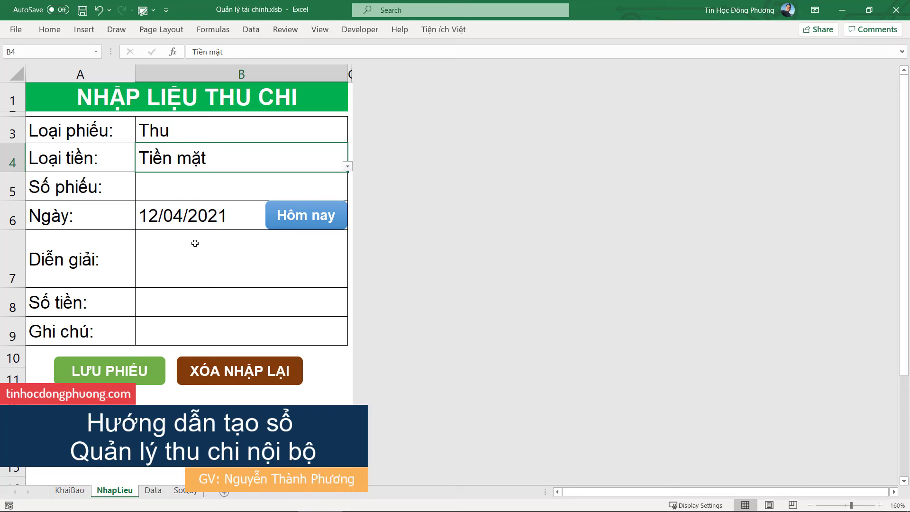
# Step: Check the Loại phiếu (Thu) and Loại tiền dropdown choices on the form without changing them
pyautogui.click(190, 133)
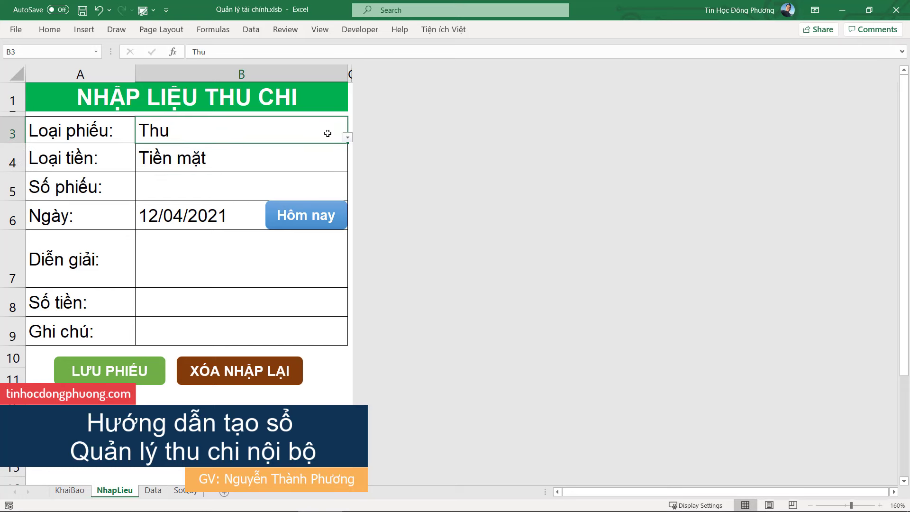
pyautogui.click(348, 138)
pyautogui.click(194, 150)
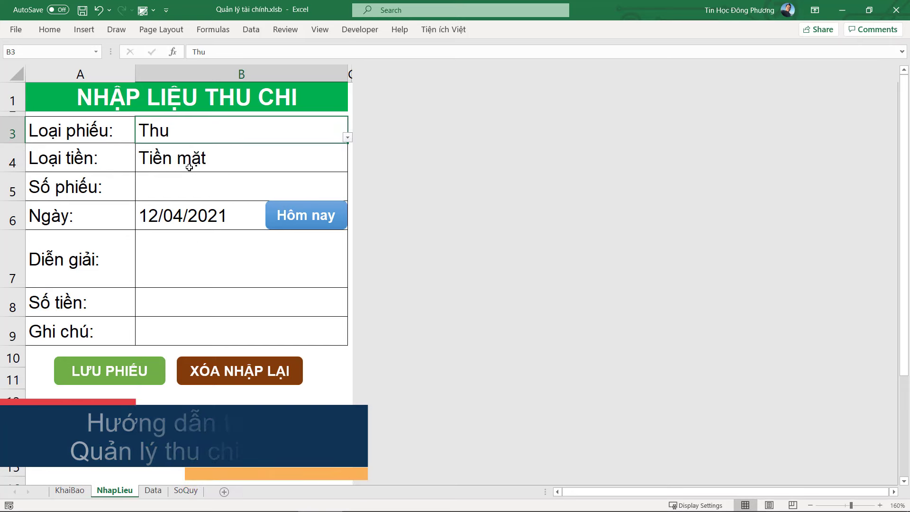
pyautogui.click(319, 160)
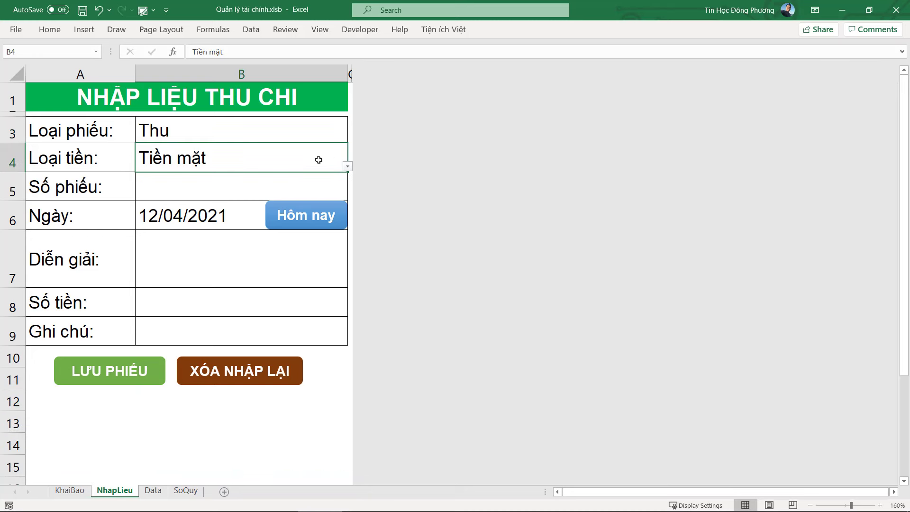
pyautogui.click(348, 167)
pyautogui.click(225, 276)
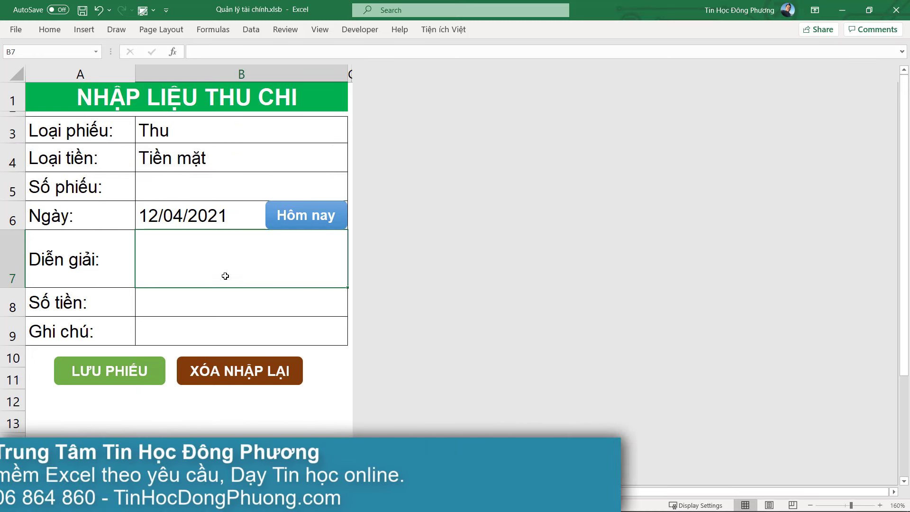
pyautogui.click(210, 190)
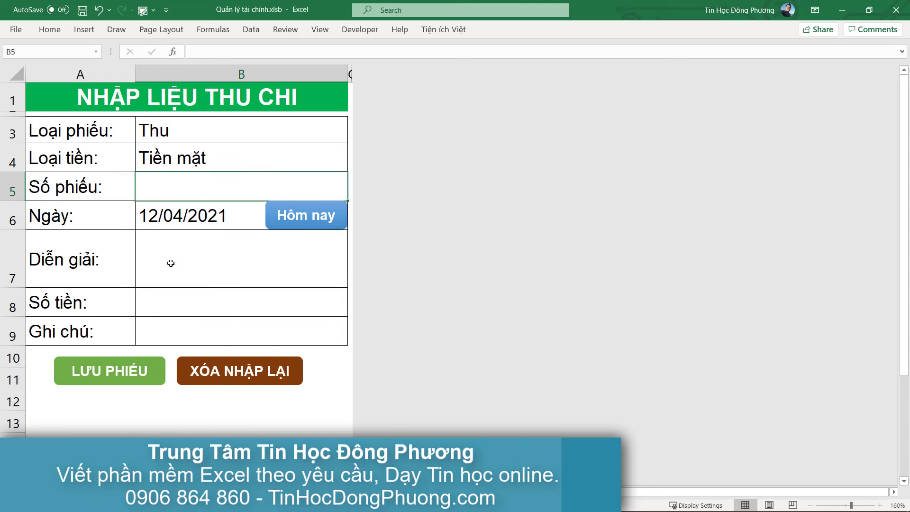
pyautogui.click(186, 279)
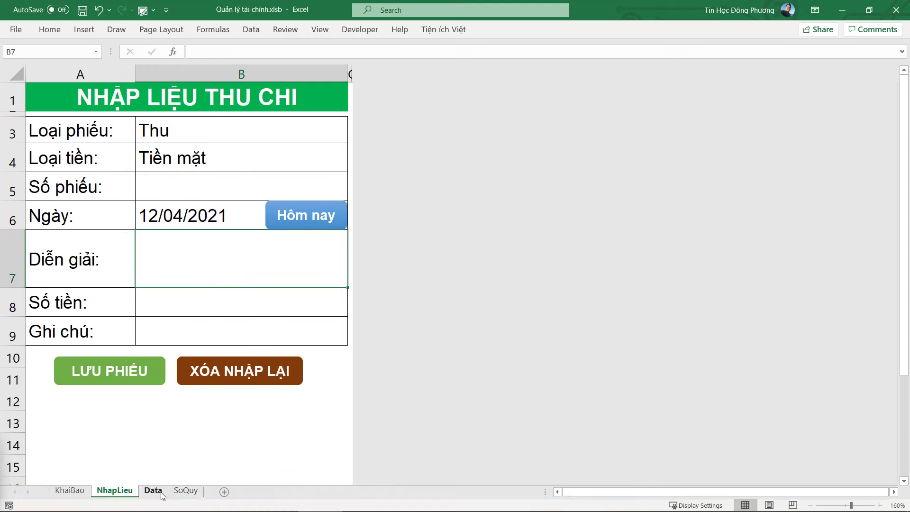
# Step: Review the end of the Data table and the receipt rows in the SoQuy cash book
pyautogui.click(161, 492)
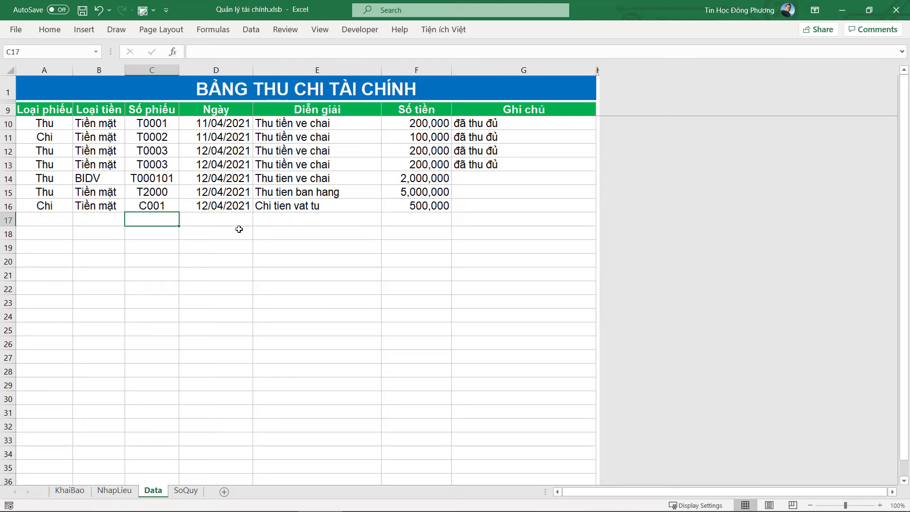
pyautogui.click(473, 206)
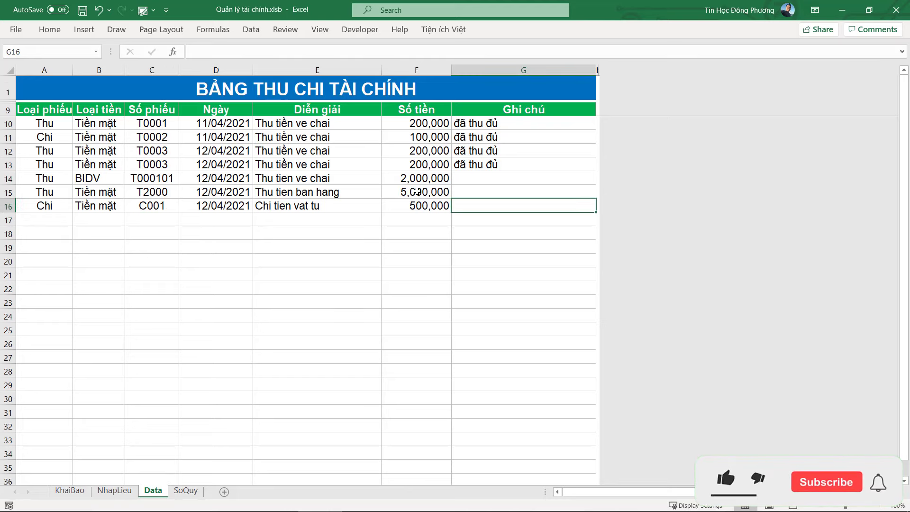
pyautogui.click(185, 491)
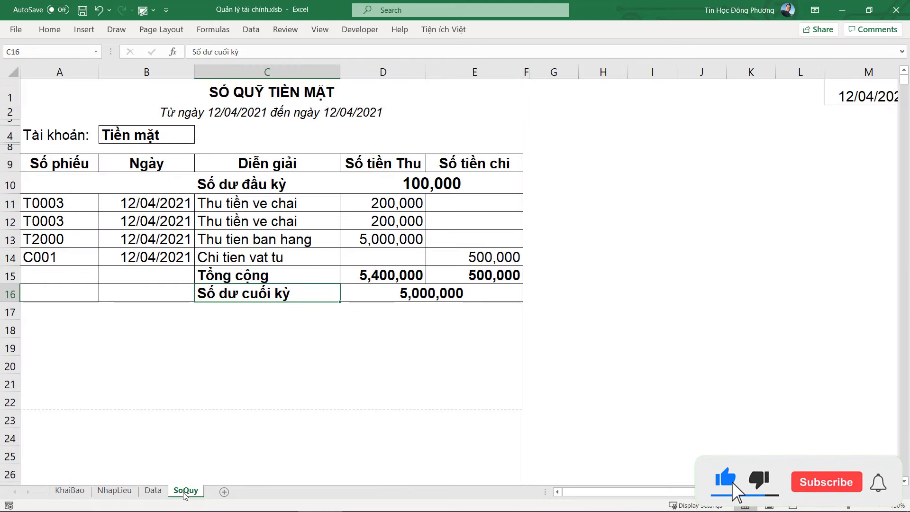
pyautogui.click(276, 368)
pyautogui.click(306, 253)
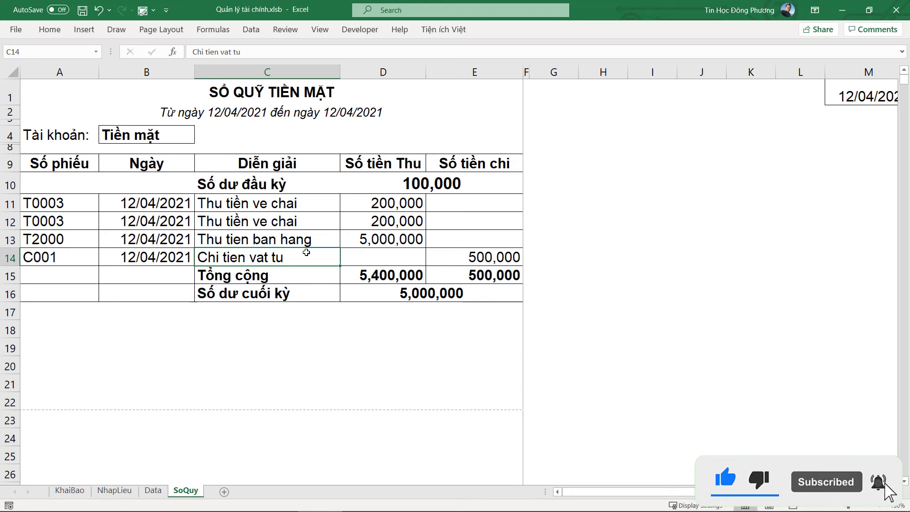
pyautogui.click(149, 142)
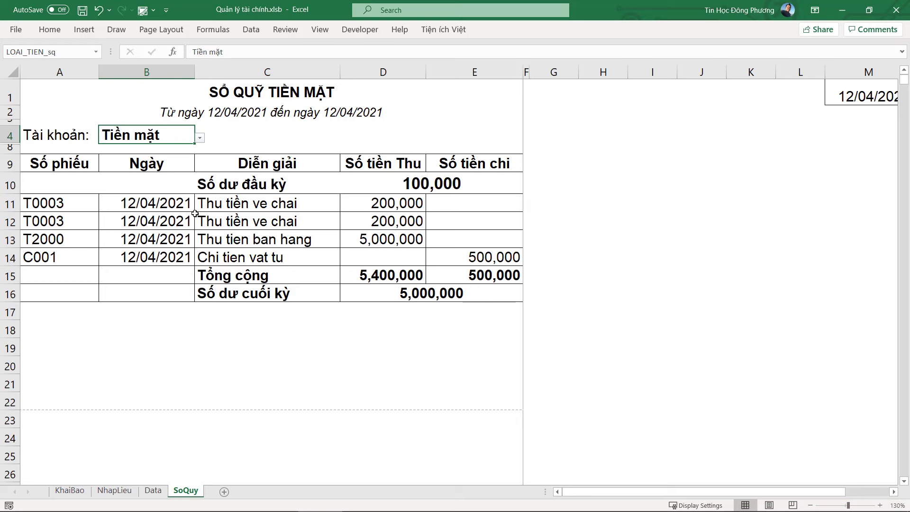
pyautogui.moveTo(62, 204); pyautogui.dragTo(463, 240)
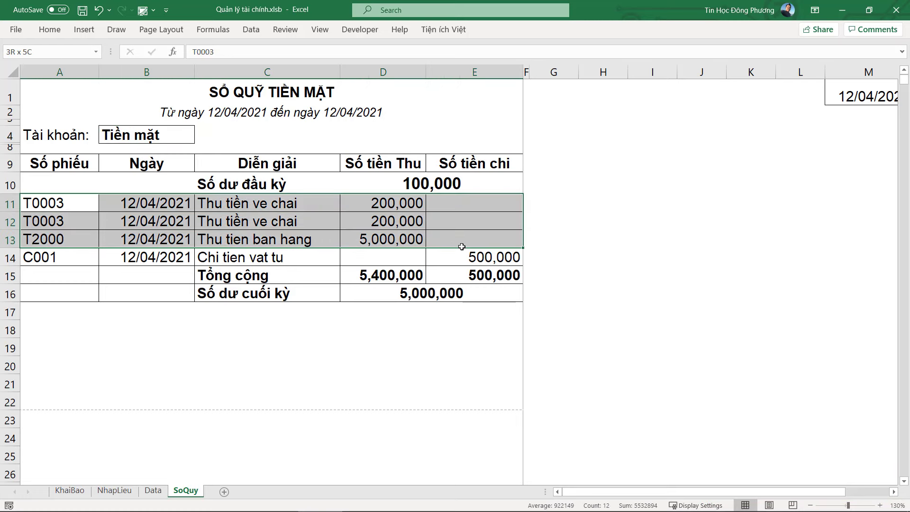
pyautogui.click(349, 247)
pyautogui.click(335, 263)
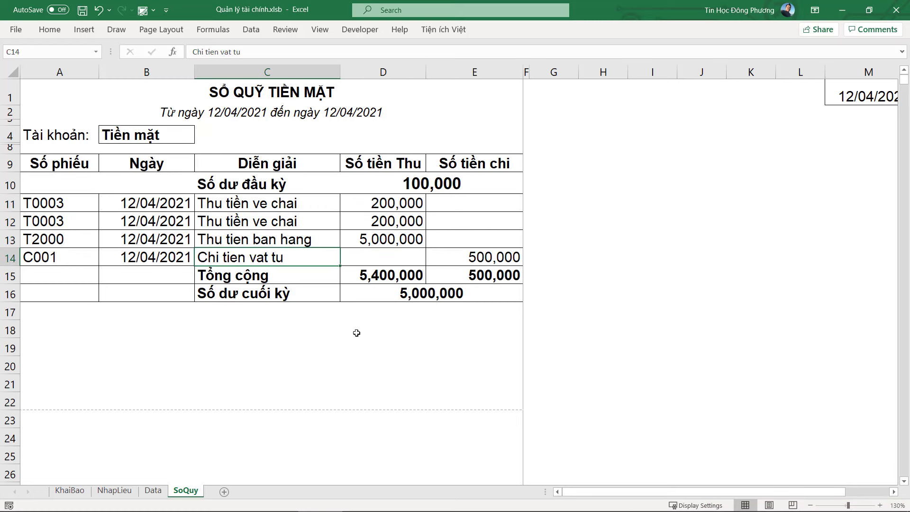
# Step: Look at the Data sheet again, then return to the NhapLieu form
pyautogui.click(115, 491)
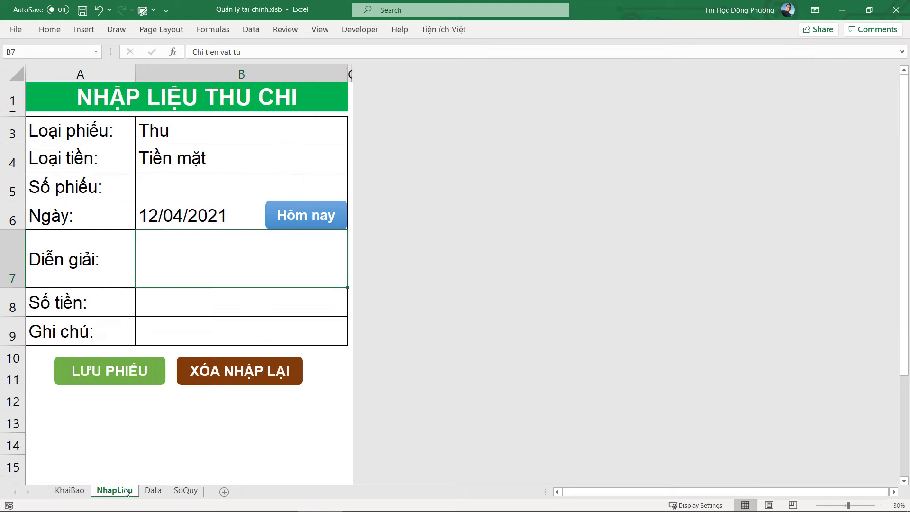
pyautogui.click(214, 145)
pyautogui.click(152, 491)
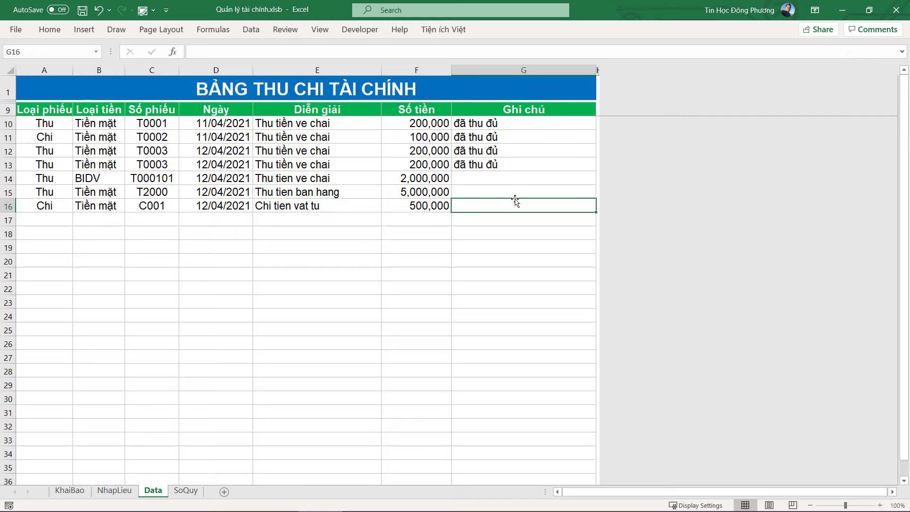
pyautogui.click(116, 492)
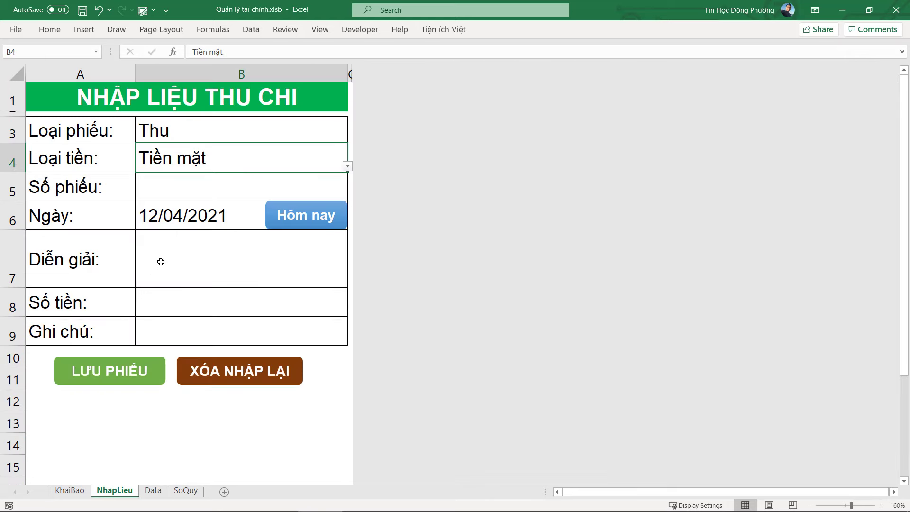
# Step: Set Loại tiền in B4 to BIDV and enter voucher number BIDV001 in B5
pyautogui.click(289, 135)
pyautogui.click(327, 160)
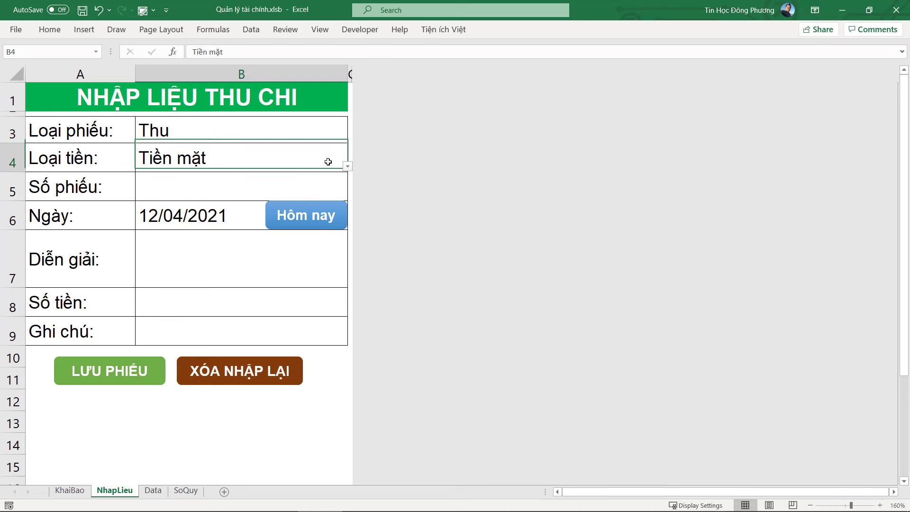
pyautogui.click(348, 166)
pyautogui.click(183, 204)
pyautogui.click(181, 193)
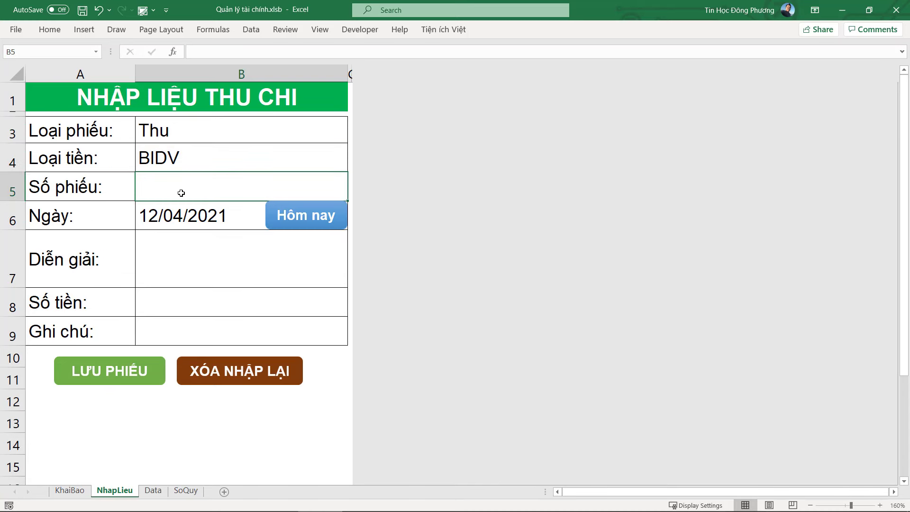
pyautogui.click(165, 129)
pyautogui.click(193, 187)
pyautogui.write('BID')
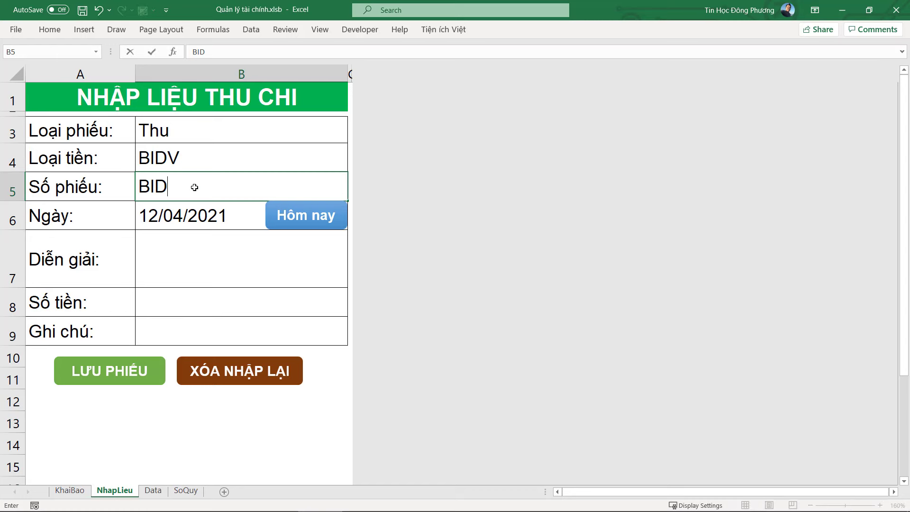
pyautogui.write('V001')
pyautogui.press('Return')
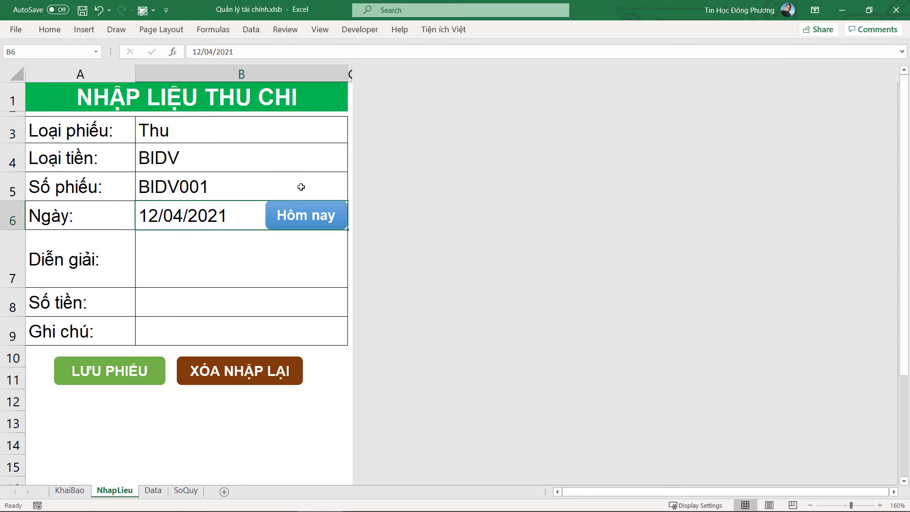
# Step: Enter description 'Thu tiền bán hàng' and amount 5,000,000, then save the voucher with LƯU PHIẾU
pyautogui.click(230, 244)
pyautogui.write('Th ti')
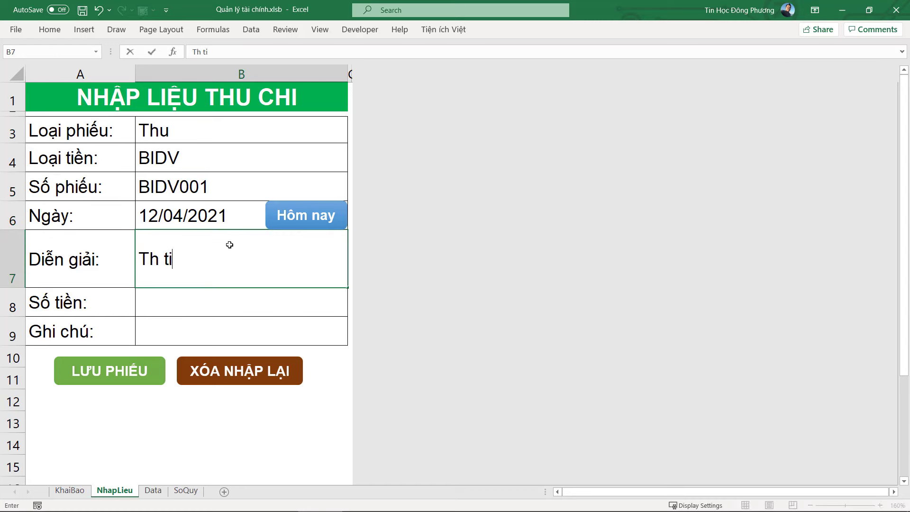
pyautogui.press('BackSpace')
pyautogui.press('BackSpace')
pyautogui.press('BackSpace')
pyautogui.write('u tiền ban han')
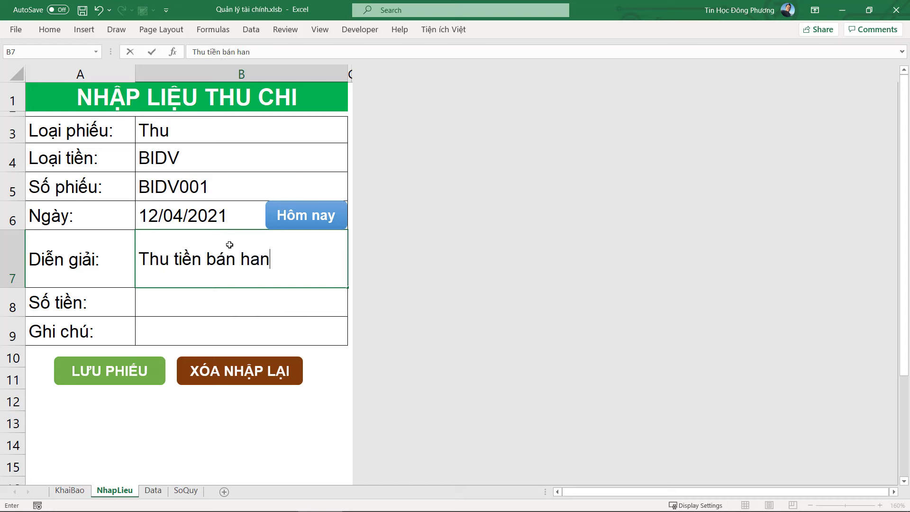
pyautogui.write('g')
pyautogui.press('Return')
pyautogui.write('5,000,')
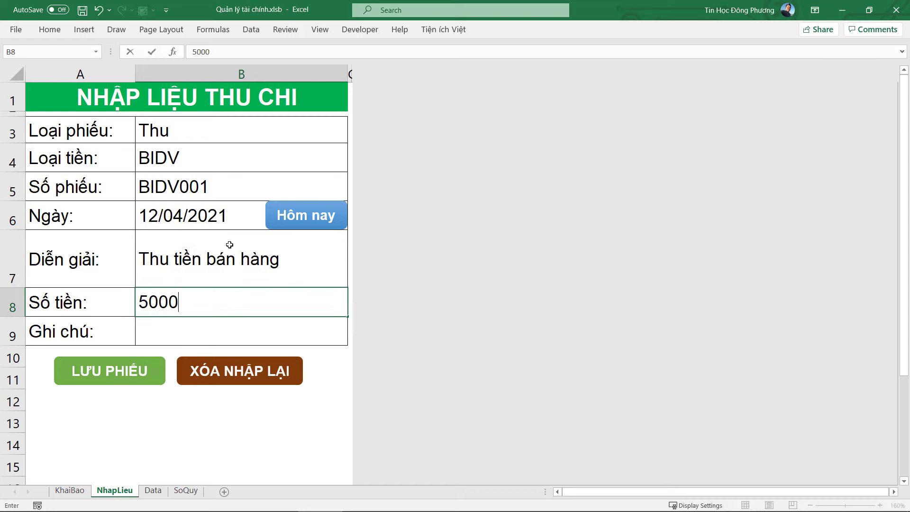
pyautogui.write('000')
pyautogui.press('Return')
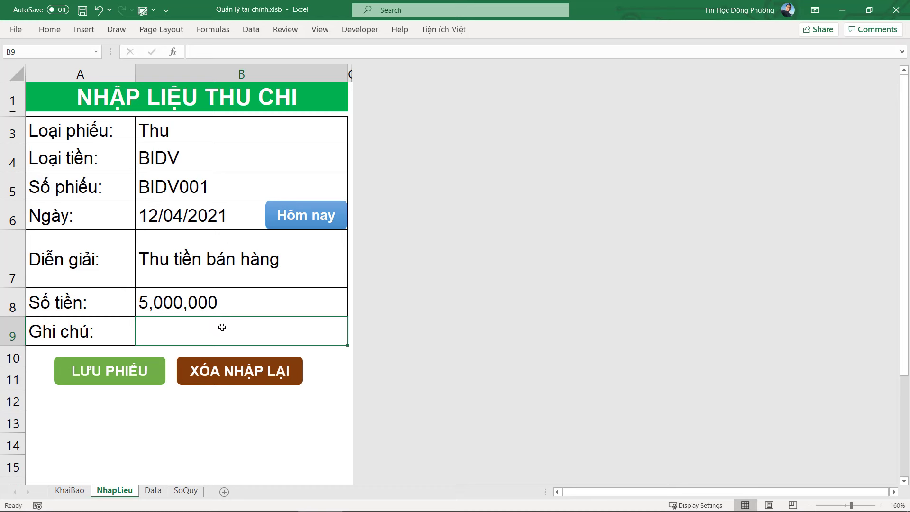
pyautogui.click(108, 374)
pyautogui.click(464, 302)
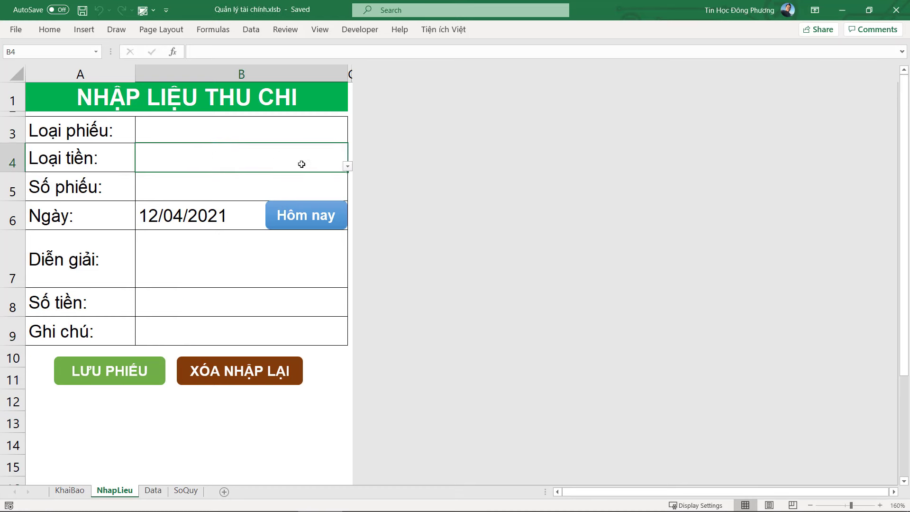
# Step: Inspect the BIDV entries in rows 16–17 of the Data table
pyautogui.click(153, 491)
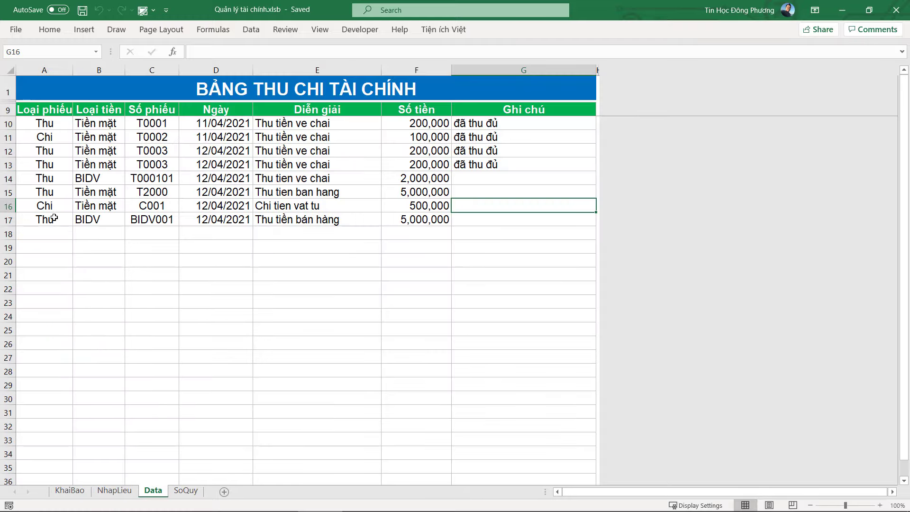
pyautogui.moveTo(54, 218)
pyautogui.mouseDown()
pyautogui.moveTo(512, 211)
pyautogui.moveTo(474, 220)
pyautogui.mouseUp()
pyautogui.click(406, 274)
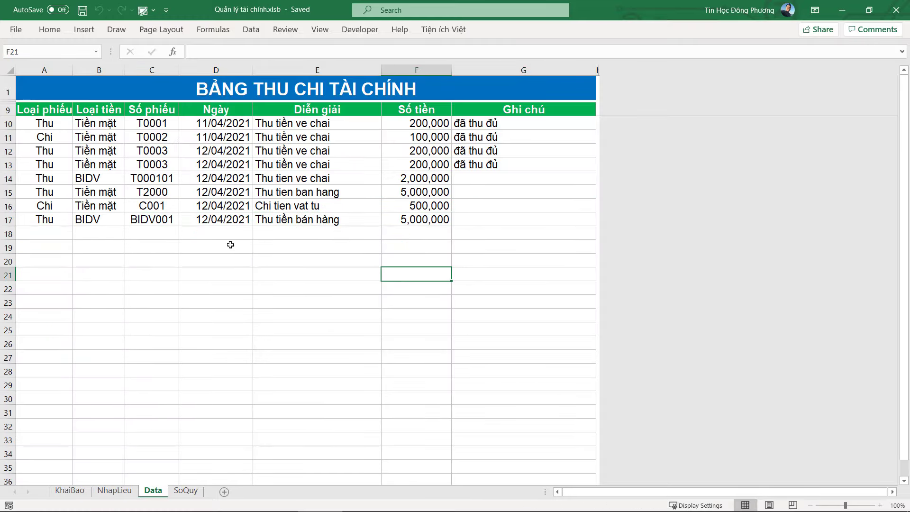
pyautogui.click(110, 220)
# Step: Move the SoQuy cash book's date range to an earlier start day
pyautogui.click(186, 490)
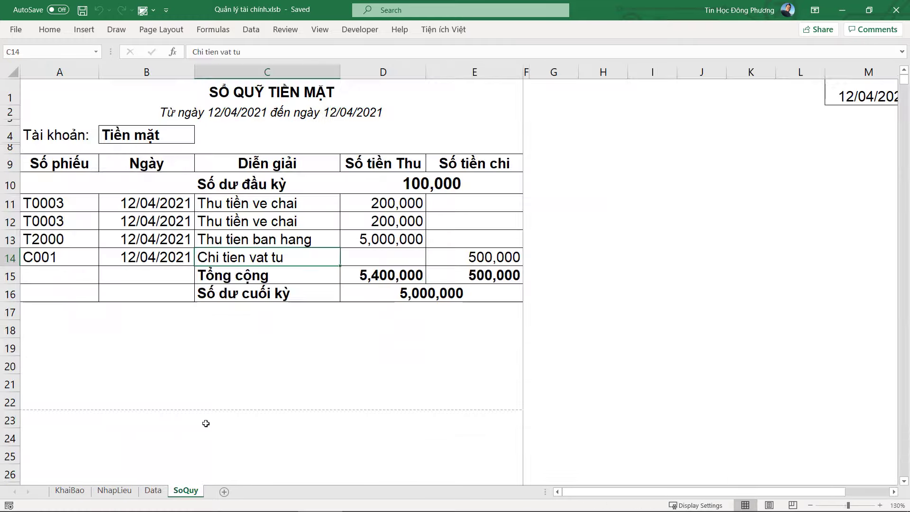
pyautogui.click(289, 113)
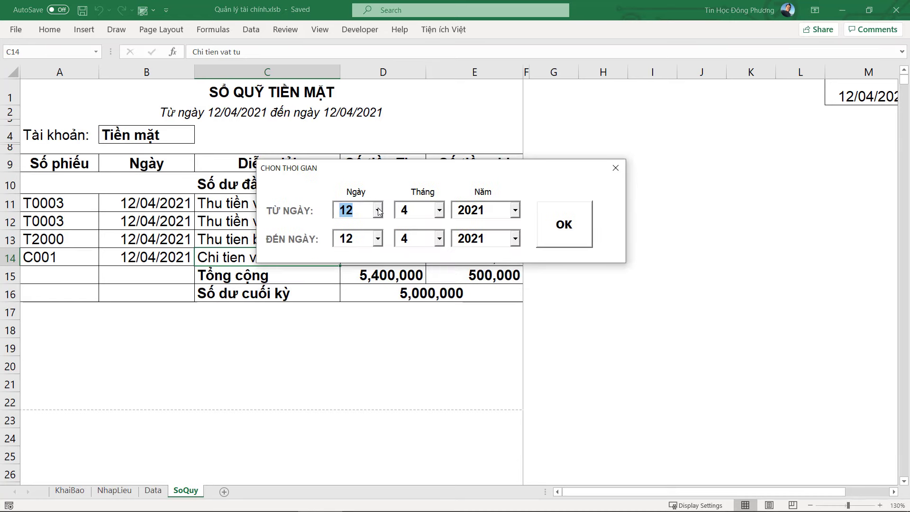
pyautogui.click(379, 210)
pyautogui.scroll(4, 387, 263)
pyautogui.click(351, 224)
pyautogui.click(554, 221)
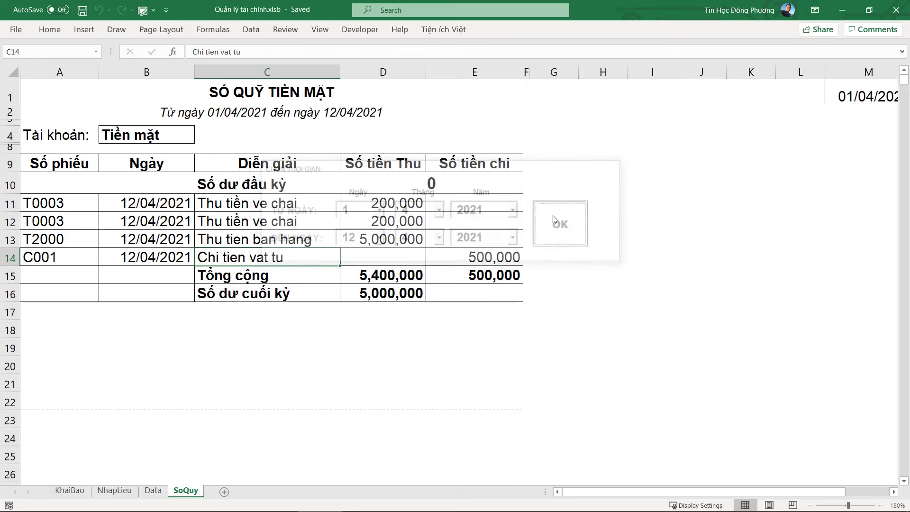
# Step: Choose BIDV as the cash book account to list its transactions and totals
pyautogui.click(178, 135)
pyautogui.click(200, 137)
pyautogui.click(119, 170)
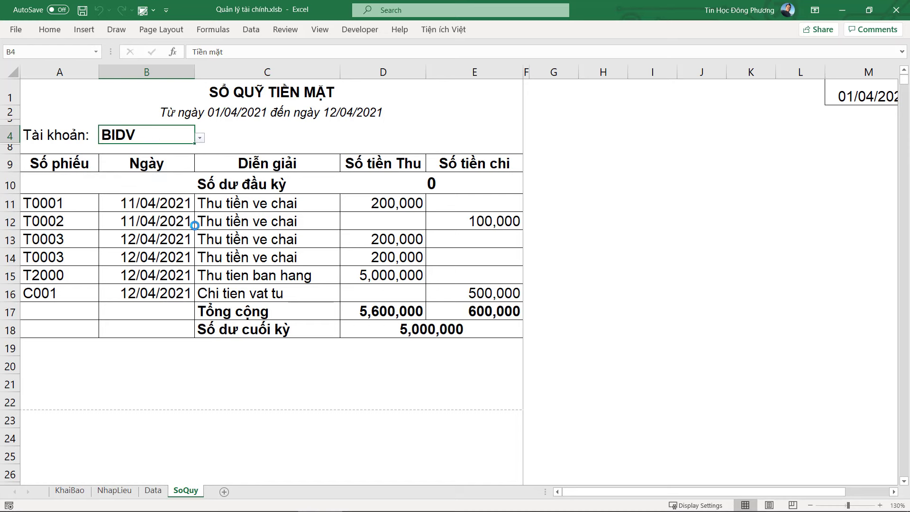
pyautogui.click(403, 277)
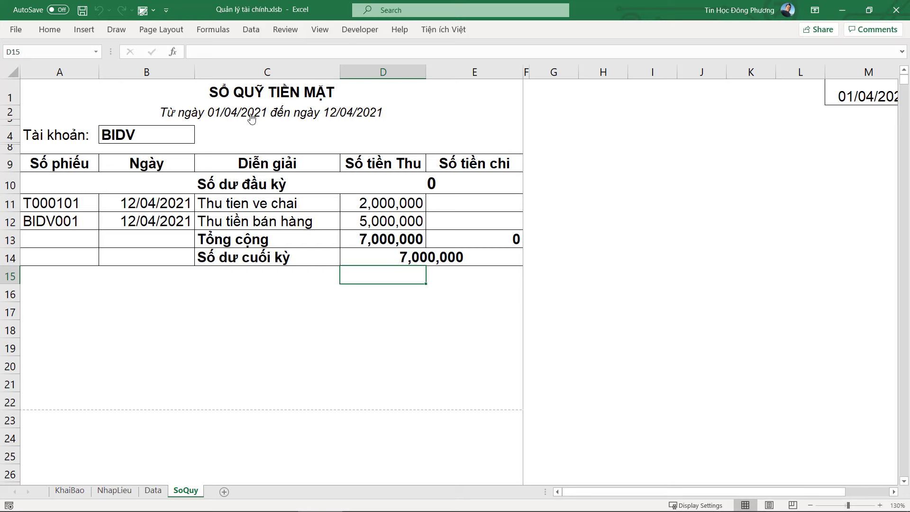
pyautogui.click(147, 136)
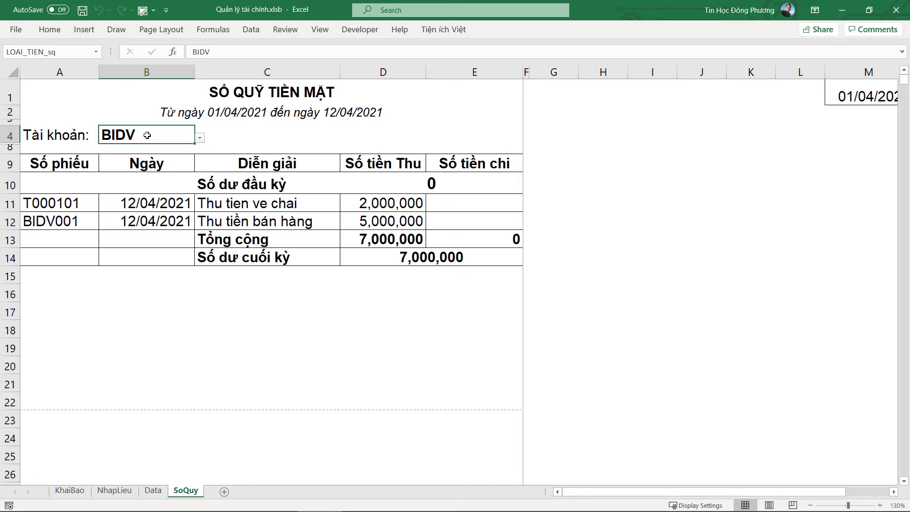
# Step: Switch the ledger to Tiền mặt, then try Vietcombank and dismiss its no-data message
pyautogui.click(201, 138)
pyautogui.scroll(2, 199, 157)
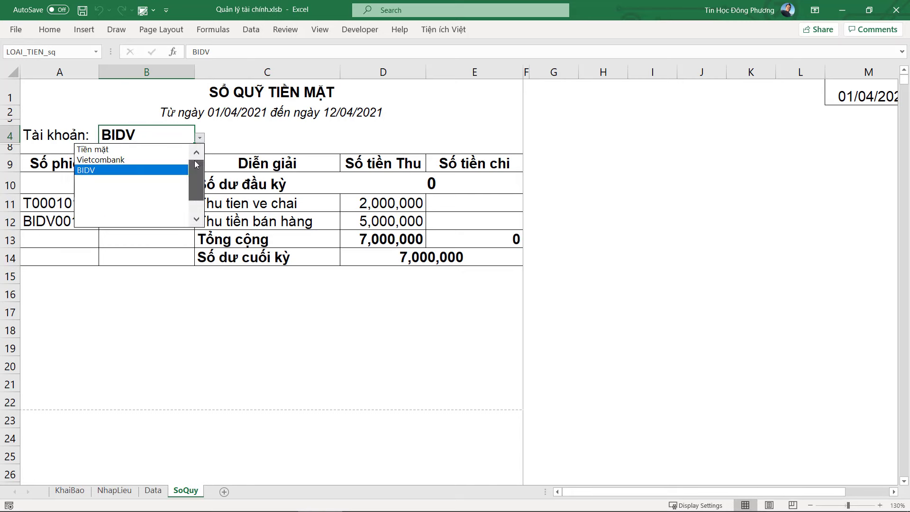
pyautogui.click(134, 149)
pyautogui.click(152, 134)
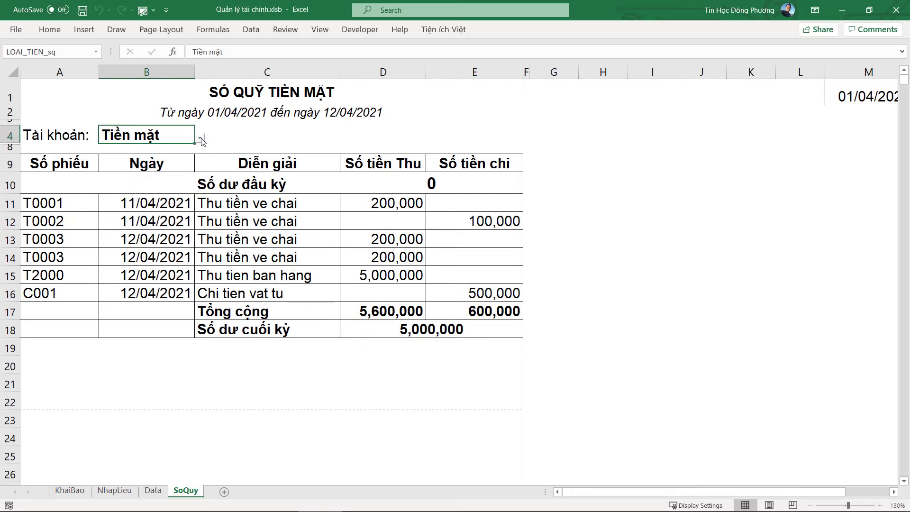
pyautogui.click(200, 138)
pyautogui.click(154, 159)
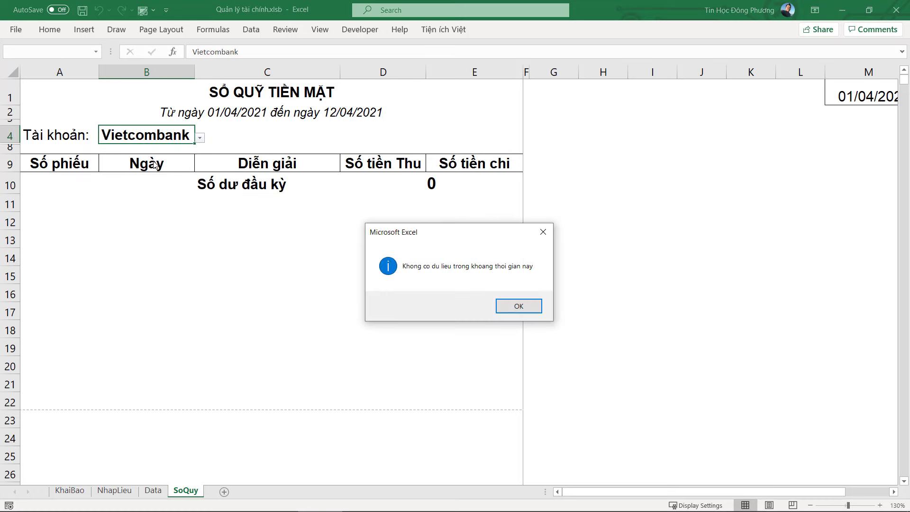
pyautogui.click(534, 307)
# Step: Return the account to Tiền mặt and apply the 12/04/2021 to 12/04/2021 date range
pyautogui.click(200, 137)
pyautogui.click(197, 151)
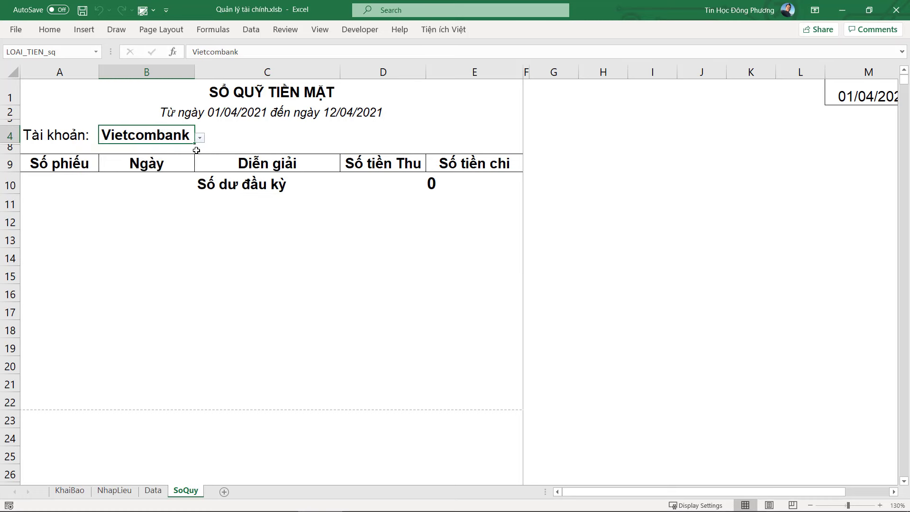
pyautogui.click(200, 138)
pyautogui.scroll(1, 152, 156)
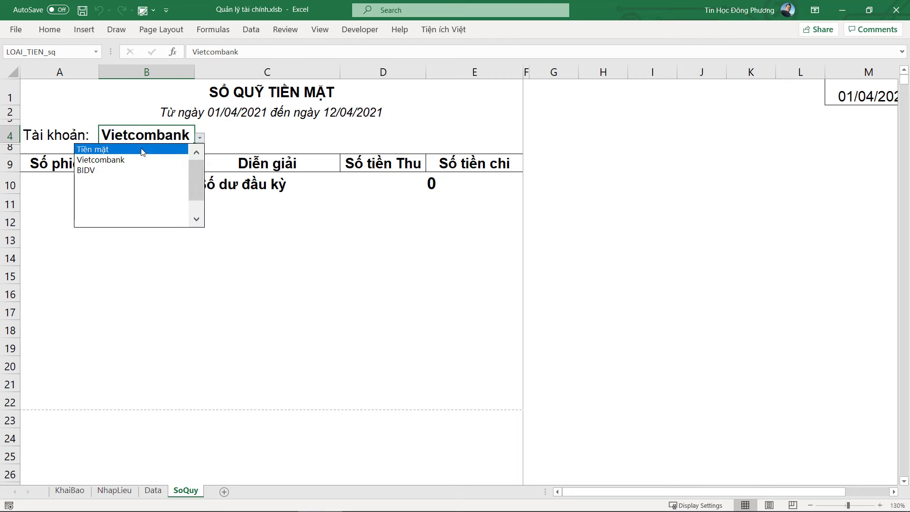
pyautogui.click(142, 148)
pyautogui.click(250, 120)
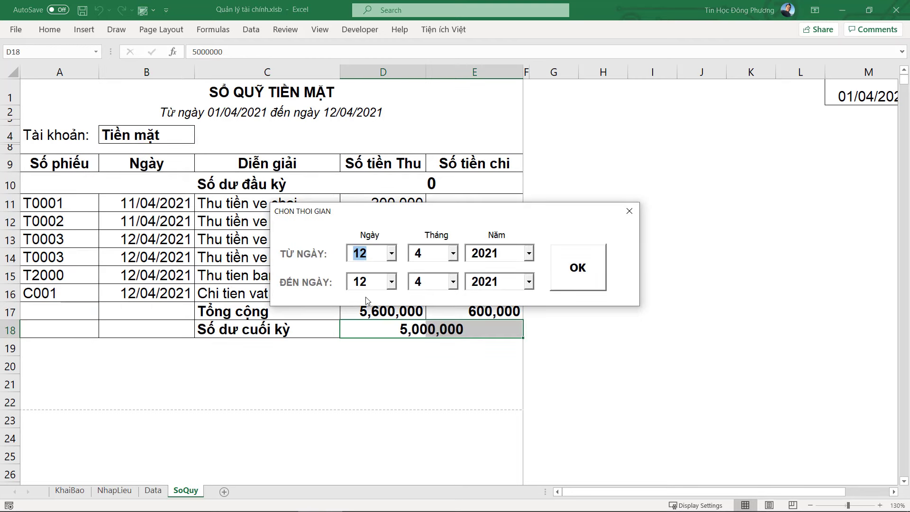
pyautogui.click(585, 270)
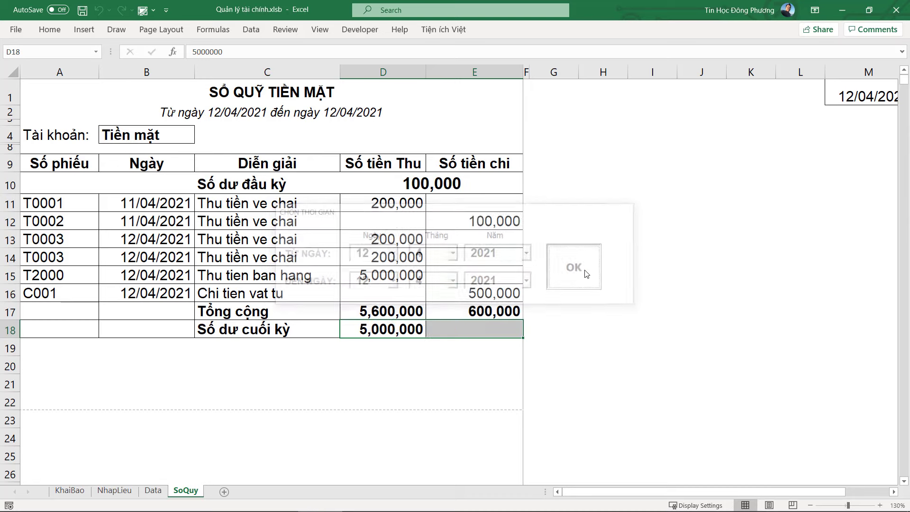
# Step: Check the opening balance 100,000, receipts, payments, totals and closing balance 5,000,000
pyautogui.click(379, 201)
pyautogui.press('Up')
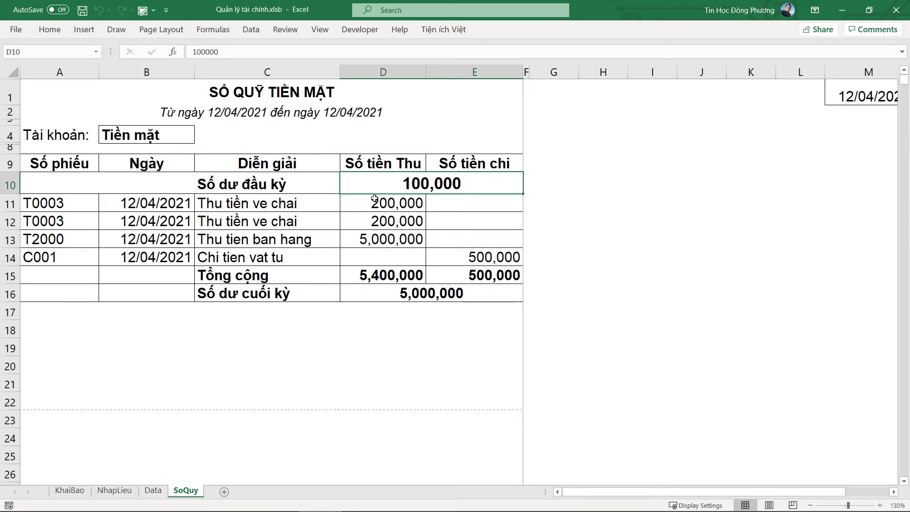
pyautogui.moveTo(375, 199); pyautogui.dragTo(420, 239)
pyautogui.moveTo(467, 213); pyautogui.dragTo(463, 240)
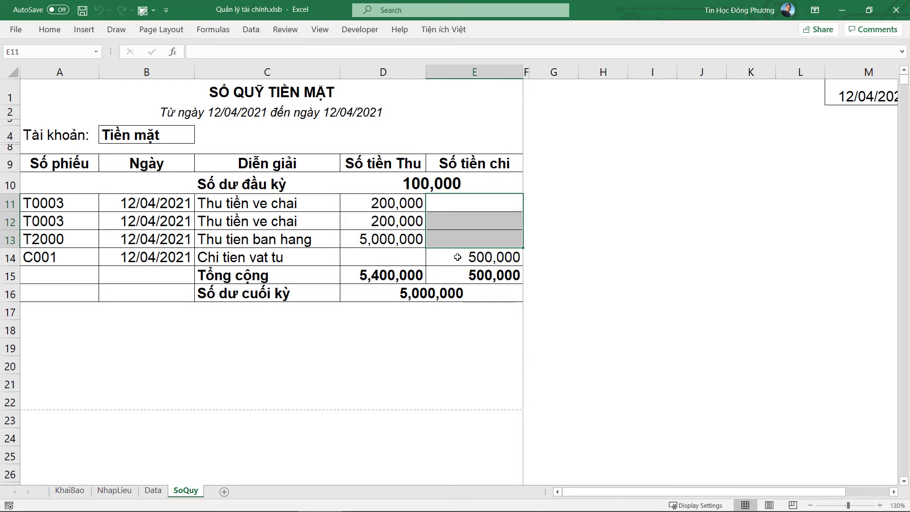
pyautogui.click(411, 278)
pyautogui.click(448, 274)
pyautogui.click(401, 291)
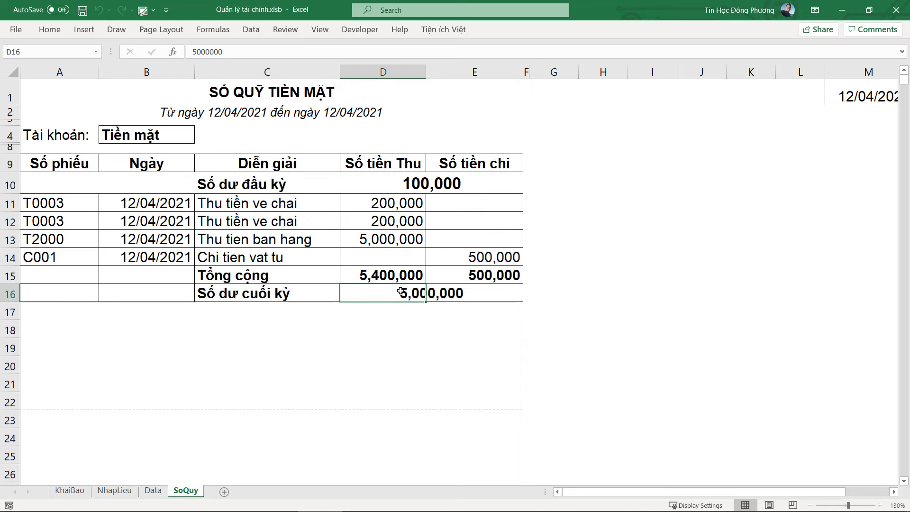
pyautogui.click(459, 307)
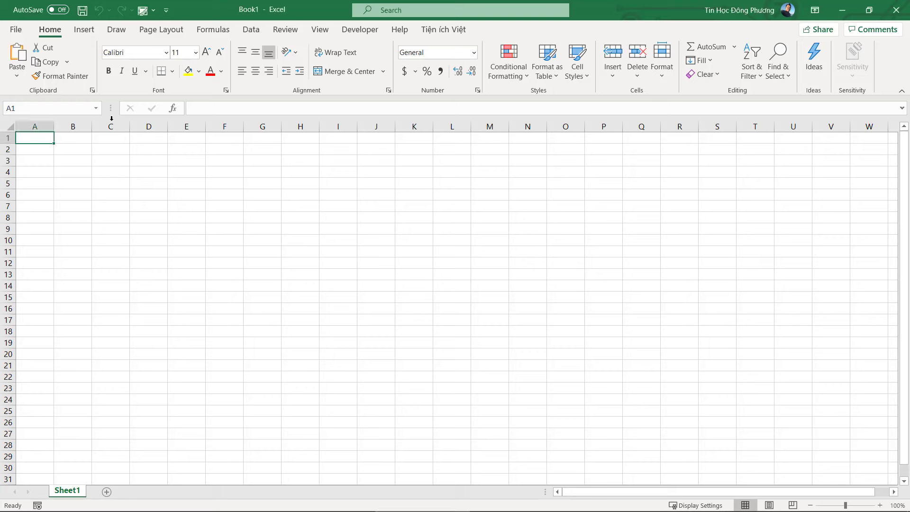
# Step: Save the workbook in Documents as 'Quản lý tài chính' with the Excel Binary Workbook (.xlsb) type
pyautogui.hotkey('ctrl', 's')
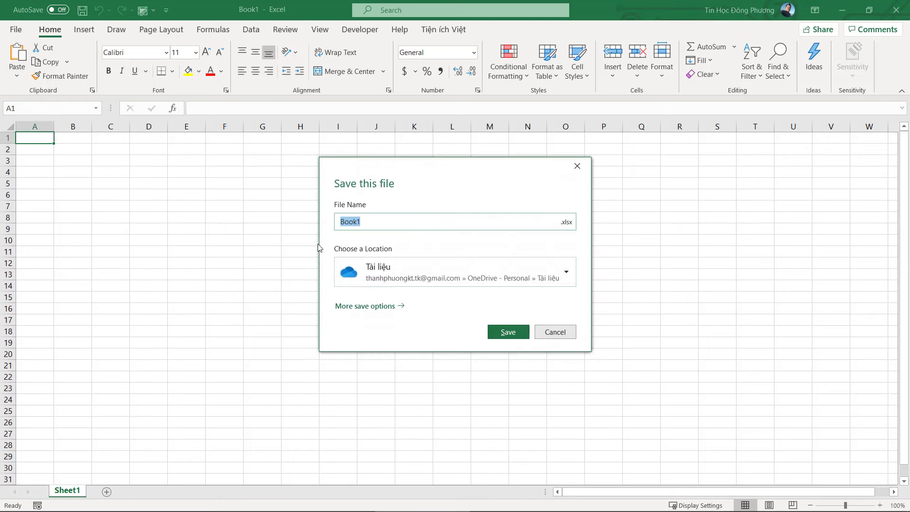
pyautogui.click(398, 278)
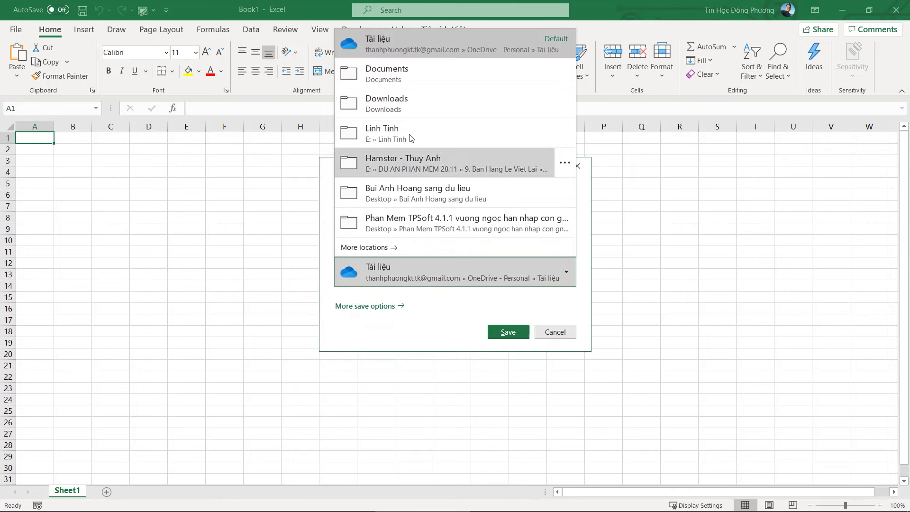
pyautogui.click(403, 102)
pyautogui.click(395, 273)
pyautogui.click(401, 75)
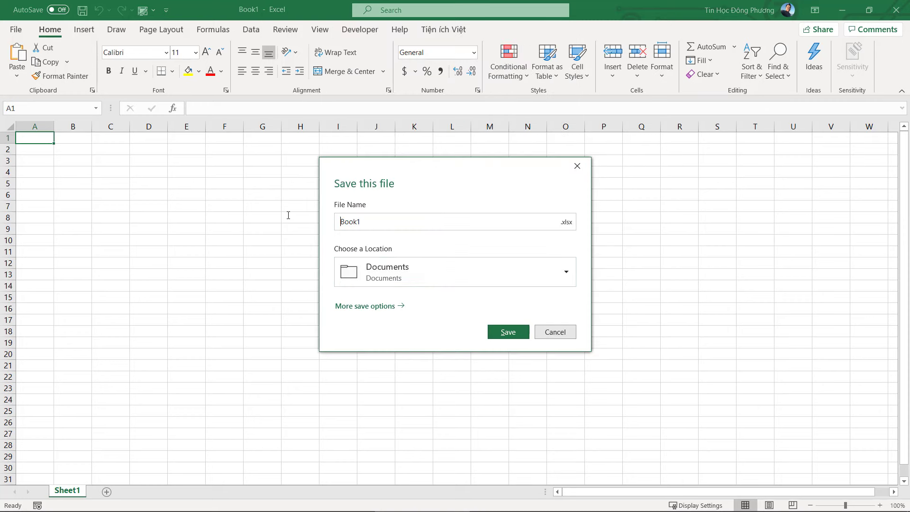
pyautogui.write('Quản lý tài chính')
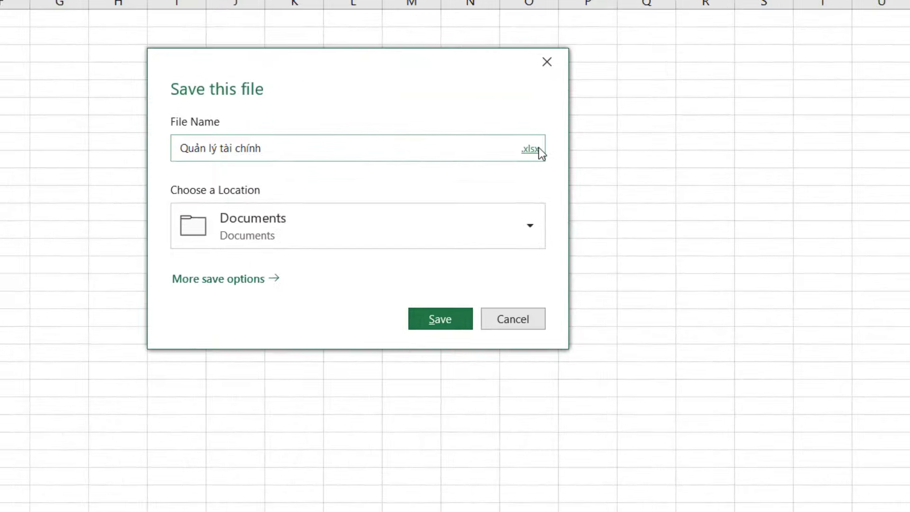
pyautogui.click(567, 222)
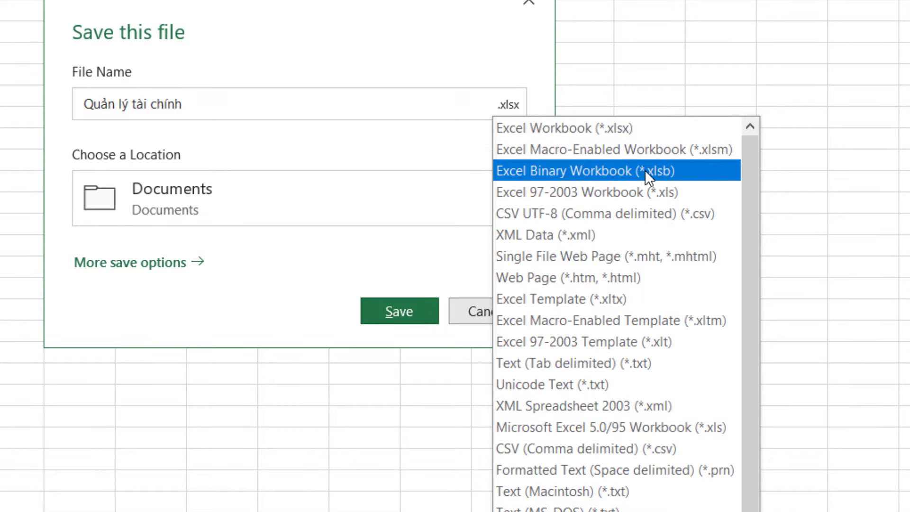
pyautogui.click(605, 169)
pyautogui.click(406, 316)
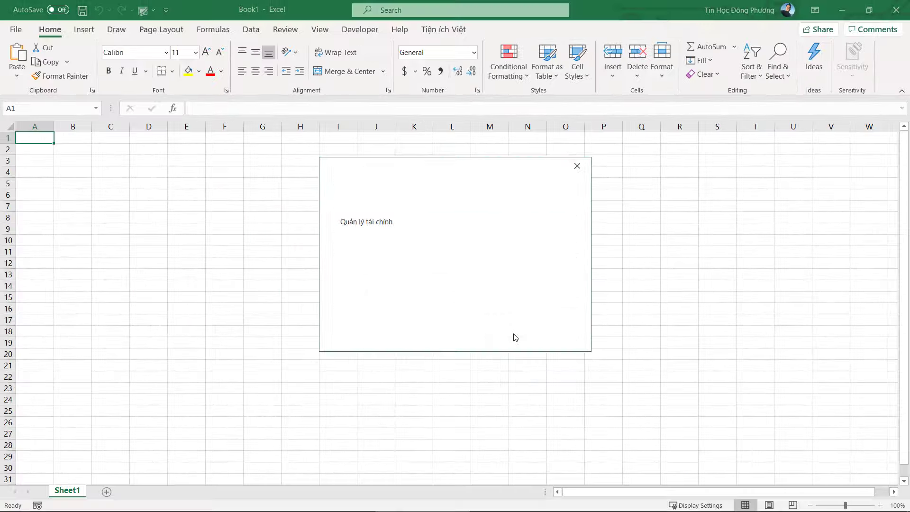
# Step: Rename Sheet1 to KhaiBao and enter the heading 'Loại tiền:' in A1
pyautogui.doubleClick(69, 491)
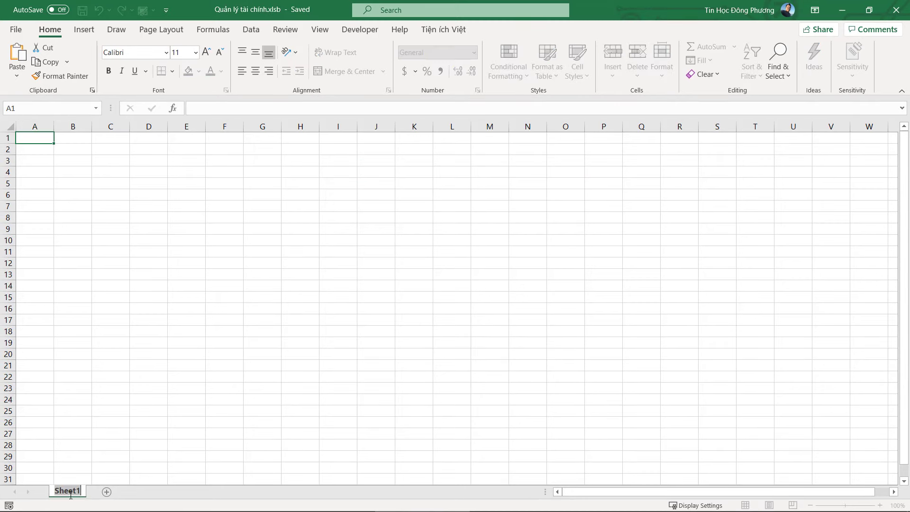
pyautogui.write('Khai')
pyautogui.write('Bao')
pyautogui.press('Return')
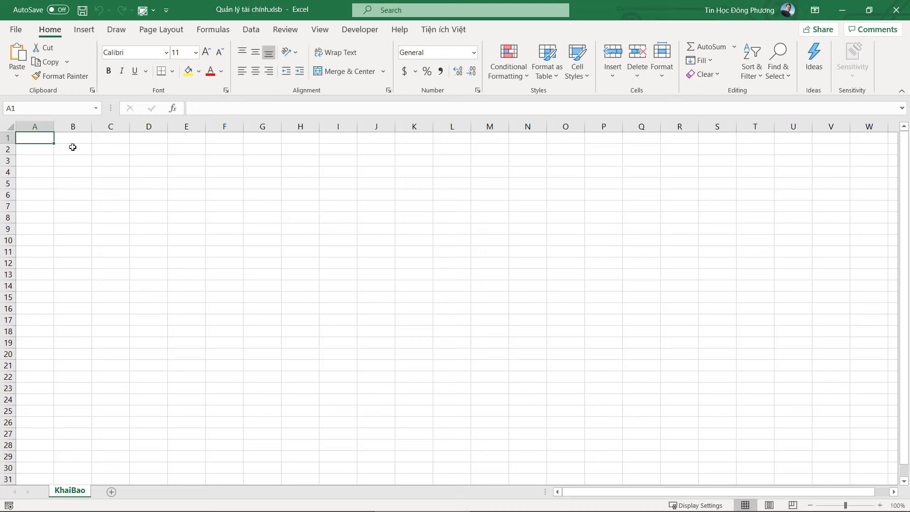
pyautogui.scroll(5, 72, 147)
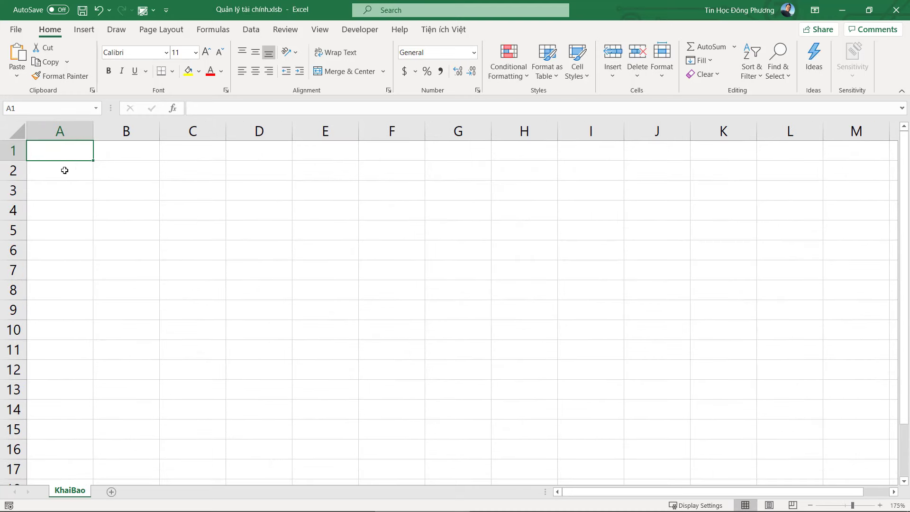
pyautogui.write('Loai')
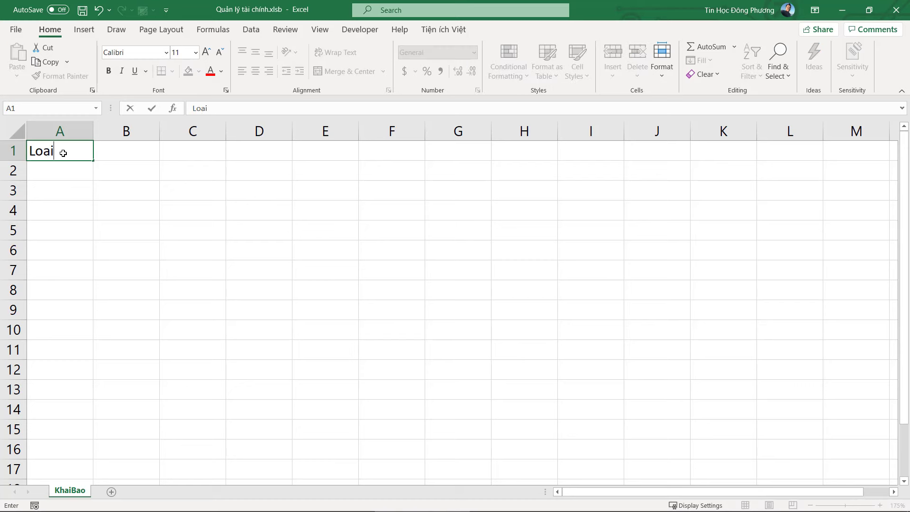
pyautogui.write('tiền')
pyautogui.write(':')
pyautogui.press('Return')
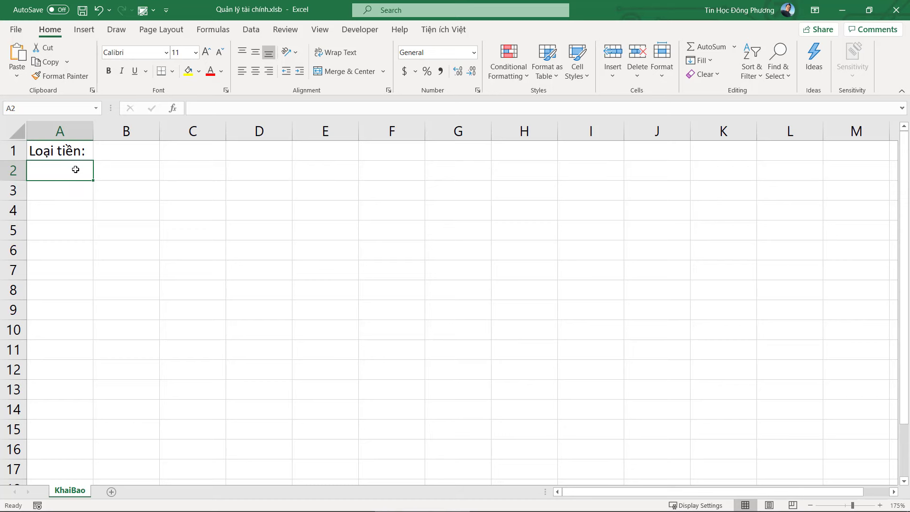
# Step: List Tiền mặt, Vietcombank and BIDV in A2:A4 and widen column A to fit
pyautogui.write('Tiền mặt')
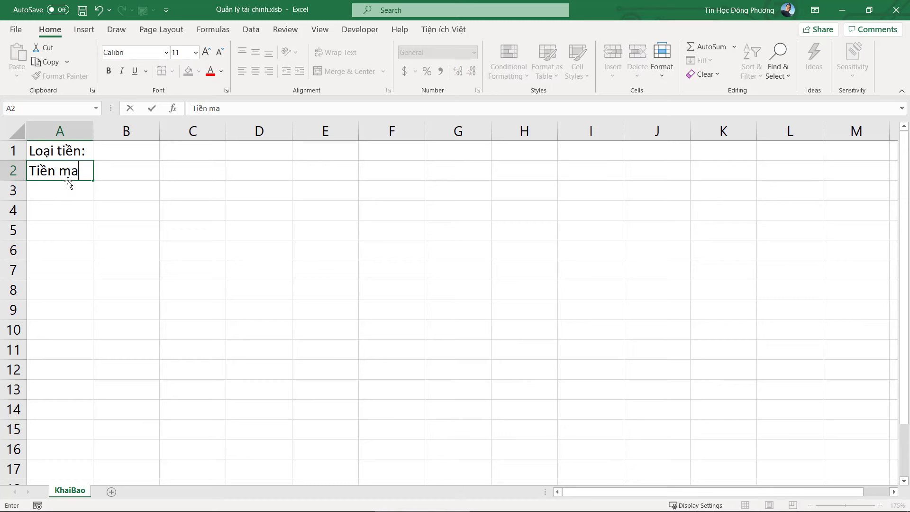
pyautogui.press('Return')
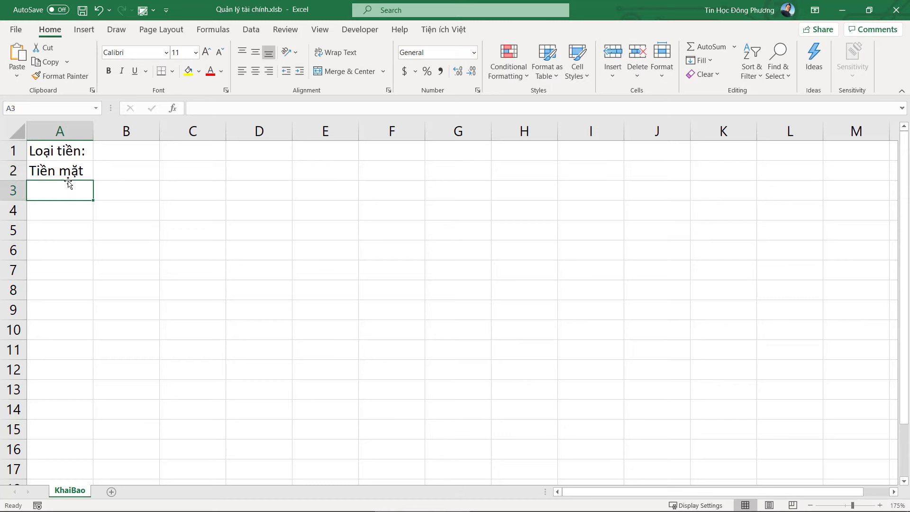
pyautogui.write('Viet')
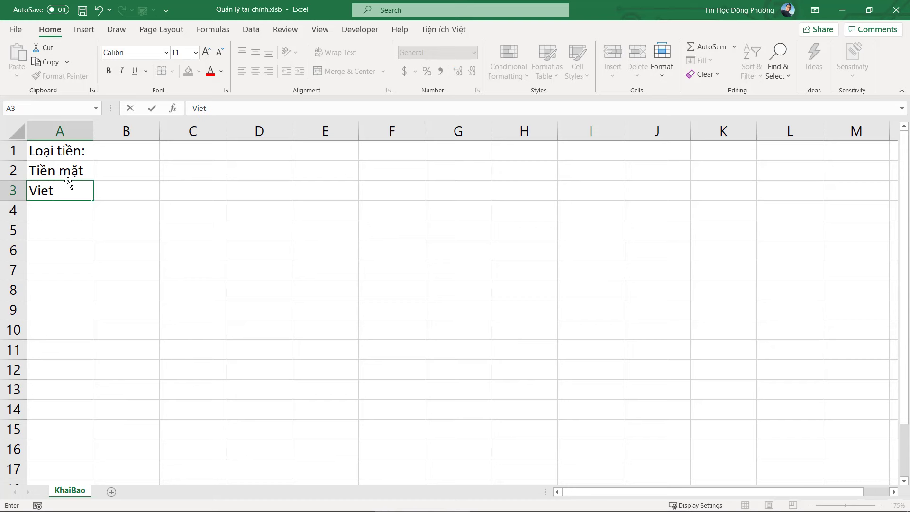
pyautogui.write('combank')
pyautogui.press('Return')
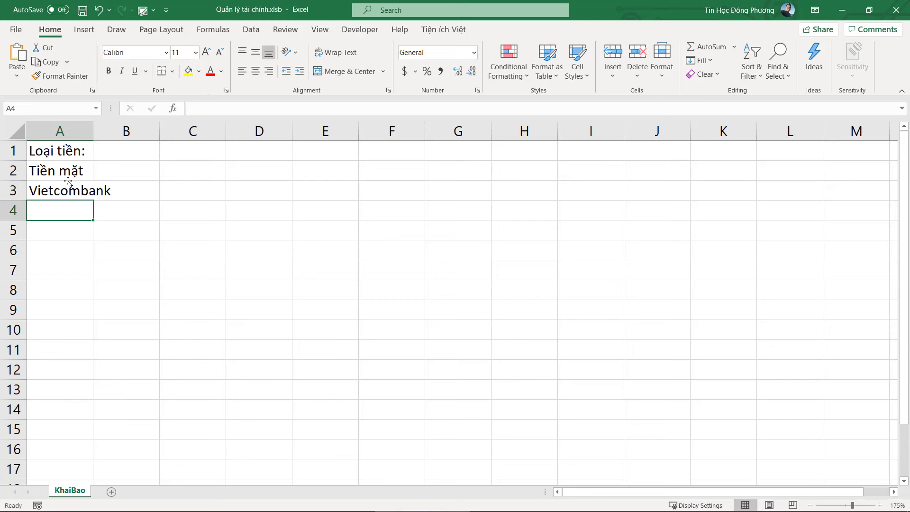
pyautogui.write('BI')
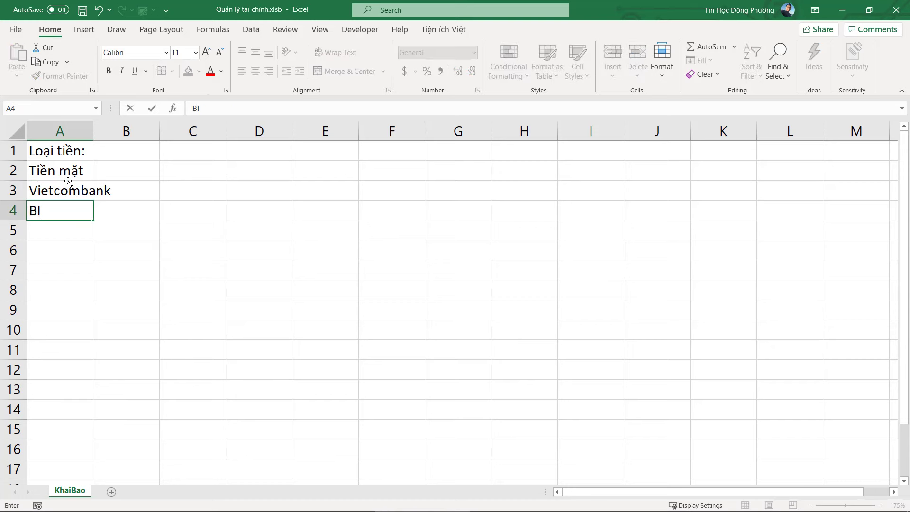
pyautogui.write('DV')
pyautogui.press('Return')
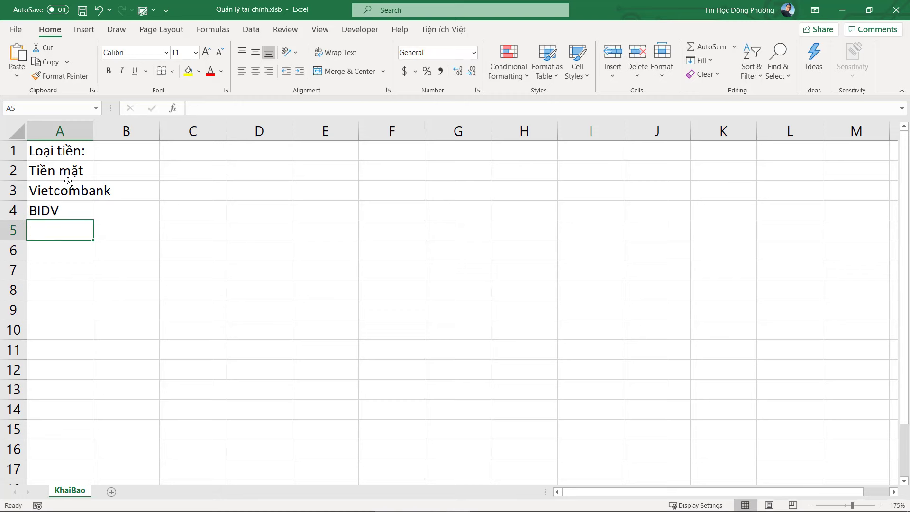
pyautogui.moveTo(90, 136); pyautogui.dragTo(137, 141)
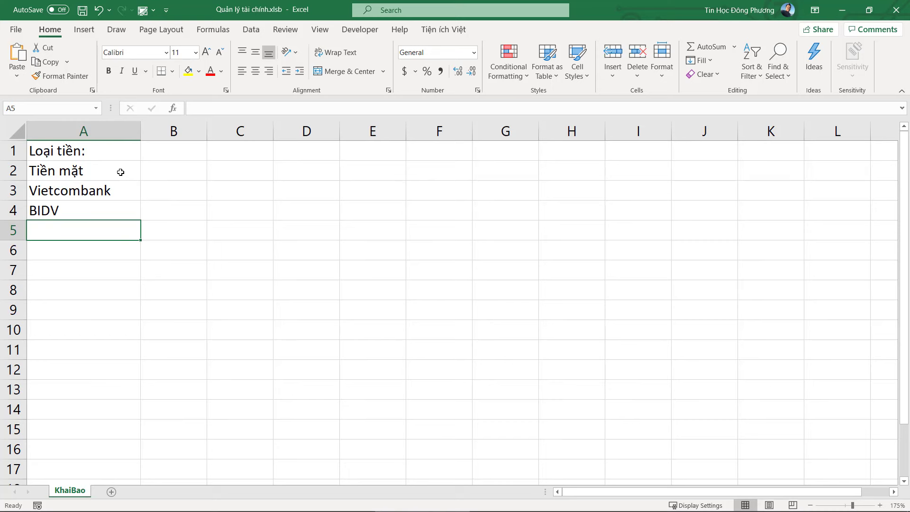
# Step: Give A2:A11 a thick outside border, bold the Loại tiền: header, and add a new sheet
pyautogui.moveTo(117, 169)
pyautogui.mouseDown()
pyautogui.moveTo(101, 279)
pyautogui.moveTo(91, 197)
pyautogui.moveTo(98, 343)
pyautogui.mouseUp()
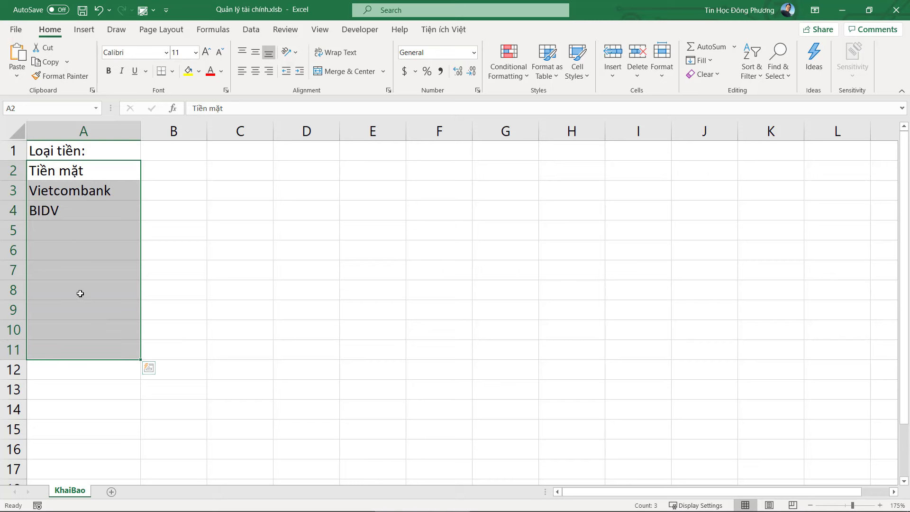
pyautogui.click(172, 71)
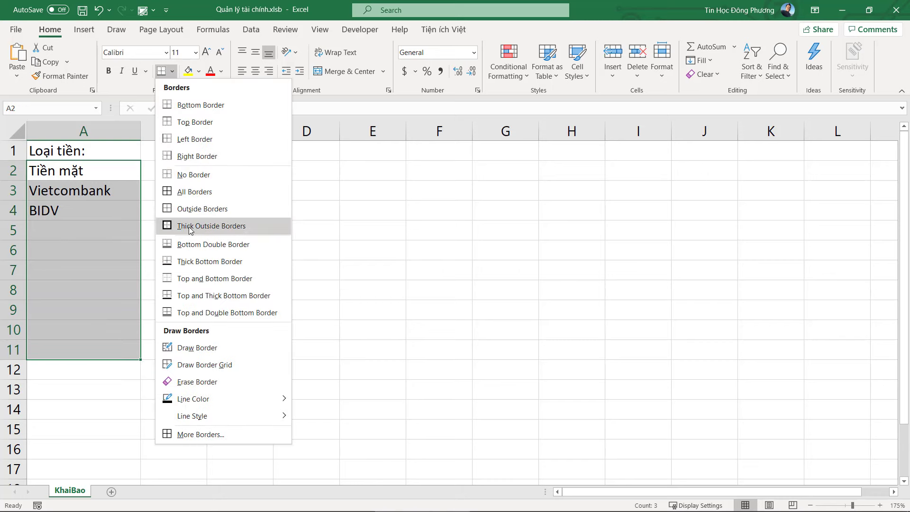
pyautogui.click(188, 230)
pyautogui.click(211, 262)
pyautogui.click(95, 154)
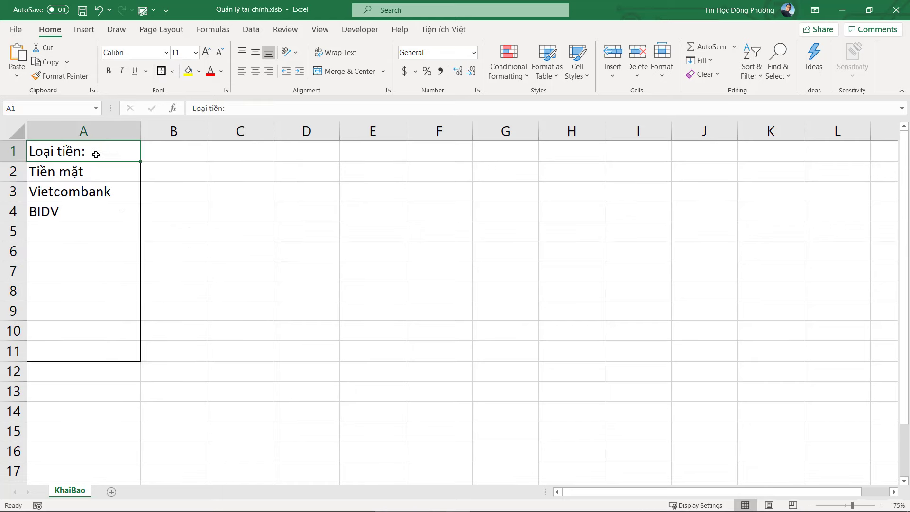
pyautogui.hotkey('ctrl', 'b')
pyautogui.moveTo(101, 168); pyautogui.dragTo(102, 310)
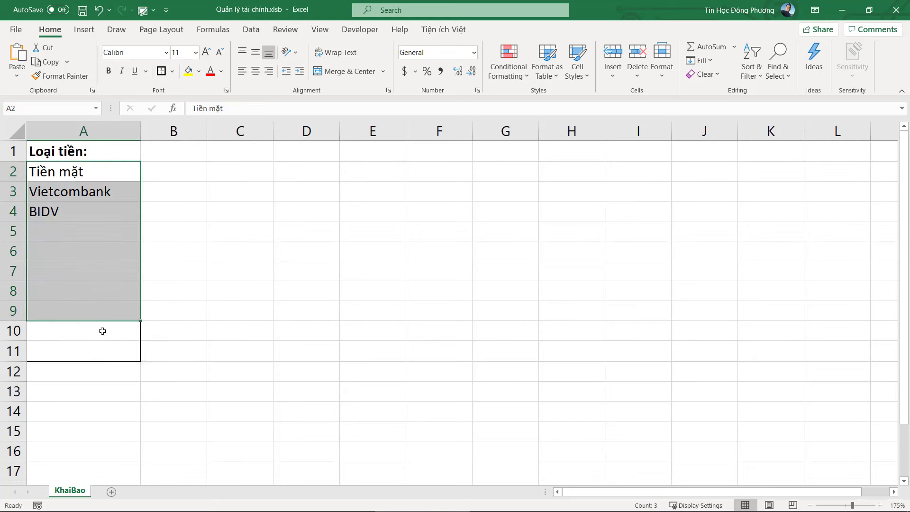
pyautogui.click(111, 491)
# Step: Rename the new sheet NhapLieu and enter the title 'NHẬP LIỆU THU CHI' in A1
pyautogui.doubleClick(109, 491)
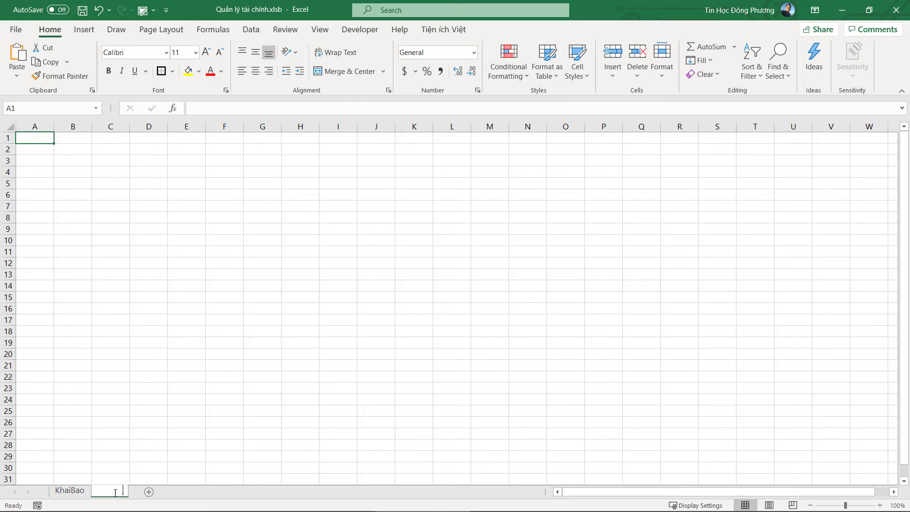
pyautogui.write('Nhap')
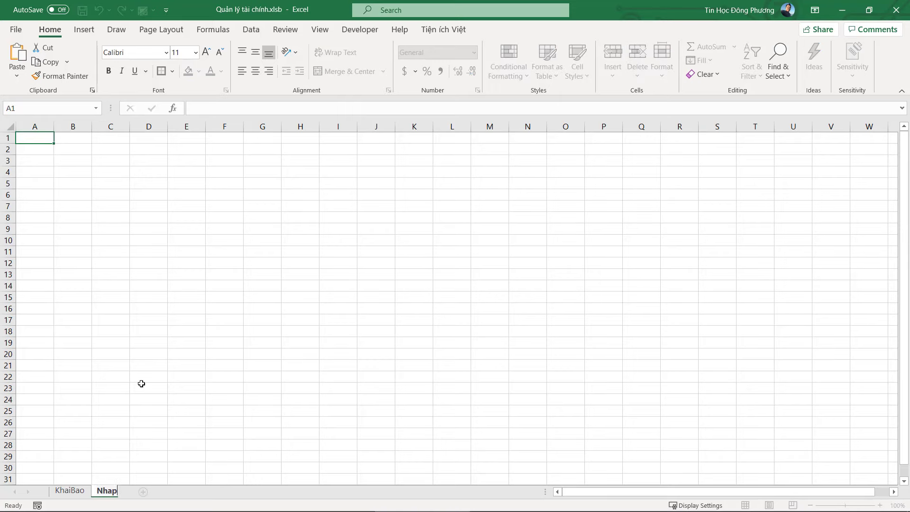
pyautogui.write('Lieu')
pyautogui.press('Return')
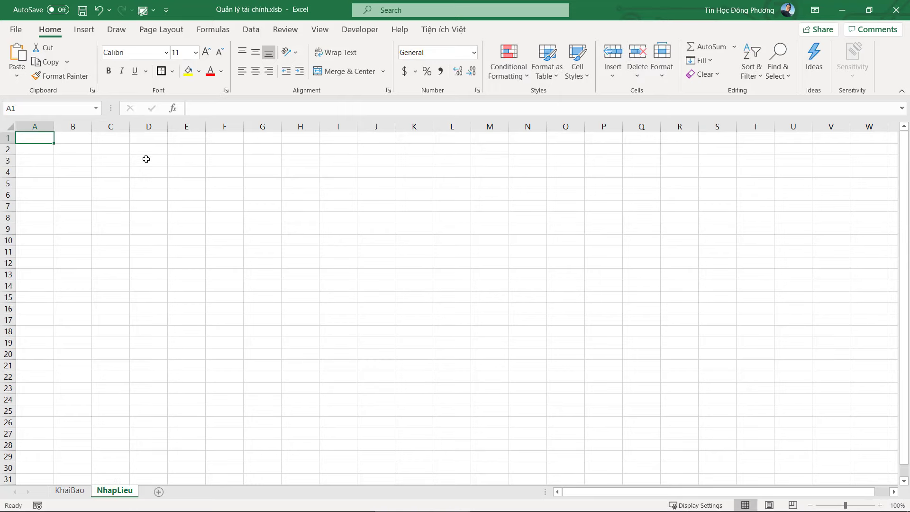
pyautogui.keyDown('ctrl'); pyautogui.scroll(2, 146, 159); pyautogui.keyUp('ctrl')
pyautogui.keyDown('ctrl'); pyautogui.scroll(1, 146, 177); pyautogui.keyUp('ctrl')
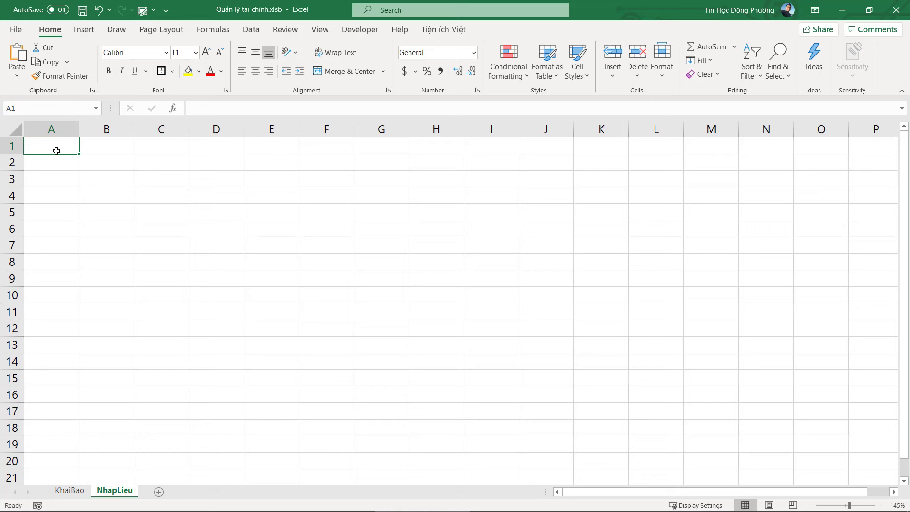
pyautogui.write('NHẬP LI')
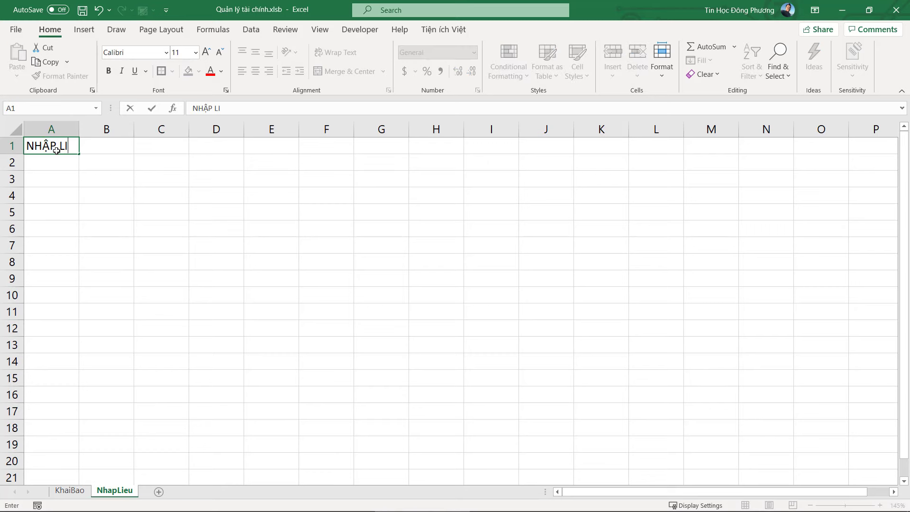
pyautogui.write('ỆU THU T')
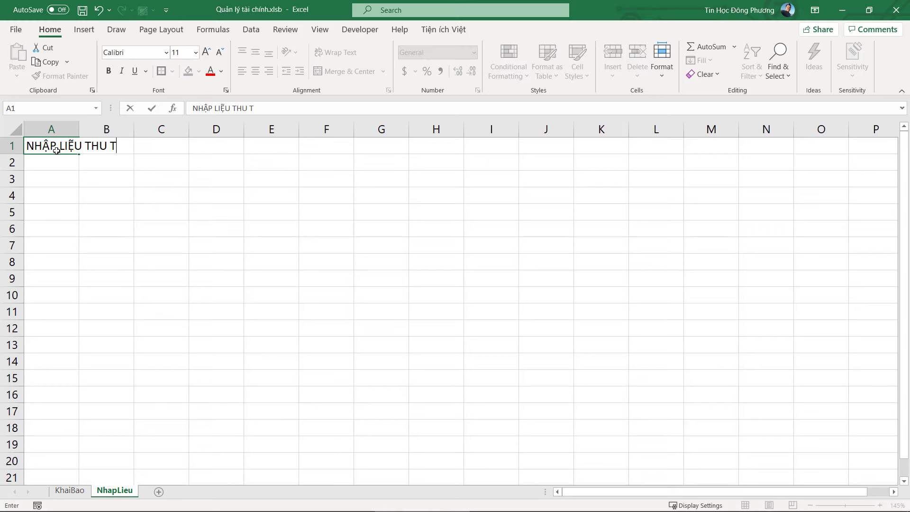
pyautogui.press('BackSpace')
pyautogui.write('CHI')
pyautogui.press('Return')
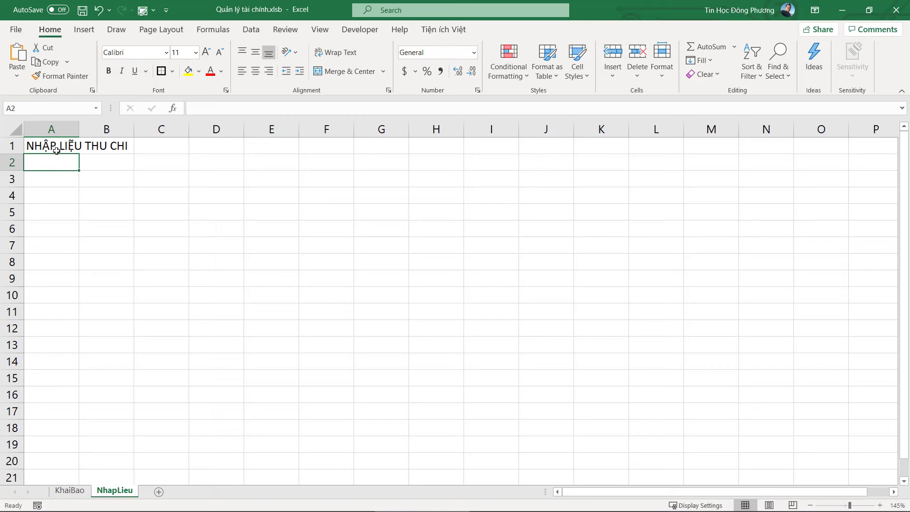
# Step: Set the whole sheet's font to Arial and make the A1 title bold
pyautogui.click(16, 129)
pyautogui.click(130, 52)
pyautogui.write('A')
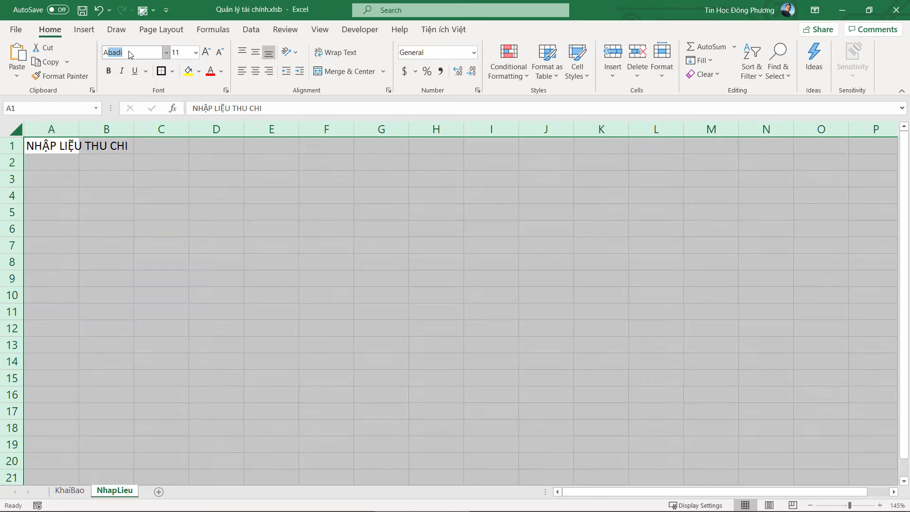
pyautogui.write('rial')
pyautogui.press('Return')
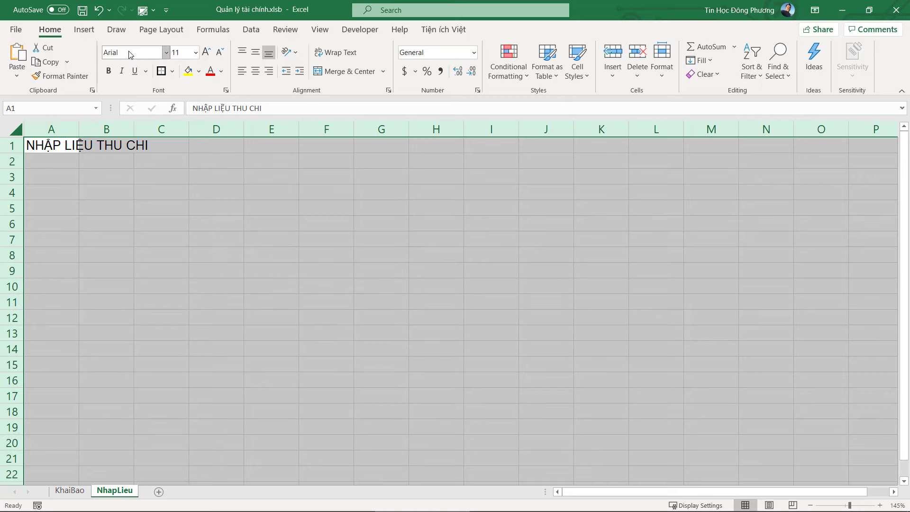
pyautogui.click(53, 151)
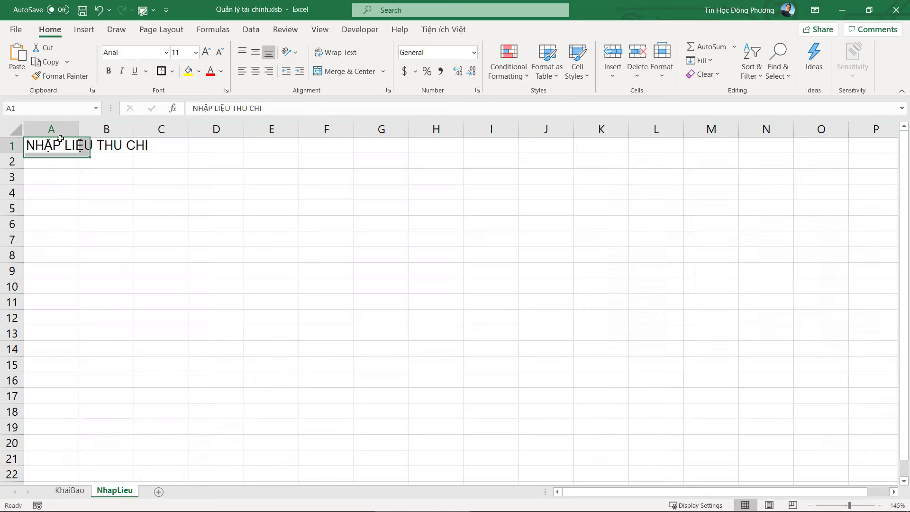
pyautogui.click(109, 70)
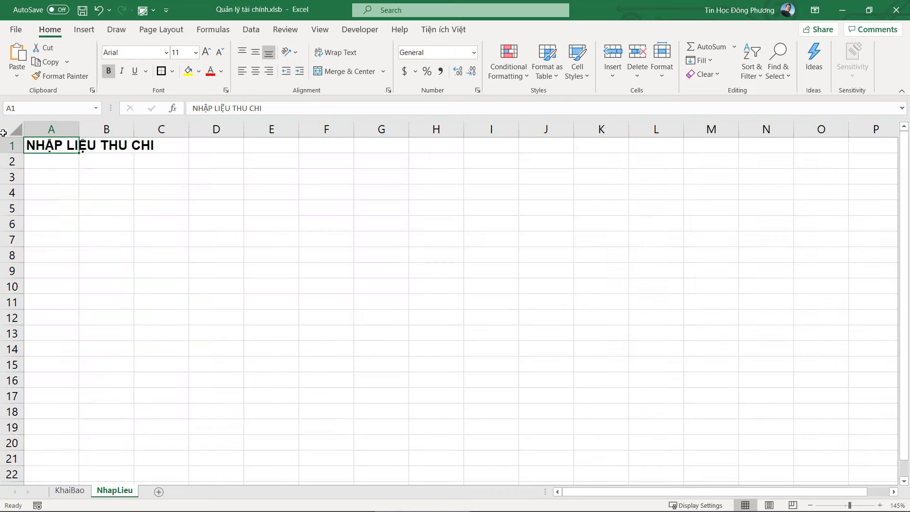
# Step: Set the whole sheet to font size 14 and widen column A slightly
pyautogui.hotkey('ctrl', 'a')
pyautogui.click(187, 54)
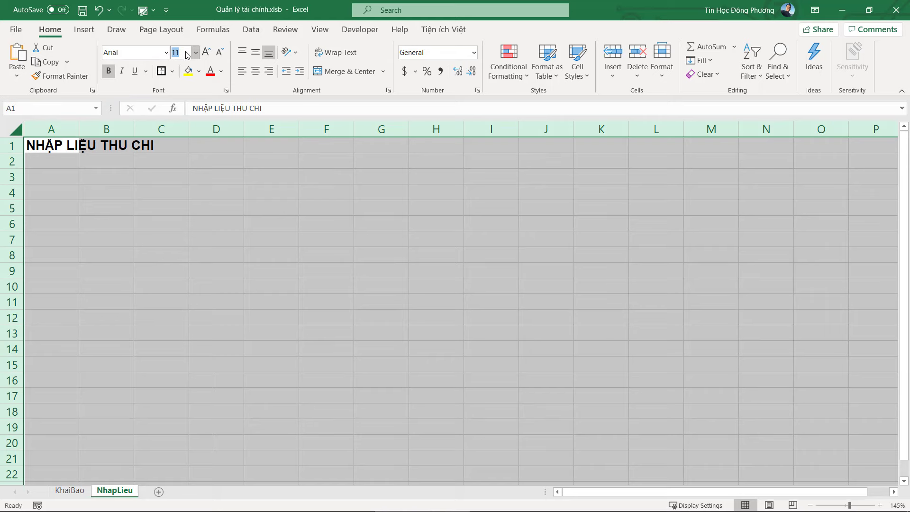
pyautogui.write('14')
pyautogui.press('Return')
pyautogui.keyDown('ctrl'); pyautogui.scroll(1, 128, 178); pyautogui.keyUp('ctrl')
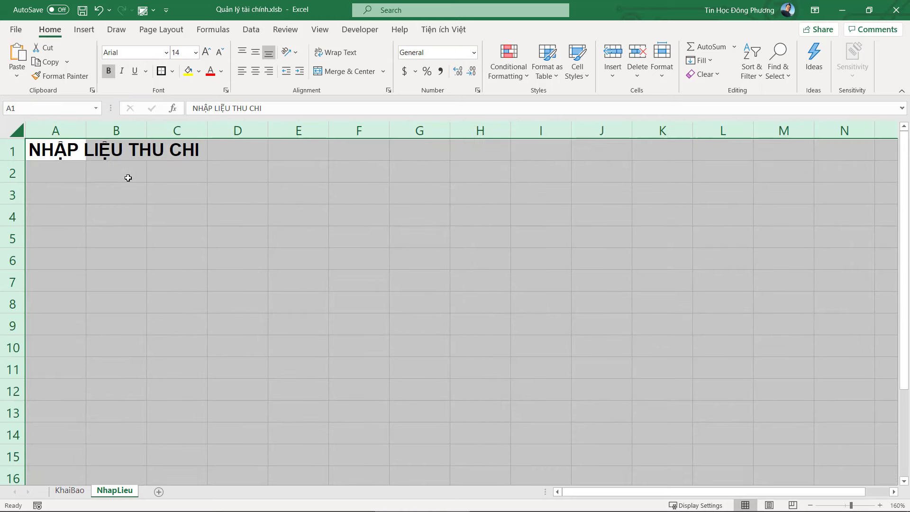
pyautogui.click(114, 194)
pyautogui.click(82, 195)
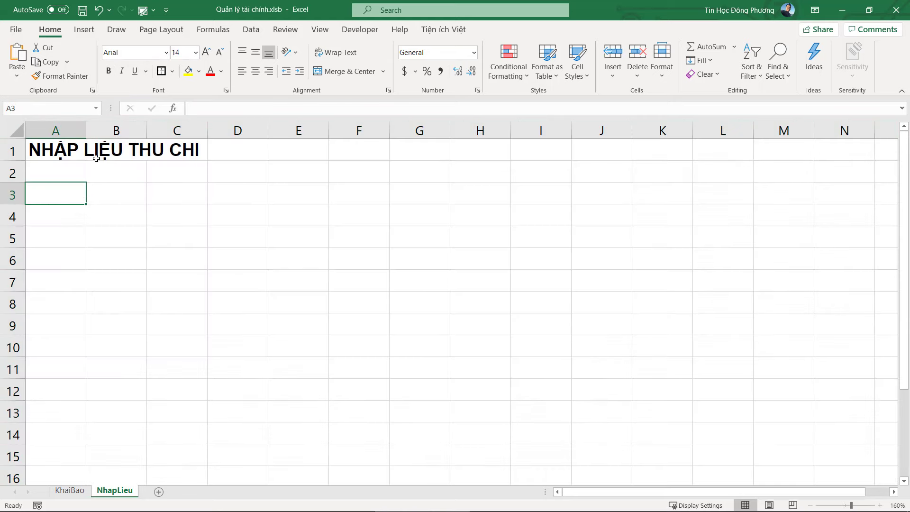
pyautogui.moveTo(86, 130); pyautogui.dragTo(90, 131)
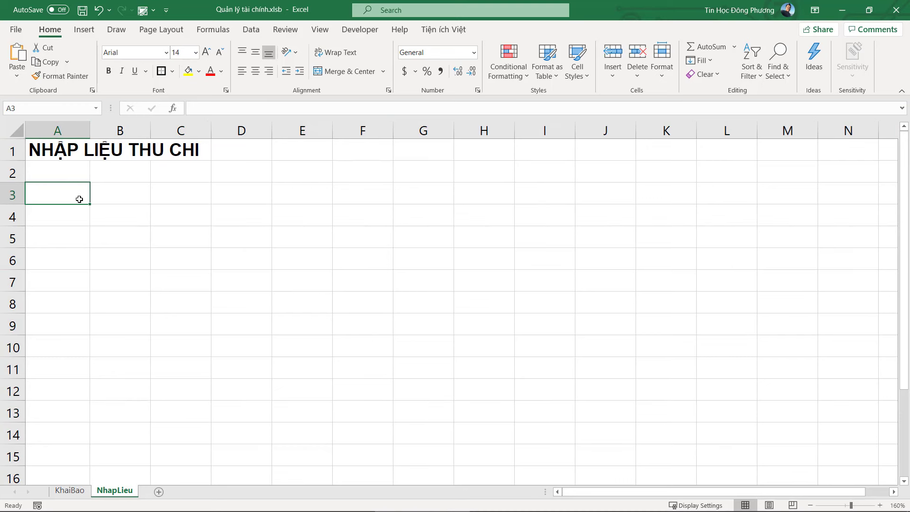
# Step: Enter the labels 'Loại tiền' in A3 and 'Số phiếu:' in A4, widening column A
pyautogui.write('IOA')
pyautogui.press('BackSpace')
pyautogui.press('BackSpace')
pyautogui.press('BackSpace')
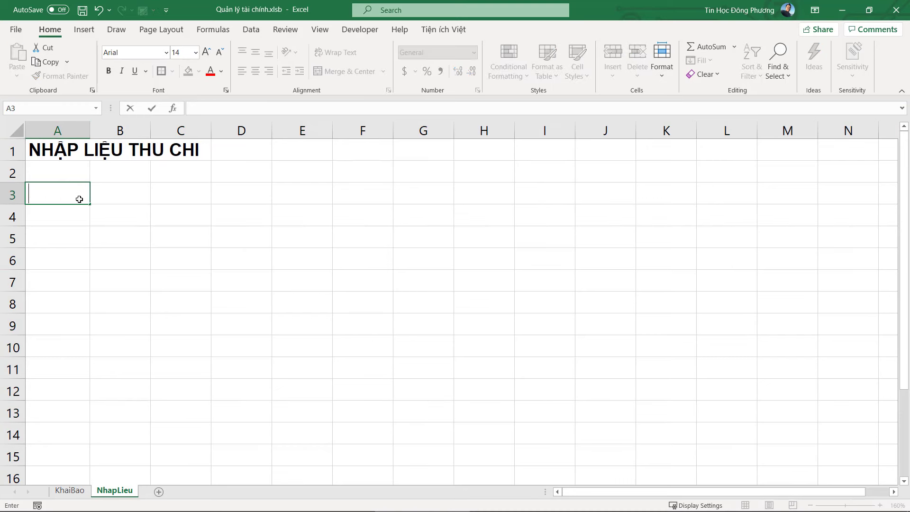
pyautogui.write('Loại ti')
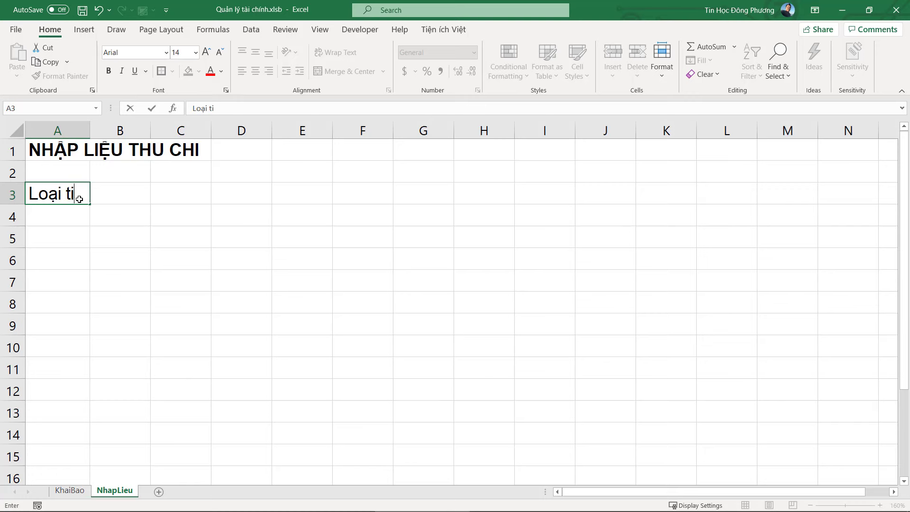
pyautogui.write('ền')
pyautogui.press('Return')
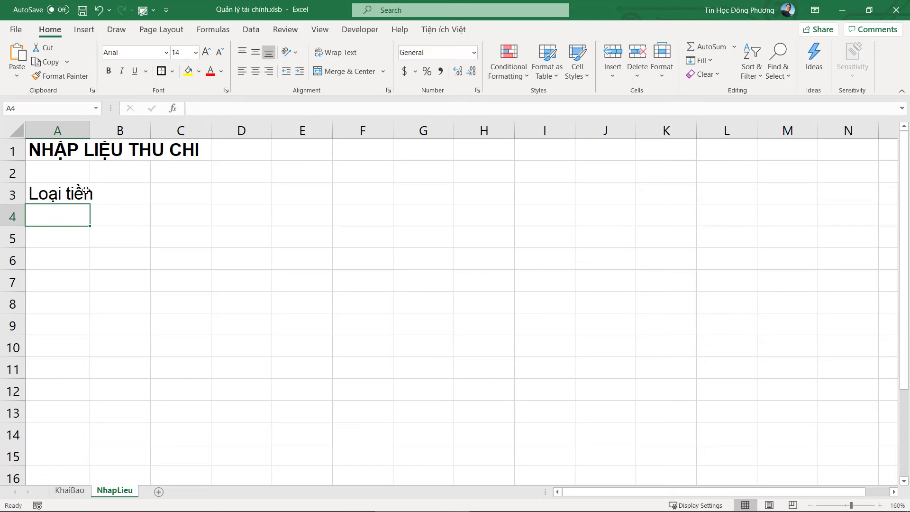
pyautogui.moveTo(91, 135); pyautogui.dragTo(115, 135)
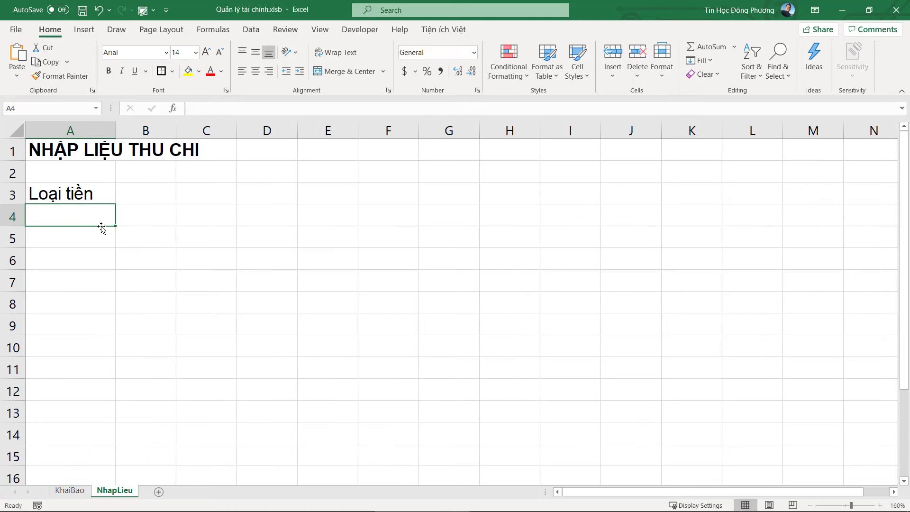
pyautogui.write('so')
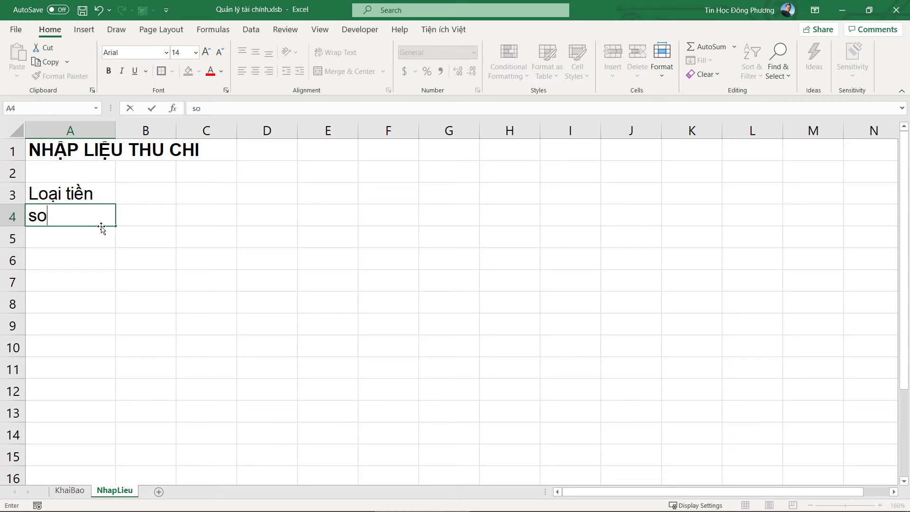
pyautogui.press('BackSpace')
pyautogui.press('BackSpace')
pyautogui.write('Sốphie')
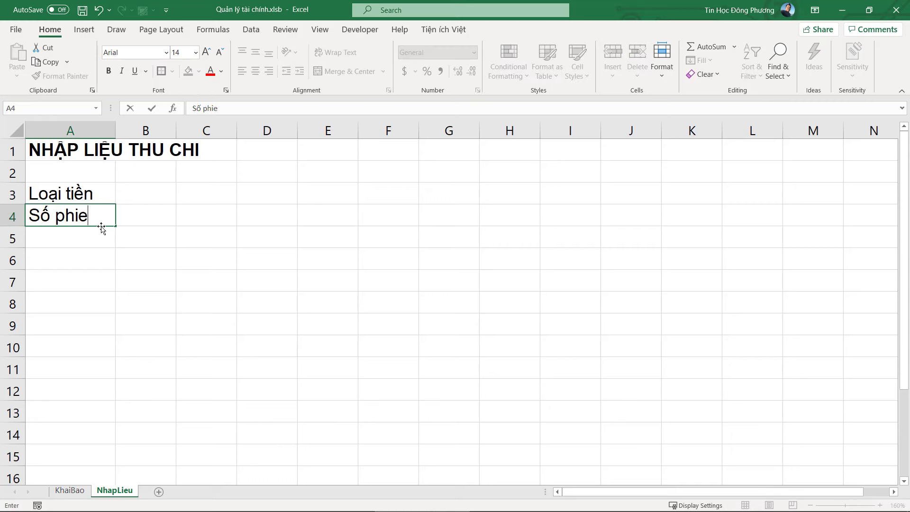
pyautogui.write('eus')
pyautogui.press('Return')
# Step: Add the labels 'Ngày:', 'Diễn giải:', 'Số tiền:' and 'Ghi chú:' in A5:A8
pyautogui.write('N')
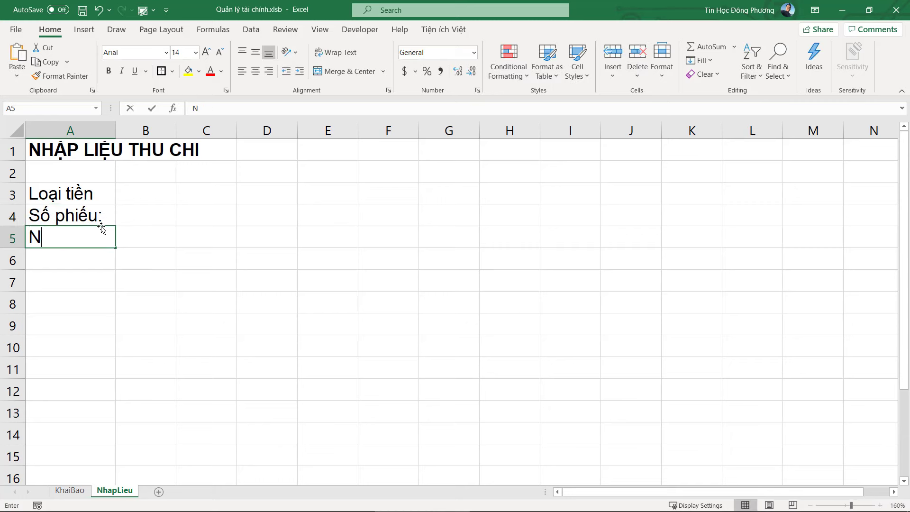
pyautogui.write('gày:')
pyautogui.press('Return')
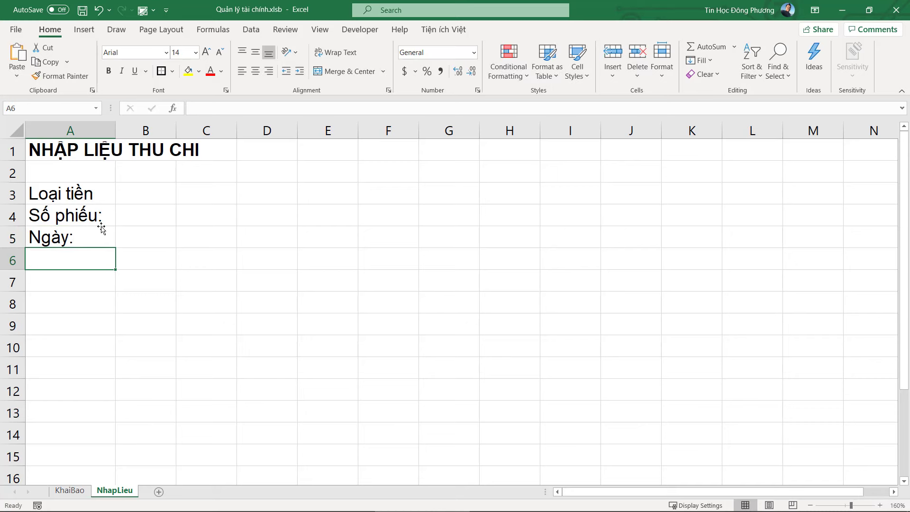
pyautogui.write('Dieễn giải')
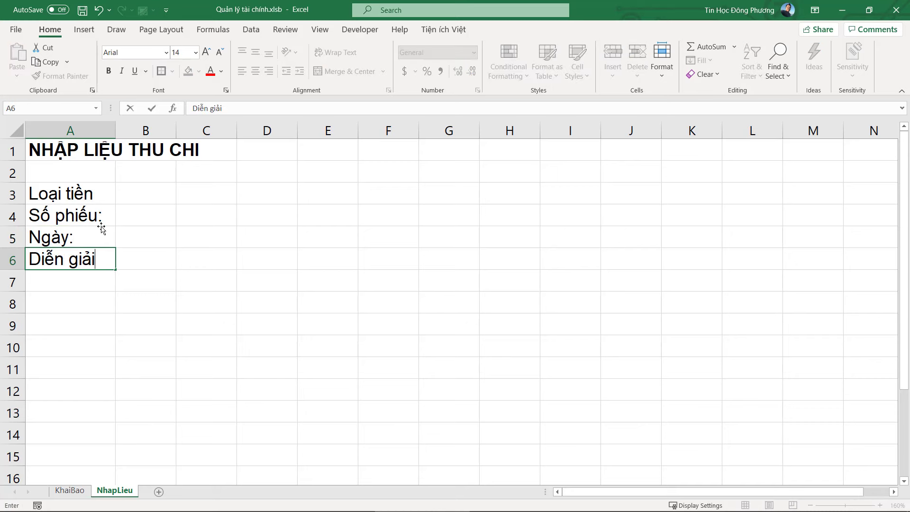
pyautogui.write(':')
pyautogui.press('Return')
pyautogui.write('Soố ti')
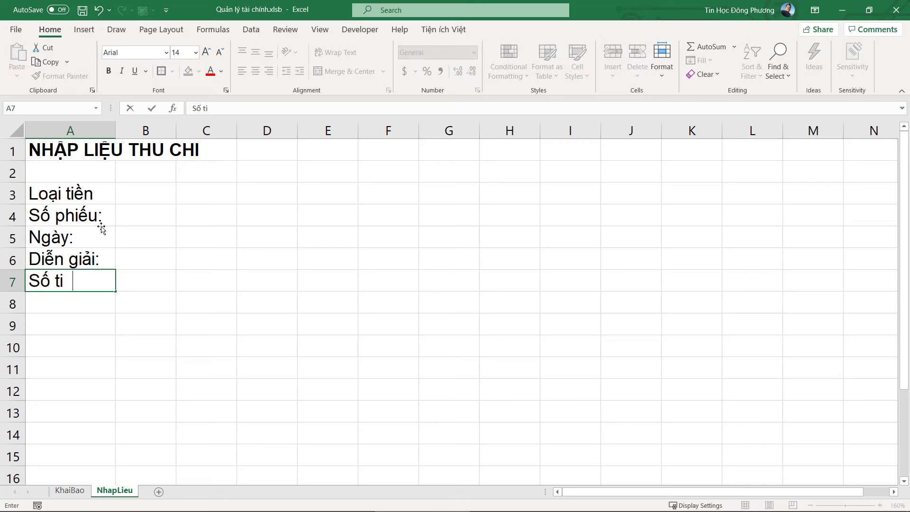
pyautogui.write('ênf:')
pyautogui.press('Return')
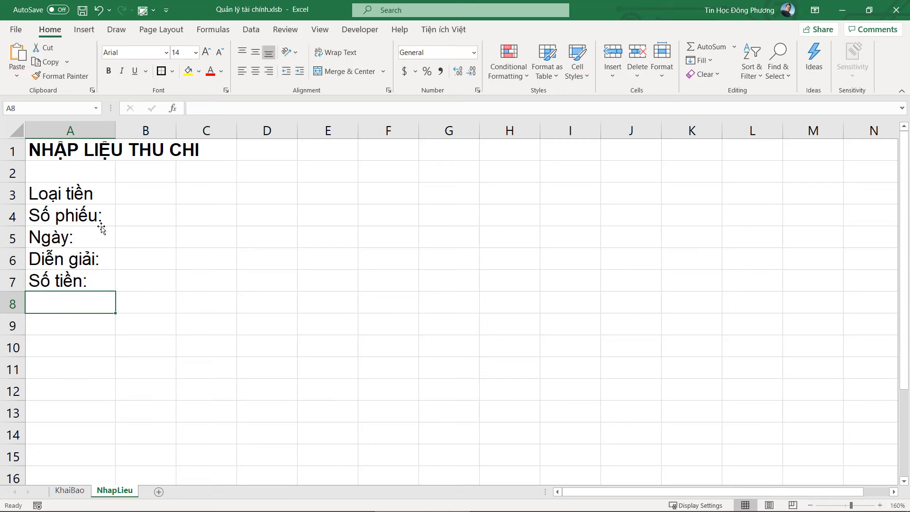
pyautogui.write('Ghi chu')
pyautogui.press('Tab')
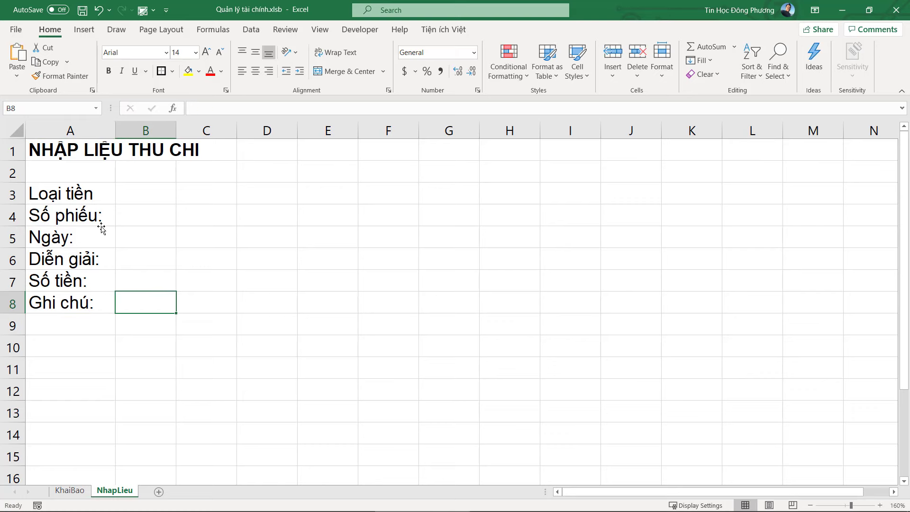
# Step: Set the A1 title to font size 18 and widen columns A and B
pyautogui.press('Up')
pyautogui.hotkey('ctrl', 'Home')
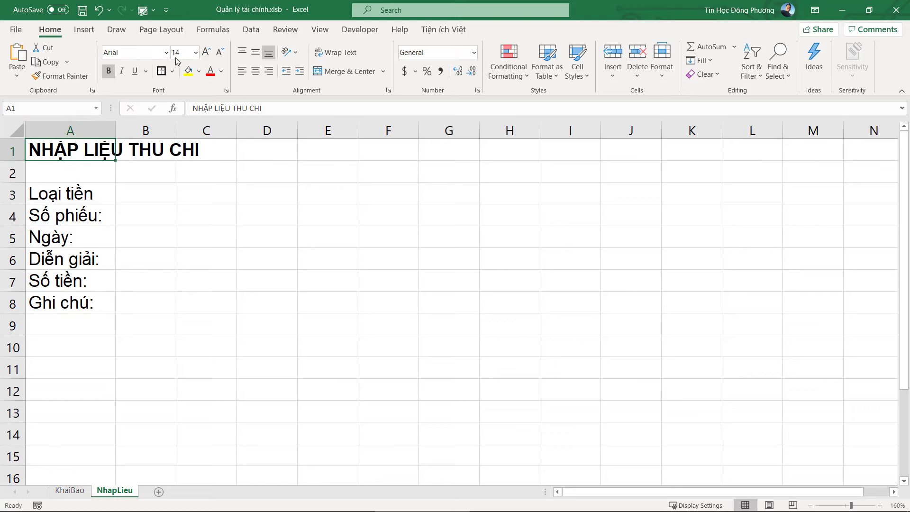
pyautogui.click(205, 52)
pyautogui.click(205, 52)
pyautogui.moveTo(115, 131); pyautogui.dragTo(135, 131)
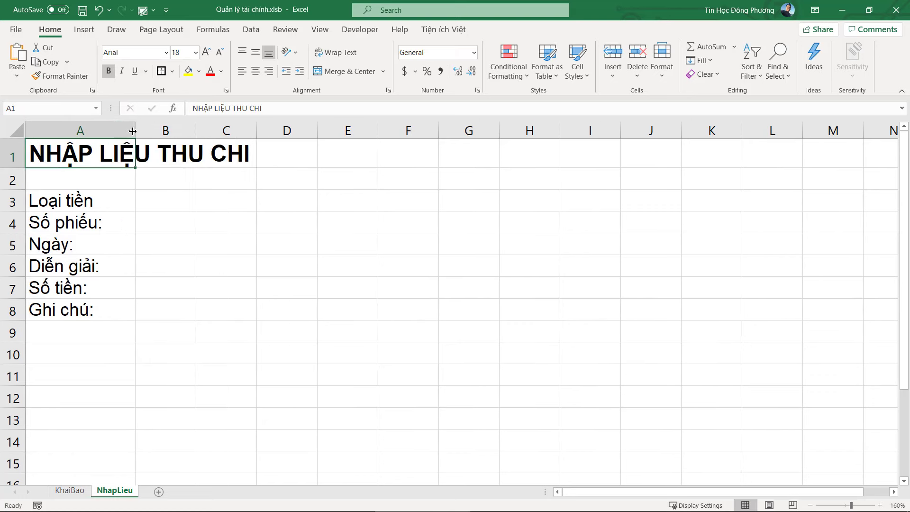
pyautogui.moveTo(196, 130); pyautogui.dragTo(347, 131)
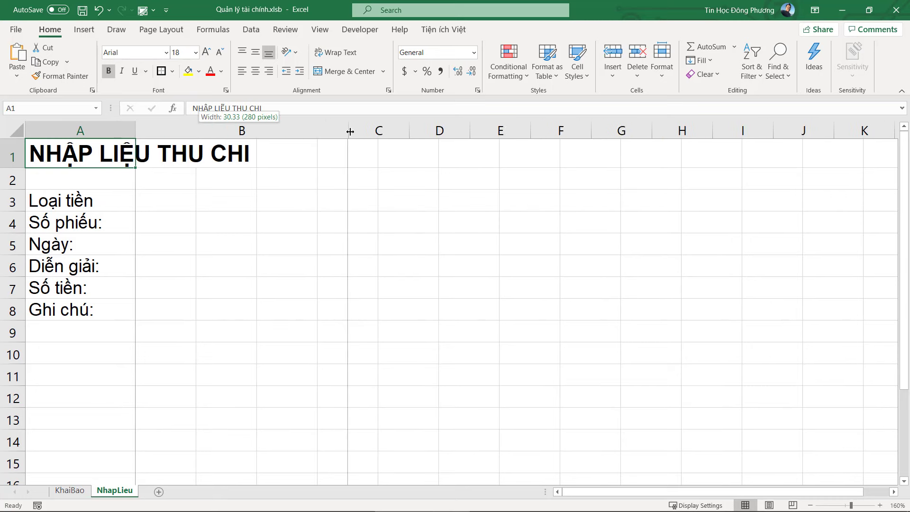
pyautogui.click(303, 199)
pyautogui.click(272, 266)
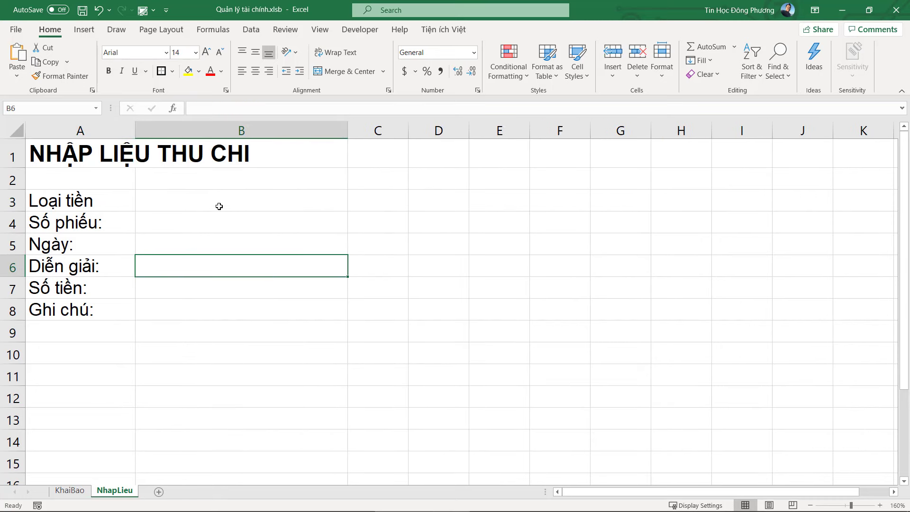
# Step: Narrow column C to a margin and hide every column from D to the sheet's end
pyautogui.moveTo(69, 201)
pyautogui.mouseDown()
pyautogui.moveTo(136, 301)
pyautogui.moveTo(238, 311)
pyautogui.mouseUp()
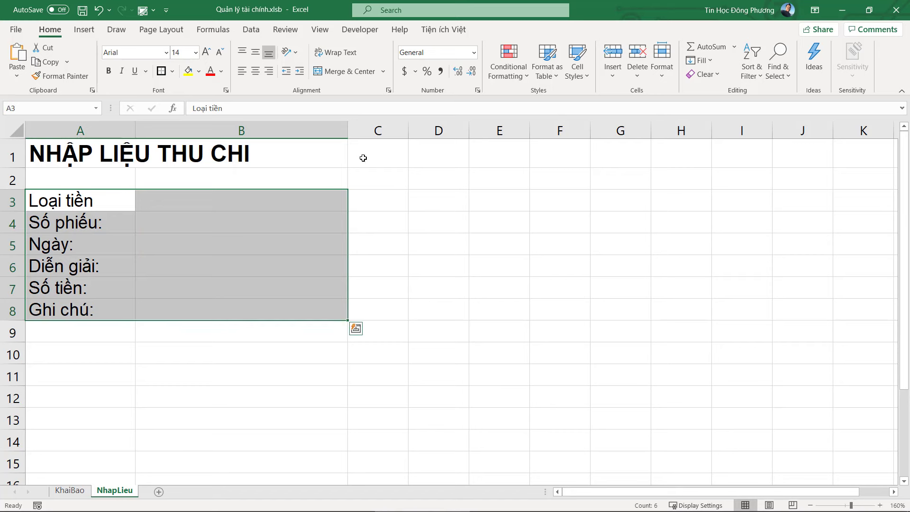
pyautogui.click(438, 178)
pyautogui.click(439, 243)
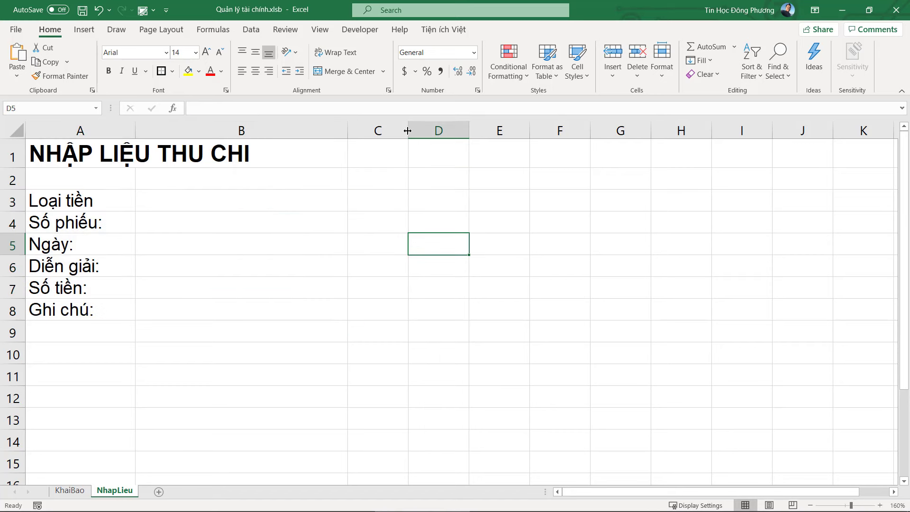
pyautogui.moveTo(404, 133); pyautogui.dragTo(351, 132)
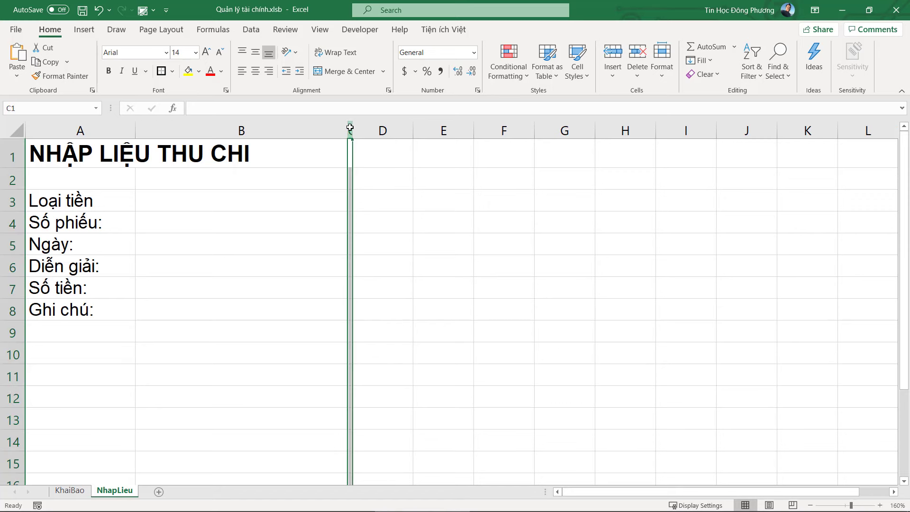
pyautogui.click(371, 128)
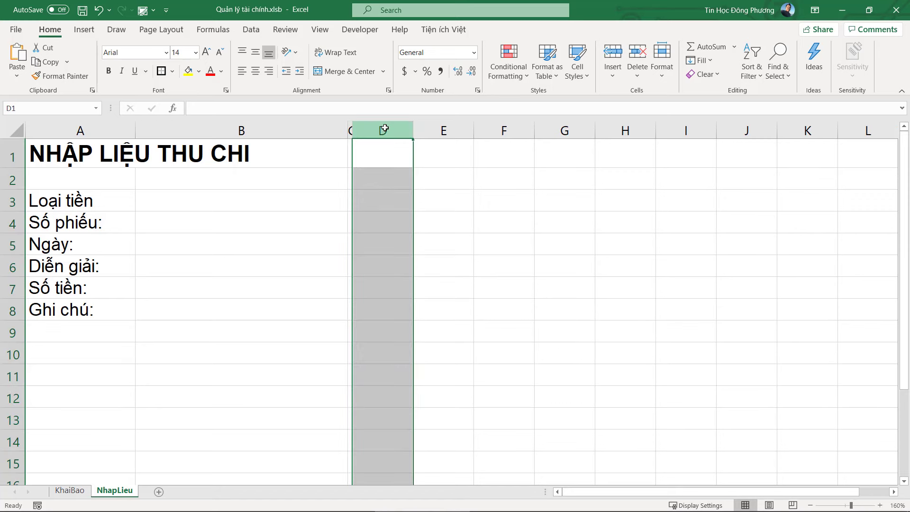
pyautogui.hotkey('ctrl', 'shift', 'Right')
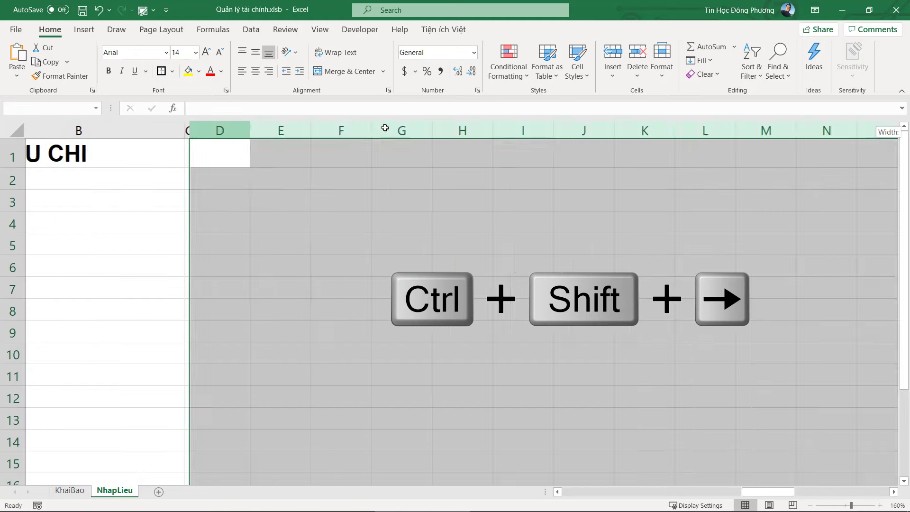
pyautogui.rightClick(429, 131)
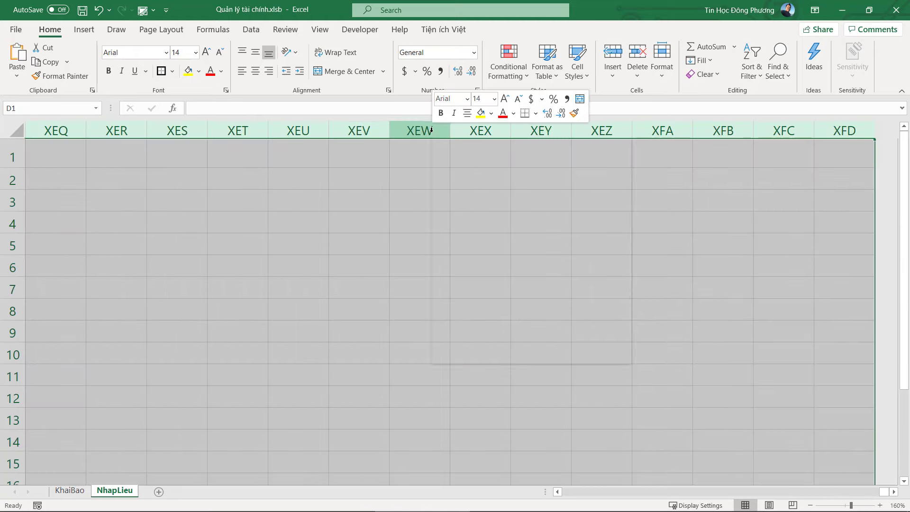
pyautogui.click(482, 323)
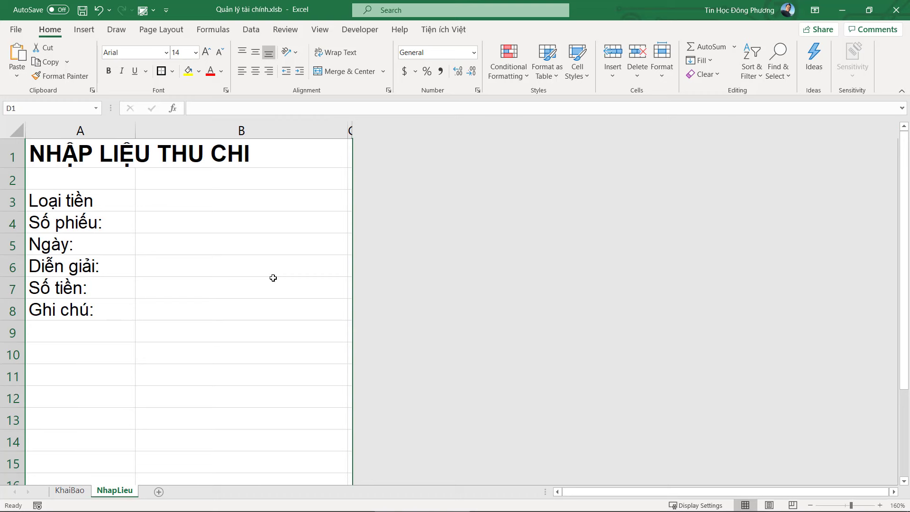
pyautogui.click(273, 278)
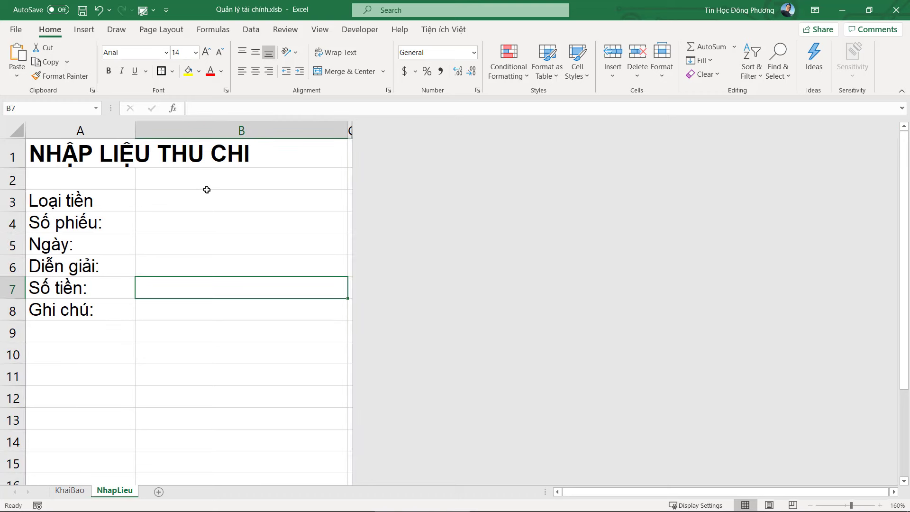
pyautogui.click(320, 33)
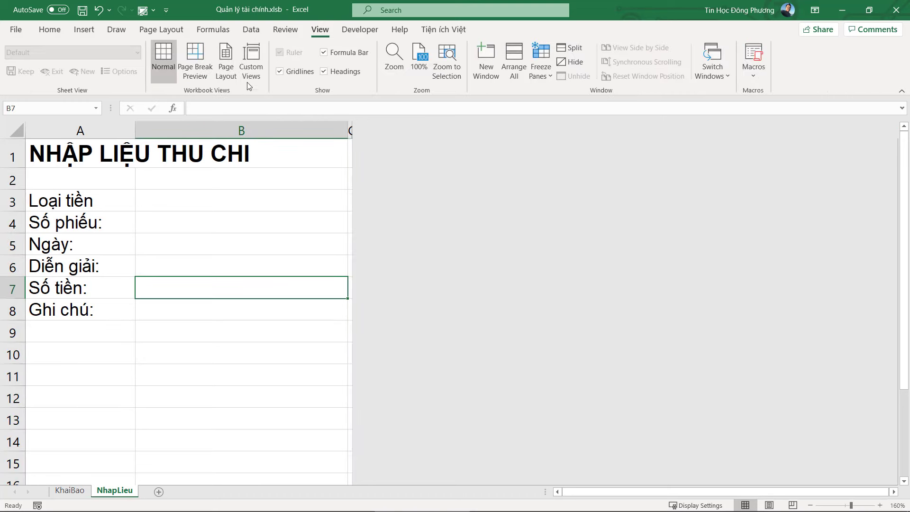
# Step: Turn off sheet gridlines and apply All Borders to the form range A3:B8
pyautogui.click(298, 74)
pyautogui.click(202, 209)
pyautogui.moveTo(61, 208)
pyautogui.mouseDown()
pyautogui.moveTo(336, 293)
pyautogui.moveTo(336, 310)
pyautogui.mouseUp()
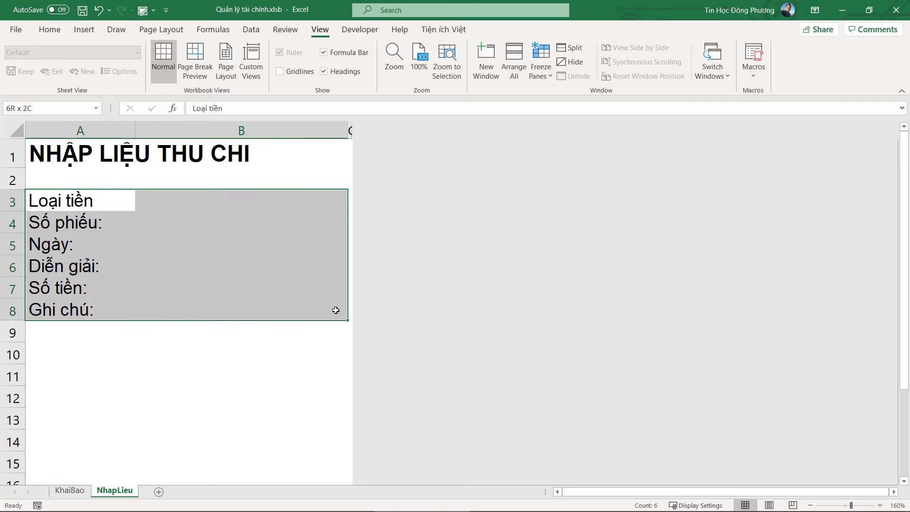
pyautogui.click(50, 30)
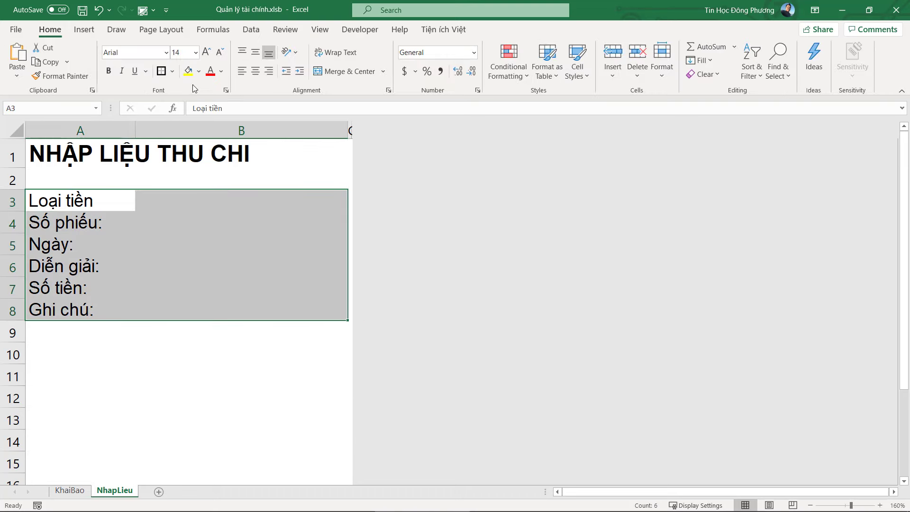
pyautogui.click(172, 71)
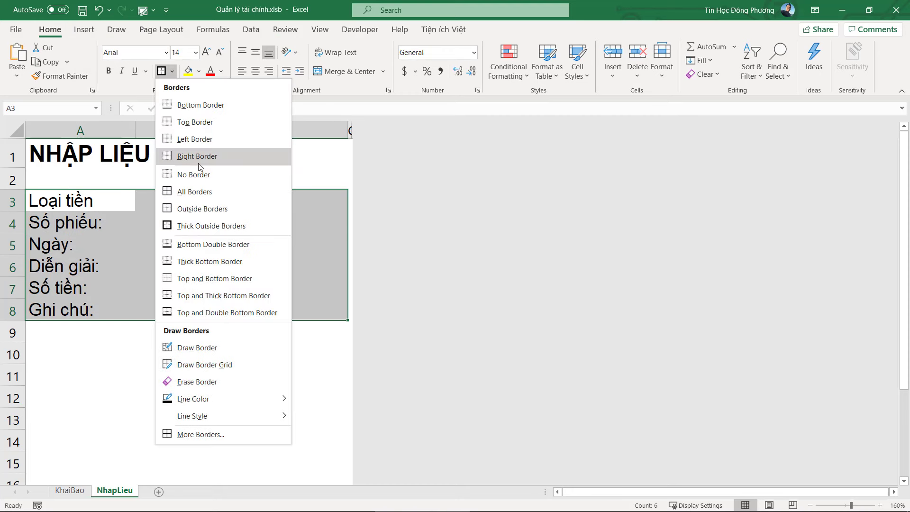
pyautogui.click(204, 191)
pyautogui.click(189, 352)
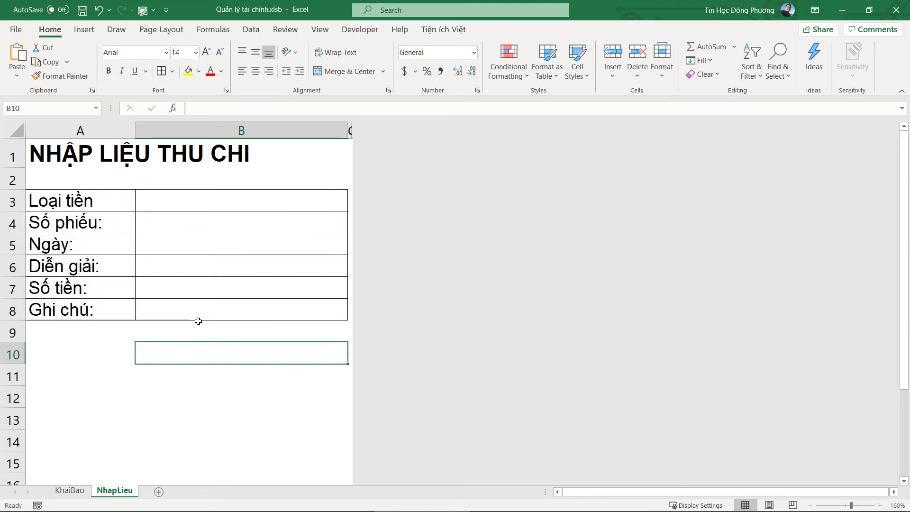
pyautogui.click(190, 201)
pyautogui.click(197, 237)
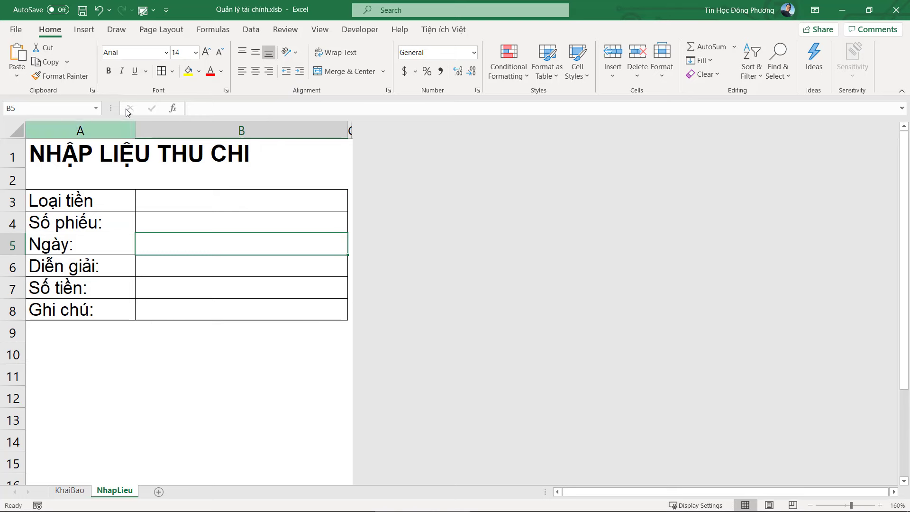
pyautogui.click(97, 38)
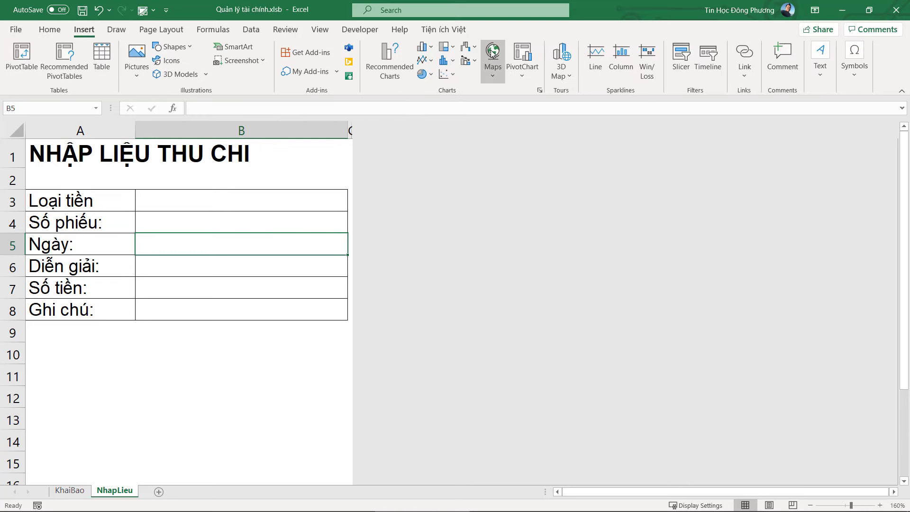
# Step: Draw a rounded-rectangle 'Lưu phiếu' button below the form
pyautogui.click(171, 46)
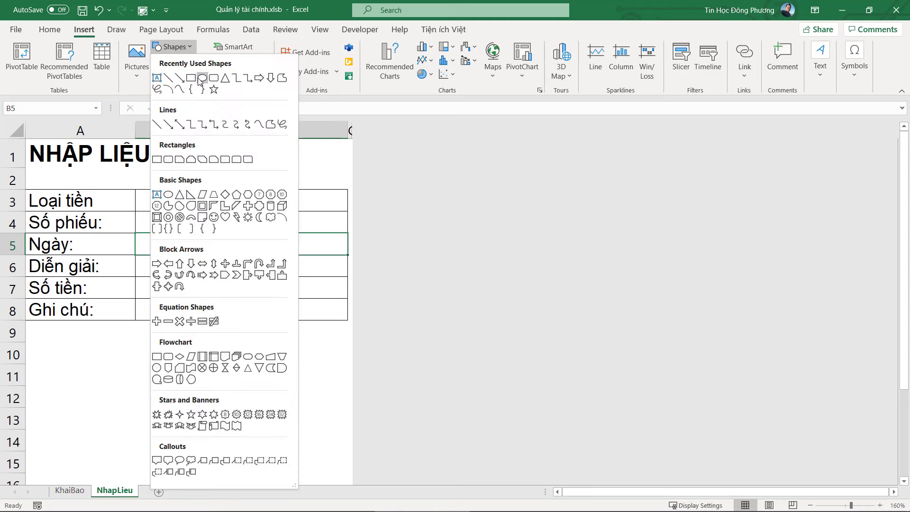
pyautogui.click(191, 78)
pyautogui.click(171, 46)
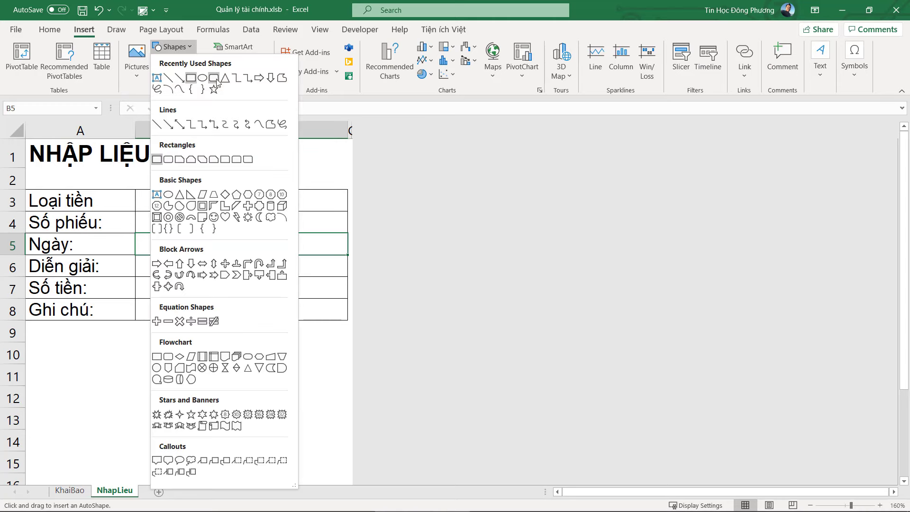
pyautogui.click(214, 78)
pyautogui.moveTo(61, 330)
pyautogui.mouseDown()
pyautogui.moveTo(106, 362)
pyautogui.moveTo(149, 370)
pyautogui.mouseUp()
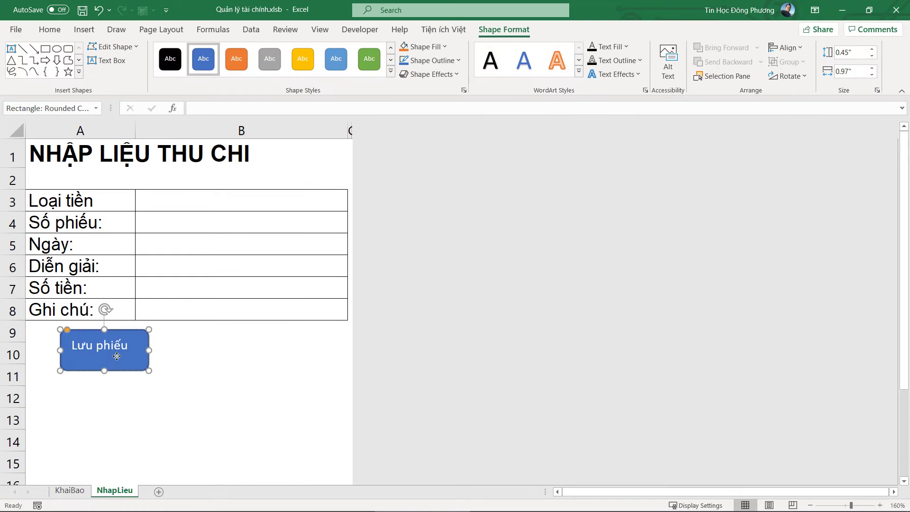
pyautogui.click(233, 348)
pyautogui.click(83, 356)
# Step: Give the button Arial text, a green fill and no outline
pyautogui.click(50, 29)
pyautogui.click(154, 54)
pyautogui.write('Ar')
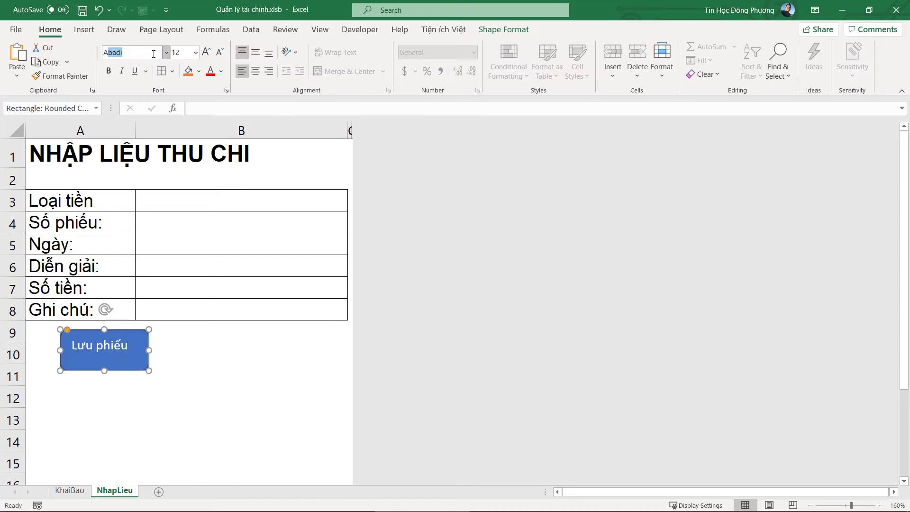
pyautogui.write('ial')
pyautogui.press('Return')
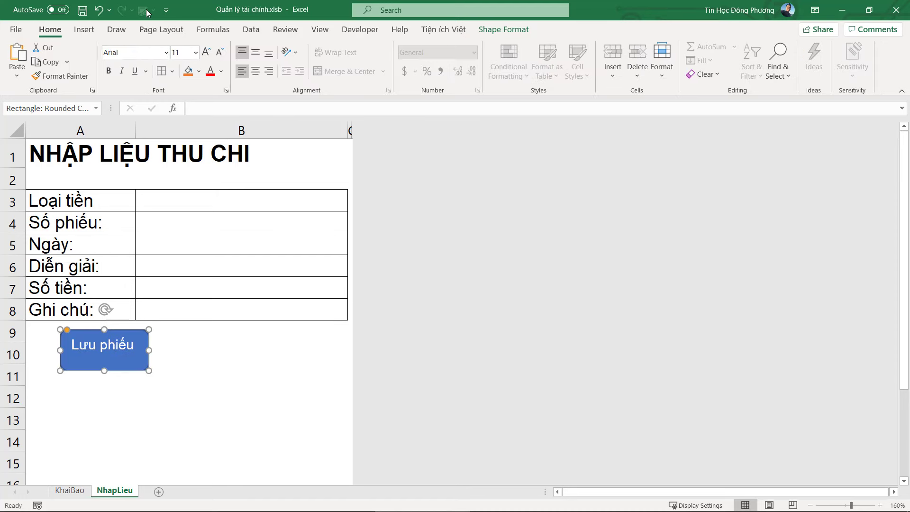
pyautogui.click(504, 30)
pyautogui.click(370, 59)
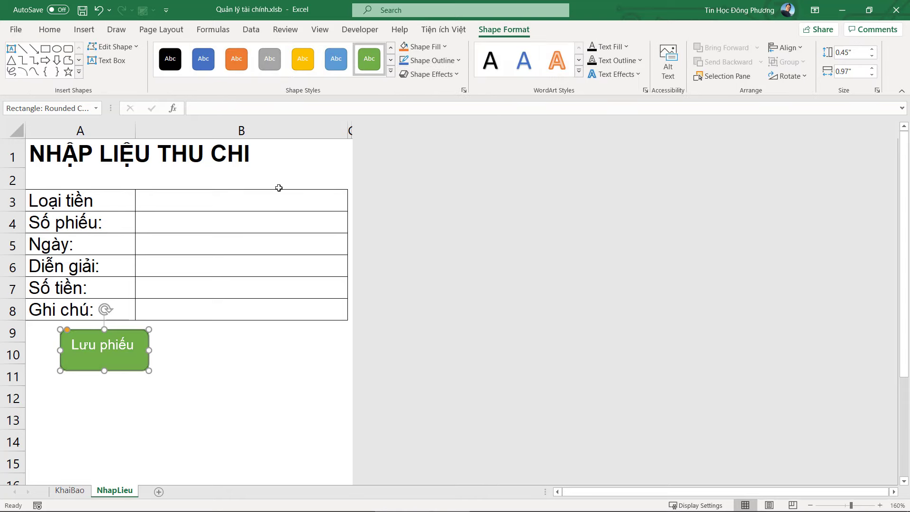
pyautogui.click(429, 60)
pyautogui.click(435, 209)
pyautogui.click(187, 375)
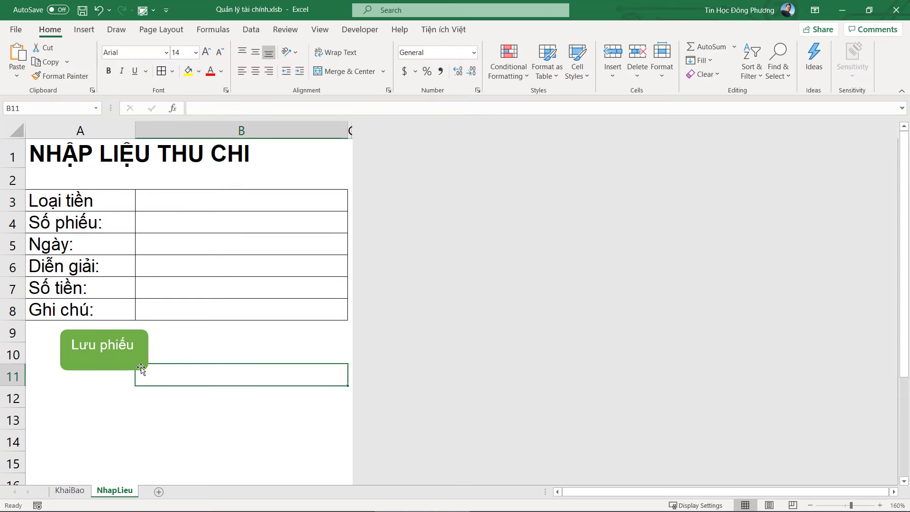
pyautogui.click(142, 366)
# Step: Make the text bold 'LƯU PHIẾU', widen the button, centre the text, then duplicate it rightward
pyautogui.click(50, 29)
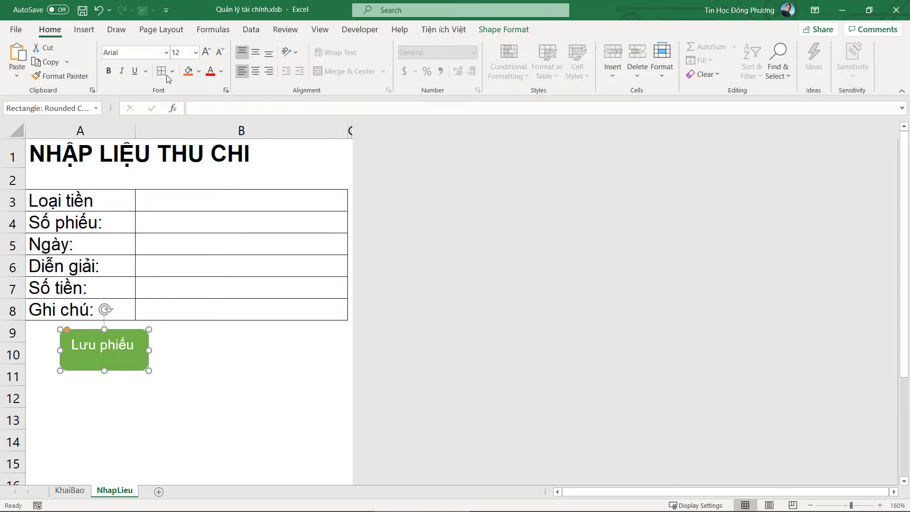
pyautogui.click(109, 71)
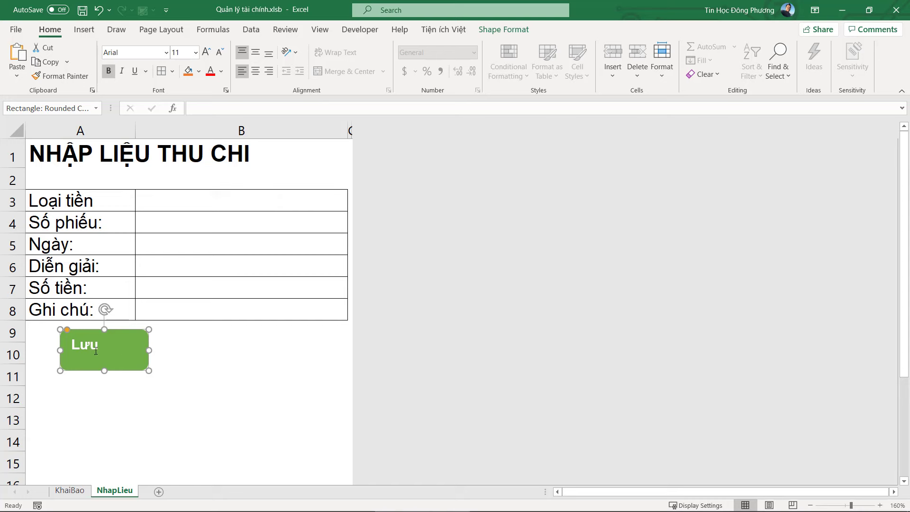
pyautogui.doubleClick(96, 351)
pyautogui.tripleClick(96, 351)
pyautogui.press('BackSpace')
pyautogui.write('LƯU PHIẾU')
pyautogui.moveTo(149, 347); pyautogui.dragTo(172, 350)
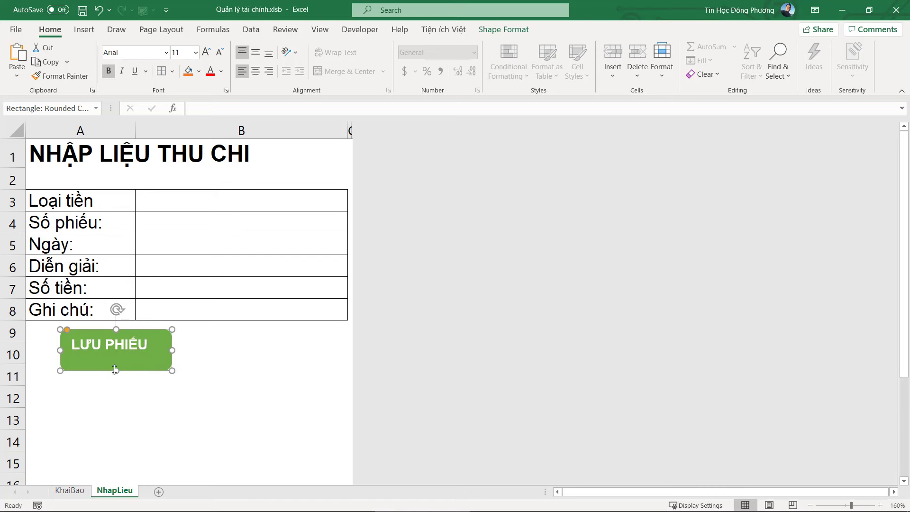
pyautogui.moveTo(115, 371); pyautogui.dragTo(116, 358)
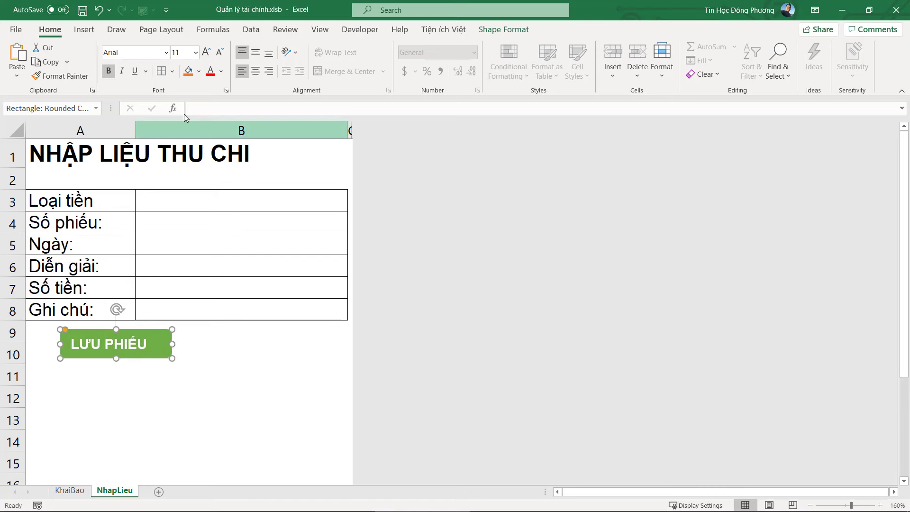
pyautogui.click(256, 71)
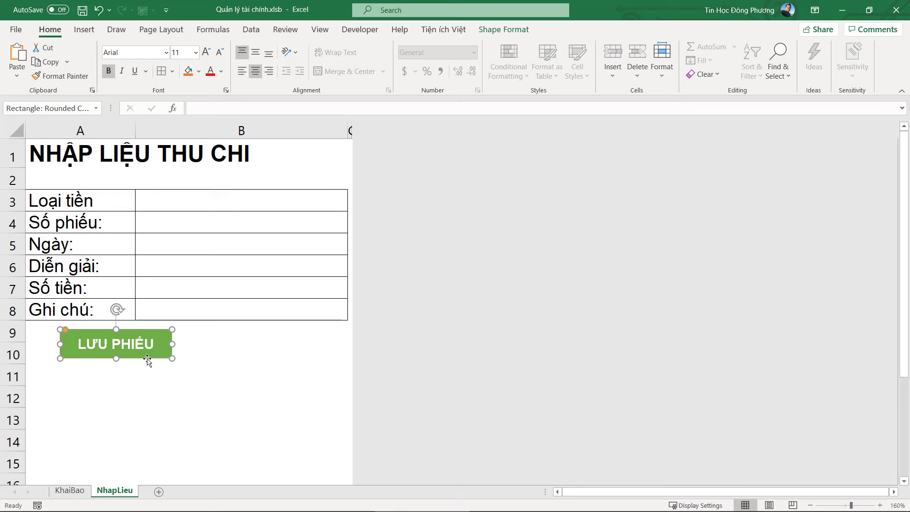
pyautogui.keyDown('ctrl'); pyautogui.moveTo(141, 358); pyautogui.dragTo(263, 362); pyautogui.keyUp('ctrl')
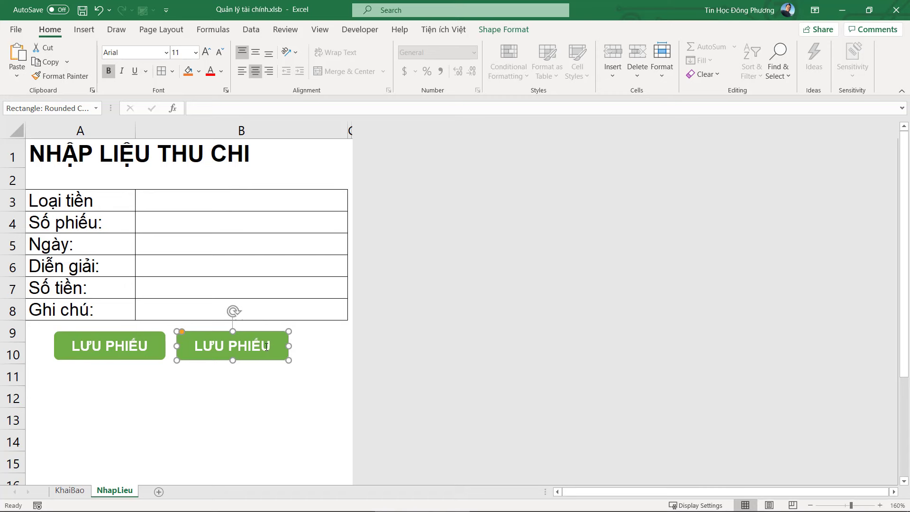
# Step: Retype the copied button's text as 'XÓA NHẬP LẠI' and widen it to fit
pyautogui.tripleClick(267, 346)
pyautogui.press('BackSpace')
pyautogui.write('xOA')
pyautogui.press('BackSpace')
pyautogui.press('BackSpace')
pyautogui.press('BackSpace')
pyautogui.write('xóa')
pyautogui.press('BackSpace')
pyautogui.press('BackSpace')
pyautogui.press('BackSpace')
pyautogui.write('ÓA ')
pyautogui.write('NHẬP')
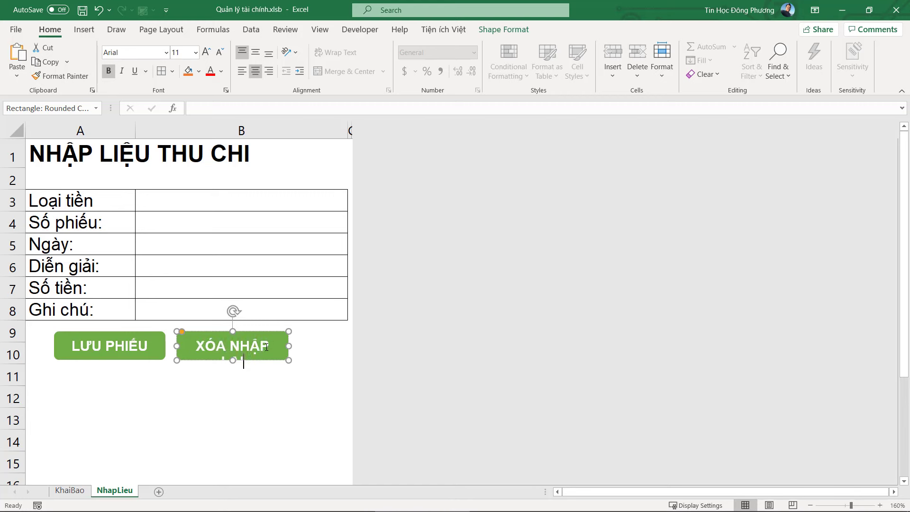
pyautogui.moveTo(291, 346); pyautogui.dragTo(302, 347)
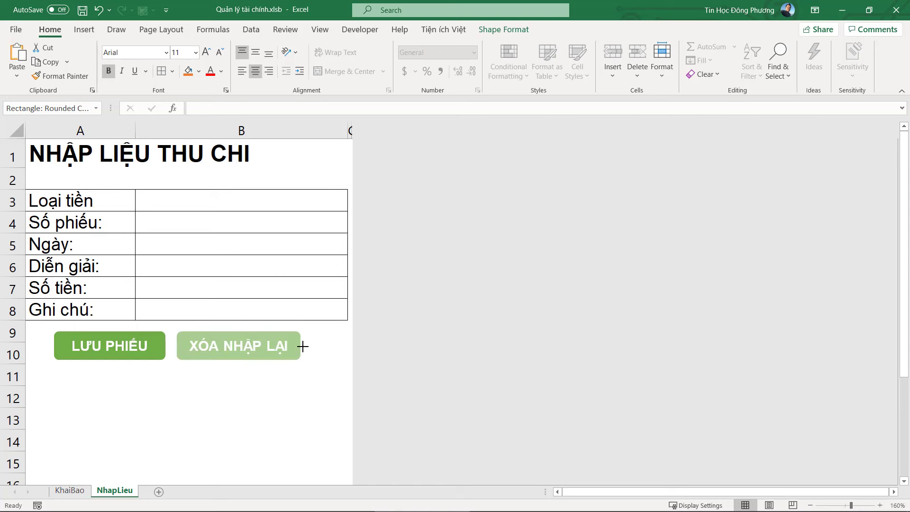
pyautogui.click(317, 360)
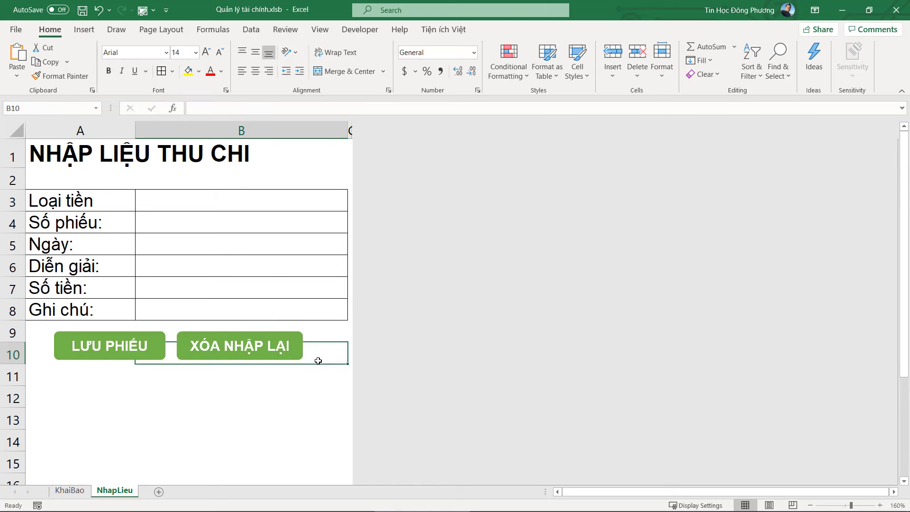
# Step: Fill the XÓA NHẬP LẠI button dark brown
pyautogui.press('Down')
pyautogui.click(276, 356)
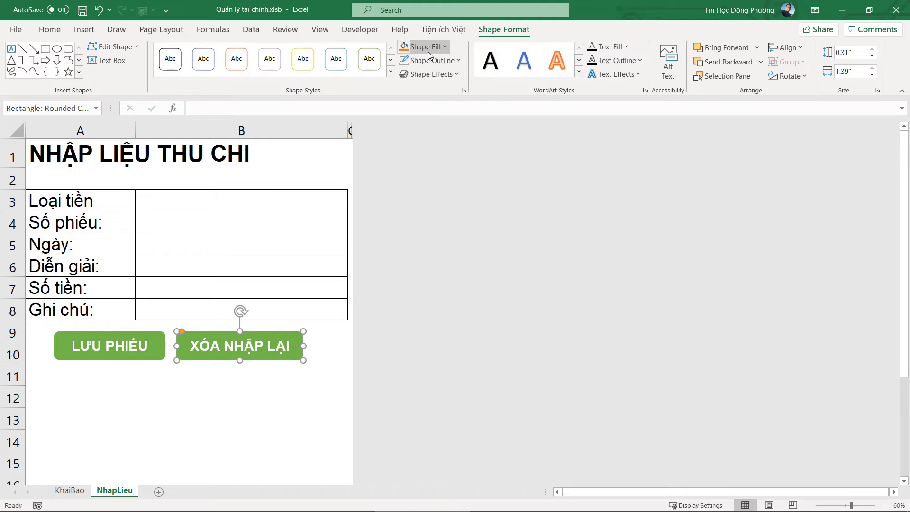
pyautogui.click(390, 71)
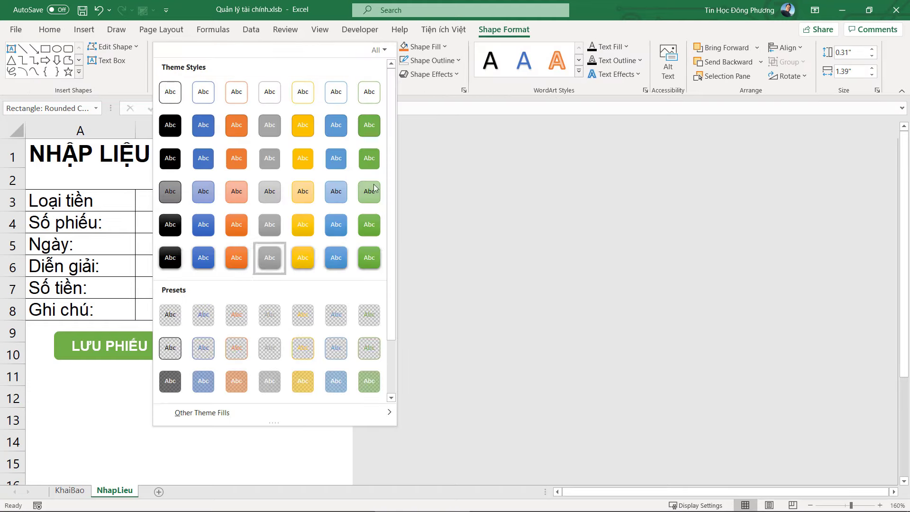
pyautogui.click(445, 46)
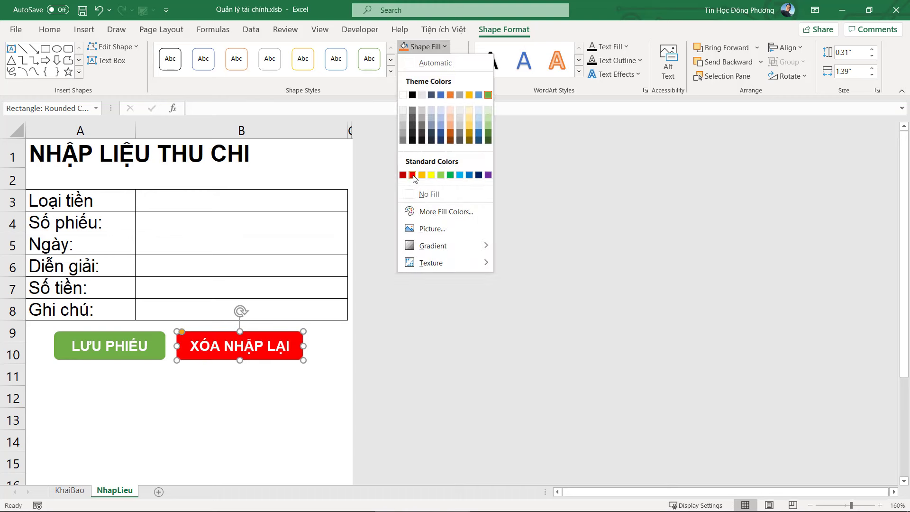
pyautogui.click(451, 137)
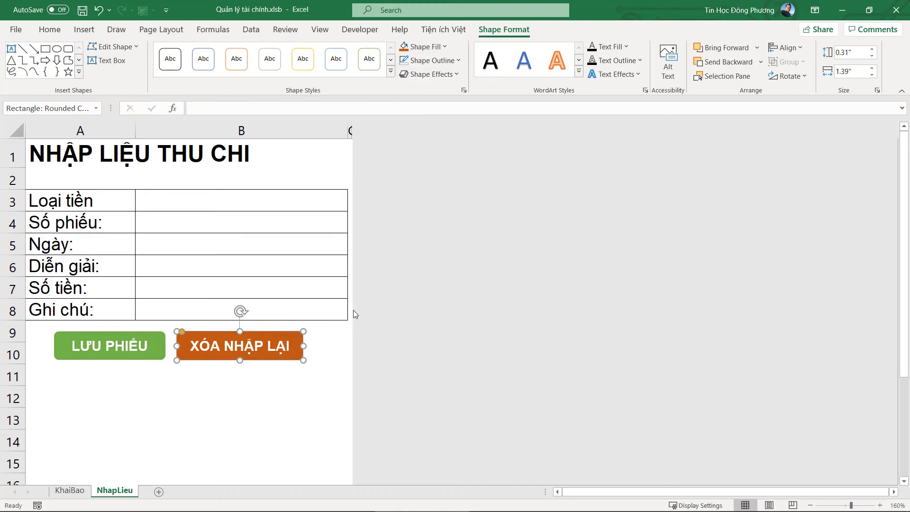
pyautogui.click(445, 47)
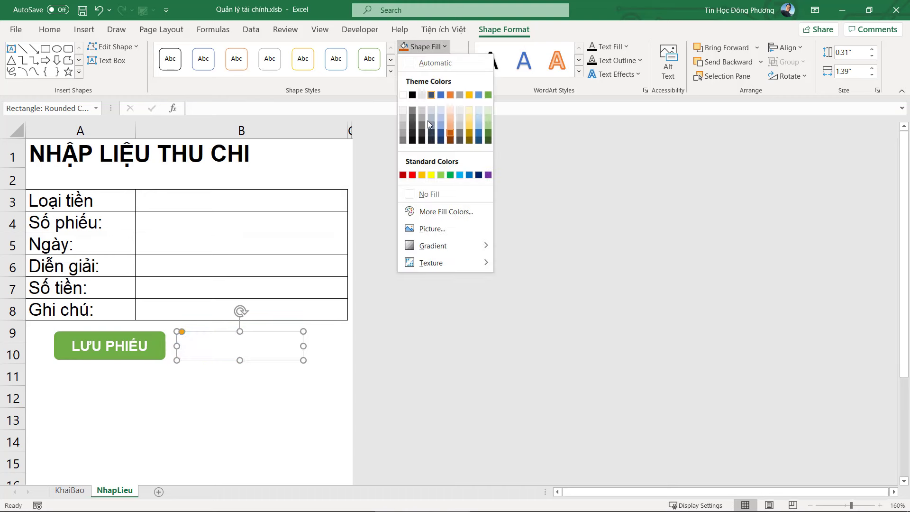
pyautogui.click(451, 142)
pyautogui.click(327, 357)
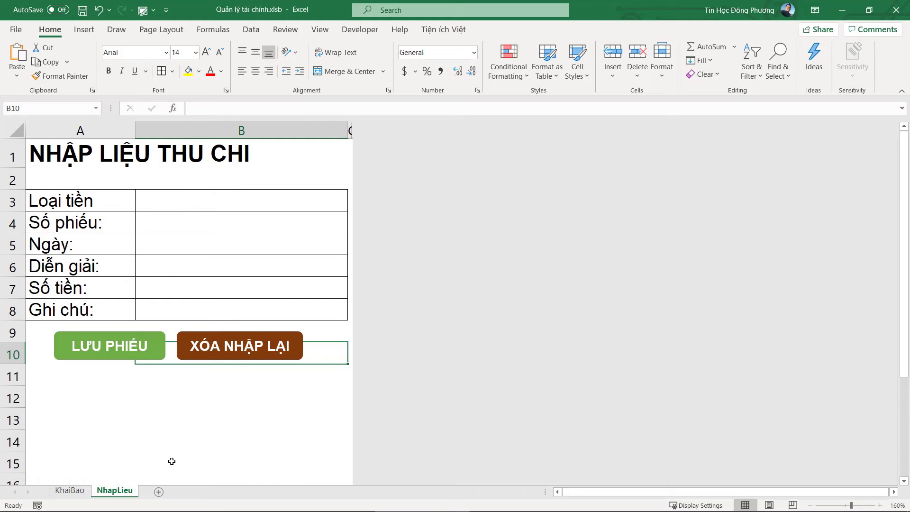
# Step: Insert a new sheet named 'Data', then switch back to the NhapLieu sheet
pyautogui.click(159, 491)
pyautogui.doubleClick(160, 492)
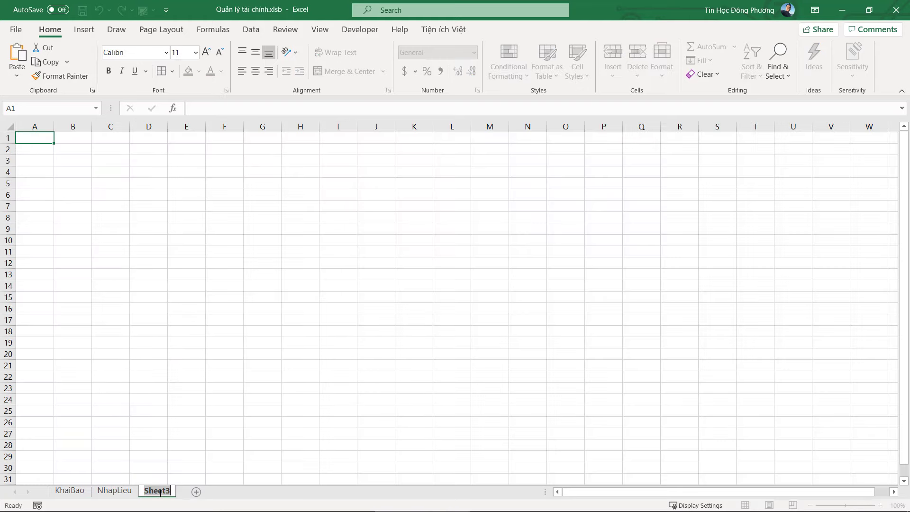
pyautogui.write('d')
pyautogui.press('BackSpace')
pyautogui.press('BackSpace')
pyautogui.press('BackSpace')
pyautogui.write('D')
pyautogui.press('Return')
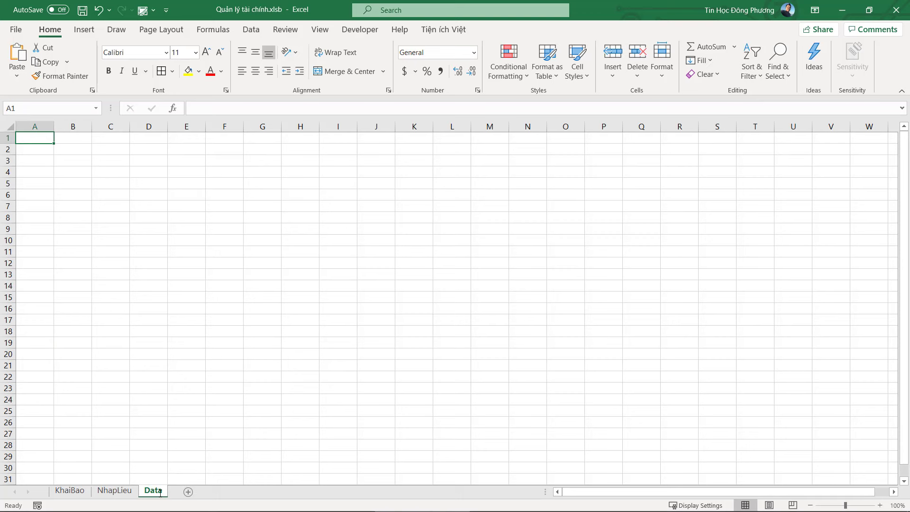
pyautogui.click(72, 491)
pyautogui.click(112, 492)
# Step: Increase the height of rows 3–8 and middle-align their contents
pyautogui.click(173, 196)
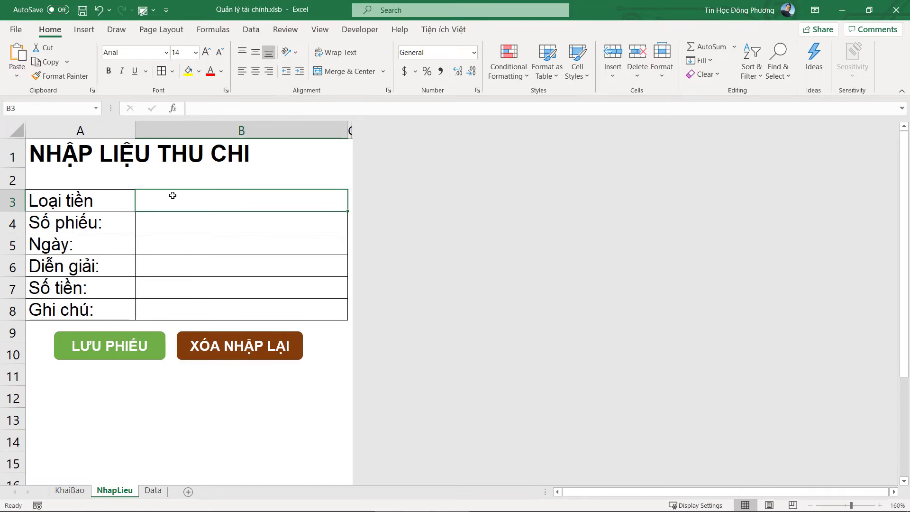
pyautogui.moveTo(74, 194); pyautogui.dragTo(75, 303)
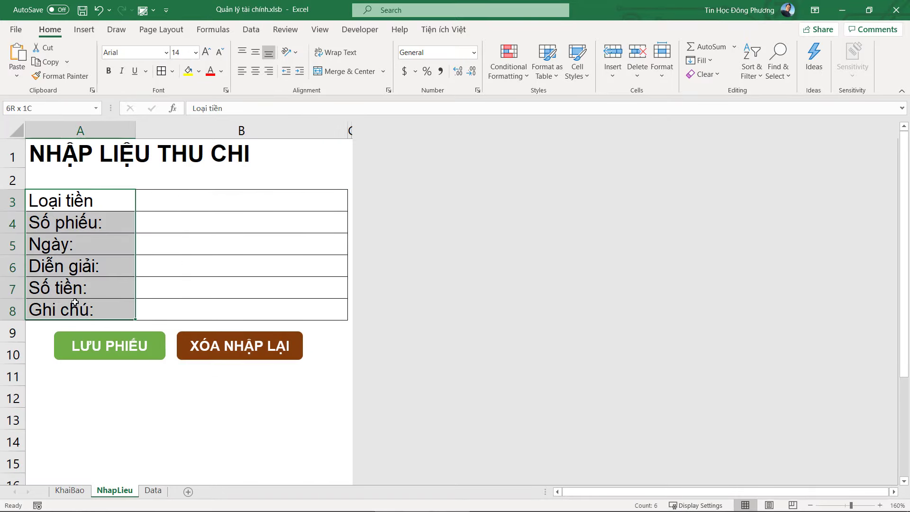
pyautogui.click(176, 228)
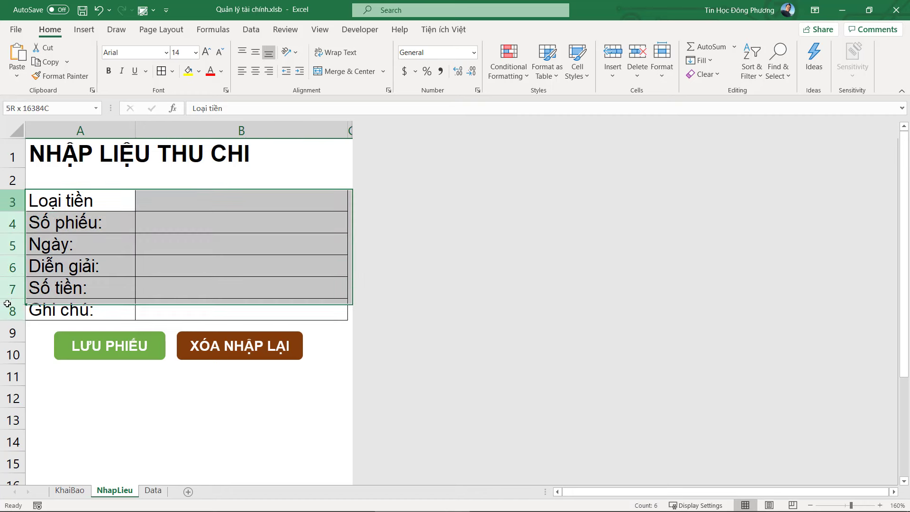
pyautogui.moveTo(10, 250); pyautogui.dragTo(11, 310)
pyautogui.moveTo(14, 233); pyautogui.dragTo(14, 239)
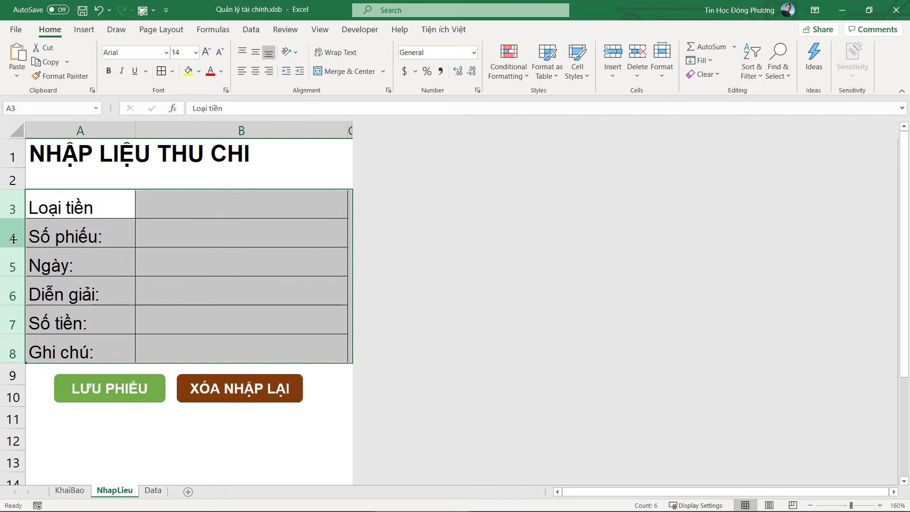
pyautogui.click(254, 53)
pyautogui.click(220, 233)
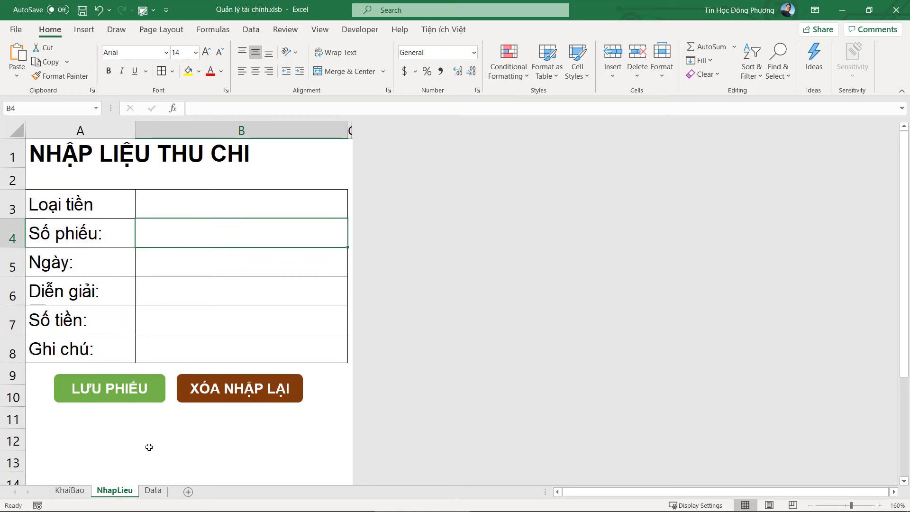
# Step: Select the six field labels in A3:A8
pyautogui.click(83, 205)
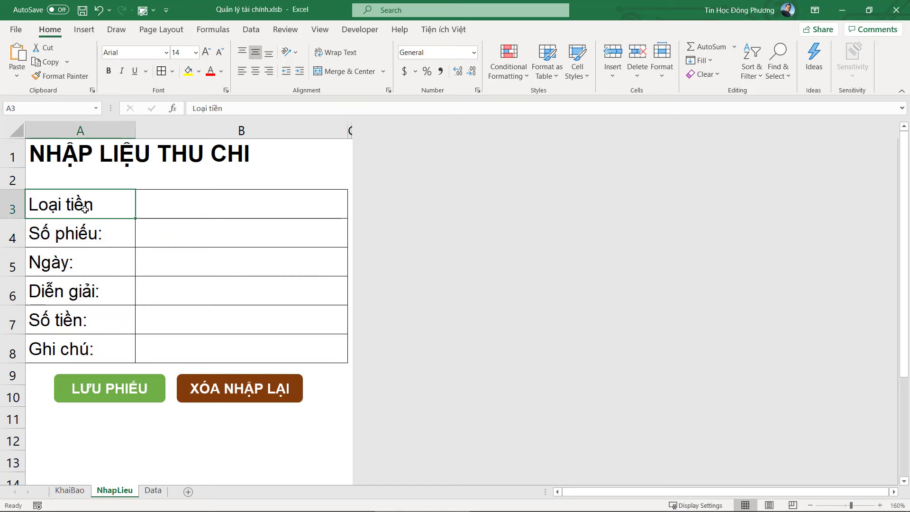
pyautogui.click(95, 240)
pyautogui.click(93, 256)
pyautogui.click(93, 303)
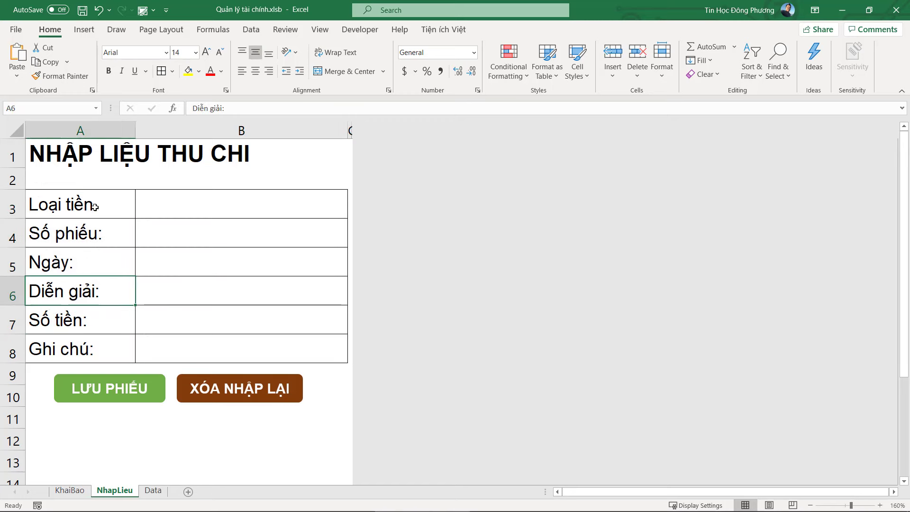
pyautogui.moveTo(94, 205); pyautogui.dragTo(87, 351)
pyautogui.hotkey('ctrl', 'c')
# Step: Copy labels A3:A8 and paste them transposed into A9:F9 on the Data sheet
pyautogui.rightClick(79, 225)
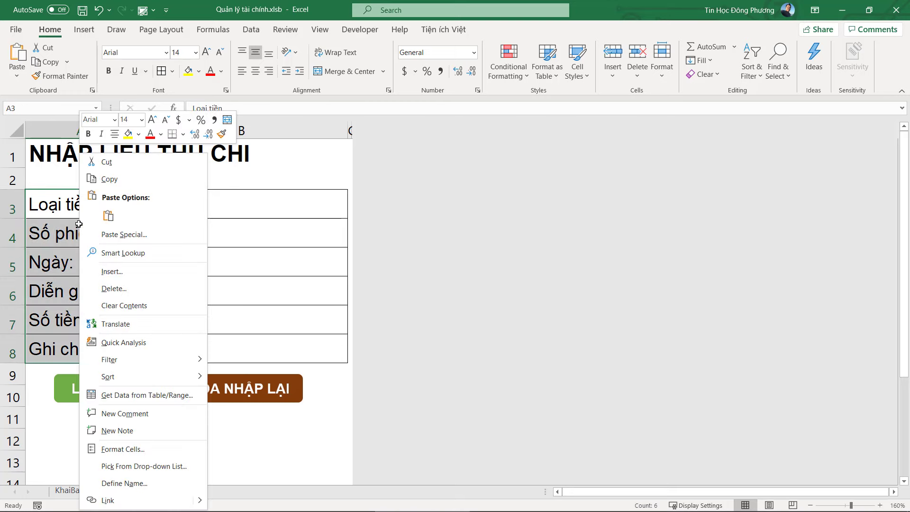
pyautogui.click(109, 180)
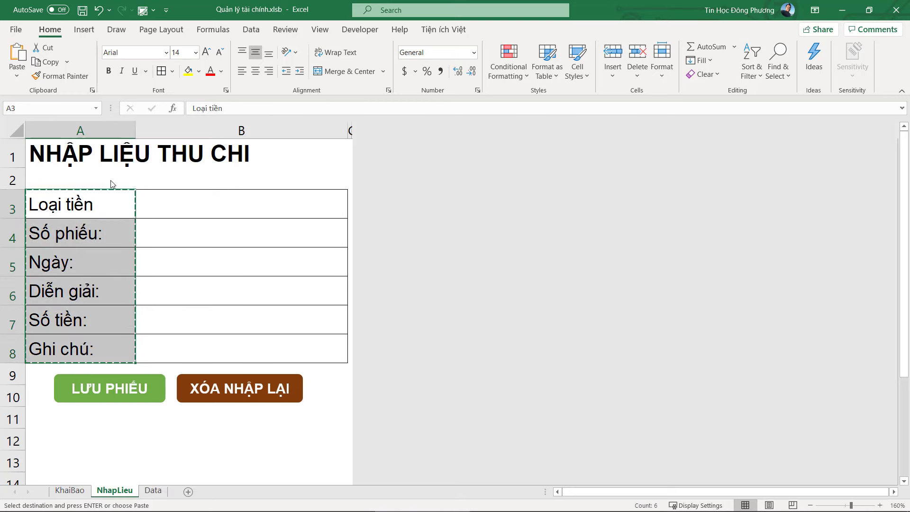
pyautogui.click(152, 491)
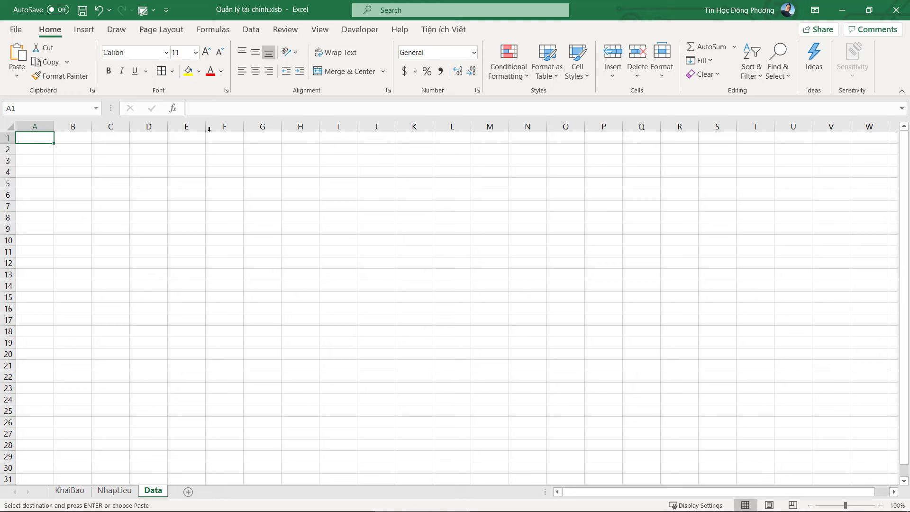
pyautogui.rightClick(37, 228)
pyautogui.click(86, 253)
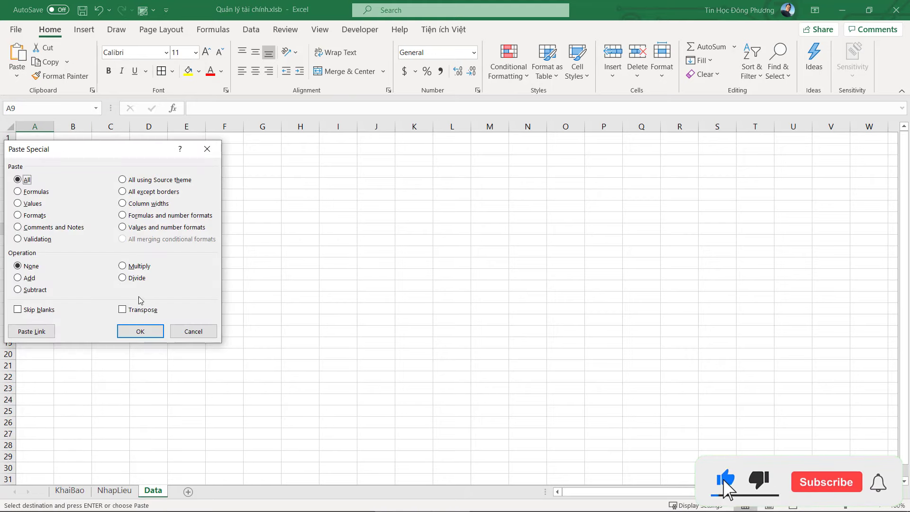
pyautogui.click(140, 311)
pyautogui.click(140, 331)
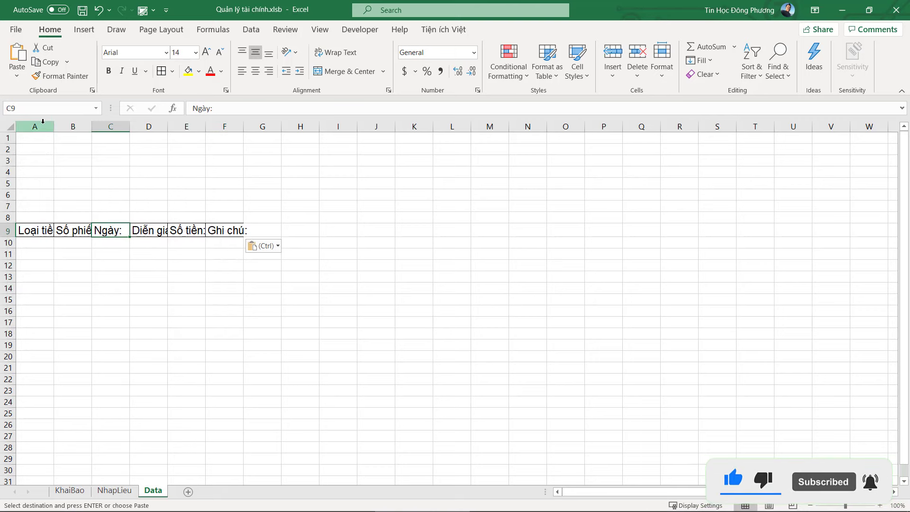
pyautogui.moveTo(33, 126); pyautogui.dragTo(214, 132)
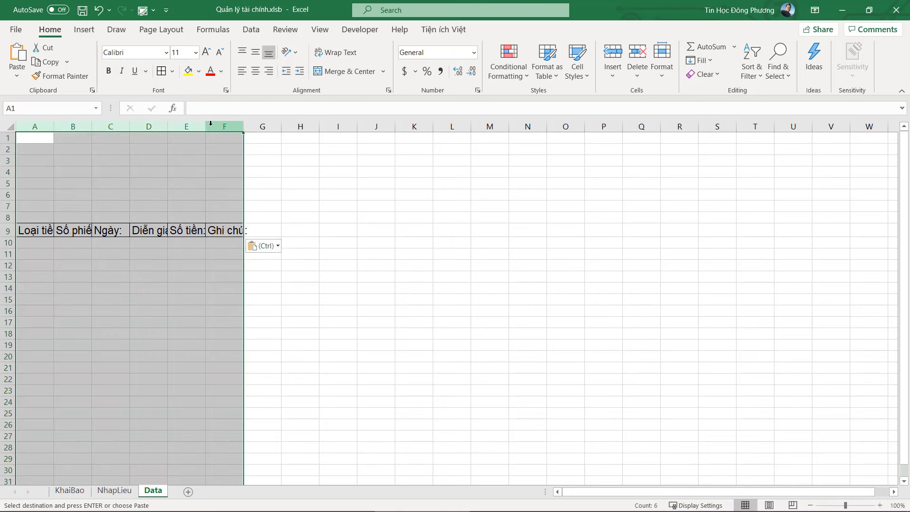
# Step: AutoFit and widen columns A–F so the row 9 headers fit
pyautogui.doubleClick(205, 126)
pyautogui.click(271, 243)
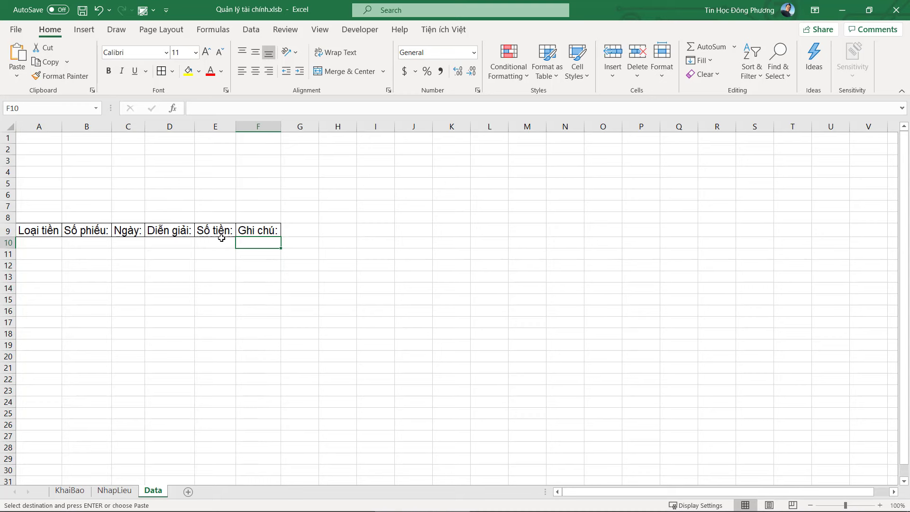
pyautogui.click(164, 219)
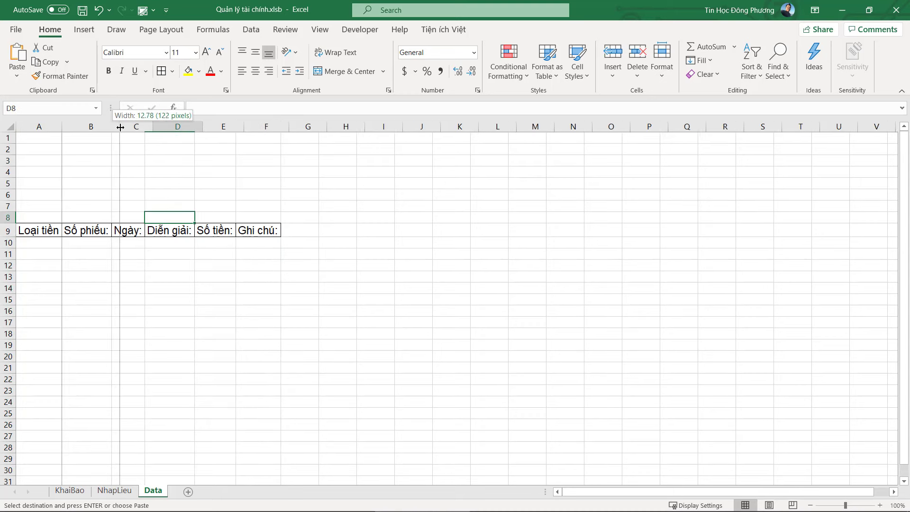
pyautogui.moveTo(113, 127)
pyautogui.mouseDown()
pyautogui.moveTo(159, 148)
pyautogui.moveTo(201, 127)
pyautogui.moveTo(190, 128)
pyautogui.moveTo(533, 127)
pyautogui.mouseUp()
pyautogui.click(159, 148)
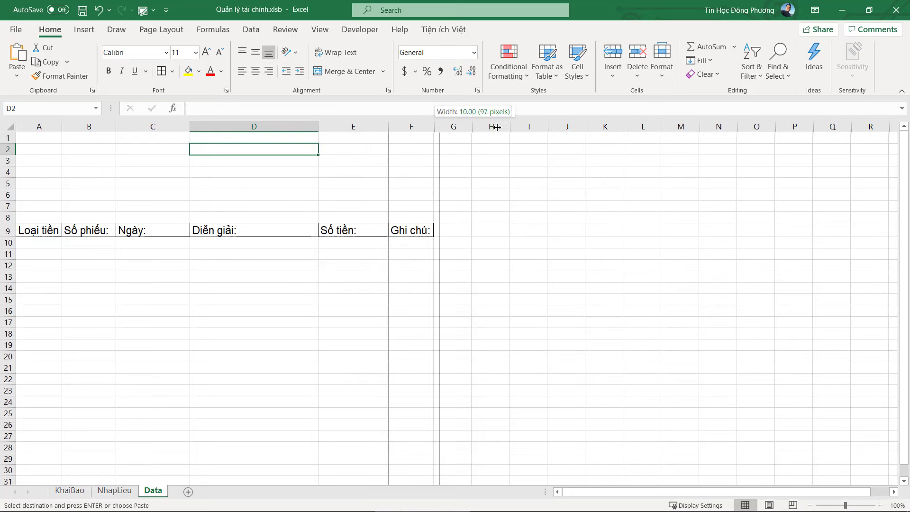
pyautogui.click(63, 229)
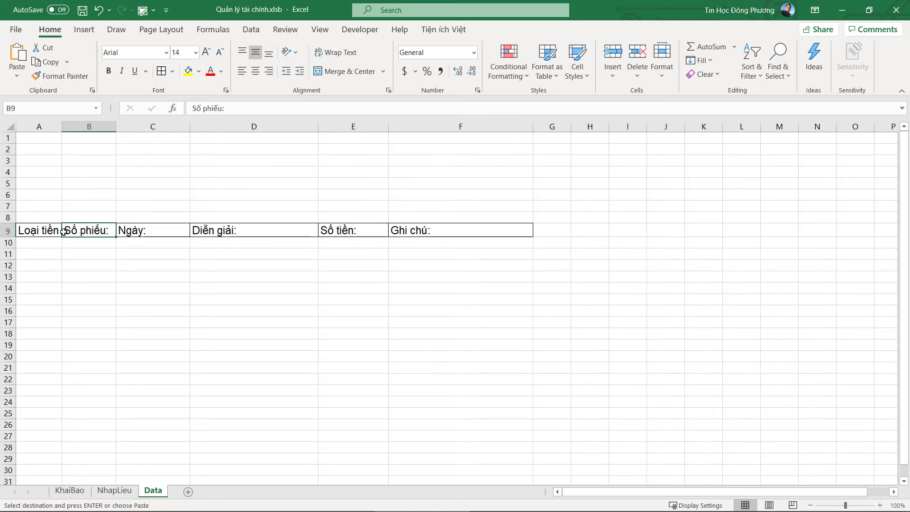
# Step: Select headers A9:F9 and open Find and Replace searching for a colon
pyautogui.click(268, 231)
pyautogui.moveTo(37, 230); pyautogui.dragTo(427, 231)
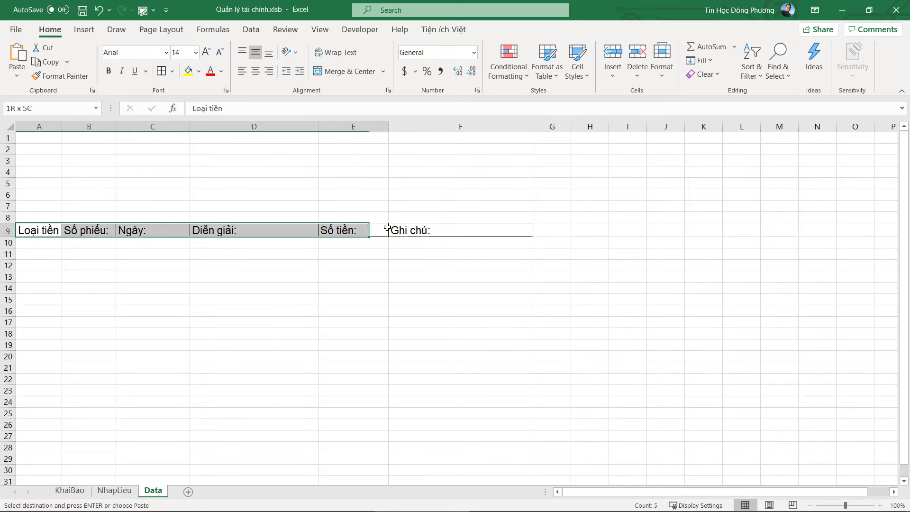
pyautogui.hotkey('ctrl', 'v')
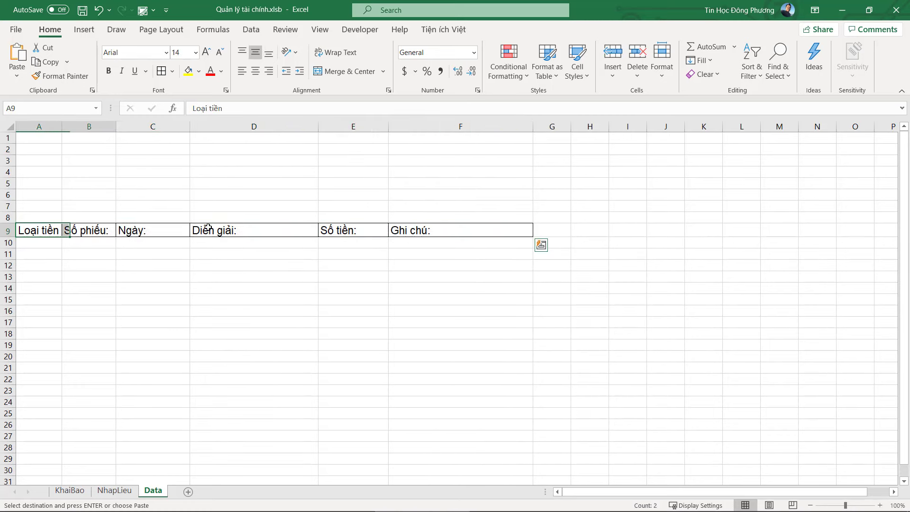
pyautogui.moveTo(39, 227); pyautogui.dragTo(500, 234)
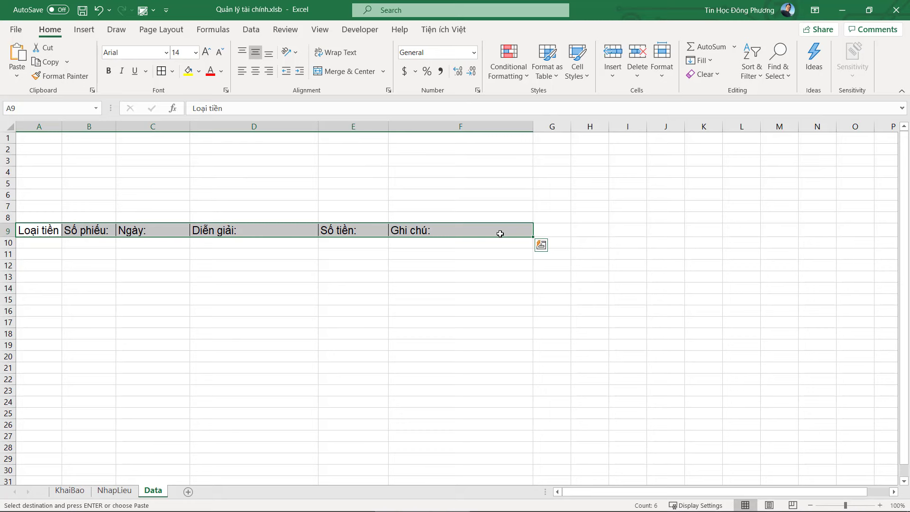
pyautogui.hotkey('ctrl', 'h')
pyautogui.write(':')
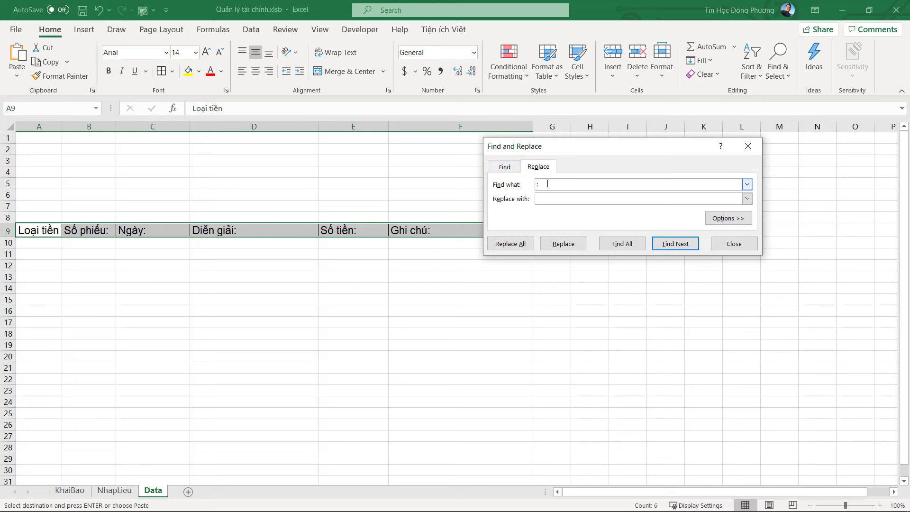
# Step: Replace every colon in the headers with nothing and close Find and Replace
pyautogui.press('Tab')
pyautogui.click(507, 244)
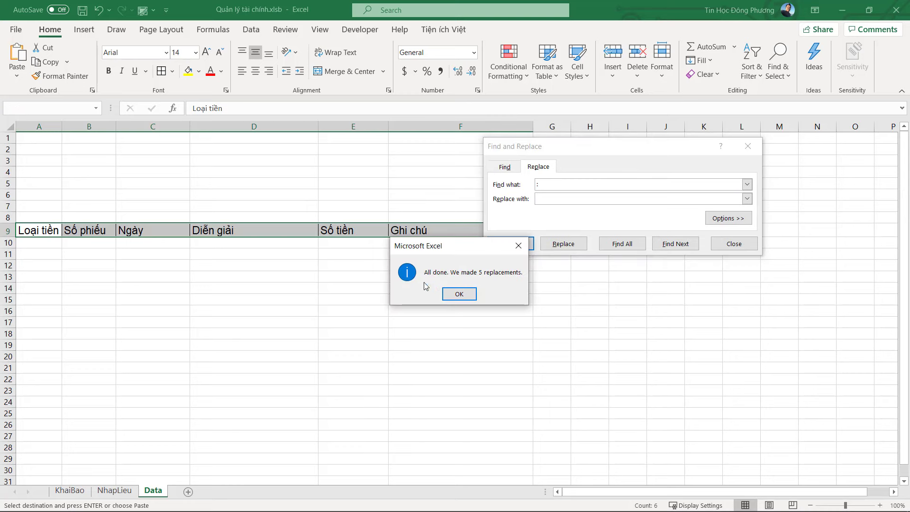
pyautogui.click(470, 291)
pyautogui.click(254, 253)
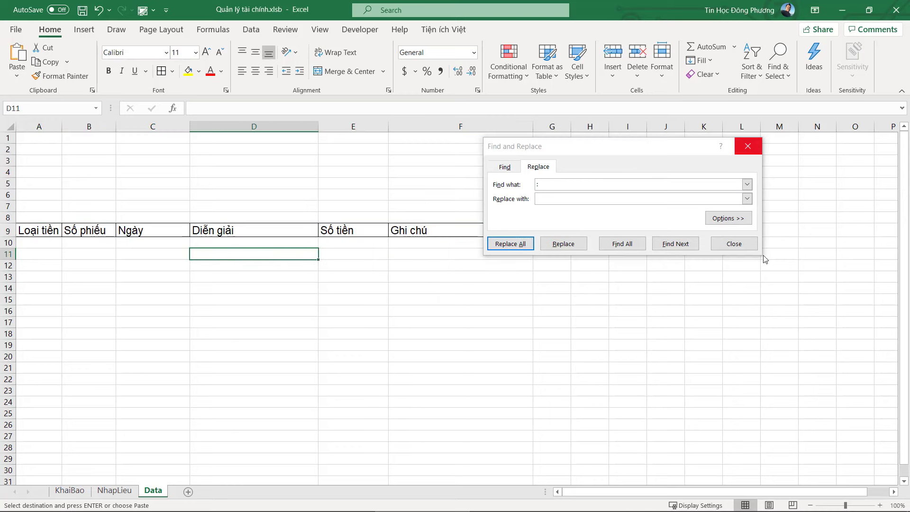
pyautogui.click(748, 146)
# Step: Right-align the header text in A9:F9
pyautogui.doubleClick(463, 224)
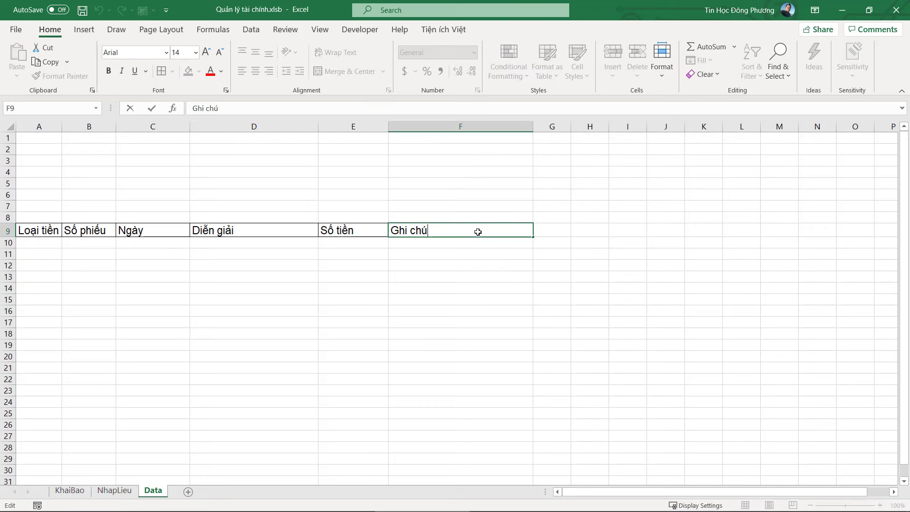
pyautogui.press('Return')
pyautogui.moveTo(391, 232); pyautogui.dragTo(23, 219)
pyautogui.hotkey('ctrl', 'v')
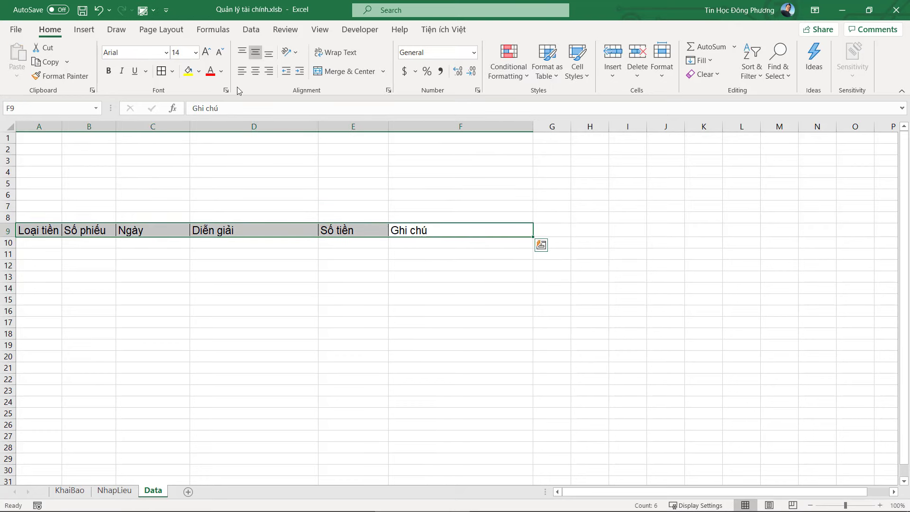
pyautogui.click(175, 261)
pyautogui.click(45, 138)
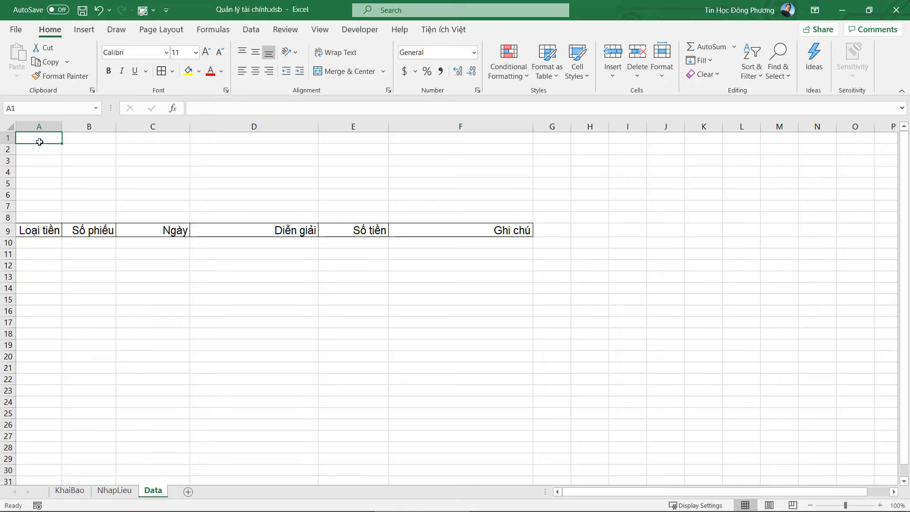
# Step: Enter the title BẢNG THU CHI TÀI CHÍNH in A1 and select A1:F1, undoing a merge
pyautogui.write('BANG')
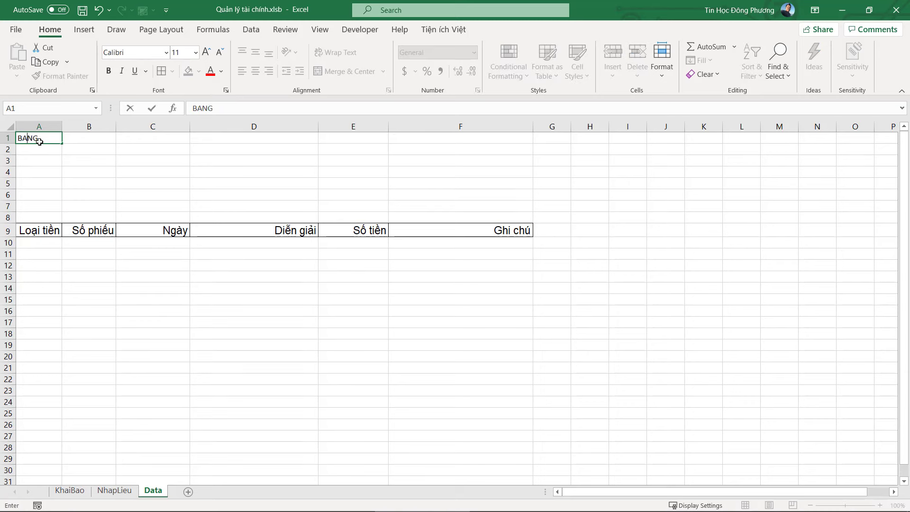
pyautogui.write(' THU C')
pyautogui.write('HI TÀI CHÍNH')
pyautogui.press('Return')
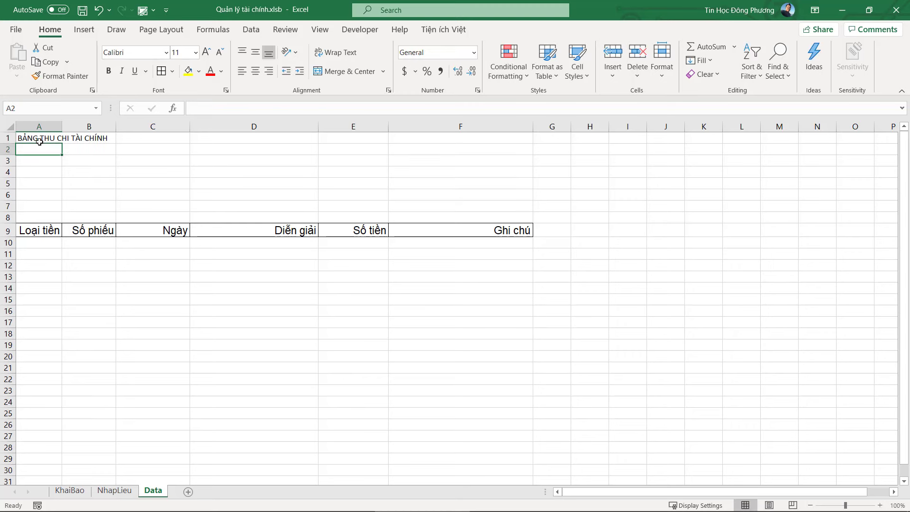
pyautogui.moveTo(39, 138); pyautogui.dragTo(500, 128)
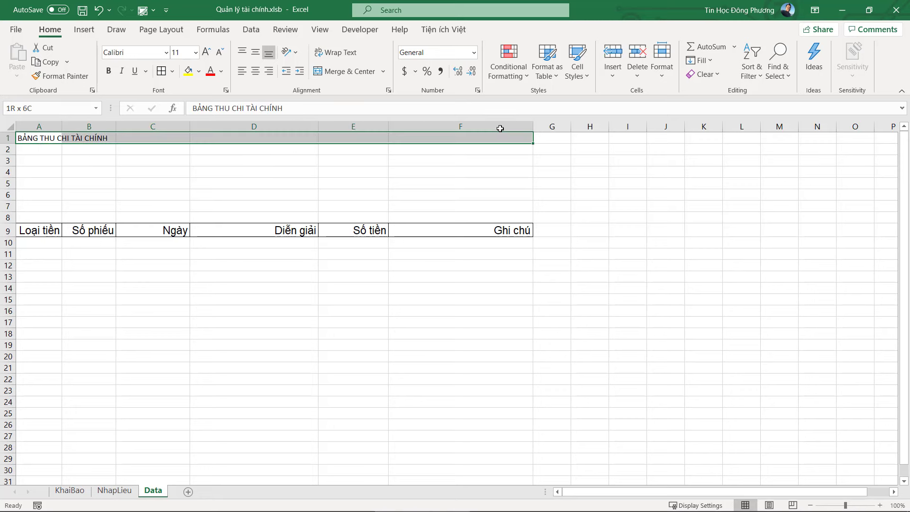
pyautogui.click(245, 187)
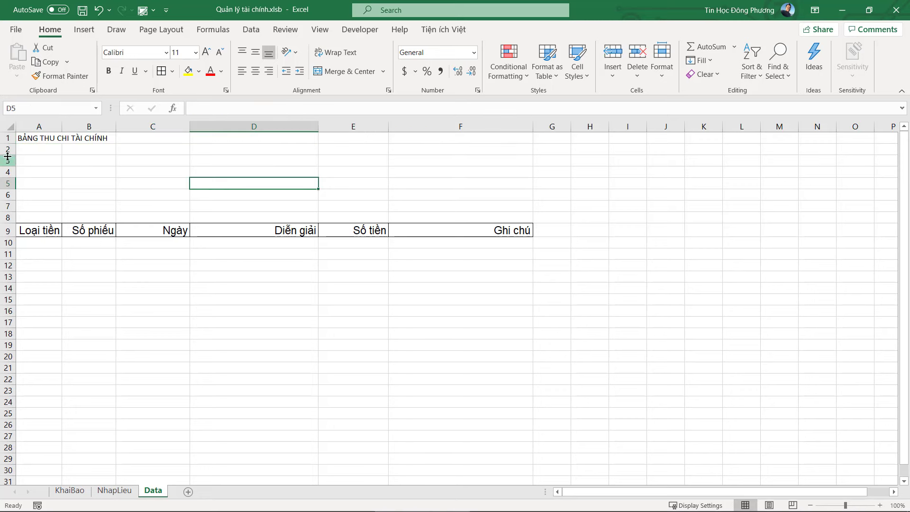
pyautogui.moveTo(24, 137); pyautogui.dragTo(466, 129)
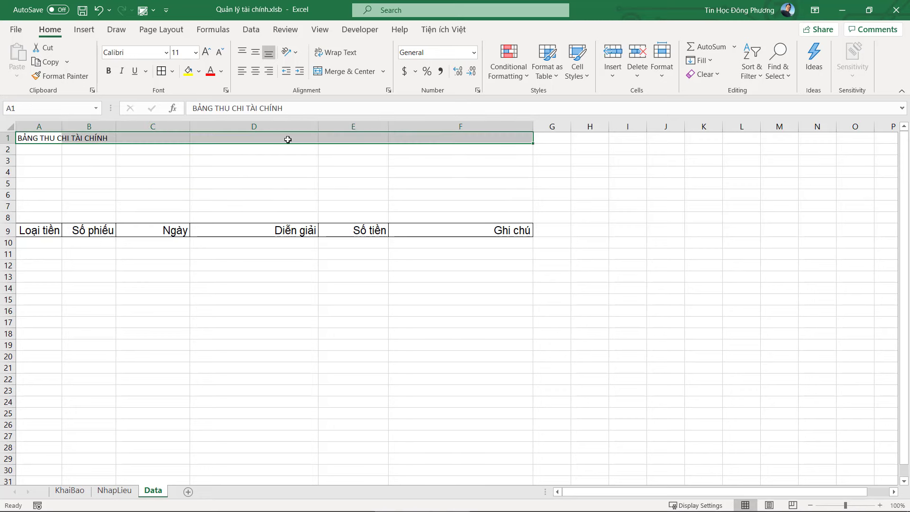
pyautogui.click(343, 72)
pyautogui.hotkey('ctrl', 'z')
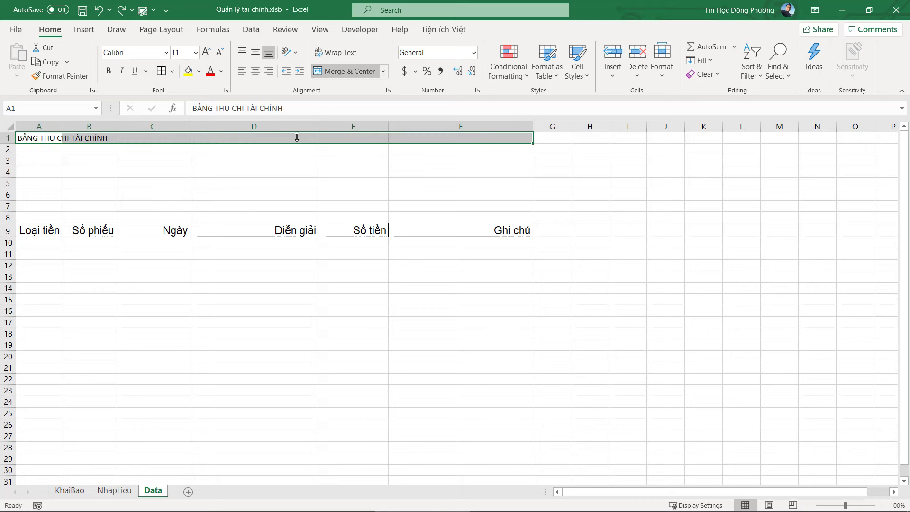
# Step: Give A1:F1 Center Across Selection horizontal alignment in Format Cells
pyautogui.rightClick(37, 136)
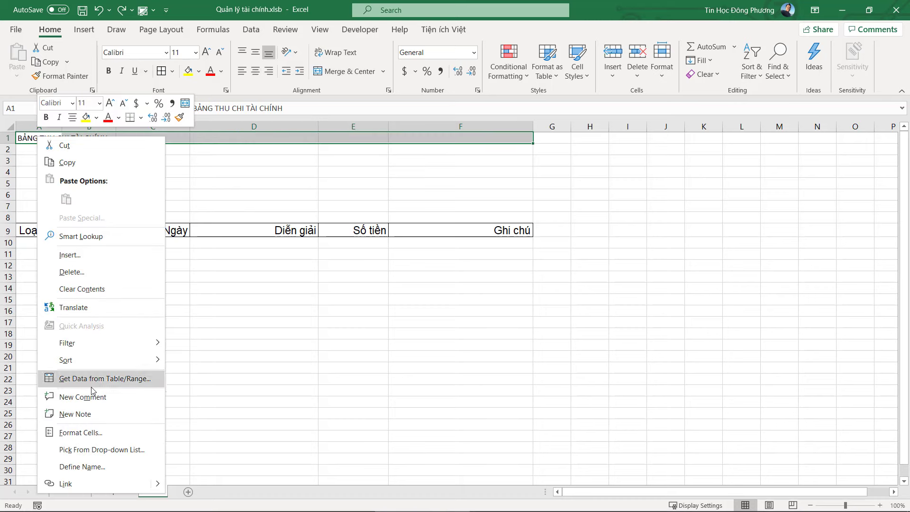
pyautogui.click(96, 433)
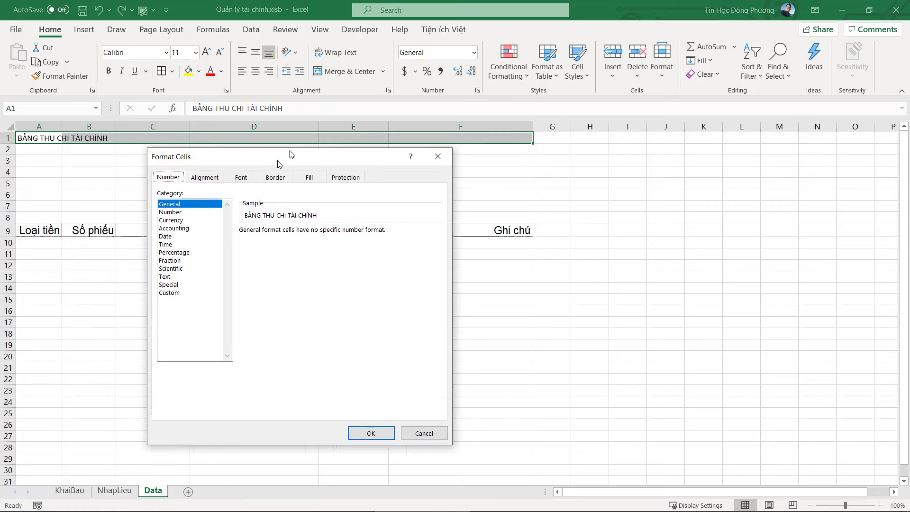
pyautogui.moveTo(145, 216); pyautogui.dragTo(304, 142)
pyautogui.click(218, 166)
pyautogui.click(209, 231)
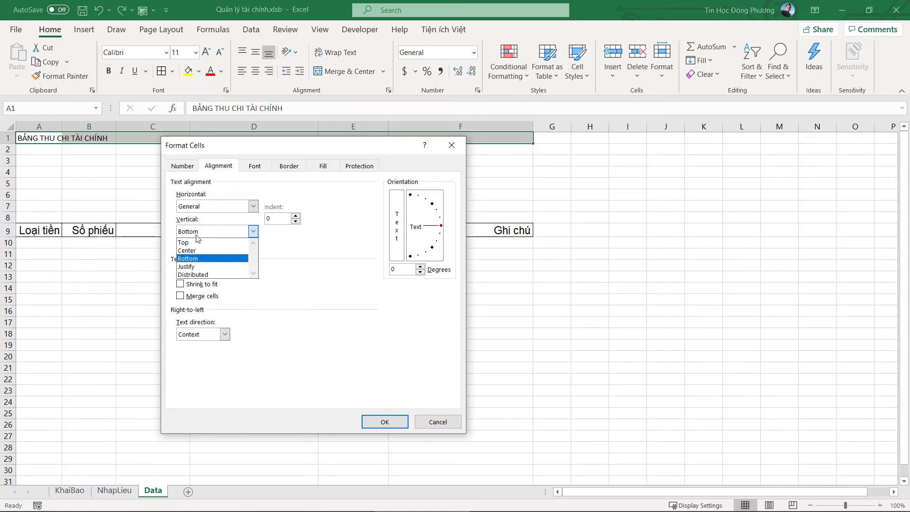
pyautogui.click(253, 206)
pyautogui.click(253, 206)
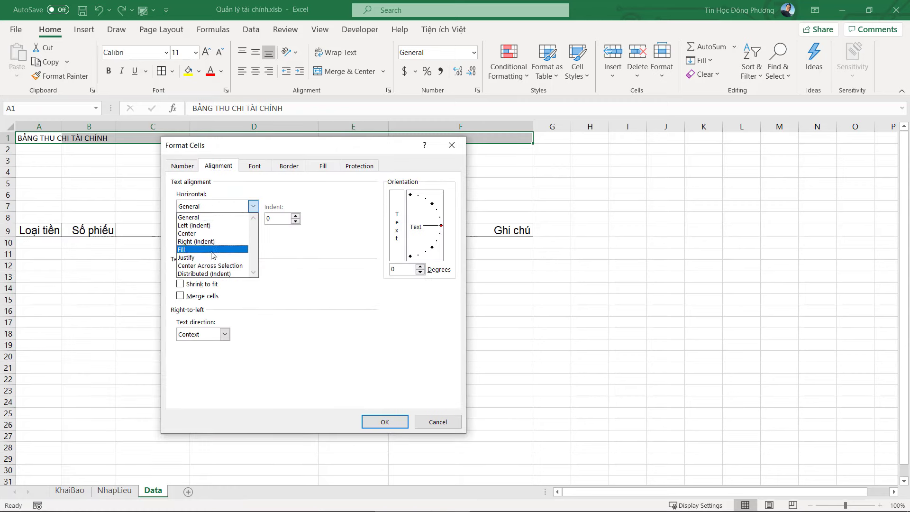
pyautogui.click(226, 266)
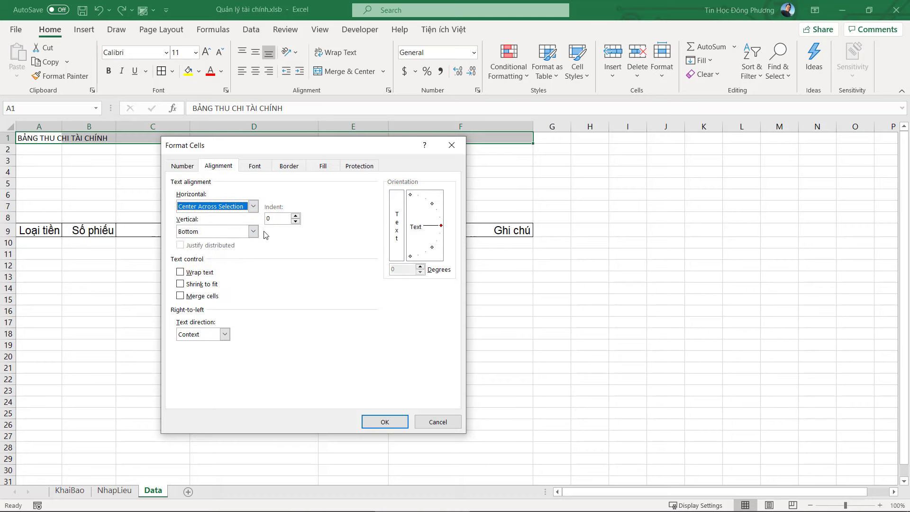
pyautogui.click(385, 422)
pyautogui.click(399, 219)
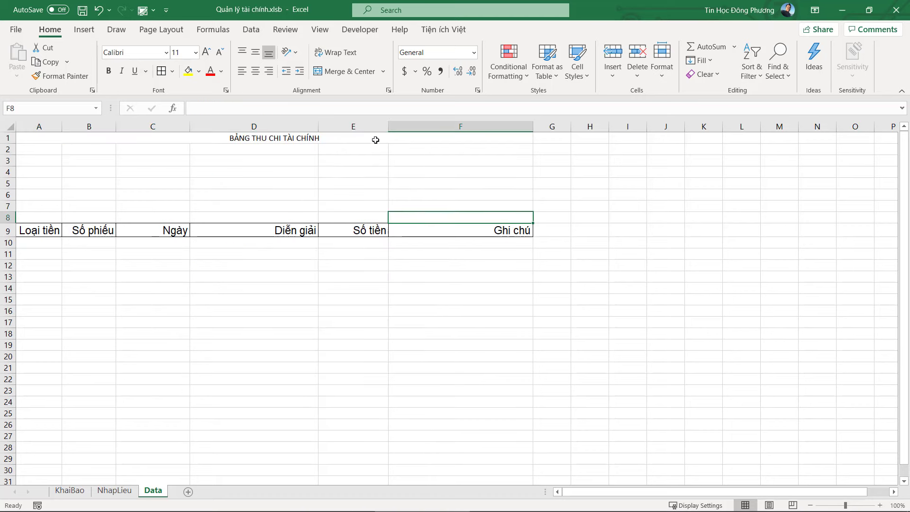
# Step: Confirm the title sits in cell A1 and make it bold
pyautogui.click(429, 126)
pyautogui.click(266, 138)
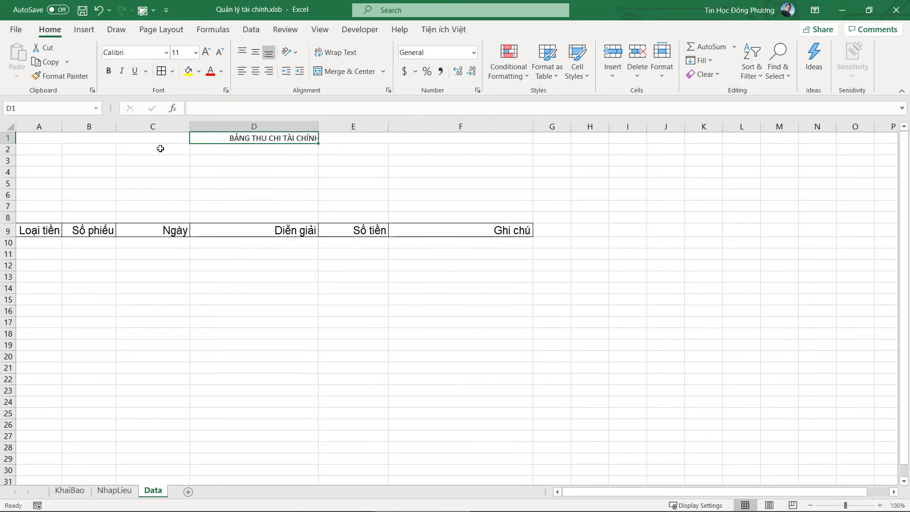
pyautogui.click(40, 140)
pyautogui.click(259, 137)
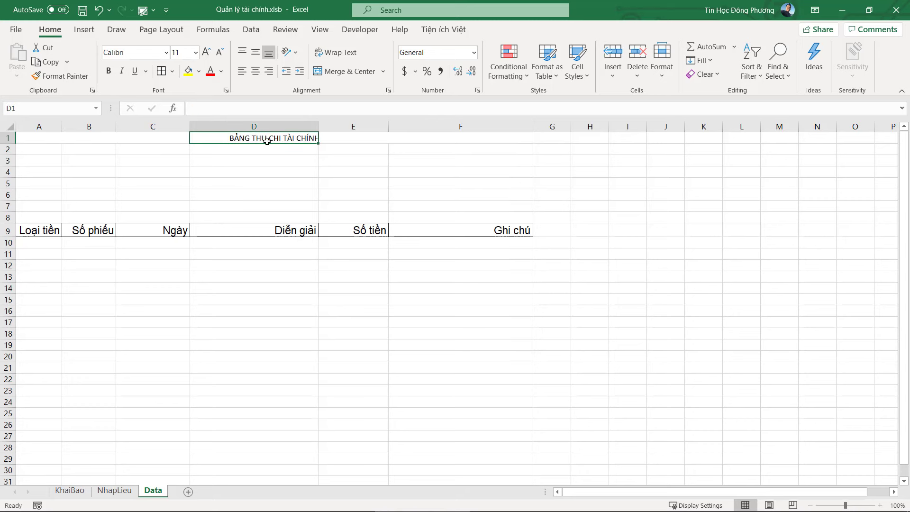
pyautogui.click(52, 139)
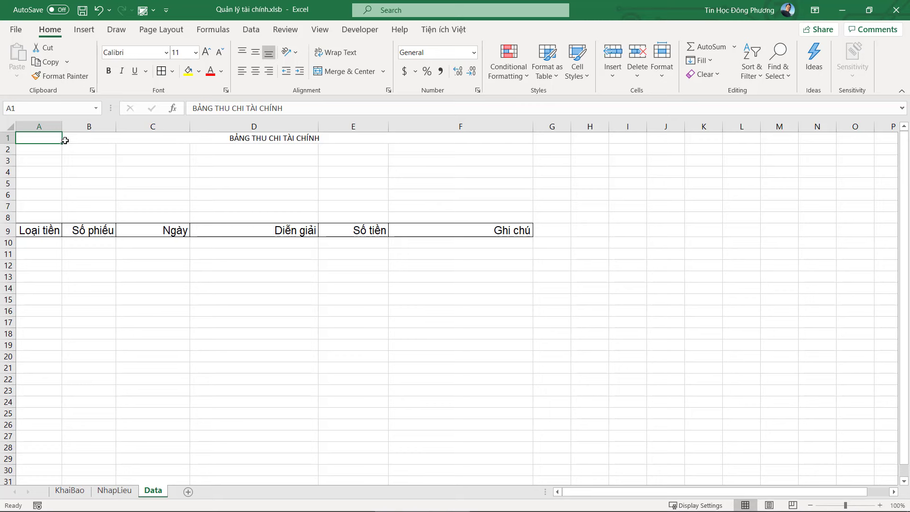
pyautogui.click(108, 70)
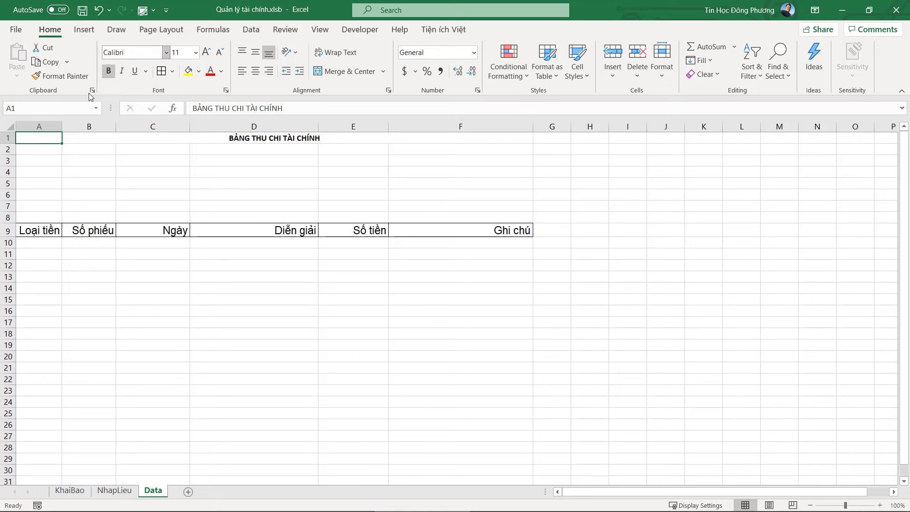
# Step: Set the whole sheet's font to Arial at 14 pt
pyautogui.click(11, 127)
pyautogui.click(135, 53)
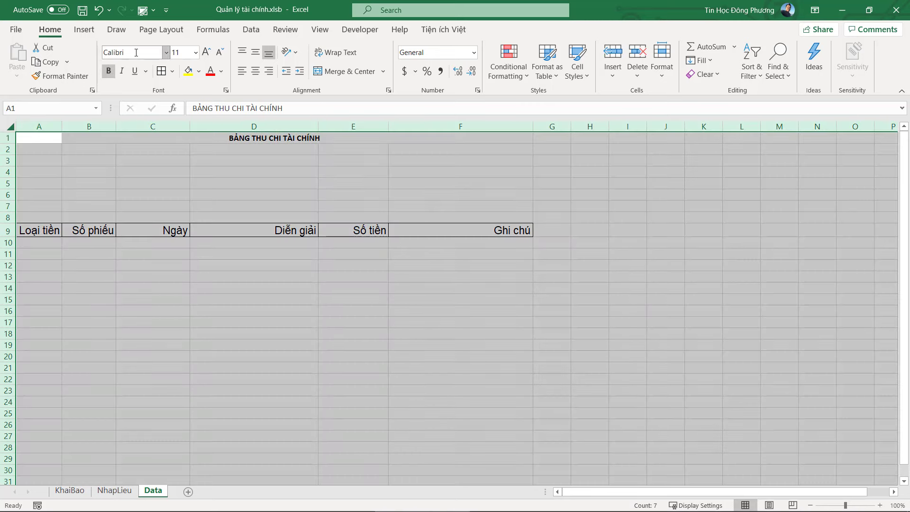
pyautogui.write('Arial')
pyautogui.press('Return')
pyautogui.click(92, 137)
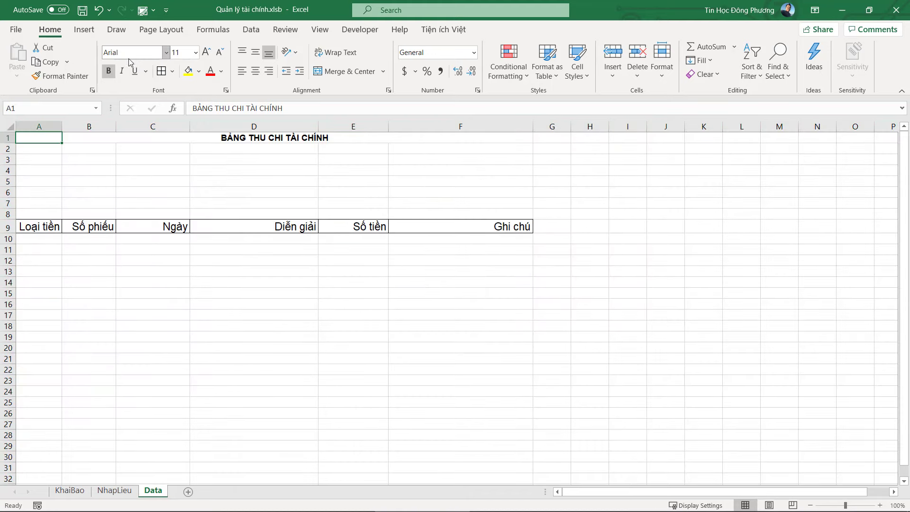
pyautogui.click(6, 134)
pyautogui.click(7, 128)
pyautogui.click(176, 53)
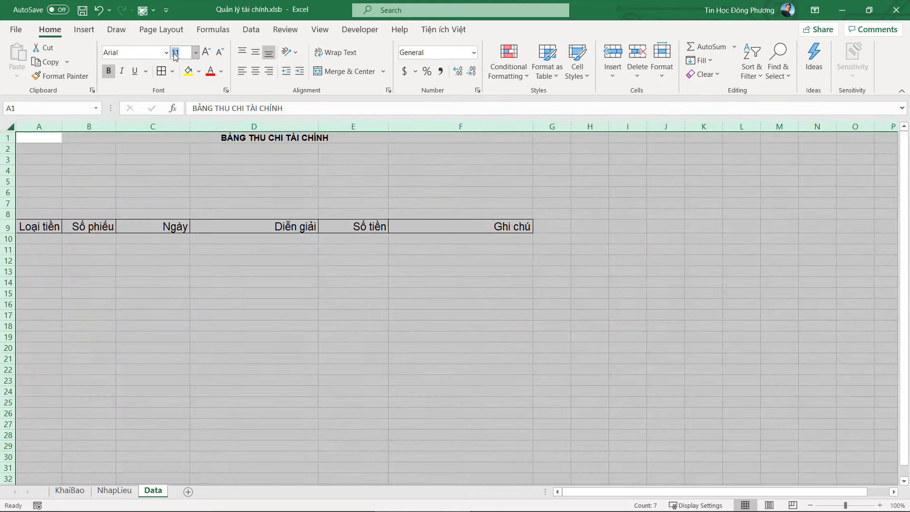
pyautogui.write('4')
pyautogui.press('Return')
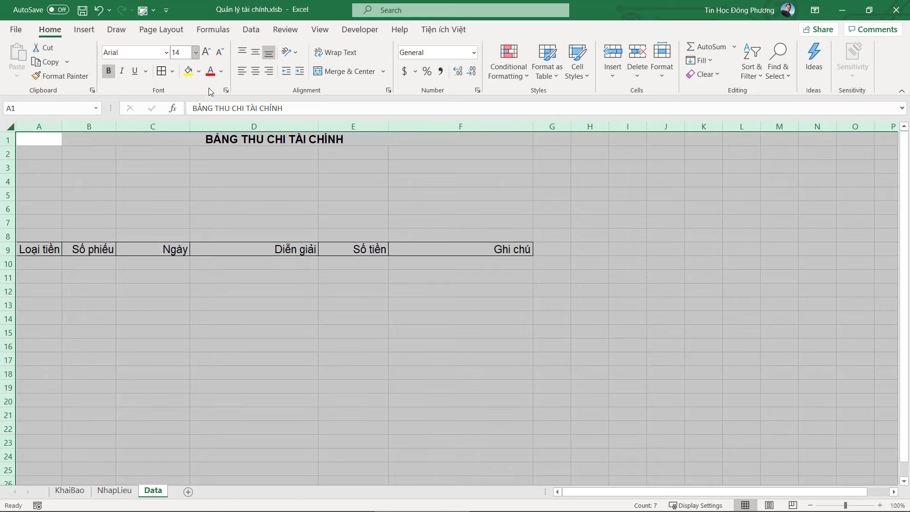
# Step: Enlarge the title in A1 to 22 pt with Increase Font Size
pyautogui.click(24, 140)
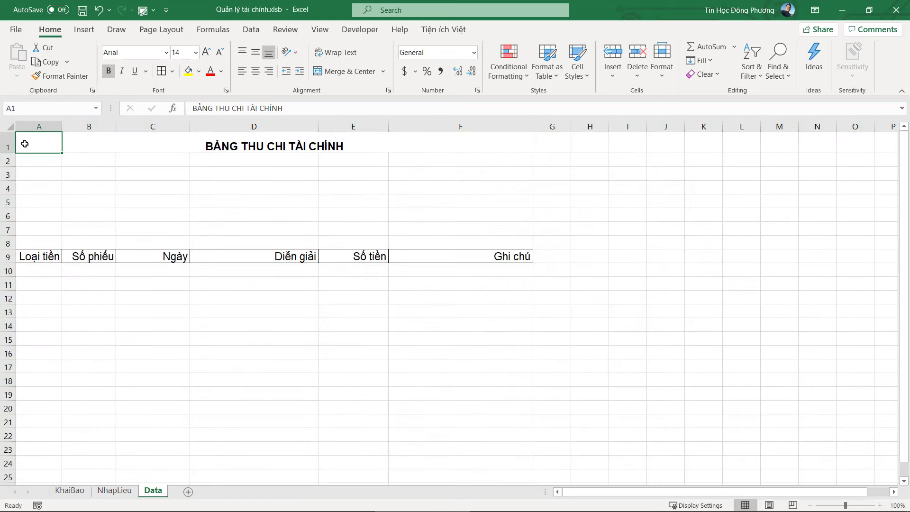
pyautogui.click(206, 51)
pyautogui.click(206, 51)
pyautogui.click(206, 51)
pyautogui.click(206, 51)
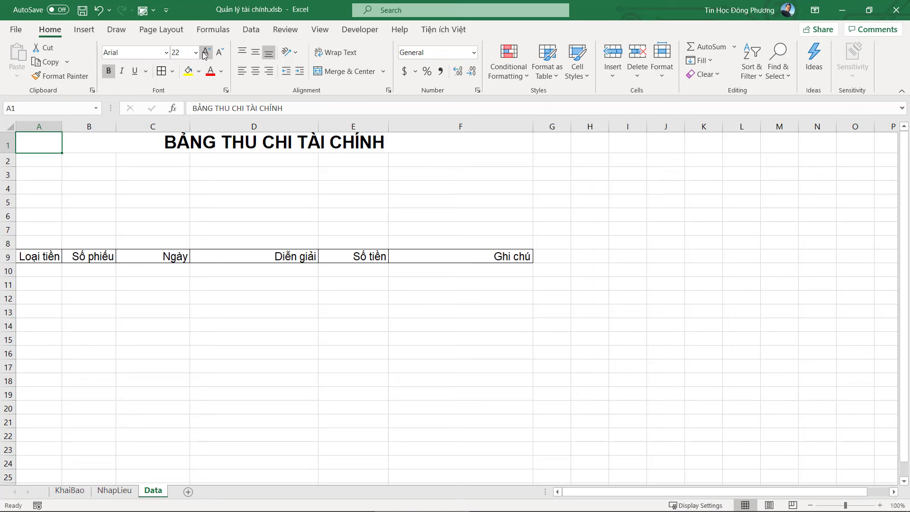
pyautogui.click(455, 157)
pyautogui.press('Right')
pyautogui.press('Down')
pyautogui.press('Down')
pyautogui.press('Down')
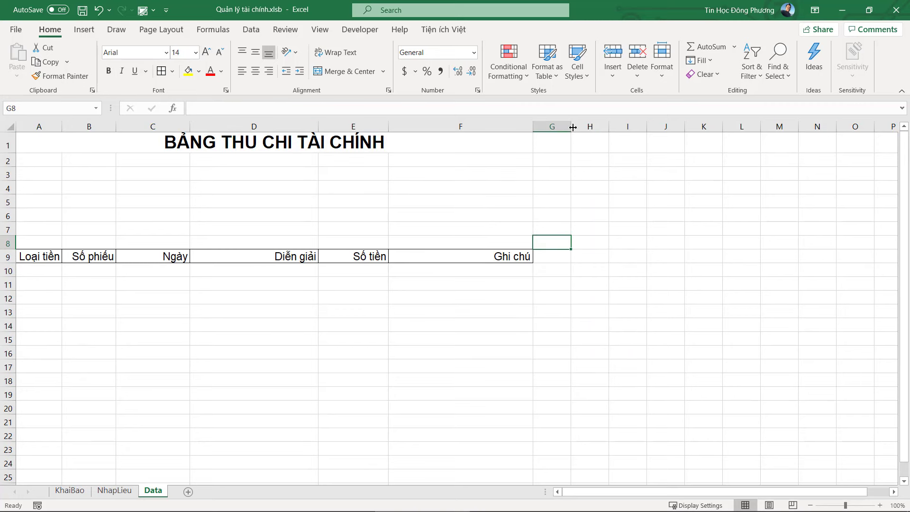
# Step: Narrow column G to a thin 17-pixel spacer right of the table
pyautogui.moveTo(573, 127); pyautogui.dragTo(541, 129)
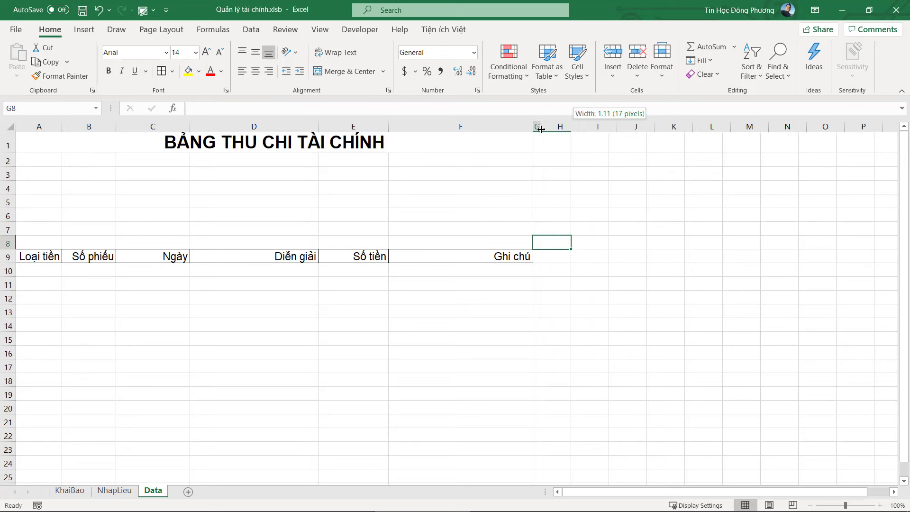
pyautogui.click(551, 127)
pyautogui.hotkey('ctrl', 'shift', 'Right')
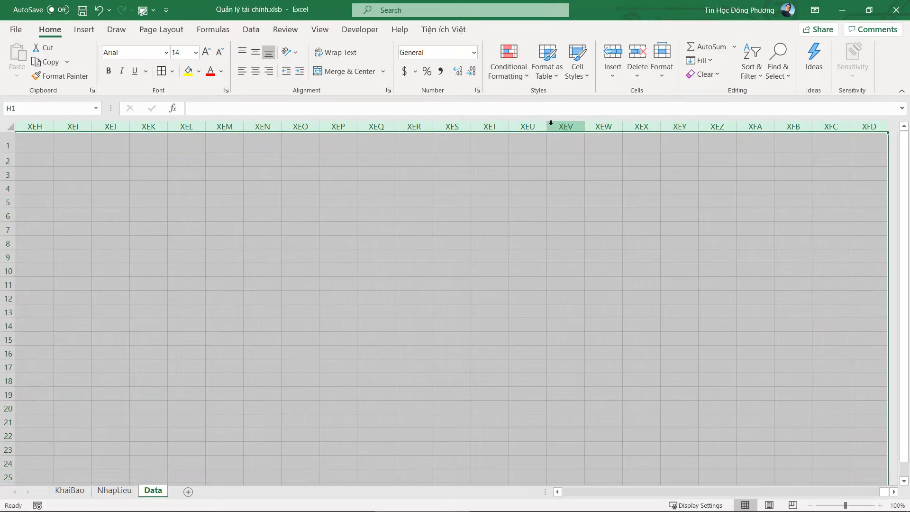
pyautogui.rightClick(551, 123)
pyautogui.click(454, 266)
pyautogui.hotkey('ctrl', 'Home')
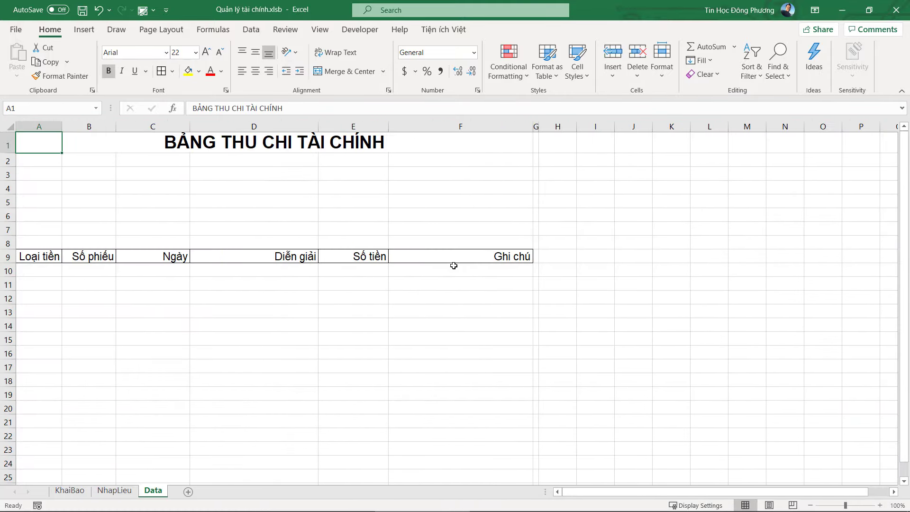
# Step: Select the table from header row A9:F9 down to its last row
pyautogui.moveTo(38, 256); pyautogui.dragTo(461, 304)
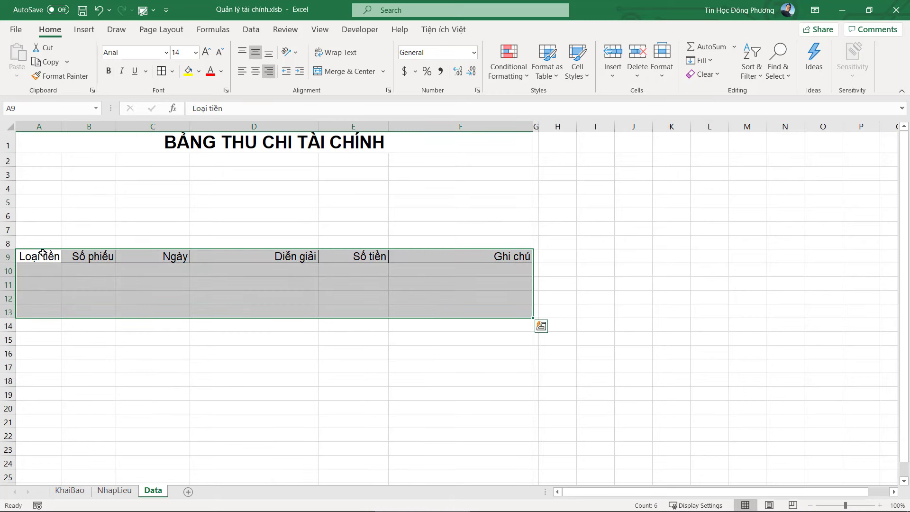
pyautogui.moveTo(43, 253); pyautogui.dragTo(503, 262)
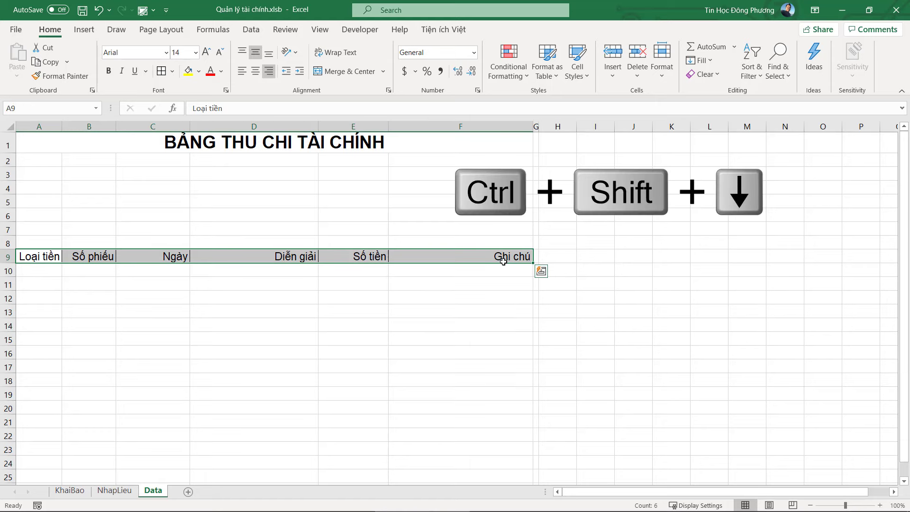
pyautogui.hotkey('ctrl', 'shift', 'Down')
pyautogui.scroll(-2, 333, 424)
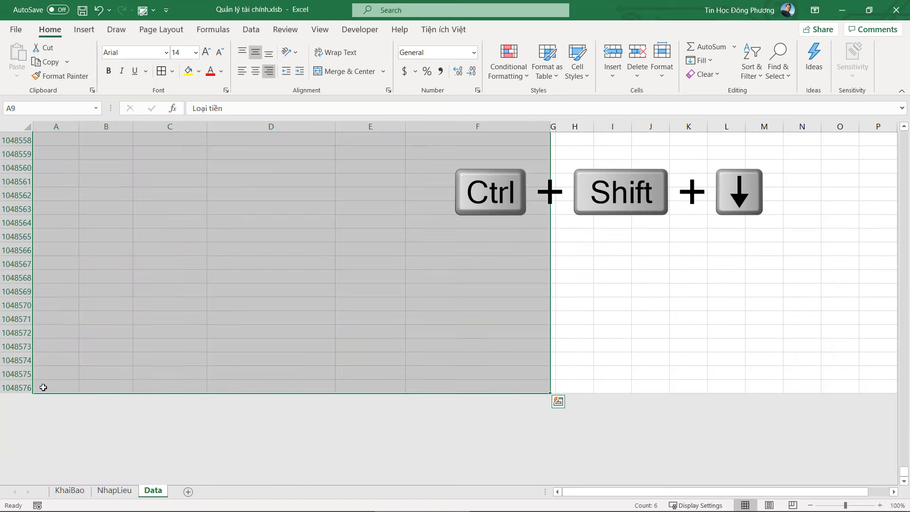
# Step: Give the selected table range grey outline and inside borders, then save the workbook
pyautogui.scroll(4, 85, 372)
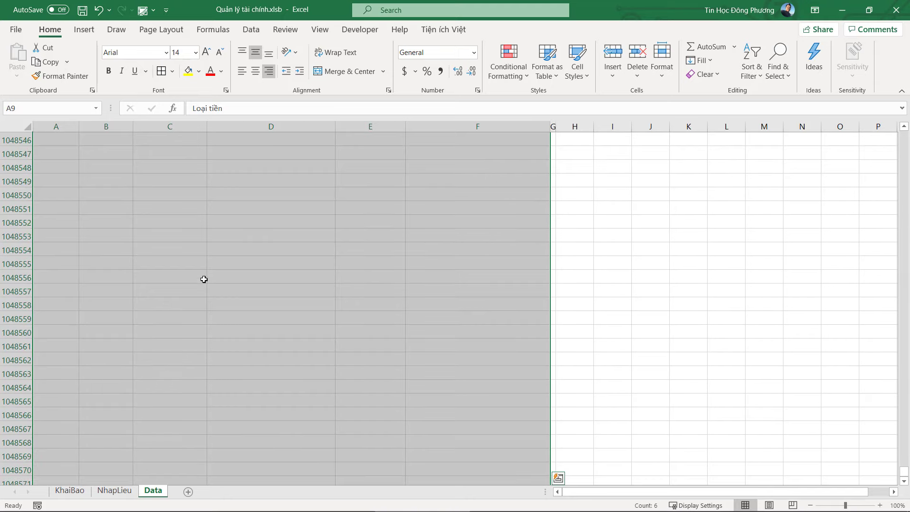
pyautogui.rightClick(203, 279)
pyautogui.click(272, 453)
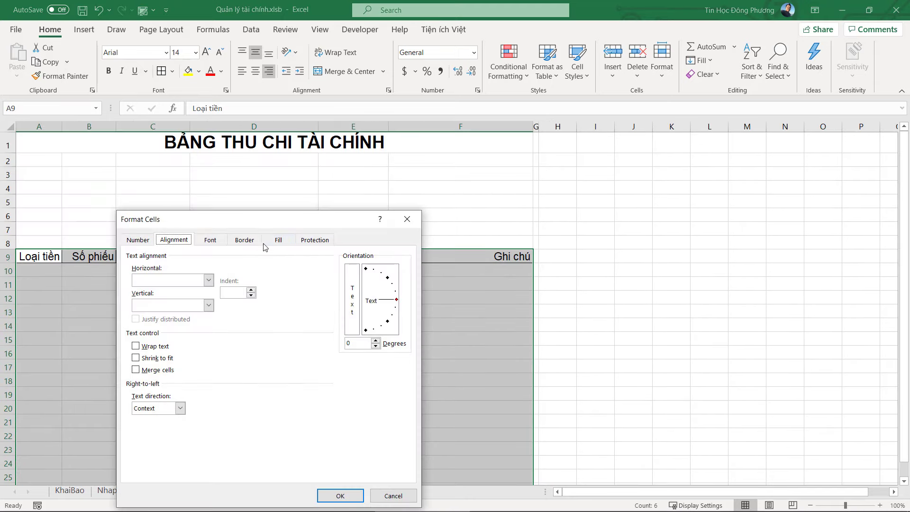
pyautogui.click(244, 240)
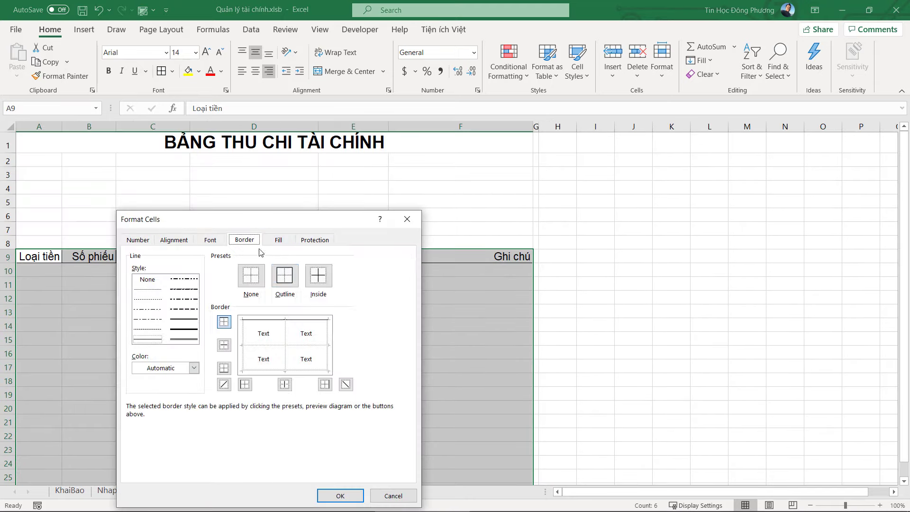
pyautogui.click(194, 368)
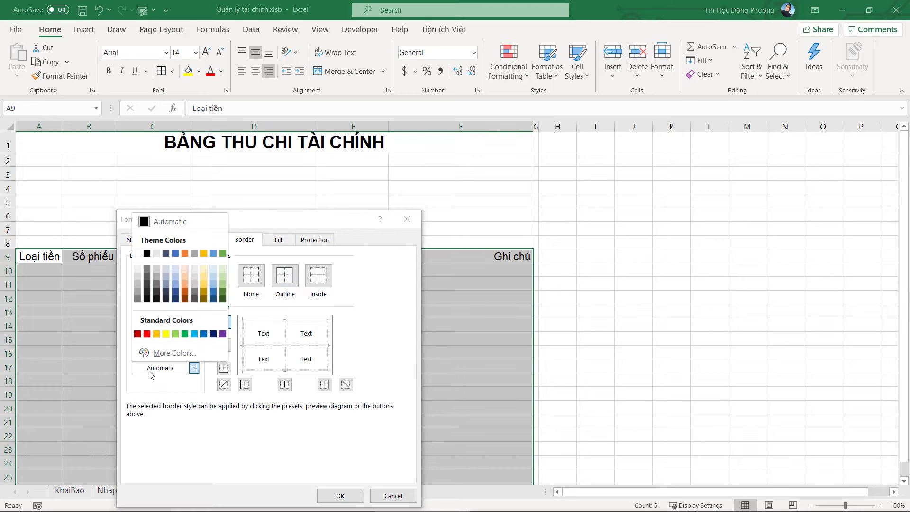
pyautogui.click(137, 284)
pyautogui.click(285, 275)
pyautogui.click(318, 276)
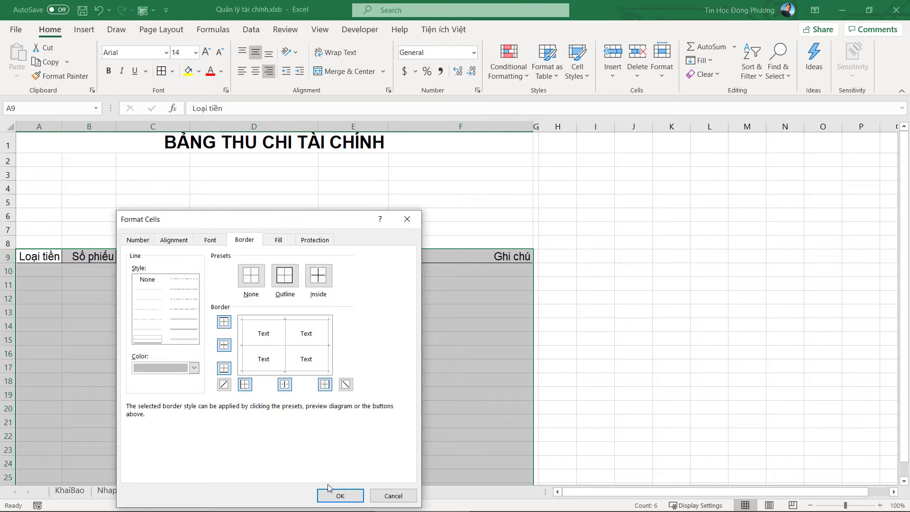
pyautogui.click(332, 493)
pyautogui.click(353, 353)
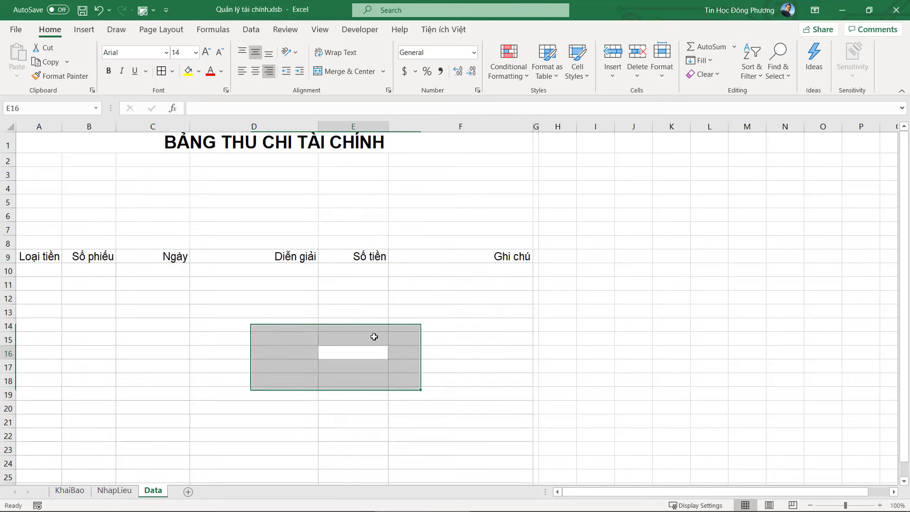
pyautogui.click(82, 11)
# Step: Turn off the sheet gridlines
pyautogui.click(320, 30)
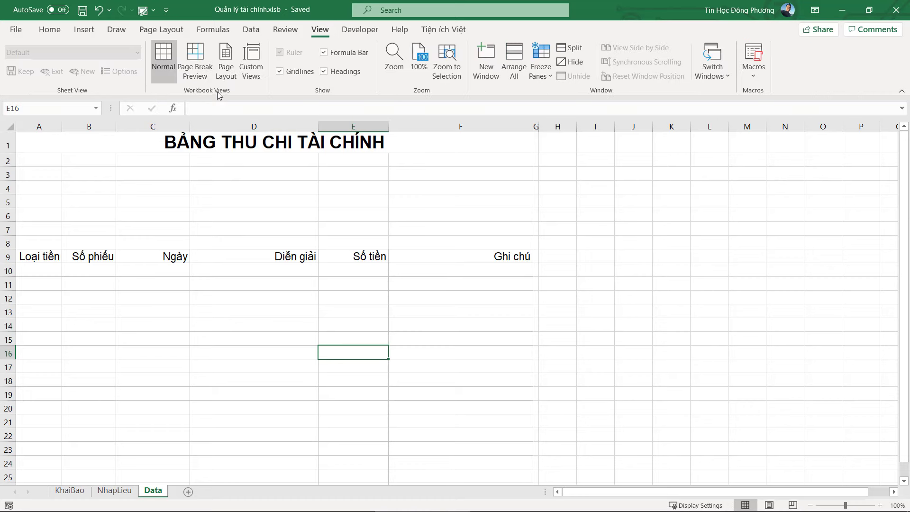
pyautogui.click(294, 71)
pyautogui.click(453, 353)
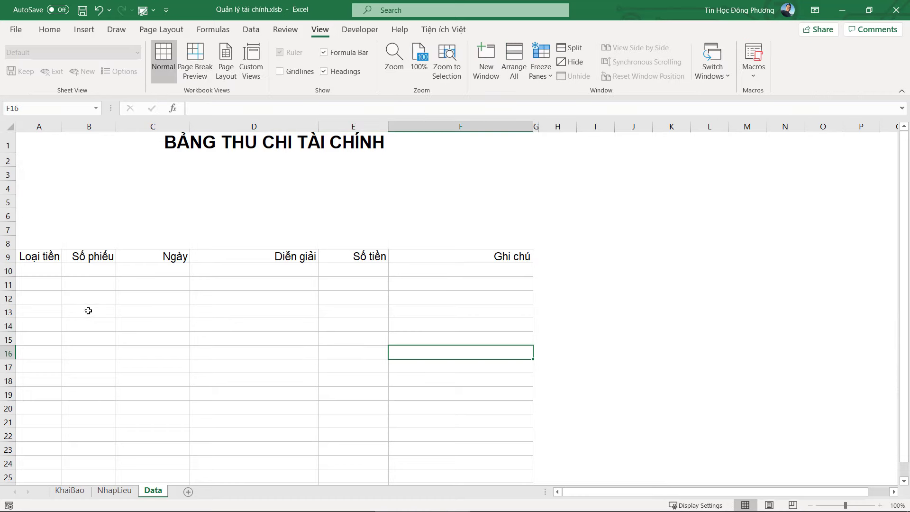
pyautogui.click(673, 186)
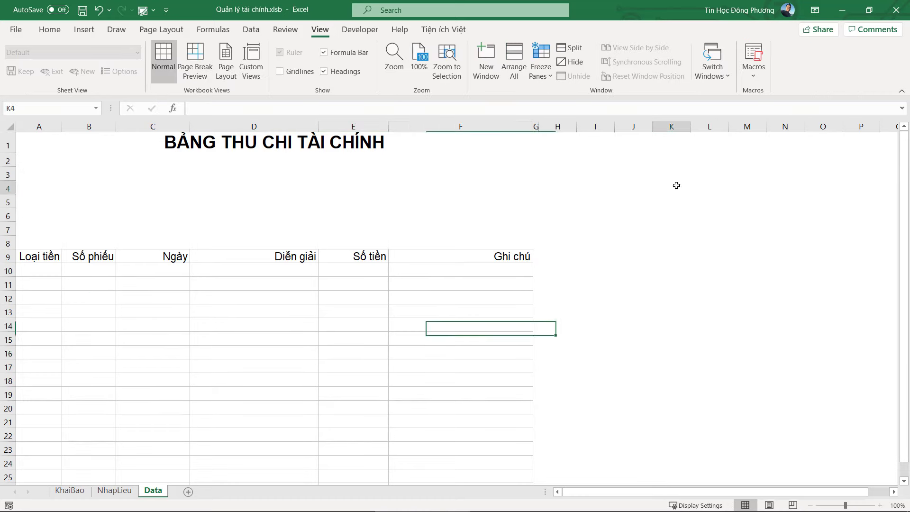
# Step: Hide all columns from H to the last column
pyautogui.click(552, 127)
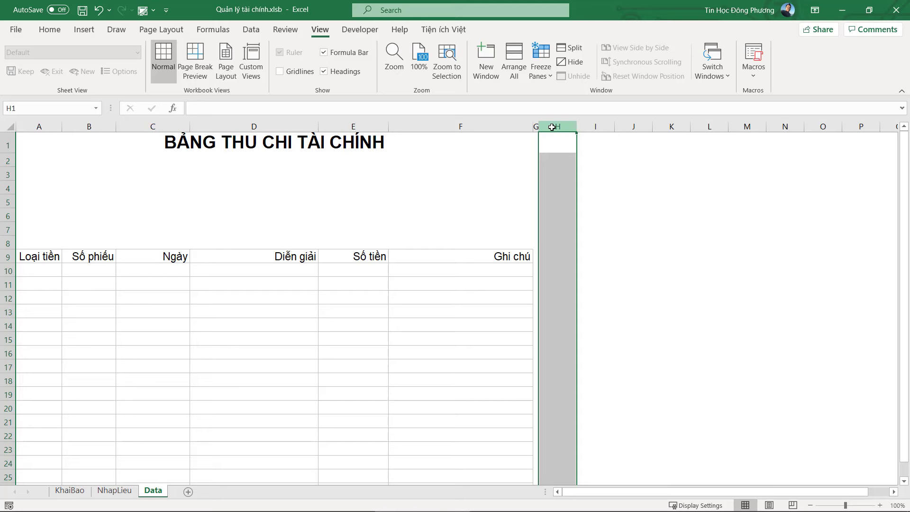
pyautogui.hotkey('ctrl', 'shift', 'Right')
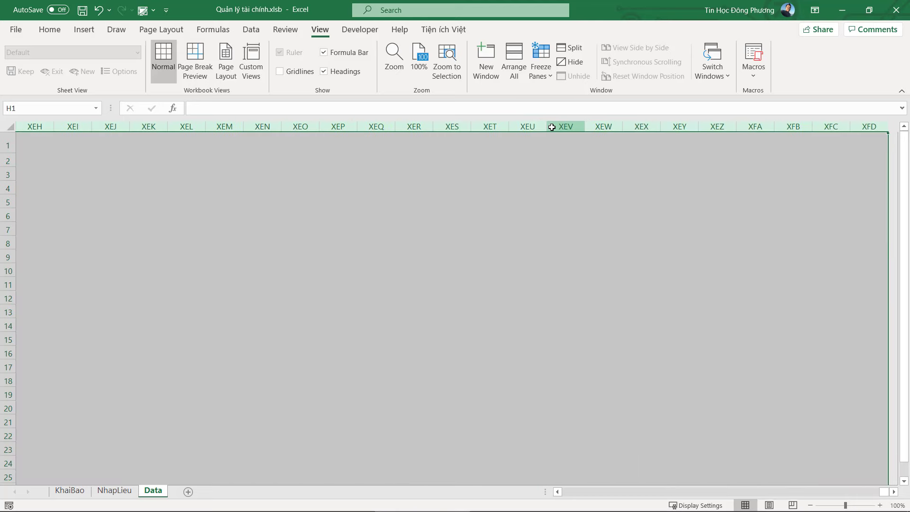
pyautogui.rightClick(552, 127)
pyautogui.click(596, 314)
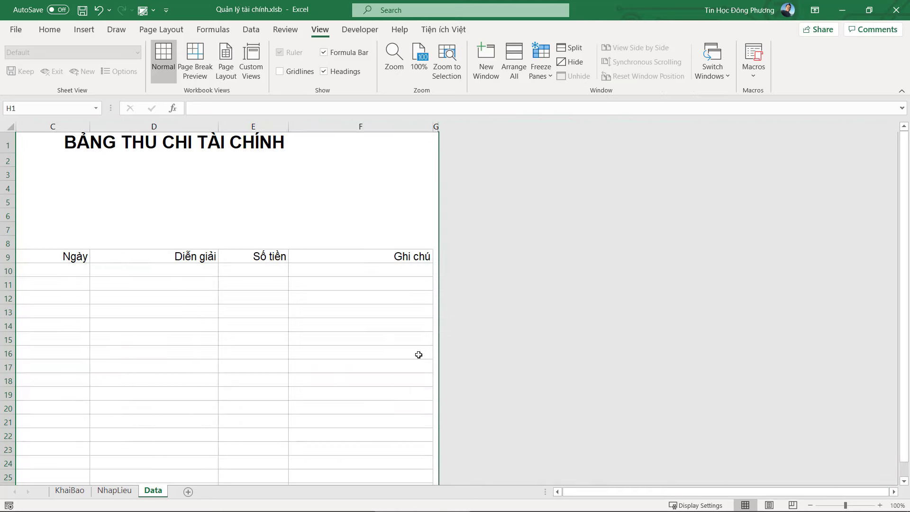
pyautogui.click(379, 363)
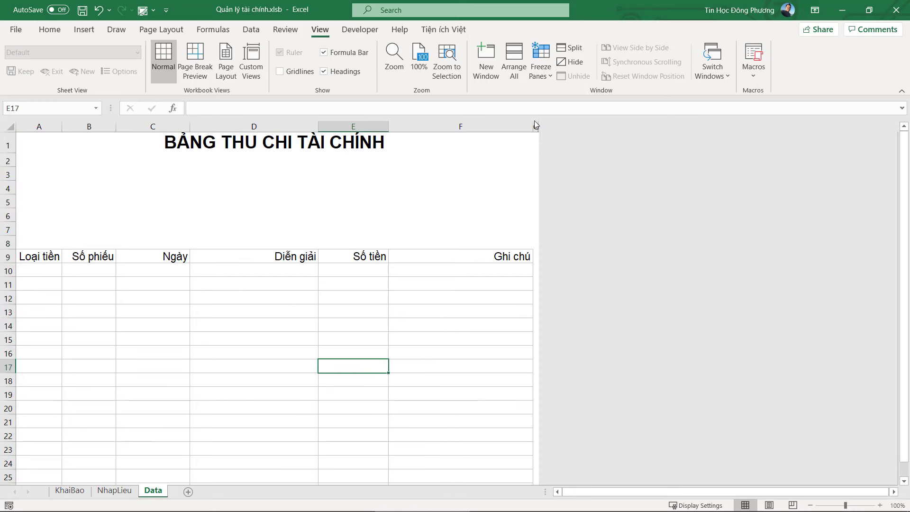
# Step: Narrow column G slightly, shorten row 2 to 15 pixels, and hide rows 3–8
pyautogui.moveTo(539, 131); pyautogui.dragTo(536, 130)
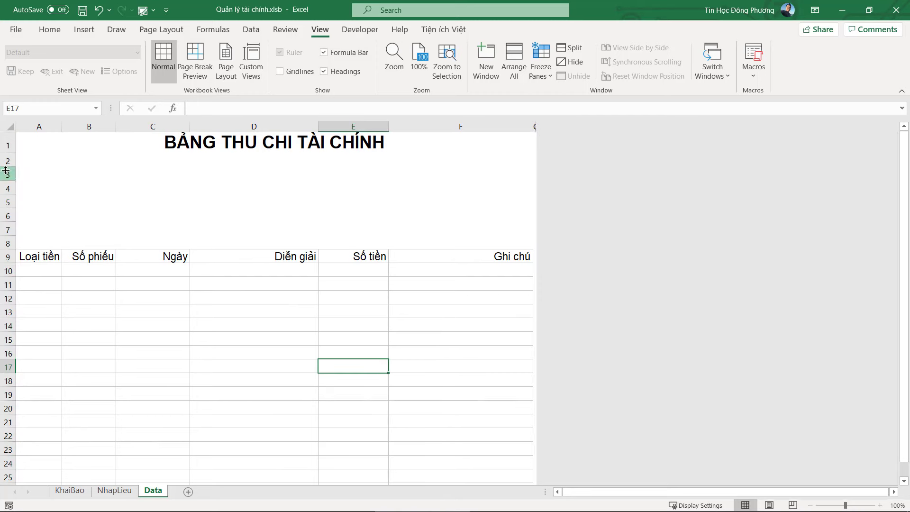
pyautogui.moveTo(8, 168)
pyautogui.mouseDown()
pyautogui.moveTo(8, 152)
pyautogui.moveTo(5, 226)
pyautogui.mouseUp()
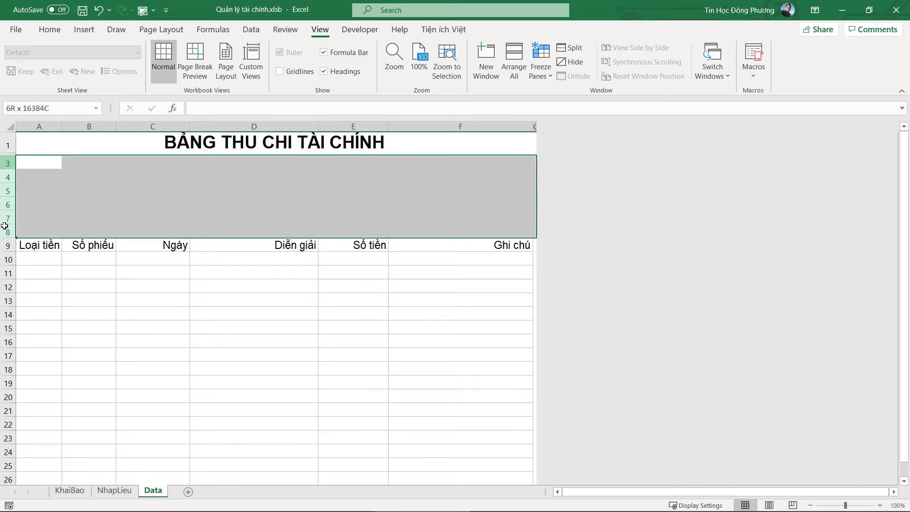
pyautogui.rightClick(4, 226)
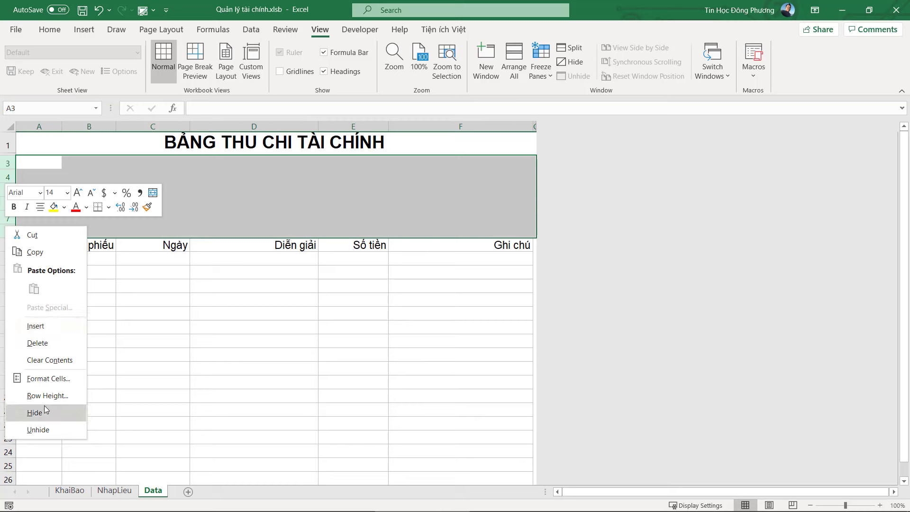
pyautogui.click(28, 412)
pyautogui.click(209, 258)
pyautogui.moveTo(40, 162); pyautogui.dragTo(512, 162)
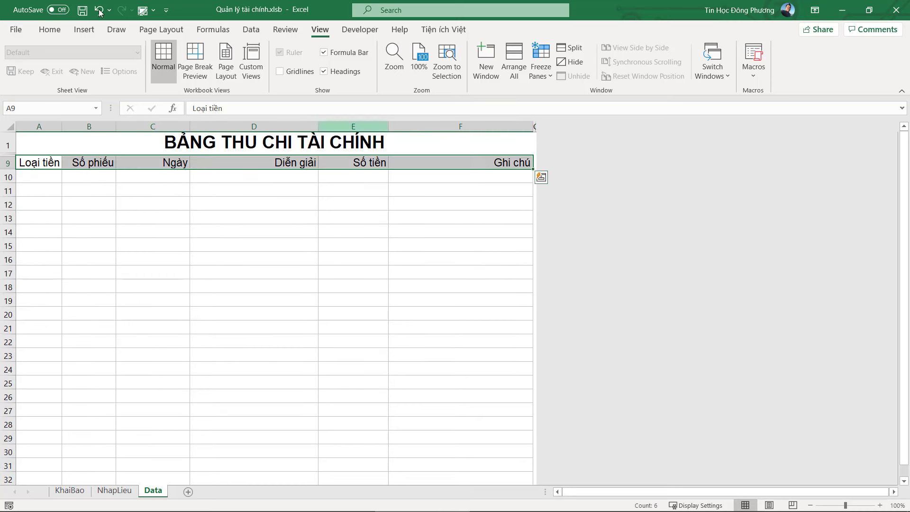
# Step: Centre and bold the header row A9:F9 and widen column A to fit
pyautogui.click(49, 30)
pyautogui.click(255, 72)
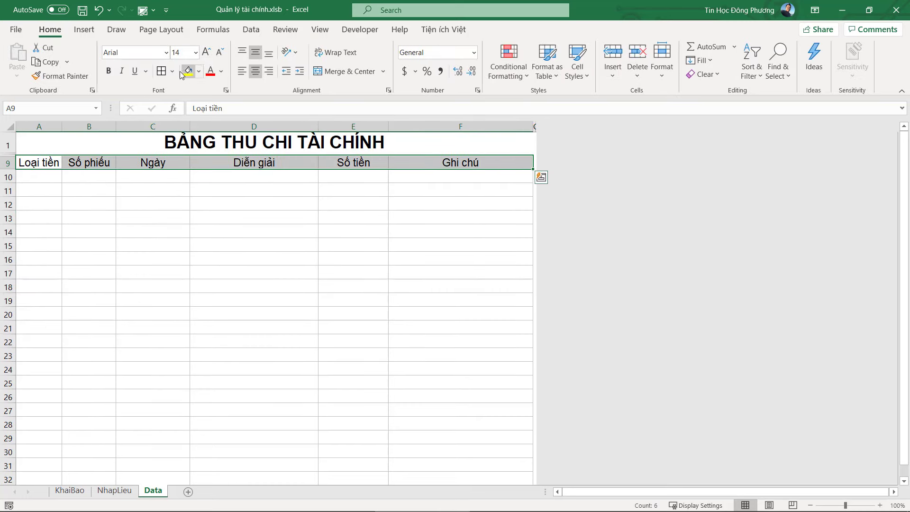
pyautogui.click(178, 204)
pyautogui.moveTo(38, 163); pyautogui.dragTo(464, 160)
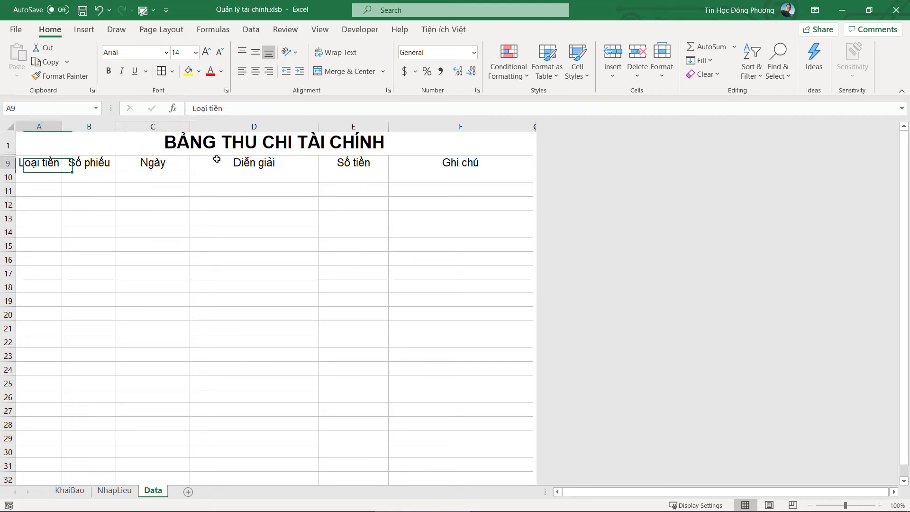
pyautogui.click(108, 71)
pyautogui.click(161, 216)
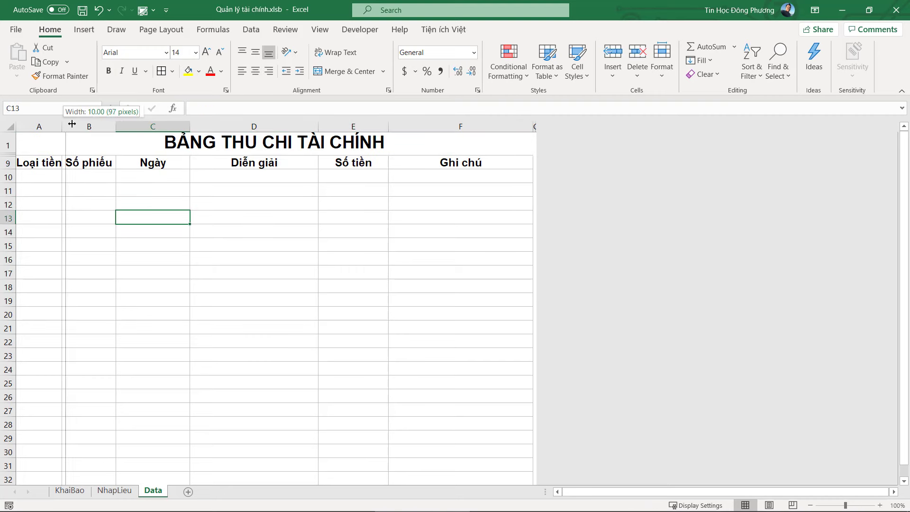
pyautogui.moveTo(64, 125); pyautogui.dragTo(78, 125)
pyautogui.click(136, 191)
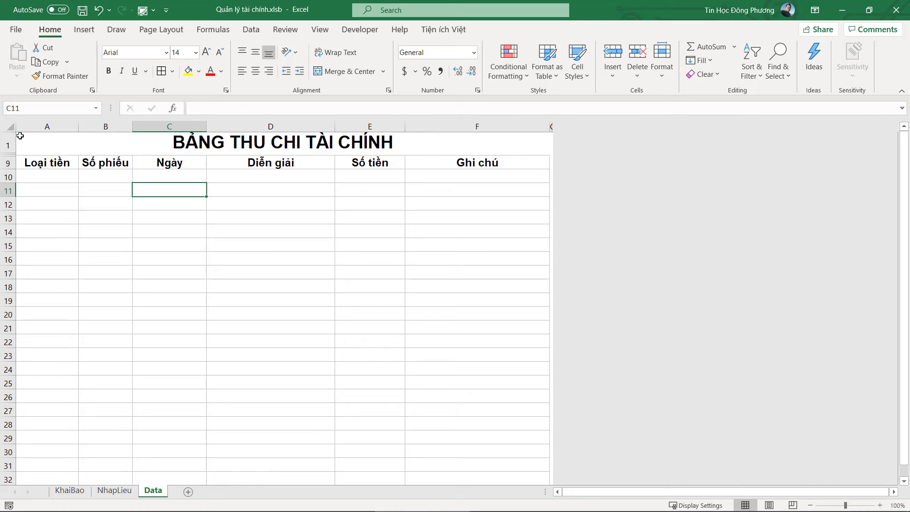
# Step: Fill the title A1:F1 blue with white text and make row 1 taller
pyautogui.moveTo(20, 136); pyautogui.dragTo(408, 146)
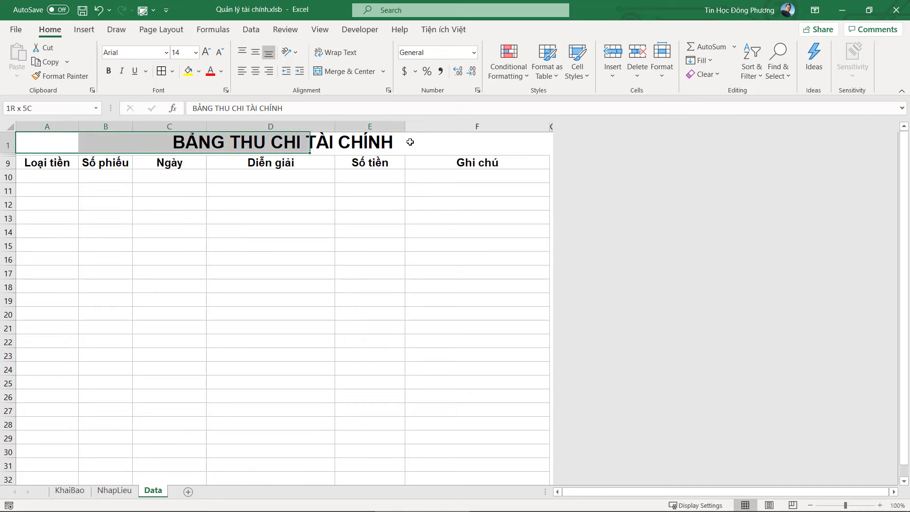
pyautogui.click(199, 71)
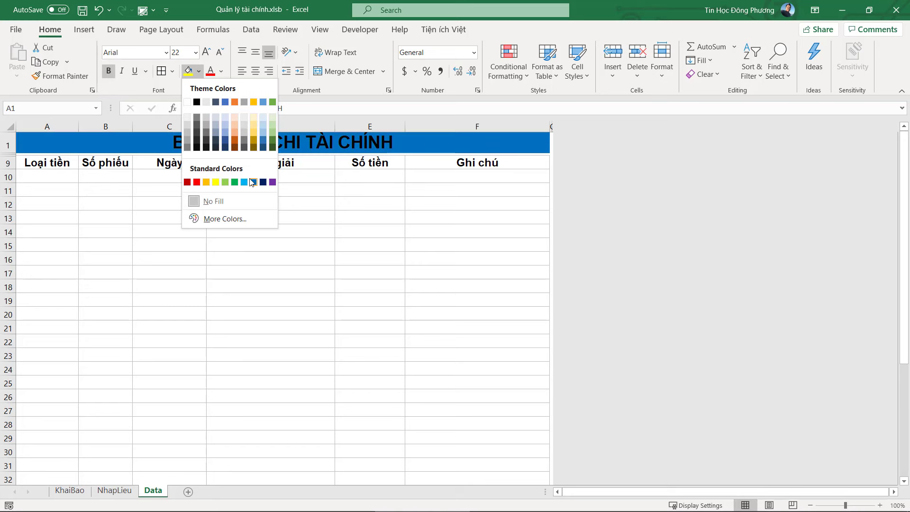
pyautogui.click(253, 182)
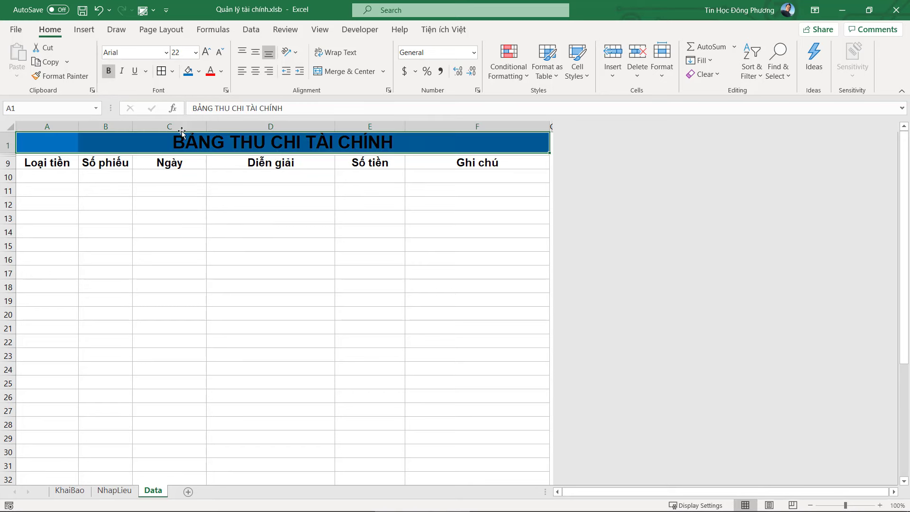
pyautogui.click(221, 72)
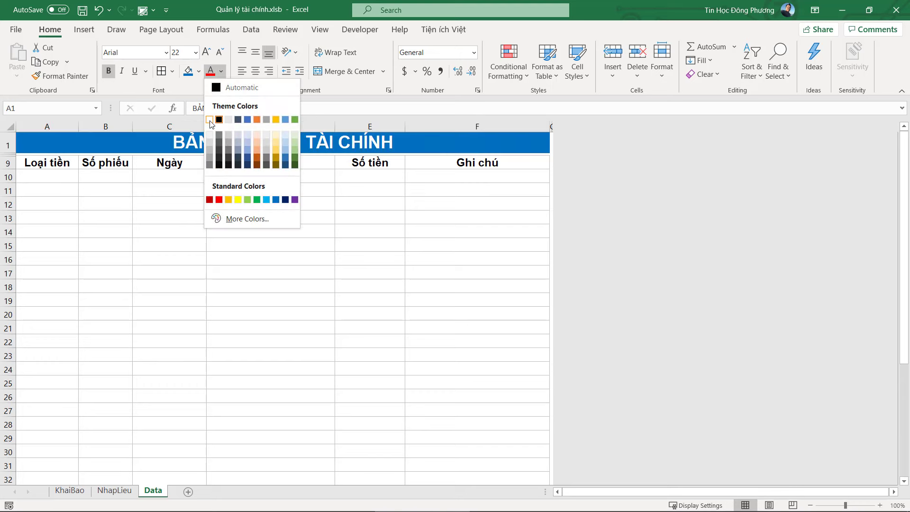
pyautogui.click(210, 120)
pyautogui.click(212, 176)
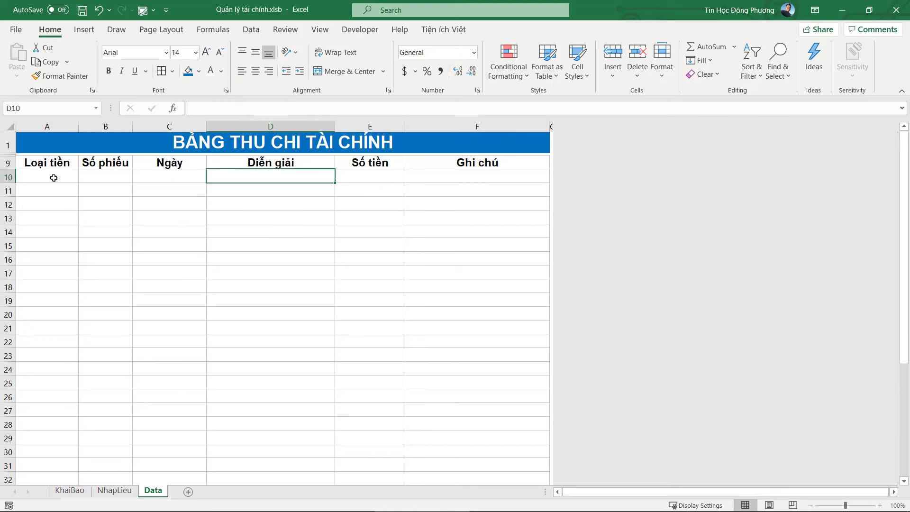
pyautogui.moveTo(15, 153); pyautogui.dragTo(15, 156)
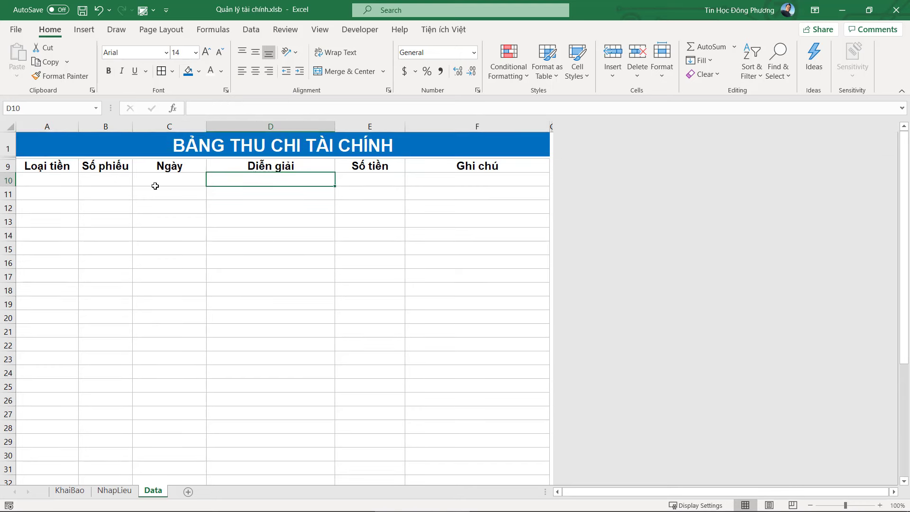
pyautogui.click(152, 183)
# Step: Freeze panes above row 10 so the title and headers stay visible
pyautogui.scroll(-5, 265, 237)
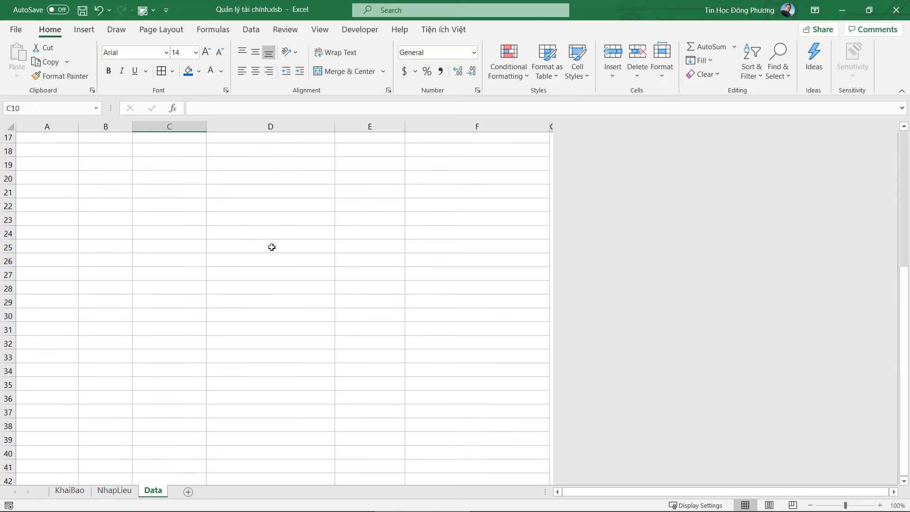
pyautogui.scroll(5, 271, 248)
pyautogui.scroll(-5, 318, 222)
pyautogui.scroll(5, 319, 219)
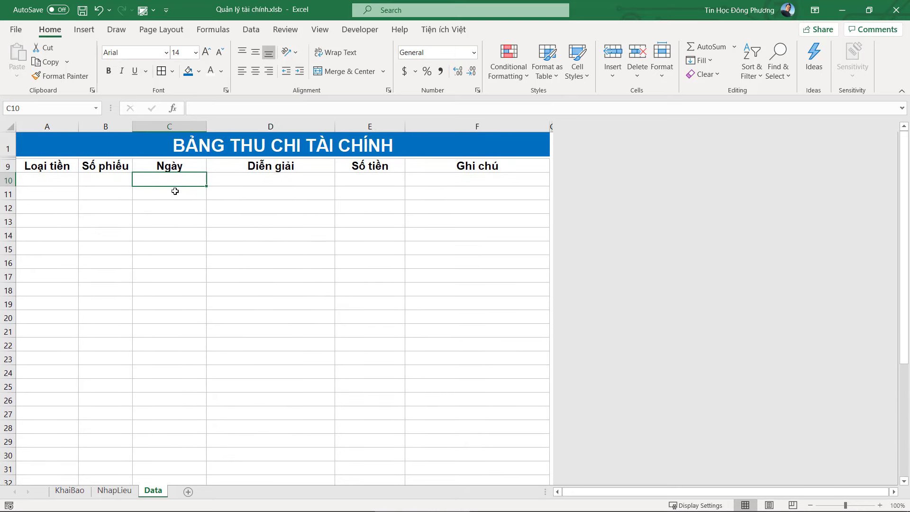
pyautogui.click(8, 179)
pyautogui.click(320, 29)
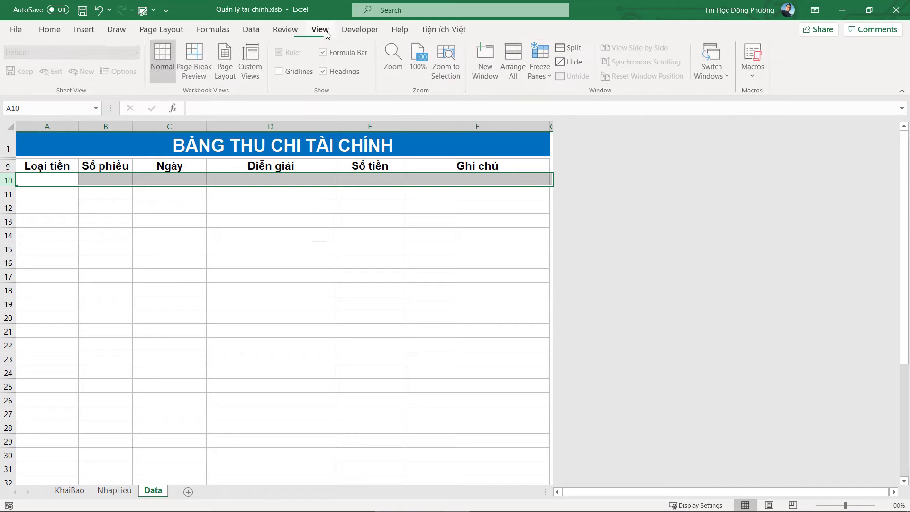
pyautogui.click(540, 67)
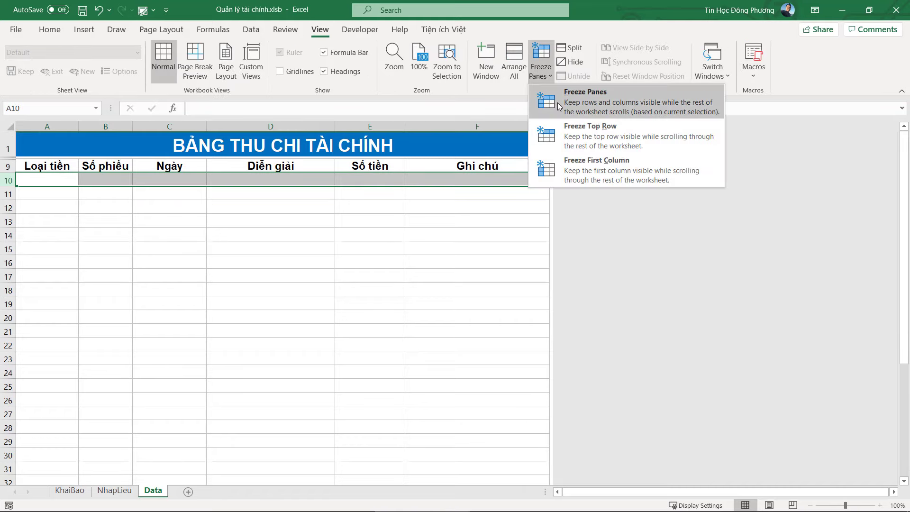
pyautogui.click(561, 107)
pyautogui.click(351, 235)
# Step: Scroll to confirm the headers stay fixed, then switch to the NhapLieu sheet
pyautogui.scroll(-2, 345, 252)
pyautogui.scroll(2, 345, 252)
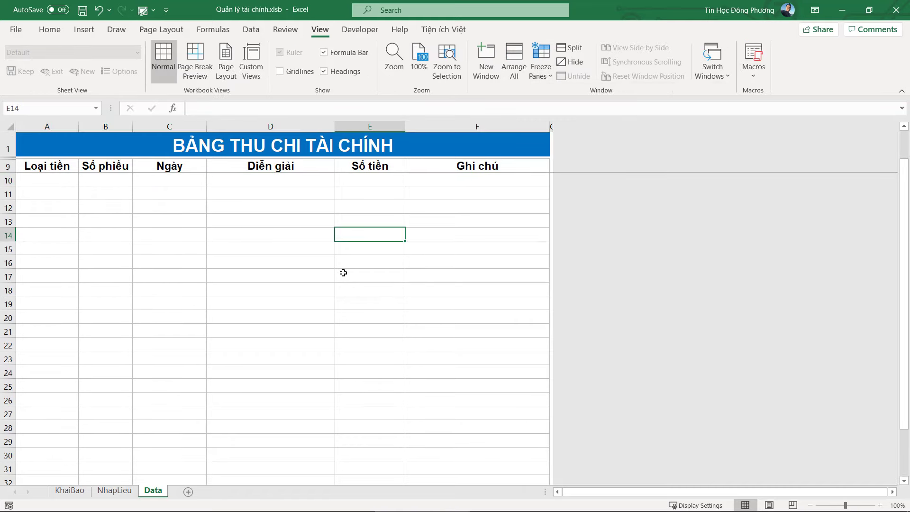
pyautogui.click(305, 189)
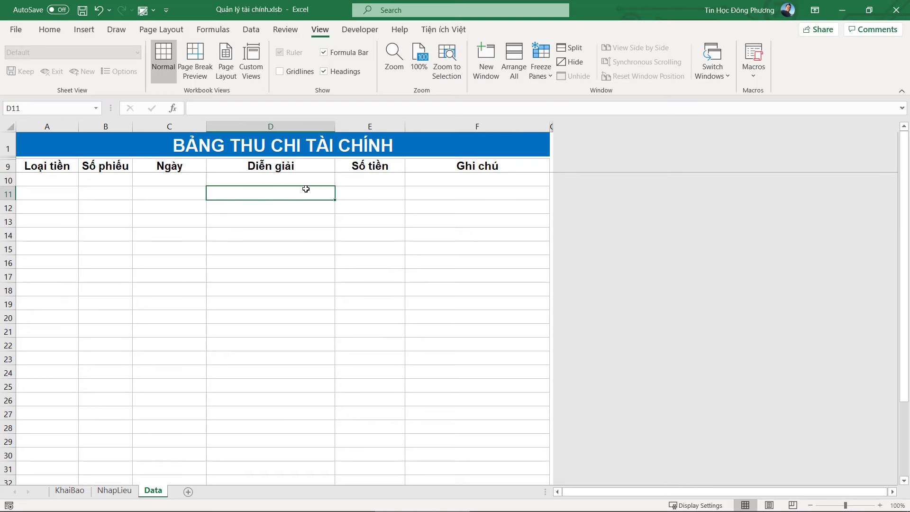
pyautogui.click(115, 491)
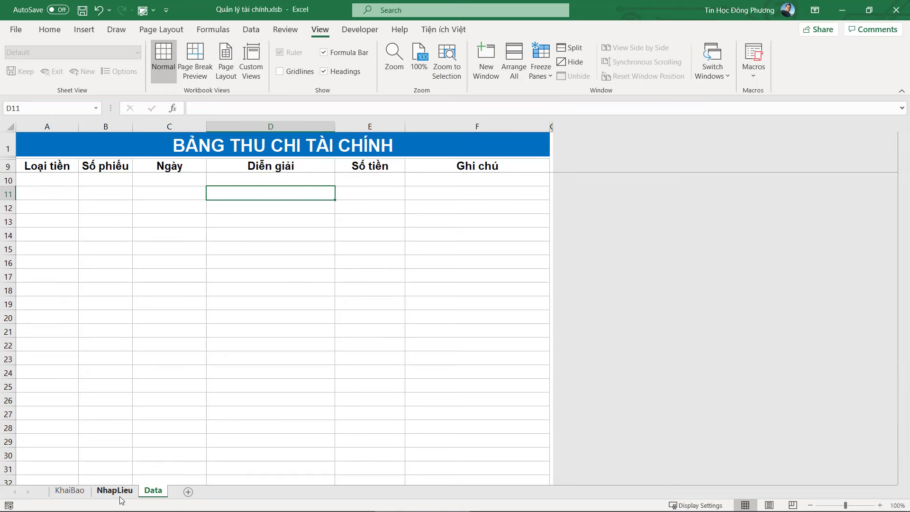
pyautogui.click(248, 296)
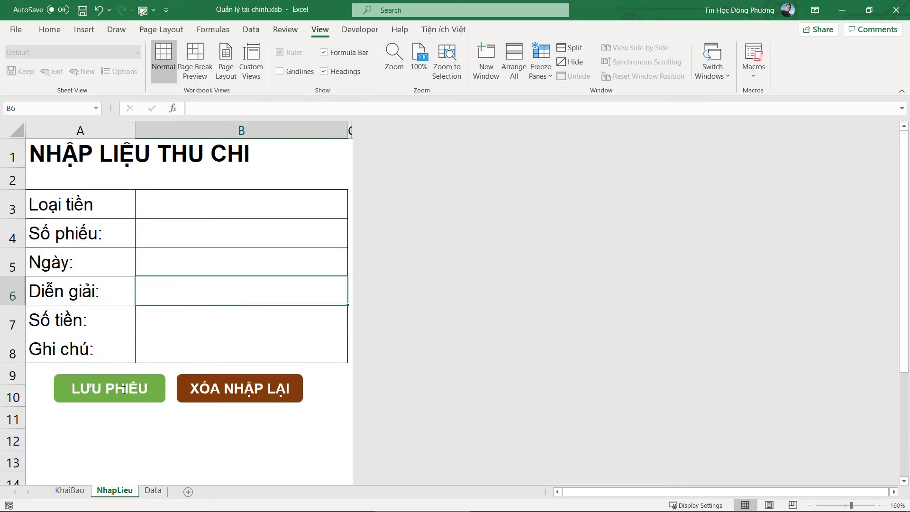
pyautogui.click(215, 205)
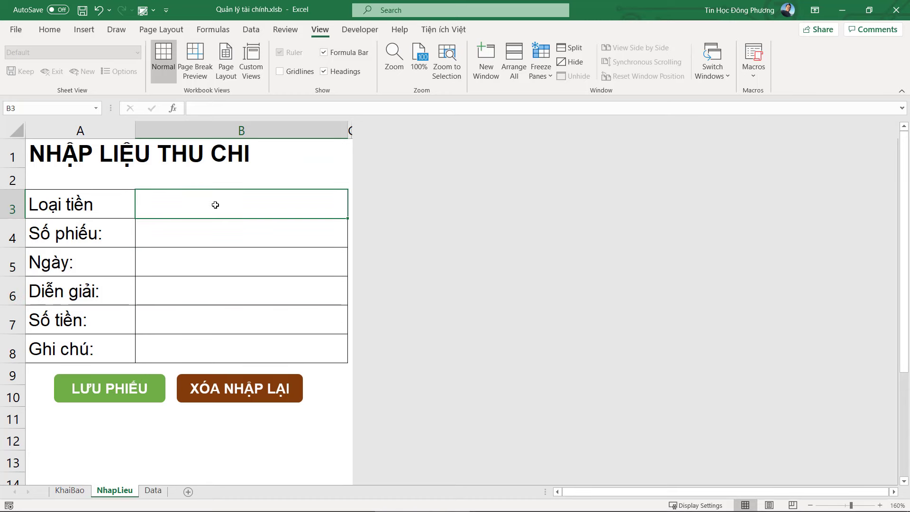
pyautogui.click(222, 242)
pyautogui.click(223, 280)
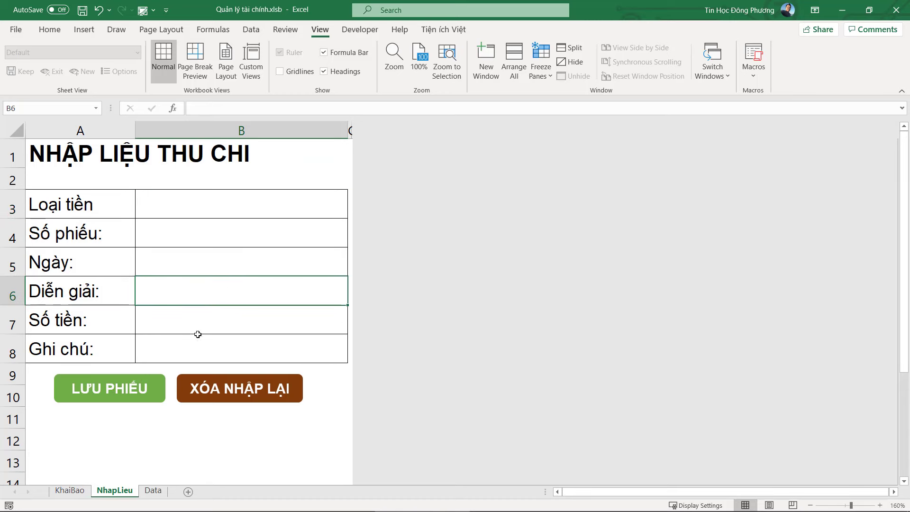
pyautogui.click(152, 491)
pyautogui.moveTo(52, 182)
pyautogui.mouseDown()
pyautogui.moveTo(547, 180)
pyautogui.moveTo(489, 182)
pyautogui.mouseUp()
pyautogui.click(114, 491)
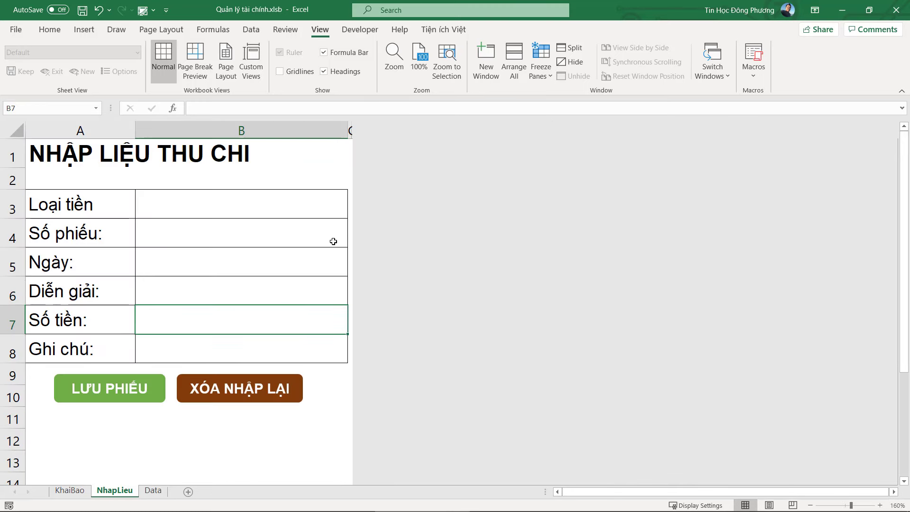
pyautogui.click(195, 198)
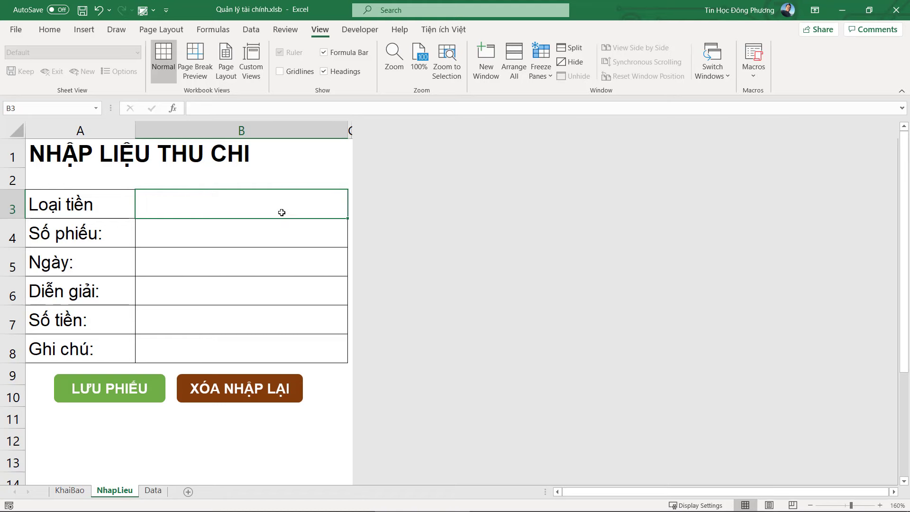
pyautogui.click(70, 490)
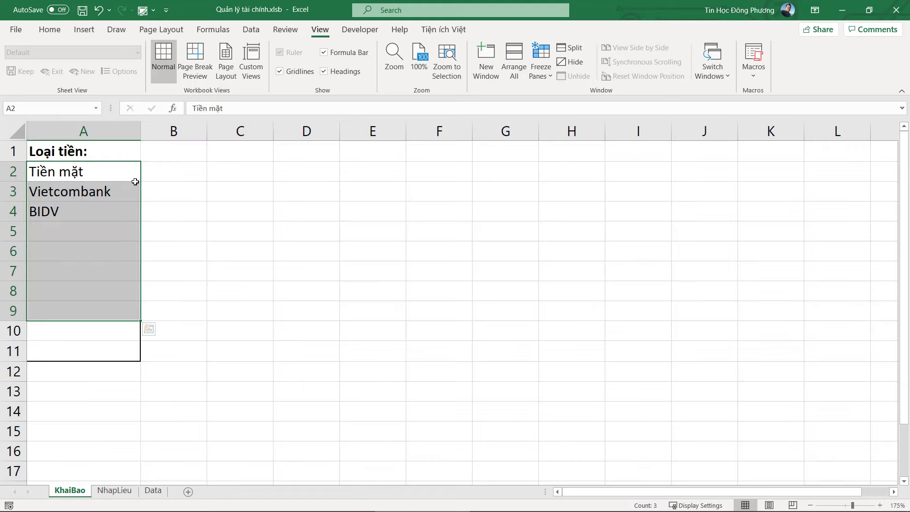
pyautogui.moveTo(97, 179); pyautogui.dragTo(100, 350)
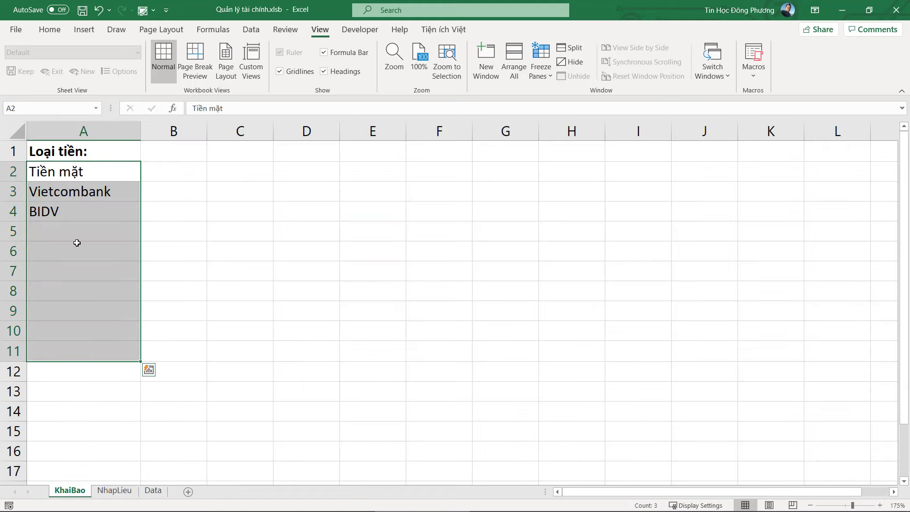
pyautogui.click(115, 491)
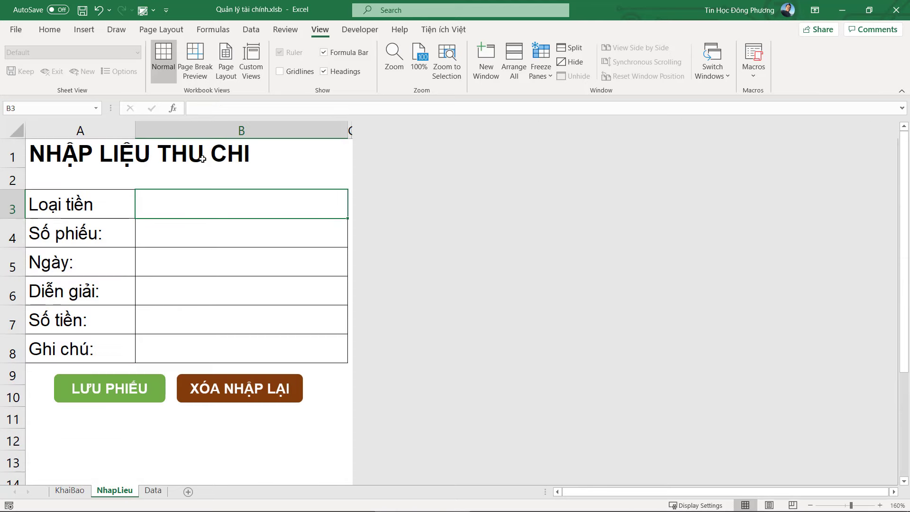
pyautogui.click(255, 32)
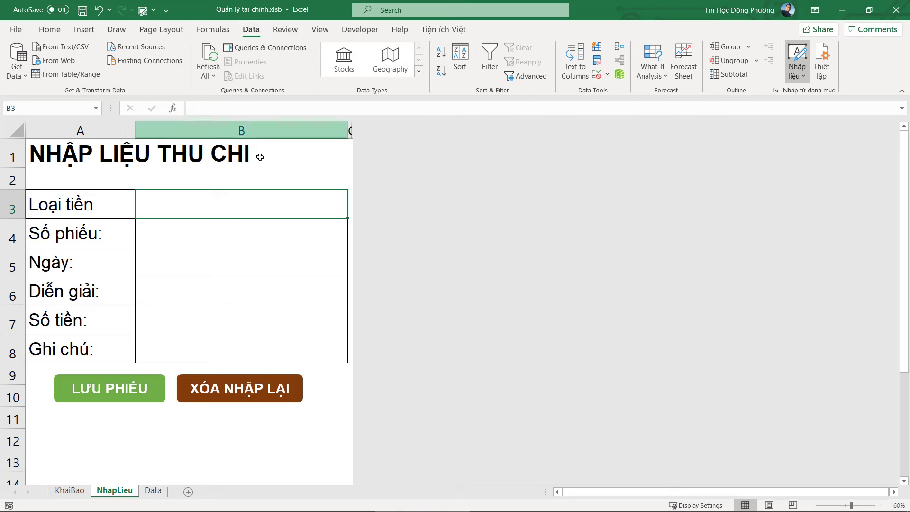
# Step: Set B3's validation to a List with source =KhaiBao!$A$2:$A$11 and view Error Alert
pyautogui.click(598, 76)
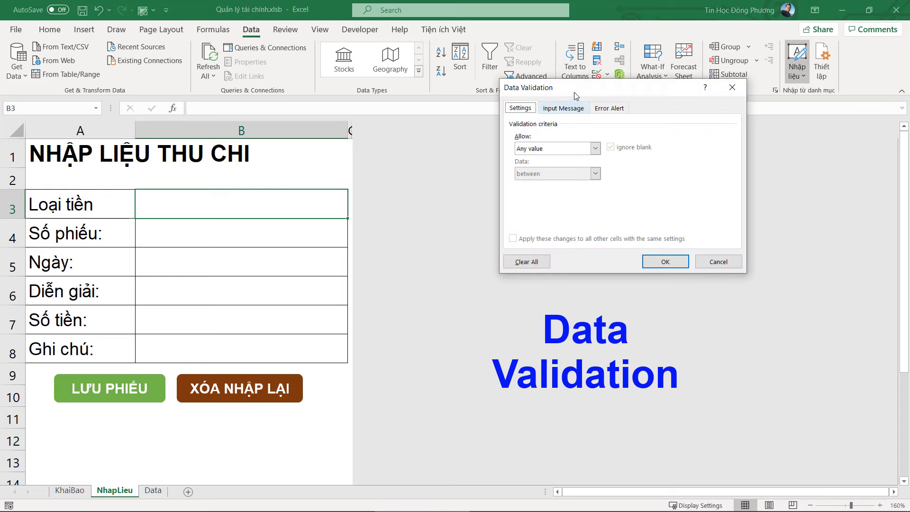
pyautogui.moveTo(577, 85); pyautogui.dragTo(424, 121)
pyautogui.click(437, 179)
pyautogui.click(375, 218)
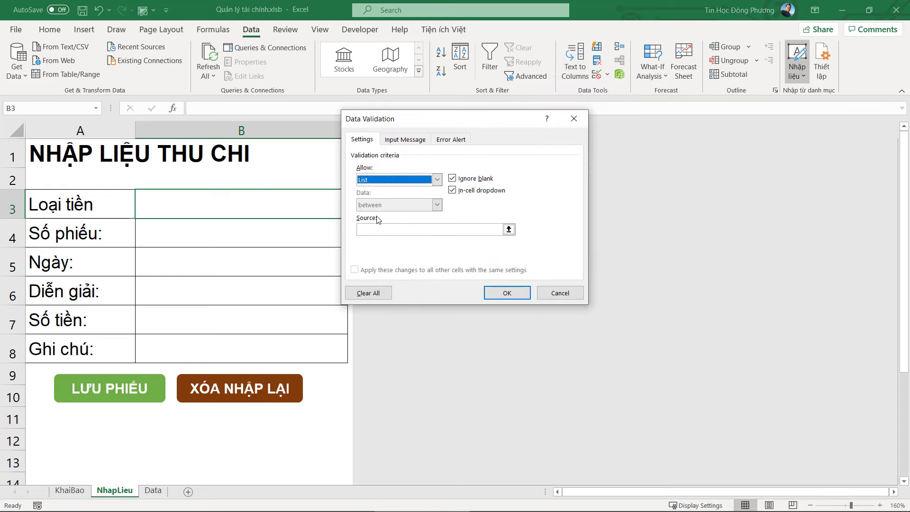
pyautogui.click(372, 229)
pyautogui.click(71, 493)
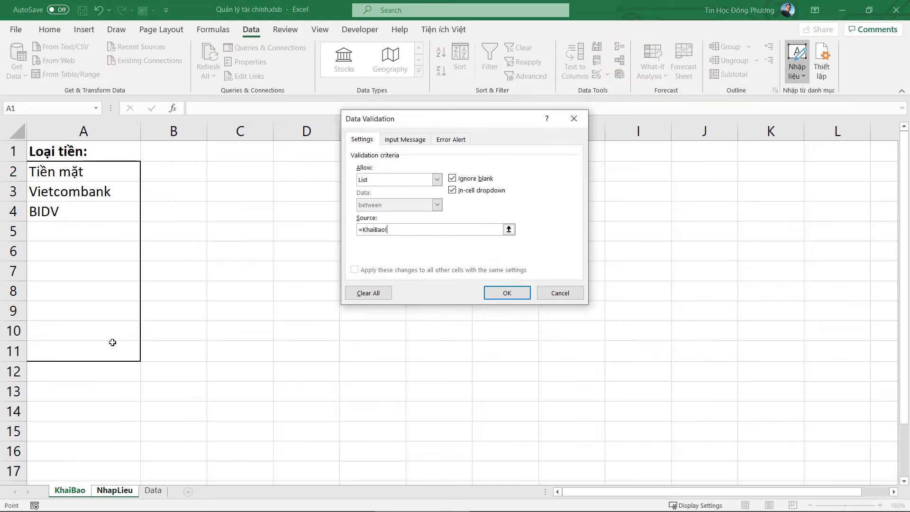
pyautogui.moveTo(120, 171); pyautogui.dragTo(110, 349)
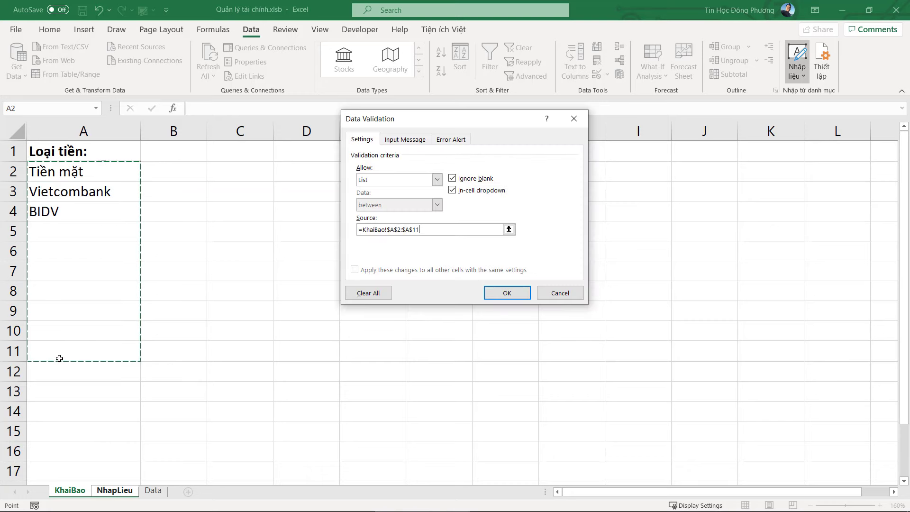
pyautogui.click(462, 144)
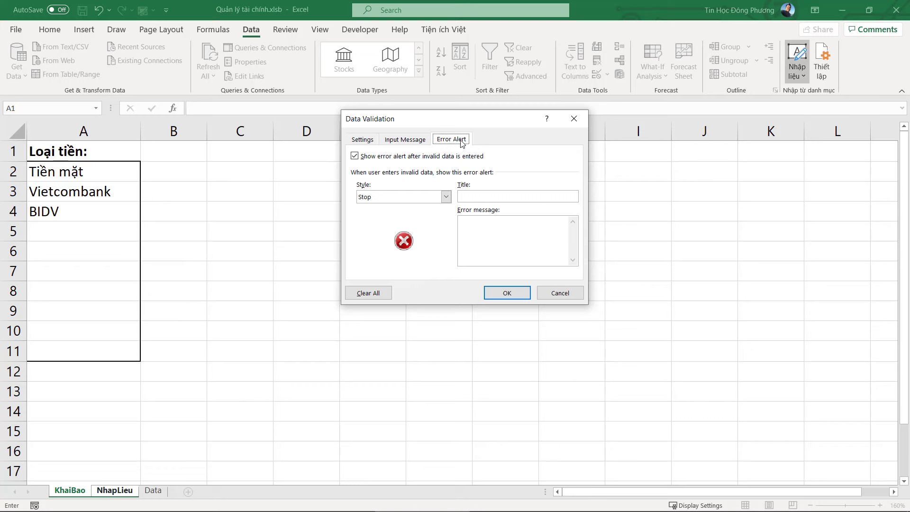
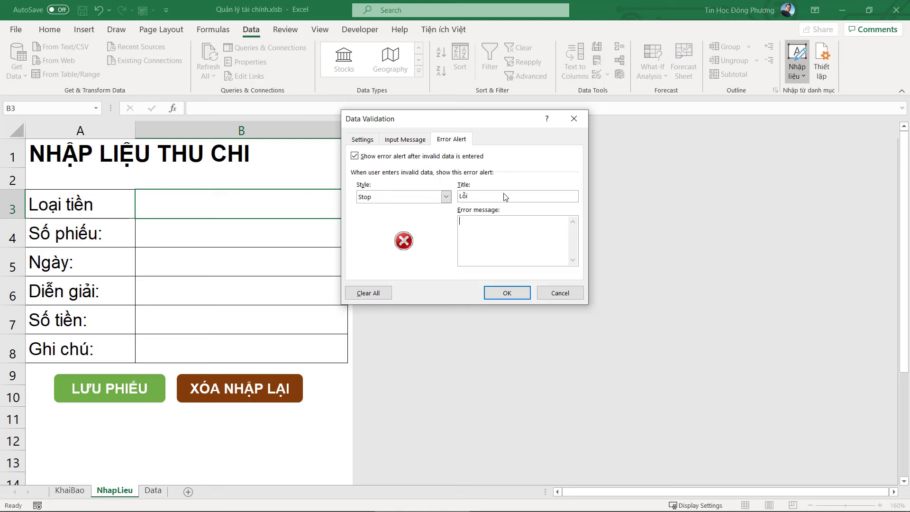
# Step: Enter the Stop alert message 'Vui lòng nhập từ danh sách!' for B3
pyautogui.write('Vui lon')
pyautogui.write('sách!')
# Step: Confirm the alert rule, then pick Vietcombank from B3's dropdown list
pyautogui.click(508, 292)
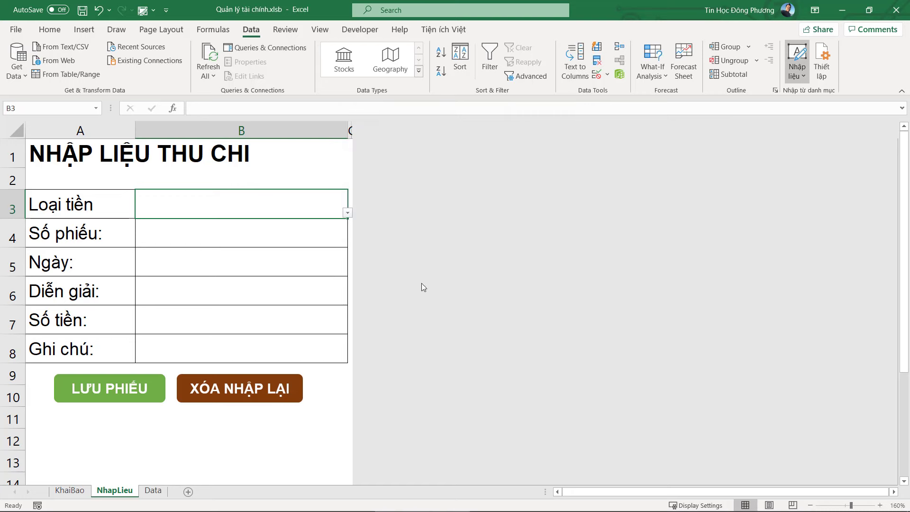
pyautogui.click(260, 240)
pyautogui.click(331, 209)
pyautogui.click(347, 213)
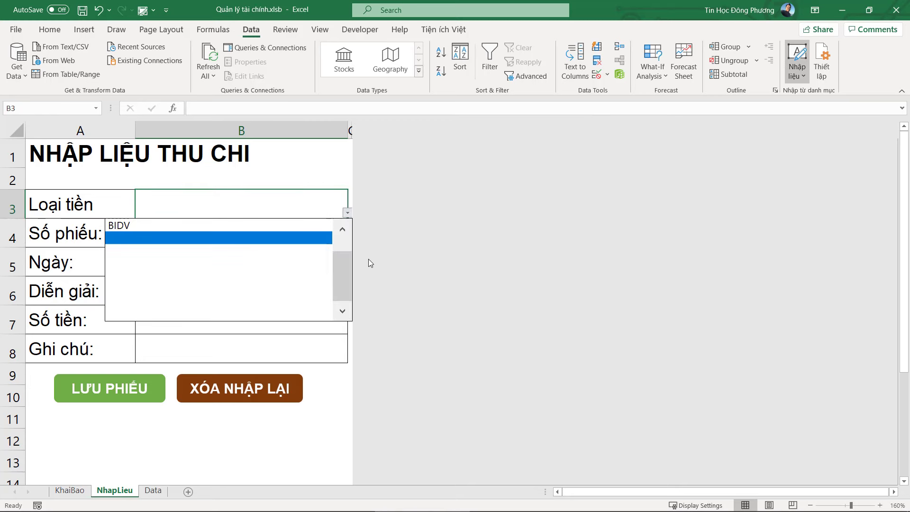
pyautogui.scroll(1, 347, 279)
pyautogui.click(198, 240)
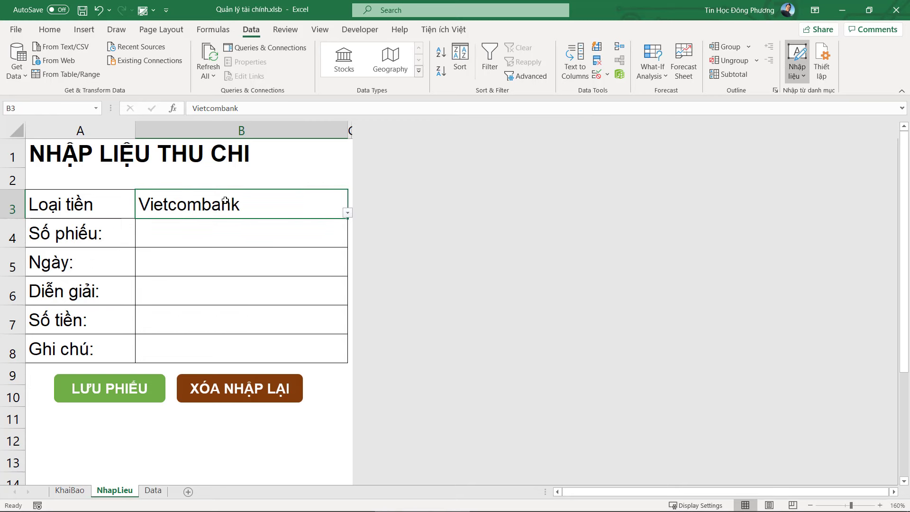
# Step: Enter the off-list name 'Vietinbank' in B3 and cancel the resulting Lỗi alert
pyautogui.write('Viet')
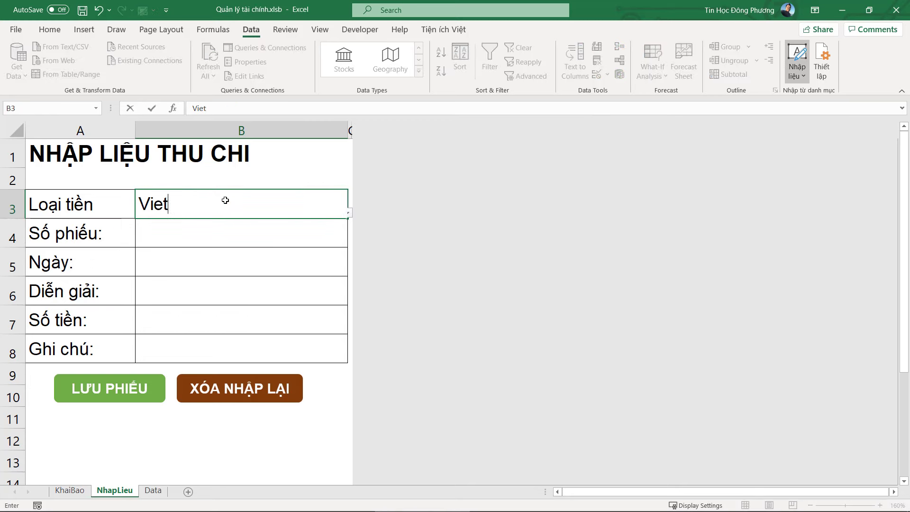
pyautogui.write('tin')
pyautogui.press('BackSpace')
pyautogui.write('nbank')
pyautogui.press('Return')
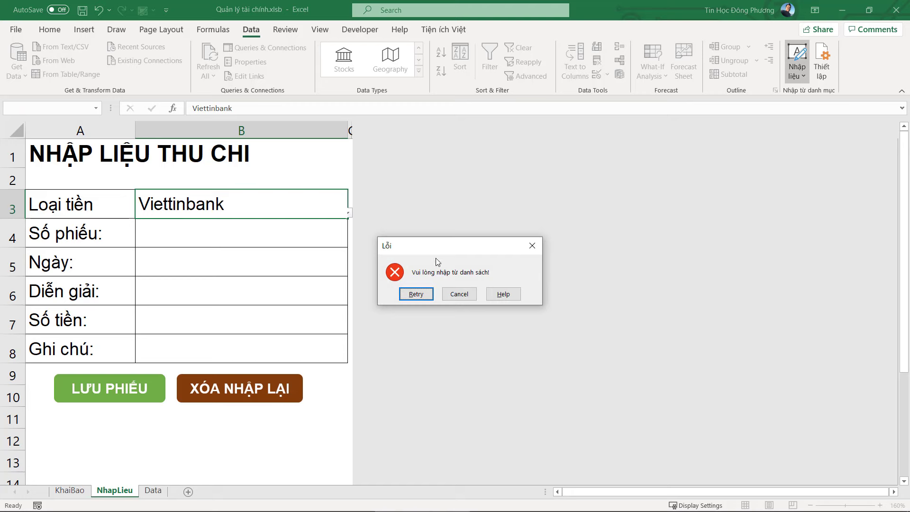
pyautogui.click(459, 294)
# Step: Set B3 to Tiền mặt from the list and confirm a manual edit is also rejected
pyautogui.click(348, 213)
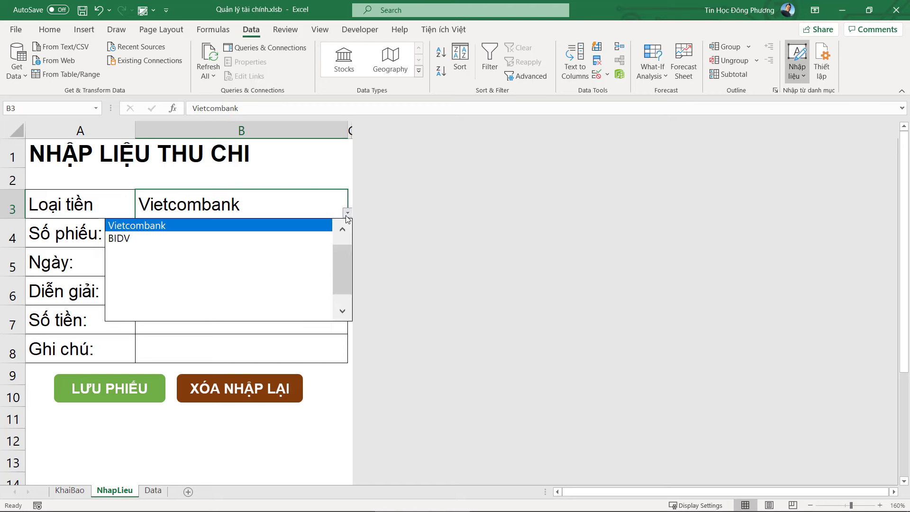
pyautogui.scroll(1, 337, 248)
pyautogui.click(259, 227)
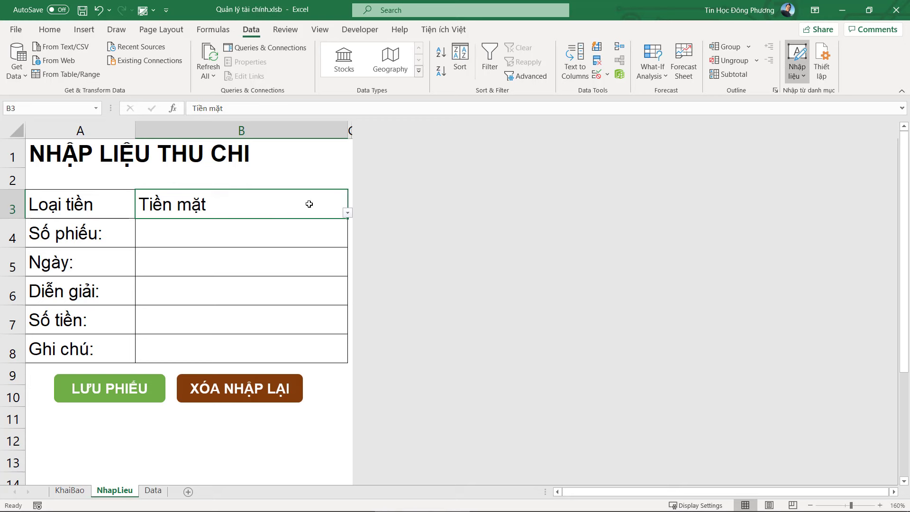
pyautogui.click(348, 213)
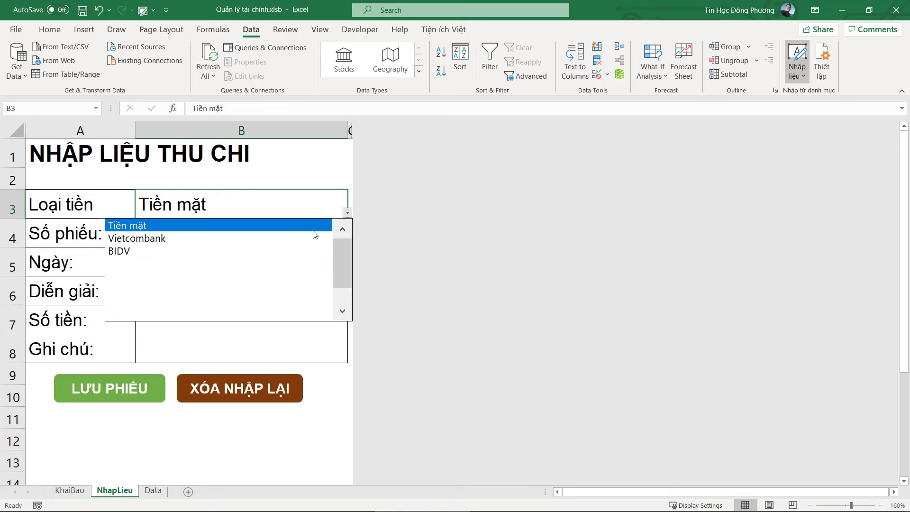
pyautogui.click(283, 215)
pyautogui.doubleClick(231, 210)
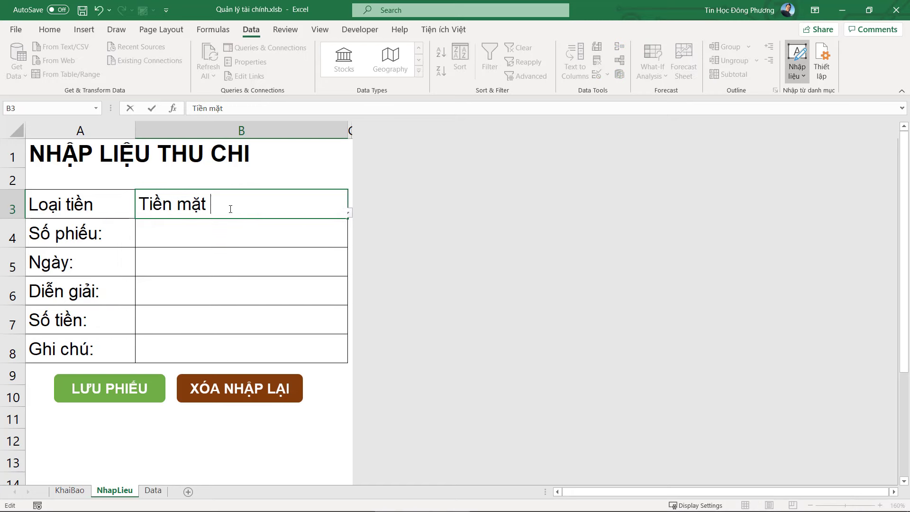
pyautogui.press('Return')
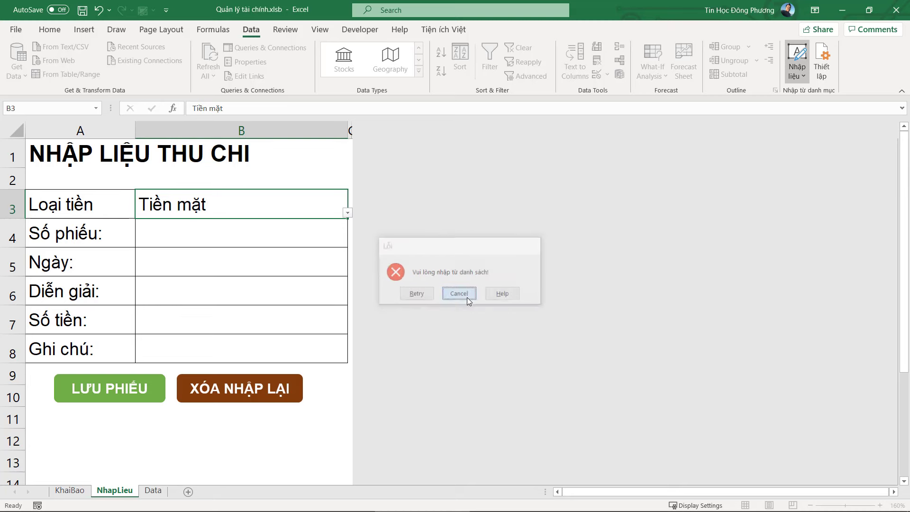
pyautogui.click(459, 294)
pyautogui.click(246, 235)
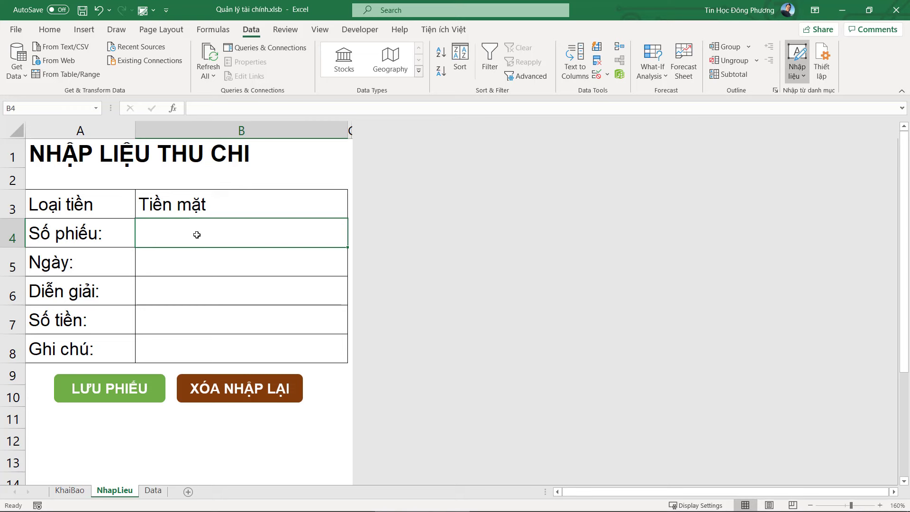
# Step: Fill the Ngày cell B5 with 11/04/2021 and align it left
pyautogui.click(183, 271)
pyautogui.click(120, 259)
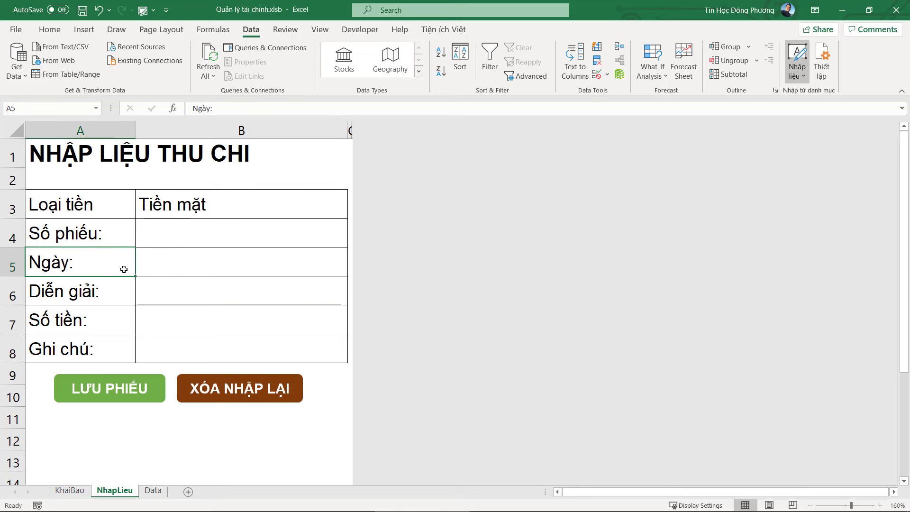
pyautogui.click(190, 271)
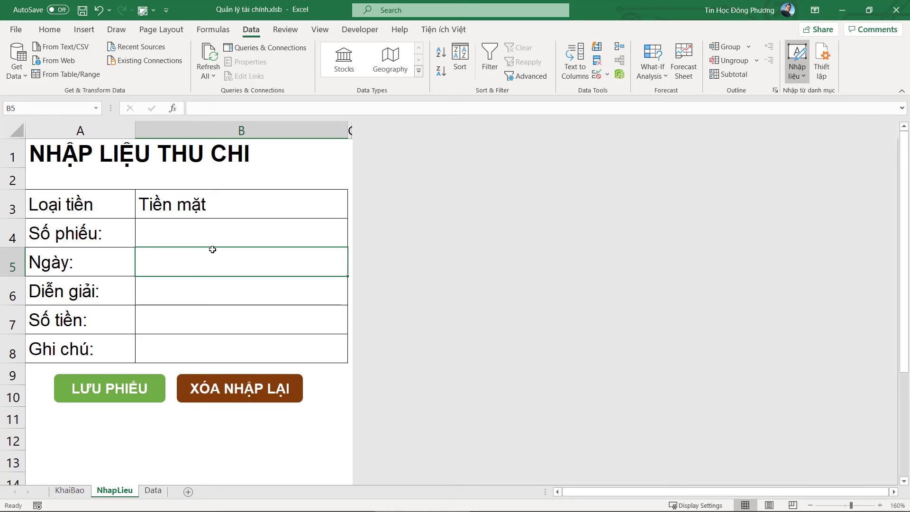
pyautogui.write('12')
pyautogui.press('BackSpace')
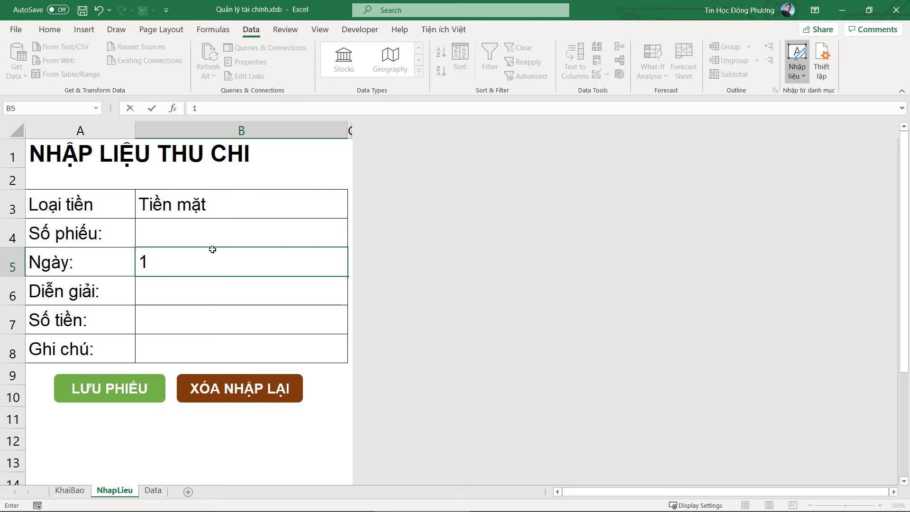
pyautogui.write('1/0')
pyautogui.write('4/')
pyautogui.write('2021')
pyautogui.press('Return')
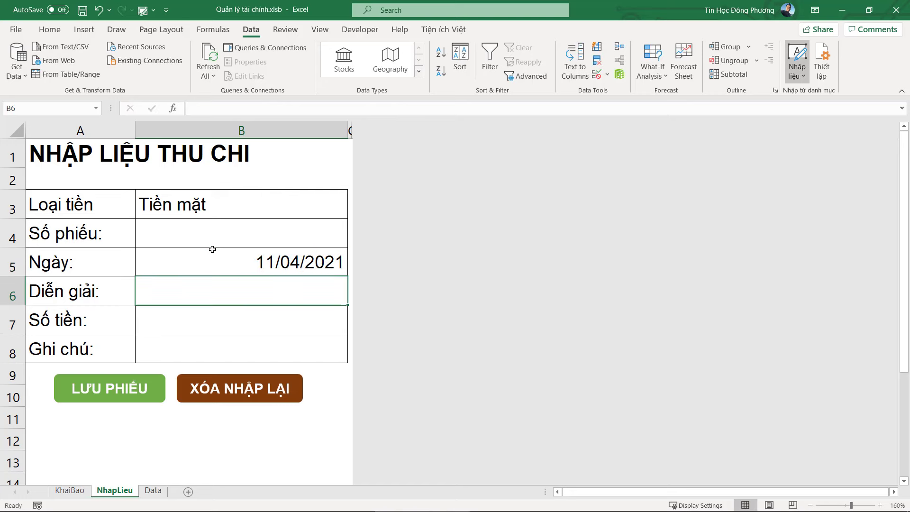
pyautogui.click(212, 250)
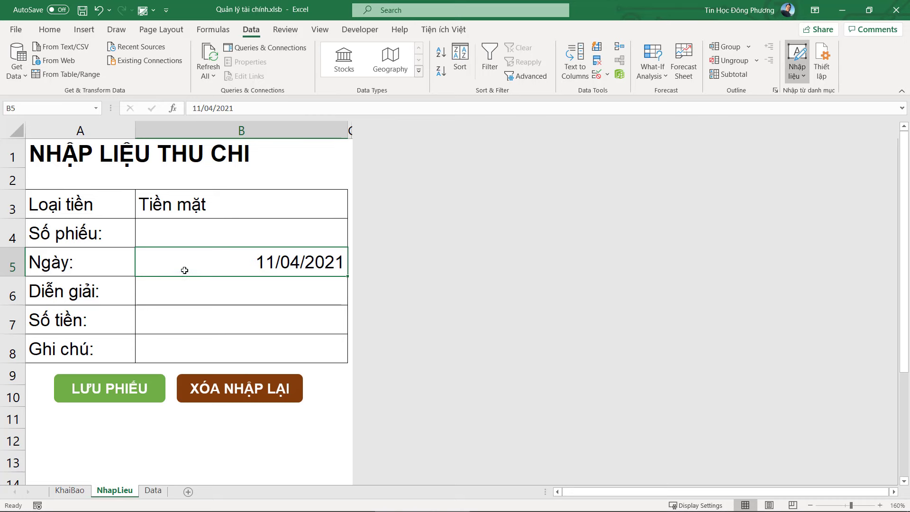
pyautogui.click(50, 29)
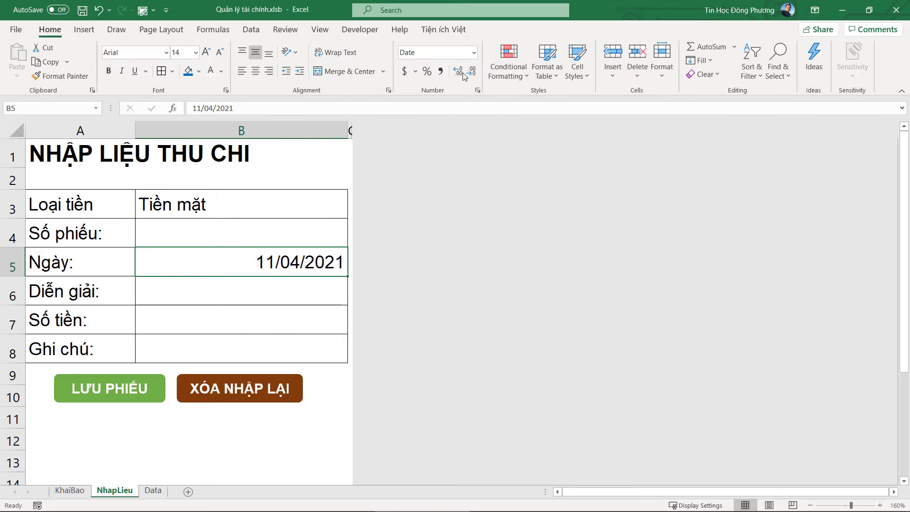
pyautogui.click(241, 72)
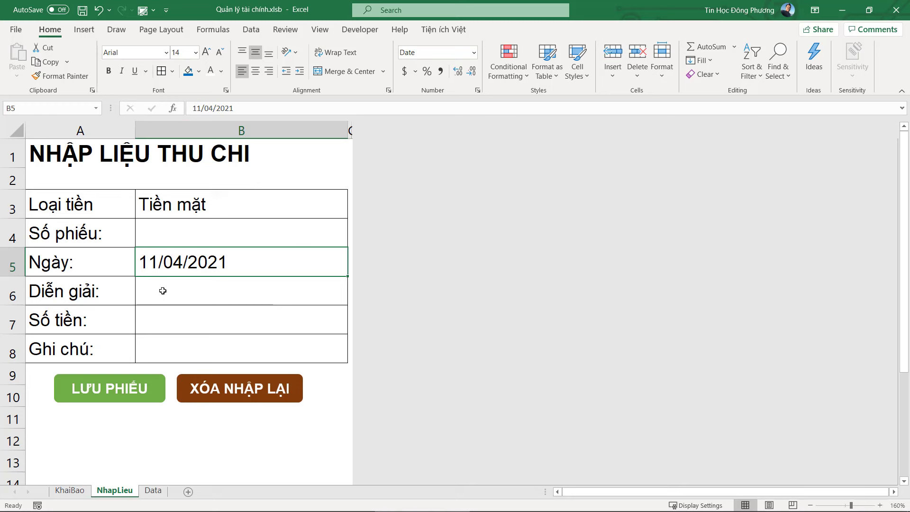
pyautogui.keyDown('ctrl'); pyautogui.click(153, 384); pyautogui.keyUp('ctrl')
pyautogui.moveTo(153, 384); pyautogui.dragTo(334, 256)
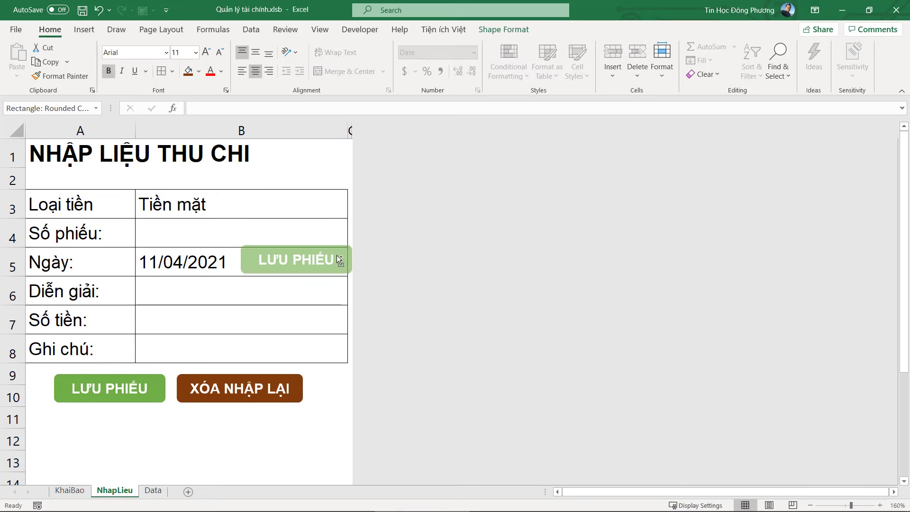
pyautogui.moveTo(236, 261); pyautogui.dragTo(285, 263)
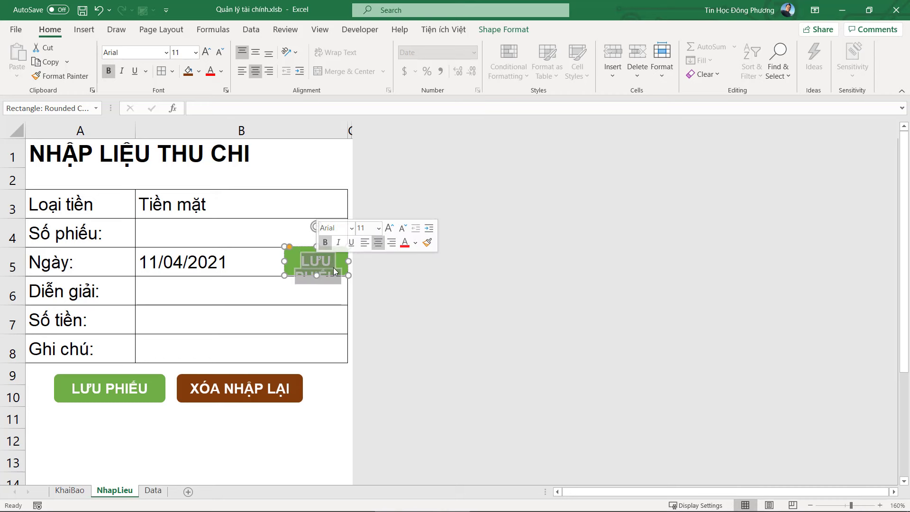
pyautogui.write('Hôm nay')
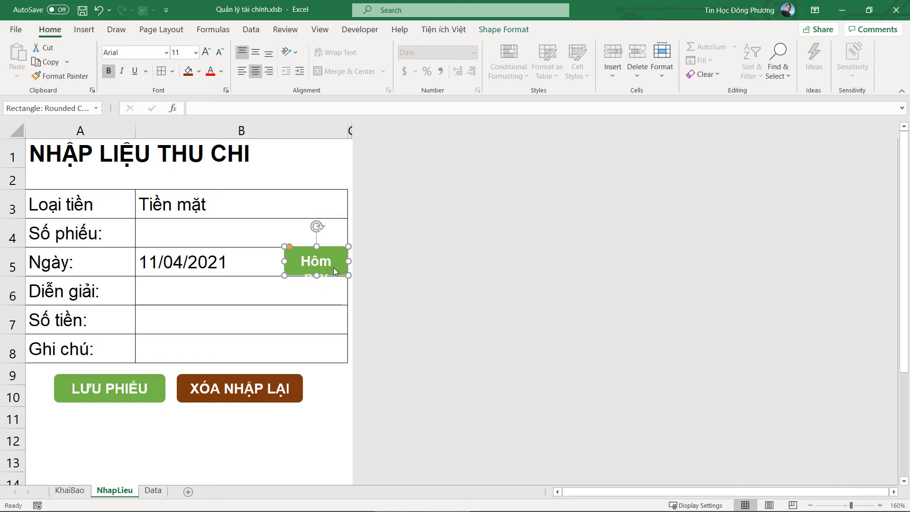
pyautogui.moveTo(284, 261); pyautogui.dragTo(267, 262)
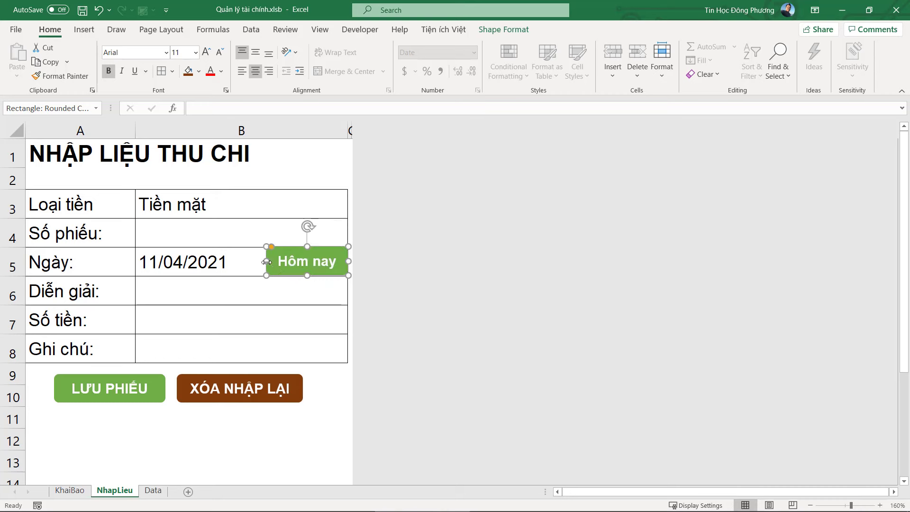
pyautogui.click(311, 282)
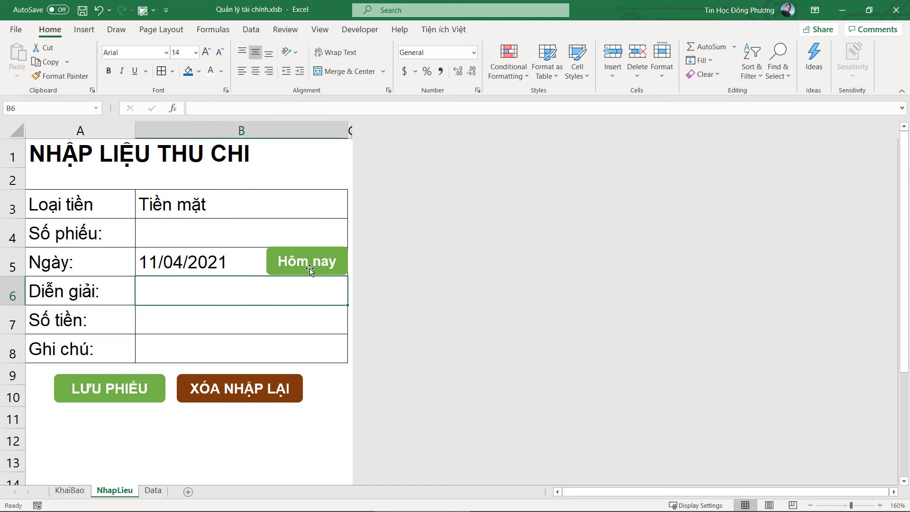
pyautogui.click(147, 261)
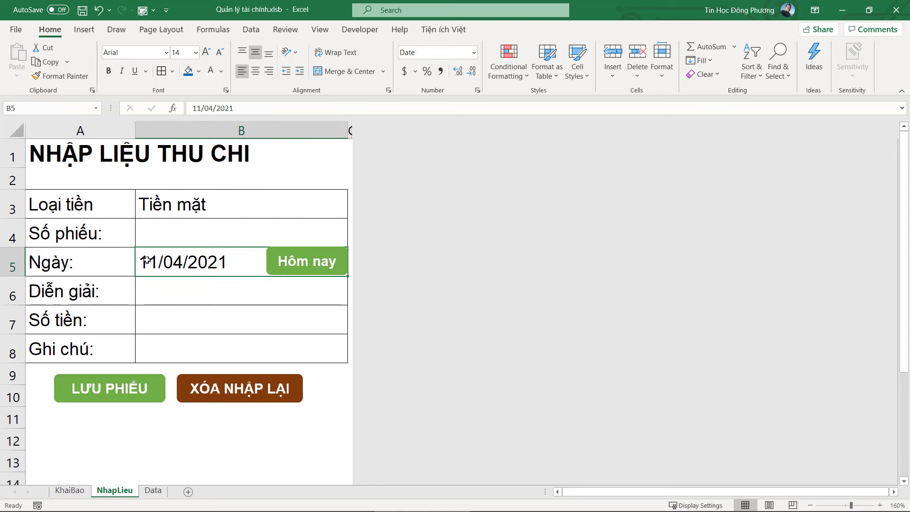
pyautogui.keyDown('ctrl'); pyautogui.click(336, 264); pyautogui.keyUp('ctrl')
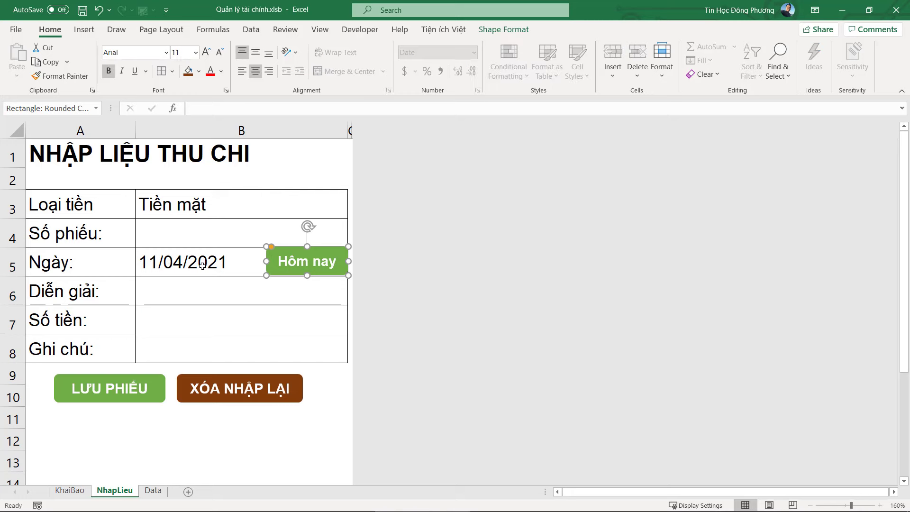
pyautogui.press('Escape')
pyautogui.keyDown('ctrl'); pyautogui.click(293, 265); pyautogui.keyUp('ctrl')
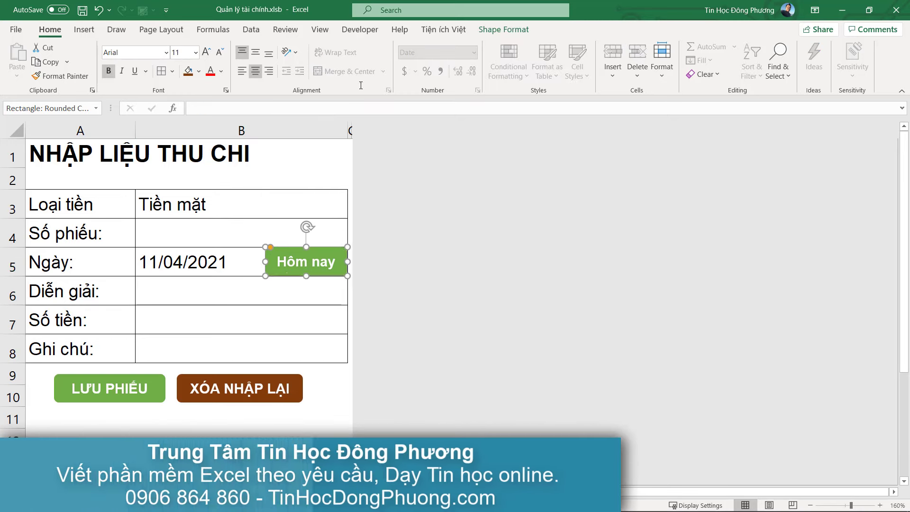
pyautogui.click(504, 29)
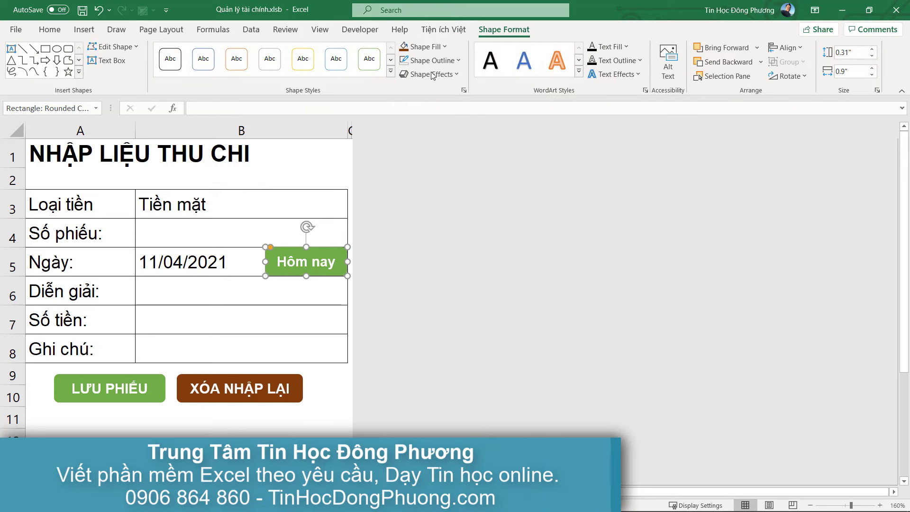
pyautogui.click(391, 71)
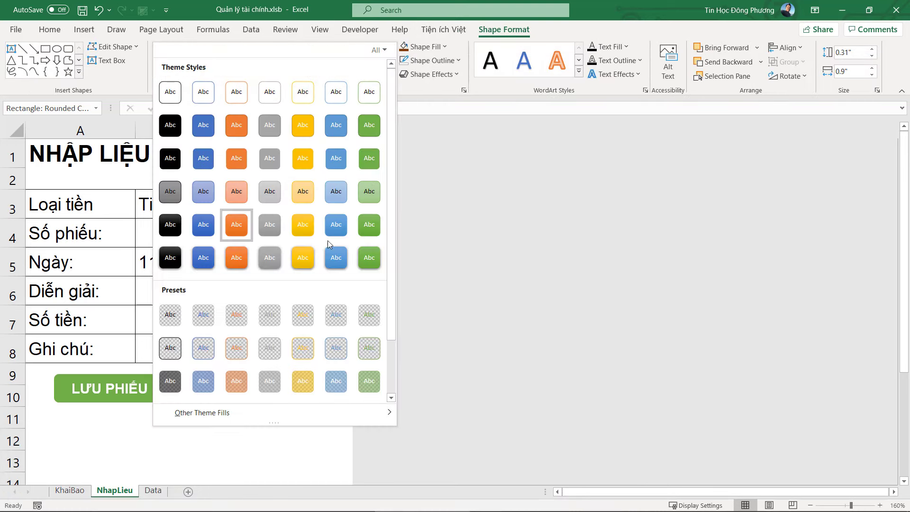
pyautogui.click(336, 225)
pyautogui.click(316, 312)
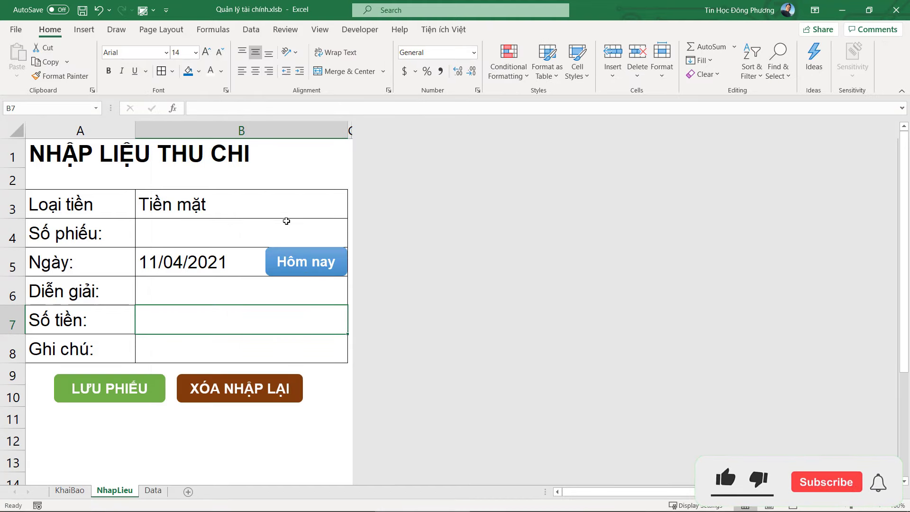
pyautogui.click(236, 292)
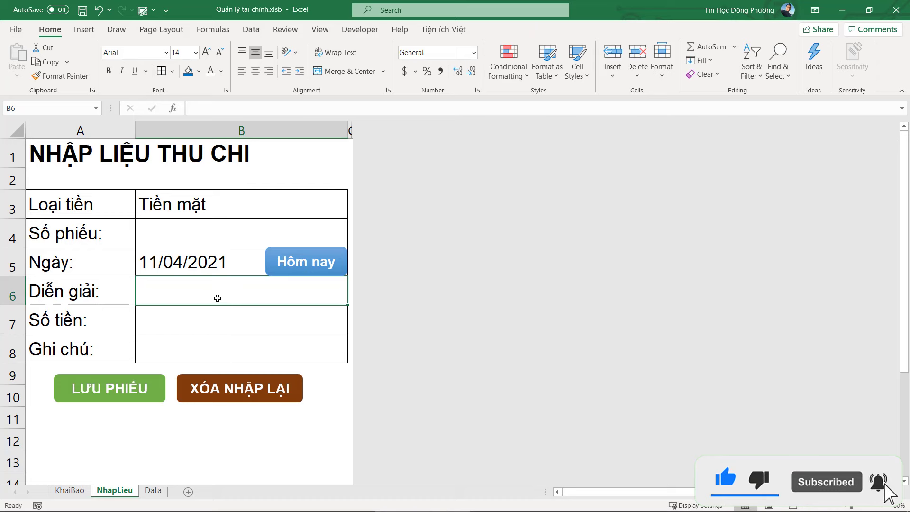
pyautogui.scroll(-1, 213, 297)
pyautogui.scroll(1, 202, 309)
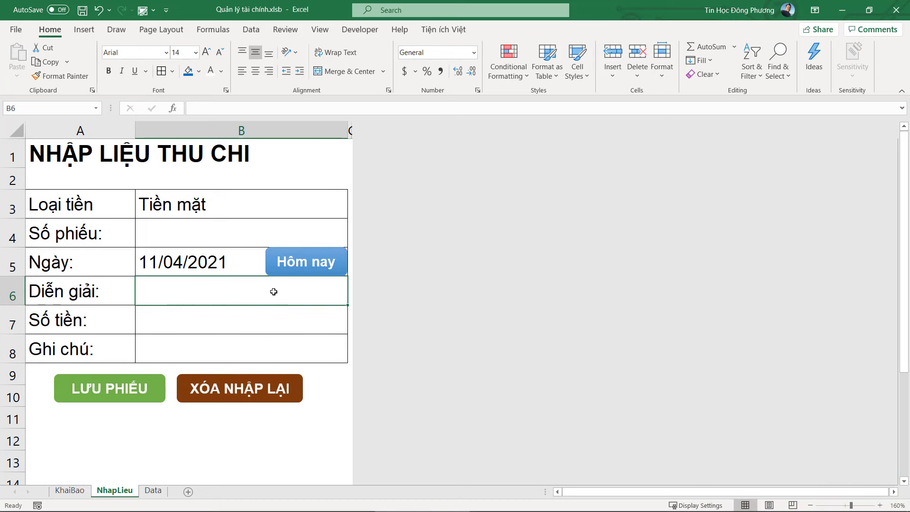
# Step: Make row 6 43.20 high with wrapping in B6, testing sample text then clearing it
pyautogui.moveTo(14, 305); pyautogui.dragTo(16, 335)
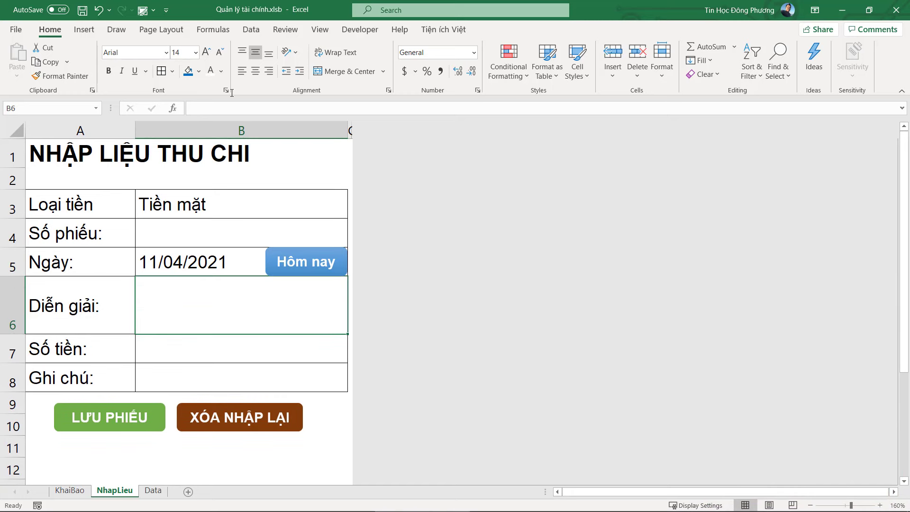
pyautogui.click(330, 53)
pyautogui.write('sd')
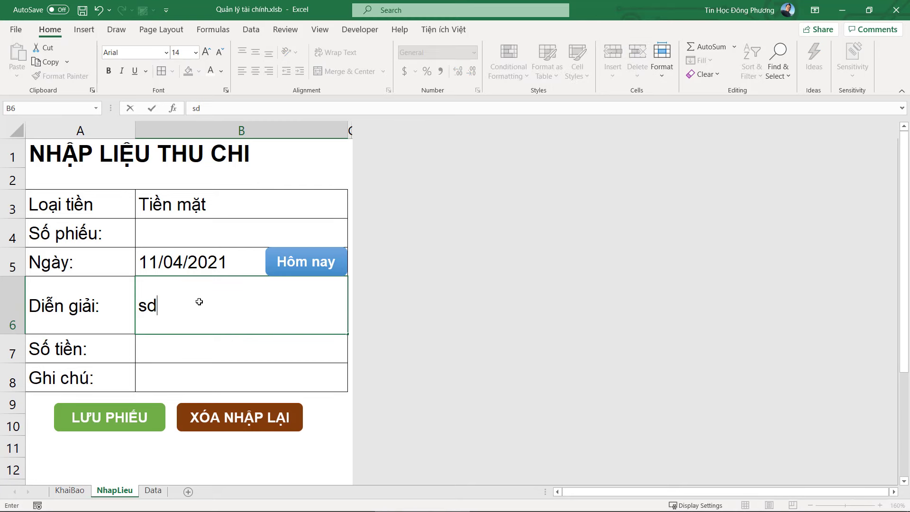
pyautogui.write('f sd sdf sdfsd fsd fsd fsdf sdfsdf')
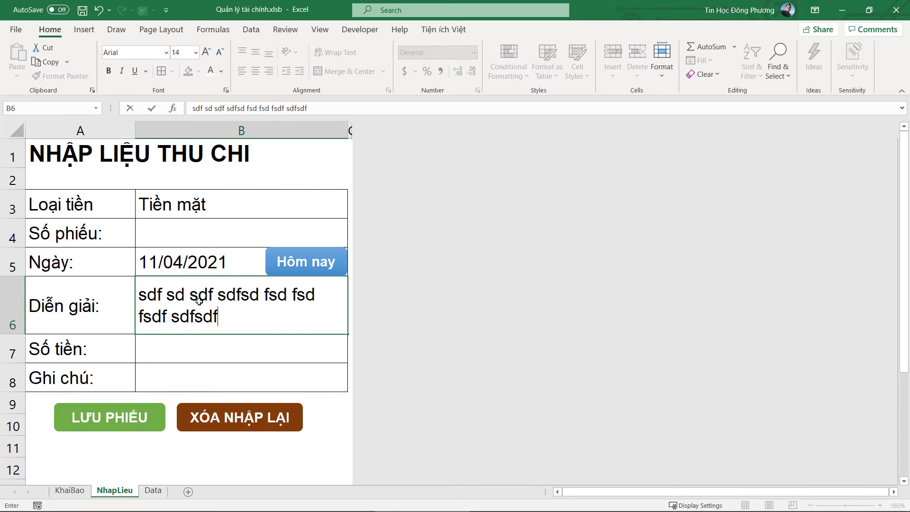
pyautogui.write('sdfsdf')
pyautogui.press('Return')
pyautogui.click(199, 301)
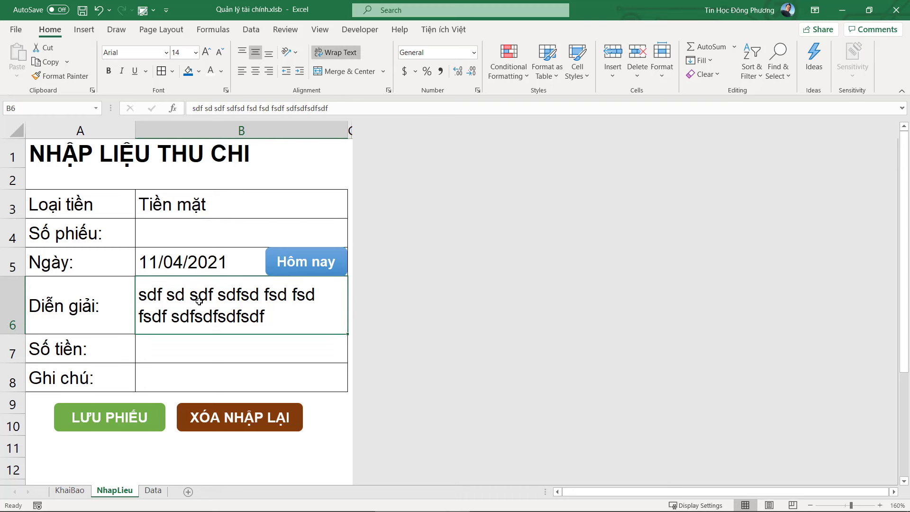
pyautogui.press('Delete')
pyautogui.click(198, 344)
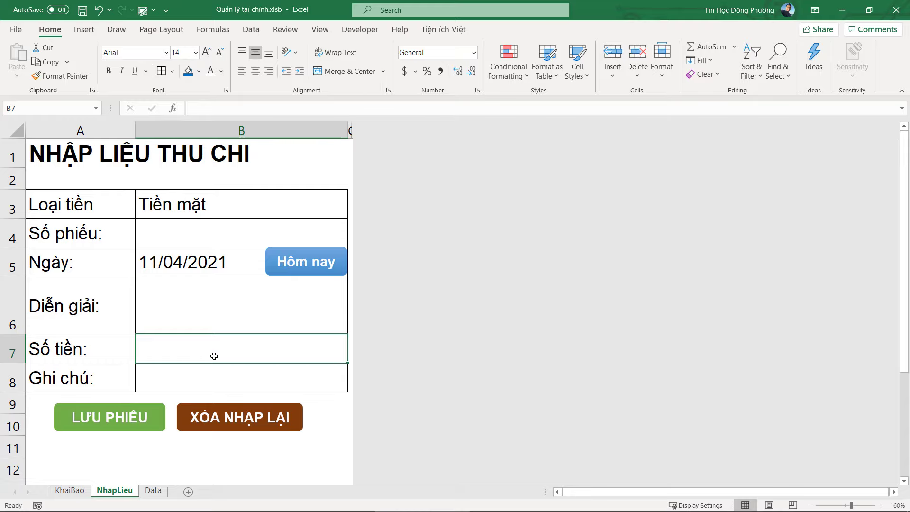
# Step: Format B7 as Number with 0 decimal places and a 1000 separator
pyautogui.rightClick(216, 343)
pyautogui.click(256, 337)
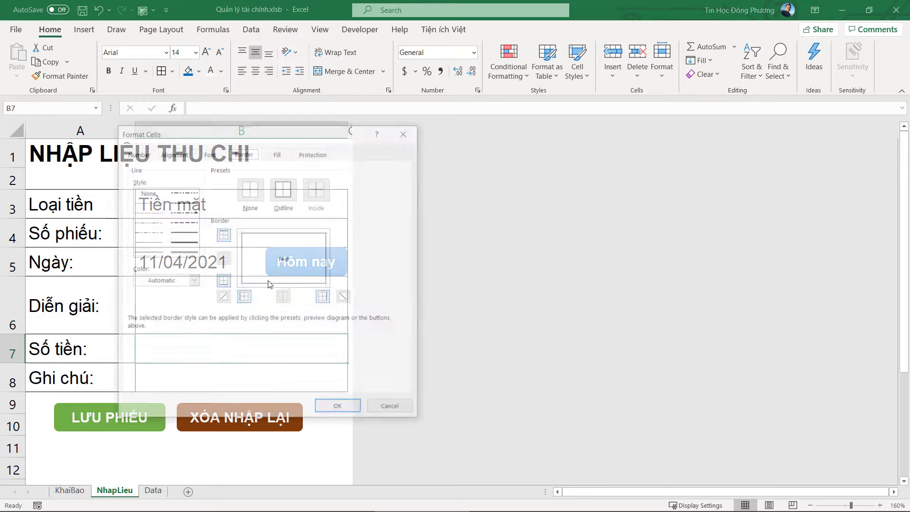
pyautogui.click(153, 145)
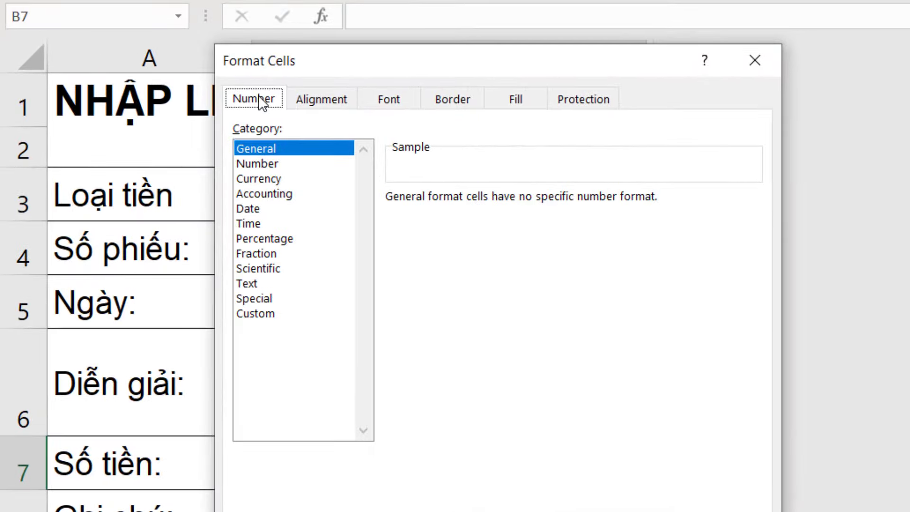
pyautogui.click(264, 163)
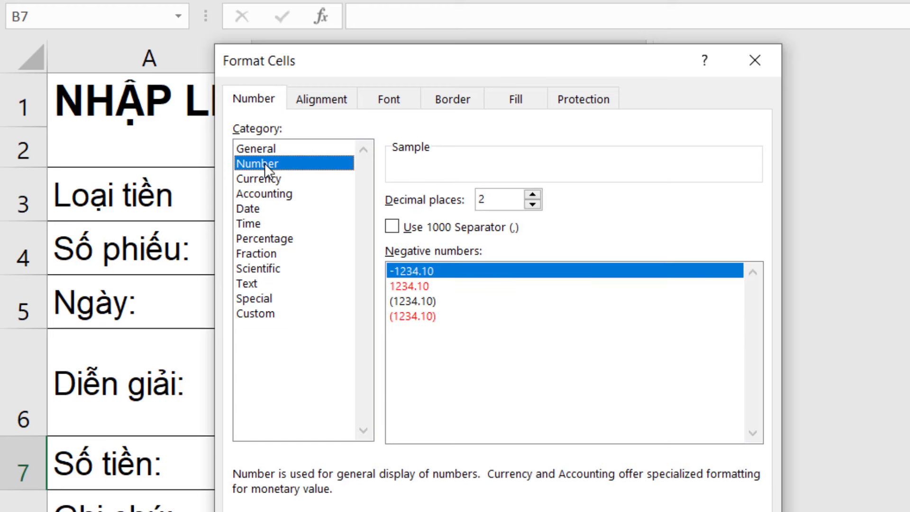
pyautogui.click(392, 227)
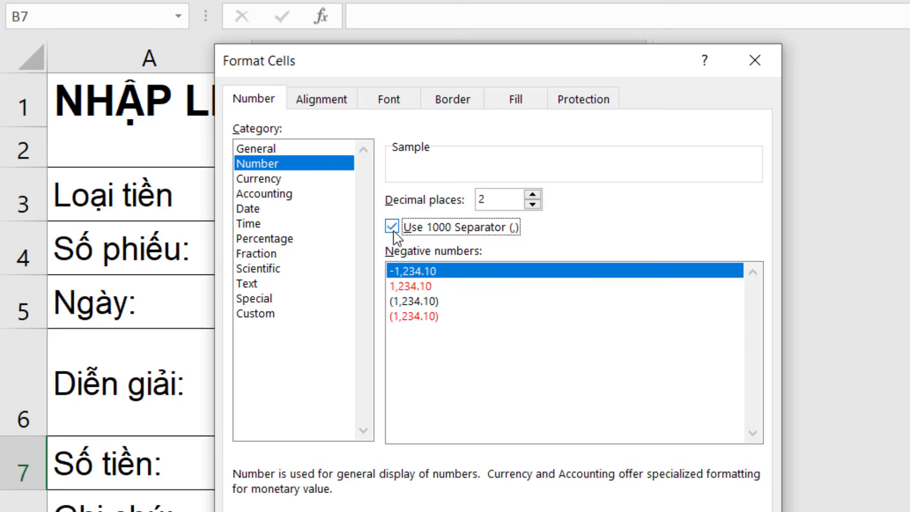
pyautogui.click(481, 199)
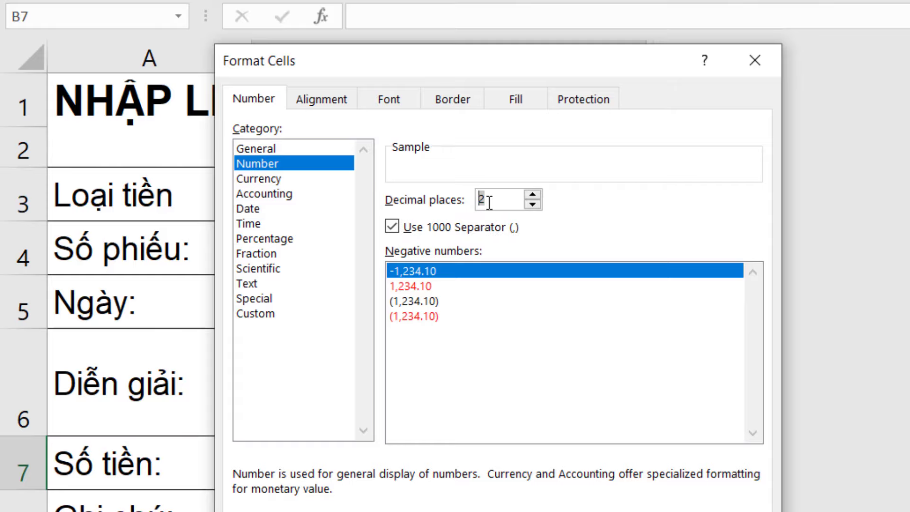
pyautogui.click(533, 204)
pyautogui.click(533, 205)
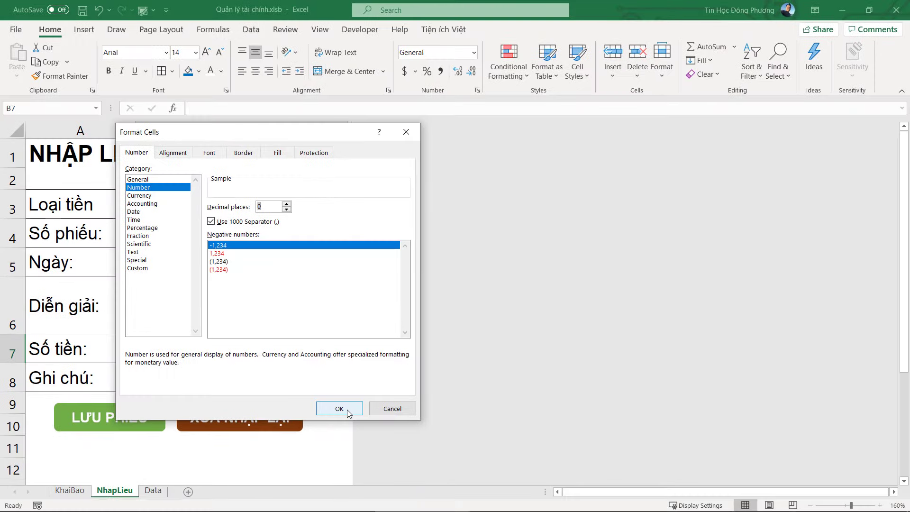
pyautogui.click(337, 405)
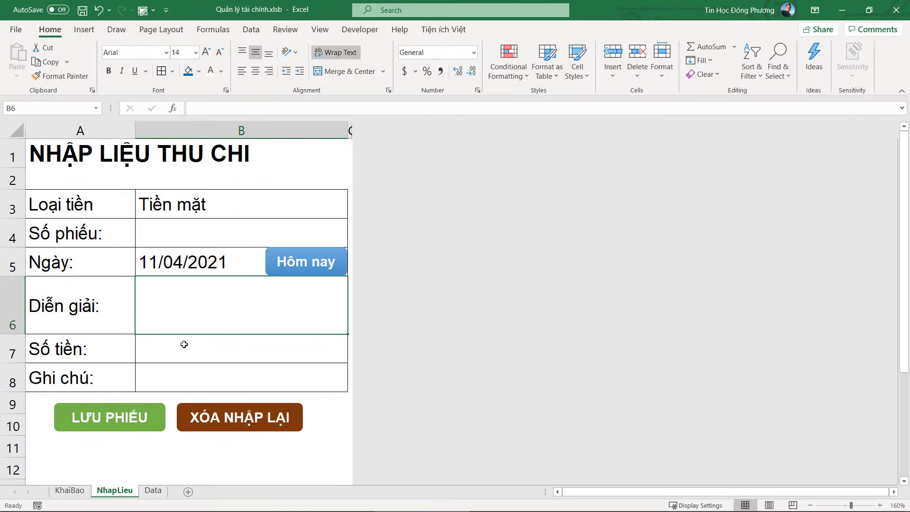
# Step: Enter 200,000 in the Số tiền cell B7 and left-align it
pyautogui.write('200,000')
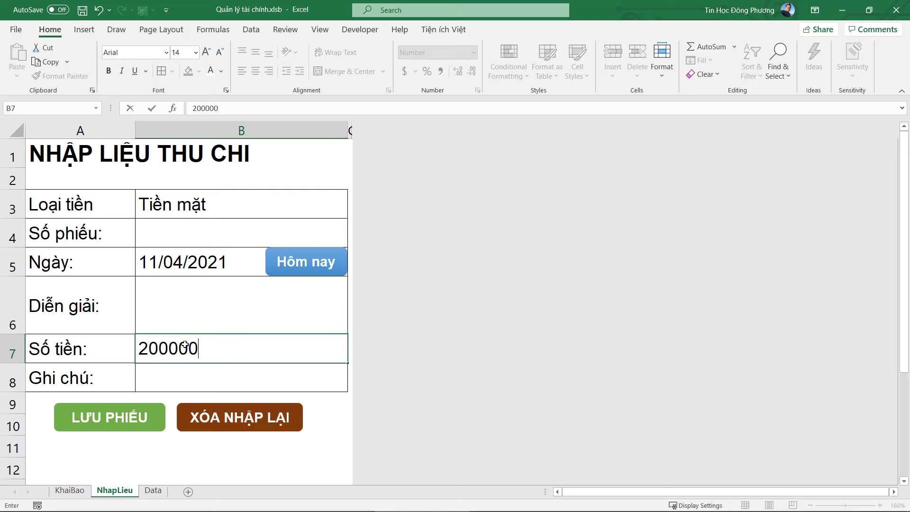
pyautogui.press('Return')
pyautogui.click(215, 345)
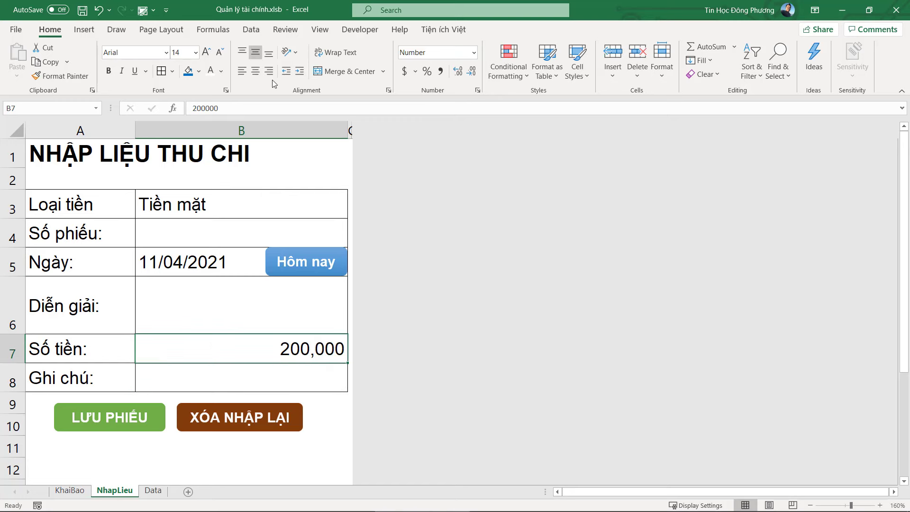
pyautogui.click(244, 73)
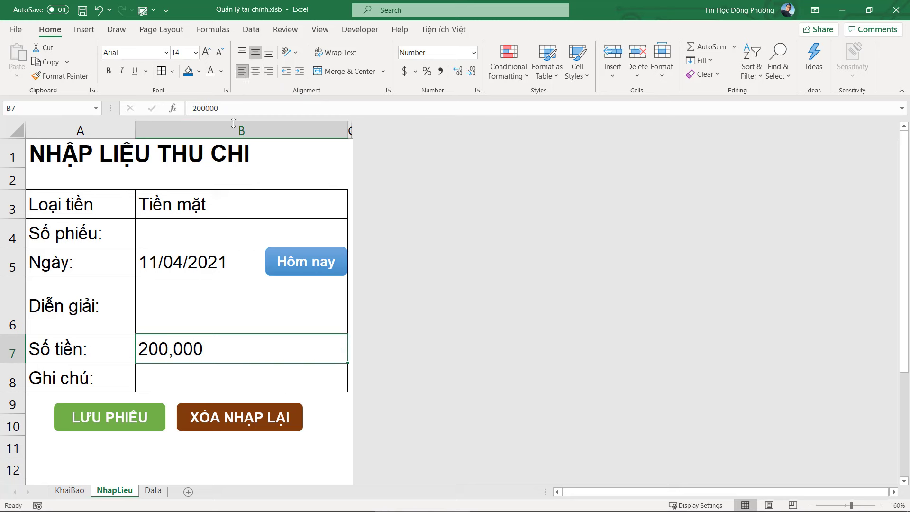
pyautogui.click(208, 372)
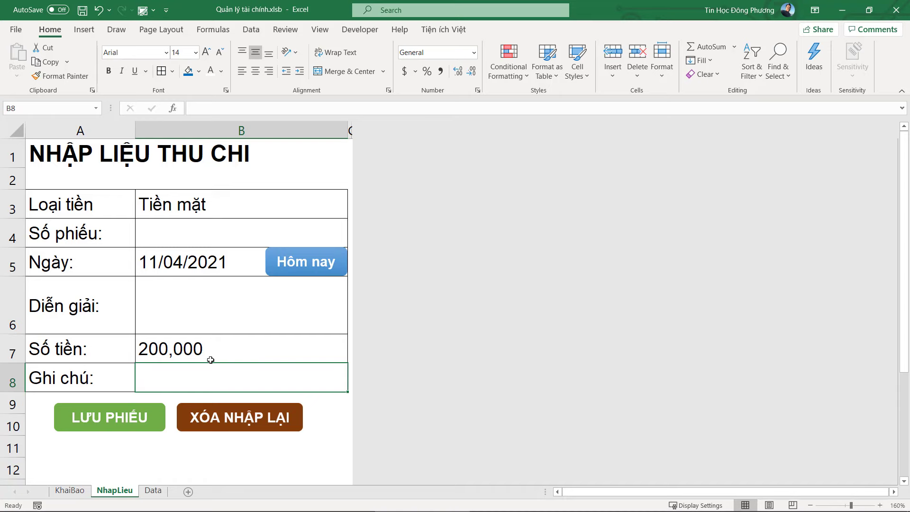
pyautogui.click(210, 360)
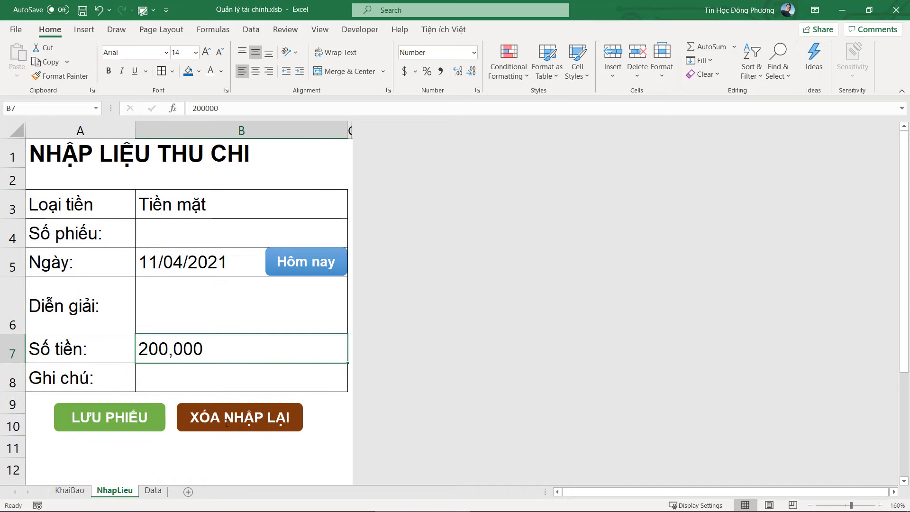
pyautogui.click(285, 323)
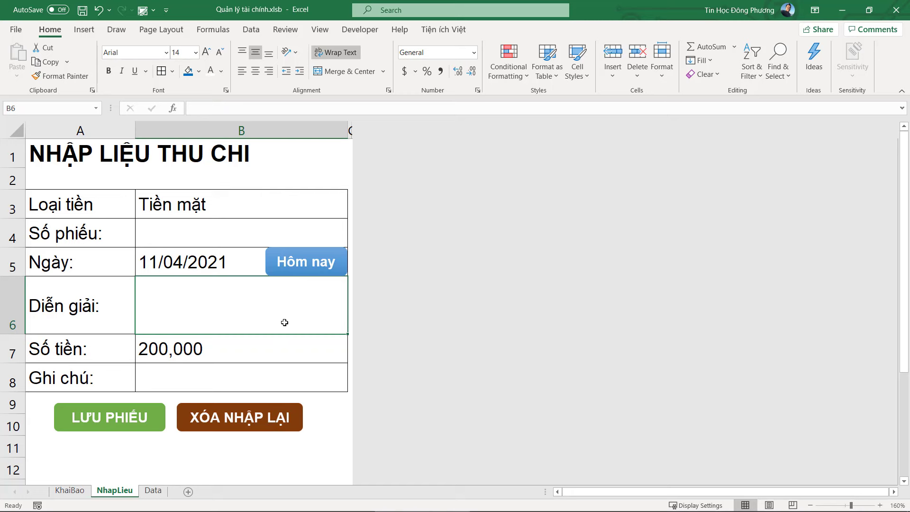
# Step: Center the title across A1:B1 and shrink row 2 into a thin spacer
pyautogui.moveTo(80, 153); pyautogui.dragTo(143, 154)
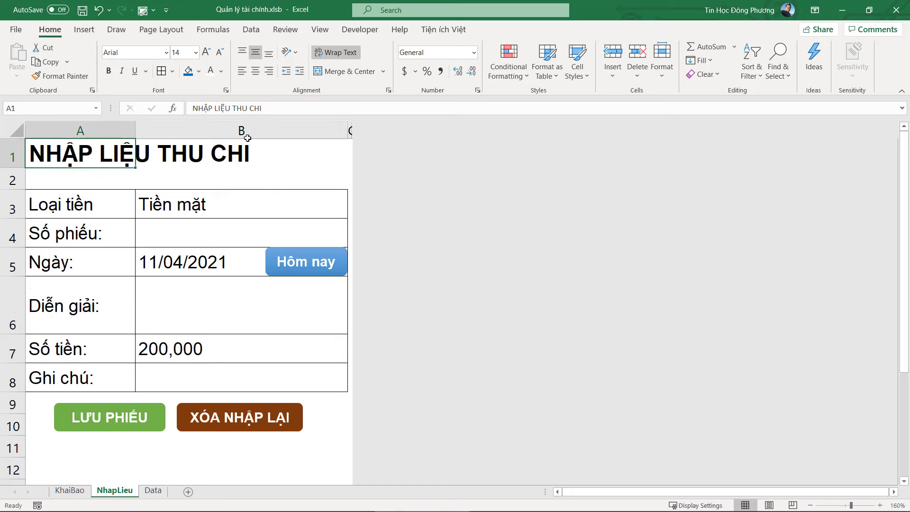
pyautogui.rightClick(100, 154)
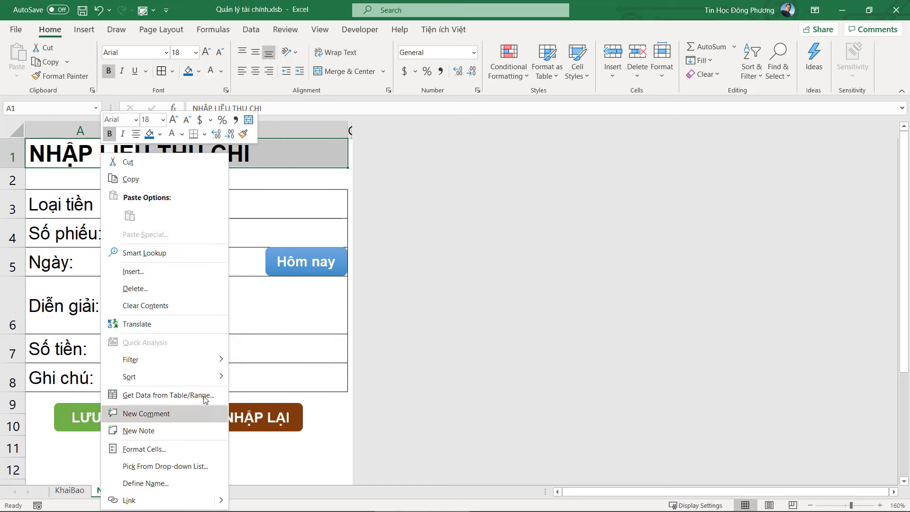
pyautogui.click(143, 450)
pyautogui.click(73, 240)
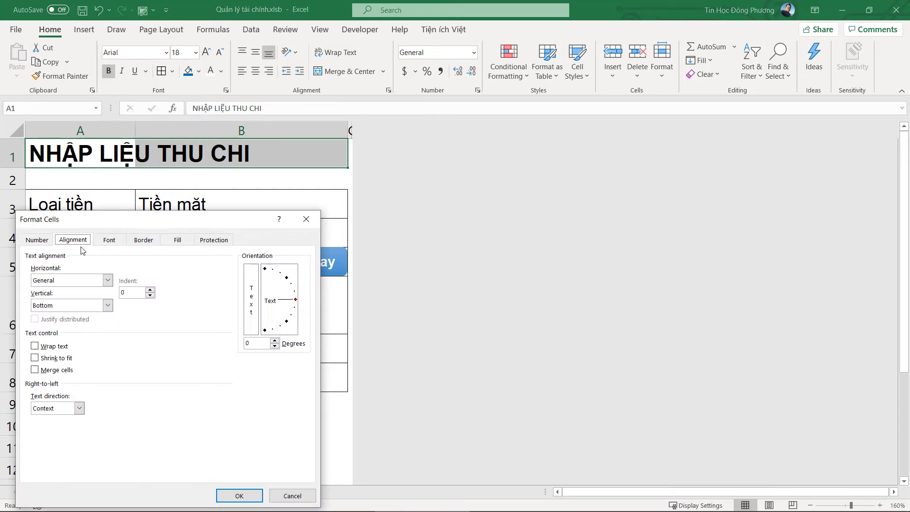
pyautogui.click(108, 280)
pyautogui.click(66, 339)
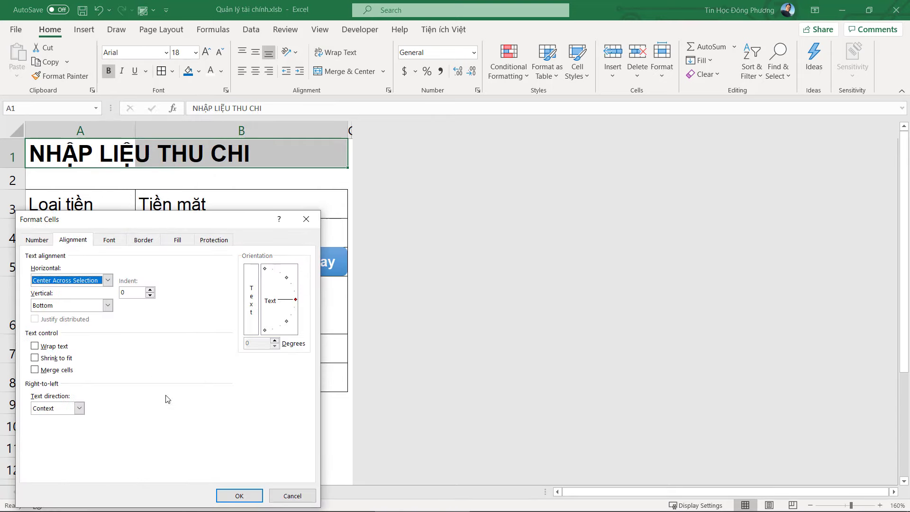
pyautogui.click(239, 495)
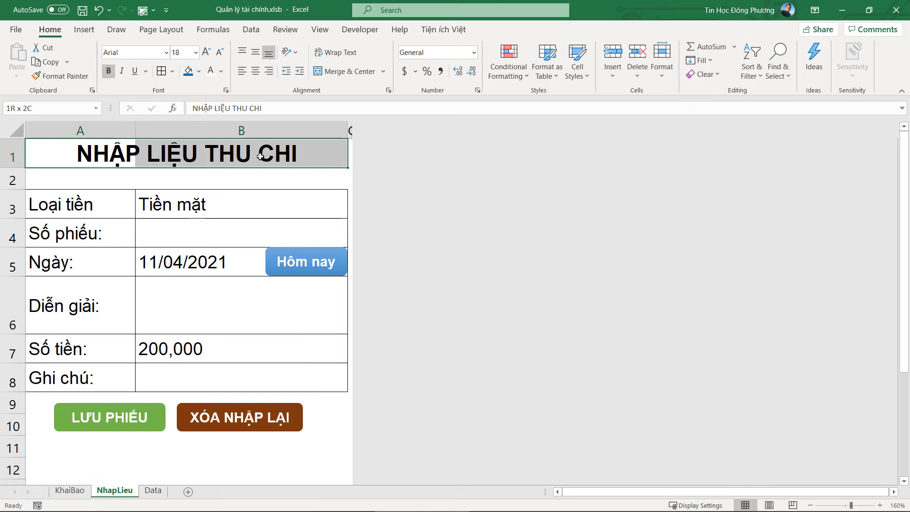
pyautogui.click(265, 175)
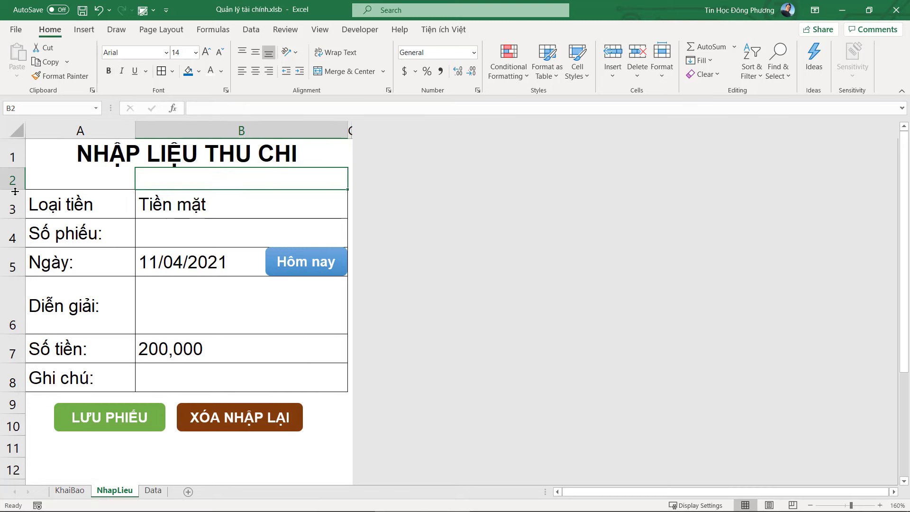
pyautogui.moveTo(14, 189); pyautogui.dragTo(16, 175)
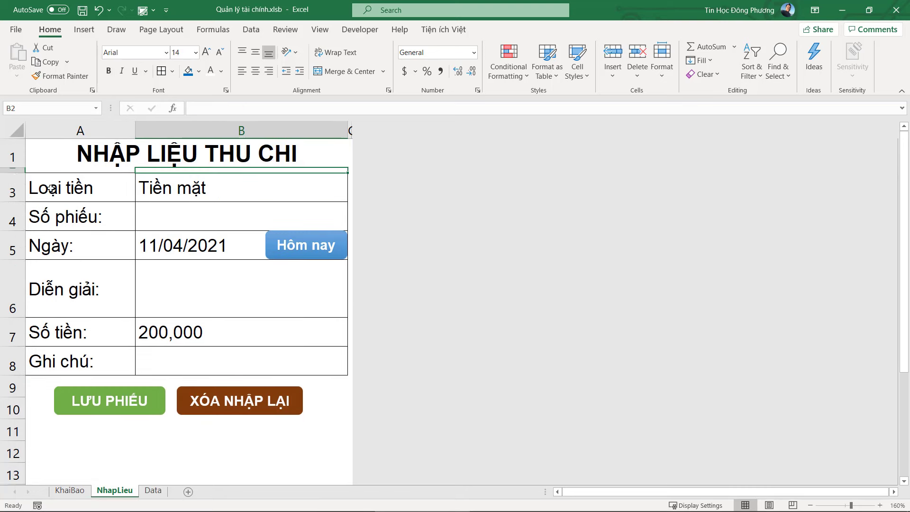
# Step: Give the title band a green fill with white text and save the workbook
pyautogui.moveTo(34, 144); pyautogui.dragTo(322, 147)
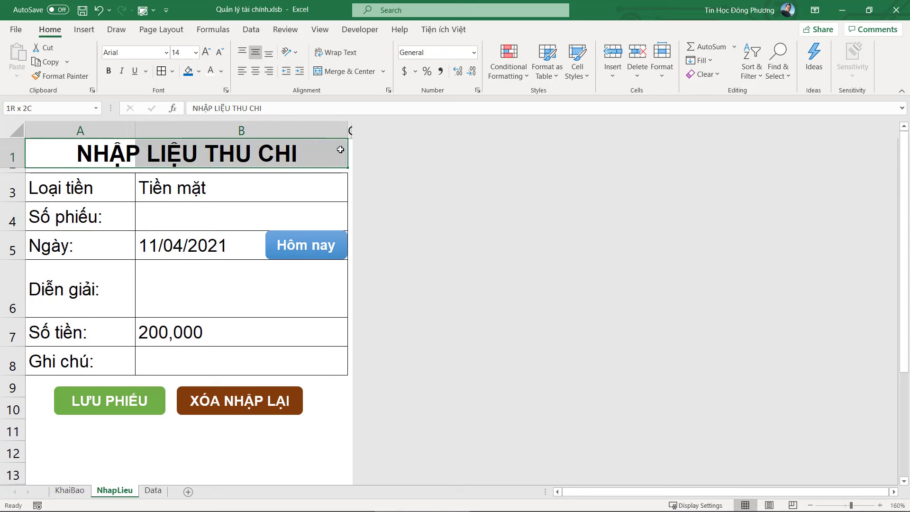
pyautogui.click(198, 71)
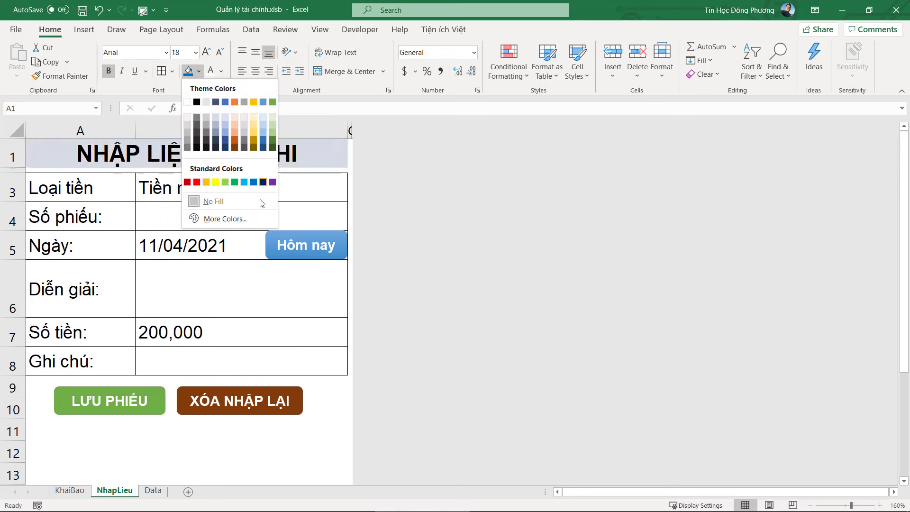
pyautogui.click(234, 182)
pyautogui.click(221, 72)
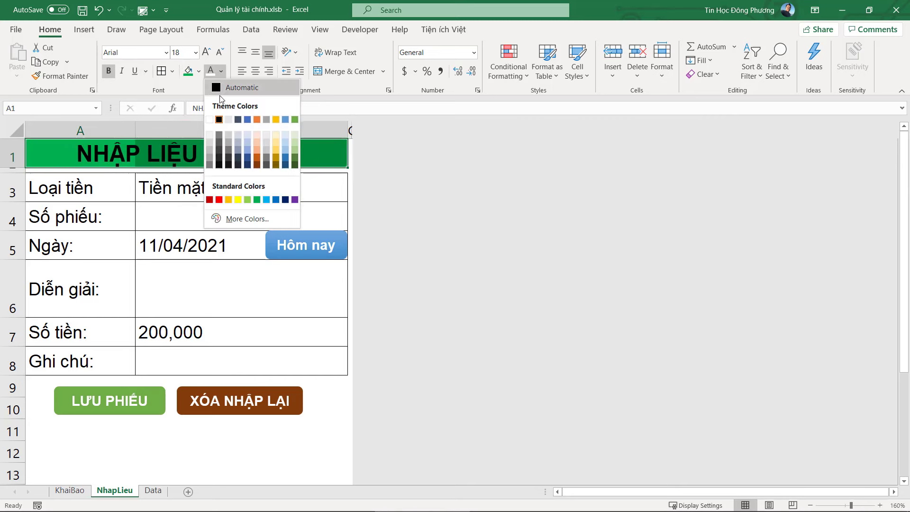
pyautogui.click(213, 119)
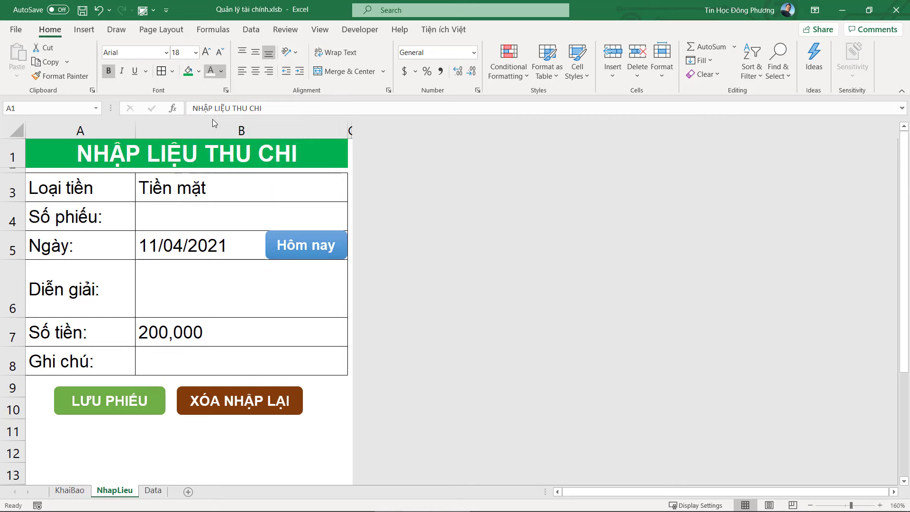
pyautogui.click(226, 221)
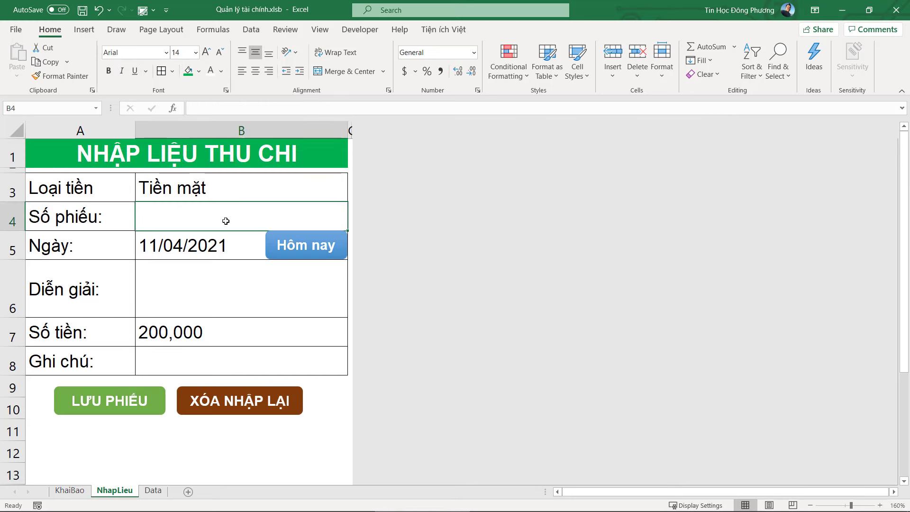
pyautogui.click(83, 11)
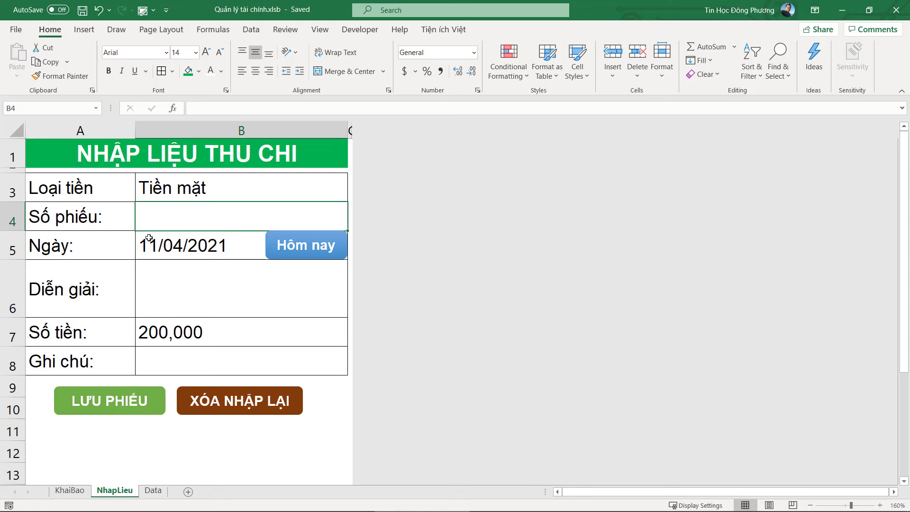
# Step: Insert a new row 3 above Loại tiền, sized to match the other form rows
pyautogui.click(57, 218)
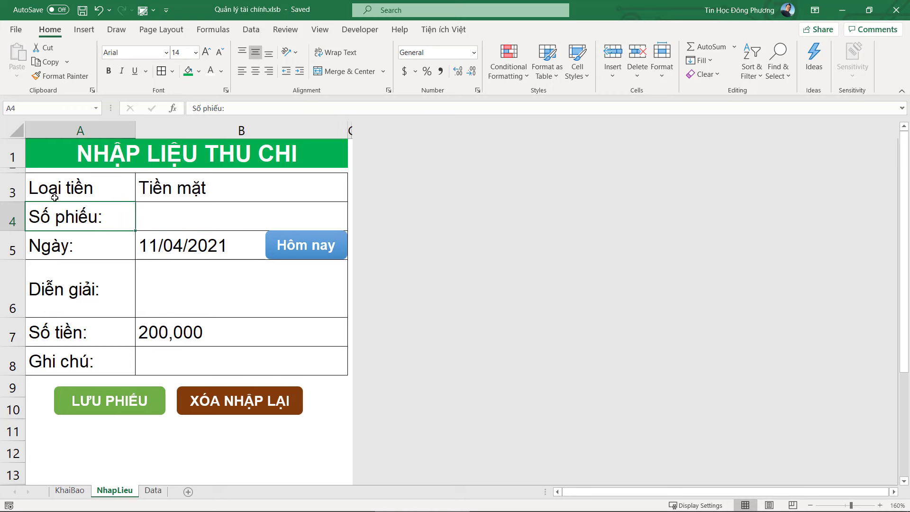
pyautogui.click(49, 188)
pyautogui.click(198, 147)
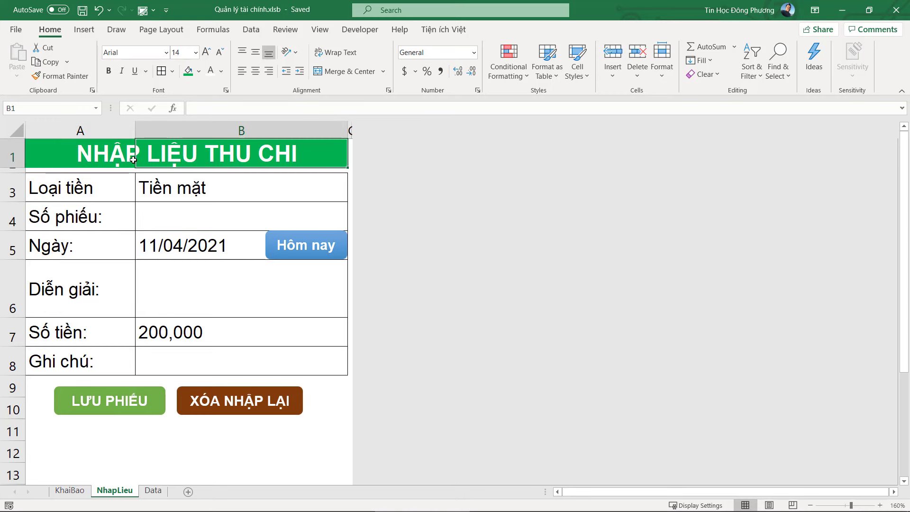
pyautogui.click(98, 159)
pyautogui.click(264, 154)
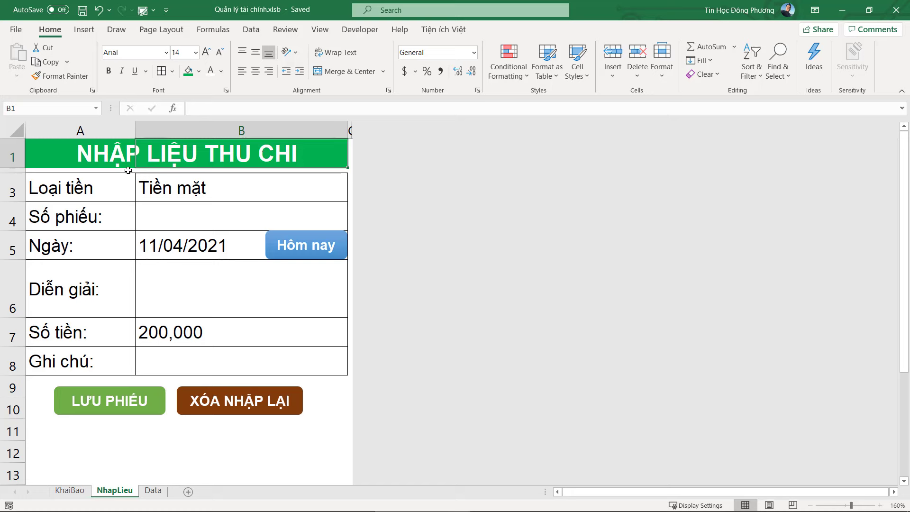
pyautogui.rightClick(13, 187)
pyautogui.click(64, 287)
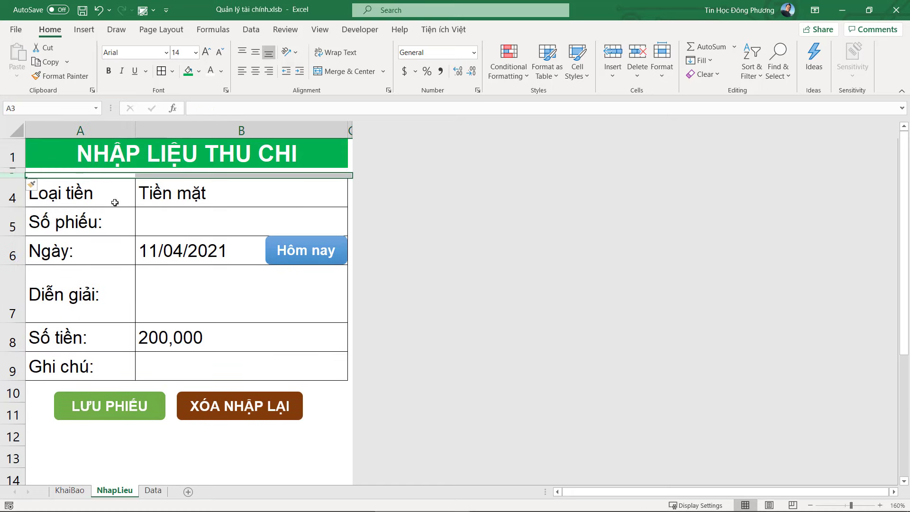
pyautogui.click(41, 187)
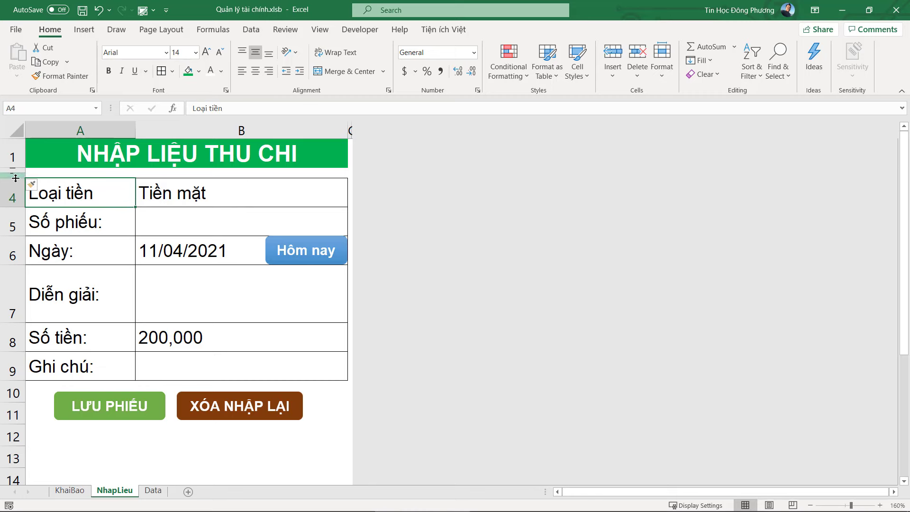
pyautogui.moveTo(14, 178); pyautogui.dragTo(14, 199)
# Step: Label A3 'Loại phiếu:' and change the A4 label to 'Loại tiền:'
pyautogui.click(58, 186)
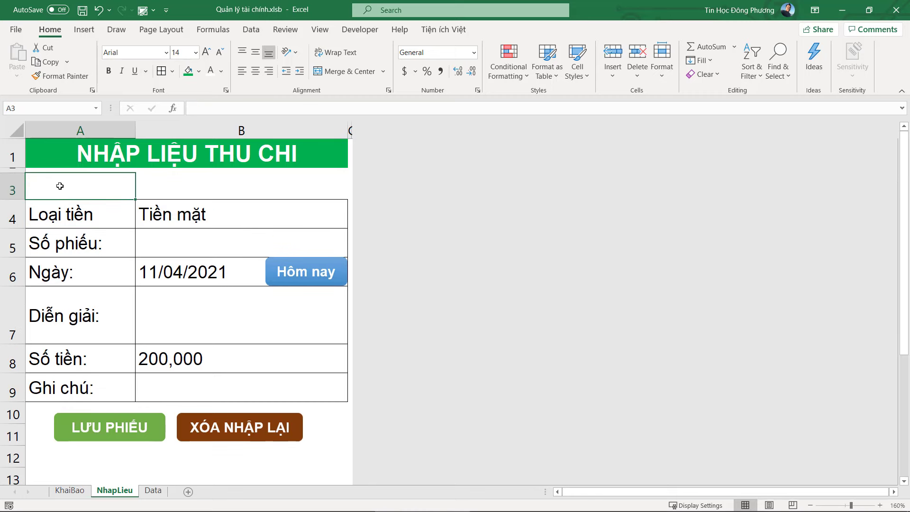
pyautogui.write('LOAI')
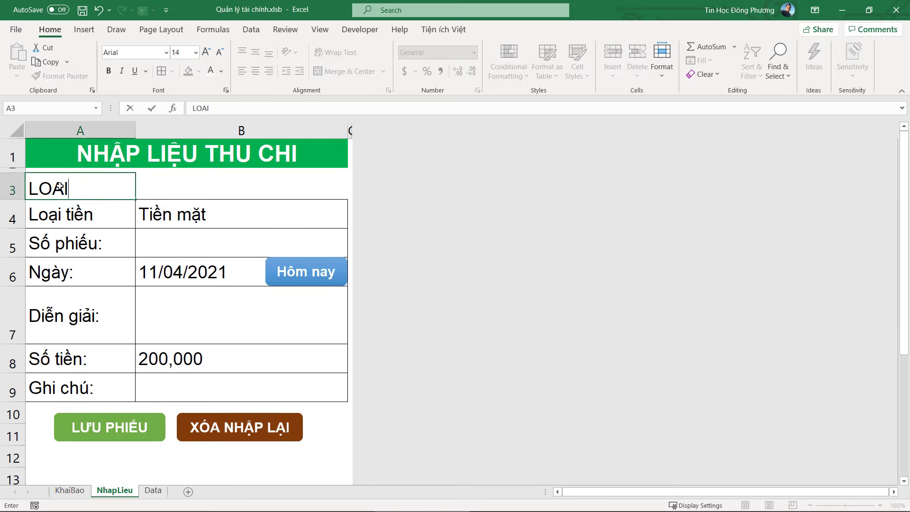
pyautogui.press('BackSpace')
pyautogui.press('BackSpace')
pyautogui.press('BackSpace')
pyautogui.write('oại p')
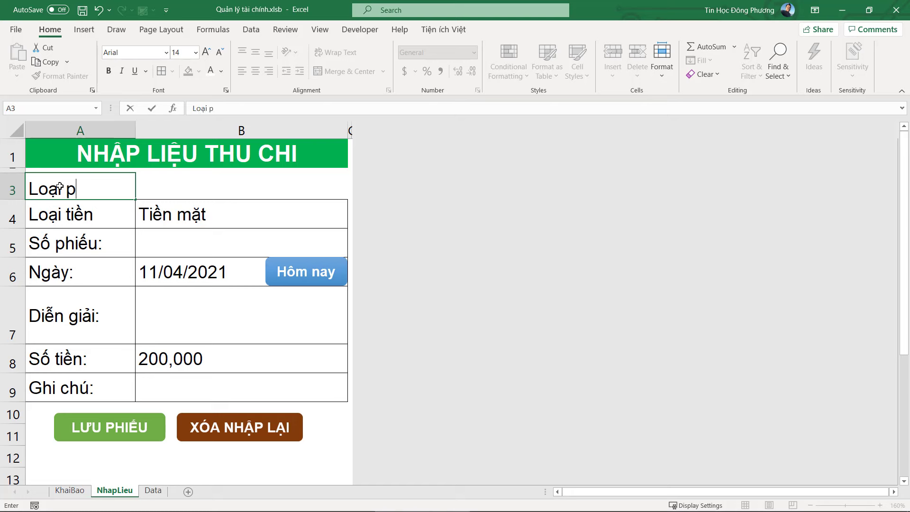
pyautogui.write('hiếu:')
pyautogui.doubleClick(109, 213)
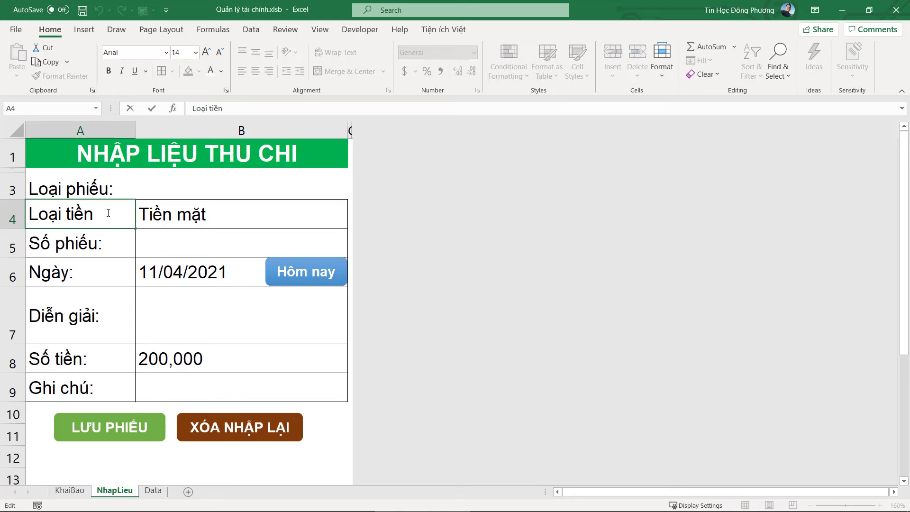
pyautogui.write(':')
pyautogui.press('Tab')
# Step: Copy the Số phiếu row's borders onto the Loại phiếu row with Format Painter
pyautogui.moveTo(108, 213); pyautogui.dragTo(146, 217)
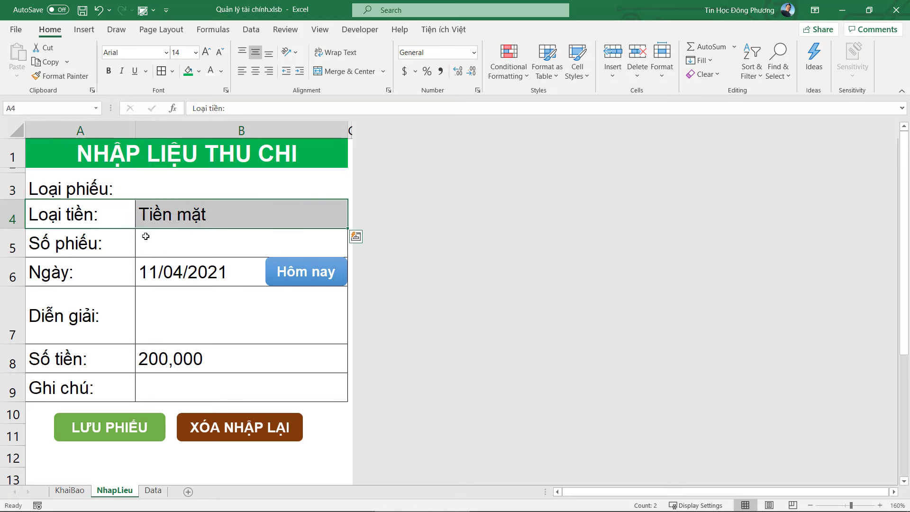
pyautogui.moveTo(76, 248); pyautogui.dragTo(299, 246)
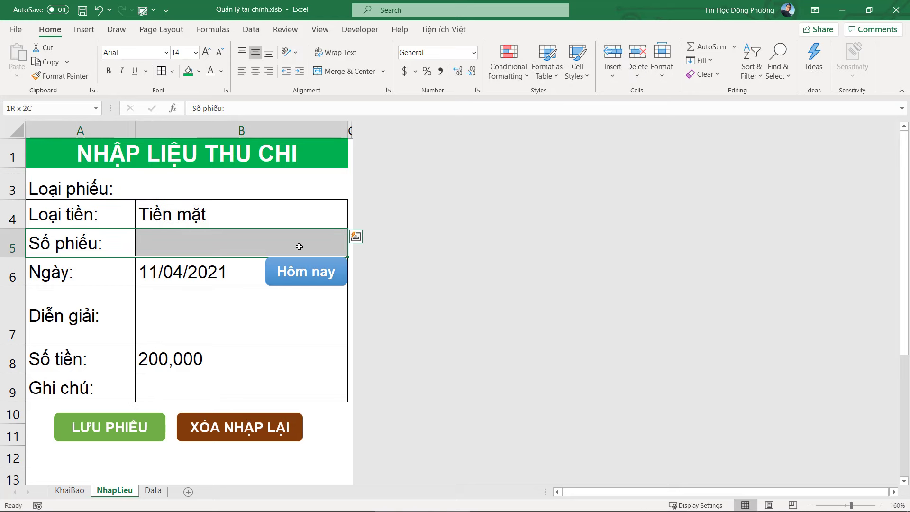
pyautogui.click(62, 76)
pyautogui.moveTo(76, 187); pyautogui.dragTo(270, 189)
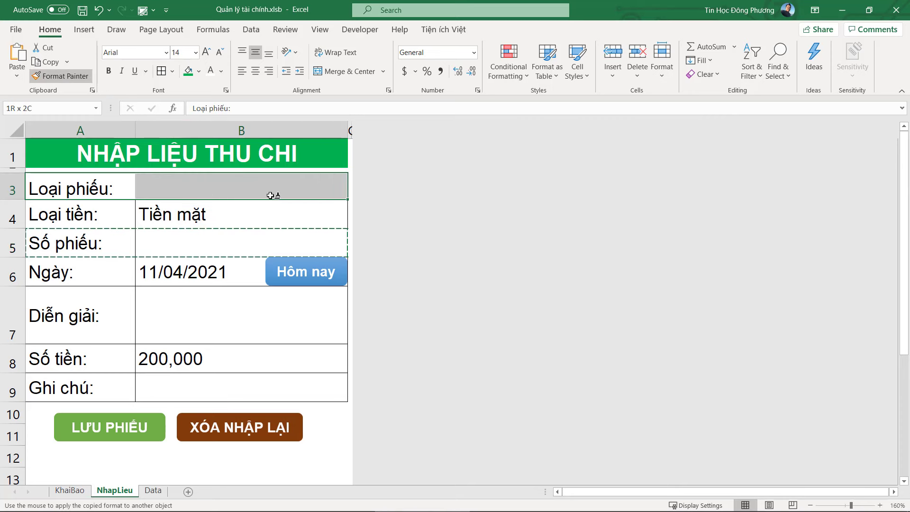
pyautogui.click(251, 234)
pyautogui.click(193, 216)
pyautogui.click(248, 187)
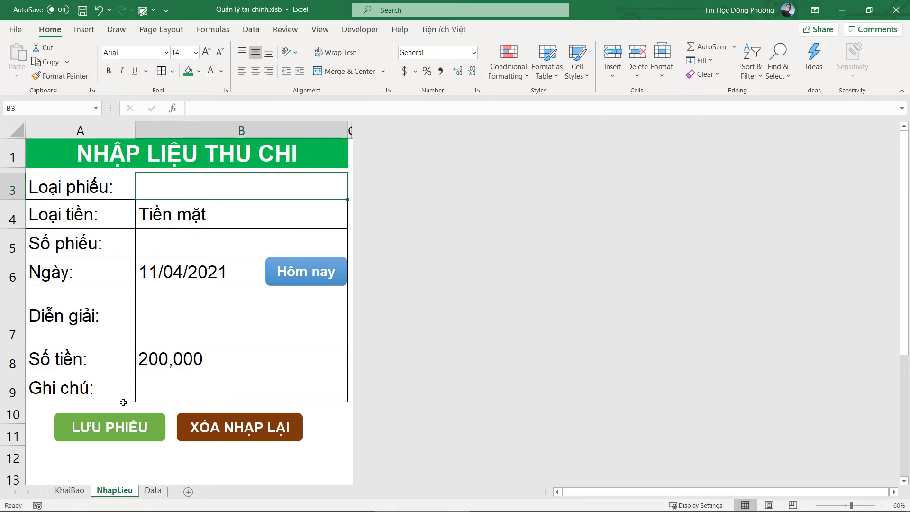
# Step: On KhaiBao, enter Loại phiếu in B1 with Thu and Chi below, then return to NhapLieu
pyautogui.click(70, 491)
pyautogui.click(180, 171)
pyautogui.click(190, 147)
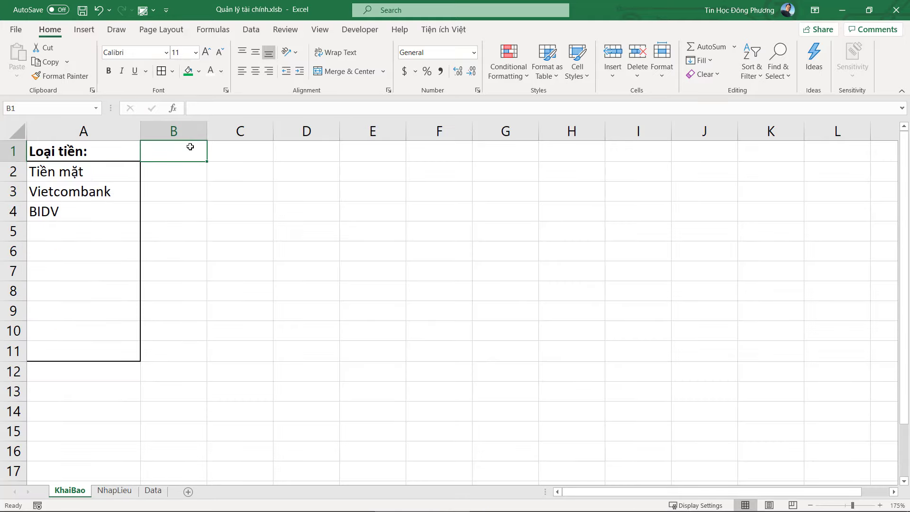
pyautogui.write('Loại p')
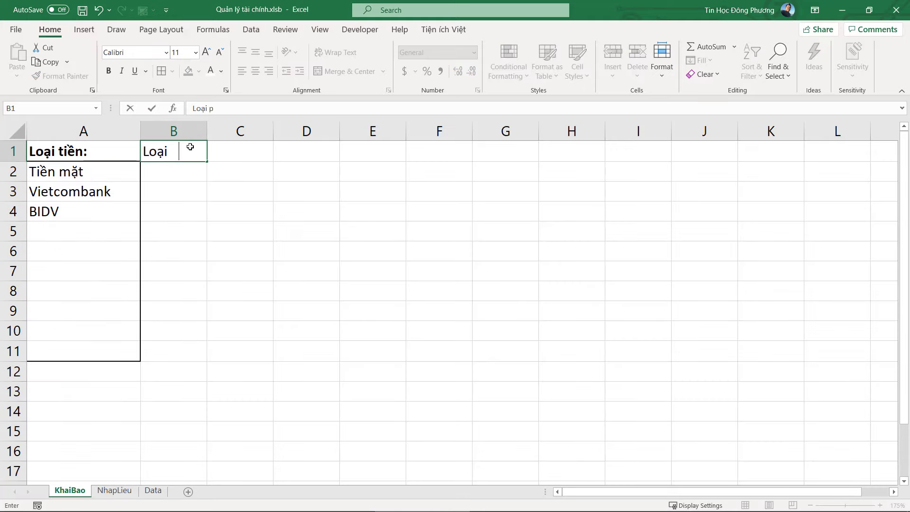
pyautogui.write('hiếu')
pyautogui.press('Return')
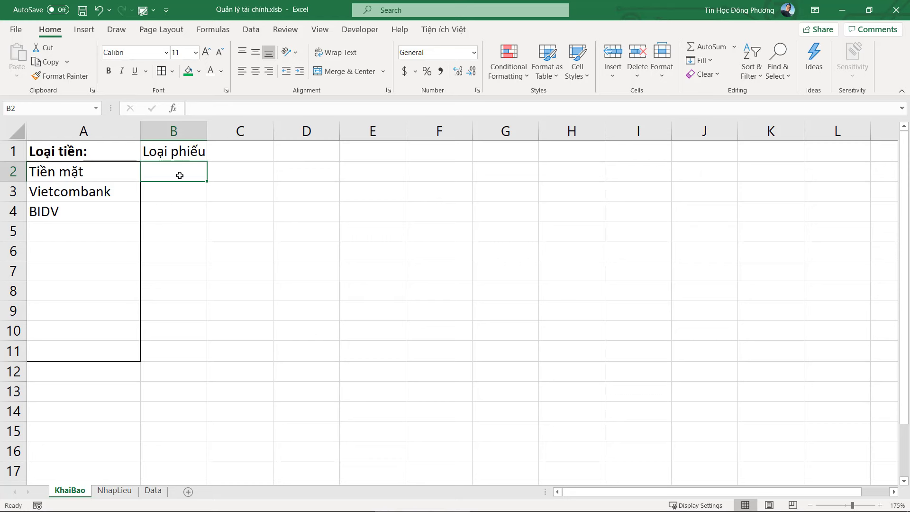
pyautogui.write('Thu')
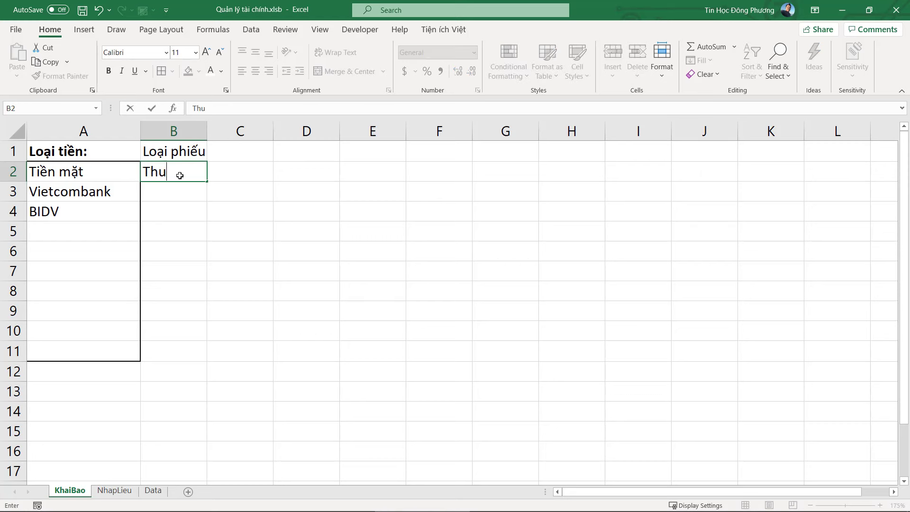
pyautogui.press('Return')
pyautogui.write('Chi')
pyautogui.press('Return')
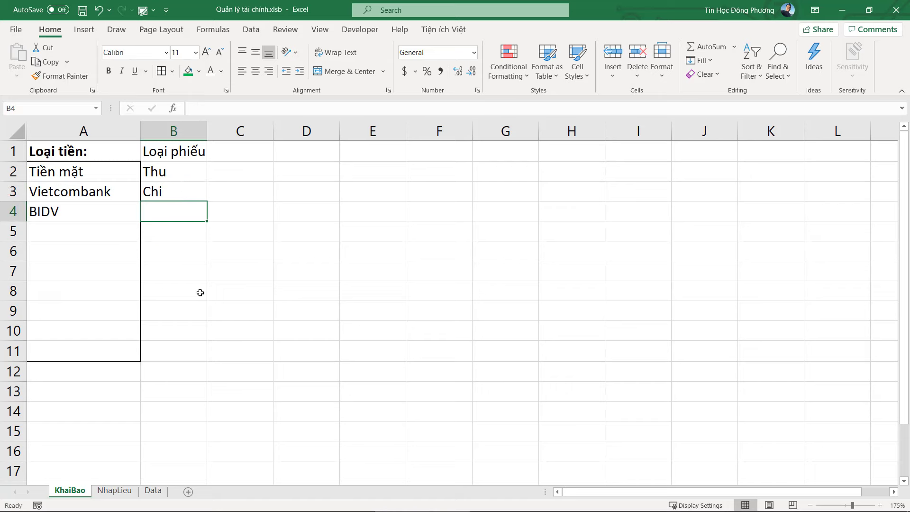
pyautogui.click(114, 490)
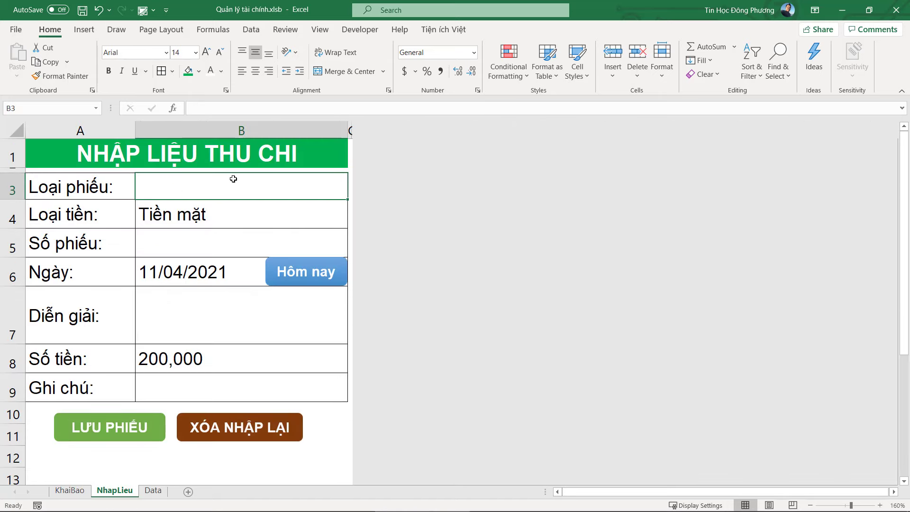
# Step: Give B3 a List validation sourced from =KhaiBao!$B$2:$B$3
pyautogui.click(251, 29)
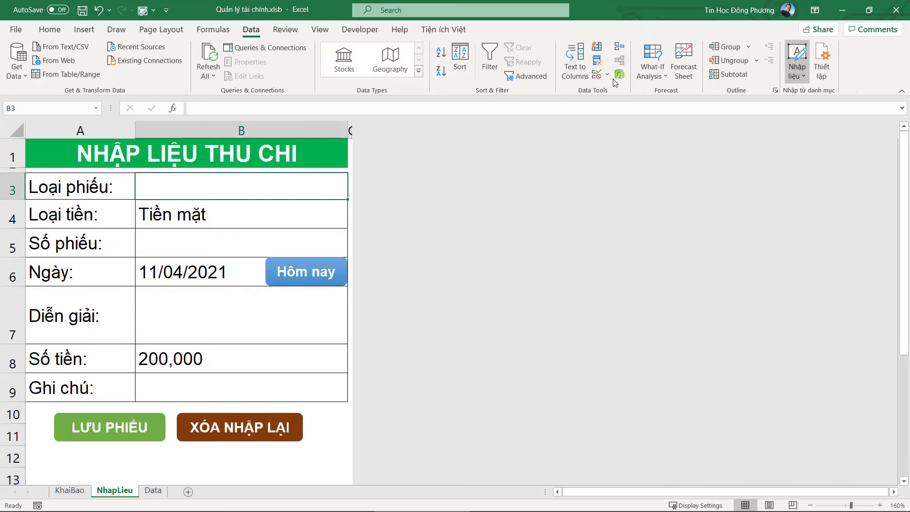
pyautogui.click(596, 75)
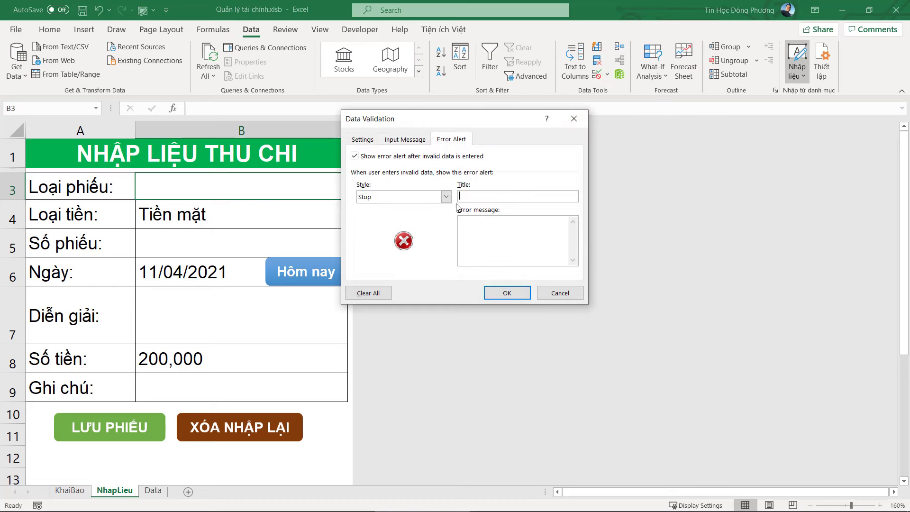
pyautogui.click(361, 142)
pyautogui.click(437, 180)
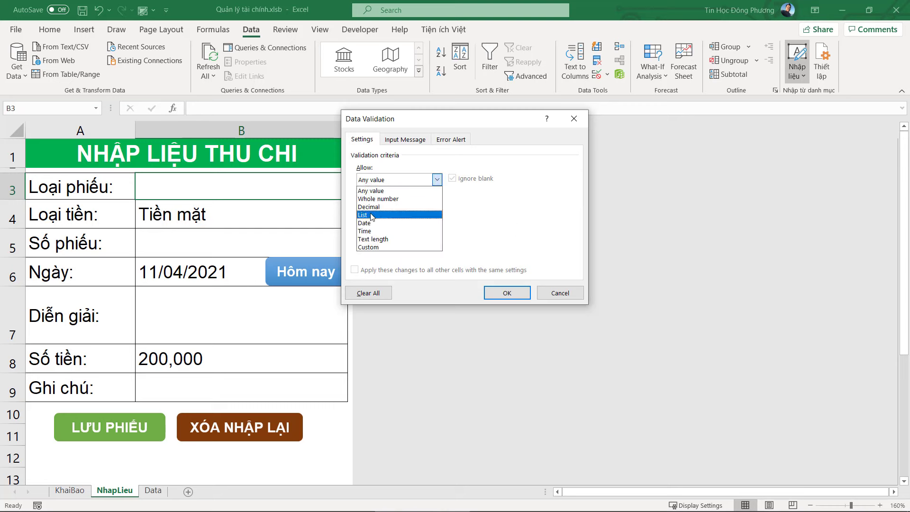
pyautogui.click(379, 212)
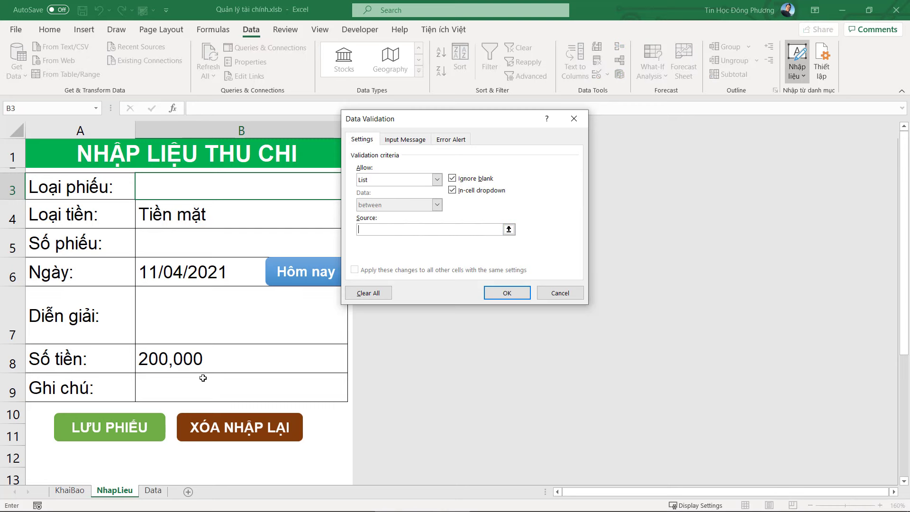
pyautogui.click(69, 490)
pyautogui.moveTo(173, 166); pyautogui.dragTo(175, 199)
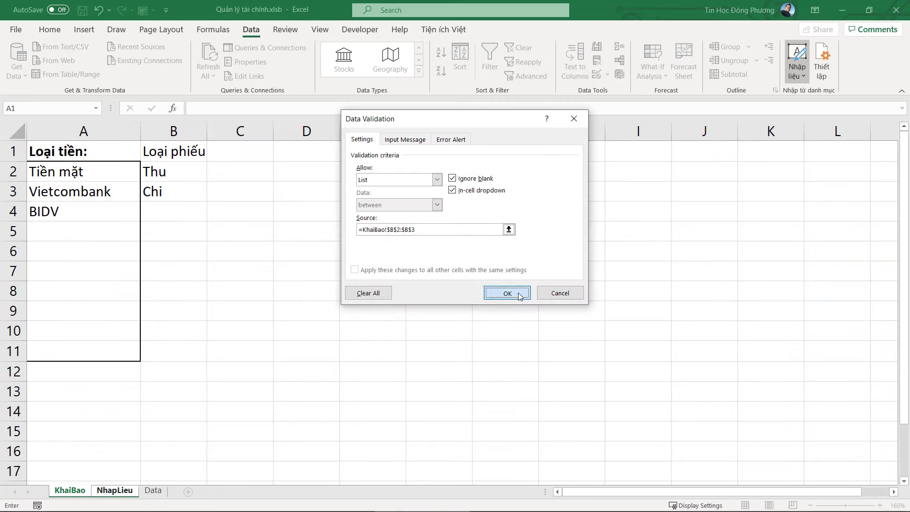
pyautogui.click(506, 292)
# Step: Try both dropdown choices, leaving Loại phiếu set to Chi, and open the Data sheet
pyautogui.click(348, 194)
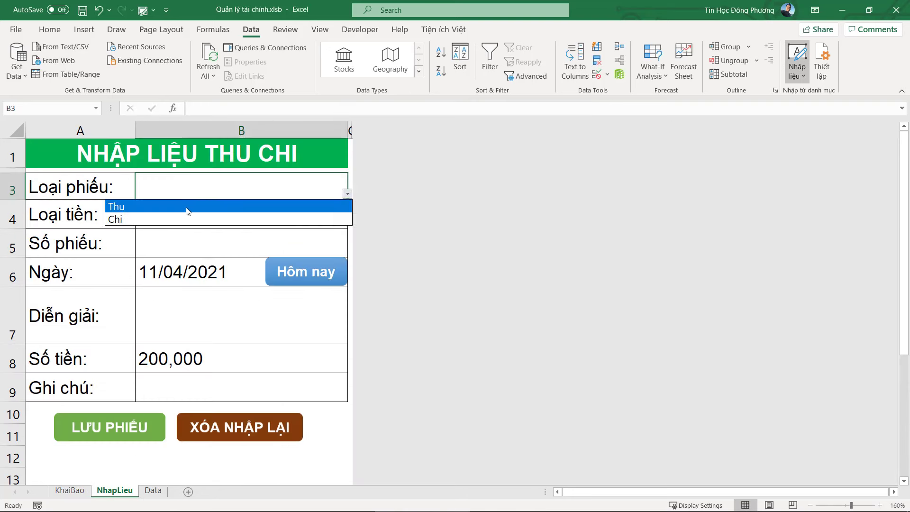
pyautogui.click(189, 207)
pyautogui.click(348, 194)
pyautogui.click(220, 216)
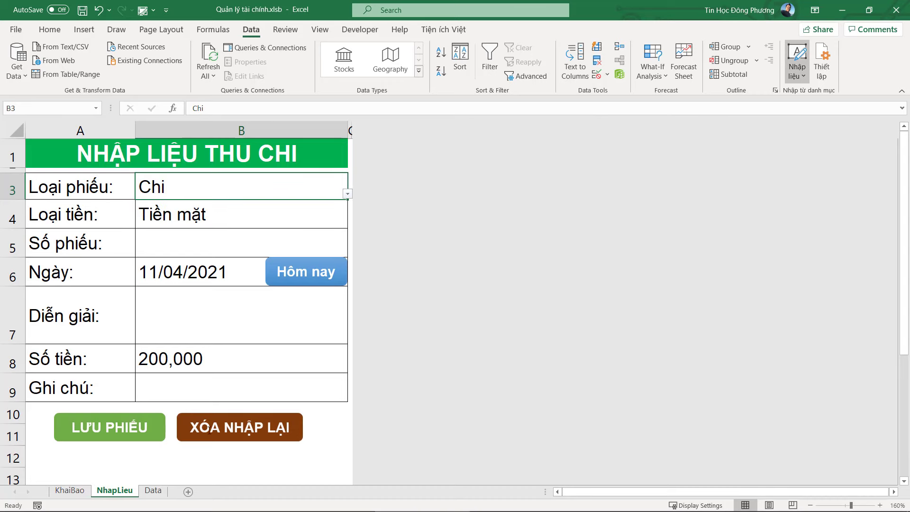
pyautogui.click(153, 491)
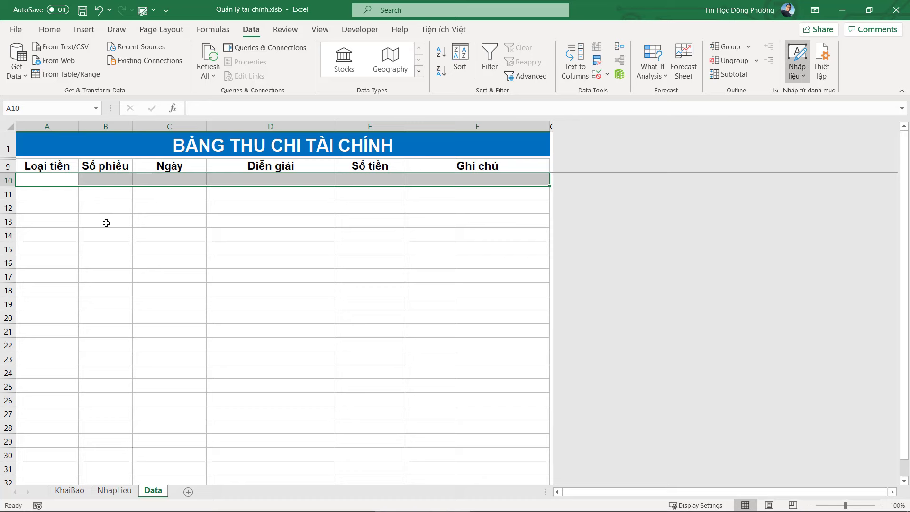
# Step: Unhide column A, enter the heading 'Loại phiếu' in A9, and widen the column to fit
pyautogui.rightClick(42, 119)
pyautogui.click(83, 228)
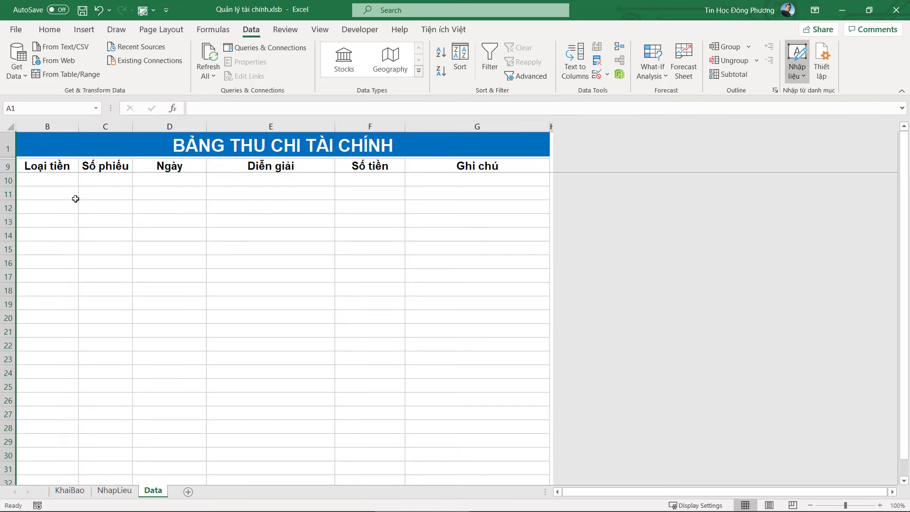
pyautogui.click(48, 126)
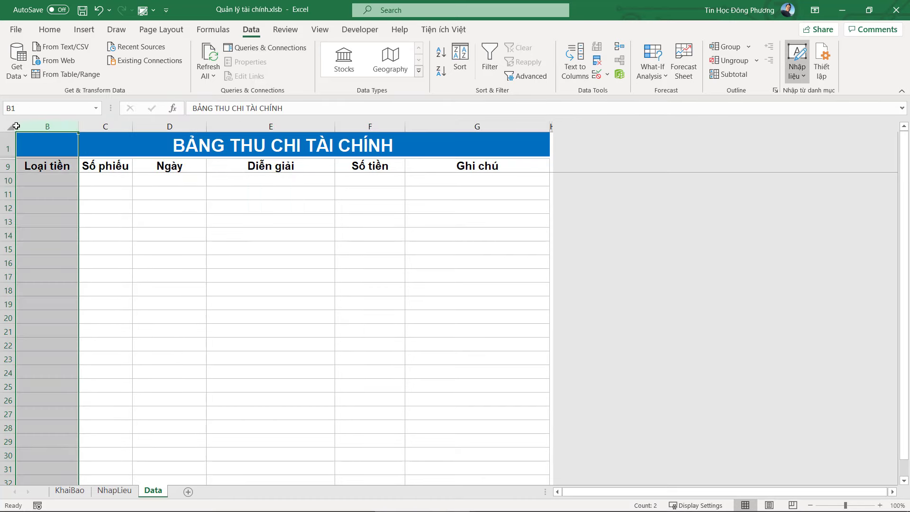
pyautogui.moveTo(17, 126); pyautogui.dragTo(61, 127)
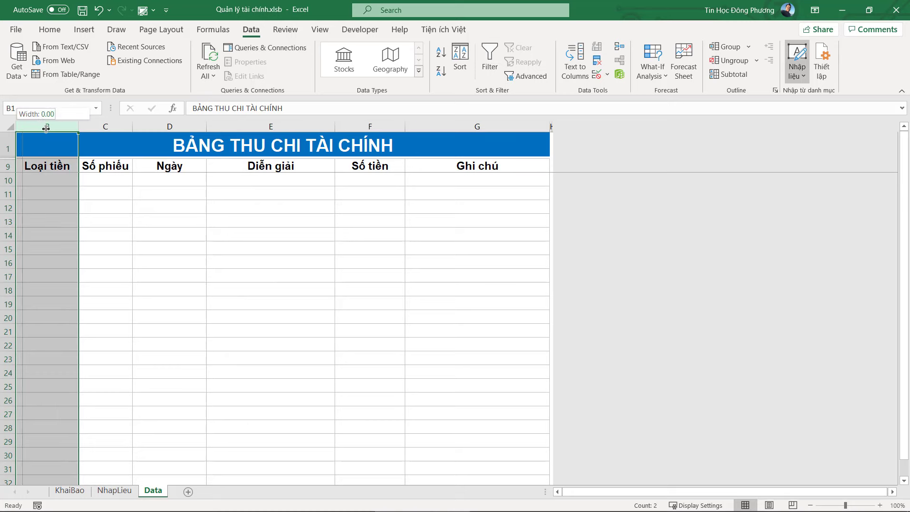
pyautogui.click(86, 190)
pyautogui.click(72, 154)
pyautogui.click(46, 166)
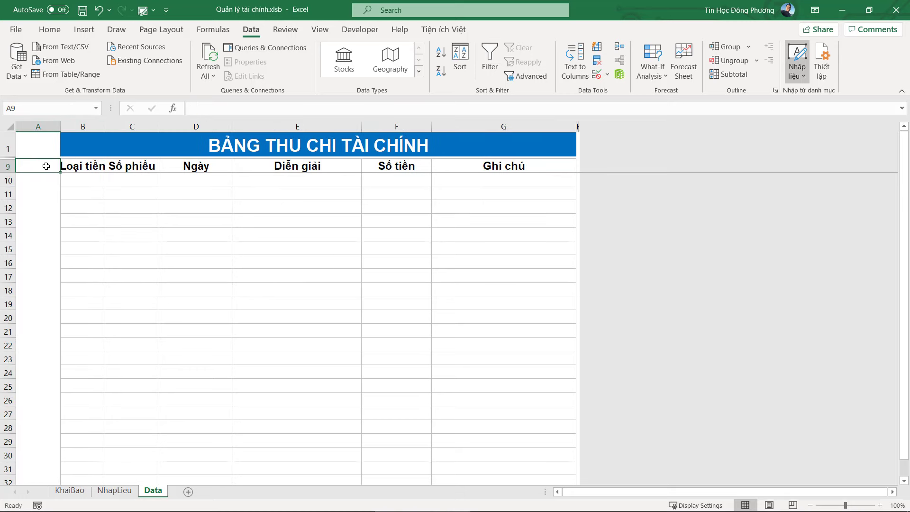
pyautogui.write('Loại pp')
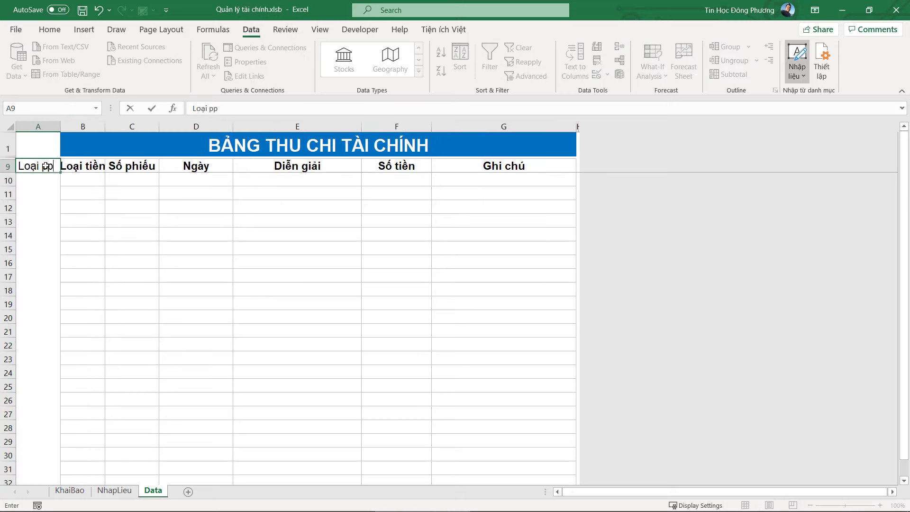
pyautogui.write('hiếu')
pyautogui.press('Return')
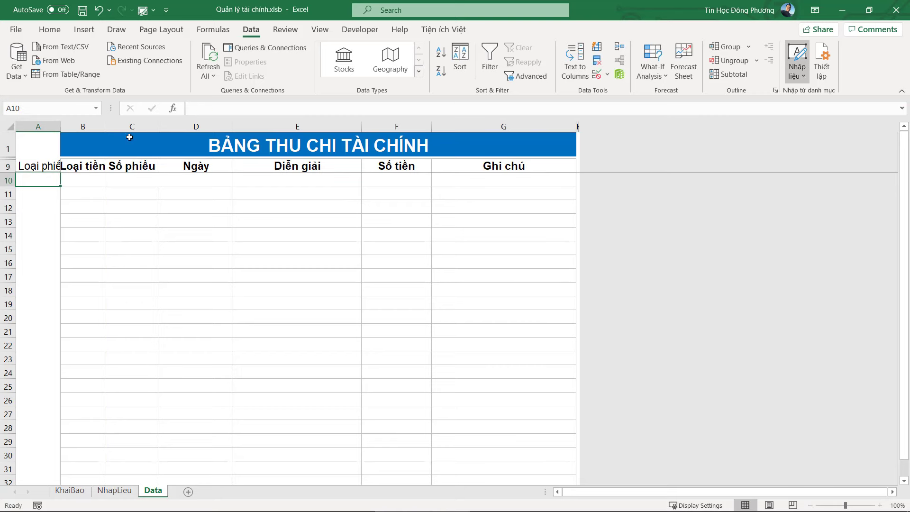
pyautogui.moveTo(60, 131); pyautogui.dragTo(73, 132)
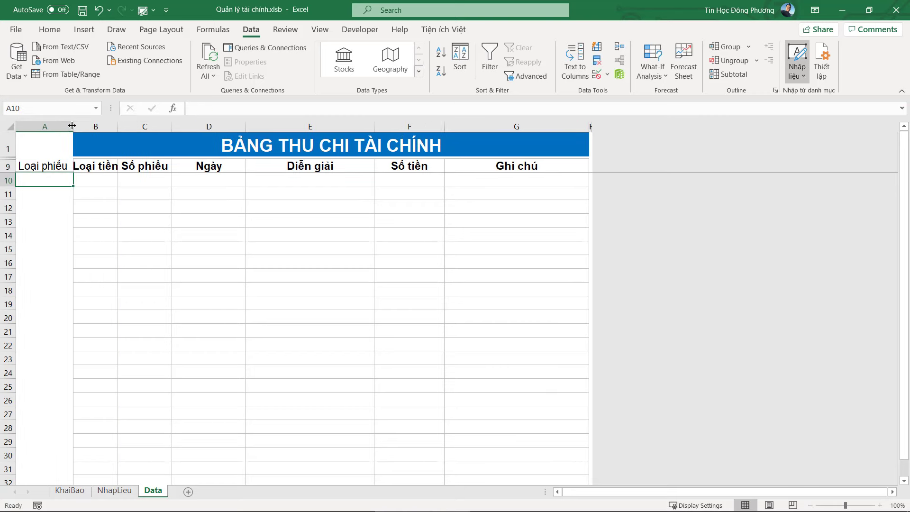
pyautogui.moveTo(63, 166); pyautogui.dragTo(540, 258)
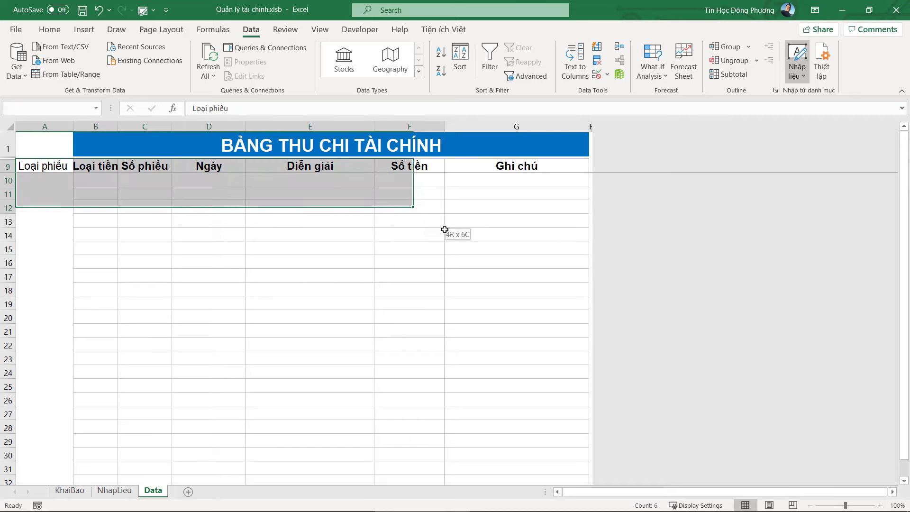
# Step: Put an outline border around columns A–G from the header down to the sheet's last row
pyautogui.hotkey('ctrl', 'shift', 'Down')
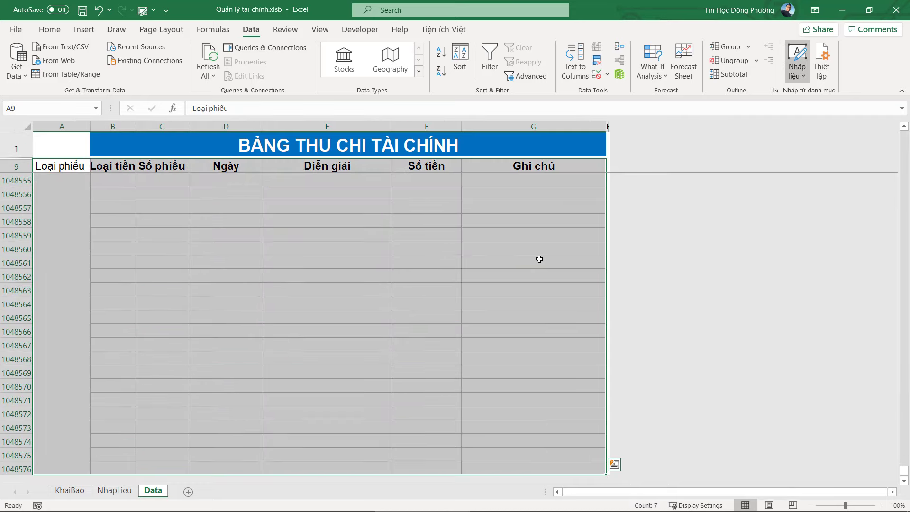
pyautogui.hotkey('ctrl', '1')
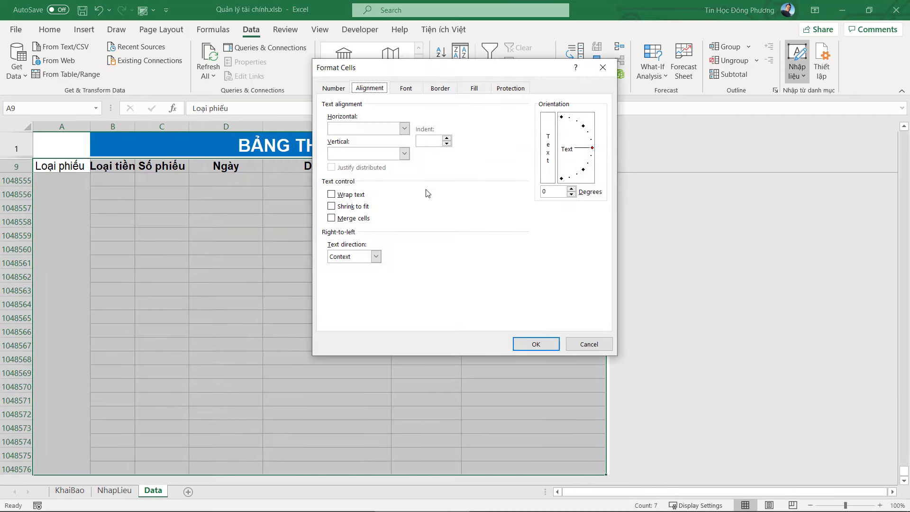
pyautogui.click(440, 88)
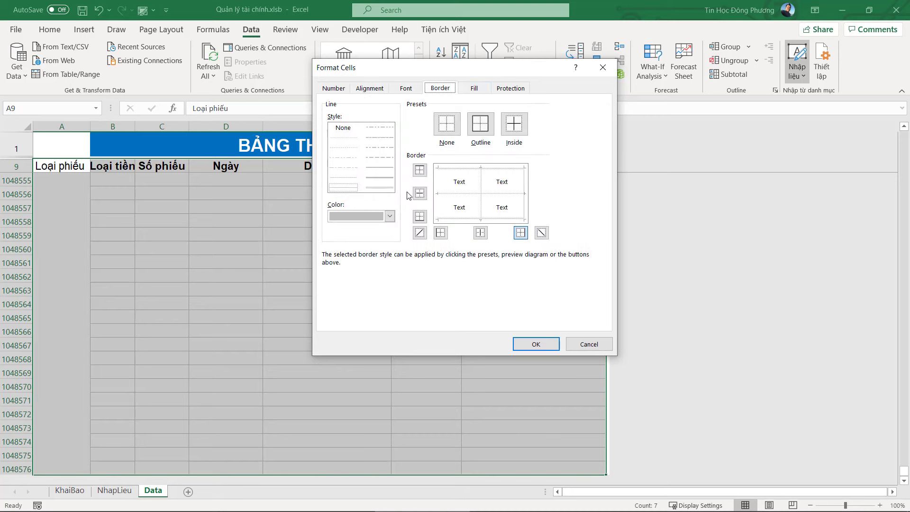
pyautogui.click(480, 124)
pyautogui.click(536, 344)
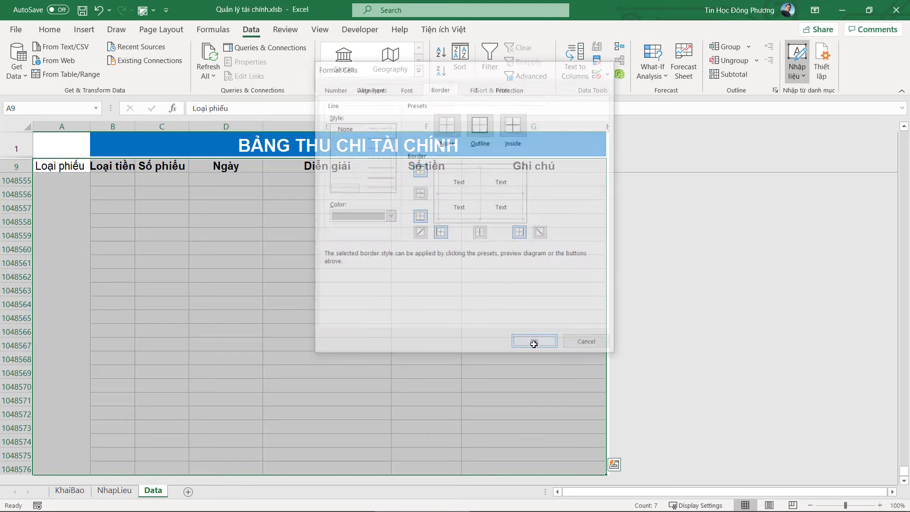
pyautogui.click(348, 251)
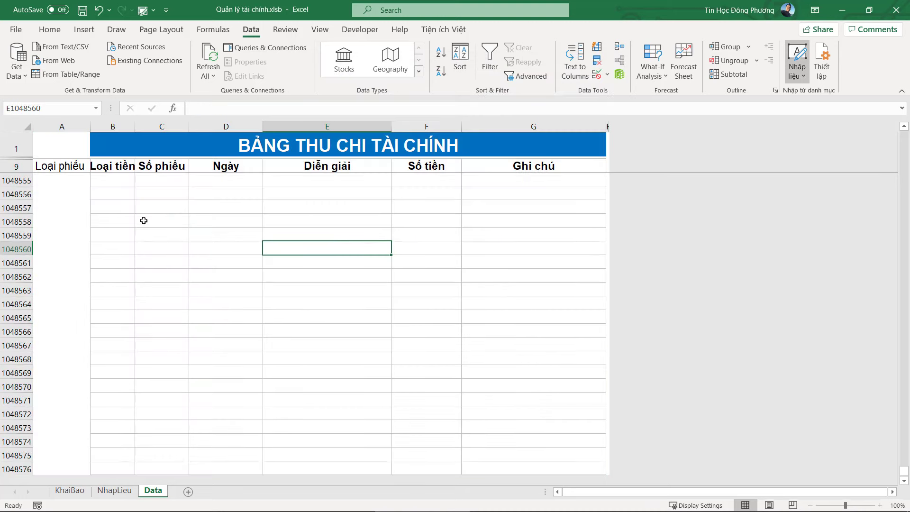
# Step: Add outline and inside borders to the table body from row 10 down to the last row
pyautogui.click(56, 170)
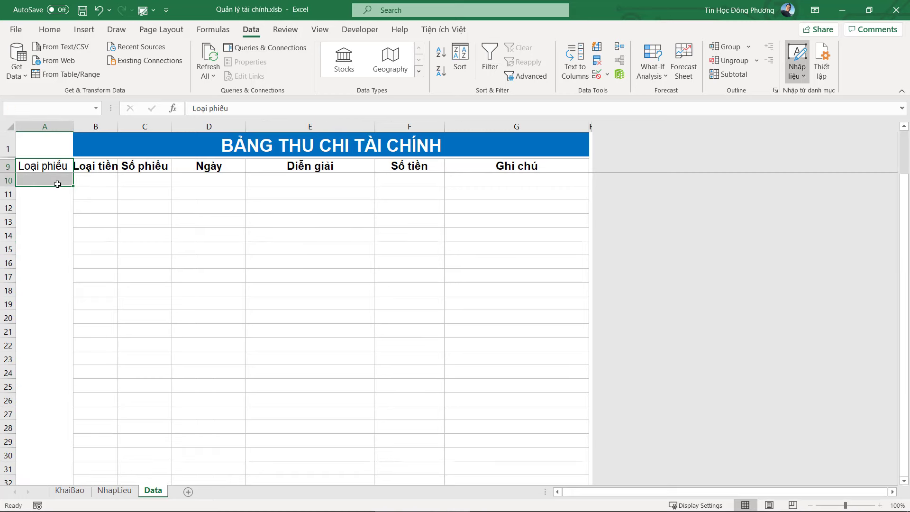
pyautogui.click(55, 183)
pyautogui.hotkey('shift', 'Right')
pyautogui.hotkey('shift', 'Right')
pyautogui.hotkey('shift', 'Right')
pyautogui.hotkey('shift', 'Right')
pyautogui.hotkey('shift', 'Right')
pyautogui.hotkey('shift', 'Right')
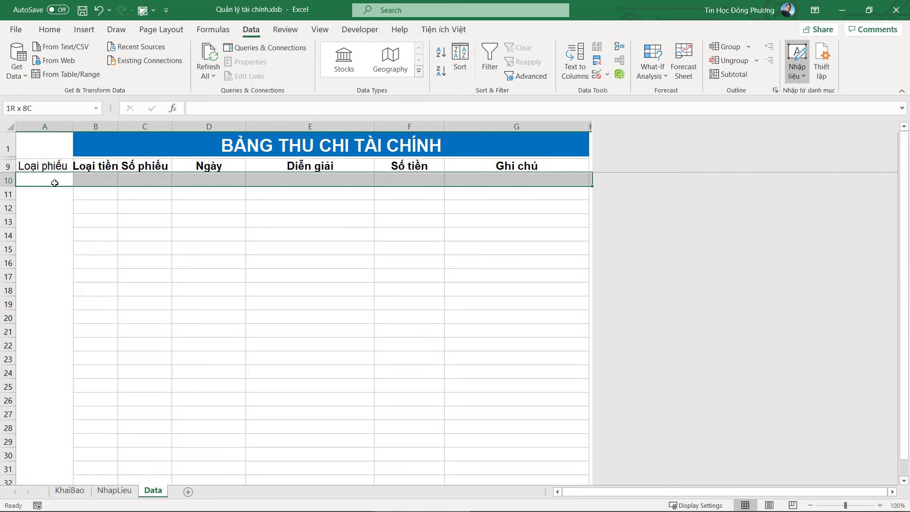
pyautogui.hotkey('ctrl', 'shift', 'Down')
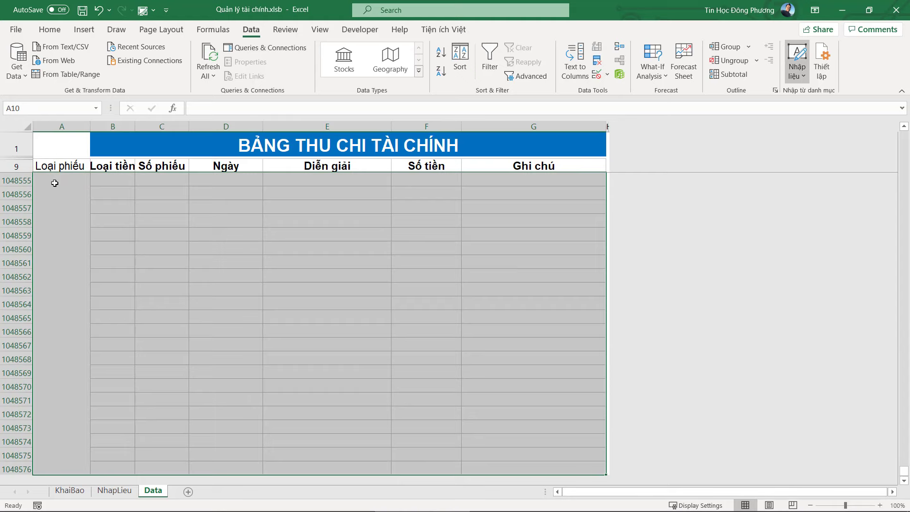
pyautogui.hotkey('ctrl', '1')
pyautogui.click(480, 124)
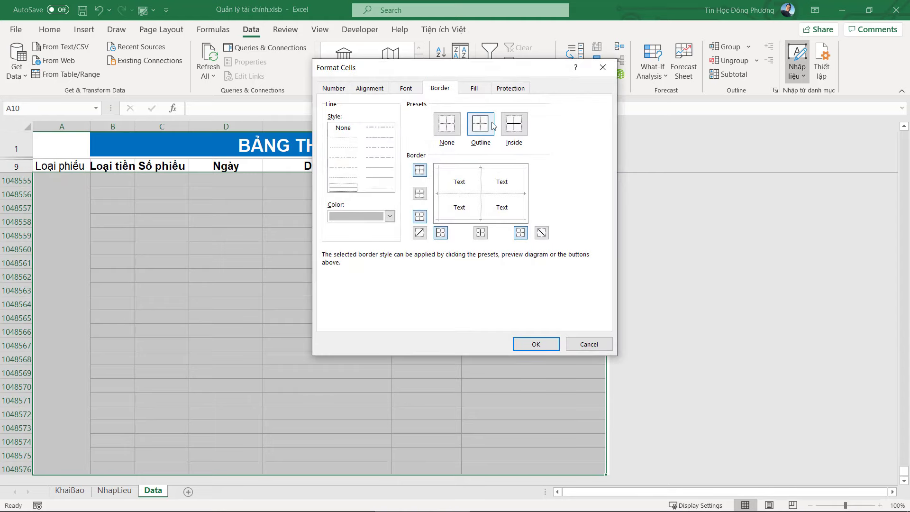
pyautogui.click(514, 123)
pyautogui.click(536, 345)
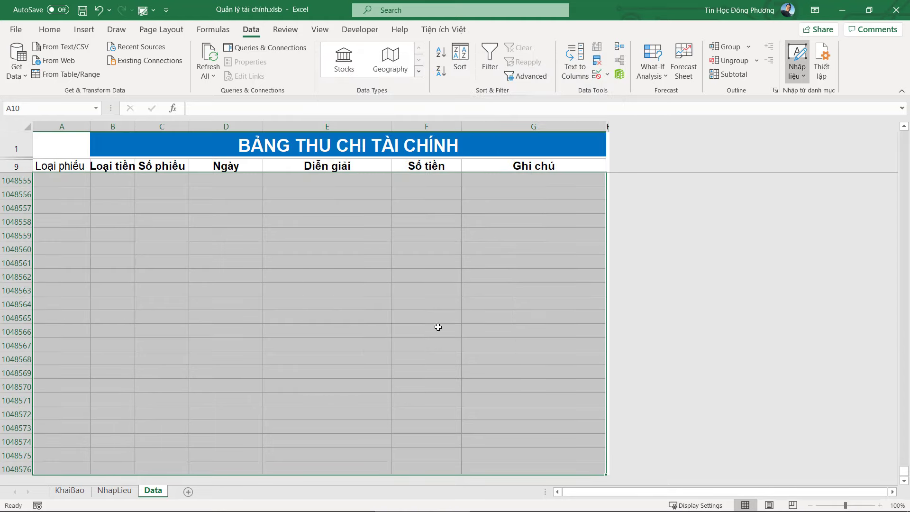
pyautogui.click(145, 216)
# Step: Select the header row A9 to G9
pyautogui.moveTo(169, 169); pyautogui.dragTo(174, 190)
pyautogui.click(98, 183)
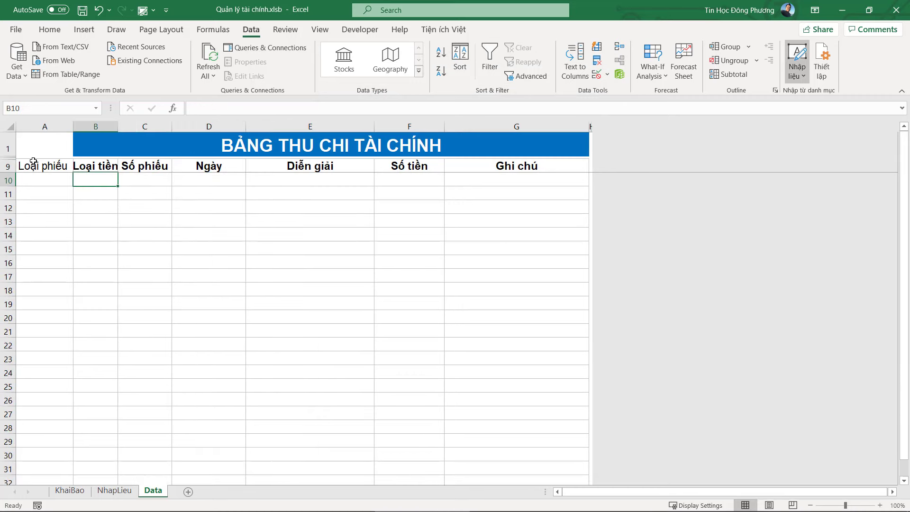
pyautogui.moveTo(32, 165); pyautogui.dragTo(560, 164)
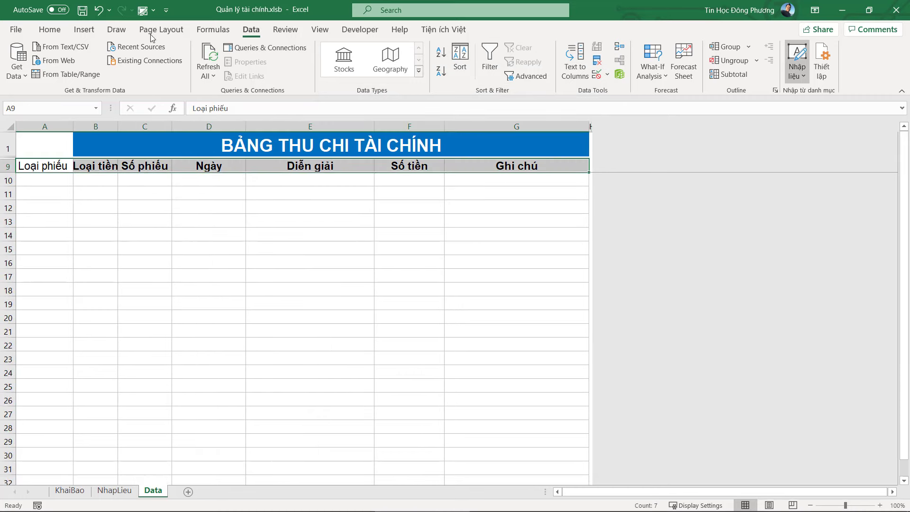
# Step: Give header row A9:G9 a green fill and white font colour
pyautogui.click(49, 30)
pyautogui.click(188, 70)
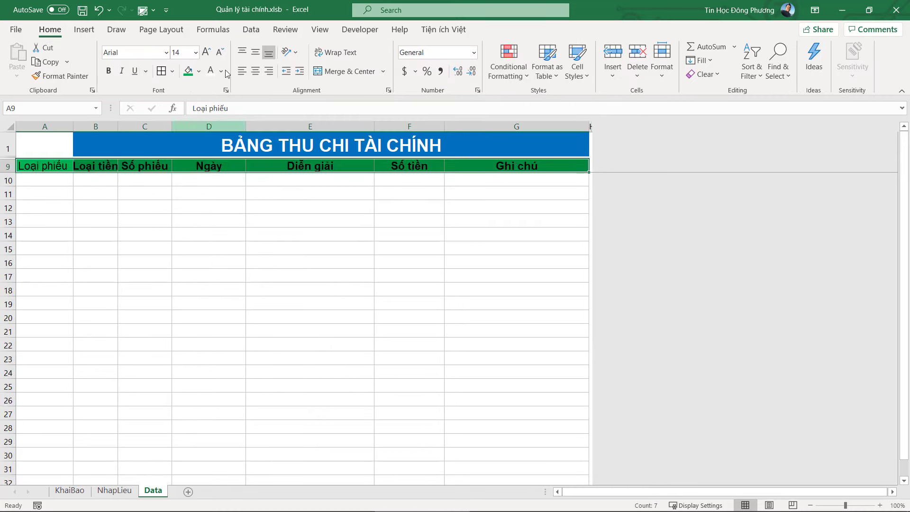
pyautogui.click(221, 71)
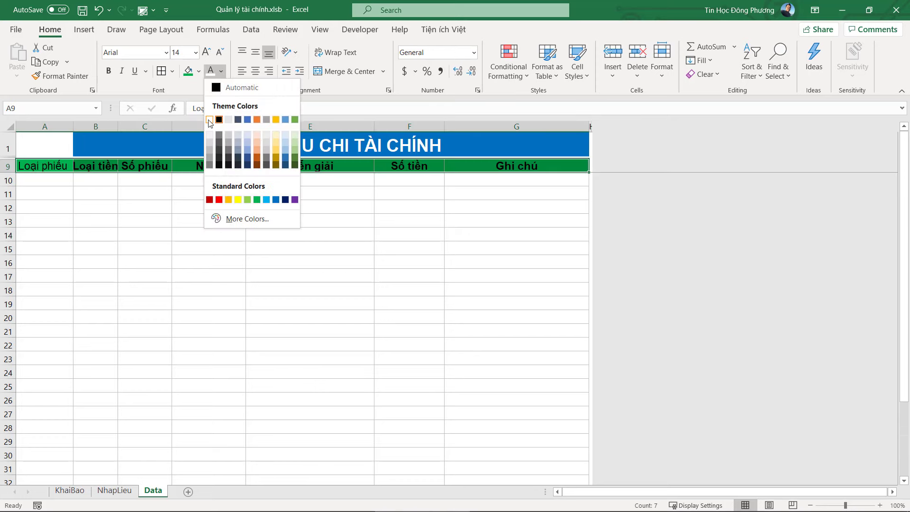
pyautogui.click(209, 120)
pyautogui.click(208, 207)
# Step: Widen column A and select the title cells A1 to E1
pyautogui.moveTo(74, 126); pyautogui.dragTo(136, 126)
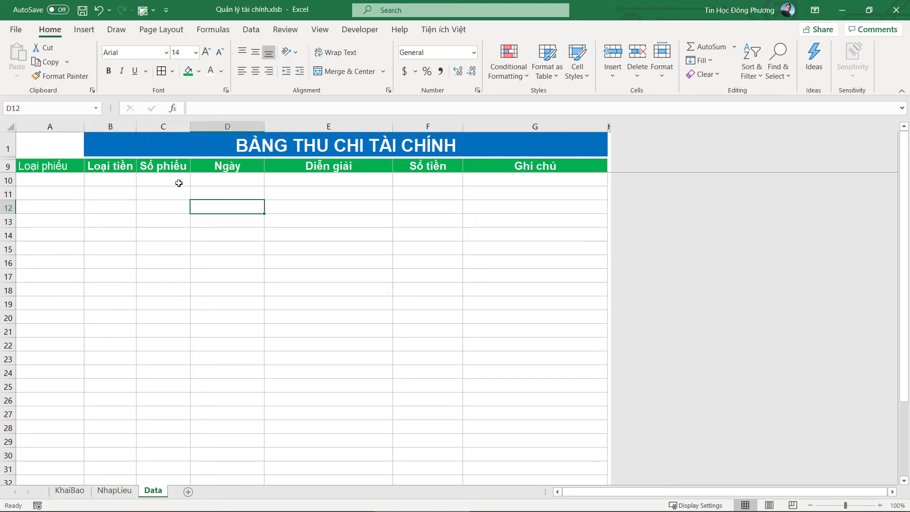
pyautogui.click(164, 166)
pyautogui.click(149, 227)
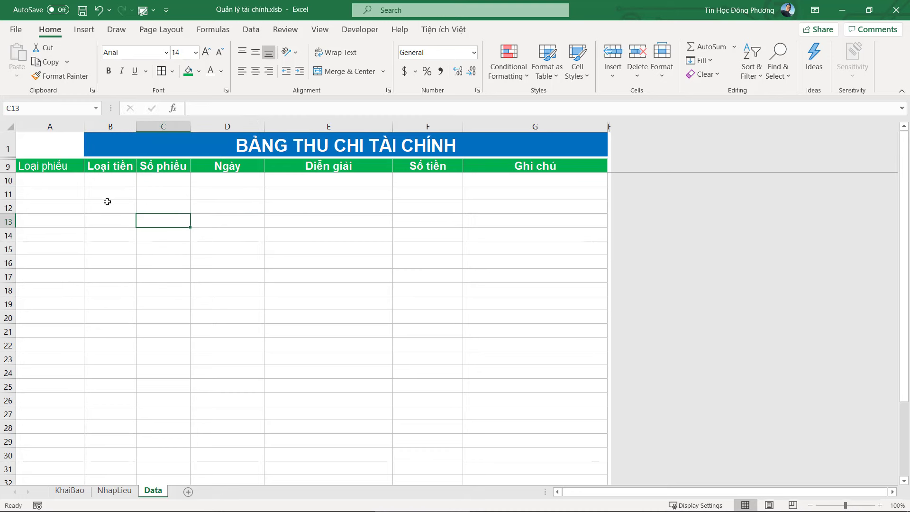
pyautogui.click(66, 126)
pyautogui.moveTo(373, 143); pyautogui.dragTo(47, 147)
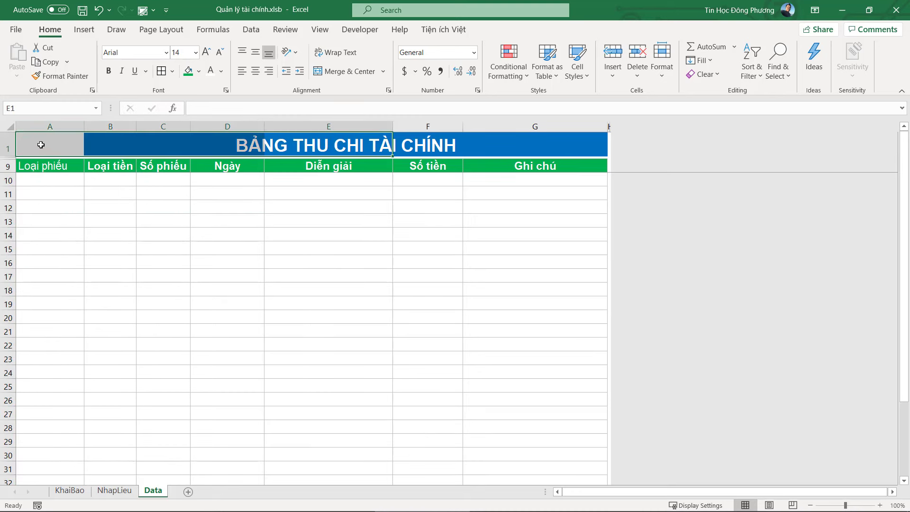
# Step: Copy the blue title formatting from G1 onto A1 with Format Painter
pyautogui.click(515, 147)
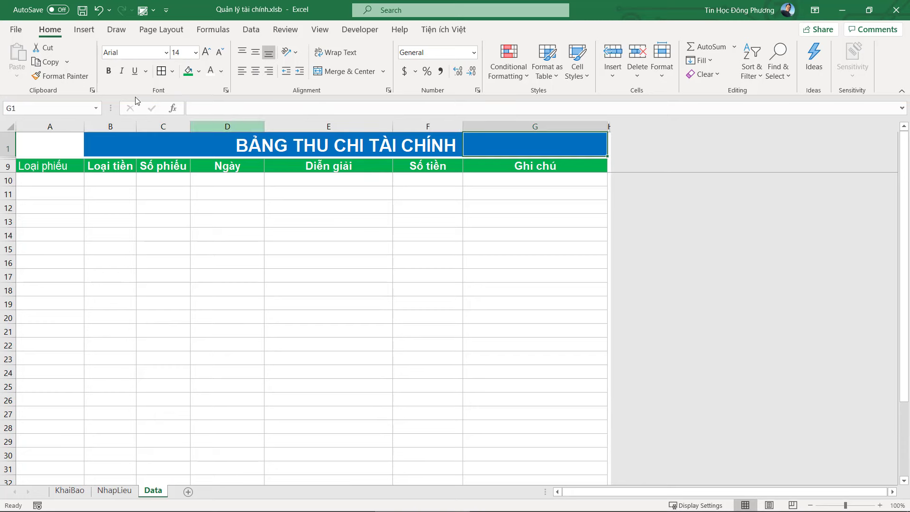
pyautogui.click(67, 76)
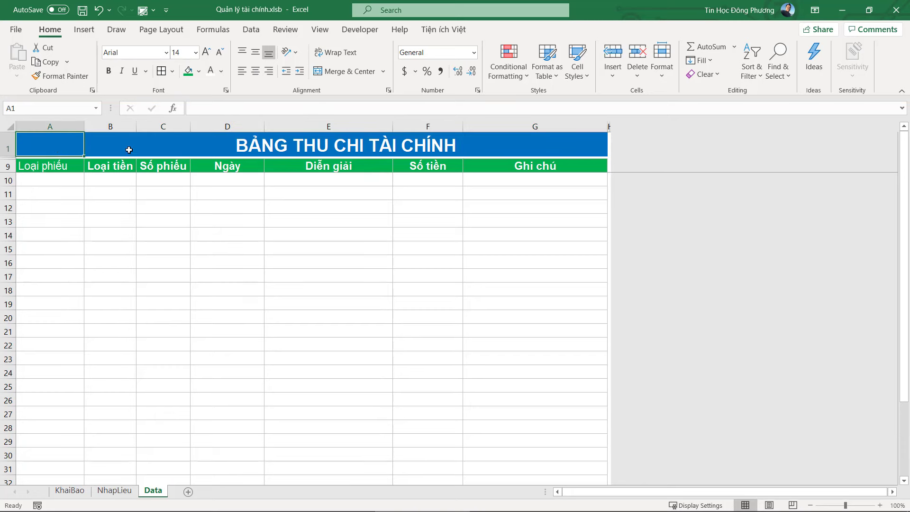
pyautogui.click(129, 150)
# Step: Set title row A1:G1 to Center Across Selection horizontal alignment
pyautogui.moveTo(586, 149); pyautogui.dragTo(24, 153)
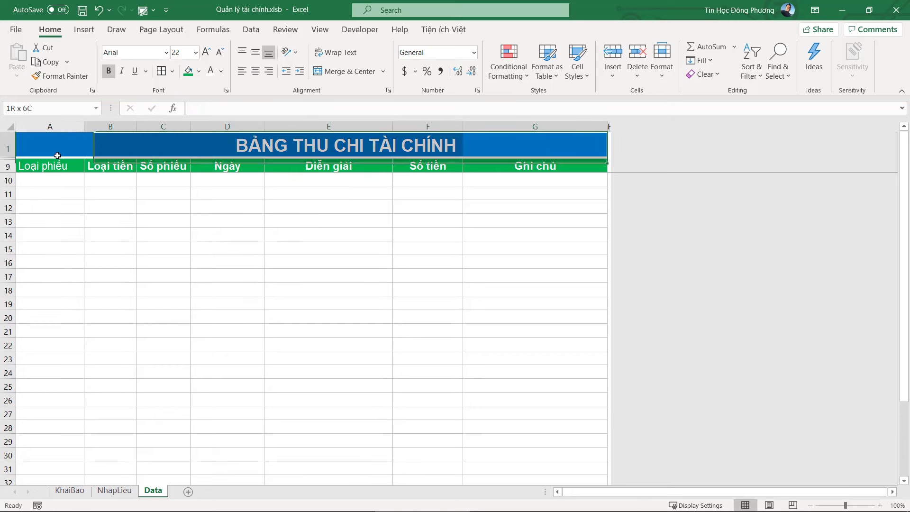
pyautogui.hotkey('ctrl', '1')
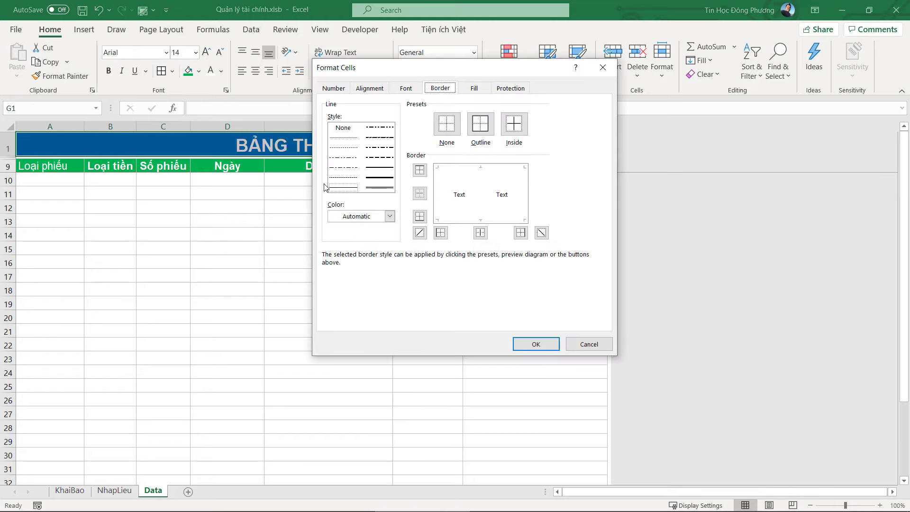
pyautogui.hotkey('ctrl', '1')
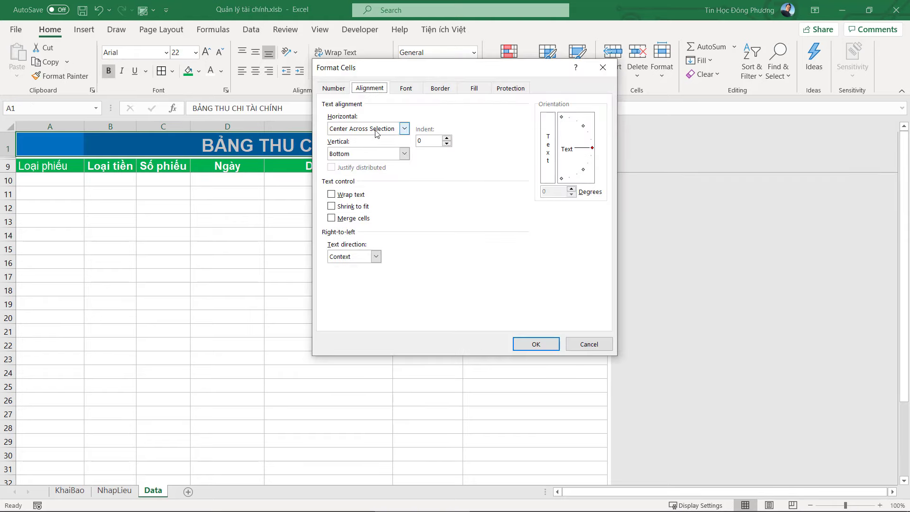
pyautogui.click(406, 129)
pyautogui.click(360, 141)
pyautogui.click(534, 342)
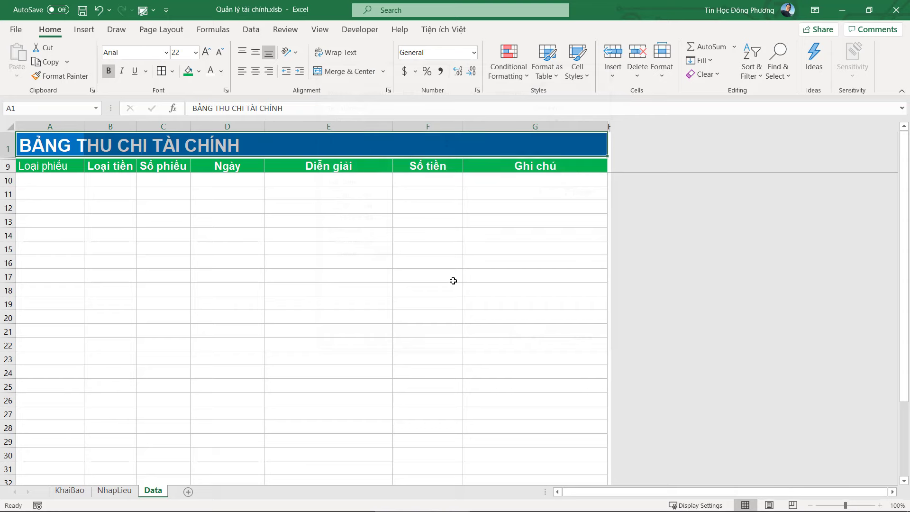
pyautogui.hotkey('ctrl', '1')
pyautogui.click(404, 128)
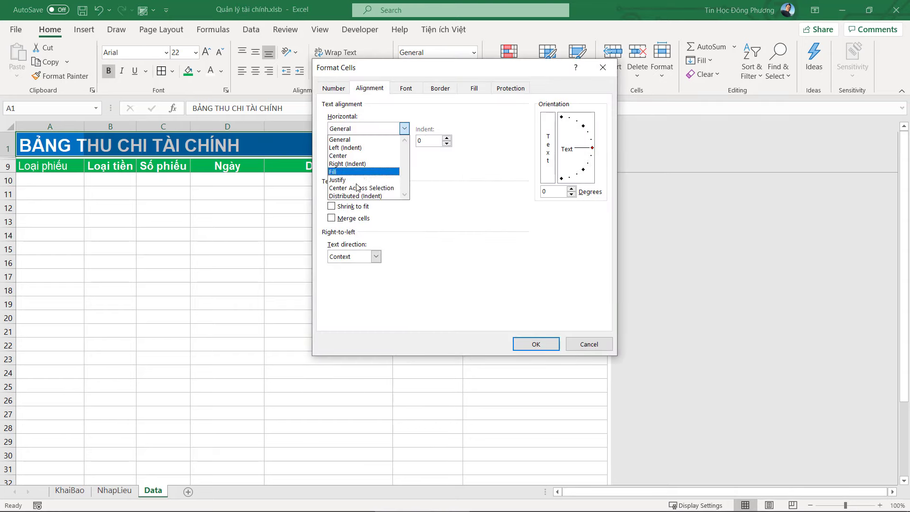
pyautogui.click(363, 188)
pyautogui.click(530, 339)
# Step: Make the Loại phiếu header in A9 bold and centred
pyautogui.click(374, 221)
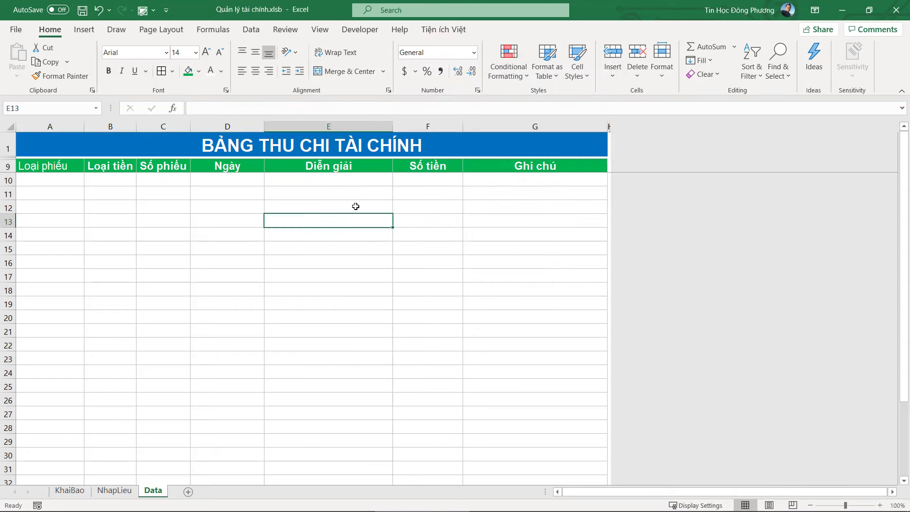
pyautogui.click(63, 221)
pyautogui.click(54, 167)
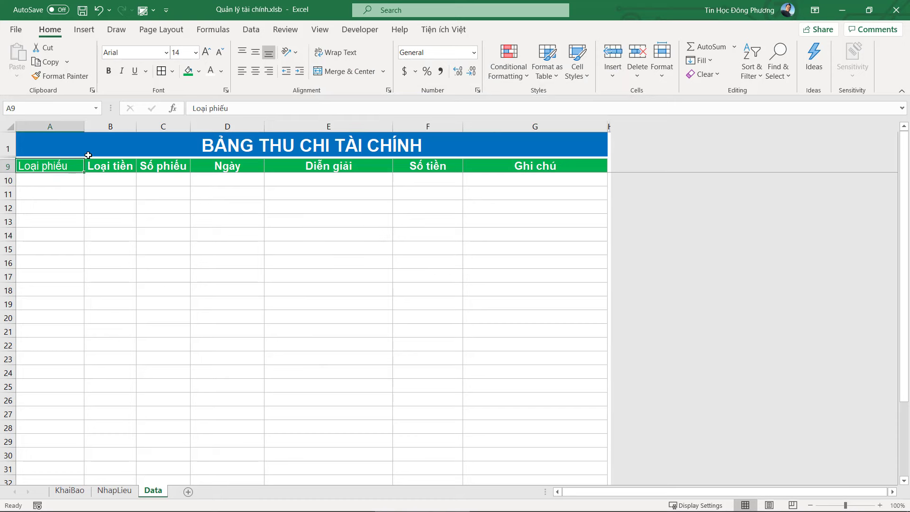
pyautogui.click(109, 72)
pyautogui.click(255, 71)
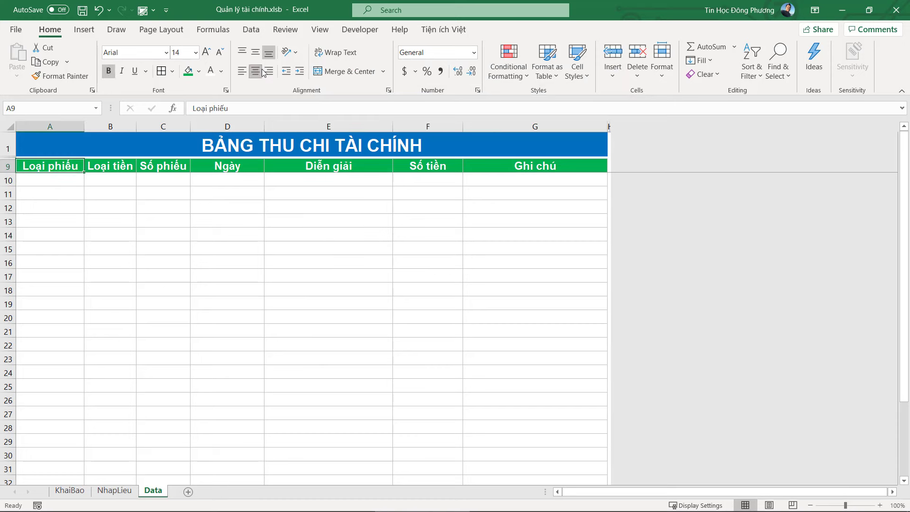
# Step: Check the formatting of the Loại tiền through Số tiền header cells
pyautogui.click(132, 170)
pyautogui.click(164, 169)
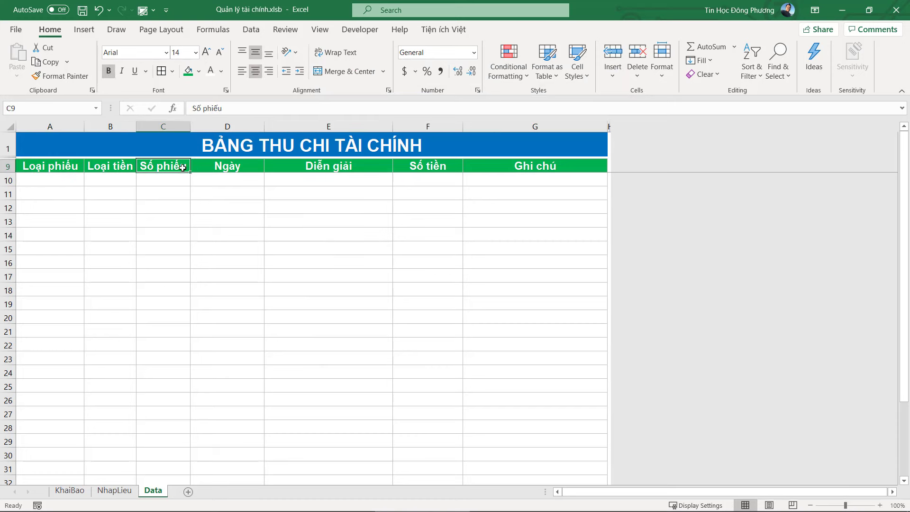
pyautogui.click(225, 170)
pyautogui.click(327, 168)
pyautogui.click(424, 167)
# Step: On the NhapLieu form, choose Thu as the receipt type in B3
pyautogui.click(470, 167)
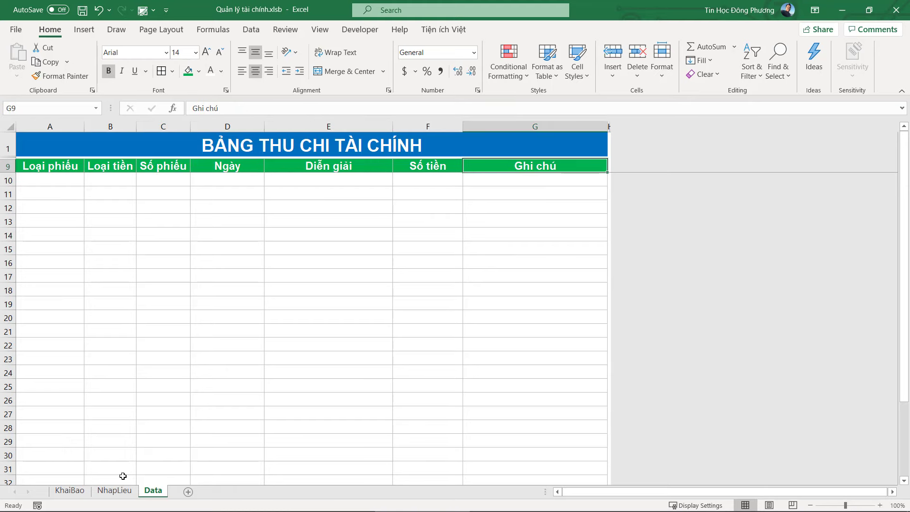
pyautogui.click(114, 490)
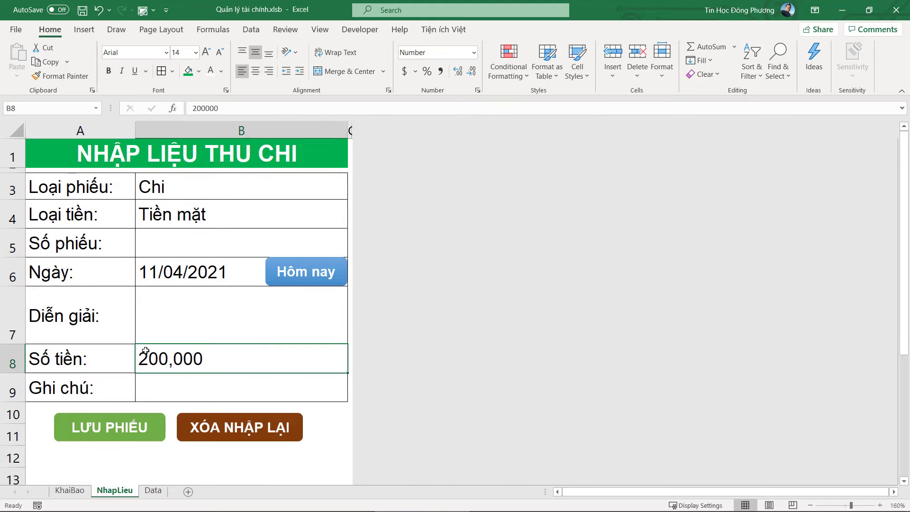
pyautogui.click(199, 323)
pyautogui.click(321, 190)
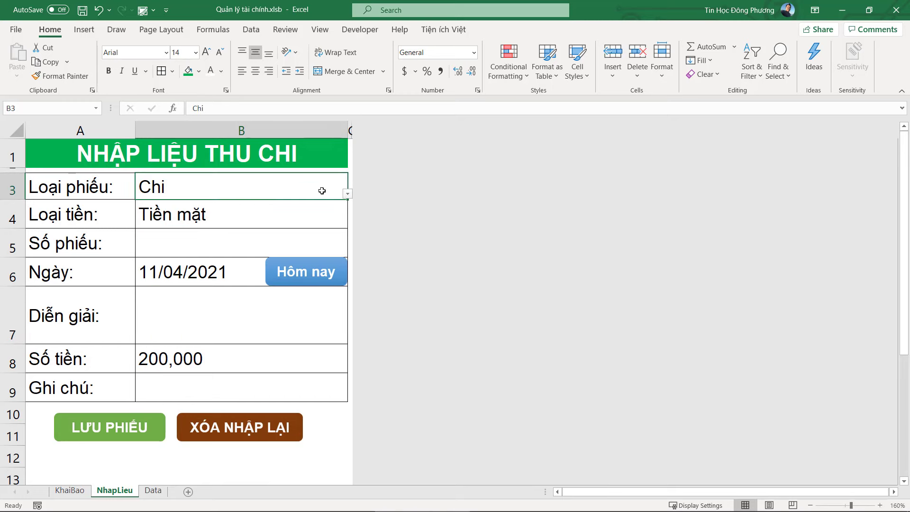
pyautogui.click(347, 193)
pyautogui.click(222, 206)
# Step: Enter the description 'Thu tiền ve chai' in B7
pyautogui.click(189, 323)
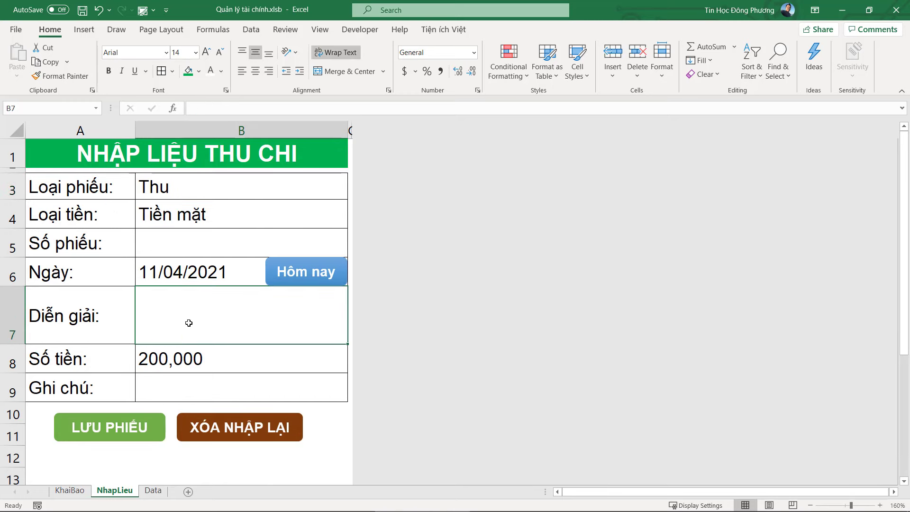
pyautogui.write('Thu tiền c')
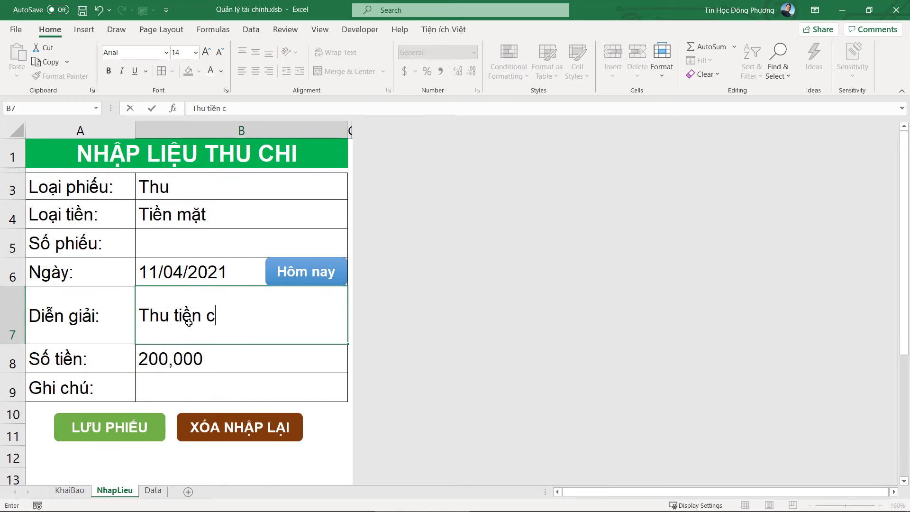
pyautogui.press('BackSpace')
pyautogui.write('ve')
pyautogui.press('BackSpace')
pyautogui.press('BackSpace')
pyautogui.write('e')
pyautogui.write(' chai')
pyautogui.press('Return')
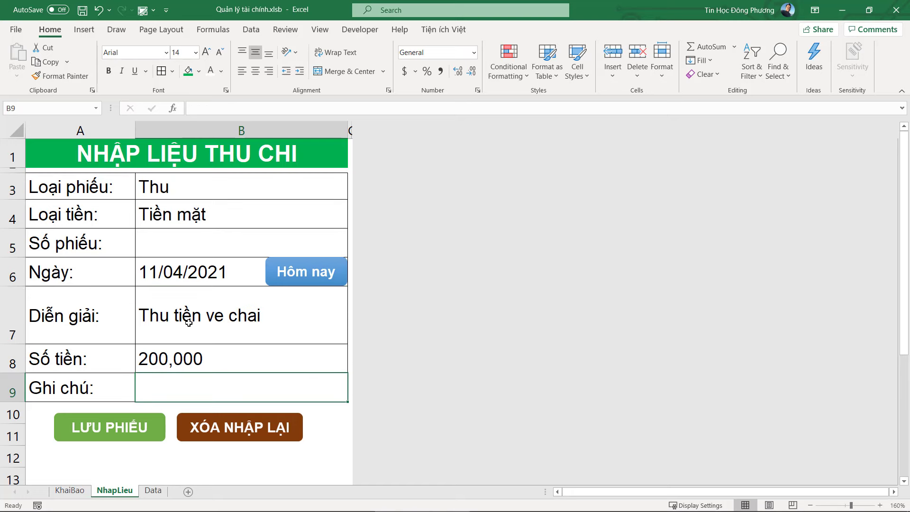
# Step: Enter the note 'đã thu đủ' in B9
pyautogui.write('Thu')
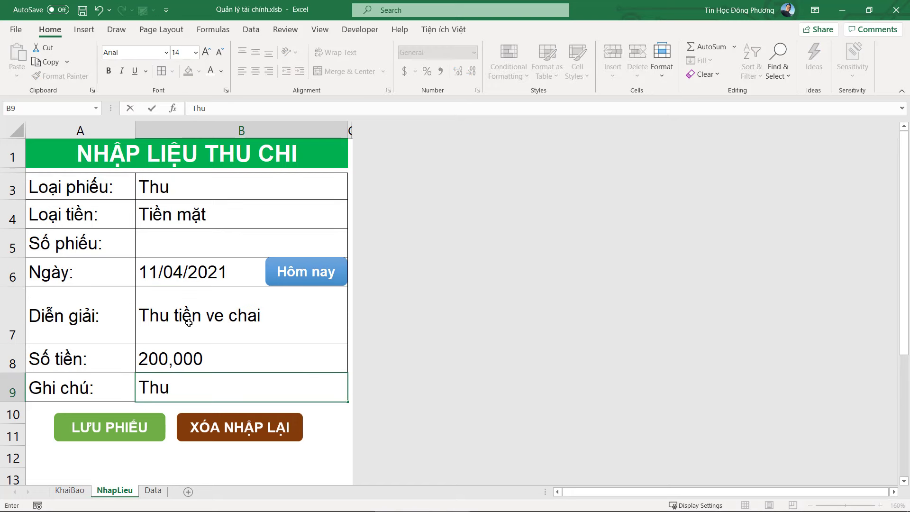
pyautogui.press('BackSpace')
pyautogui.press('BackSpace')
pyautogui.press('BackSpace')
pyautogui.press('BackSpace')
pyautogui.write('đã thu d')
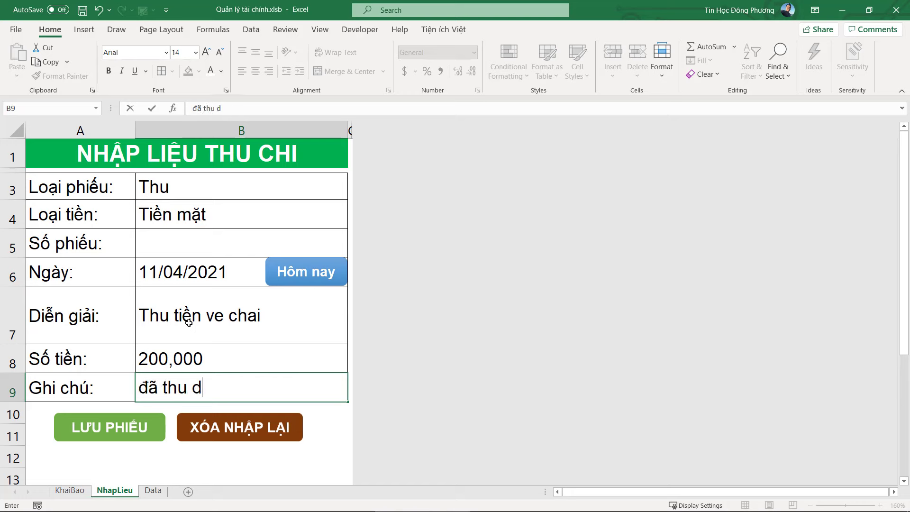
pyautogui.press('BackSpace')
pyautogui.write('đủ')
pyautogui.click(189, 322)
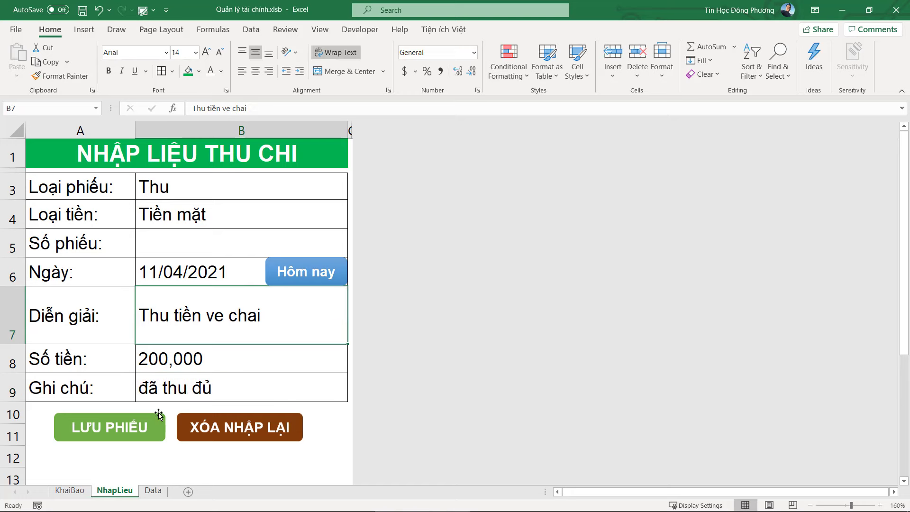
# Step: Select form values B3:B9 and check that the Data table's first row is empty
pyautogui.moveTo(137, 186); pyautogui.dragTo(244, 384)
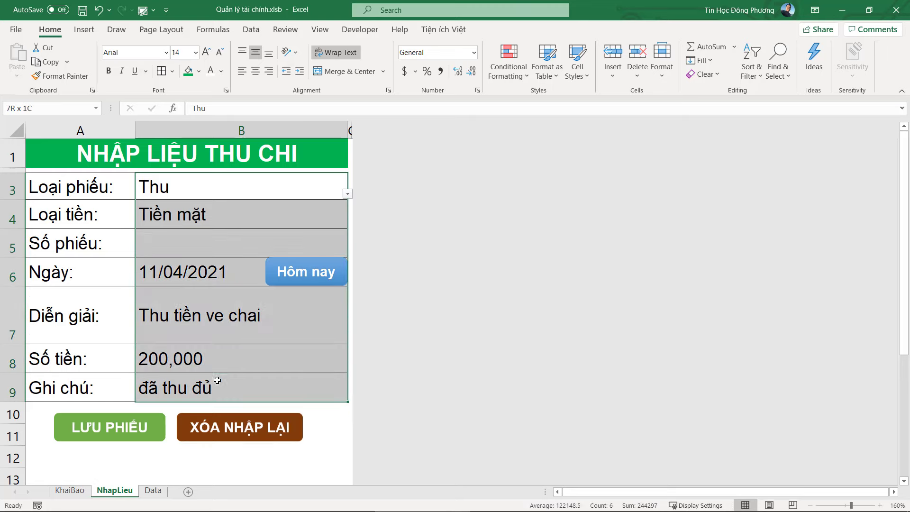
pyautogui.click(166, 493)
pyautogui.click(476, 183)
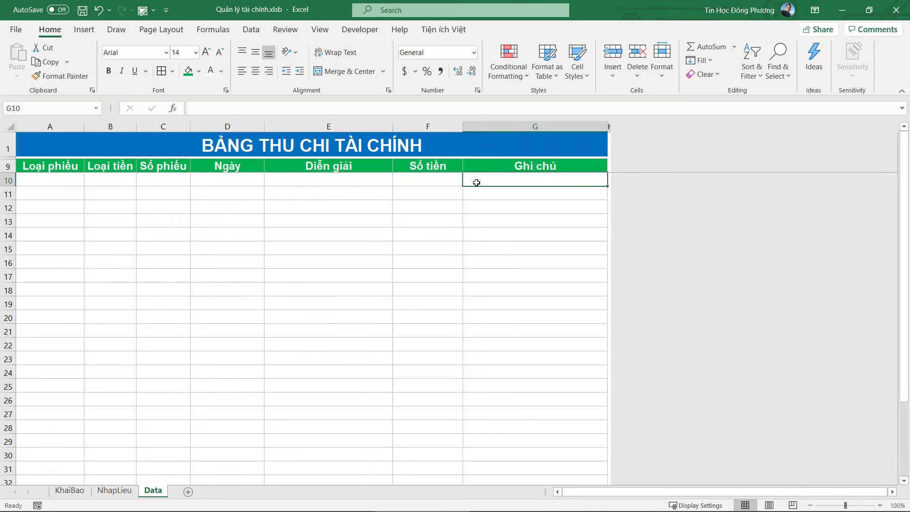
pyautogui.click(114, 491)
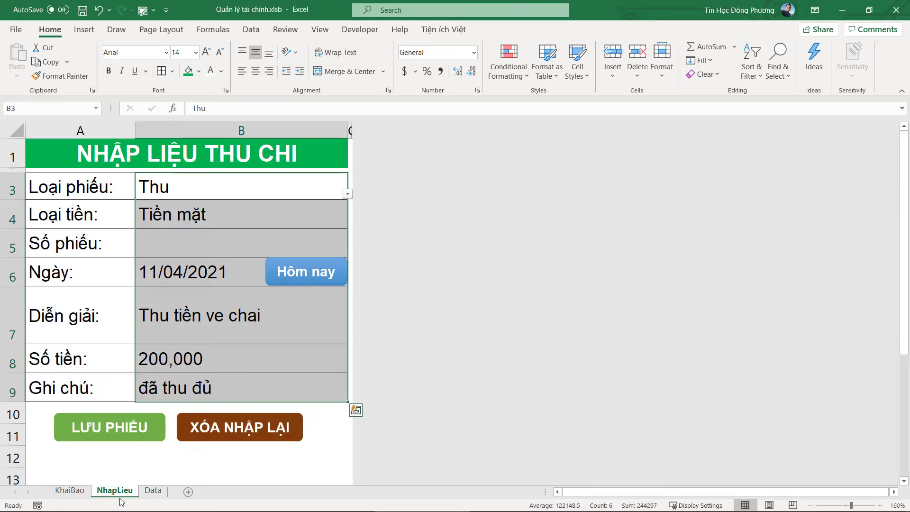
pyautogui.click(274, 363)
pyautogui.click(356, 31)
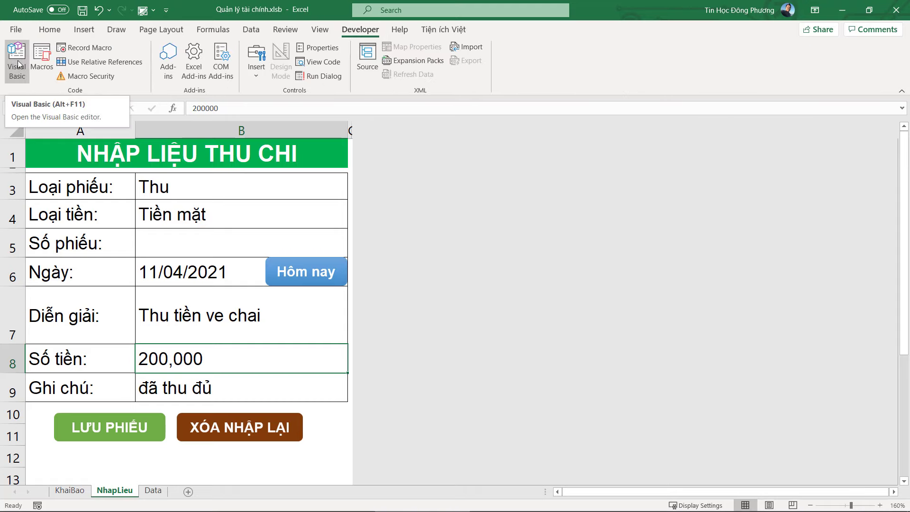
# Step: In the VBA editor, insert a new Module1 under ThisWorkbook, then return to the form
pyautogui.hotkey('alt', 'F11')
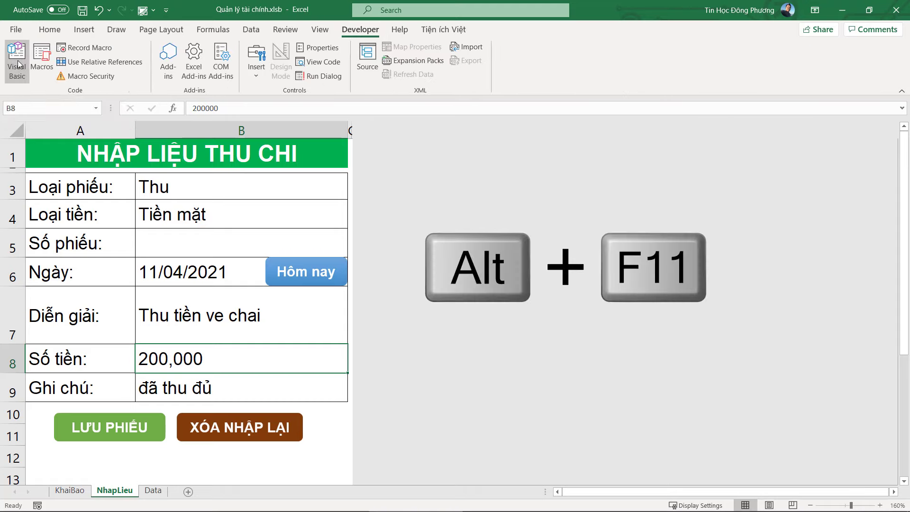
pyautogui.doubleClick(365, 10)
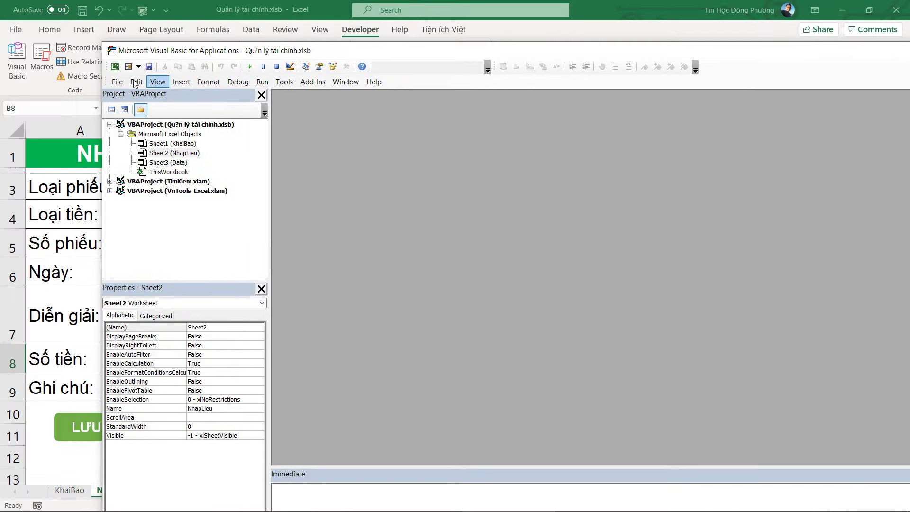
pyautogui.moveTo(283, 51)
pyautogui.mouseDown()
pyautogui.moveTo(545, 46)
pyautogui.moveTo(507, 32)
pyautogui.mouseUp()
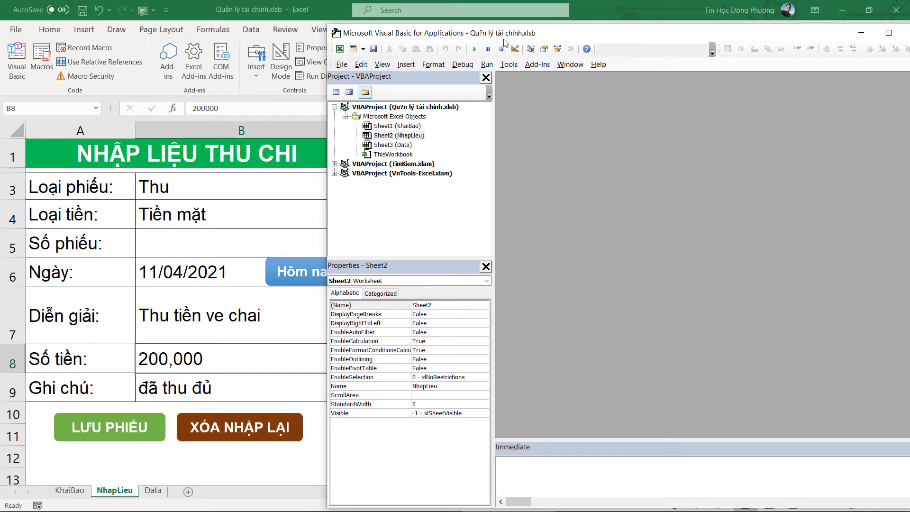
pyautogui.rightClick(405, 154)
pyautogui.moveTo(431, 209)
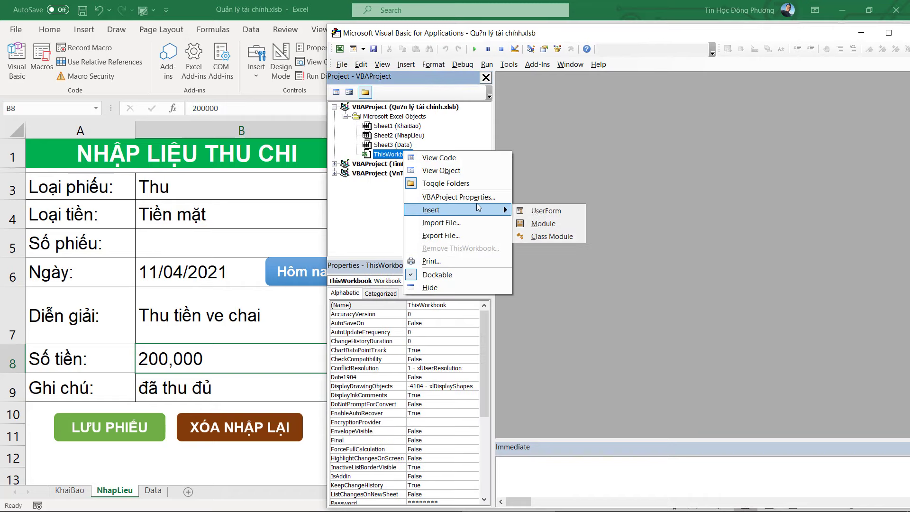
pyautogui.click(536, 224)
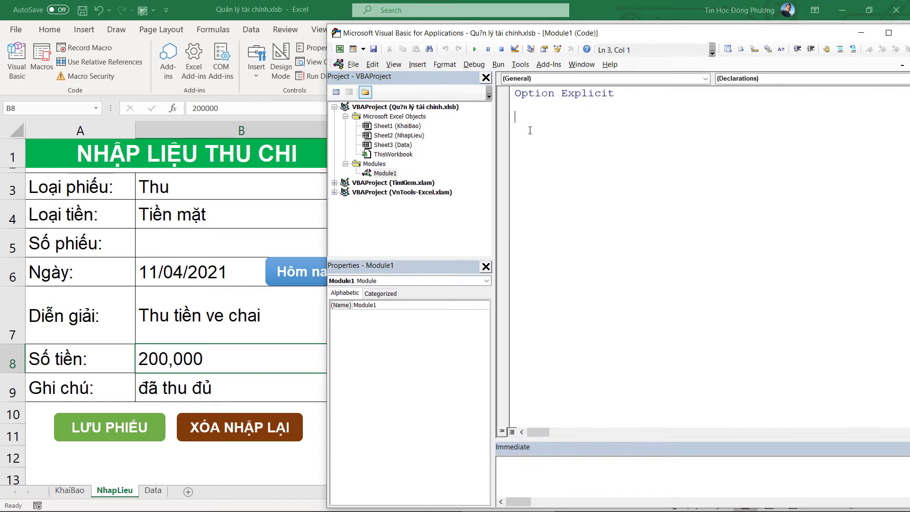
pyautogui.click(219, 253)
pyautogui.click(296, 272)
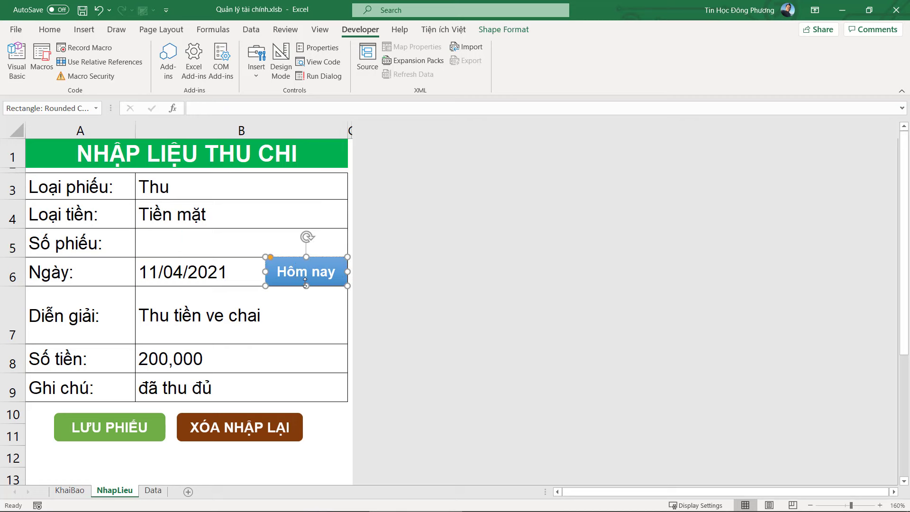
pyautogui.click(185, 273)
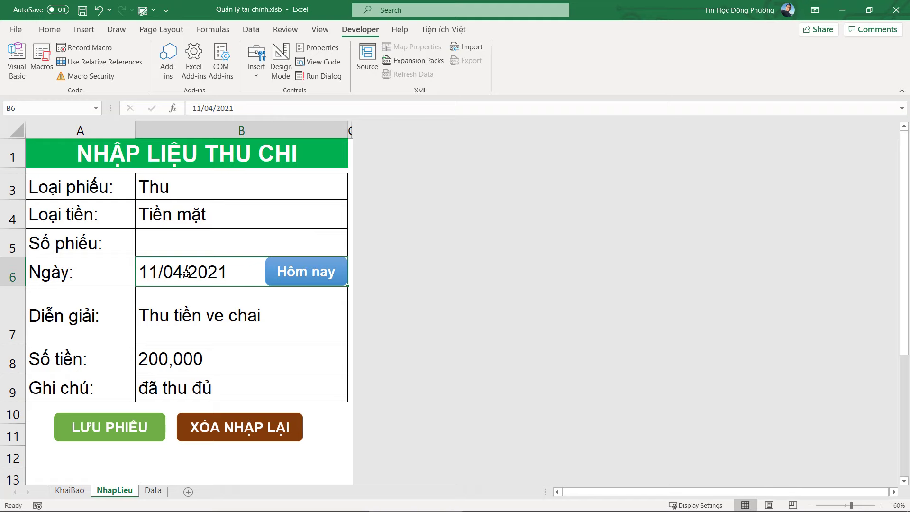
# Step: In Module1, declare the macro Sub HomNay
pyautogui.hotkey('alt', 'F11')
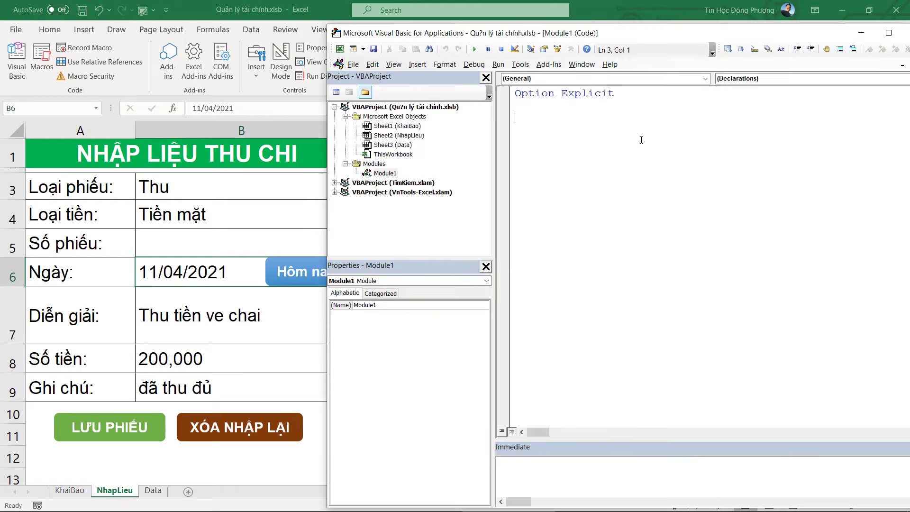
pyautogui.write('Sub ')
pyautogui.write('HO')
pyautogui.press('BackSpace')
pyautogui.press('BackSpace')
pyautogui.write('HomN')
pyautogui.write('ay')
pyautogui.press('Return')
pyautogui.press('Tab')
# Step: Write the macro body Range("B6").Value = Date
pyautogui.write('ran')
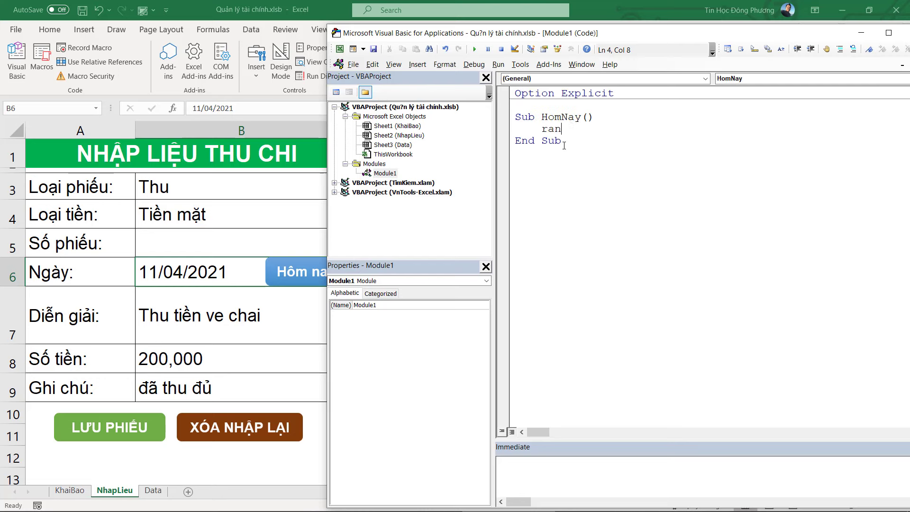
pyautogui.write('ge("')
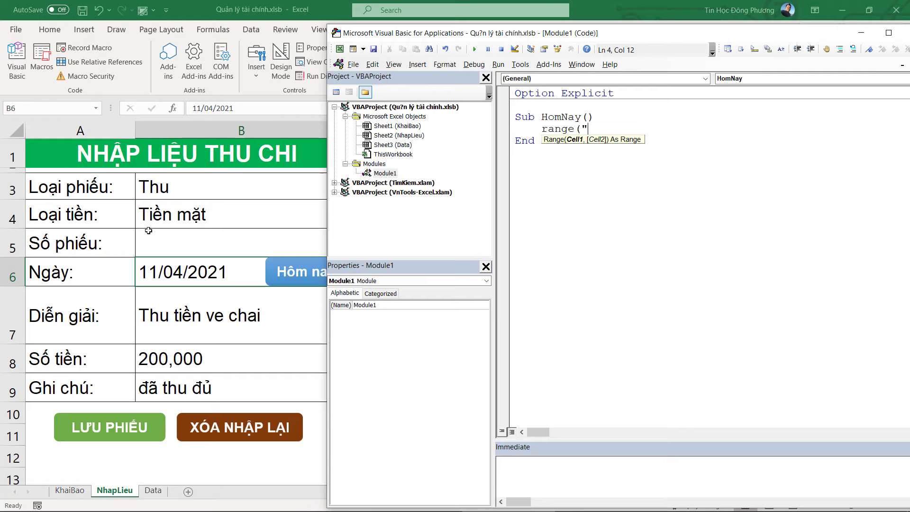
pyautogui.hotkey('alt', 'F11')
pyautogui.hotkey('alt', 'F11')
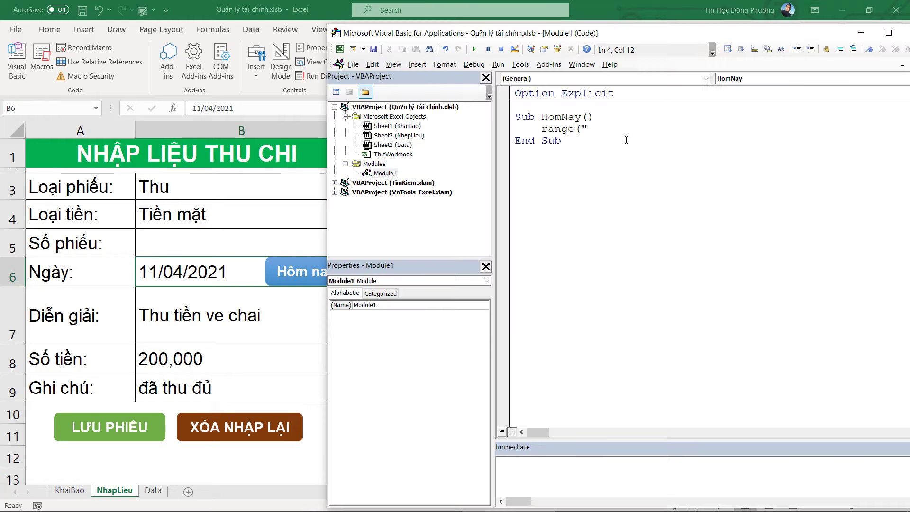
pyautogui.write('B5')
pyautogui.press('BackSpace')
pyautogui.write('6')
pyautogui.write('").')
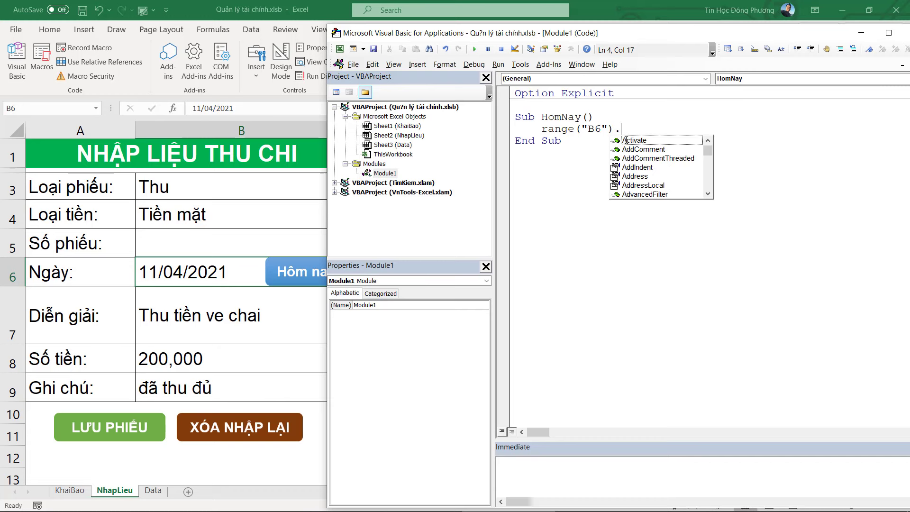
pyautogui.write('v0')
pyautogui.press('BackSpace')
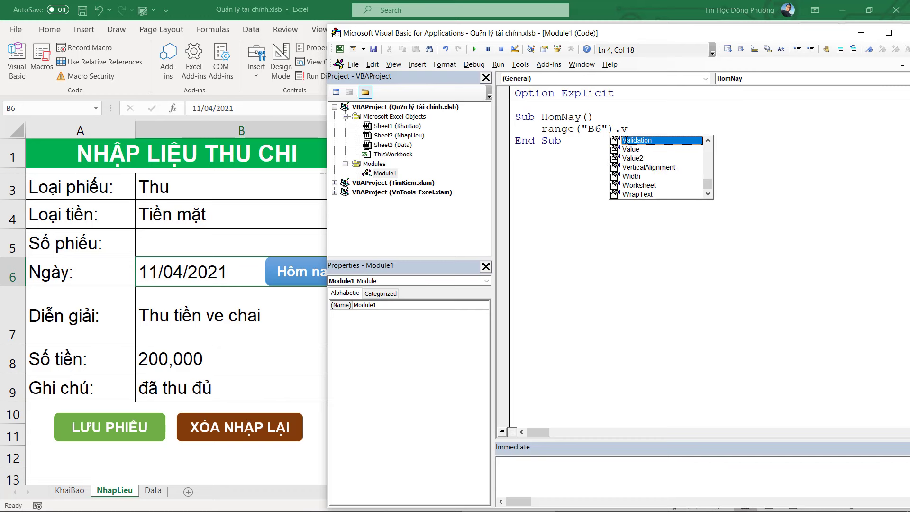
pyautogui.press('Tab')
pyautogui.write('= date')
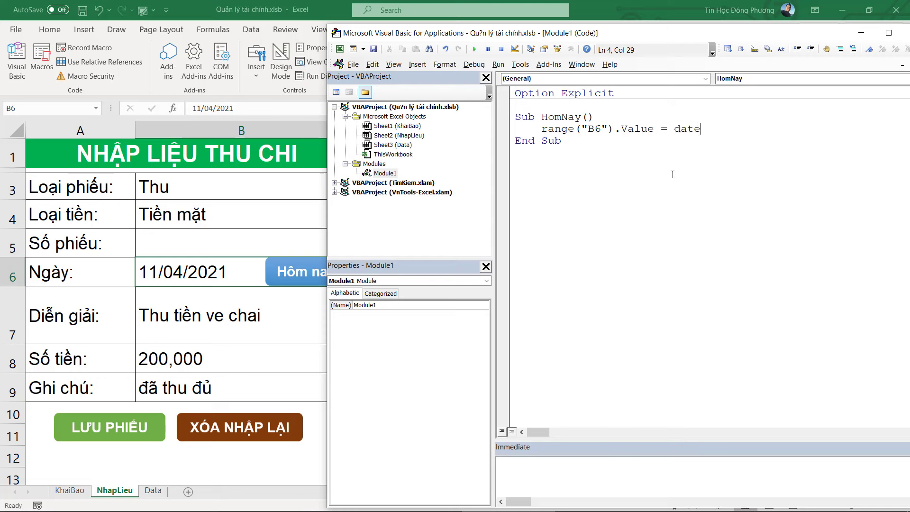
pyautogui.click(673, 175)
pyautogui.click(690, 130)
# Step: Copy the macro name HomNay
pyautogui.doubleClick(571, 116)
pyautogui.hotkey('ctrl', 'c')
pyautogui.rightClick(570, 116)
pyautogui.click(591, 137)
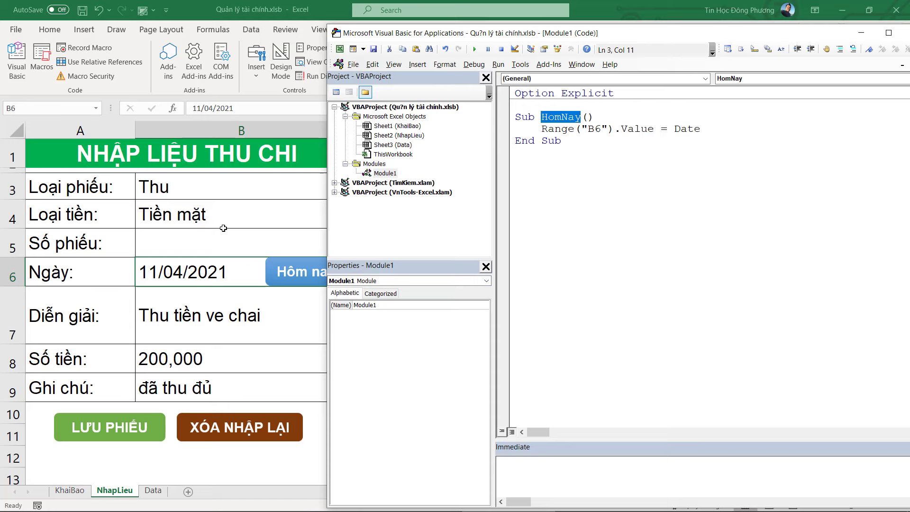
pyautogui.hotkey('alt', 'F11')
# Step: Assign the HomNay macro to the Hôm nay button
pyautogui.rightClick(301, 275)
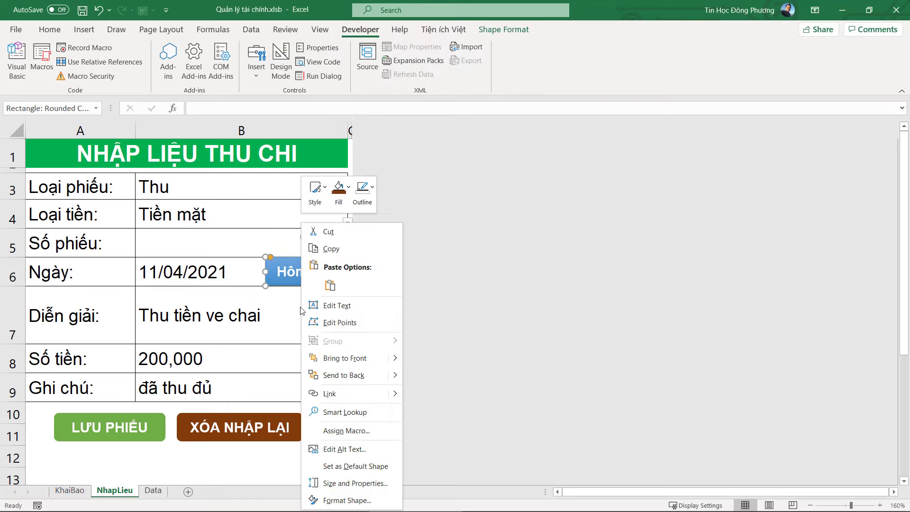
pyautogui.click(346, 430)
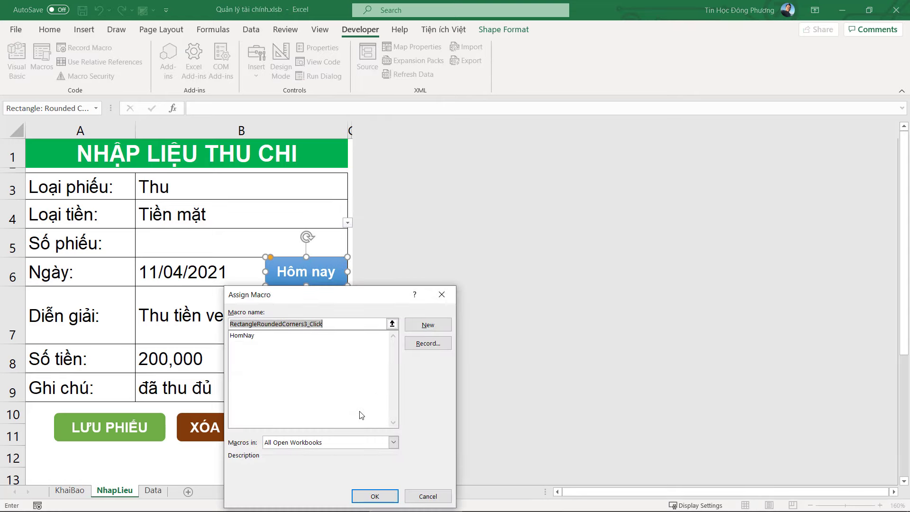
pyautogui.hotkey('ctrl', 'v')
pyautogui.click(374, 496)
pyautogui.click(303, 325)
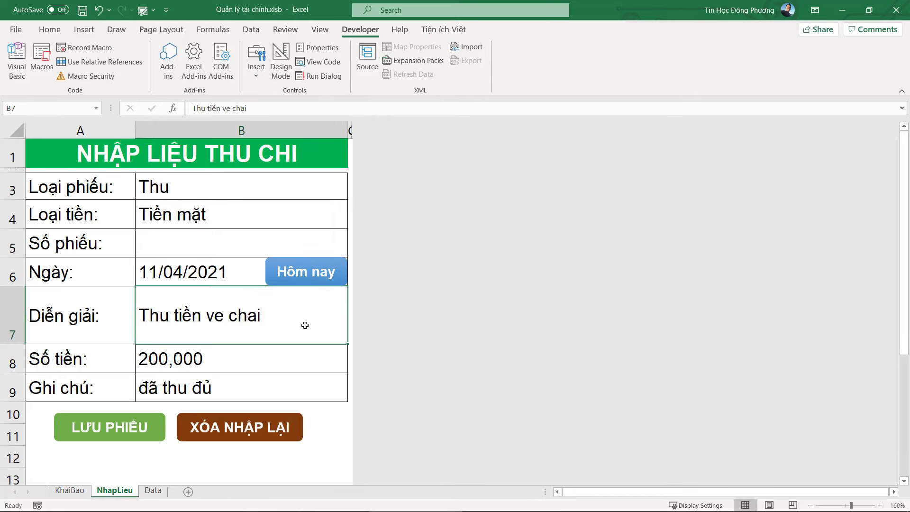
# Step: Clear B6 and press Hôm nay to confirm it fills the date 12/04/2021
pyautogui.click(169, 274)
pyautogui.press('Delete')
pyautogui.click(318, 273)
pyautogui.click(223, 271)
pyautogui.press('Delete')
pyautogui.click(269, 274)
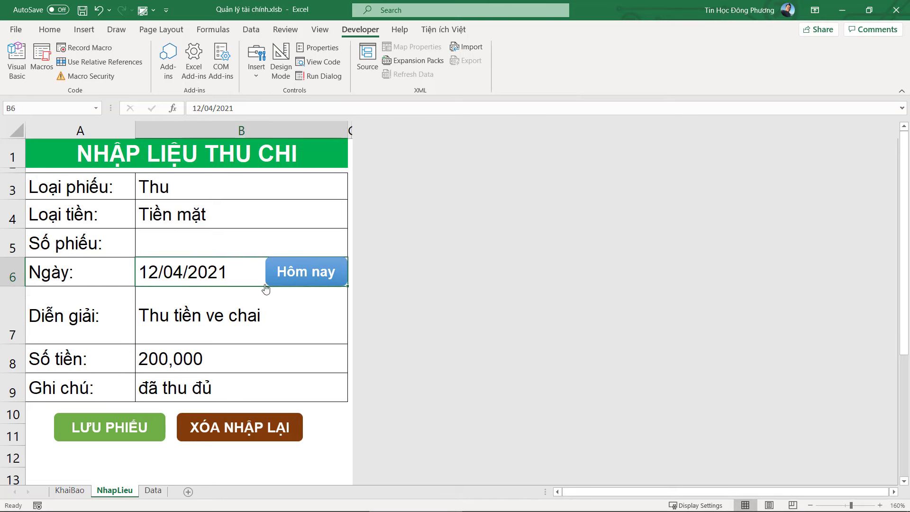
pyautogui.click(197, 360)
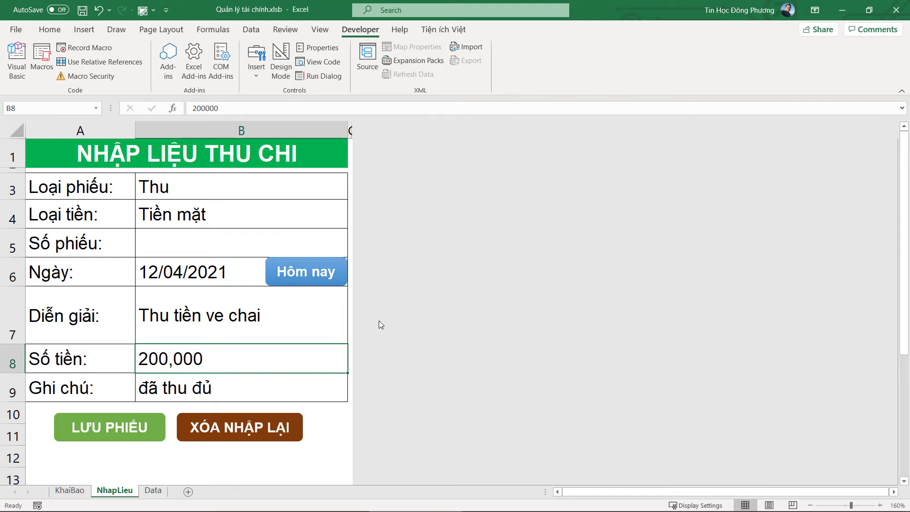
pyautogui.hotkey('alt', 'F11')
# Step: Add a new Sub LuuPhieu declaration below the HomNay macro
pyautogui.press('Return')
pyautogui.write('Si')
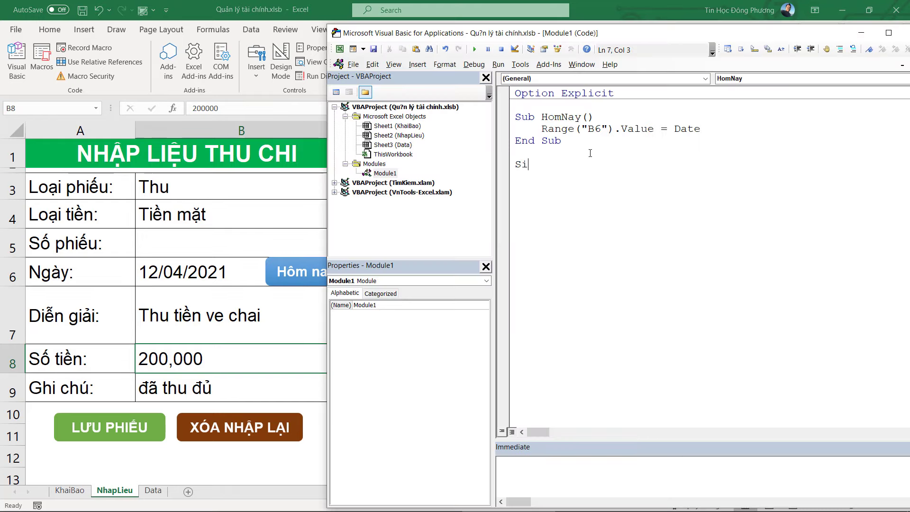
pyautogui.press('BackSpace')
pyautogui.write('ub ')
pyautogui.write('LuuPhieu')
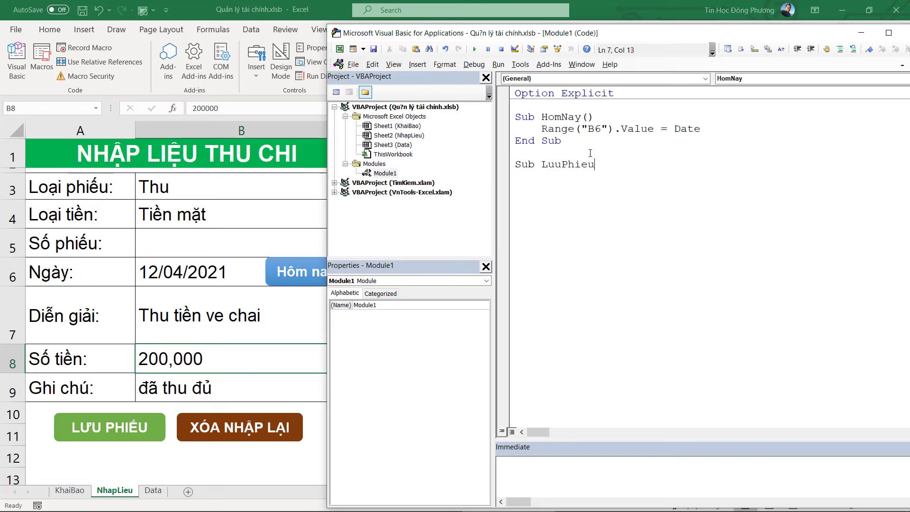
pyautogui.press('Return')
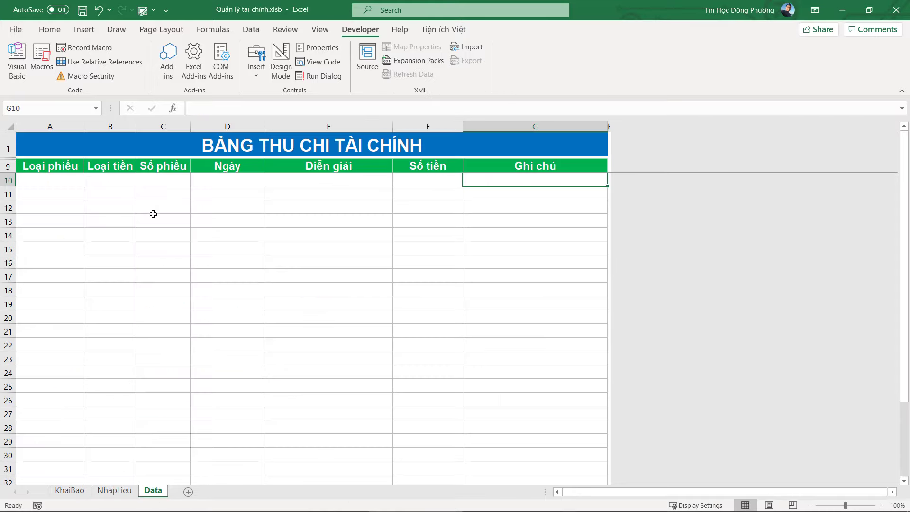
# Step: Check the Data table's empty rows, then declare Dim lr As Long with a last-row comment
pyautogui.click(150, 198)
pyautogui.click(72, 178)
pyautogui.click(300, 201)
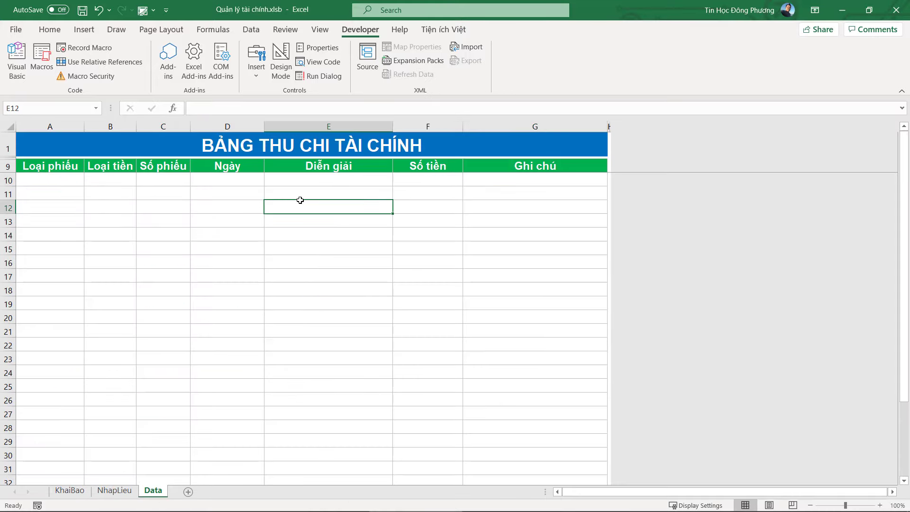
pyautogui.hotkey('alt', 'F11')
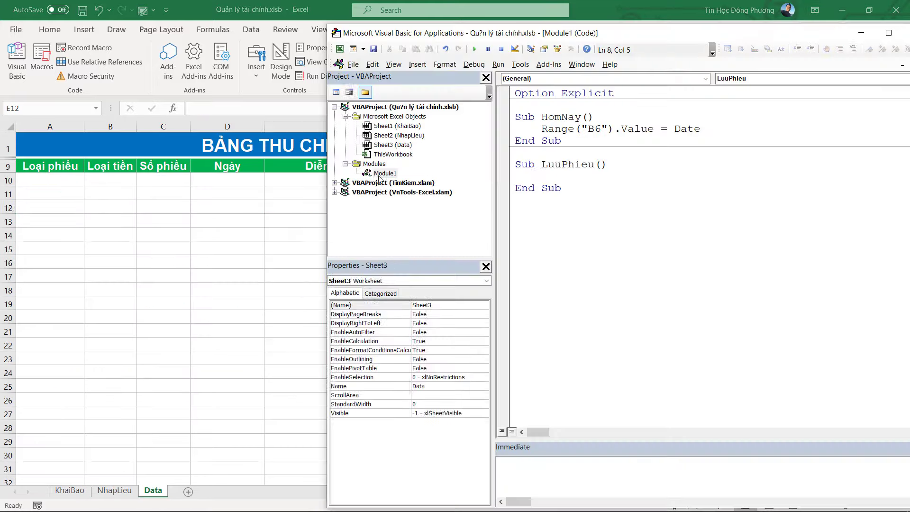
pyautogui.write('Dim l')
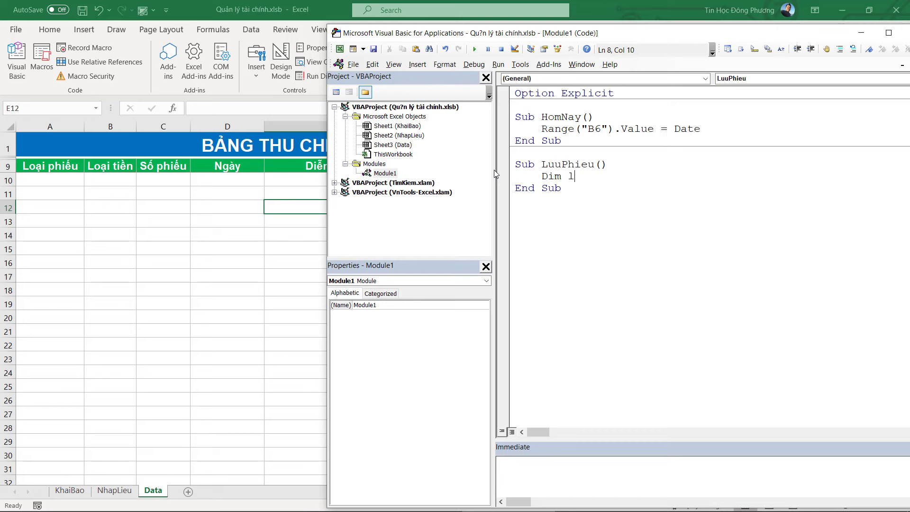
pyautogui.write('r as Long ')
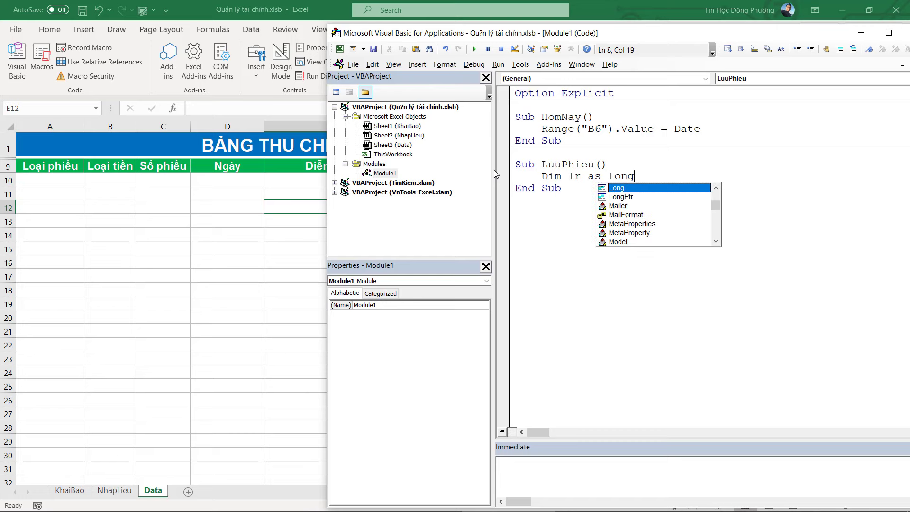
pyautogui.write('bien dong c')
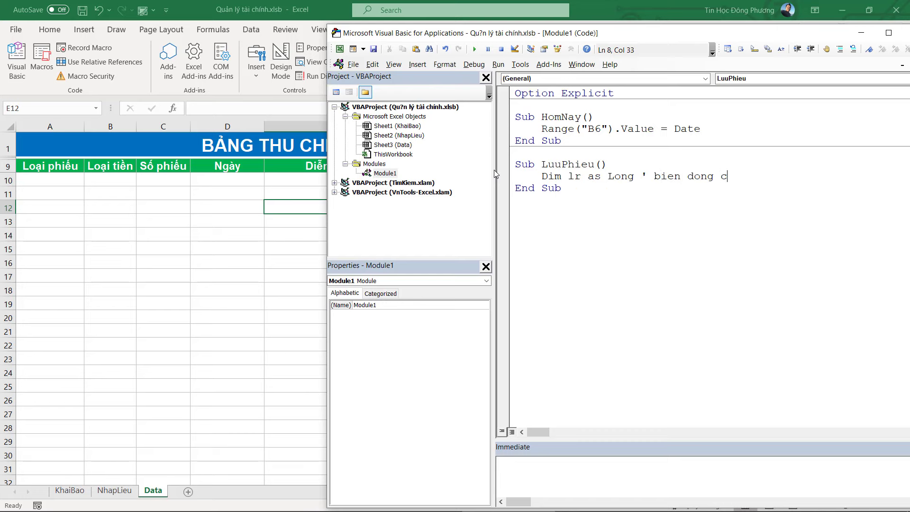
pyautogui.write('uoi')
pyautogui.press('Return')
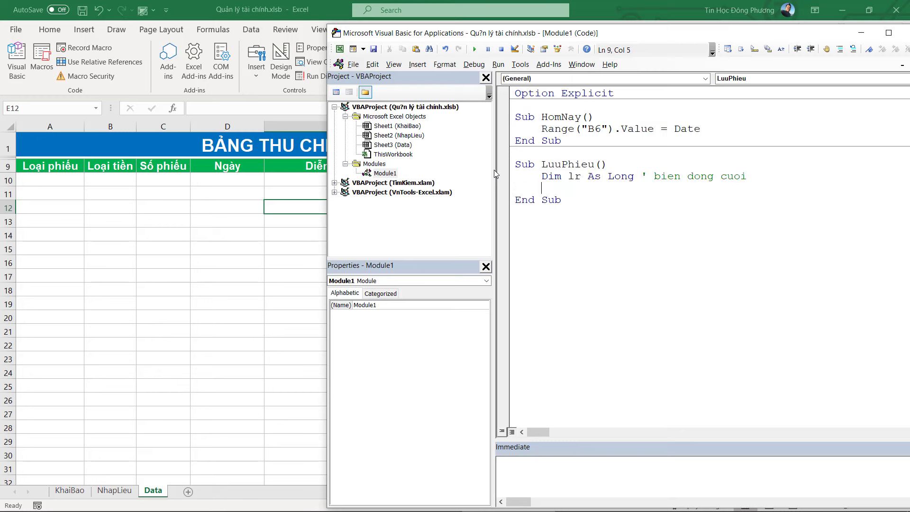
# Step: Start an lr = sheets( line and wrap it in a With Sheets("Data") … End With block
pyautogui.write('lr = s')
pyautogui.write('he')
pyautogui.press('BackSpace')
pyautogui.press('BackSpace')
pyautogui.write('heets("')
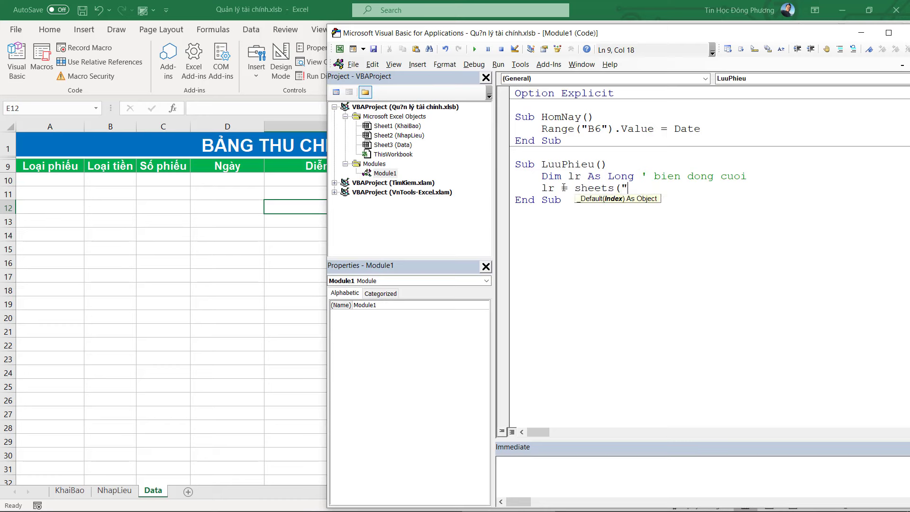
pyautogui.click(784, 178)
pyautogui.press('Return')
pyautogui.write('th ')
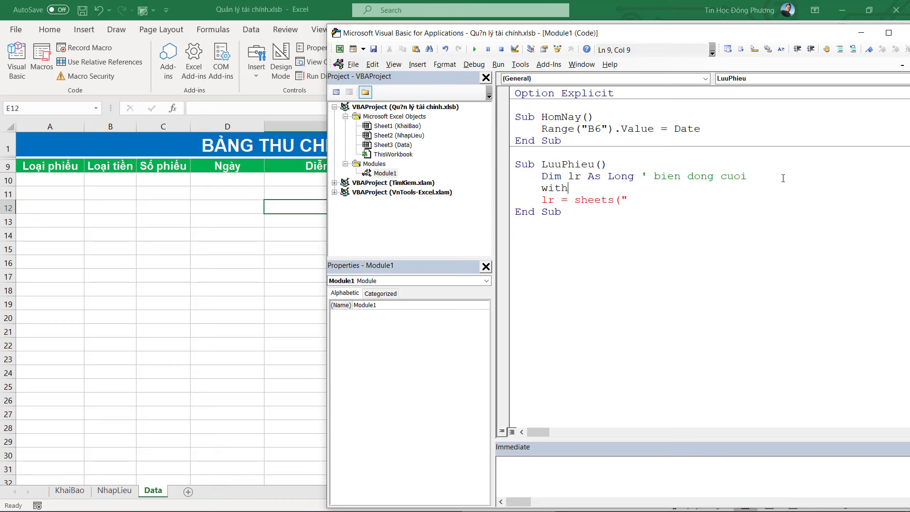
pyautogui.write('sheets("D')
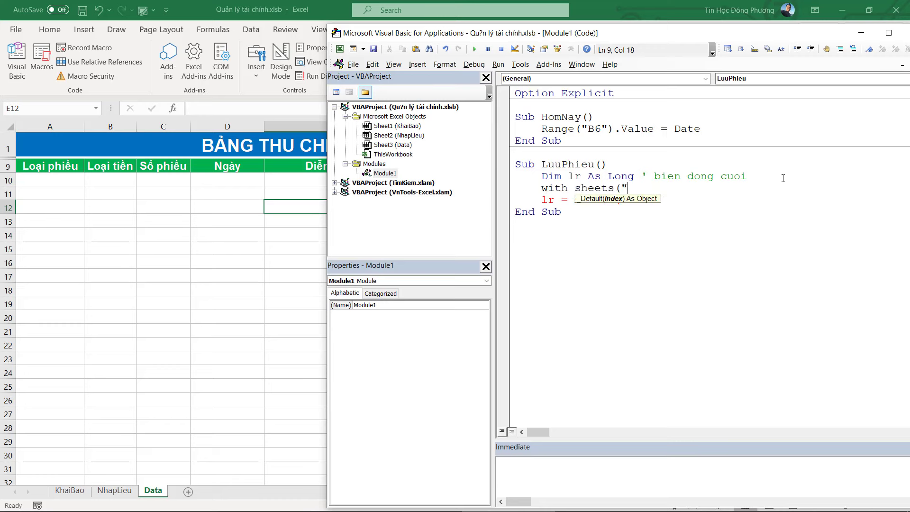
pyautogui.write('ata"')
pyautogui.write(')')
pyautogui.click(683, 206)
pyautogui.press('Return')
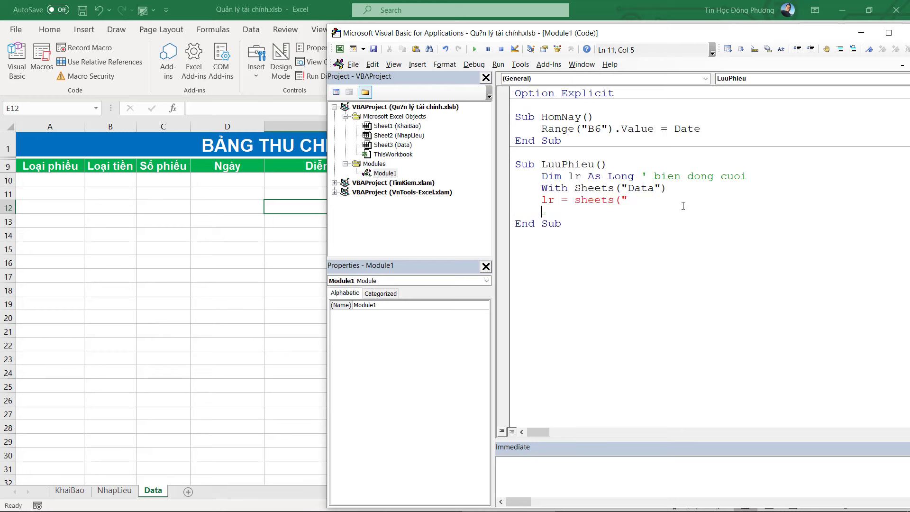
pyautogui.write('End wi')
pyautogui.write('th')
# Step: Indent the lr line inside the With block and change it to lr = .range
pyautogui.moveTo(493, 188); pyautogui.dragTo(412, 187)
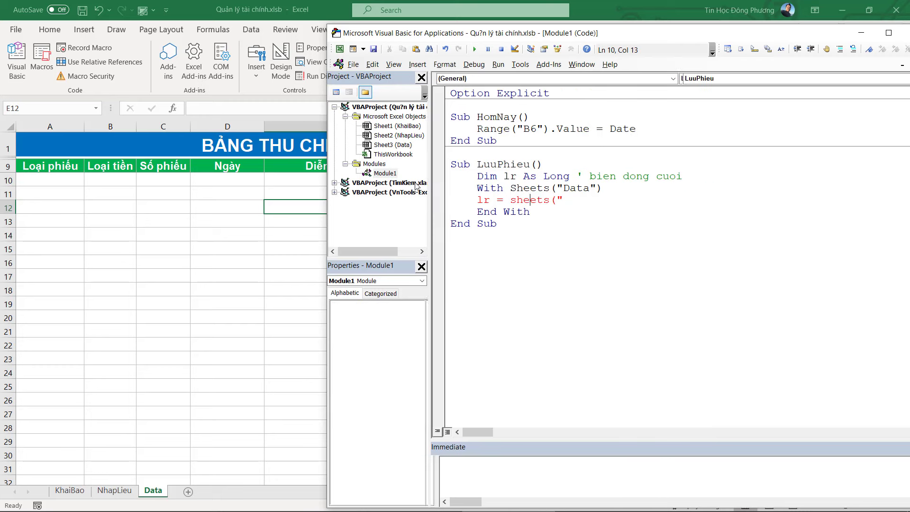
pyautogui.click(461, 201)
pyautogui.press('Tab')
pyautogui.click(585, 201)
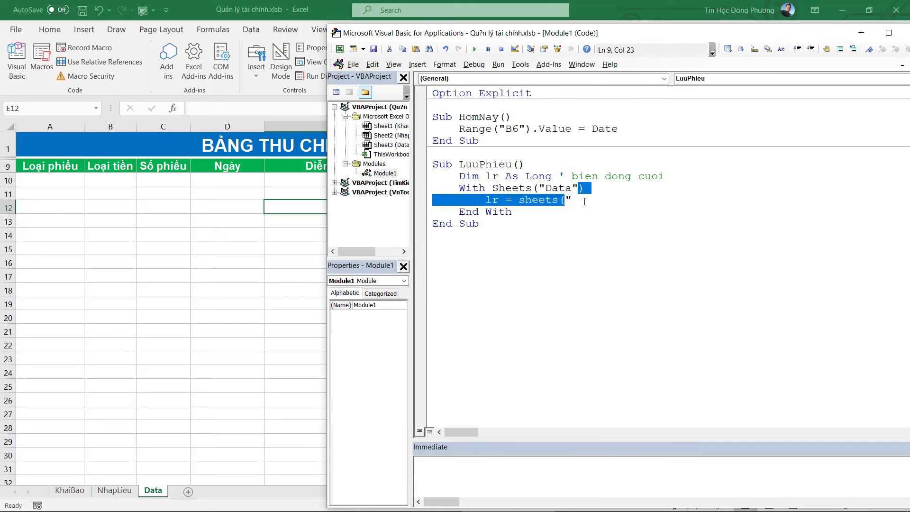
pyautogui.moveTo(584, 201)
pyautogui.mouseDown()
pyautogui.moveTo(521, 208)
pyautogui.moveTo(578, 194)
pyautogui.mouseUp()
pyautogui.click(521, 207)
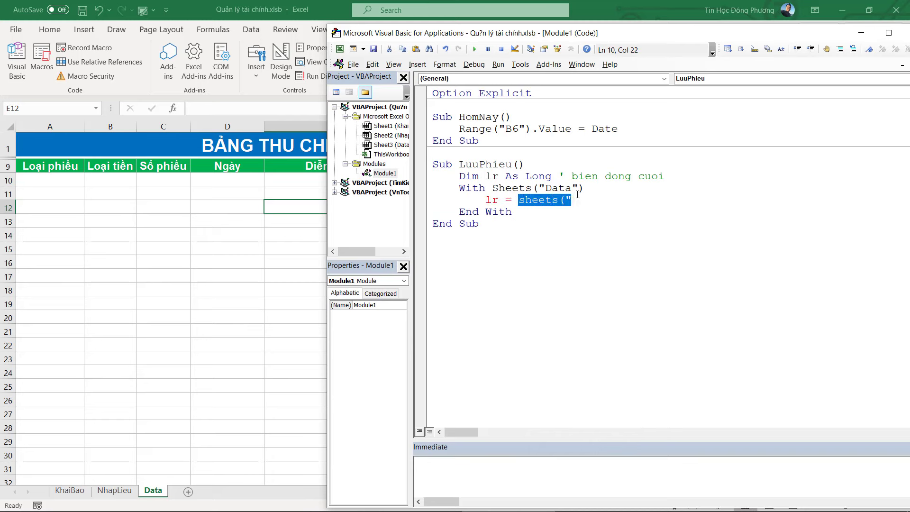
pyautogui.write('.rang')
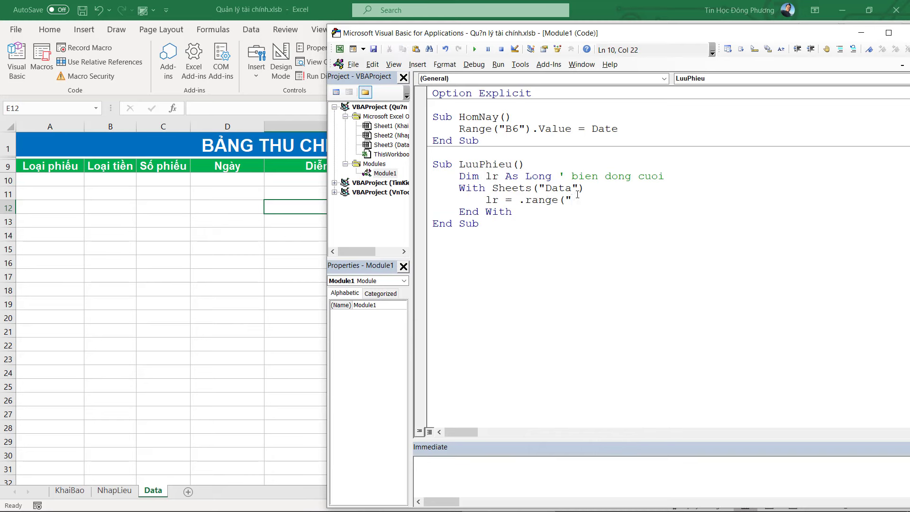
pyautogui.click(73, 204)
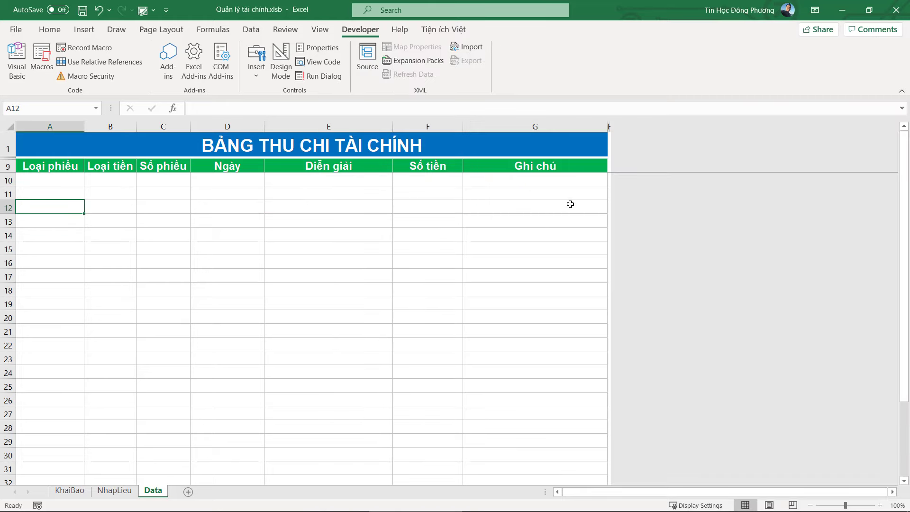
# Step: Inspect cells in rows 10–14 of the Data table to locate the empty rows
pyautogui.click(571, 204)
pyautogui.moveTo(27, 205); pyautogui.dragTo(506, 204)
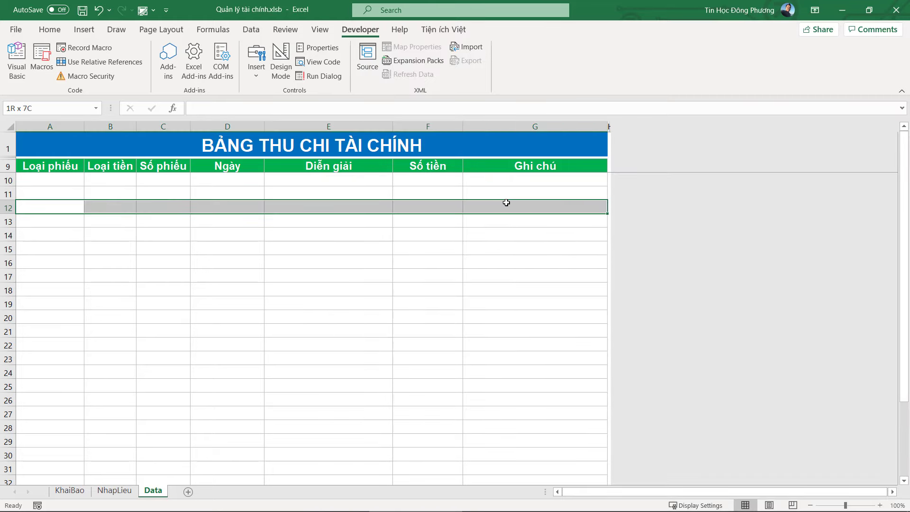
pyautogui.click(556, 195)
pyautogui.click(555, 179)
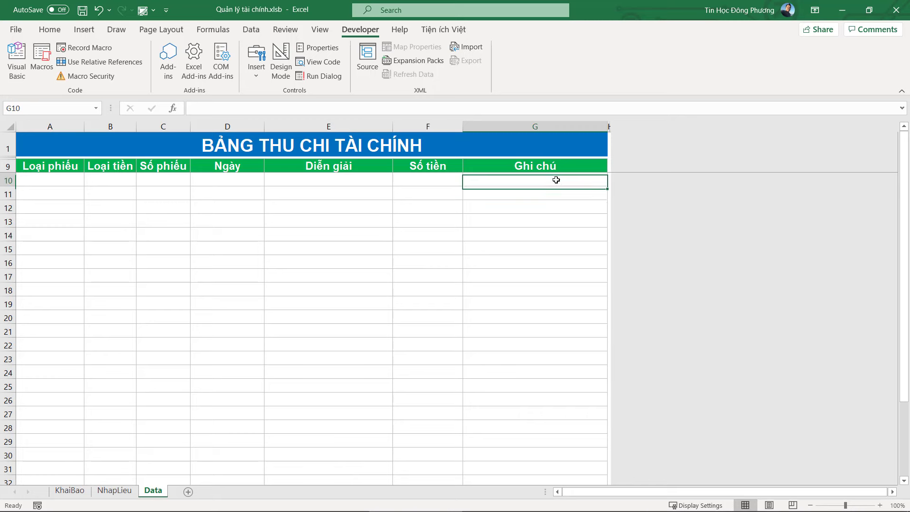
pyautogui.click(557, 204)
pyautogui.click(559, 181)
pyautogui.click(562, 204)
pyautogui.click(311, 182)
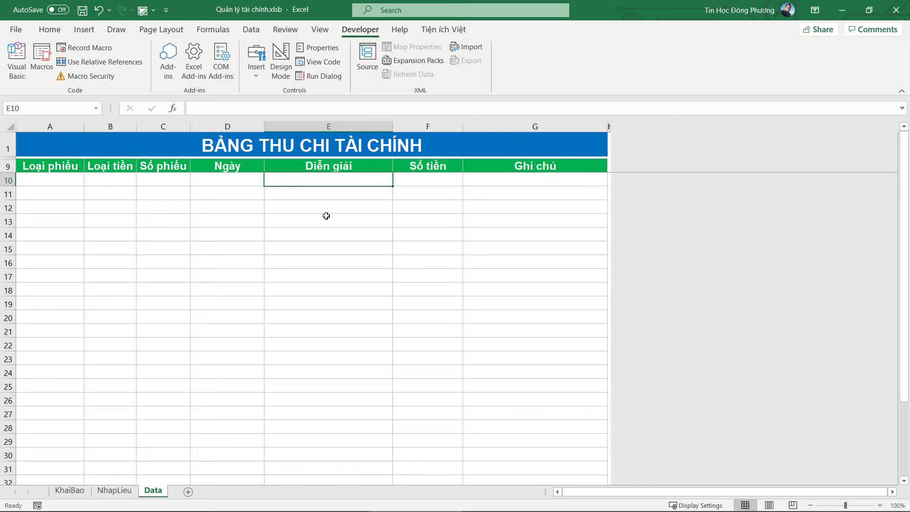
pyautogui.click(327, 217)
pyautogui.click(55, 192)
pyautogui.click(55, 230)
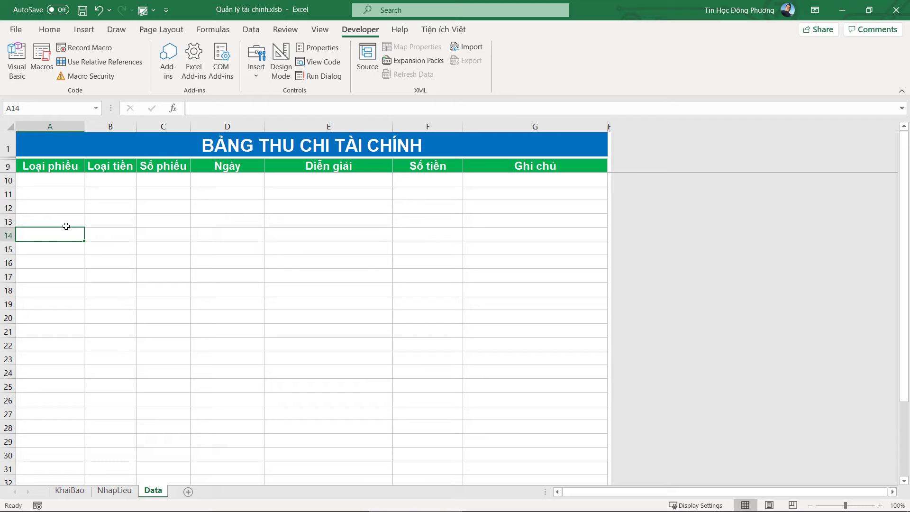
# Step: Complete the last-row formula as lr = .Range("A" & Rows.Count).End(xlUp).Row
pyautogui.hotkey('alt', 'Tab')
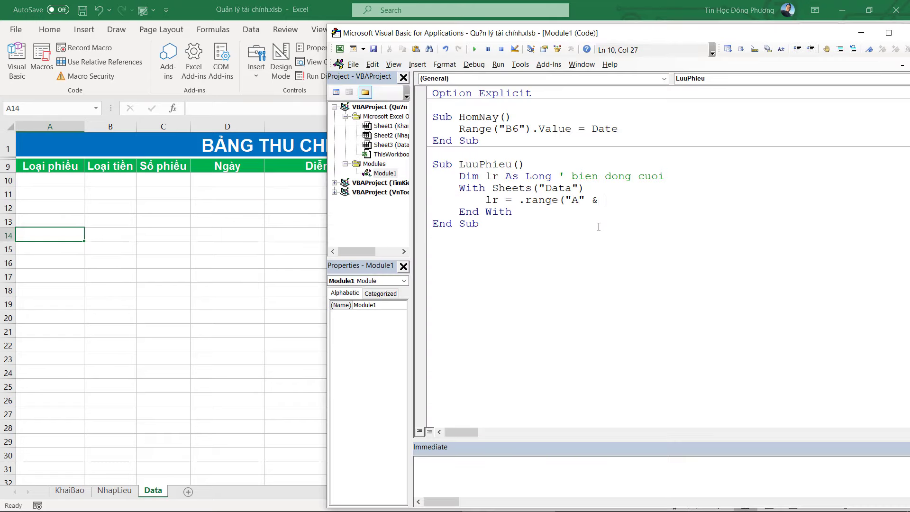
pyautogui.write('.Cou')
pyautogui.press('Tab')
pyautogui.write('nd(xlup)')
pyautogui.write(',roi')
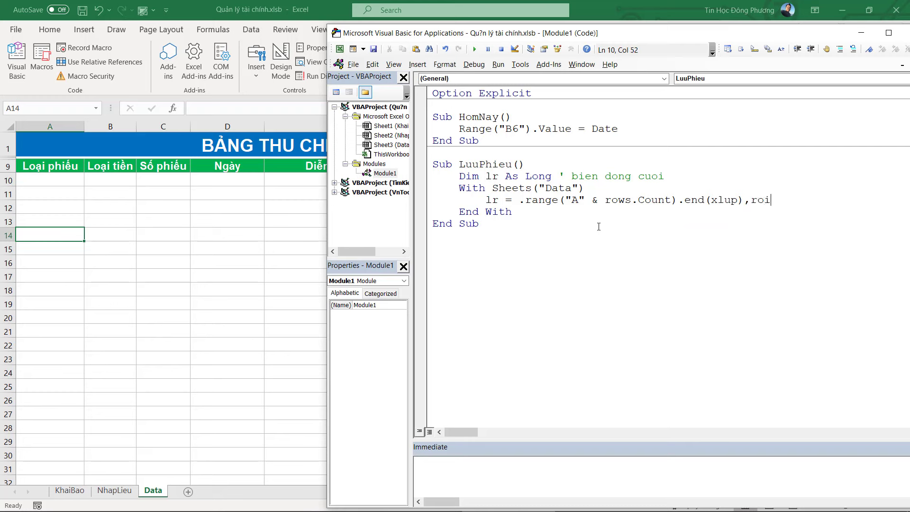
pyautogui.press('BackSpace')
pyautogui.press('BackSpace')
pyautogui.press('BackSpace')
pyautogui.write('.row')
pyautogui.press('Return')
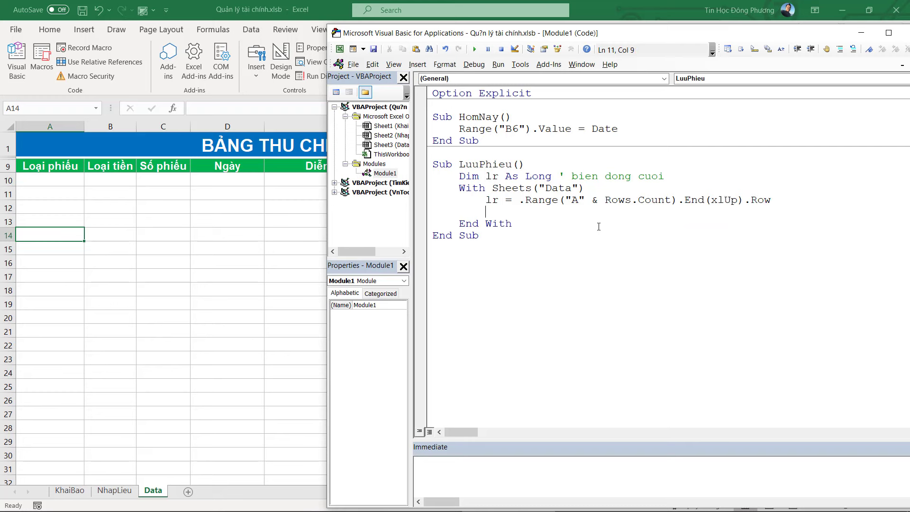
# Step: Test Ctrl+Down and Ctrl+Up in Data column A to confirm where the last filled row is
pyautogui.click(135, 224)
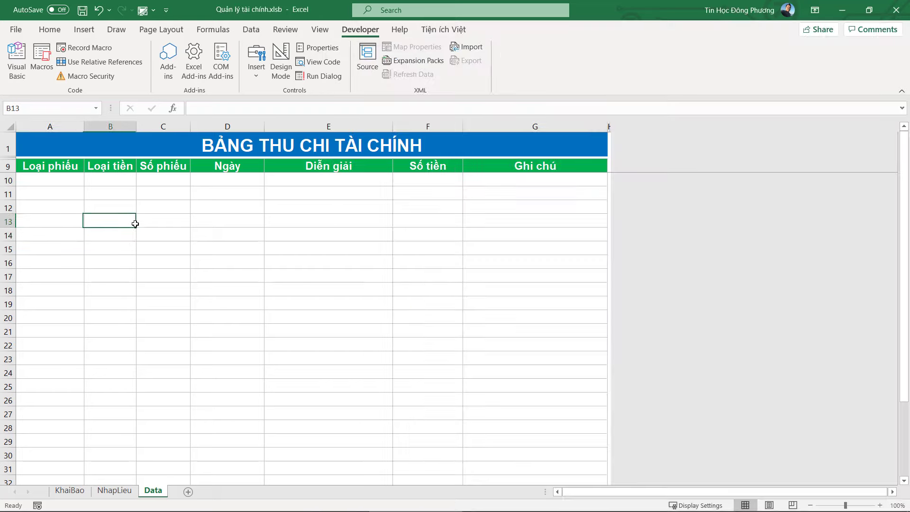
pyautogui.click(73, 183)
pyautogui.click(82, 167)
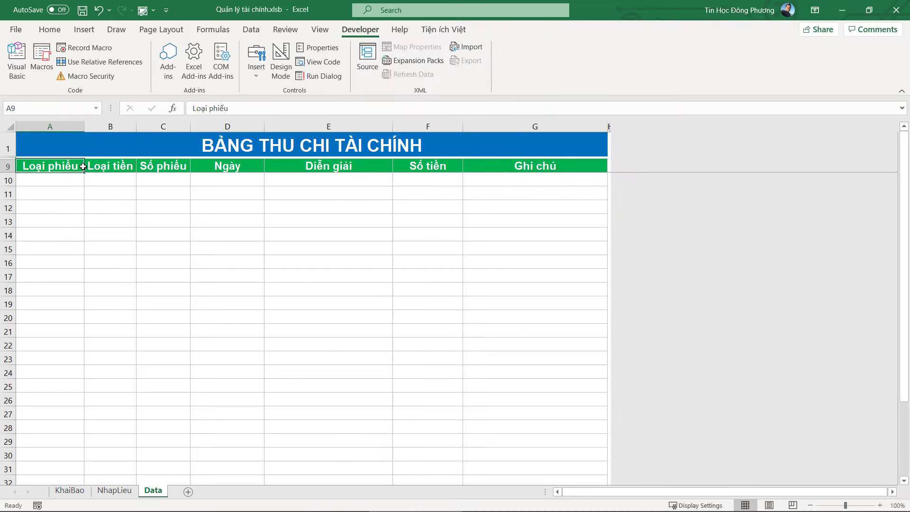
pyautogui.click(78, 208)
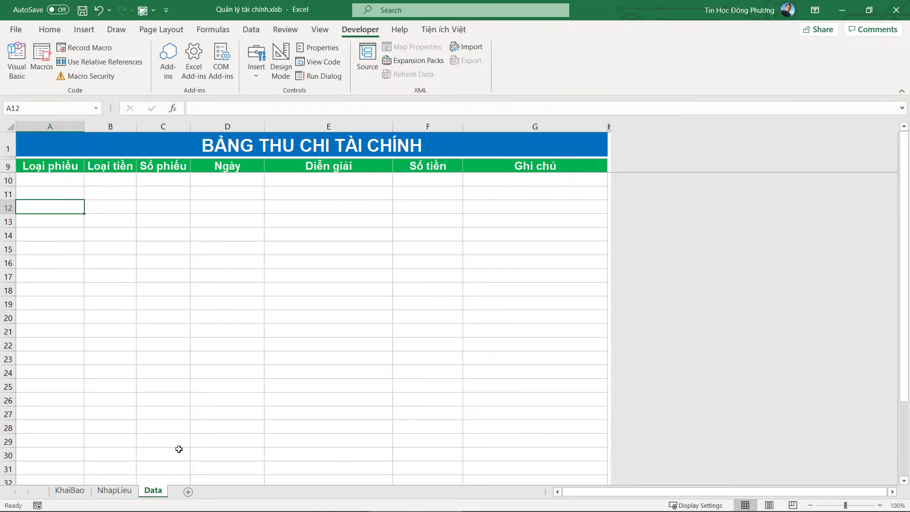
pyautogui.click(187, 281)
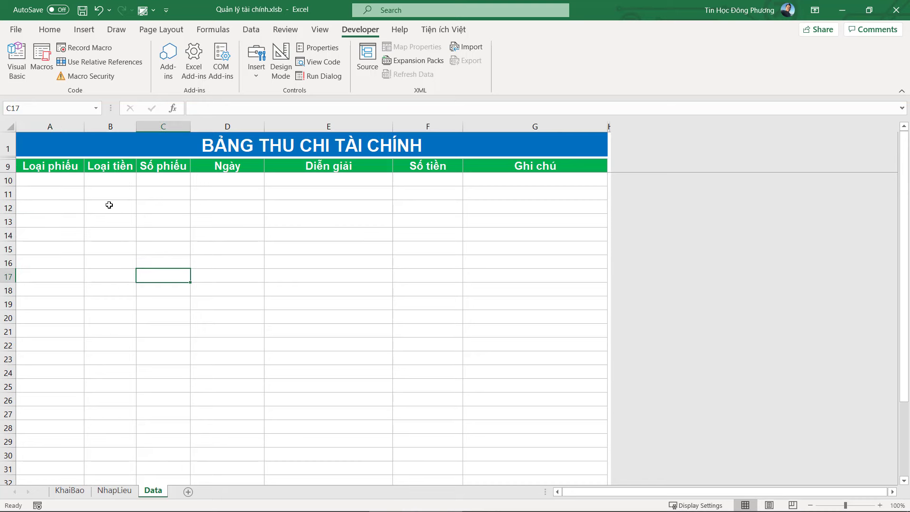
pyautogui.click(51, 166)
pyautogui.click(84, 375)
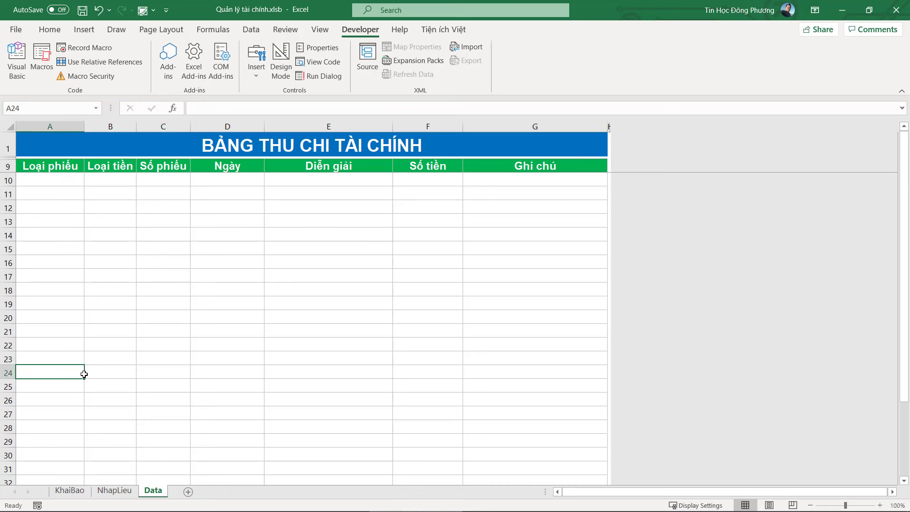
pyautogui.hotkey('ctrl', 'Down')
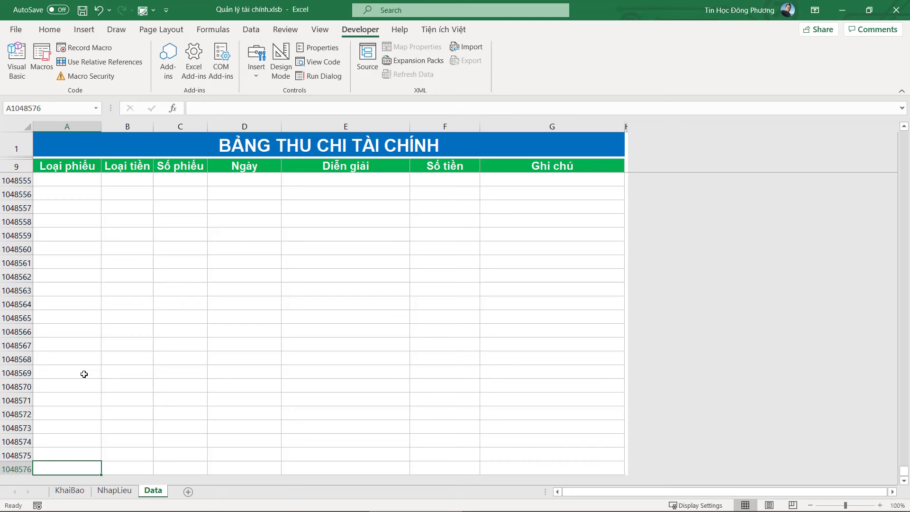
pyautogui.hotkey('ctrl', 'Up')
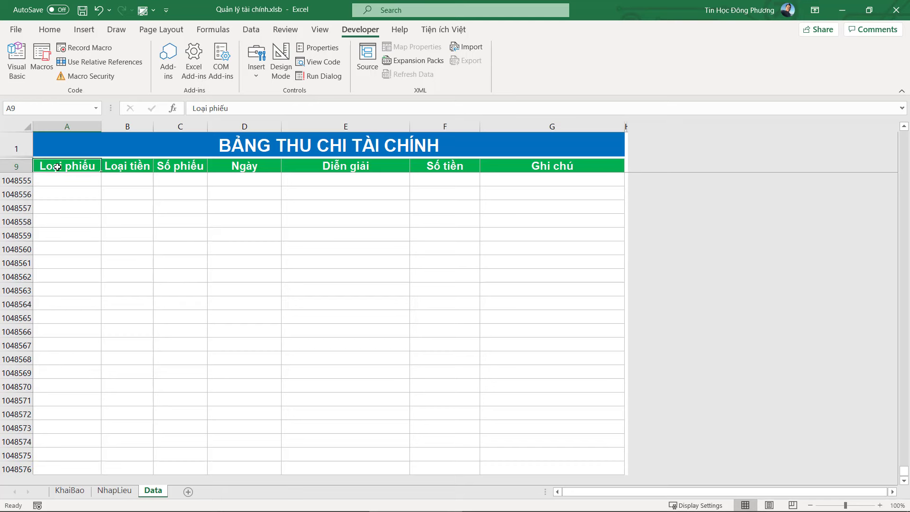
pyautogui.moveTo(57, 167); pyautogui.dragTo(59, 168)
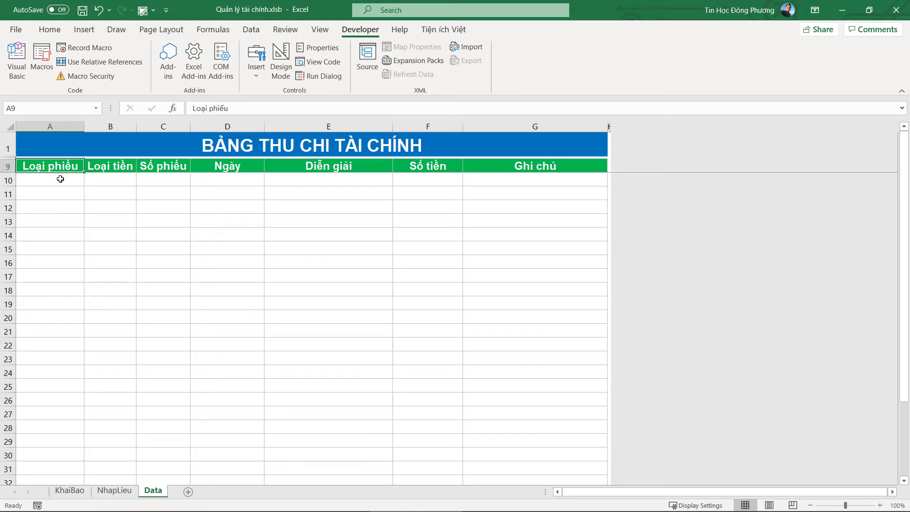
pyautogui.click(60, 179)
# Step: Start a .range("A" & lr).value assignment on the blank line inside the With block
pyautogui.hotkey('alt', 'F11')
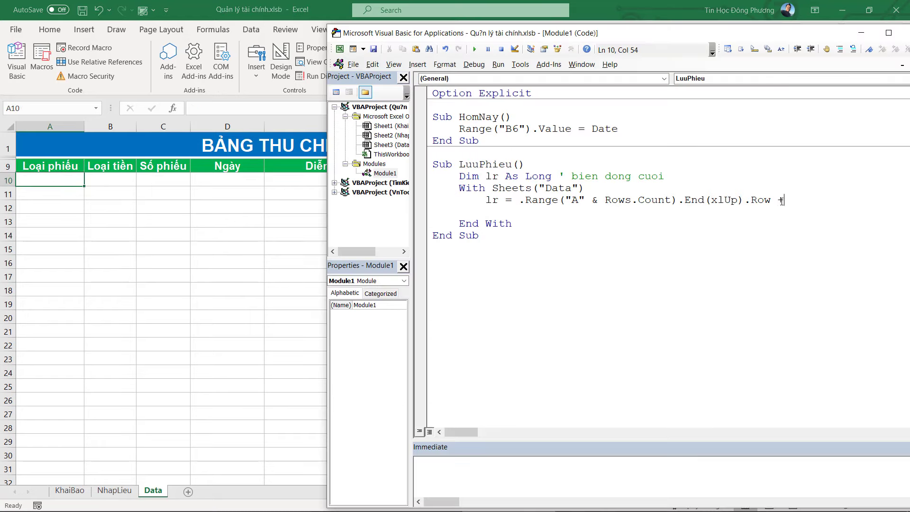
pyautogui.click(504, 213)
pyautogui.write('range("')
pyautogui.press('Down')
pyautogui.press('Up')
pyautogui.write('A')
pyautogui.write('&')
pyautogui.write('alue =')
pyautogui.hotkey('alt', 'F11')
# Step: Finish the assignment as = Sheets("NhapLieu").Range("B3").Value after checking cell B3 on the form
pyautogui.click(114, 490)
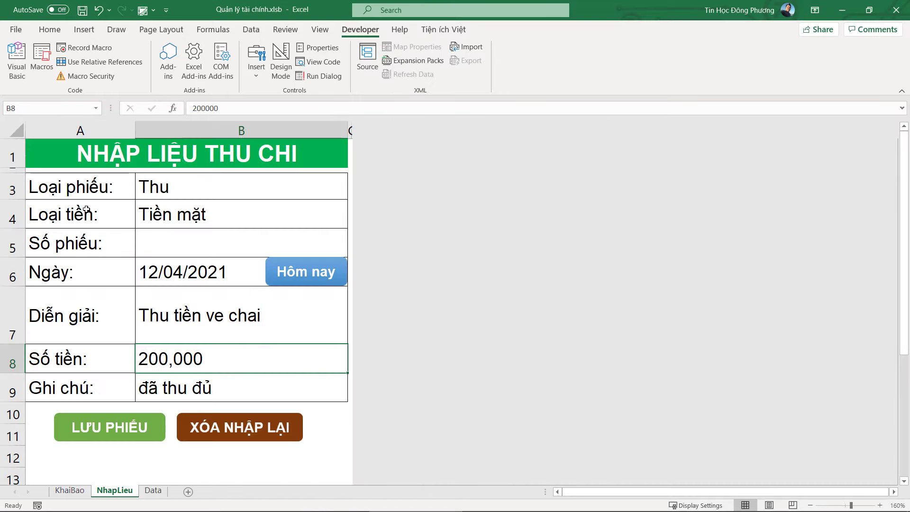
pyautogui.click(160, 187)
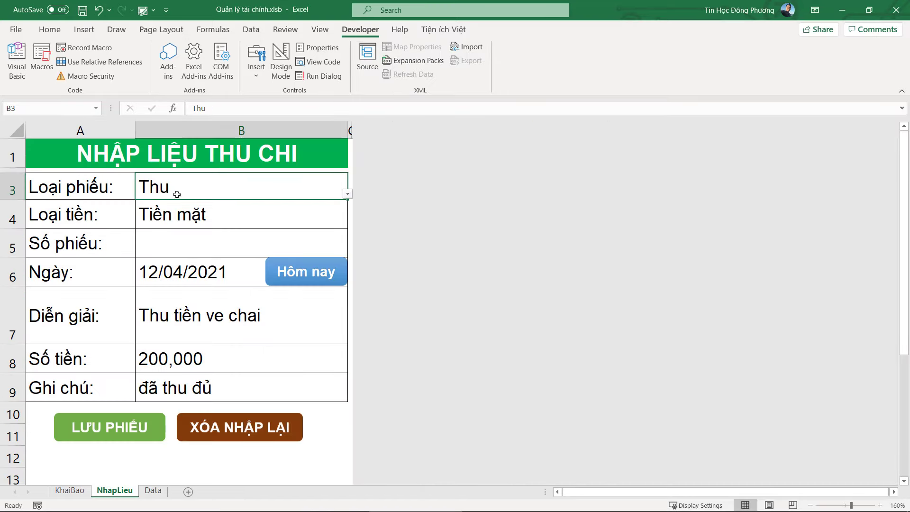
pyautogui.hotkey('alt', 'F11')
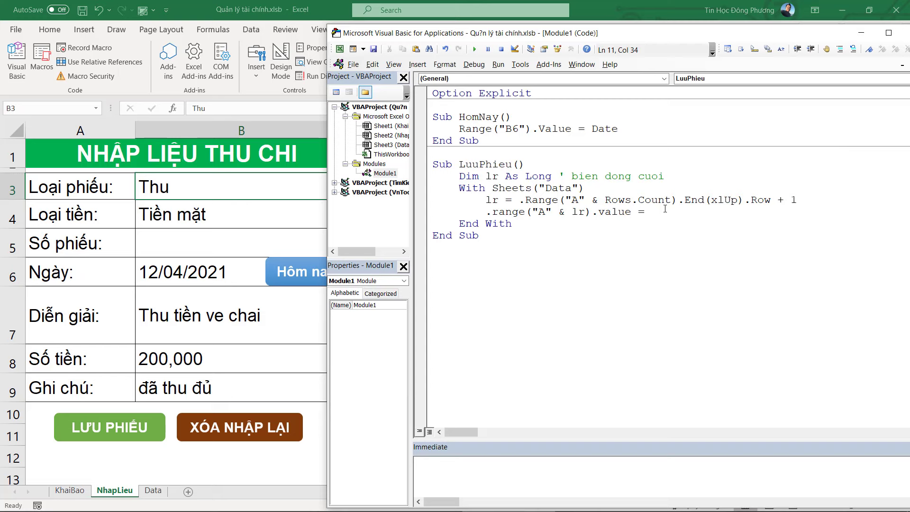
pyautogui.write('heets(')
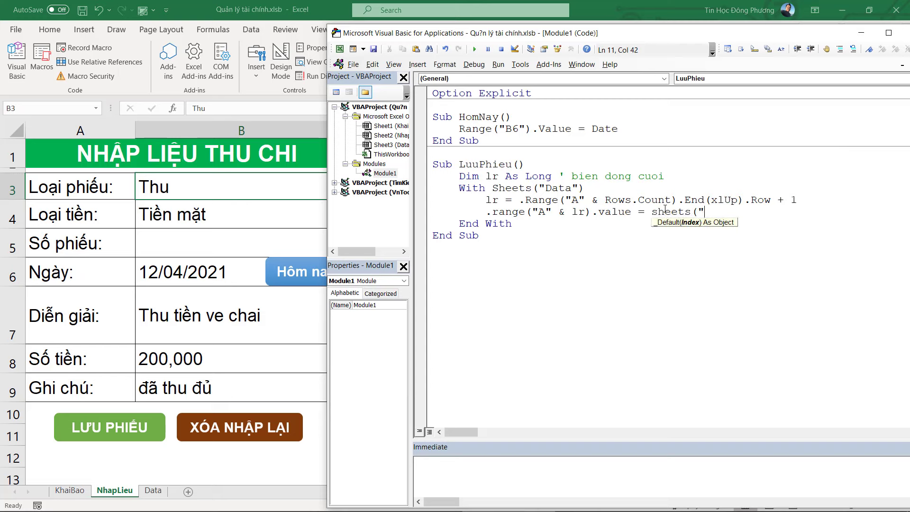
pyautogui.write('"NhapLieu"')
pyautogui.write(').ra')
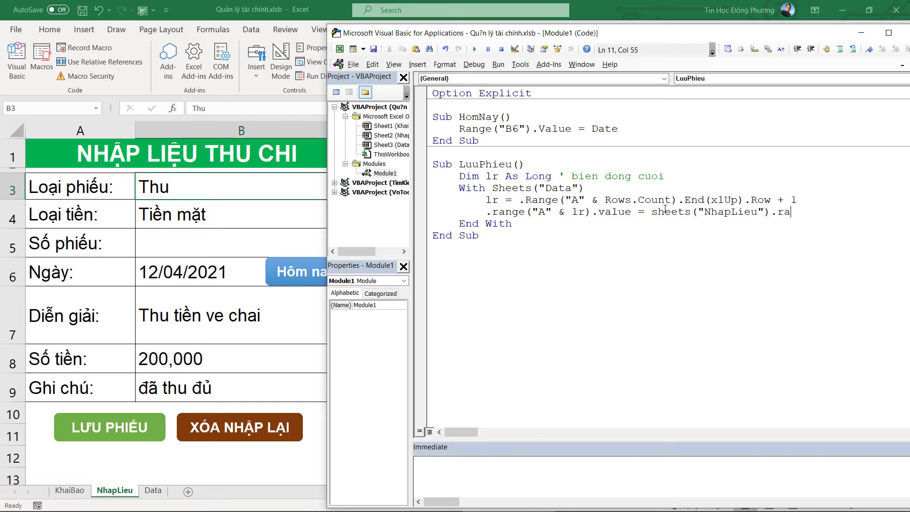
pyautogui.write('nge("B3").')
pyautogui.write('val')
pyautogui.write('ue')
# Step: Select the whole copy-value code line, copy it and paste a duplicate below
pyautogui.moveTo(327, 161); pyautogui.dragTo(274, 163)
pyautogui.press('Down')
pyautogui.moveTo(434, 211); pyautogui.dragTo(651, 211)
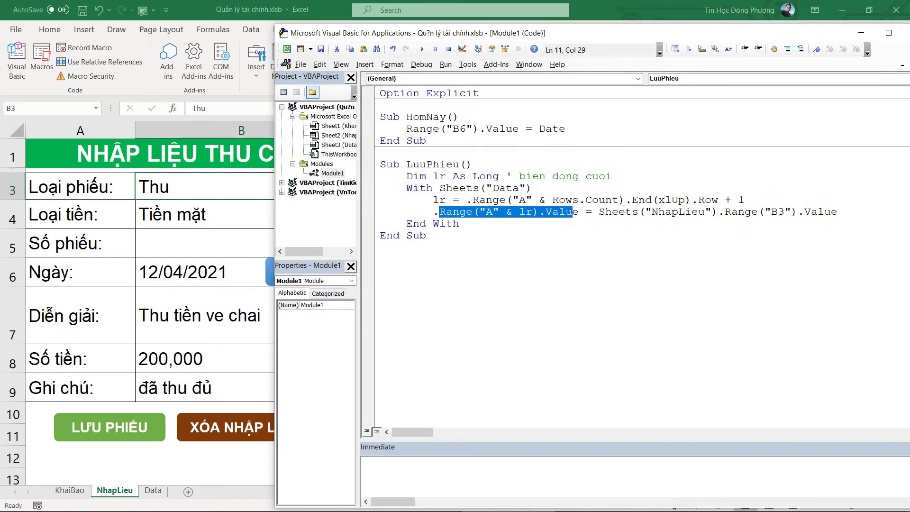
pyautogui.moveTo(432, 211)
pyautogui.mouseDown()
pyautogui.moveTo(846, 206)
pyautogui.moveTo(853, 216)
pyautogui.mouseUp()
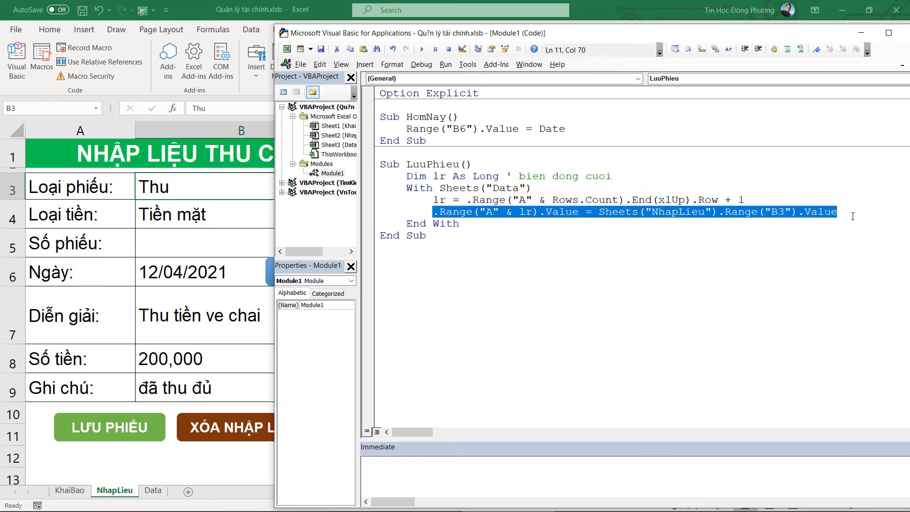
pyautogui.hotkey('ctrl', 'c')
pyautogui.hotkey('ctrl', 'v')
# Step: Paste more copies and change the pasted lines' destination columns to B, C, D, E, F and G
pyautogui.hotkey('ctrl', 'v')
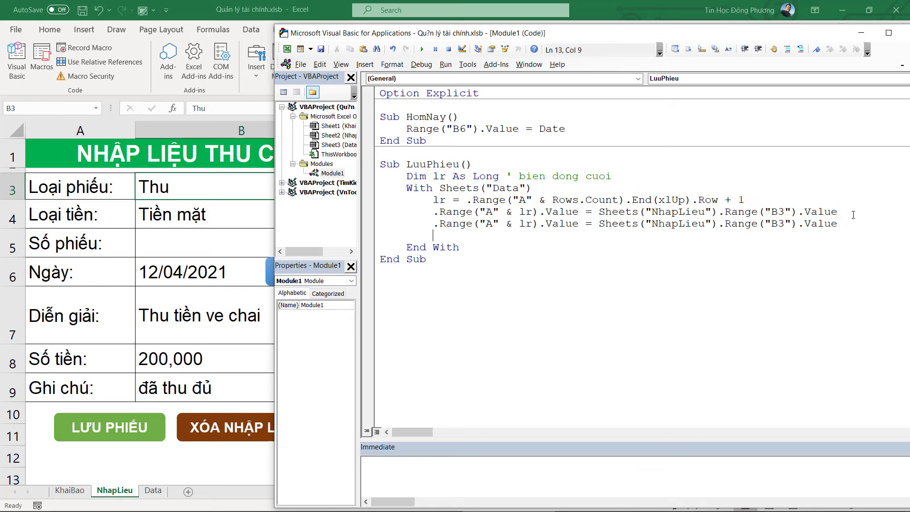
pyautogui.hotkey('ctrl', 'v')
pyautogui.hotkey('ctrl', 'v')
pyautogui.hotkey('ctrl', 'v')
pyautogui.hotkey('ctrl', 'v')
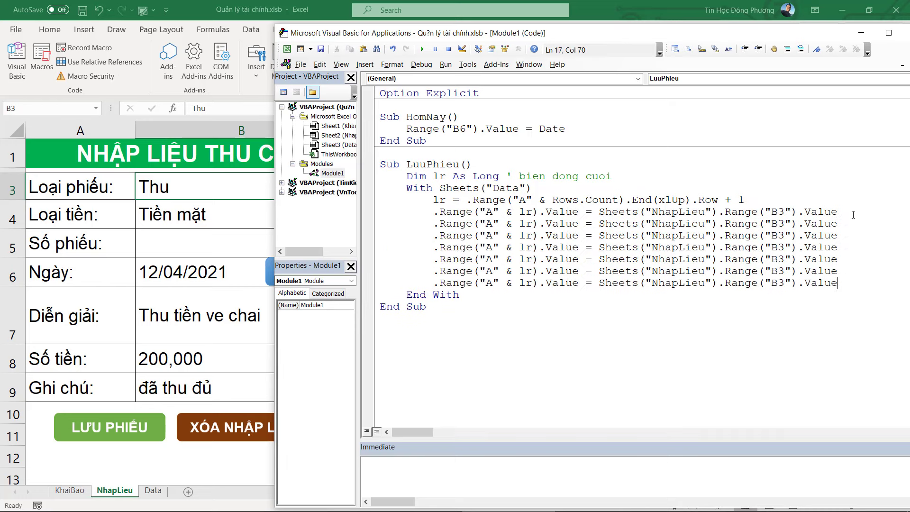
pyautogui.doubleClick(492, 224)
pyautogui.write('B')
pyautogui.doubleClick(491, 235)
pyautogui.write('C')
pyautogui.doubleClick(490, 247)
pyautogui.write('D')
pyautogui.doubleClick(494, 259)
pyautogui.write('E')
pyautogui.doubleClick(492, 271)
pyautogui.write('F')
pyautogui.doubleClick(491, 283)
pyautogui.write('G')
pyautogui.click(536, 292)
# Step: Comment the column A line 'loai phieu' and change the source cells to B4 through B9
pyautogui.click(841, 211)
pyautogui.moveTo(271, 195); pyautogui.dragTo(234, 194)
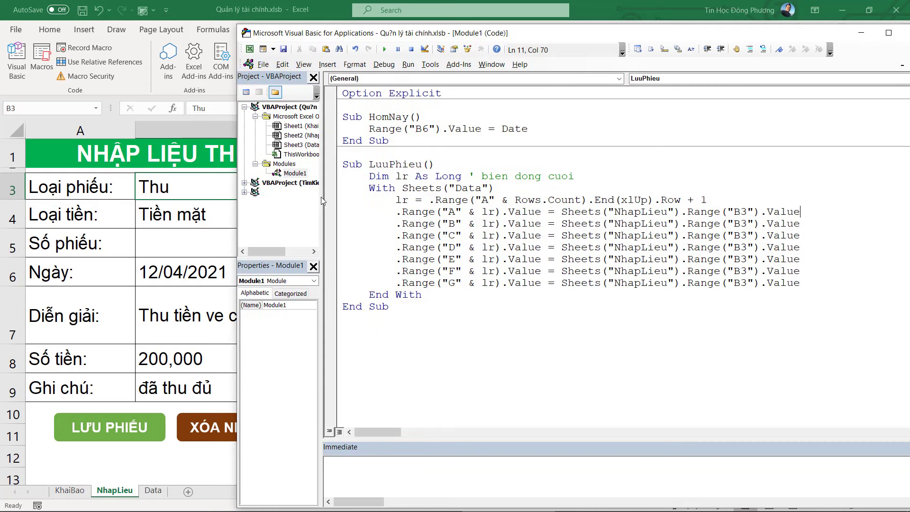
pyautogui.write("'loai p")
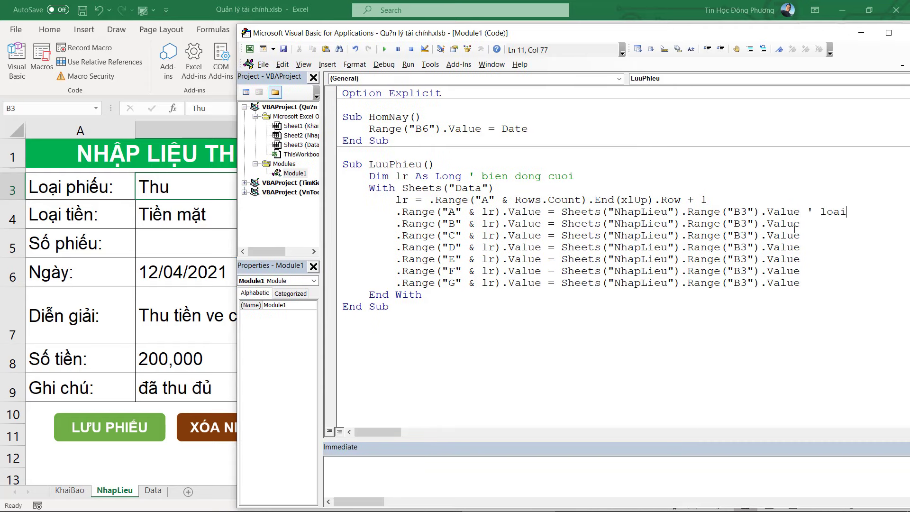
pyautogui.write('hieu')
pyautogui.click(741, 223)
pyautogui.write('4')
pyautogui.moveTo(741, 236); pyautogui.dragTo(748, 284)
pyautogui.write('5')
pyautogui.write('6')
pyautogui.write('7')
pyautogui.write('8')
pyautogui.write('9')
# Step: Add comments loai tien, so phieu, ngay, dien giai, so tien and ghi chu to the remaining lines
pyautogui.click(819, 220)
pyautogui.write('loai tien')
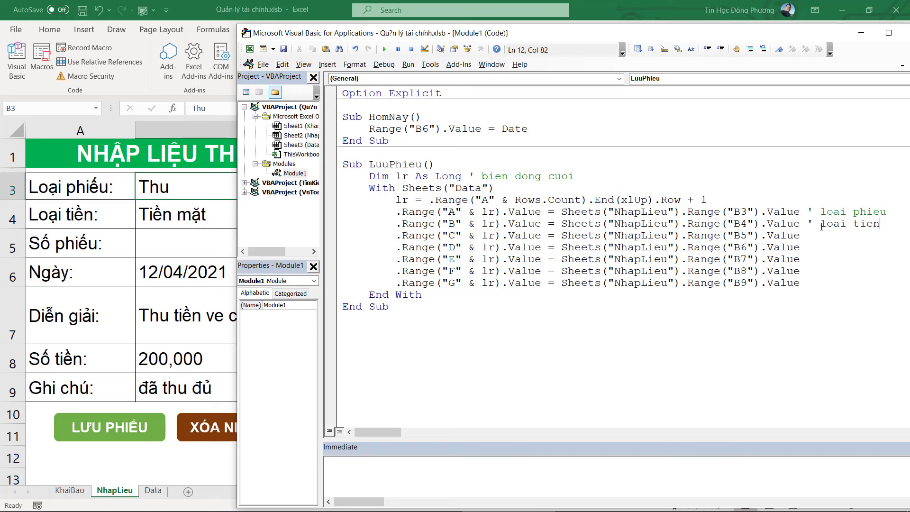
pyautogui.press('Down')
pyautogui.write('so')
pyautogui.write(' phie')
pyautogui.write('u')
pyautogui.press('Down')
pyautogui.write('ng')
pyautogui.write('ay')
pyautogui.write("' ")
pyautogui.write('dien giai')
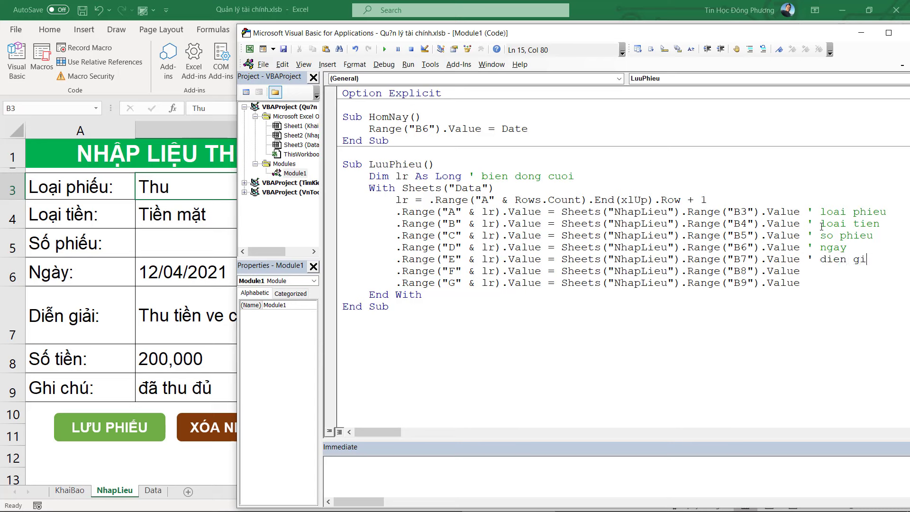
pyautogui.press('Down')
pyautogui.write('so tien')
pyautogui.write('ghi ch')
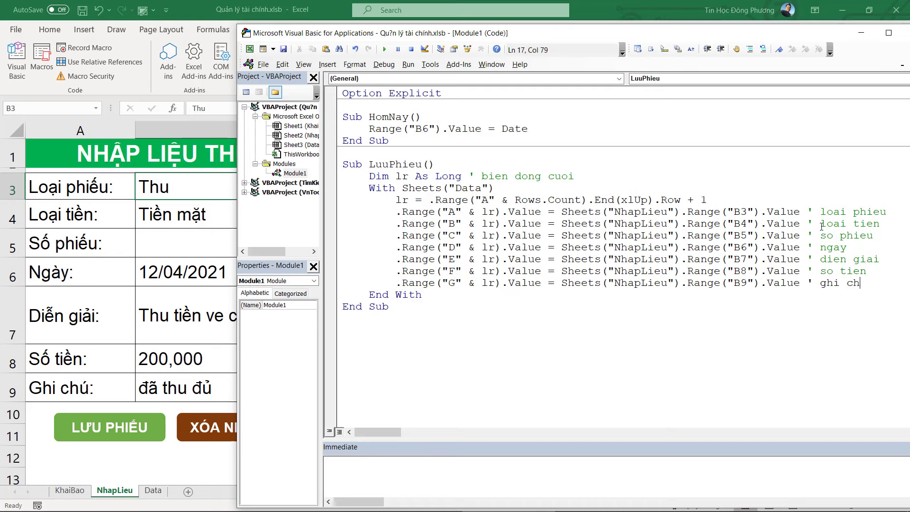
pyautogui.write('u')
# Step: Enter voucher number T0001 in cell B5 of the NhapLieu form
pyautogui.click(147, 280)
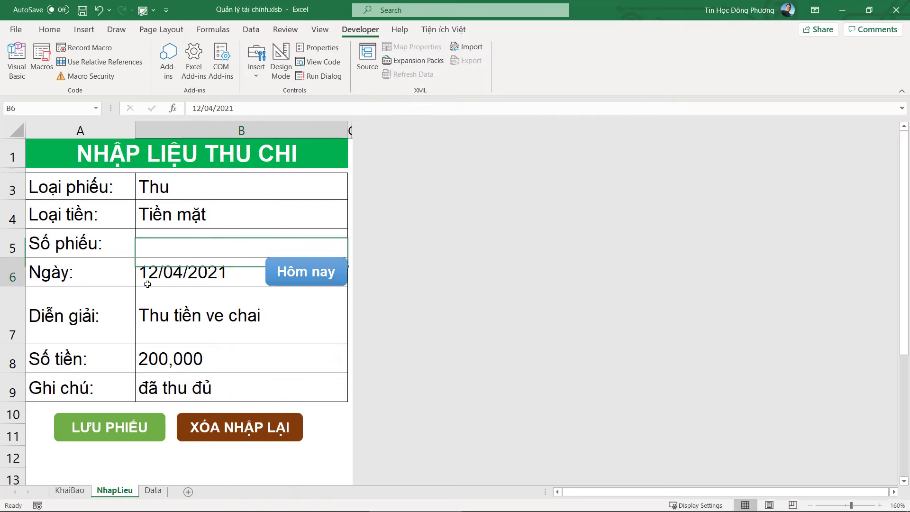
pyautogui.click(177, 241)
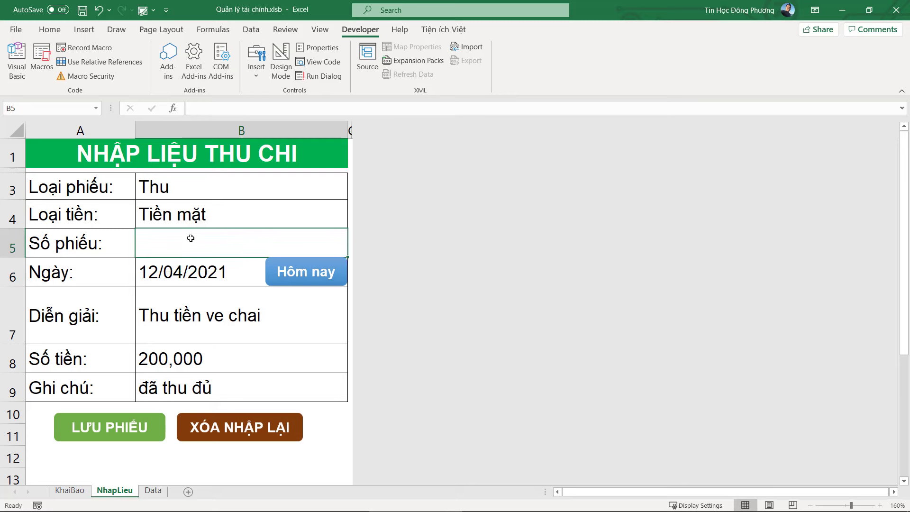
pyautogui.write('T0001')
pyautogui.press('Return')
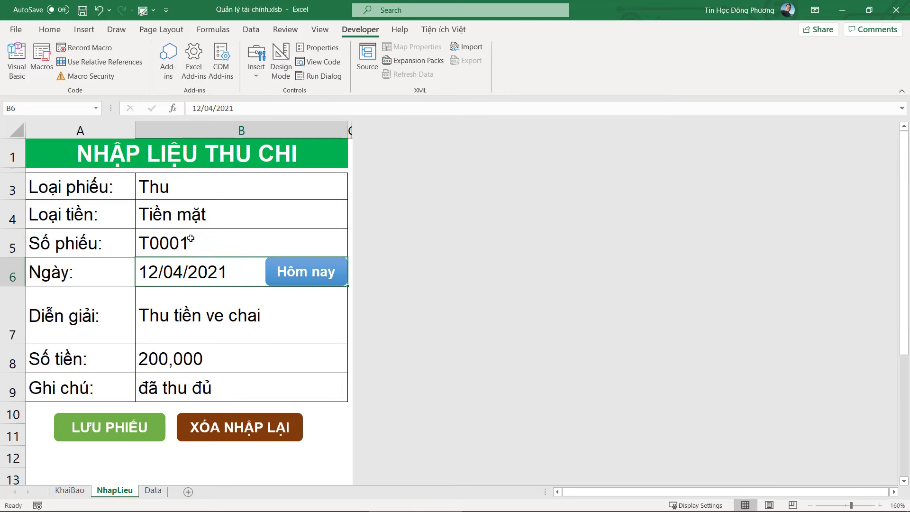
pyautogui.click(191, 239)
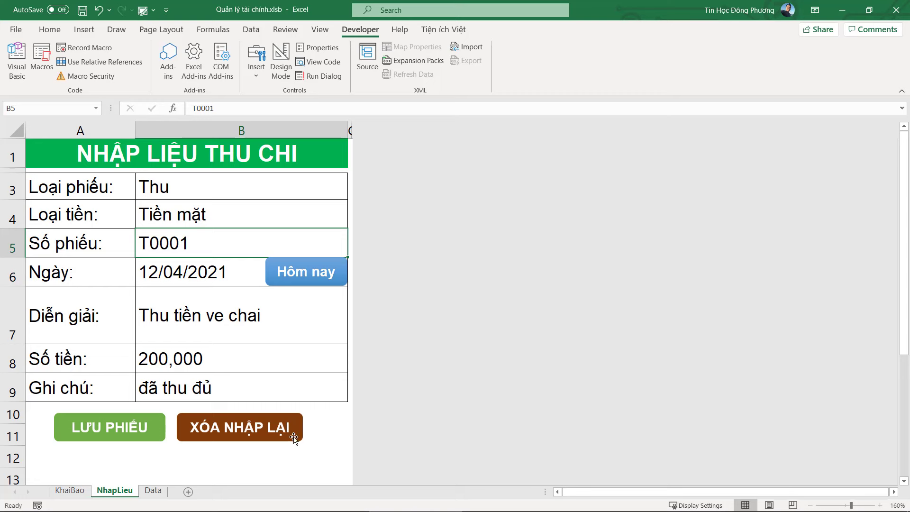
# Step: Copy the LuuPhieu macro name from the VBA editor
pyautogui.hotkey('alt', 'F11')
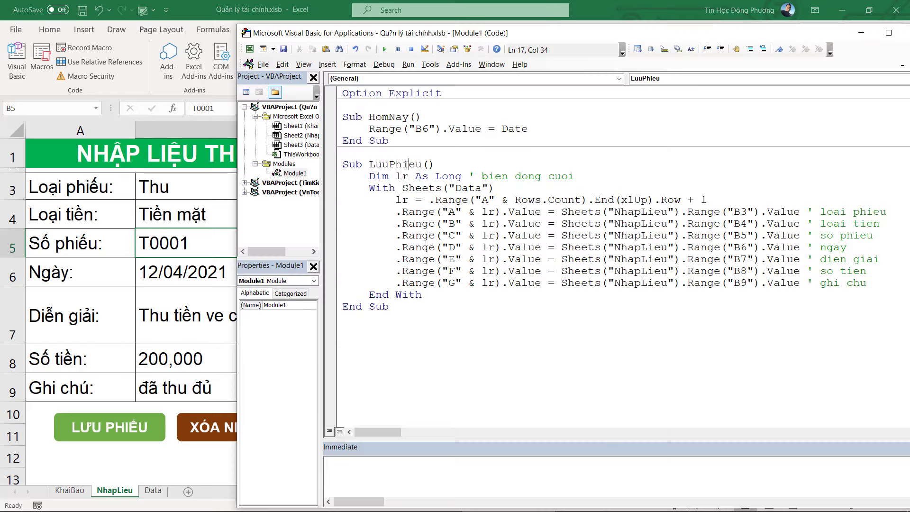
pyautogui.doubleClick(408, 165)
pyautogui.hotkey('ctrl', 'c')
pyautogui.rightClick(406, 166)
pyautogui.click(433, 189)
# Step: Assign the LuuPhieu macro to the LƯU PHIẾU shape
pyautogui.click(143, 424)
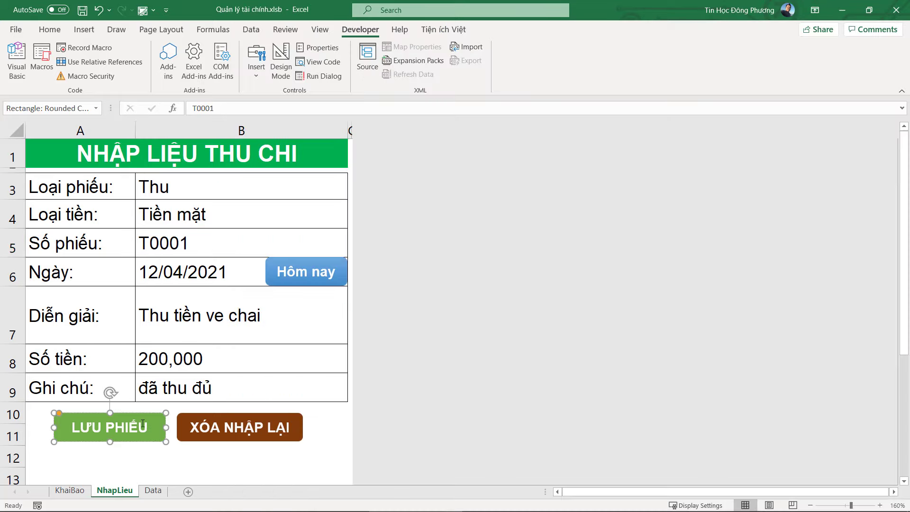
pyautogui.rightClick(142, 423)
pyautogui.click(190, 388)
pyautogui.hotkey('ctrl', 'v')
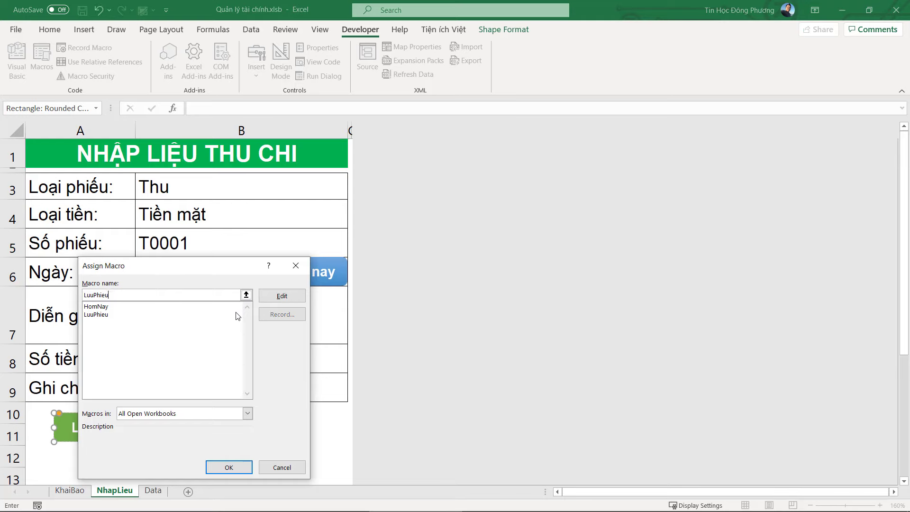
pyautogui.click(229, 467)
pyautogui.click(145, 332)
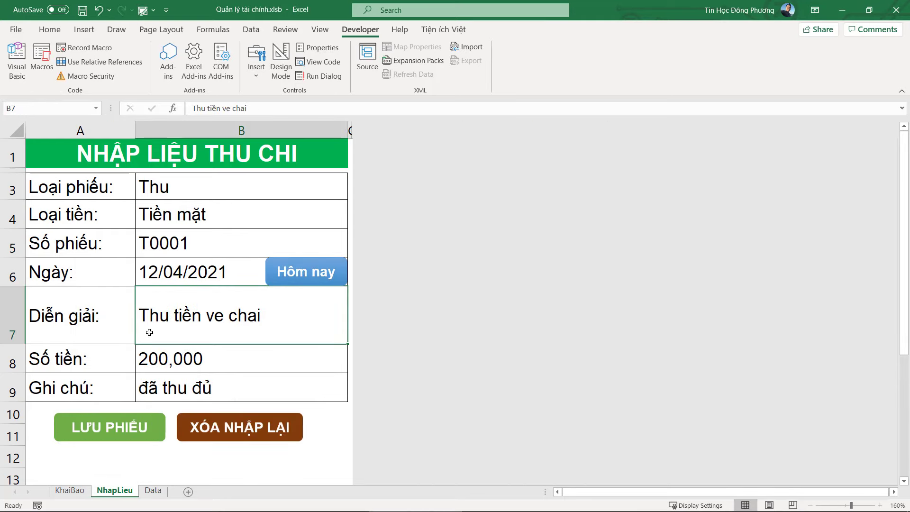
# Step: Switch to the Data sheet
pyautogui.click(189, 201)
pyautogui.click(188, 241)
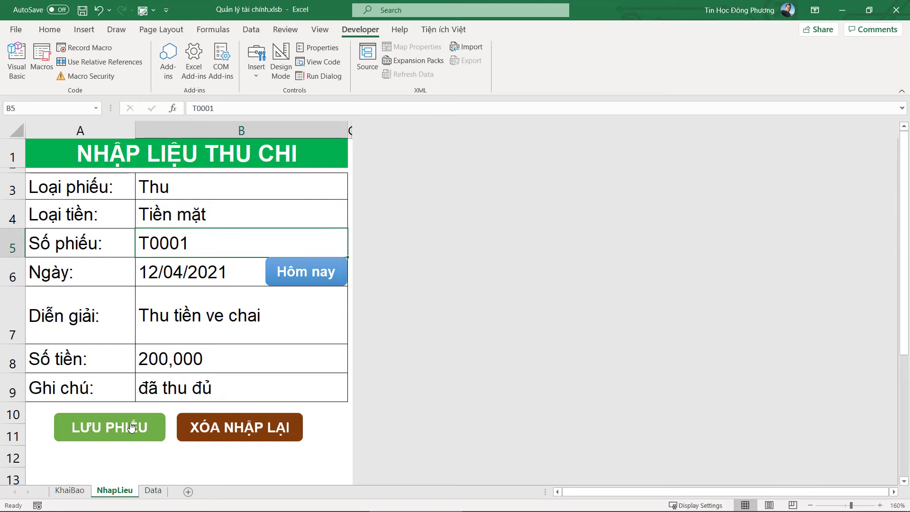
pyautogui.click(153, 490)
# Step: Adjust column A's width, undoing a first centring attempt and autofitting it
pyautogui.click(272, 221)
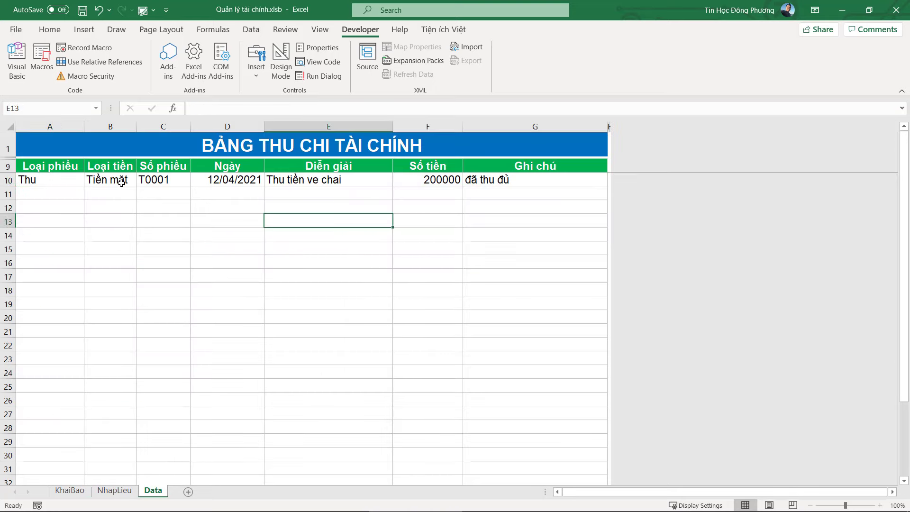
pyautogui.click(104, 182)
pyautogui.click(72, 180)
pyautogui.click(76, 126)
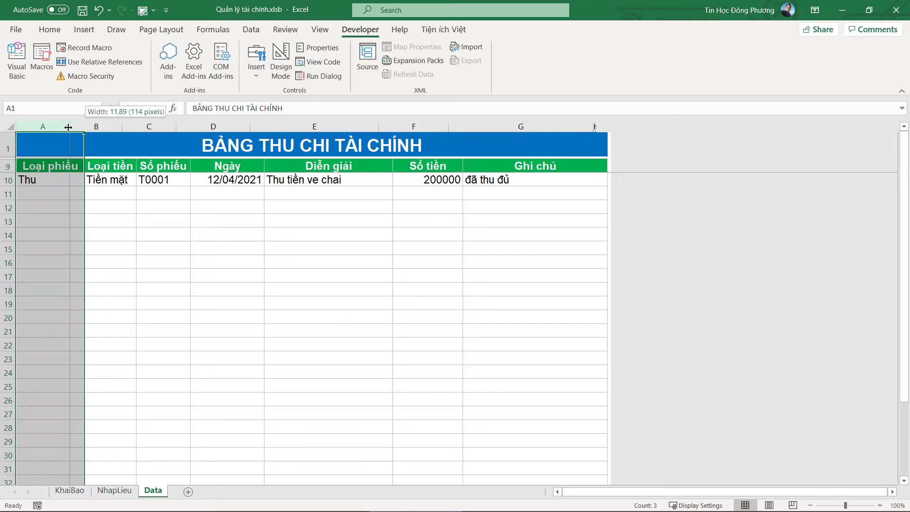
pyautogui.moveTo(82, 125); pyautogui.dragTo(57, 125)
pyautogui.click(45, 29)
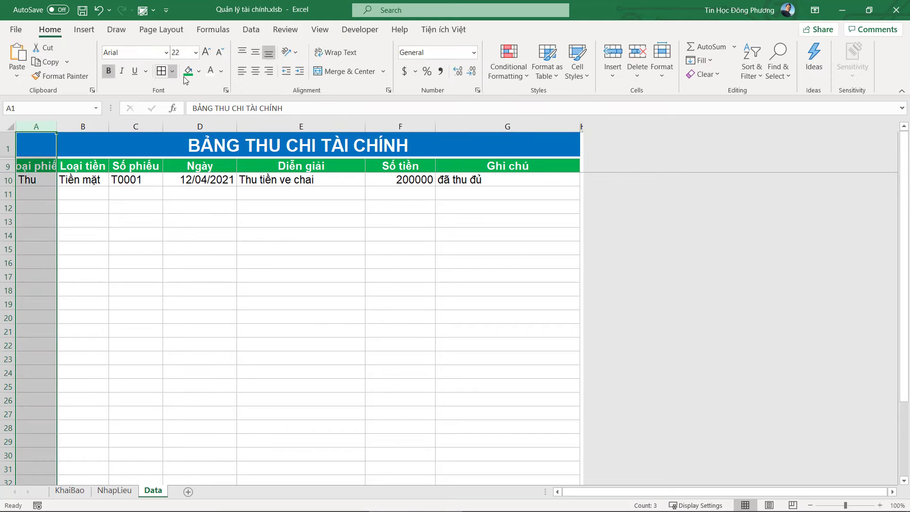
pyautogui.click(255, 71)
pyautogui.click(183, 211)
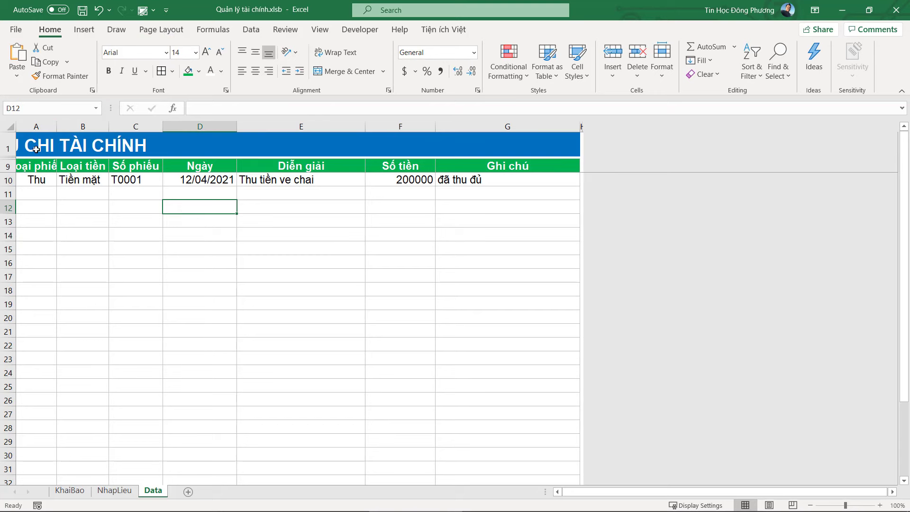
pyautogui.hotkey('ctrl', 'z')
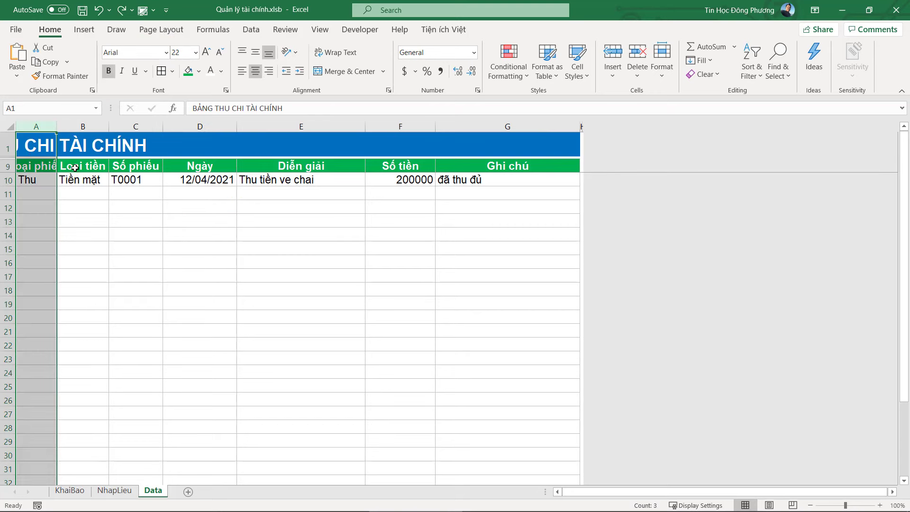
pyautogui.click(42, 181)
pyautogui.hotkey('alt', 'h')
pyautogui.press('o')
pyautogui.press('i')
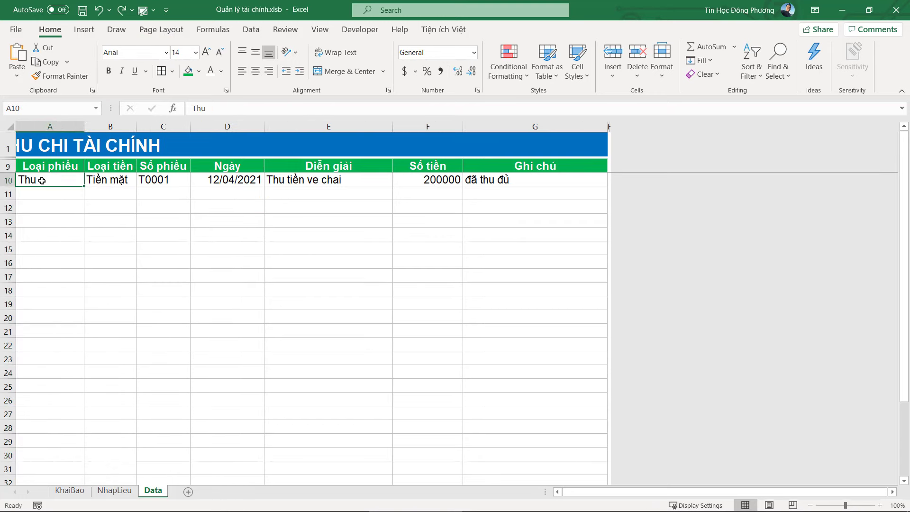
# Step: Narrow column A to about 78 px and centre its contents
pyautogui.moveTo(84, 126); pyautogui.dragTo(52, 126)
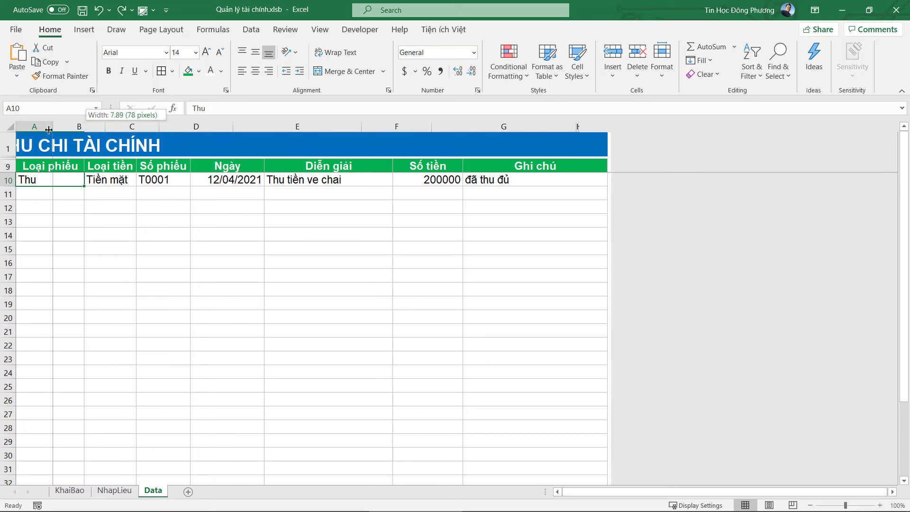
pyautogui.click(34, 126)
pyautogui.click(256, 71)
pyautogui.click(256, 72)
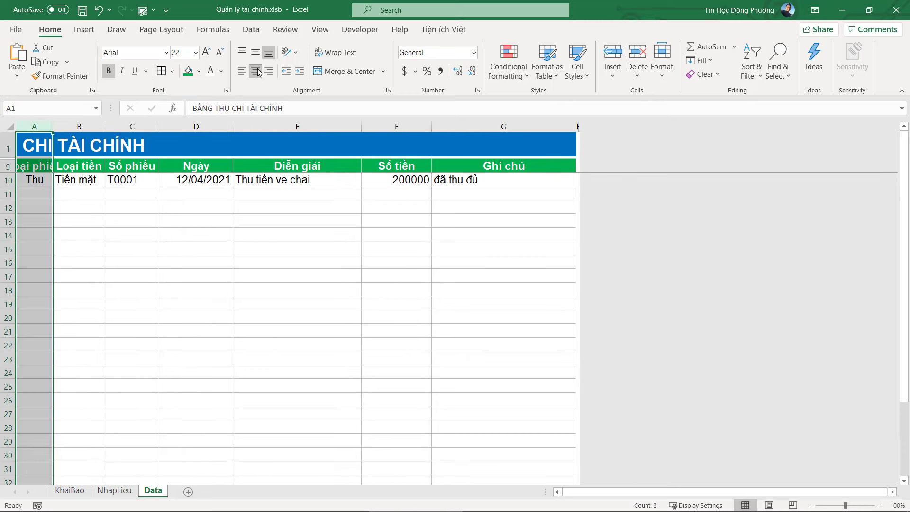
pyautogui.click(256, 72)
pyautogui.click(256, 71)
# Step: Centre the title across A1:G1 with Center Across Selection
pyautogui.moveTo(35, 146); pyautogui.dragTo(529, 126)
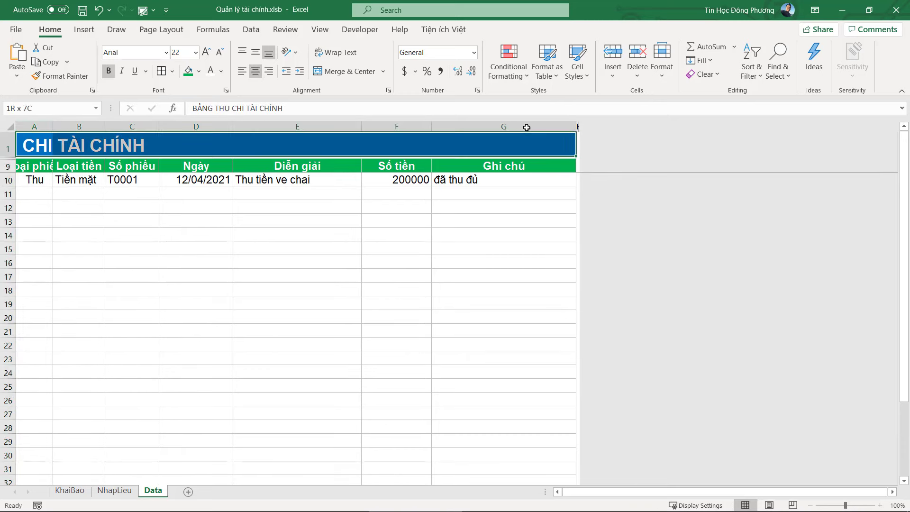
pyautogui.hotkey('ctrl', '1')
pyautogui.click(404, 128)
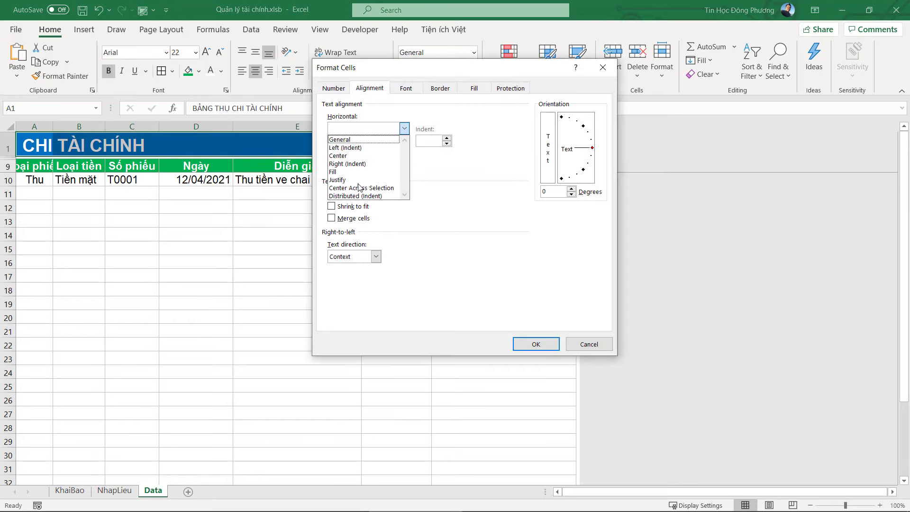
pyautogui.click(365, 189)
pyautogui.click(536, 344)
pyautogui.click(194, 289)
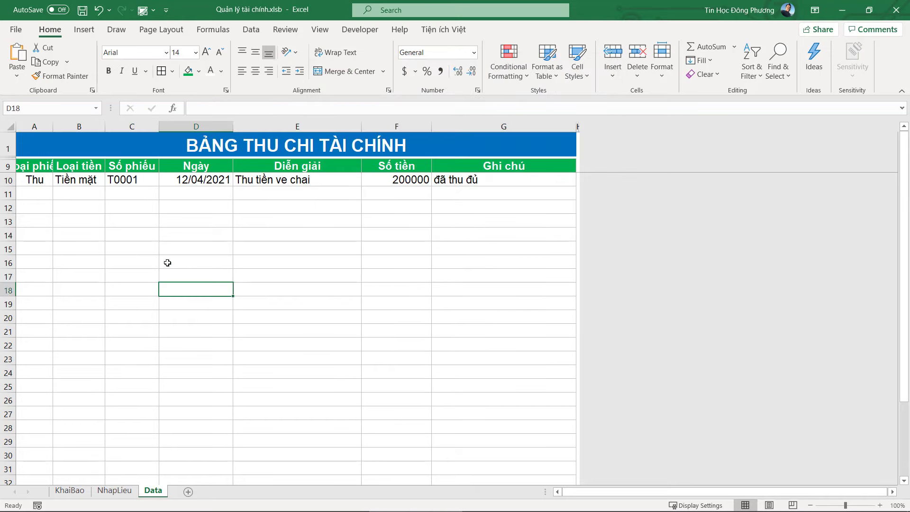
# Step: Widen column A so its header fits, then review the columns
pyautogui.click(33, 179)
pyautogui.moveTo(53, 126); pyautogui.dragTo(72, 126)
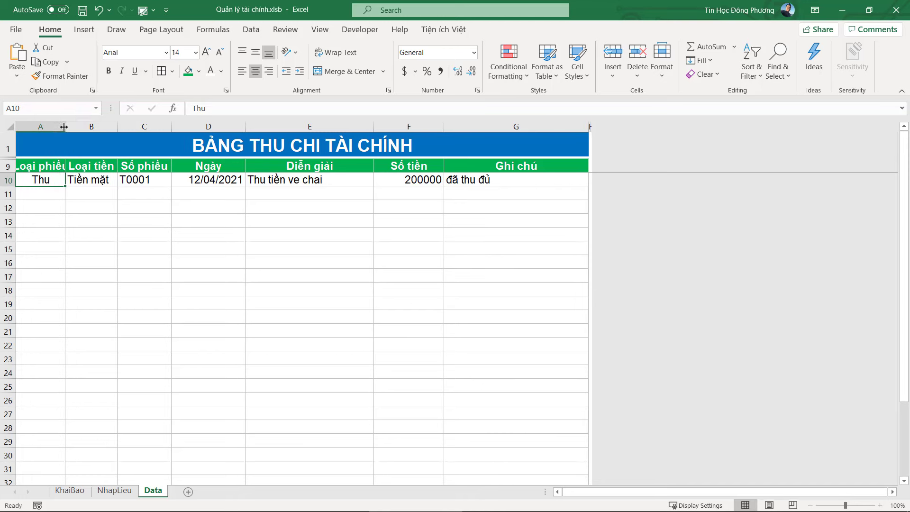
pyautogui.click(121, 184)
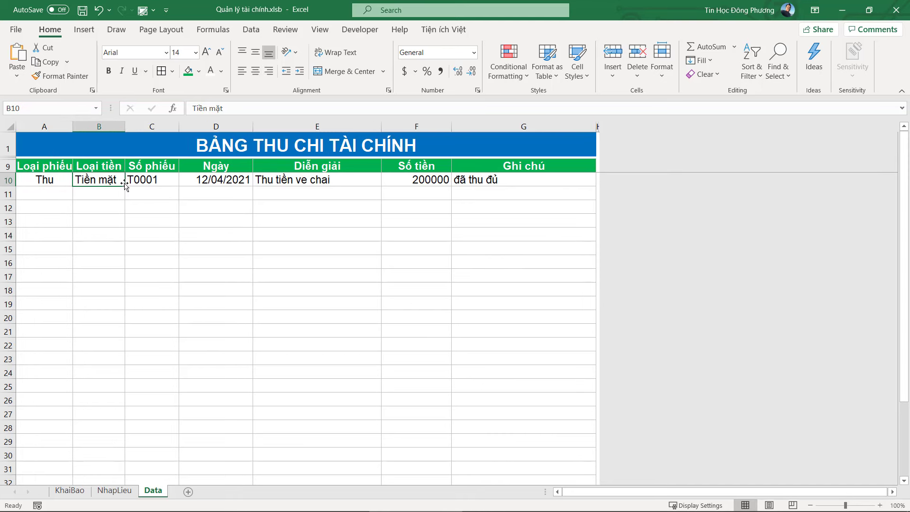
pyautogui.click(144, 181)
pyautogui.click(222, 181)
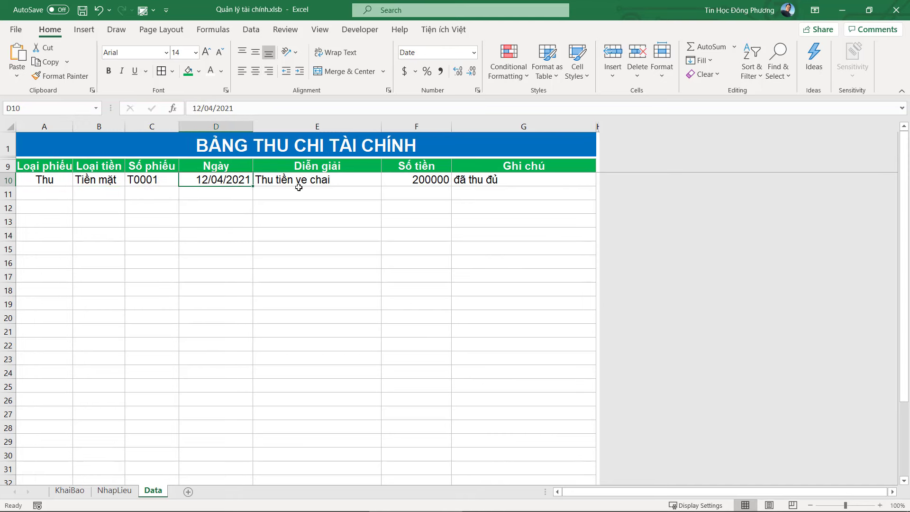
pyautogui.click(323, 192)
pyautogui.click(411, 176)
# Step: Format column F (Số tiền) as Number with 0 decimals and thousands separator
pyautogui.click(416, 126)
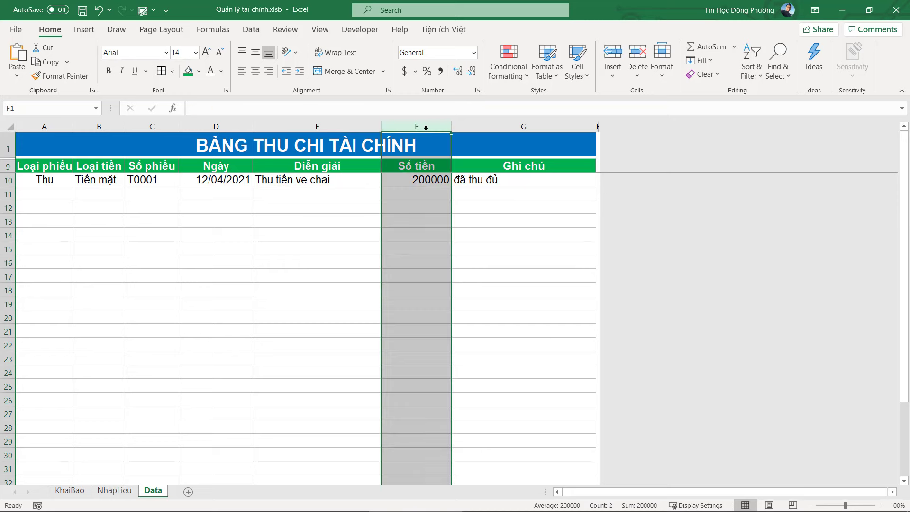
pyautogui.rightClick(411, 204)
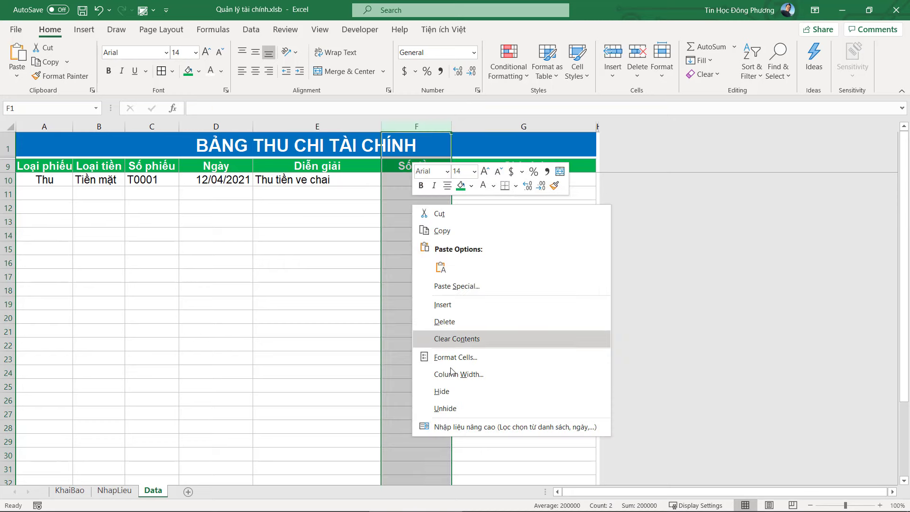
pyautogui.click(441, 357)
pyautogui.click(322, 233)
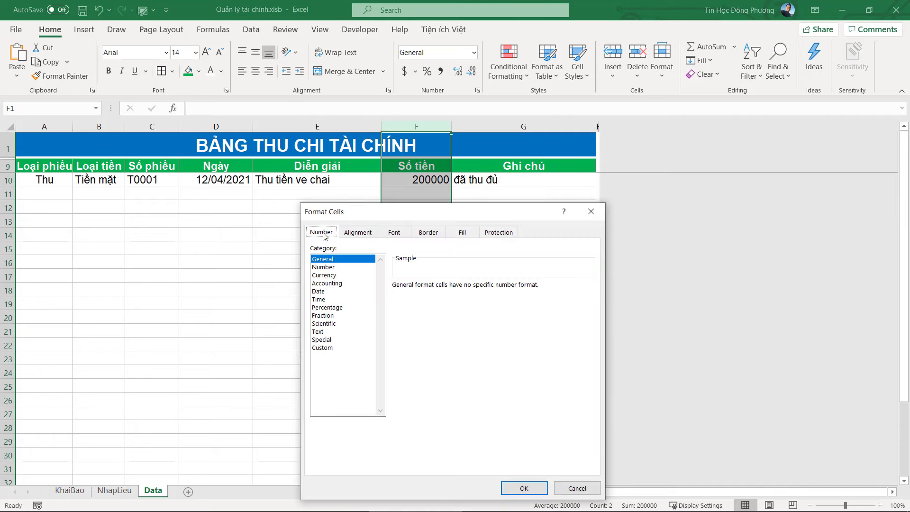
pyautogui.click(327, 267)
pyautogui.doubleClick(471, 290)
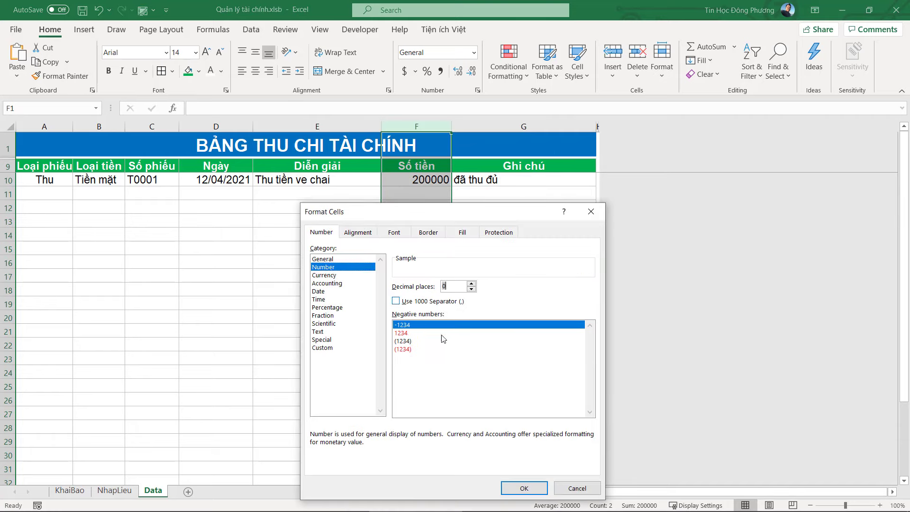
pyautogui.click(397, 301)
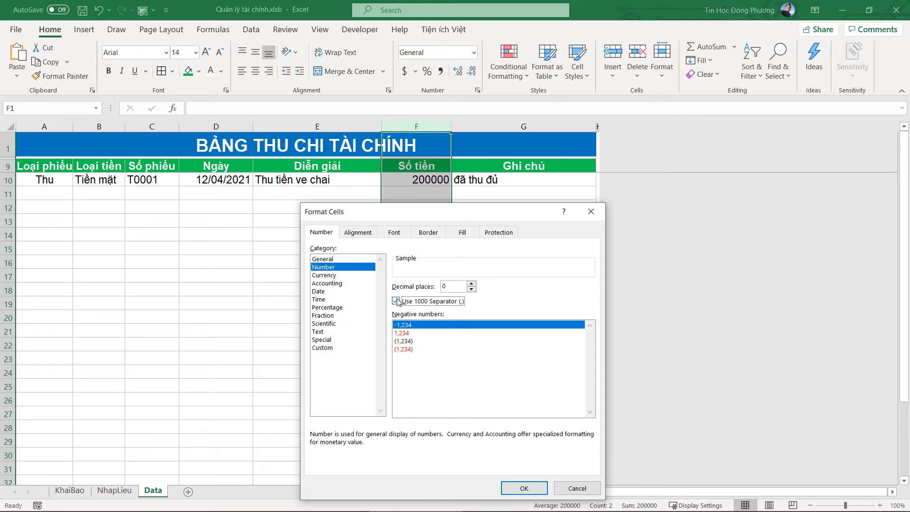
pyautogui.click(524, 489)
# Step: Return to the NhapLieu entry form
pyautogui.click(422, 234)
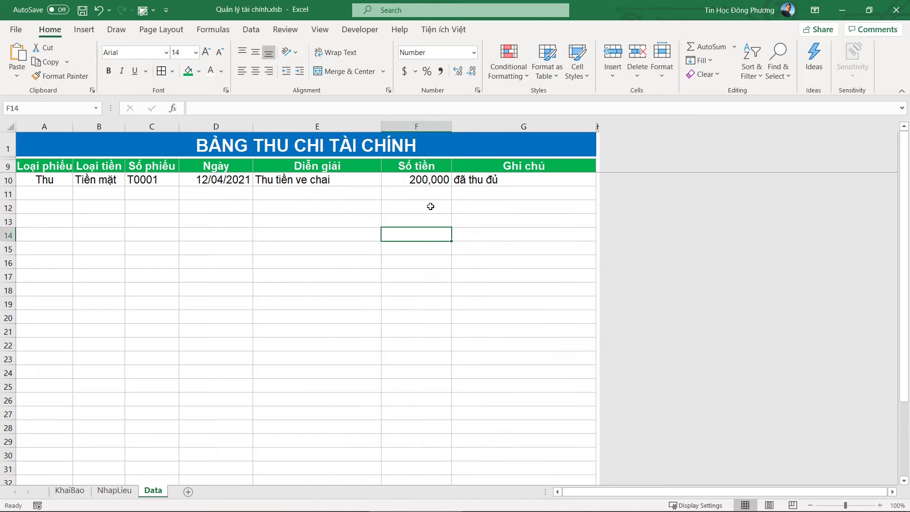
pyautogui.click(476, 190)
pyautogui.click(335, 228)
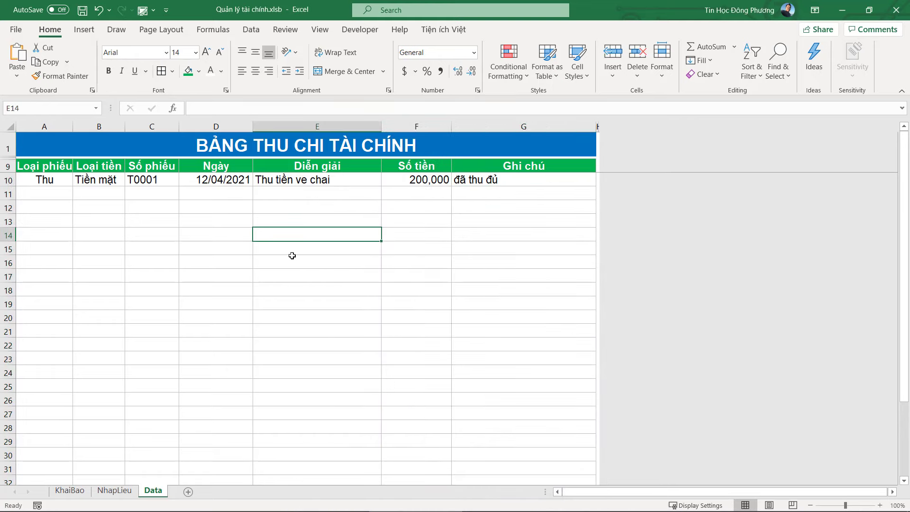
pyautogui.click(116, 490)
# Step: Change the slip number to T0002 and save the entry to Data
pyautogui.doubleClick(196, 245)
pyautogui.press('BackSpace')
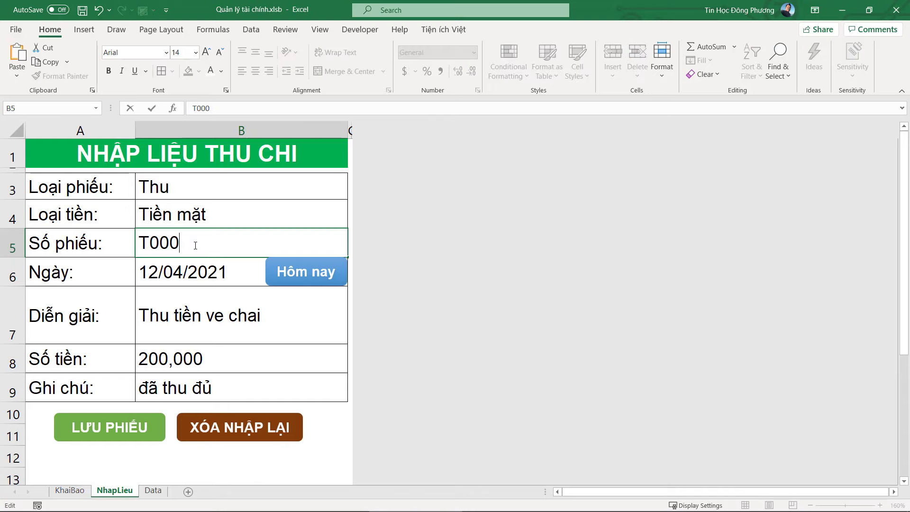
pyautogui.write('2')
pyautogui.press('Return')
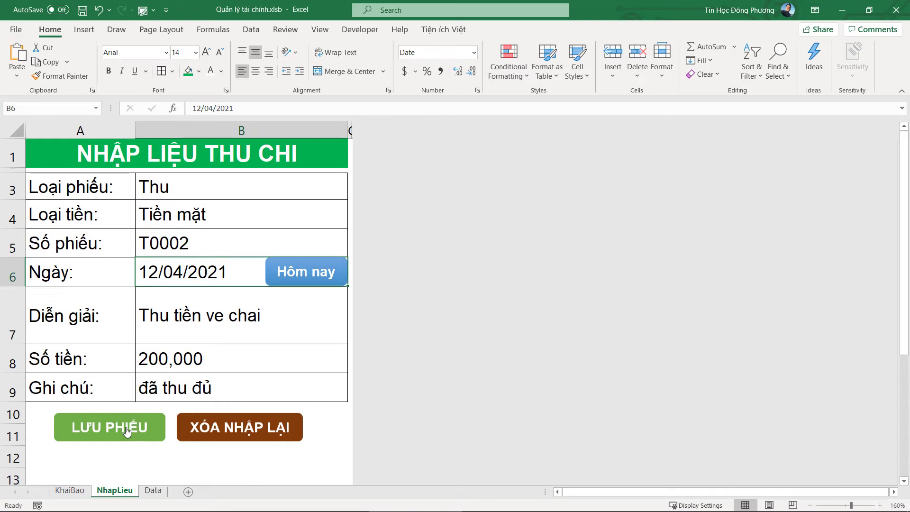
pyautogui.hotkey('alt', 'Tab')
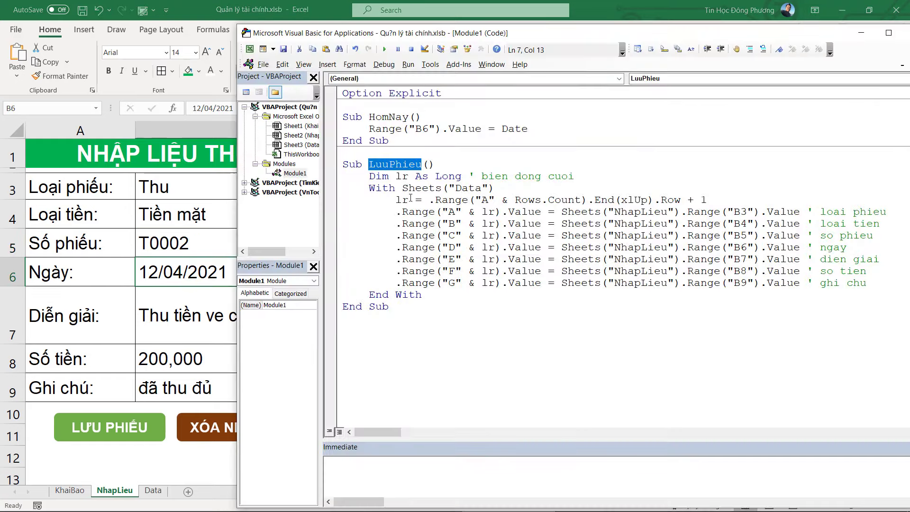
pyautogui.hotkey('alt', 'Tab')
pyautogui.click(175, 367)
# Step: Center the Số phiếu voucher numbers in column C of the Data sheet
pyautogui.click(153, 491)
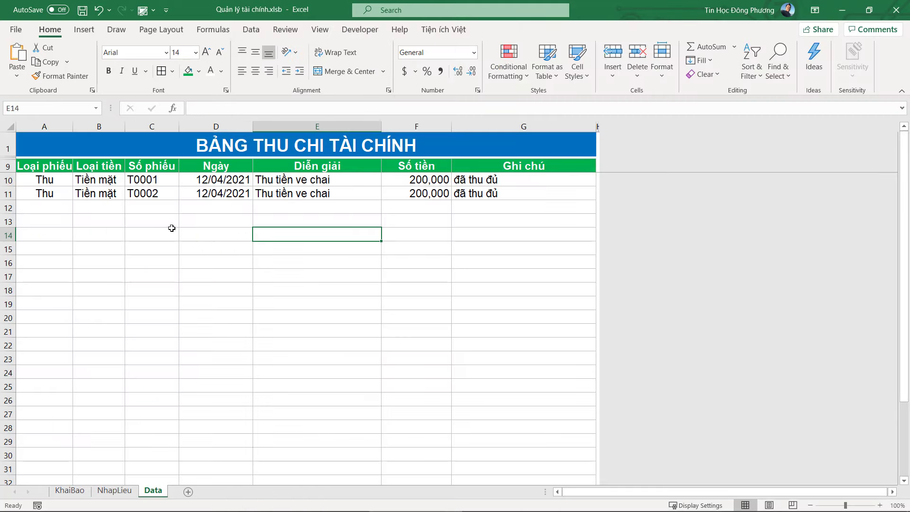
pyautogui.click(45, 193)
pyautogui.click(152, 194)
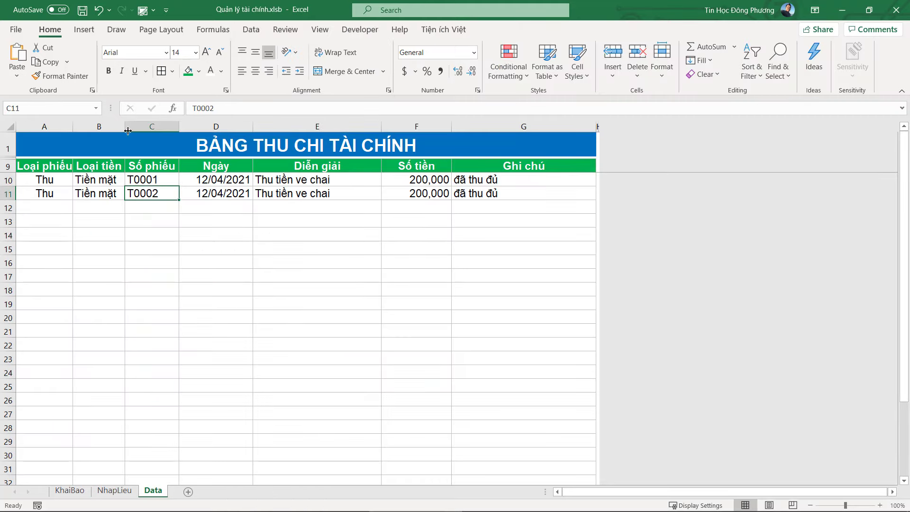
pyautogui.click(152, 127)
pyautogui.click(256, 71)
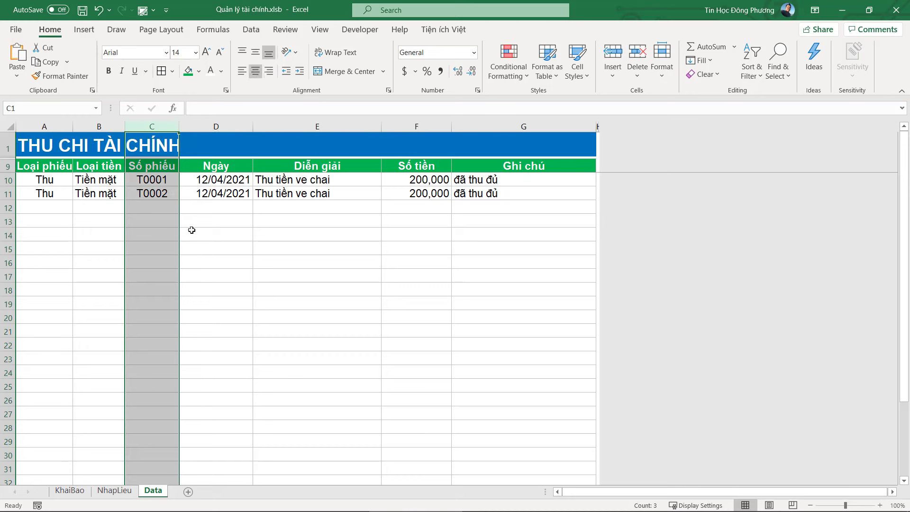
pyautogui.click(191, 230)
# Step: Undo the centering and reapply it to column C
pyautogui.hotkey('ctrl', 'z')
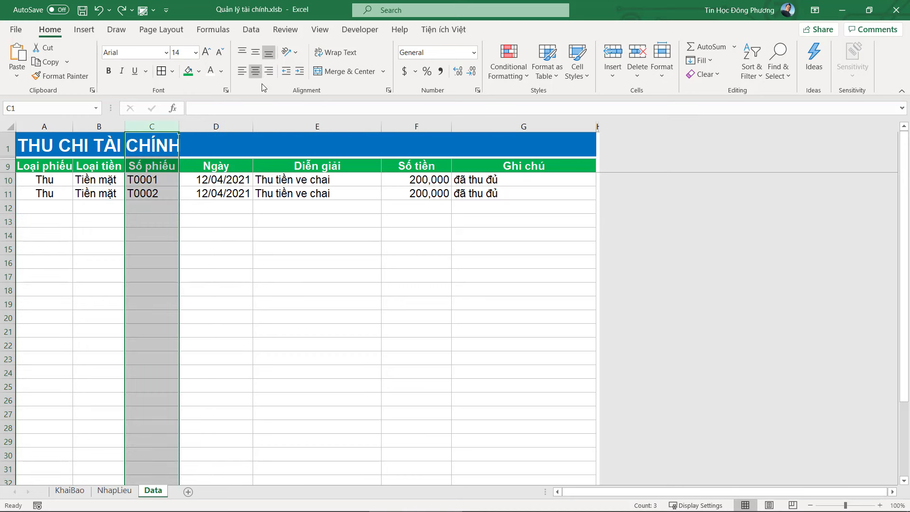
pyautogui.click(255, 71)
pyautogui.click(38, 146)
pyautogui.click(274, 209)
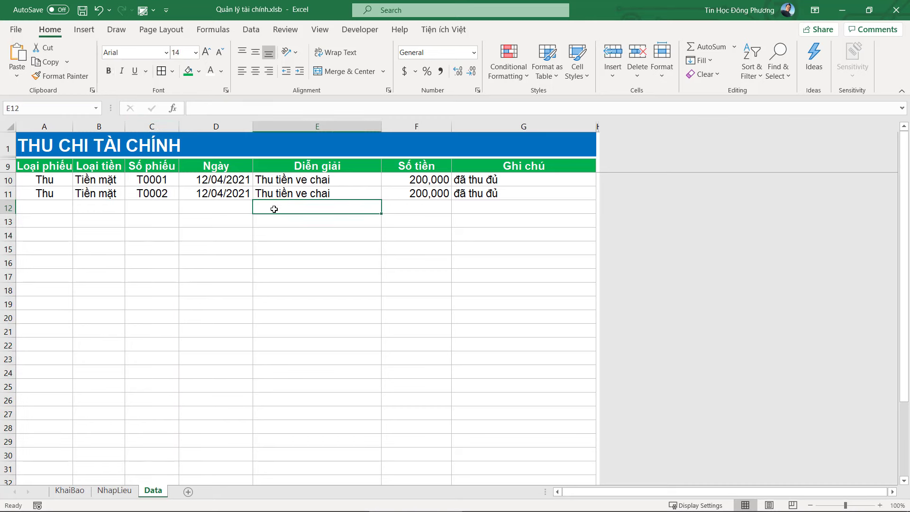
pyautogui.press('Down')
pyautogui.press('Down')
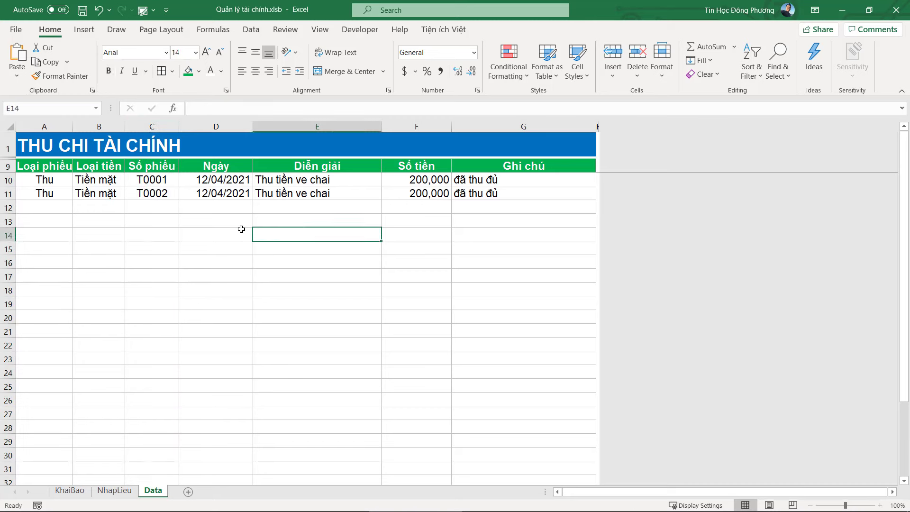
# Step: Review the NhapLieu form fields B3:B9 and the XÓA NHẬP LẠI shape
pyautogui.click(119, 496)
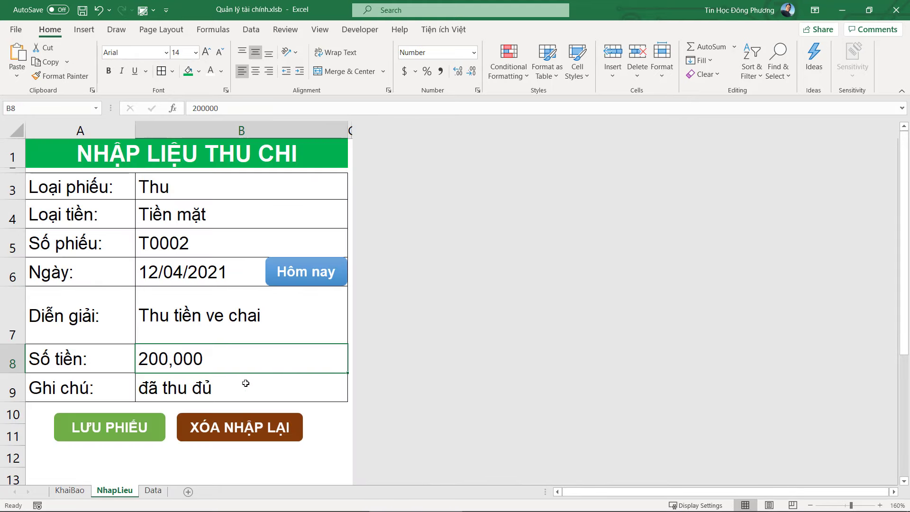
pyautogui.moveTo(222, 196); pyautogui.dragTo(260, 357)
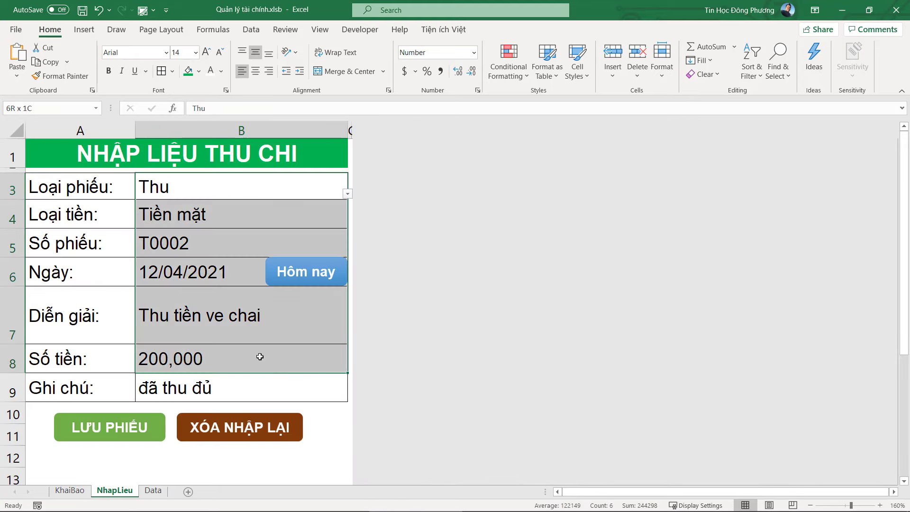
pyautogui.click(262, 384)
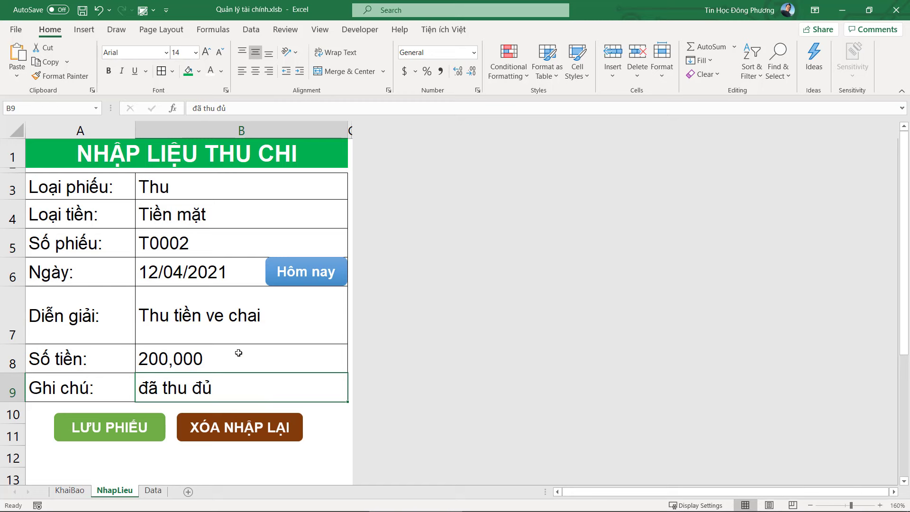
pyautogui.moveTo(213, 191); pyautogui.dragTo(209, 378)
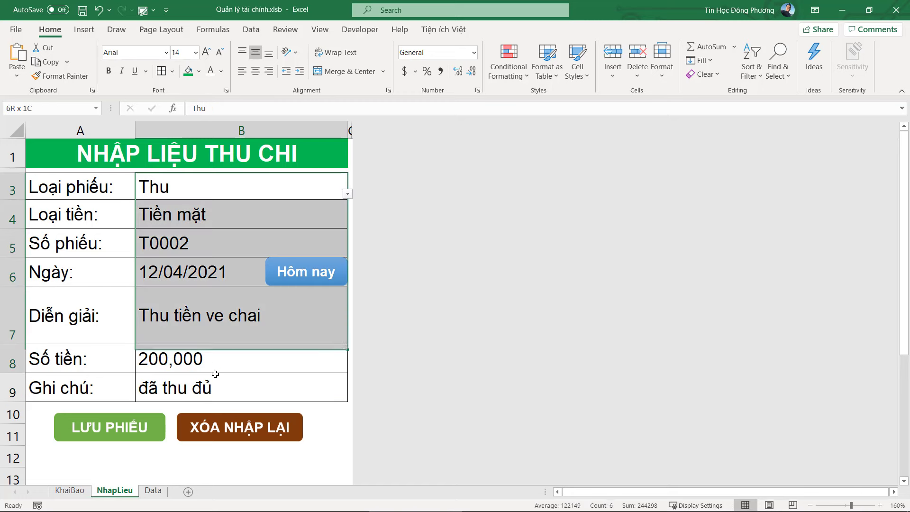
pyautogui.click(268, 424)
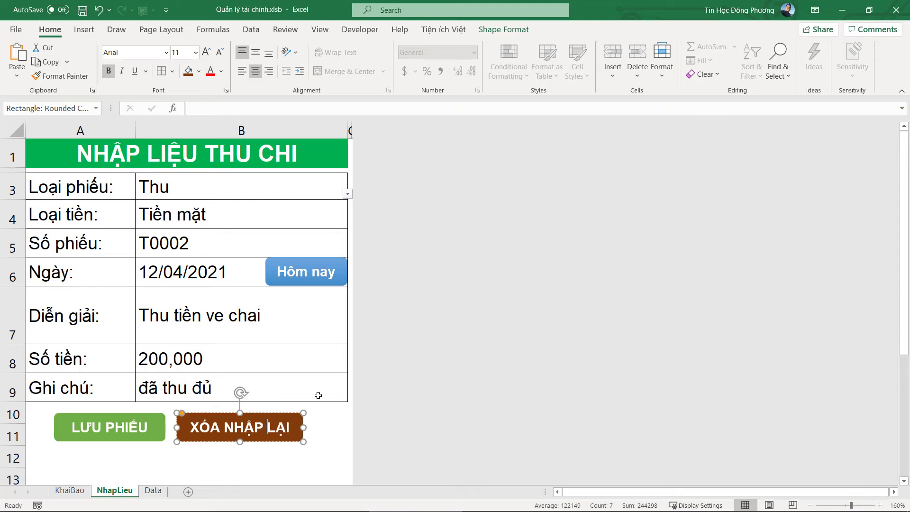
# Step: Start Sub XoaNhapLai with a Sheets("LapPhieu").Range(" reference in the VBA editor
pyautogui.hotkey('alt', 'Tab')
pyautogui.click(416, 322)
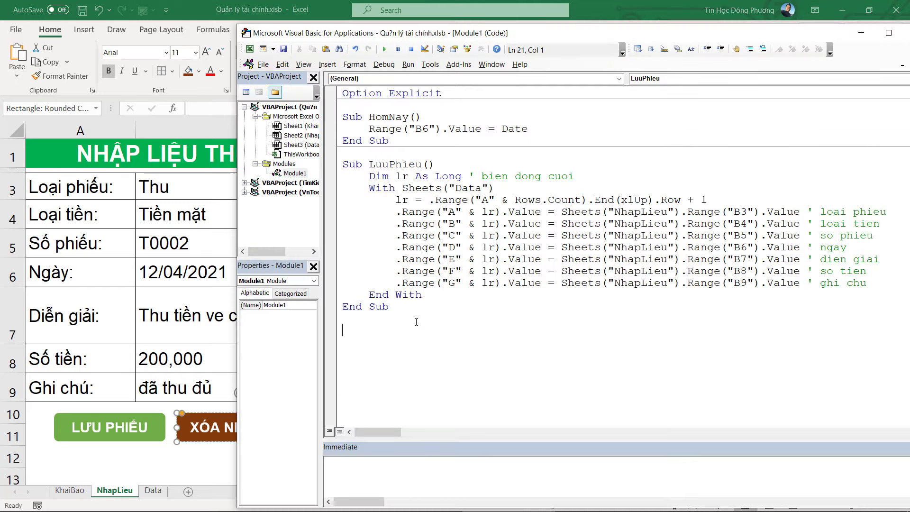
pyautogui.write('Sub XoaNh')
pyautogui.write('apLai')
pyautogui.press('Return')
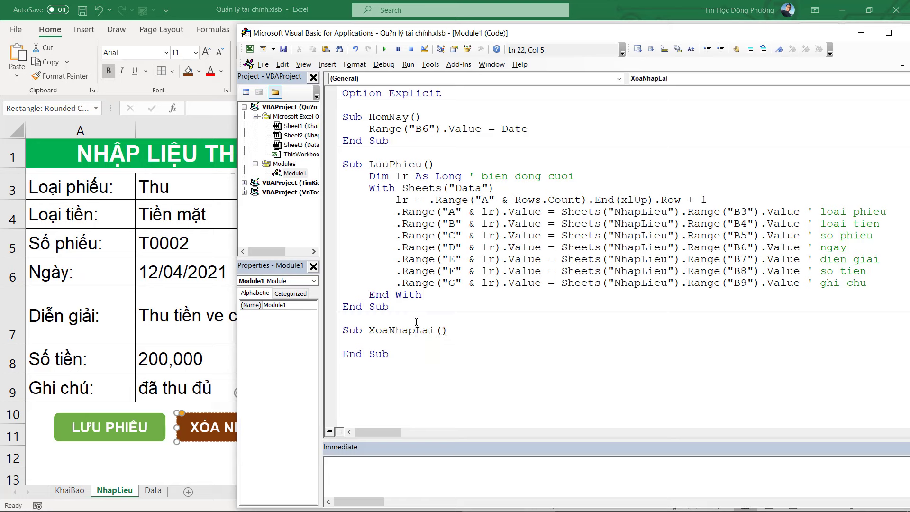
pyautogui.press('Tab')
pyautogui.write('r')
pyautogui.press('BackSpace')
pyautogui.write('wit')
pyautogui.write('h sheet')
pyautogui.press('BackSpace')
pyautogui.press('BackSpace')
pyautogui.press('BackSpace')
pyautogui.press('BackSpace')
pyautogui.press('BackSpace')
pyautogui.press('BackSpace')
pyautogui.press('BackSpace')
pyautogui.press('BackSpace')
pyautogui.press('BackSpace')
pyautogui.press('BackSpace')
pyautogui.write('s')
pyautogui.write('heets("Lap')
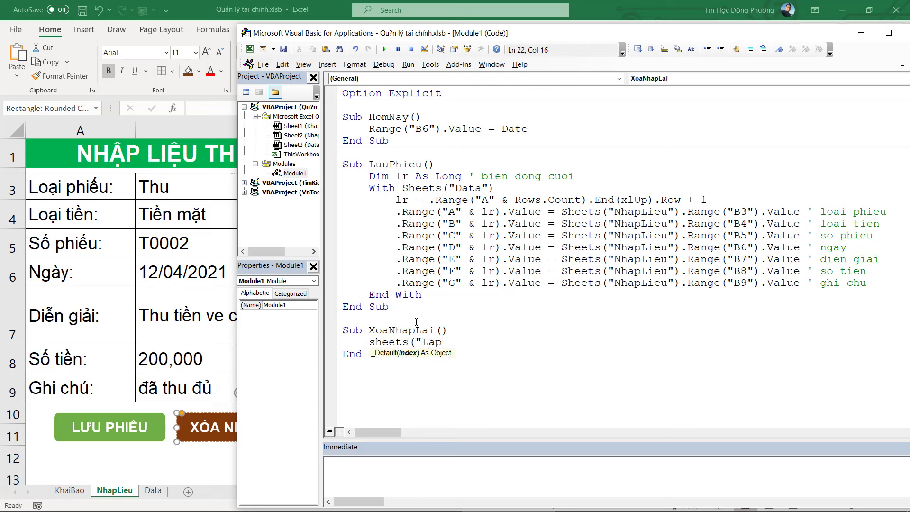
pyautogui.write('Phi')
pyautogui.press('BackSpace')
pyautogui.press('BackSpace')
pyautogui.press('BackSpace')
pyautogui.write('ieu"')
pyautogui.write(').ran')
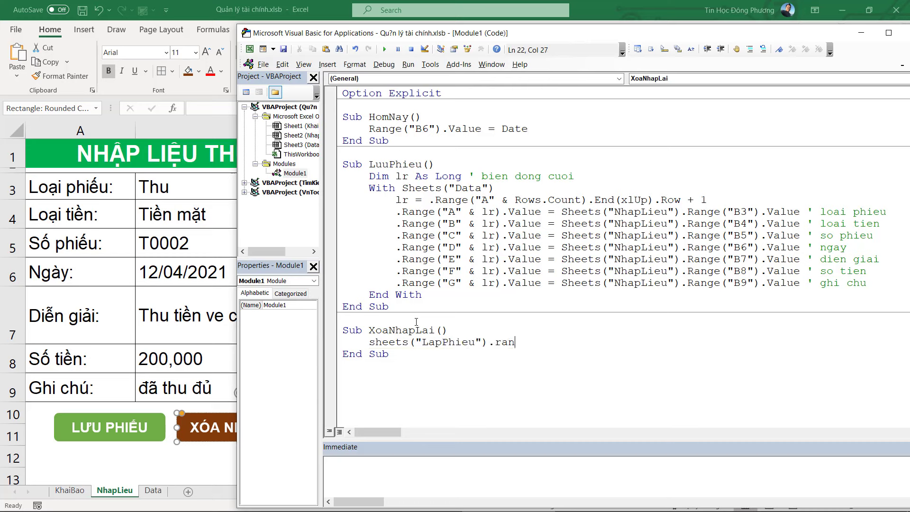
pyautogui.write('ge("')
# Step: Complete the line clearing the contents of B3:B9
pyautogui.click(167, 178)
pyautogui.click(192, 389)
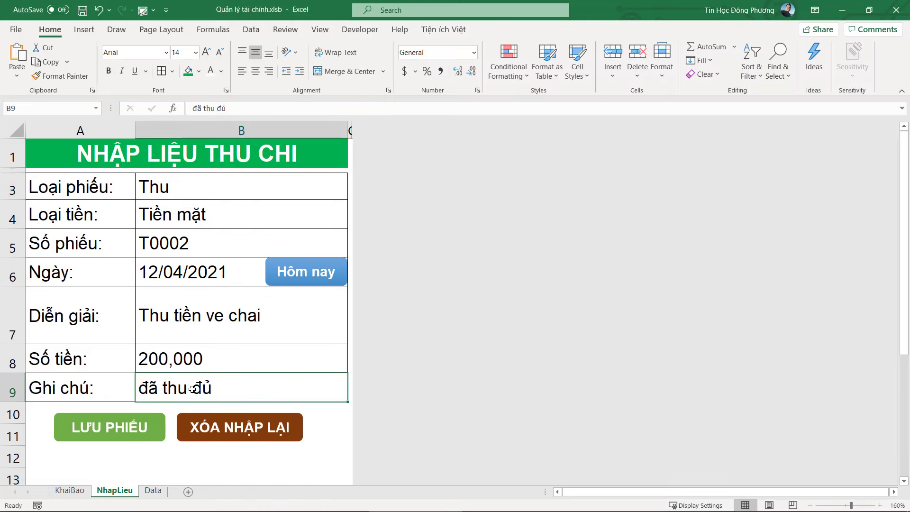
pyautogui.hotkey('alt', 'F11')
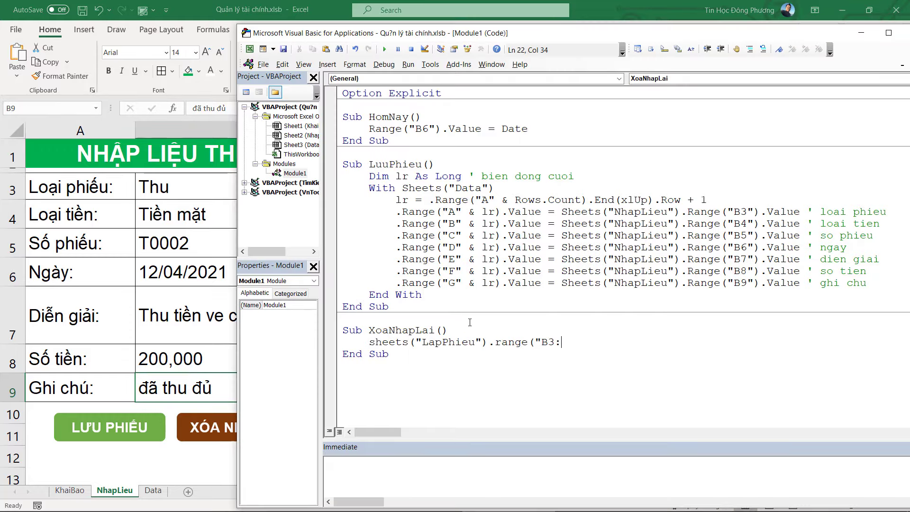
pyautogui.write('B9')
pyautogui.write('.clearco')
pyautogui.write('nt')
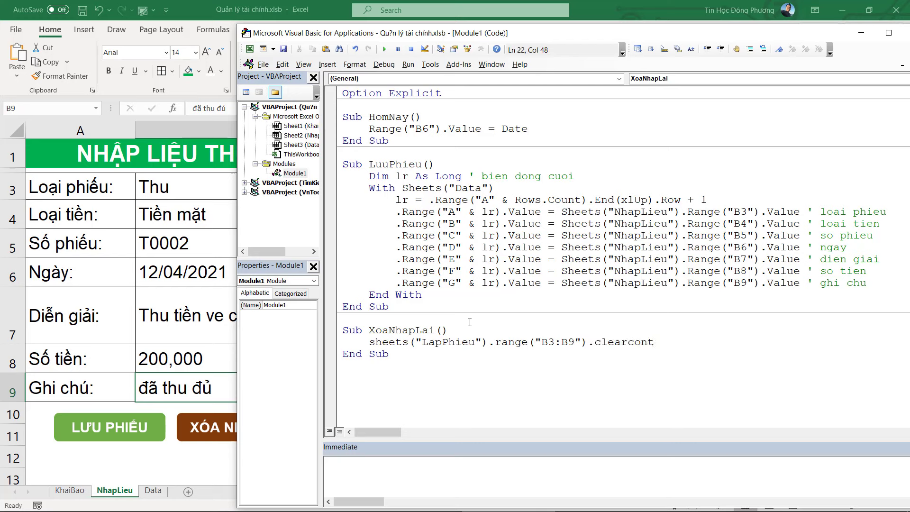
pyautogui.write('nts')
pyautogui.press('Return')
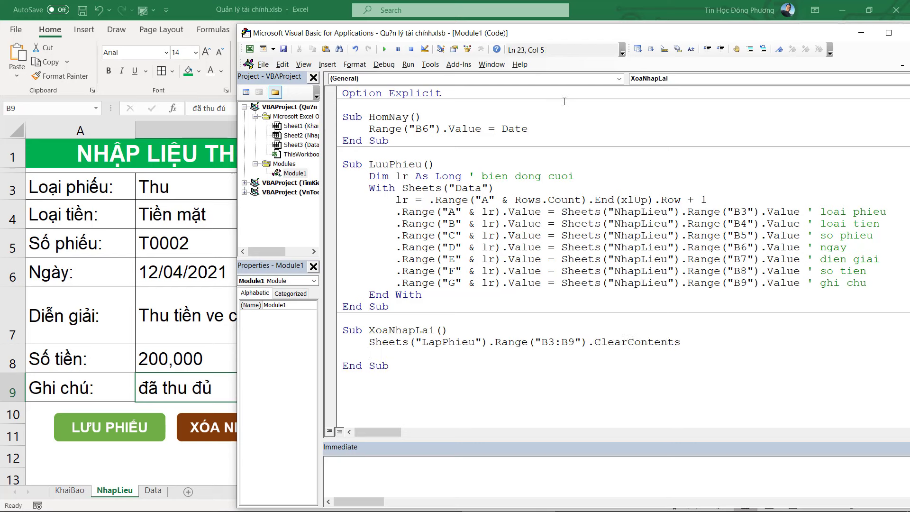
# Step: Copy the ClearContents line onto the next line of the macro
pyautogui.click(177, 253)
pyautogui.click(181, 272)
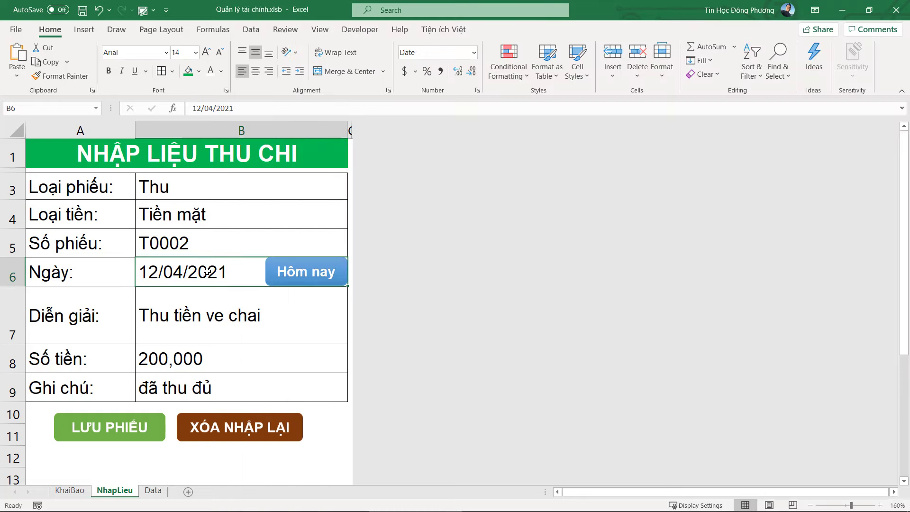
pyautogui.hotkey('alt', 'F11')
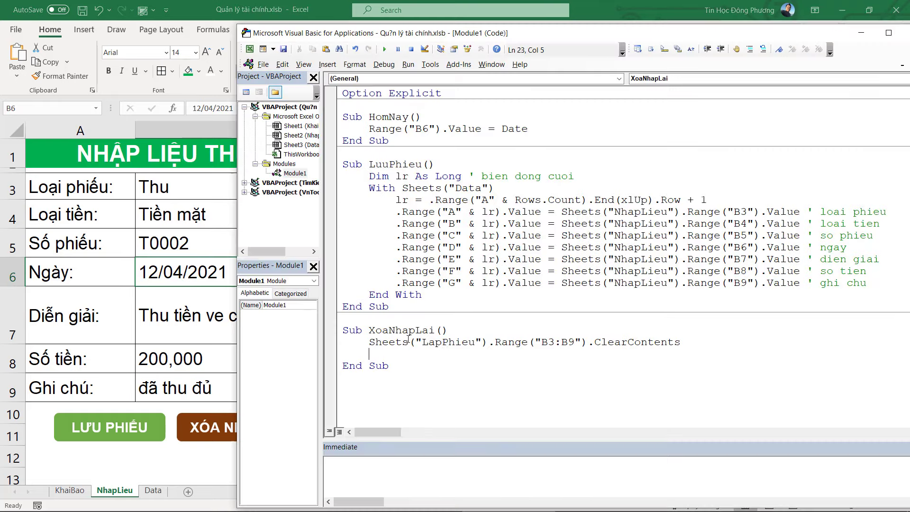
pyautogui.write('sheets')
pyautogui.moveTo(370, 347); pyautogui.dragTo(700, 344)
pyautogui.hotkey('ctrl', 'c')
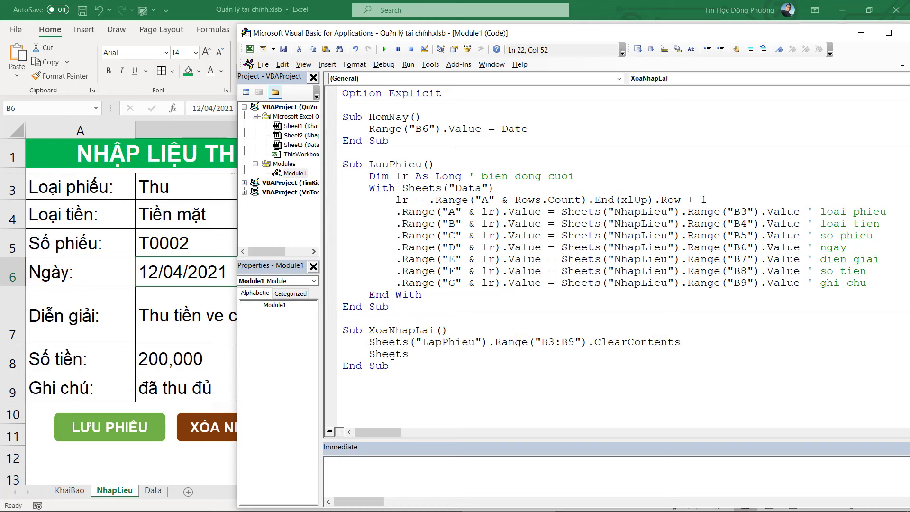
pyautogui.doubleClick(389, 354)
pyautogui.hotkey('ctrl', 'v')
# Step: Edit the copied line to Range("B6").Value = Date
pyautogui.click(137, 276)
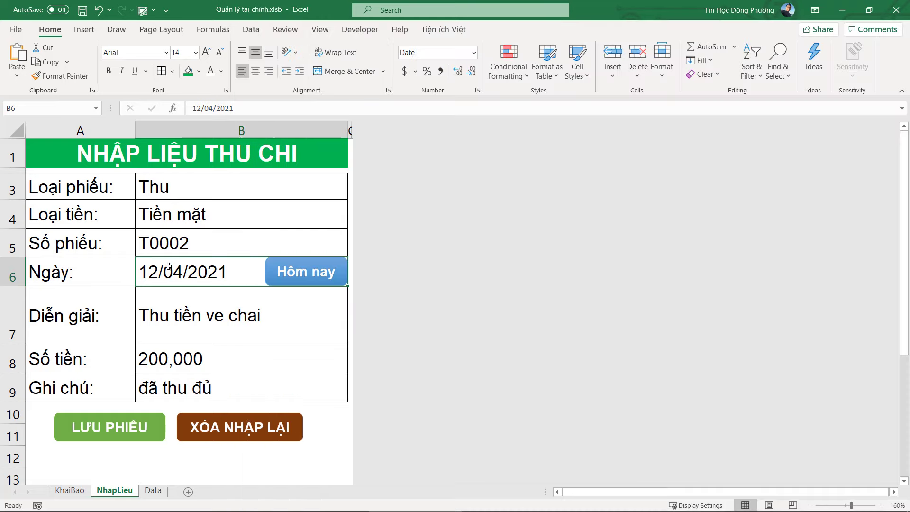
pyautogui.hotkey('alt', 'F11')
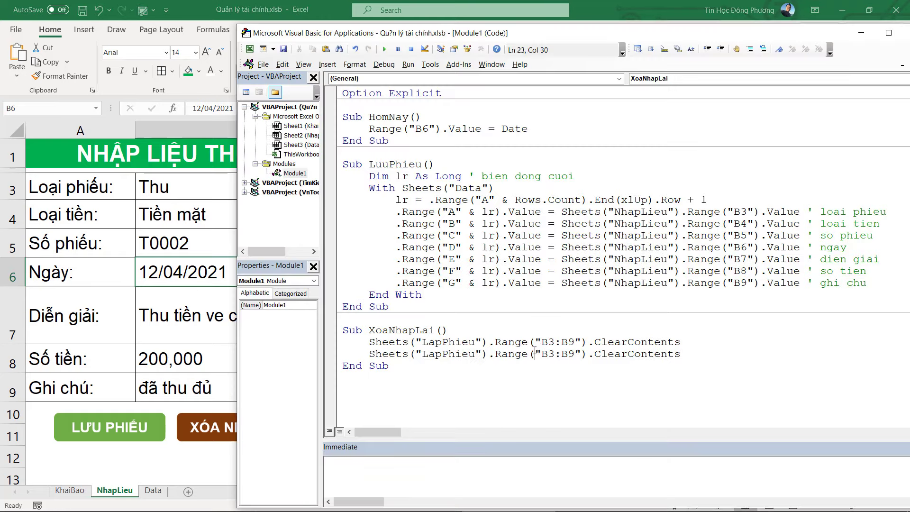
pyautogui.moveTo(541, 354); pyautogui.dragTo(691, 360)
pyautogui.write('B6')
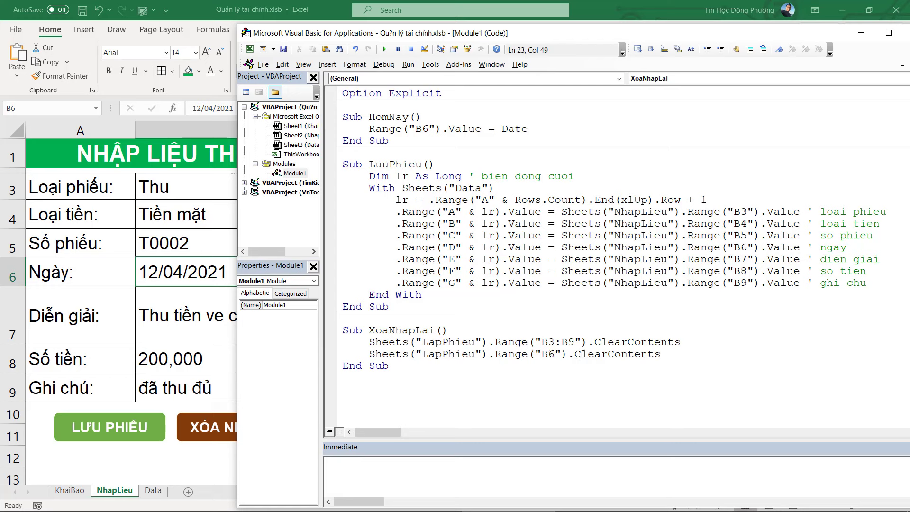
pyautogui.moveTo(575, 354); pyautogui.dragTo(664, 355)
pyautogui.write('value = ')
pyautogui.write('date')
# Step: Add a XoaNhapLai call after End With in the LuuPhieu macro
pyautogui.doubleClick(394, 330)
pyautogui.rightClick(394, 331)
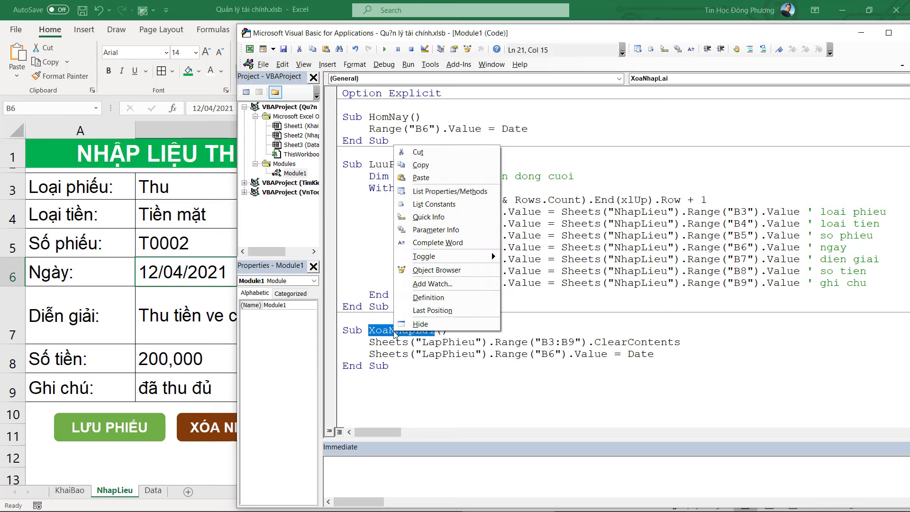
pyautogui.click(422, 165)
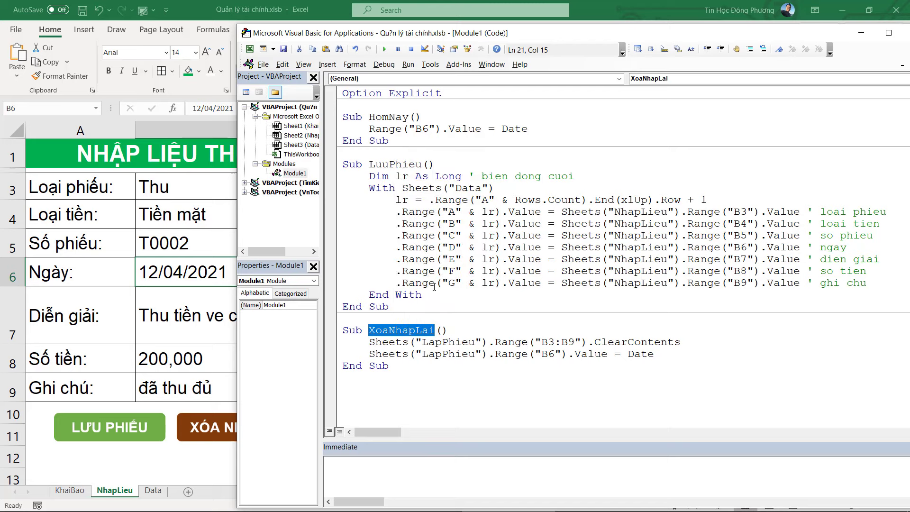
pyautogui.click(435, 294)
pyautogui.press('Return')
pyautogui.hotkey('ctrl', 'v')
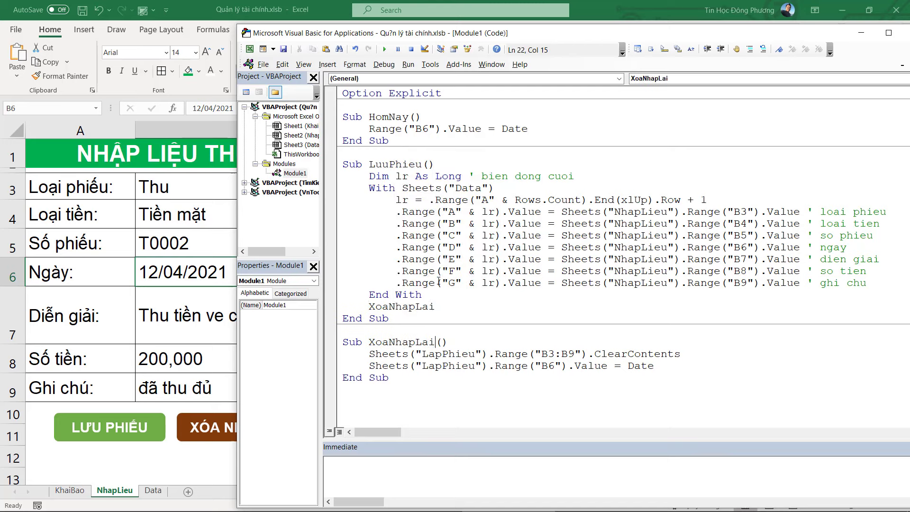
pyautogui.moveTo(444, 187); pyautogui.dragTo(616, 247)
pyautogui.click(422, 365)
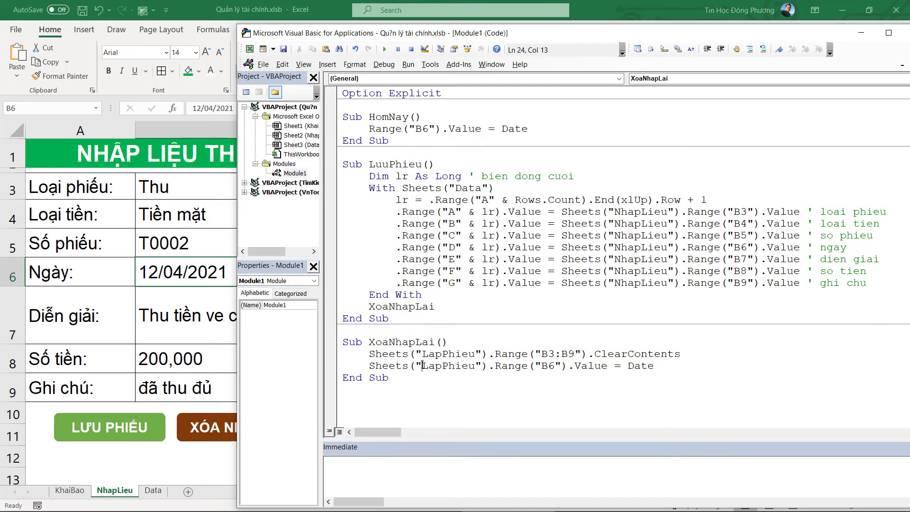
# Step: Change the voucher number to T0003 and run the save macro
pyautogui.click(175, 257)
pyautogui.doubleClick(184, 243)
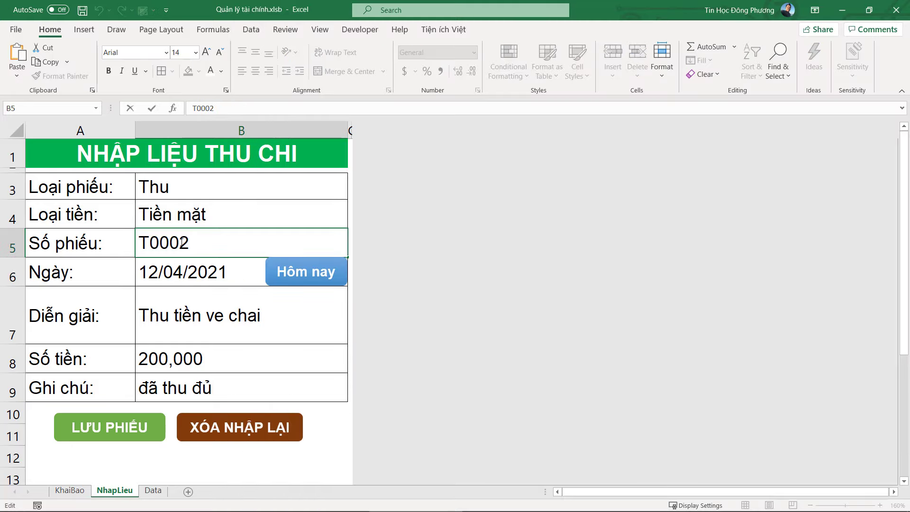
pyautogui.moveTo(189, 242); pyautogui.dragTo(179, 243)
pyautogui.write('3')
pyautogui.click(175, 328)
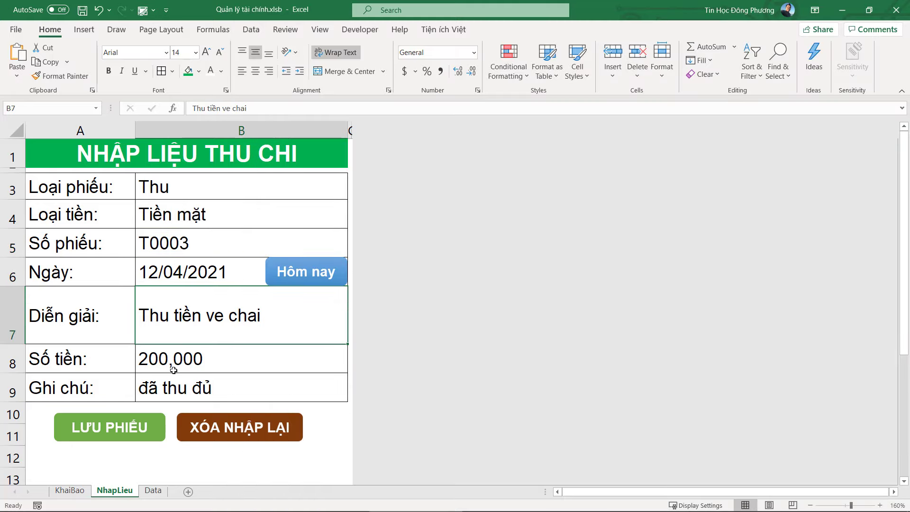
pyautogui.click(127, 429)
# Step: Debug the failing ClearContents line and check the NhapLieu sheet
pyautogui.click(479, 239)
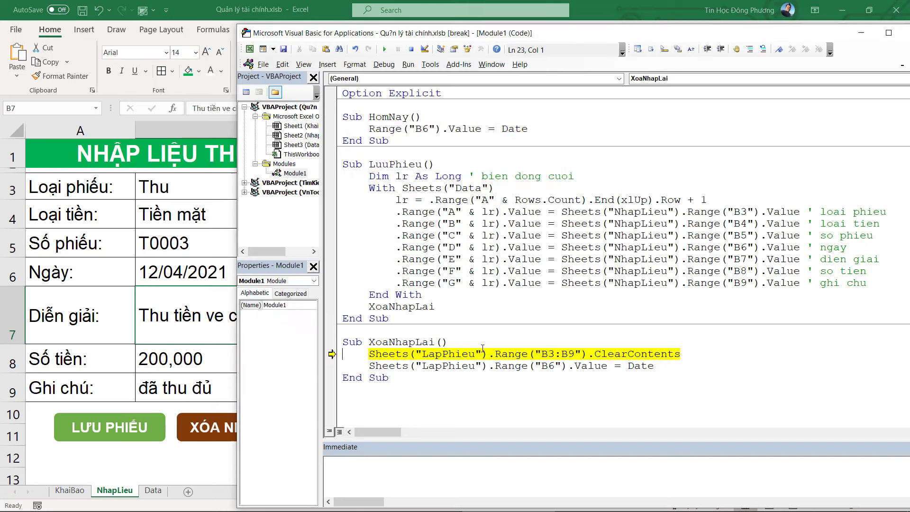
pyautogui.click(622, 355)
pyautogui.press('Home')
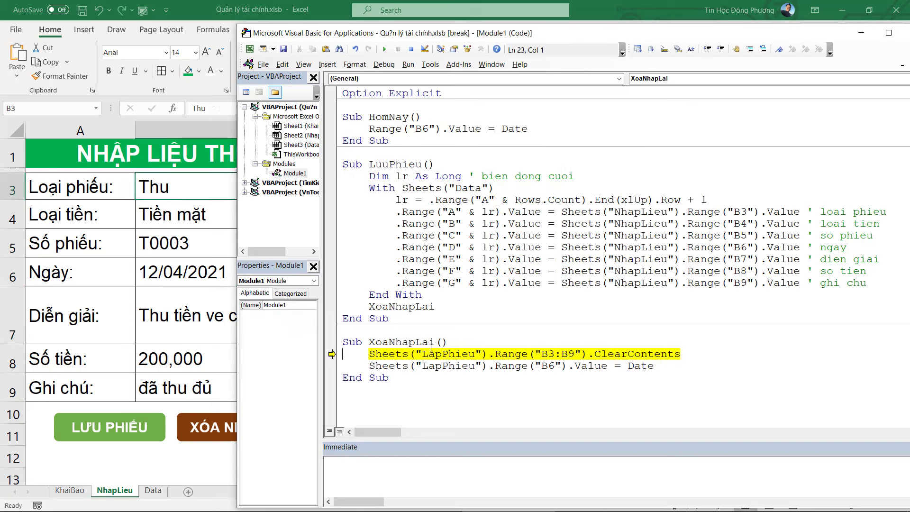
pyautogui.click(114, 495)
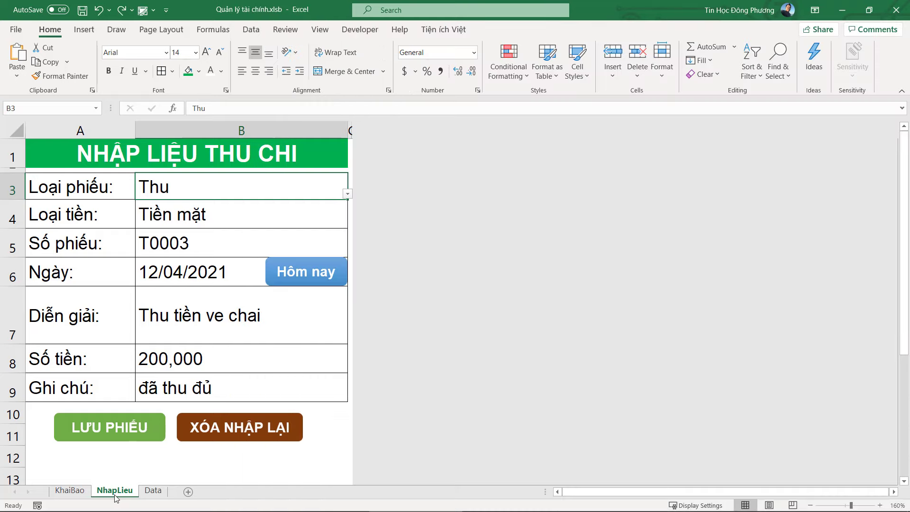
pyautogui.click(143, 477)
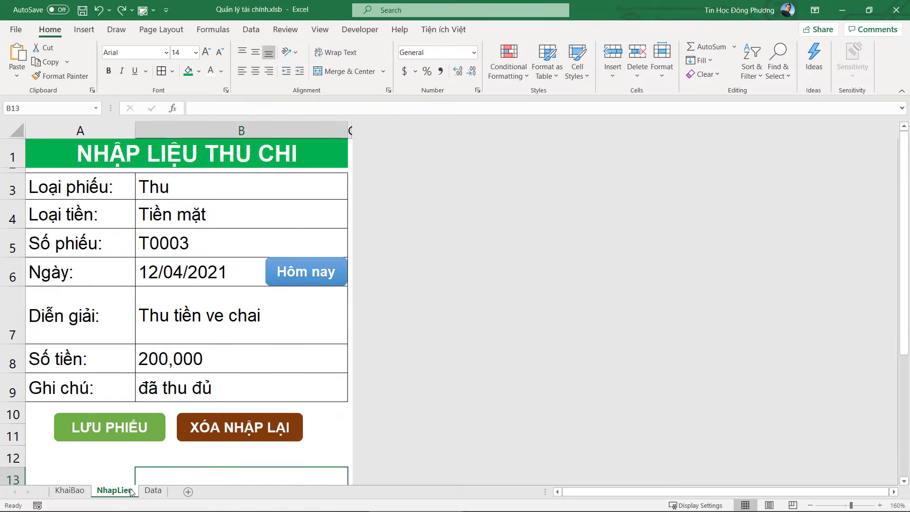
pyautogui.click(350, 396)
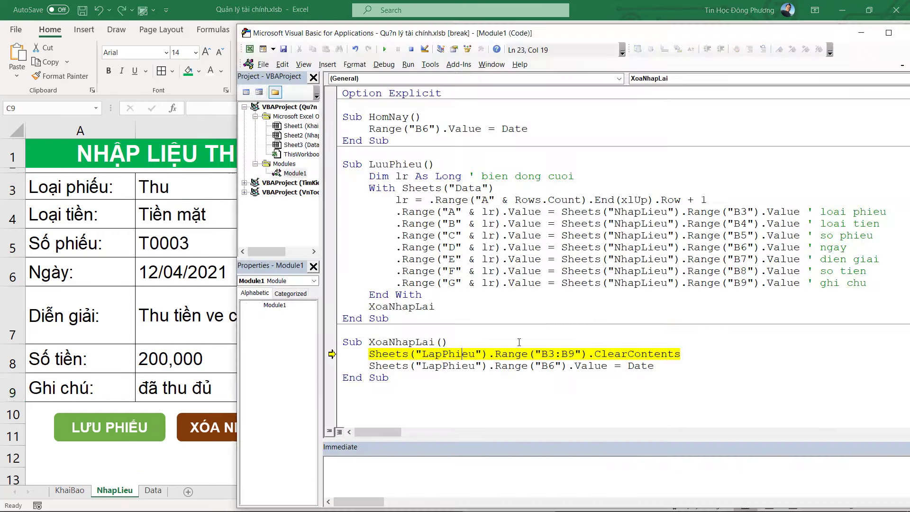
# Step: Rename LapPhieu to NhapLieu in XoaNhapLai and reset the macro
pyautogui.hotkey('alt', 'F11')
pyautogui.write('NhapL')
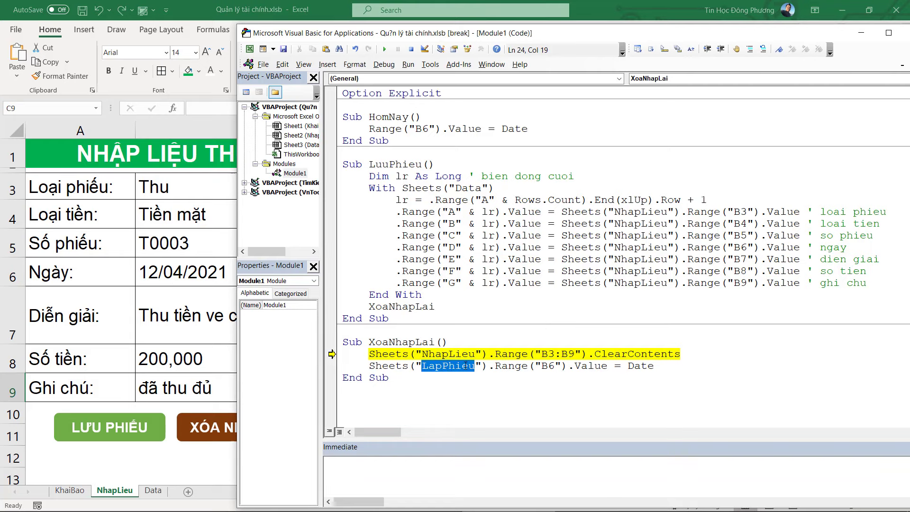
pyautogui.click(478, 380)
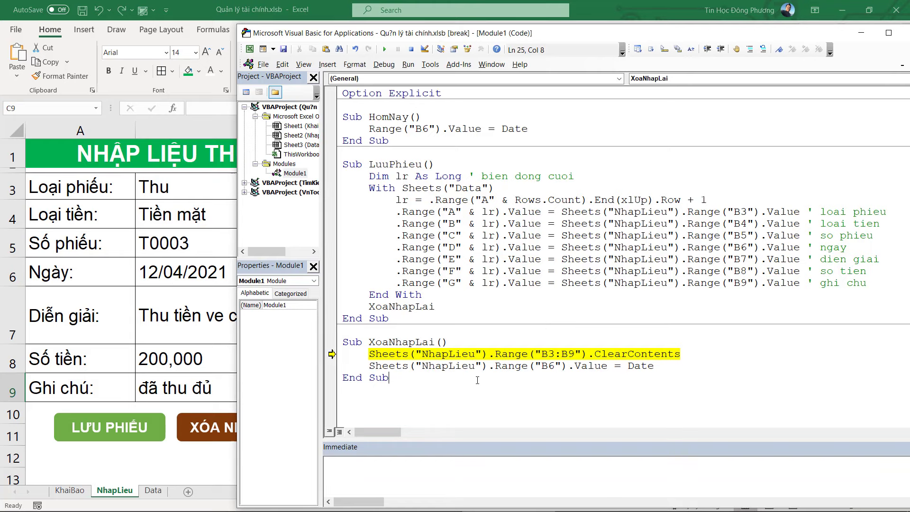
pyautogui.click(411, 49)
# Step: Save the T0003 voucher again and view it on the Data sheet
pyautogui.click(189, 242)
pyautogui.click(126, 427)
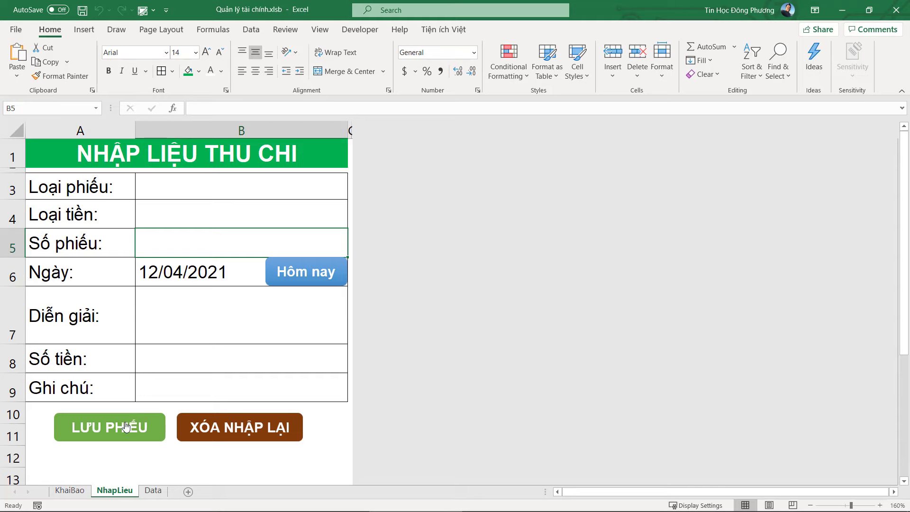
pyautogui.click(161, 490)
# Step: Look up the XoaNhapLai macro name in the VBA editor from the NhapLieu form
pyautogui.click(157, 235)
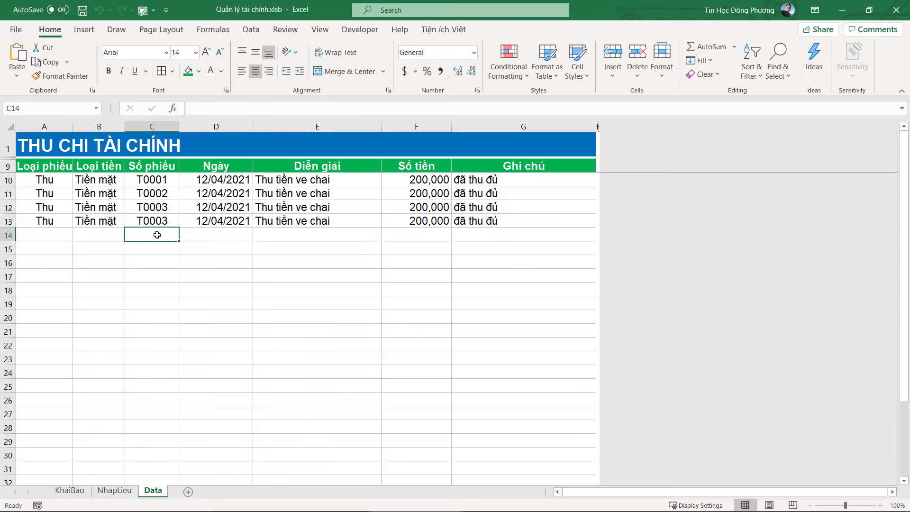
pyautogui.click(134, 491)
pyautogui.click(196, 268)
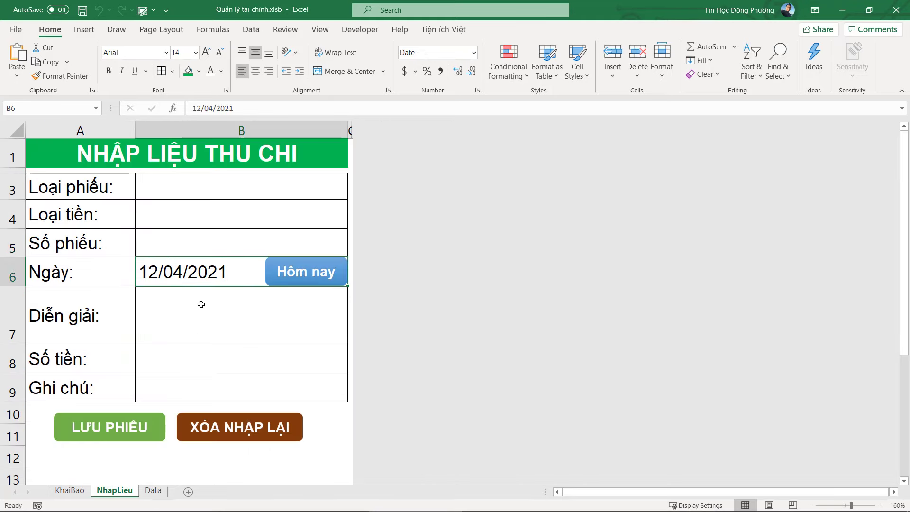
pyautogui.hotkey('alt', 'F11')
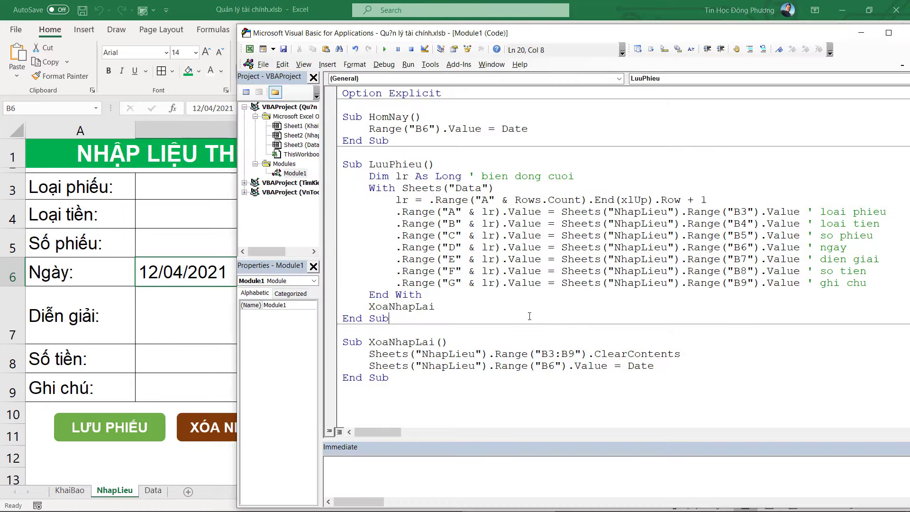
pyautogui.click(178, 244)
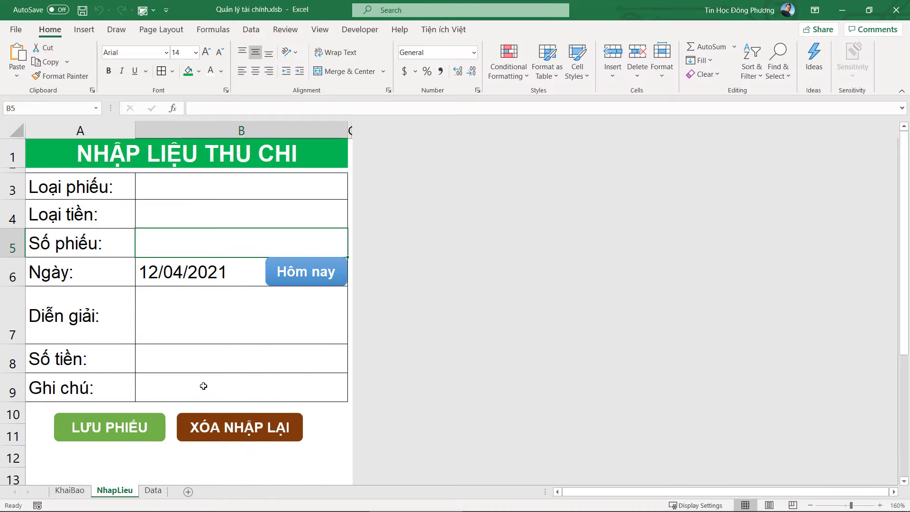
pyautogui.hotkey('alt', 'F11')
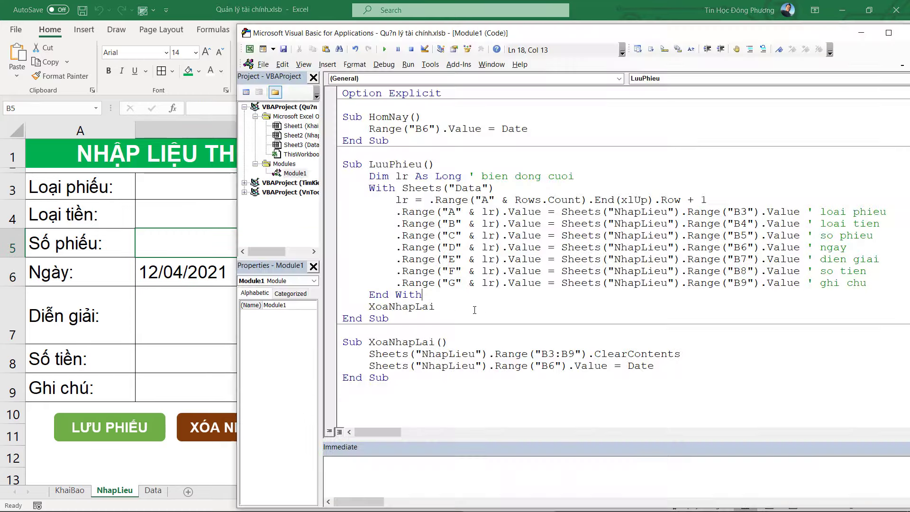
pyautogui.doubleClick(403, 341)
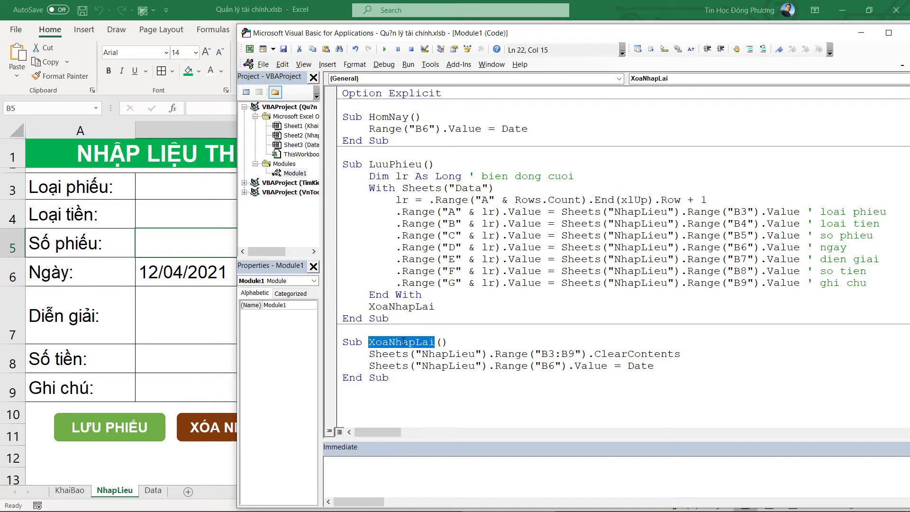
pyautogui.click(214, 363)
# Step: Assign the XoaNhapLai macro to the XÓA NHẬP LẠI button
pyautogui.rightClick(222, 428)
pyautogui.click(252, 379)
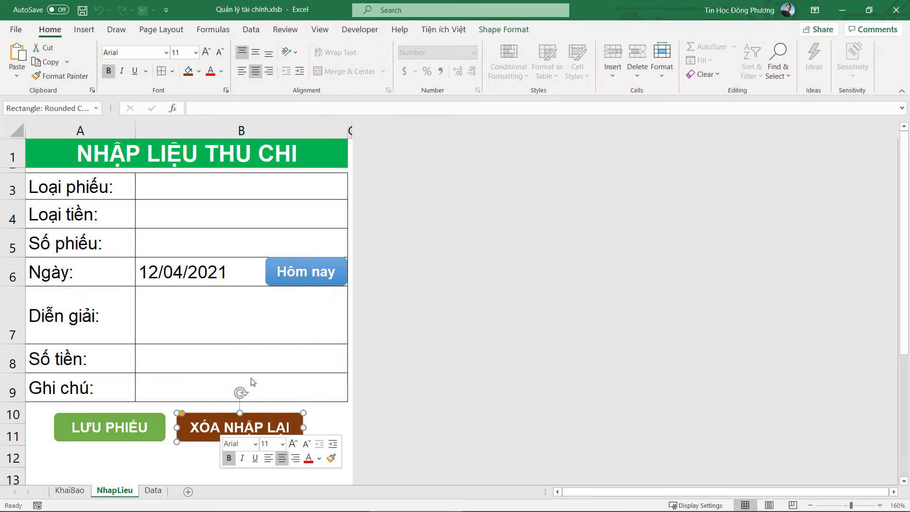
pyautogui.click(180, 319)
pyautogui.click(287, 467)
pyautogui.click(214, 295)
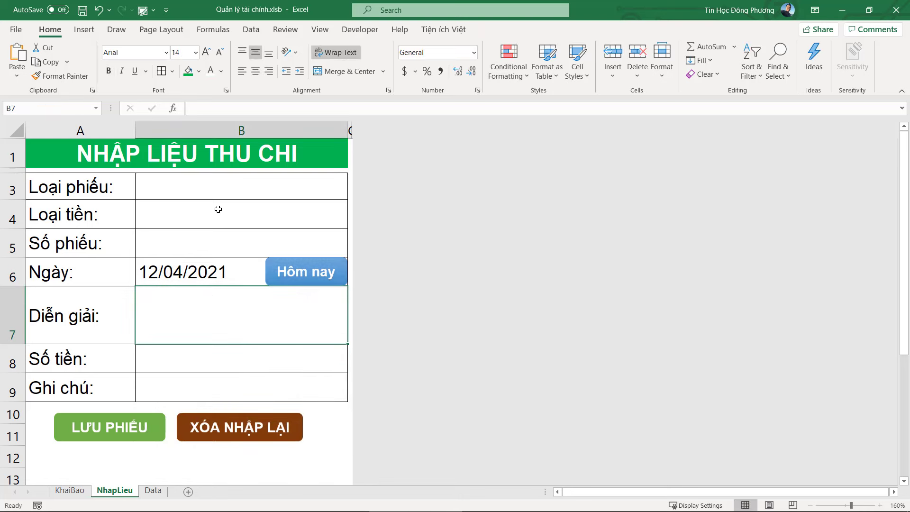
# Step: Check the voucher type cell B3 and currency type cell B4 on the form
pyautogui.click(216, 187)
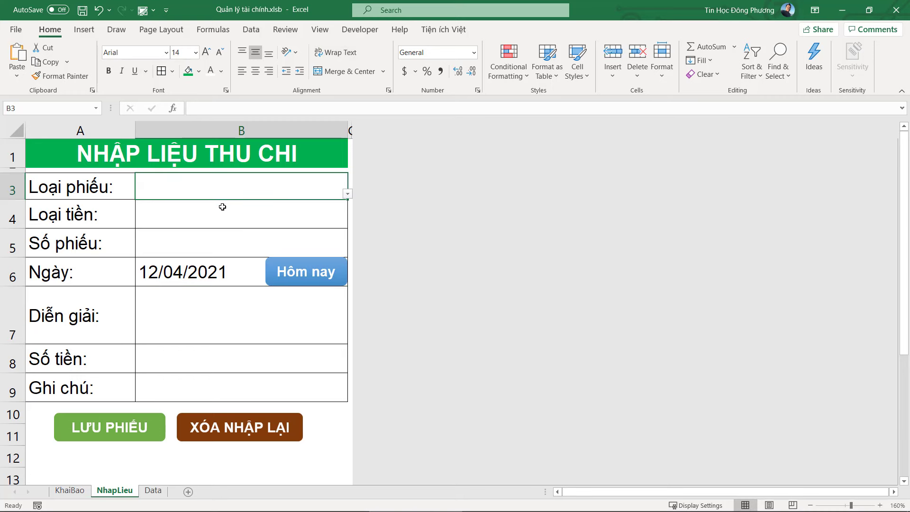
pyautogui.click(233, 211)
pyautogui.click(239, 190)
pyautogui.click(239, 216)
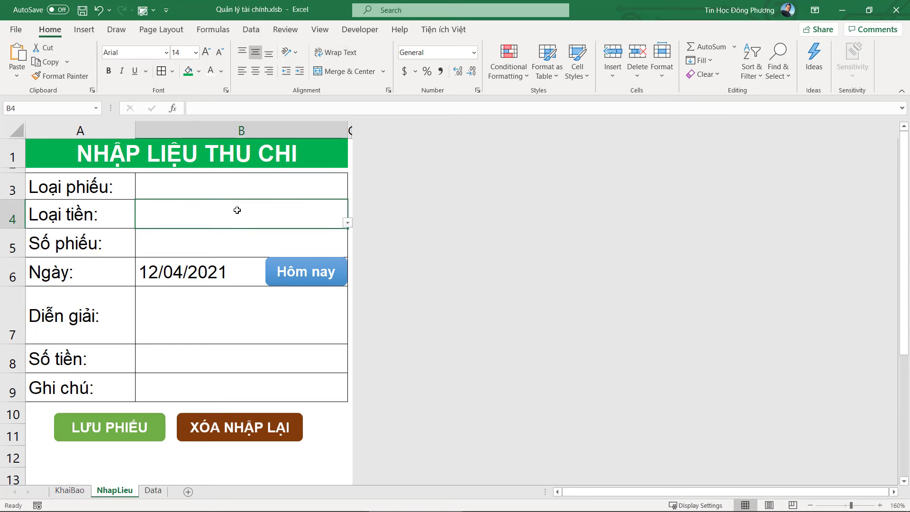
pyautogui.click(223, 188)
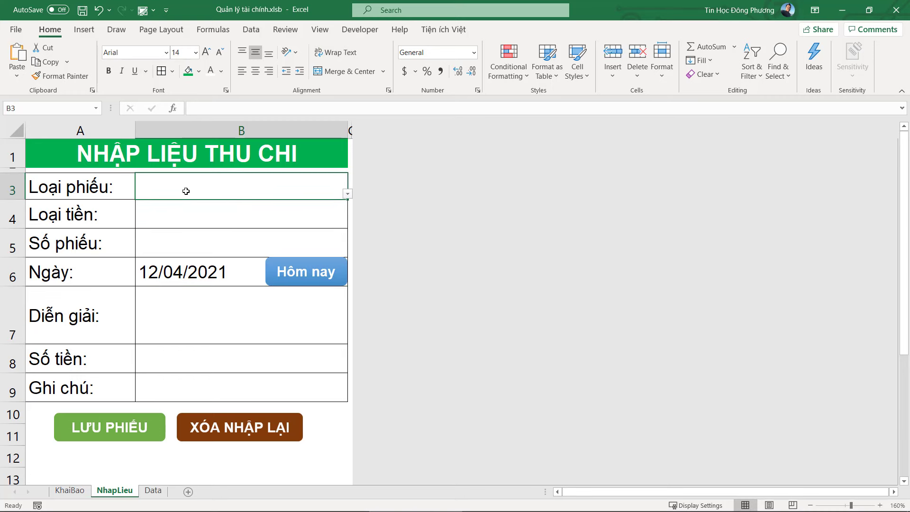
pyautogui.click(184, 212)
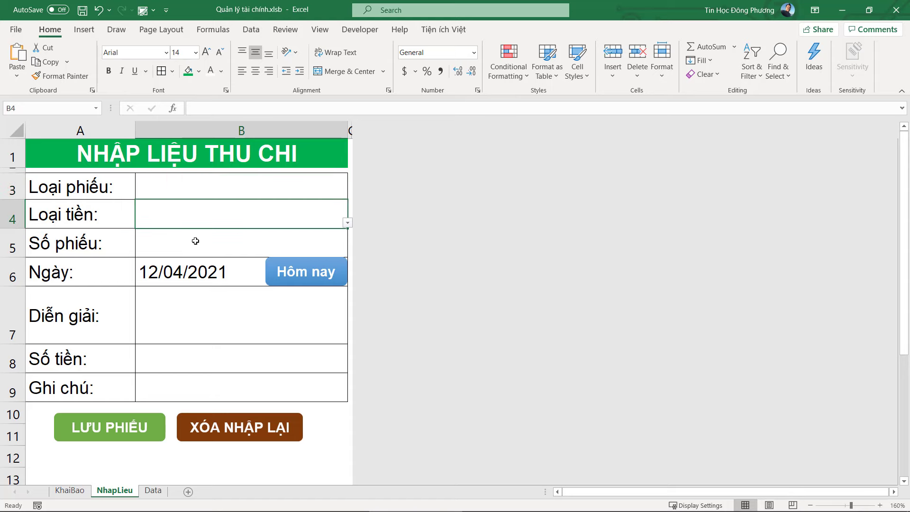
pyautogui.click(196, 241)
pyautogui.press('Up')
pyautogui.press('Up')
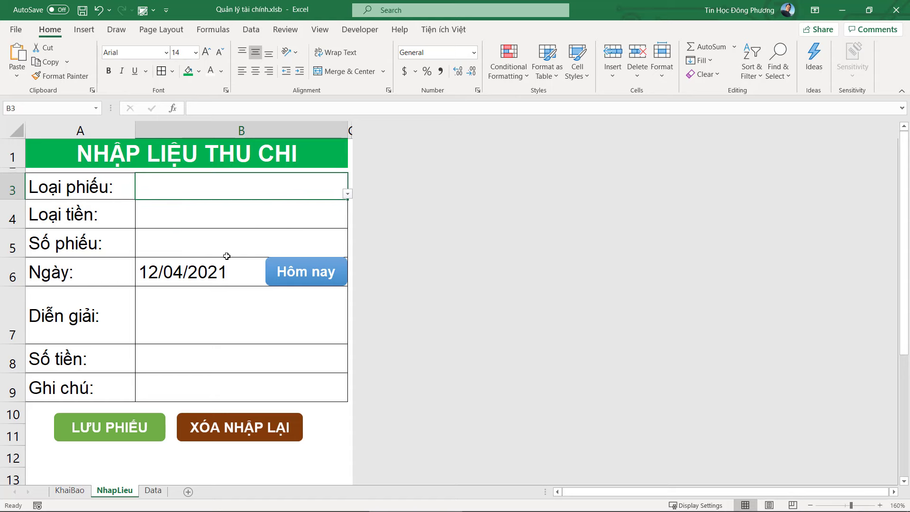
# Step: Return to the VBA editor with the cursor at the end of Sub LuuPhieu()
pyautogui.hotkey('alt', 'F11')
pyautogui.click(454, 341)
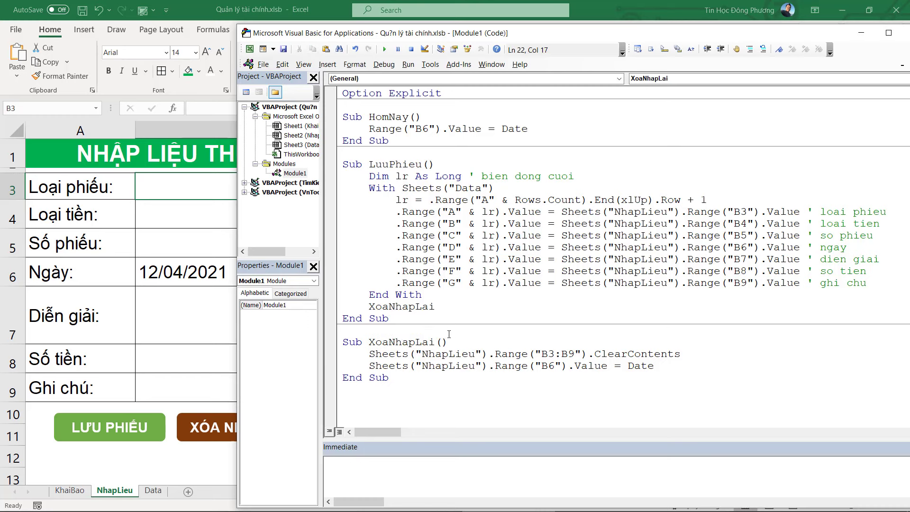
pyautogui.click(445, 165)
# Step: Move the With Sheets("Data") line up to just below Sub LuuPhieu()
pyautogui.press('Return')
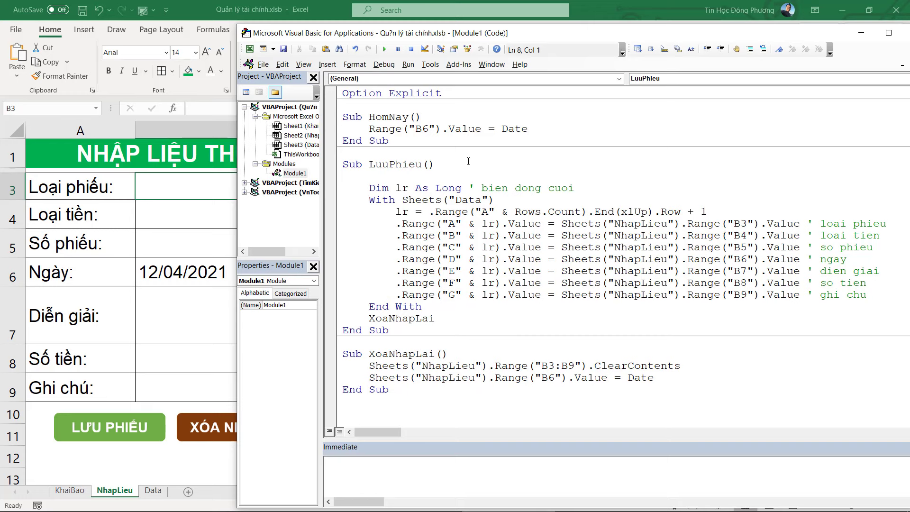
pyautogui.press('Return')
pyautogui.press('Return')
pyautogui.click(374, 164)
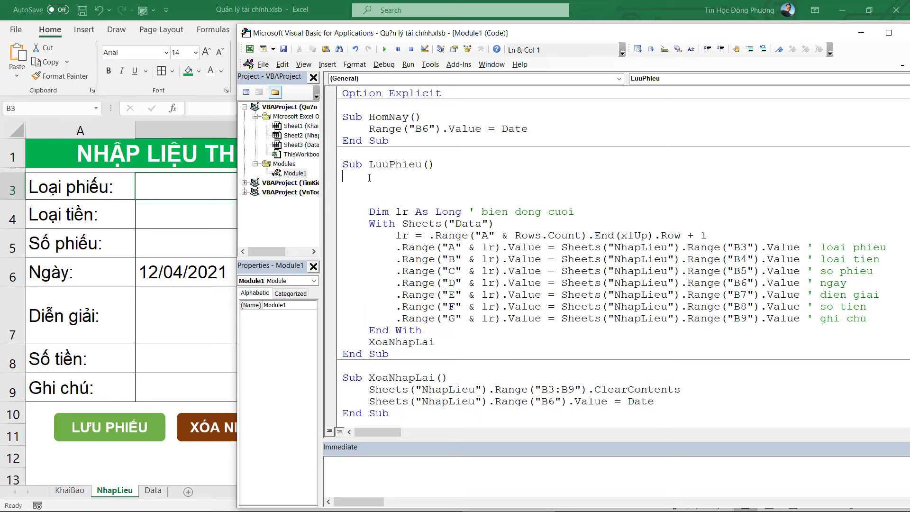
pyautogui.write('iff')
pyautogui.click(176, 202)
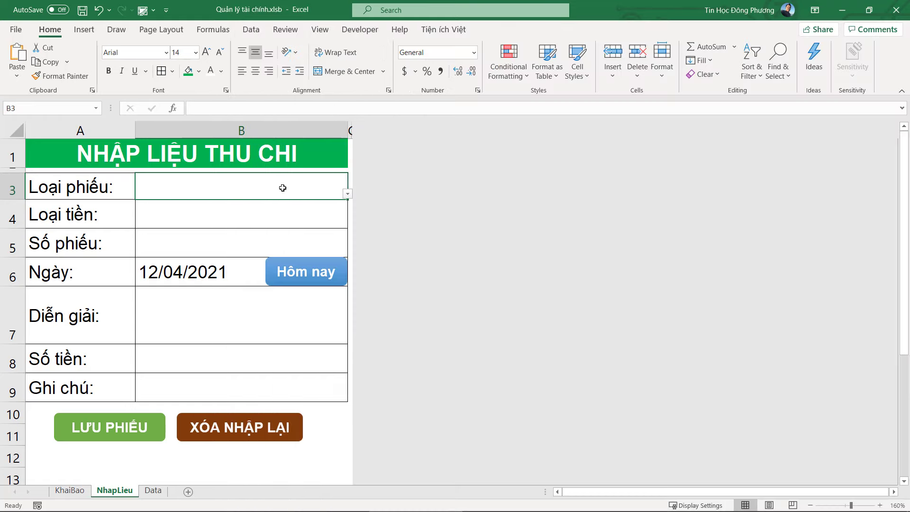
pyautogui.hotkey('alt', 'F11')
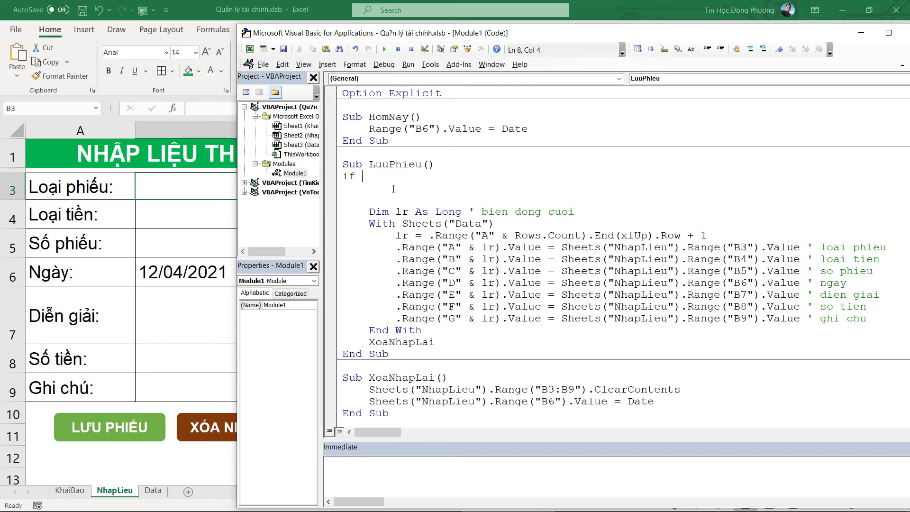
pyautogui.press('BackSpace')
pyautogui.press('BackSpace')
pyautogui.moveTo(370, 223); pyautogui.dragTo(532, 227)
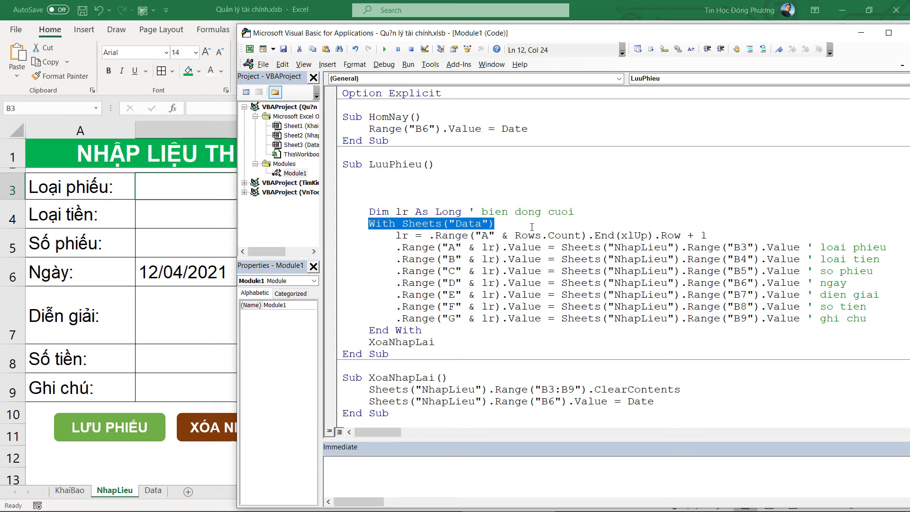
pyautogui.hotkey('ctrl', 'x')
pyautogui.click(473, 185)
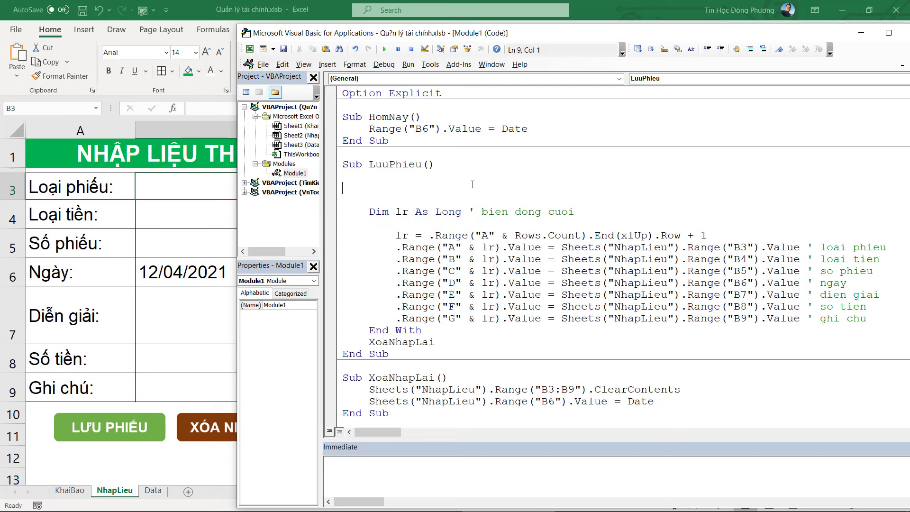
pyautogui.hotkey('ctrl', 'v')
# Step: Start an If block testing whether .Range("B3") is empty
pyautogui.write('if')
pyautogui.press('BackSpace')
pyautogui.write('.range("')
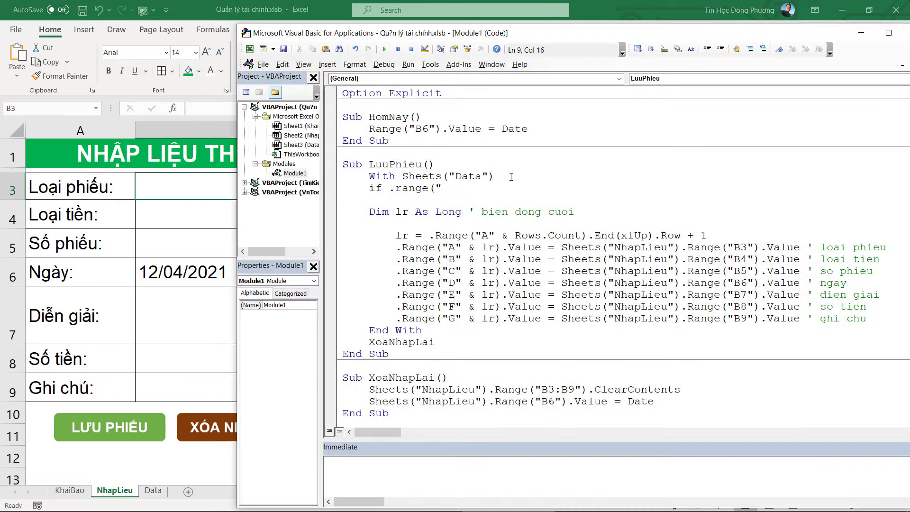
pyautogui.write('B3"(')
pyautogui.press('BackSpace')
pyautogui.write(')')
pyautogui.write('.val')
pyautogui.press('BackSpace')
pyautogui.press('BackSpace')
pyautogui.press('BackSpace')
pyautogui.press('BackSpace')
pyautogui.press('BackSpace')
pyautogui.press('BackSpace')
pyautogui.write('=""then')
pyautogui.press('Return')
pyautogui.press('Return')
# Step: Add End If and a vbCritical MsgBox "Ban chua nhap loai phieu" inside the block
pyautogui.write('End if')
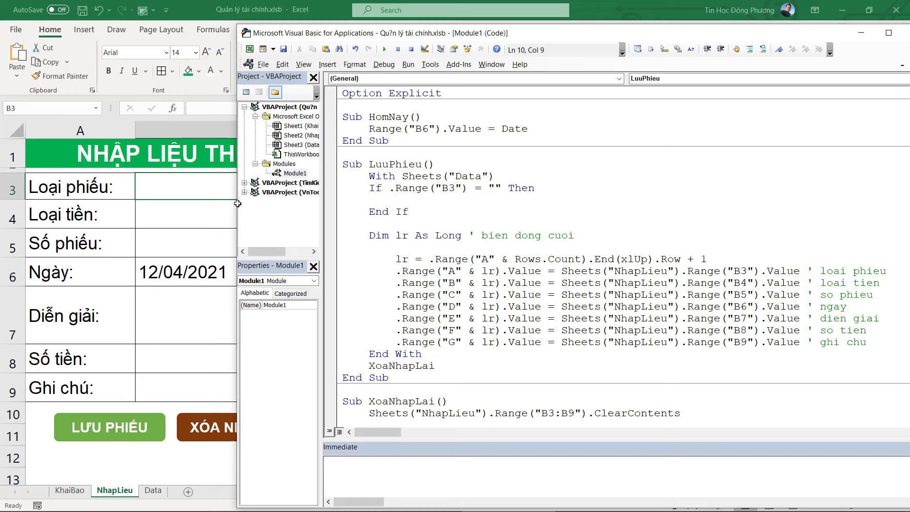
pyautogui.write('ms')
pyautogui.hotkey('ctrl', 'space')
pyautogui.press('Tab')
pyautogui.write('(')
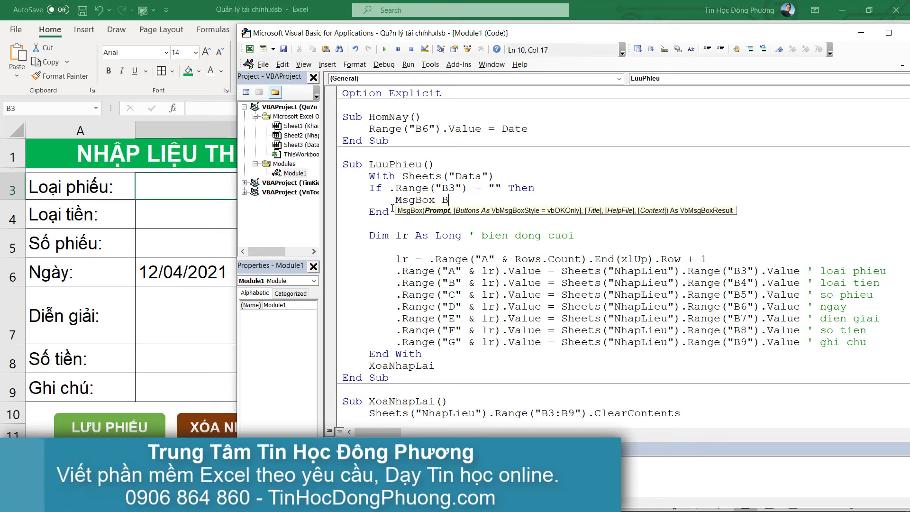
pyautogui.press('BackSpace')
pyautogui.write('Ba')
pyautogui.press('BackSpace')
pyautogui.press('BackSpace')
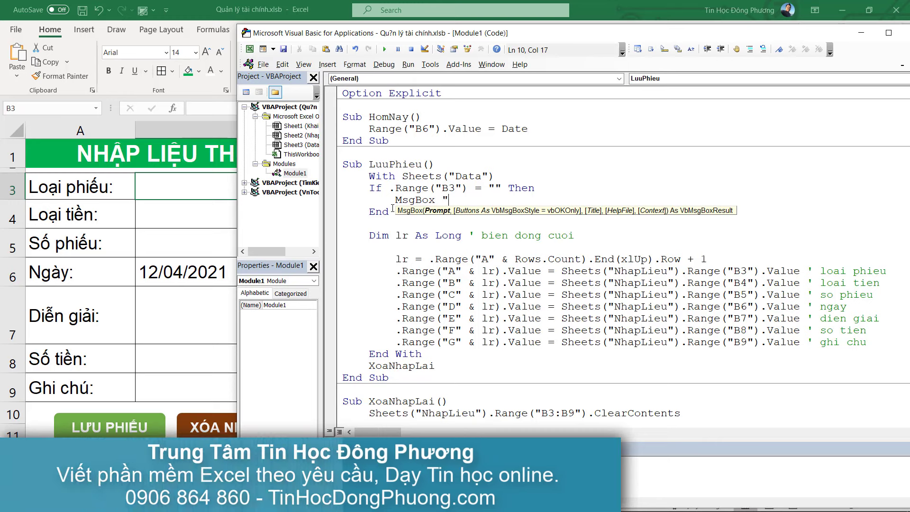
pyautogui.write('"Ban chua nhap loai')
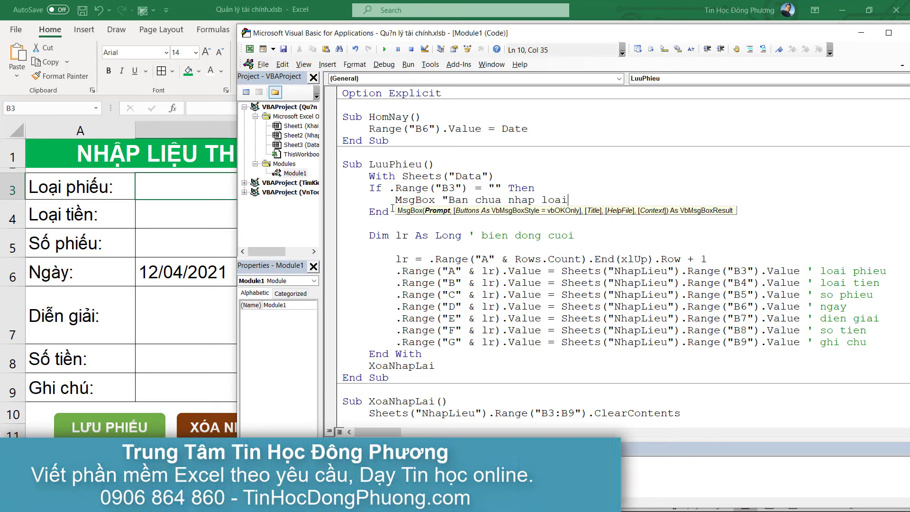
pyautogui.write(' phieu",')
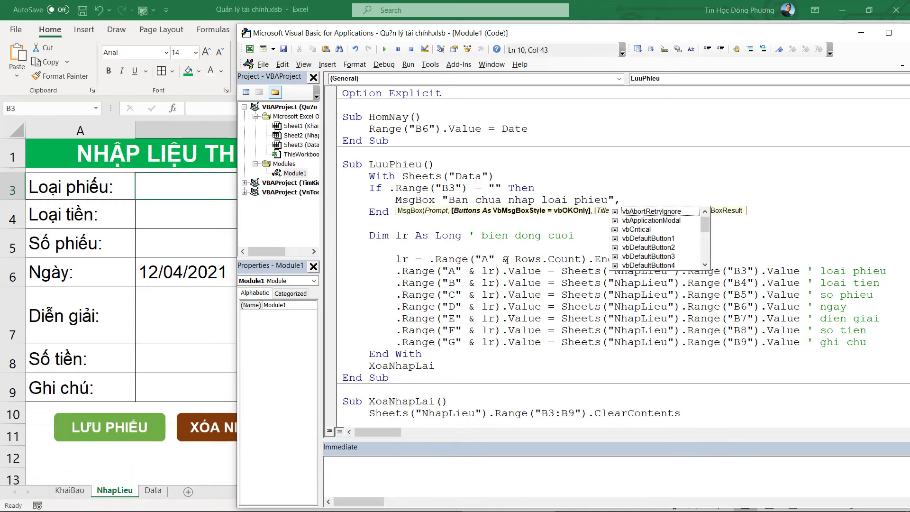
pyautogui.doubleClick(648, 229)
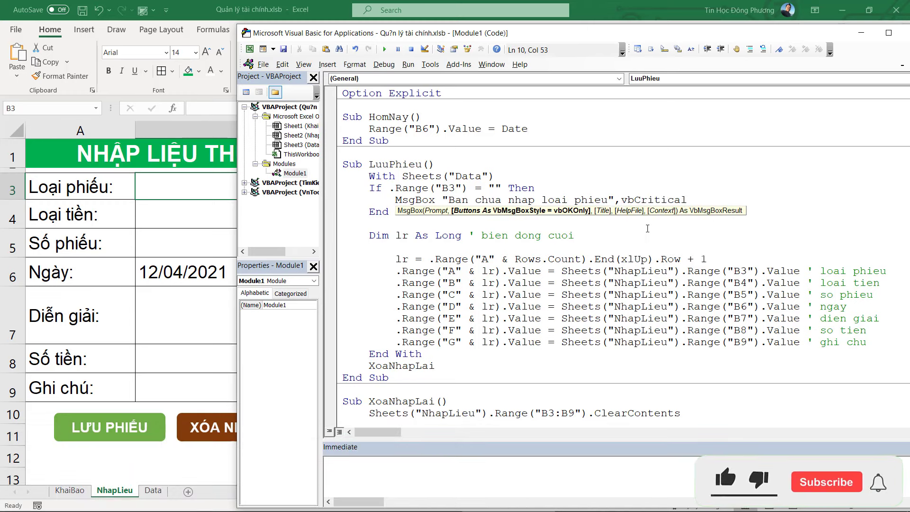
pyautogui.press('Return')
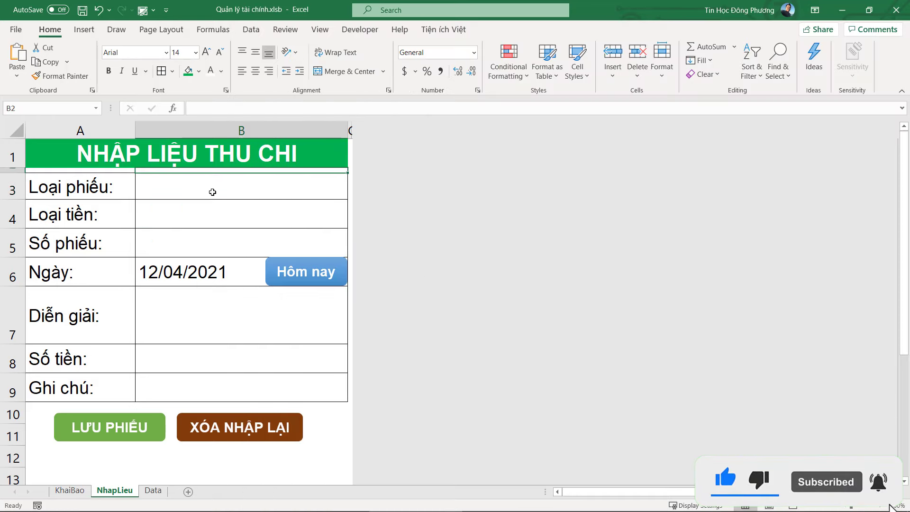
# Step: Make the check reselect .Range("B3") and Exit Sub after the warning
pyautogui.click(212, 192)
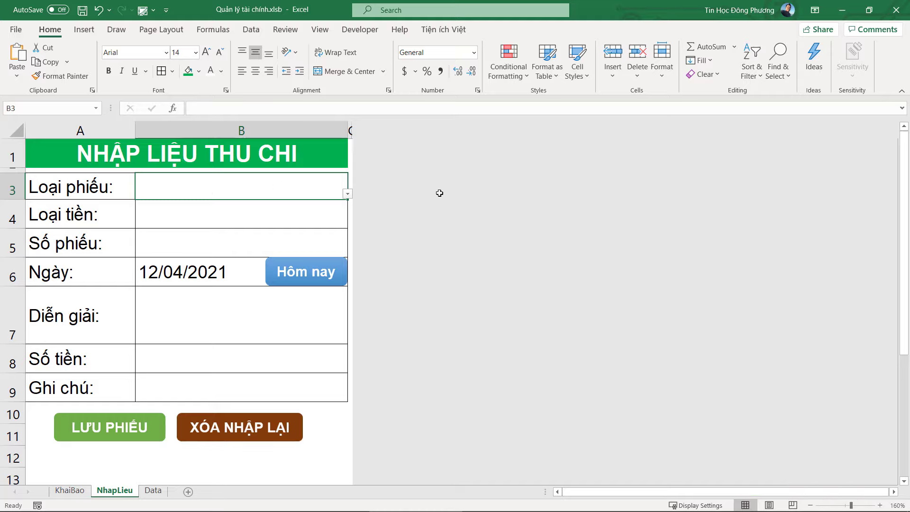
pyautogui.hotkey('alt', 'F11')
pyautogui.write('.range')
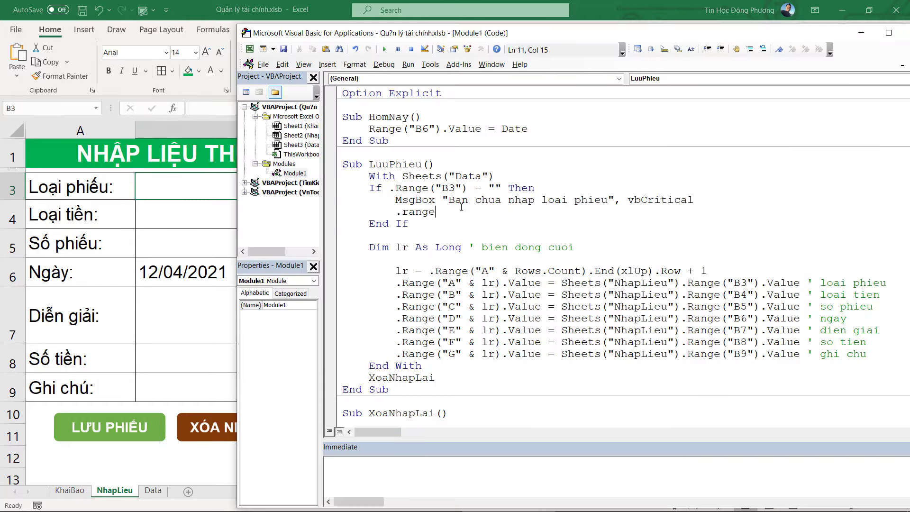
pyautogui.write('"3')
pyautogui.write('")')
pyautogui.write('se')
pyautogui.write('c')
pyautogui.write('t')
pyautogui.press('Return')
pyautogui.write('exi')
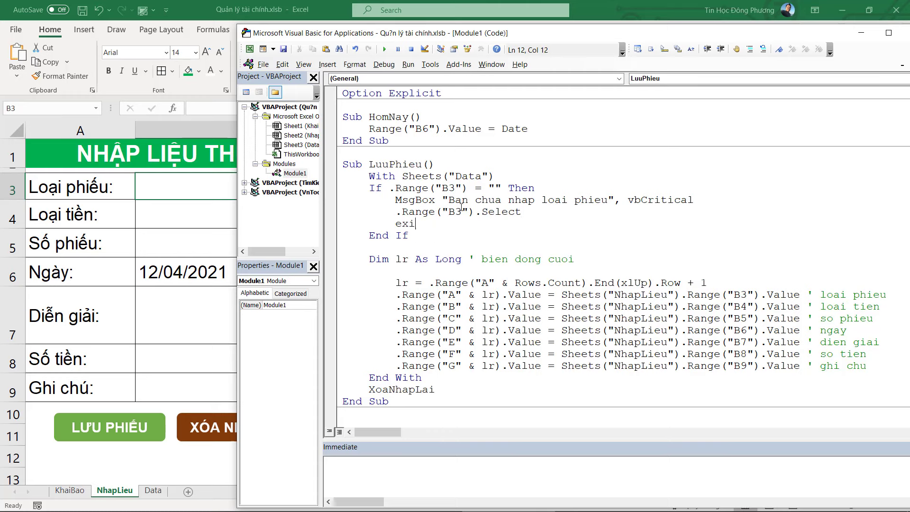
pyautogui.write('t sub')
pyautogui.hotkey('alt', 'F11')
# Step: Save the empty form with LƯU PHIẾU, dismiss the loai phieu warning, and debug error 1004
pyautogui.click(201, 336)
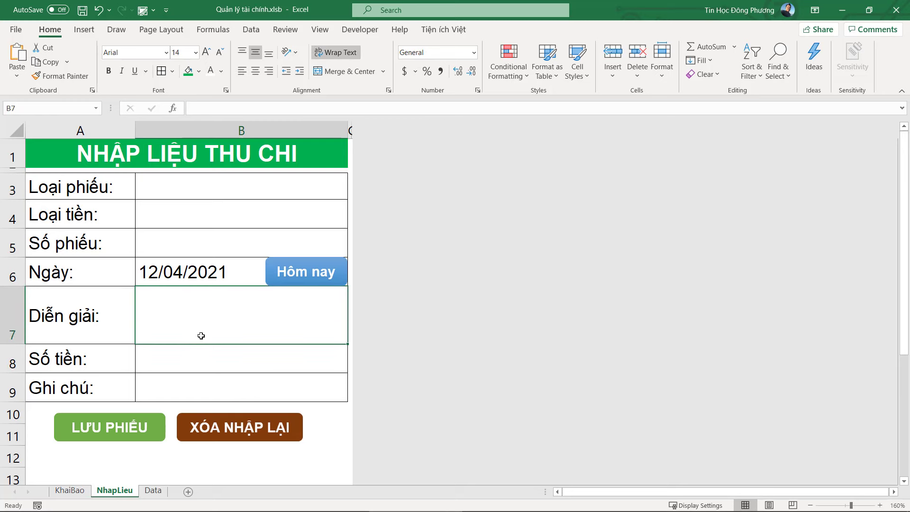
pyautogui.click(136, 423)
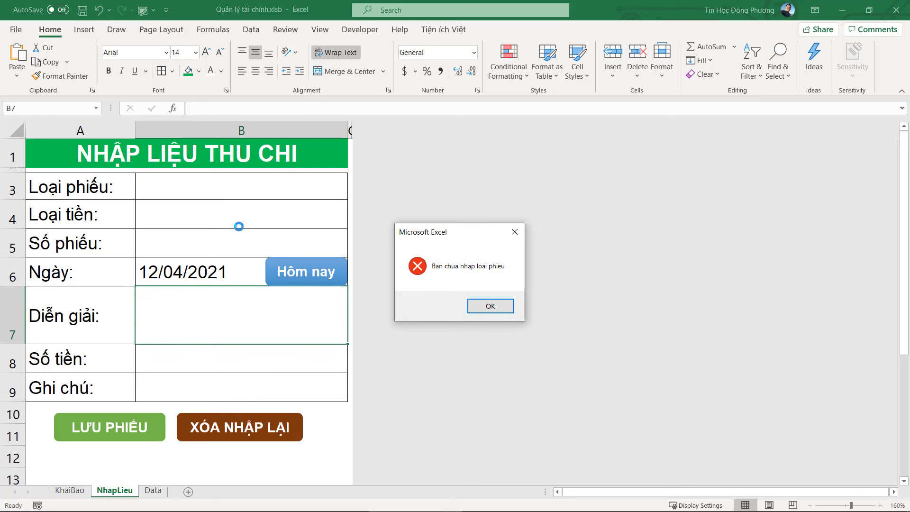
pyautogui.moveTo(478, 240); pyautogui.dragTo(389, 271)
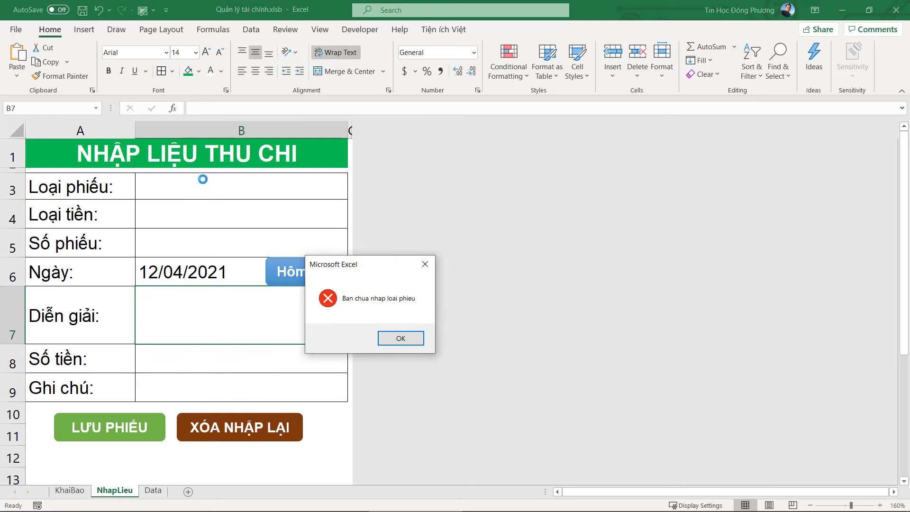
pyautogui.click(398, 338)
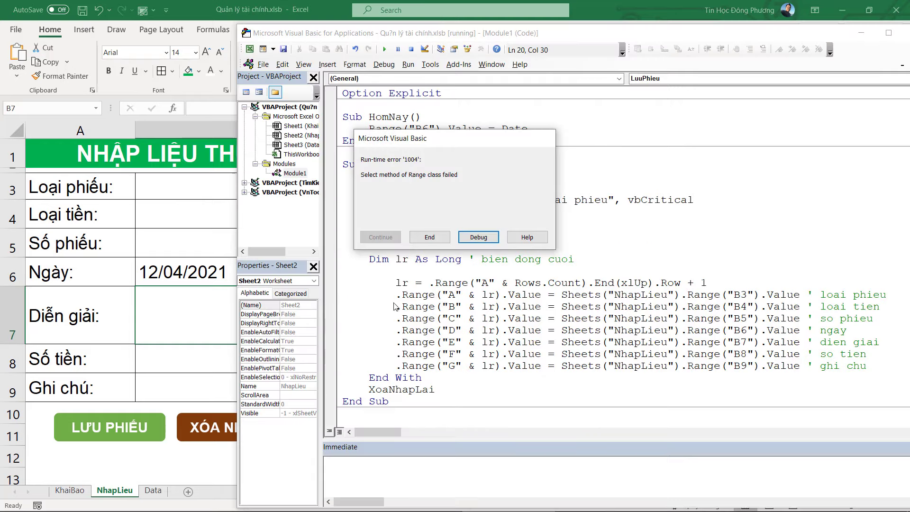
pyautogui.click(478, 238)
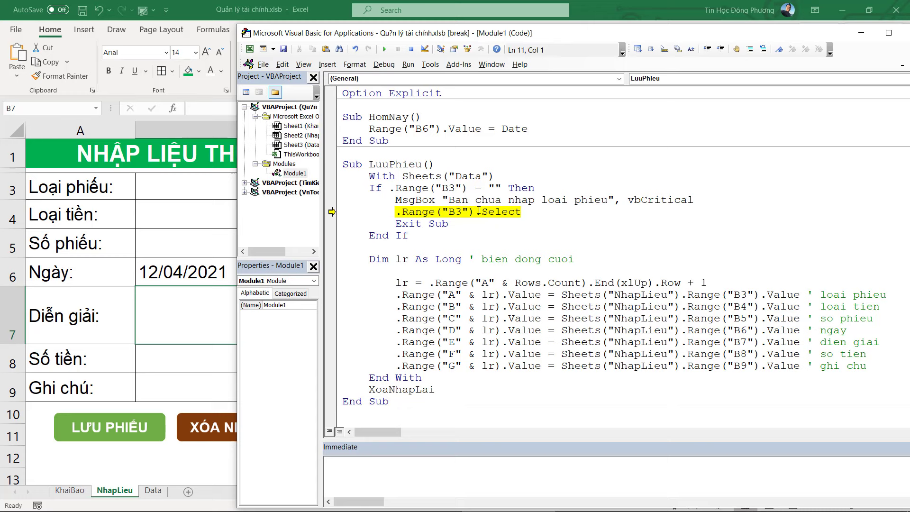
# Step: Save, reset the paused macro, and move With Sheets("Data") down above the Dim line
pyautogui.hotkey('ctrl', 's')
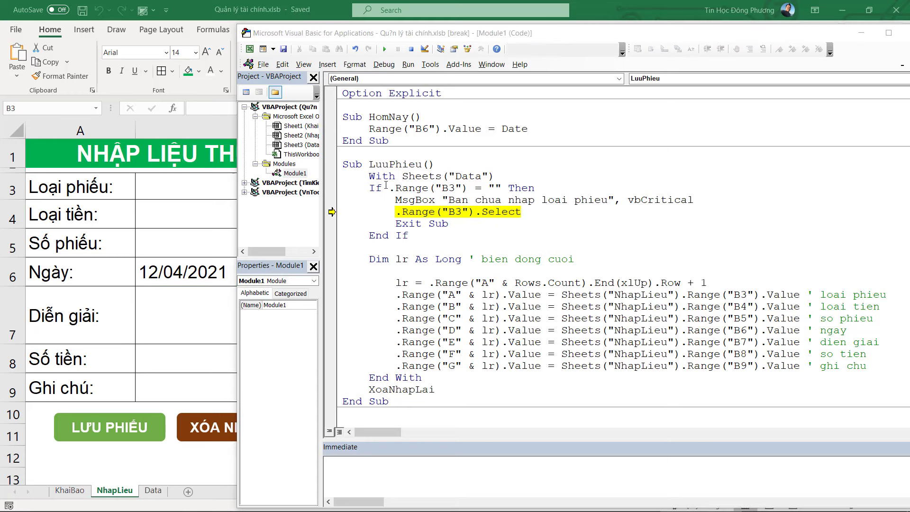
pyautogui.moveTo(369, 177); pyautogui.dragTo(523, 179)
pyautogui.hotkey('ctrl', 'c')
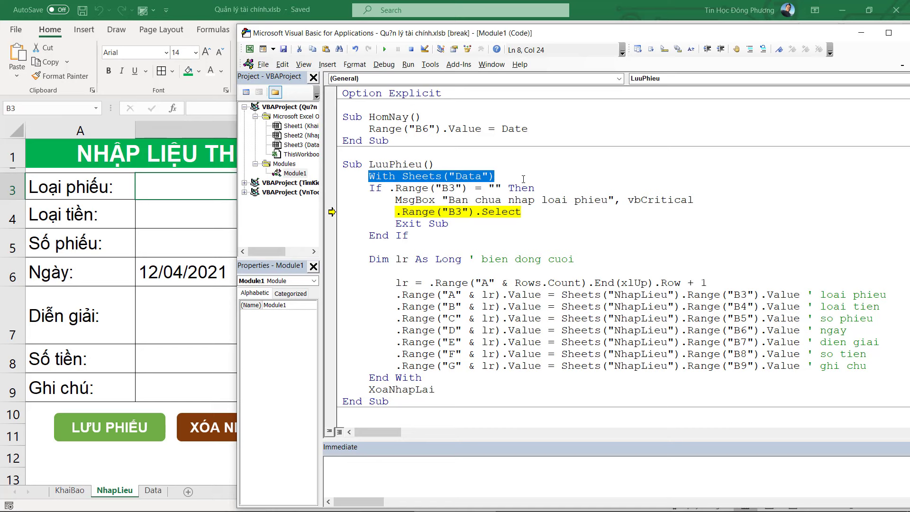
pyautogui.click(515, 306)
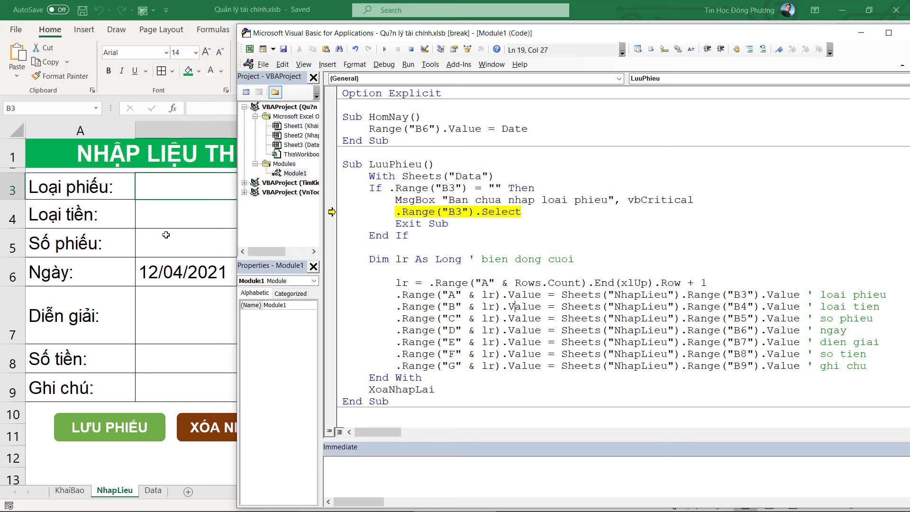
pyautogui.moveTo(369, 176); pyautogui.dragTo(505, 174)
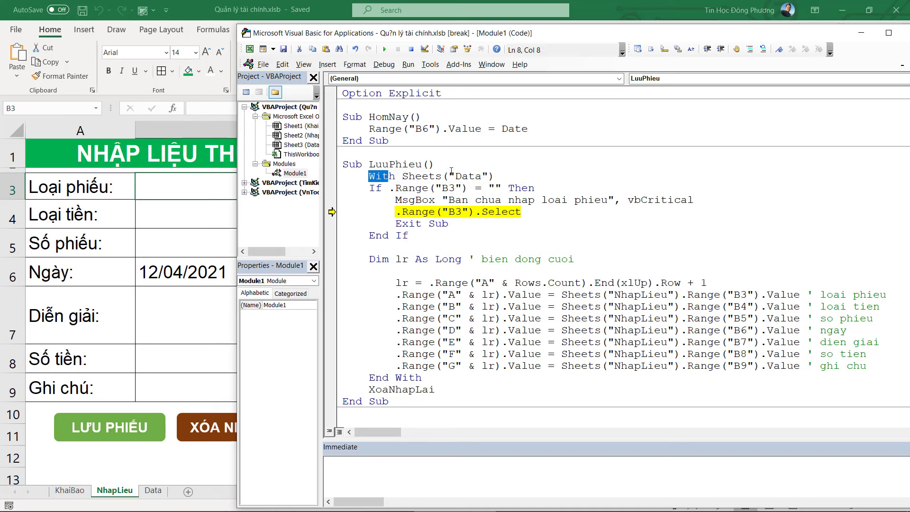
pyautogui.press('Delete')
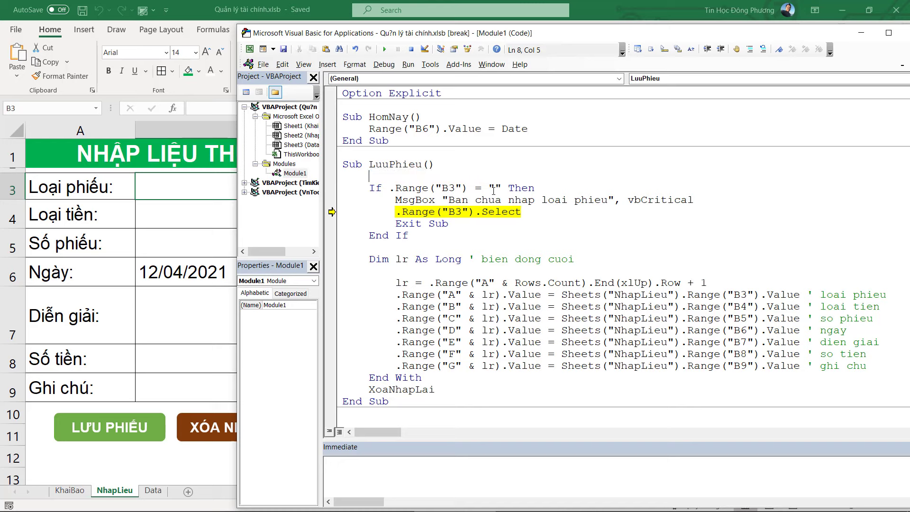
pyautogui.click(404, 251)
pyautogui.press('Return')
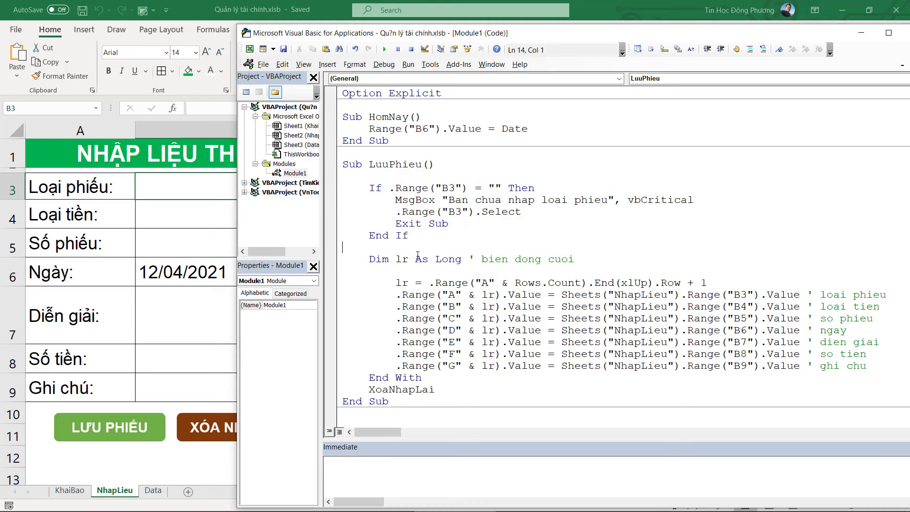
pyautogui.press('Return')
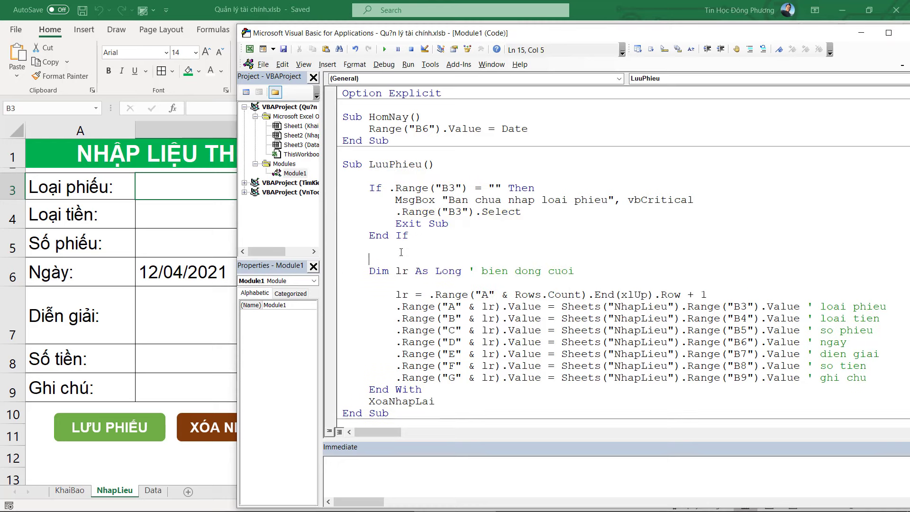
pyautogui.hotkey('ctrl', 'v')
# Step: Wrap the B3 check in With Sheets("NhapLieu") … End With
pyautogui.click(458, 177)
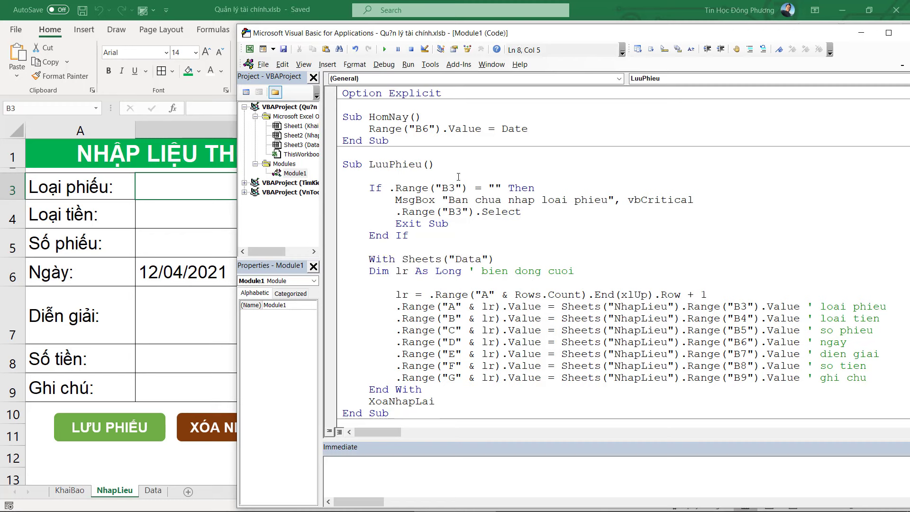
pyautogui.write('with sheet')
pyautogui.write('s("Nhap')
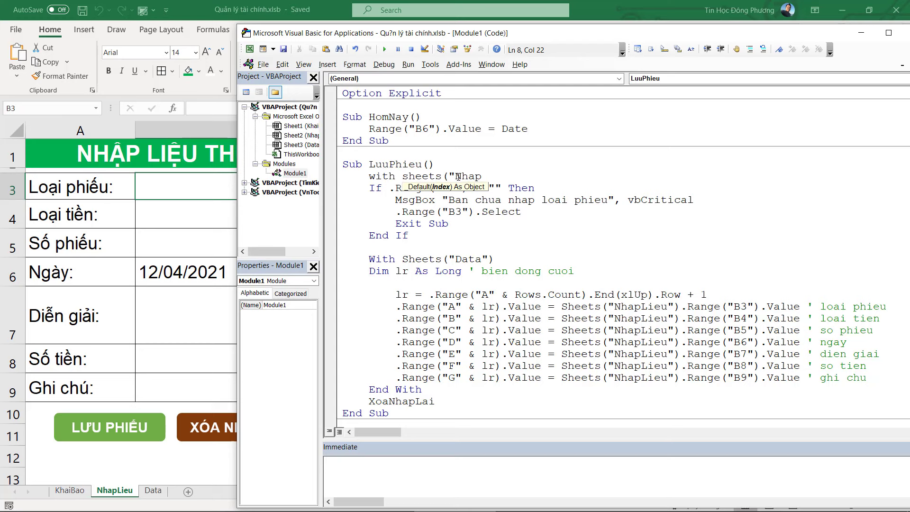
pyautogui.write('Lieu"')
pyautogui.write(')')
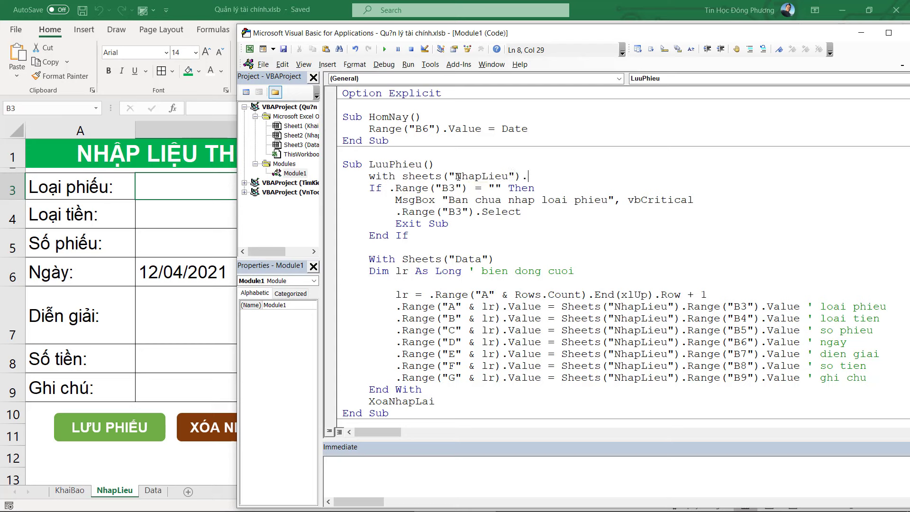
pyautogui.click(411, 247)
pyautogui.write('End with')
pyautogui.press('Return')
# Step: Indent the If block and separate the NhapLieu and Data blocks with blank lines
pyautogui.scroll(-3, 482, 214)
pyautogui.click(486, 320)
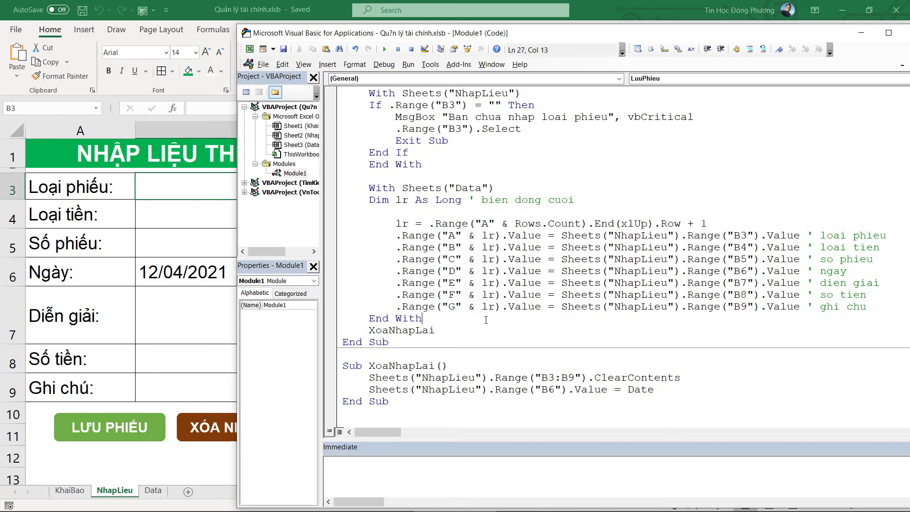
pyautogui.moveTo(402, 187); pyautogui.dragTo(497, 188)
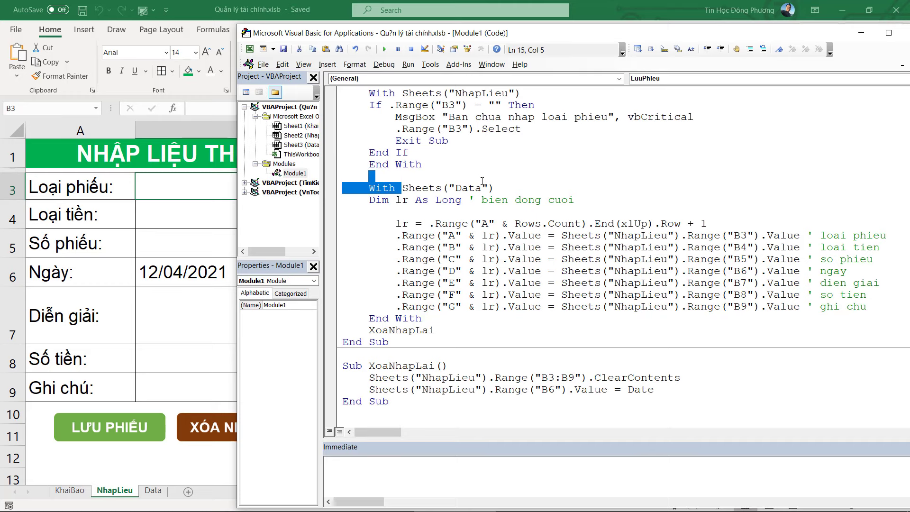
pyautogui.scroll(3, 498, 188)
pyautogui.click(408, 235)
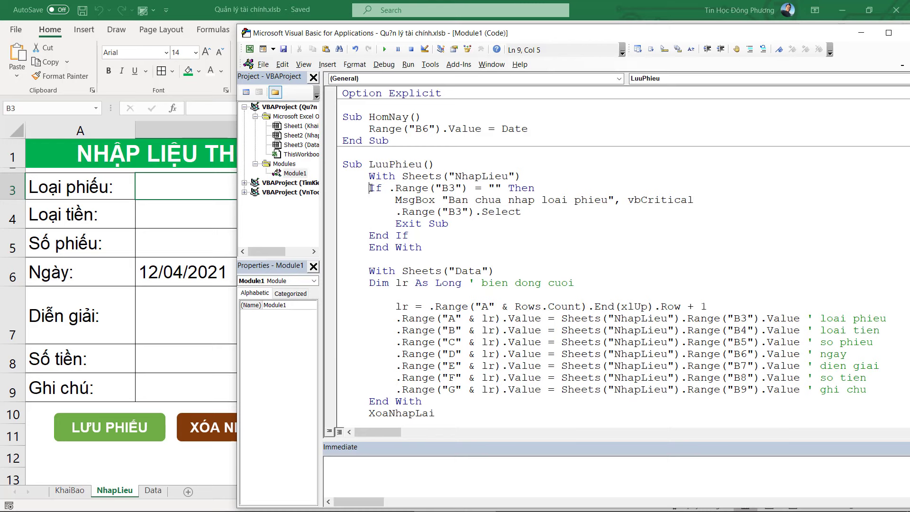
pyautogui.moveTo(369, 188); pyautogui.dragTo(460, 236)
pyautogui.press('Tab')
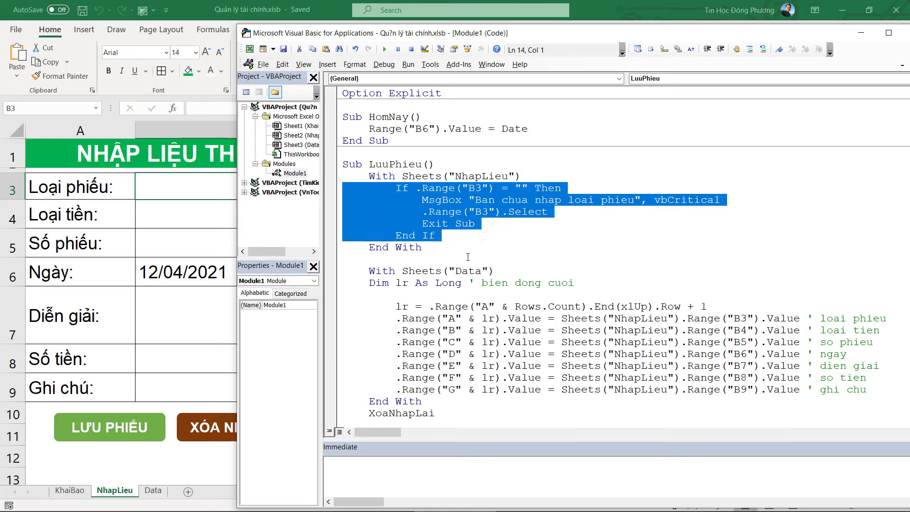
pyautogui.click(468, 259)
pyautogui.press('Return')
pyautogui.press('Return')
# Step: Add section comments 'rang buoc dieu kien' and '2. ghi du lieu vao data'
pyautogui.click(450, 165)
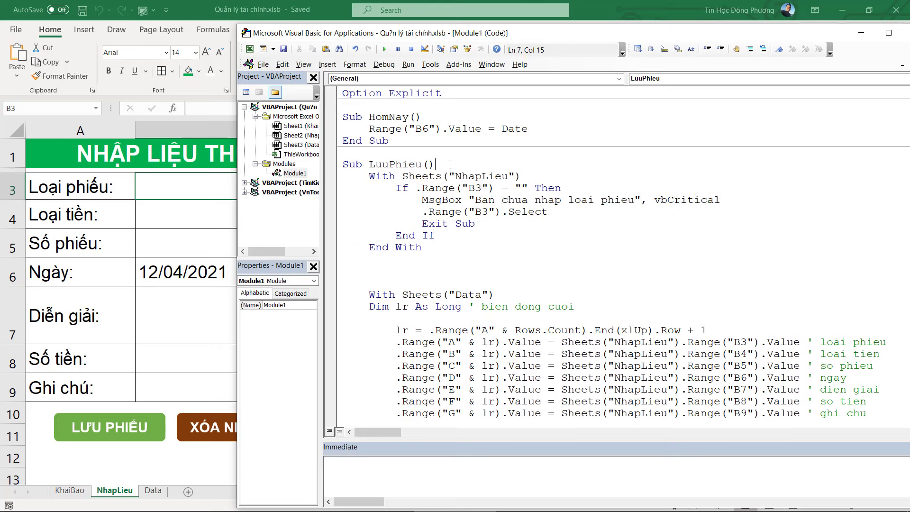
pyautogui.press('Return')
pyautogui.write("'1.")
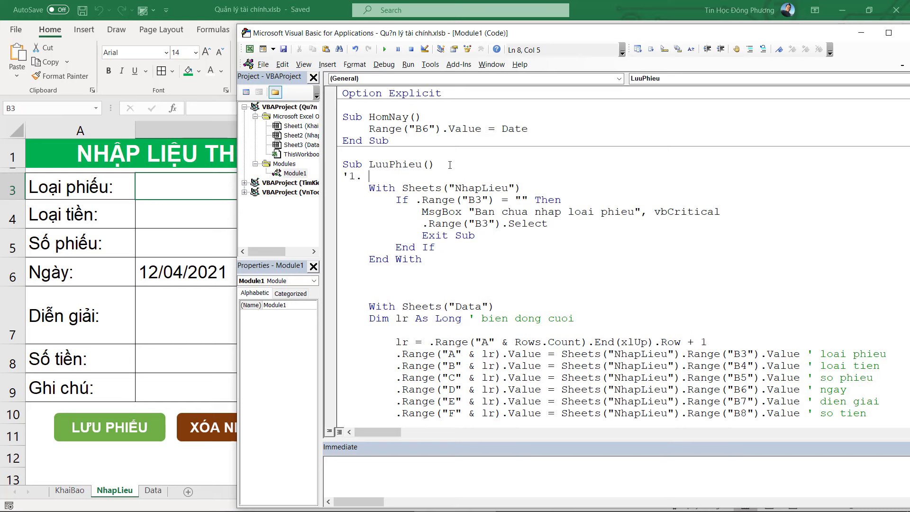
pyautogui.write('rang buoc c')
pyautogui.write('di')
pyautogui.press('BackSpace')
pyautogui.press('BackSpace')
pyautogui.press('BackSpace')
pyautogui.write('ddi')
pyautogui.press('BackSpace')
pyautogui.press('BackSpace')
pyautogui.write('ieu kie')
pyautogui.write('n')
pyautogui.click(345, 294)
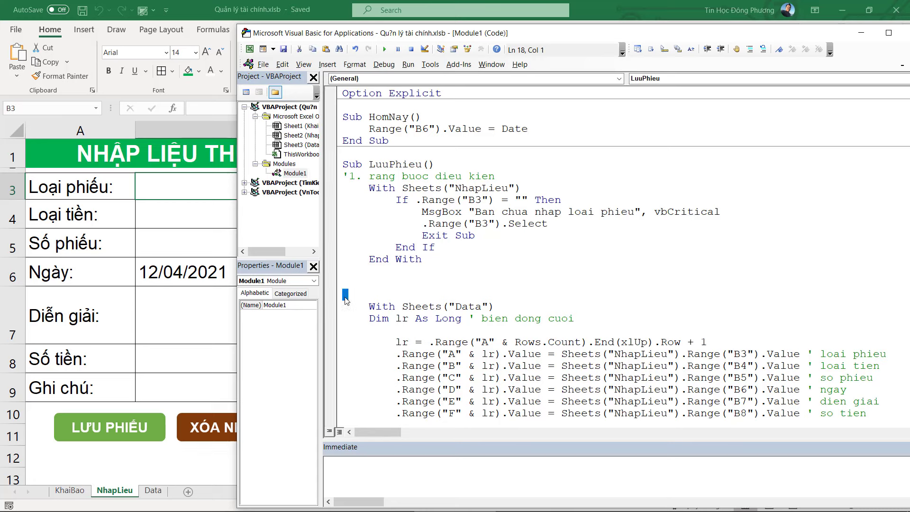
pyautogui.write('2.')
pyautogui.write('2')
pyautogui.write('ghi')
pyautogui.write(' du lieu vao data')
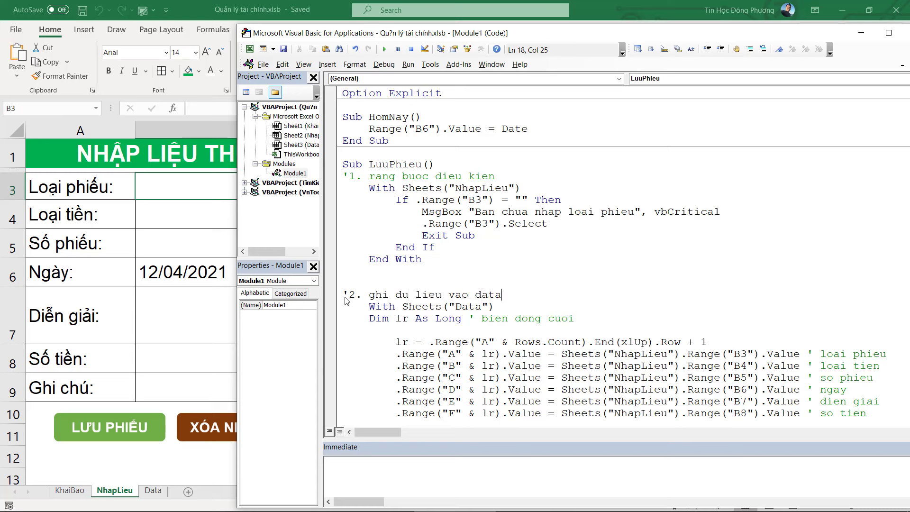
pyautogui.click(422, 250)
# Step: Save the empty form with LƯU PHIẾU and dismiss the missing voucher type warning
pyautogui.click(466, 222)
pyautogui.click(128, 320)
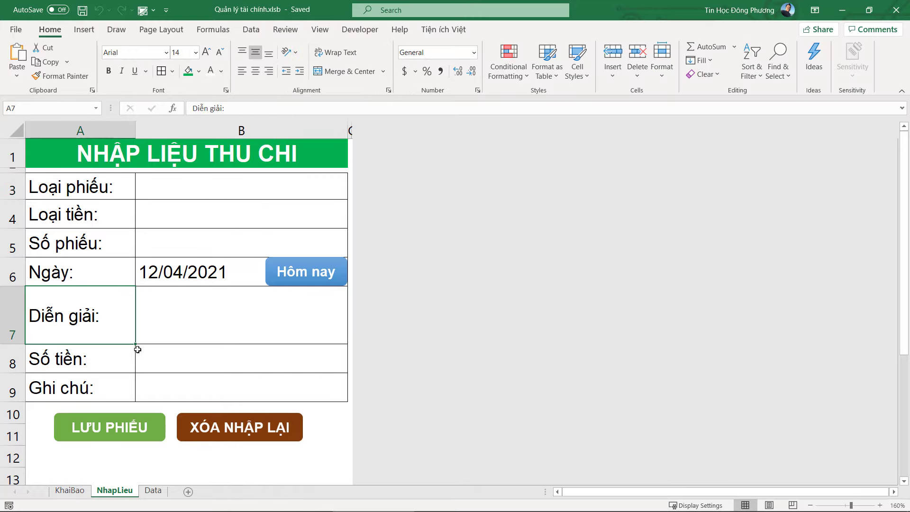
pyautogui.click(205, 321)
pyautogui.click(224, 357)
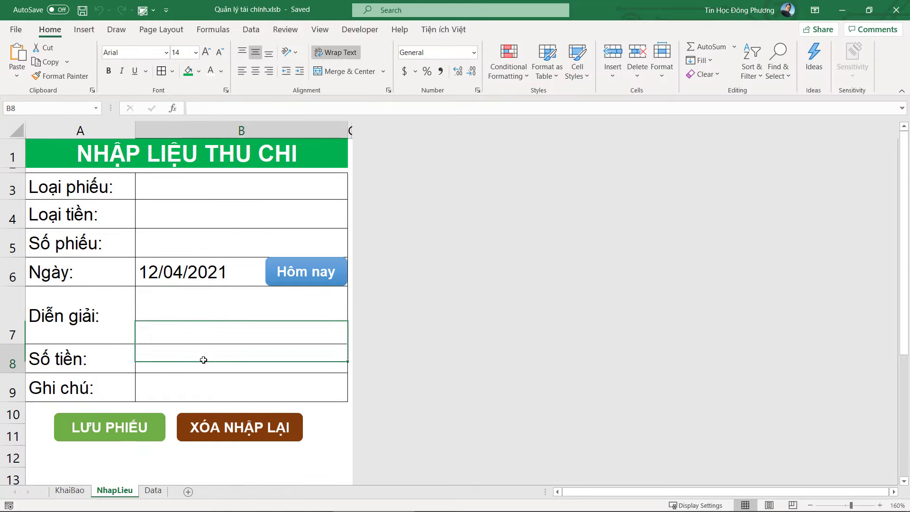
pyautogui.click(132, 434)
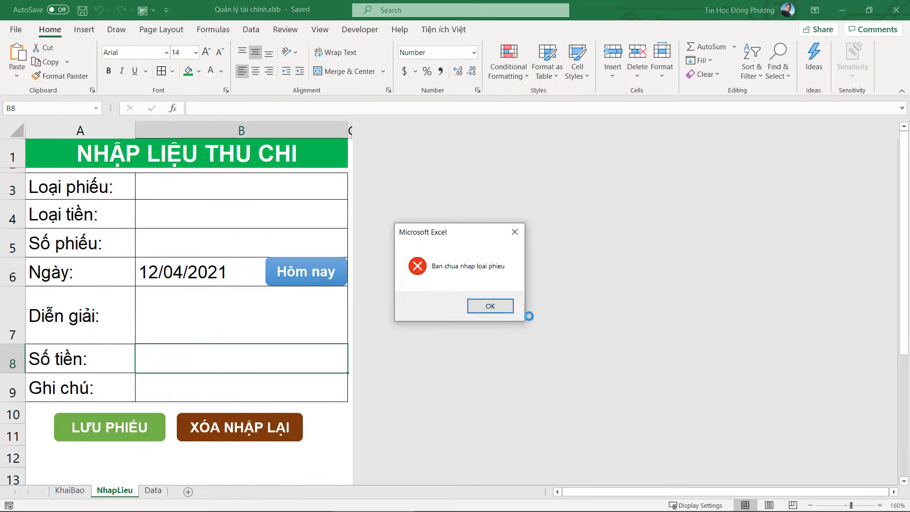
pyautogui.click(491, 306)
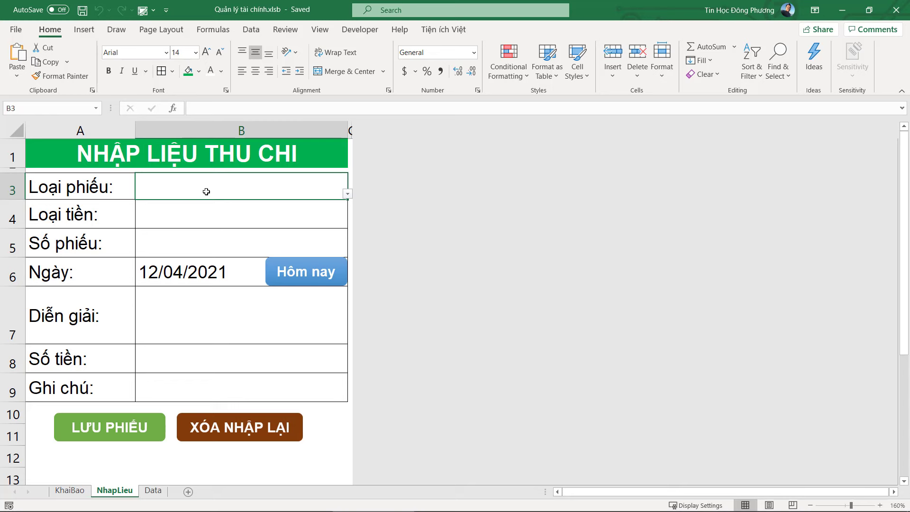
# Step: Choose Thu as Loại phiếu in B3, then glance at the macro code
pyautogui.click(348, 194)
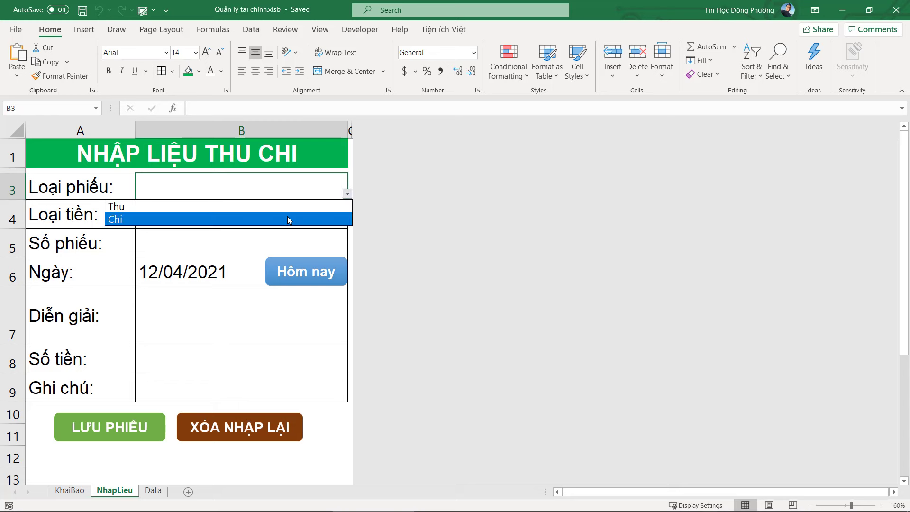
pyautogui.click(287, 206)
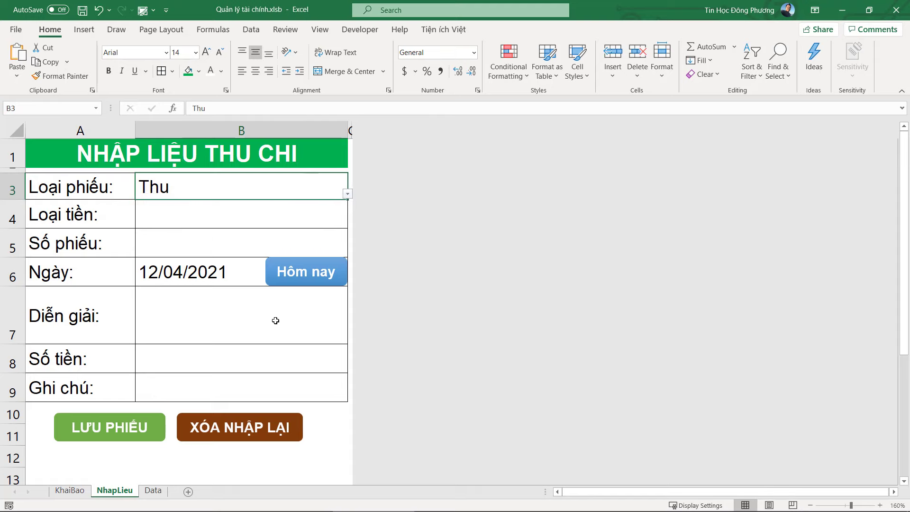
pyautogui.hotkey('alt', 'F11')
pyautogui.click(367, 272)
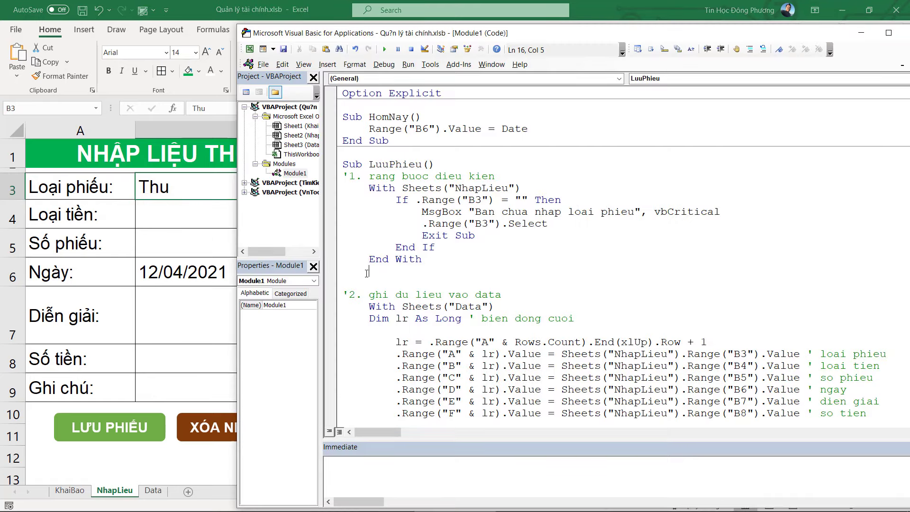
pyautogui.click(193, 209)
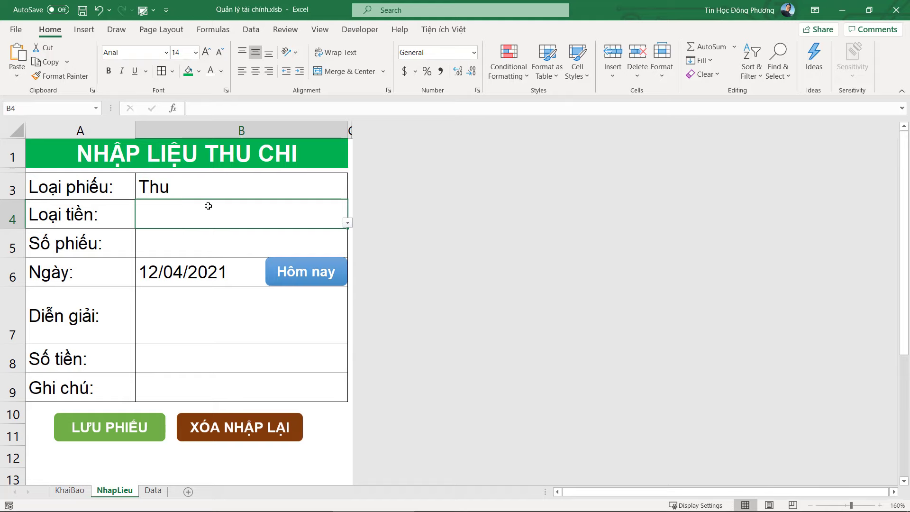
# Step: Paste a copy of the B3 check block below the original
pyautogui.hotkey('alt', 'F11')
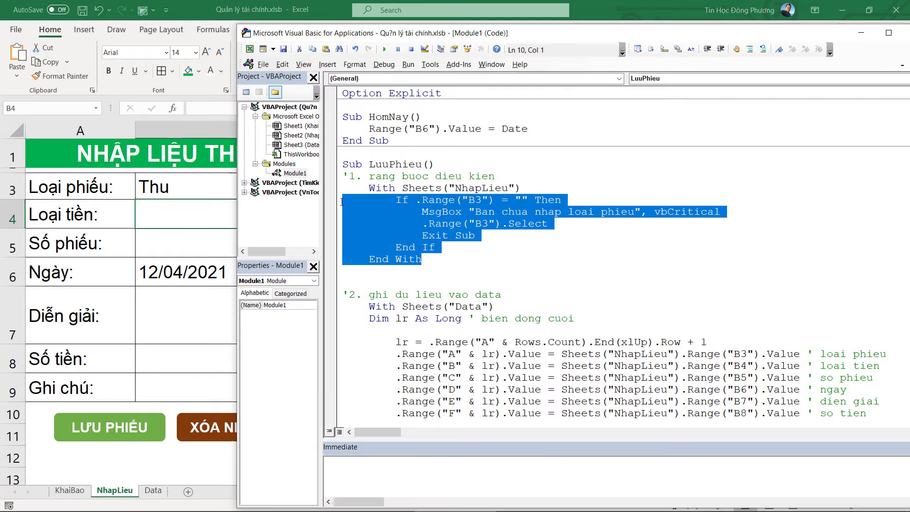
pyautogui.moveTo(473, 259); pyautogui.dragTo(345, 188)
pyautogui.hotkey('ctrl', 'c')
pyautogui.click(378, 271)
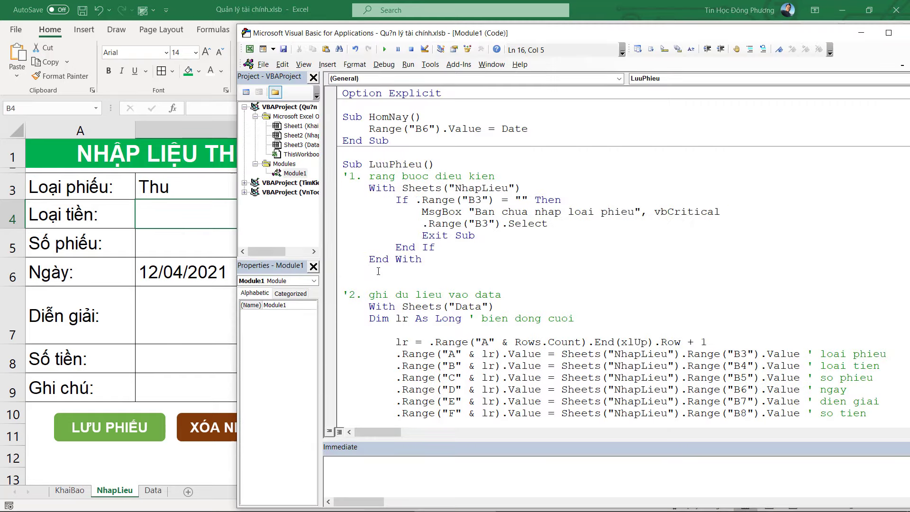
pyautogui.hotkey('ctrl', 'v')
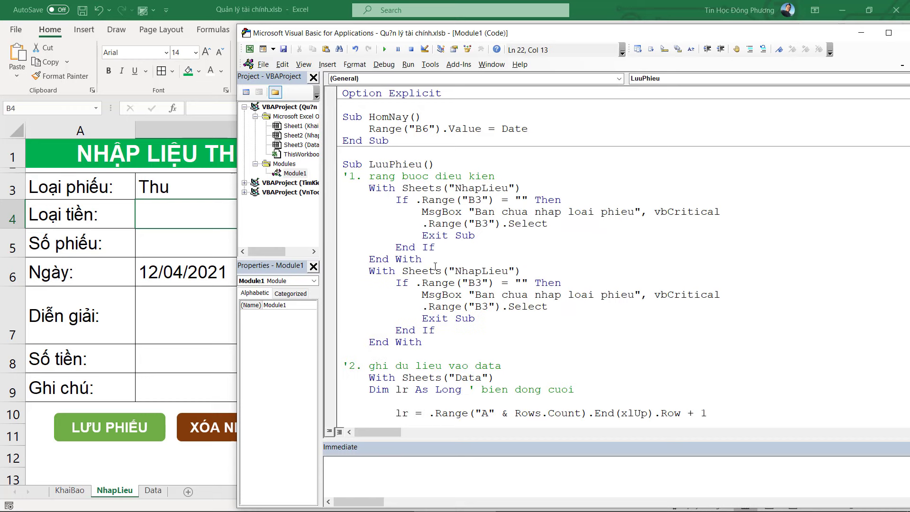
pyautogui.click(435, 260)
pyautogui.press('Return')
# Step: Comment the two If lines with ' loai phieu and ' loai tien
pyautogui.scroll(-1, 570, 156)
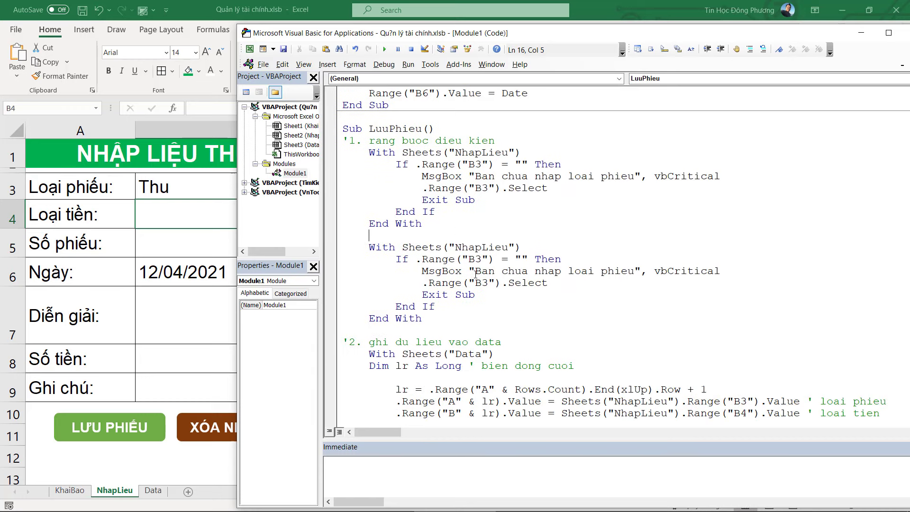
pyautogui.click(599, 164)
pyautogui.write("' ")
pyautogui.write('lọai phieu')
pyautogui.click(611, 237)
pyautogui.click(603, 247)
pyautogui.write(";'")
pyautogui.press('BackSpace')
pyautogui.write("' l")
pyautogui.write('oai tien')
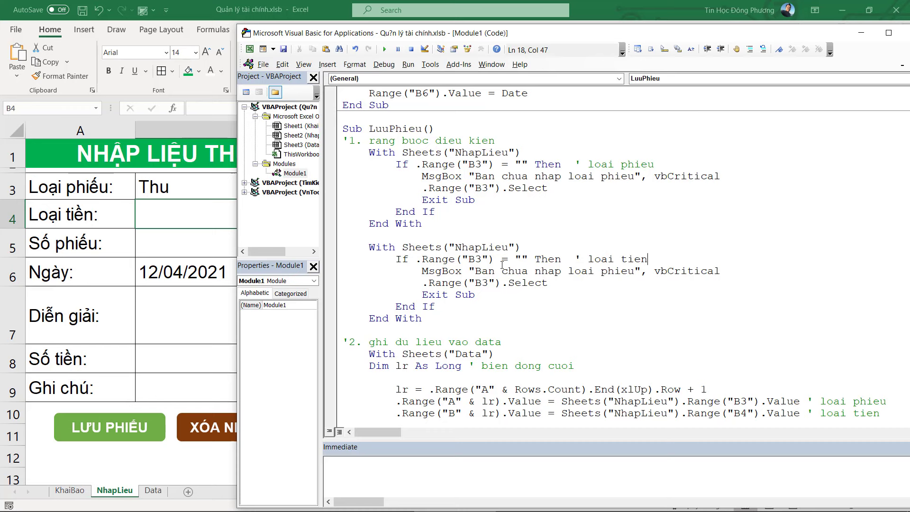
# Step: Change the copied check to test B4 and warn "Ban chua nhap loai tien"
pyautogui.click(488, 247)
pyautogui.moveTo(479, 260); pyautogui.dragTo(488, 283)
pyautogui.write('4')
pyautogui.write('4')
pyautogui.moveTo(601, 272); pyautogui.dragTo(634, 272)
pyautogui.write('tien')
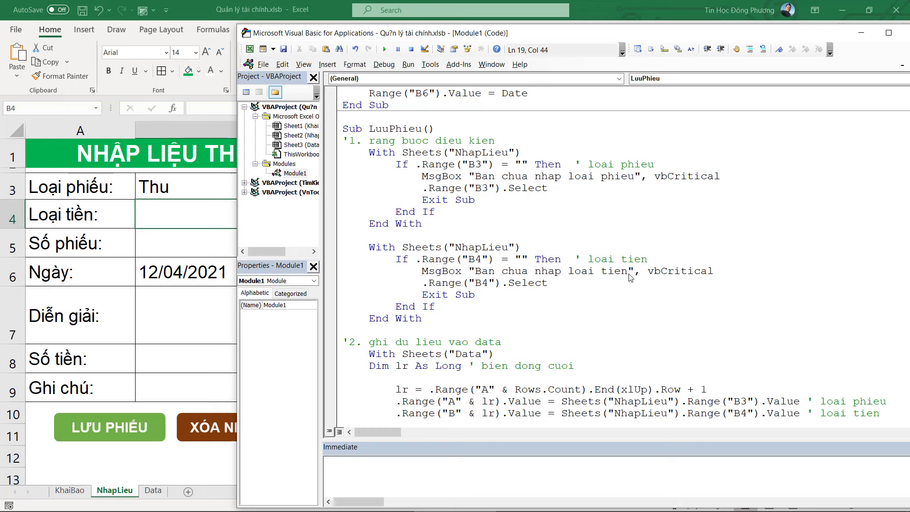
# Step: Delete the redundant End With and With lines so both checks share the NhapLieu block
pyautogui.click(482, 327)
pyautogui.moveTo(422, 318); pyautogui.dragTo(325, 254)
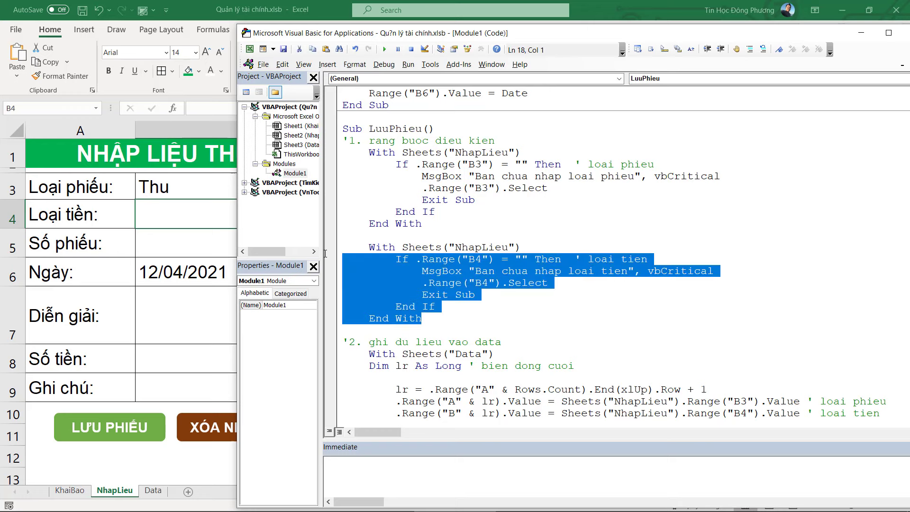
pyautogui.click(455, 260)
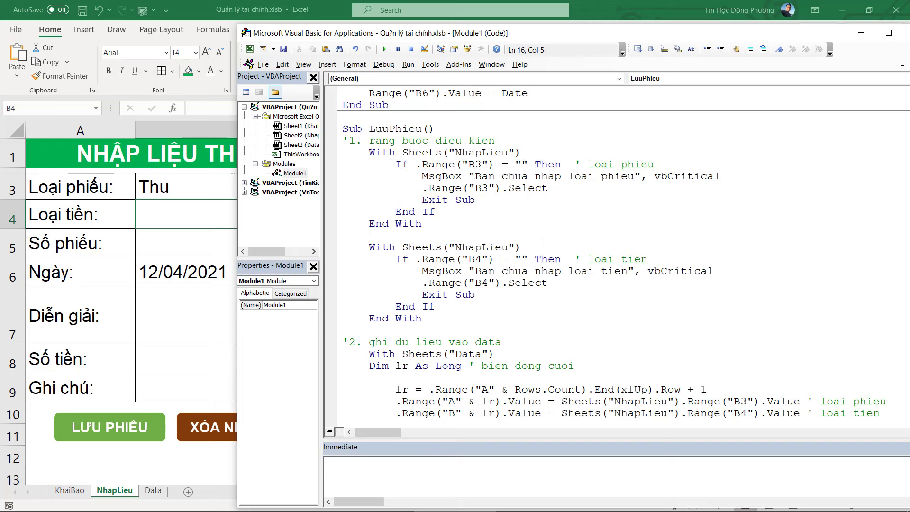
pyautogui.keyDown('shift'); pyautogui.click(461, 247); pyautogui.keyUp('shift')
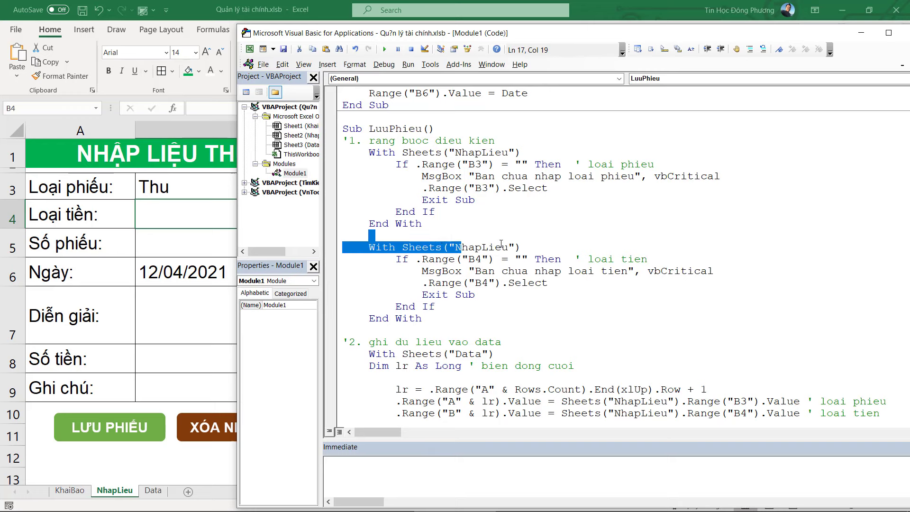
pyautogui.moveTo(521, 247); pyautogui.dragTo(436, 212)
pyautogui.press('Delete')
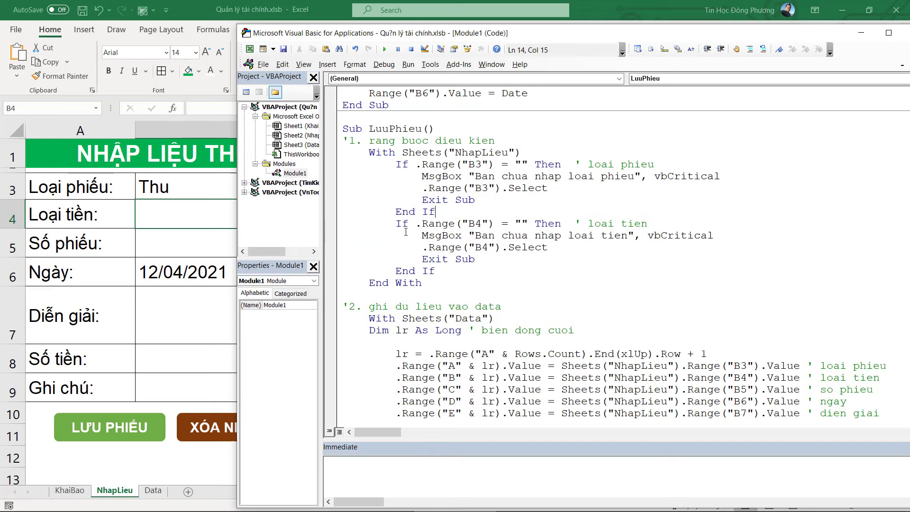
pyautogui.press('Return')
pyautogui.click(376, 295)
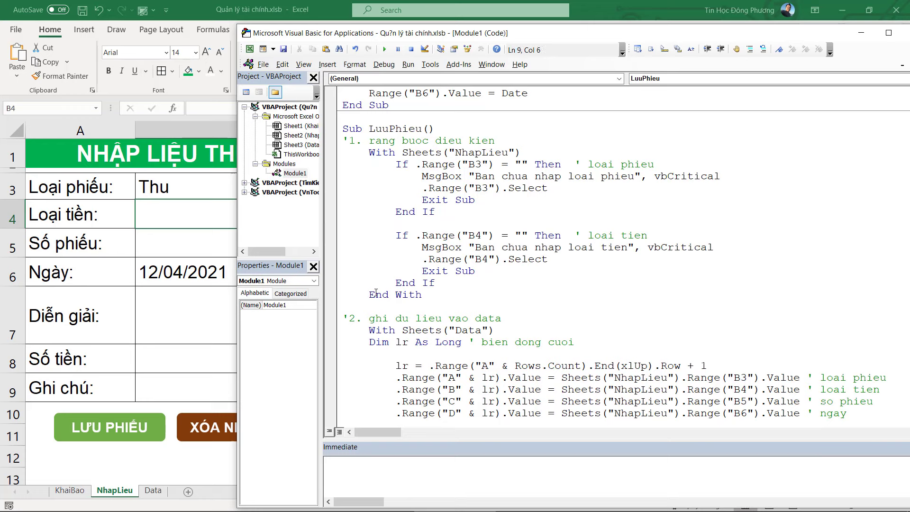
pyautogui.press('Return')
pyautogui.press('Return')
pyautogui.press('Return')
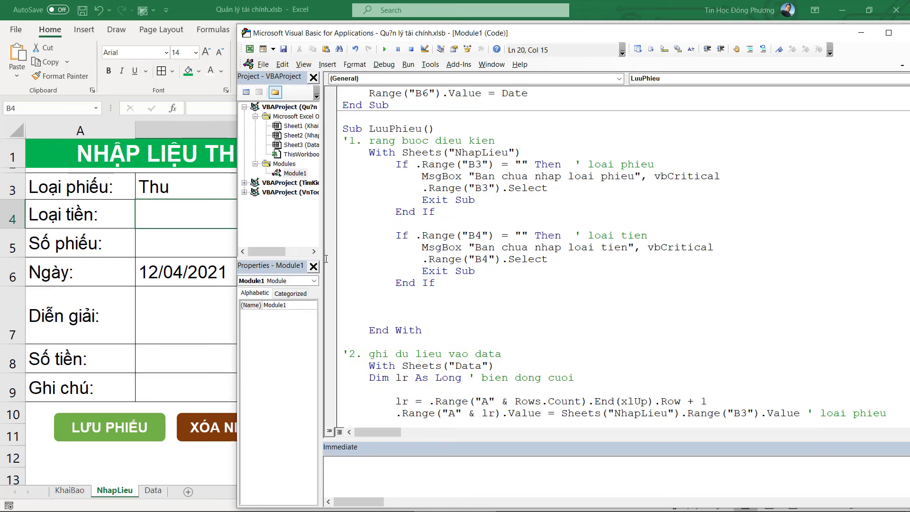
pyautogui.hotkey('shift', 'Up')
pyautogui.hotkey('shift', 'Up')
pyautogui.hotkey('shift', 'Up')
pyautogui.hotkey('shift', 'Home')
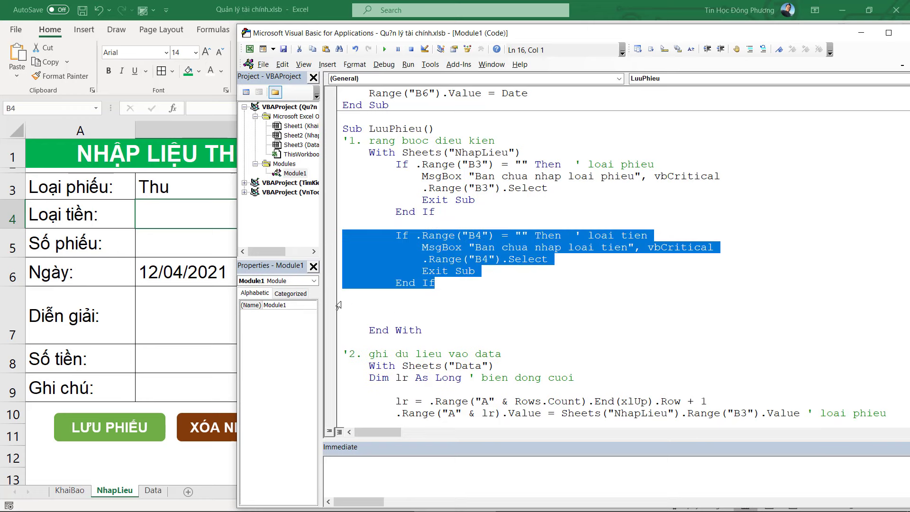
# Step: Duplicate the B4 check and change it to test B5, commented 'so phieu', warning 'So phieu'
pyautogui.hotkey('ctrl', 'c')
pyautogui.click(338, 305)
pyautogui.hotkey('ctrl', 'v')
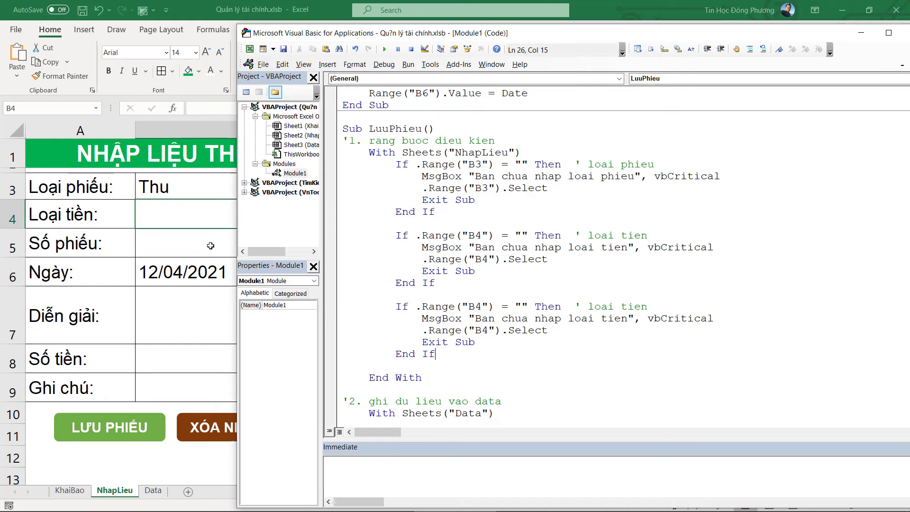
pyautogui.click(209, 246)
pyautogui.hotkey('alt', 'F11')
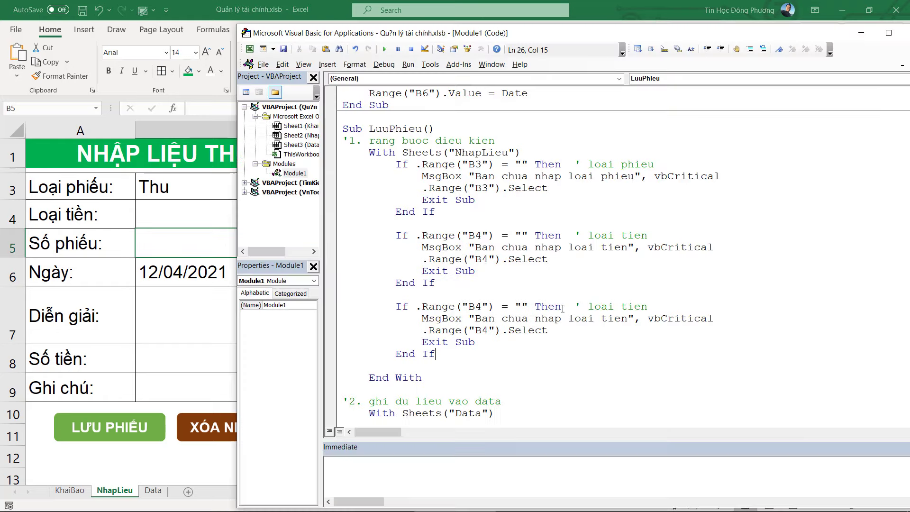
pyautogui.moveTo(587, 306); pyautogui.dragTo(648, 307)
pyautogui.write('s')
pyautogui.write('o phieu')
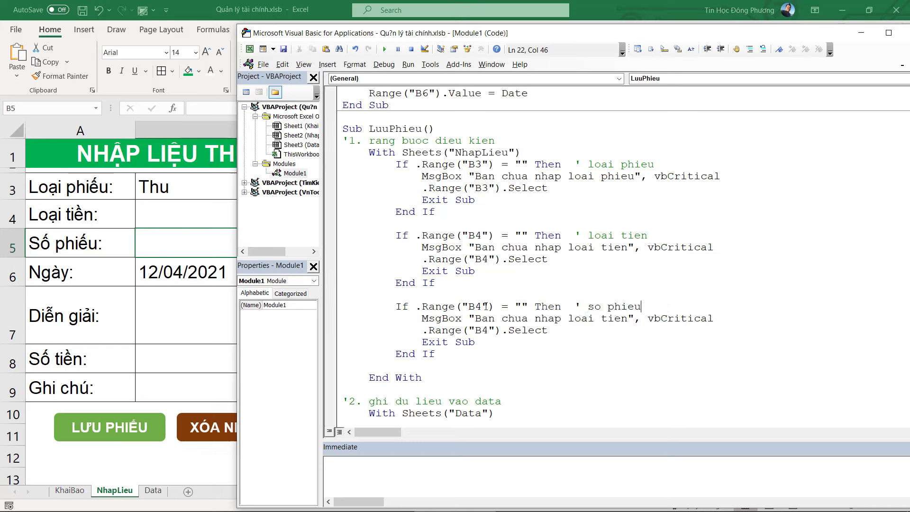
pyautogui.moveTo(481, 306)
pyautogui.mouseDown()
pyautogui.moveTo(474, 307)
pyautogui.moveTo(482, 330)
pyautogui.mouseUp()
pyautogui.write('5')
pyautogui.write('5')
pyautogui.click(571, 318)
pyautogui.moveTo(570, 318); pyautogui.dragTo(628, 319)
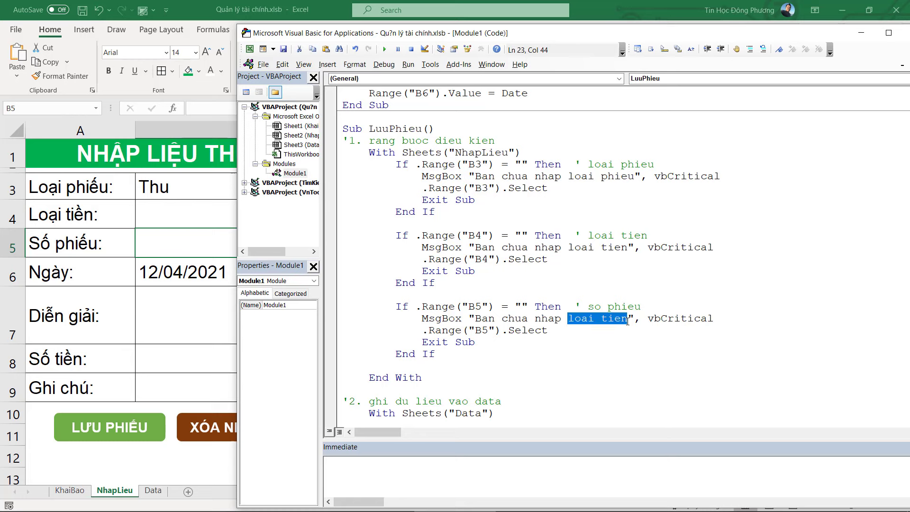
pyautogui.write('So phieu')
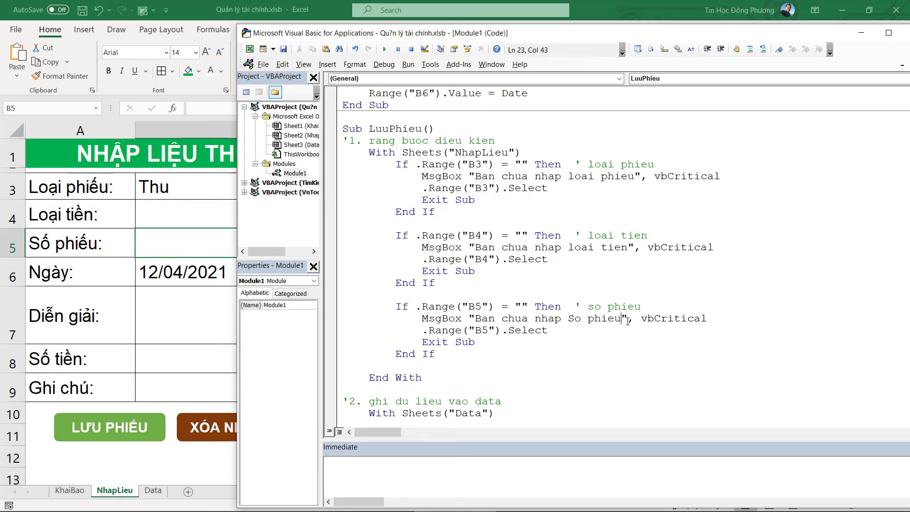
# Step: Paste another copy of the check block below the B5 check
pyautogui.scroll(-2, 619, 323)
pyautogui.moveTo(435, 284); pyautogui.dragTo(323, 236)
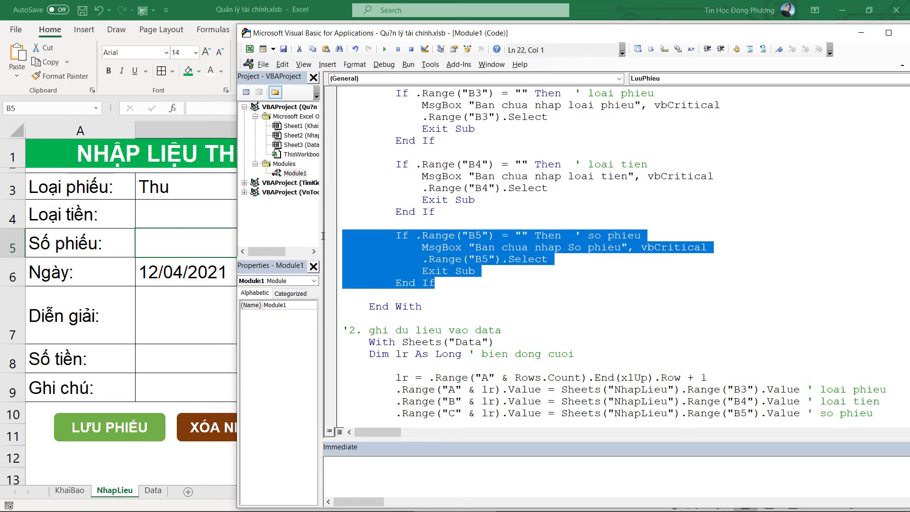
pyautogui.click(349, 295)
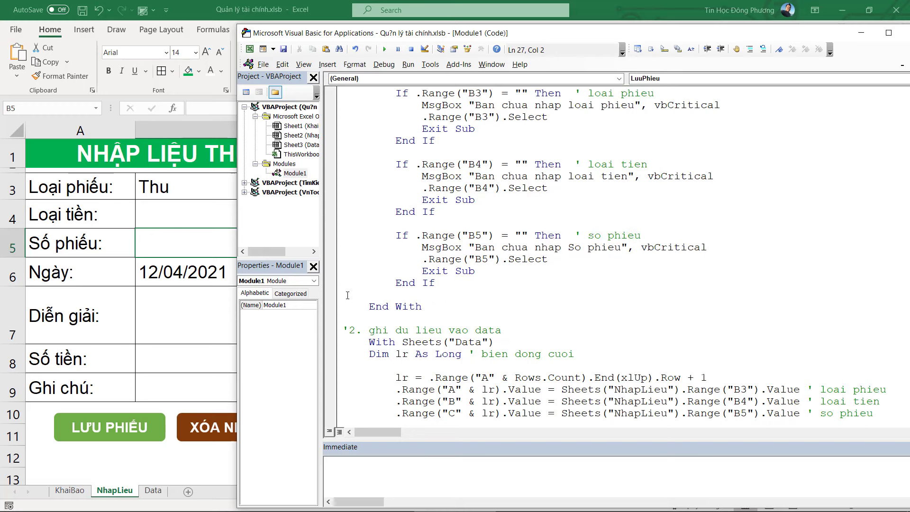
pyautogui.hotkey('ctrl', 'v')
# Step: Change the pasted block to test B6, with comment 'ngay' and warning text 'Ngay'
pyautogui.press('BackSpace')
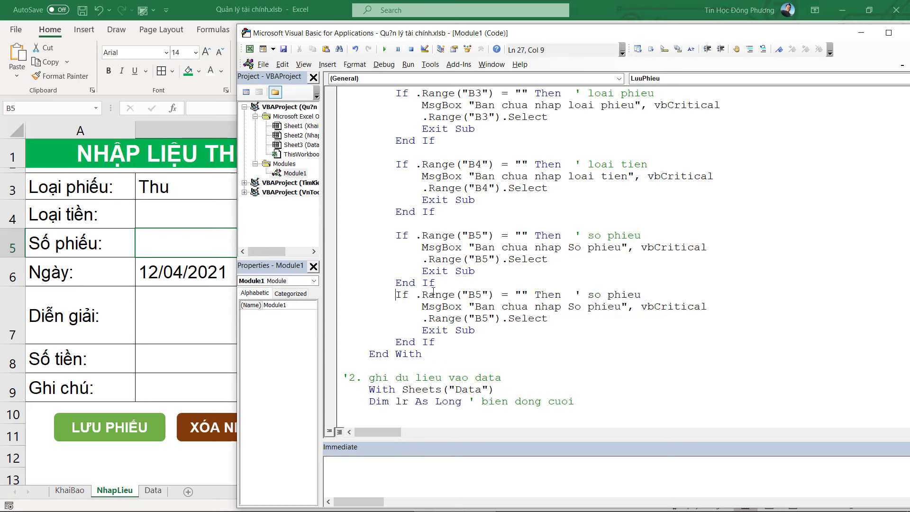
pyautogui.moveTo(476, 295); pyautogui.dragTo(481, 295)
pyautogui.write('6')
pyautogui.moveTo(590, 297); pyautogui.dragTo(648, 296)
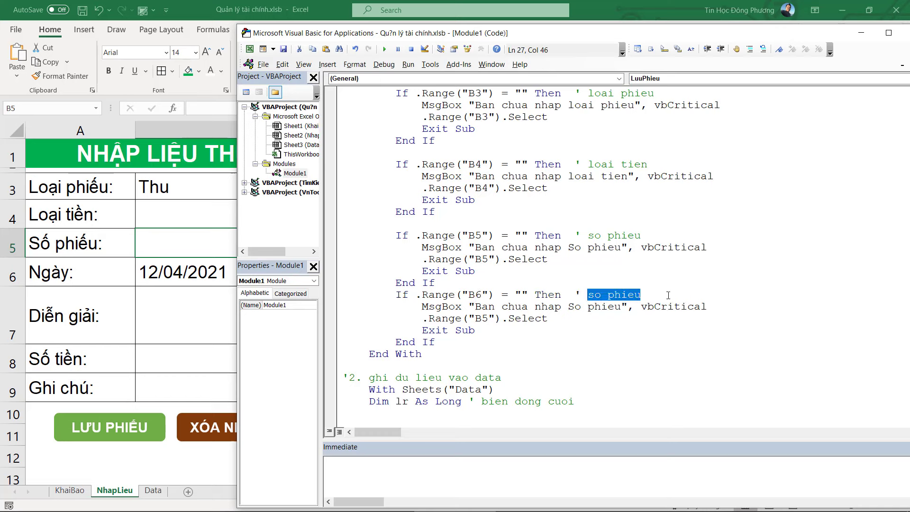
pyautogui.write('ngay')
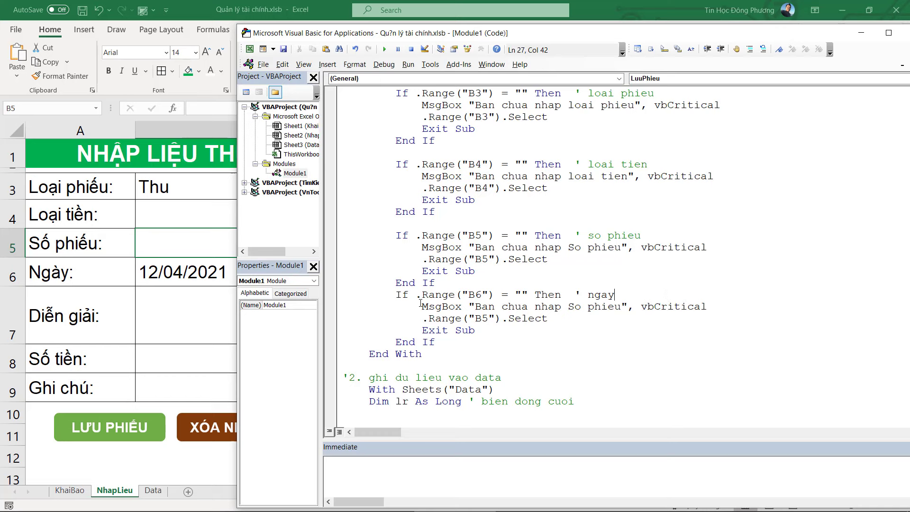
pyautogui.moveTo(482, 318); pyautogui.dragTo(488, 317)
pyautogui.write('6')
pyautogui.moveTo(561, 307)
pyautogui.mouseDown()
pyautogui.moveTo(622, 309)
pyautogui.moveTo(568, 307)
pyautogui.mouseUp()
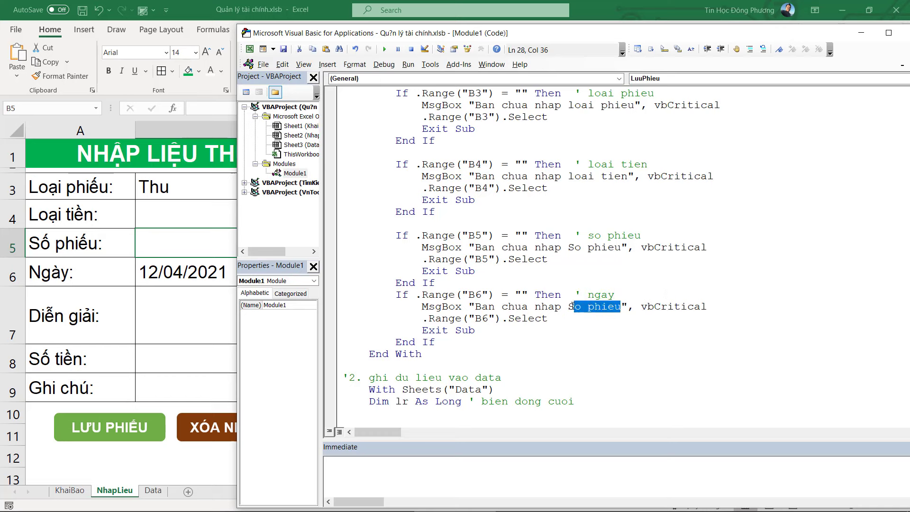
pyautogui.write('Ngay')
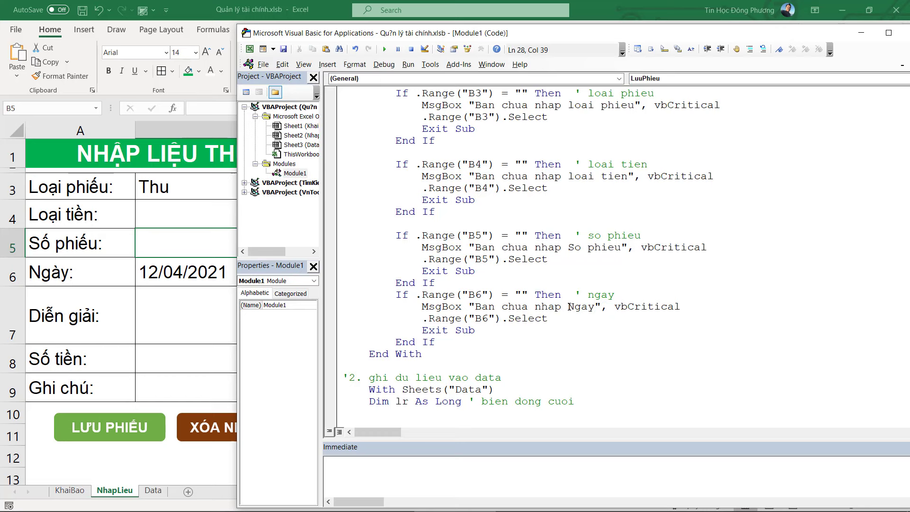
# Step: Add a blank line after the B6 check and select the finished block
pyautogui.click(435, 342)
pyautogui.press('Return')
pyautogui.moveTo(394, 355)
pyautogui.mouseDown()
pyautogui.moveTo(324, 321)
pyautogui.moveTo(332, 307)
pyautogui.mouseUp()
# Step: On the worksheet form, move from B8 back to the description cell B7
pyautogui.click(208, 316)
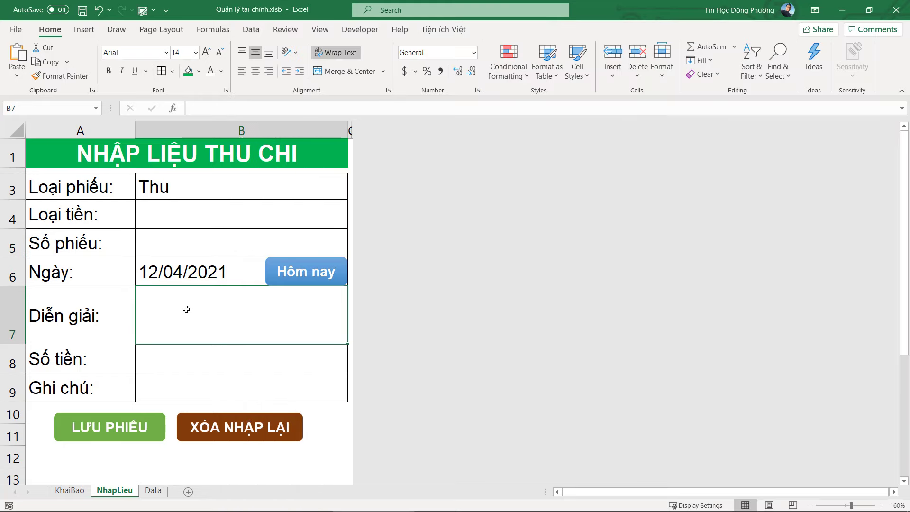
pyautogui.press('Return')
pyautogui.click(248, 323)
# Step: Paste a copy of the B6 check below and change it to test B7, warning 'Đien giai'
pyautogui.hotkey('alt', 'Tab')
pyautogui.hotkey('shift', 'Up')
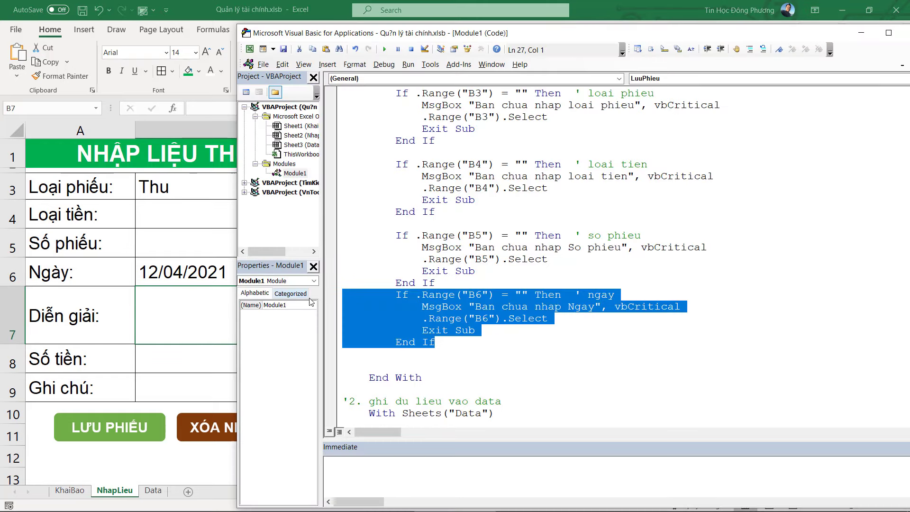
pyautogui.click(349, 360)
pyautogui.hotkey('ctrl', 'v')
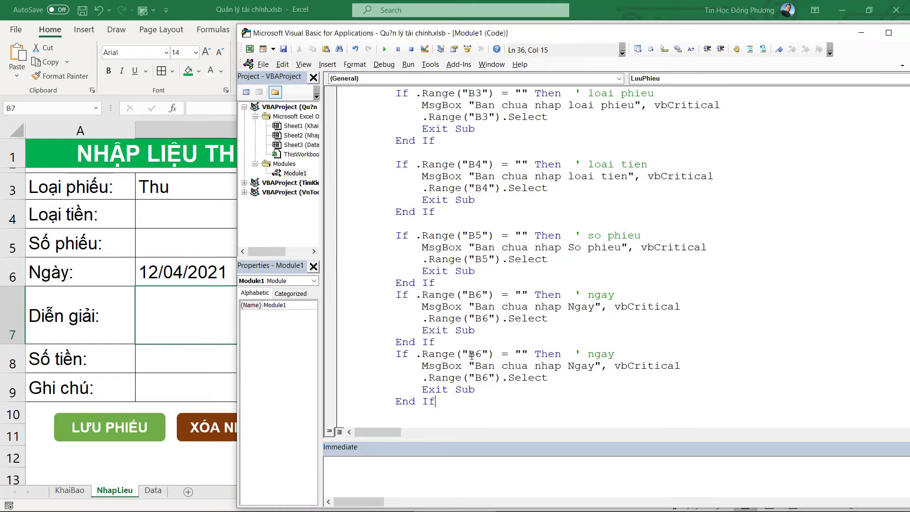
pyautogui.moveTo(475, 354); pyautogui.dragTo(483, 377)
pyautogui.write('7')
pyautogui.write('7')
pyautogui.click(590, 366)
pyautogui.moveTo(600, 366); pyautogui.dragTo(562, 366)
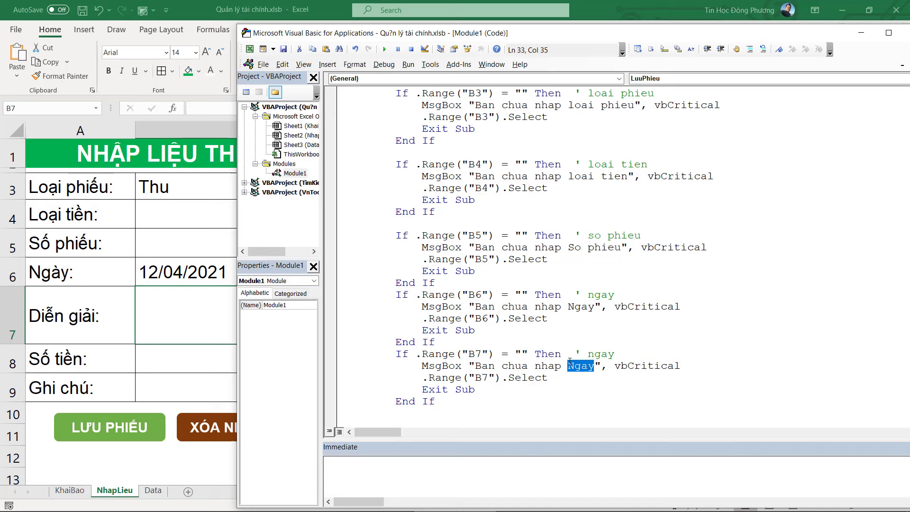
pyautogui.write('Đien giai')
# Step: Select the whole B7 check block
pyautogui.scroll(-4, 570, 362)
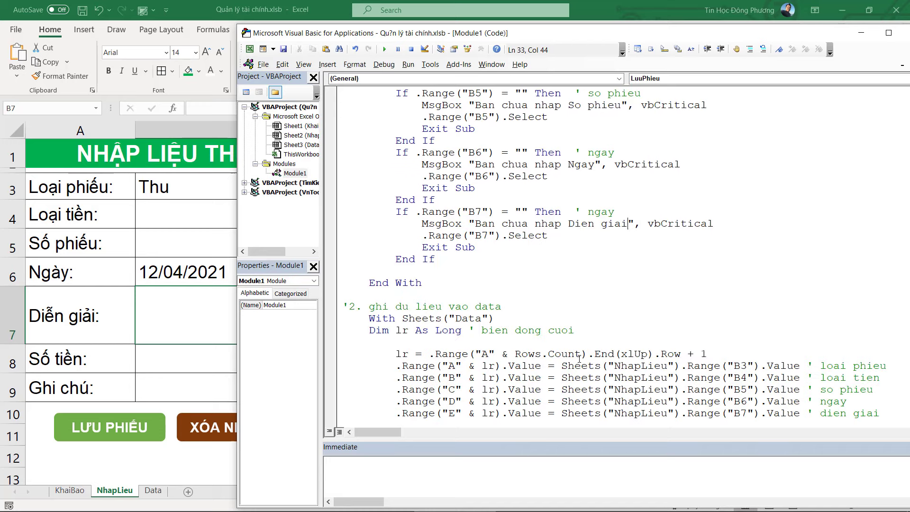
pyautogui.moveTo(484, 267); pyautogui.dragTo(349, 226)
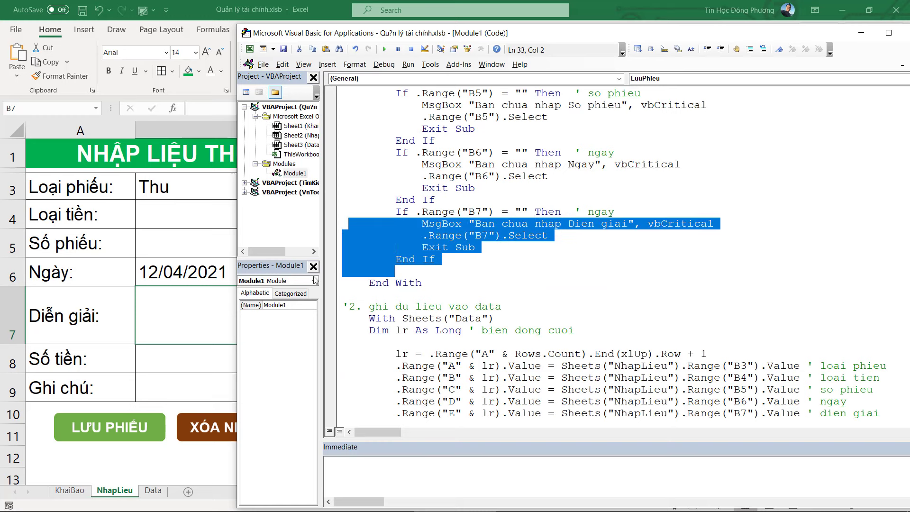
pyautogui.click(441, 264)
pyautogui.moveTo(441, 265); pyautogui.dragTo(342, 212)
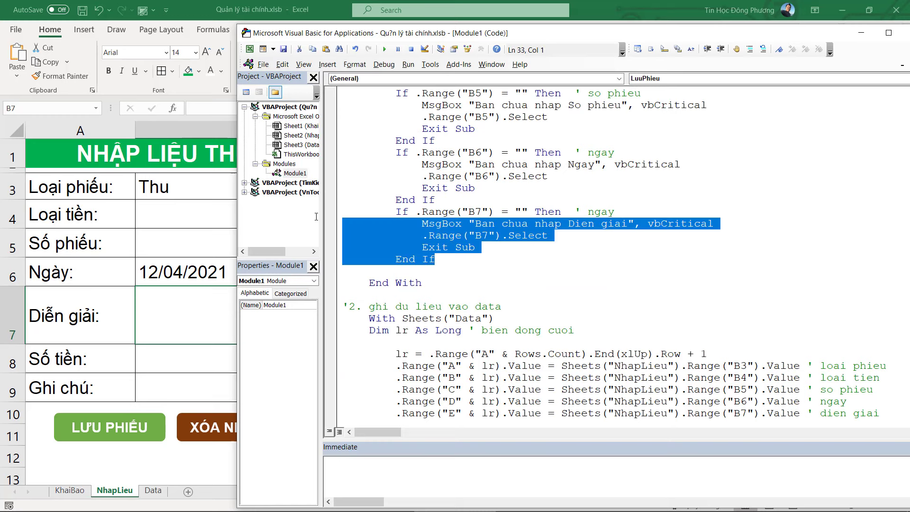
# Step: Paste a copy of the B7 check after a blank line and change it to test B8
pyautogui.hotkey('ctrl', 'c')
pyautogui.click(346, 273)
pyautogui.press('Return')
pyautogui.hotkey('ctrl', 'v')
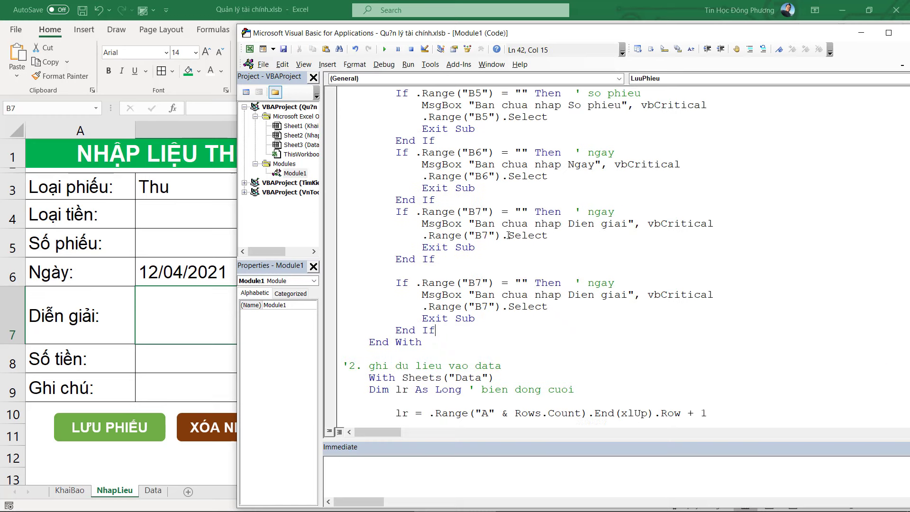
pyautogui.moveTo(482, 283); pyautogui.dragTo(482, 307)
pyautogui.write('8')
pyautogui.write('8')
# Step: Relabel the B7 check's comment 'dien giai' and the B8 check's comment 'so tien'
pyautogui.moveTo(618, 212); pyautogui.dragTo(588, 212)
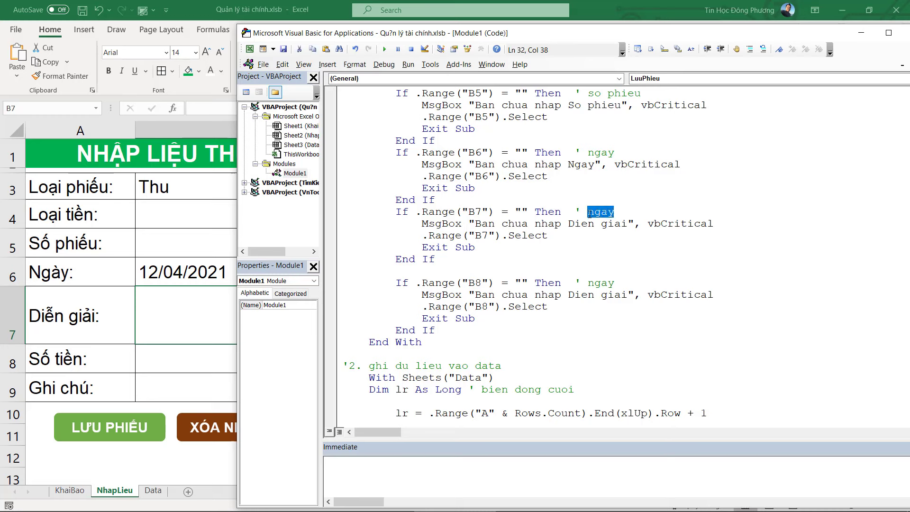
pyautogui.write('dien gia')
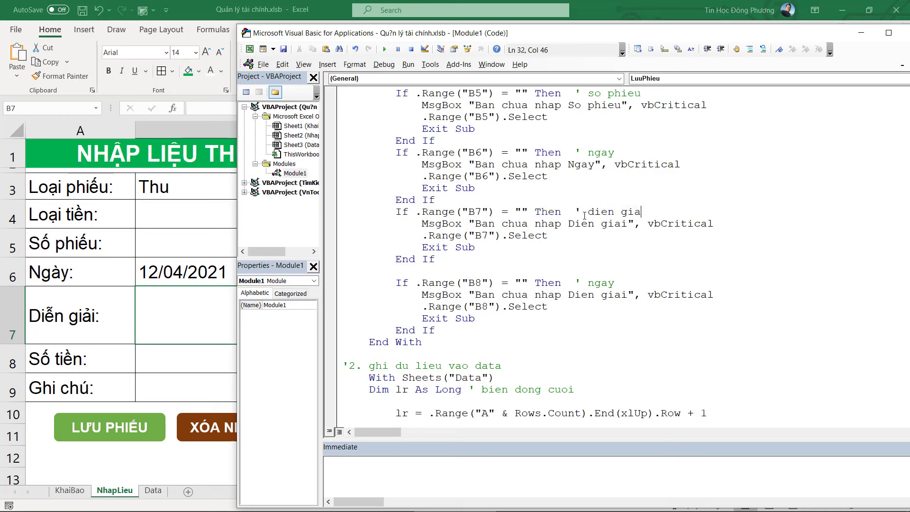
pyautogui.write('i')
pyautogui.moveTo(588, 283); pyautogui.dragTo(397, 271)
pyautogui.moveTo(592, 283); pyautogui.dragTo(592, 294)
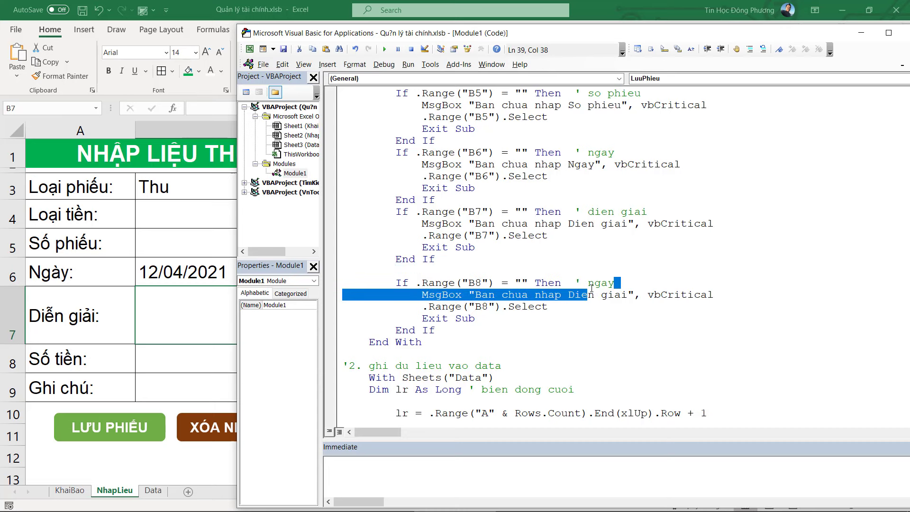
pyautogui.doubleClick(599, 283)
pyautogui.write('so tien')
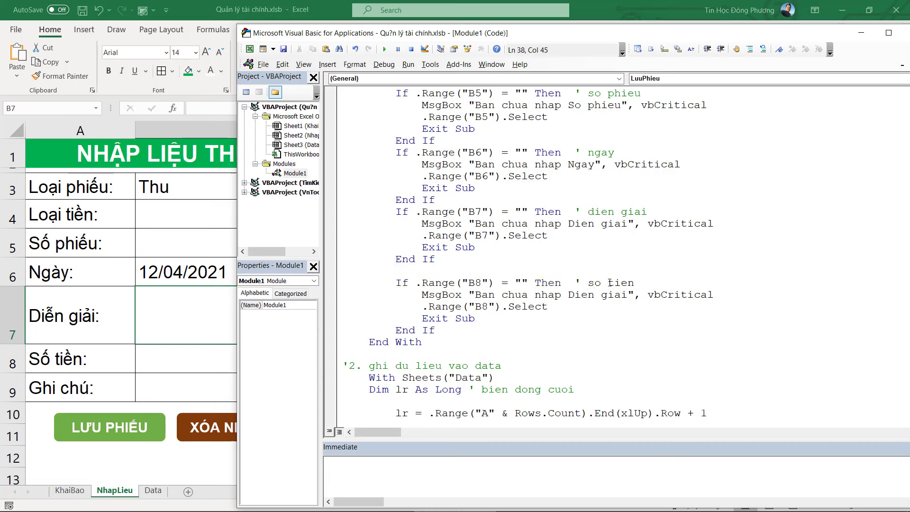
pyautogui.click(528, 283)
# Step: Choose BIDV in B4, run the save macro, and dismiss the missing voucher number alert
pyautogui.click(182, 338)
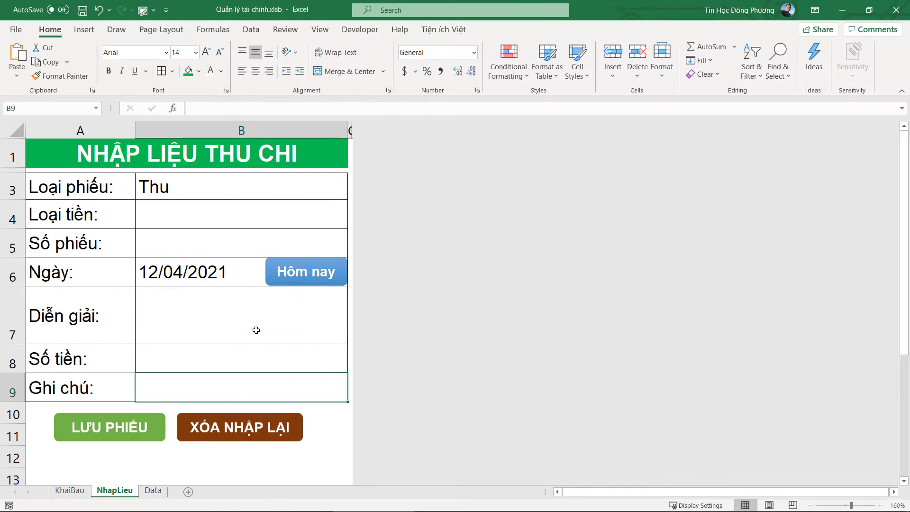
pyautogui.click(230, 211)
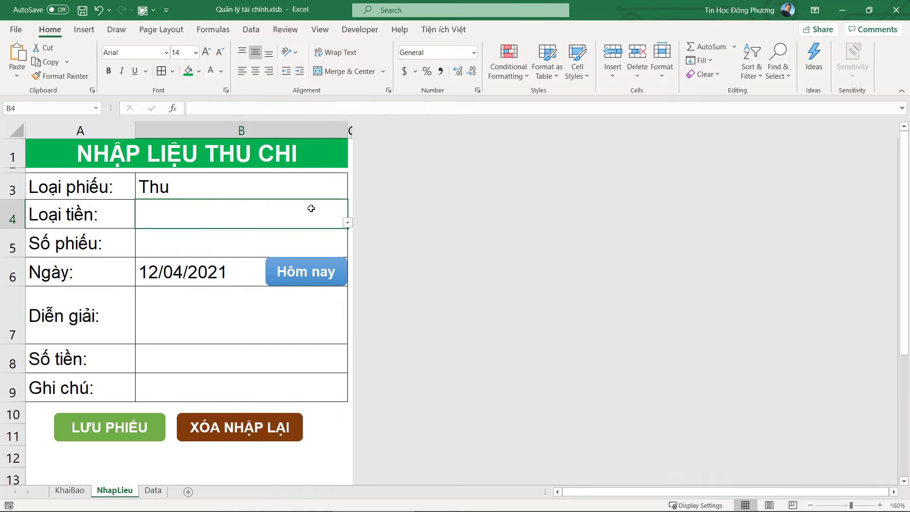
pyautogui.click(348, 223)
pyautogui.click(284, 241)
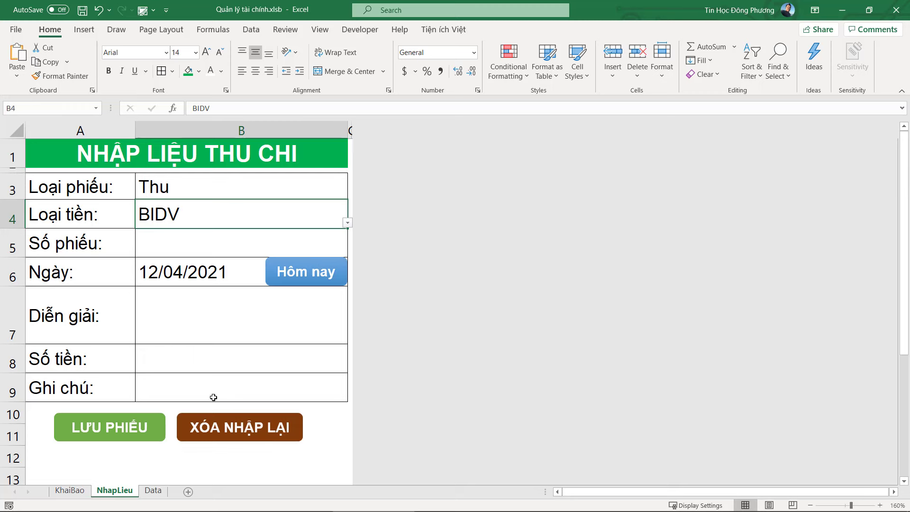
pyautogui.click(137, 436)
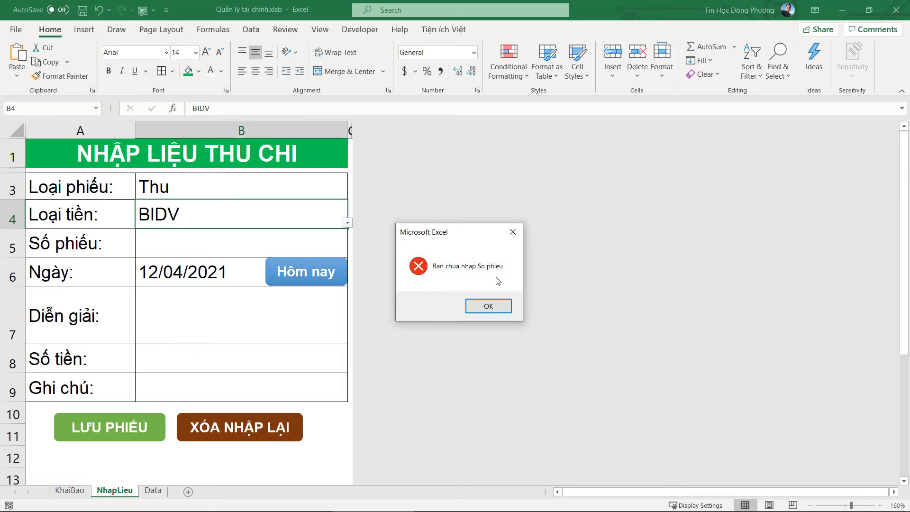
pyautogui.click(489, 307)
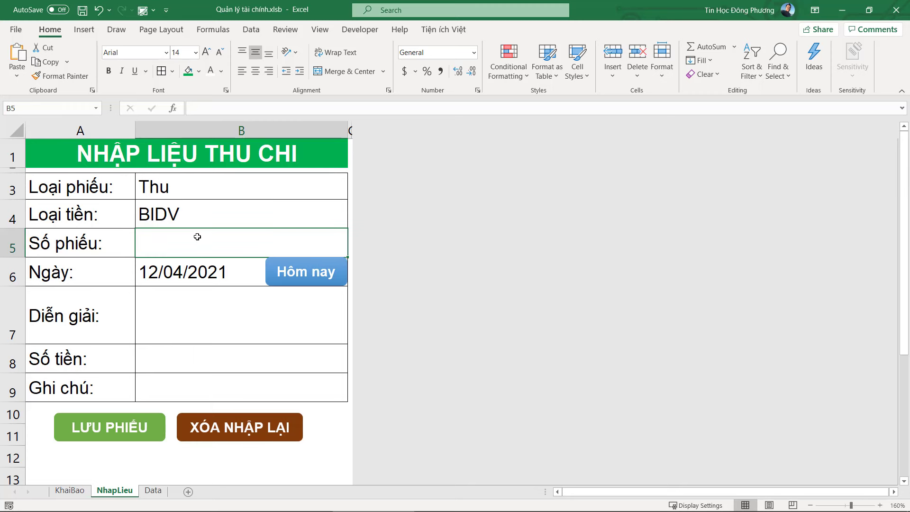
# Step: Enter voucher number T000101, rerun the save macro, and dismiss the description alert
pyautogui.write('T000101')
pyautogui.press('Return')
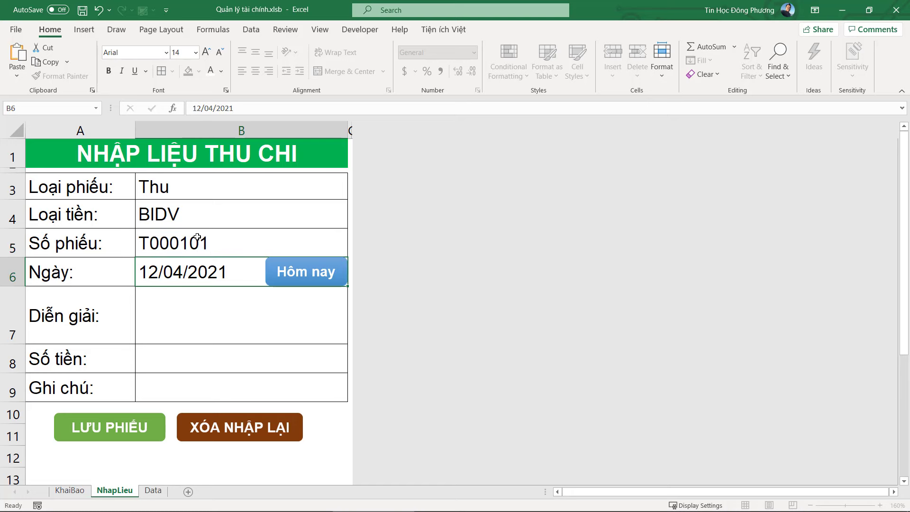
pyautogui.click(213, 306)
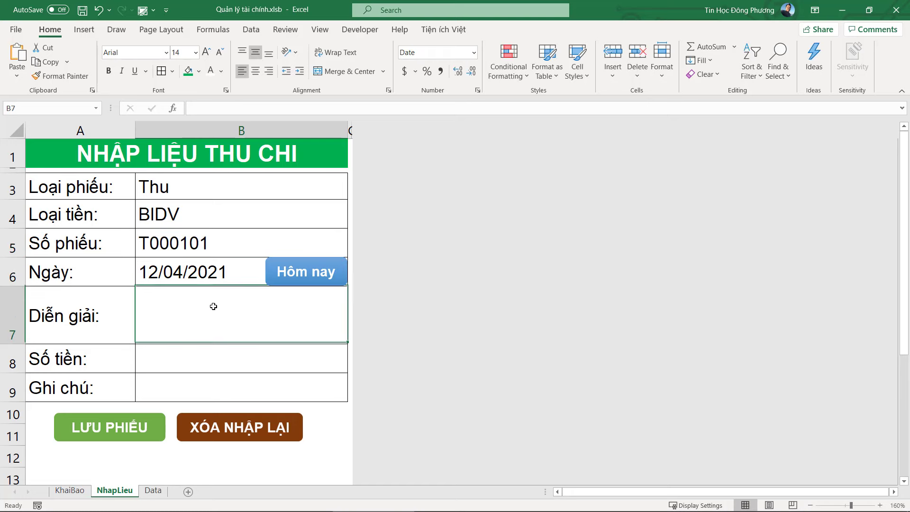
pyautogui.click(204, 351)
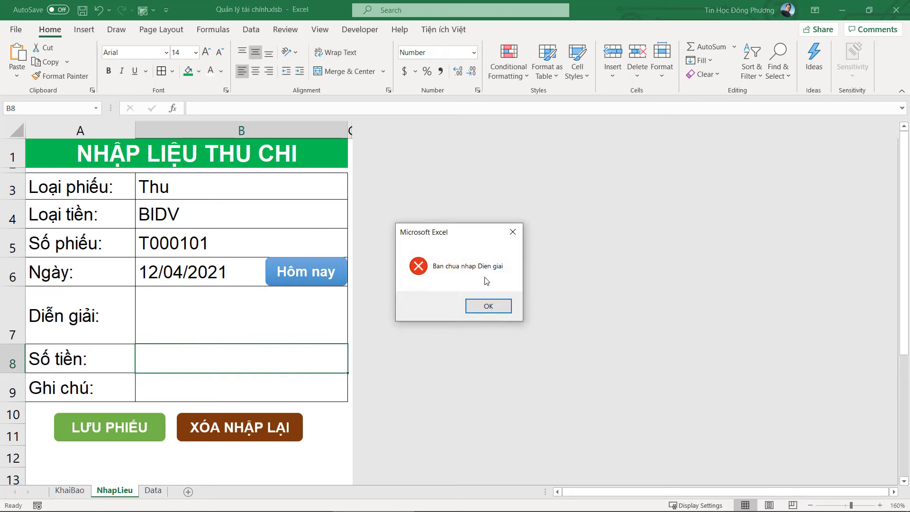
pyautogui.click(490, 306)
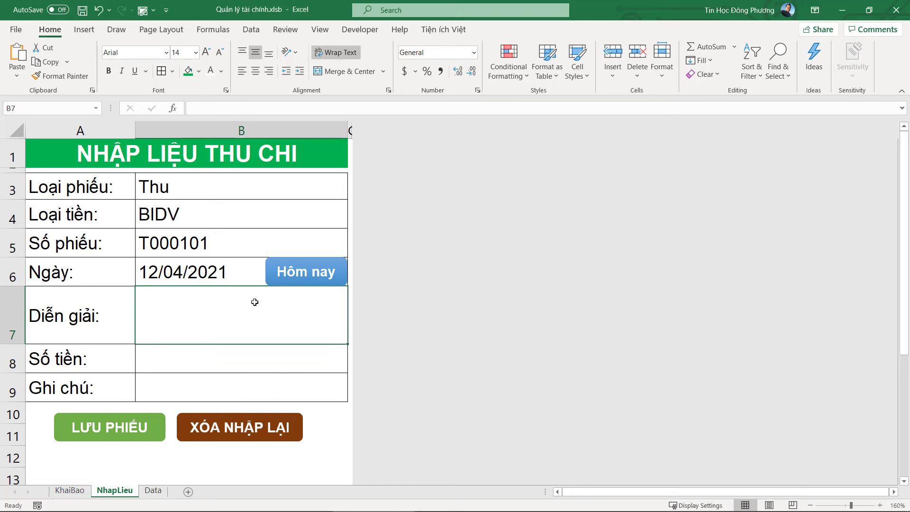
# Step: Enter description 'Thu tien ve chai', rerun the save macro, and dismiss the amount alert
pyautogui.write('Thu tie')
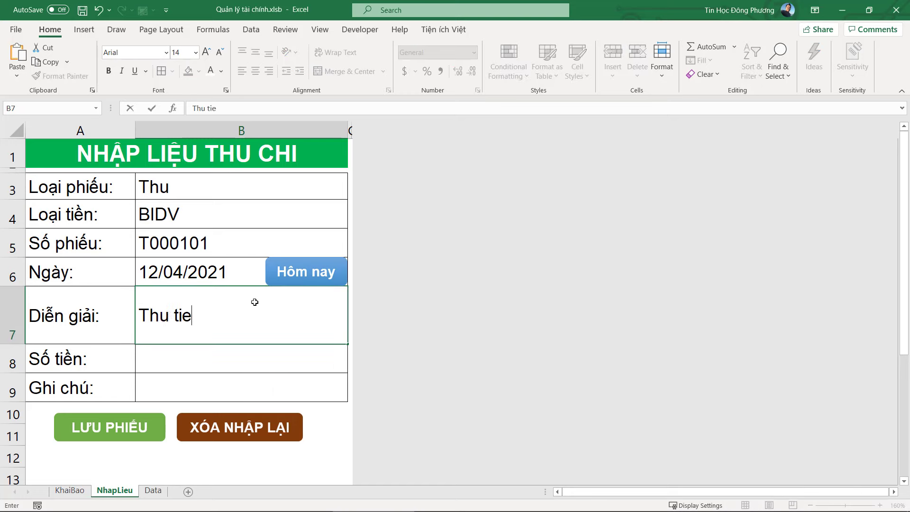
pyautogui.write('enef')
pyautogui.press('BackSpace')
pyautogui.press('BackSpace')
pyautogui.press('BackSpace')
pyautogui.press('BackSpace')
pyautogui.write('n')
pyautogui.write(' ve chai')
pyautogui.press('Return')
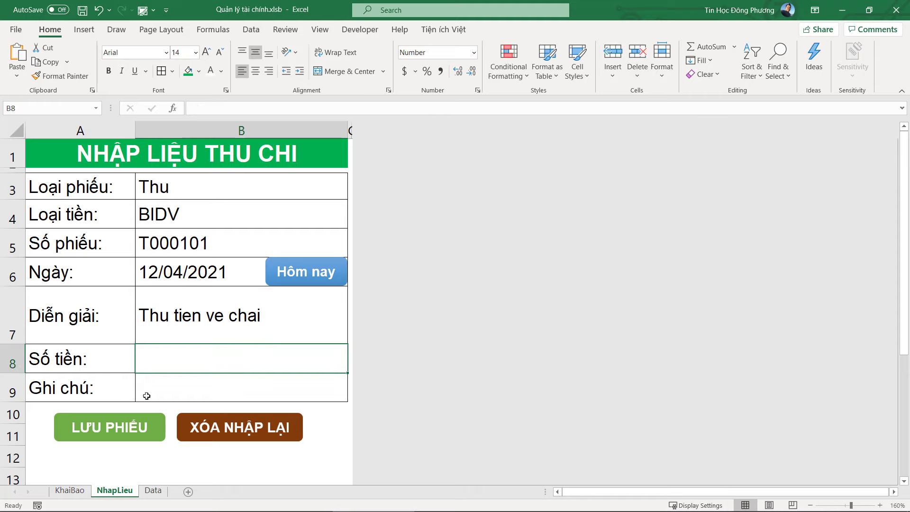
pyautogui.click(140, 422)
pyautogui.click(489, 305)
# Step: Correct the B8 alert text to 'So tien' and rerun the save macro to confirm it
pyautogui.hotkey('alt', 'F11')
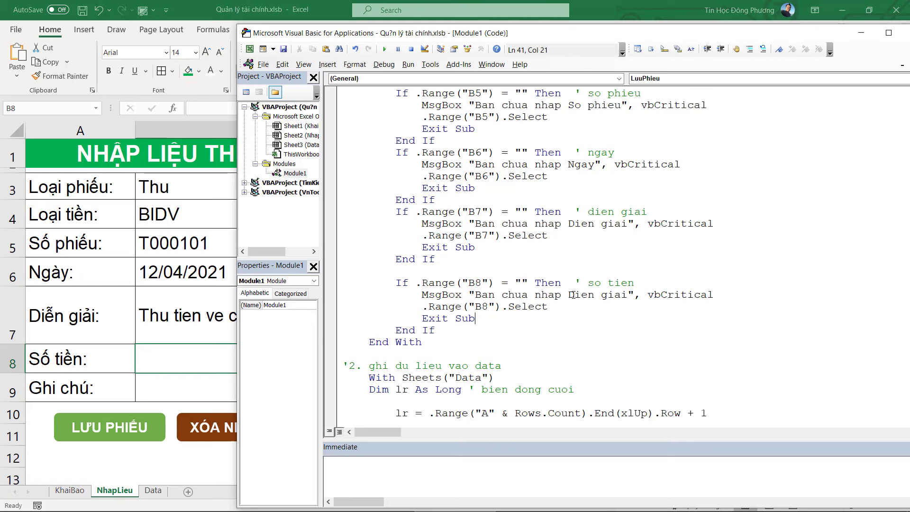
pyautogui.moveTo(569, 294); pyautogui.dragTo(628, 295)
pyautogui.write('So ')
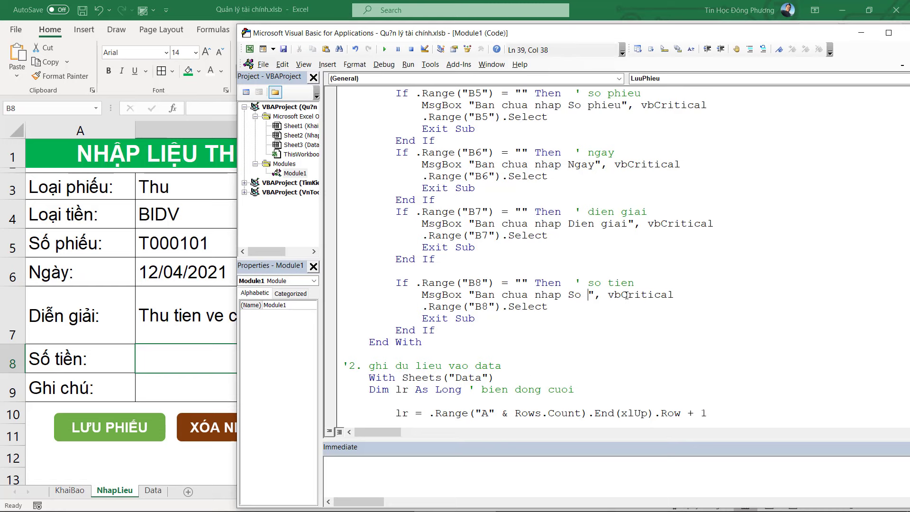
pyautogui.write('tien')
pyautogui.press('Down')
pyautogui.press('Down')
pyautogui.press('Down')
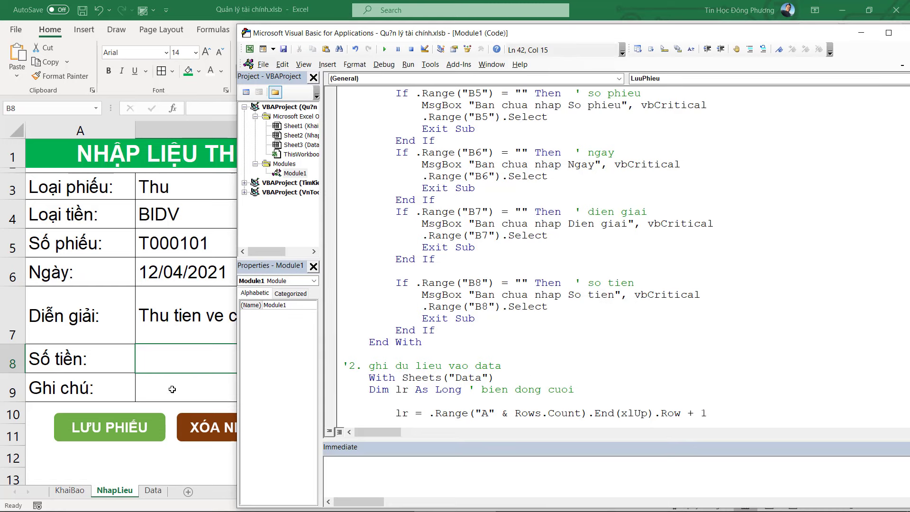
pyautogui.click(172, 390)
pyautogui.click(116, 426)
pyautogui.click(495, 306)
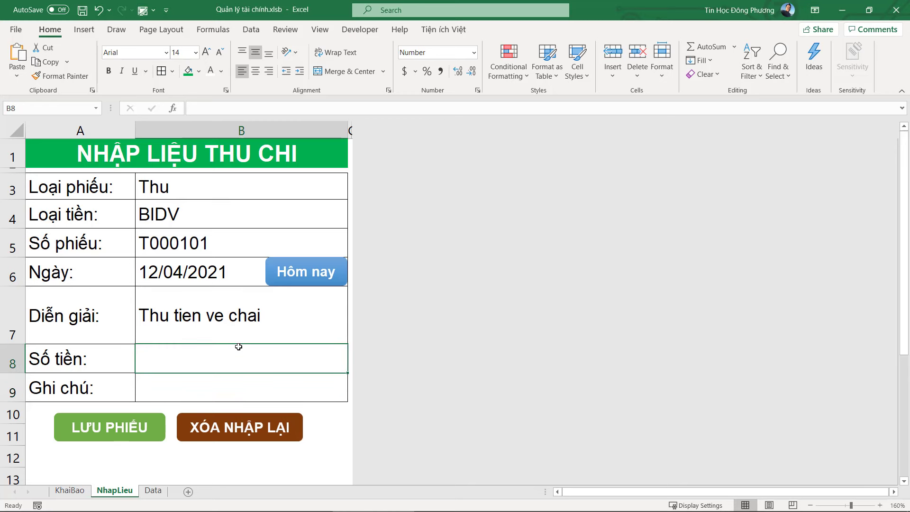
pyautogui.write('200,000')
pyautogui.press('Return')
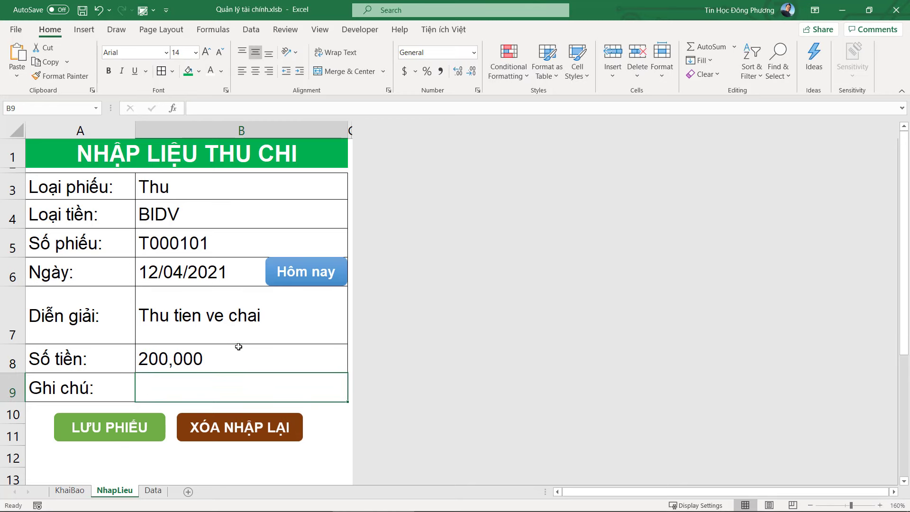
pyautogui.click(238, 346)
pyautogui.press('Delete')
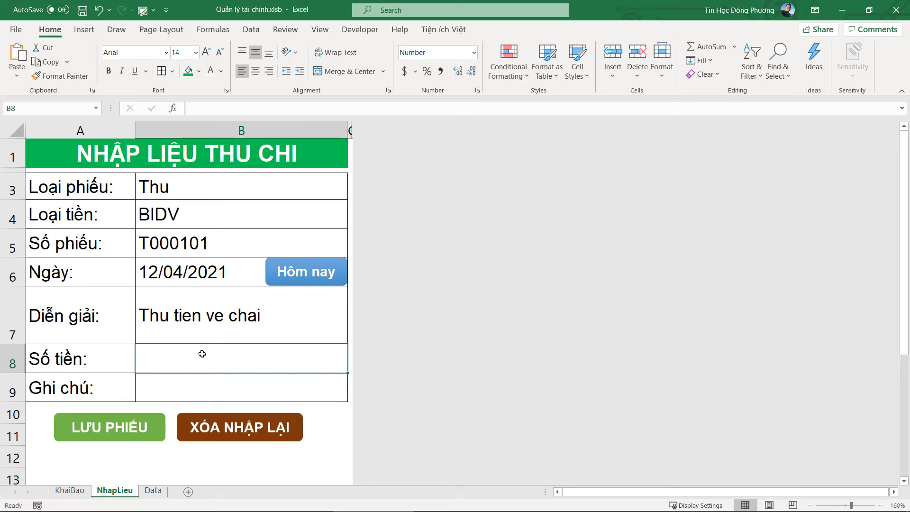
# Step: Enter 552,545 as the amount in B8, then overwrite it with the text ghghgh
pyautogui.write('552,545')
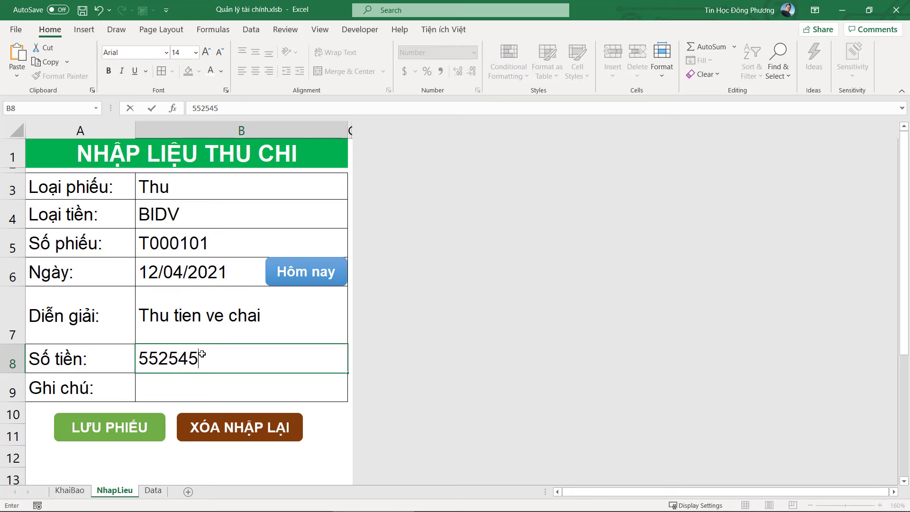
pyautogui.press('Return')
pyautogui.click(202, 355)
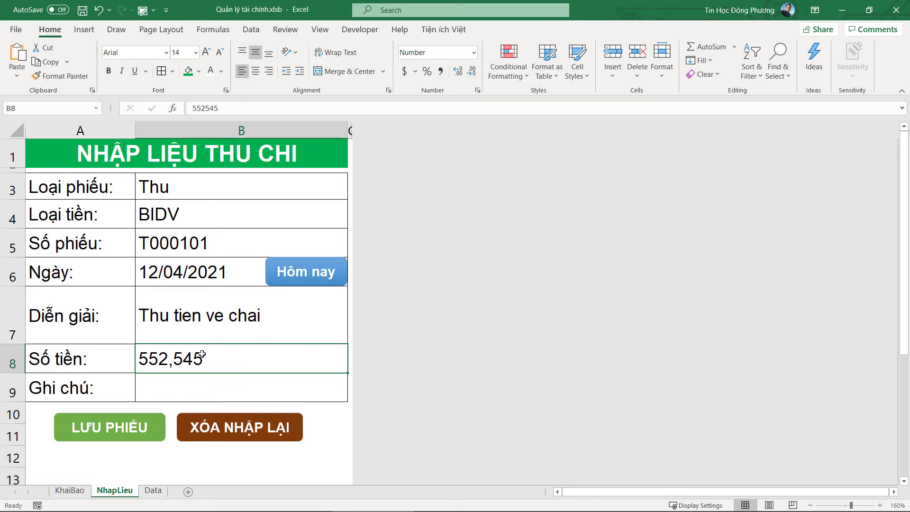
pyautogui.write('ghghgh')
pyautogui.press('Return')
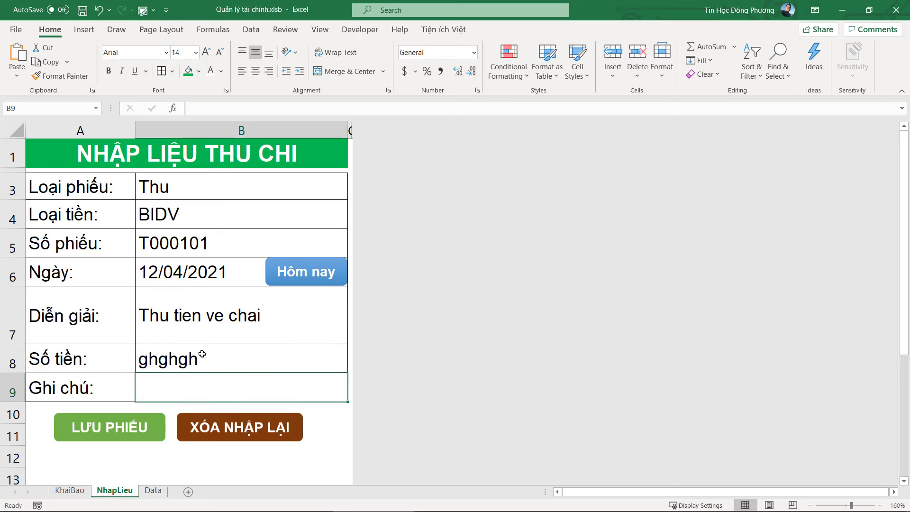
# Step: Switch to the Data sheet and bring up the Module1 macro code with Alt+F11
pyautogui.click(199, 356)
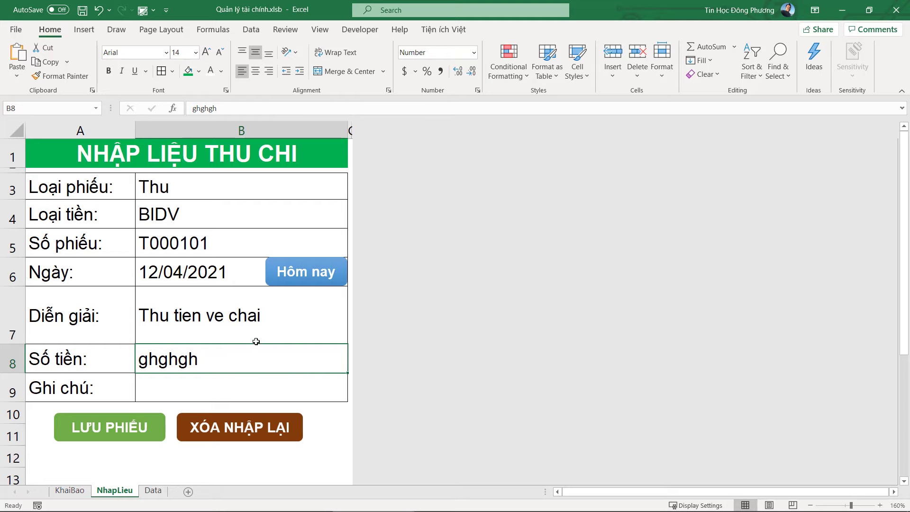
pyautogui.click(154, 491)
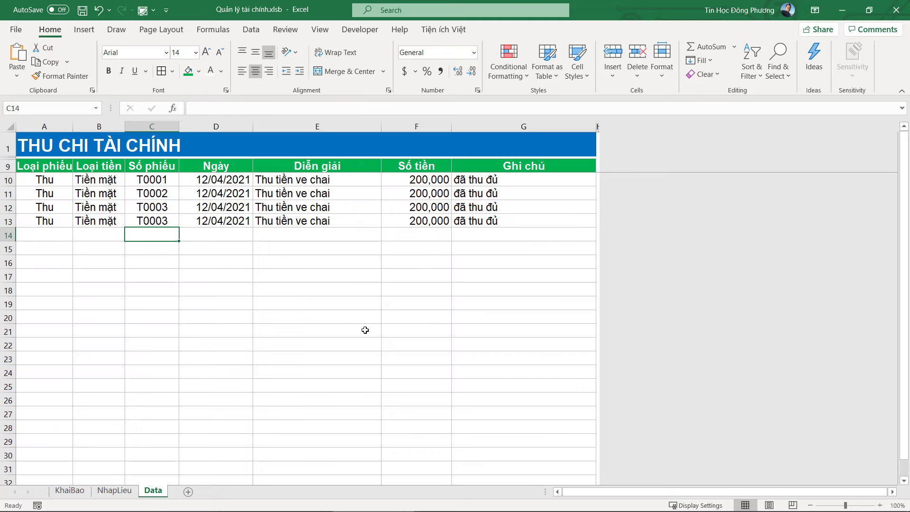
pyautogui.hotkey('alt', 'F11')
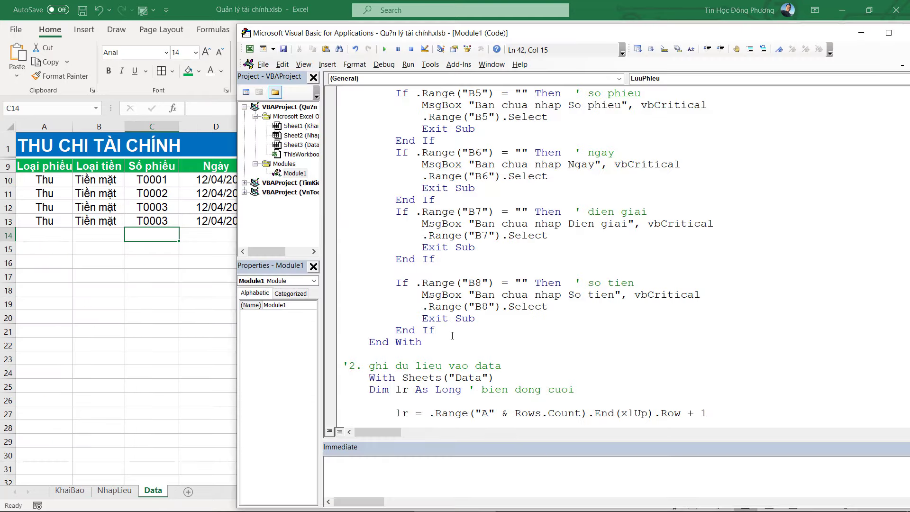
# Step: Paste a duplicate of the B8 If…End If check block below the original
pyautogui.click(456, 348)
pyautogui.press('Return')
pyautogui.press('Return')
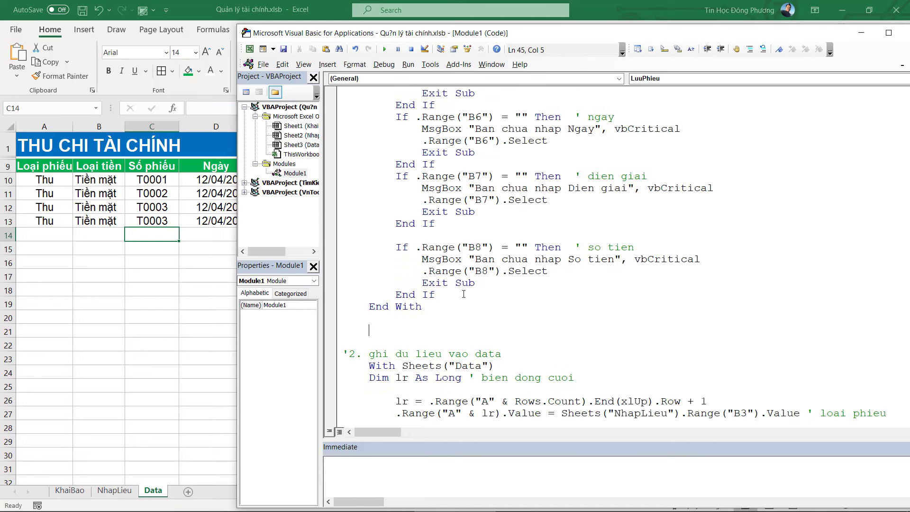
pyautogui.click(464, 294)
pyautogui.press('Return')
pyautogui.press('Return')
pyautogui.press('Return')
pyautogui.moveTo(464, 294); pyautogui.dragTo(297, 250)
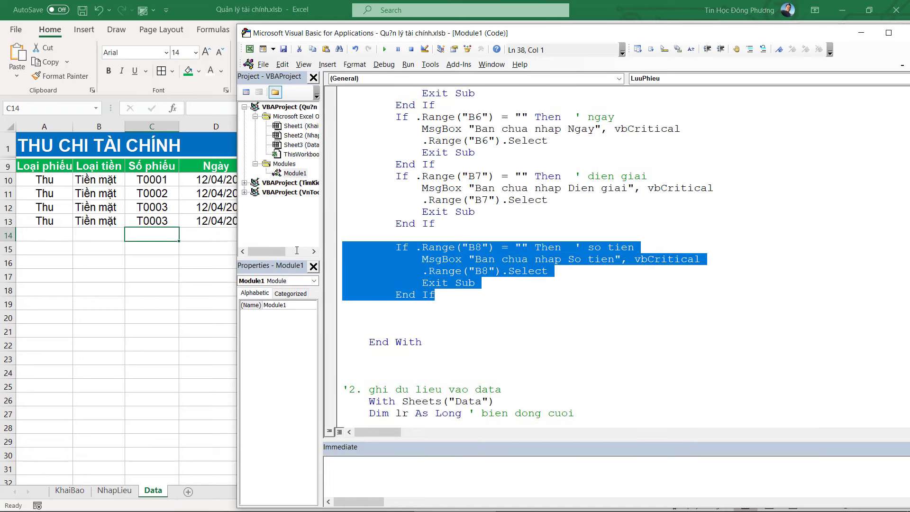
pyautogui.click(349, 314)
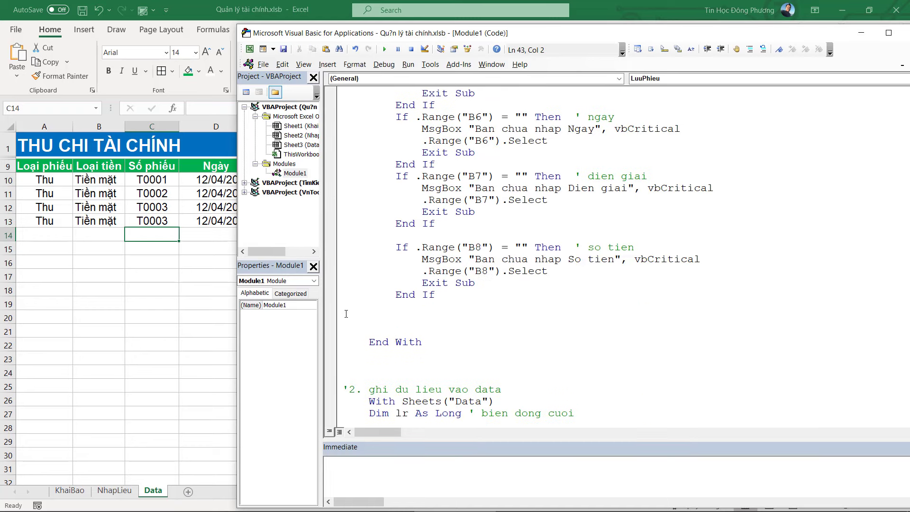
pyautogui.write('If .Range("B8") = "" Then  \' so tien             MsgBox "Ban chua nhap So tien", vbCritical             .Range("B8").Select             Exit Sub         End If')
pyautogui.press('Delete')
pyautogui.press('Return')
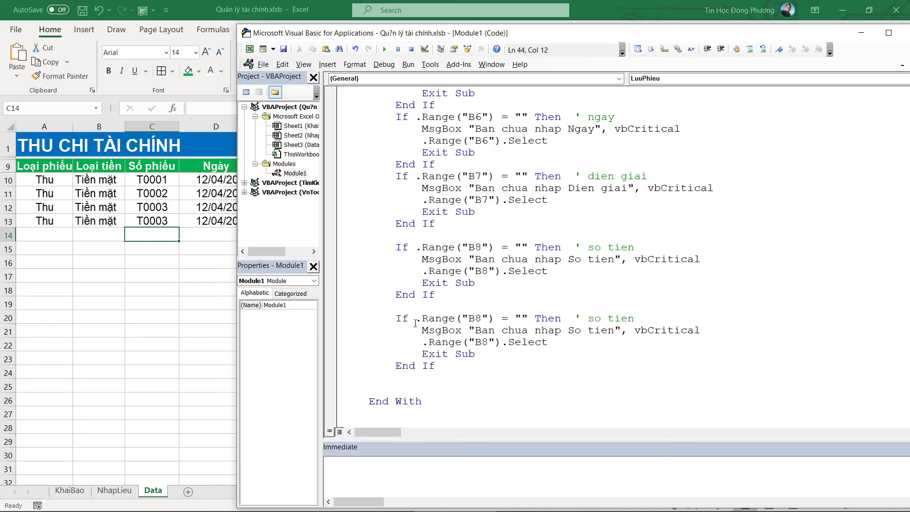
# Step: Make the copied condition test IsNumeric(.Range("B8"))
pyautogui.write('is')
pyautogui.hotkey('ctrl', 'space')
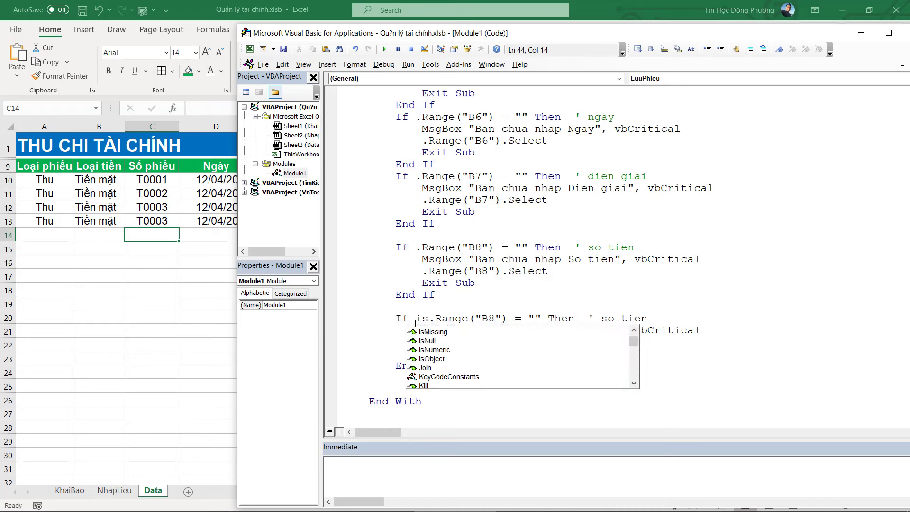
pyautogui.write('num')
pyautogui.press('Tab')
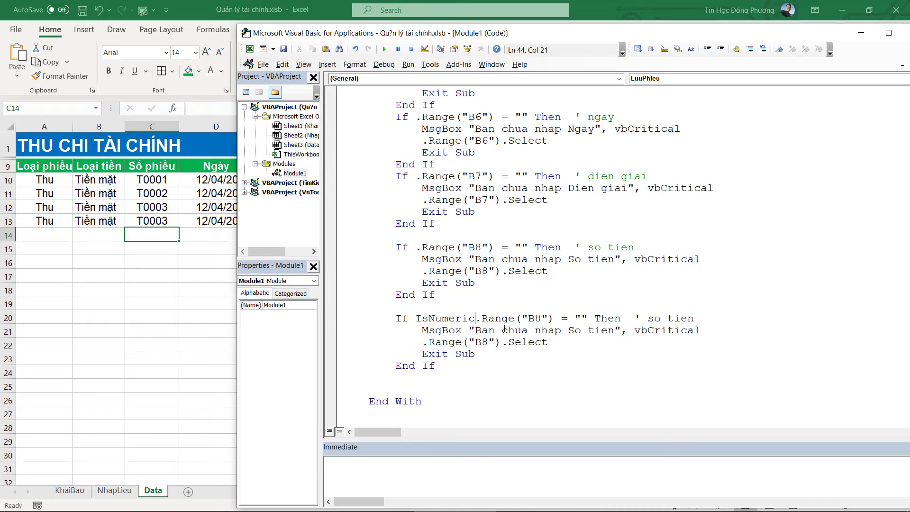
pyautogui.write('("B8"')
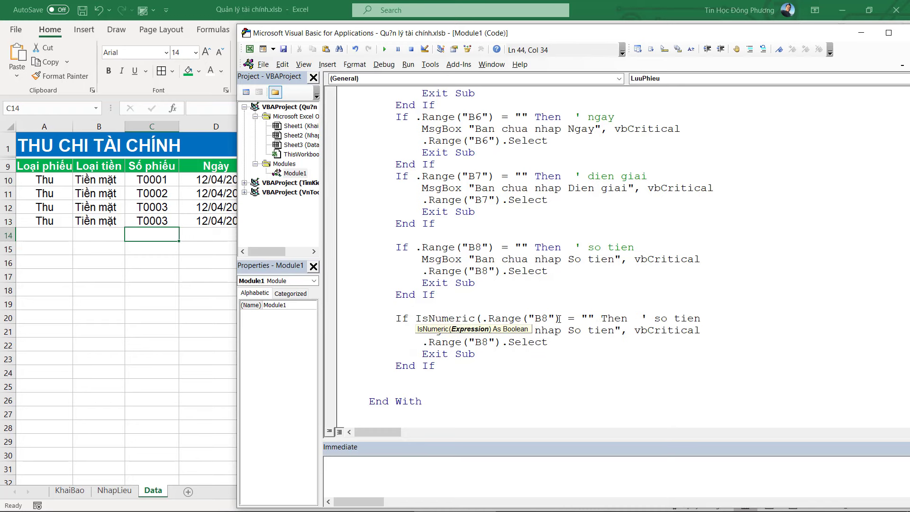
pyautogui.write(')')
pyautogui.click(469, 319)
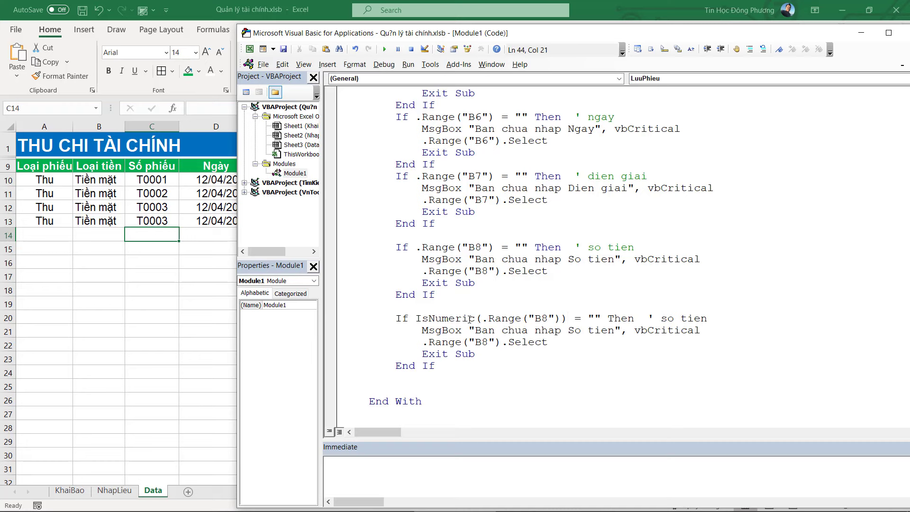
pyautogui.moveTo(485, 319); pyautogui.dragTo(555, 319)
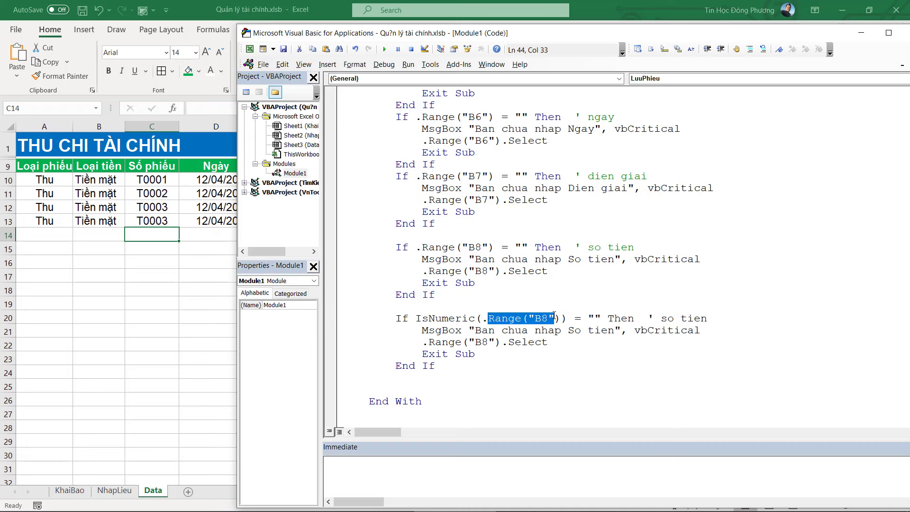
pyautogui.click(562, 318)
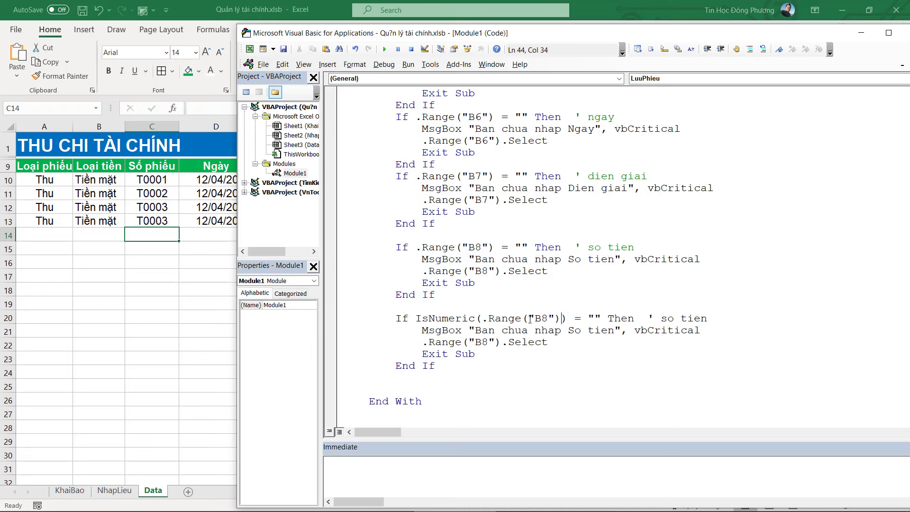
# Step: Complete the condition as IsNumeric(.Range("B8")) = False
pyautogui.doubleClick(589, 319)
pyautogui.write('f')
pyautogui.write('akse')
pyautogui.press('BackSpace')
pyautogui.press('BackSpace')
pyautogui.press('BackSpace')
pyautogui.write('le')
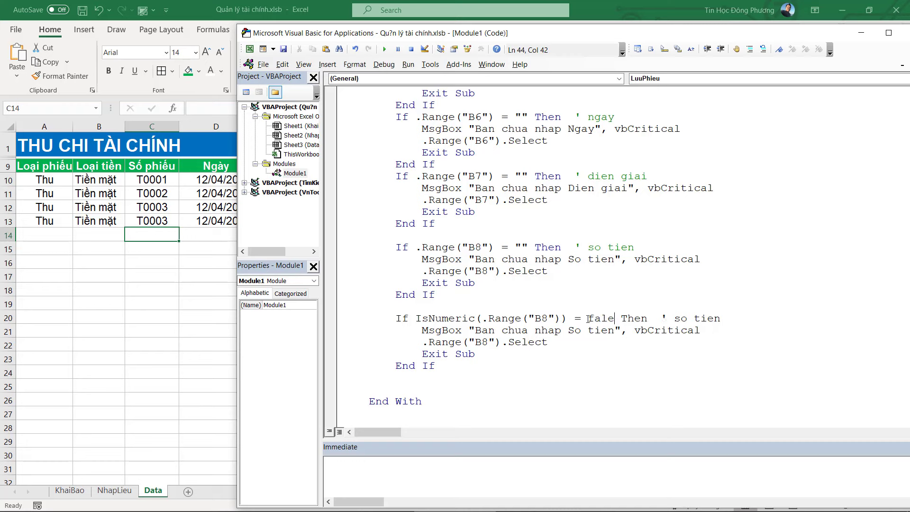
pyautogui.press('BackSpace')
pyautogui.press('BackSpace')
pyautogui.write('sl')
pyautogui.press('BackSpace')
pyautogui.press('BackSpace')
pyautogui.write('lse')
pyautogui.press('Down')
pyautogui.press('Down')
pyautogui.press('Down')
# Step: Update the line's comment and change the message to "Ban nhap sai so tien"
pyautogui.moveTo(685, 312); pyautogui.dragTo(730, 319)
pyautogui.write('so tien bagn')
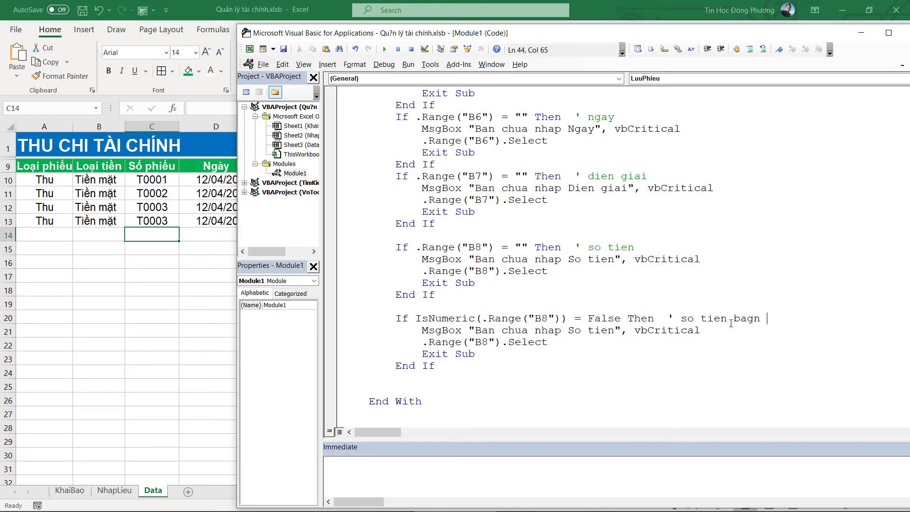
pyautogui.write(' so')
pyautogui.click(523, 318)
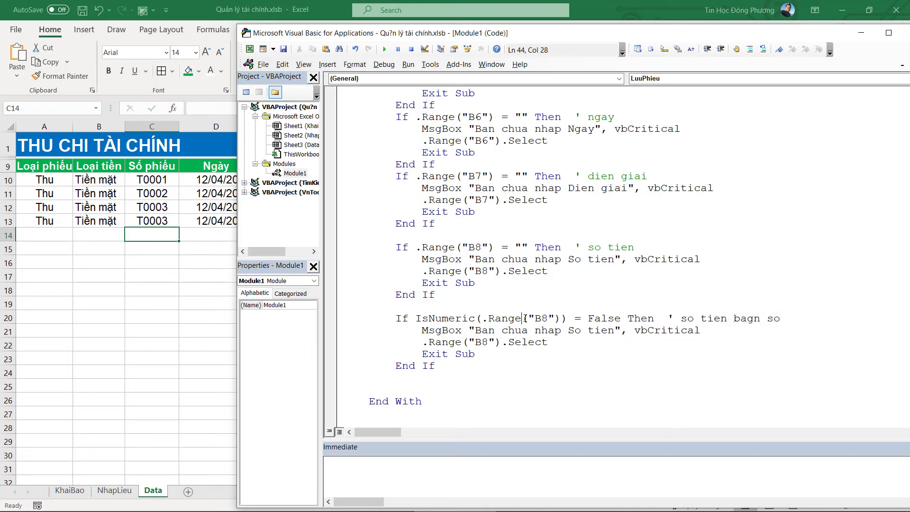
pyautogui.click(488, 330)
pyautogui.moveTo(539, 328); pyautogui.dragTo(558, 329)
pyautogui.moveTo(615, 329)
pyautogui.mouseDown()
pyautogui.moveTo(501, 339)
pyautogui.moveTo(615, 329)
pyautogui.mouseUp()
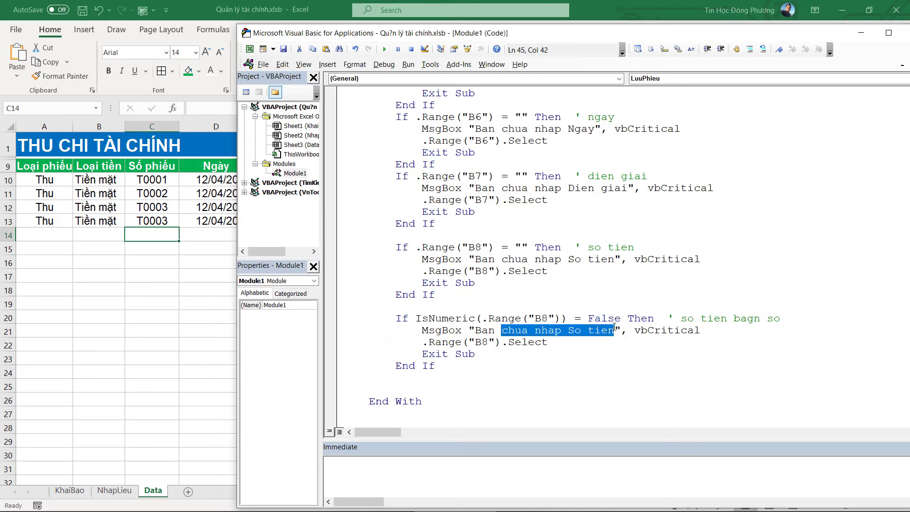
pyautogui.write('nhap sai so ti')
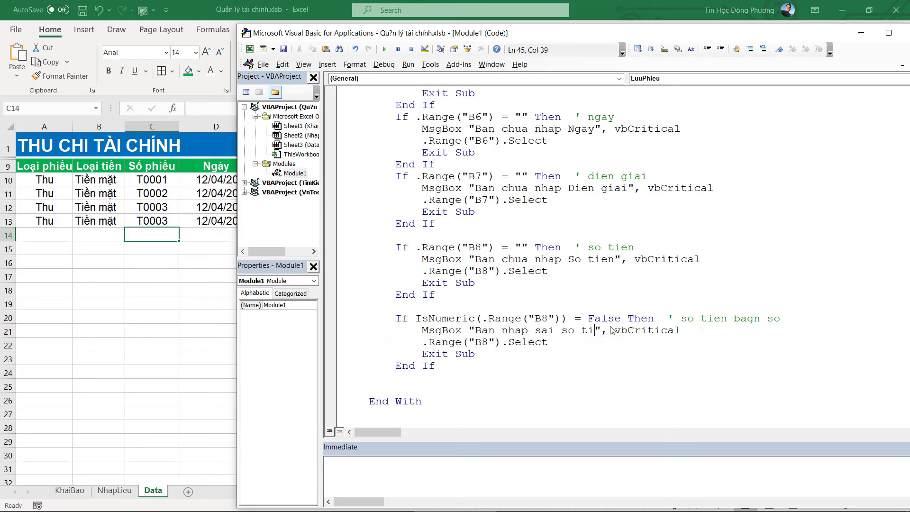
pyautogui.write('en')
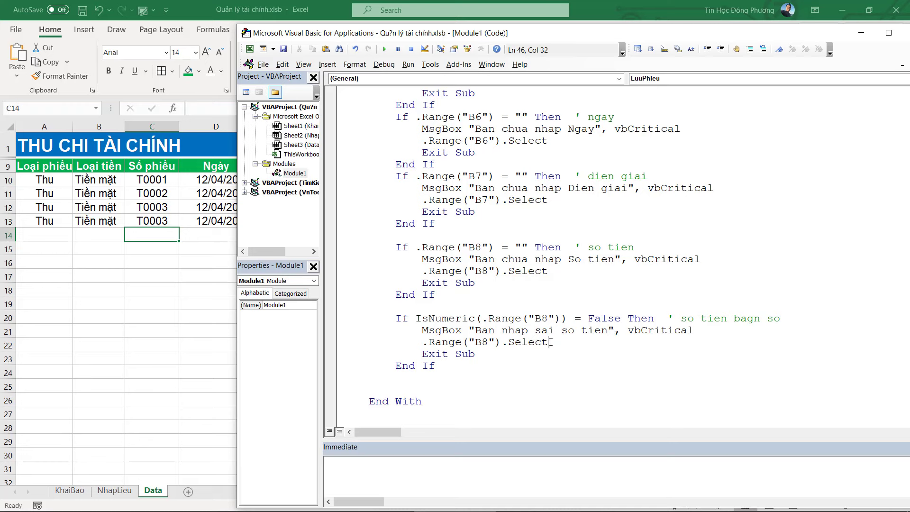
# Step: Add a .Range("B8") = "" line to clear the amount cell
pyautogui.press('Return')
pyautogui.moveTo(423, 343); pyautogui.dragTo(567, 346)
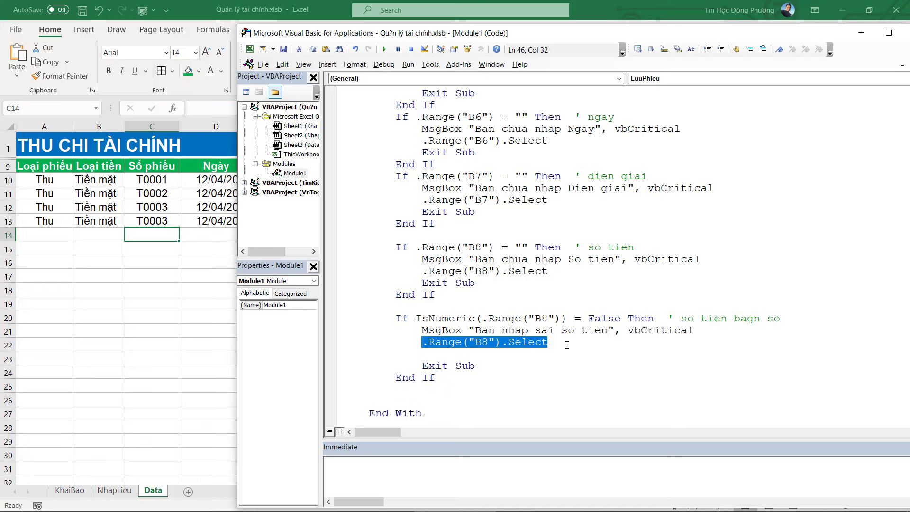
pyautogui.hotkey('ctrl', 'c')
pyautogui.click(540, 354)
pyautogui.hotkey('ctrl', 'v')
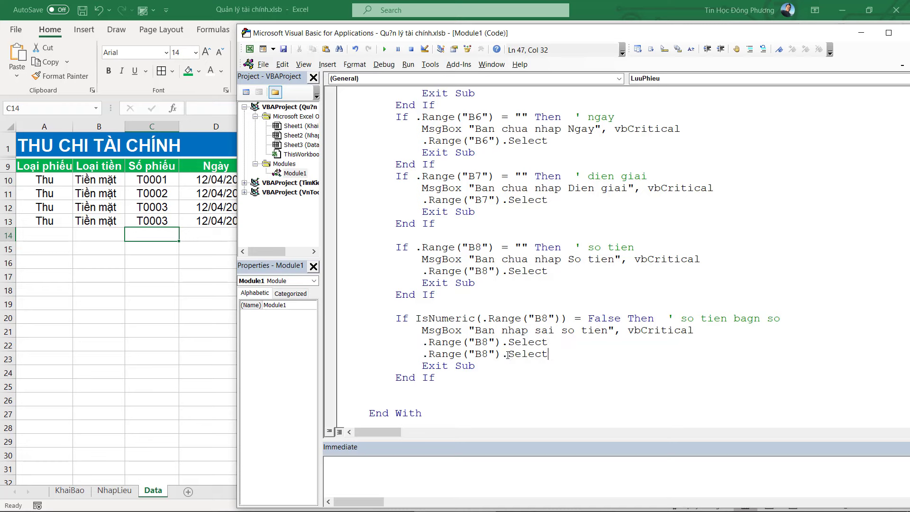
pyautogui.press('BackSpace')
pyautogui.press('BackSpace')
pyautogui.press('BackSpace')
pyautogui.write('""')
# Step: Remove the extra blank line before End With and return to the NhapLieu sheet
pyautogui.scroll(-2, 482, 377)
pyautogui.click(490, 342)
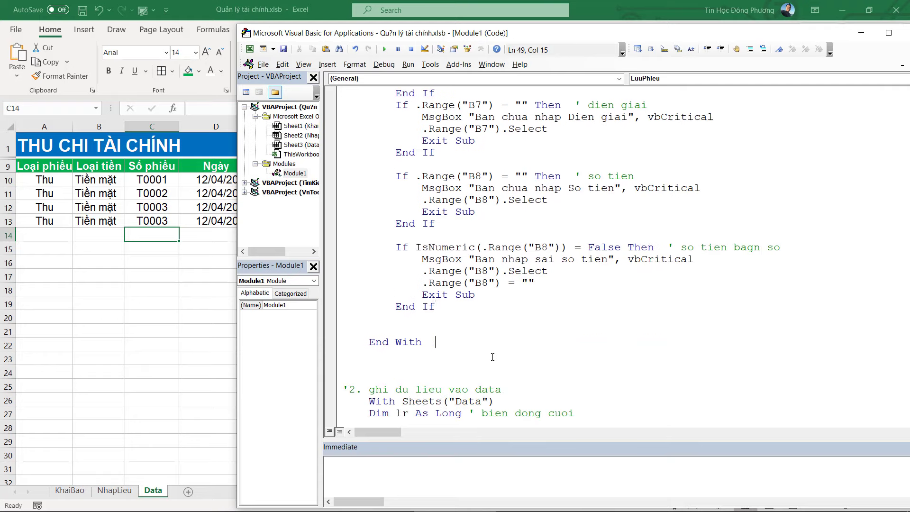
pyautogui.press('BackSpace')
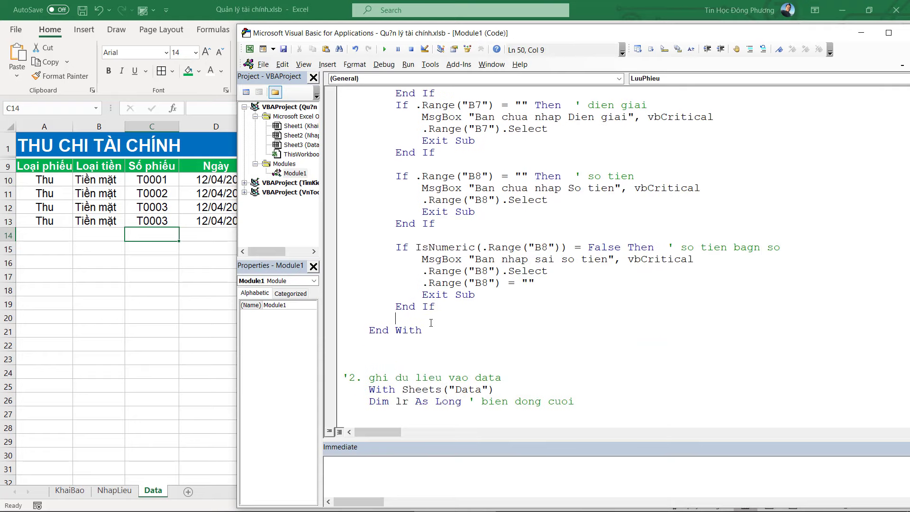
pyautogui.click(95, 356)
# Step: Test LƯU PHIẾU with the bad amount, then enter 2,000,000 and save the voucher
pyautogui.click(115, 490)
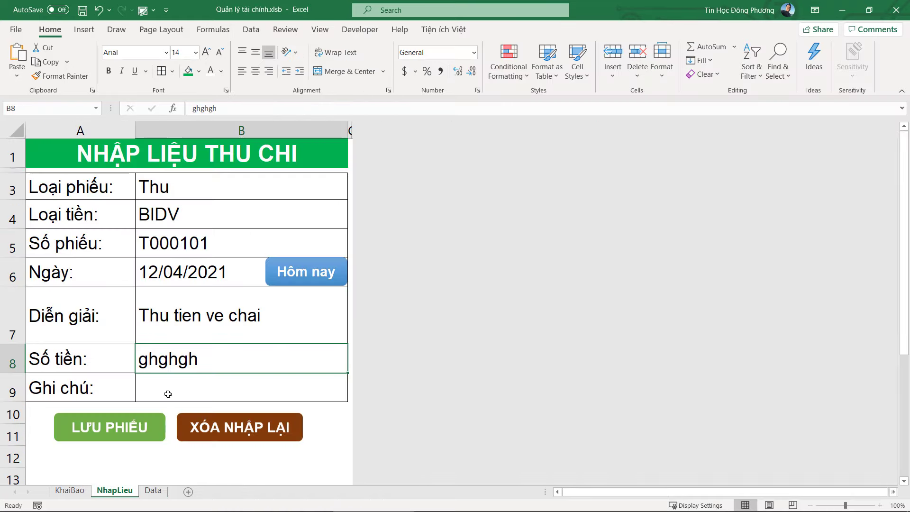
pyautogui.click(166, 391)
pyautogui.click(231, 361)
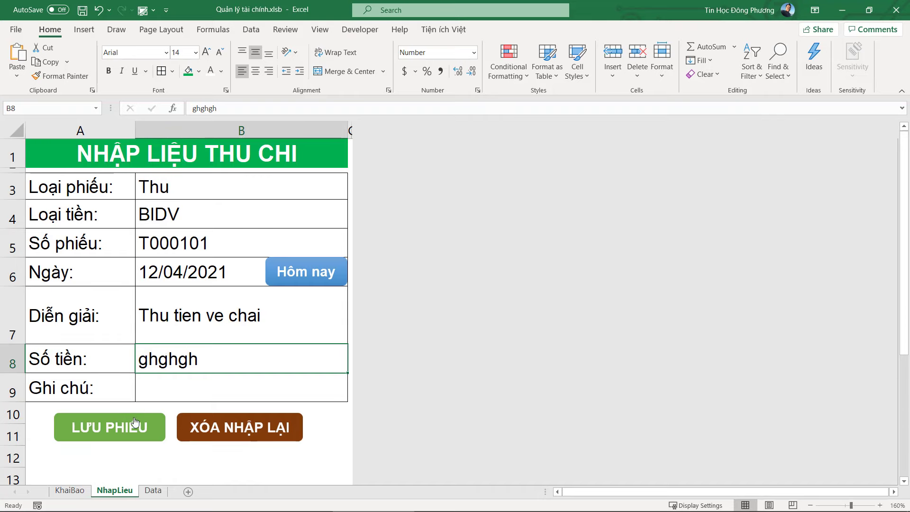
pyautogui.click(482, 306)
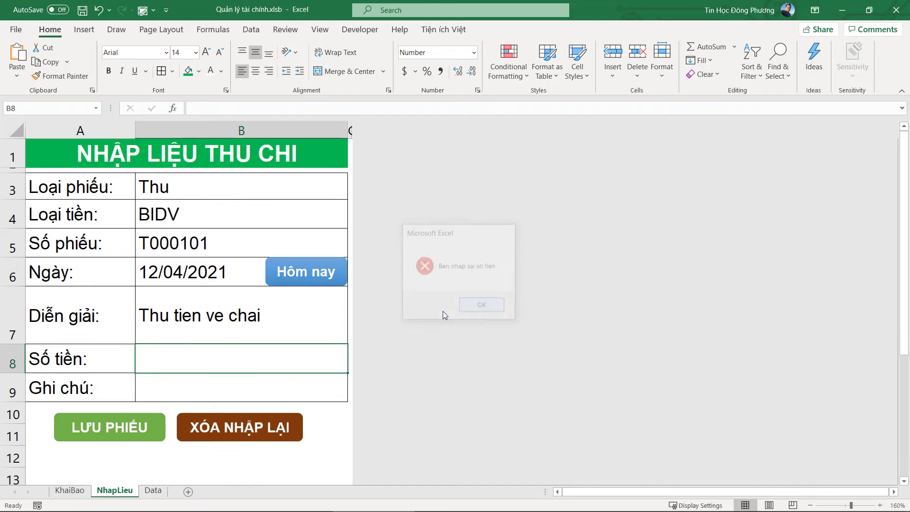
pyautogui.write('2,0')
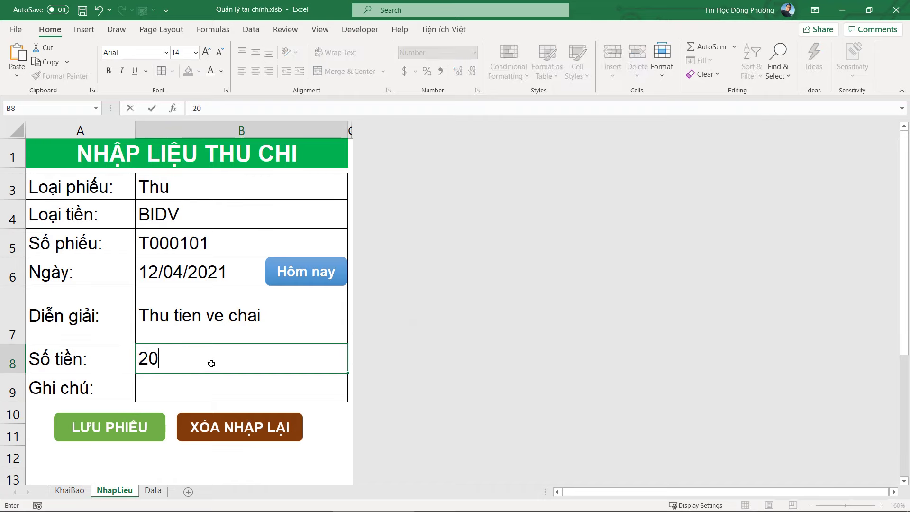
pyautogui.write('00,000')
pyautogui.press('Return')
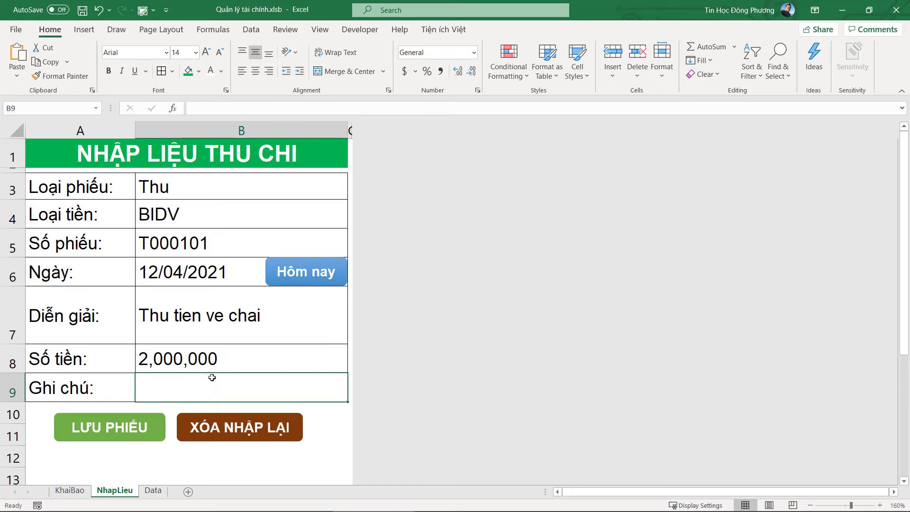
pyautogui.click(121, 433)
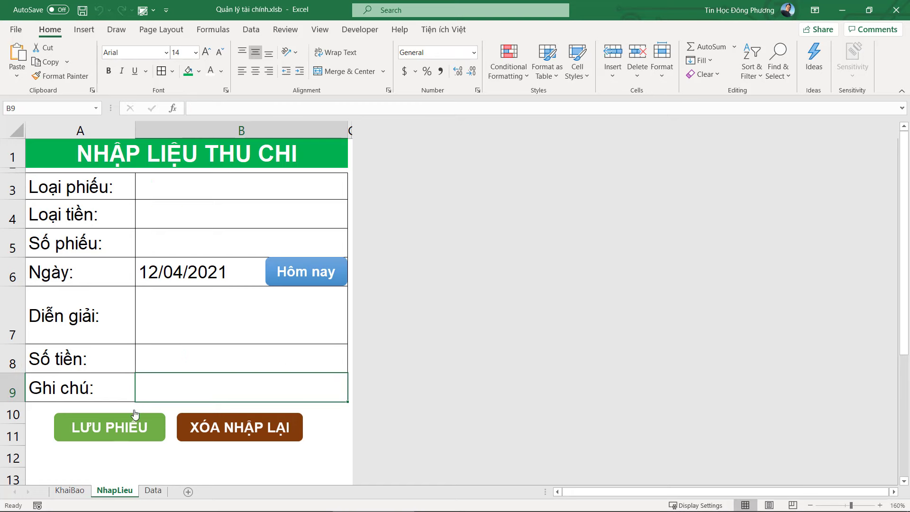
# Step: Select B7 and reopen LuuPhieu's code in the VBA editor
pyautogui.click(256, 331)
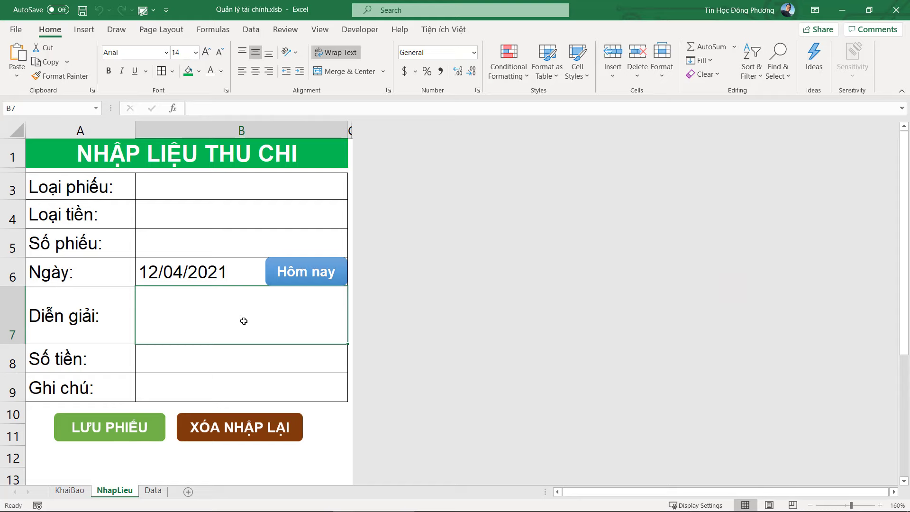
pyautogui.hotkey('alt', 'F11')
pyautogui.scroll(-3, 446, 337)
pyautogui.scroll(-3, 446, 336)
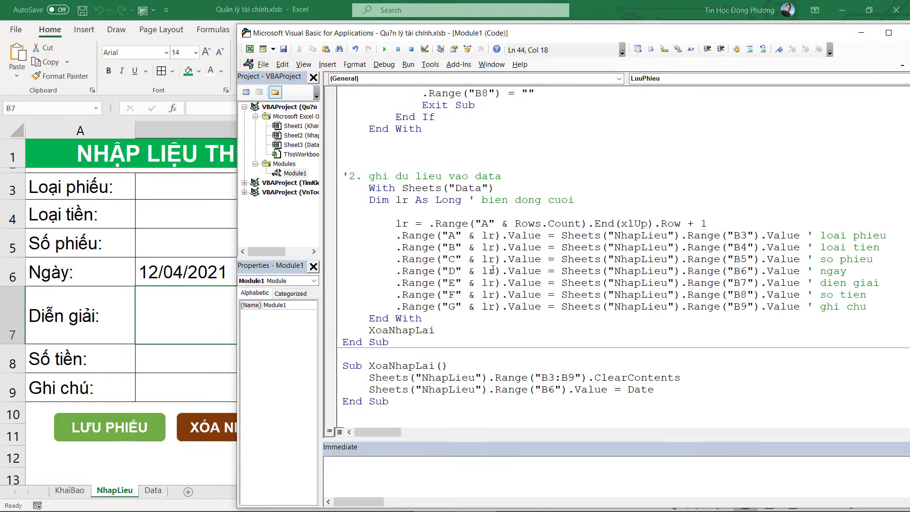
# Step: Add a MsgBox "Da luu phieu" line after the XoaNhapLai call
pyautogui.click(445, 330)
pyautogui.press('Return')
pyautogui.write('ms')
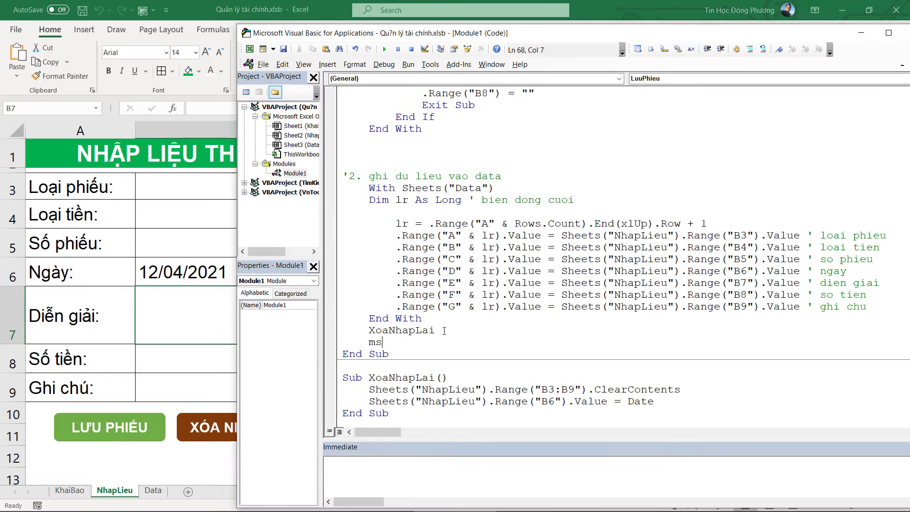
pyautogui.hotkey('ctrl', 'space')
pyautogui.press('Tab')
pyautogui.write('(')
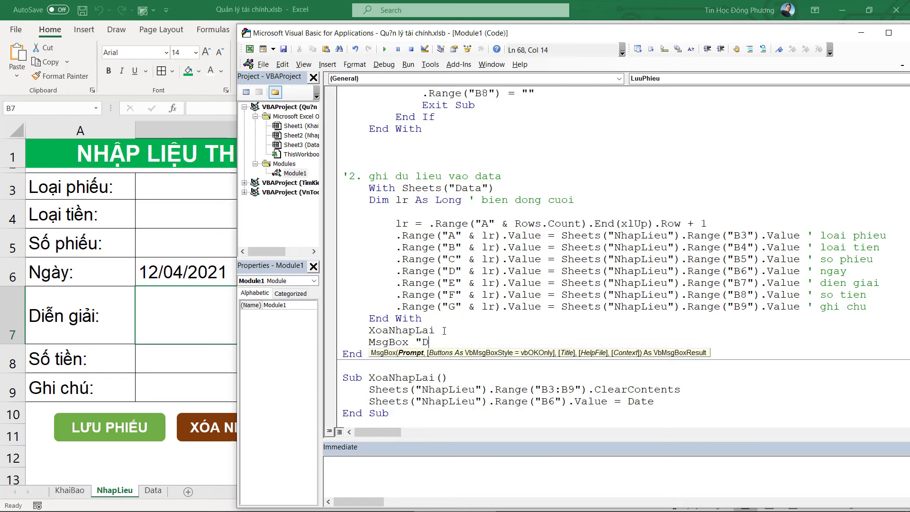
pyautogui.write('a luu phieu')
pyautogui.press('Return')
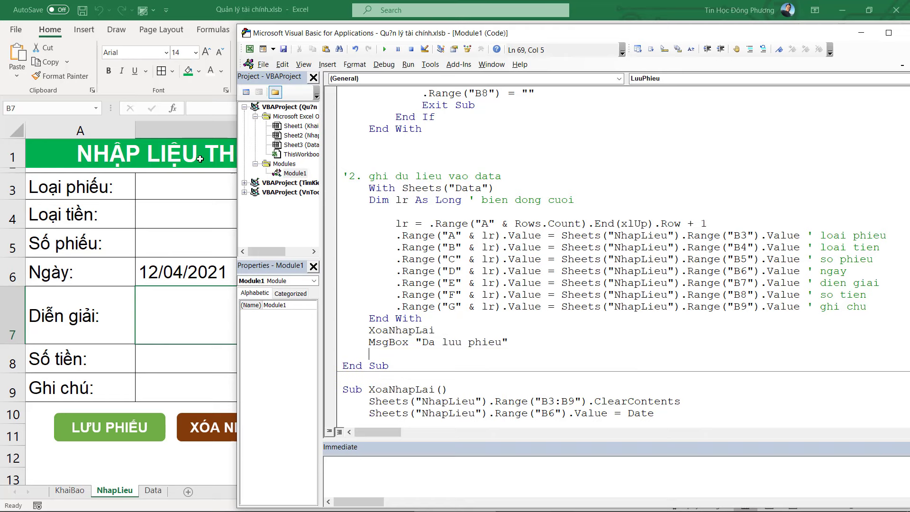
# Step: Add ThisWorkbook.Save as the final line of LuuPhieu
pyautogui.click(172, 240)
pyautogui.hotkey('alt', 'F11')
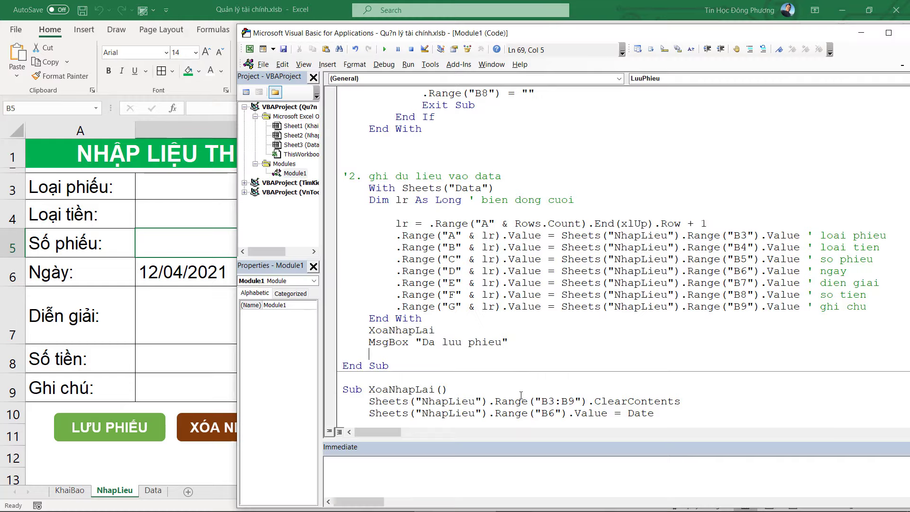
pyautogui.write('this')
pyautogui.hotkey('ctrl', 'space')
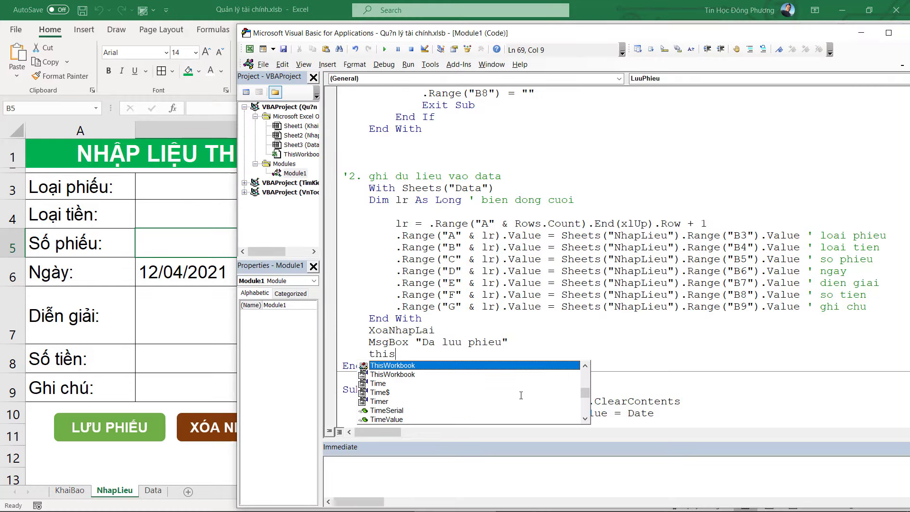
pyautogui.write('.save')
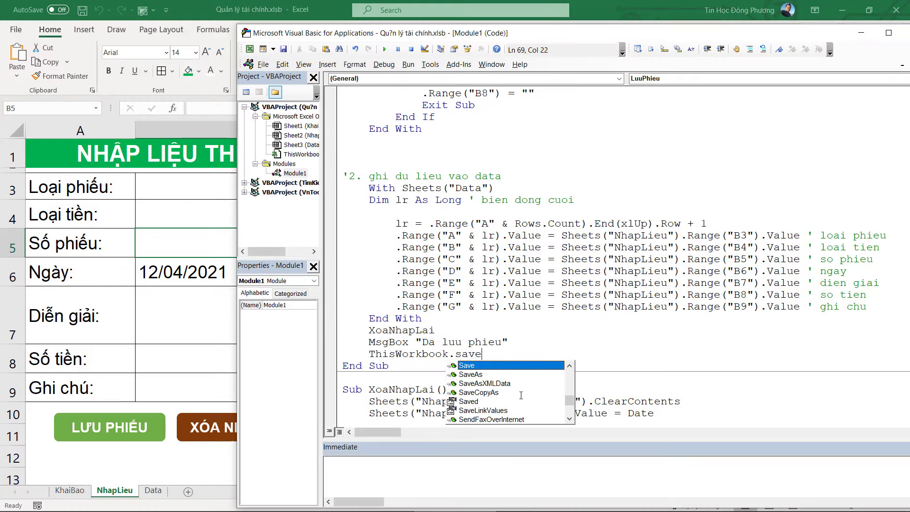
pyautogui.press('Tab')
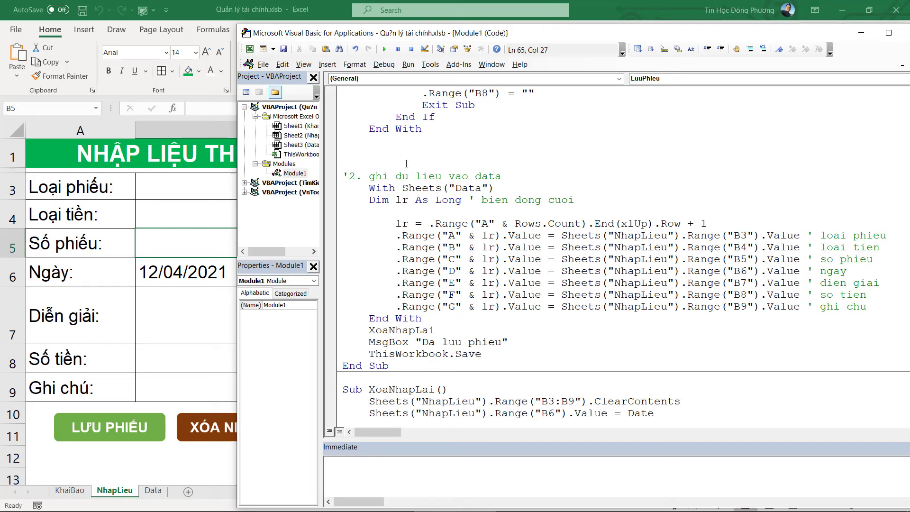
# Step: Save the workbook in Excel and set Loại phiếu in B3 to Thu
pyautogui.click(66, 17)
pyautogui.click(82, 10)
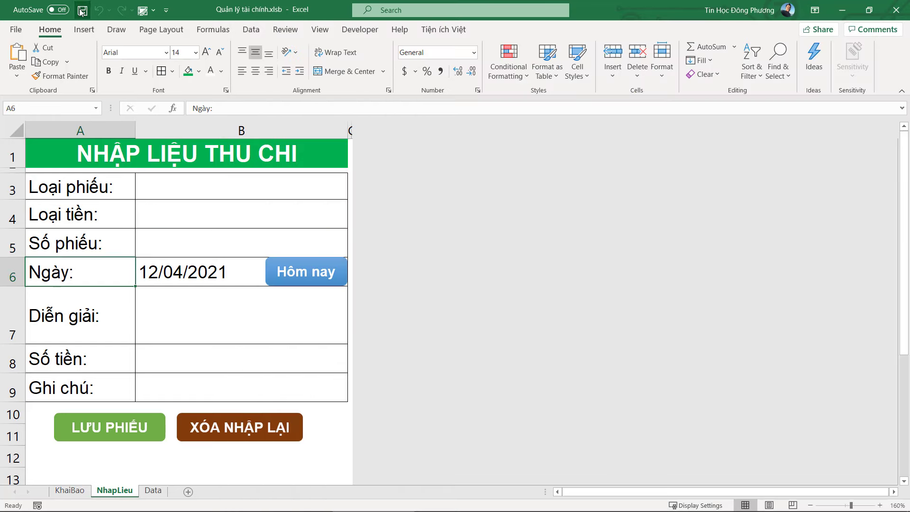
pyautogui.click(169, 180)
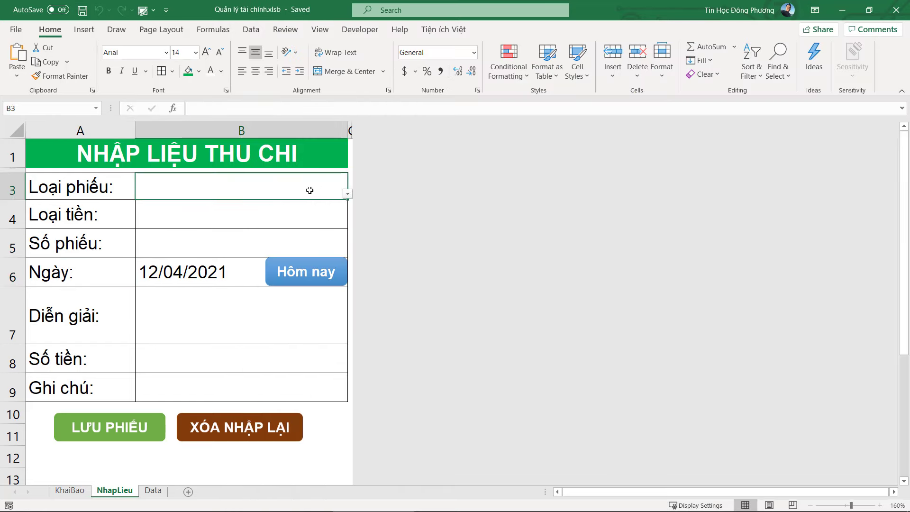
pyautogui.click(348, 193)
pyautogui.click(224, 205)
pyautogui.click(223, 217)
# Step: Set Loại tiền to Tiền mặt and the voucher number to T2000
pyautogui.click(348, 222)
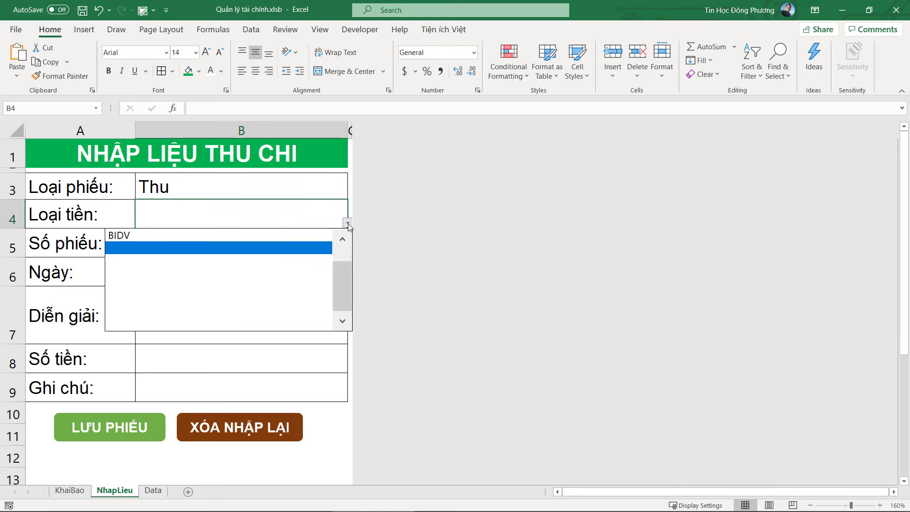
pyautogui.click(273, 236)
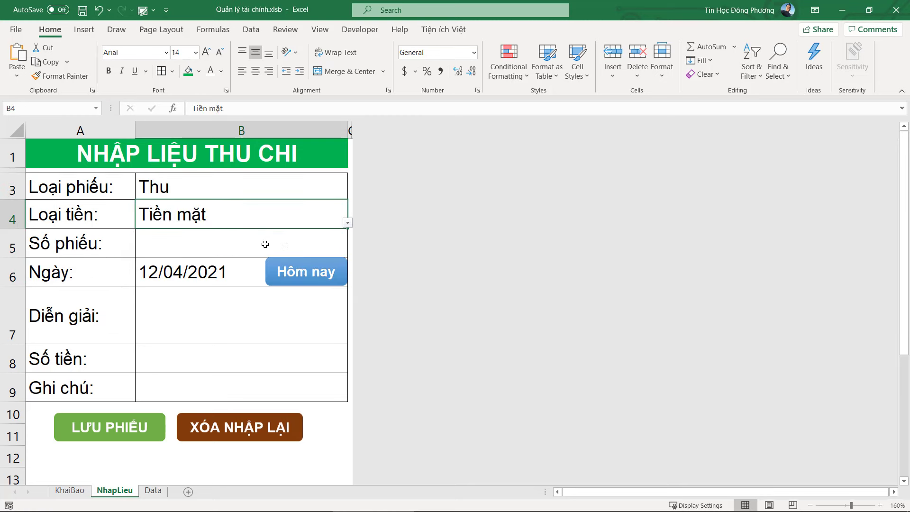
pyautogui.click(255, 239)
pyautogui.write('5')
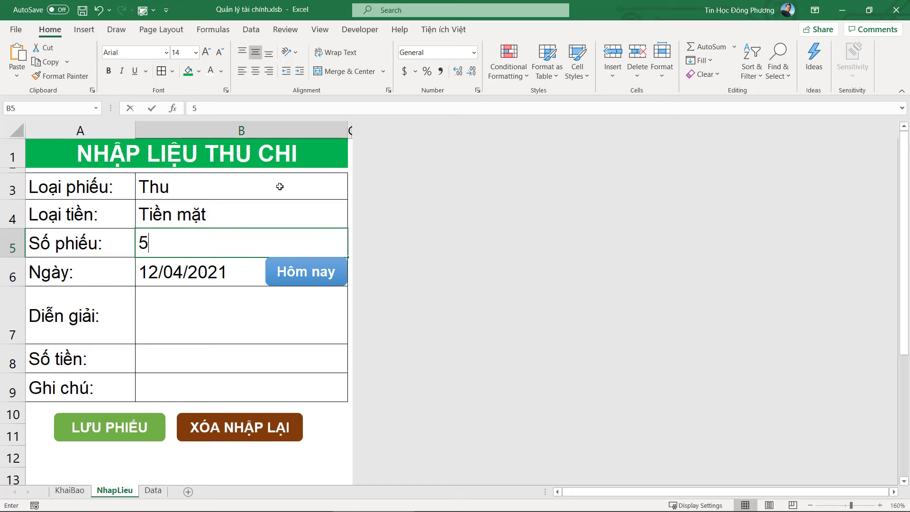
pyautogui.write('00')
pyautogui.press('Escape')
pyautogui.write('T2000')
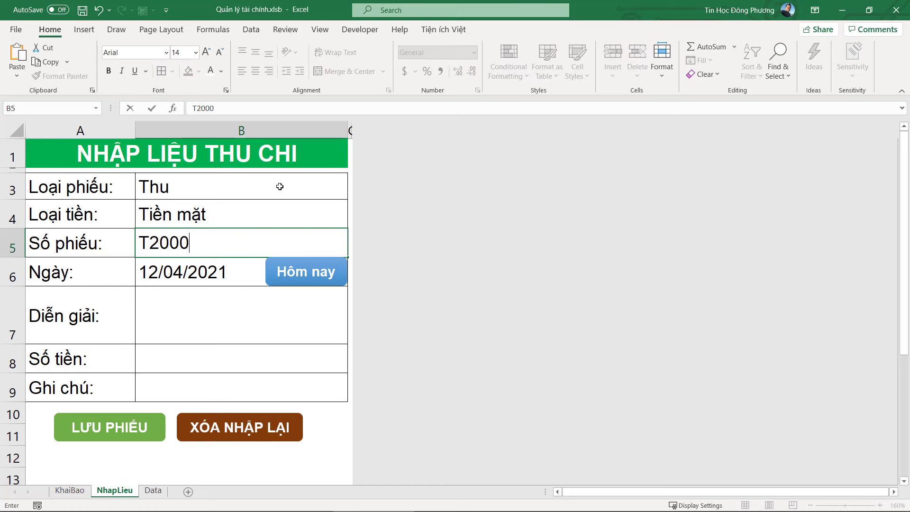
pyautogui.press('Return')
pyautogui.press('Return')
# Step: Enter 'Thu tien ban hang' and 5,000,000 as the amount, then save the voucher
pyautogui.write('T')
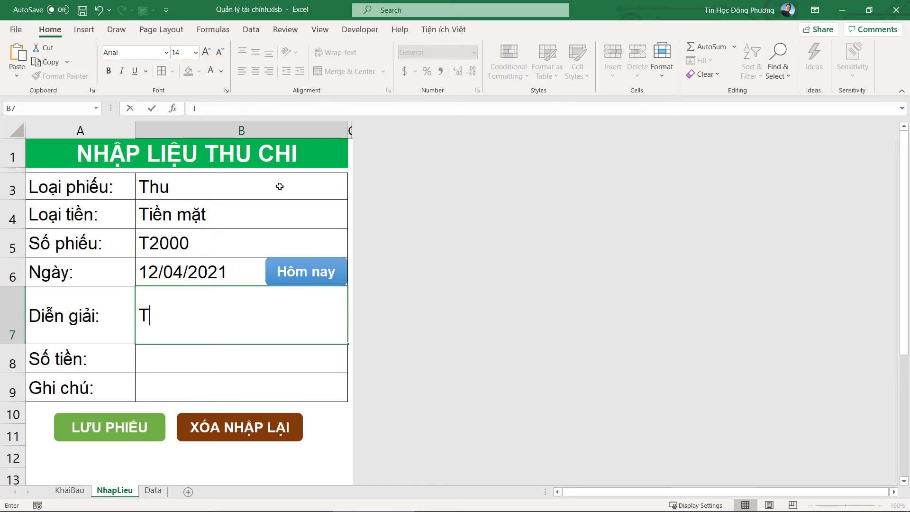
pyautogui.write('hu tieenf')
pyautogui.press('BackSpace')
pyautogui.press('BackSpace')
pyautogui.press('BackSpace')
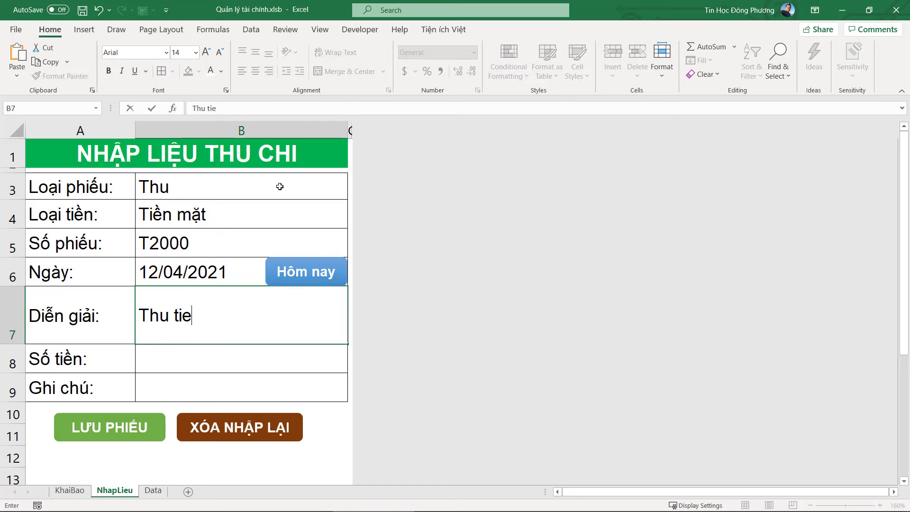
pyautogui.write('n ban hang')
pyautogui.press('Return')
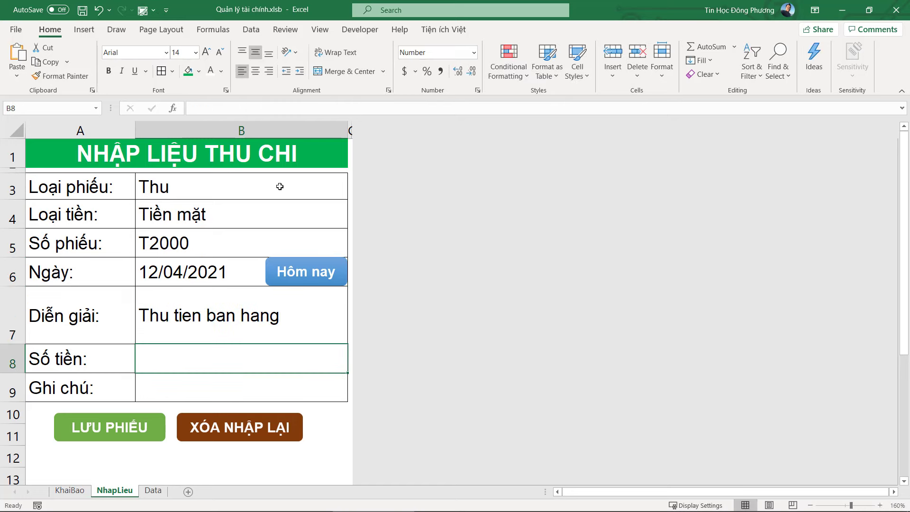
pyautogui.write('5,000,000')
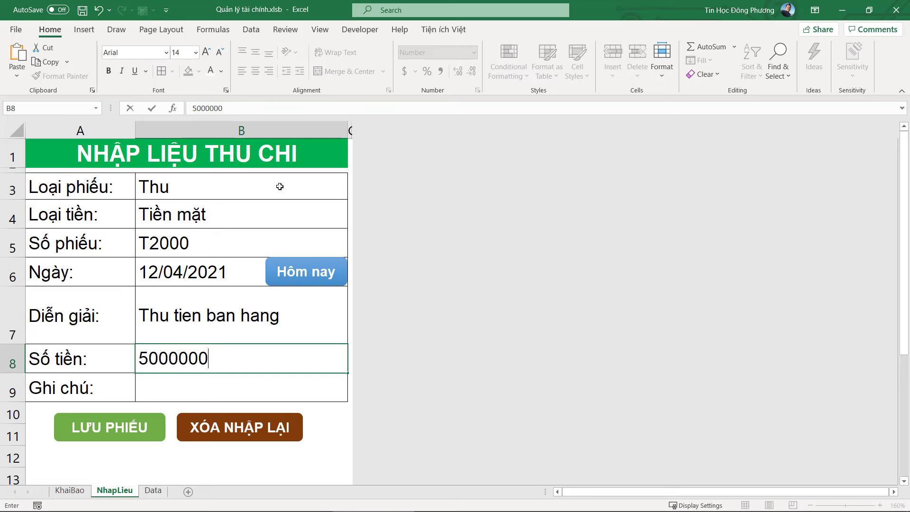
pyautogui.press('Return')
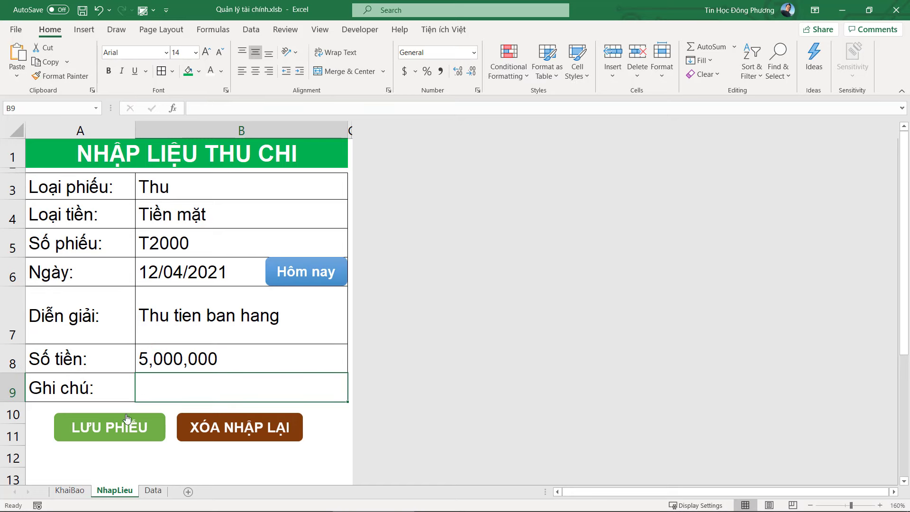
pyautogui.click(129, 429)
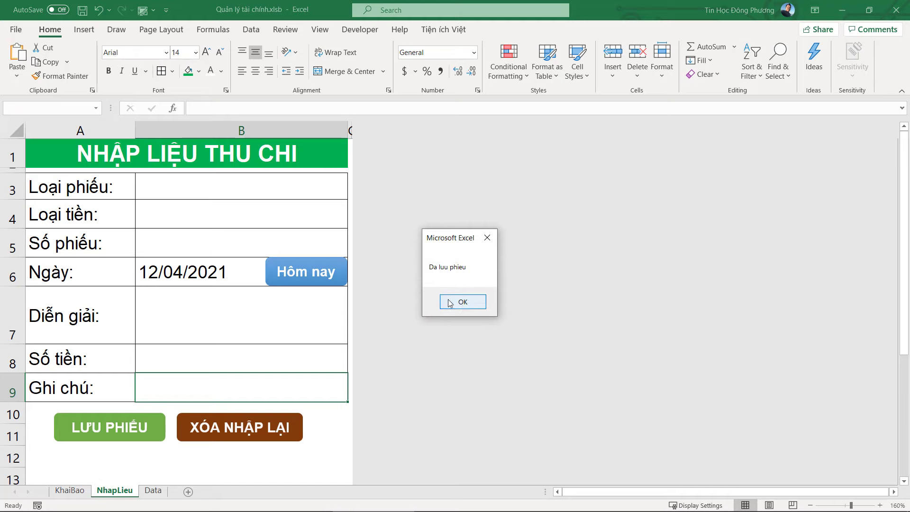
# Step: Dismiss the 'Da luu phieu' message and check the new T2000 row on Data
pyautogui.click(463, 302)
pyautogui.click(152, 490)
pyautogui.click(216, 264)
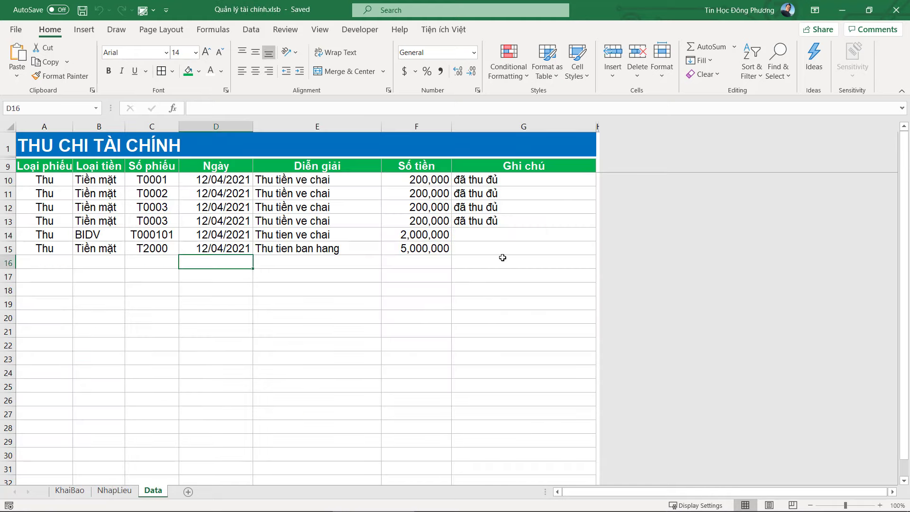
pyautogui.click(317, 345)
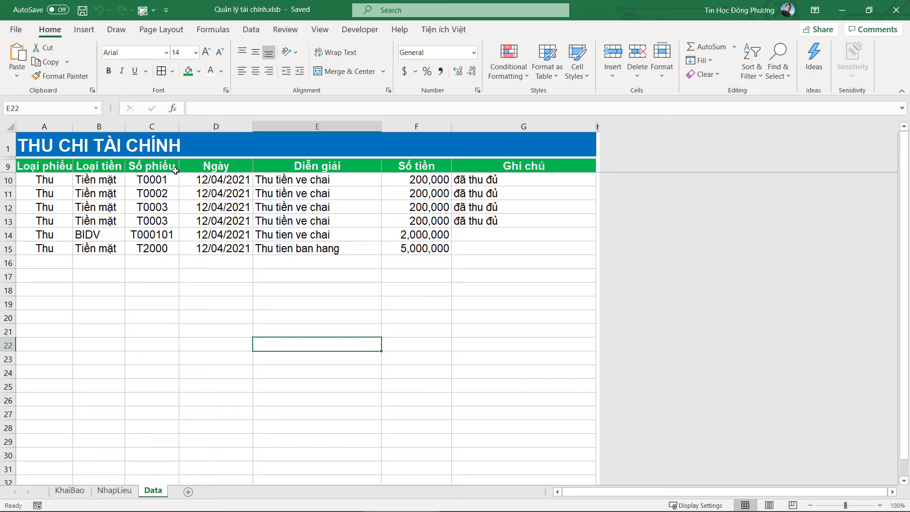
# Step: Give A1:G1 Center Across Selection horizontal alignment so the title is centred
pyautogui.moveTo(32, 143); pyautogui.dragTo(592, 146)
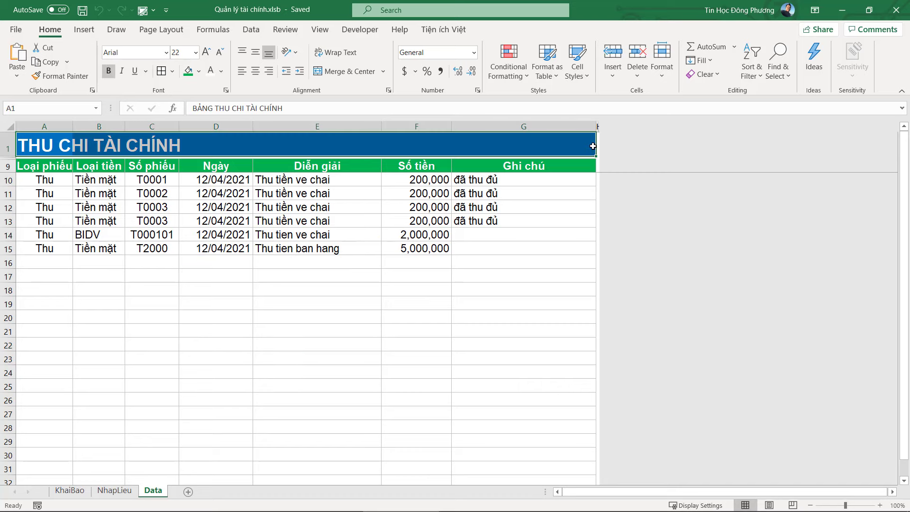
pyautogui.hotkey('ctrl', '1')
pyautogui.click(365, 89)
pyautogui.click(404, 128)
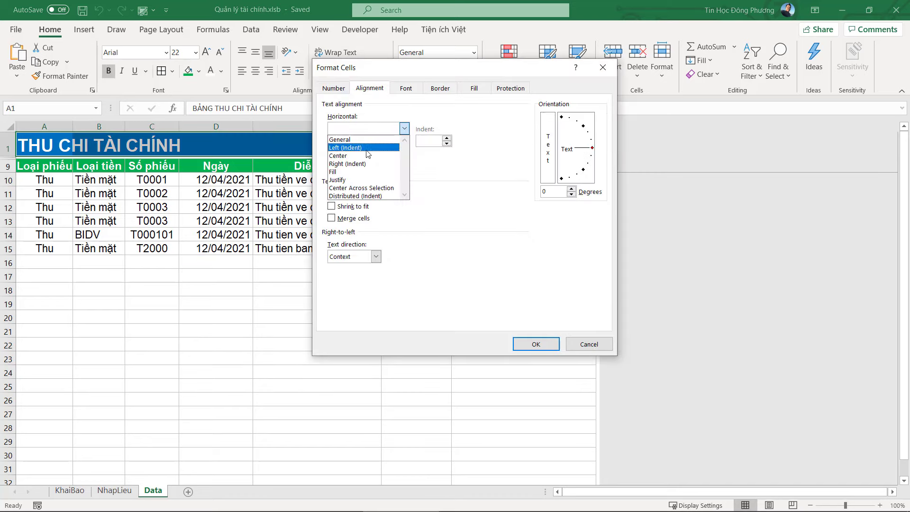
pyautogui.click(379, 188)
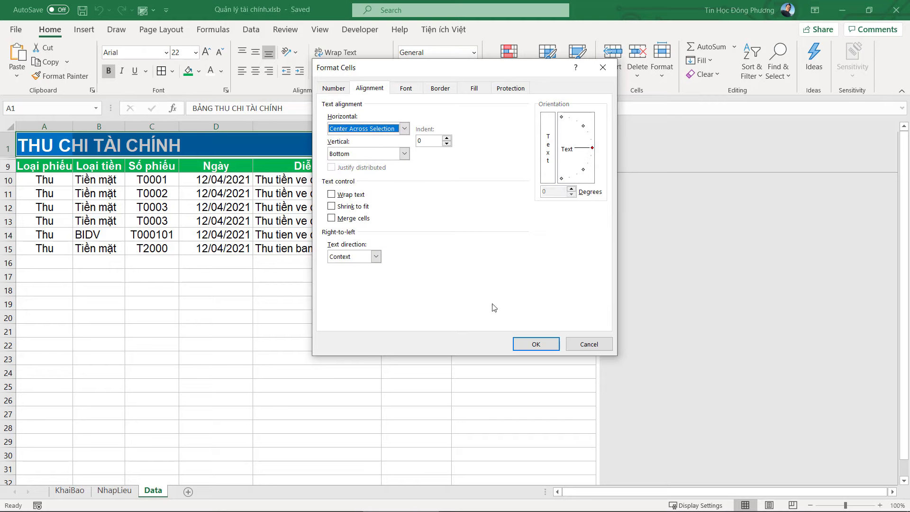
pyautogui.click(536, 344)
pyautogui.click(517, 289)
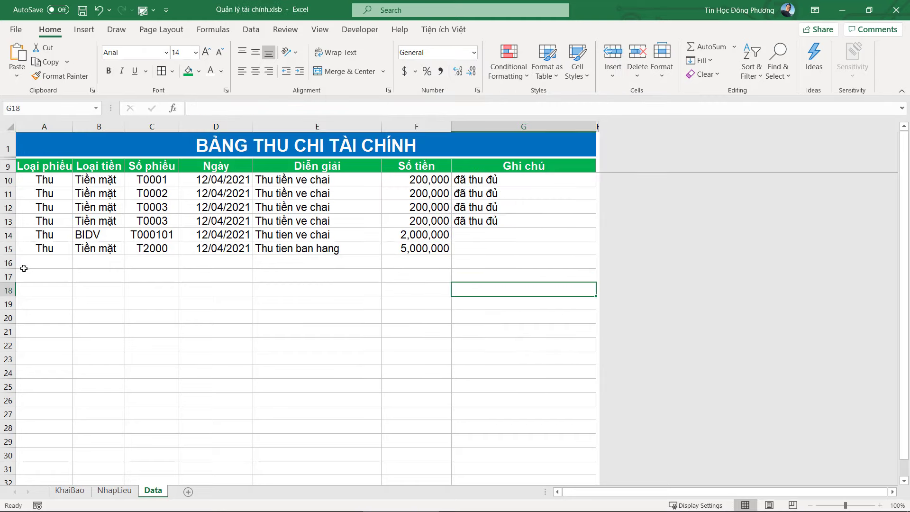
# Step: Insert a new worksheet after Data, rename it SoQuy and select cell A3
pyautogui.click(188, 491)
pyautogui.doubleClick(192, 493)
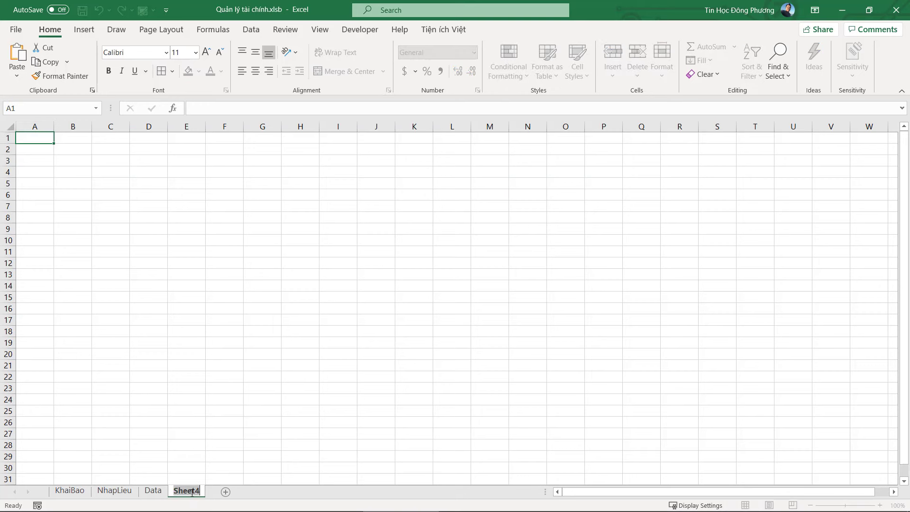
pyautogui.write('SoQ')
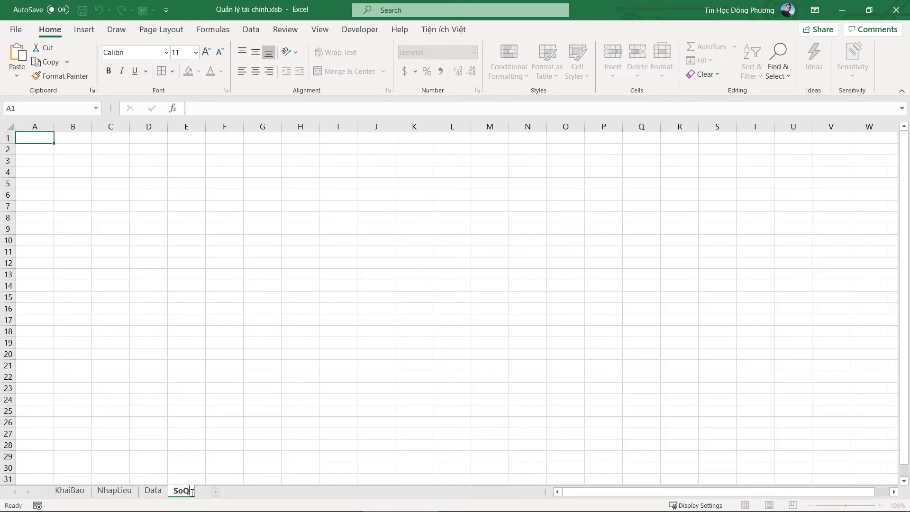
pyautogui.write('uy')
pyautogui.press('Return')
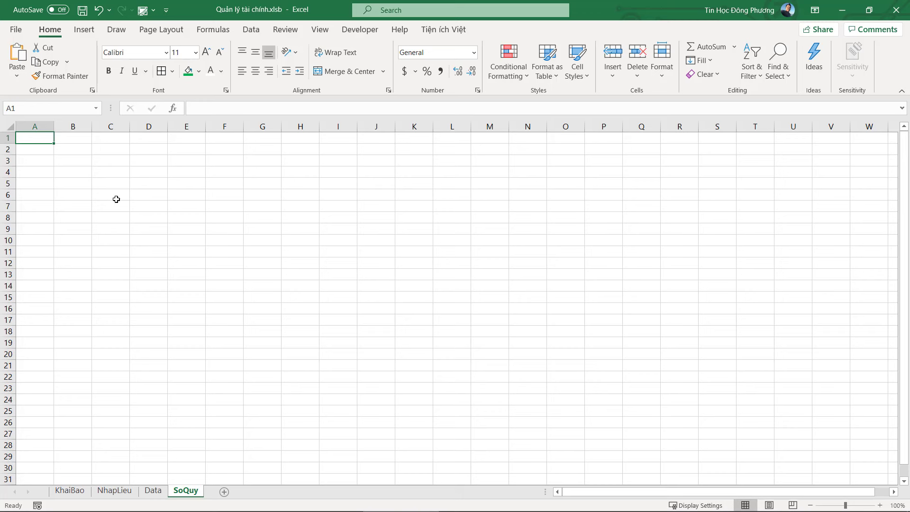
pyautogui.click(85, 176)
pyautogui.click(48, 166)
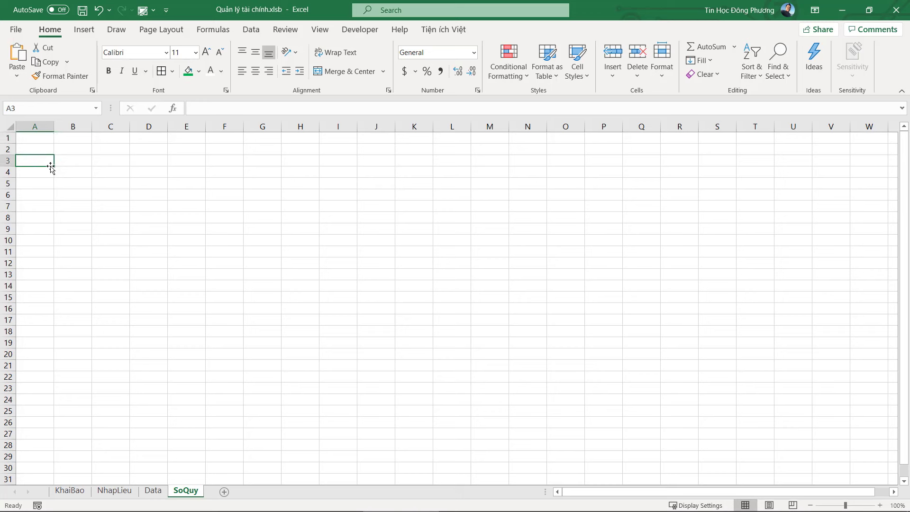
pyautogui.keyDown('ctrl'); pyautogui.scroll(2, 54, 163); pyautogui.keyUp('ctrl')
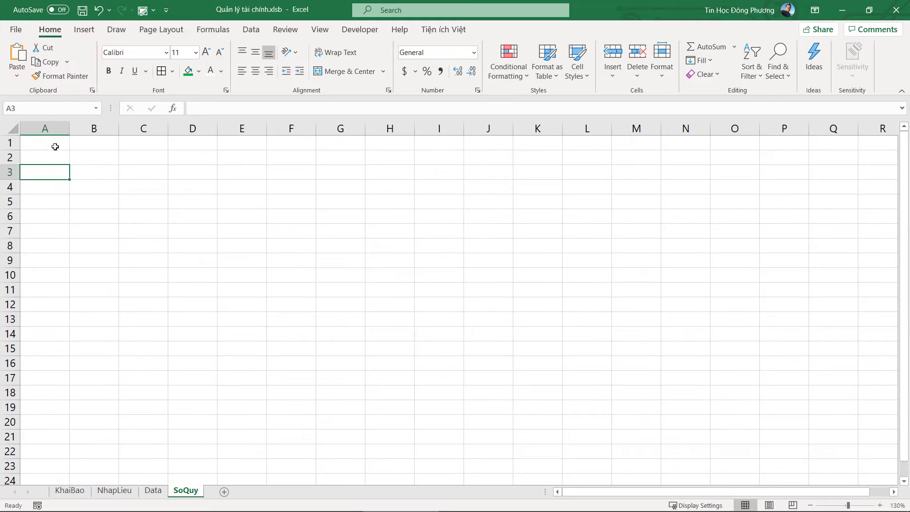
# Step: Type the title SỔ QUỸ TIỀN MẶT in cell A1
pyautogui.click(44, 137)
pyautogui.write('SOO')
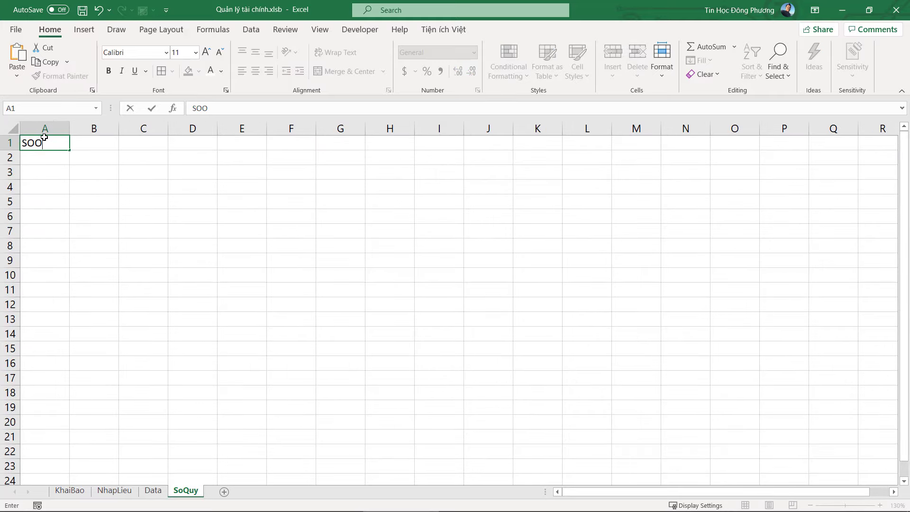
pyautogui.press('BackSpace')
pyautogui.press('BackSpace')
pyautogui.press('alt')
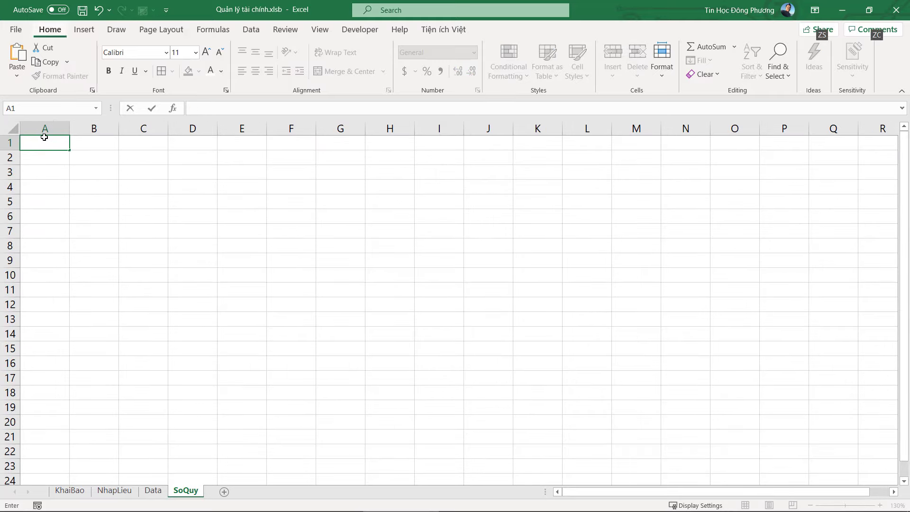
pyautogui.write('SOOR')
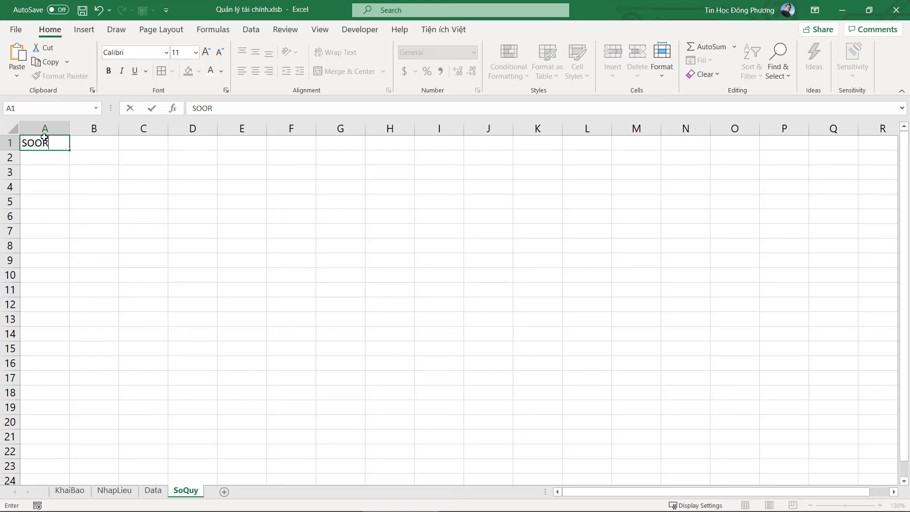
pyautogui.press('BackSpace')
pyautogui.write('OR QU')
pyautogui.write('ỀN MẶT')
pyautogui.press('Return')
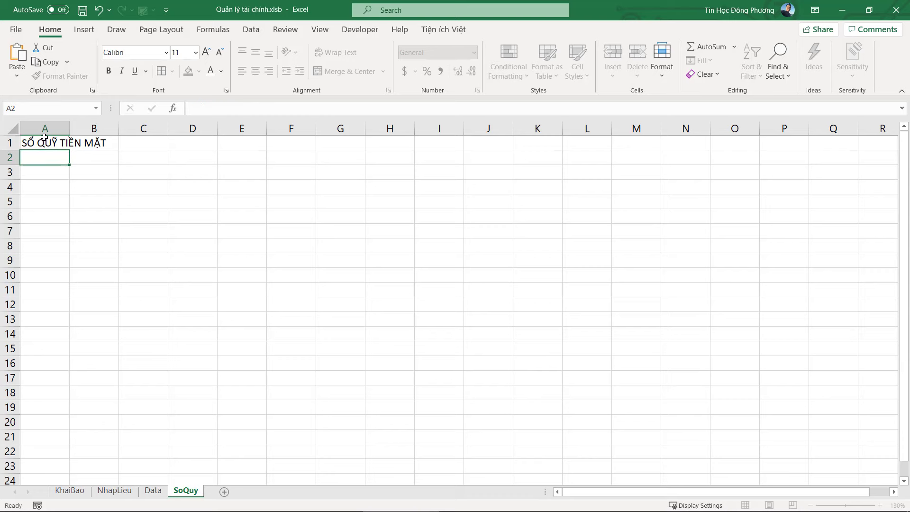
# Step: Format the entire sheet in Arial, size 14
pyautogui.click(12, 128)
pyautogui.click(129, 52)
pyautogui.write('a')
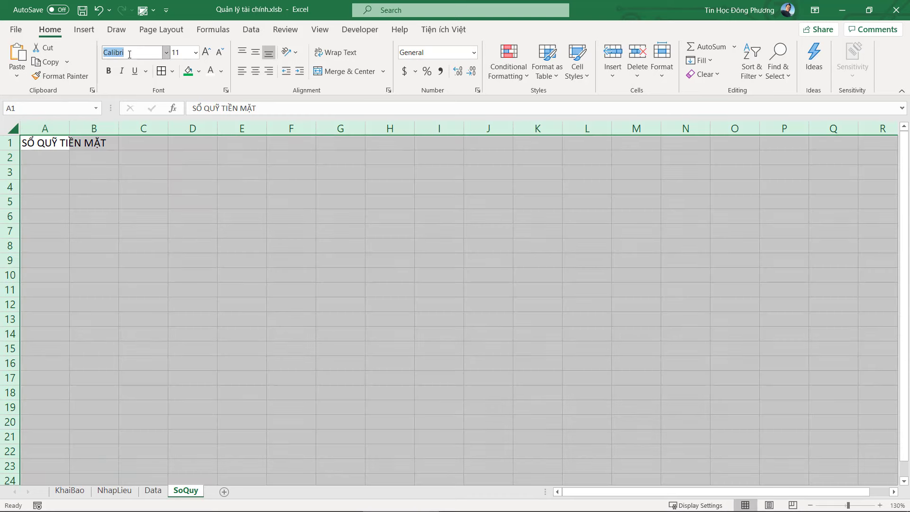
pyautogui.write('AR')
pyautogui.press('Return')
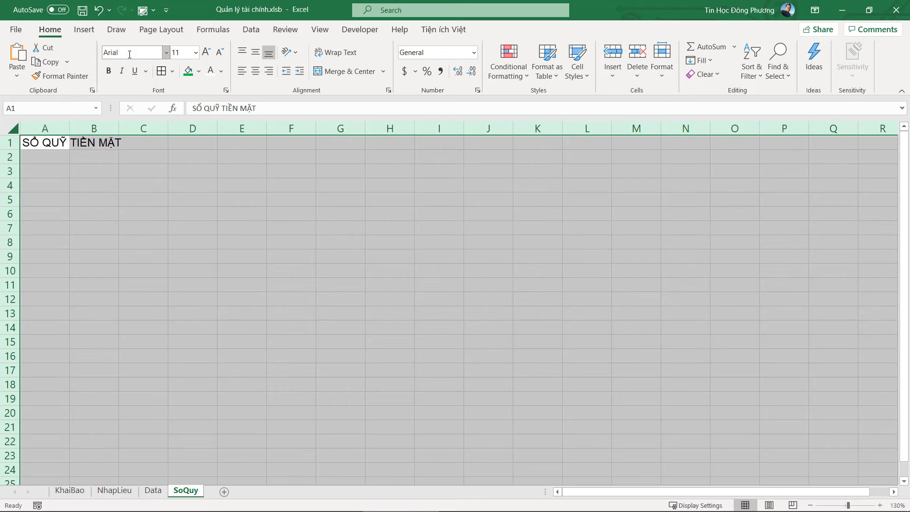
pyautogui.click(187, 54)
pyautogui.press('Return')
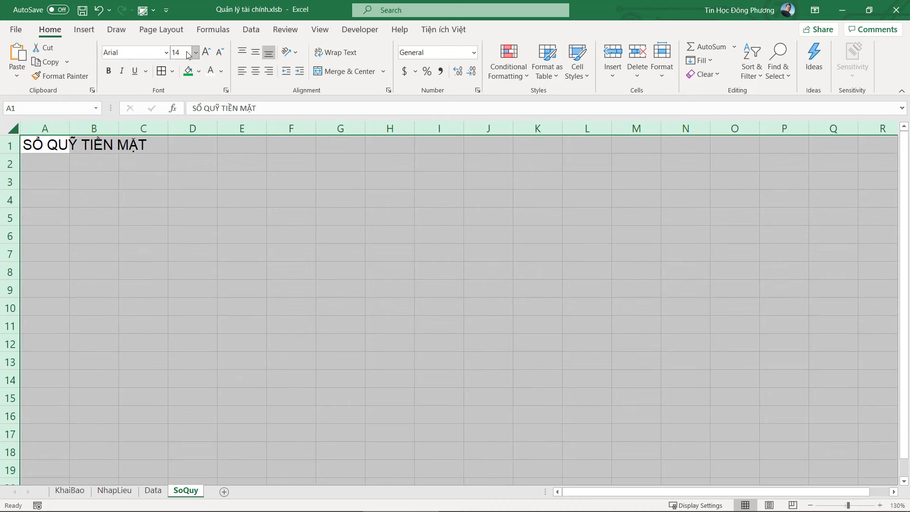
pyautogui.click(38, 163)
# Step: Enter the headings Số phiếu in A5 and Ngày in B5
pyautogui.click(50, 211)
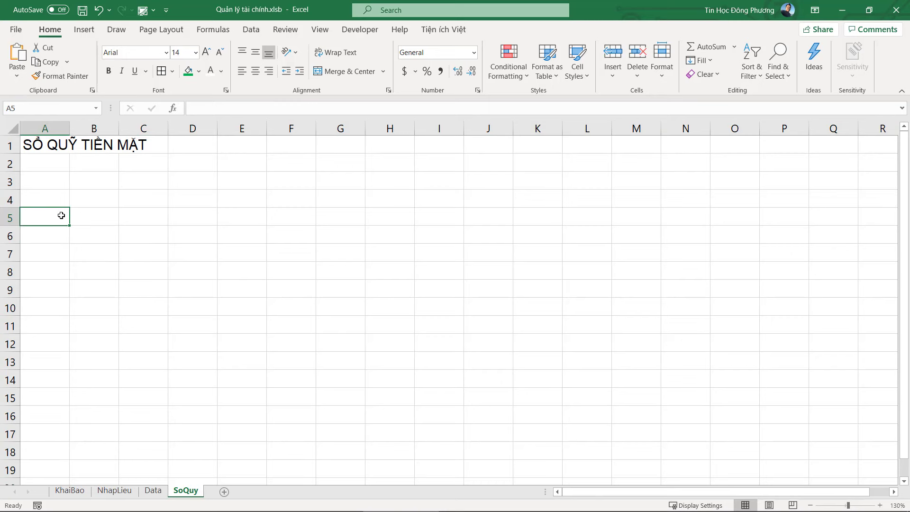
pyautogui.write('SO')
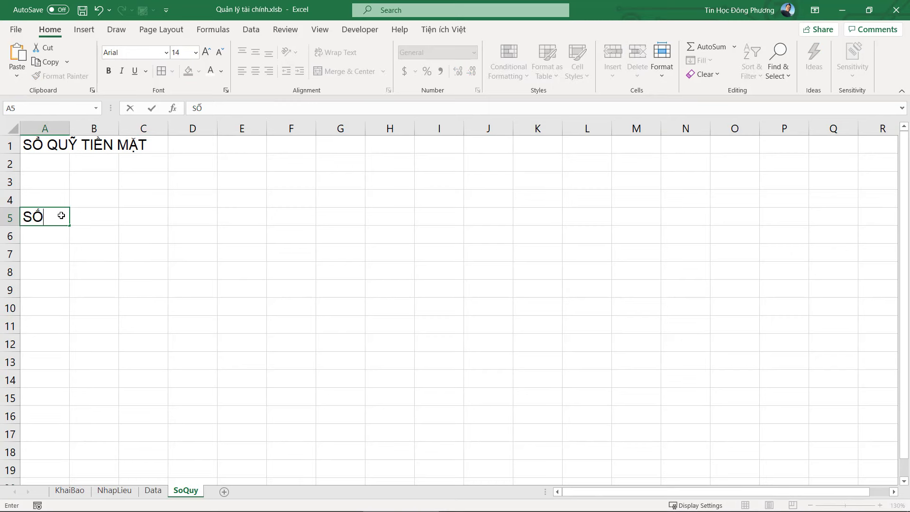
pyautogui.press('BackSpace')
pyautogui.write('ố phiếu')
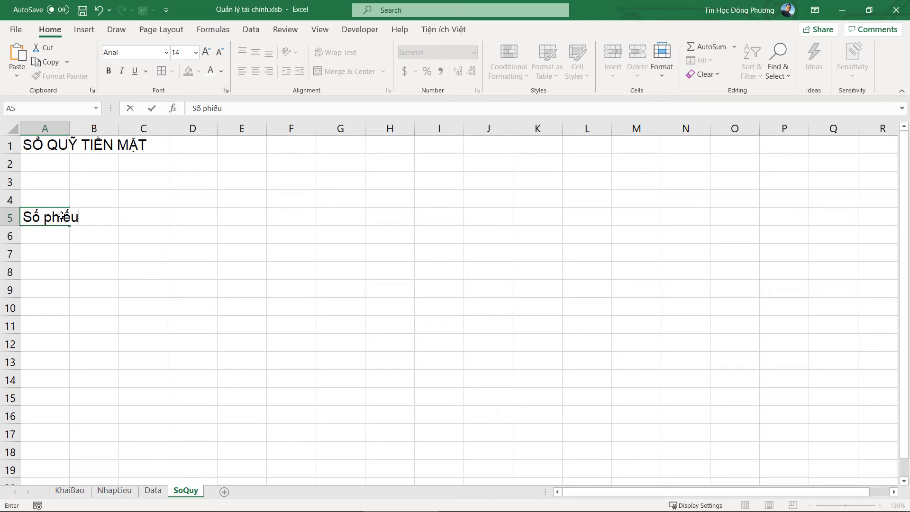
pyautogui.press('Tab')
pyautogui.write('Ngay')
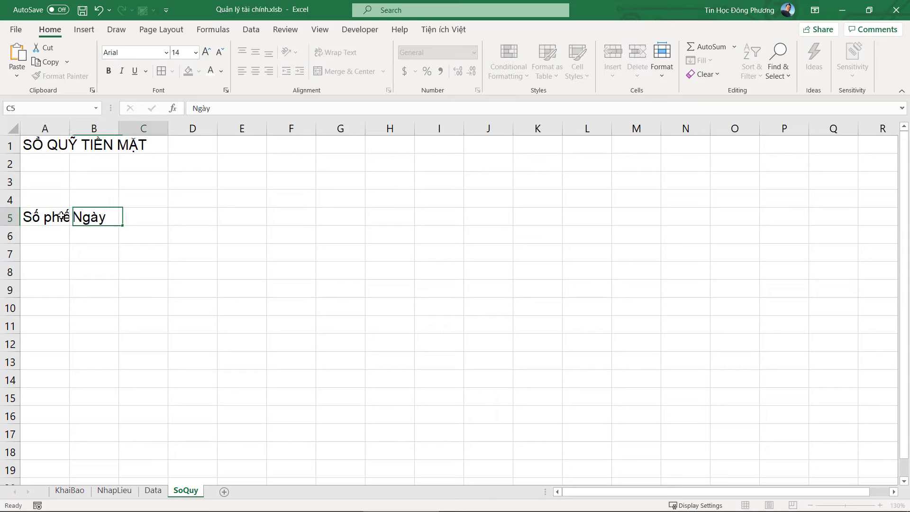
pyautogui.press('Tab')
# Step: After checking the Data sheet, drag the Số phiếu and Ngày headings from A5:B5 down to A9:B9
pyautogui.click(153, 490)
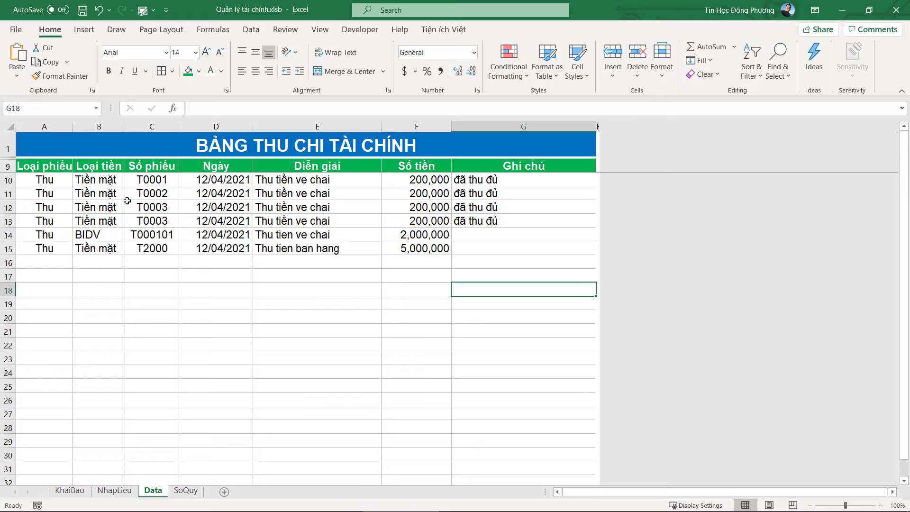
pyautogui.click(166, 219)
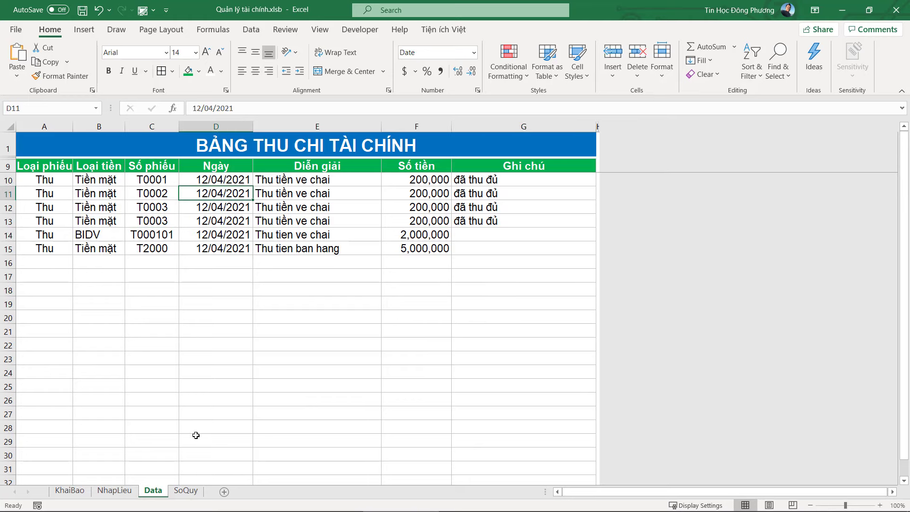
pyautogui.click(187, 491)
pyautogui.moveTo(62, 221)
pyautogui.mouseDown()
pyautogui.moveTo(94, 227)
pyautogui.moveTo(92, 294)
pyautogui.mouseUp()
pyautogui.click(88, 285)
# Step: Finish placing Số phiếu and Ngày in row 9 and review rows 2–7
pyautogui.click(83, 264)
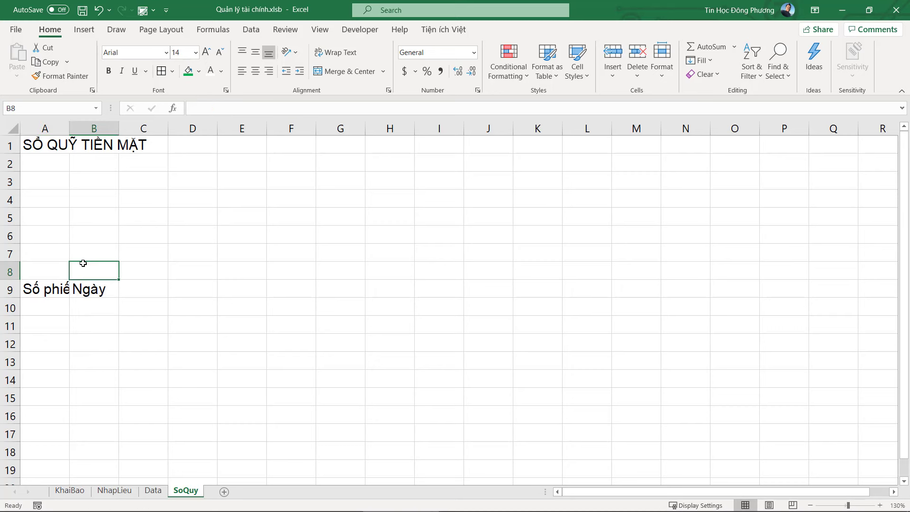
pyautogui.click(12, 180)
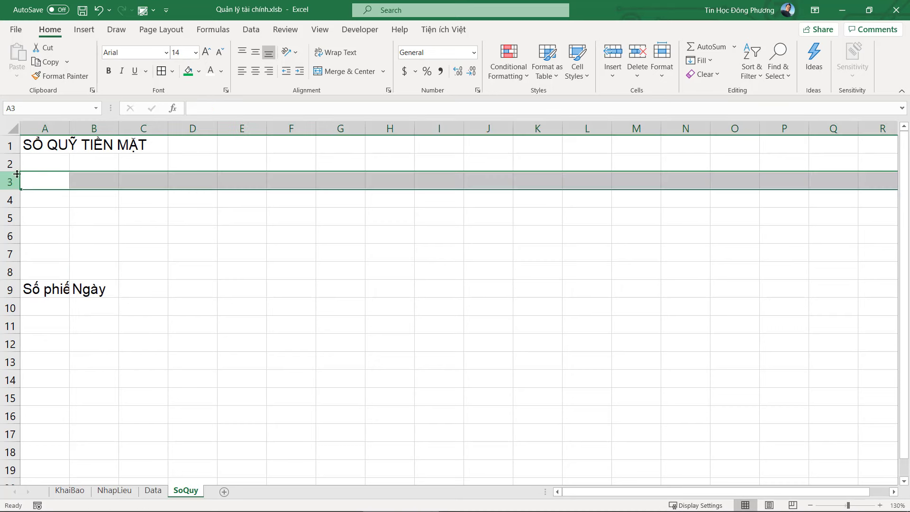
pyautogui.click(211, 180)
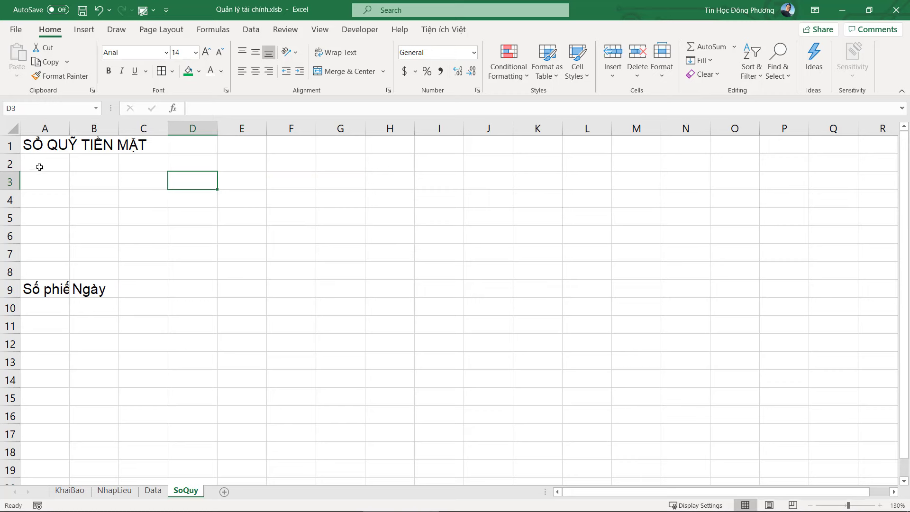
pyautogui.moveTo(9, 164); pyautogui.dragTo(9, 256)
pyautogui.click(78, 232)
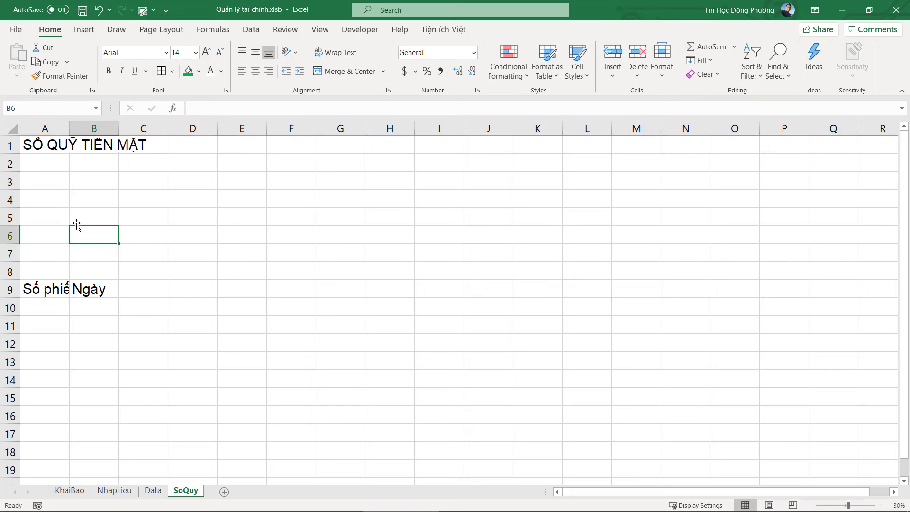
pyautogui.click(92, 183)
pyautogui.click(202, 220)
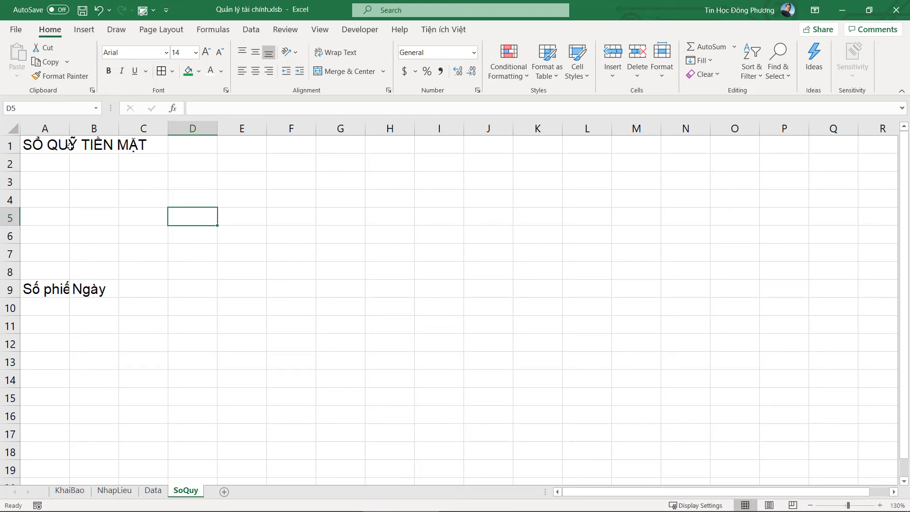
# Step: Enter the headings Diễn giải, Thu and Chi in C9, D9 and E9
pyautogui.click(71, 287)
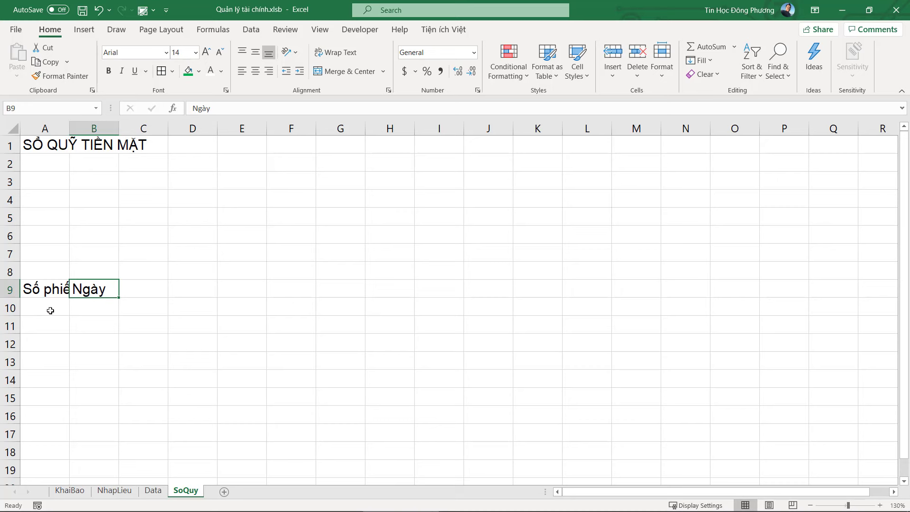
pyautogui.click(141, 287)
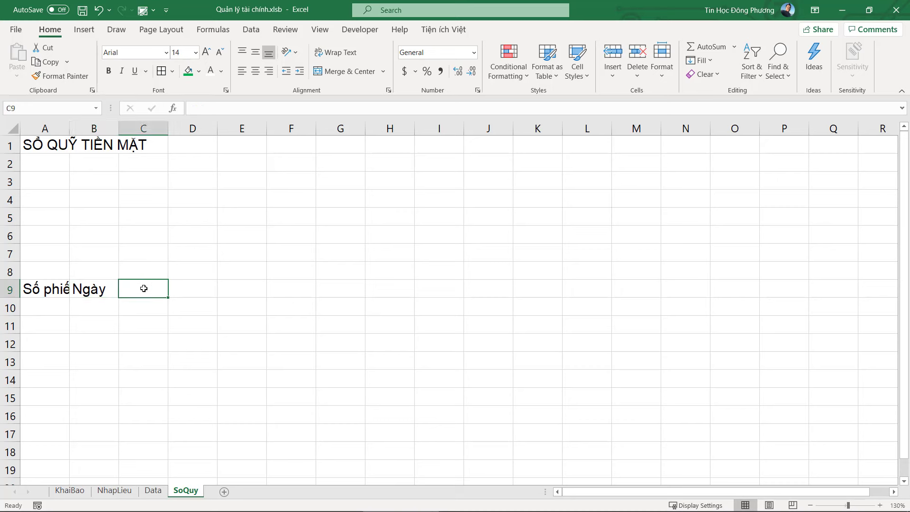
pyautogui.write('Diễn giải')
pyautogui.press('Tab')
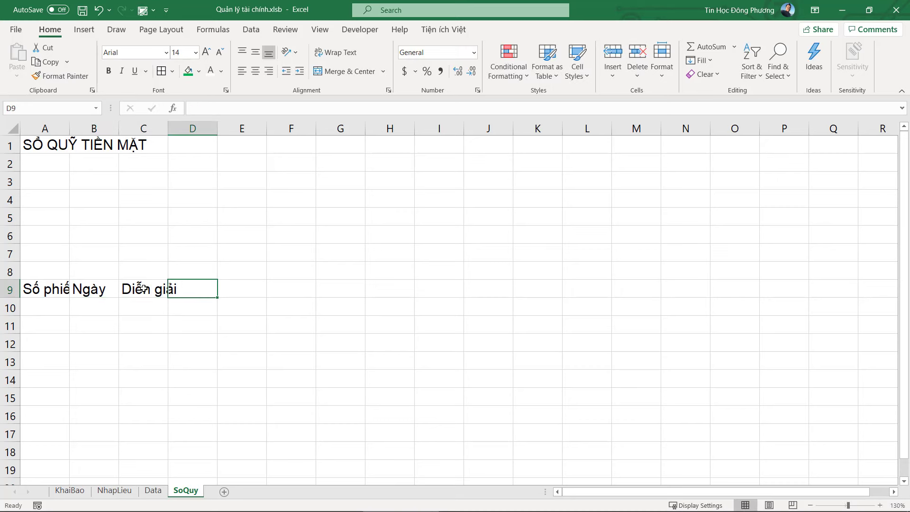
pyautogui.write('Thu')
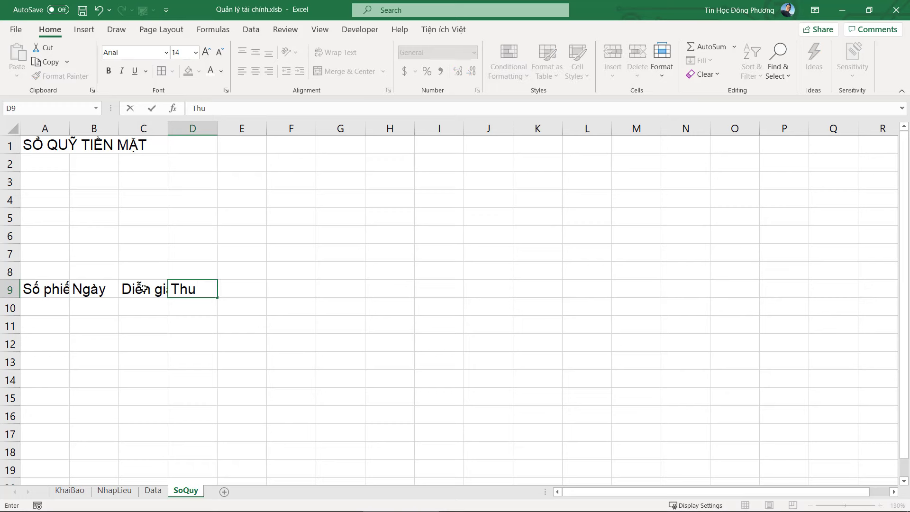
pyautogui.press('Tab')
pyautogui.write('Chi')
pyautogui.press('Tab')
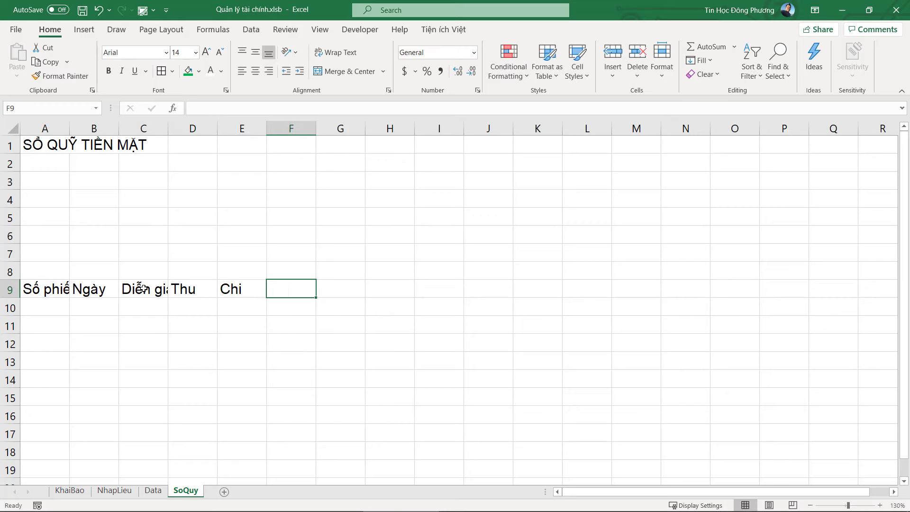
# Step: Discard the stray text started in cell F9
pyautogui.write('Gh')
pyautogui.press('BackSpace')
pyautogui.press('BackSpace')
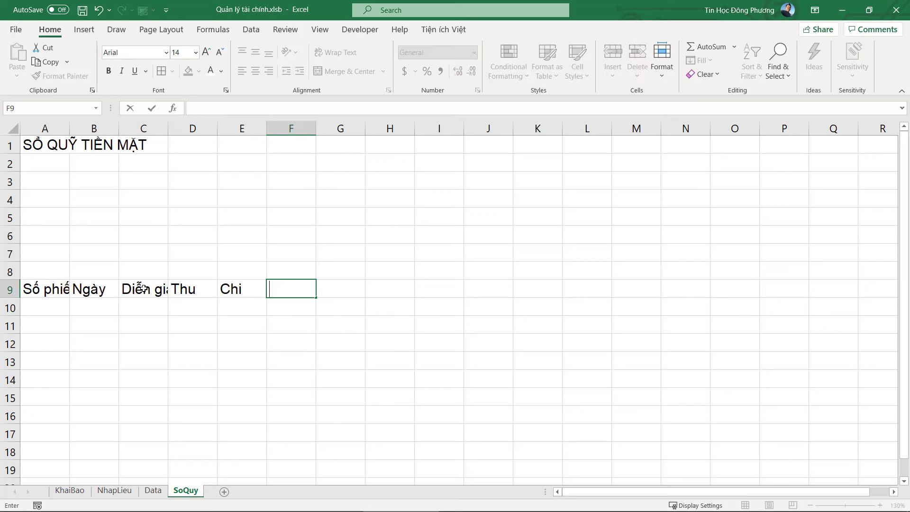
pyautogui.write('Ghiu')
pyautogui.press('BackSpace')
pyautogui.press('BackSpace')
pyautogui.press('BackSpace')
pyautogui.press('Escape')
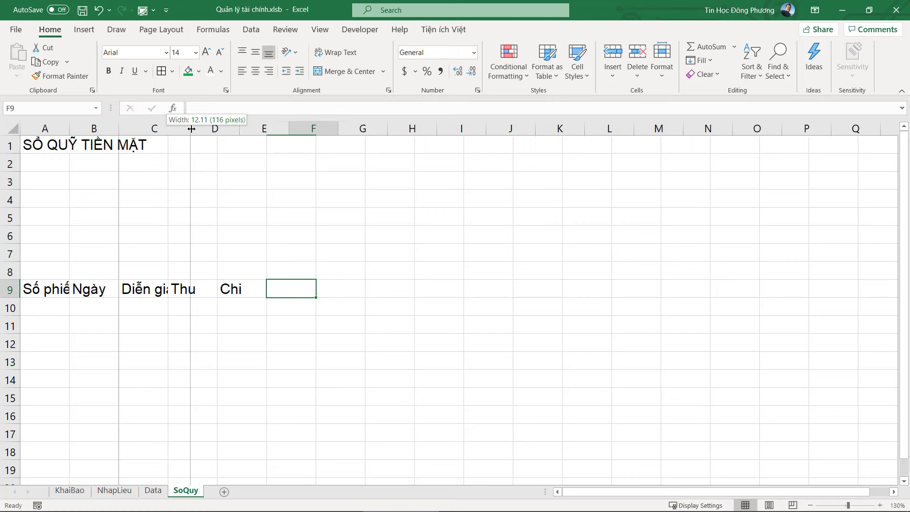
# Step: Widen columns A through E so the headings fit
pyautogui.moveTo(167, 133); pyautogui.dragTo(204, 133)
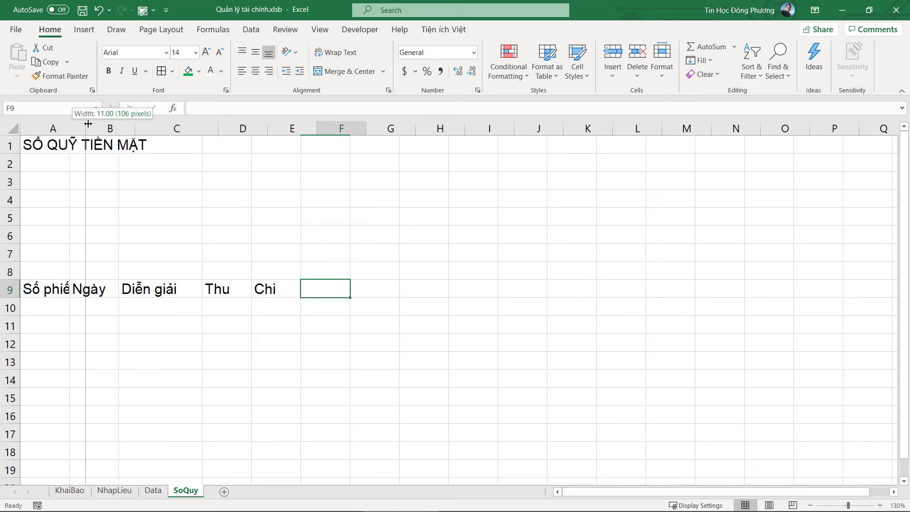
pyautogui.moveTo(71, 126); pyautogui.dragTo(171, 132)
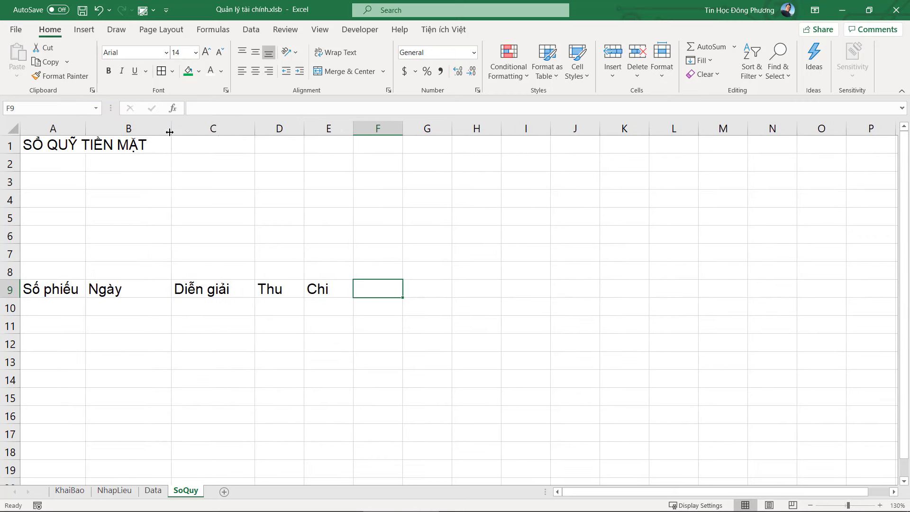
pyautogui.moveTo(254, 132); pyautogui.dragTo(317, 132)
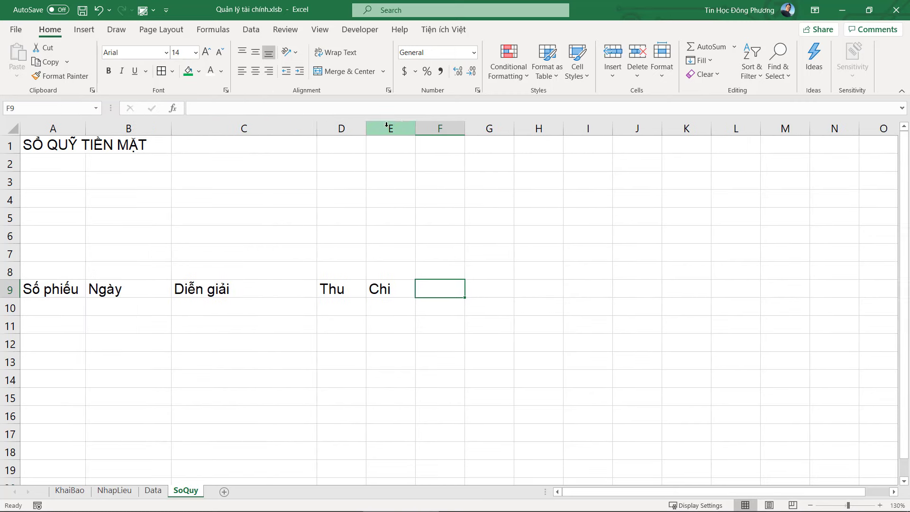
pyautogui.click(418, 128)
pyautogui.moveTo(415, 128); pyautogui.dragTo(425, 128)
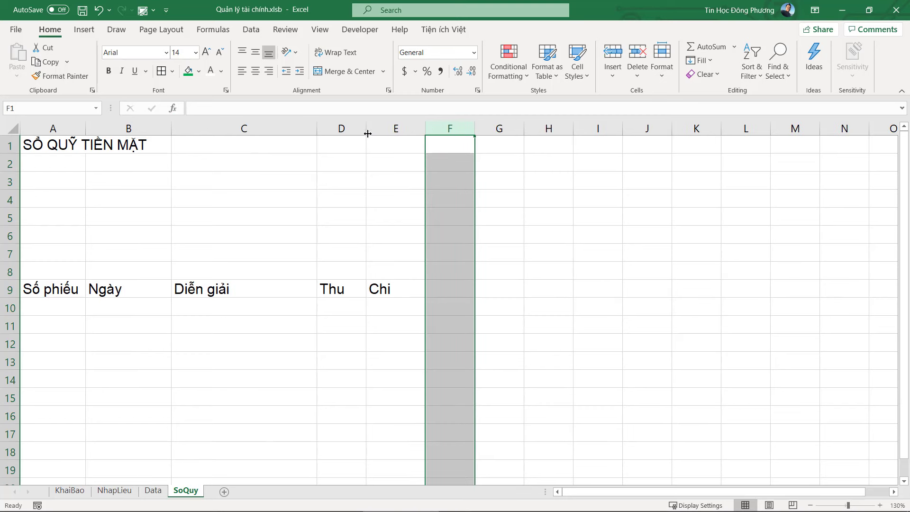
pyautogui.moveTo(366, 132); pyautogui.dragTo(377, 132)
pyautogui.click(408, 216)
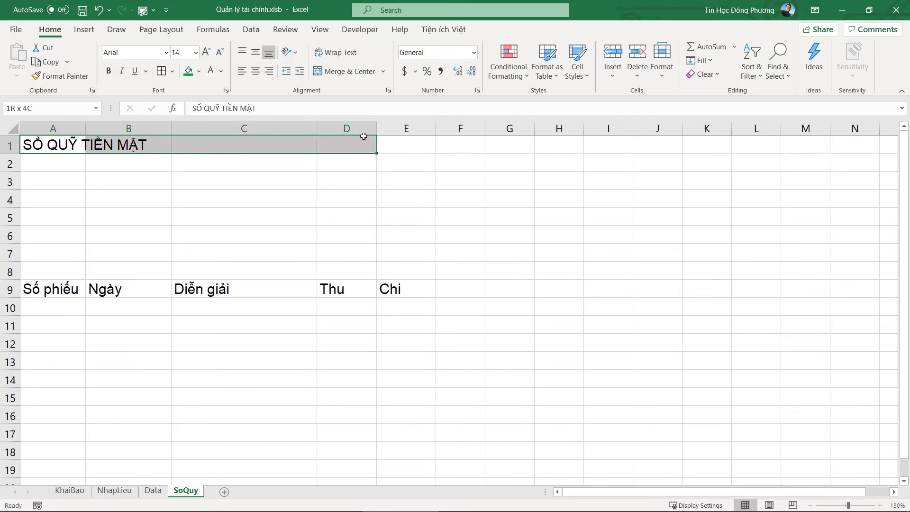
# Step: Merge and centre the title across A–E, then add a merged A2:E2 subtitle 'Từ ngày..... đến ngày.....'
pyautogui.moveTo(52, 145); pyautogui.dragTo(406, 145)
pyautogui.click(344, 71)
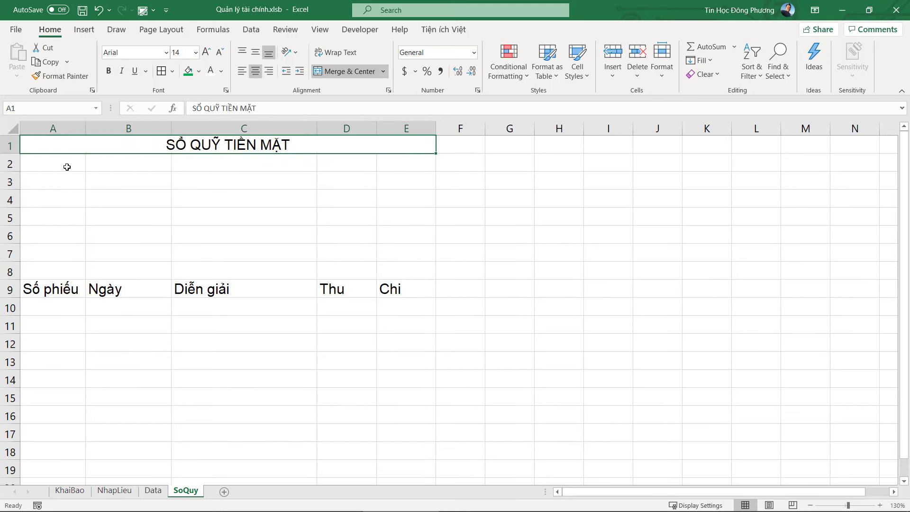
pyautogui.moveTo(67, 167); pyautogui.dragTo(416, 163)
pyautogui.click(350, 71)
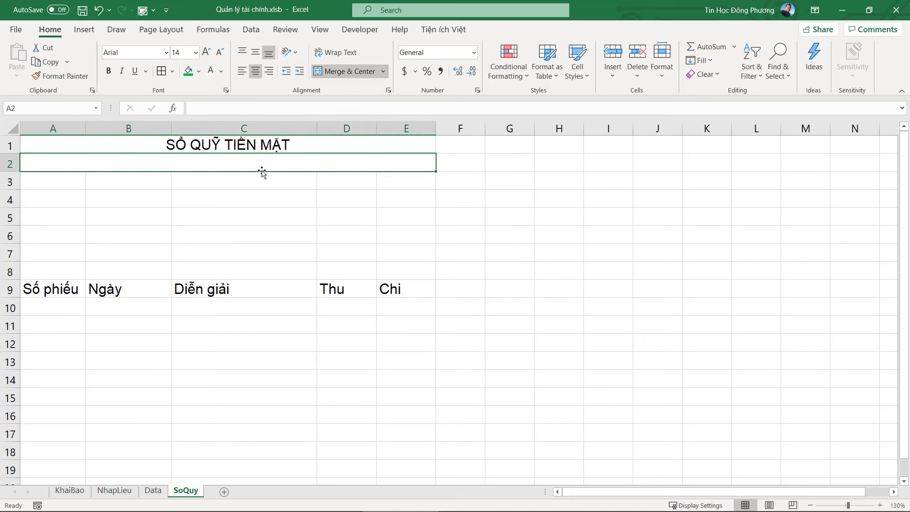
pyautogui.write('Từ nga')
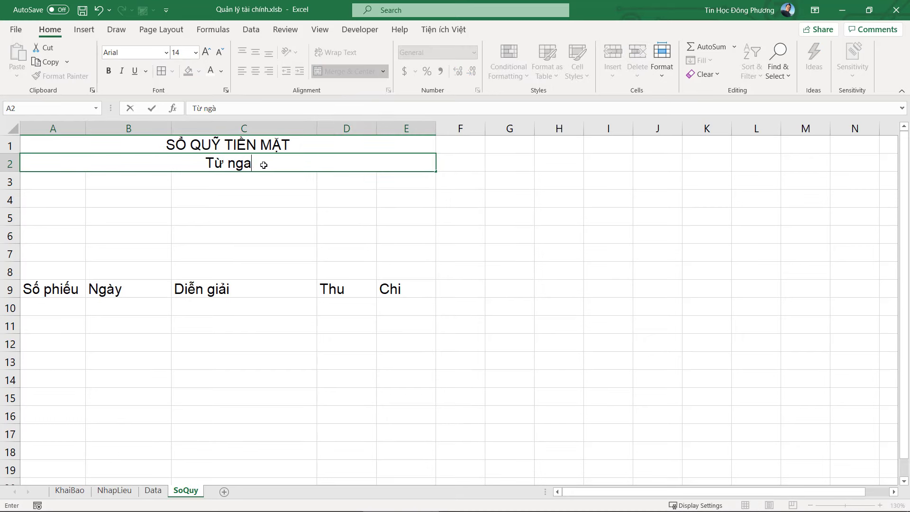
pyautogui.write('y..... đ')
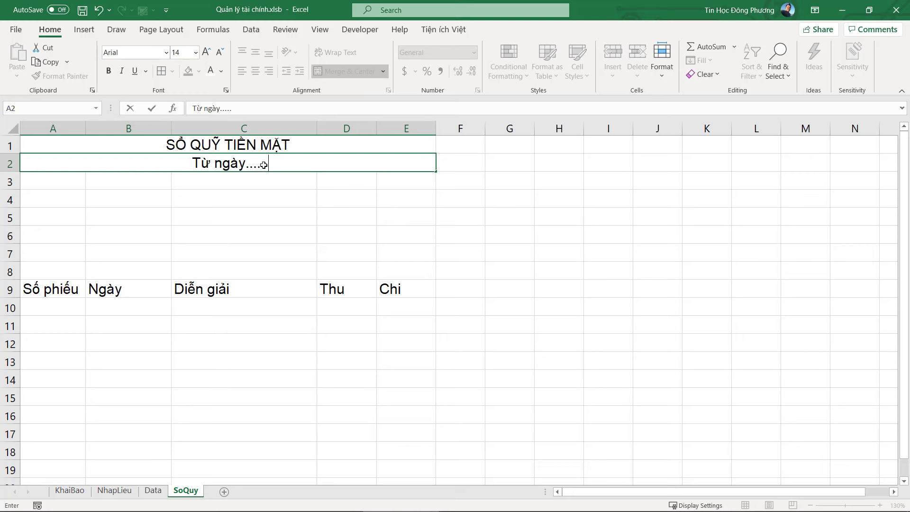
pyautogui.write('ến ngay bao')
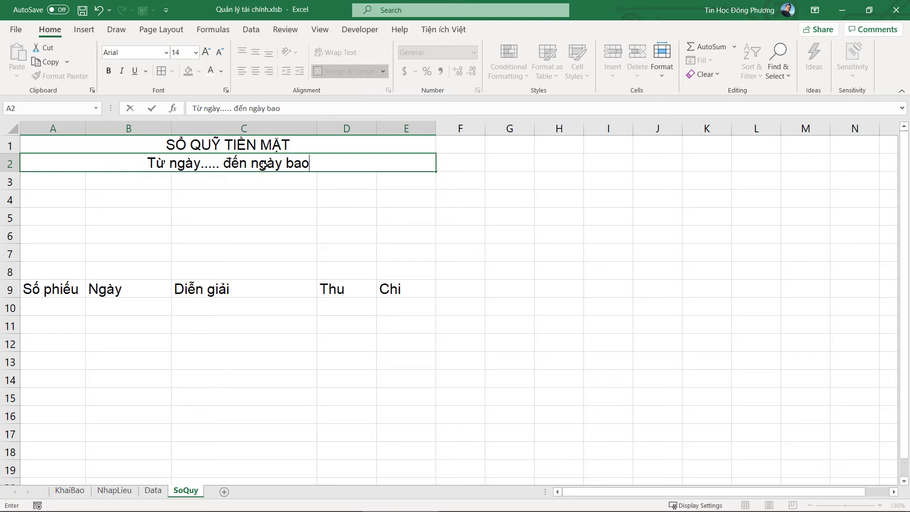
pyautogui.press('BackSpace')
pyautogui.press('BackSpace')
pyautogui.press('BackSpace')
pyautogui.write('.....')
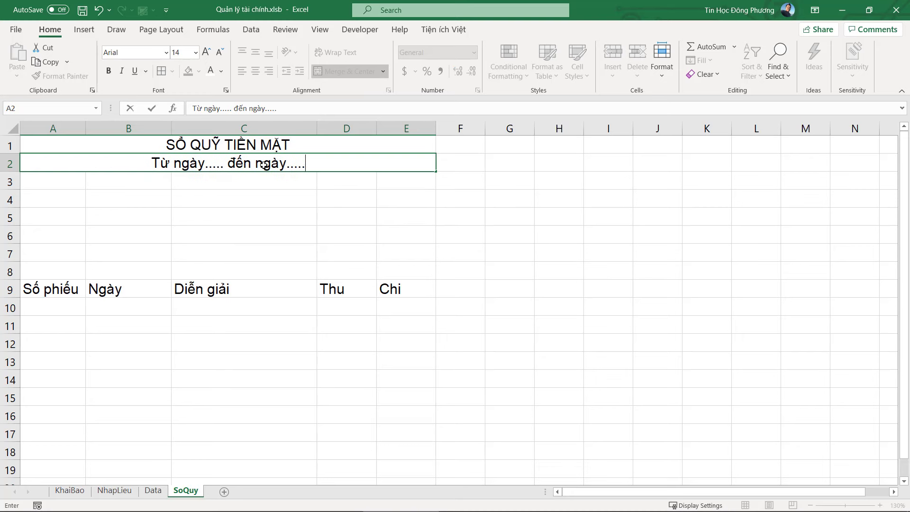
pyautogui.press('Return')
pyautogui.click(310, 157)
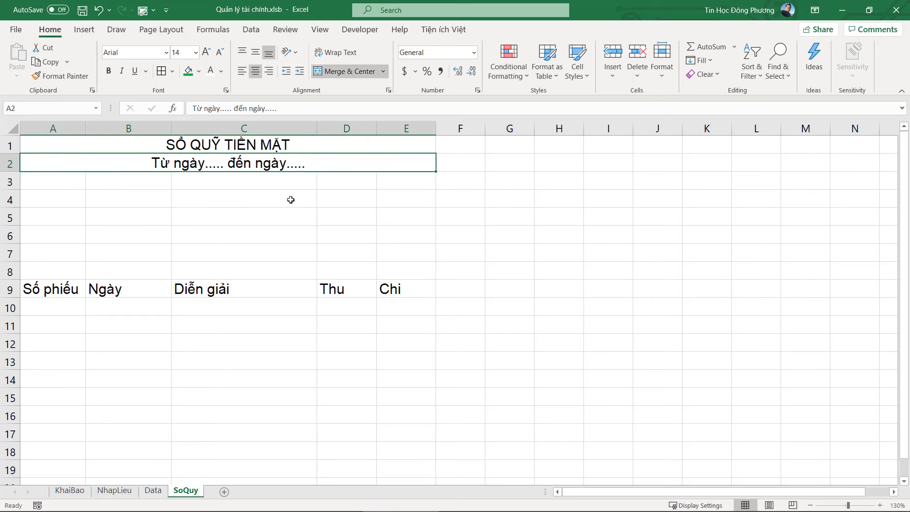
pyautogui.click(56, 183)
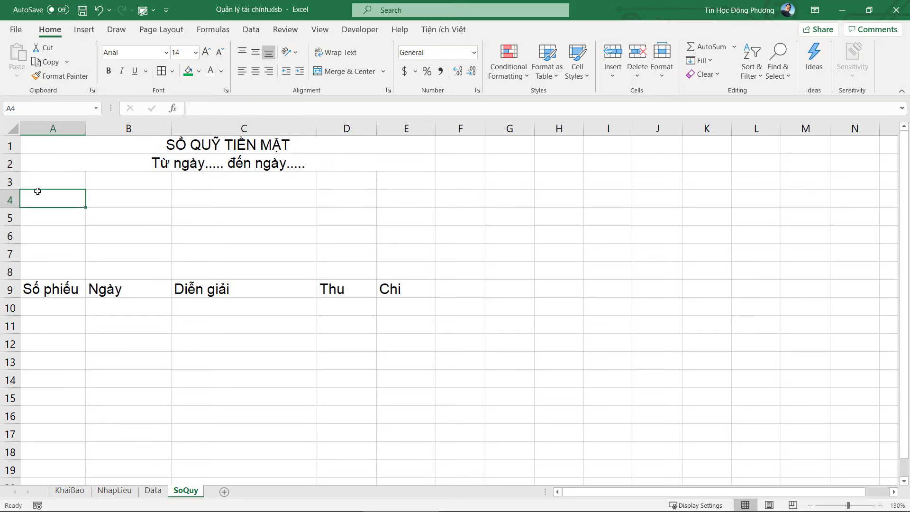
# Step: Shrink row 3 to a spacer, type 'Tài khoản:' in A4 and widen column A
pyautogui.click(64, 198)
pyautogui.moveTo(10, 189); pyautogui.dragTo(25, 182)
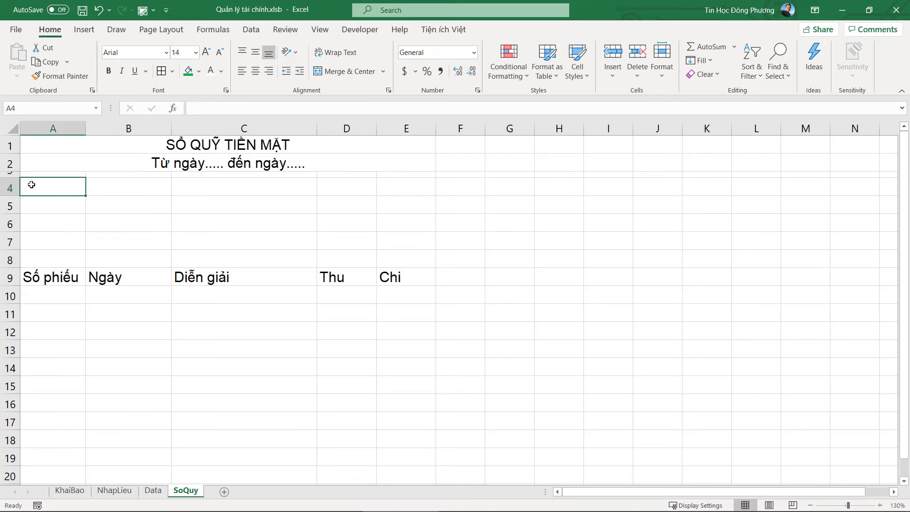
pyautogui.write('Tài khoa')
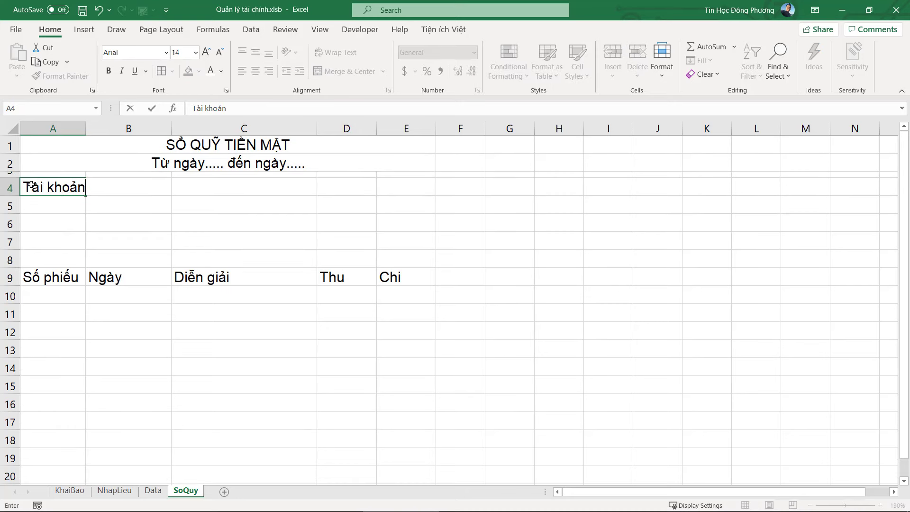
pyautogui.write(':')
pyautogui.press('Tab')
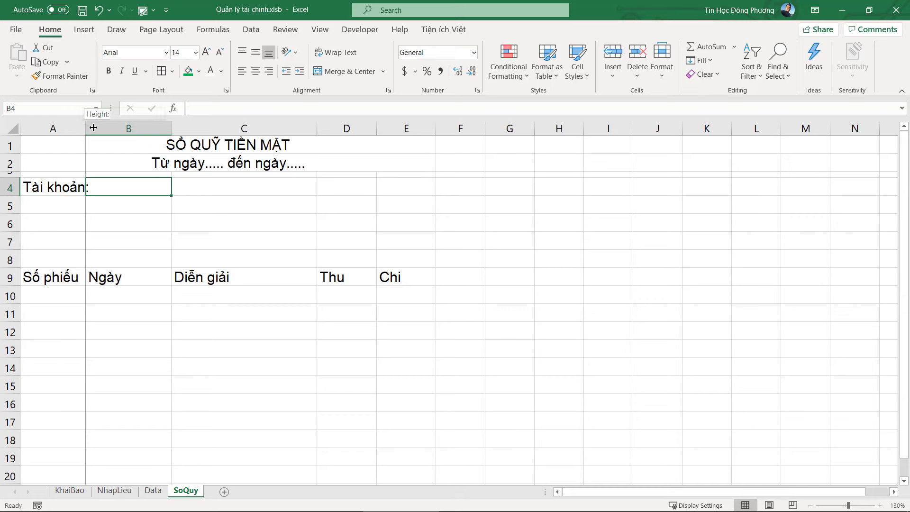
pyautogui.moveTo(86, 129); pyautogui.dragTo(98, 129)
pyautogui.press('Return')
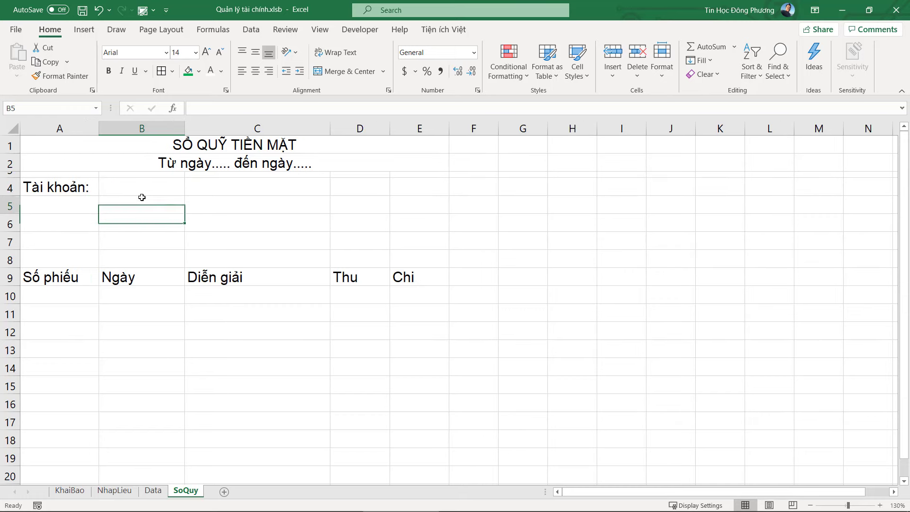
pyautogui.click(179, 186)
# Step: Select the table body A10:E17, then choose cell B4 for the account value
pyautogui.click(245, 188)
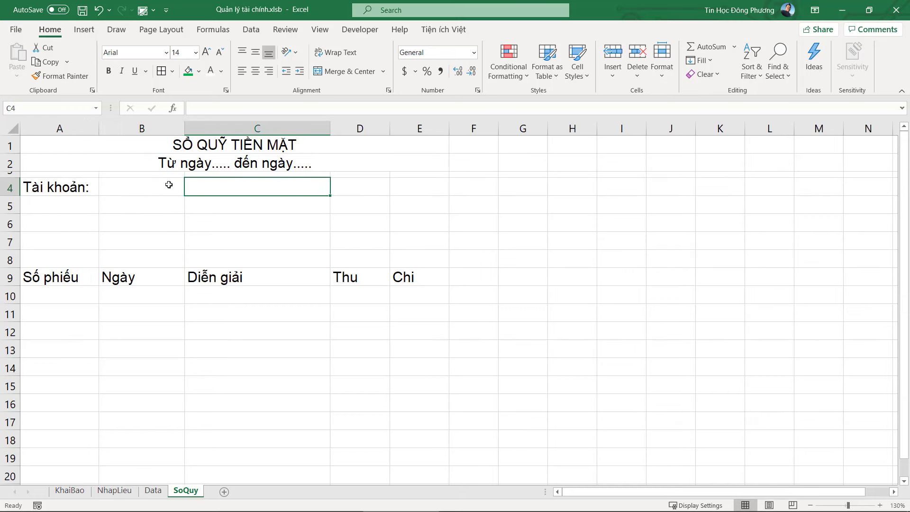
pyautogui.moveTo(53, 287); pyautogui.dragTo(413, 435)
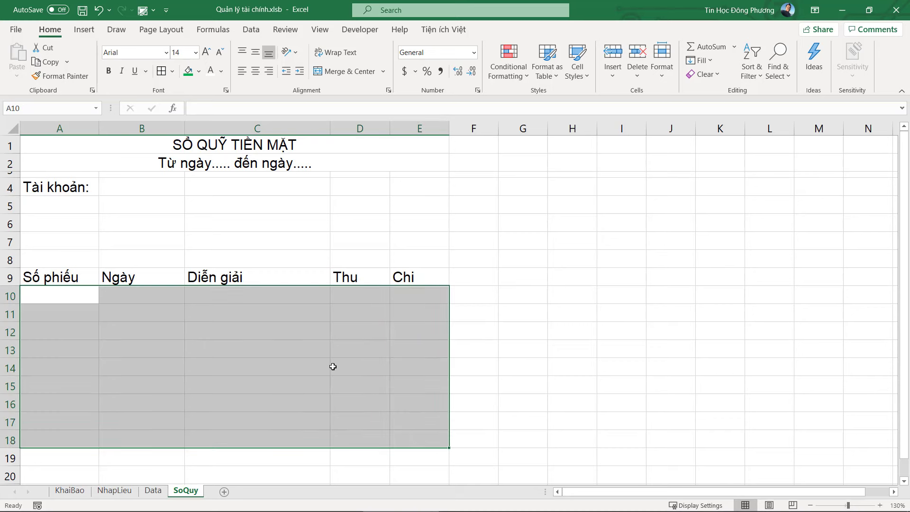
pyautogui.moveTo(73, 295); pyautogui.dragTo(410, 423)
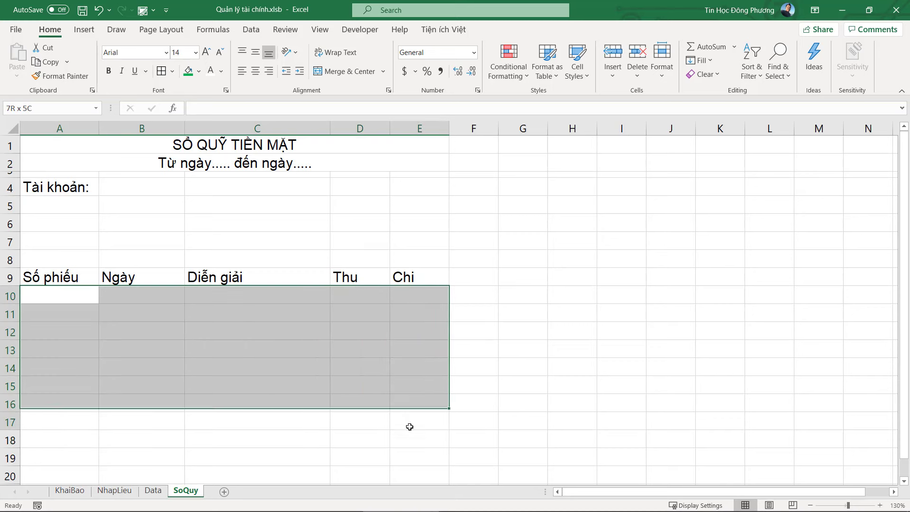
pyautogui.click(137, 182)
pyautogui.click(251, 30)
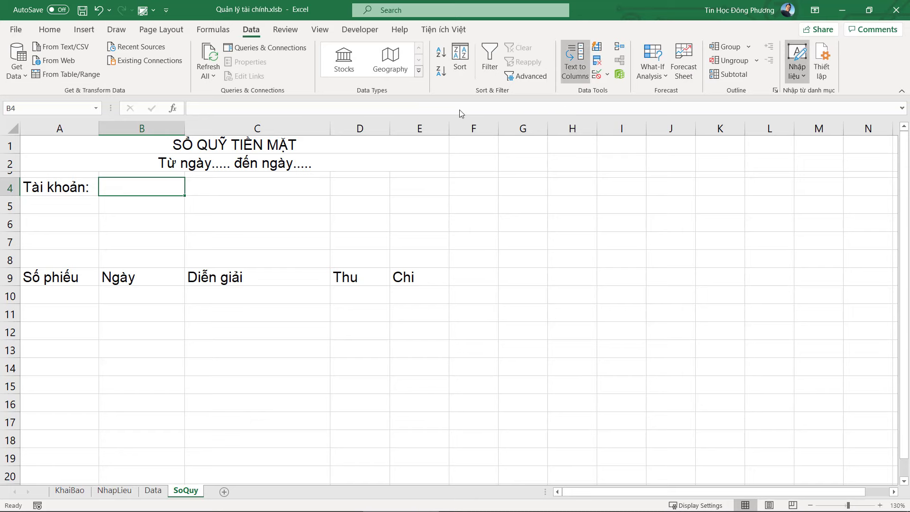
# Step: Copy the account dropdown cell B4 from NhapLieu and paste it into SoQuy's B4
pyautogui.click(255, 312)
pyautogui.click(121, 491)
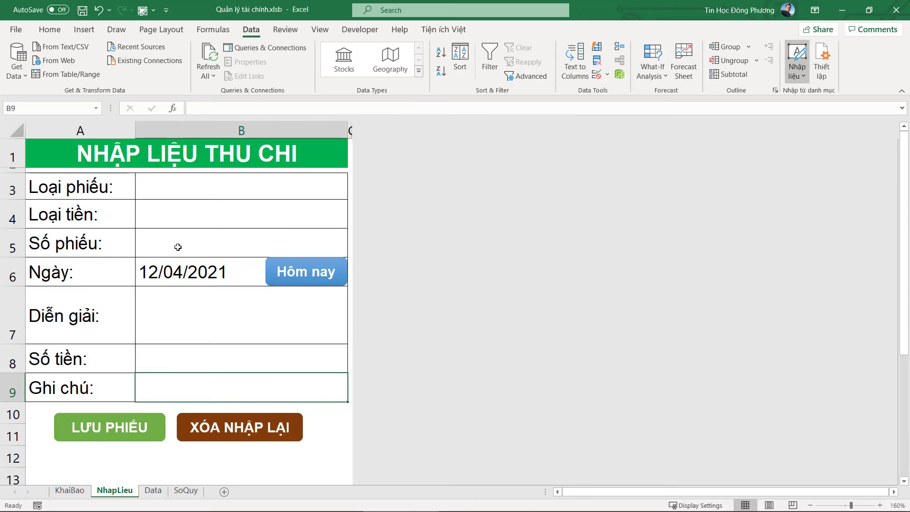
pyautogui.click(175, 213)
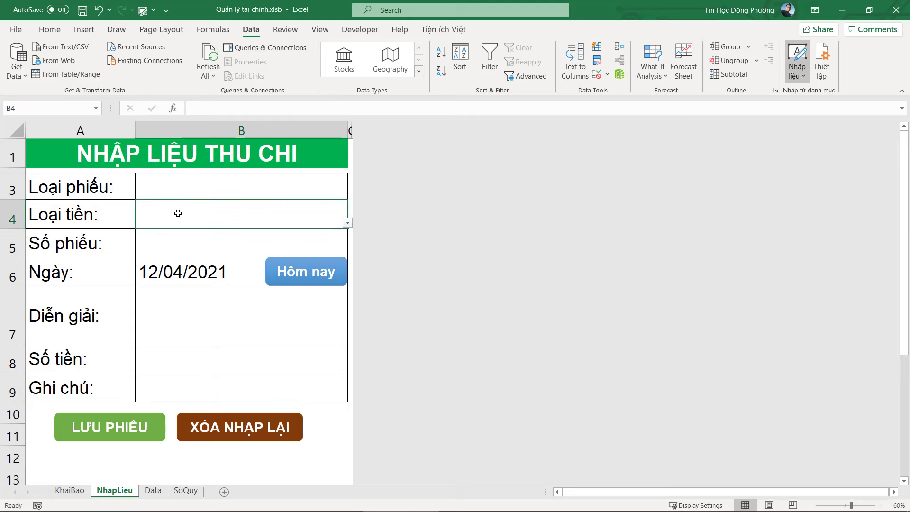
pyautogui.hotkey('ctrl', 'c')
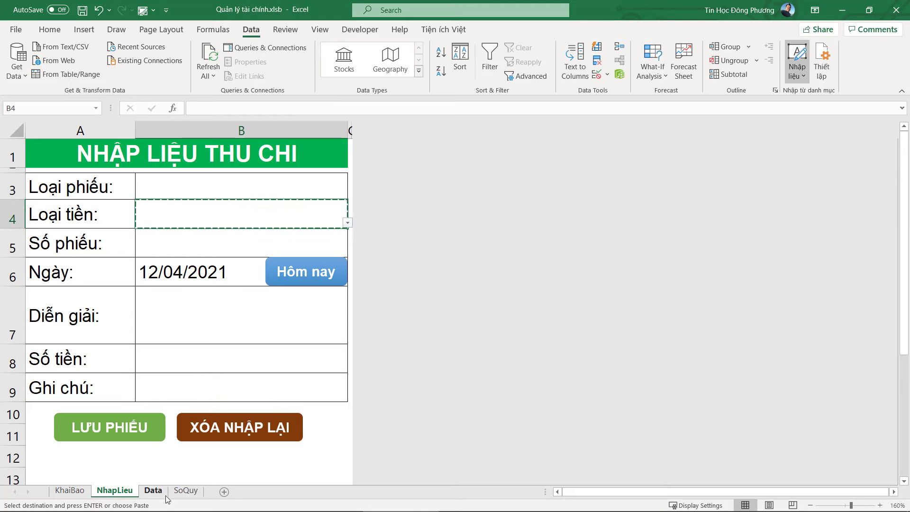
pyautogui.click(185, 491)
pyautogui.click(142, 193)
pyautogui.hotkey('ctrl', 'v')
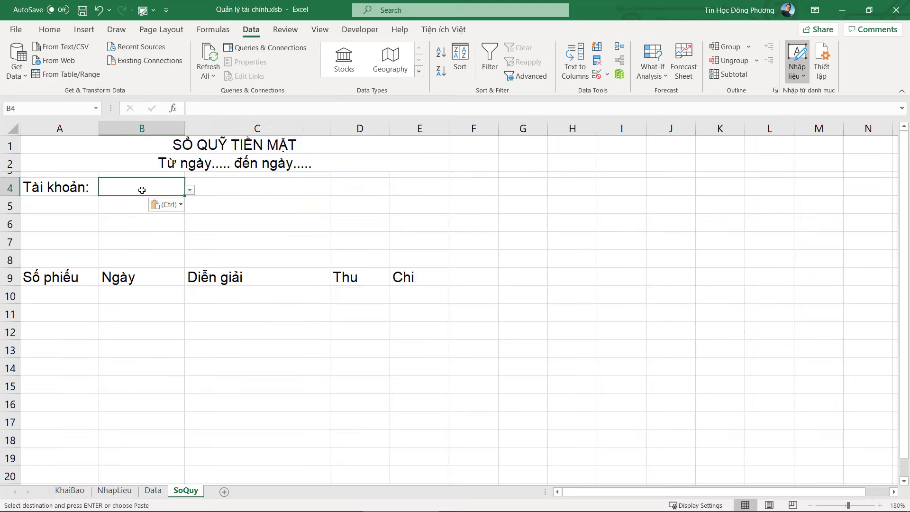
pyautogui.press('ctrl')
pyautogui.press('Escape')
# Step: Pick an account from B4's dropdown, trying Tiền mặt and Vietcombank before settling on BIDV
pyautogui.click(190, 191)
pyautogui.press('Down')
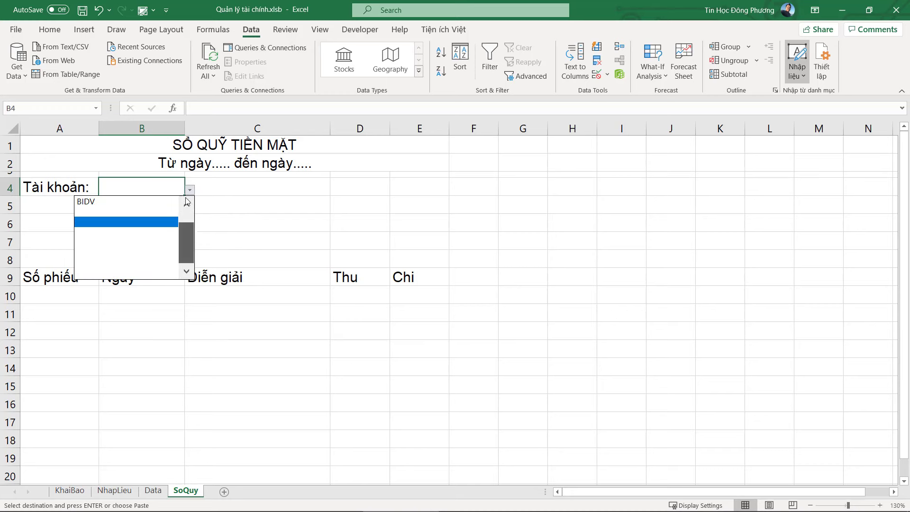
pyautogui.press('Up')
pyautogui.press('Up')
pyautogui.press('Up')
pyautogui.press('Return')
pyautogui.click(238, 188)
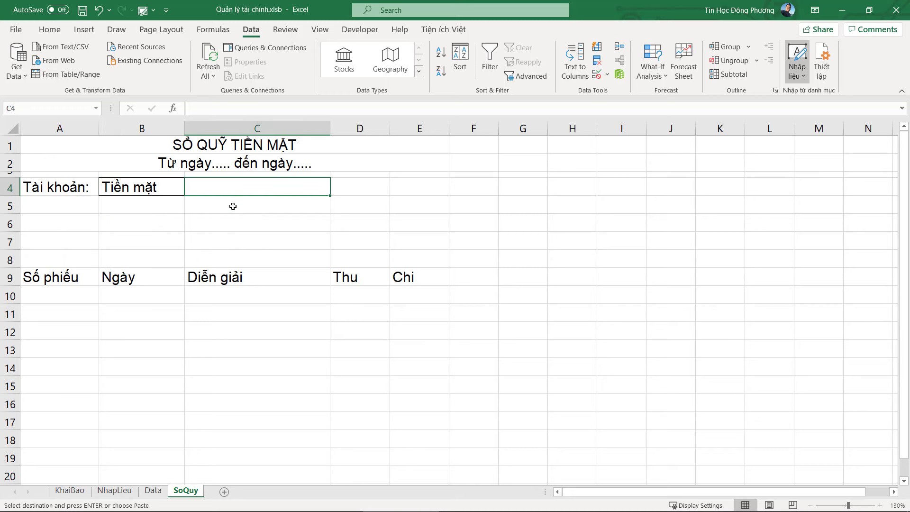
pyautogui.click(172, 188)
pyautogui.click(190, 189)
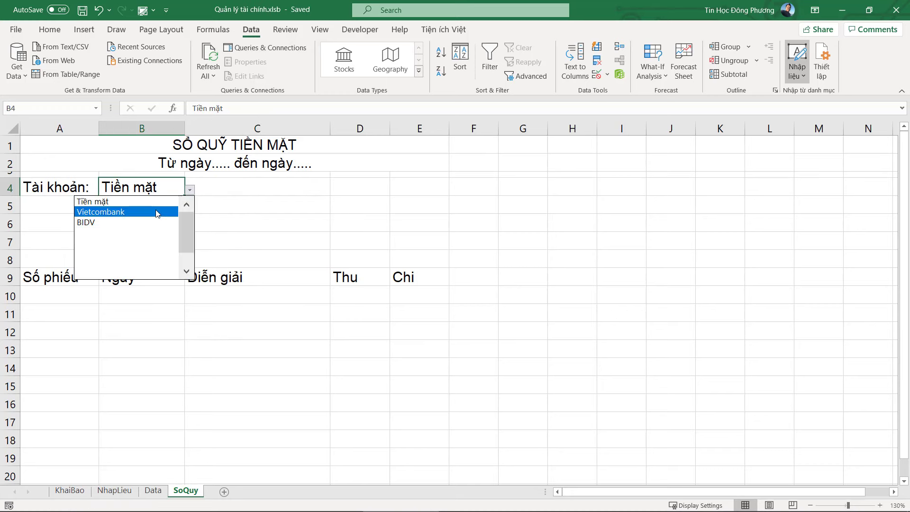
pyautogui.click(156, 212)
pyautogui.click(189, 189)
pyautogui.click(150, 205)
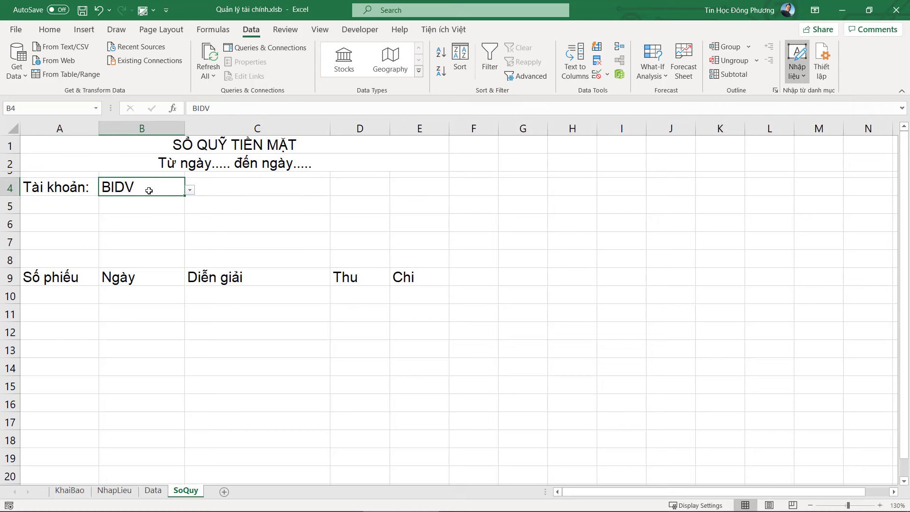
# Step: Make the BIDV account value in B4 bold
pyautogui.click(50, 30)
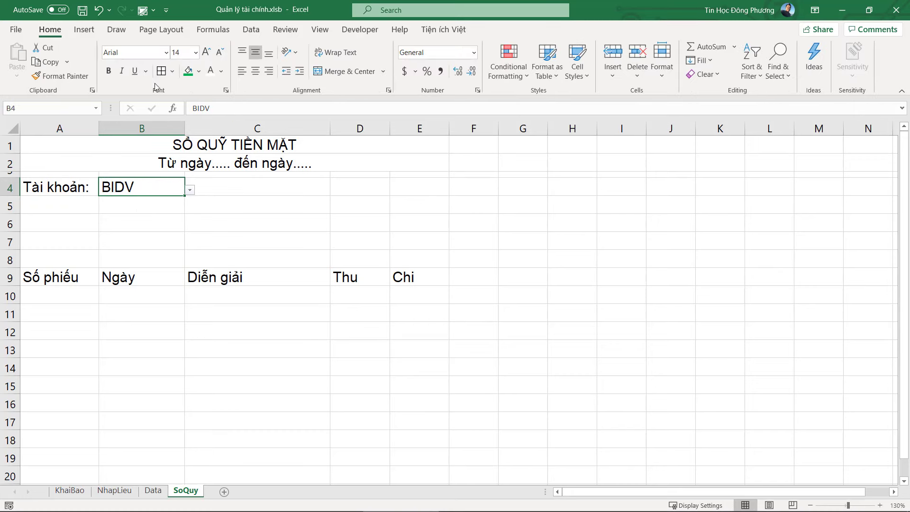
pyautogui.click(108, 70)
pyautogui.click(159, 204)
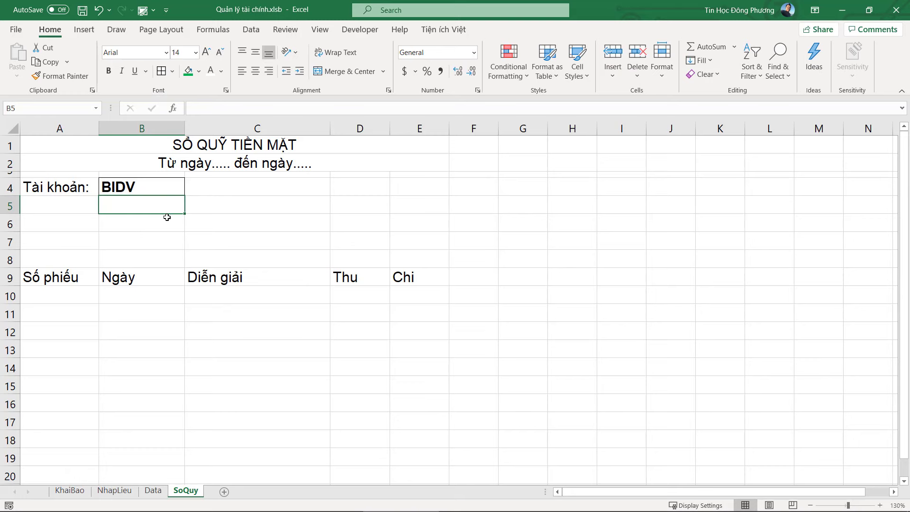
# Step: Hide rows 5 to 7 and shrink row 8 to a thin spacer
pyautogui.moveTo(16, 213); pyautogui.dragTo(9, 252)
pyautogui.rightClick(6, 234)
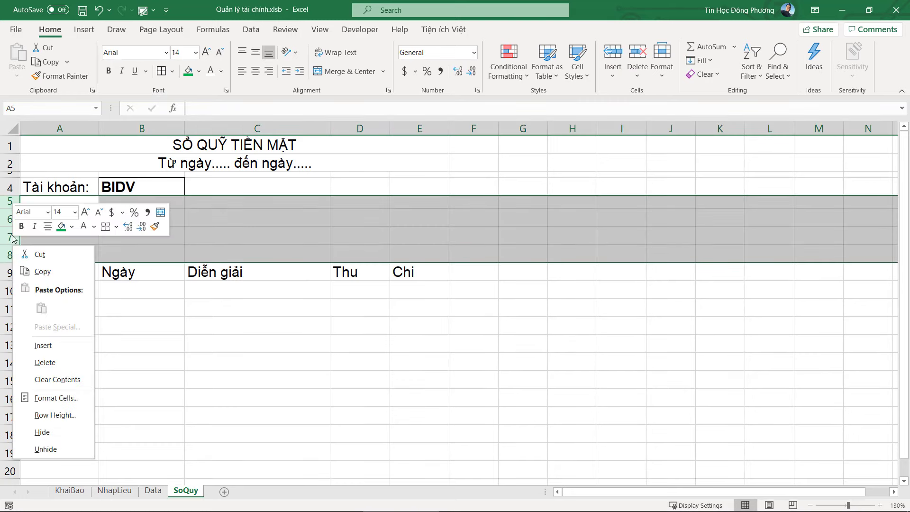
pyautogui.press('Escape')
pyautogui.moveTo(10, 201); pyautogui.dragTo(14, 240)
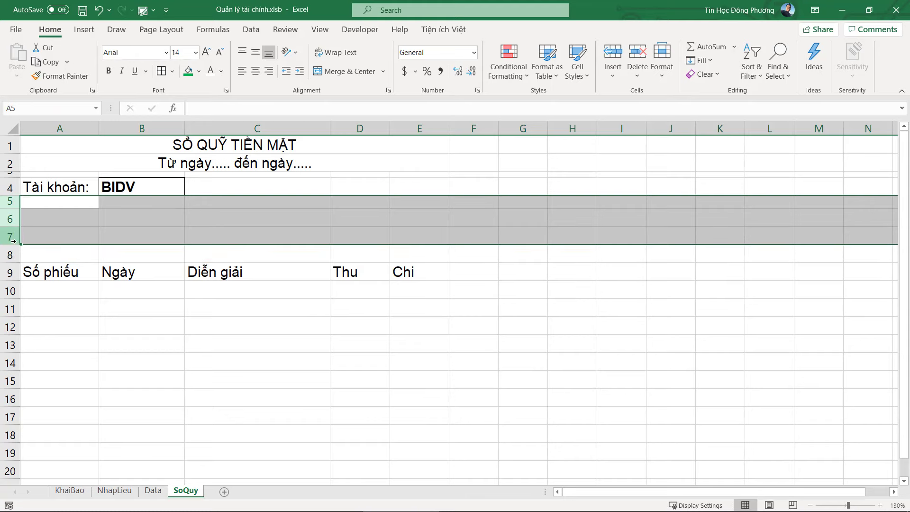
pyautogui.rightClick(18, 241)
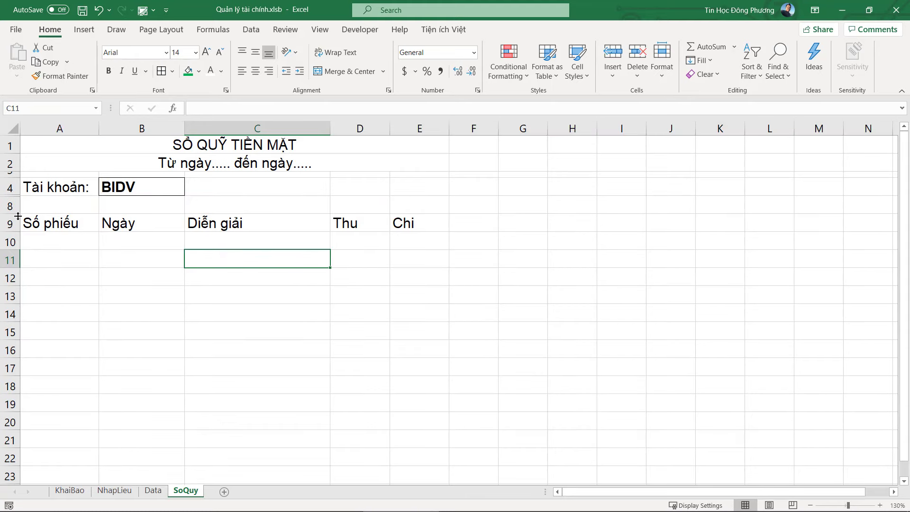
pyautogui.click(10, 205)
pyautogui.moveTo(10, 213); pyautogui.dragTo(428, 218)
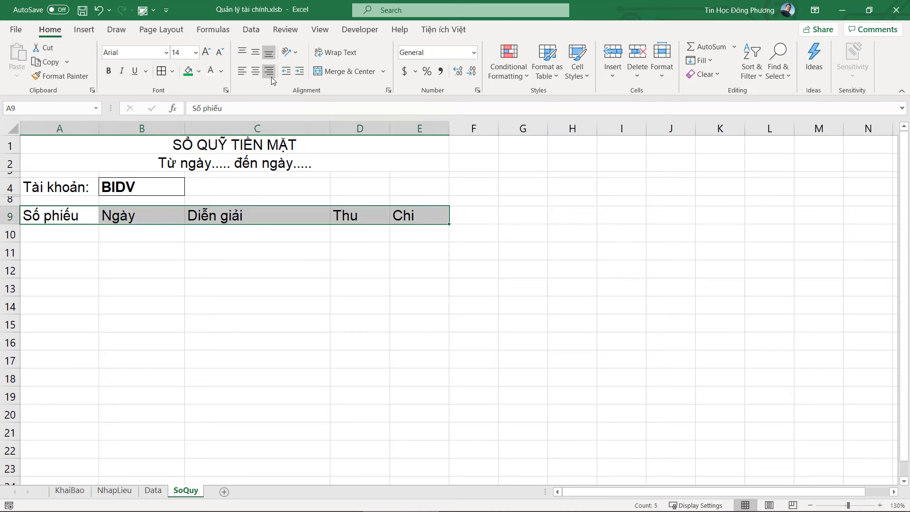
# Step: Centre and bold the row 9 table headers
pyautogui.click(255, 71)
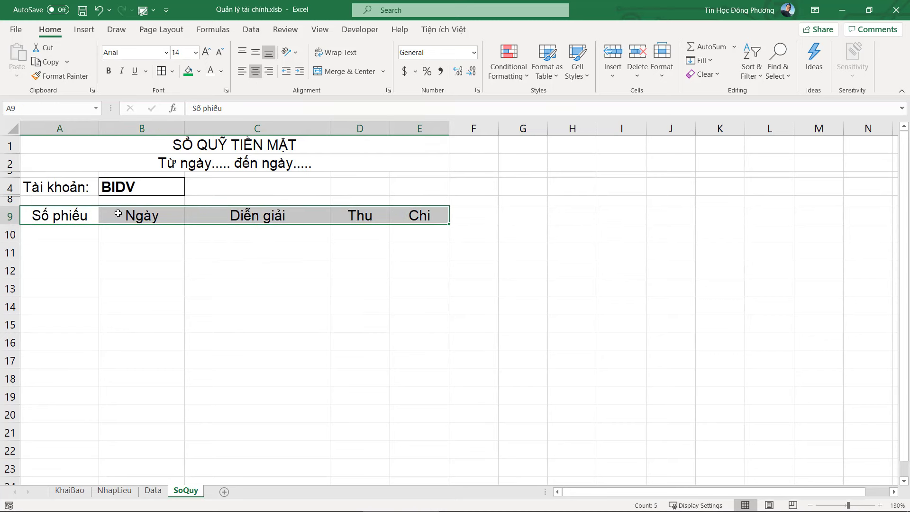
pyautogui.click(109, 71)
pyautogui.click(349, 316)
pyautogui.click(69, 213)
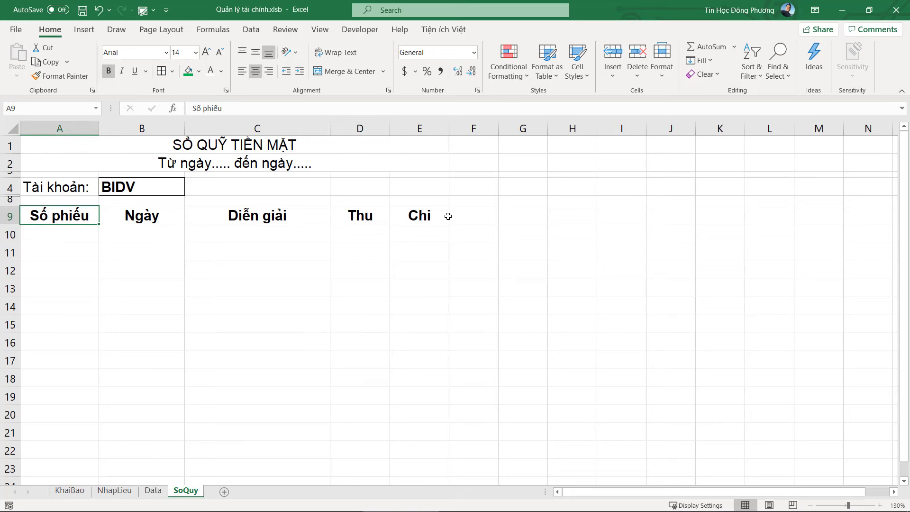
pyautogui.hotkey('ctrl', 'Right')
# Step: Narrow column F to a margin and hide all columns from G to the sheet's end
pyautogui.moveTo(498, 128); pyautogui.dragTo(456, 128)
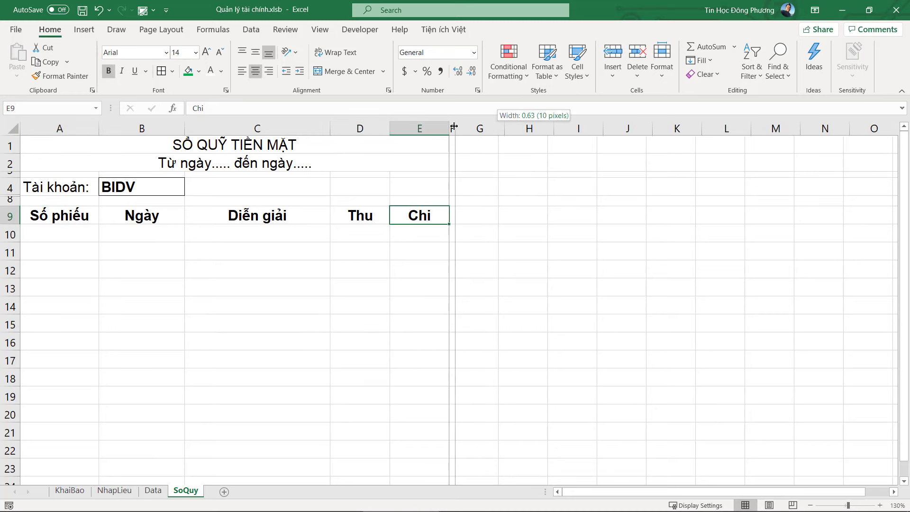
pyautogui.click(479, 127)
pyautogui.hotkey('ctrl', 'shift', 'Right')
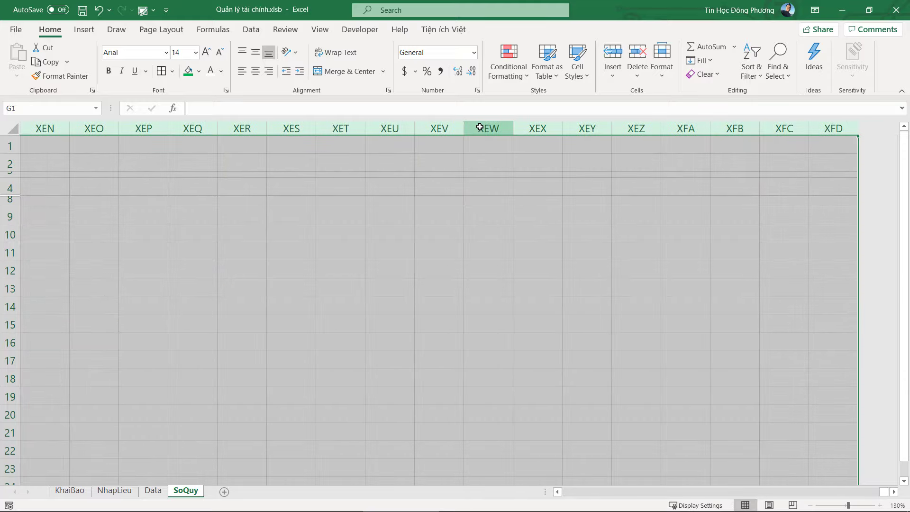
pyautogui.rightClick(480, 127)
pyautogui.click(567, 314)
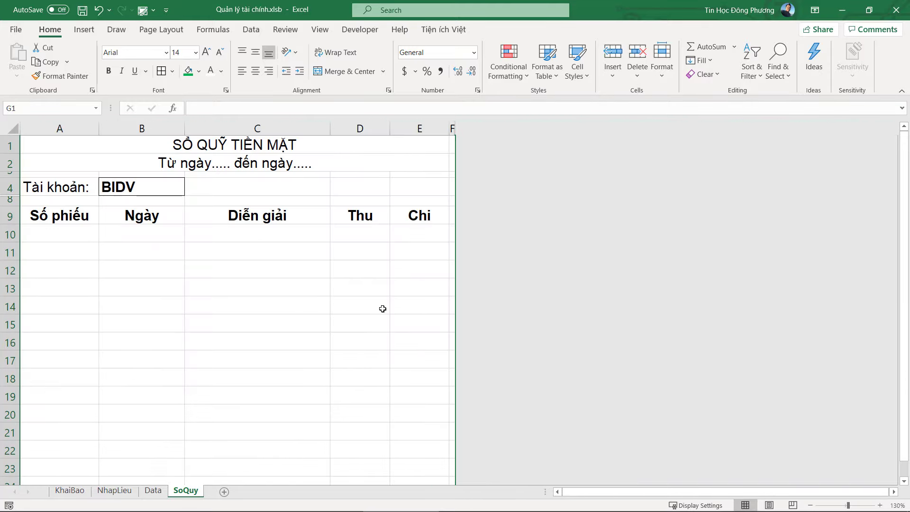
pyautogui.click(223, 302)
# Step: Turn off the sheet gridlines, then select the header row A9:E9
pyautogui.click(319, 30)
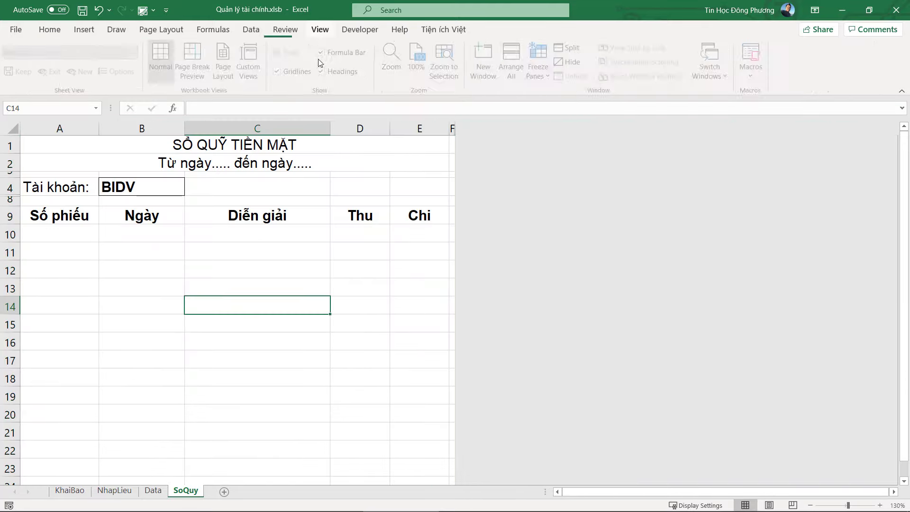
pyautogui.click(295, 74)
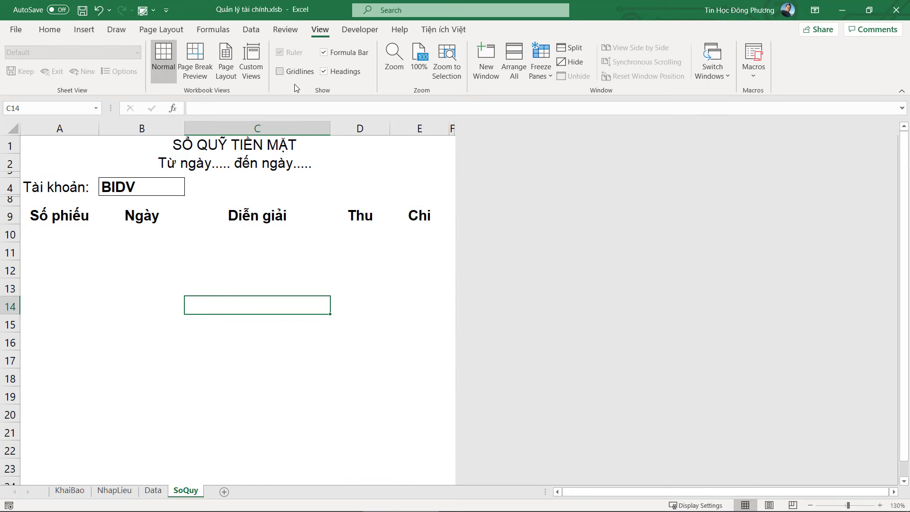
pyautogui.click(358, 293)
pyautogui.moveTo(67, 219); pyautogui.dragTo(422, 217)
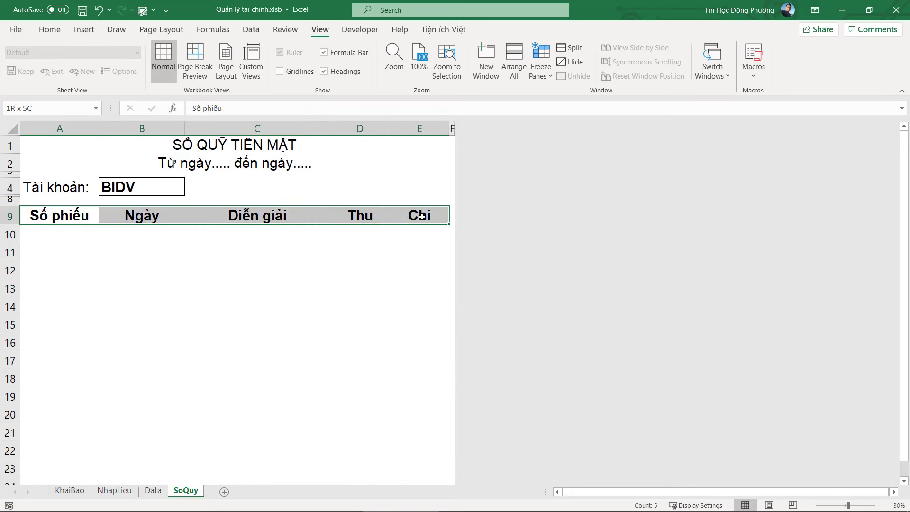
# Step: Apply All Borders to the header cells A9:E9
pyautogui.click(50, 29)
pyautogui.click(161, 71)
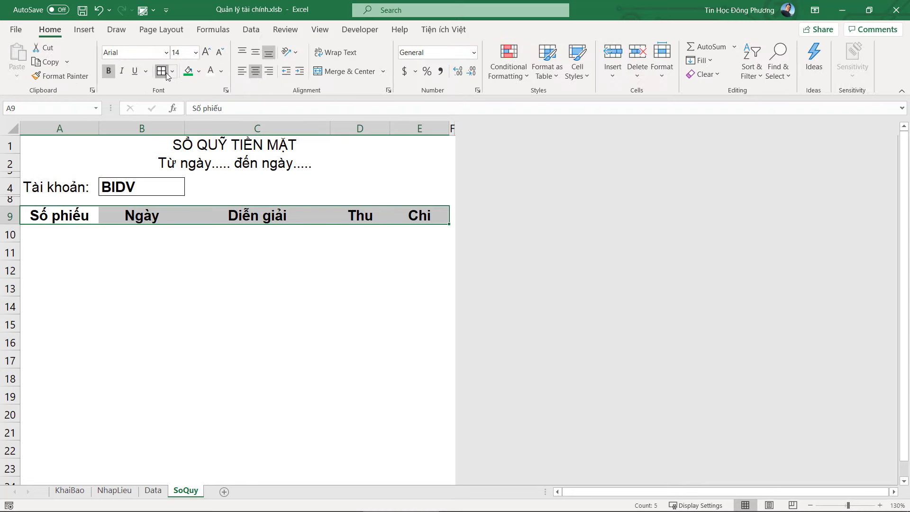
pyautogui.click(219, 270)
# Step: Try selecting the empty table body from A10:E16 to A10:E20, opening and dismissing conditional formatting
pyautogui.moveTo(51, 232); pyautogui.dragTo(425, 371)
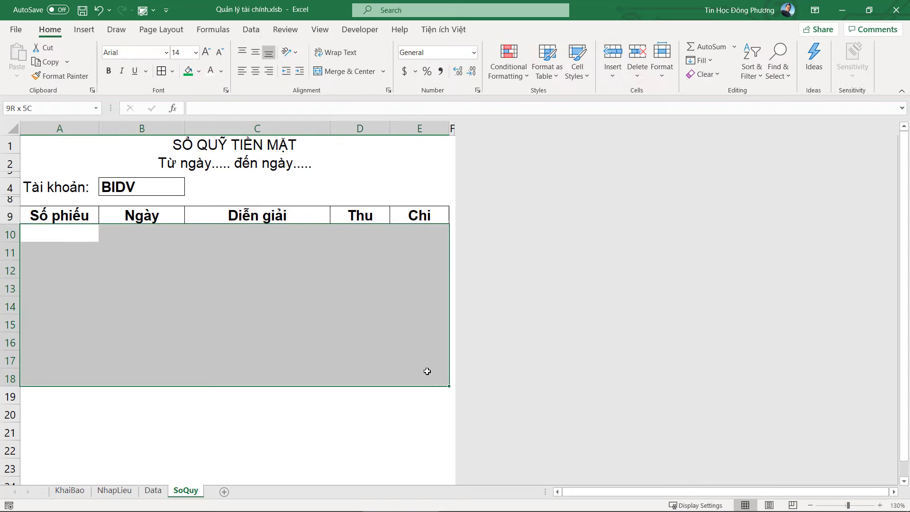
pyautogui.click(345, 324)
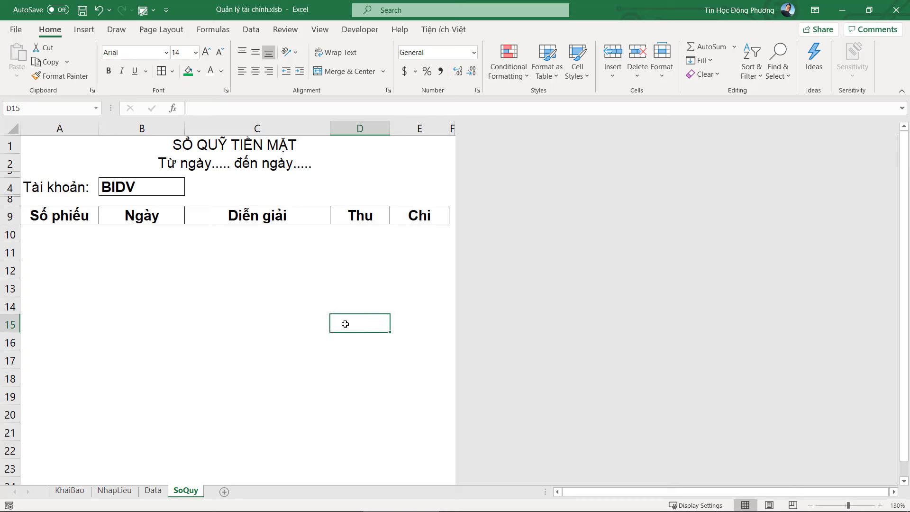
pyautogui.click(505, 56)
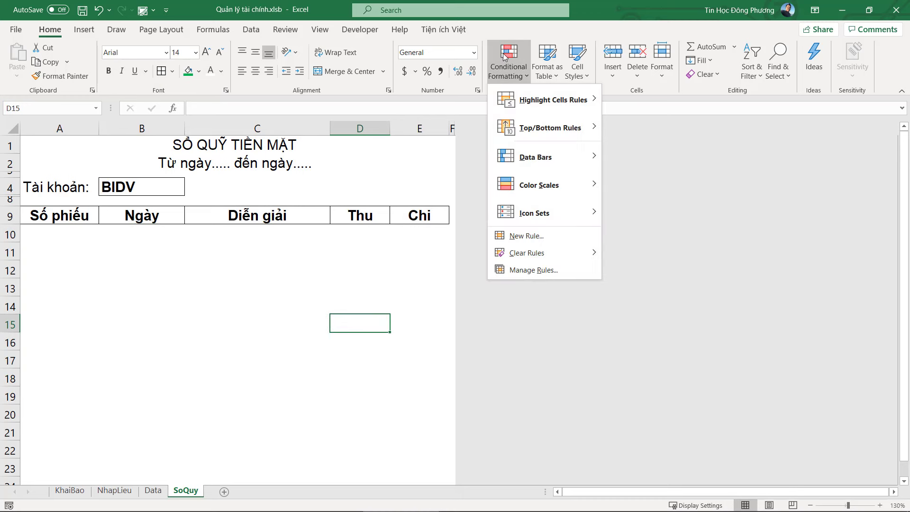
pyautogui.click(326, 254)
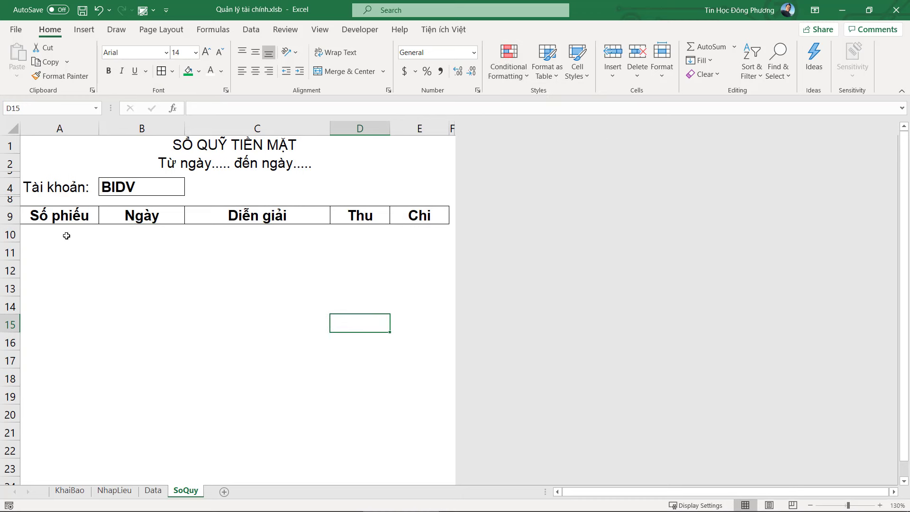
pyautogui.moveTo(66, 235); pyautogui.dragTo(417, 341)
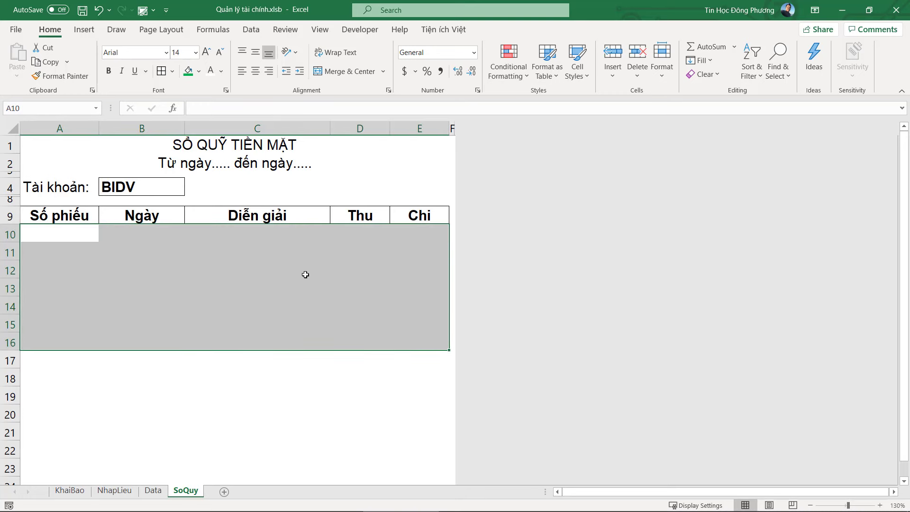
pyautogui.click(320, 298)
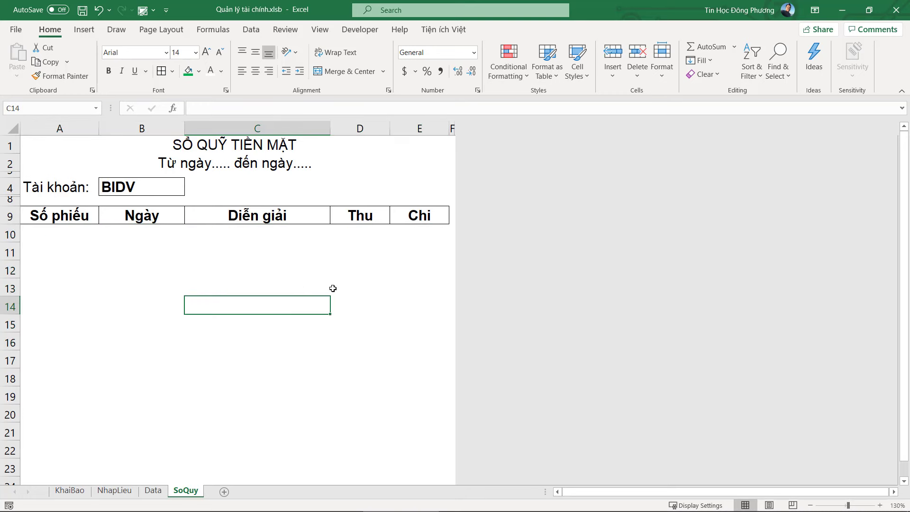
pyautogui.click(323, 243)
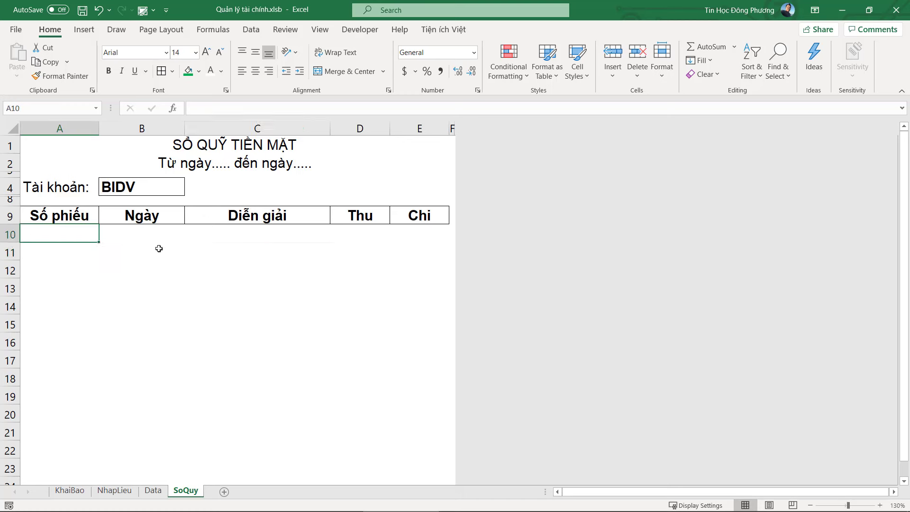
pyautogui.moveTo(57, 234); pyautogui.dragTo(417, 361)
pyautogui.click(367, 318)
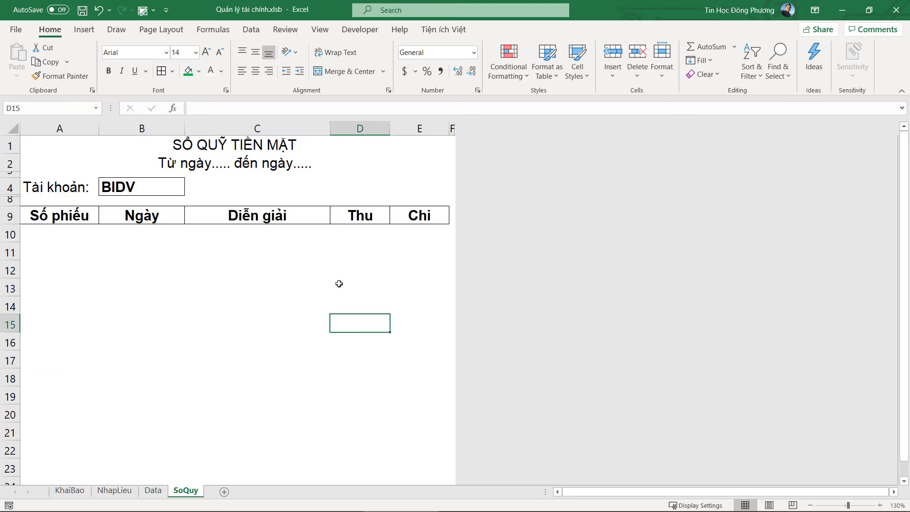
pyautogui.moveTo(81, 229); pyautogui.dragTo(406, 404)
pyautogui.click(343, 316)
# Step: Retitle D9 as 'Số tiền Thu' and E9 as 'Số tiền chi'
pyautogui.doubleClick(349, 212)
pyautogui.write('số ti')
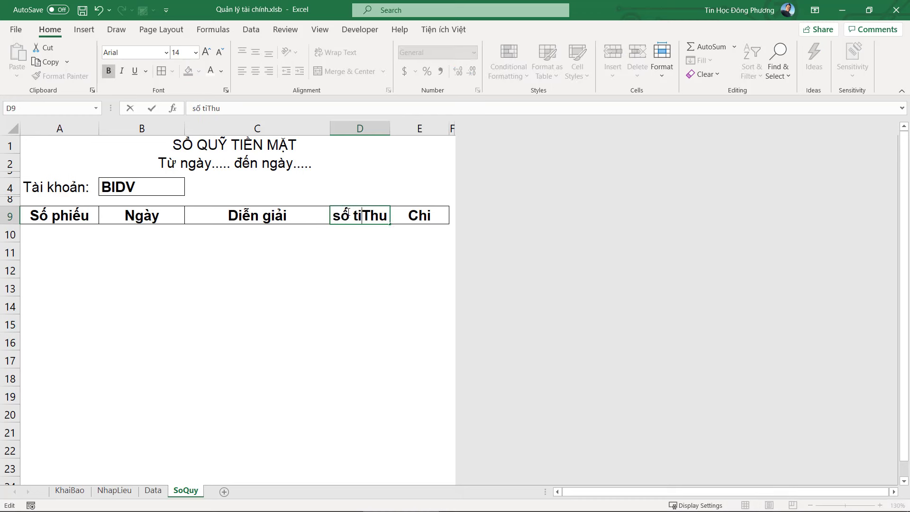
pyautogui.write('eef')
pyautogui.press('BackSpace')
pyautogui.press('BackSpace')
pyautogui.press('BackSpace')
pyautogui.write('e')
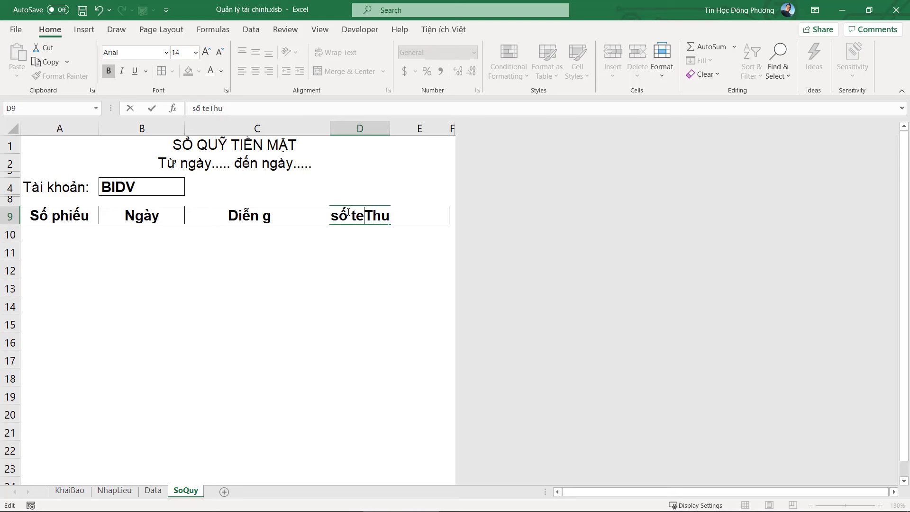
pyautogui.write('efn')
pyautogui.press('BackSpace')
pyautogui.press('BackSpace')
pyautogui.press('BackSpace')
pyautogui.press('BackSpace')
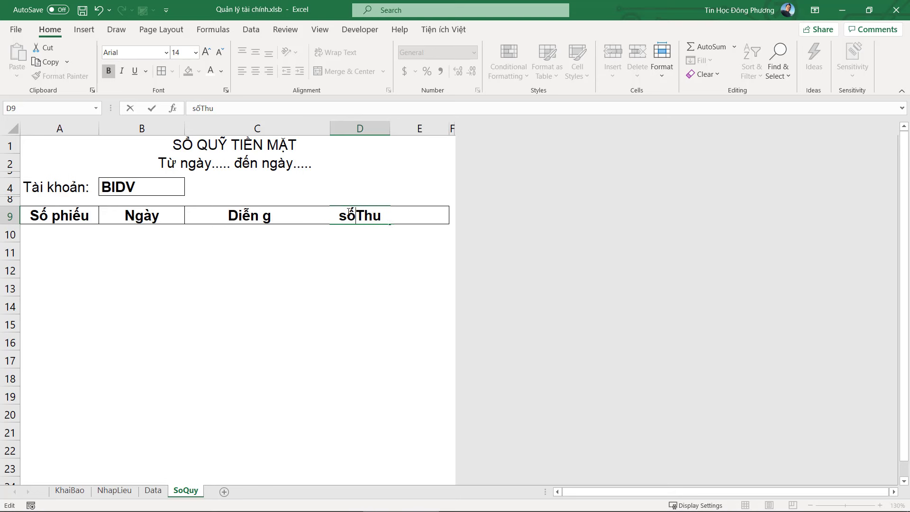
pyautogui.press('BackSpace')
pyautogui.press('BackSpace')
pyautogui.write('Số tieefn')
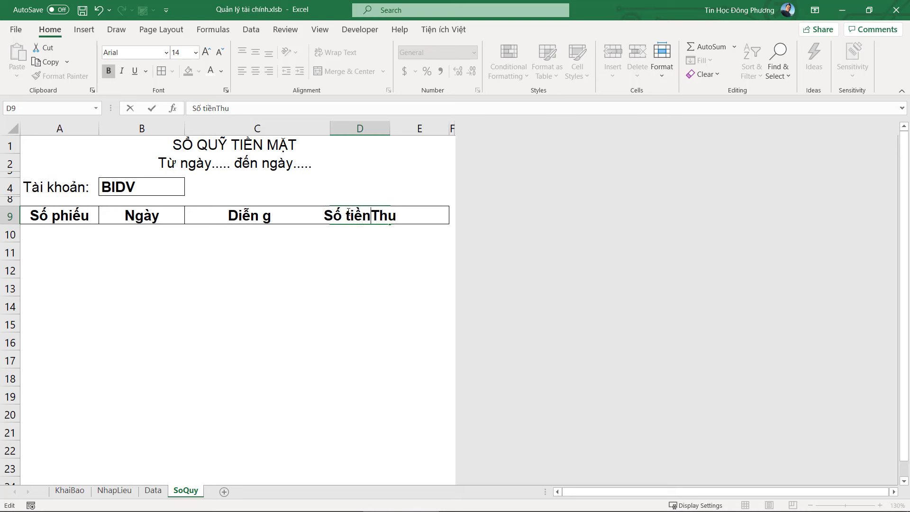
pyautogui.press('Tab')
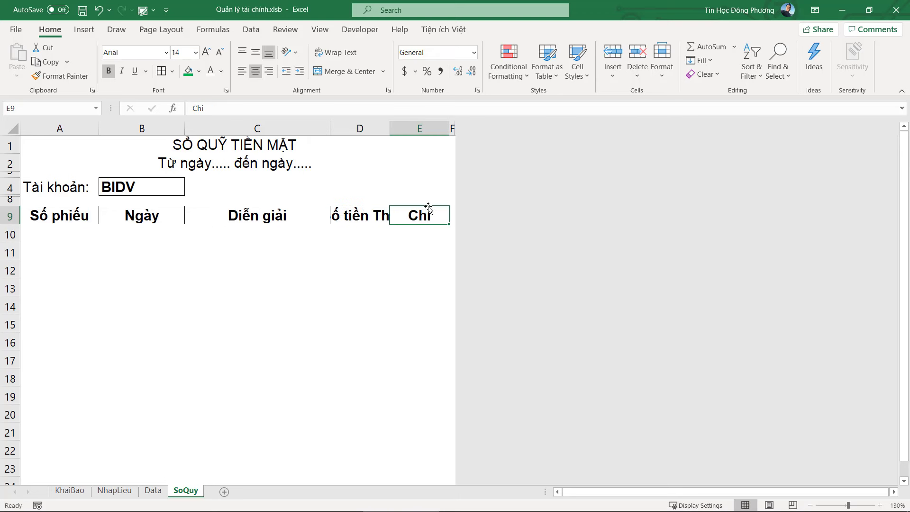
pyautogui.write('Số tiền chi')
pyautogui.click(360, 233)
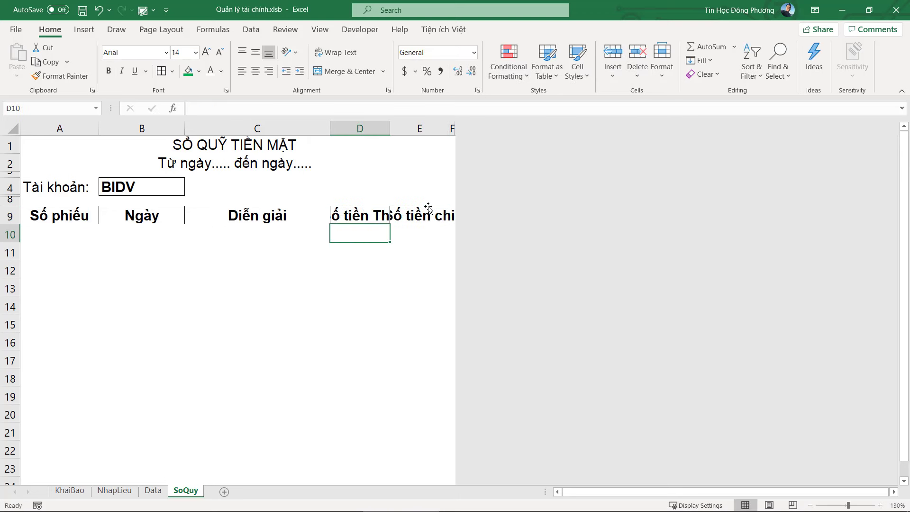
# Step: Widen columns D and E to fit the new headings
pyautogui.moveTo(390, 128); pyautogui.dragTo(416, 128)
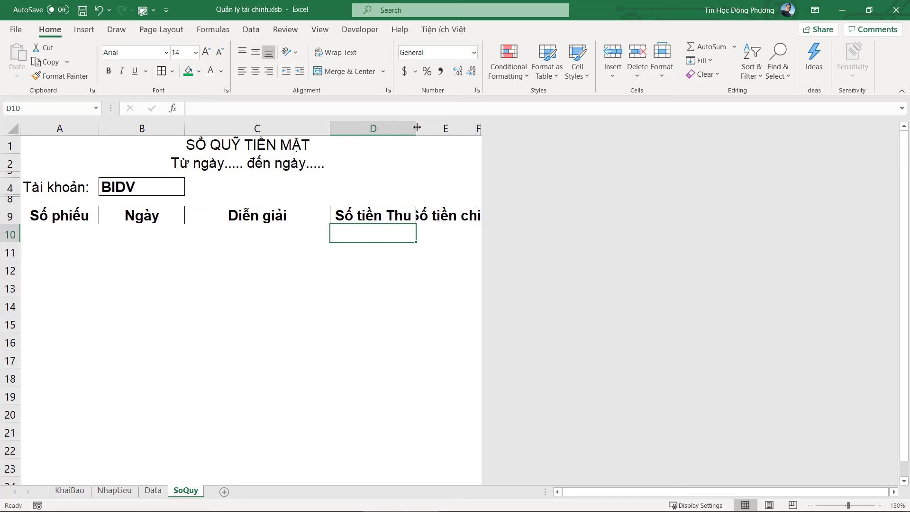
pyautogui.moveTo(476, 128); pyautogui.dragTo(515, 133)
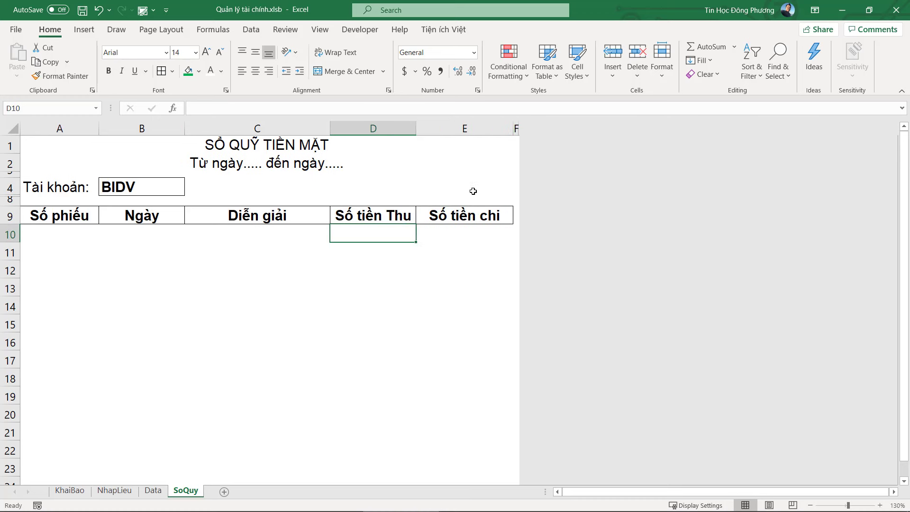
pyautogui.press('Right')
pyautogui.click(160, 241)
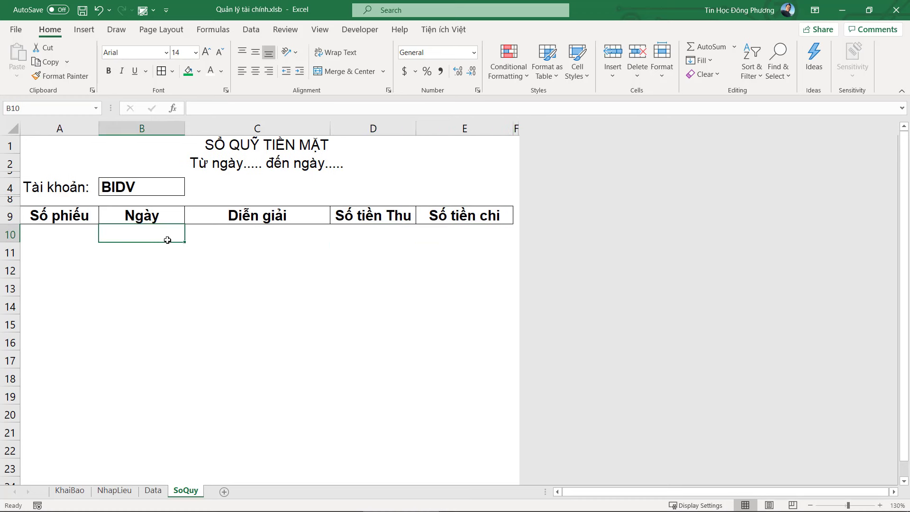
# Step: Enter the opening-balance label 'Số dư đầu kỳ:' in cell C10
pyautogui.click(269, 240)
pyautogui.write('Số')
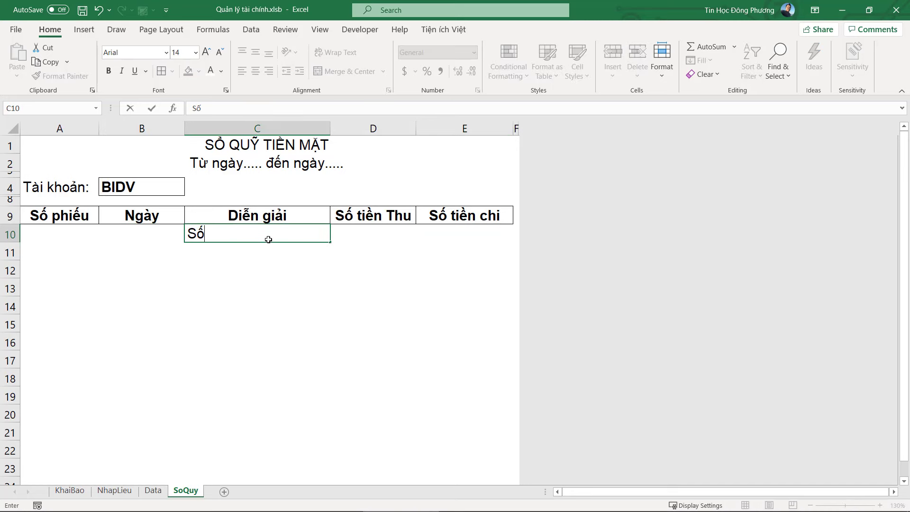
pyautogui.write(' dư đầu ky')
pyautogui.press('Right')
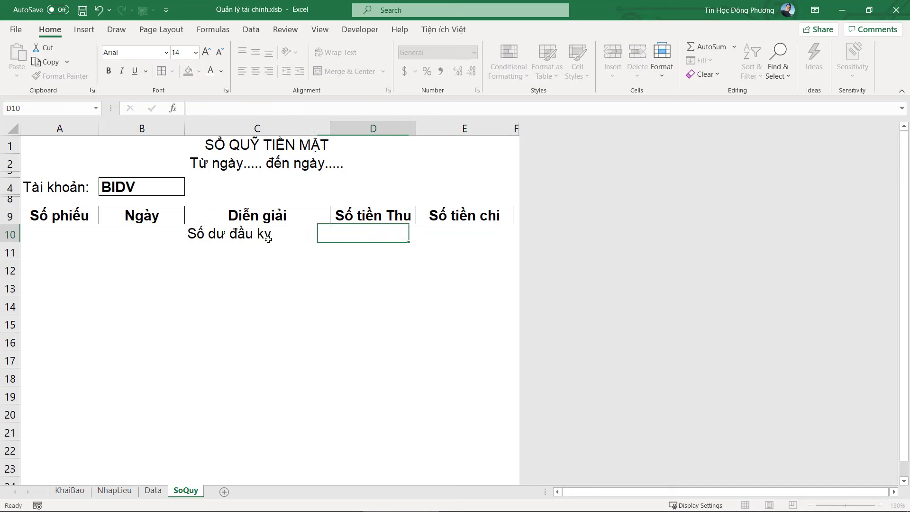
pyautogui.doubleClick(270, 239)
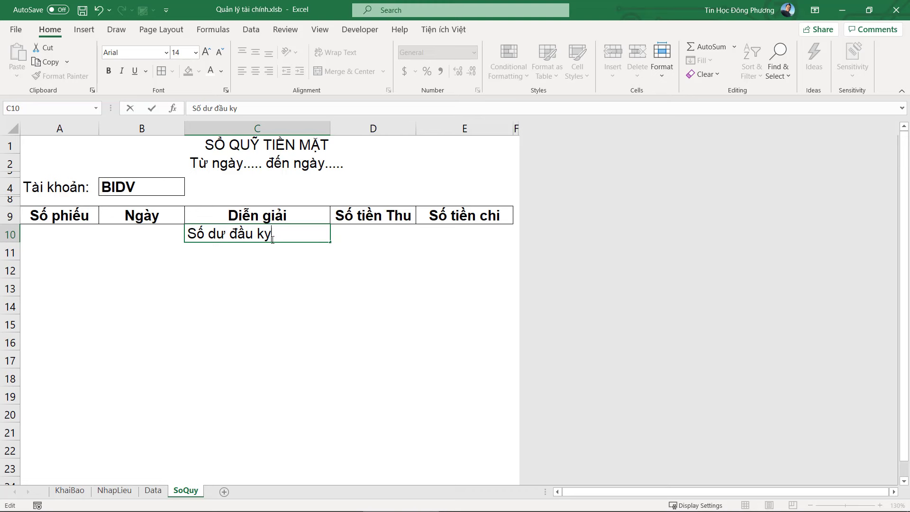
pyautogui.write('ỳ')
pyautogui.press('Return')
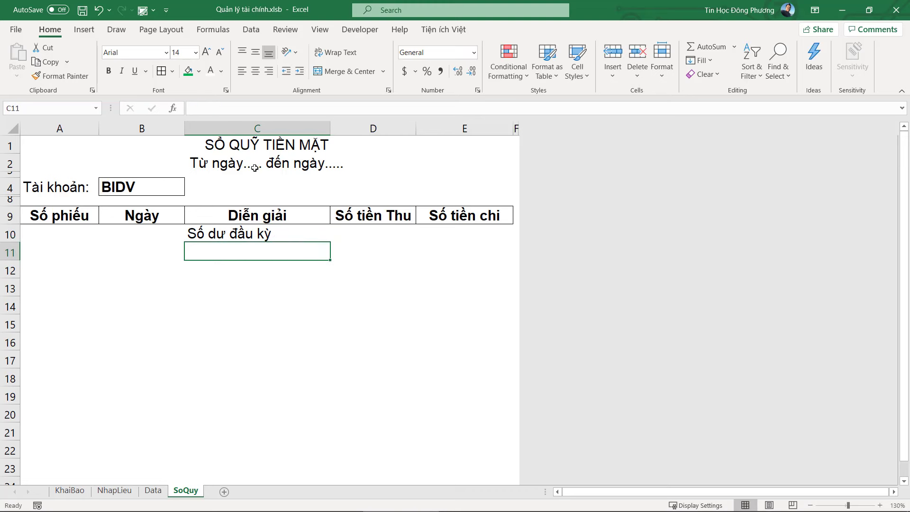
pyautogui.click(255, 167)
pyautogui.click(254, 234)
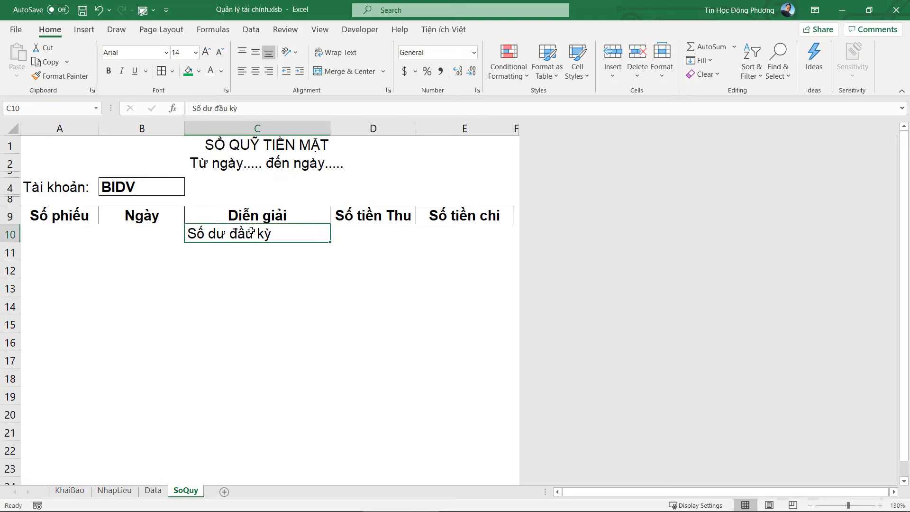
pyautogui.doubleClick(275, 237)
pyautogui.write(':')
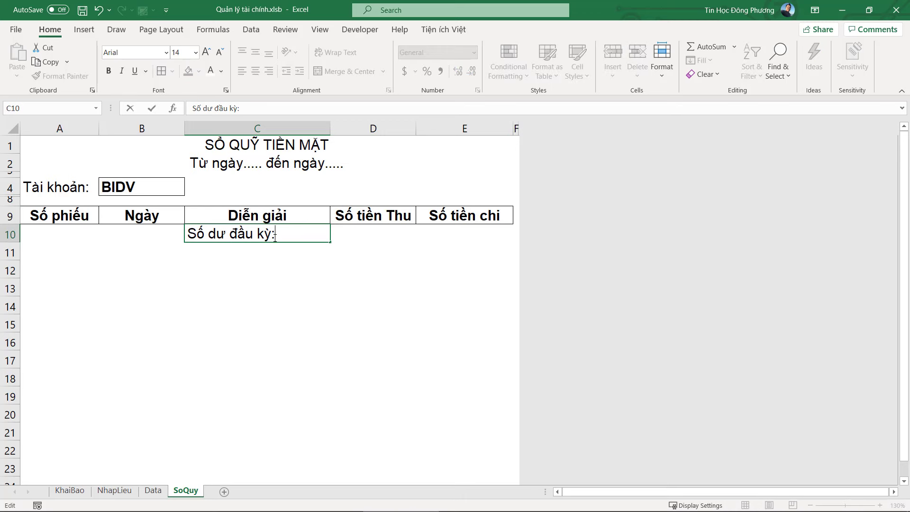
pyautogui.press('Return')
# Step: Make the 'Số dư đầu kỳ:' label bold and select D10:E10
pyautogui.click(275, 231)
pyautogui.click(334, 232)
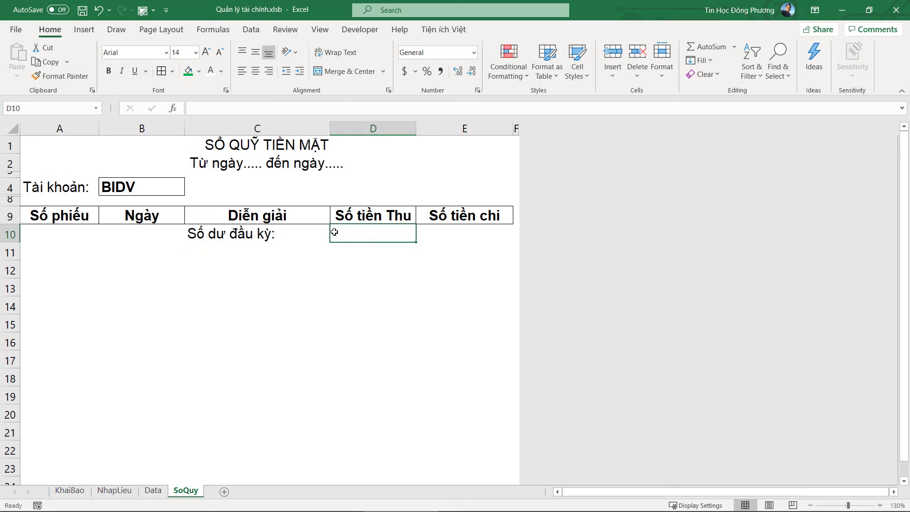
pyautogui.click(279, 236)
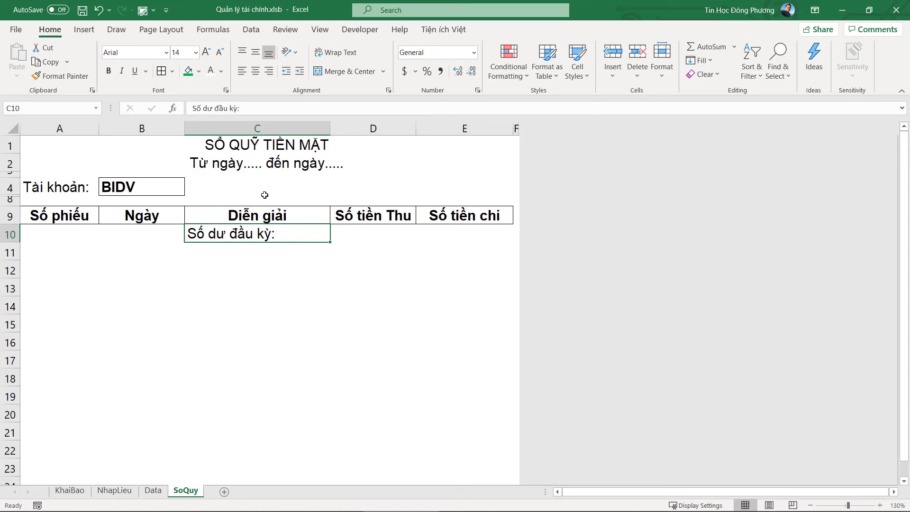
pyautogui.click(109, 72)
pyautogui.moveTo(340, 236)
pyautogui.mouseDown()
pyautogui.moveTo(475, 232)
pyautogui.moveTo(461, 235)
pyautogui.mouseUp()
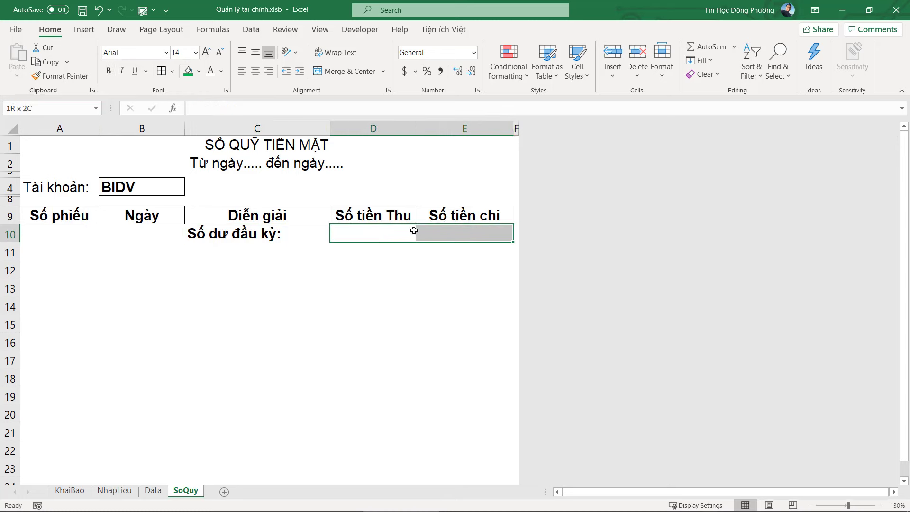
# Step: Enter the opening balance 10000000 in the merged D10:E10 cell
pyautogui.click(349, 71)
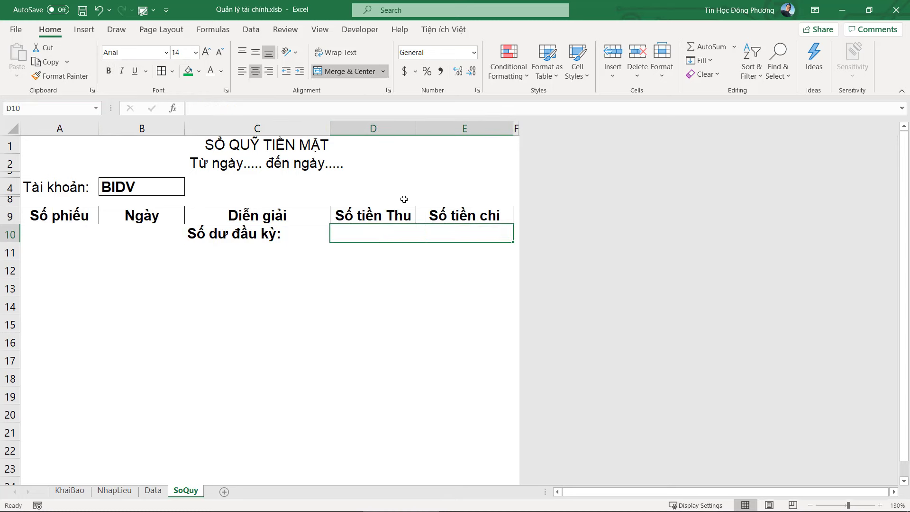
pyautogui.write('10000')
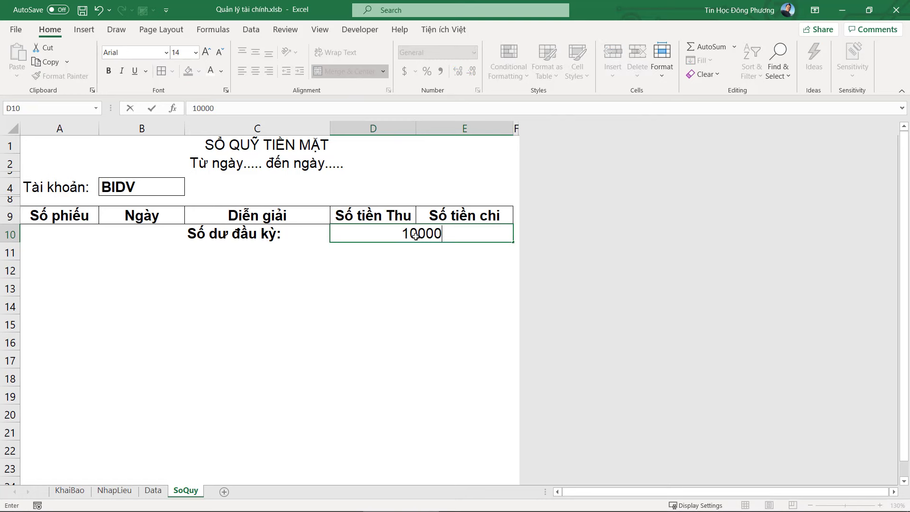
pyautogui.write('000')
pyautogui.press('Return')
pyautogui.click(415, 236)
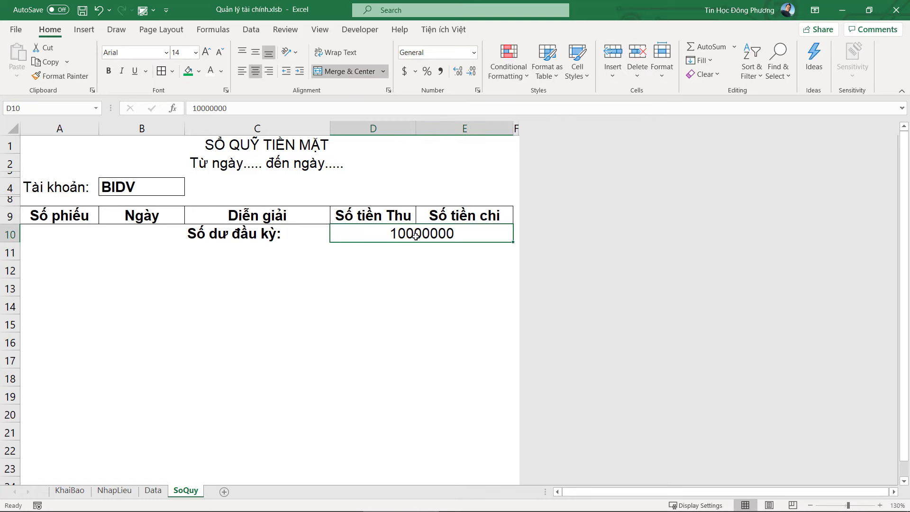
# Step: Format D10 as Number with 0 decimal places and a 1000 separator
pyautogui.click(441, 71)
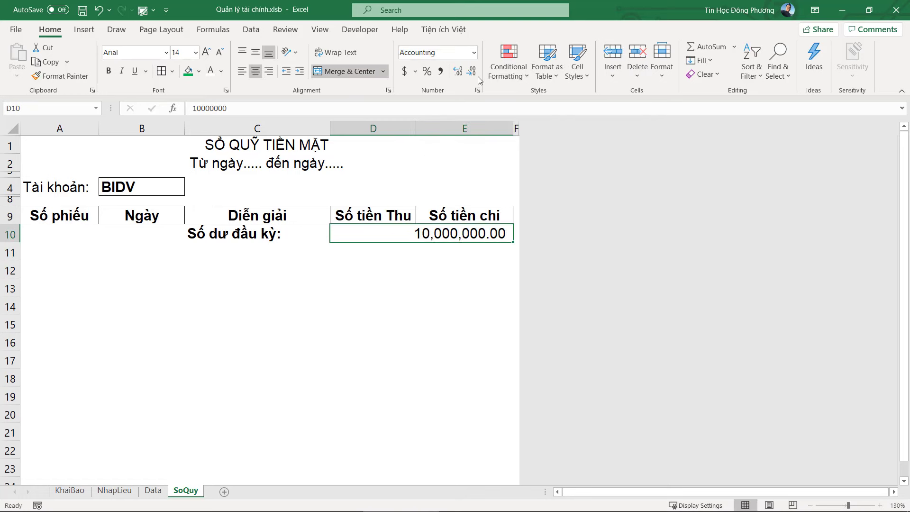
pyautogui.hotkey('ctrl', 'z')
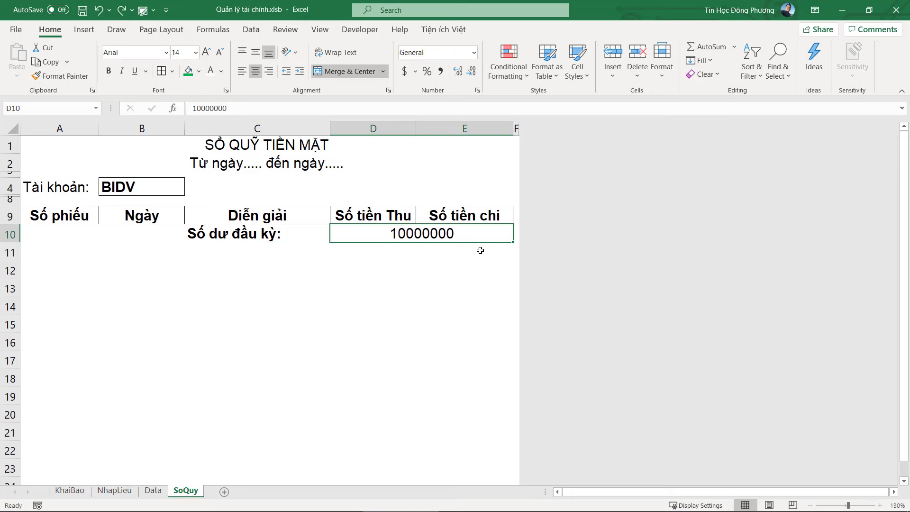
pyautogui.hotkey('ctrl', '1')
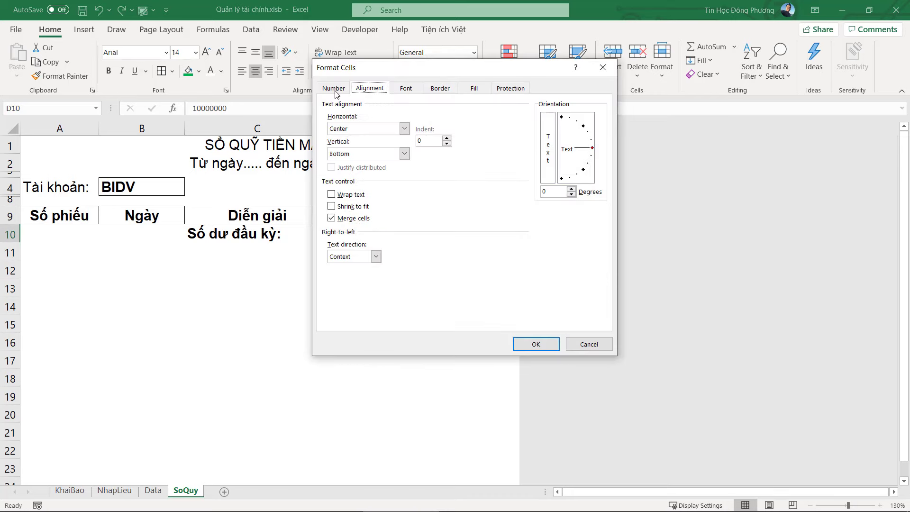
pyautogui.click(334, 88)
pyautogui.click(336, 124)
pyautogui.click(483, 146)
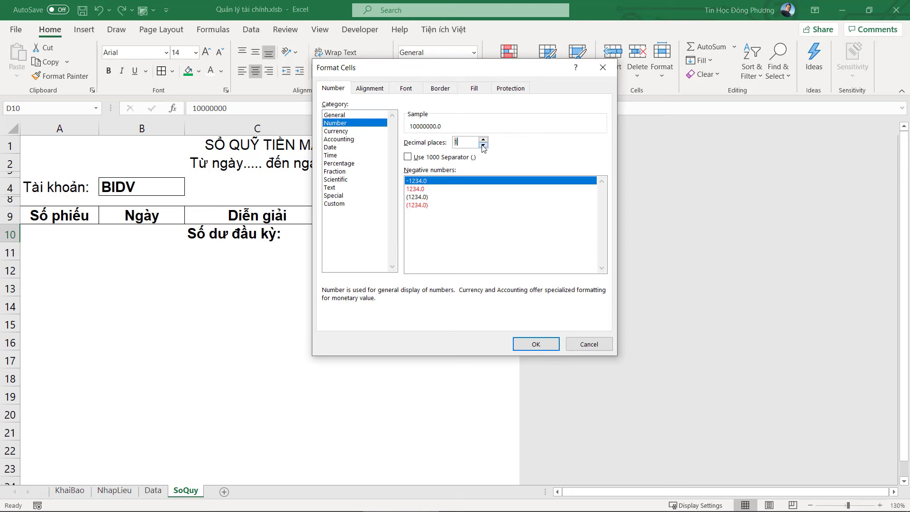
pyautogui.click(483, 145)
pyautogui.click(408, 157)
pyautogui.click(536, 344)
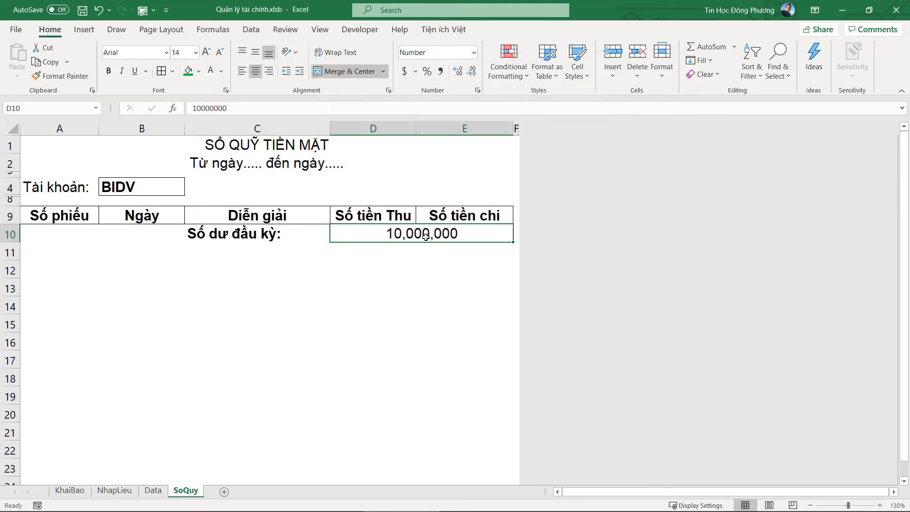
# Step: Make the 10,000,000 amount bold at font size 16
pyautogui.click(109, 71)
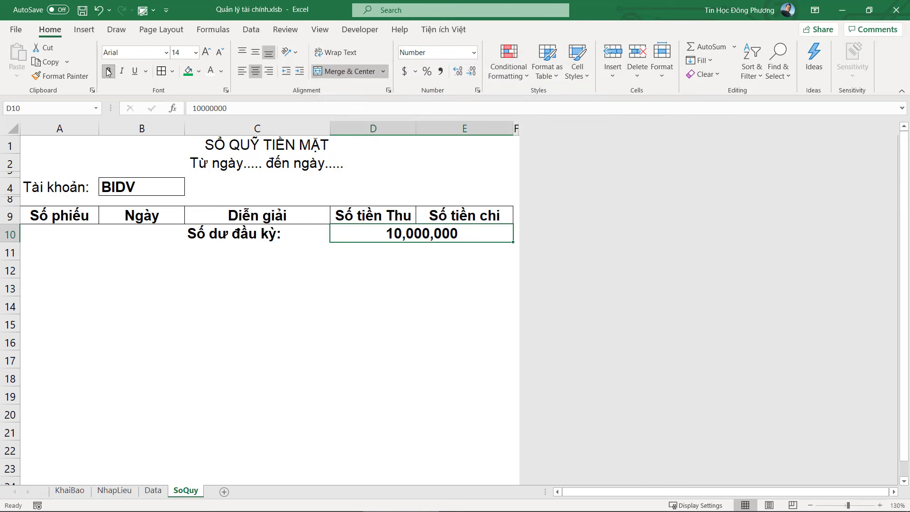
pyautogui.click(205, 53)
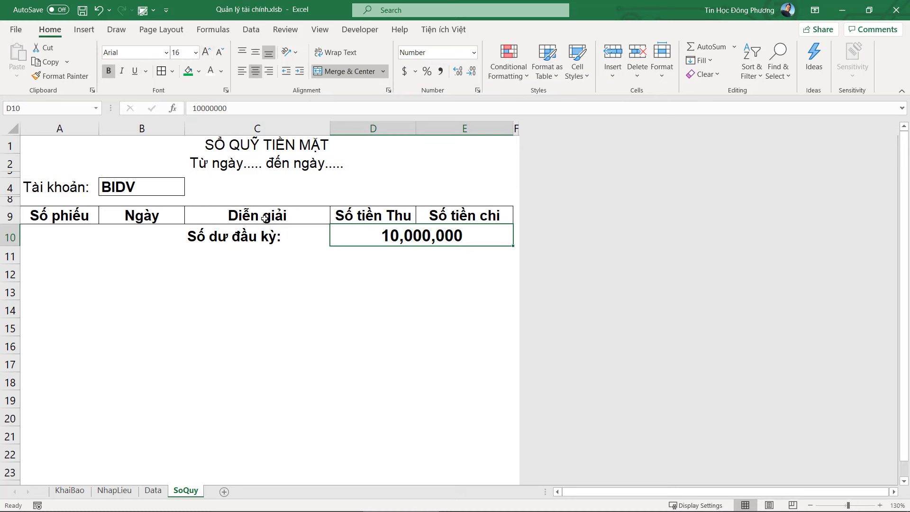
pyautogui.click(471, 256)
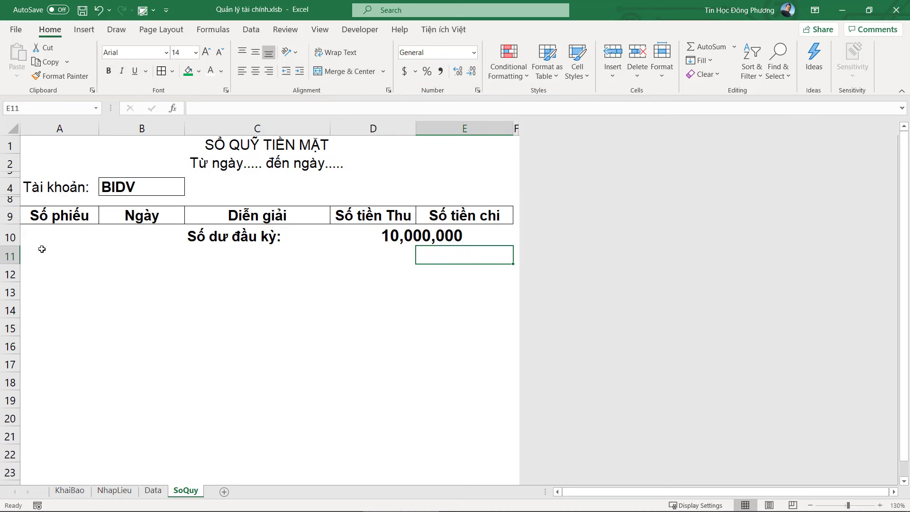
# Step: Make the SỔ QUỸ TIỀN MẶT title in A1 bold and middle-aligned vertically
pyautogui.moveTo(40, 248); pyautogui.dragTo(462, 324)
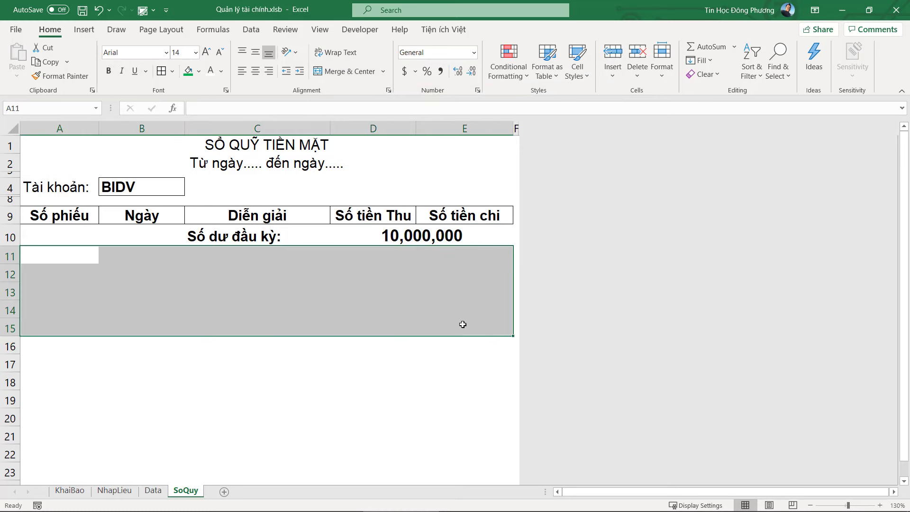
pyautogui.click(212, 148)
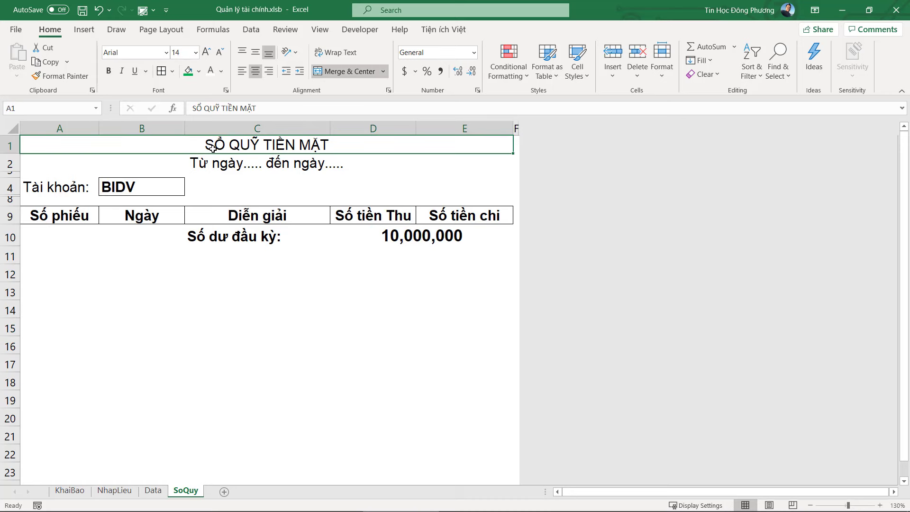
pyautogui.hotkey('ctrl', 'h')
pyautogui.press('Escape')
pyautogui.hotkey('ctrl', 'b')
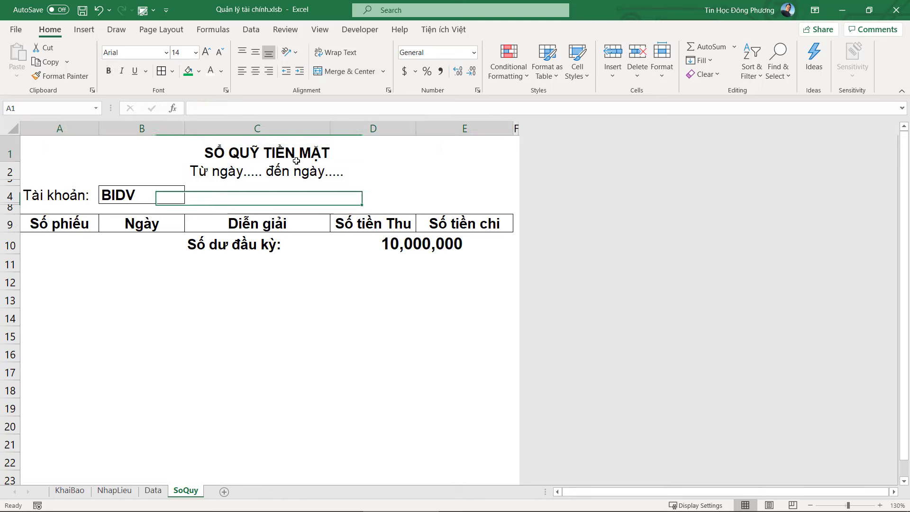
pyautogui.click(255, 52)
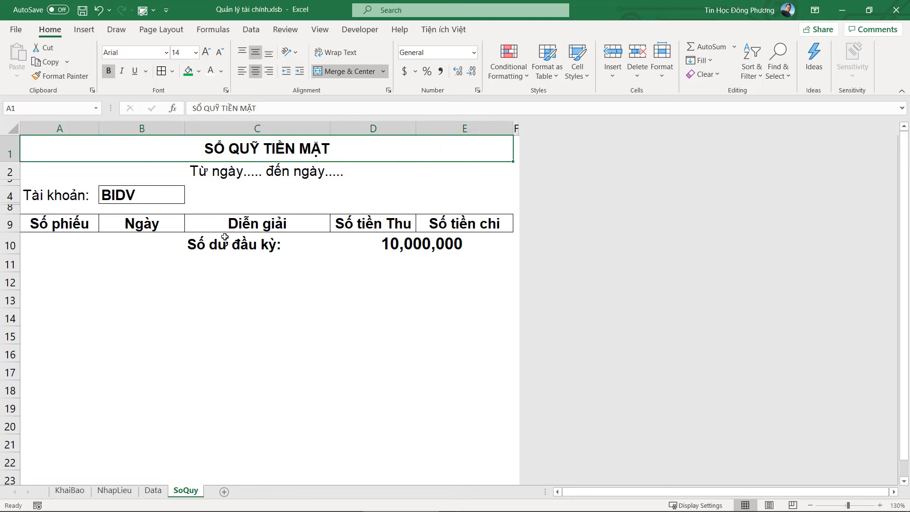
# Step: Select rows 11–16, then the date-range line in A2 and the BIDV account cell
pyautogui.moveTo(39, 257)
pyautogui.mouseDown()
pyautogui.moveTo(419, 329)
pyautogui.moveTo(476, 354)
pyautogui.mouseUp()
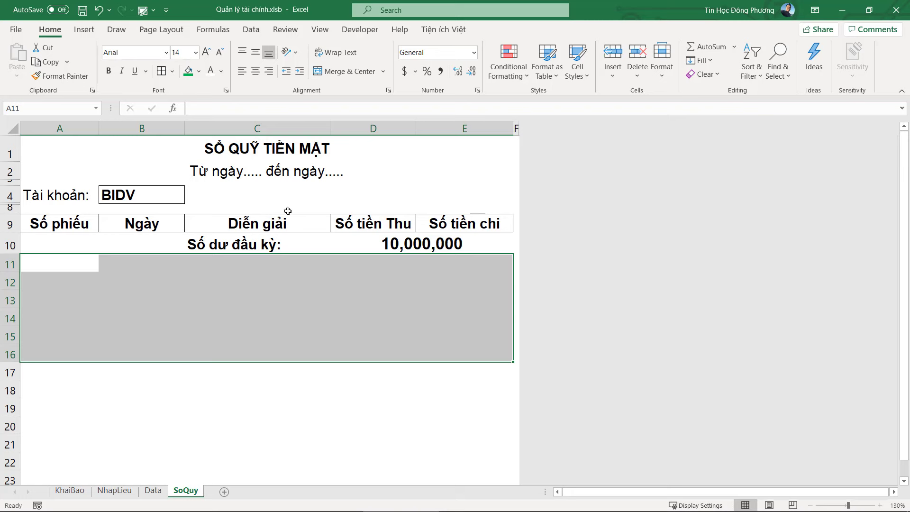
pyautogui.click(202, 172)
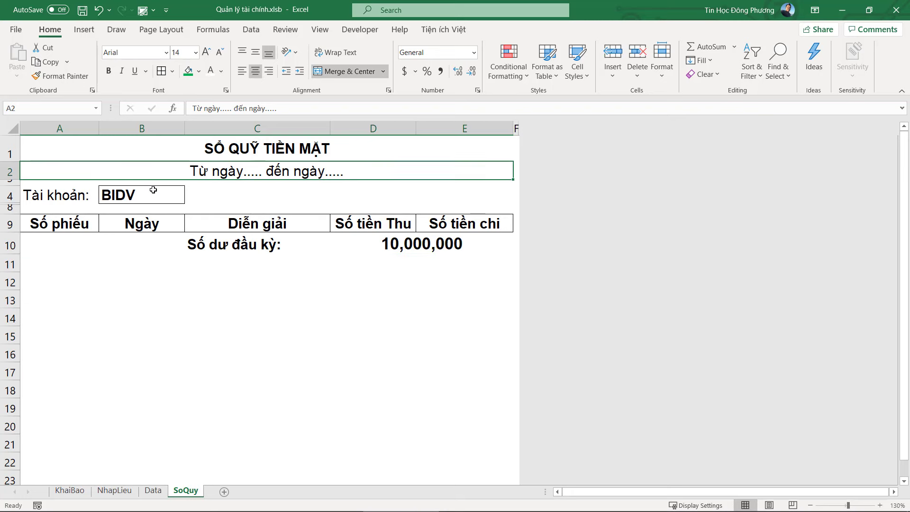
pyautogui.click(122, 198)
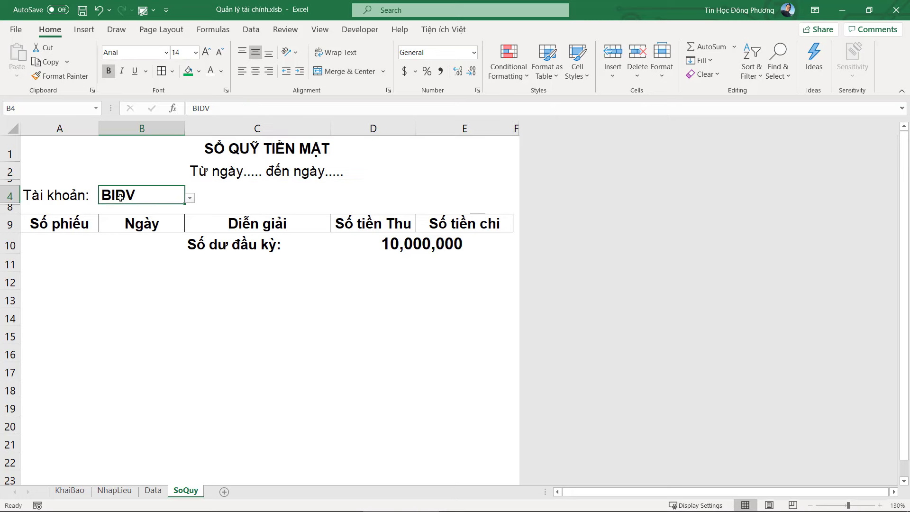
pyautogui.click(284, 173)
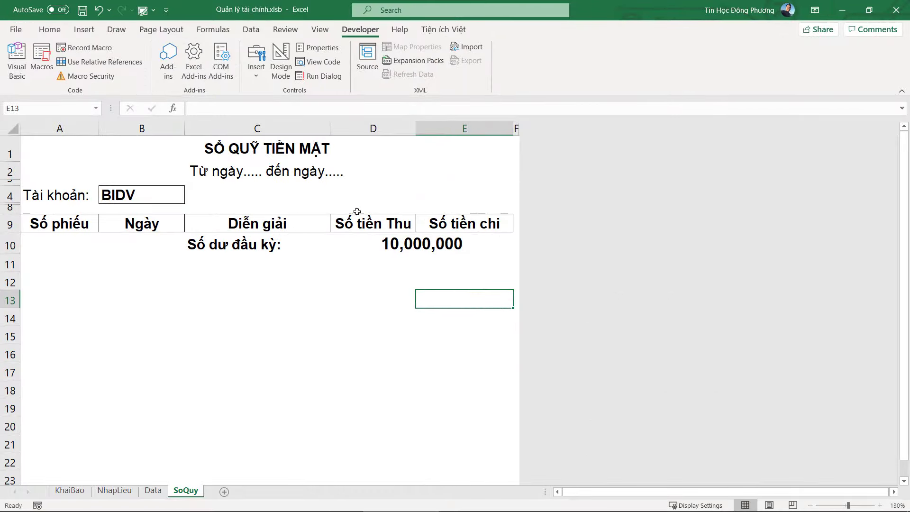
# Step: Insert a new UserForm into the workbook's VBA project and make it wide and shallow
pyautogui.click(17, 61)
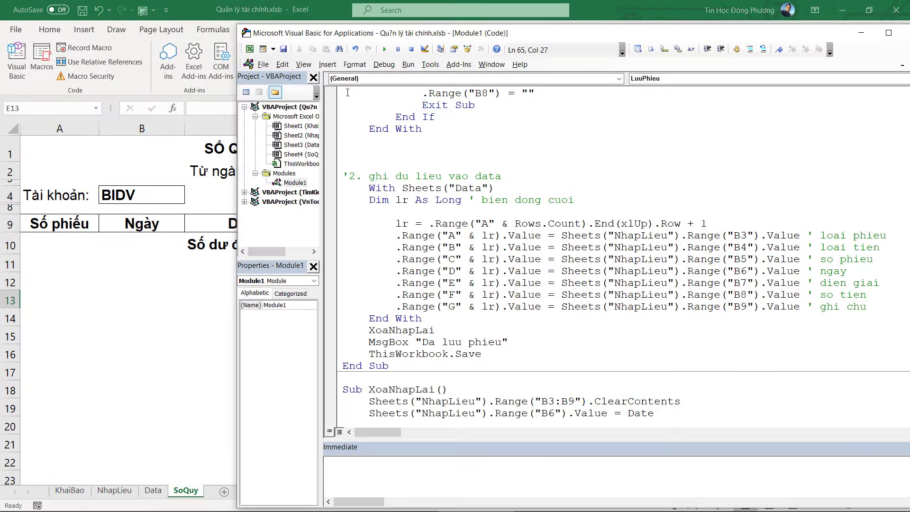
pyautogui.rightClick(299, 184)
pyautogui.moveTo(325, 243)
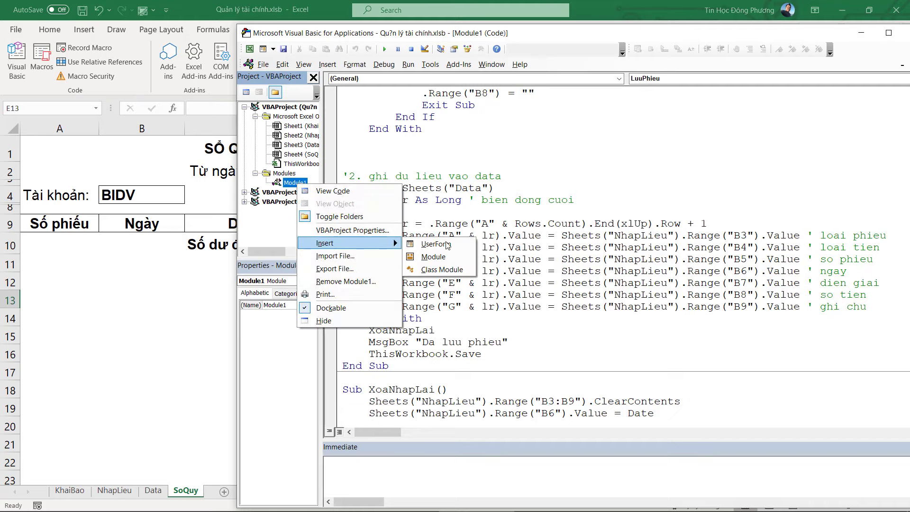
pyautogui.click(436, 244)
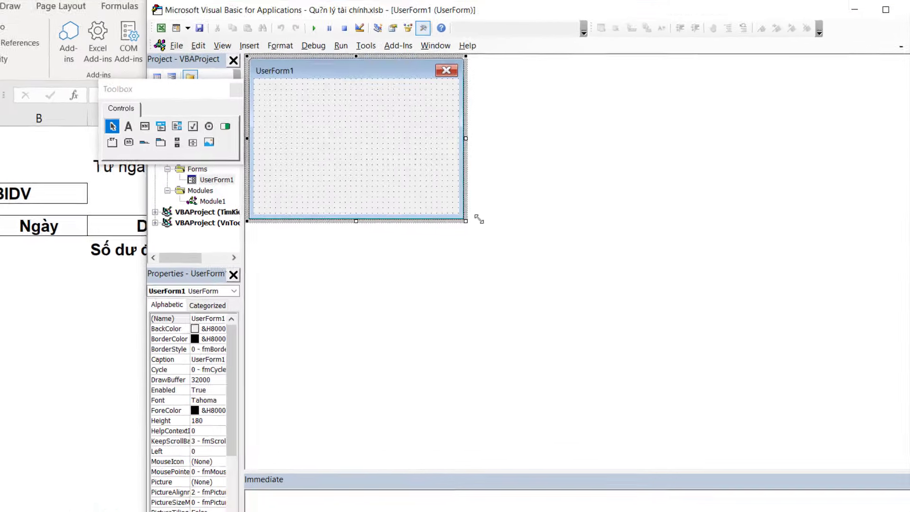
pyautogui.moveTo(518, 219); pyautogui.dragTo(707, 203)
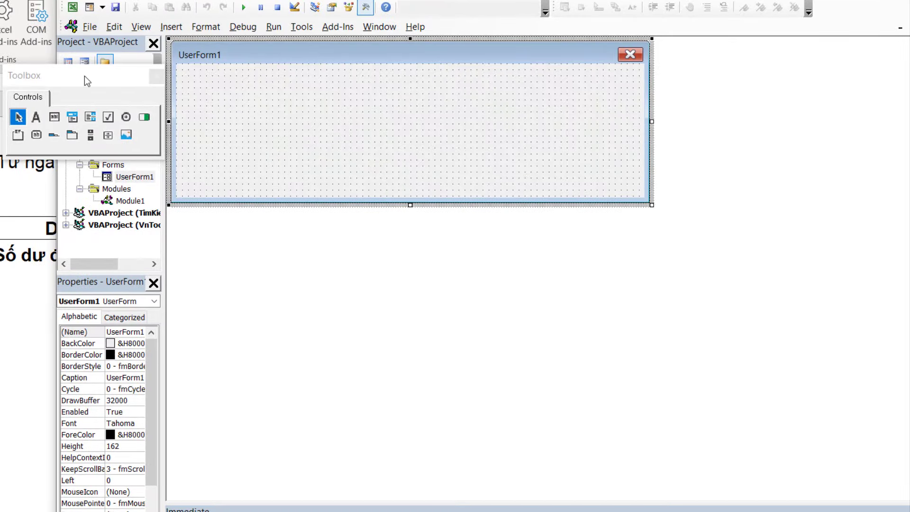
# Step: Move the Toolbox aside, widen the Project pane, and return to the sheet's date-range line
pyautogui.moveTo(85, 76); pyautogui.dragTo(808, 78)
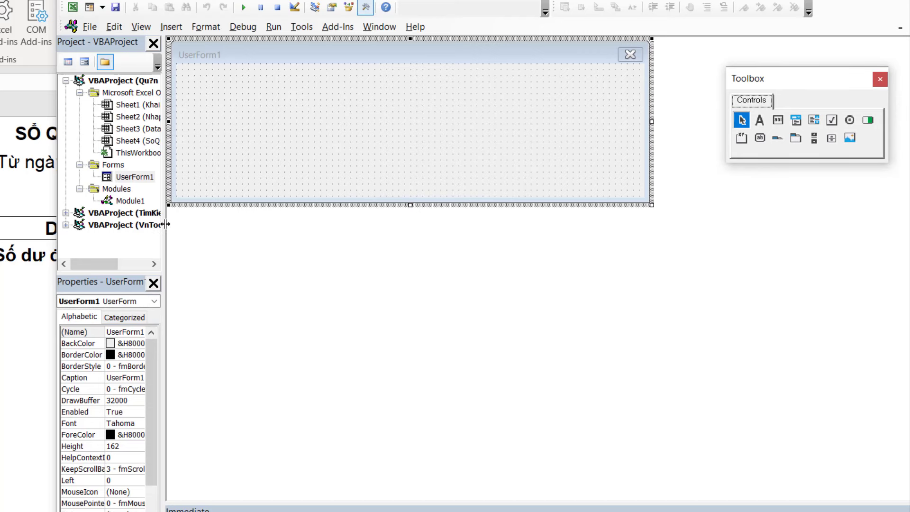
pyautogui.moveTo(165, 224); pyautogui.dragTo(225, 226)
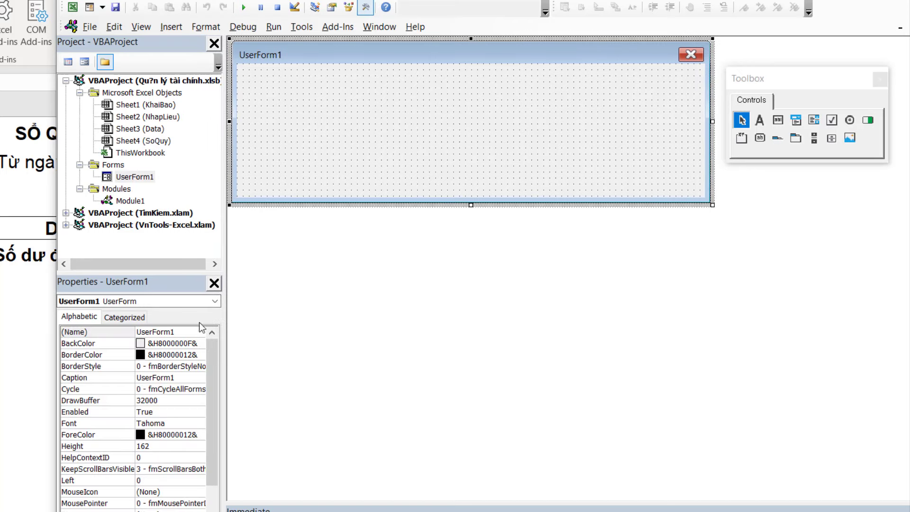
pyautogui.hotkey('alt', 'F11')
pyautogui.click(88, 163)
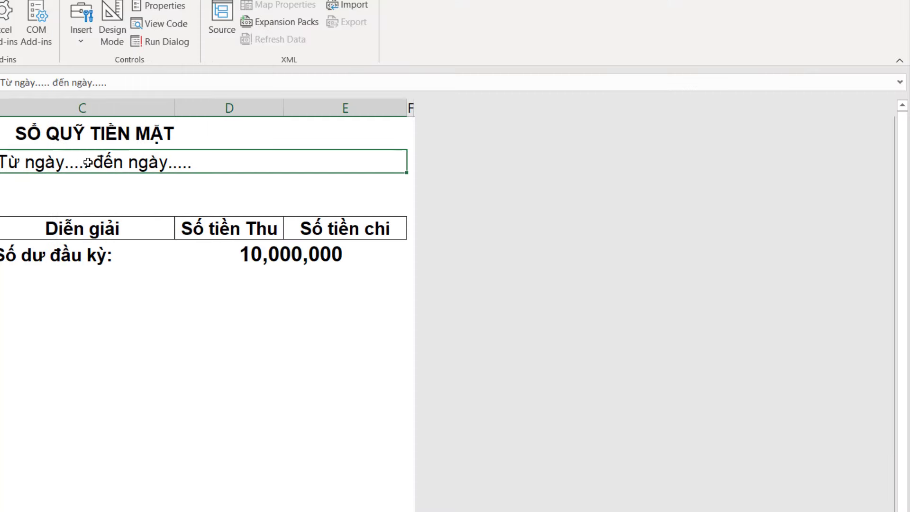
# Step: Rename the form frmChoNgay and set its caption to 'CHON THOI GIAN'
pyautogui.hotkey('alt', 'F11')
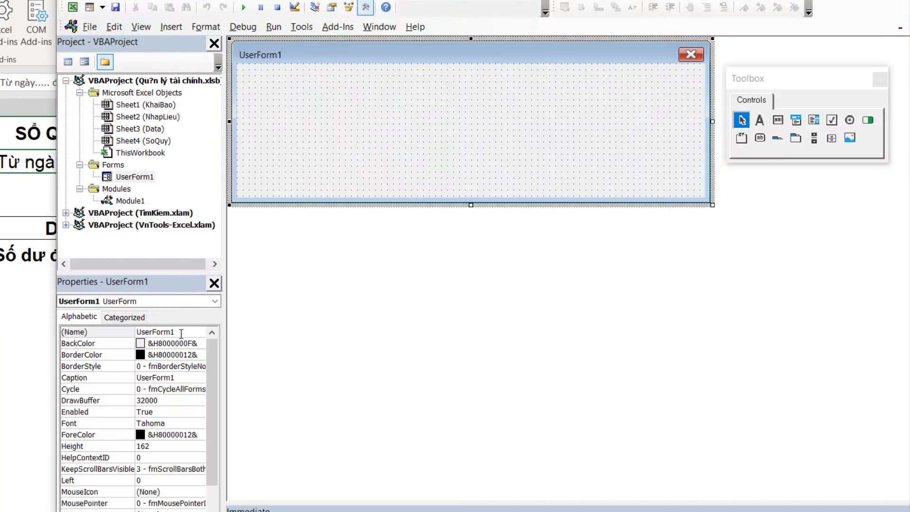
pyautogui.click(99, 326)
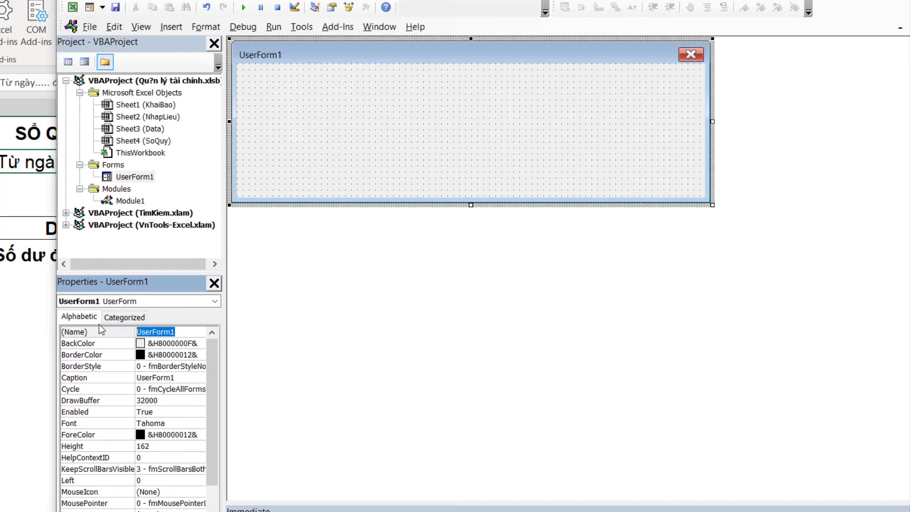
pyautogui.write('frmChoNg')
pyautogui.write('ay')
pyautogui.press('Return')
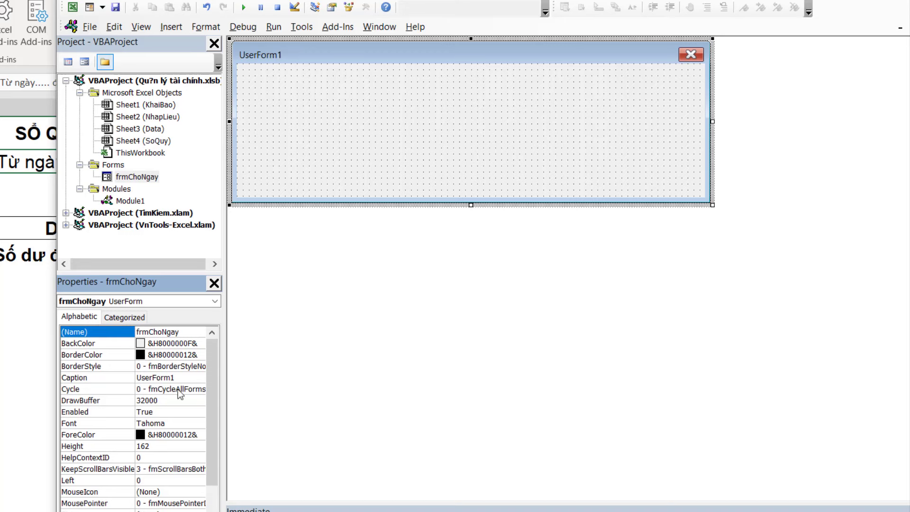
pyautogui.click(90, 377)
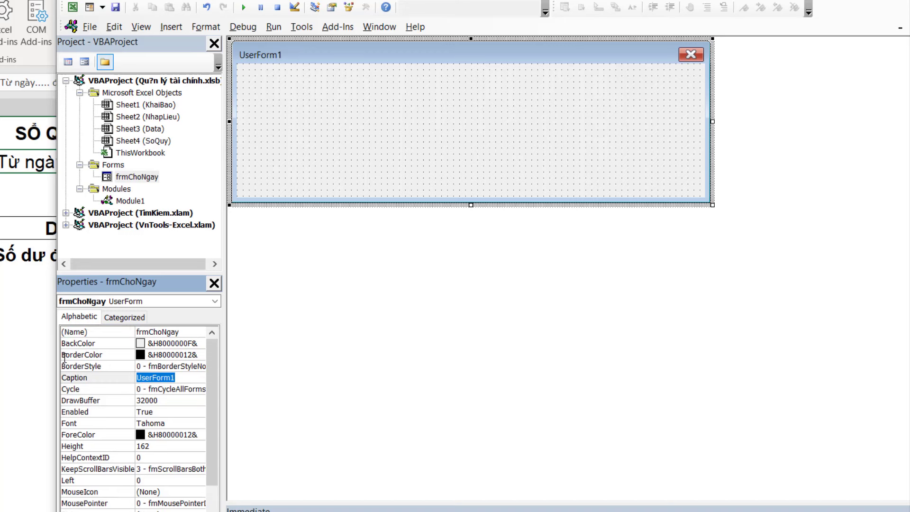
pyautogui.write('CHON THOI GIAN')
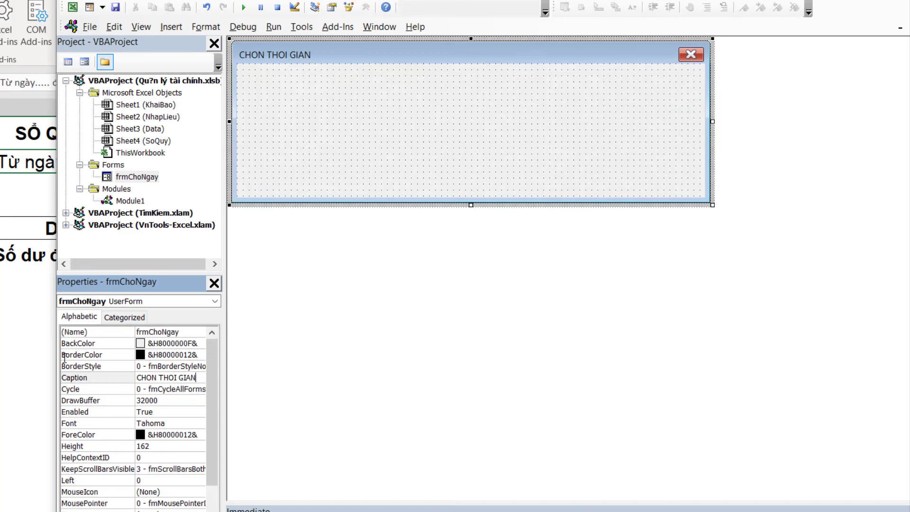
# Step: Set the form's BackColor to white from the Palette
pyautogui.click(377, 125)
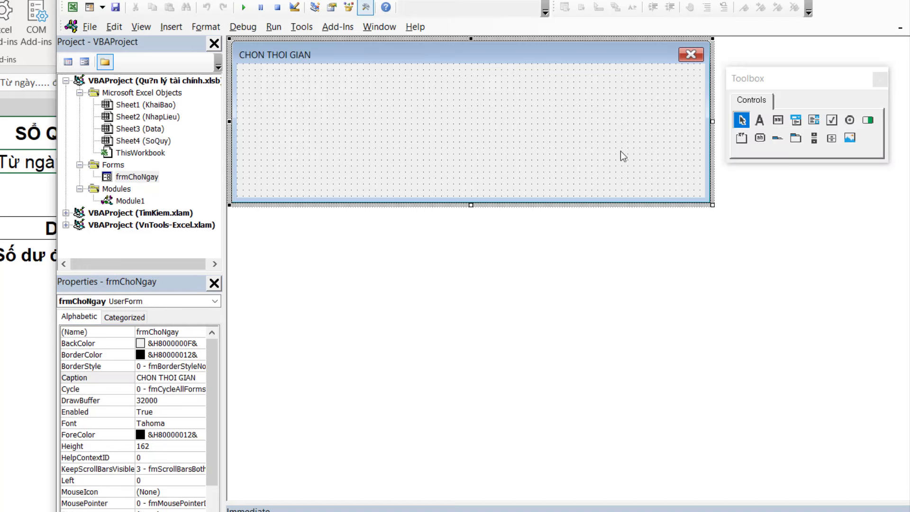
pyautogui.click(180, 346)
pyautogui.click(199, 343)
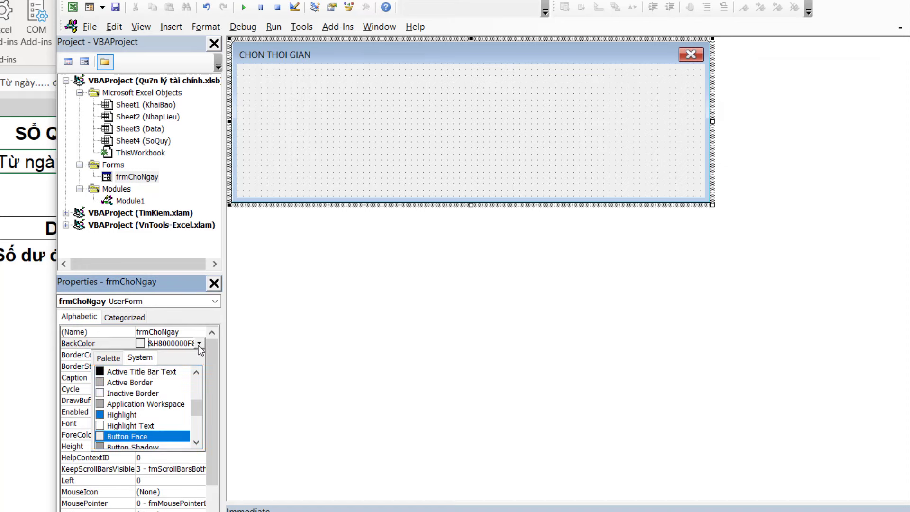
pyautogui.click(108, 358)
pyautogui.click(100, 372)
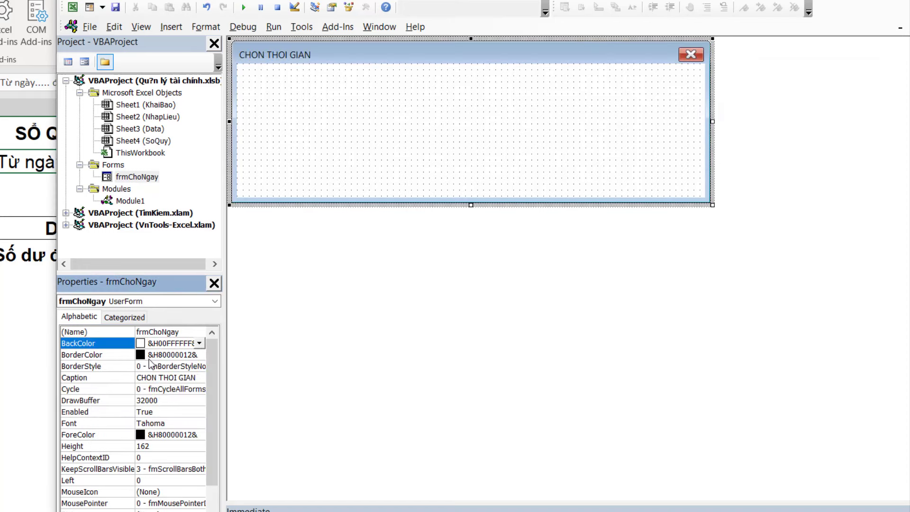
pyautogui.click(340, 154)
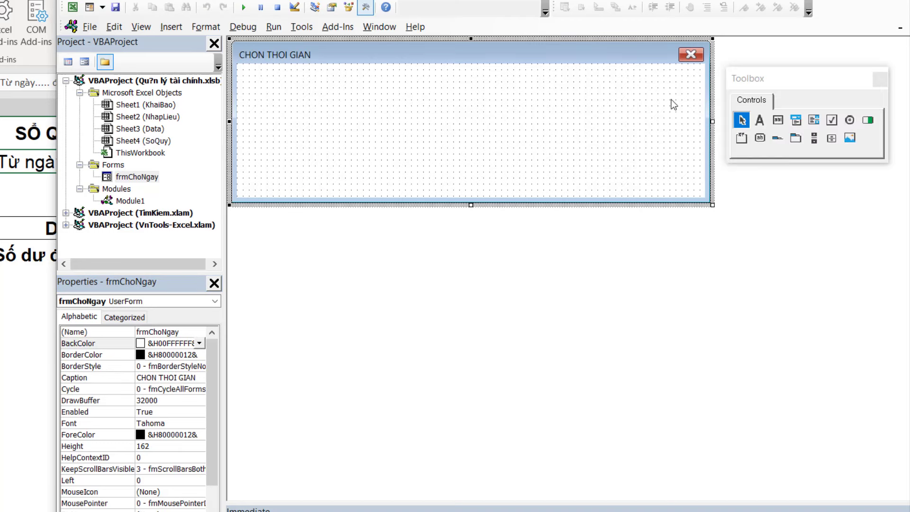
pyautogui.click(760, 120)
# Step: Draw a label at the form's top left captioned 'TỪ NGÀY'
pyautogui.moveTo(245, 75); pyautogui.dragTo(328, 107)
pyautogui.hotkey('ctrl', 'a')
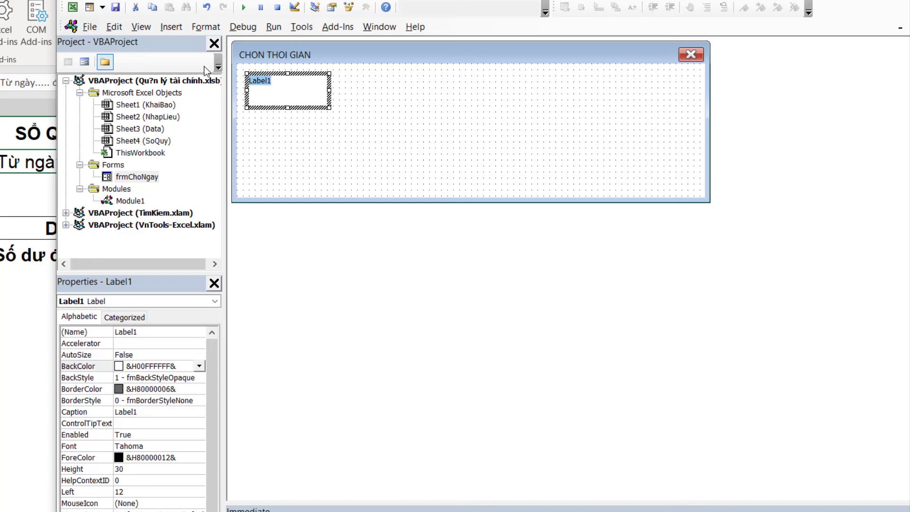
pyautogui.write('tU')
pyautogui.write('Ừ NG')
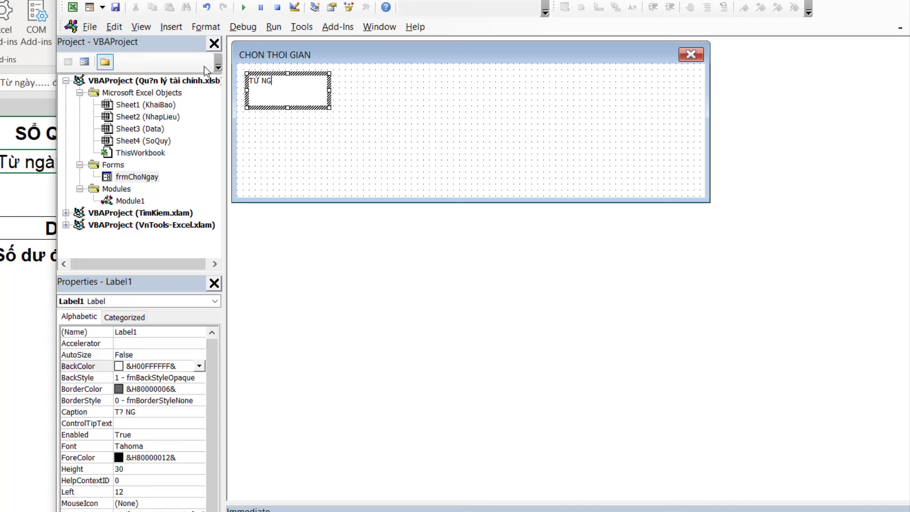
pyautogui.write('ÀY:')
pyautogui.click(335, 110)
# Step: Set the TỪ NGÀY label's font to Arial, bold, size 12
pyautogui.click(317, 104)
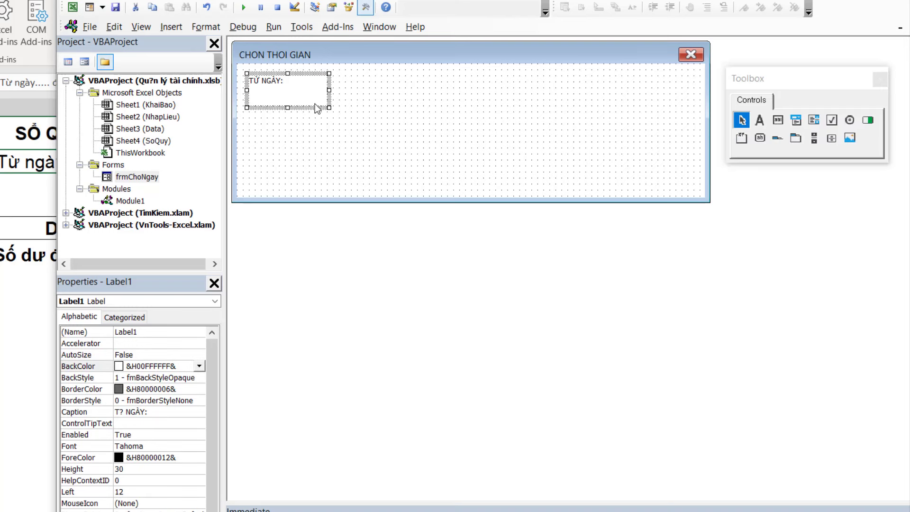
pyautogui.click(149, 447)
pyautogui.click(197, 454)
pyautogui.click(193, 448)
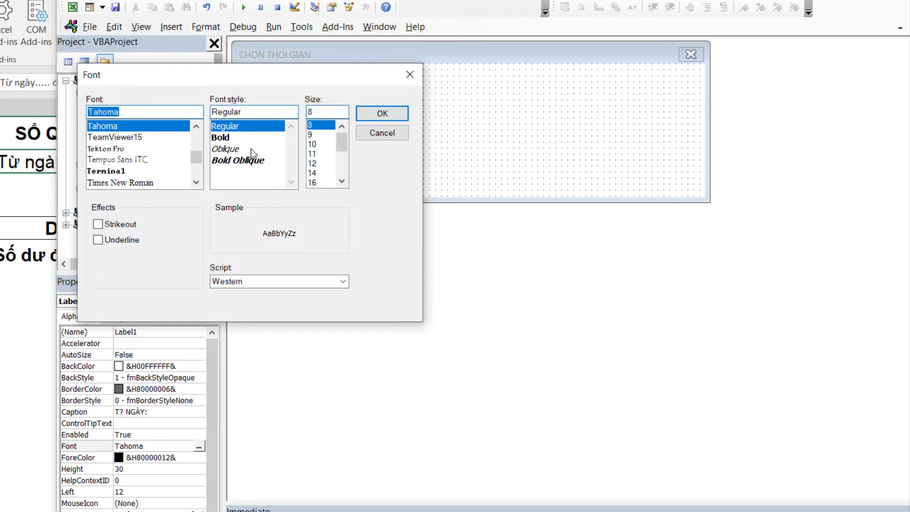
pyautogui.click(223, 138)
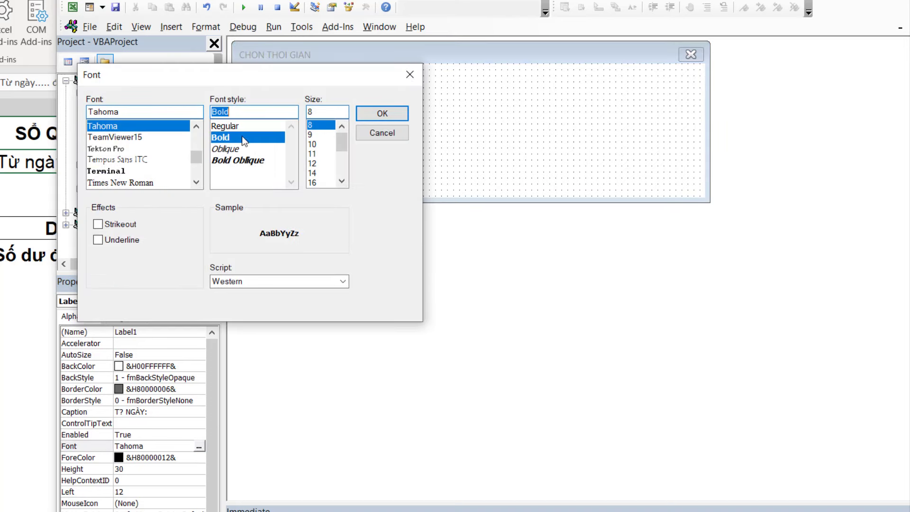
pyautogui.click(317, 164)
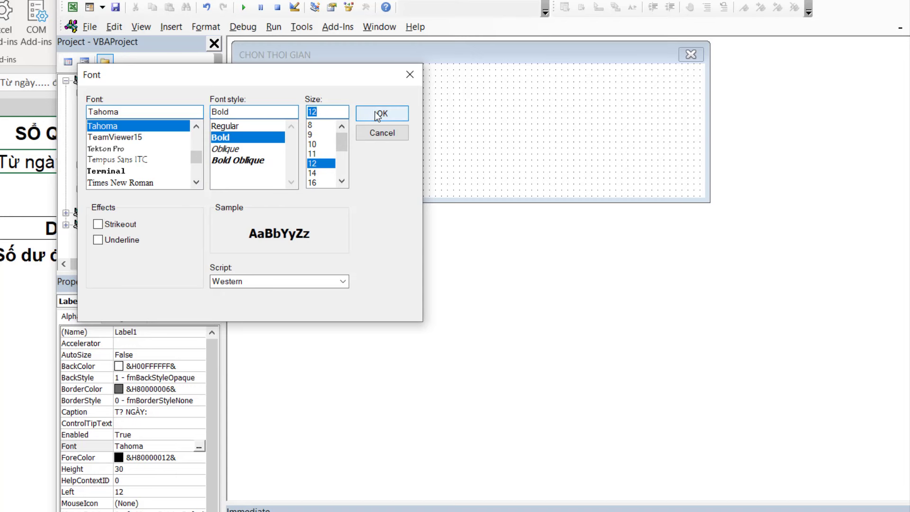
pyautogui.click(160, 112)
pyautogui.write('A')
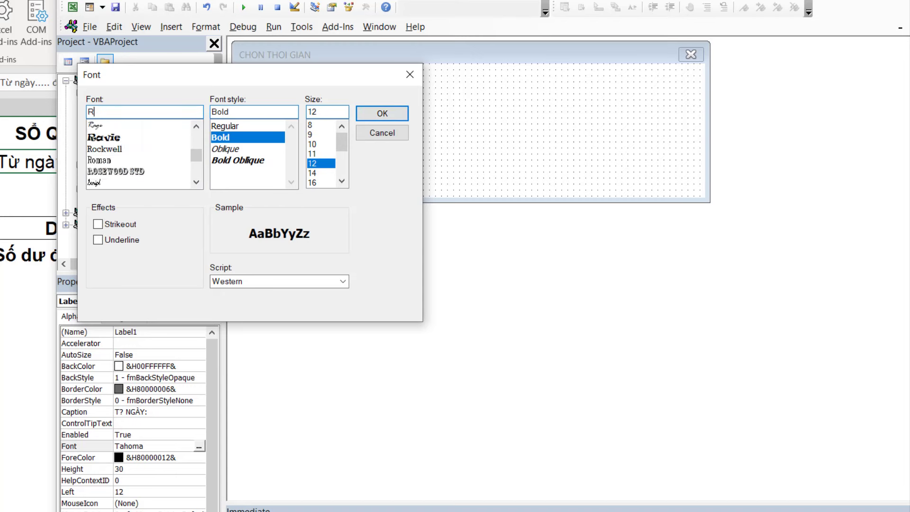
pyautogui.write('RI')
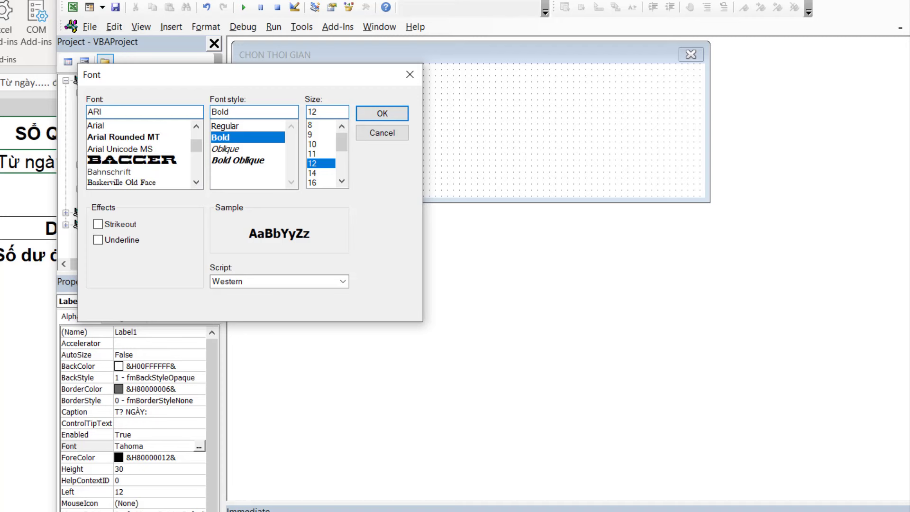
pyautogui.press('Down')
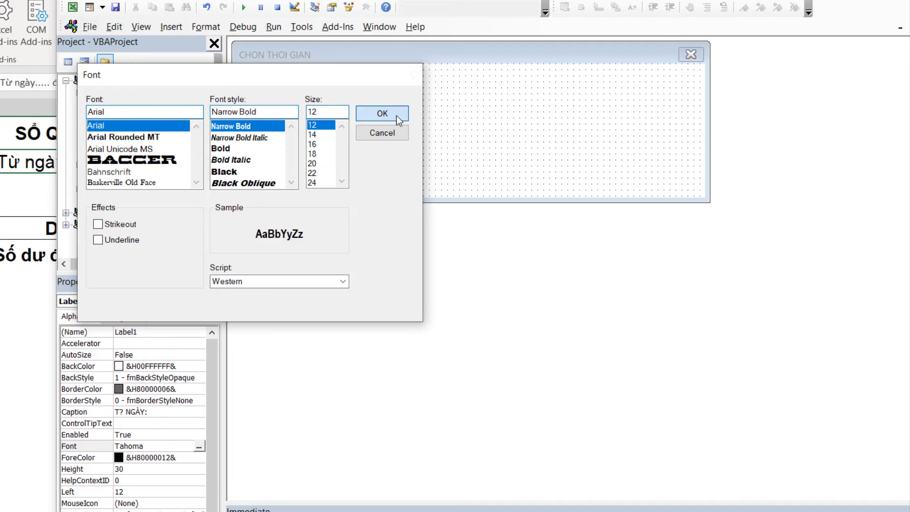
pyautogui.click(397, 116)
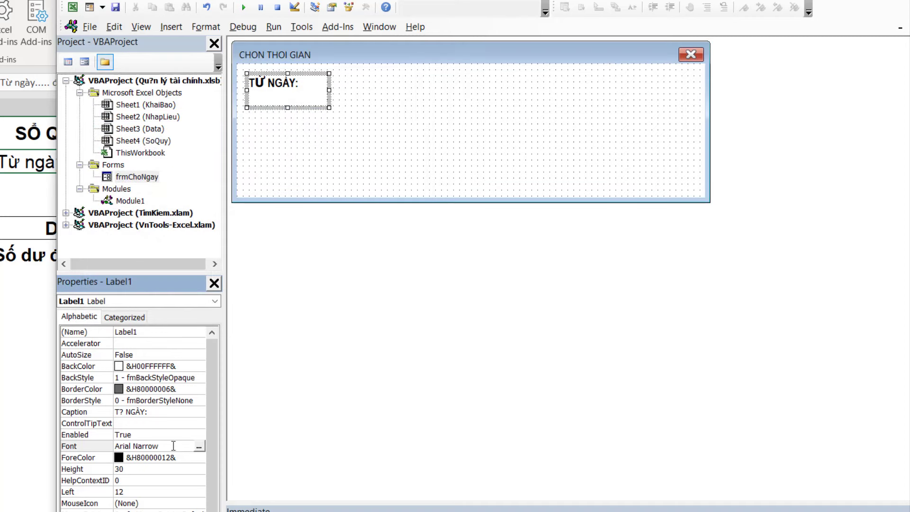
# Step: Rework the label's font style back to bold Arial and shorten its height to 24
pyautogui.click(199, 447)
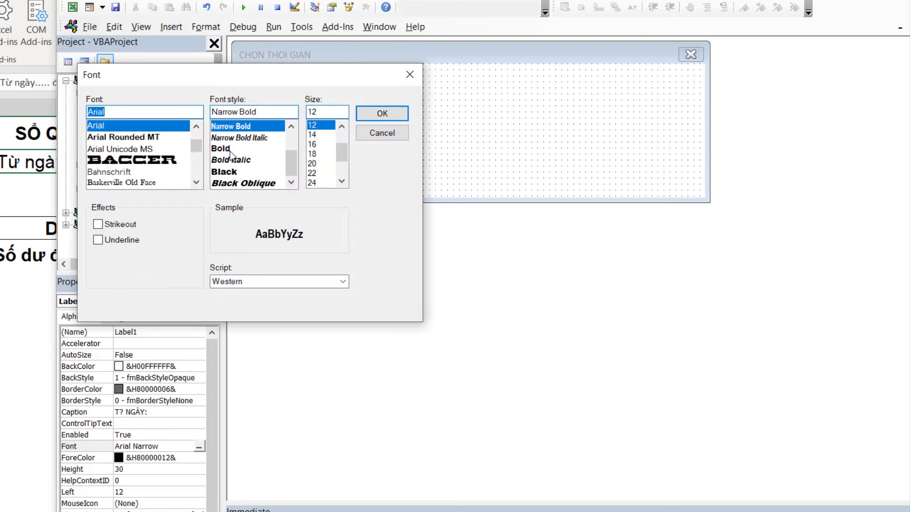
pyautogui.moveTo(294, 152); pyautogui.dragTo(295, 136)
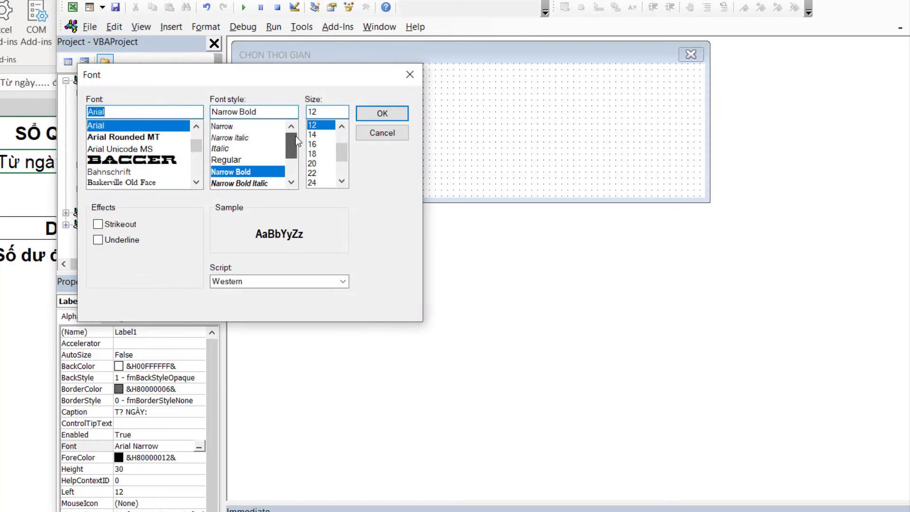
pyautogui.click(239, 160)
pyautogui.click(378, 118)
pyautogui.click(378, 124)
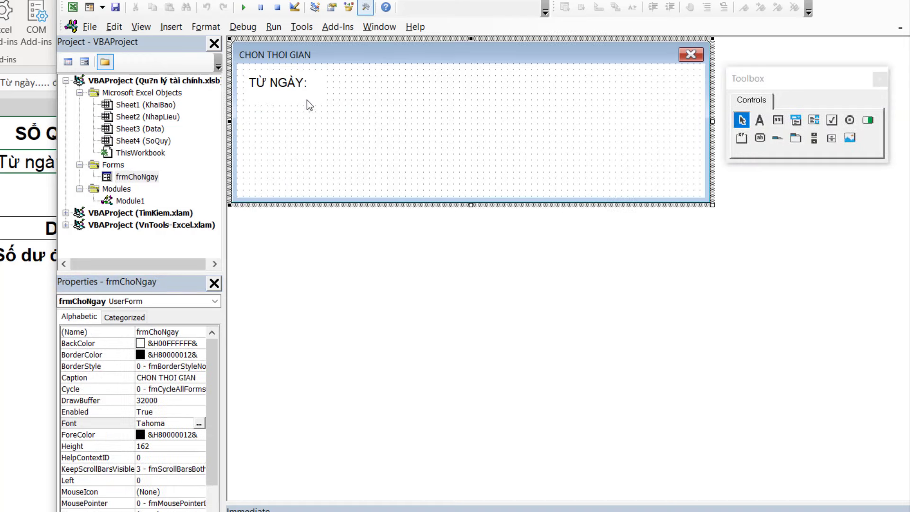
pyautogui.click(294, 95)
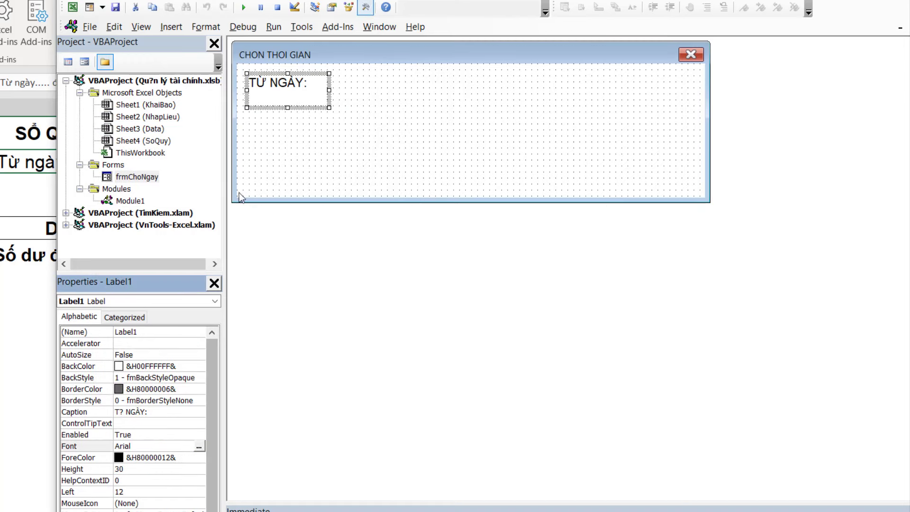
pyautogui.click(199, 446)
pyautogui.click(229, 162)
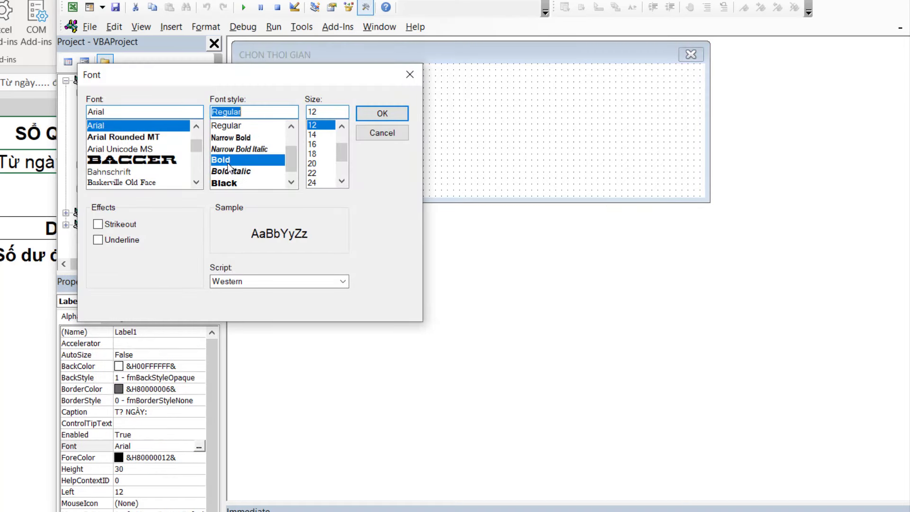
pyautogui.click(382, 113)
pyautogui.click(345, 114)
pyautogui.click(290, 101)
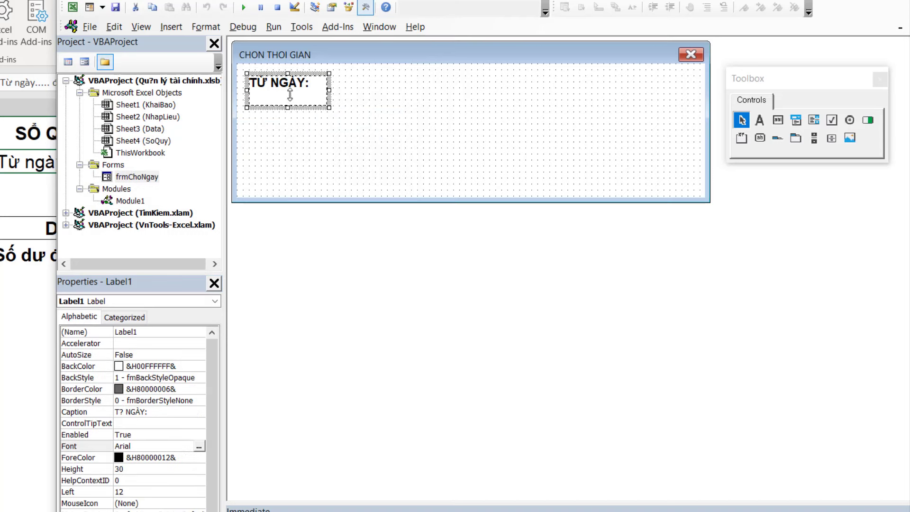
pyautogui.moveTo(287, 108); pyautogui.dragTo(300, 131)
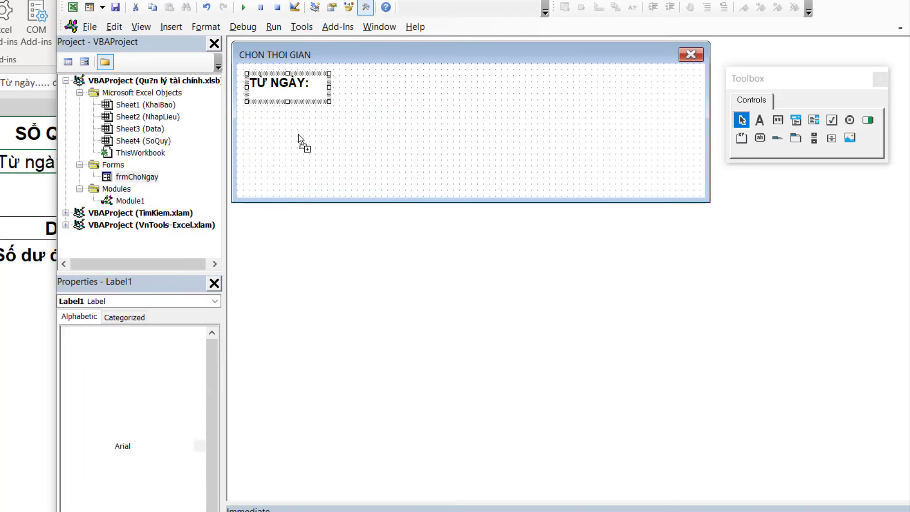
# Step: Place a copy of the label below it captioned 'ĐẾN NGÀY'
pyautogui.click(311, 118)
pyautogui.write('DEN')
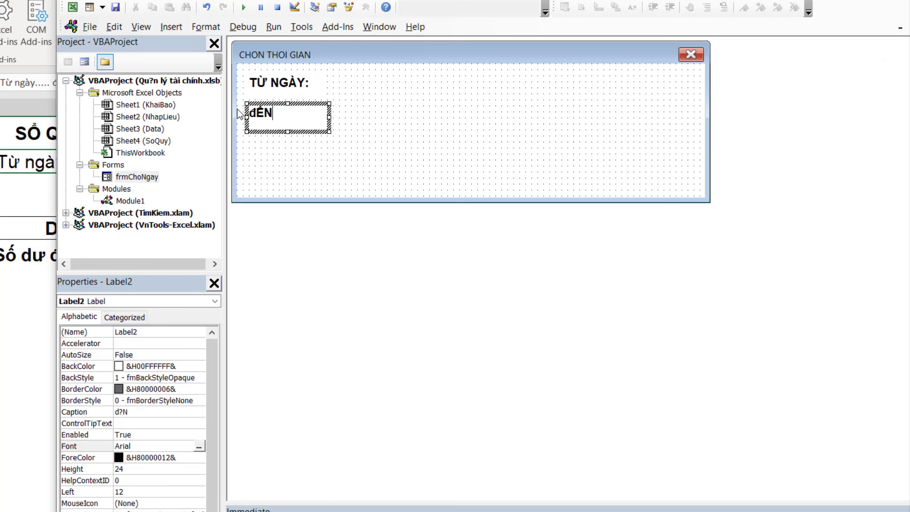
pyautogui.press('BackSpace')
pyautogui.press('BackSpace')
pyautogui.press('BackSpace')
pyautogui.write('DĐeến ng')
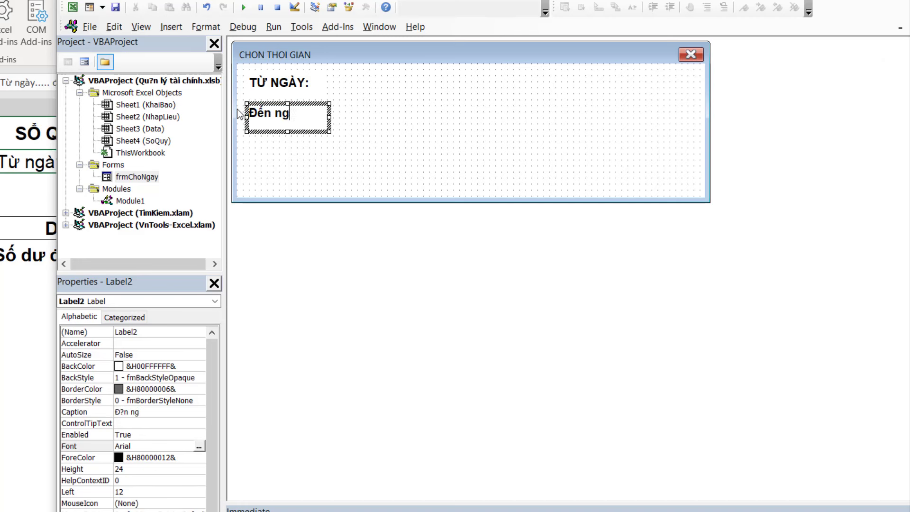
pyautogui.press('BackSpace')
pyautogui.press('BackSpace')
pyautogui.press('BackSpace')
pyautogui.press('BackSpace')
pyautogui.press('BackSpace')
pyautogui.write('SS')
pyautogui.press('BackSpace')
pyautogui.press('BackSpace')
pyautogui.write('ĐẾN NGÀY:')
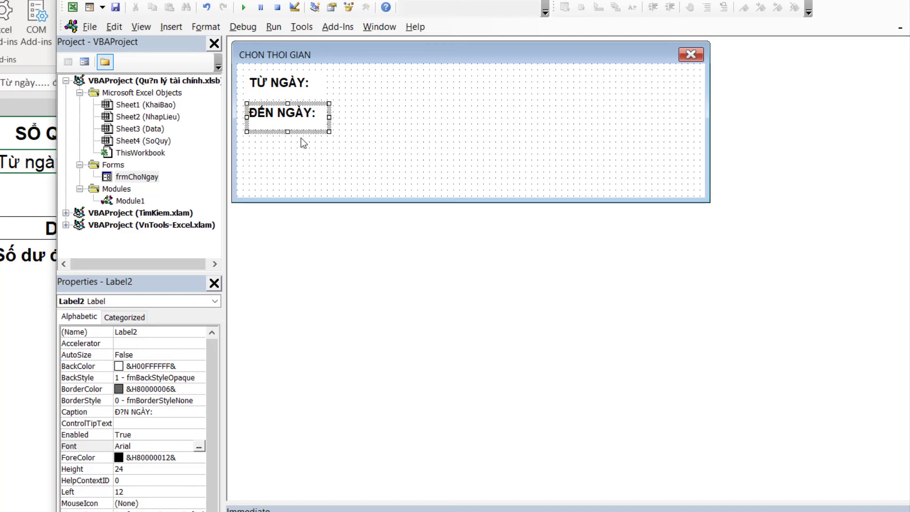
pyautogui.click(301, 138)
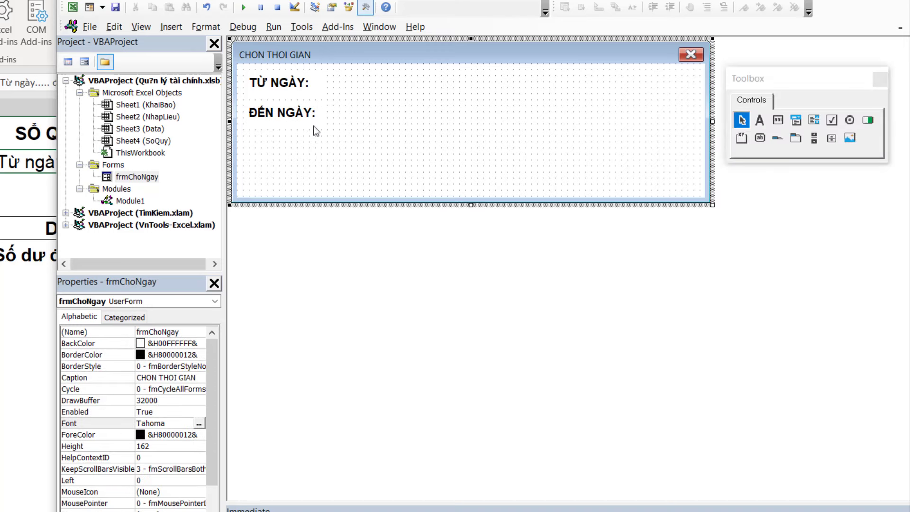
pyautogui.click(314, 131)
pyautogui.click(358, 158)
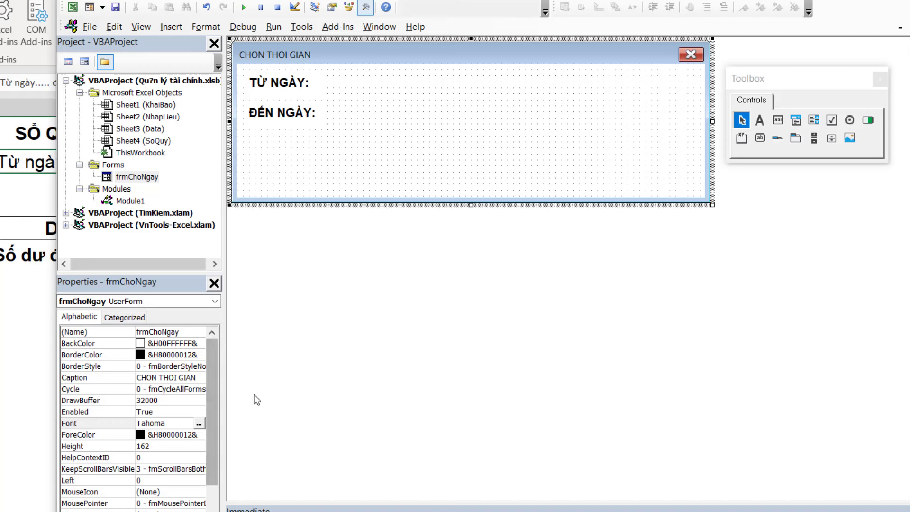
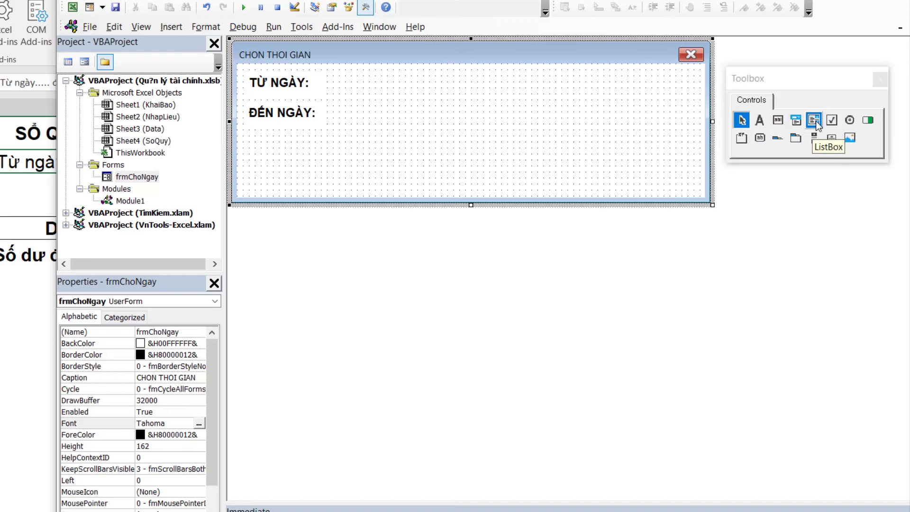
# Step: Draw a drop-down list beside the TỪ NGÀY label and shift the labels and list lower
pyautogui.click(802, 126)
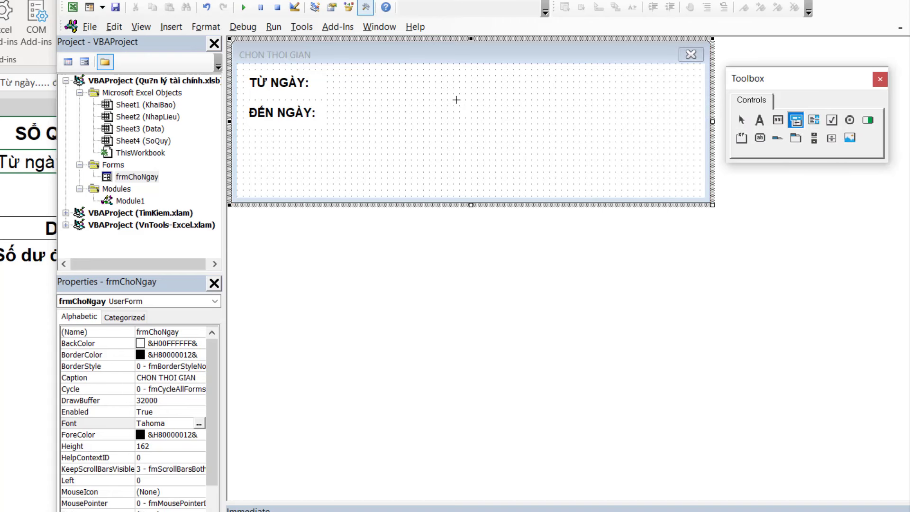
pyautogui.moveTo(333, 73); pyautogui.dragTo(389, 101)
pyautogui.click(406, 106)
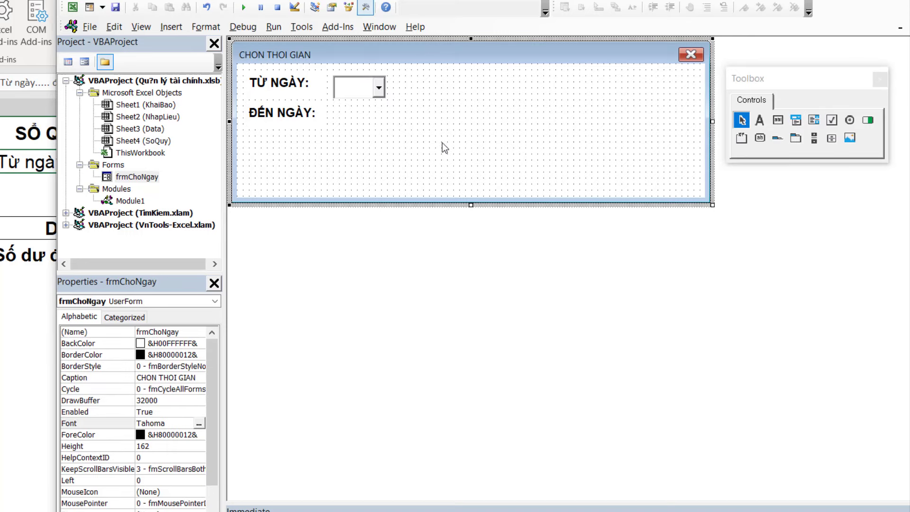
pyautogui.moveTo(442, 143)
pyautogui.mouseDown()
pyautogui.moveTo(267, 86)
pyautogui.moveTo(268, 110)
pyautogui.mouseUp()
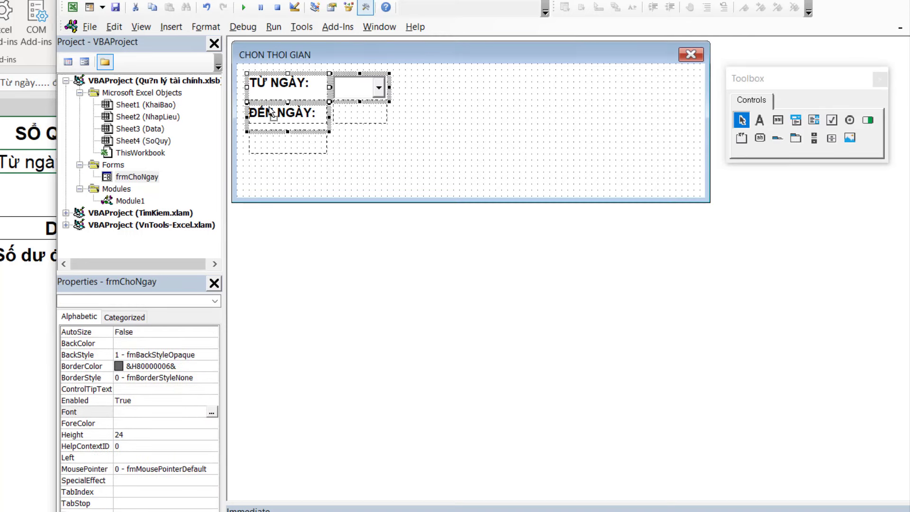
pyautogui.click(419, 137)
# Step: Copy the drop-down list to the right along the TỪ NGÀY row
pyautogui.click(377, 114)
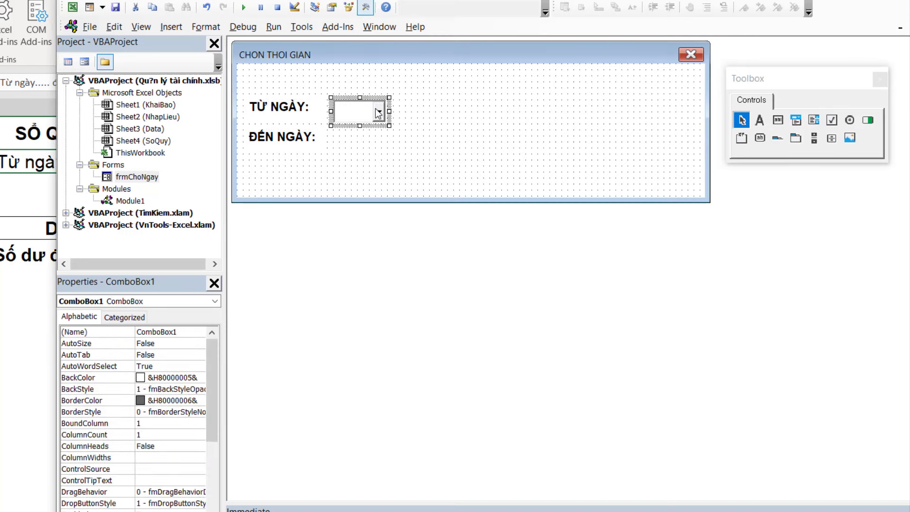
pyautogui.click(378, 113)
pyautogui.moveTo(368, 113); pyautogui.dragTo(519, 118)
pyautogui.click(365, 118)
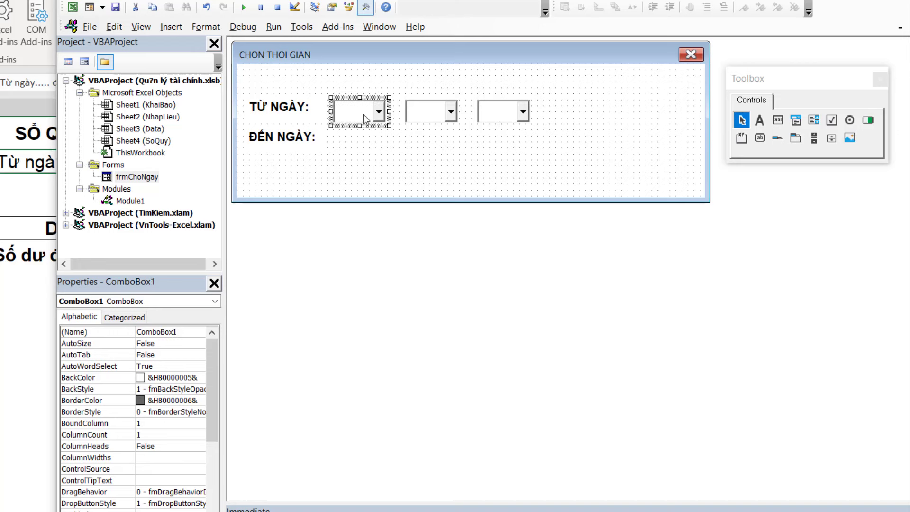
pyautogui.click(400, 127)
# Step: Widen the first drop-down, delete the extra copies, and widen the third drop-down
pyautogui.click(380, 113)
pyautogui.moveTo(398, 110)
pyautogui.mouseDown()
pyautogui.moveTo(441, 97)
pyautogui.moveTo(423, 122)
pyautogui.moveTo(572, 112)
pyautogui.mouseUp()
pyautogui.click(518, 135)
pyautogui.press('Delete')
pyautogui.click(601, 132)
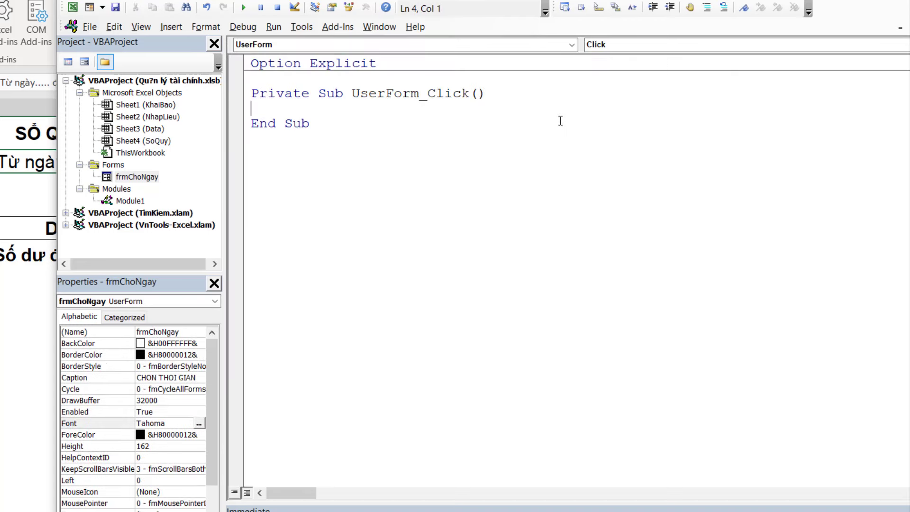
pyautogui.doubleClick(137, 176)
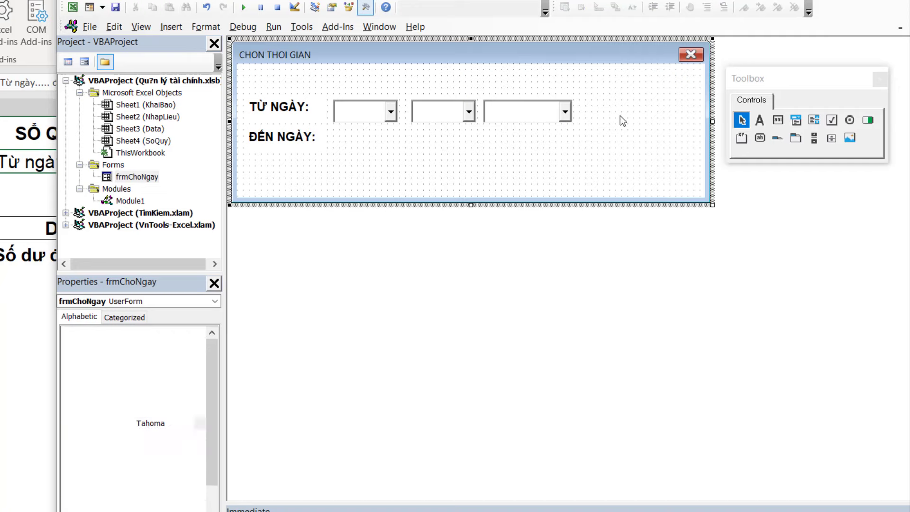
# Step: Give all three TỪ NGÀY drop-down lists a Tahoma Bold 12 font
pyautogui.moveTo(649, 113)
pyautogui.mouseDown()
pyautogui.moveTo(370, 114)
pyautogui.moveTo(403, 110)
pyautogui.mouseUp()
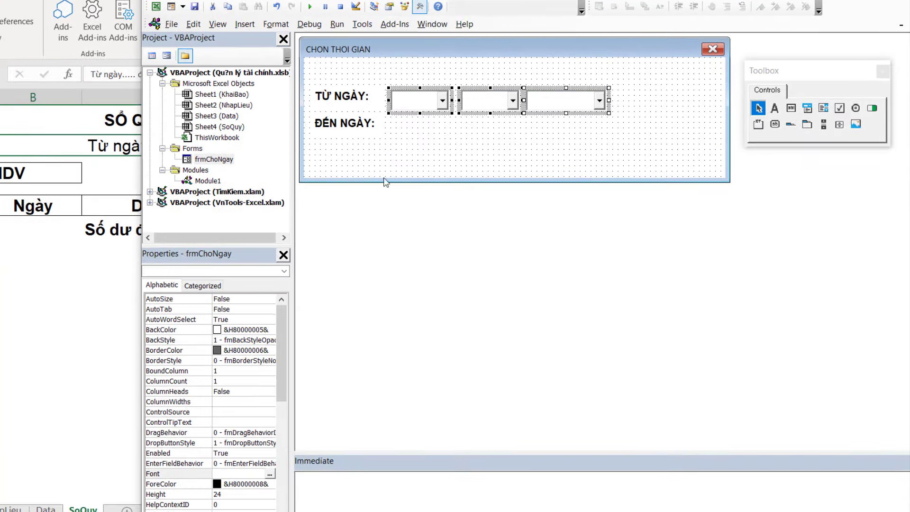
pyautogui.click(225, 465)
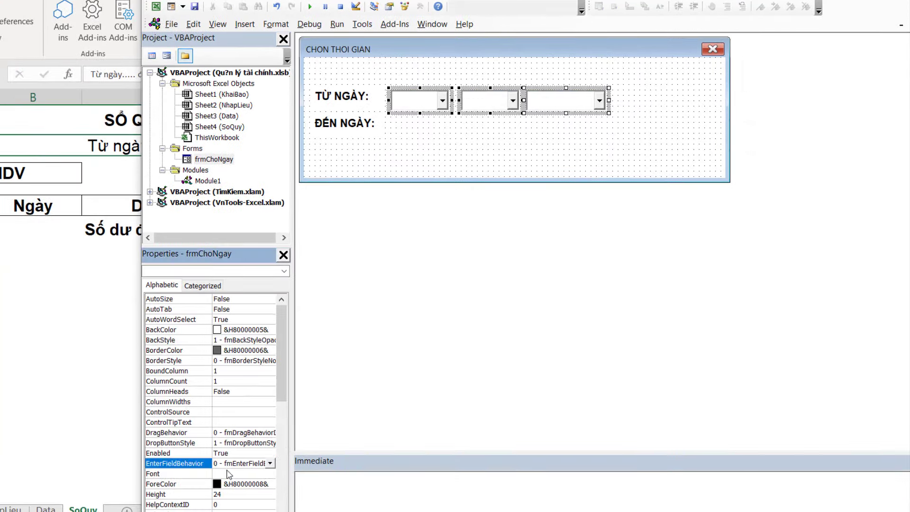
pyautogui.click(239, 474)
pyautogui.click(269, 474)
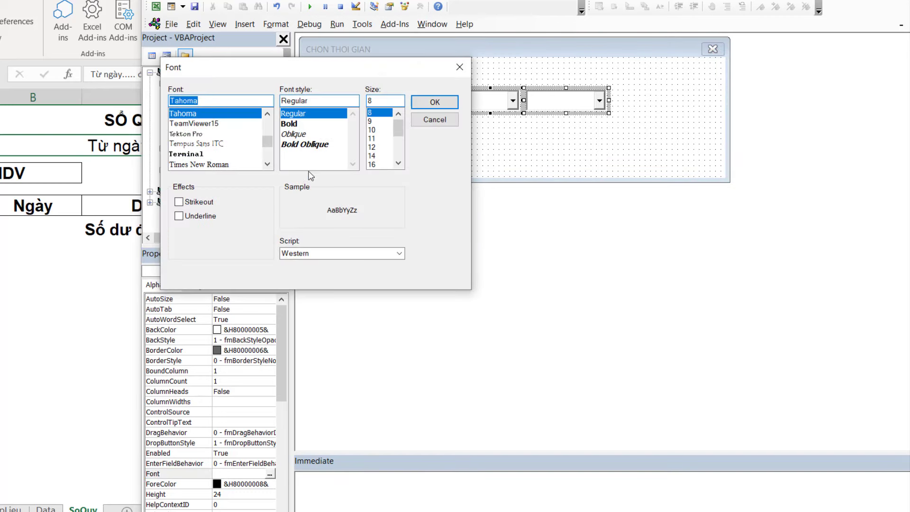
pyautogui.click(372, 148)
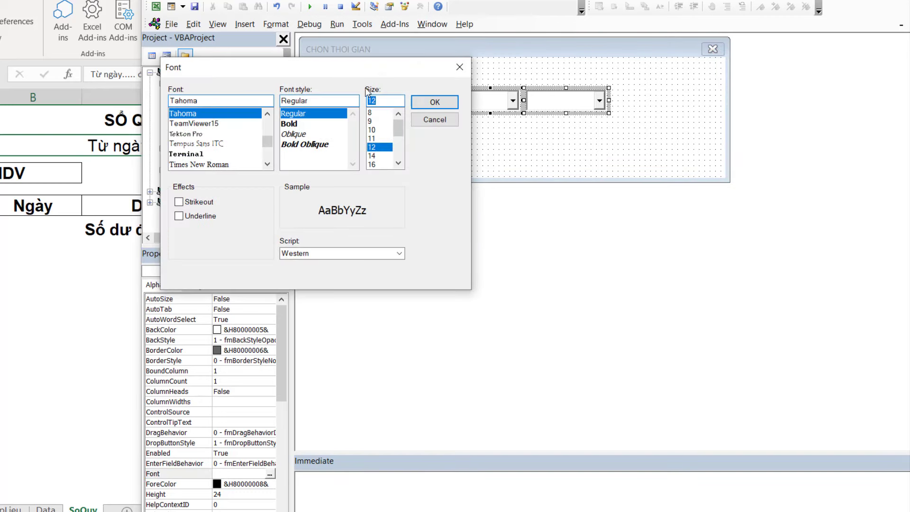
pyautogui.moveTo(362, 72); pyautogui.dragTo(375, 154)
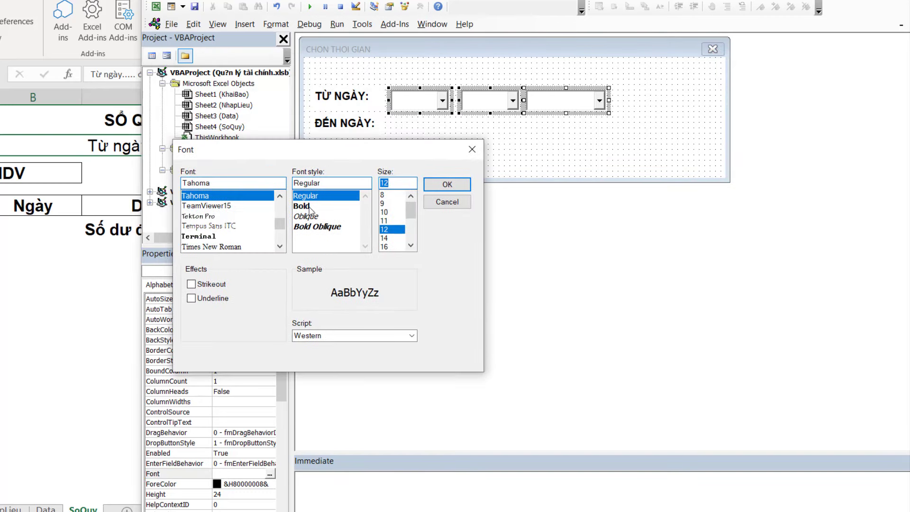
pyautogui.click(303, 206)
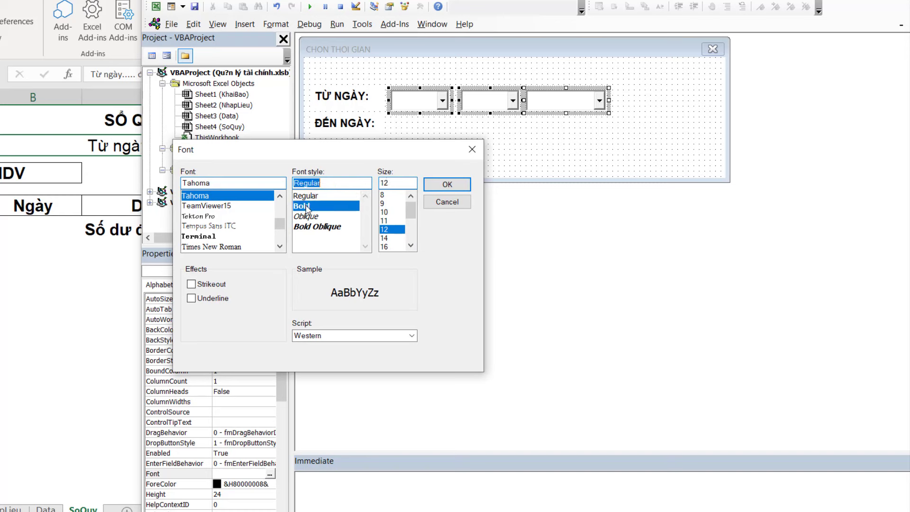
pyautogui.click(447, 184)
# Step: Move the ĐẾN NGÀY label lower on the form
pyautogui.click(443, 110)
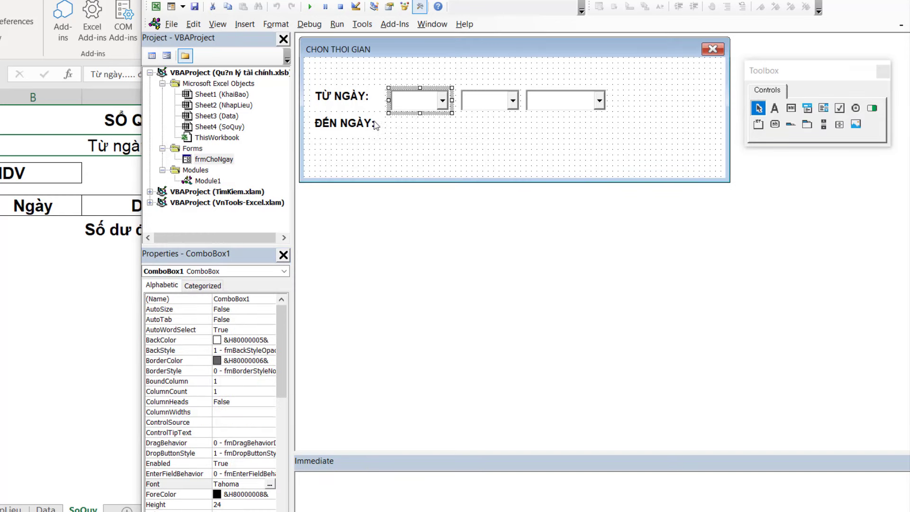
pyautogui.click(337, 119)
pyautogui.moveTo(345, 124); pyautogui.dragTo(346, 135)
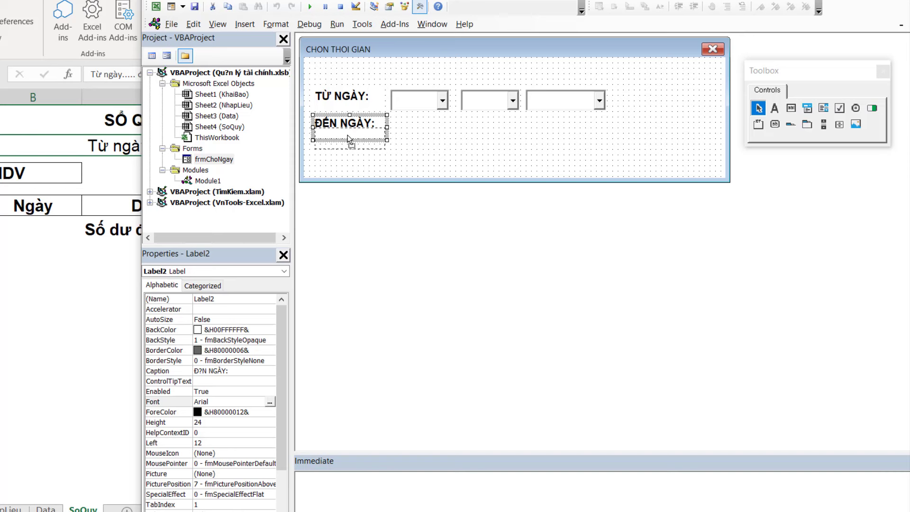
pyautogui.click(429, 138)
# Step: Copy the three drop-down lists down into the ĐẾN NGÀY row
pyautogui.click(434, 112)
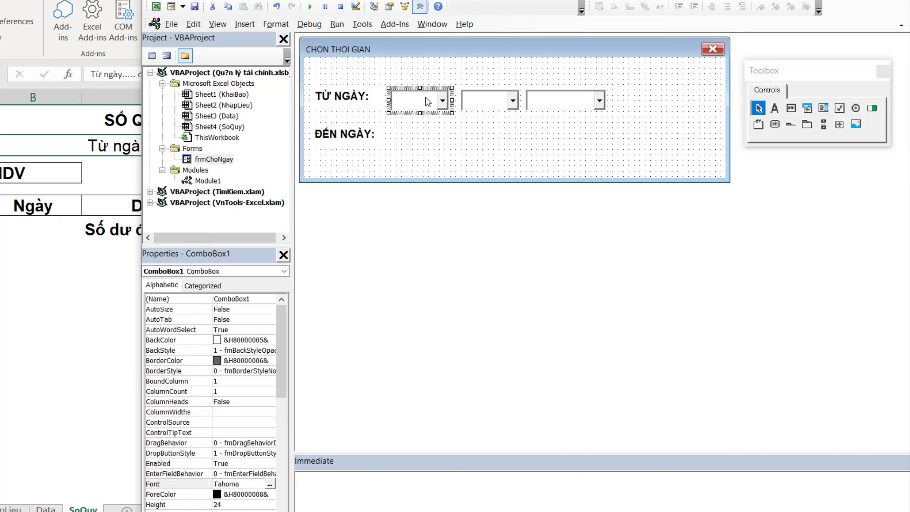
pyautogui.click(513, 101)
pyautogui.click(555, 100)
pyautogui.click(702, 110)
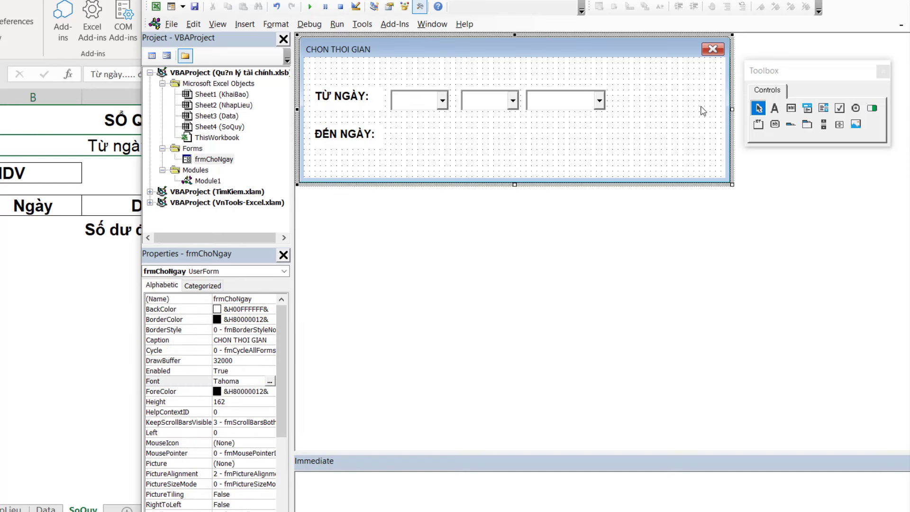
pyautogui.click(414, 101)
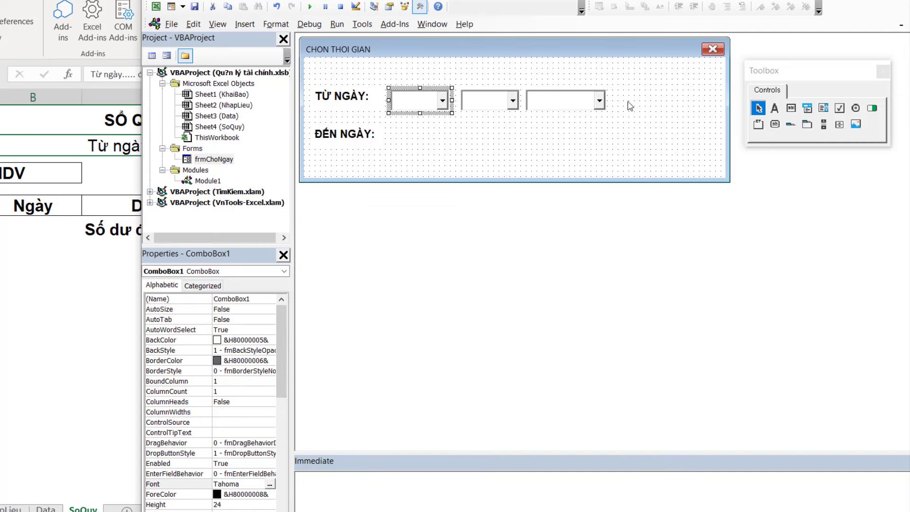
pyautogui.moveTo(626, 118)
pyautogui.mouseDown()
pyautogui.moveTo(413, 85)
pyautogui.moveTo(405, 131)
pyautogui.mouseUp()
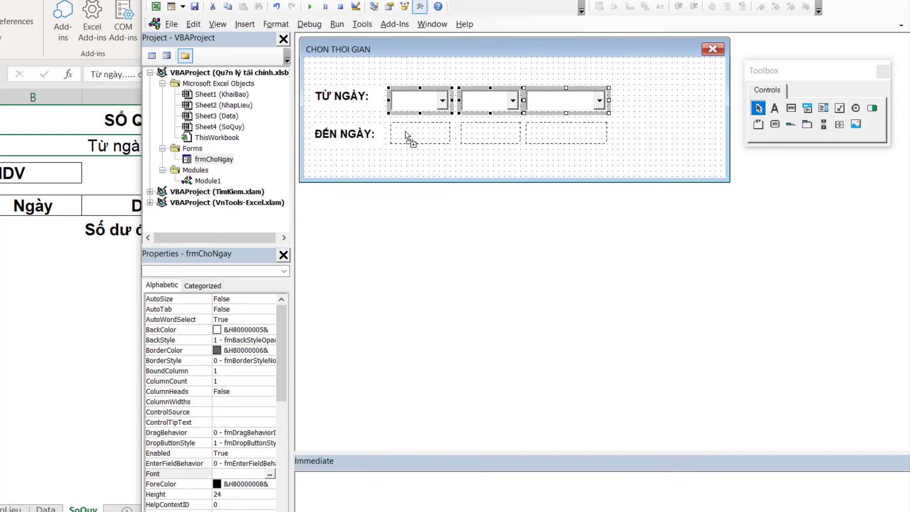
pyautogui.click(640, 154)
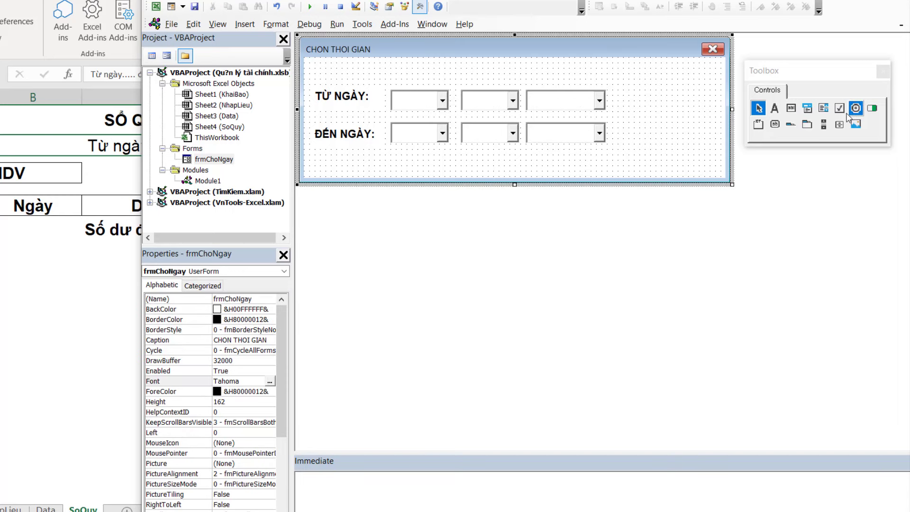
# Step: Draw a large button right of the drop-downs and caption it OK
pyautogui.click(776, 125)
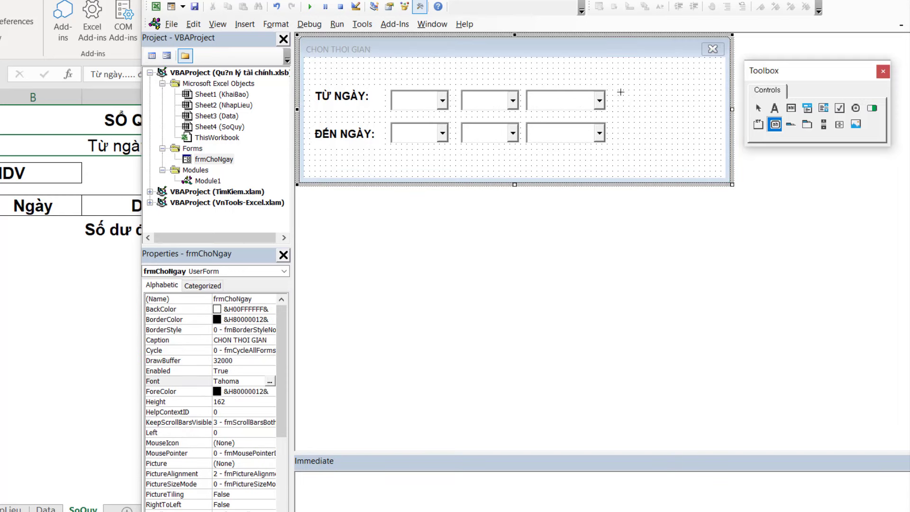
pyautogui.moveTo(621, 92); pyautogui.dragTo(688, 144)
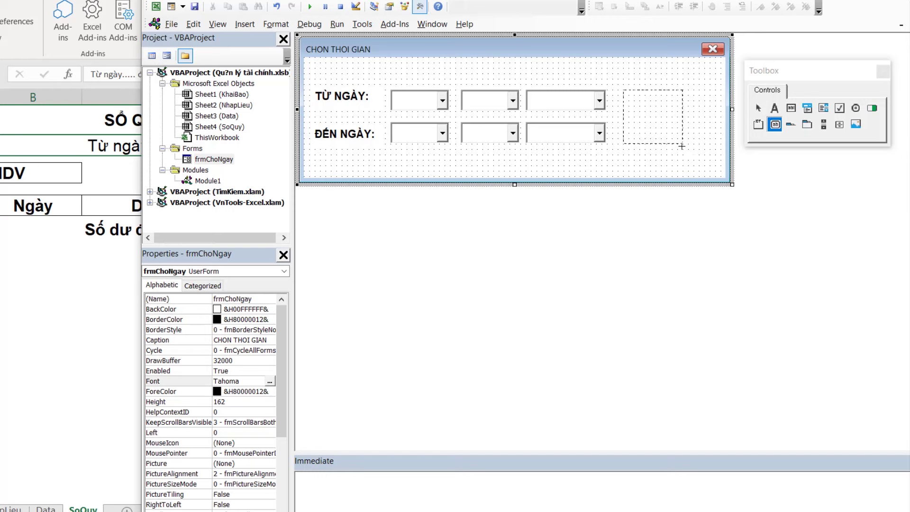
pyautogui.click(663, 121)
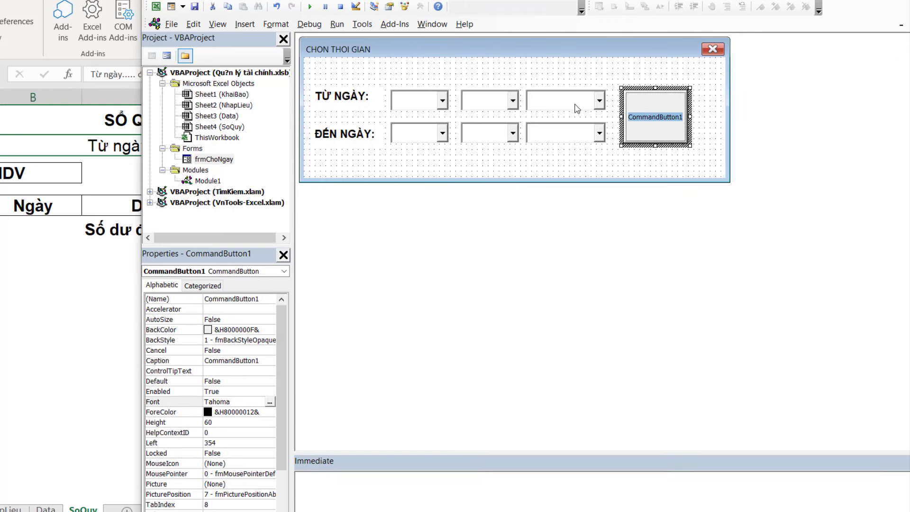
pyautogui.write('ok')
pyautogui.write('OK')
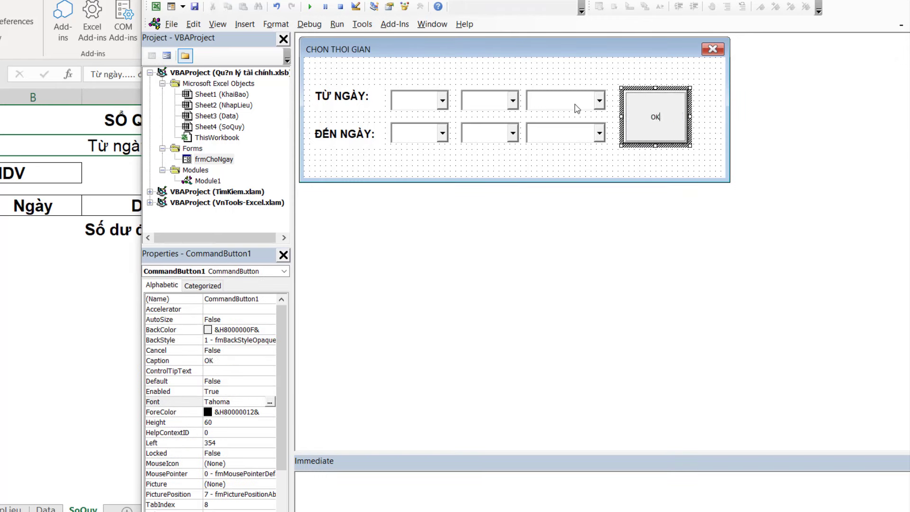
pyautogui.click(580, 63)
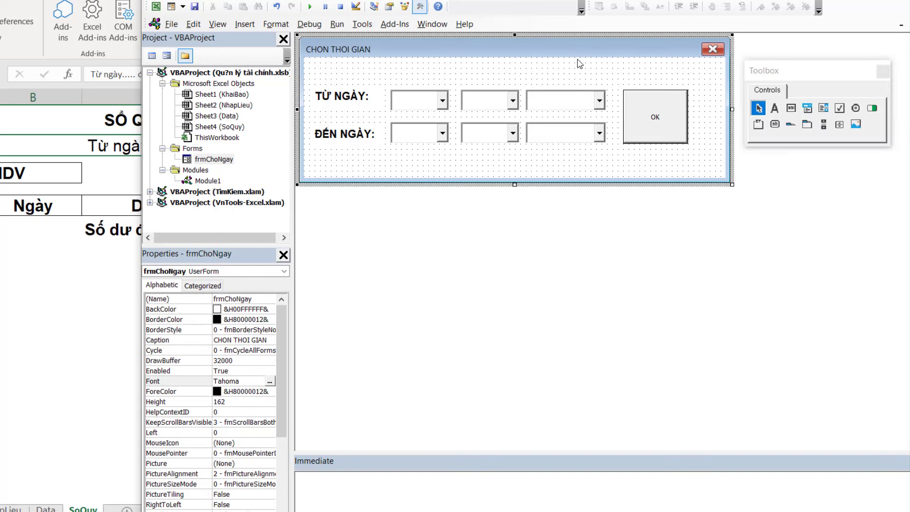
# Step: Select the three TỪ NGÀY drop-downs and glance at the SoQuy sheet before returning
pyautogui.click(420, 104)
pyautogui.click(475, 109)
pyautogui.click(545, 101)
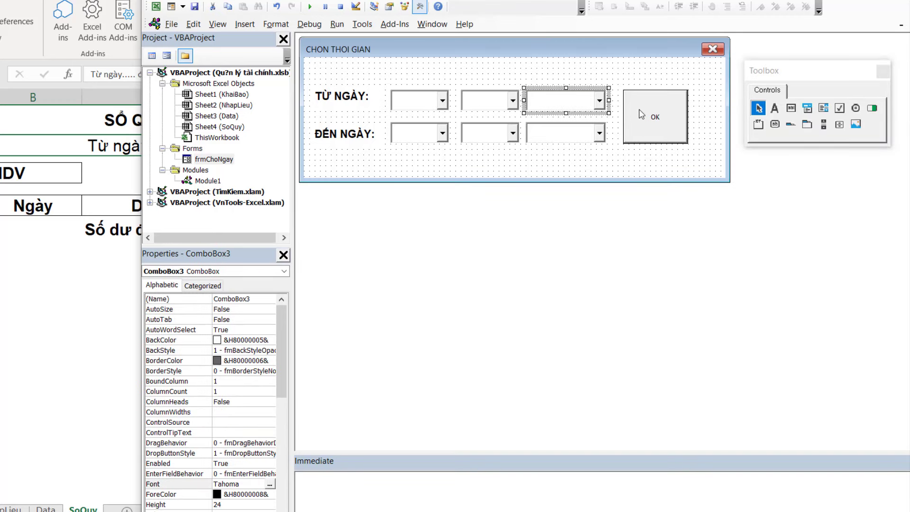
pyautogui.hotkey('alt', 'F11')
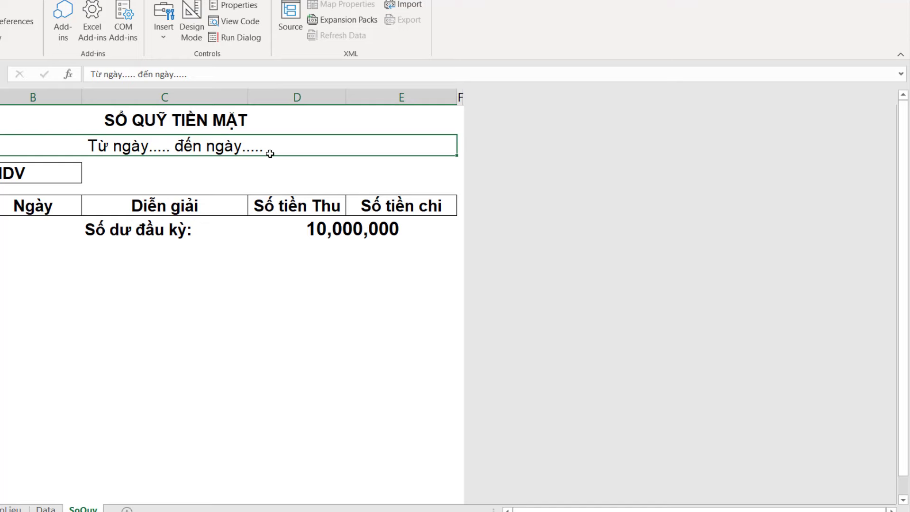
pyautogui.hotkey('alt', 'F11')
pyautogui.click(368, 171)
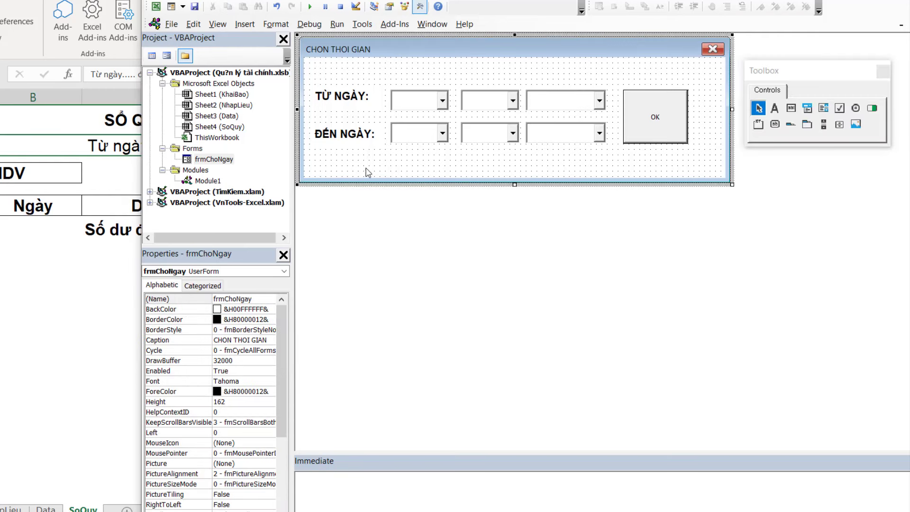
# Step: Draw a label across the top of the form with the caption Ngày
pyautogui.click(792, 108)
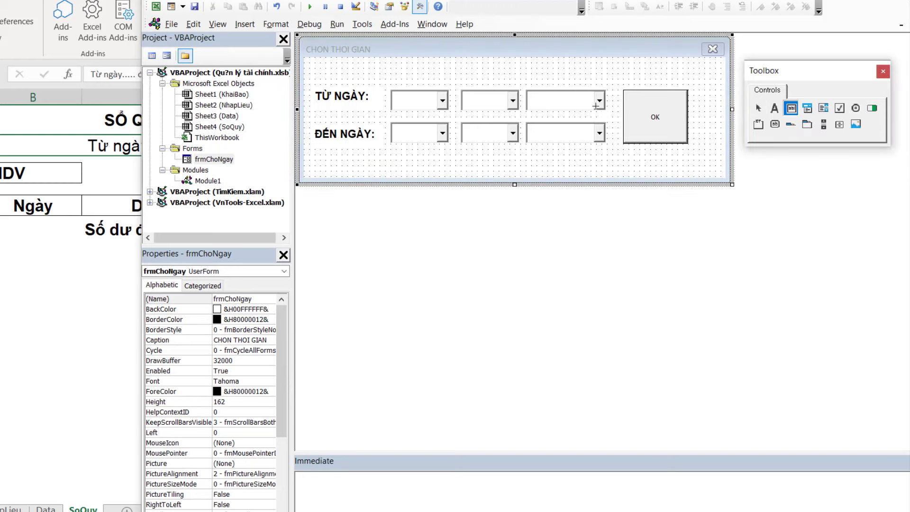
pyautogui.moveTo(313, 67); pyautogui.dragTo(690, 86)
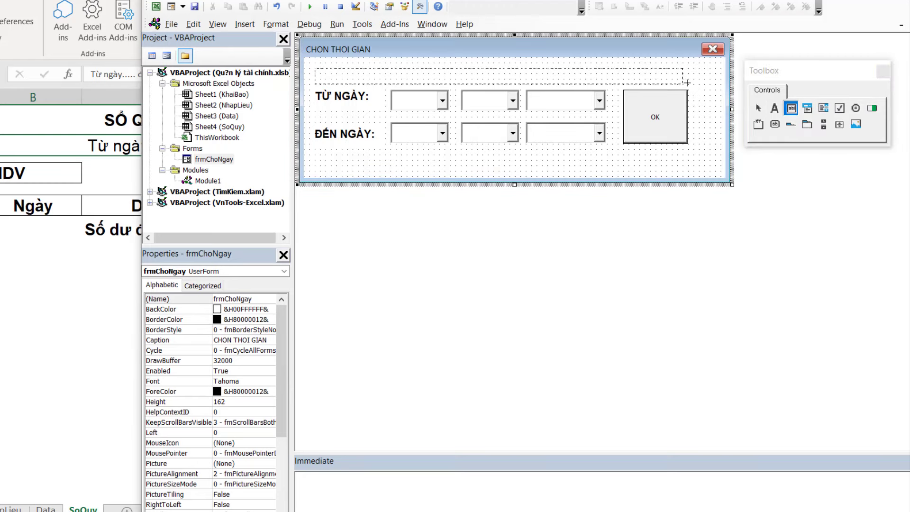
pyautogui.hotkey('ctrl', 'z')
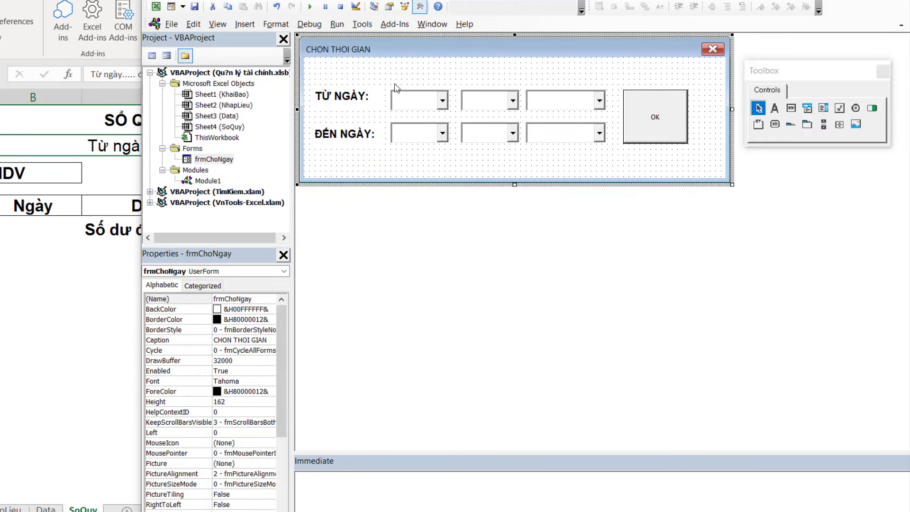
pyautogui.click(775, 108)
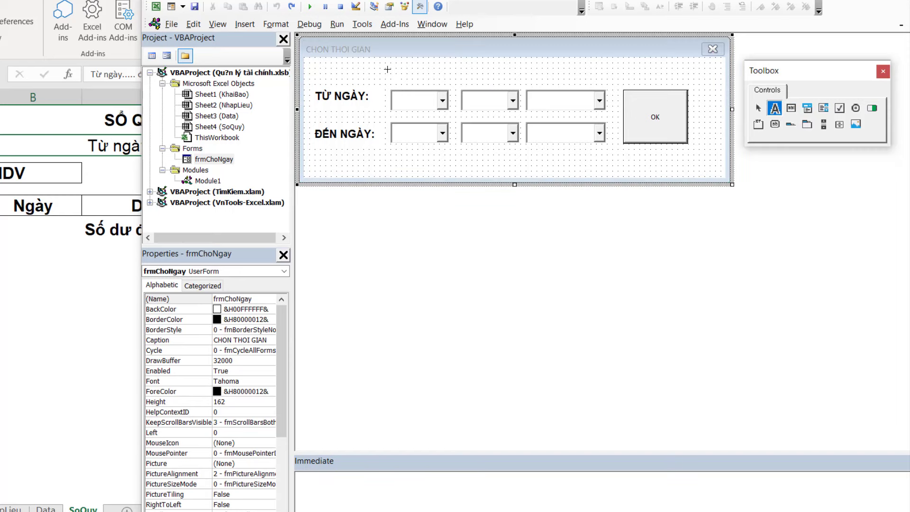
pyautogui.moveTo(390, 66); pyautogui.dragTo(685, 80)
pyautogui.click(477, 71)
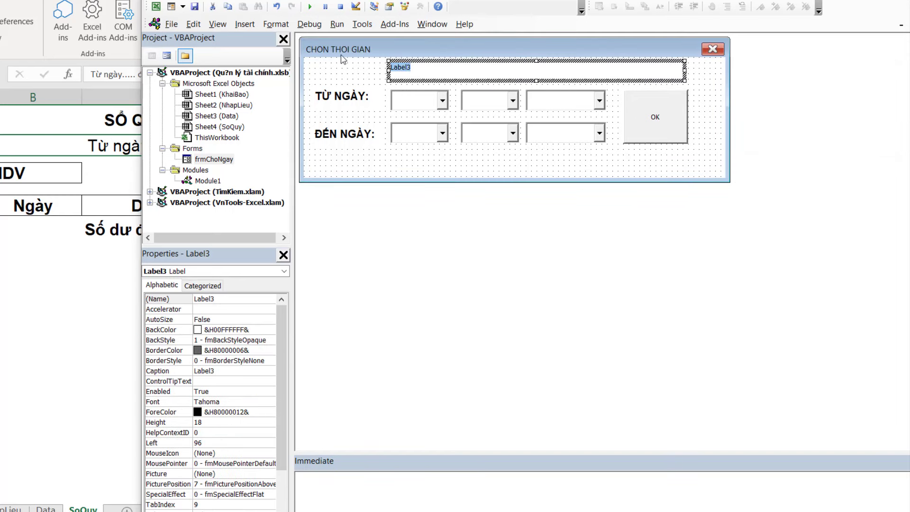
pyautogui.write('ĐU')
pyautogui.press('BackSpace')
pyautogui.press('BackSpace')
pyautogui.press('BackSpace')
pyautogui.write('Gày')
pyautogui.press('BackSpace')
pyautogui.press('BackSpace')
pyautogui.write('ga')
pyautogui.click(432, 80)
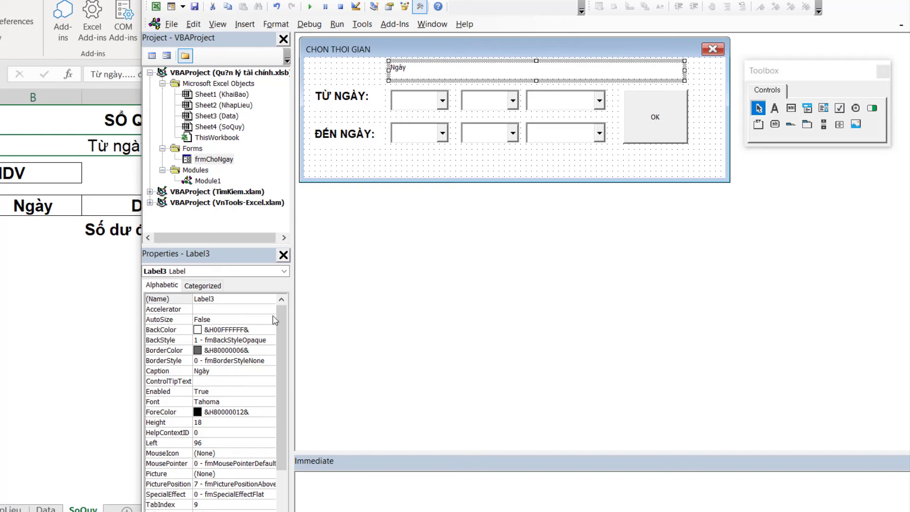
# Step: Set the Ngày label's font size to 11
pyautogui.click(243, 372)
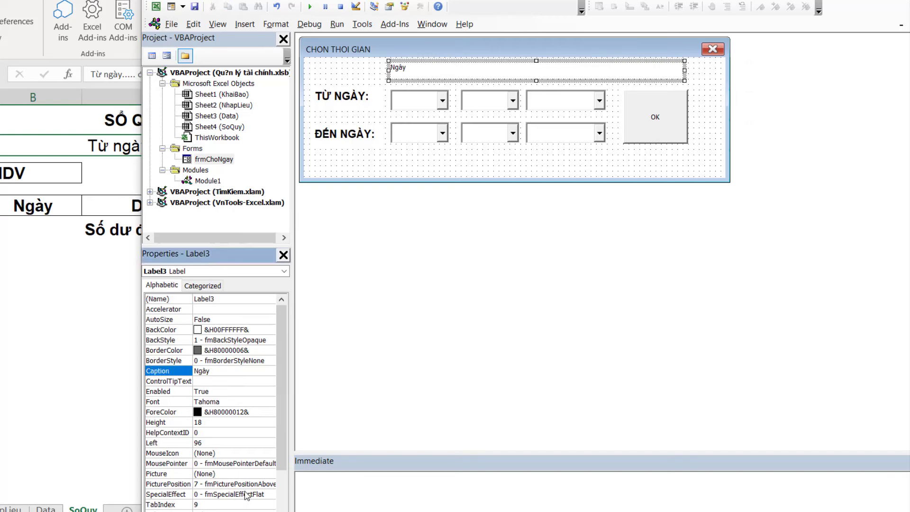
pyautogui.click(246, 403)
pyautogui.click(270, 401)
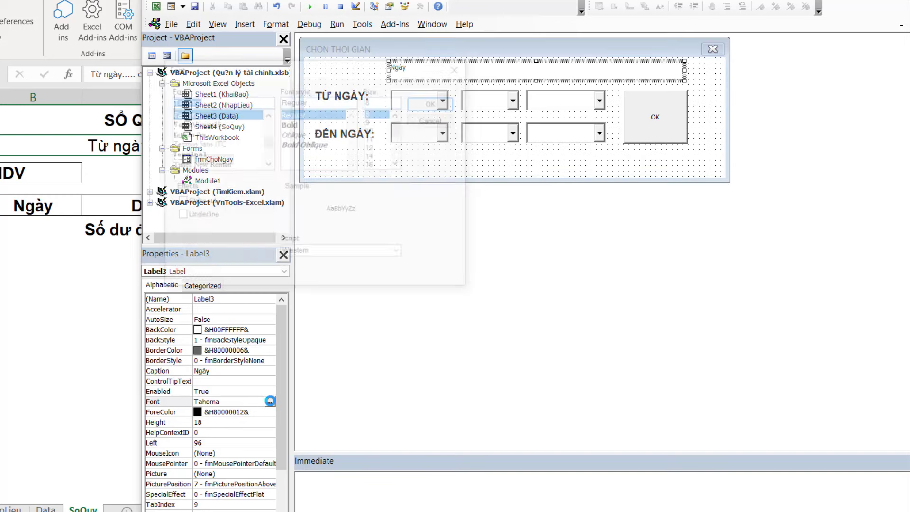
pyautogui.click(373, 138)
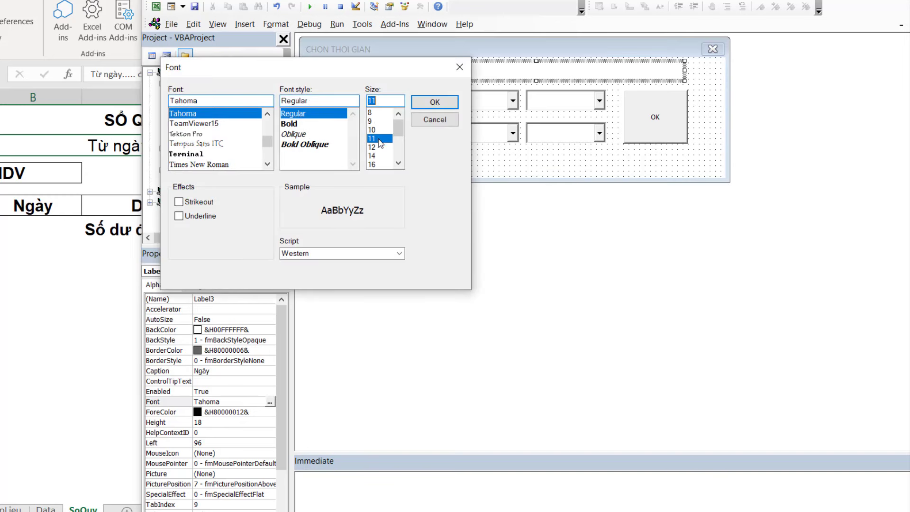
pyautogui.click(429, 102)
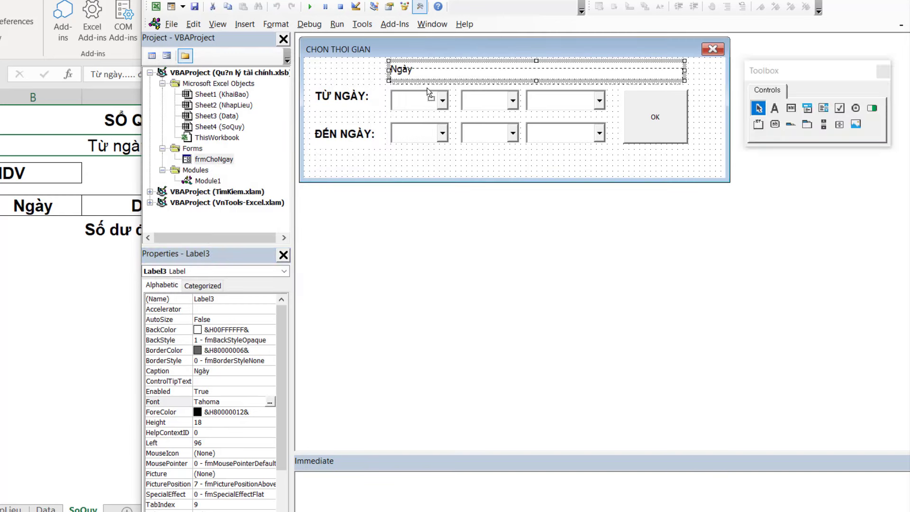
# Step: Extend the header caption to read Ngày, Tháng and Năm with spacing
pyautogui.moveTo(428, 79); pyautogui.dragTo(410, 77)
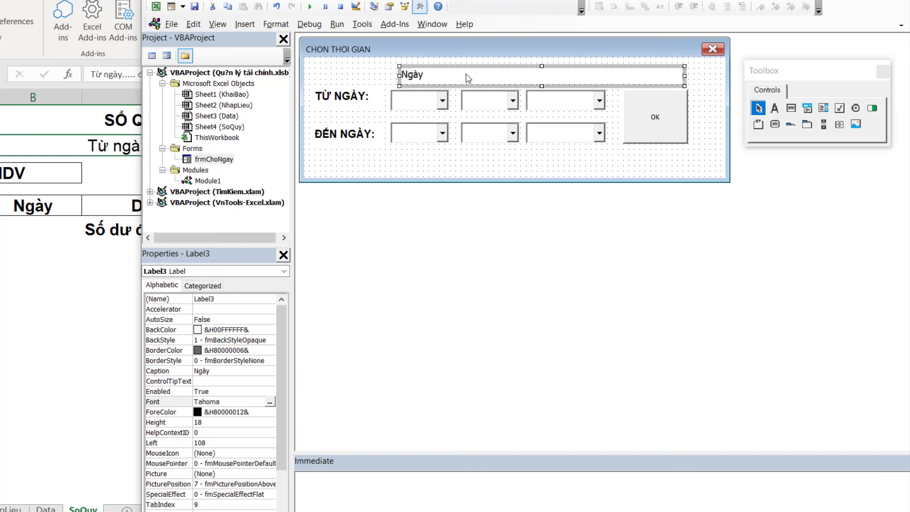
pyautogui.click(464, 76)
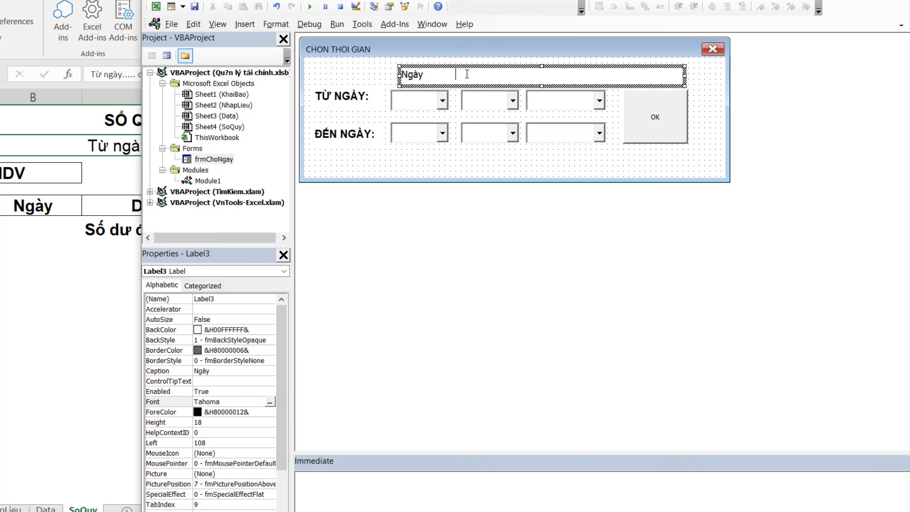
pyautogui.write('Than')
pyautogui.write('ăm')
pyautogui.write('NĂm')
pyautogui.press('BackSpace')
pyautogui.press('BackSpace')
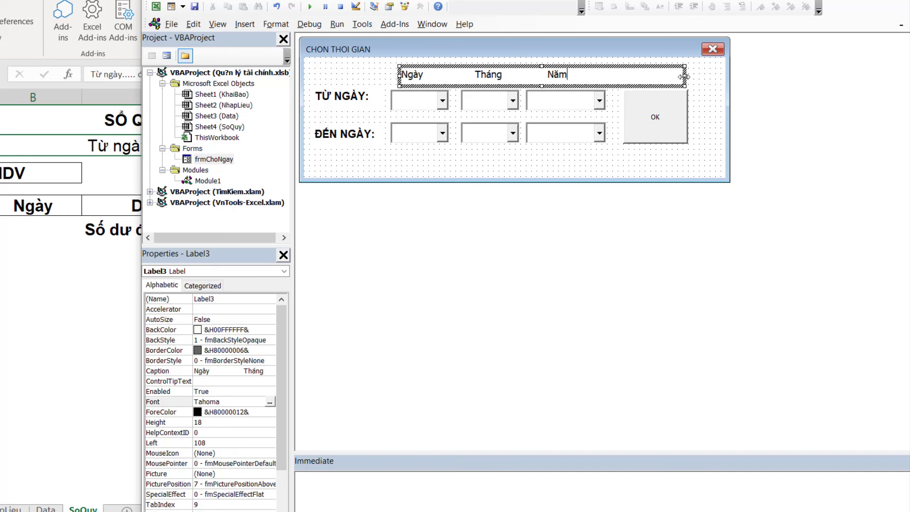
# Step: Narrow the header label to span the date boxes and align it above them
pyautogui.moveTo(684, 76)
pyautogui.mouseDown()
pyautogui.moveTo(577, 77)
pyautogui.moveTo(545, 87)
pyautogui.mouseUp()
pyautogui.click(569, 89)
pyautogui.click(539, 86)
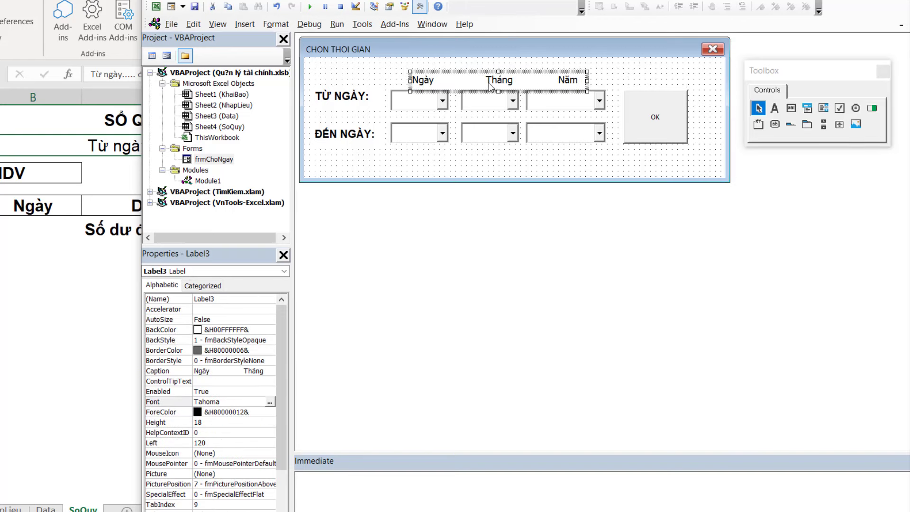
pyautogui.moveTo(471, 93); pyautogui.dragTo(465, 96)
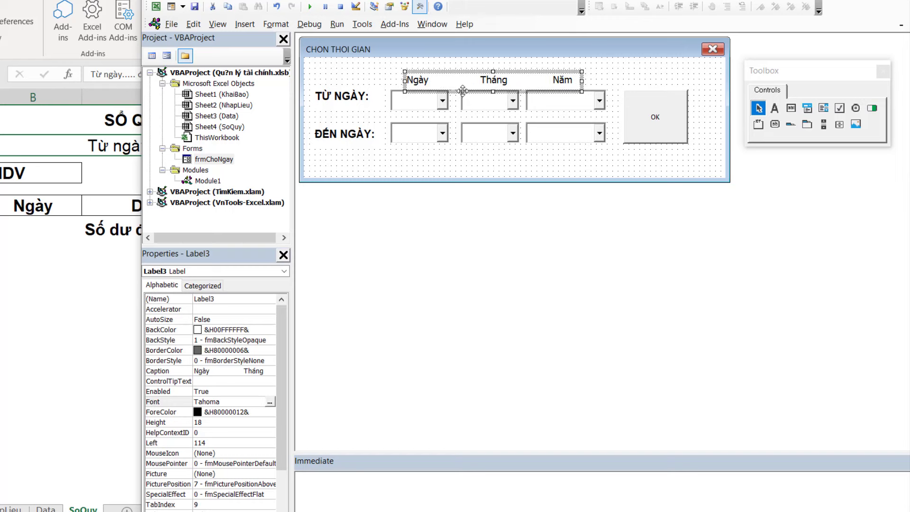
# Step: Shorten the form to height 136.8 and move all its controls up slightly
pyautogui.click(669, 83)
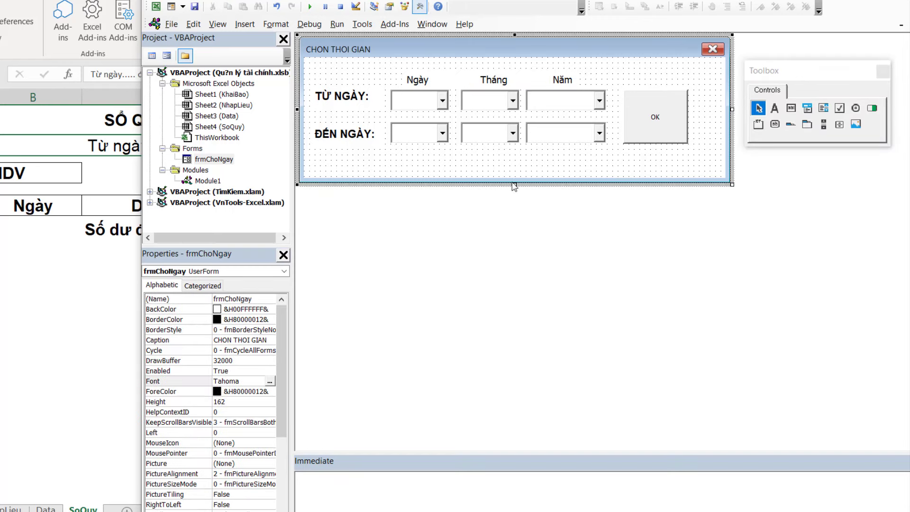
pyautogui.moveTo(514, 186); pyautogui.dragTo(509, 163)
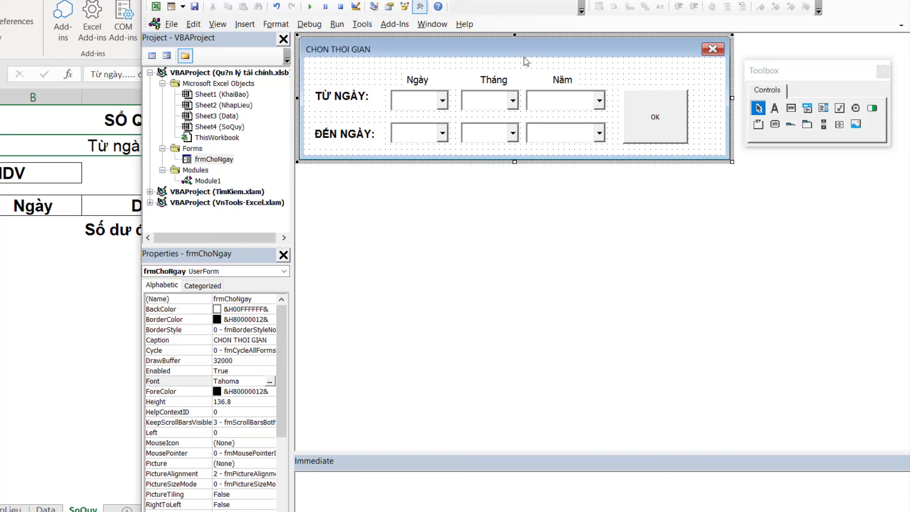
pyautogui.moveTo(314, 65); pyautogui.dragTo(670, 123)
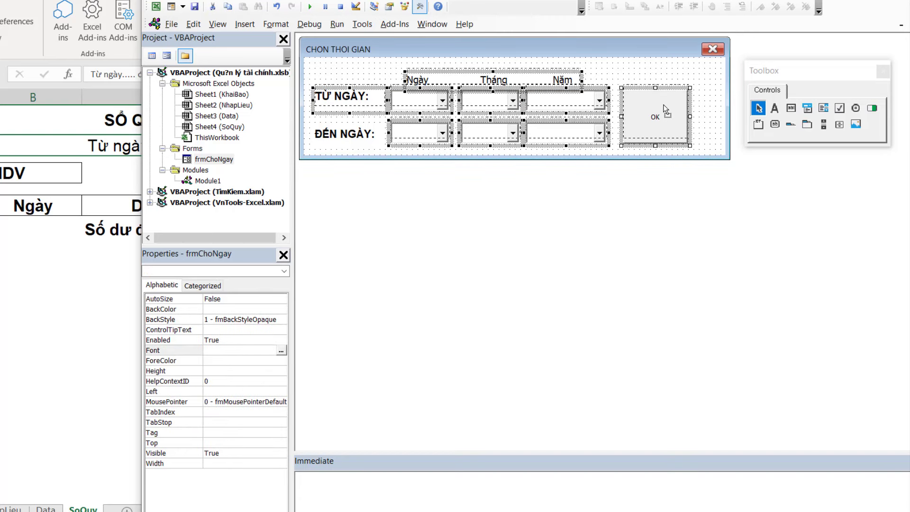
pyautogui.moveTo(666, 116); pyautogui.dragTo(666, 110)
# Step: Set the OK button's BackColor to white from the palette
pyautogui.click(681, 114)
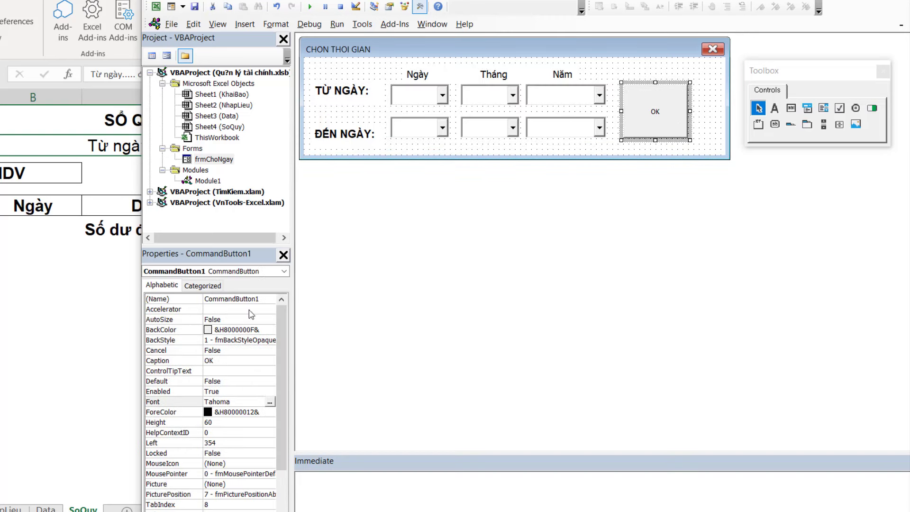
pyautogui.click(240, 328)
pyautogui.click(270, 330)
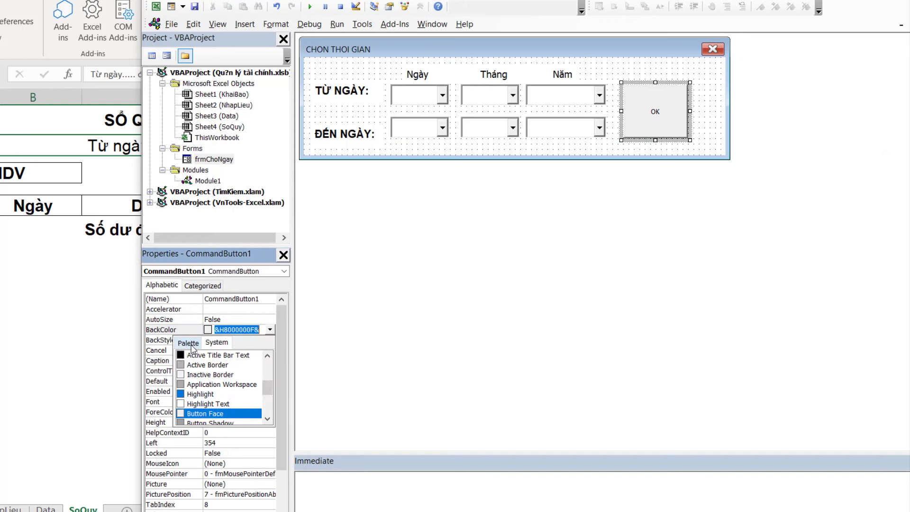
pyautogui.click(189, 342)
pyautogui.click(185, 360)
# Step: Give the OK button Tahoma Bold 14 caption text
pyautogui.click(240, 401)
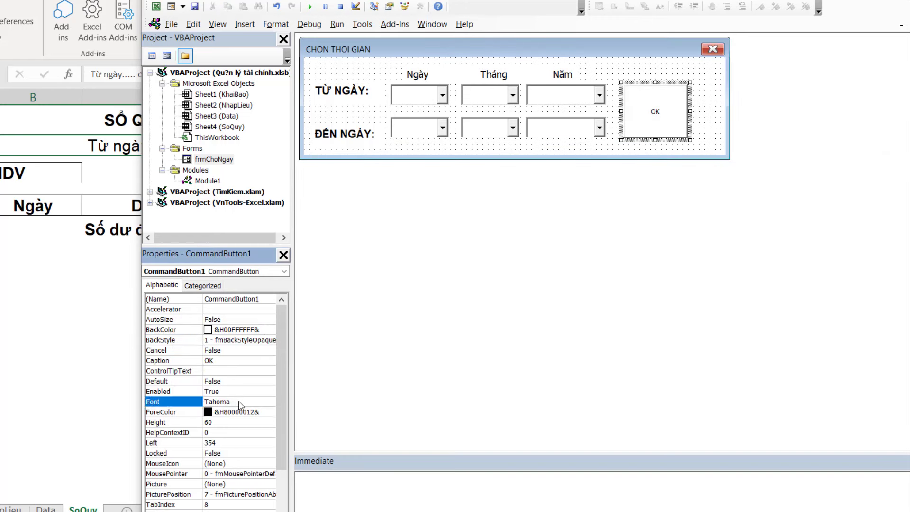
pyautogui.click(270, 401)
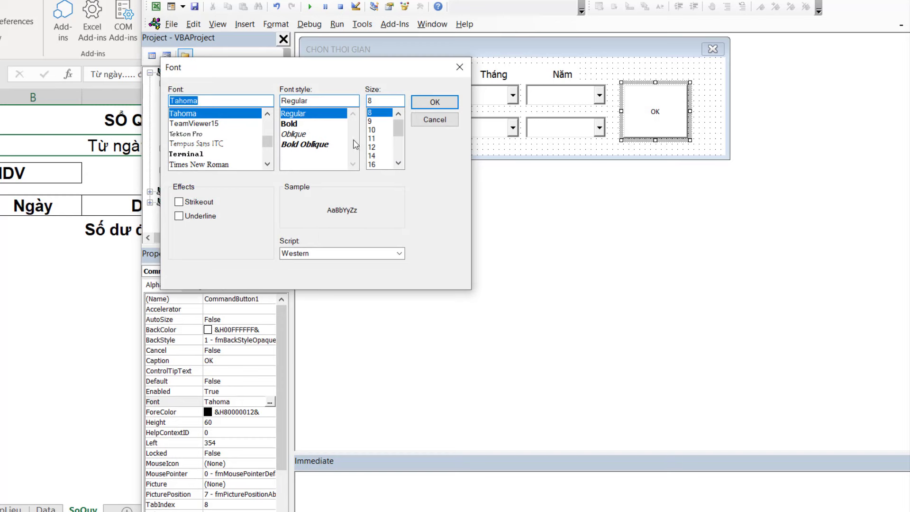
pyautogui.click(382, 156)
pyautogui.click(298, 125)
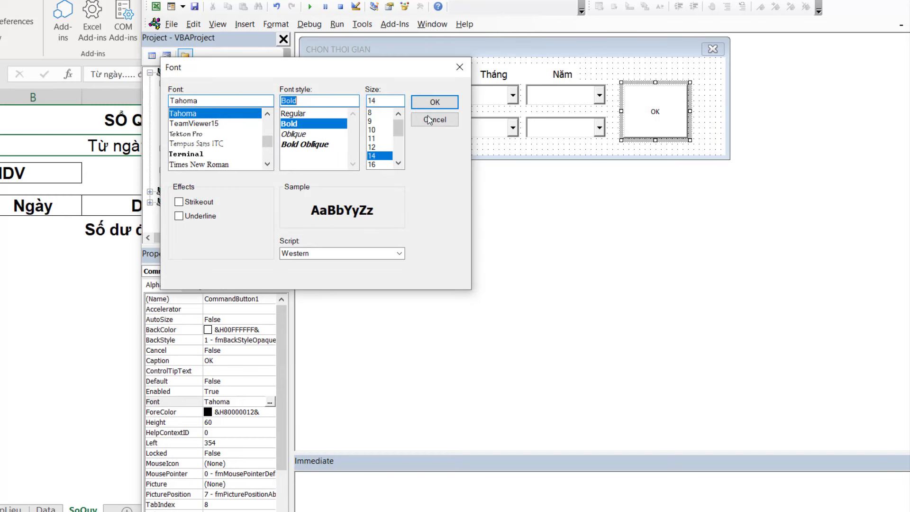
pyautogui.click(432, 102)
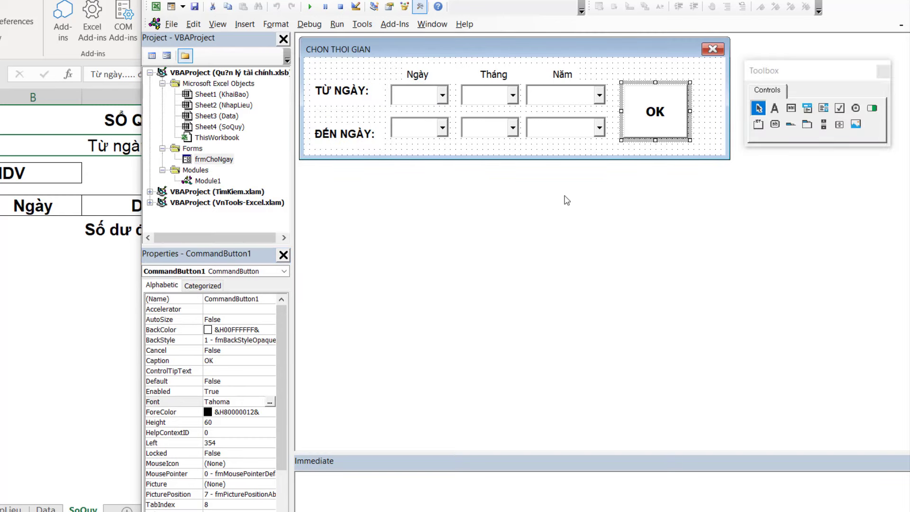
# Step: Set the TỪ NGÀY and ĐẾN NGÀY labels' ForeColor to the grey Disabled Text colour
pyautogui.click(347, 91)
pyautogui.keyDown('ctrl'); pyautogui.click(349, 137); pyautogui.keyUp('ctrl')
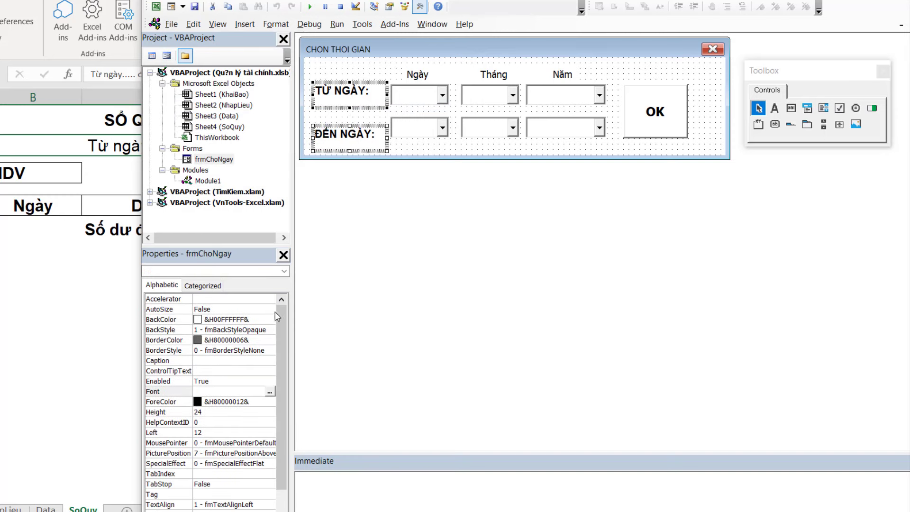
pyautogui.click(228, 401)
pyautogui.click(270, 402)
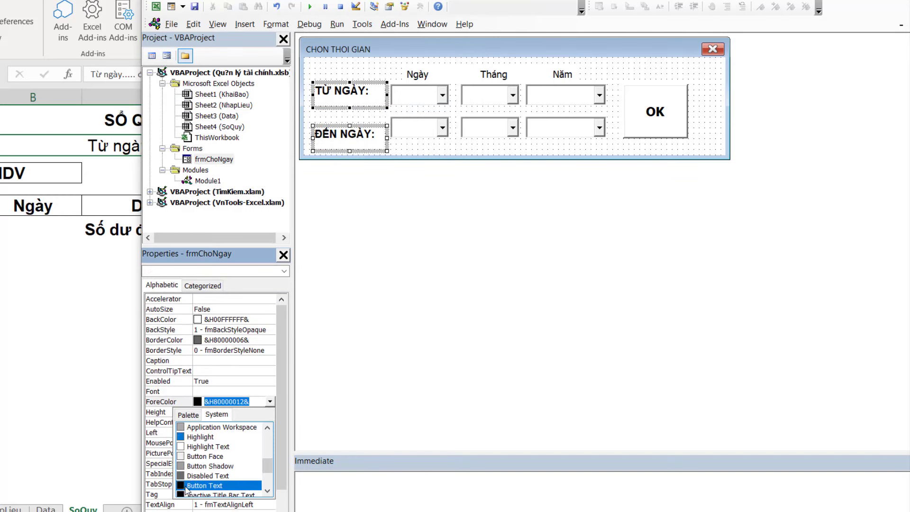
pyautogui.click(199, 476)
pyautogui.click(472, 152)
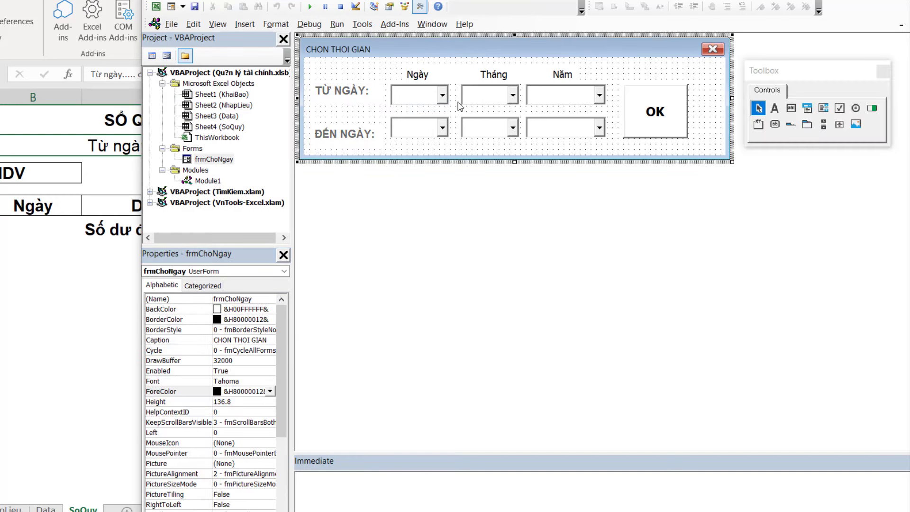
pyautogui.click(422, 76)
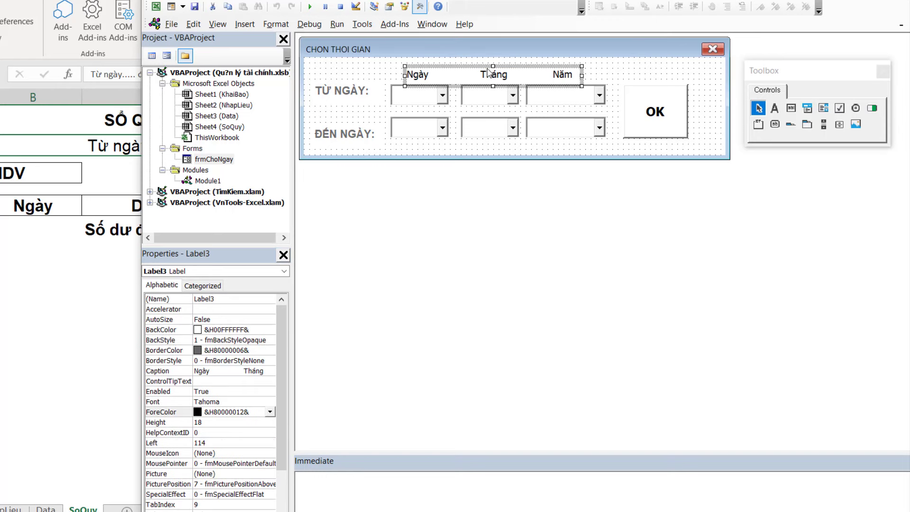
pyautogui.click(270, 412)
pyautogui.click(270, 412)
pyautogui.click(199, 496)
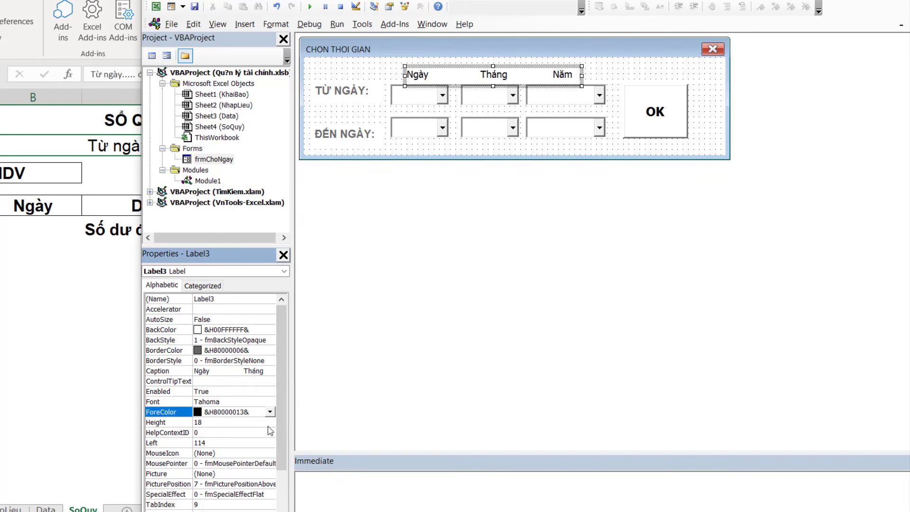
pyautogui.click(627, 74)
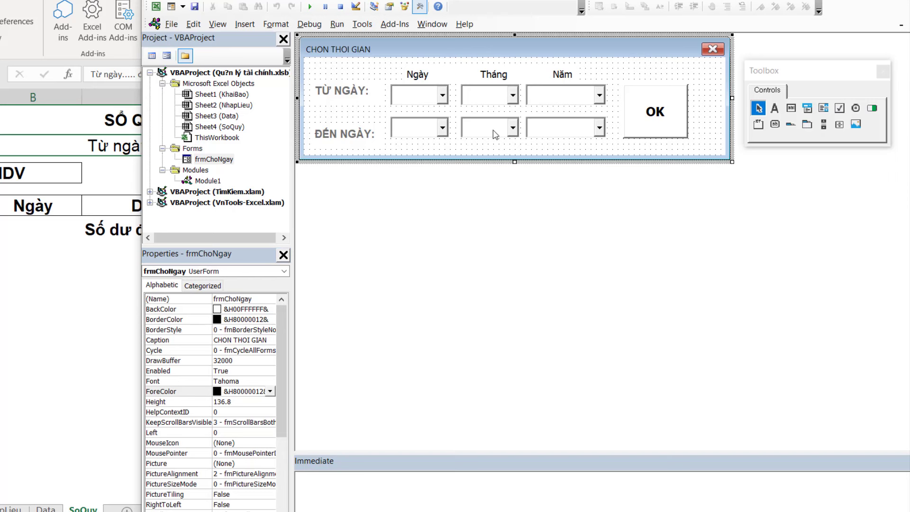
# Step: Test-run the form, trying the month, year and end-date day drop-downs, then close it
pyautogui.click(309, 6)
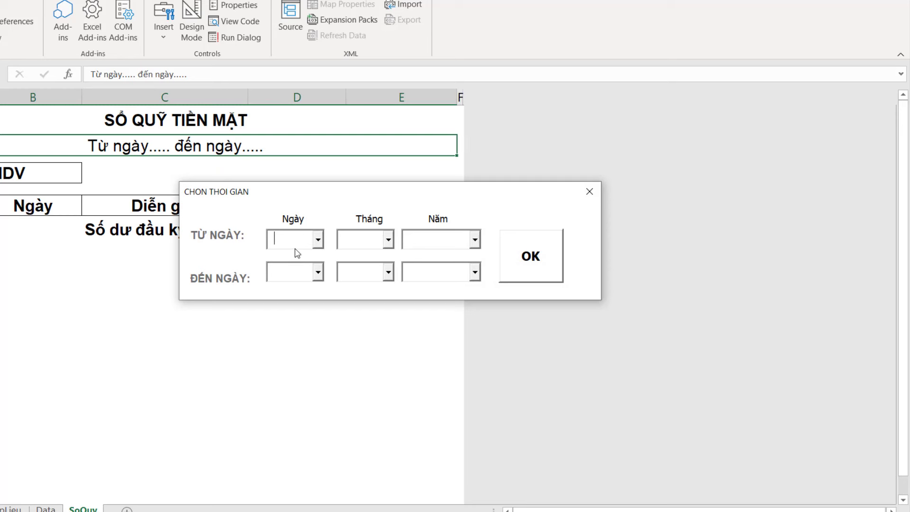
pyautogui.click(389, 241)
pyautogui.click(473, 243)
pyautogui.click(317, 273)
pyautogui.click(589, 191)
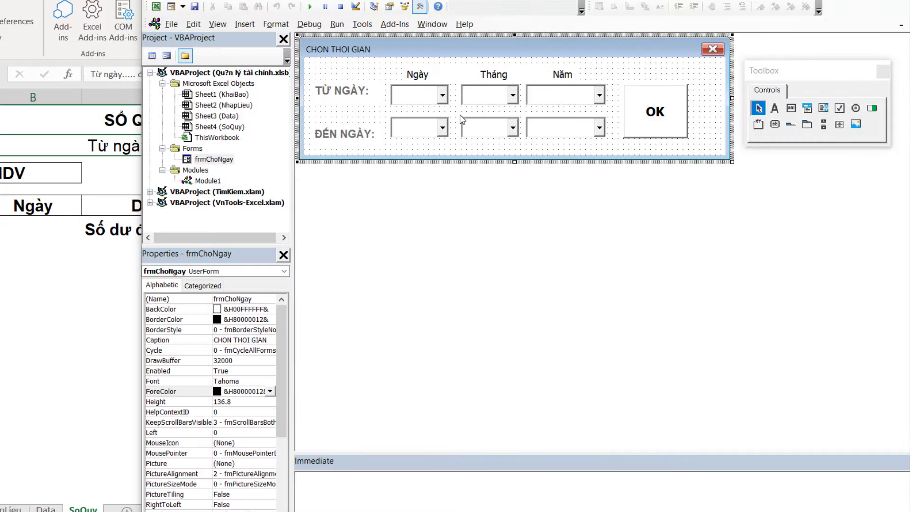
pyautogui.click(433, 102)
# Step: On the KhaiBao sheet, enter centred headers Ngày, Tháng, Năm in G1:I1
pyautogui.hotkey('alt', 'F11')
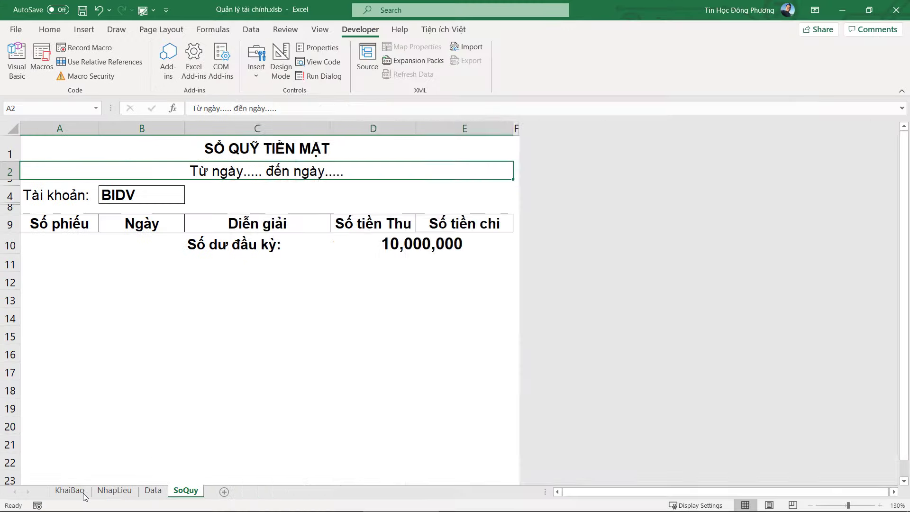
pyautogui.click(502, 157)
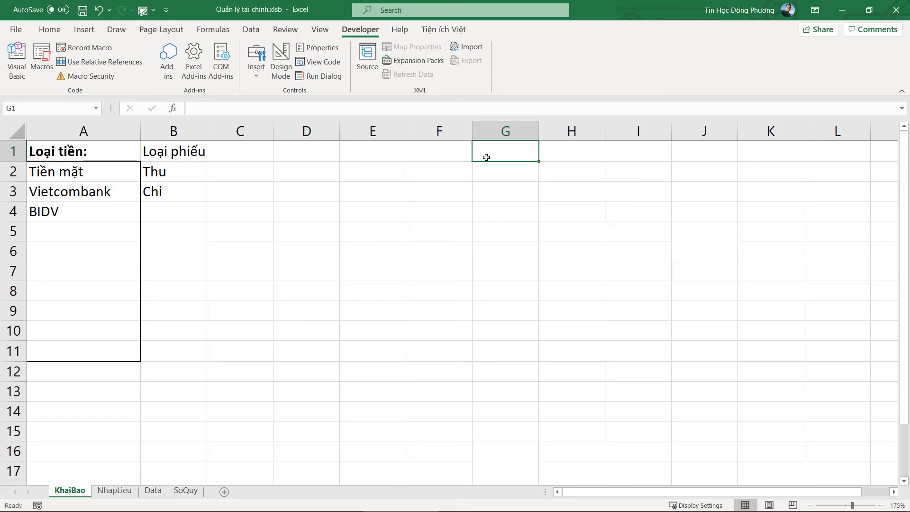
pyautogui.write('Ngày')
pyautogui.press('Tab')
pyautogui.write('Tháng')
pyautogui.press('Tab')
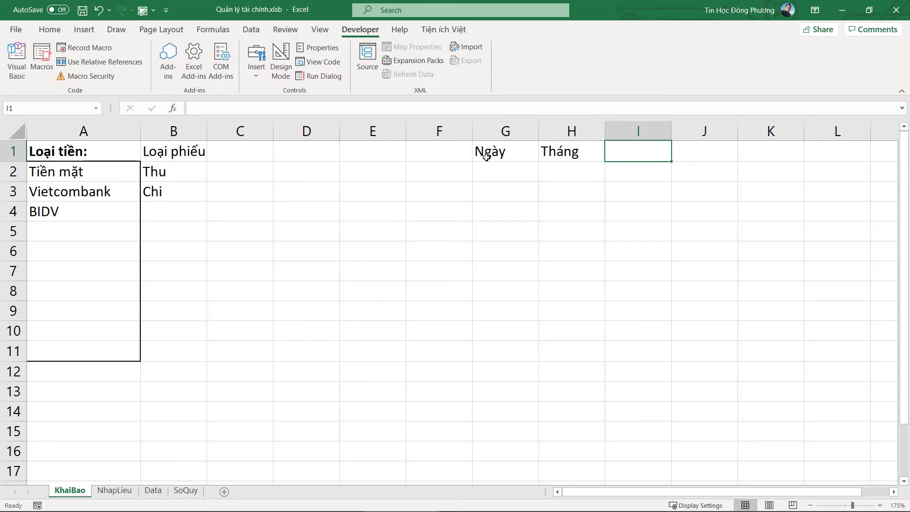
pyautogui.write('Năm')
pyautogui.press('Return')
pyautogui.moveTo(488, 157); pyautogui.dragTo(645, 154)
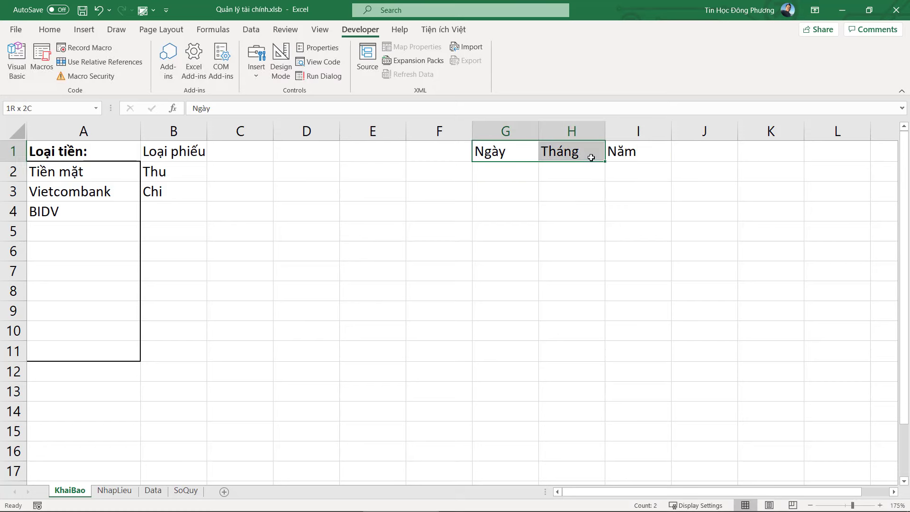
pyautogui.click(50, 30)
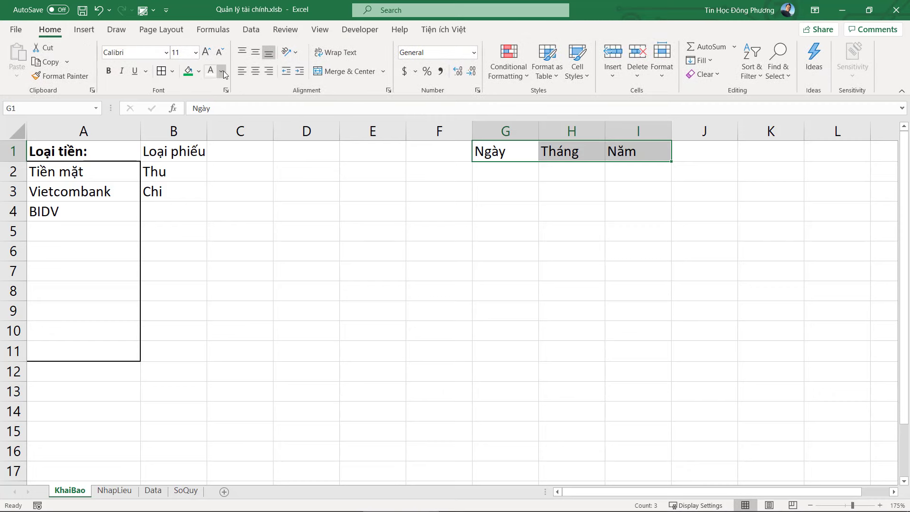
pyautogui.click(253, 71)
# Step: Fill column G with a day series from 1, clearing everything past 31
pyautogui.click(481, 173)
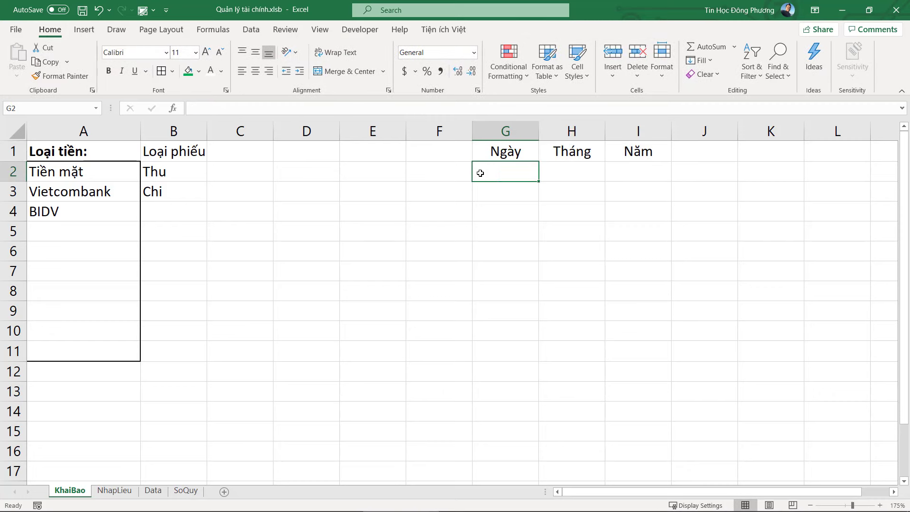
pyautogui.write('1')
pyautogui.press('Return')
pyautogui.click(481, 173)
pyautogui.moveTo(539, 183); pyautogui.dragTo(536, 435)
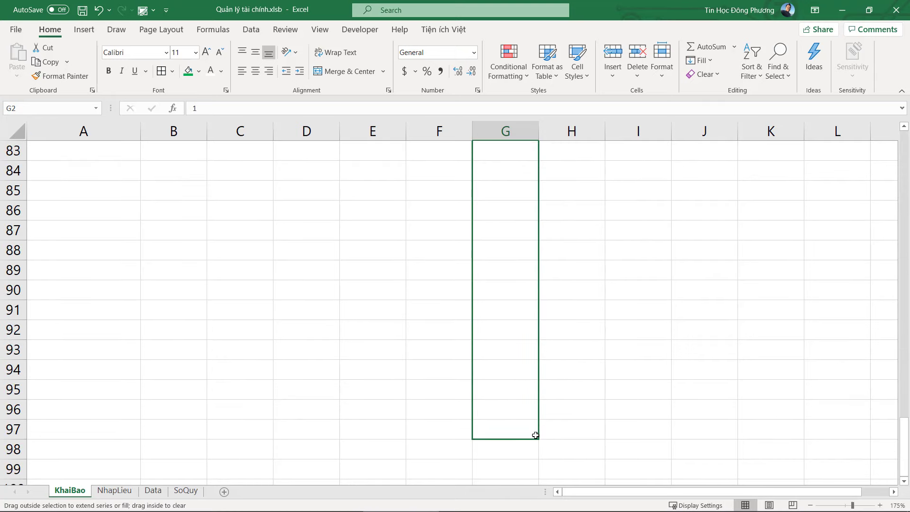
pyautogui.click(548, 442)
pyautogui.click(576, 387)
pyautogui.scroll(20, 570, 383)
pyautogui.scroll(-2, 545, 384)
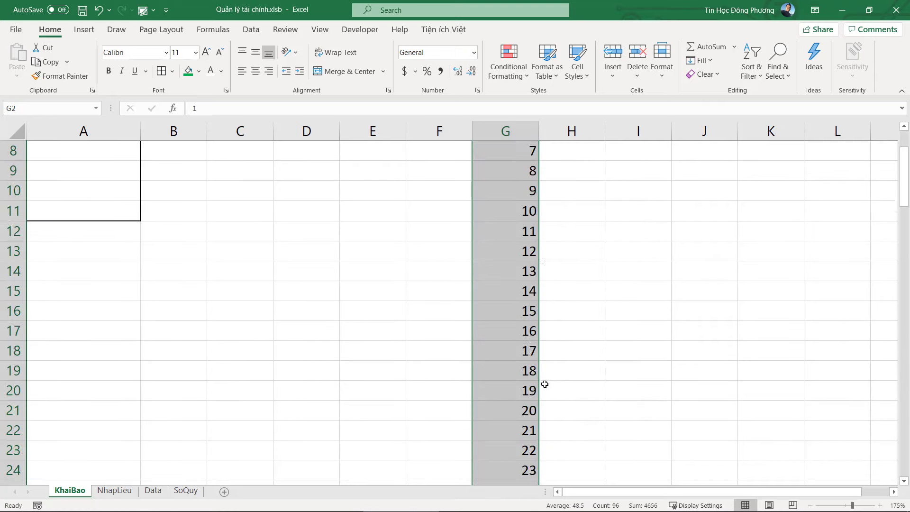
pyautogui.scroll(-5, 546, 384)
pyautogui.scroll(-2, 545, 384)
pyautogui.scroll(1, 545, 384)
pyautogui.click(529, 297)
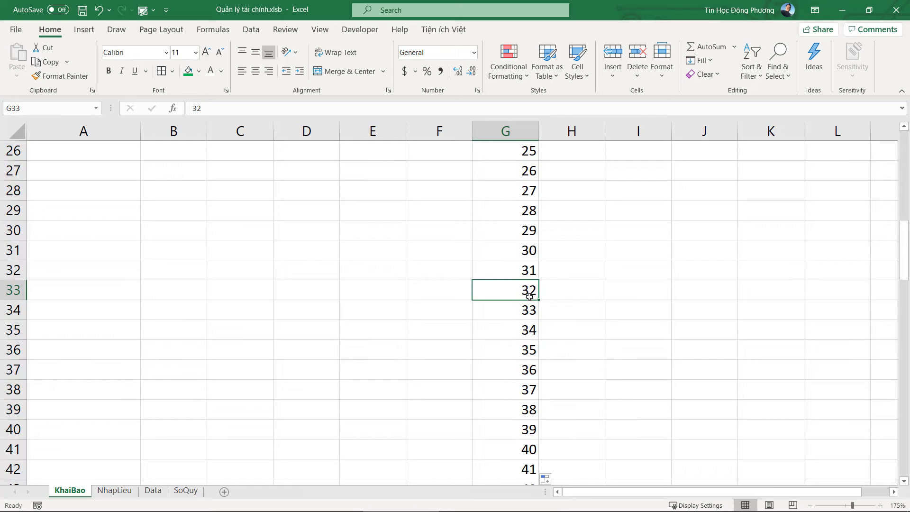
pyautogui.hotkey('ctrl', 'shift', 'Down')
pyautogui.write('\\')
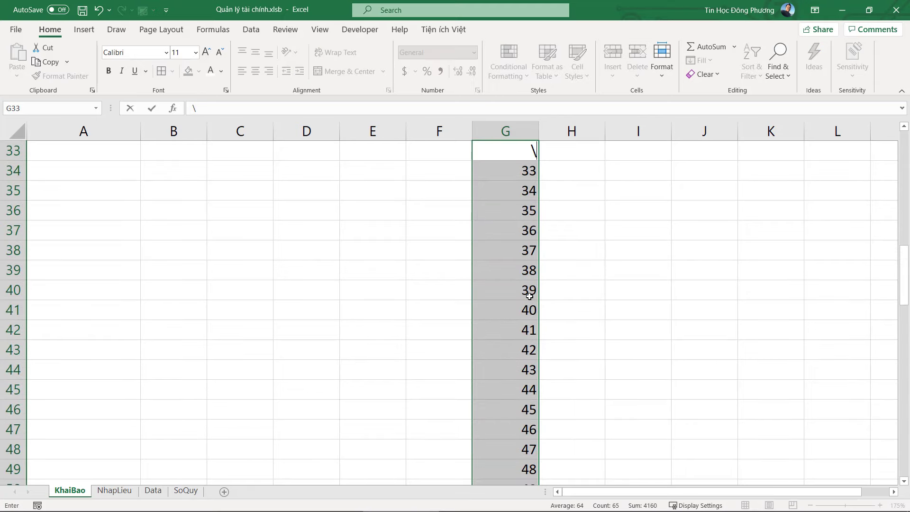
pyautogui.press('Escape')
pyautogui.press('Delete')
pyautogui.scroll(5, 530, 294)
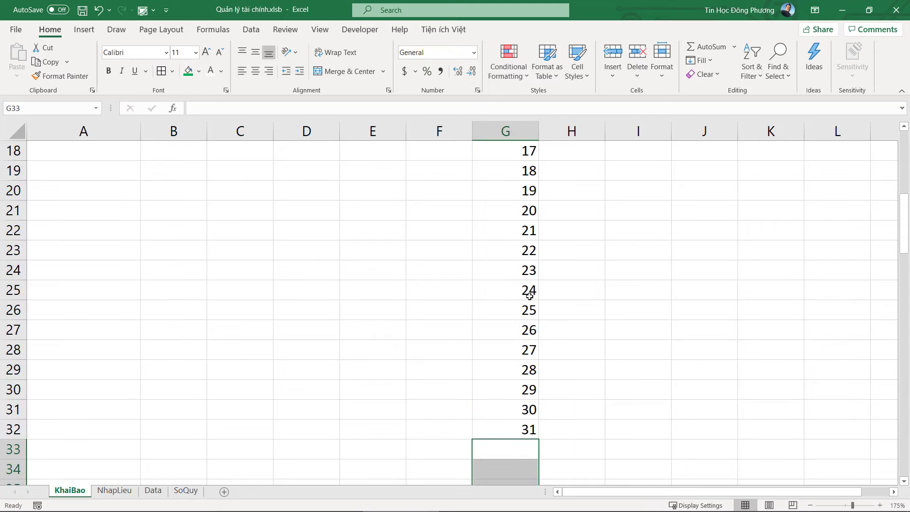
# Step: Name the day range G2:G32 DULIEUNGAY
pyautogui.click(517, 425)
pyautogui.scroll(5, 517, 426)
pyautogui.scroll(1, 522, 335)
pyautogui.keyDown('shift'); pyautogui.click(522, 172); pyautogui.keyUp('shift')
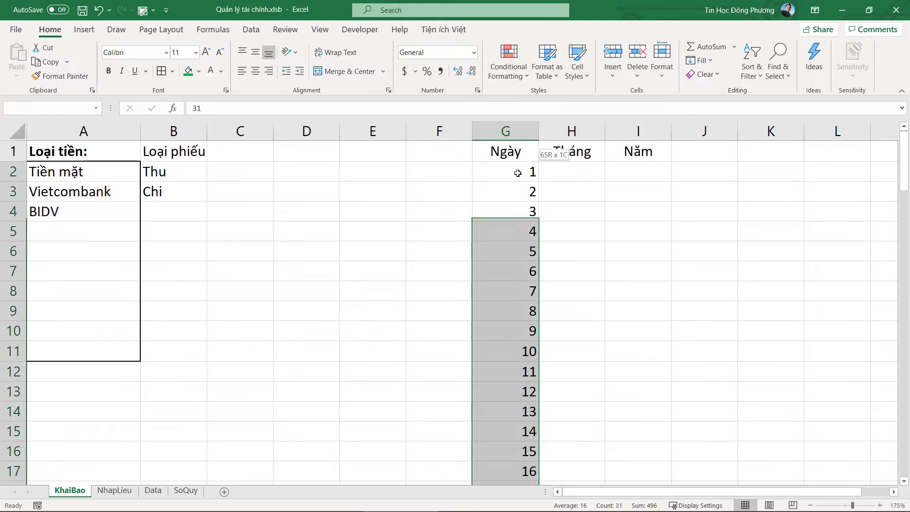
pyautogui.scroll(-10, 520, 319)
pyautogui.scroll(4, 520, 319)
pyautogui.scroll(6, 504, 197)
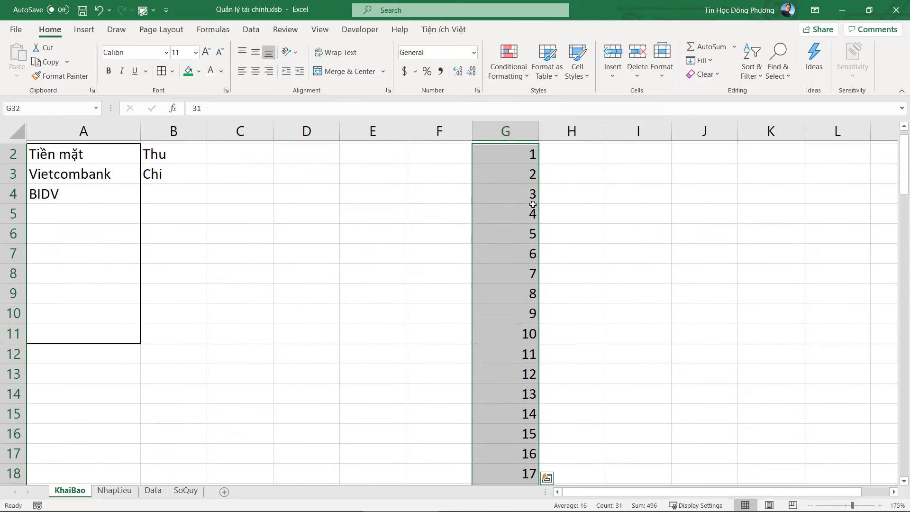
pyautogui.scroll(1, 504, 197)
pyautogui.click(49, 106)
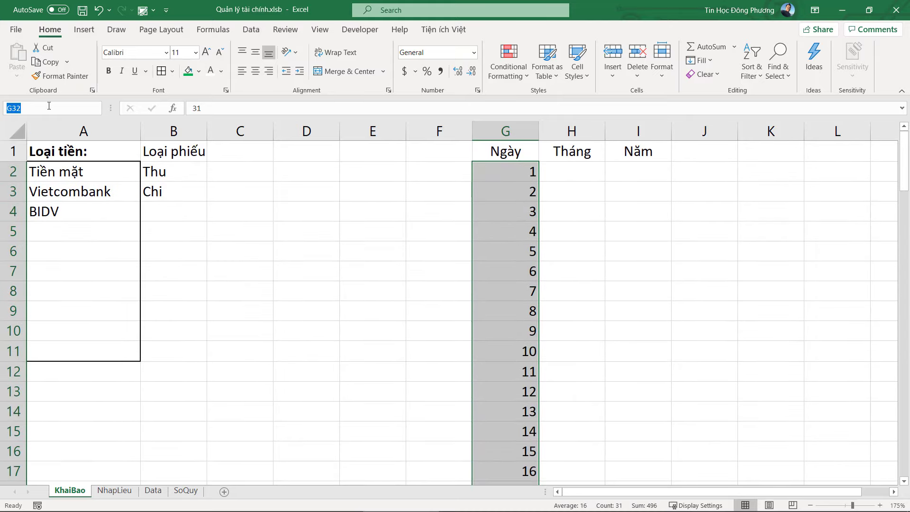
pyautogui.write('nga')
pyautogui.press('BackSpace')
pyautogui.write('DULIEUNG')
pyautogui.press('Return')
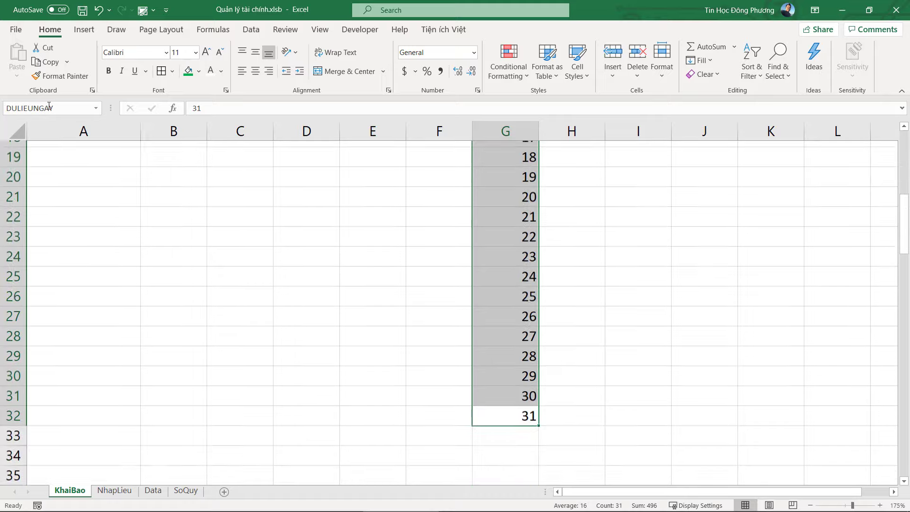
pyautogui.scroll(-2, 584, 284)
# Step: Copy the day numbers 1–12 into the Tháng column starting at H2
pyautogui.scroll(6, 584, 285)
pyautogui.moveTo(584, 150); pyautogui.dragTo(585, 469)
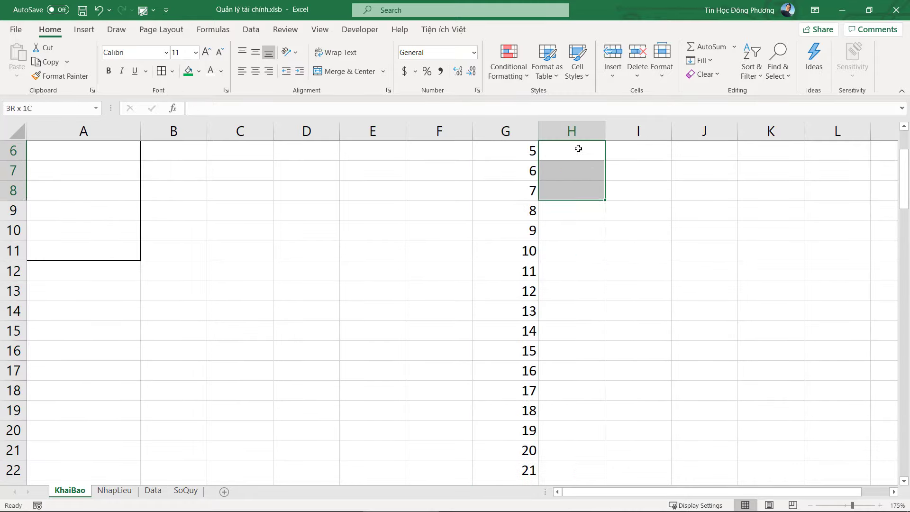
pyautogui.moveTo(584, 150); pyautogui.dragTo(564, 170)
pyautogui.click(564, 171)
pyautogui.write('1')
pyautogui.press('Return')
pyautogui.write('2')
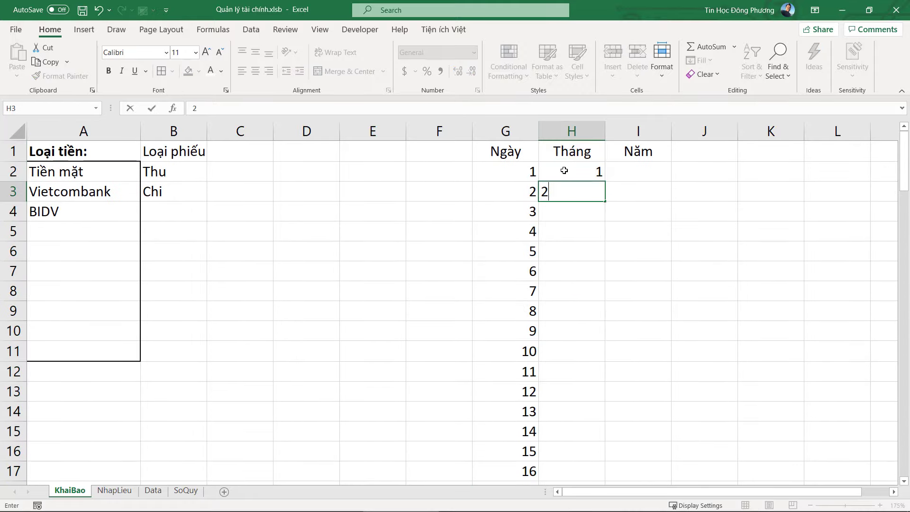
pyautogui.press('Tab')
pyautogui.moveTo(564, 170); pyautogui.dragTo(581, 189)
pyautogui.press('Delete')
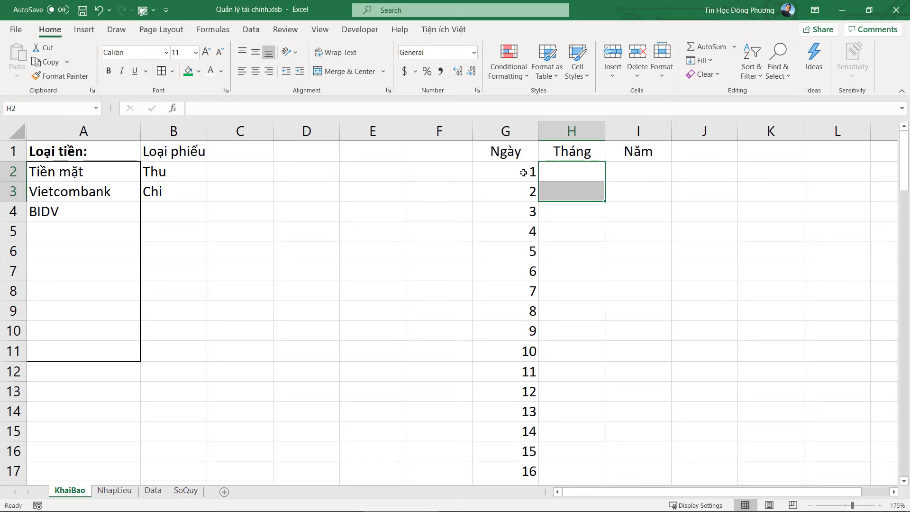
pyautogui.moveTo(525, 171)
pyautogui.mouseDown()
pyautogui.moveTo(474, 383)
pyautogui.moveTo(479, 396)
pyautogui.mouseUp()
pyautogui.hotkey('ctrl', 'c')
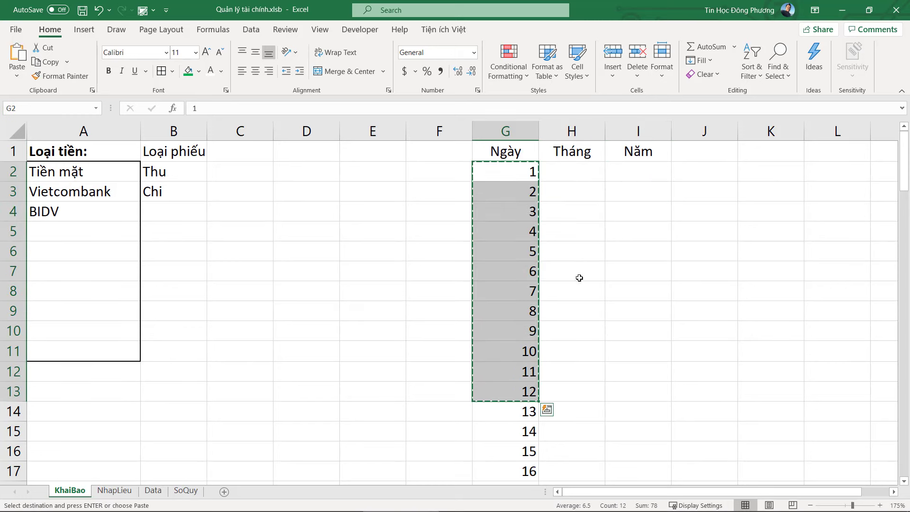
pyautogui.click(590, 182)
pyautogui.click(585, 166)
pyautogui.hotkey('ctrl', 'v')
# Step: Name the month range H2:H13 DULIEUTHANG
pyautogui.moveTo(583, 167); pyautogui.dragTo(570, 388)
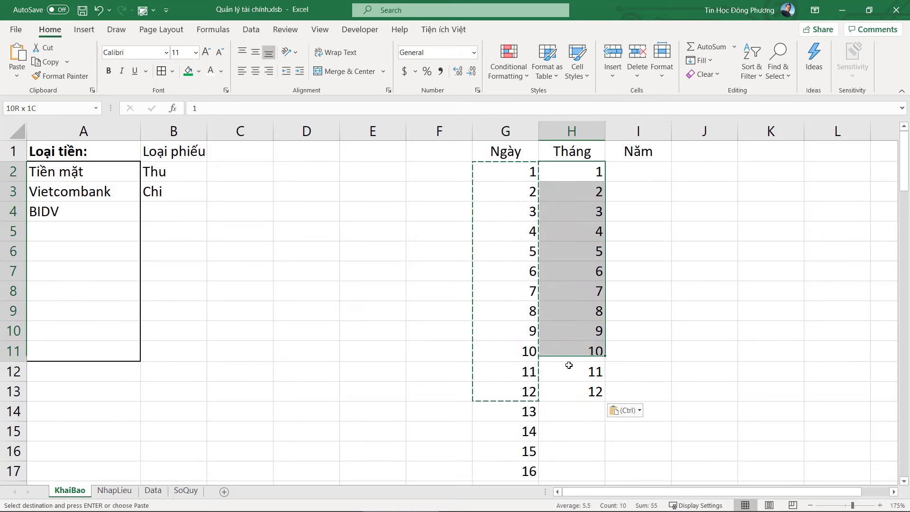
pyautogui.click(37, 106)
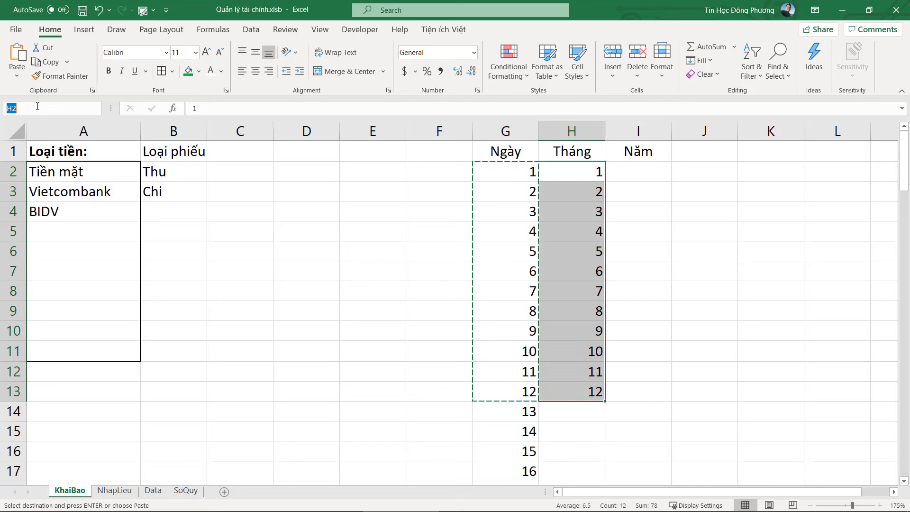
pyautogui.write('DULIEUTHAN')
pyautogui.write('G')
pyautogui.press('Return')
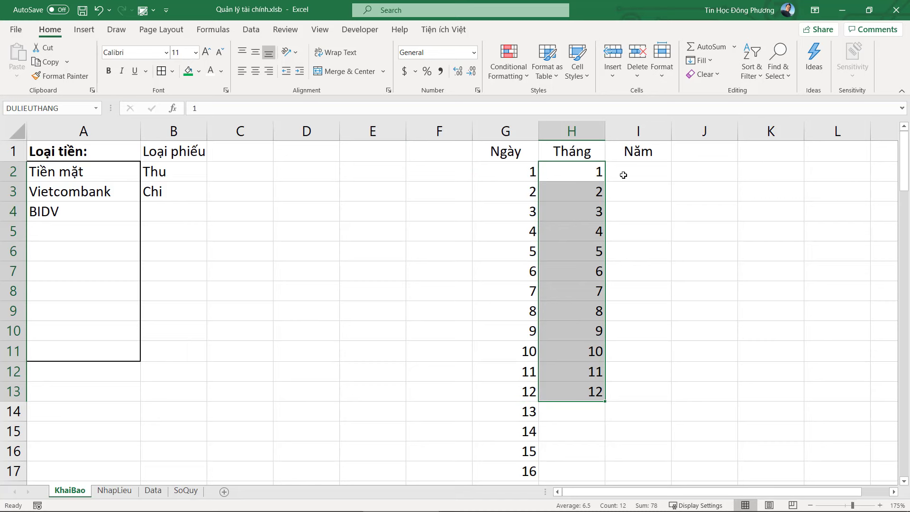
# Step: Enter 2021 in I2 and fill a year series down column I
pyautogui.click(624, 175)
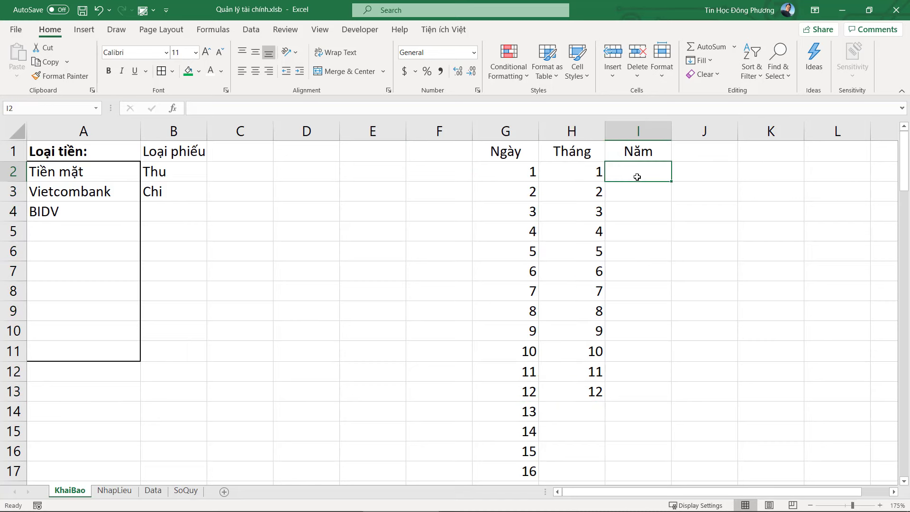
pyautogui.write('2021')
pyautogui.press('Return')
pyautogui.click(637, 175)
pyautogui.moveTo(673, 182); pyautogui.dragTo(636, 455)
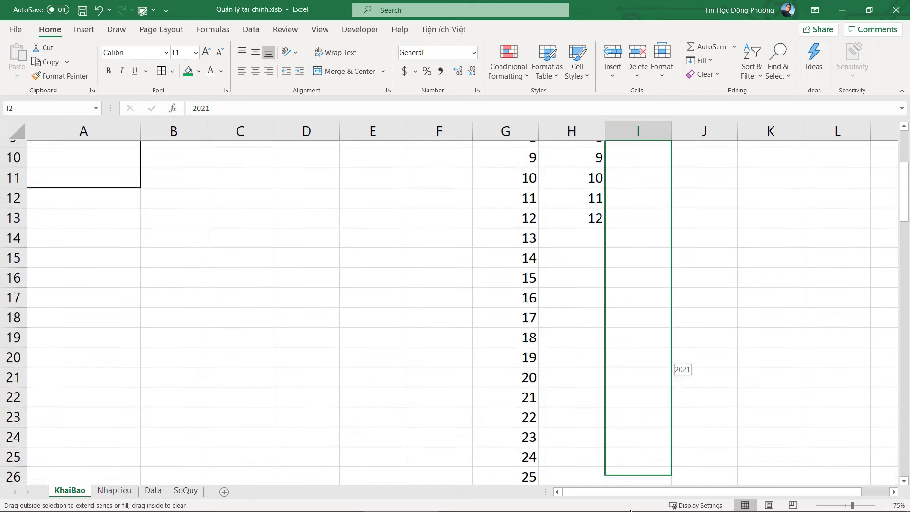
pyautogui.click(680, 467)
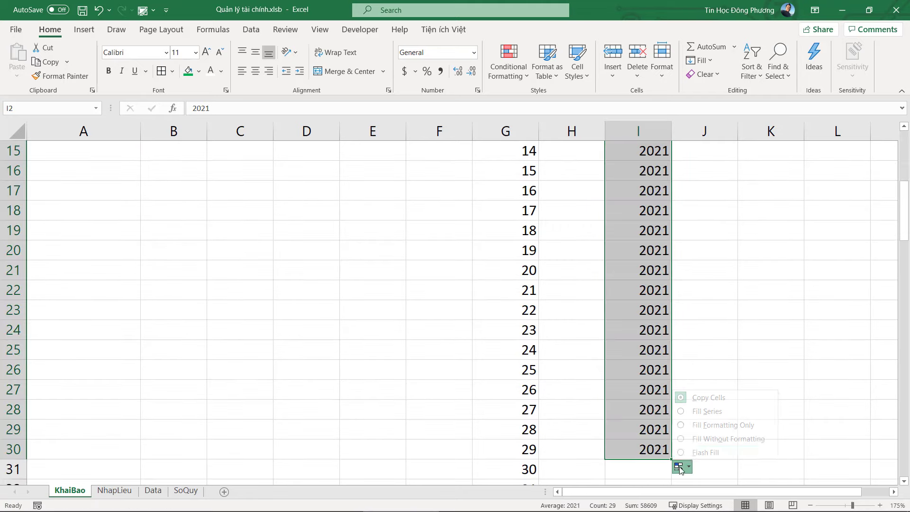
pyautogui.click(706, 411)
# Step: Adjust the year list so it ends at 2050 in I31
pyautogui.scroll(1, 683, 365)
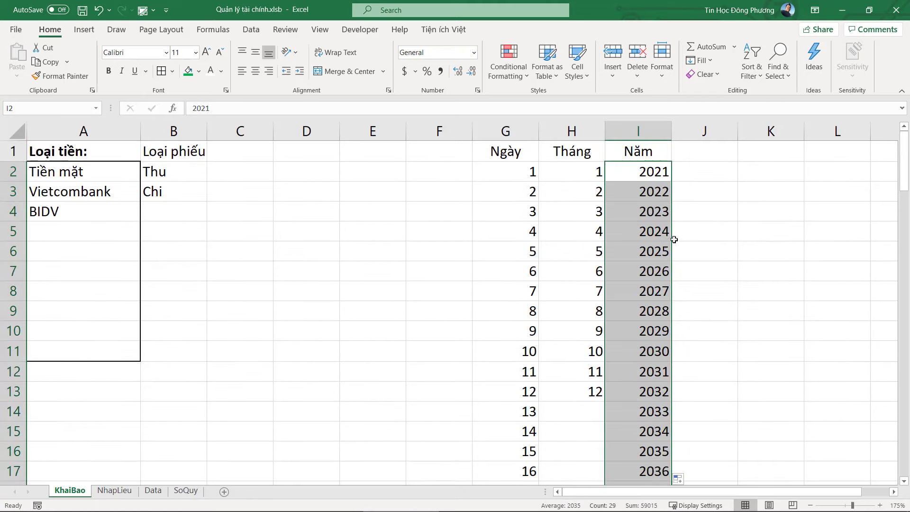
pyautogui.scroll(-4, 663, 332)
pyautogui.scroll(-2, 664, 386)
pyautogui.scroll(5, 671, 375)
pyautogui.scroll(-6, 670, 375)
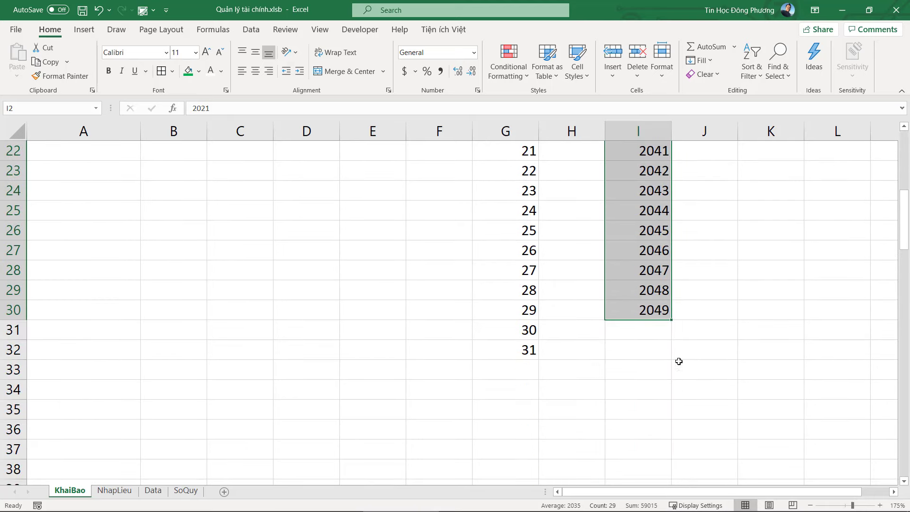
pyautogui.click(649, 313)
pyautogui.click(678, 327)
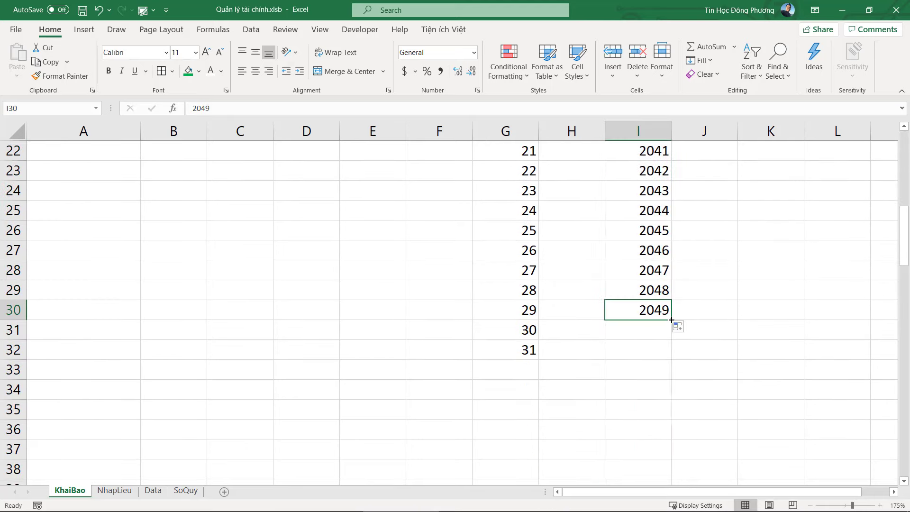
pyautogui.moveTo(672, 321); pyautogui.dragTo(675, 362)
pyautogui.click(659, 344)
pyautogui.press('Delete')
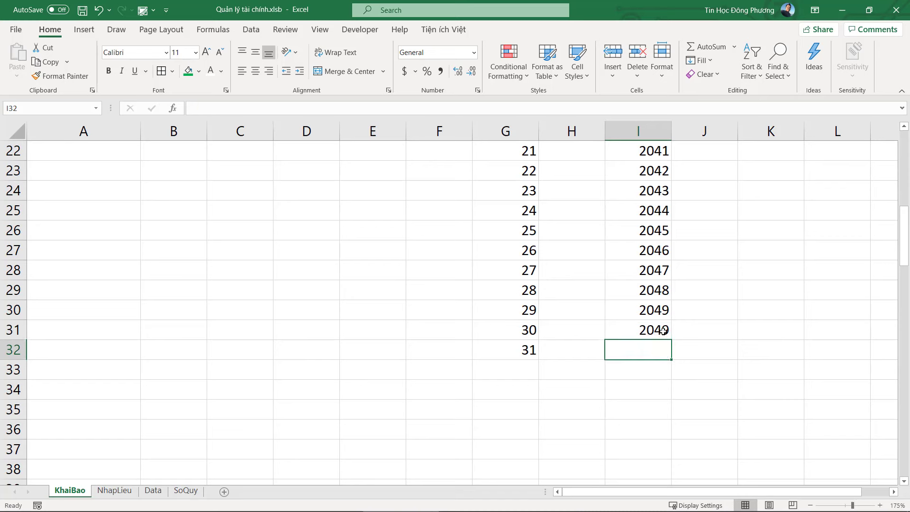
pyautogui.click(665, 330)
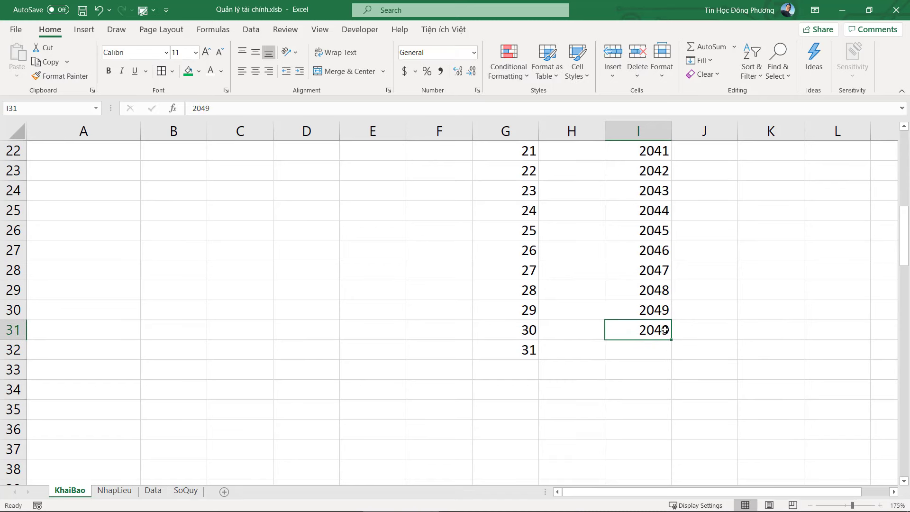
pyautogui.write('2050')
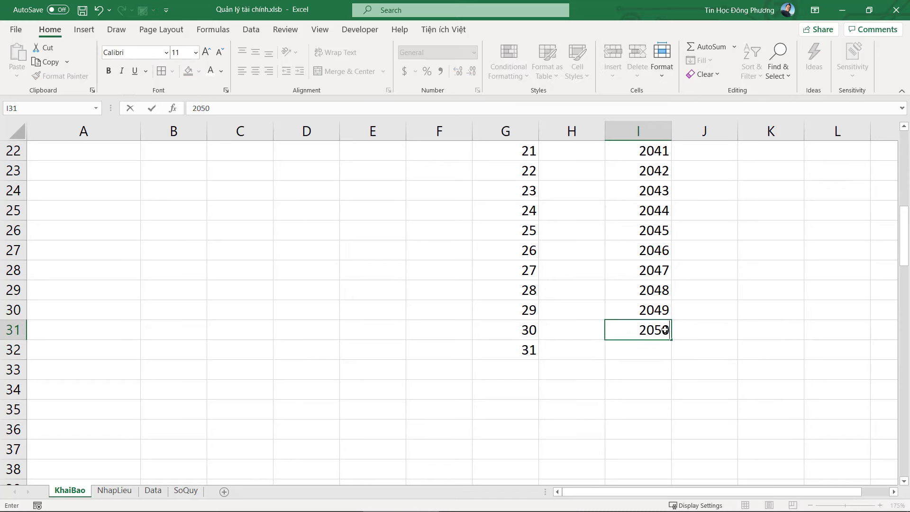
pyautogui.press('Return')
pyautogui.click(665, 330)
# Step: Name the year range I2:I31 DULIEUNAM
pyautogui.hotkey('ctrl', 'shift', 'Up')
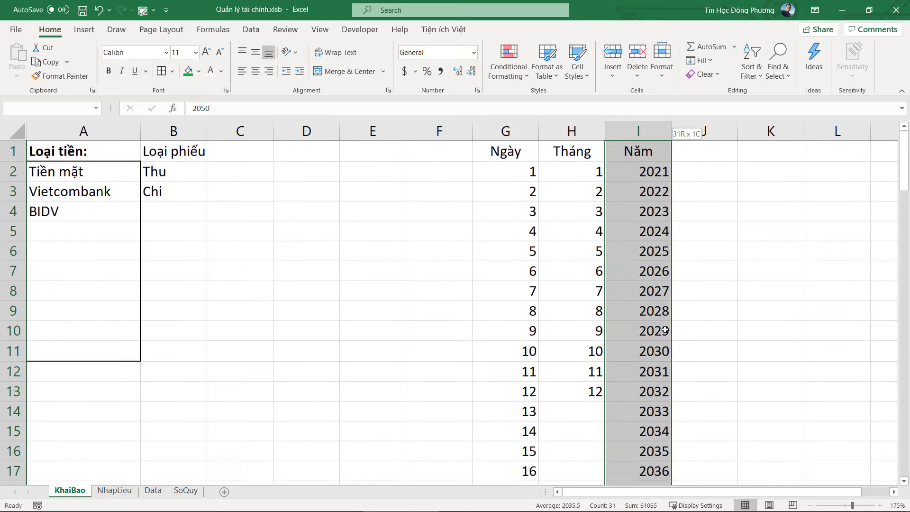
pyautogui.click(35, 112)
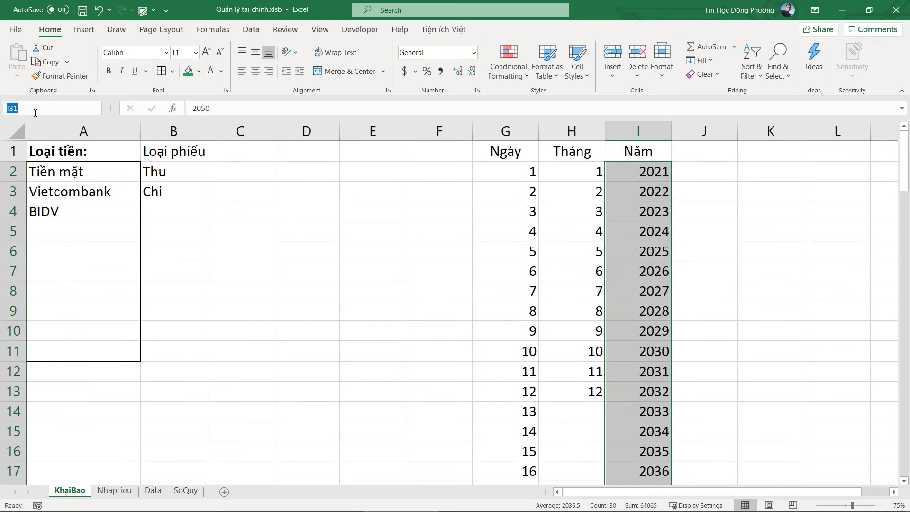
pyautogui.write('D')
pyautogui.write('M')
pyautogui.press('Return')
pyautogui.click(639, 250)
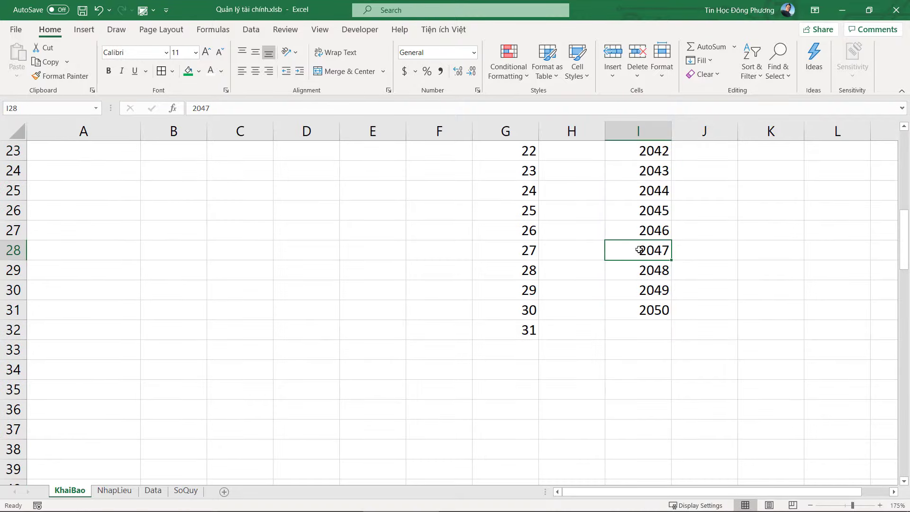
pyautogui.scroll(7, 639, 249)
# Step: Set the TỪ NGÀY row's day, month, year RowSource to DULIEUNGAY, DULIEUTHANG, DULIEUNAM
pyautogui.hotkey('alt', 'F11')
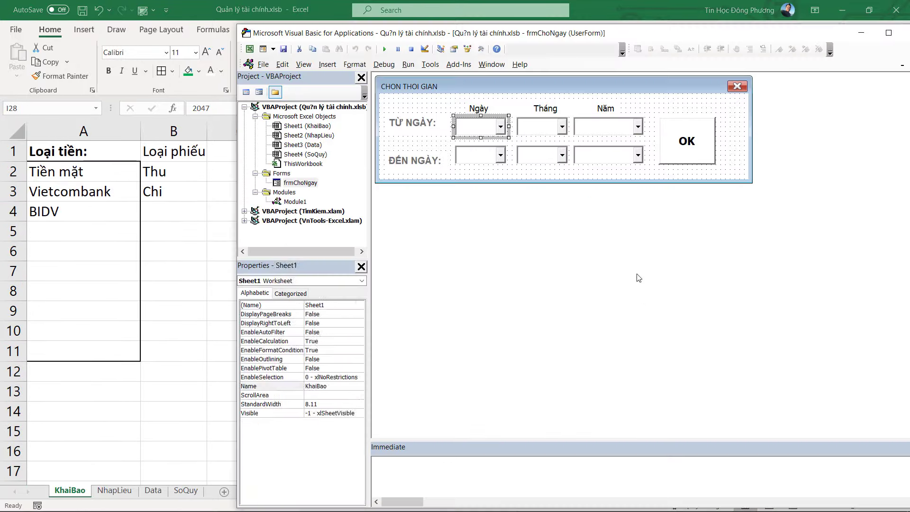
pyautogui.click(638, 278)
pyautogui.click(603, 162)
pyautogui.click(483, 134)
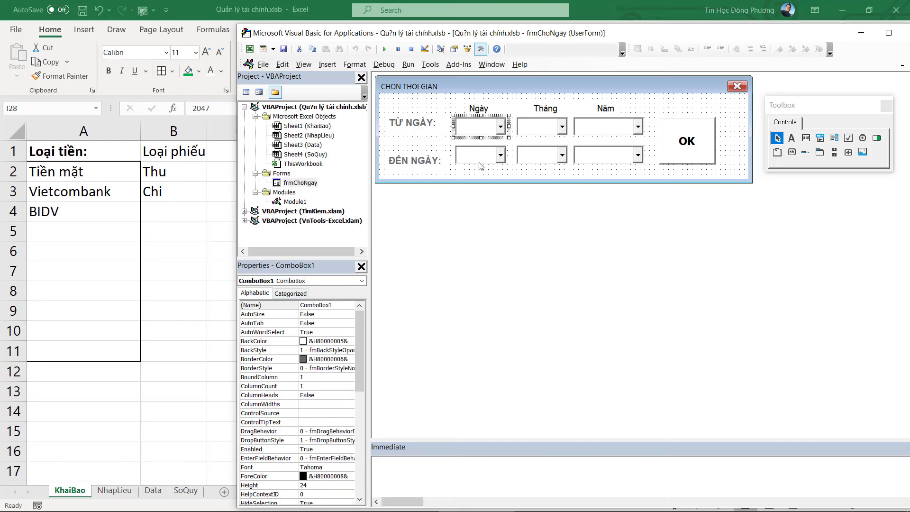
pyautogui.moveTo(362, 360); pyautogui.dragTo(358, 386)
pyautogui.click(290, 360)
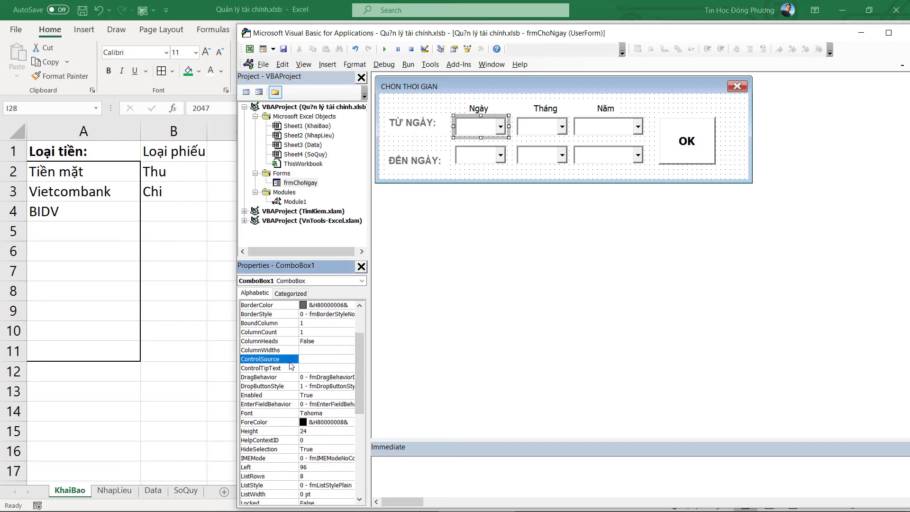
pyautogui.scroll(-1, 300, 414)
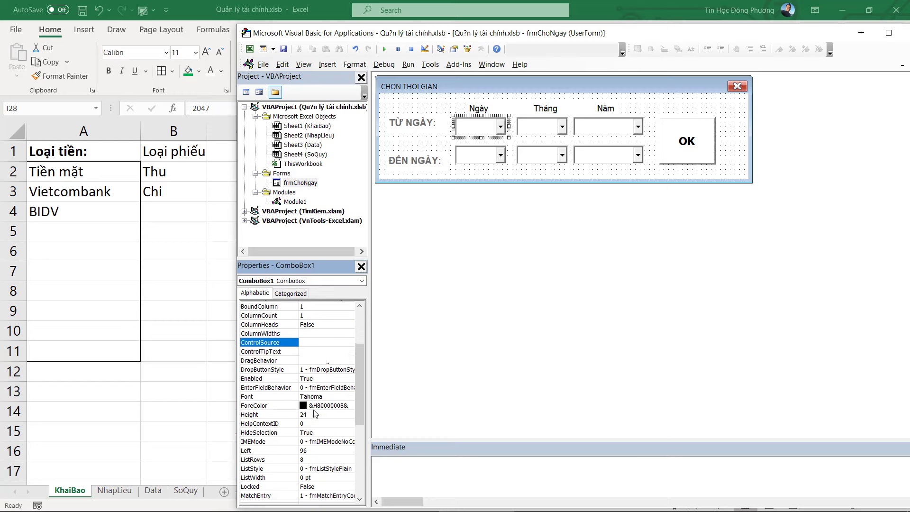
pyautogui.scroll(-1, 297, 417)
pyautogui.scroll(-1, 288, 439)
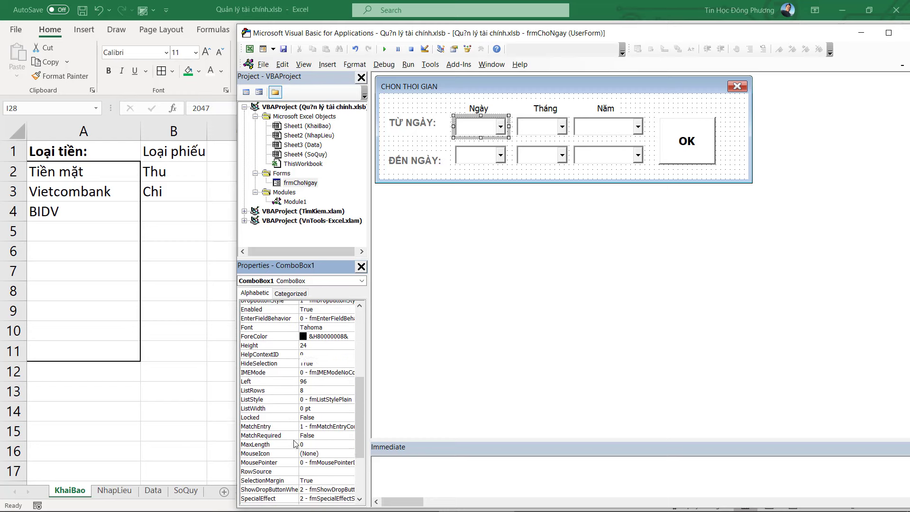
pyautogui.scroll(-1, 292, 443)
pyautogui.moveTo(317, 261); pyautogui.dragTo(317, 124)
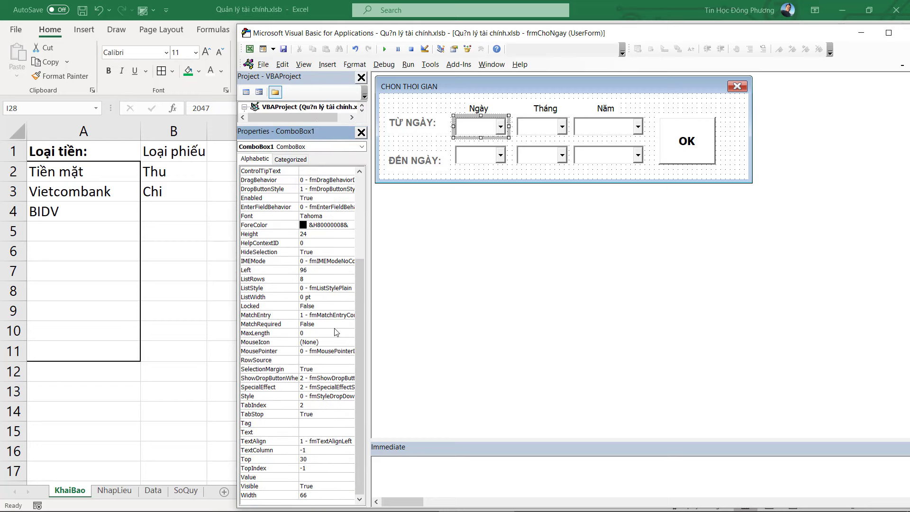
pyautogui.click(284, 360)
pyautogui.write('DULIE')
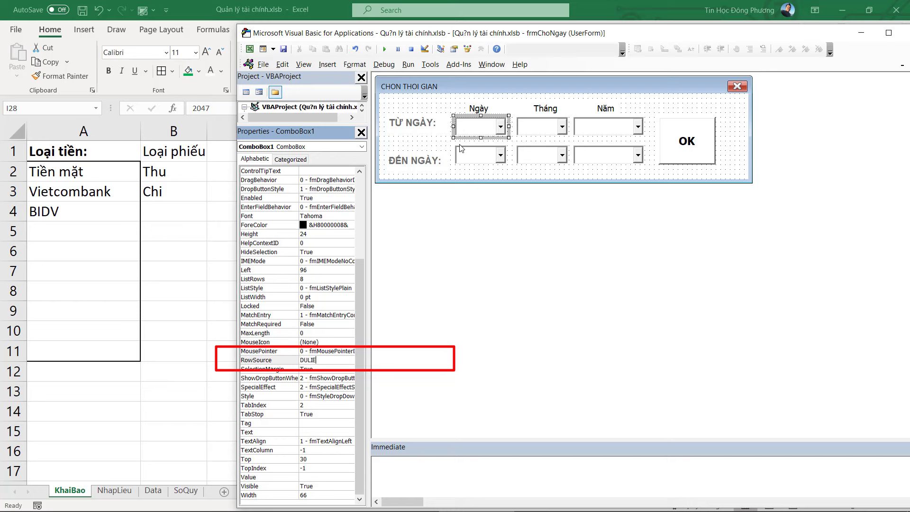
pyautogui.write('UNGAY')
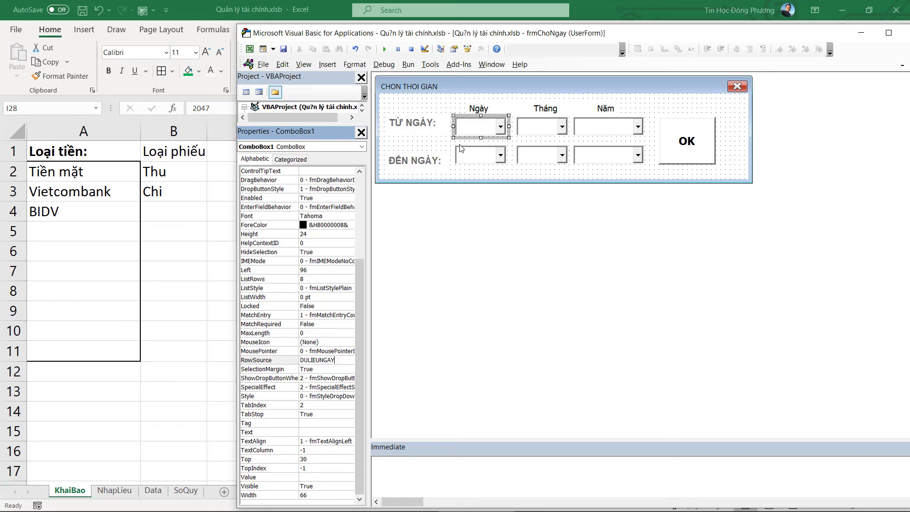
pyautogui.press('Return')
pyautogui.click(536, 131)
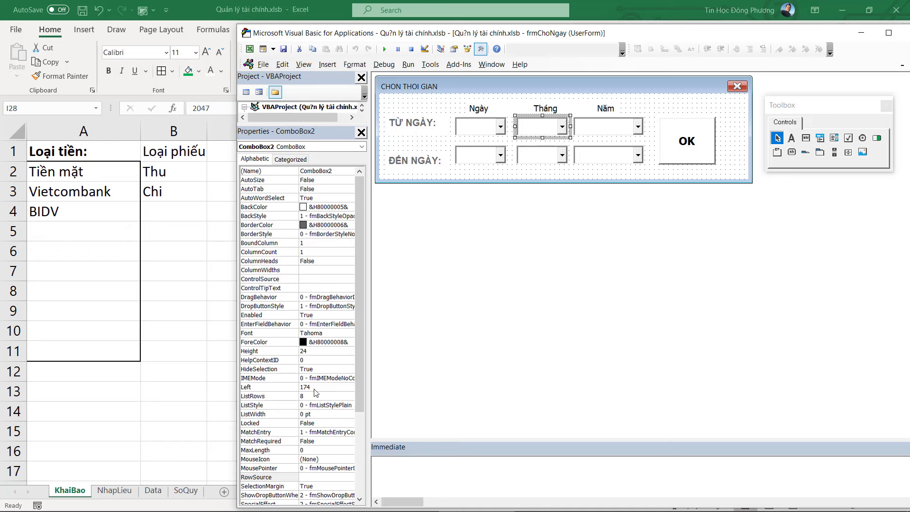
pyautogui.scroll(-3, 316, 392)
pyautogui.scroll(-1, 317, 393)
pyautogui.click(313, 368)
pyautogui.write('DULIEUTHANG')
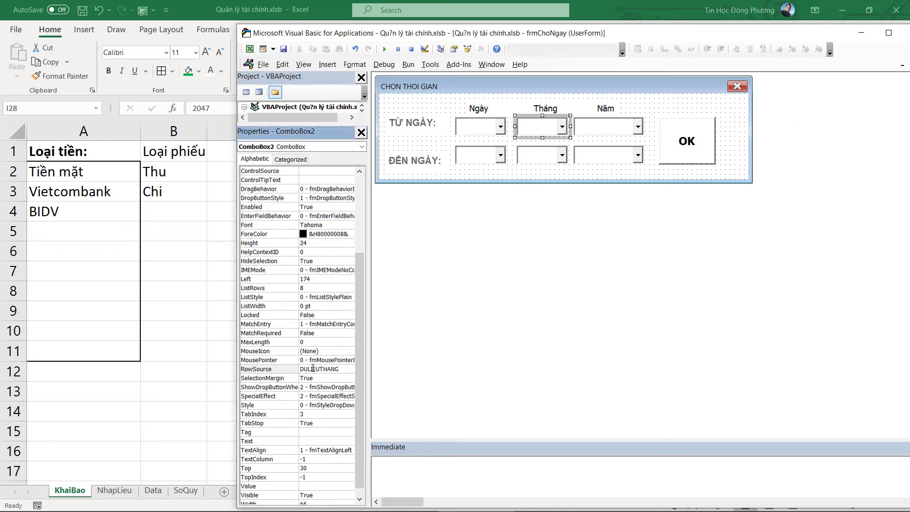
pyautogui.press('Return')
pyautogui.click(599, 125)
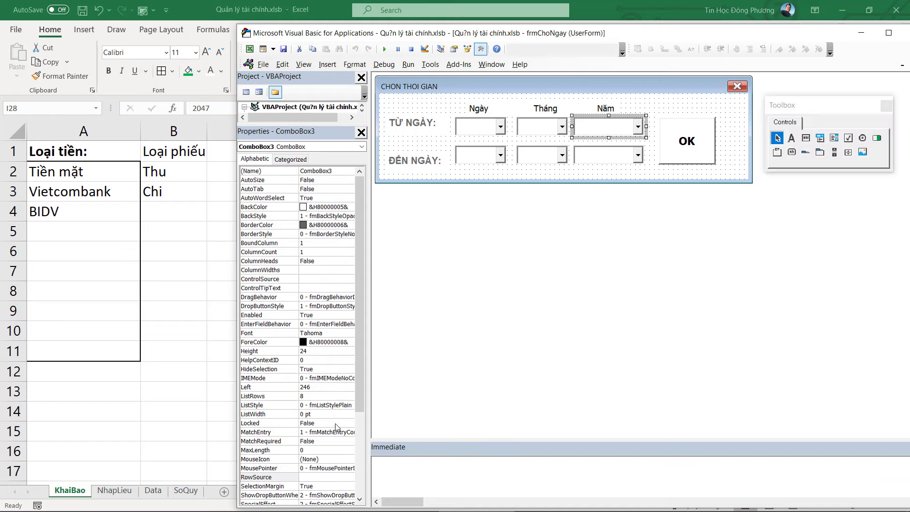
pyautogui.click(361, 411)
pyautogui.moveTo(362, 399); pyautogui.dragTo(358, 491)
pyautogui.click(318, 360)
pyautogui.write('DULIEUNAM')
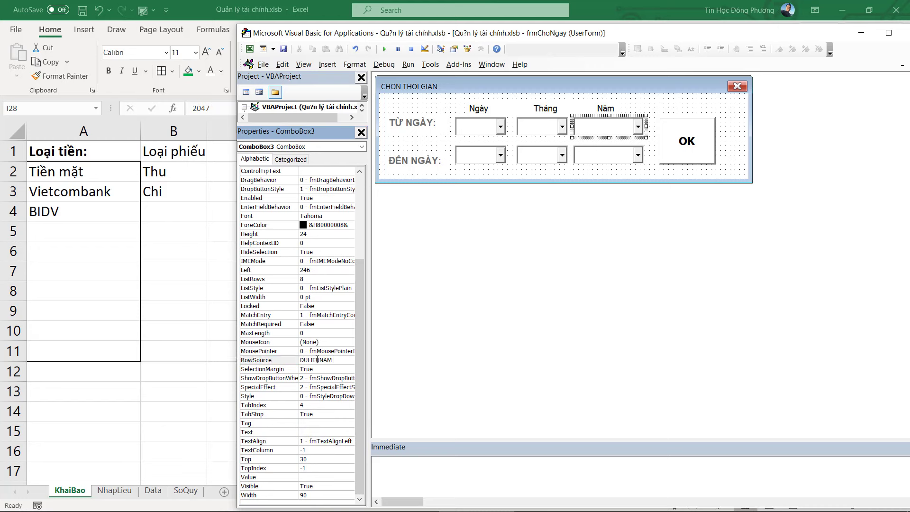
pyautogui.press('Return')
# Step: Set the ĐẾN NGÀY row's day, month, year RowSource to DULIEUNGAY, DULIEUTHANG, DULIEUNAM
pyautogui.click(488, 161)
pyautogui.scroll(-3, 289, 356)
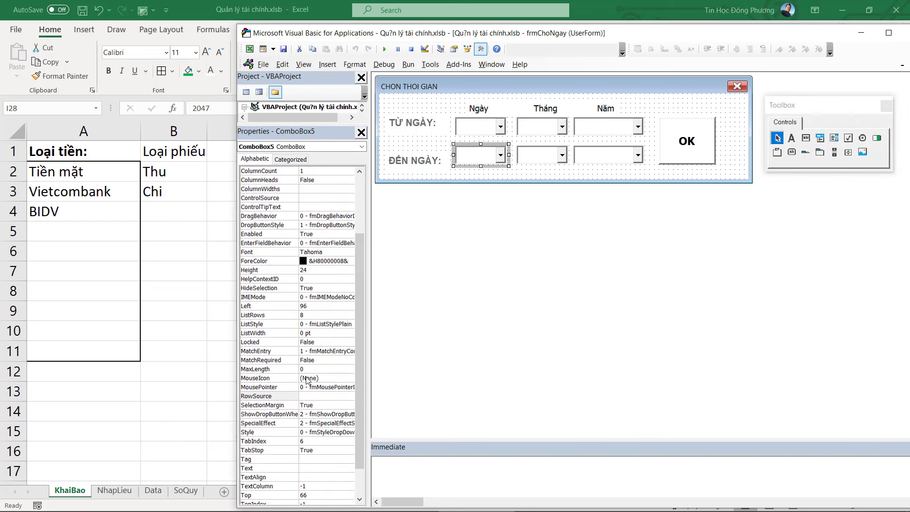
pyautogui.scroll(-2, 289, 356)
pyautogui.click(320, 361)
pyautogui.write('DULIEUNGAY')
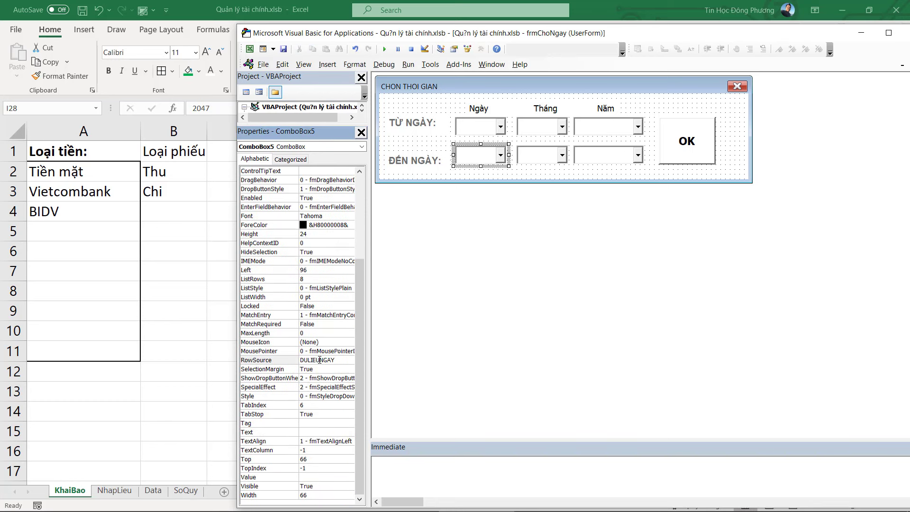
pyautogui.press('Return')
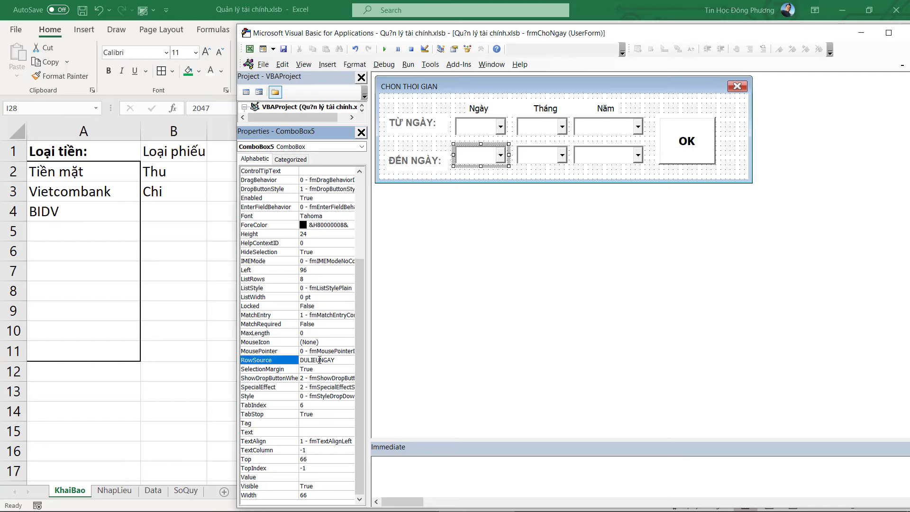
pyautogui.click(548, 151)
pyautogui.scroll(-3, 328, 382)
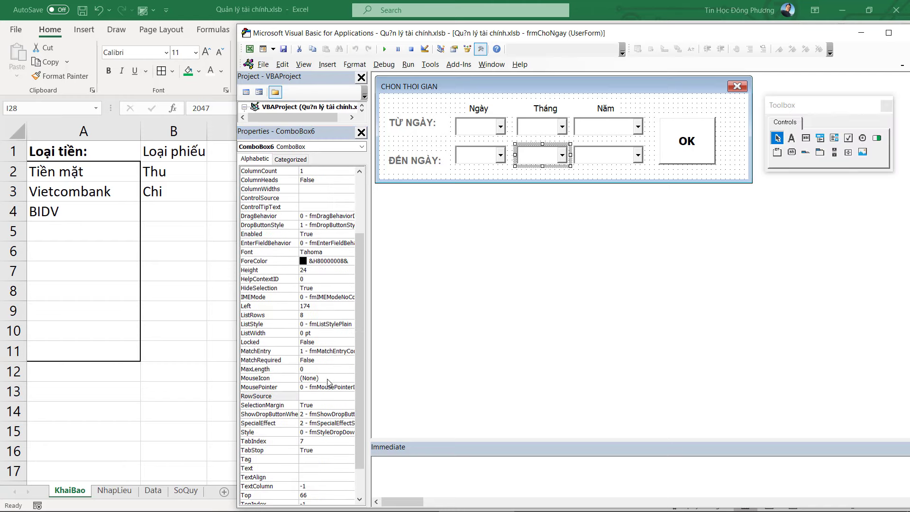
pyautogui.click(322, 396)
pyautogui.write('DULIEUTHANG')
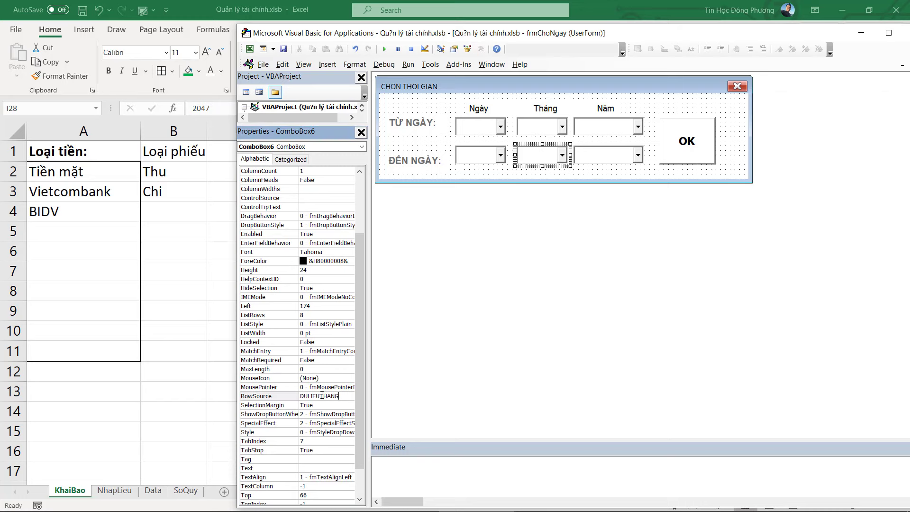
pyautogui.press('Return')
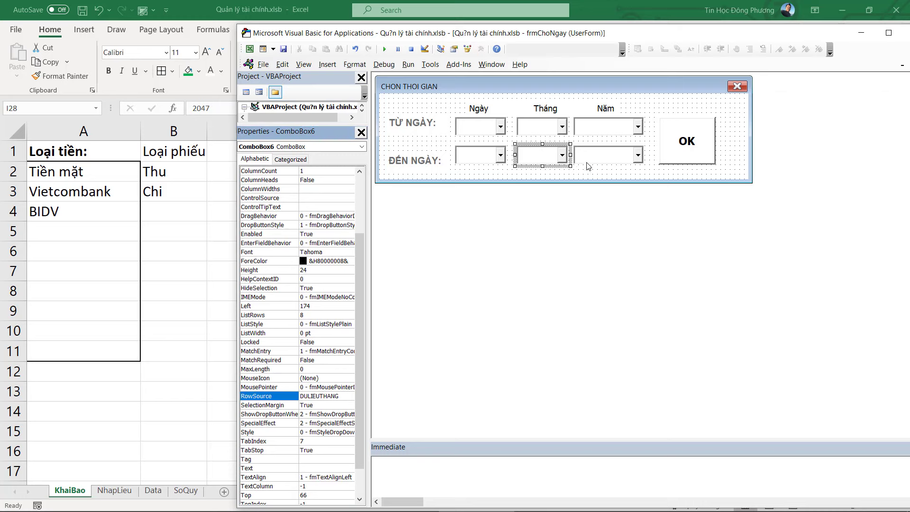
pyautogui.click(588, 165)
pyautogui.scroll(-1, 324, 373)
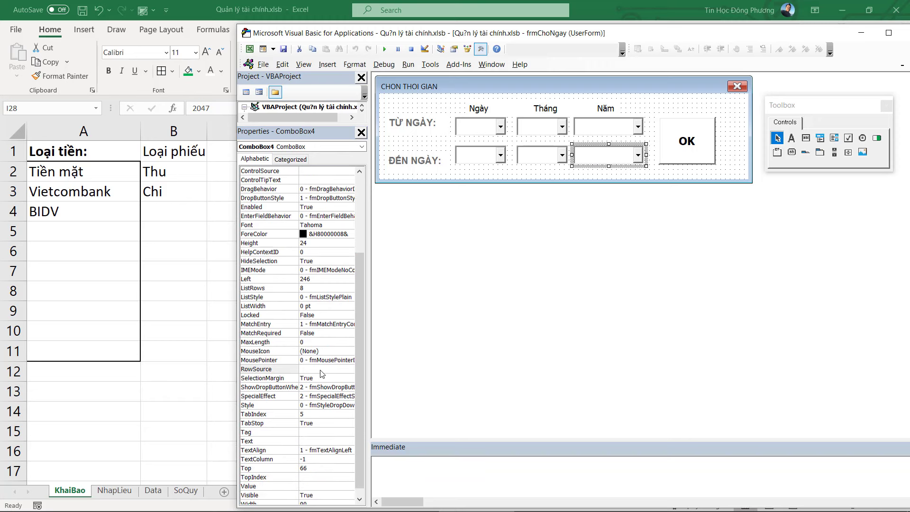
pyautogui.click(321, 370)
pyautogui.write('DULIEU')
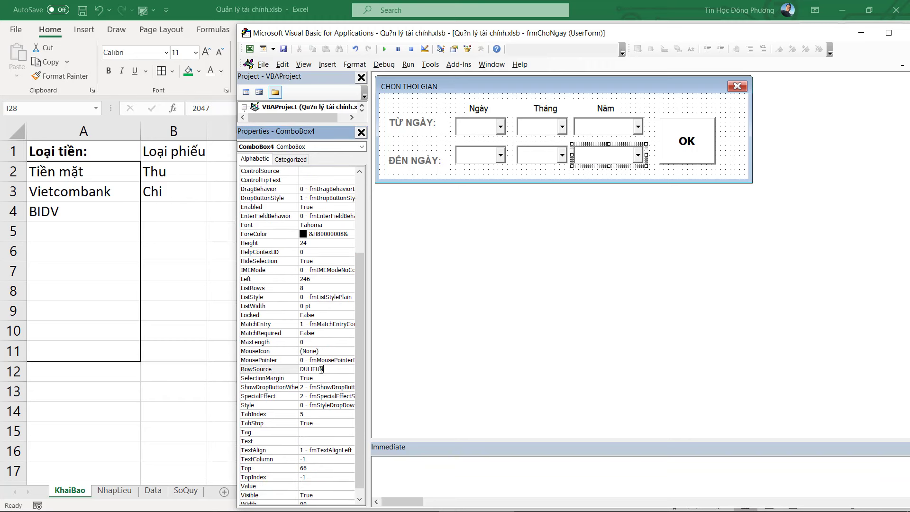
pyautogui.write('AM')
pyautogui.press('Return')
# Step: Nudge the ĐẾN NGÀY label into line with its date boxes
pyautogui.click(673, 145)
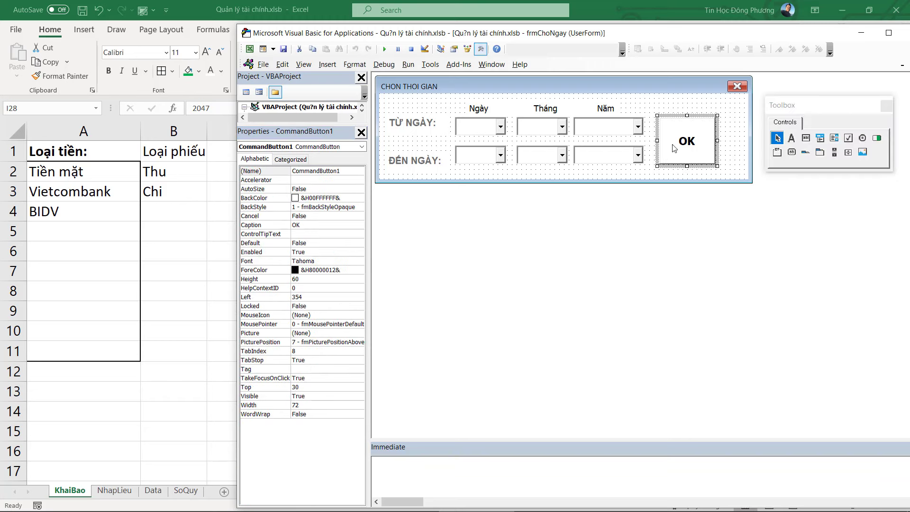
pyautogui.click(703, 164)
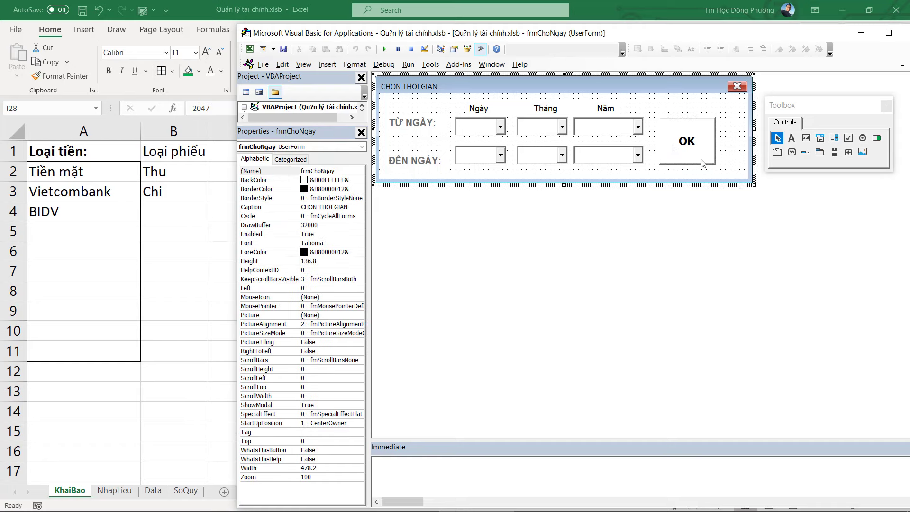
pyautogui.click(494, 131)
pyautogui.click(408, 125)
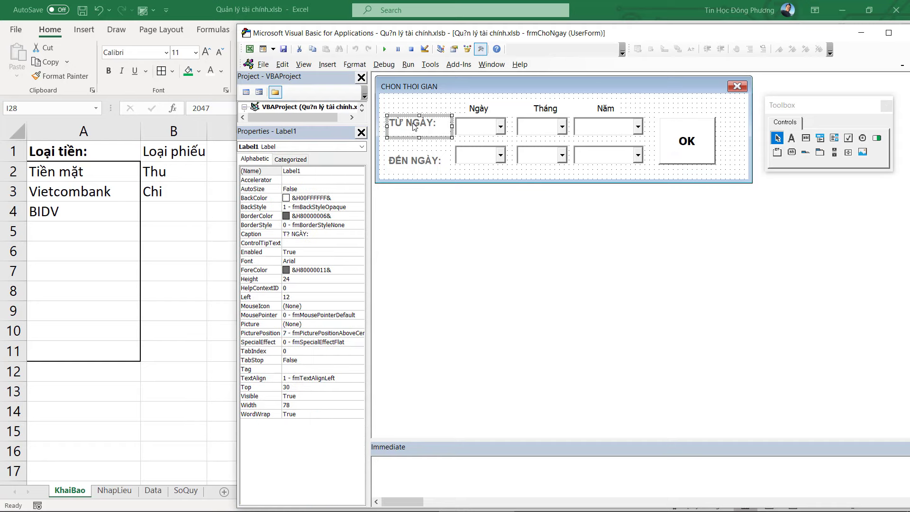
pyautogui.click(477, 133)
pyautogui.click(530, 132)
pyautogui.click(588, 137)
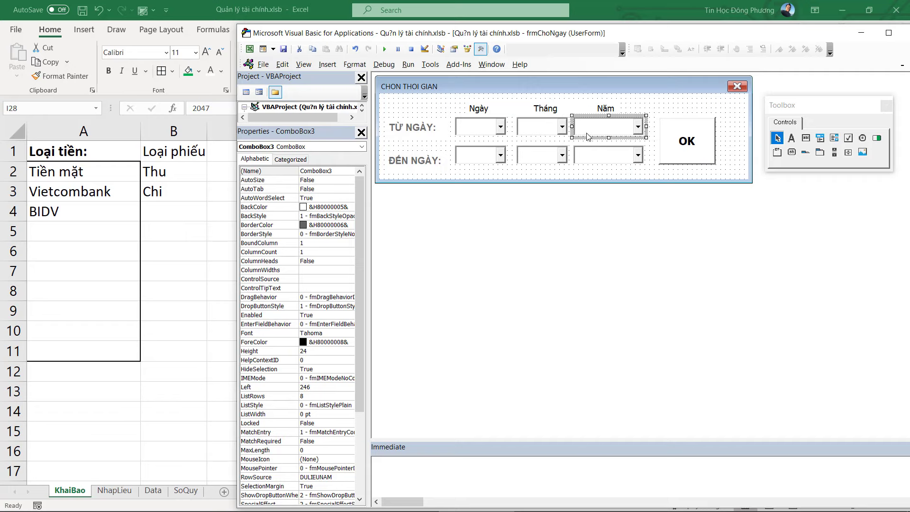
pyautogui.moveTo(422, 161); pyautogui.dragTo(424, 157)
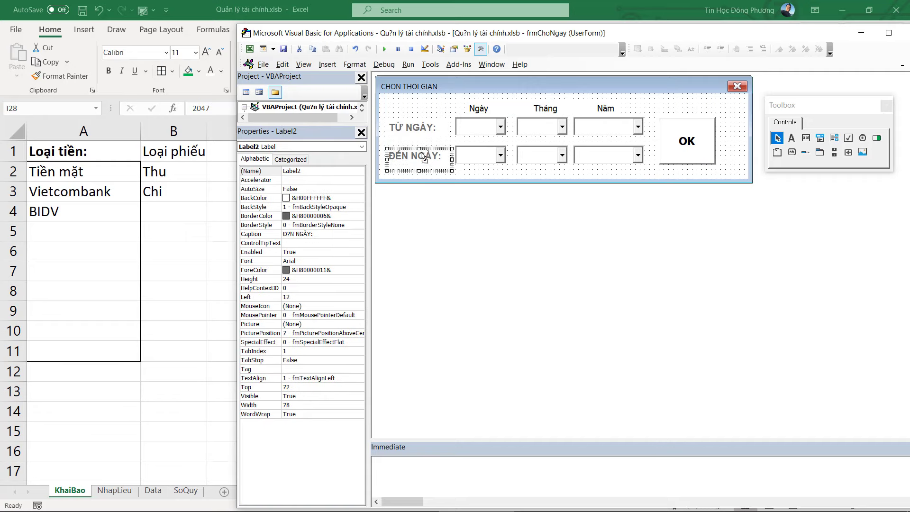
pyautogui.click(520, 175)
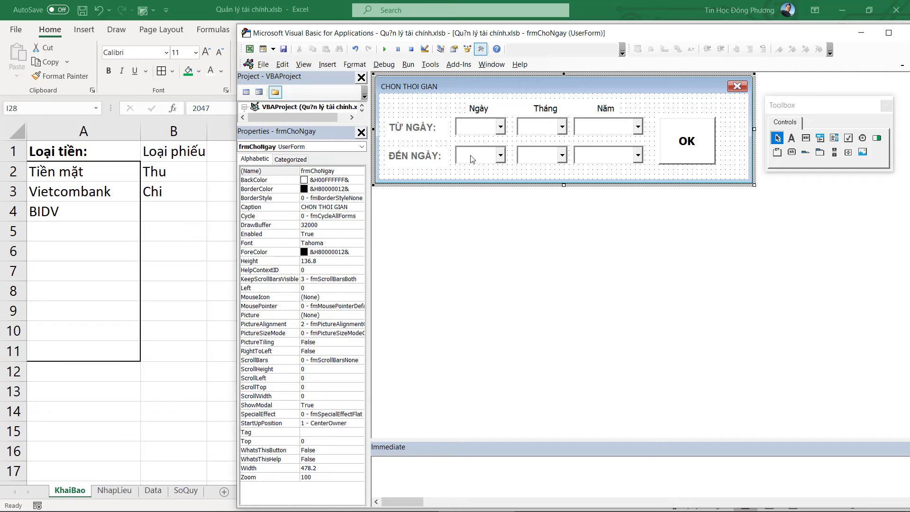
# Step: Rename the TỪ NGÀY day, month and year boxes TuNgay, TuThang and TuNam
pyautogui.click(468, 131)
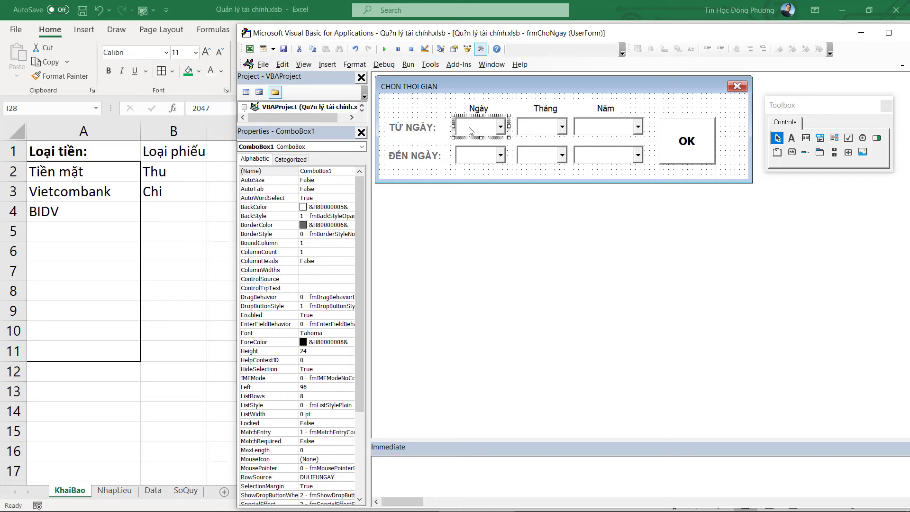
pyautogui.click(340, 171)
pyautogui.doubleClick(318, 170)
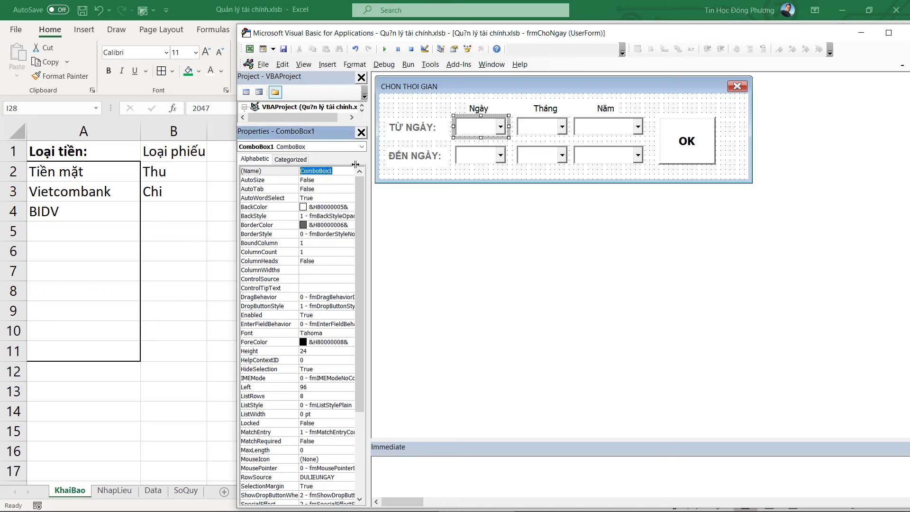
pyautogui.write('ty')
pyautogui.press('Return')
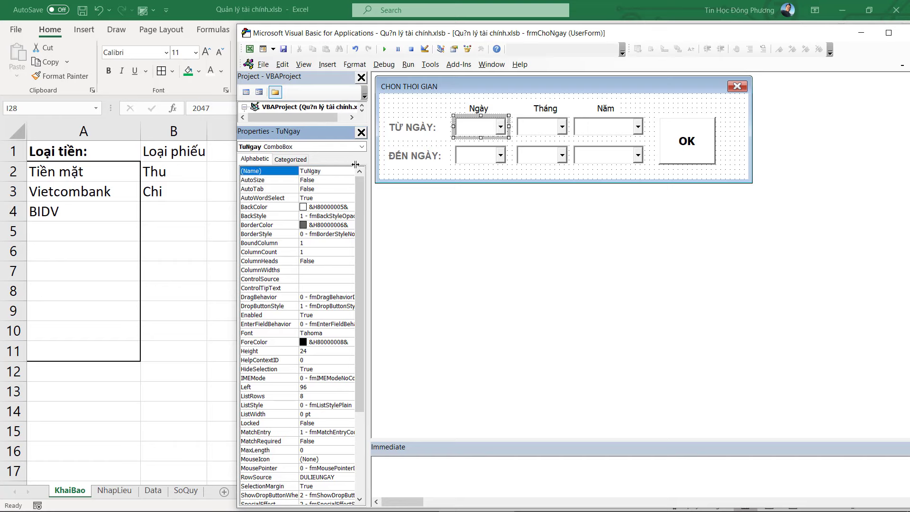
pyautogui.click(542, 133)
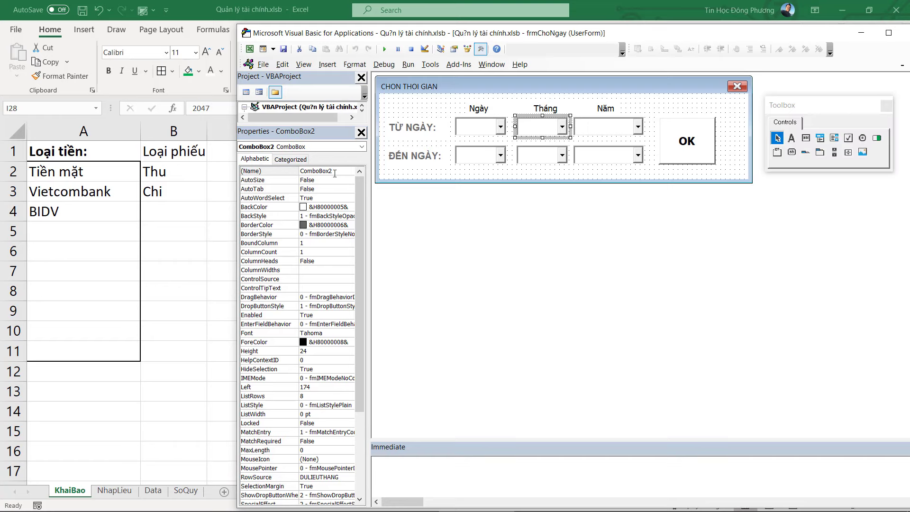
pyautogui.click(268, 173)
pyautogui.write('TuTh')
pyautogui.write('ang')
pyautogui.press('Return')
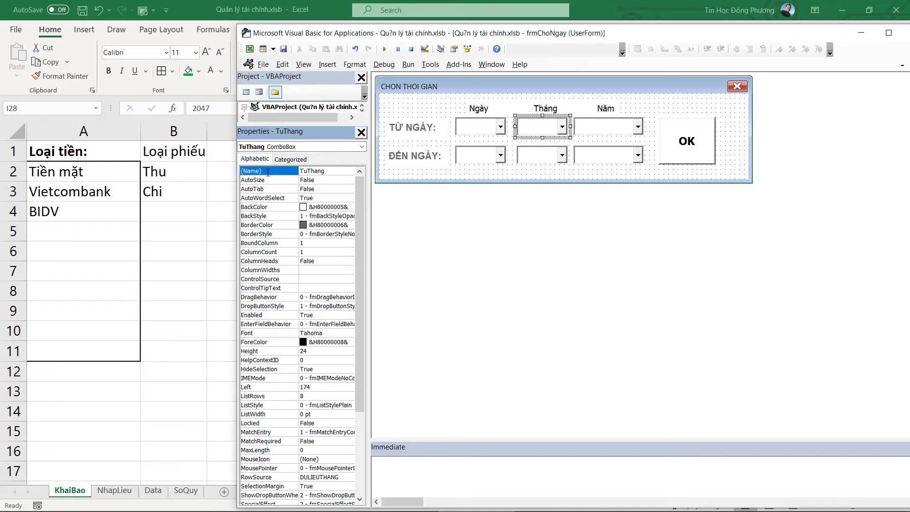
pyautogui.click(592, 126)
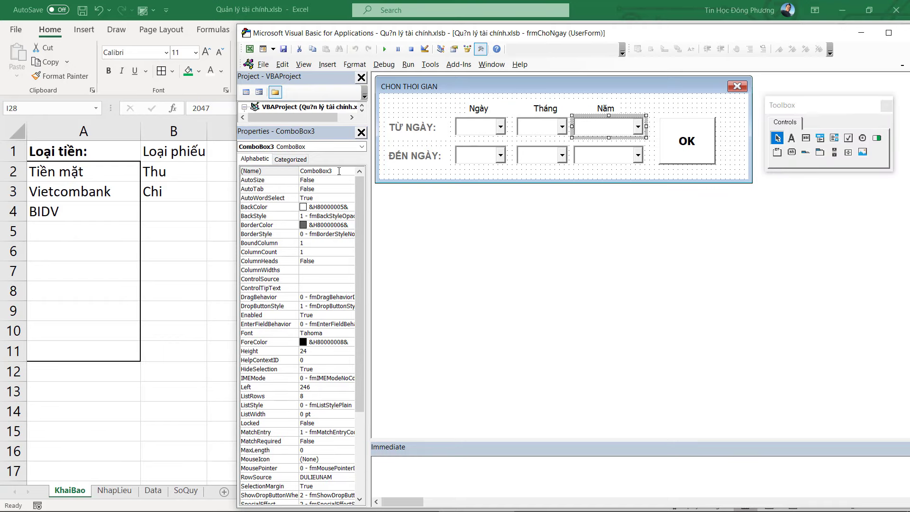
pyautogui.click(268, 170)
pyautogui.write('TuN')
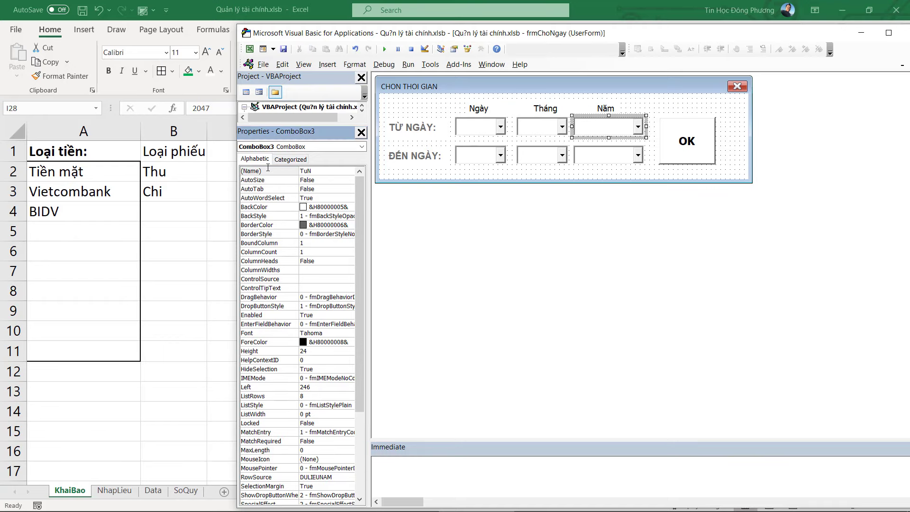
pyautogui.write('am')
pyautogui.press('Return')
# Step: Rename the ĐẾN NGÀY day, month and year combo boxes DenNgay, DenThang and DenNam
pyautogui.click(475, 156)
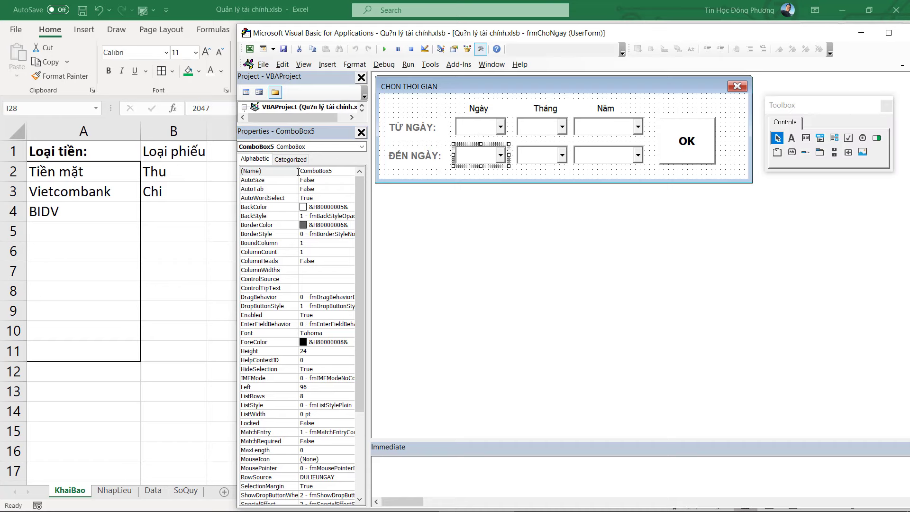
pyautogui.click(343, 170)
pyautogui.write('DenNgay')
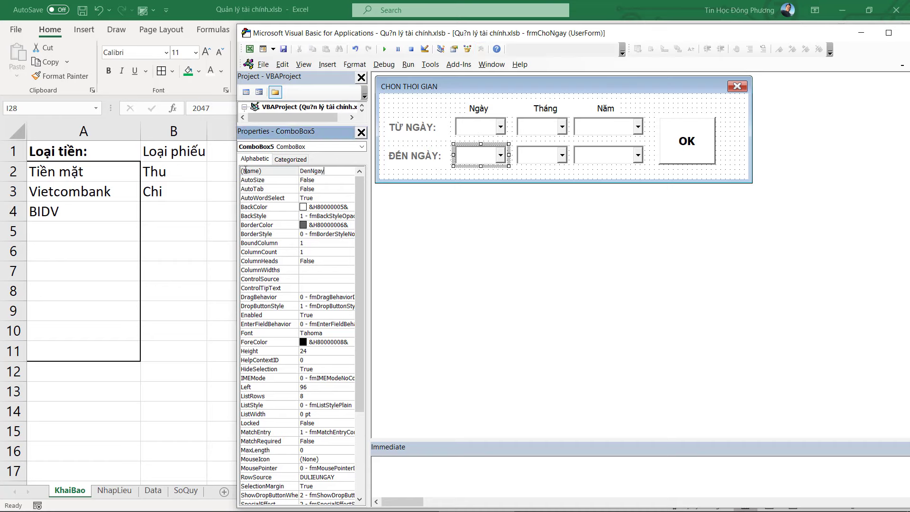
pyautogui.click(519, 161)
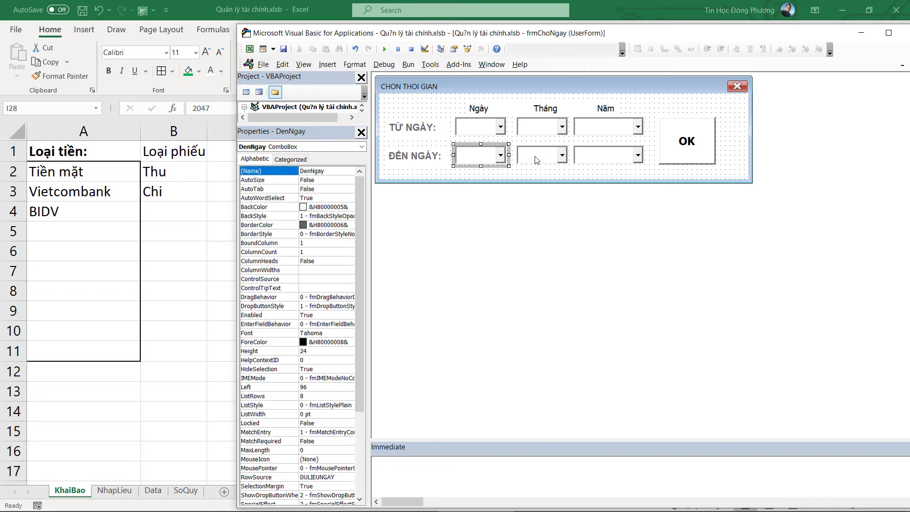
pyautogui.click(343, 171)
pyautogui.write('DenThang')
pyautogui.press('Return')
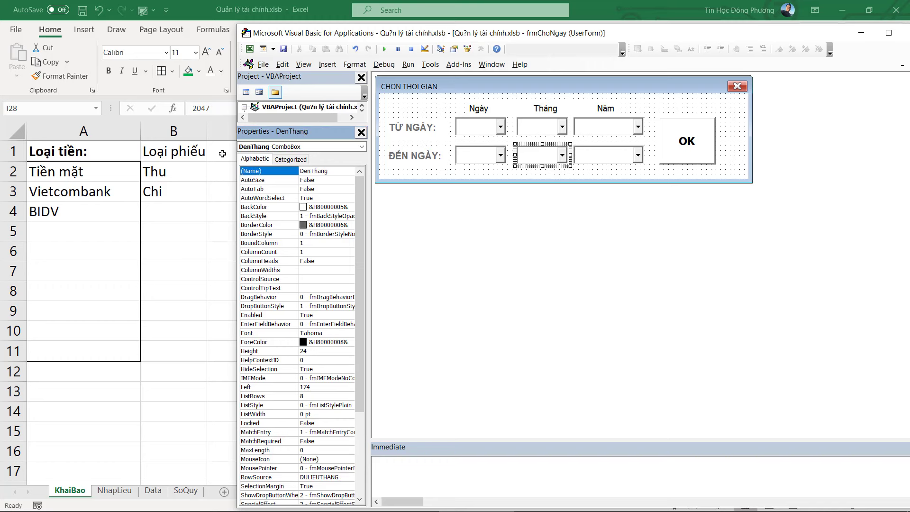
pyautogui.click(616, 152)
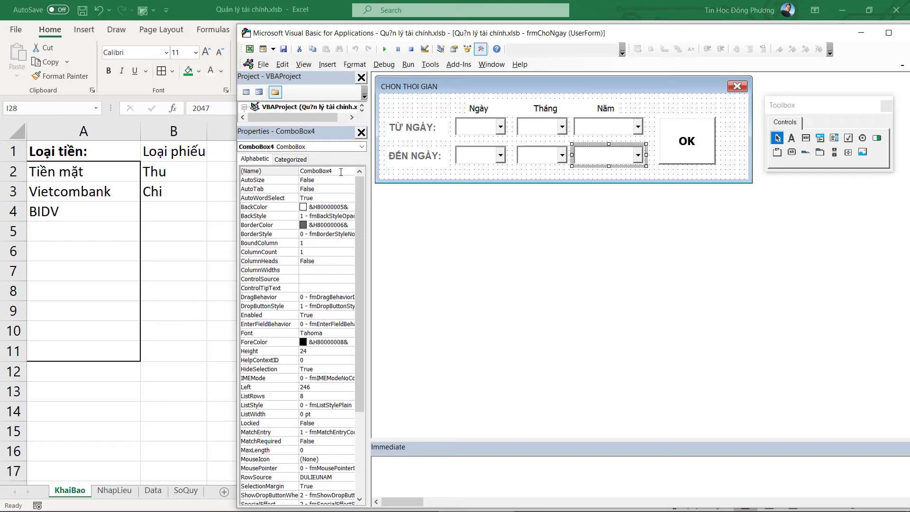
pyautogui.click(341, 172)
pyautogui.write('DenNam')
pyautogui.press('Return')
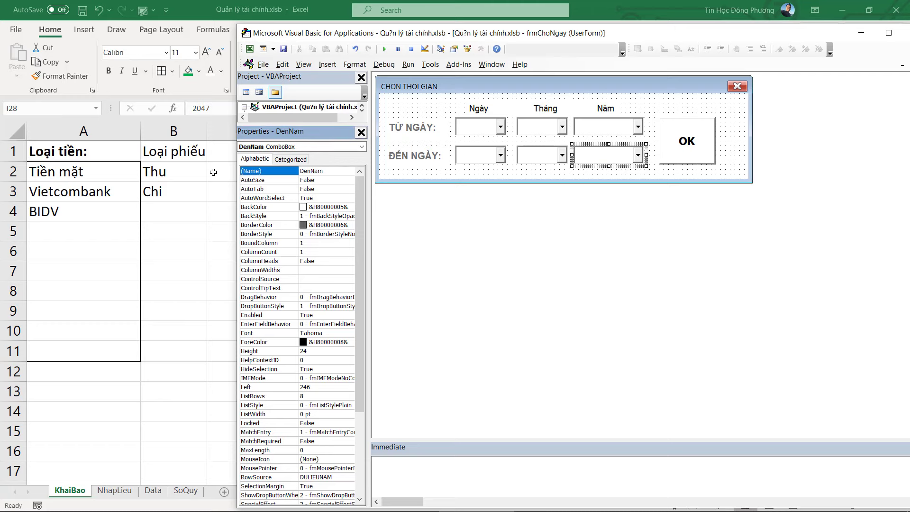
# Step: Rename the form's OK button cmdOk
pyautogui.click(685, 147)
pyautogui.click(327, 171)
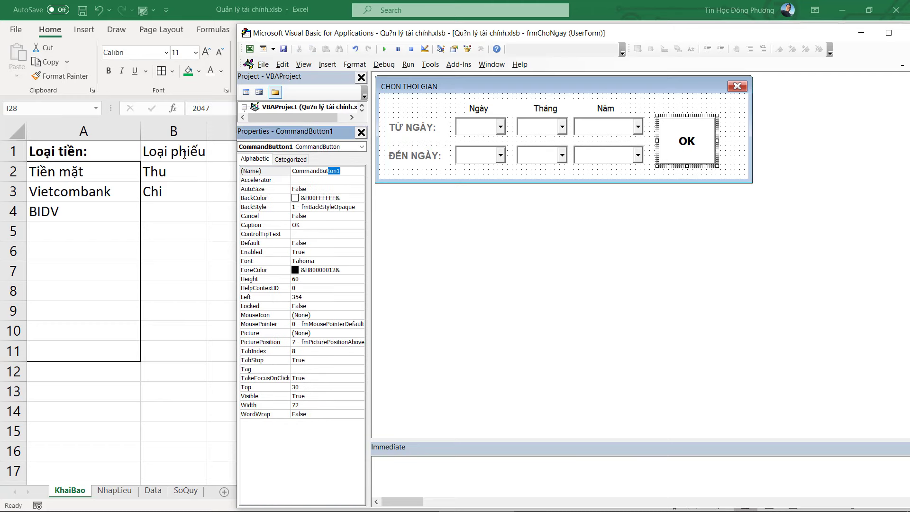
pyautogui.write('cmdOk')
pyautogui.press('Return')
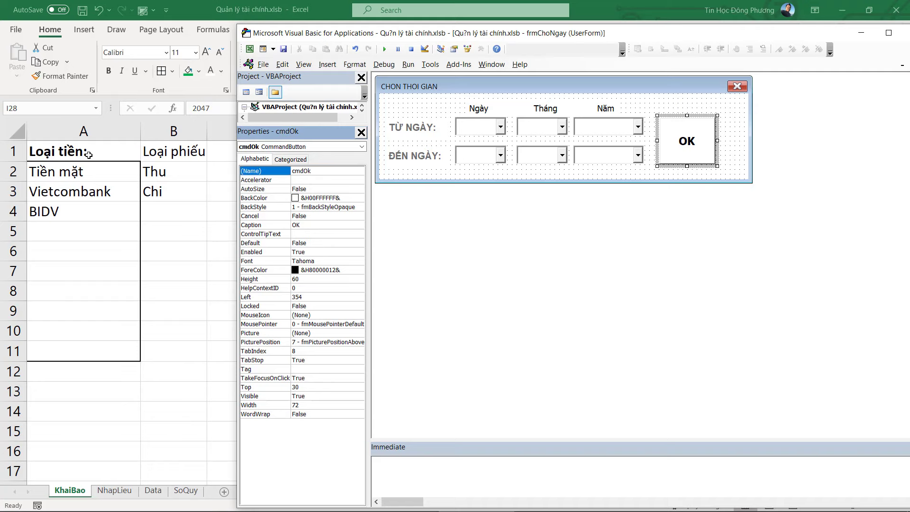
pyautogui.click(504, 264)
pyautogui.click(385, 49)
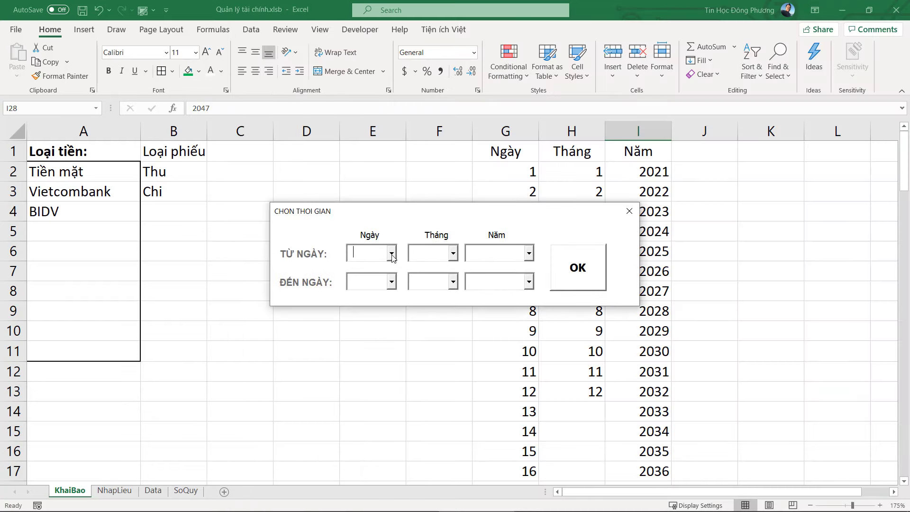
pyautogui.click(392, 256)
pyautogui.click(375, 313)
pyautogui.click(391, 254)
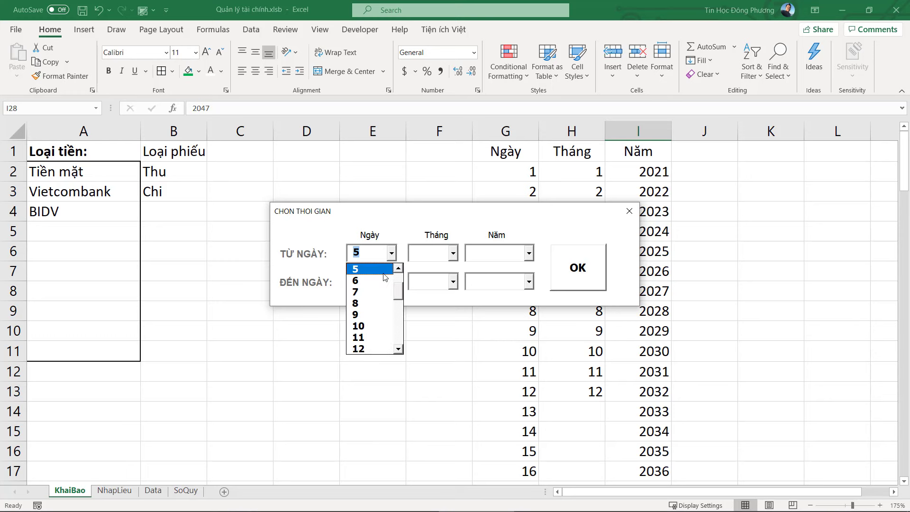
pyautogui.click(454, 253)
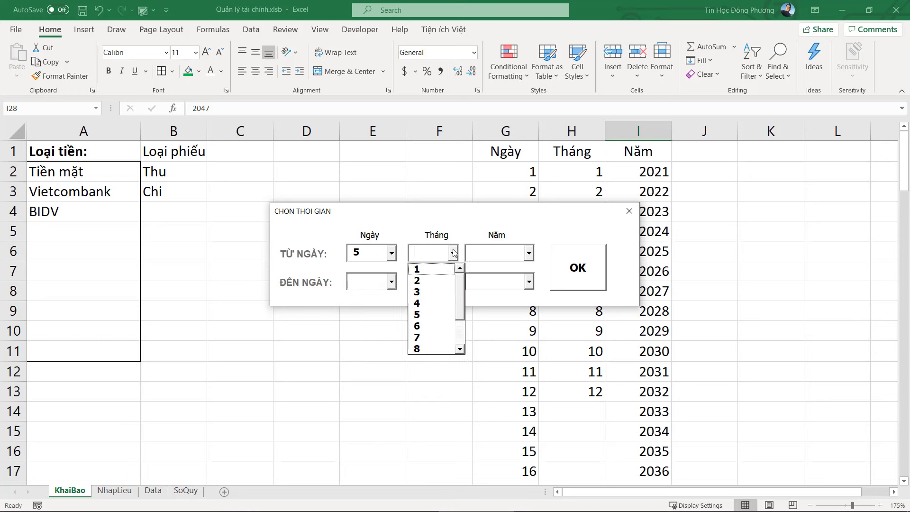
pyautogui.click(437, 322)
pyautogui.click(630, 211)
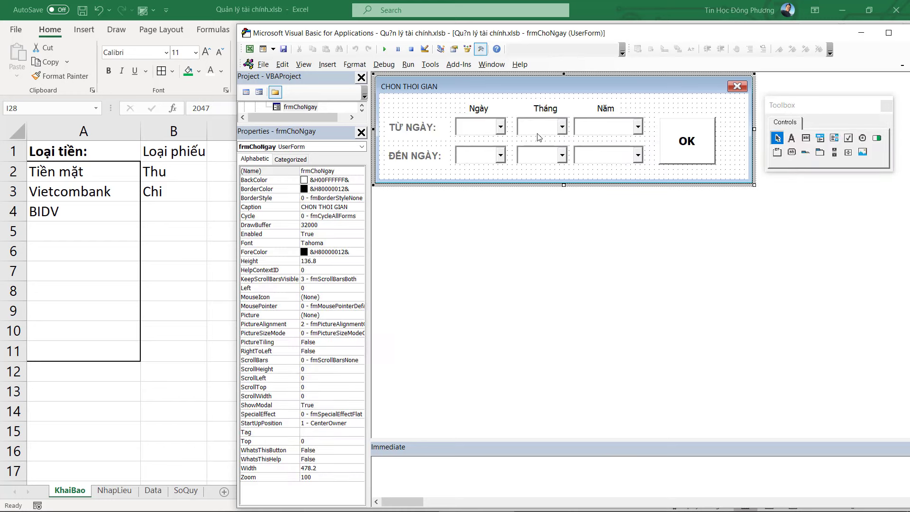
# Step: Give all six date combo boxes the font Arial Narrow Bold, size 16
pyautogui.moveTo(646, 168); pyautogui.dragTo(471, 126)
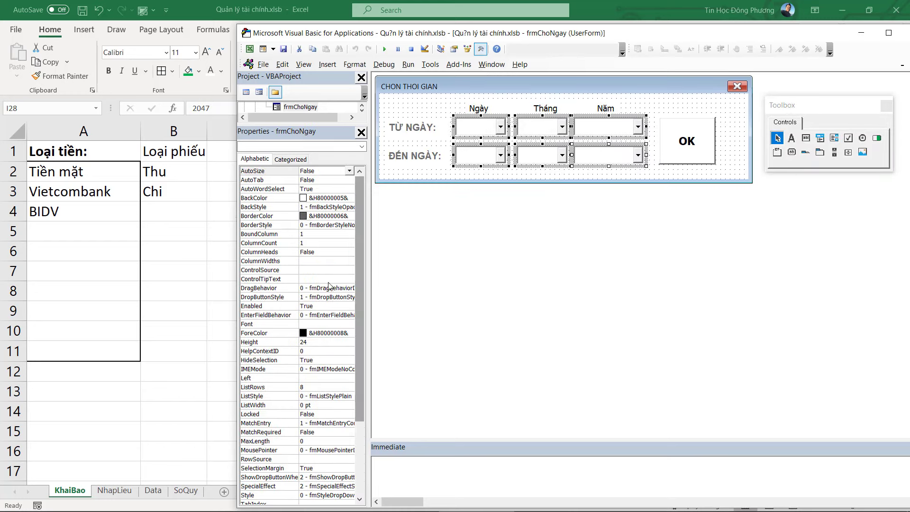
pyautogui.click(305, 326)
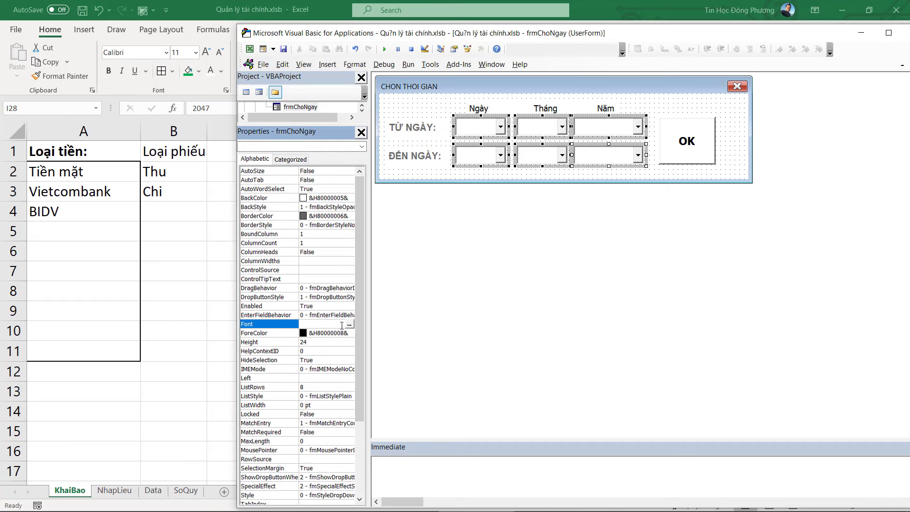
pyautogui.click(350, 325)
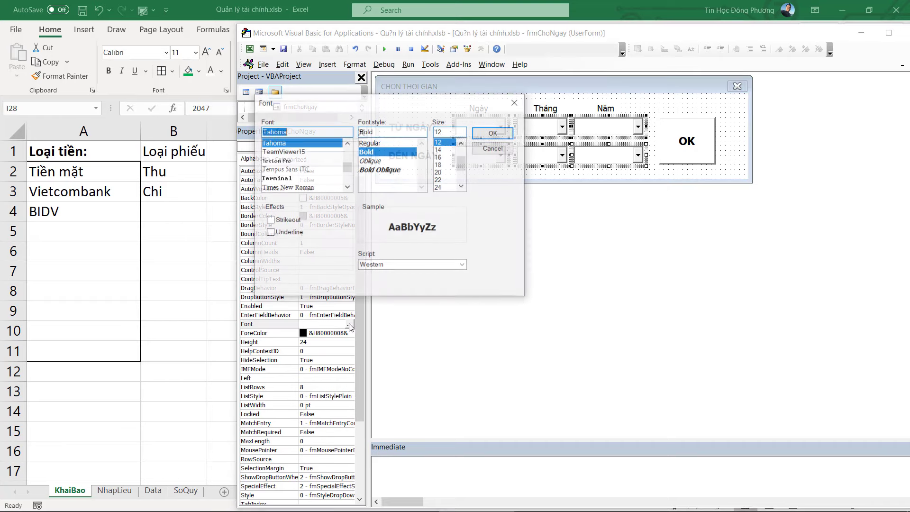
pyautogui.click(445, 160)
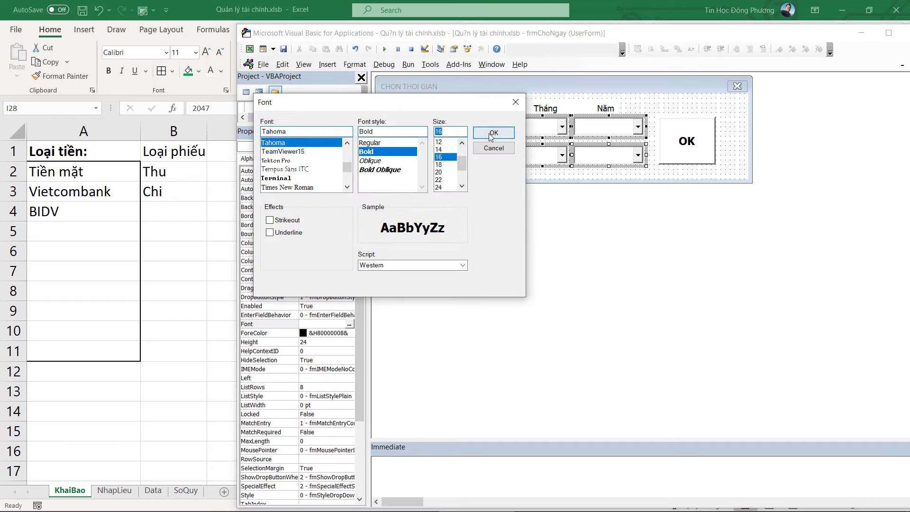
pyautogui.press('Return')
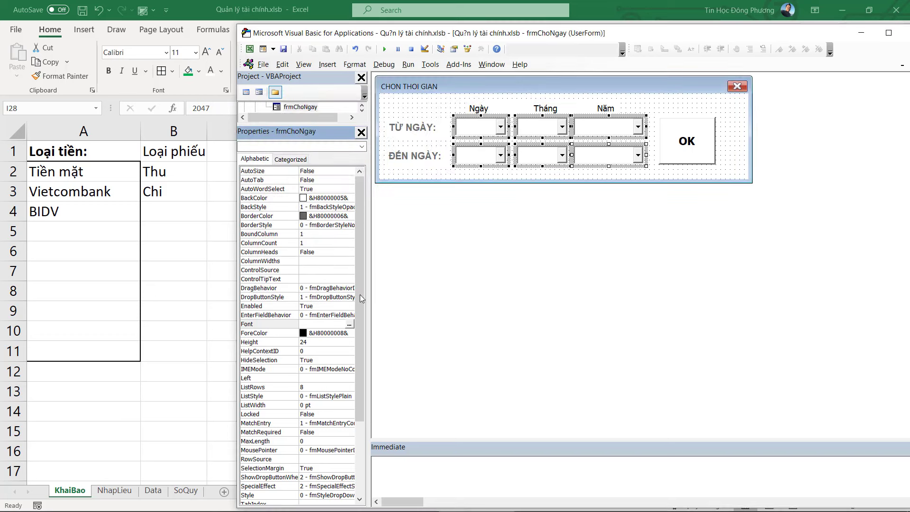
pyautogui.click(351, 324)
pyautogui.write('a')
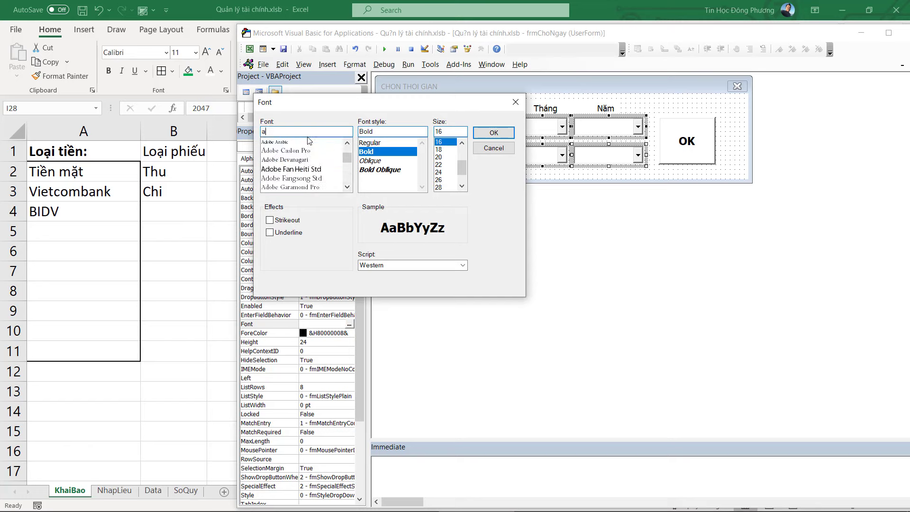
pyautogui.write('f')
pyautogui.press('BackSpace')
pyautogui.write('ari')
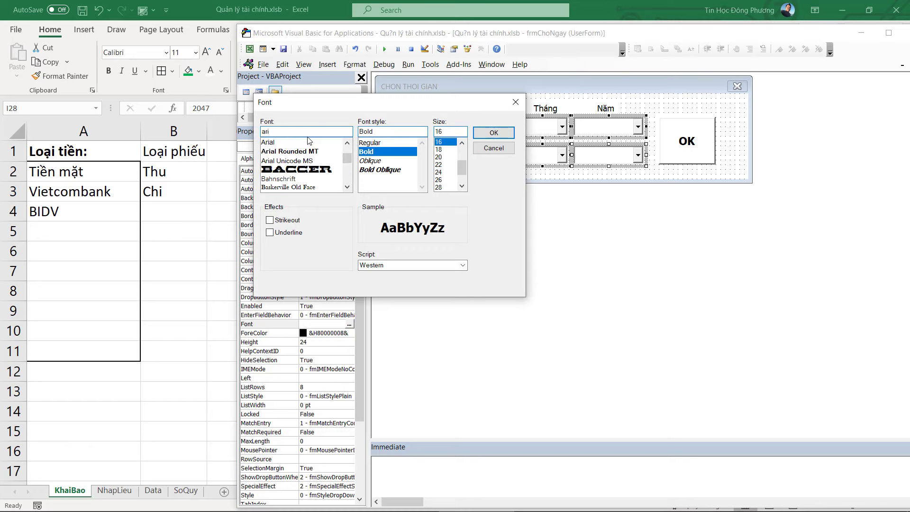
pyautogui.click(308, 141)
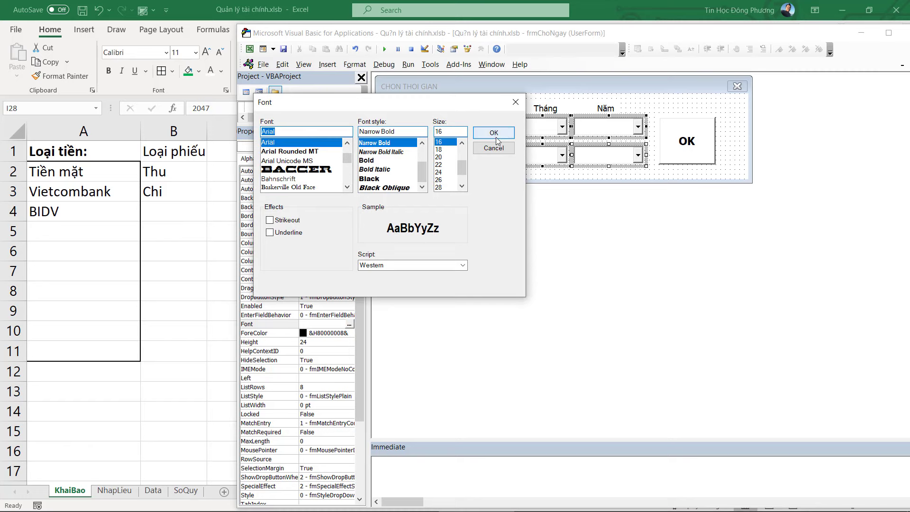
pyautogui.click(494, 133)
# Step: Run the date-picker form, clear the date in cell B6, and run the form again
pyautogui.click(385, 50)
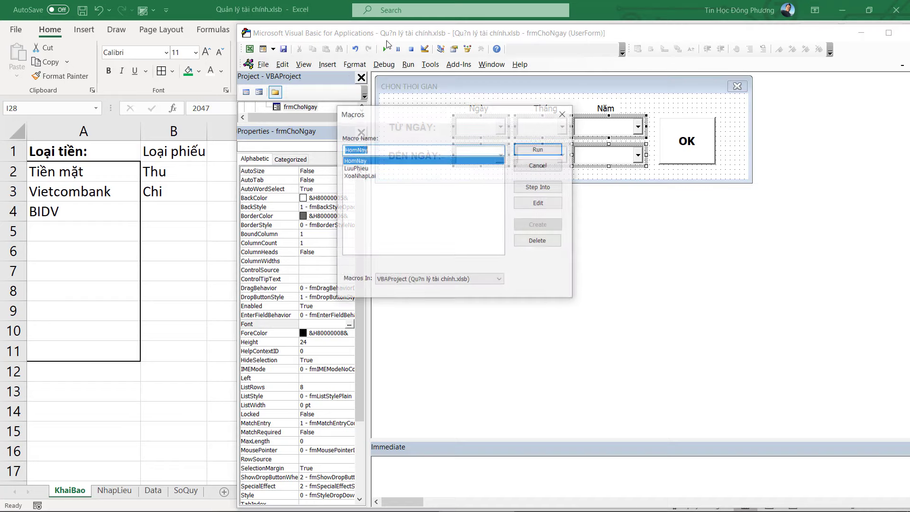
pyautogui.click(534, 148)
pyautogui.click(721, 145)
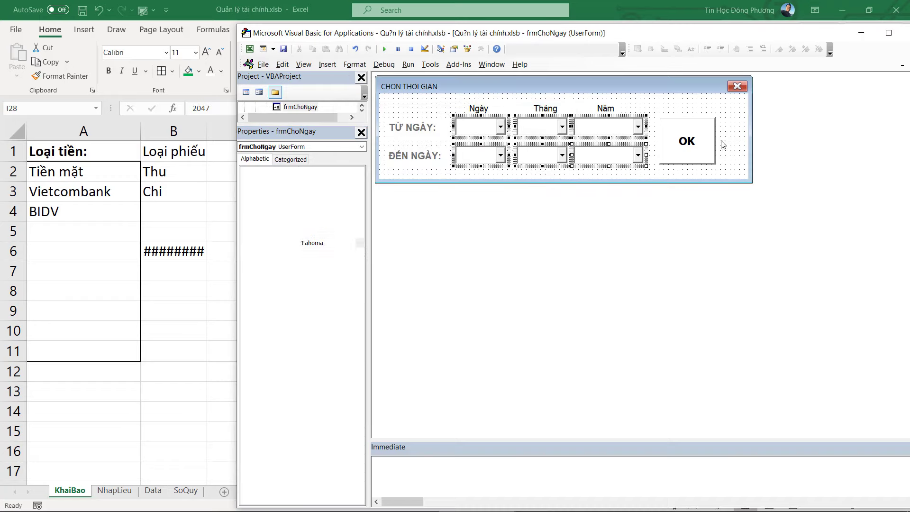
pyautogui.click(188, 251)
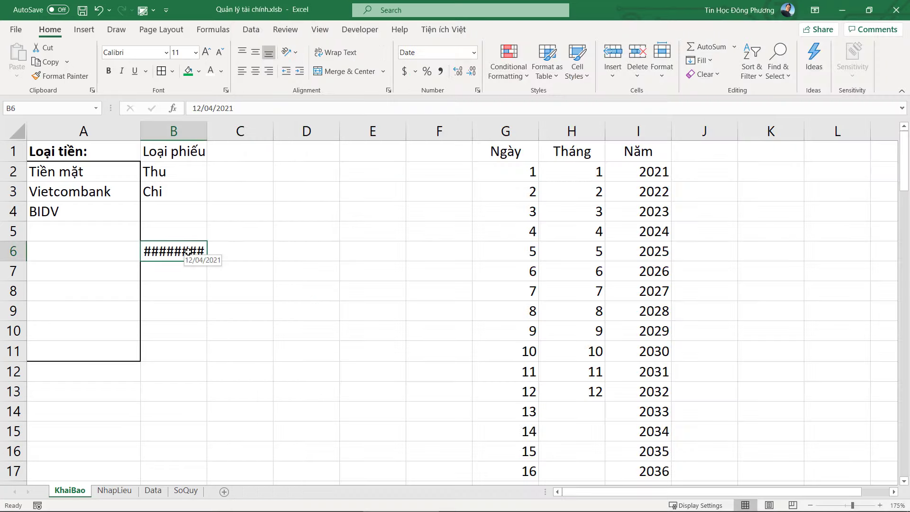
pyautogui.press('Delete')
pyautogui.hotkey('alt', 'Tab')
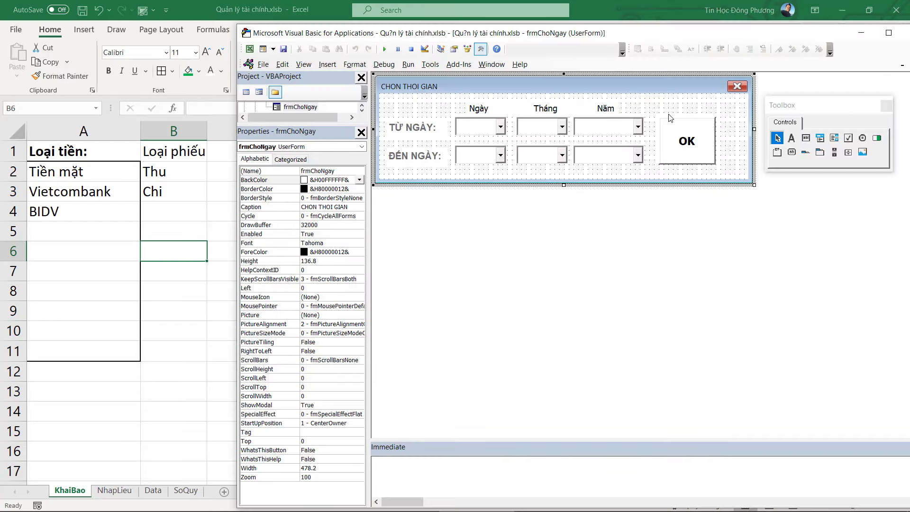
pyautogui.click(383, 50)
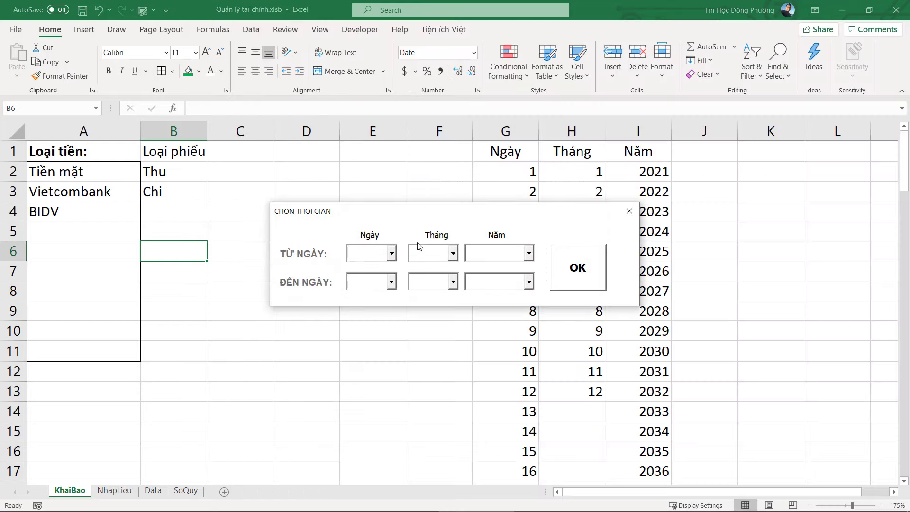
# Step: Test the form by choosing start day 3 and month 4, then close it
pyautogui.click(390, 254)
pyautogui.click(367, 299)
pyautogui.click(453, 254)
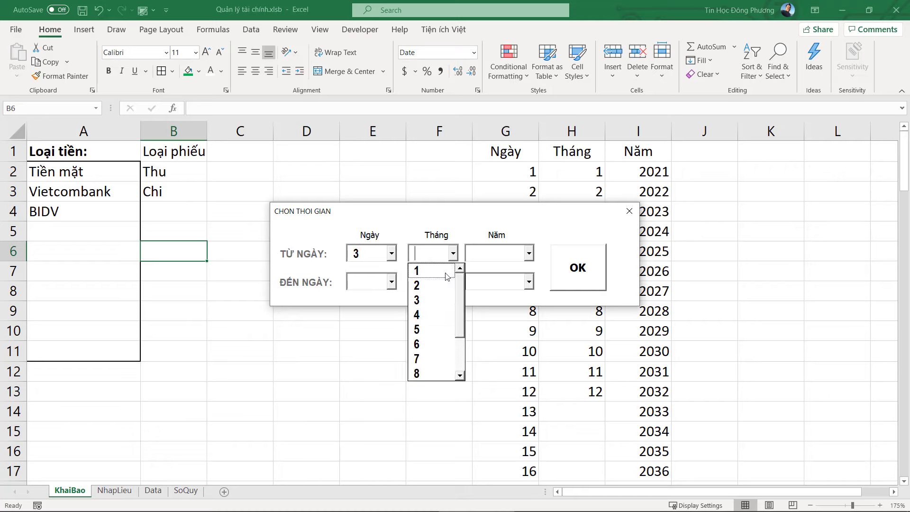
pyautogui.click(428, 315)
pyautogui.click(629, 211)
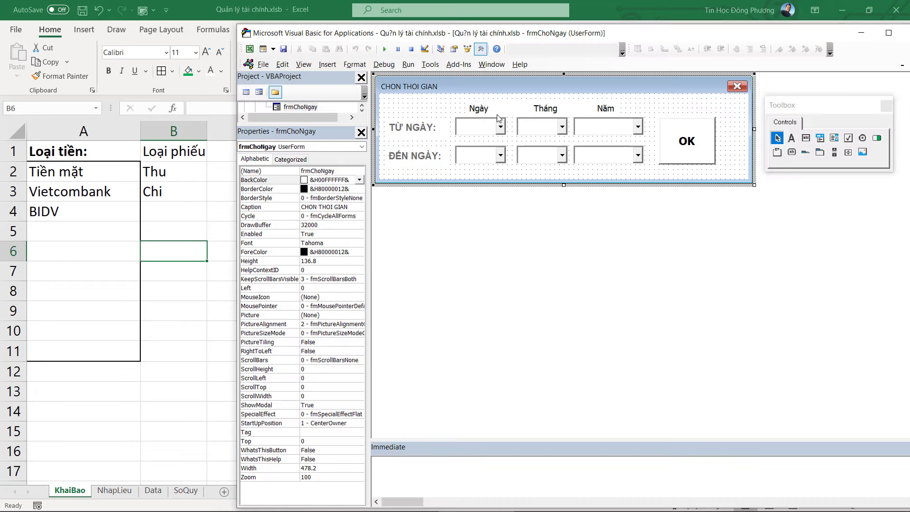
# Step: Change the six date boxes' font style to plain Arial Bold
pyautogui.keyDown('shift'); pyautogui.click(607, 155); pyautogui.keyUp('shift')
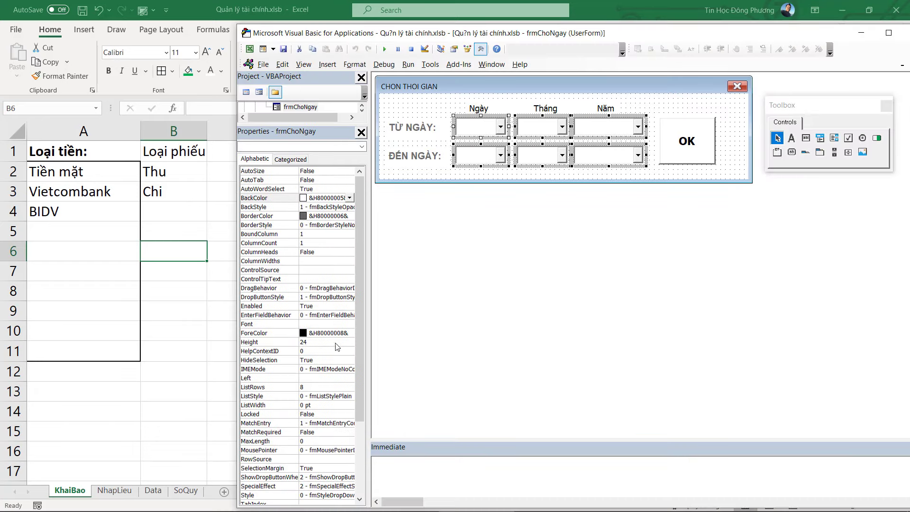
pyautogui.click(311, 324)
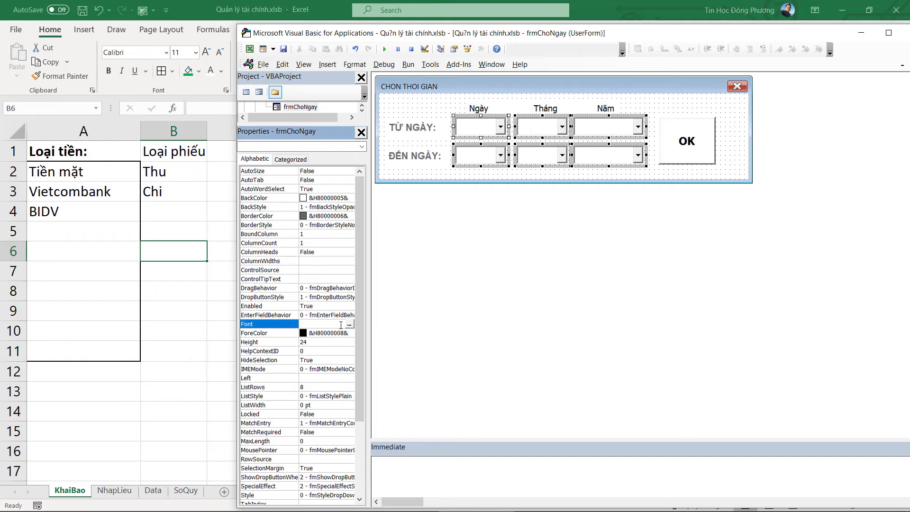
pyautogui.click(350, 324)
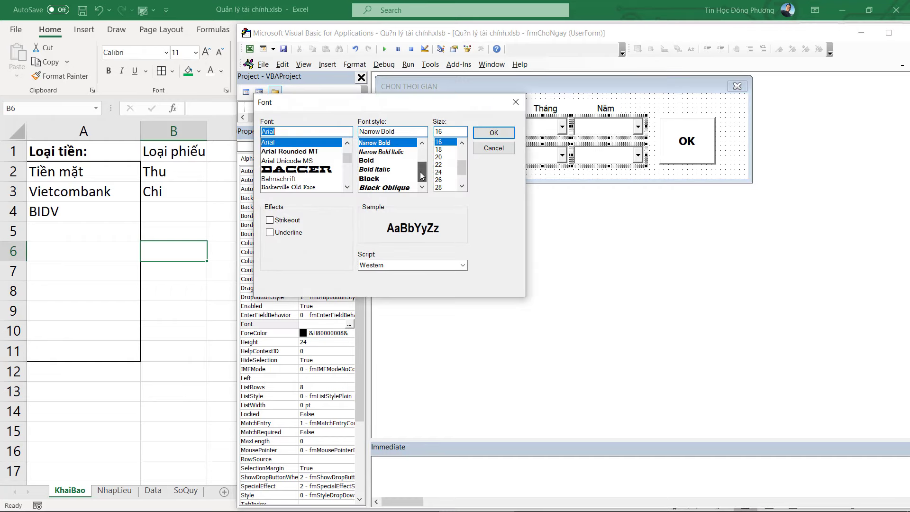
pyautogui.click(389, 161)
pyautogui.click(494, 133)
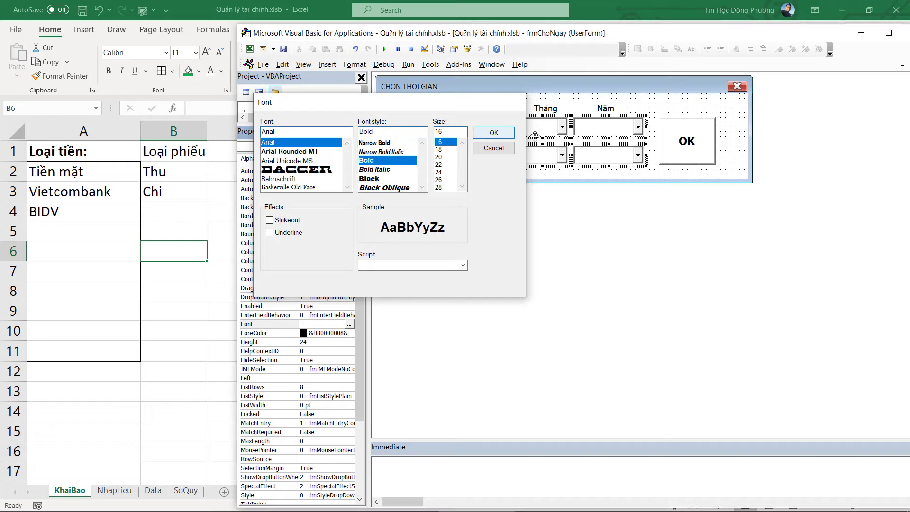
# Step: Run the form again, pick start month 4, try the day list, and close it
pyautogui.click(385, 48)
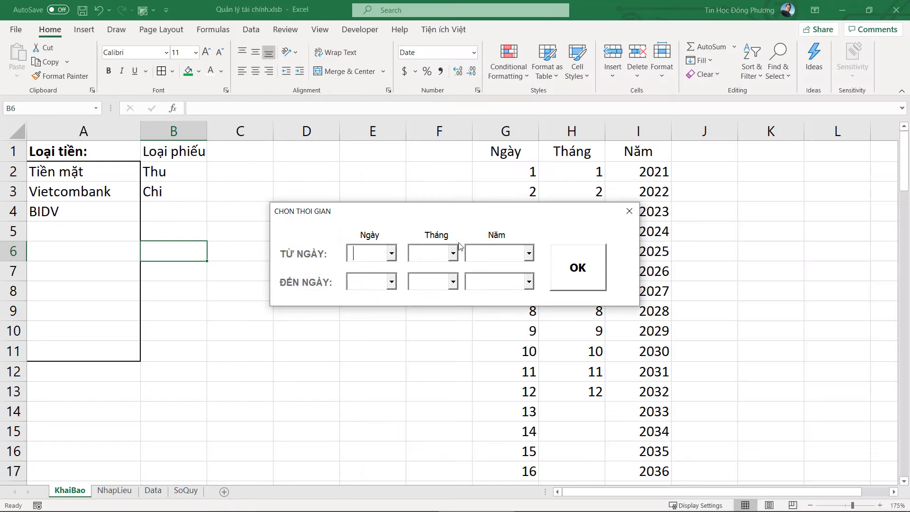
pyautogui.click(453, 254)
pyautogui.click(429, 313)
pyautogui.click(368, 251)
pyautogui.click(393, 253)
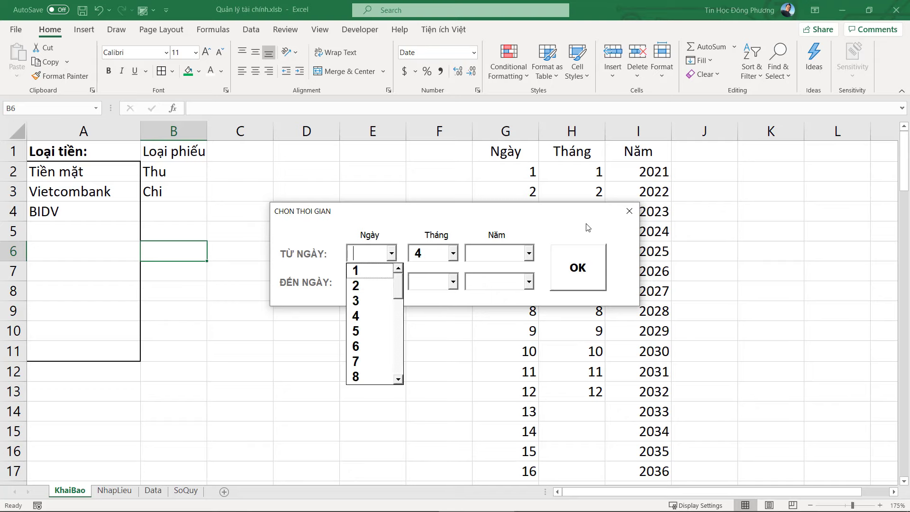
pyautogui.click(630, 211)
pyautogui.click(630, 211)
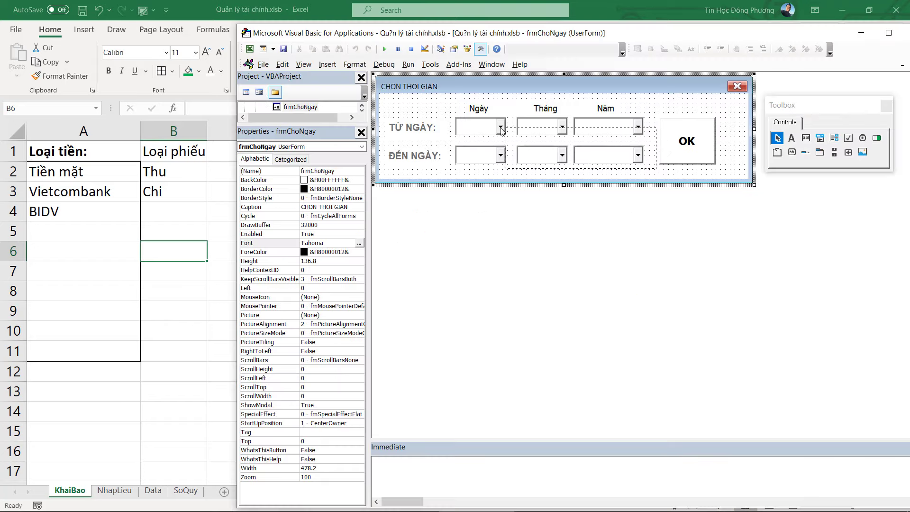
# Step: Set Style to 2 - fmStyleDropDownList on all six date combo boxes, then run the form
pyautogui.moveTo(501, 130); pyautogui.dragTo(454, 157)
pyautogui.click(332, 323)
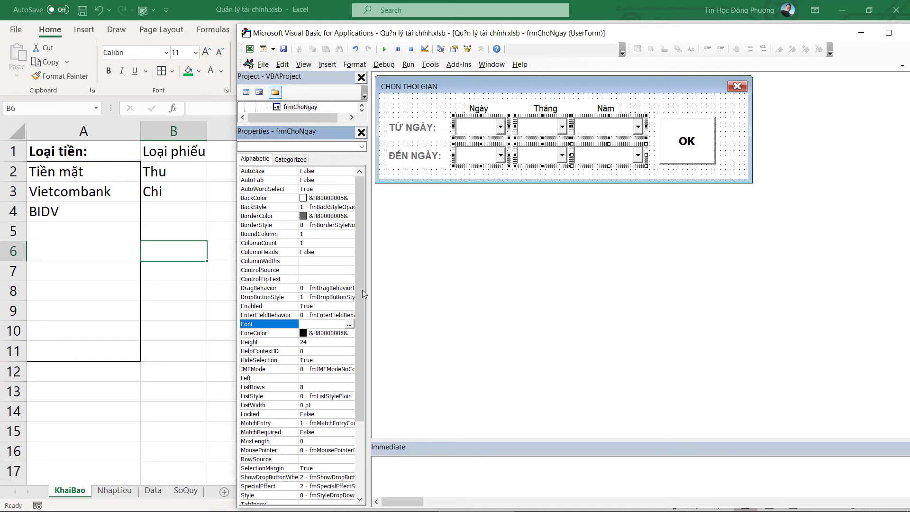
pyautogui.moveTo(362, 289); pyautogui.dragTo(351, 347)
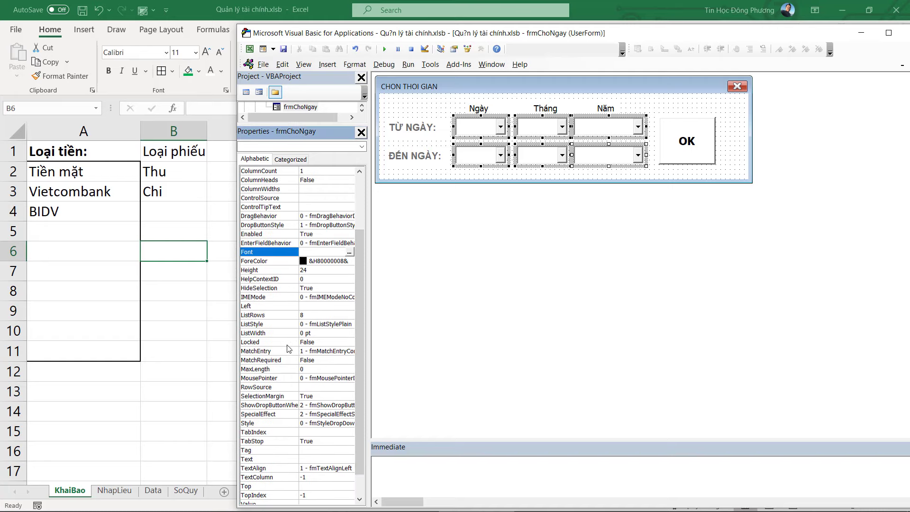
pyautogui.scroll(3, 289, 349)
pyautogui.moveTo(369, 270); pyautogui.dragTo(402, 271)
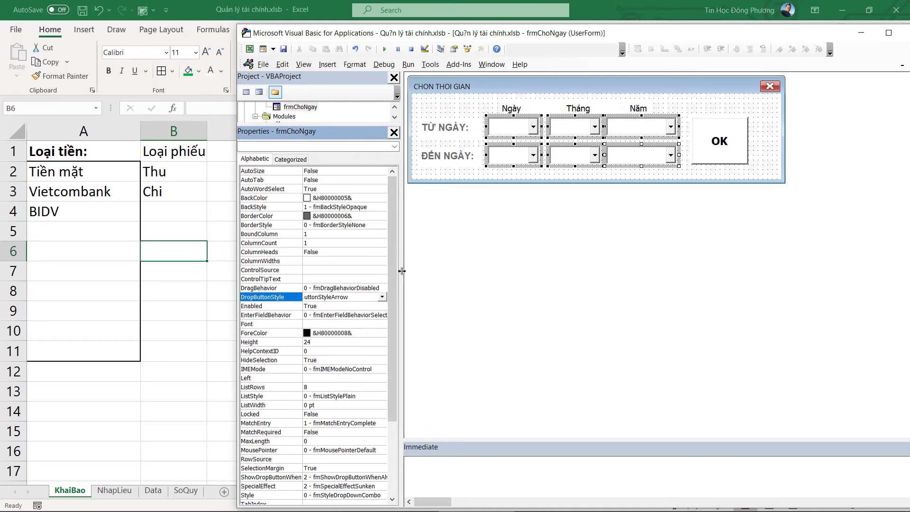
pyautogui.hotkey('ctrl', 'shift', 's')
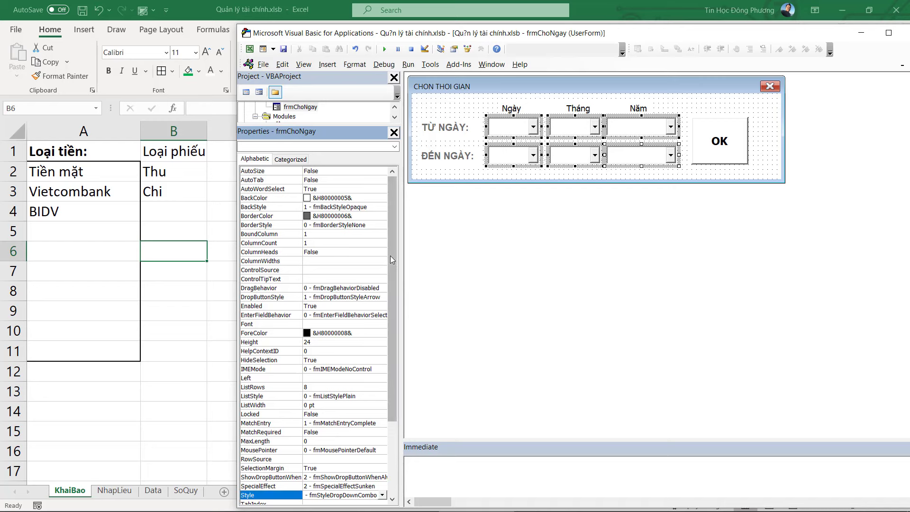
pyautogui.scroll(-1, 393, 280)
pyautogui.scroll(-3, 393, 279)
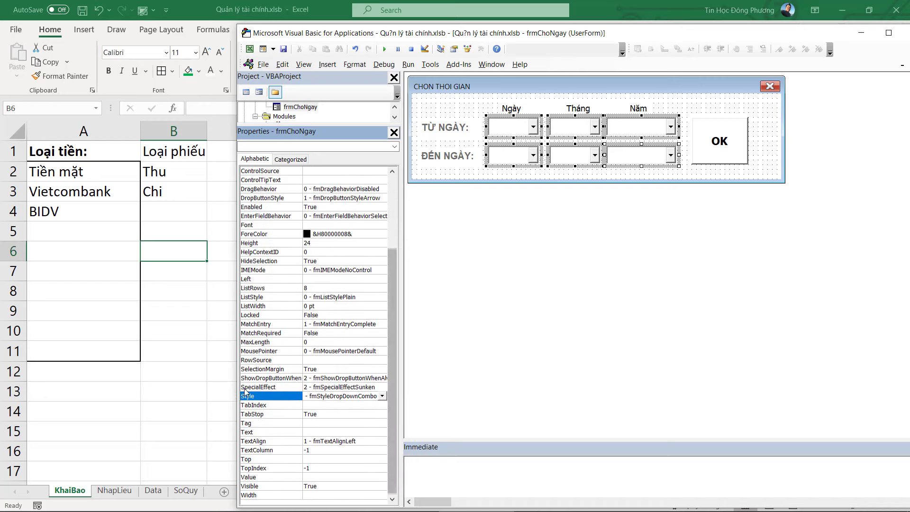
pyautogui.click(383, 396)
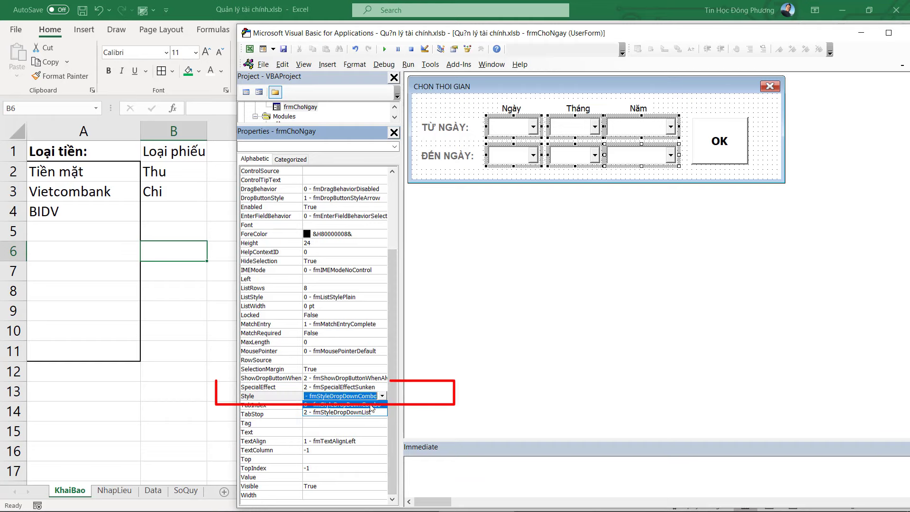
pyautogui.click(342, 412)
pyautogui.click(533, 322)
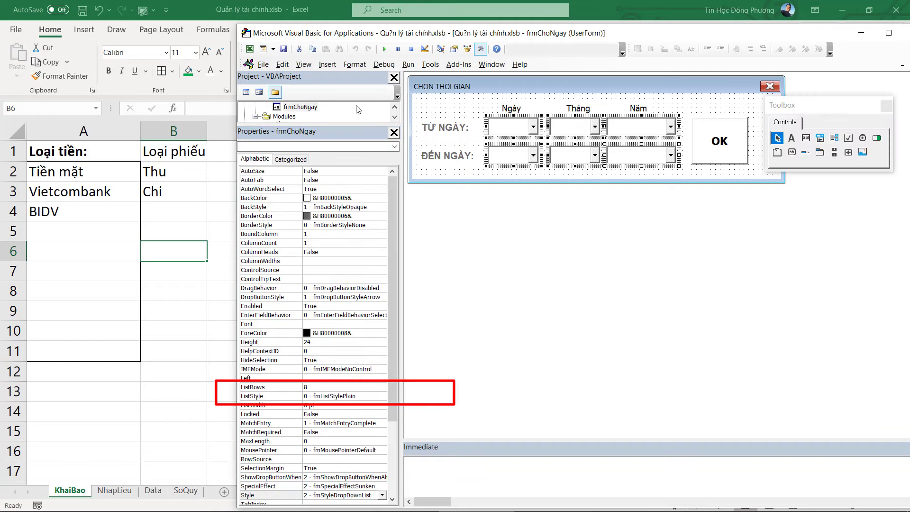
pyautogui.click(385, 48)
# Step: Open and close the start-day list several times without choosing a day
pyautogui.click(363, 258)
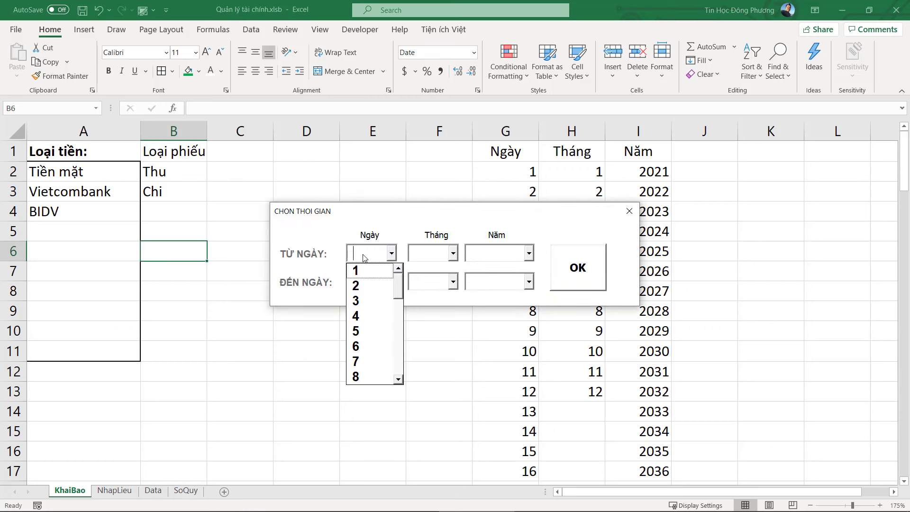
pyautogui.click(360, 255)
pyautogui.click(367, 256)
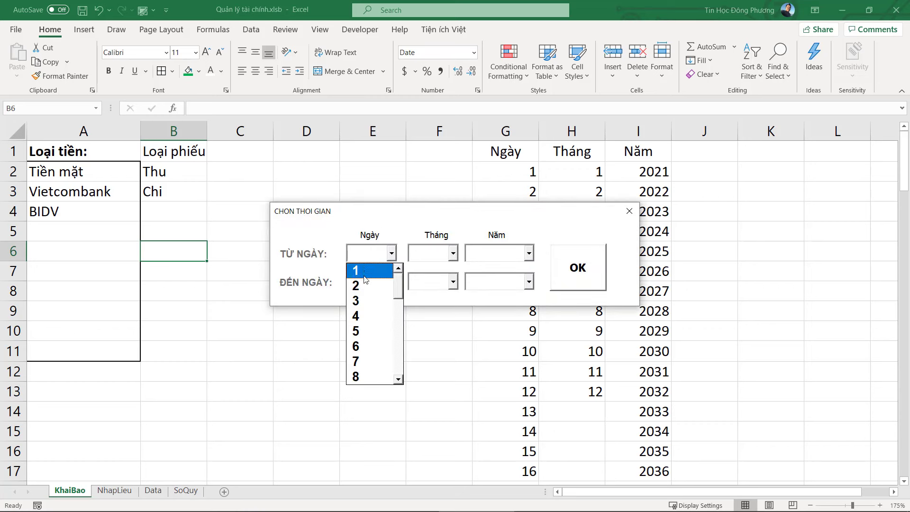
pyautogui.scroll(-3, 375, 322)
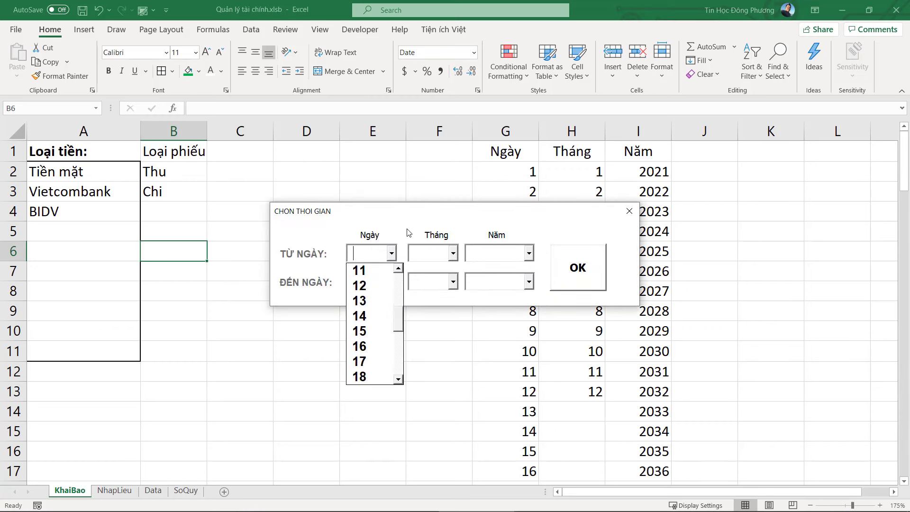
pyautogui.click(393, 254)
pyautogui.click(392, 254)
pyautogui.click(419, 225)
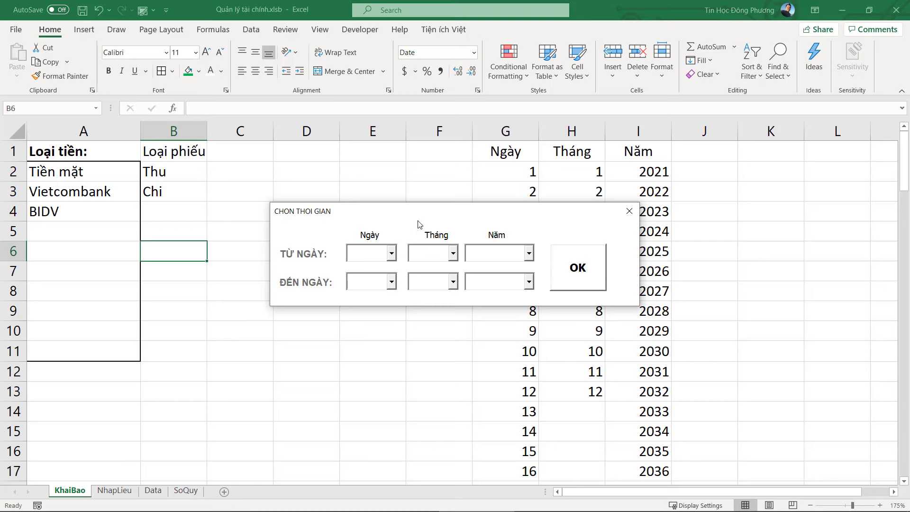
# Step: Pick start month 4 and start year 2026, then check the end-day list
pyautogui.click(412, 251)
pyautogui.click(424, 316)
pyautogui.click(496, 255)
pyautogui.click(484, 346)
pyautogui.click(379, 283)
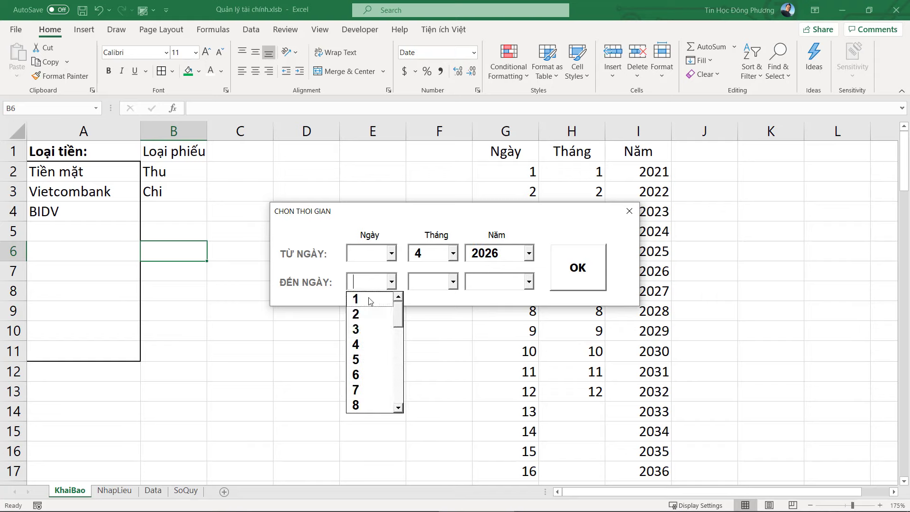
pyautogui.click(361, 315)
# Step: Close the date form and return to the SoQuy sheet in Excel
pyautogui.click(629, 211)
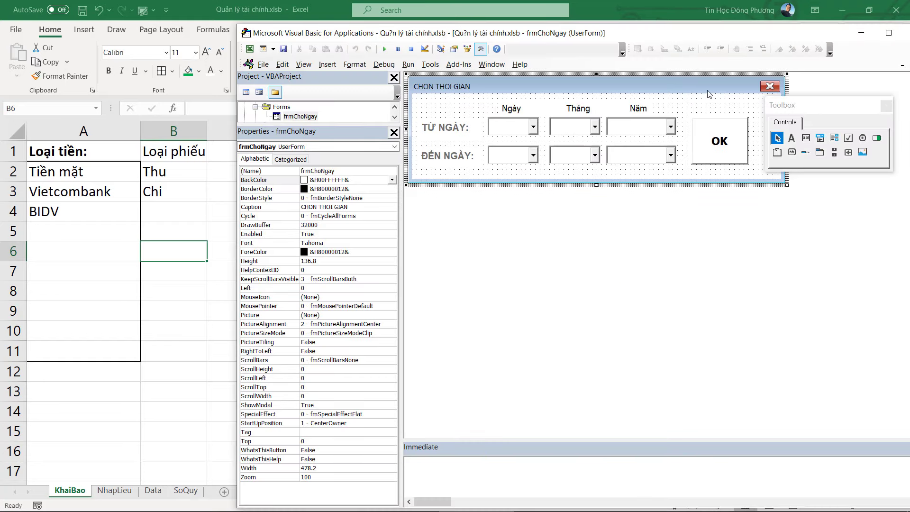
pyautogui.click(151, 232)
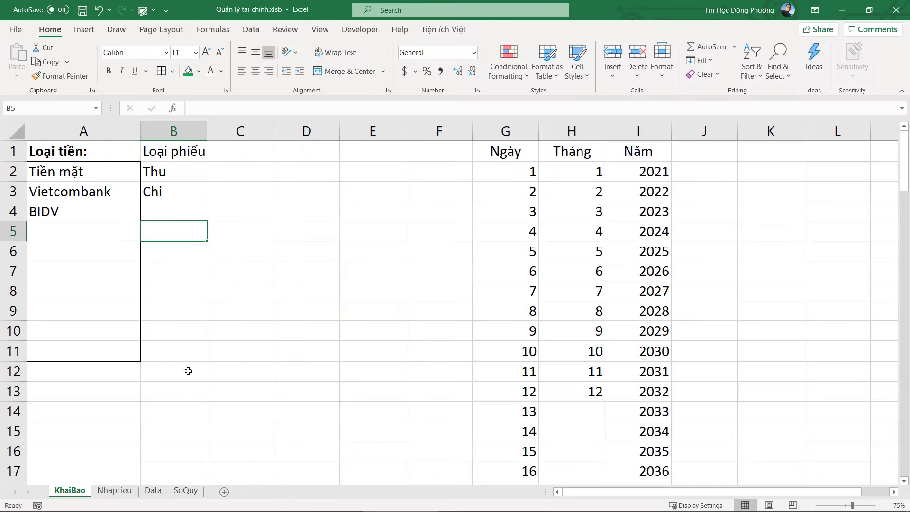
pyautogui.click(192, 495)
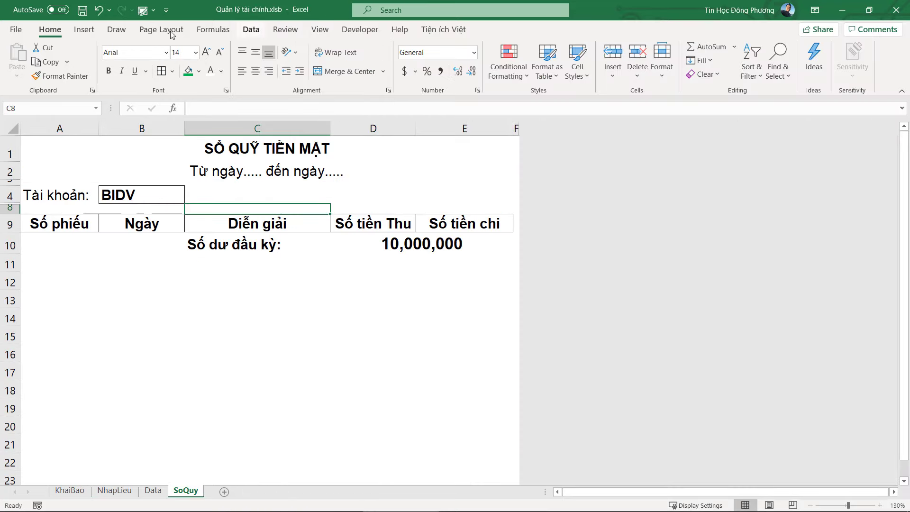
# Step: Draw a rectangle across the 'Từ ngày..... đến ngày.....' row 2 on SoQuy
pyautogui.click(84, 29)
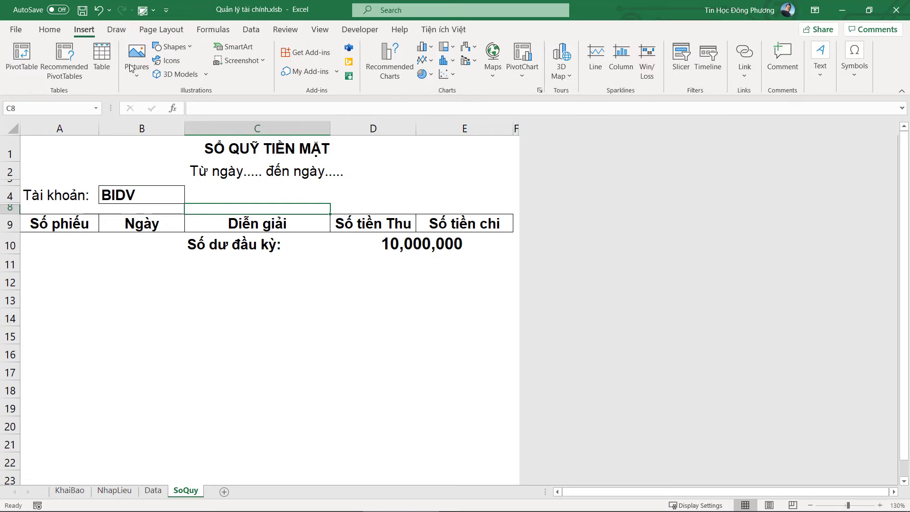
pyautogui.click(189, 74)
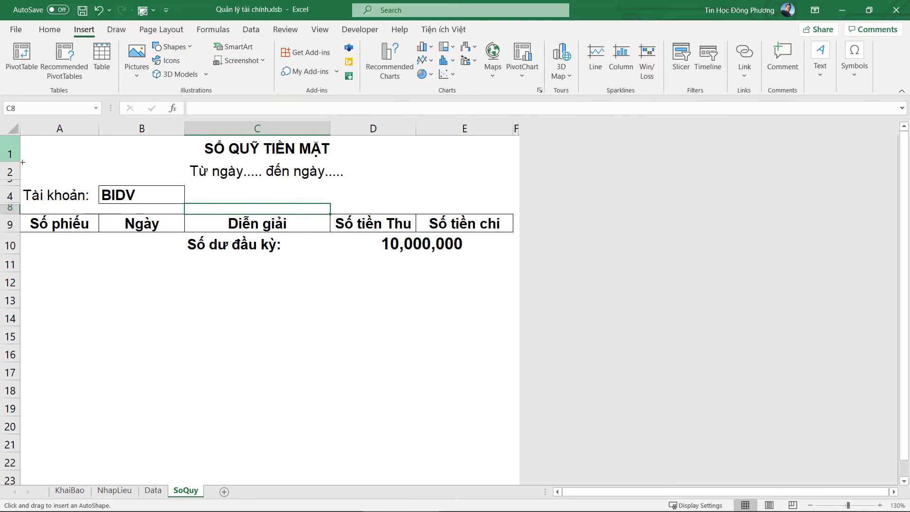
pyautogui.moveTo(22, 162); pyautogui.dragTo(520, 181)
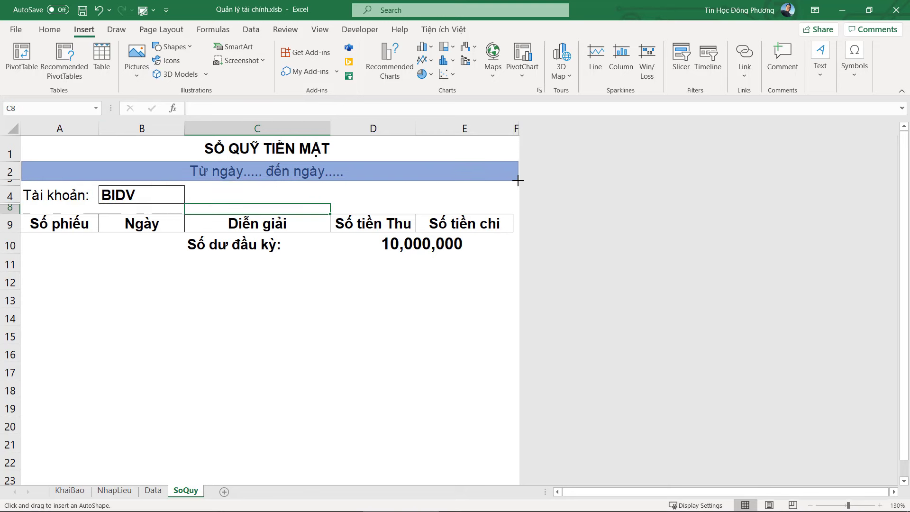
pyautogui.moveTo(520, 180); pyautogui.dragTo(520, 181)
pyautogui.moveTo(402, 167); pyautogui.dragTo(402, 166)
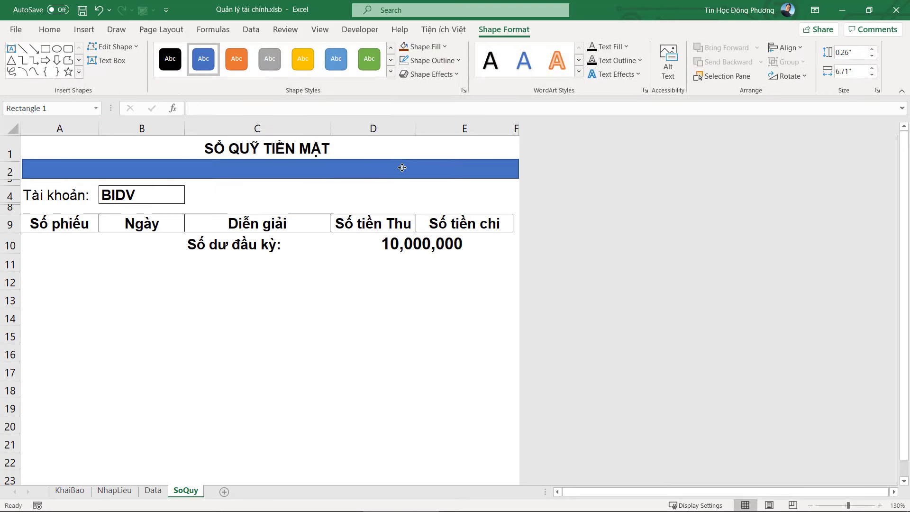
# Step: Make the rectangle invisible with No Fill and No Outline
pyautogui.click(445, 48)
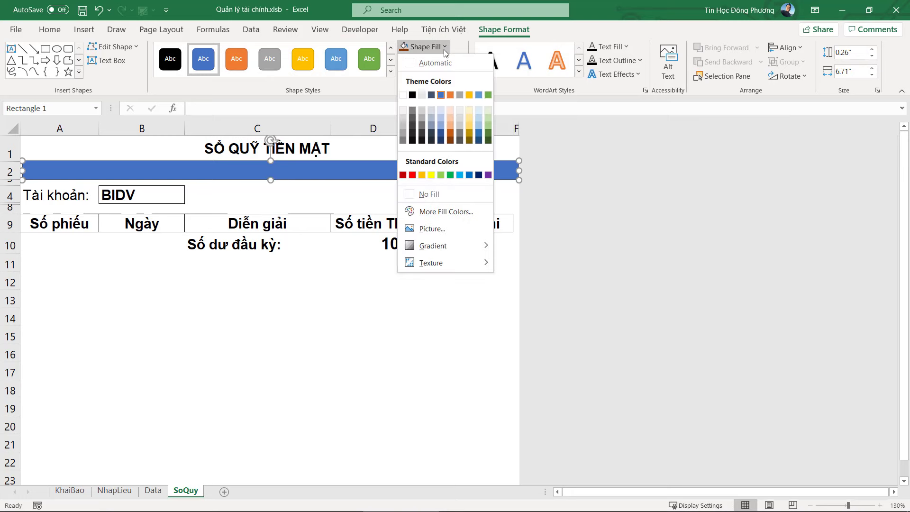
pyautogui.click(423, 190)
pyautogui.click(429, 60)
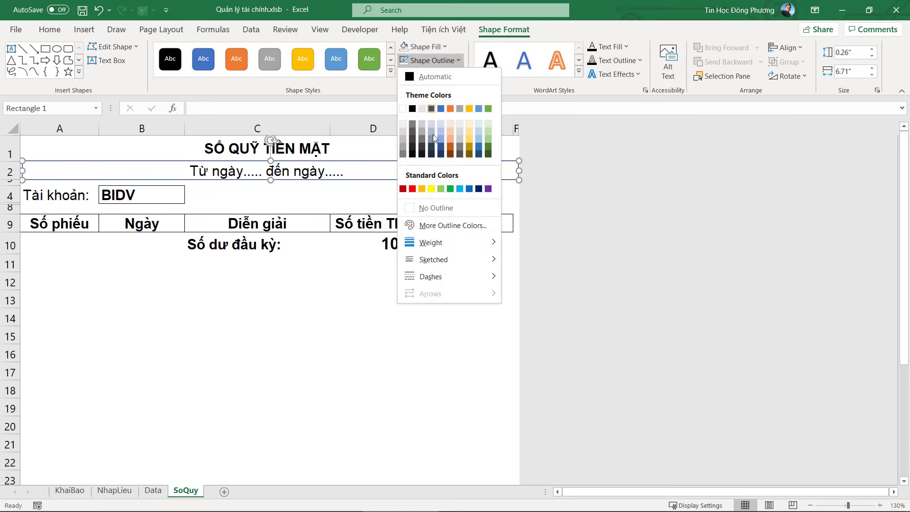
pyautogui.click(427, 205)
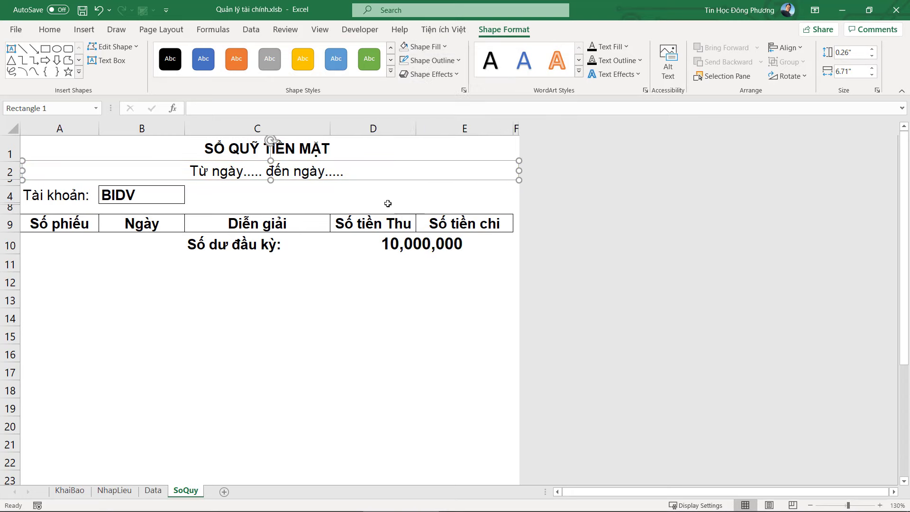
pyautogui.rightClick(351, 176)
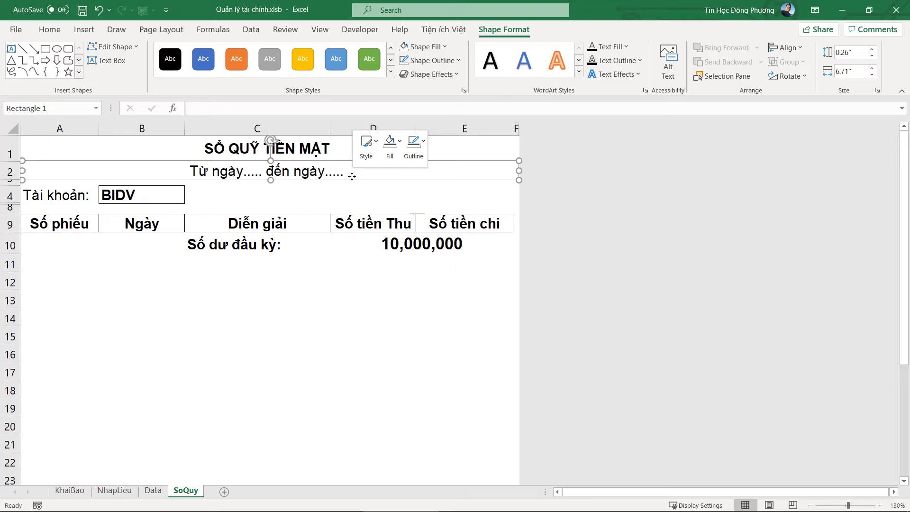
pyautogui.click(540, 291)
# Step: Open Module1's code and place the caret below its last procedure
pyautogui.click(455, 502)
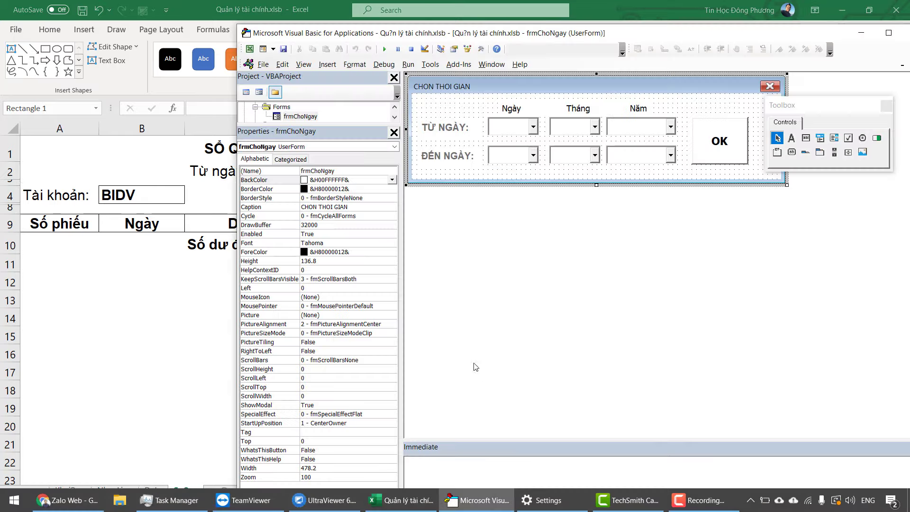
pyautogui.moveTo(318, 125); pyautogui.dragTo(318, 323)
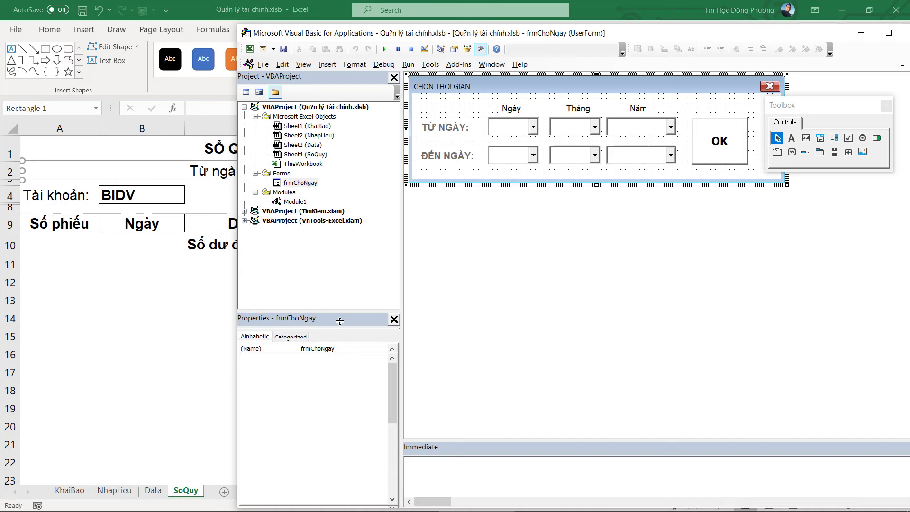
pyautogui.doubleClick(295, 202)
pyautogui.scroll(-1, 509, 336)
pyautogui.click(463, 413)
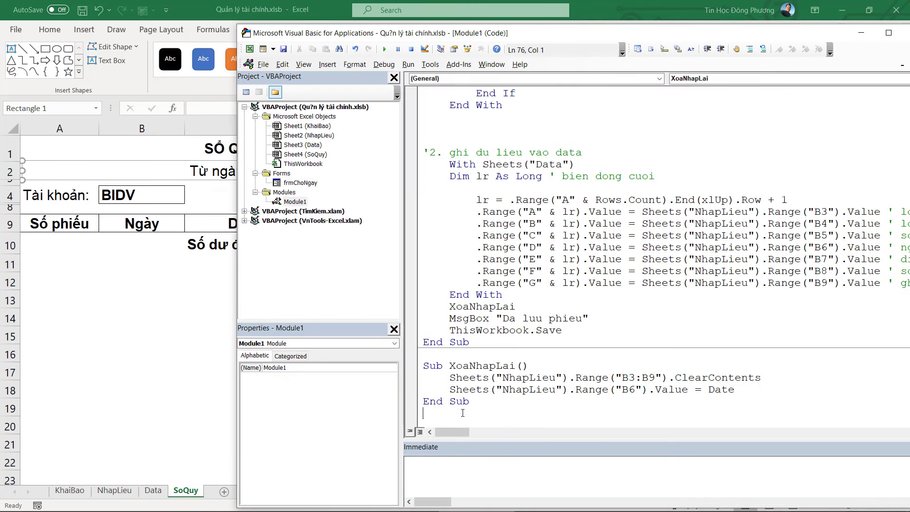
pyautogui.scroll(-1, 462, 413)
# Step: Write Sub GoiFormNgay containing frmChoNgay.Show, then return to the workbook
pyautogui.write('Sub Goi')
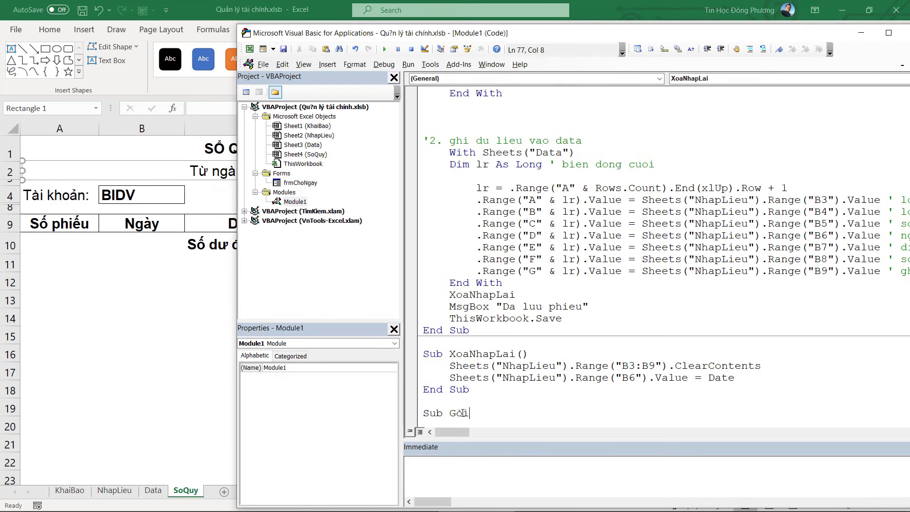
pyautogui.write('FormNgay')
pyautogui.press('Return')
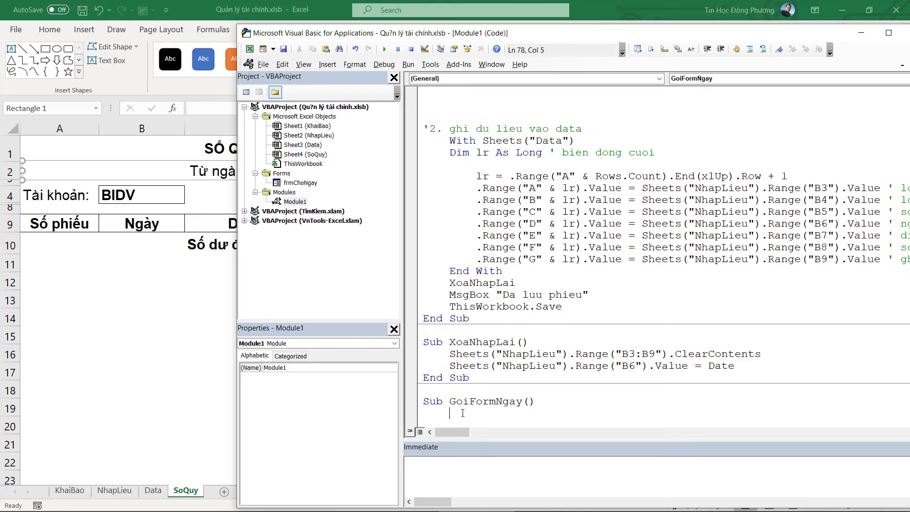
pyautogui.write('frmChoNgay.Sh')
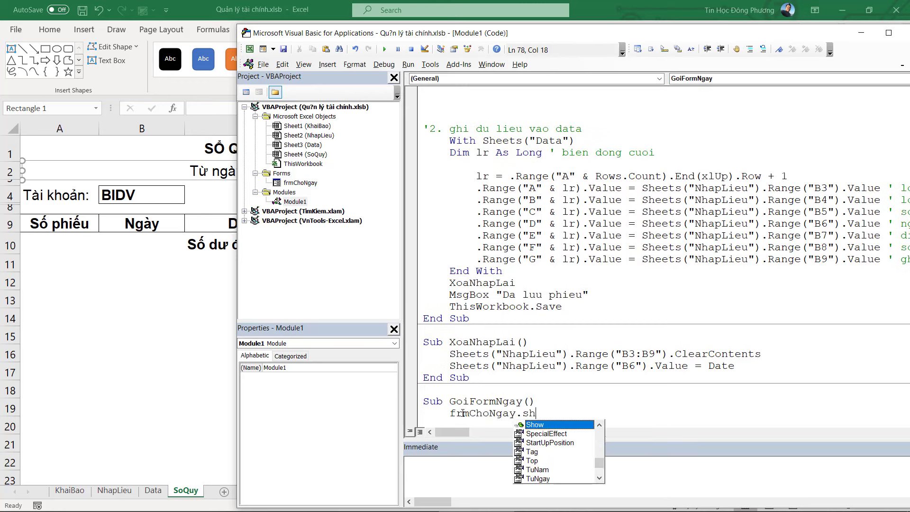
pyautogui.write('ow')
pyautogui.click(494, 383)
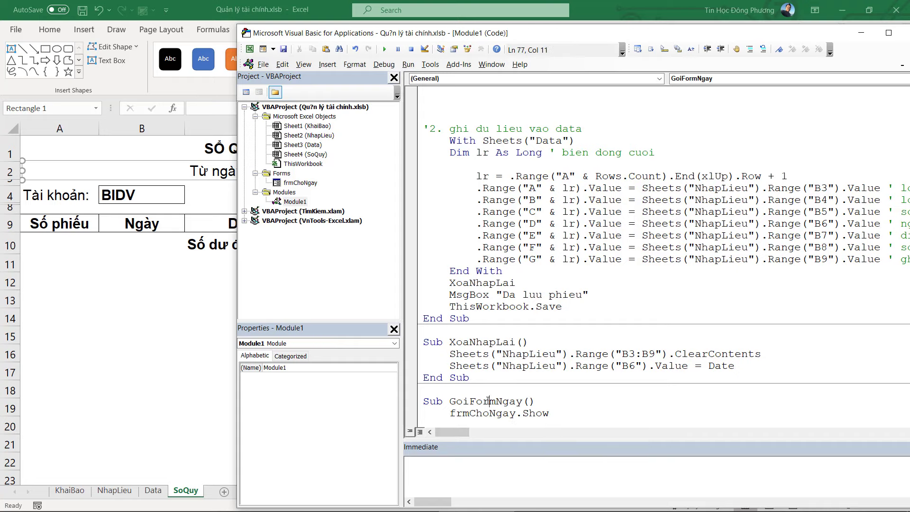
pyautogui.doubleClick(487, 401)
pyautogui.click(153, 261)
# Step: Assign the GoiFormNgay macro to the rectangle over the date row
pyautogui.rightClick(211, 164)
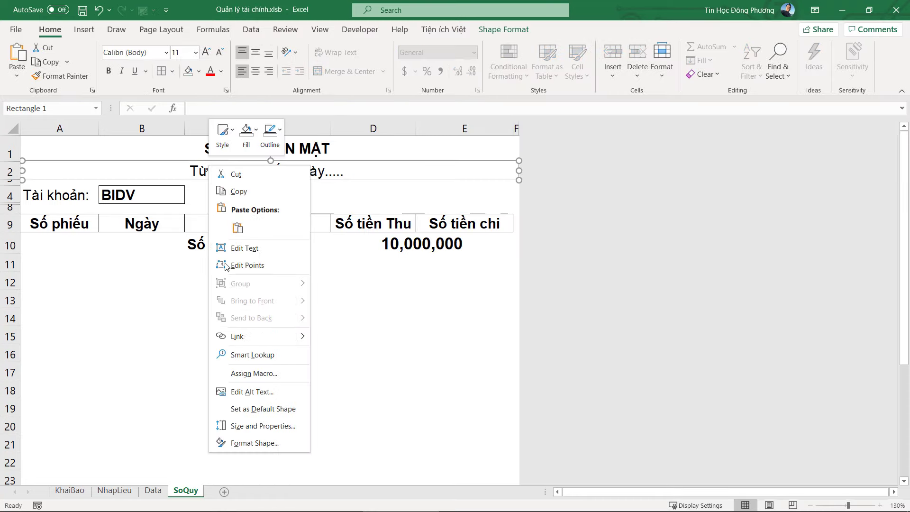
pyautogui.click(256, 371)
pyautogui.press('Down')
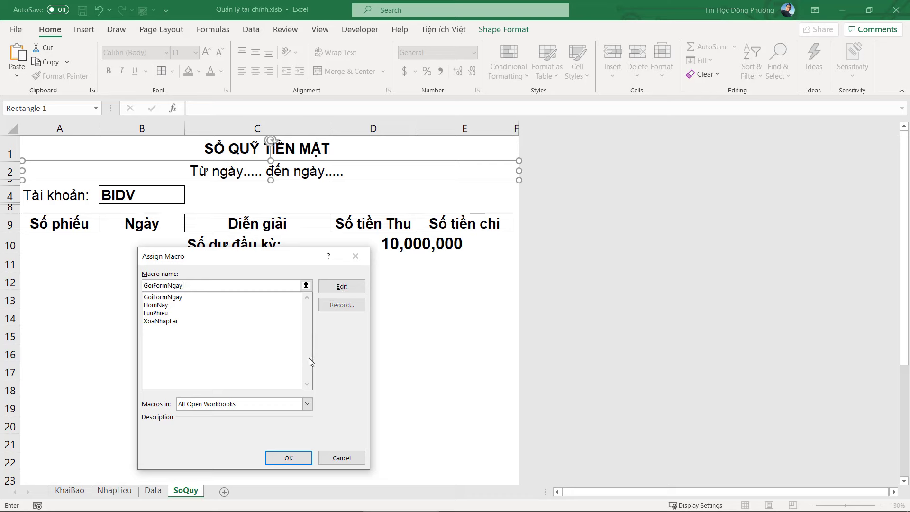
pyautogui.click(289, 455)
pyautogui.click(361, 316)
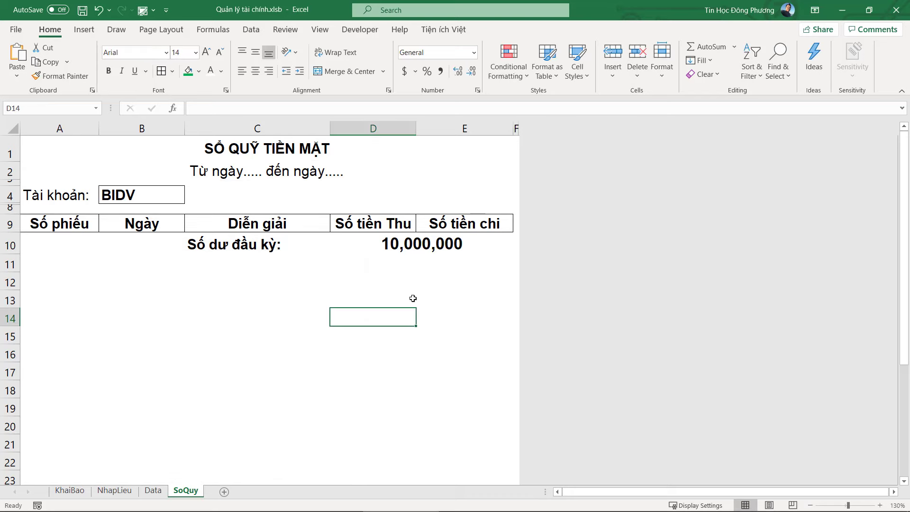
# Step: Test the CHON THOI GIAN form by setting start date day 2, month 3, year 2024, then close it
pyautogui.click(253, 174)
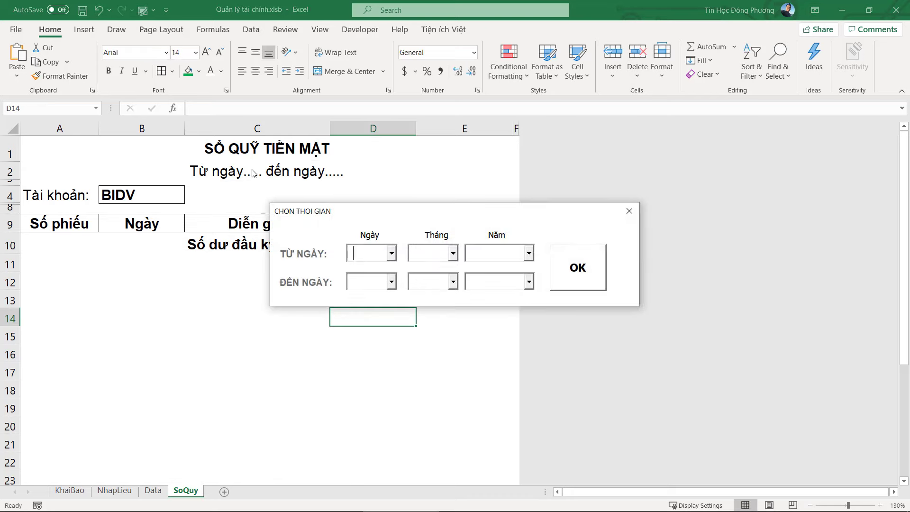
pyautogui.click(391, 253)
pyautogui.click(379, 287)
pyautogui.click(453, 254)
pyautogui.click(427, 300)
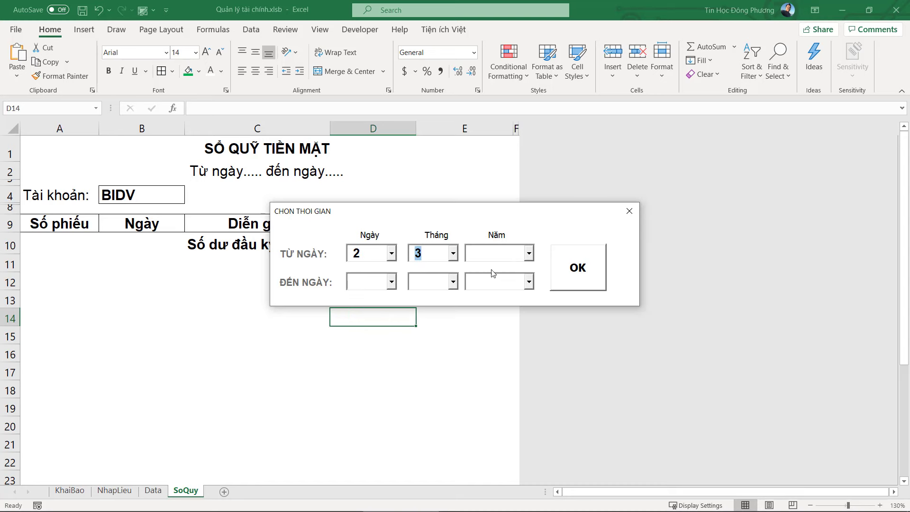
pyautogui.click(514, 255)
pyautogui.click(488, 317)
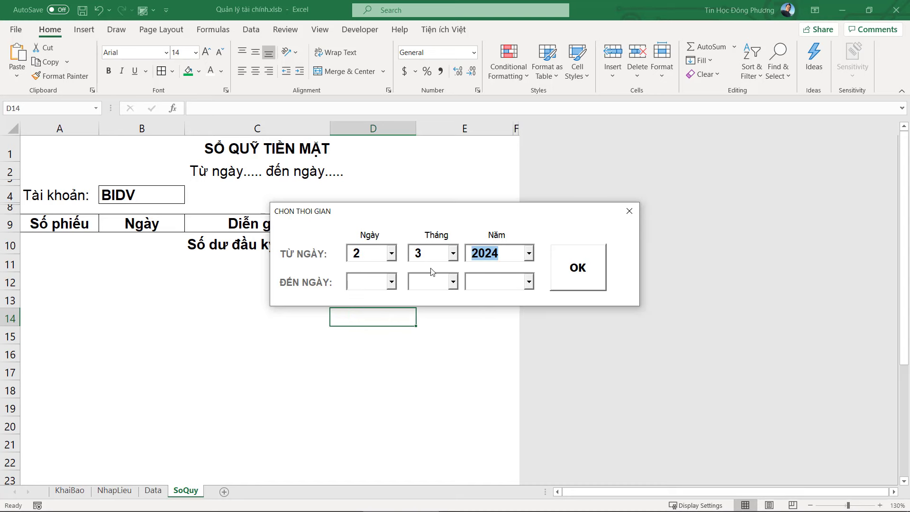
pyautogui.click(631, 212)
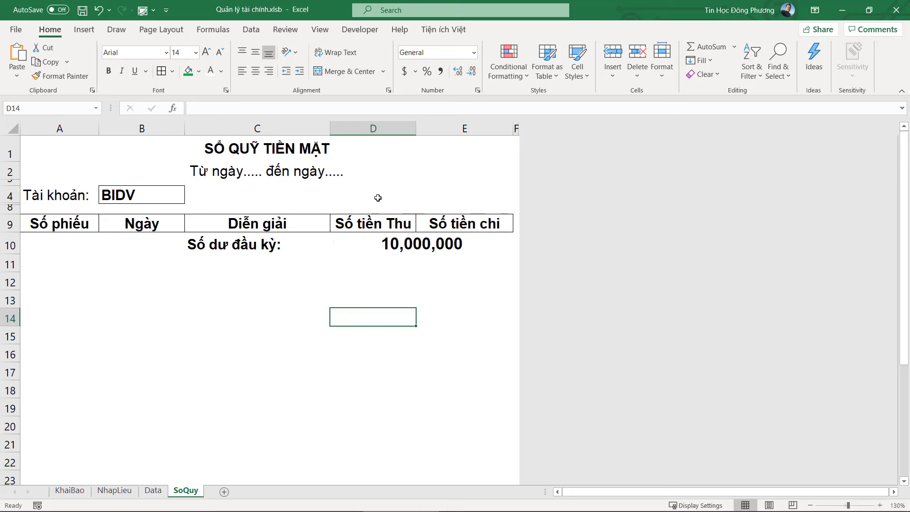
# Step: Reopen and close the date form twice from the date row, then return to the VBA editor with Alt+F11
pyautogui.click(278, 165)
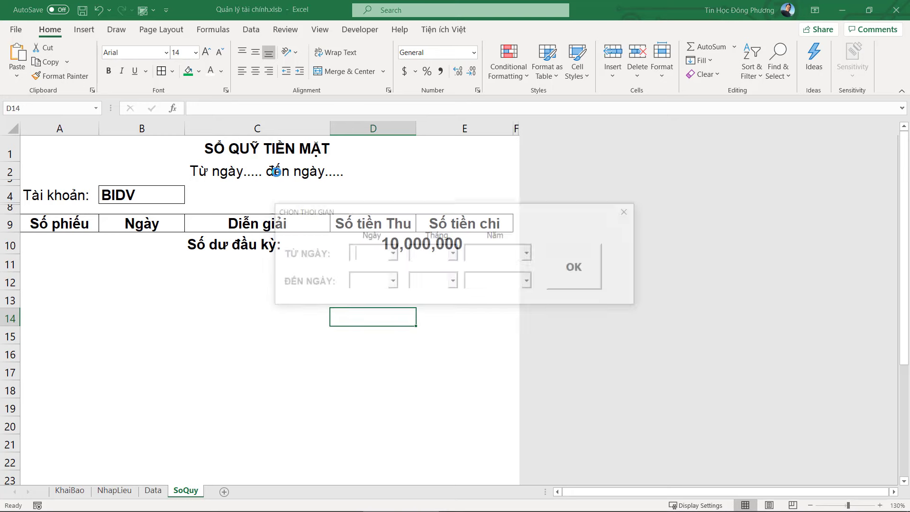
pyautogui.click(629, 217)
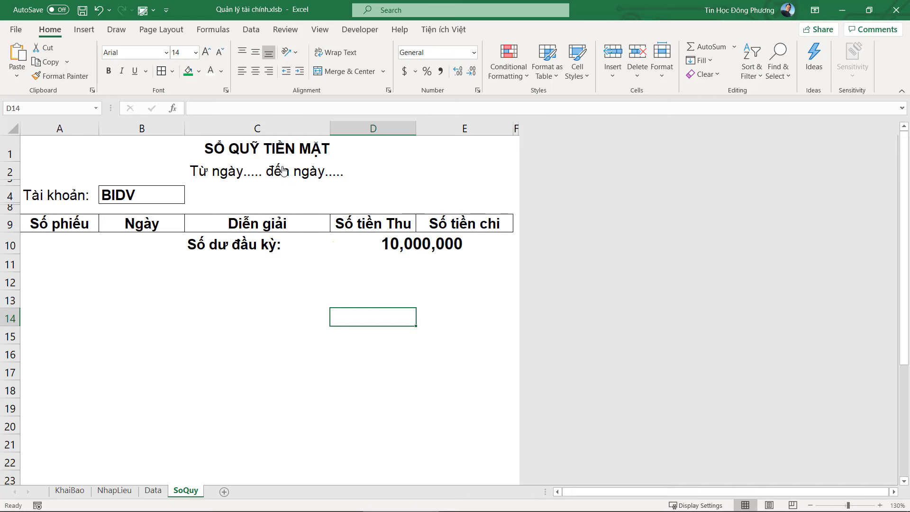
pyautogui.click(283, 171)
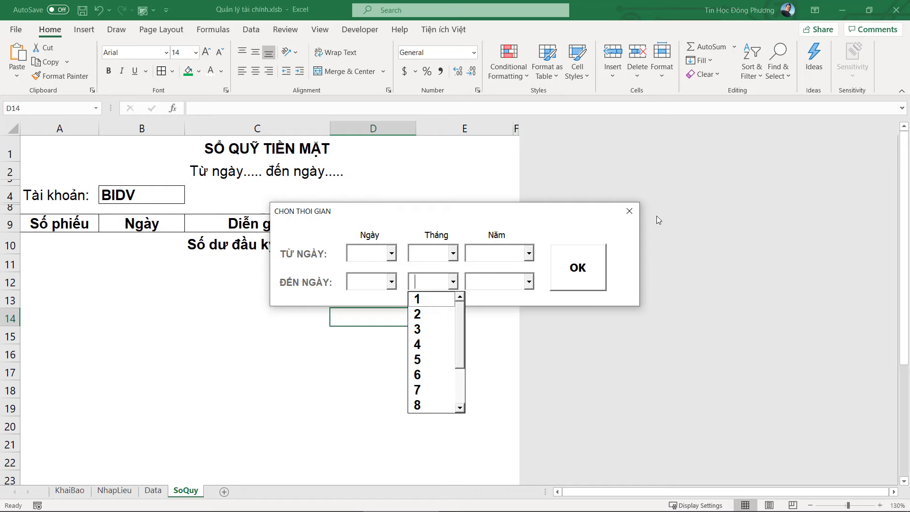
pyautogui.click(629, 211)
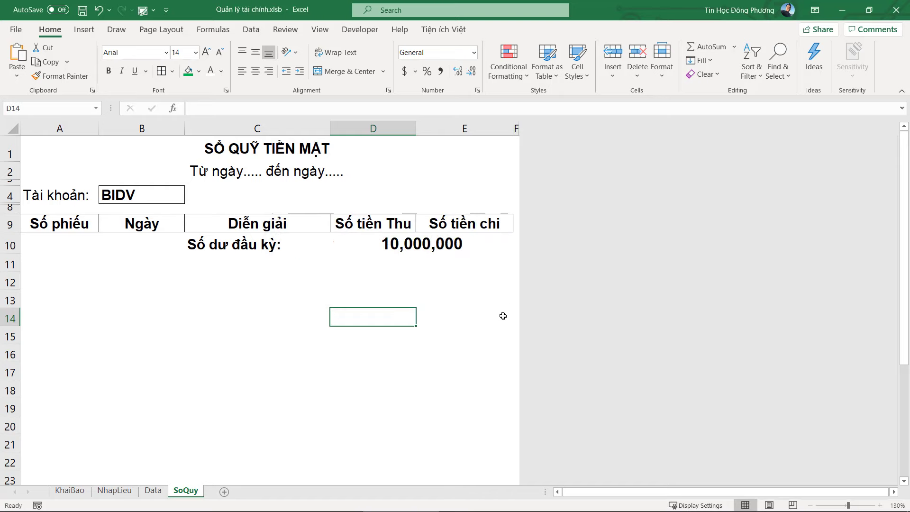
pyautogui.hotkey('alt', 'F11')
# Step: Add an indented blank line after Sub GoiFormNgay() in Module1
pyautogui.doubleClick(296, 203)
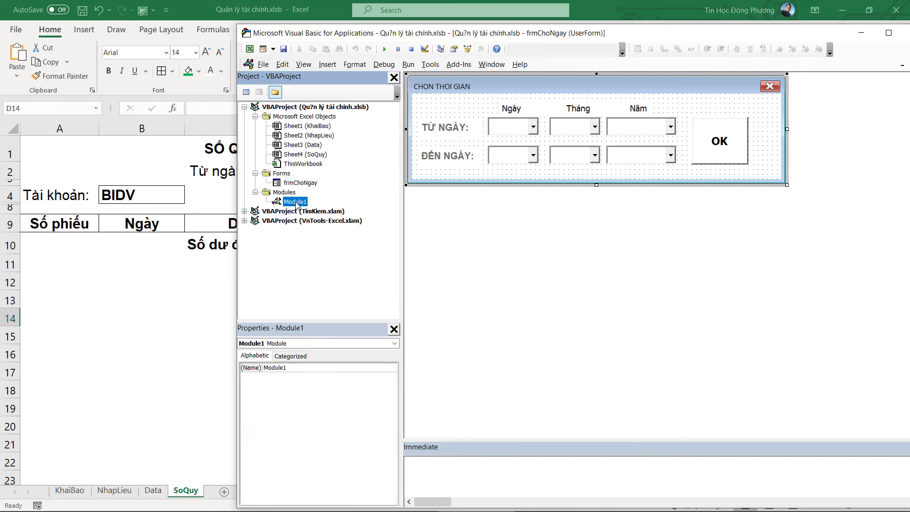
pyautogui.click(549, 405)
pyautogui.press('Return')
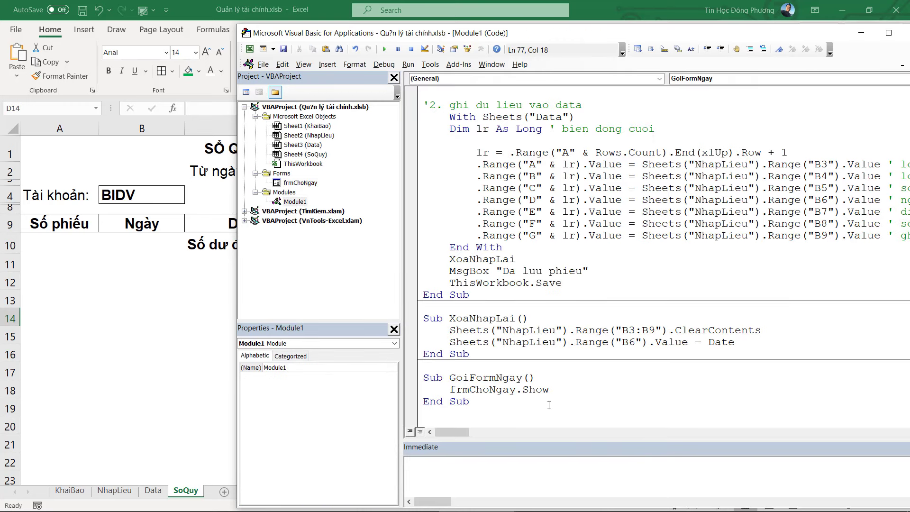
pyautogui.press('Tab')
pyautogui.scroll(-1, 548, 384)
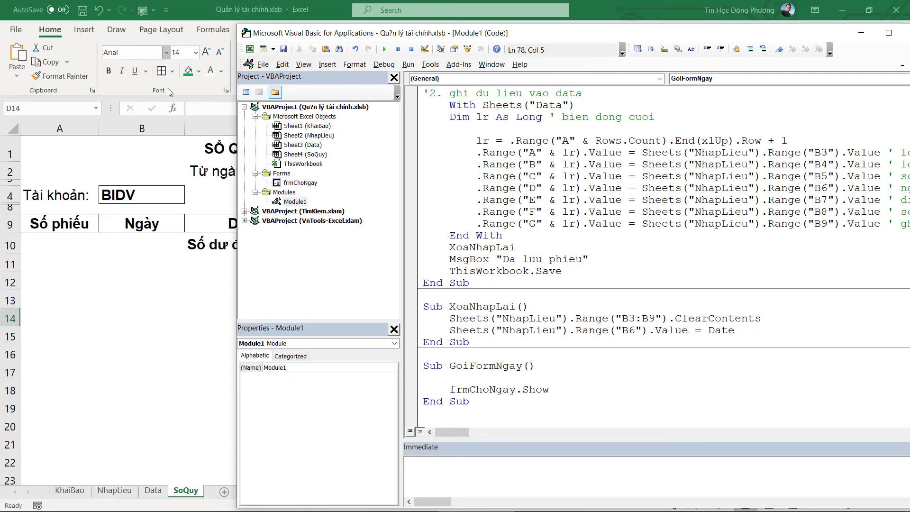
# Step: Run the date form, set start and end years to 2021, check the month list, then close it
pyautogui.click(385, 49)
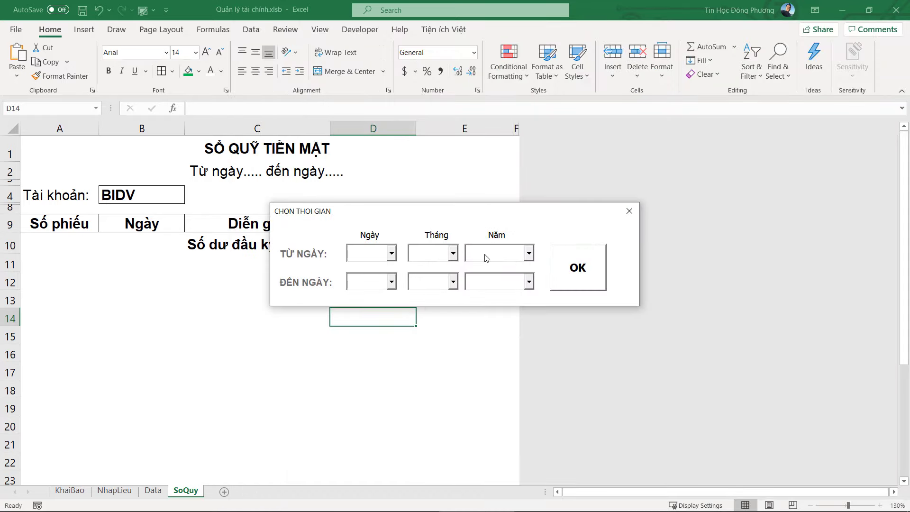
pyautogui.click(486, 258)
pyautogui.click(498, 271)
pyautogui.click(505, 274)
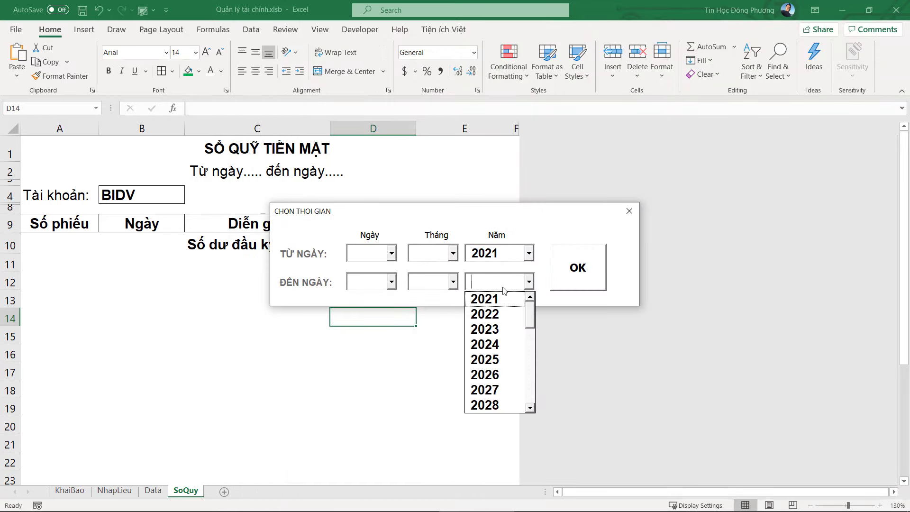
pyautogui.click(489, 294)
pyautogui.click(444, 255)
pyautogui.click(629, 212)
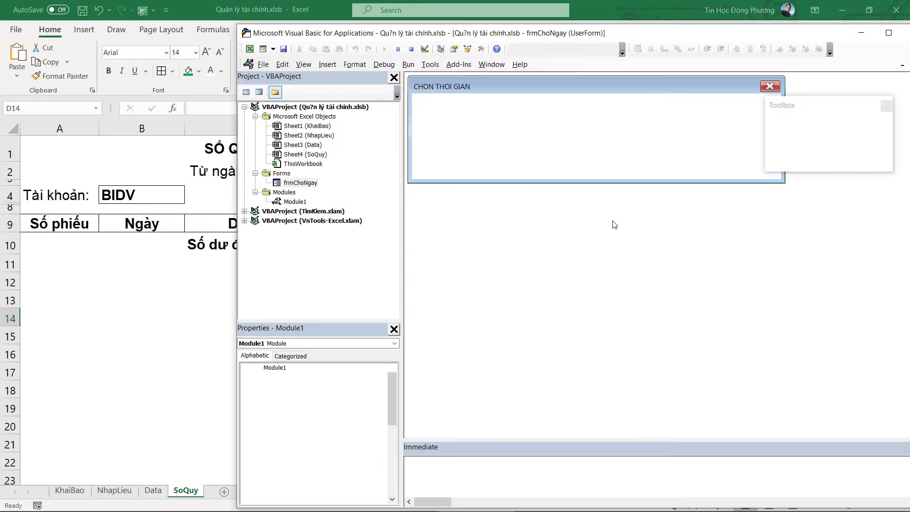
# Step: Open the Module1 code from the project tree
pyautogui.rightClick(299, 182)
pyautogui.moveTo(326, 239)
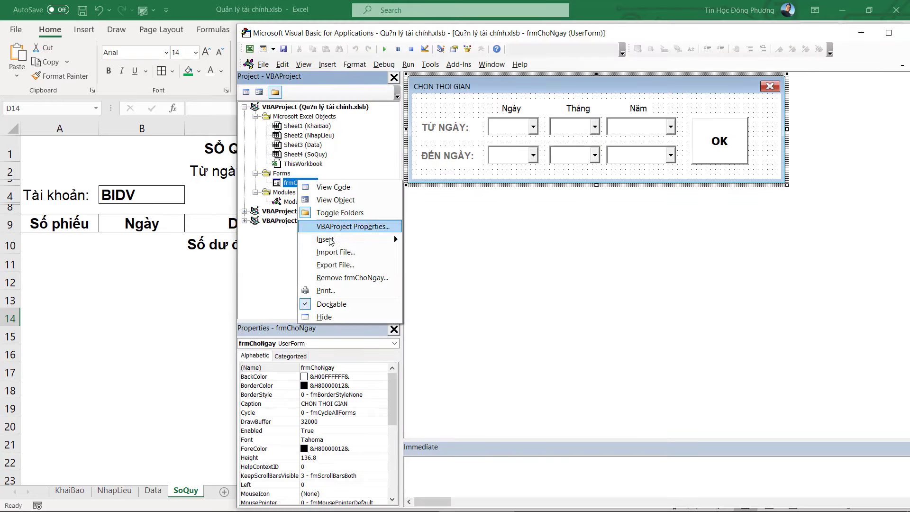
pyautogui.click(288, 187)
pyautogui.click(295, 202)
pyautogui.doubleClick(294, 204)
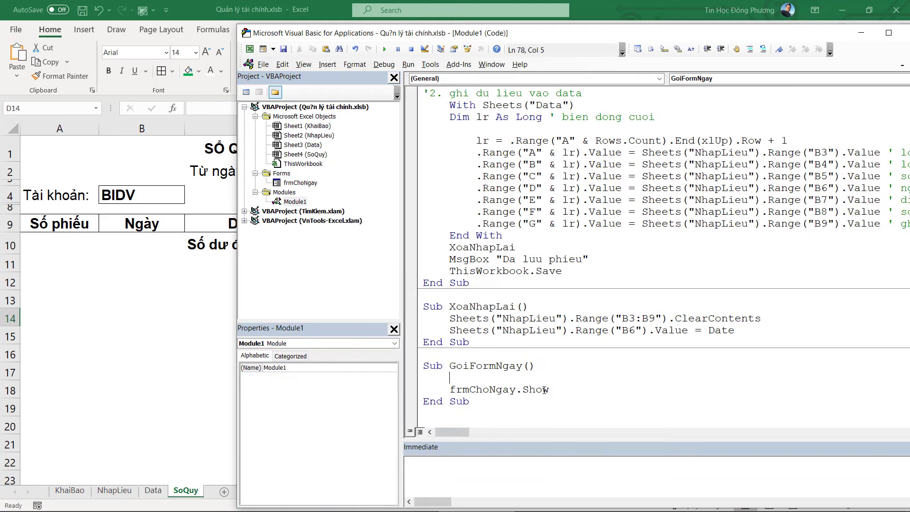
# Step: Type a With frmChoNgay line closed by End If in GoiFormNgay
pyautogui.write('frmChoNgay')
pyautogui.press('BackSpace')
pyautogui.press('BackSpace')
pyautogui.press('BackSpace')
pyautogui.press('BackSpace')
pyautogui.press('BackSpace')
pyautogui.press('BackSpace')
pyautogui.press('BackSpace')
pyautogui.press('BackSpace')
pyautogui.write('?')
pyautogui.write('ith frmChoNgaycho')
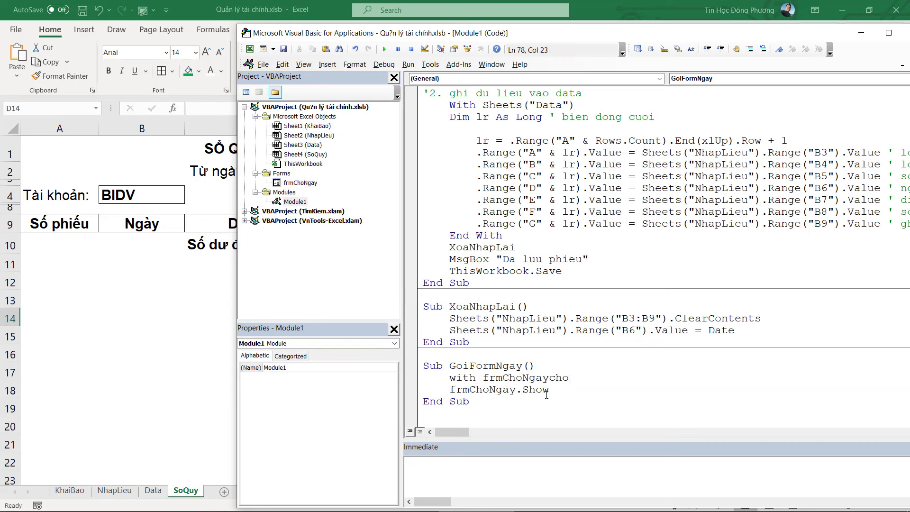
pyautogui.press('BackSpace')
pyautogui.press('BackSpace')
pyautogui.press('BackSpace')
pyautogui.press('Return')
pyautogui.press('Return')
pyautogui.write('End i')
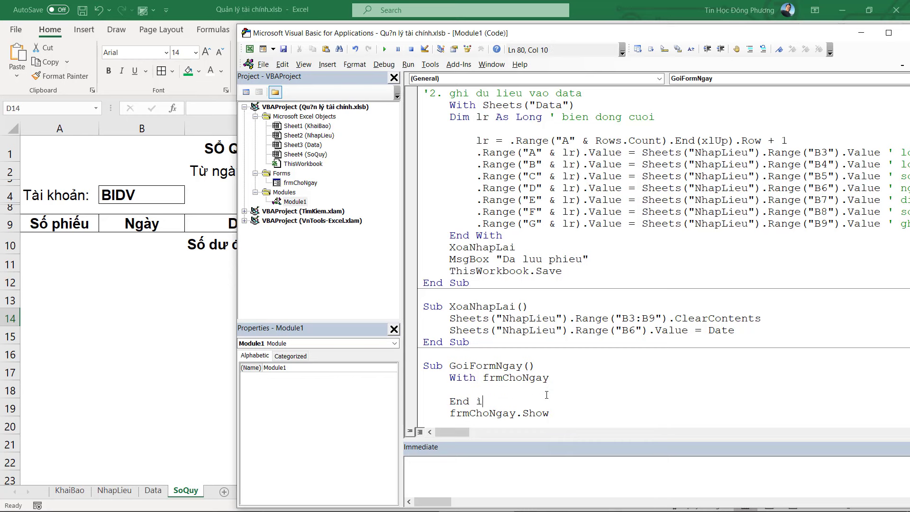
pyautogui.press('Up')
pyautogui.scroll(-1, 547, 395)
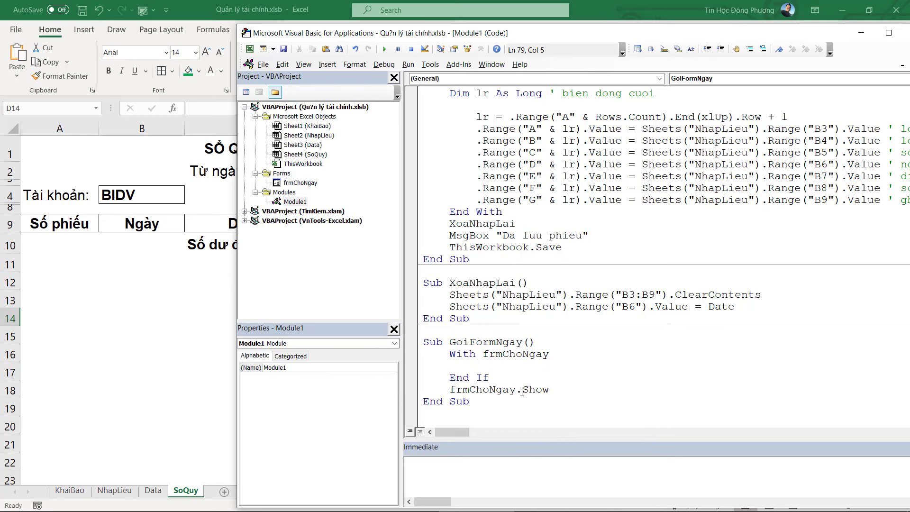
pyautogui.press('Down')
pyautogui.press('Down')
pyautogui.press('Down')
pyautogui.press('Down')
pyautogui.press('Down')
pyautogui.press('Down')
pyautogui.press('Down')
pyautogui.press('Down')
pyautogui.press('Down')
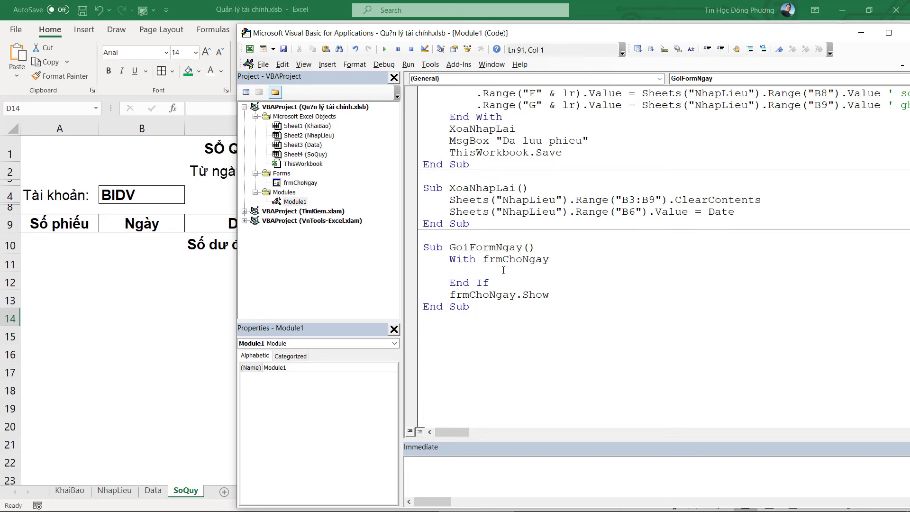
# Step: Move .Show inside the With frmChoNgay block and start a .Tungay line above it
pyautogui.moveTo(516, 295)
pyautogui.mouseDown()
pyautogui.moveTo(449, 295)
pyautogui.moveTo(483, 295)
pyautogui.mouseUp()
pyautogui.press('Delete')
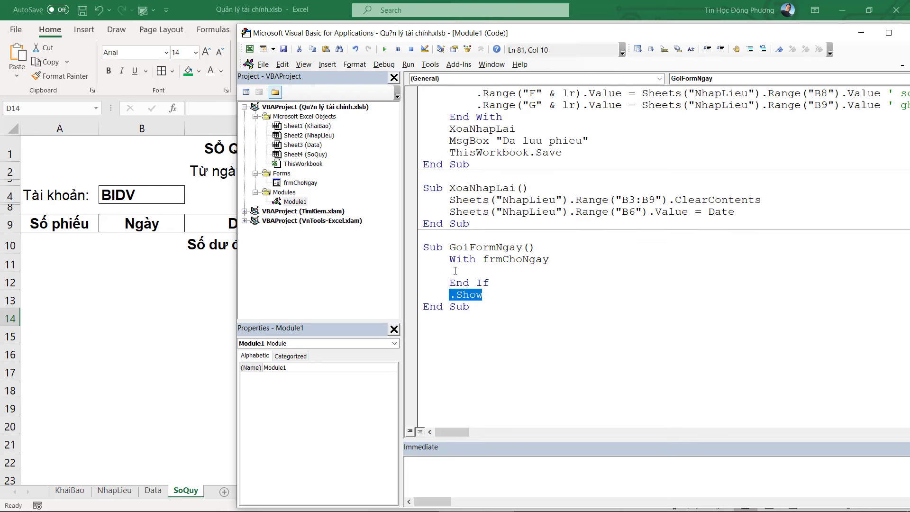
pyautogui.hotkey('ctrl', 'x')
pyautogui.click(454, 271)
pyautogui.hotkey('ctrl', 'v')
pyautogui.click(451, 271)
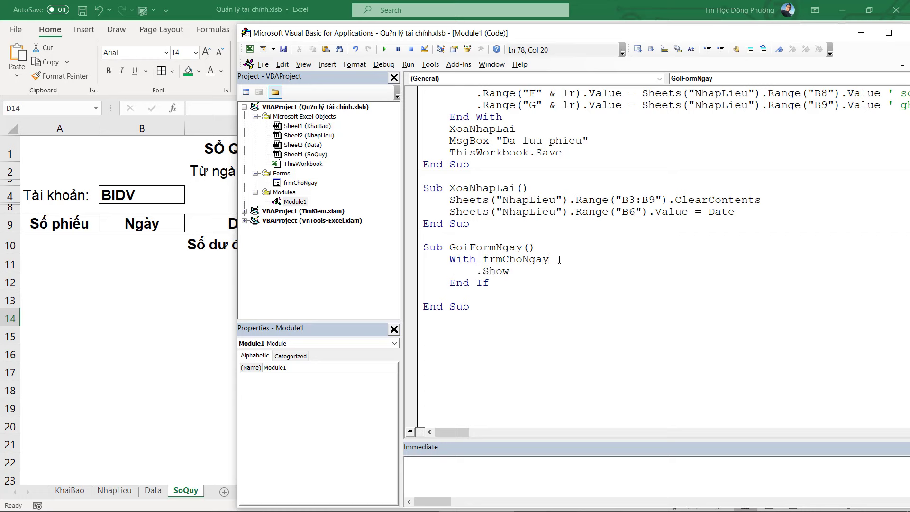
pyautogui.press('Return')
pyautogui.press('Up')
pyautogui.write('.')
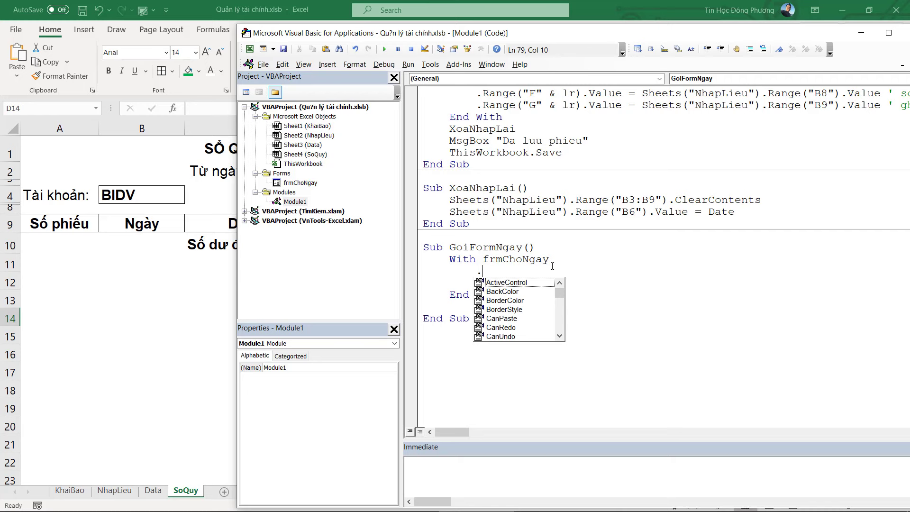
pyautogui.write('Tun')
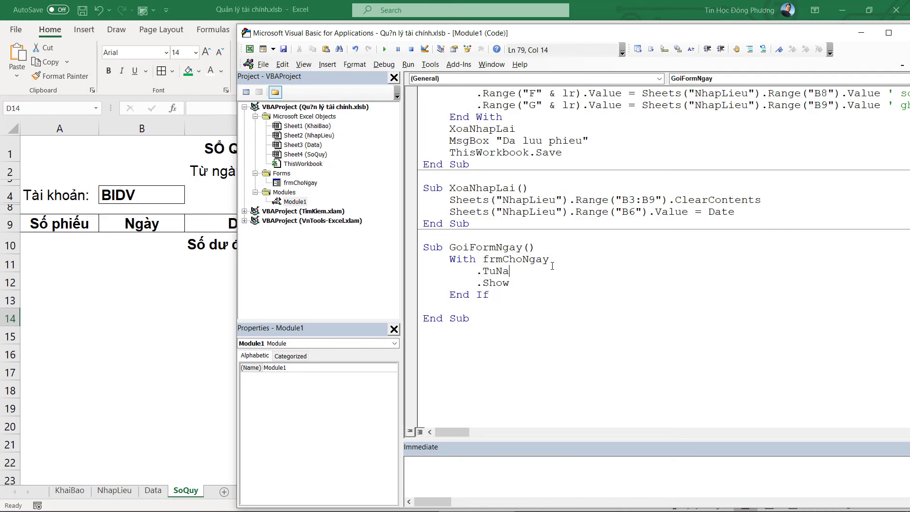
pyautogui.write('gay = da')
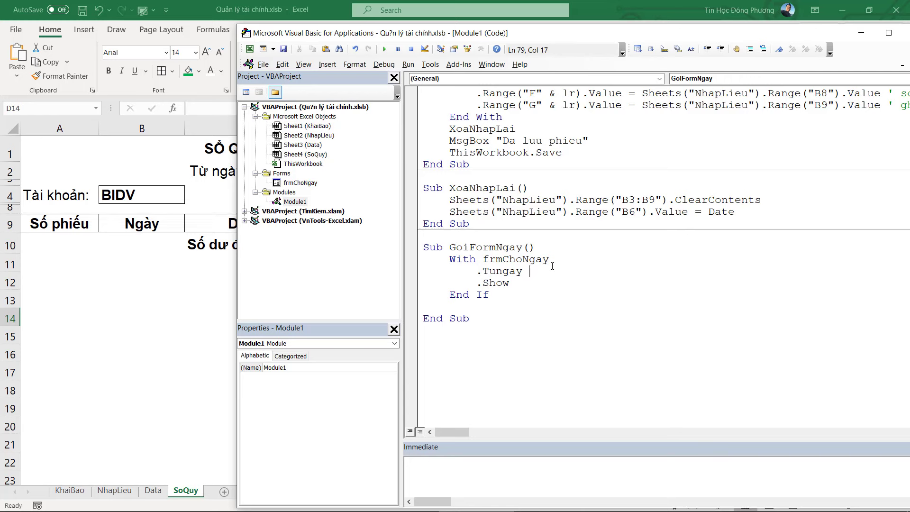
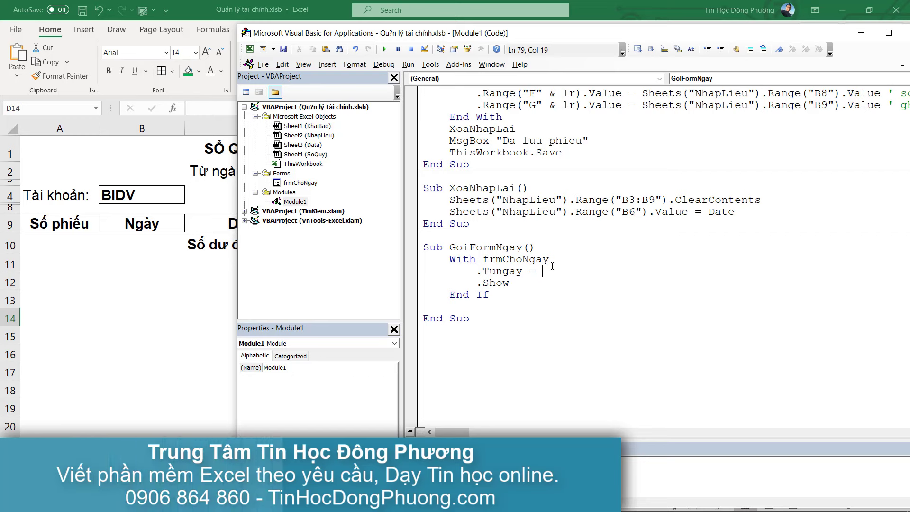
# Step: Complete the first GoiFormNgay line as .TuNgay = Day(Date)
pyautogui.write('da')
pyautogui.hotkey('ctrl', 'space')
pyautogui.write('y')
pyautogui.press('Tab')
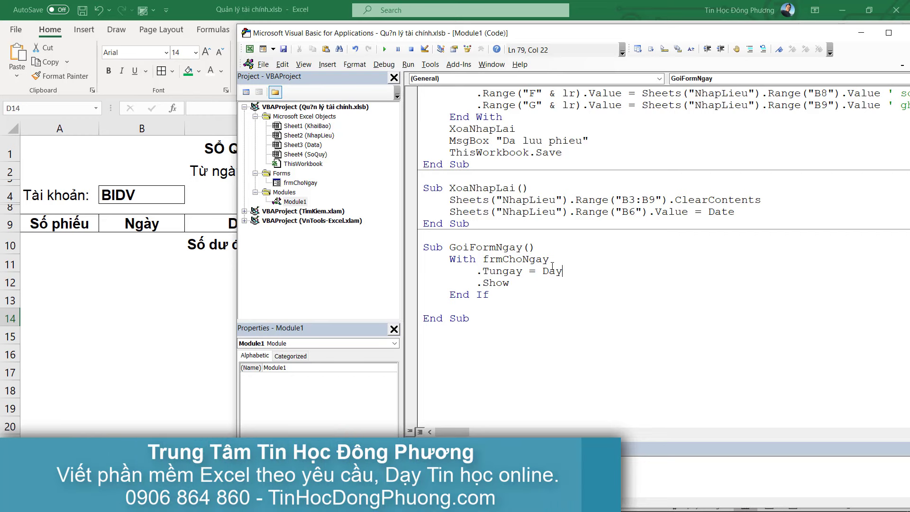
pyautogui.write('(cda')
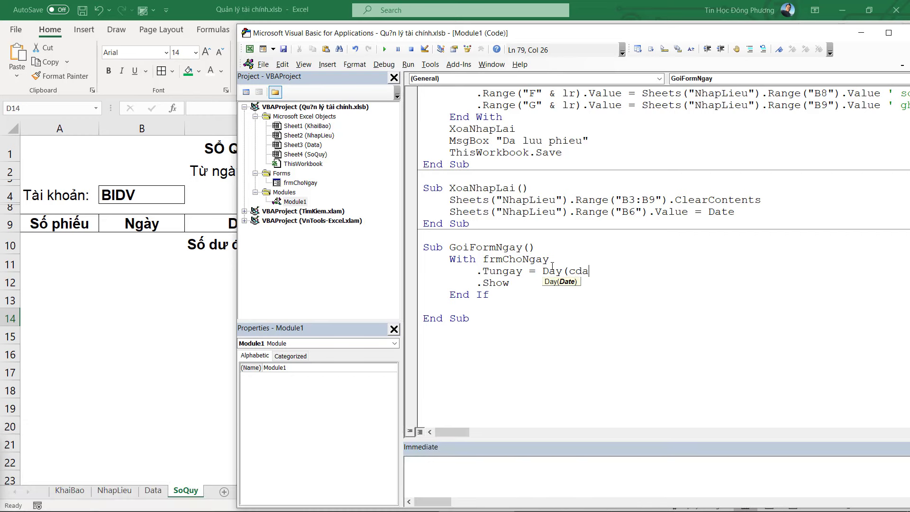
pyautogui.press('BackSpace')
pyautogui.write('fe')
pyautogui.press('BackSpace')
pyautogui.press('BackSpace')
pyautogui.press('BackSpace')
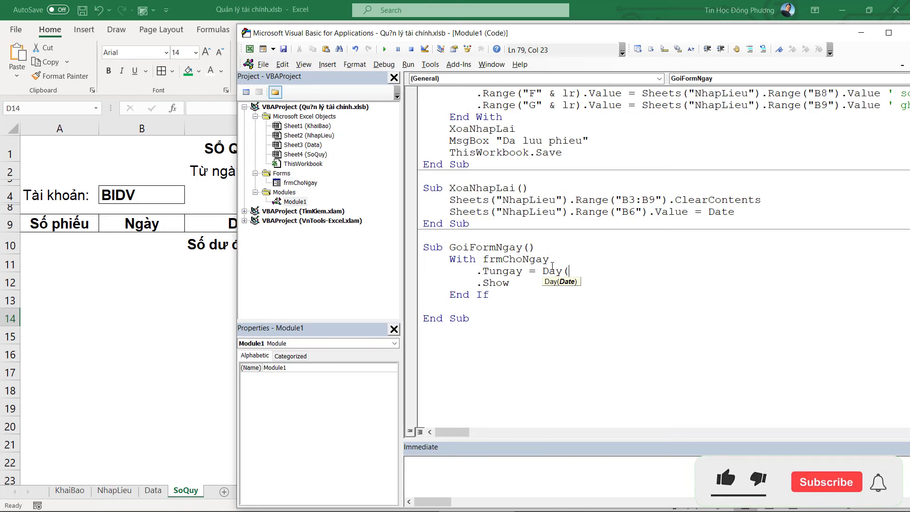
pyautogui.write('date)')
pyautogui.press('Return')
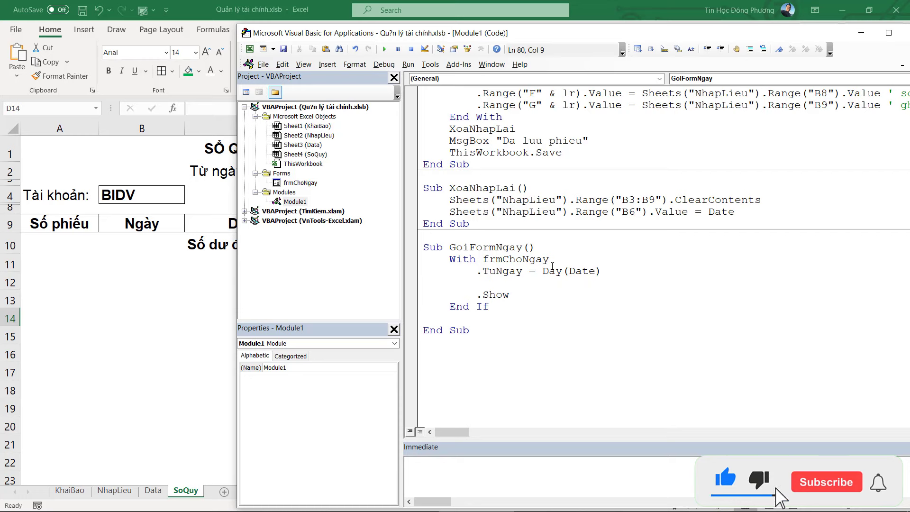
# Step: Add the line .TuThang = Month(Date)
pyautogui.write('.den')
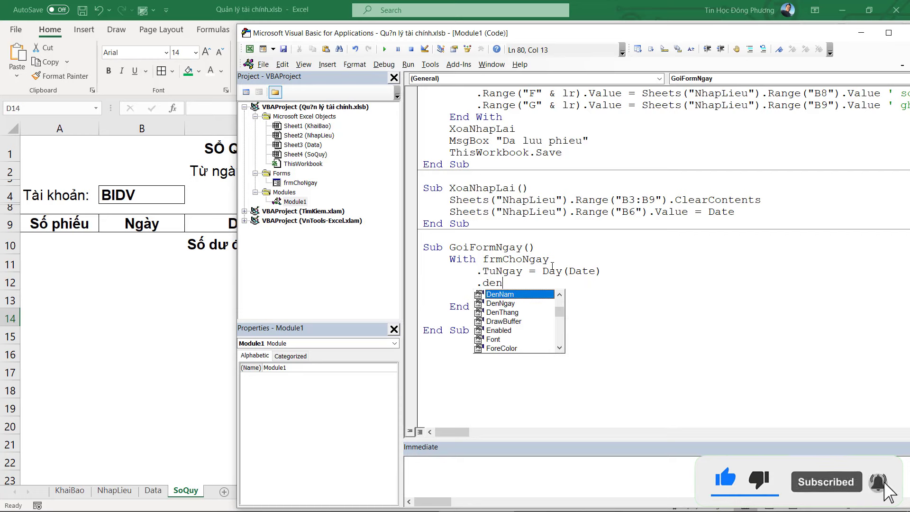
pyautogui.press('BackSpace')
pyautogui.press('BackSpace')
pyautogui.press('BackSpace')
pyautogui.write('tu')
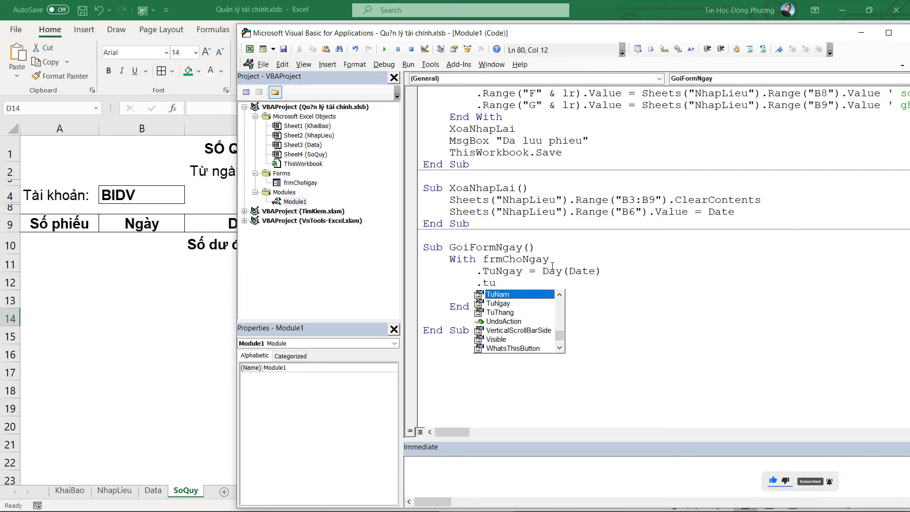
pyautogui.press('Down')
pyautogui.press('Down')
pyautogui.press('space')
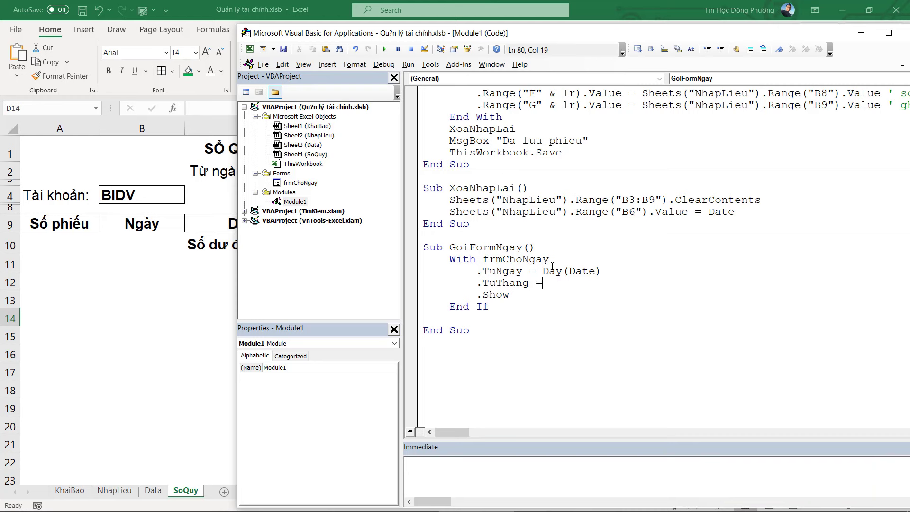
pyautogui.write('mo')
pyautogui.press('BackSpace')
pyautogui.press('BackSpace')
pyautogui.write('nth')
pyautogui.write('(Da')
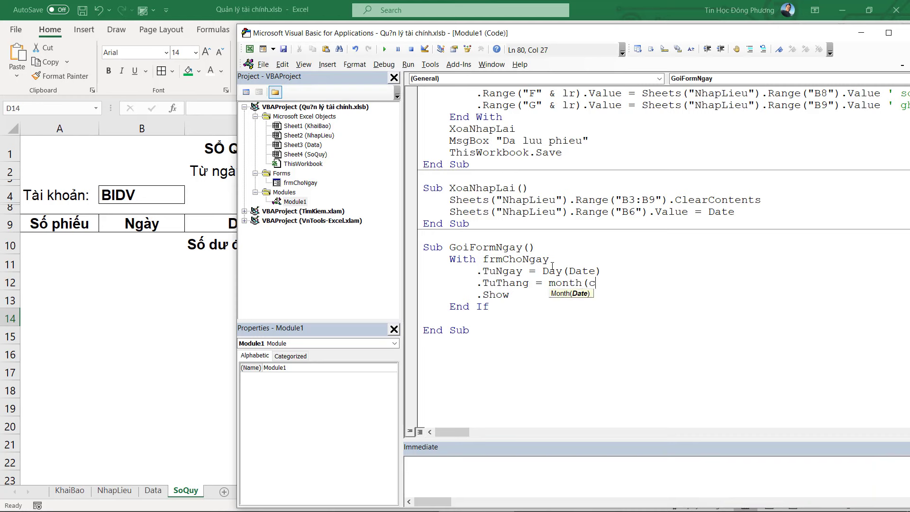
pyautogui.write('te)')
pyautogui.press('Return')
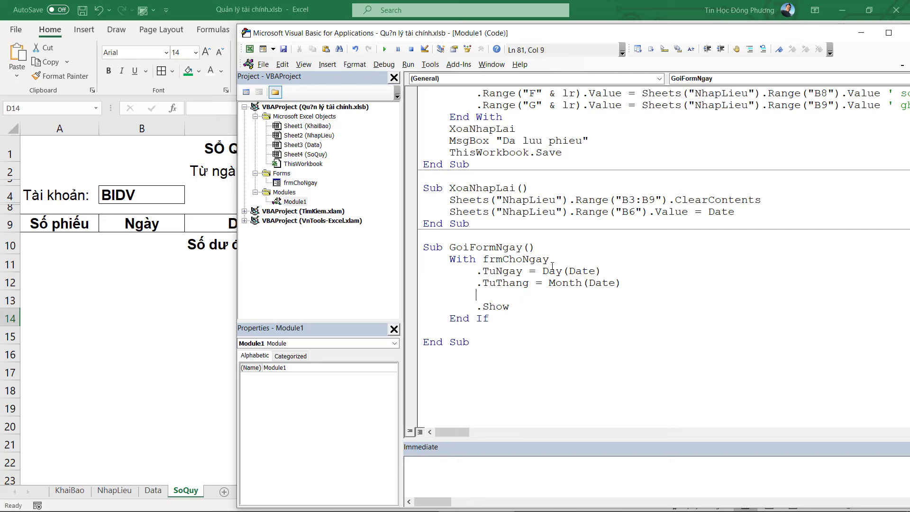
# Step: Add the line .TuNam = Year(Date)
pyautogui.write('.tu')
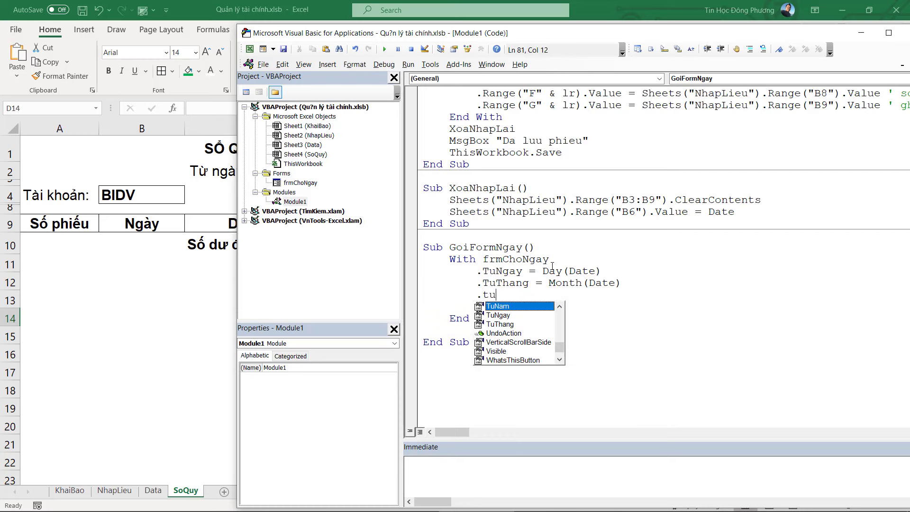
pyautogui.write('nam')
pyautogui.press('Tab')
pyautogui.write('ye')
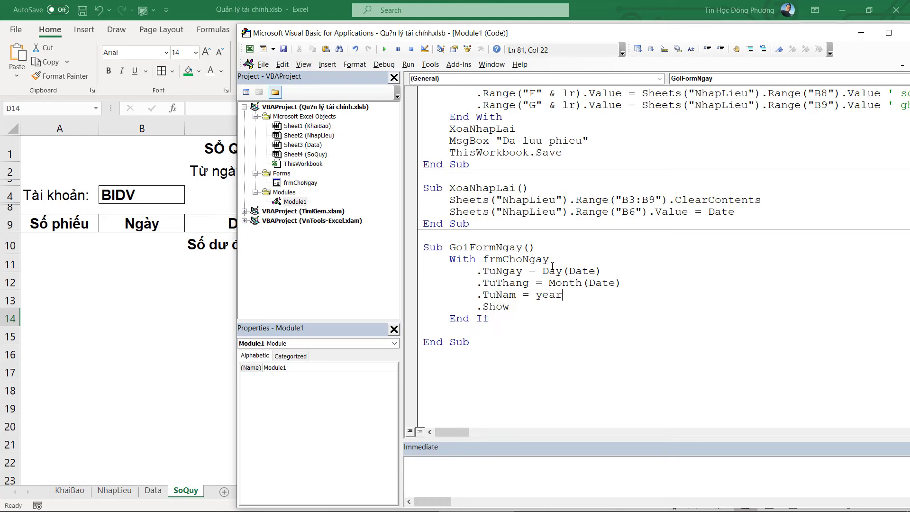
pyautogui.write('*')
pyautogui.write('(D')
pyautogui.write('a')
pyautogui.write('te)')
pyautogui.press('Return')
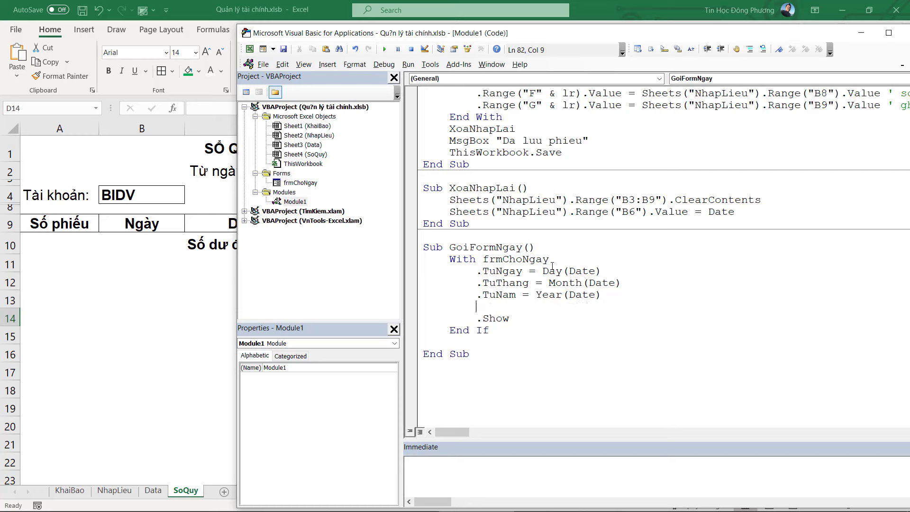
# Step: After a blank line, list .DenNgay, .DenThang and .DenNam using the member suggestions
pyautogui.press('Return')
pyautogui.write('.den')
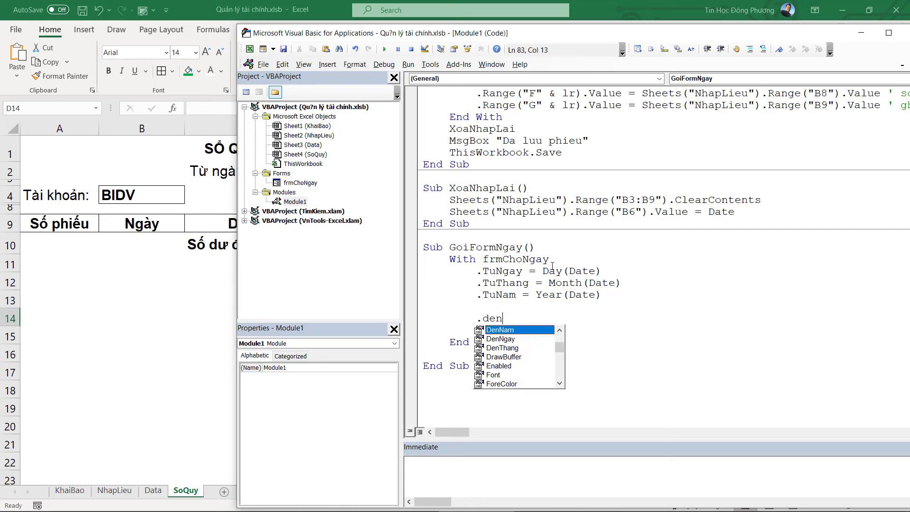
pyautogui.press('Down')
pyautogui.press('Tab')
pyautogui.press('Return')
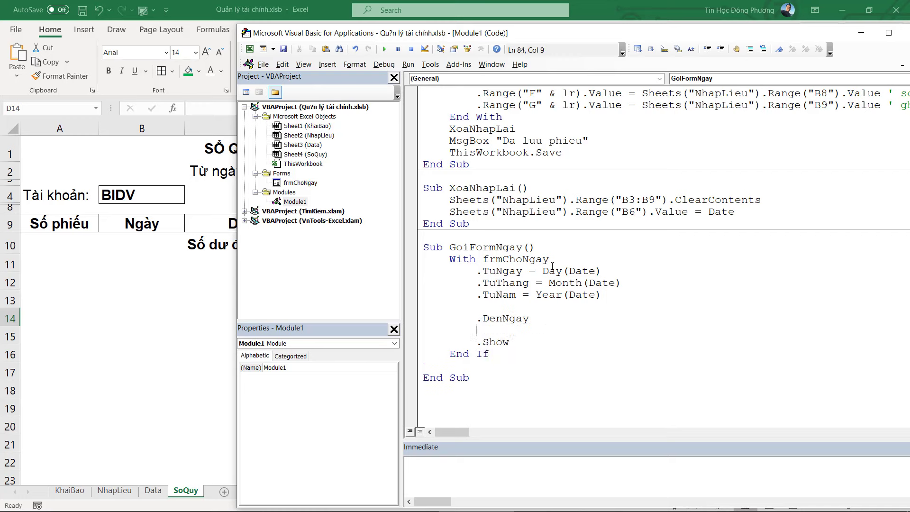
pyautogui.write('.den')
pyautogui.press('Down')
pyautogui.press('Down')
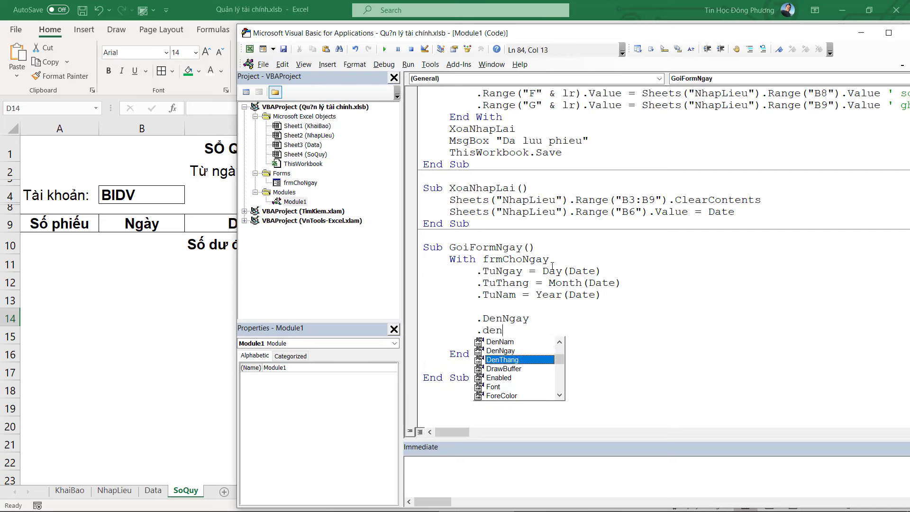
pyautogui.press('Return')
pyautogui.press('BackSpace')
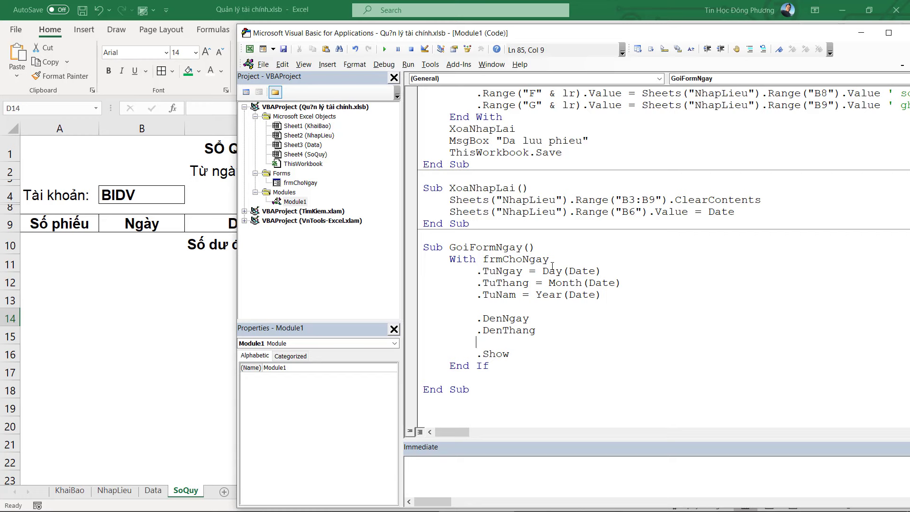
pyautogui.write('.den')
# Step: Copy the Day, Month and Year(Date) assignments onto the DenNgay, DenThang and DenNam lines
pyautogui.moveTo(531, 272); pyautogui.dragTo(611, 272)
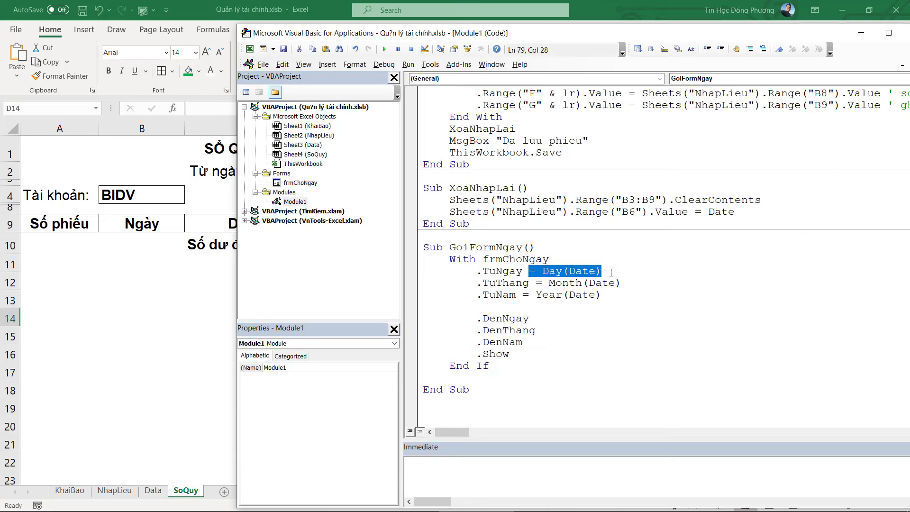
pyautogui.hotkey('ctrl', 'c')
pyautogui.click(572, 318)
pyautogui.hotkey('ctrl', 'v')
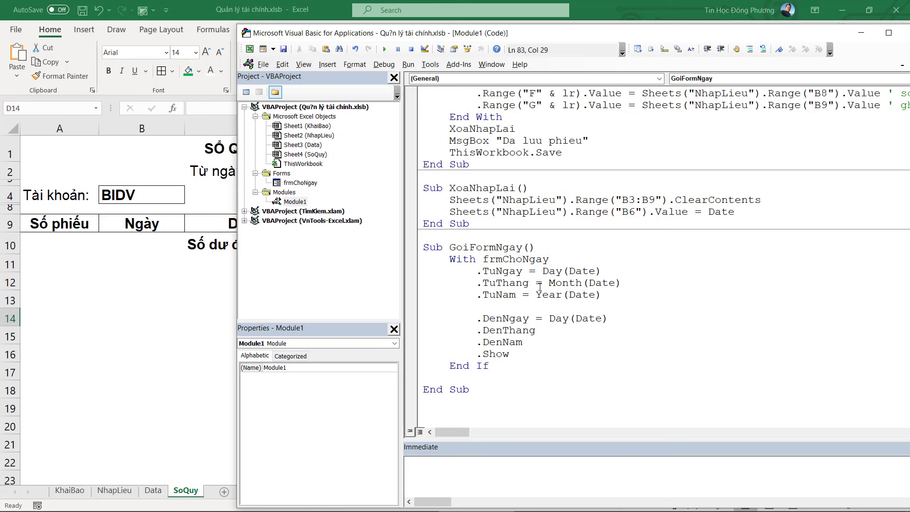
pyautogui.moveTo(537, 283); pyautogui.dragTo(633, 282)
pyautogui.hotkey('ctrl', 'c')
pyautogui.click(564, 330)
pyautogui.hotkey('ctrl', 'v')
pyautogui.moveTo(537, 296); pyautogui.dragTo(578, 294)
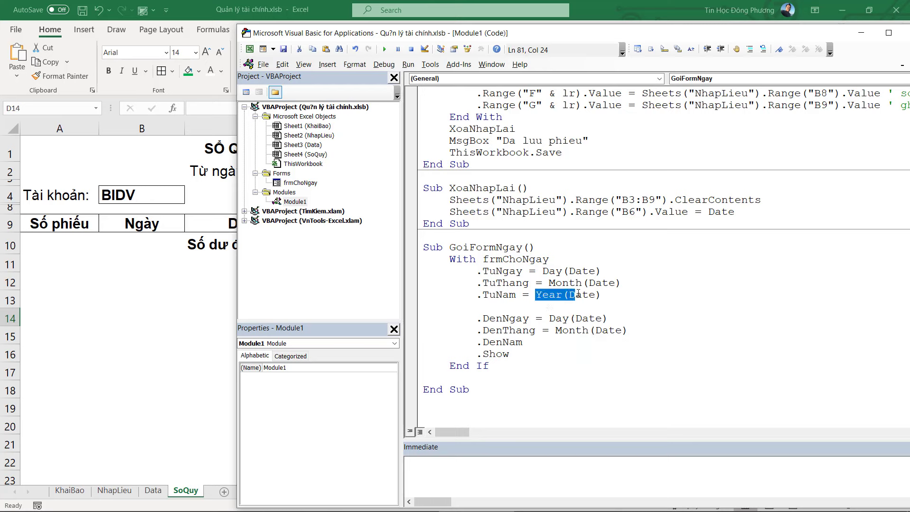
pyautogui.moveTo(523, 294); pyautogui.dragTo(621, 296)
pyautogui.click(579, 350)
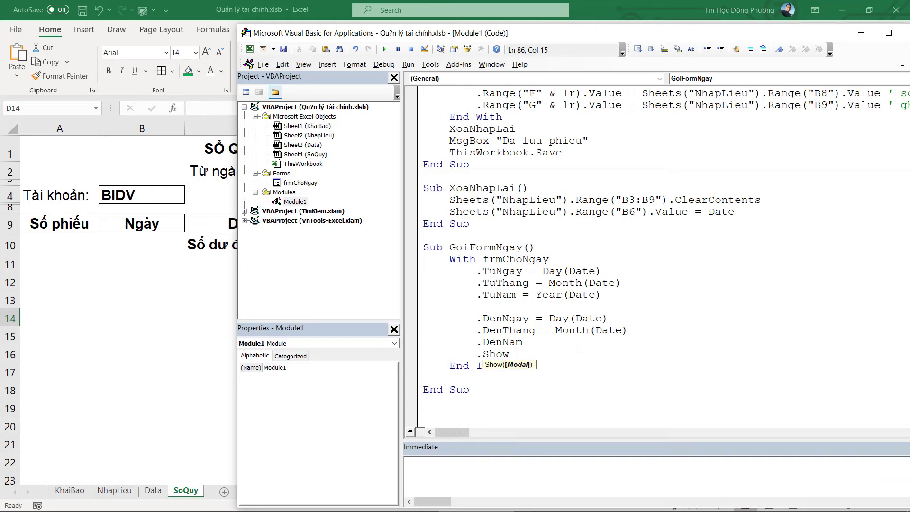
pyautogui.click(577, 342)
pyautogui.hotkey('ctrl', 'v')
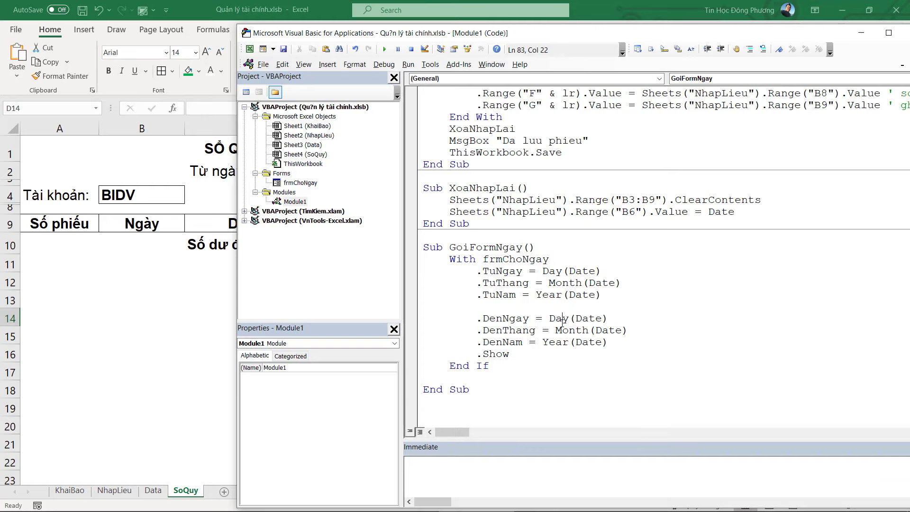
# Step: Test-run the macro, fix the End If compile error to End With, save, and rerun
pyautogui.hotkey('alt', 'F11')
pyautogui.click(118, 280)
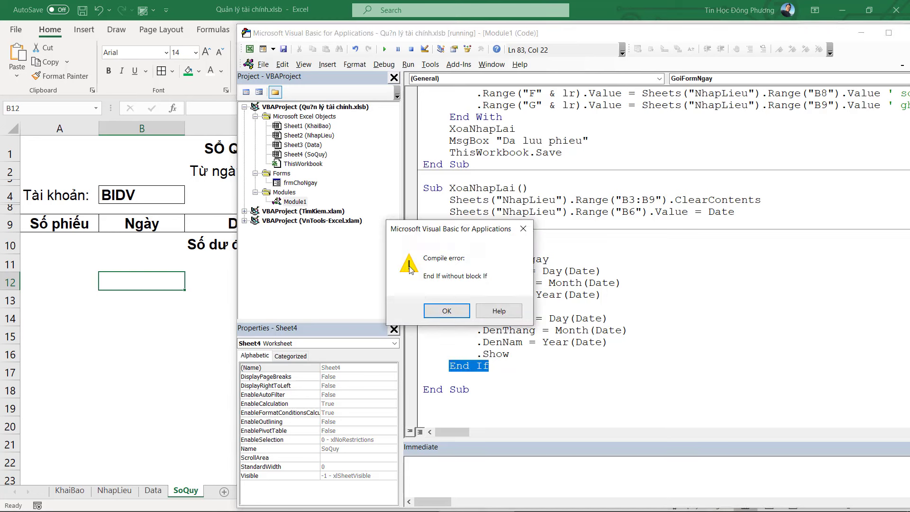
pyautogui.click(441, 311)
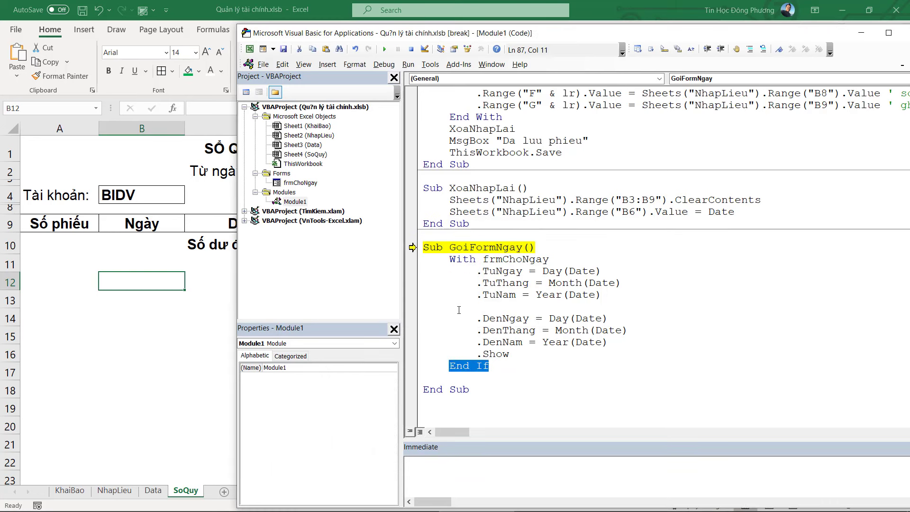
pyautogui.doubleClick(482, 366)
pyautogui.press('BackSpace')
pyautogui.write('with')
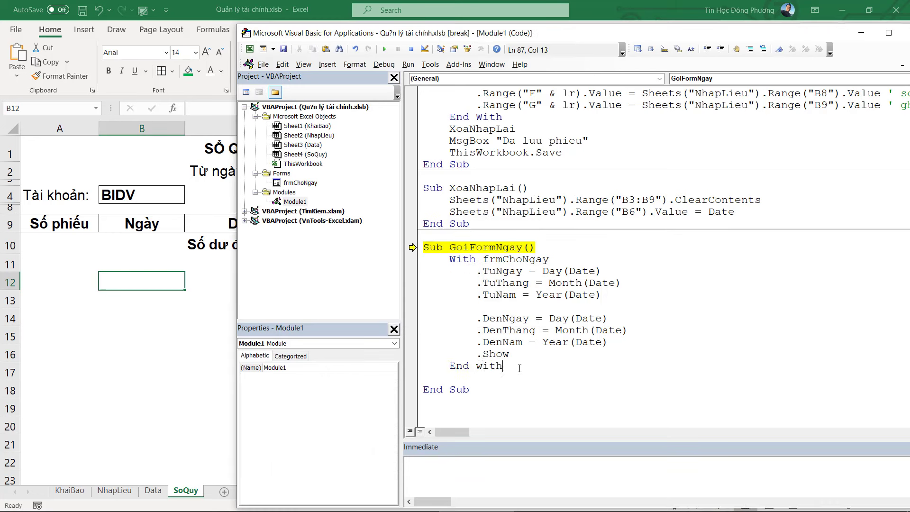
pyautogui.hotkey('ctrl', 's')
pyautogui.click(536, 319)
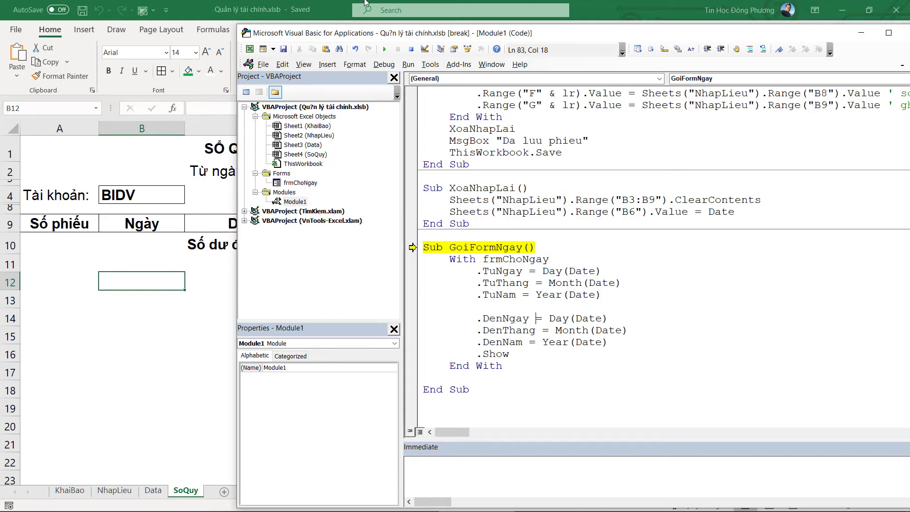
pyautogui.click(412, 49)
# Step: Run the macro, try start month 3, restore it to 4, and confirm the 12/4/2021 form
pyautogui.press('F5')
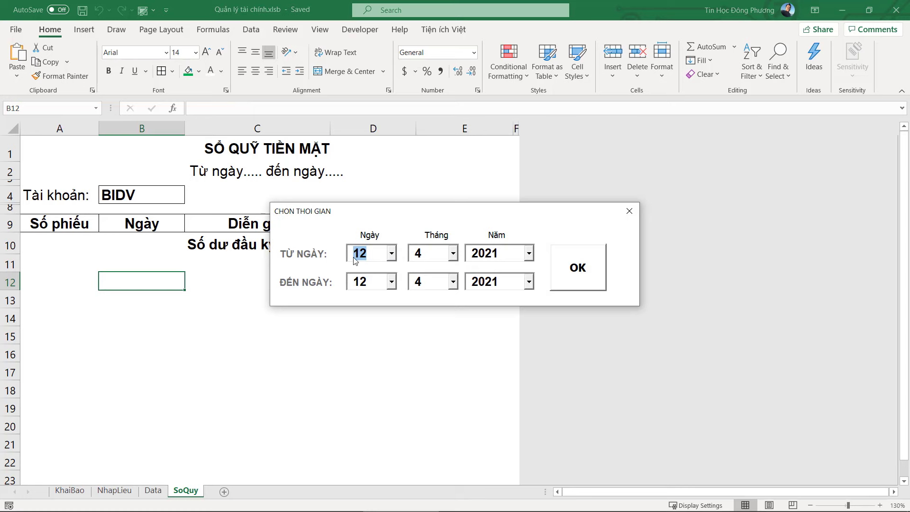
pyautogui.click(424, 256)
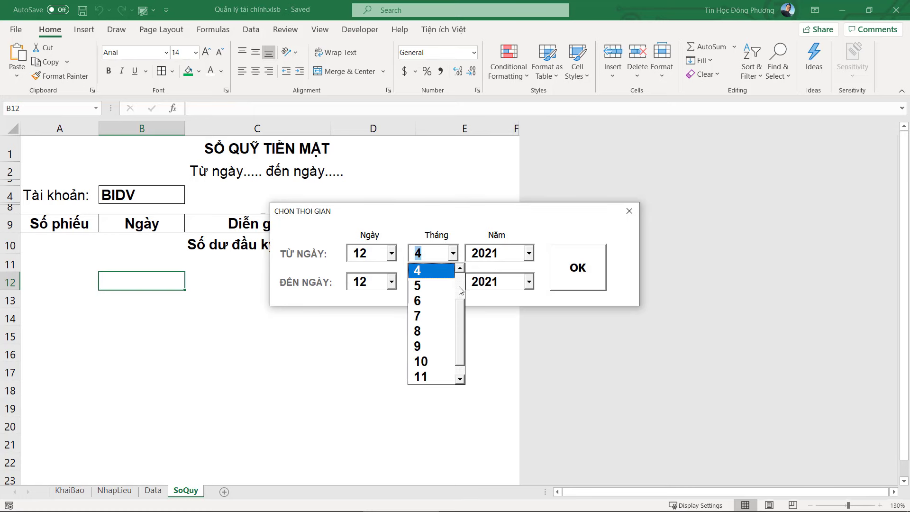
pyautogui.scroll(1, 431, 294)
pyautogui.click(434, 298)
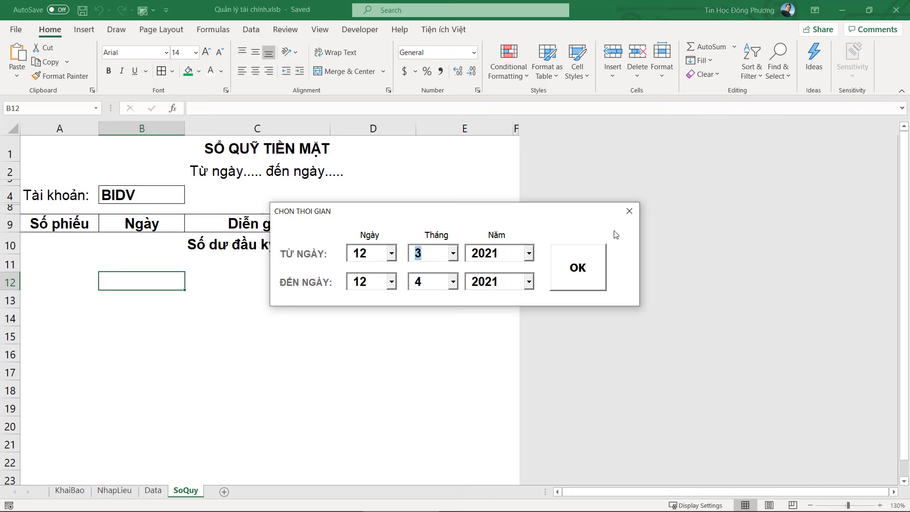
pyautogui.write('4')
pyautogui.hotkey('shift', 'Tab')
pyautogui.click(629, 212)
# Step: Close the date form and use the right-click menu on column E
pyautogui.click(630, 211)
pyautogui.click(505, 128)
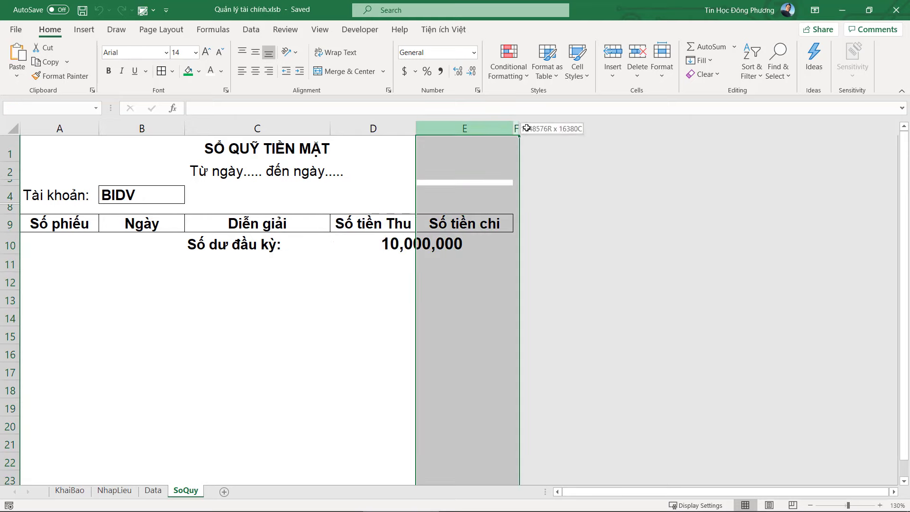
pyautogui.rightClick(505, 178)
pyautogui.click(539, 329)
pyautogui.click(583, 147)
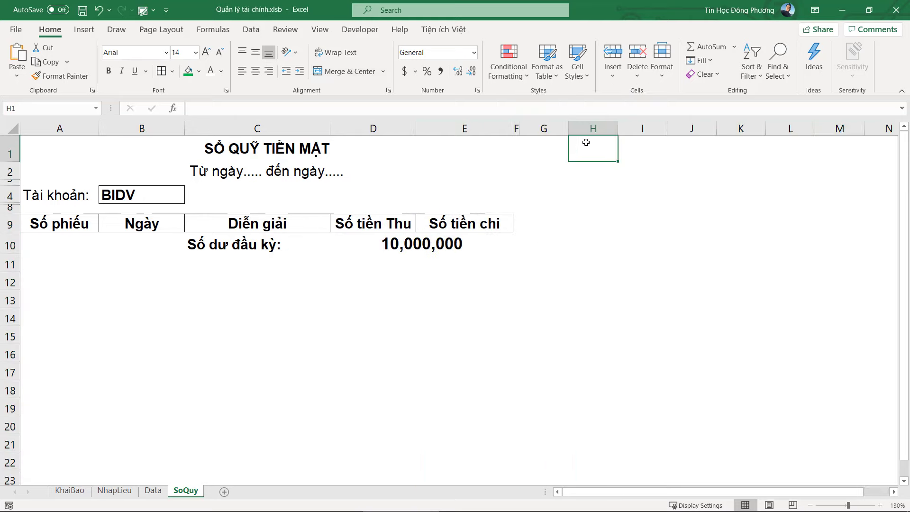
# Step: Move to cell M1, discarding a stray 'M' typed into it
pyautogui.click(772, 158)
pyautogui.press('Right')
pyautogui.press('Right')
pyautogui.press('Right')
pyautogui.click(734, 147)
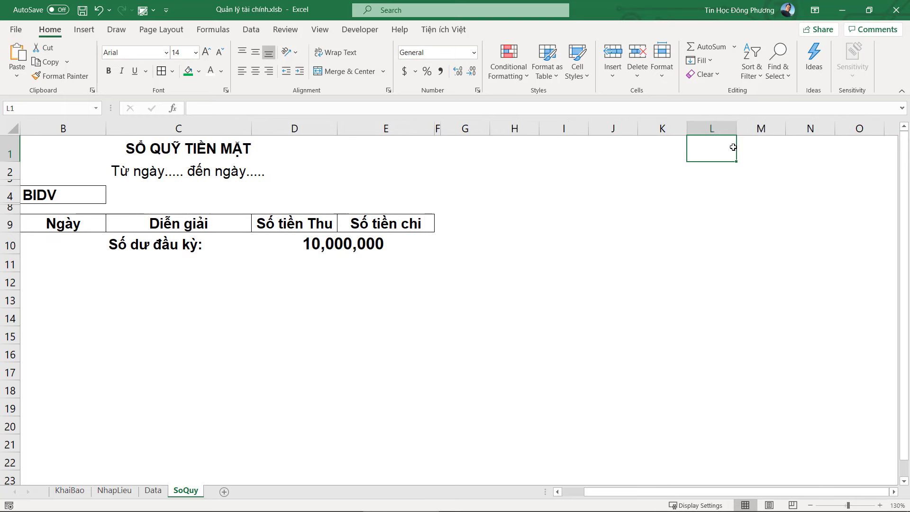
pyautogui.click(747, 145)
pyautogui.click(799, 141)
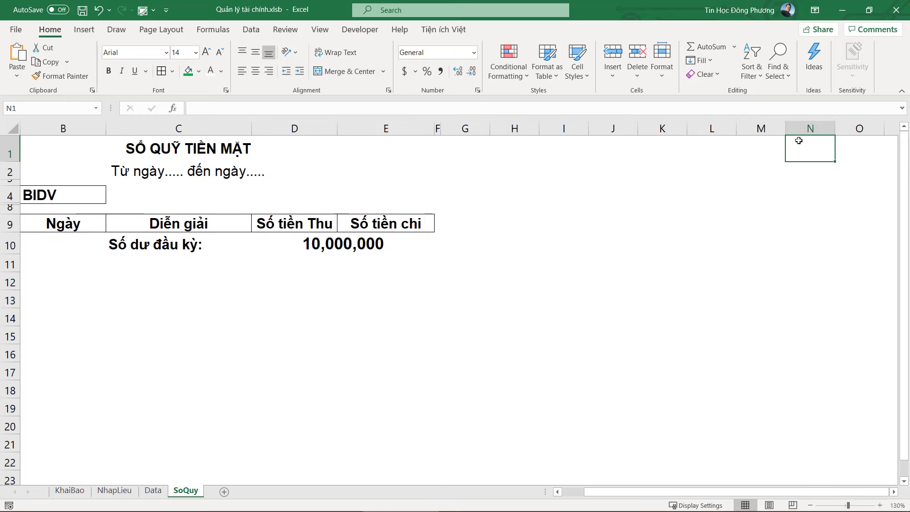
pyautogui.click(764, 147)
pyautogui.click(697, 148)
pyautogui.click(752, 146)
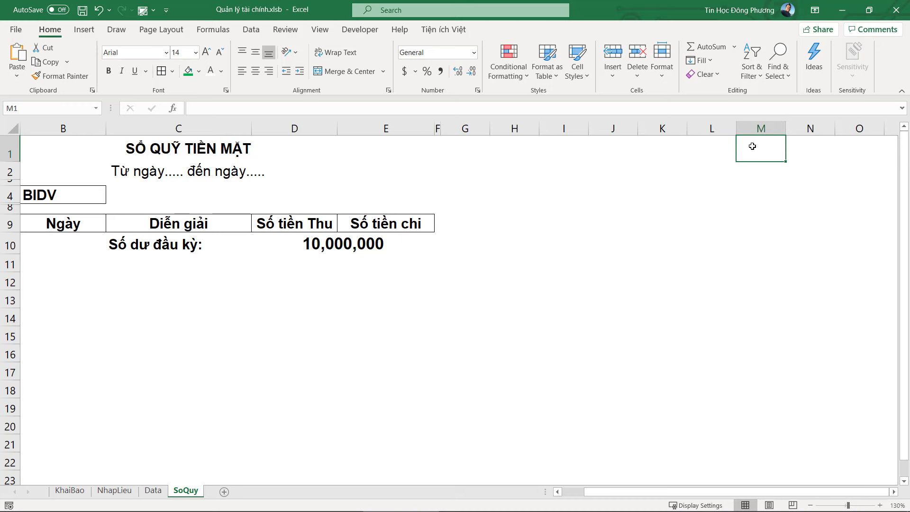
pyautogui.write('M')
pyautogui.press('BackSpace')
pyautogui.press('Escape')
# Step: Apply All Borders to cells M1:N1 and close the date form again
pyautogui.moveTo(752, 146); pyautogui.dragTo(791, 147)
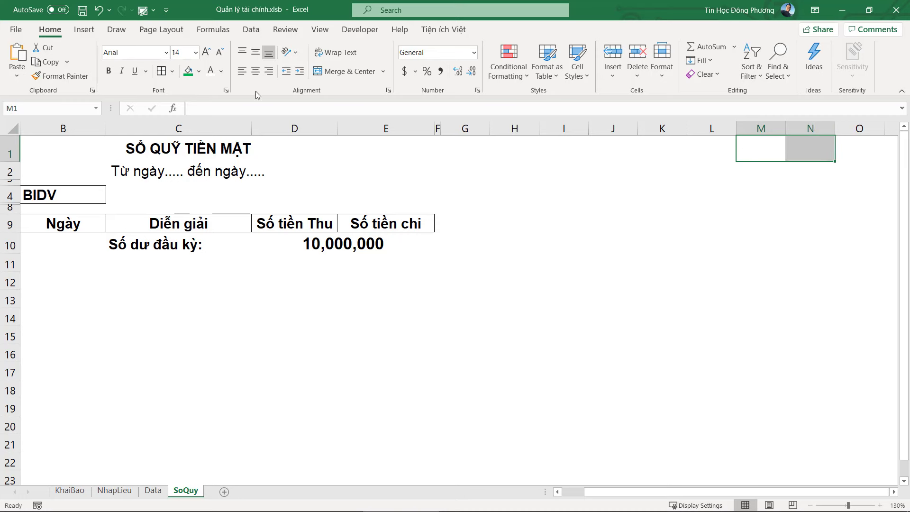
pyautogui.click(161, 71)
pyautogui.click(795, 148)
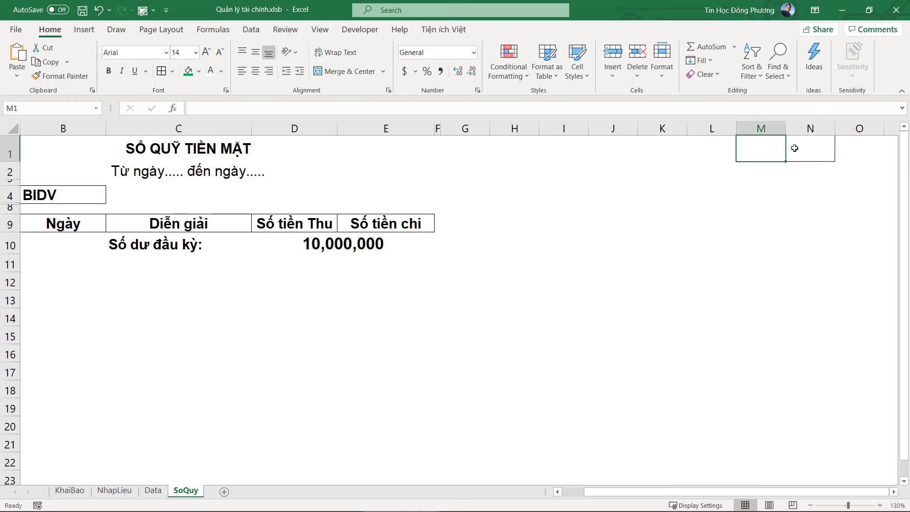
pyautogui.click(761, 150)
pyautogui.click(794, 148)
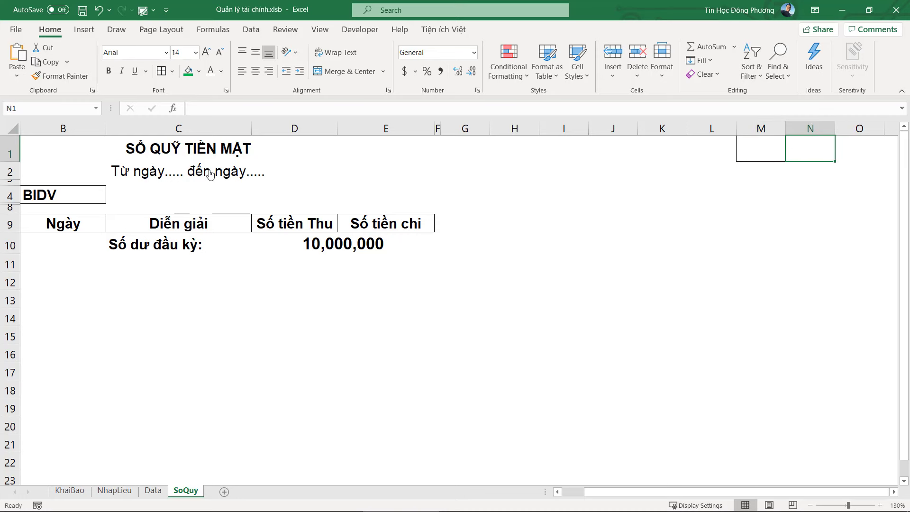
pyautogui.click(636, 216)
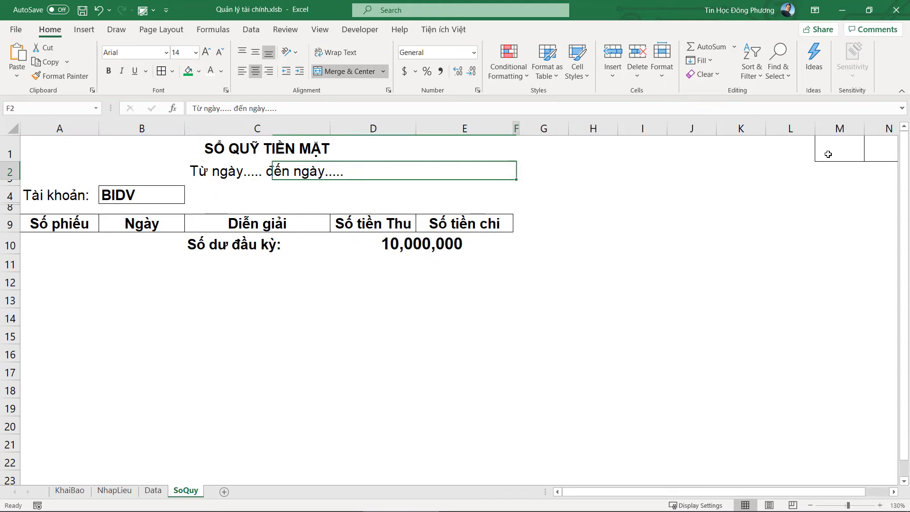
pyautogui.click(829, 147)
pyautogui.click(665, 142)
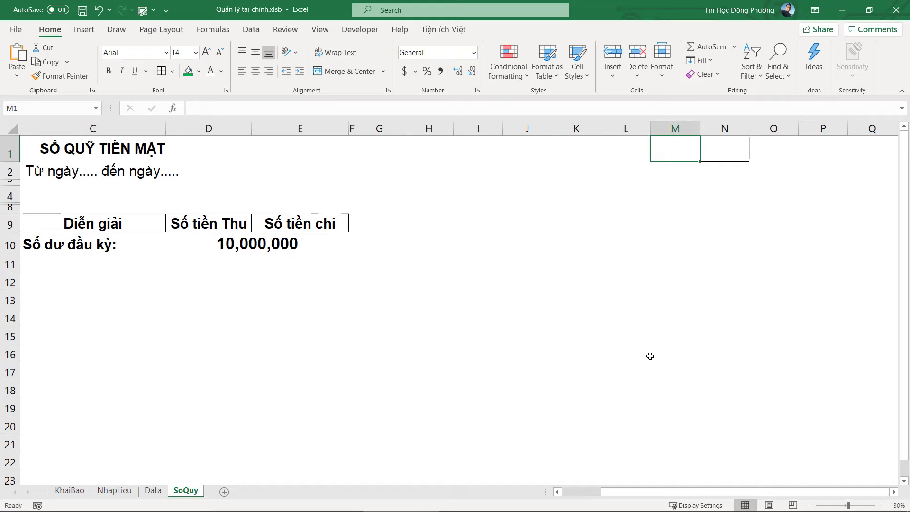
# Step: Open the OK button's cmdOk_Click code, drop UserForm_Click, and begin Range("M1").Value =
pyautogui.hotkey('alt', 'F11')
pyautogui.doubleClick(730, 136)
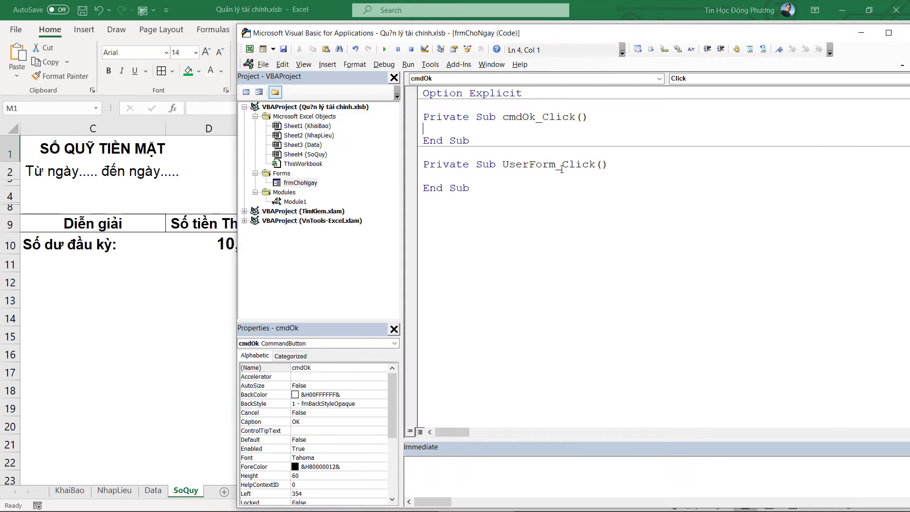
pyautogui.hotkey('ctrl', 's')
pyautogui.press('Tab')
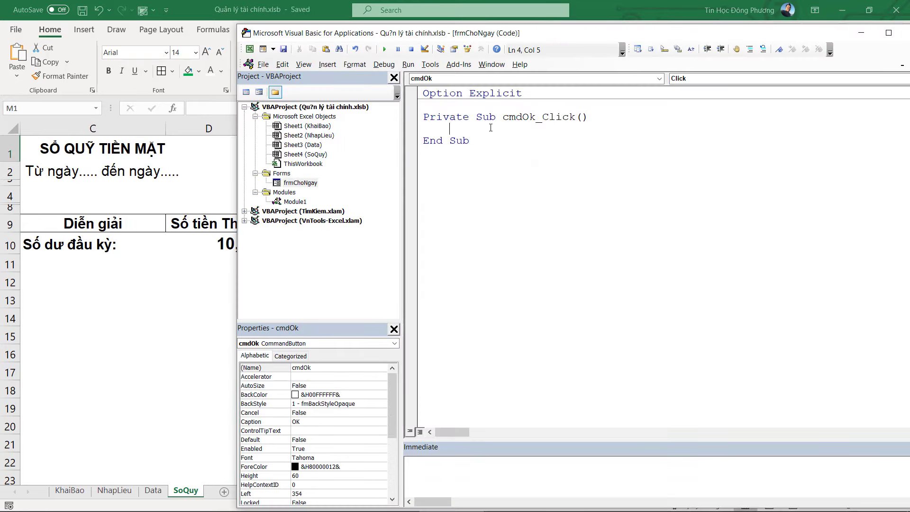
pyautogui.write('nge("')
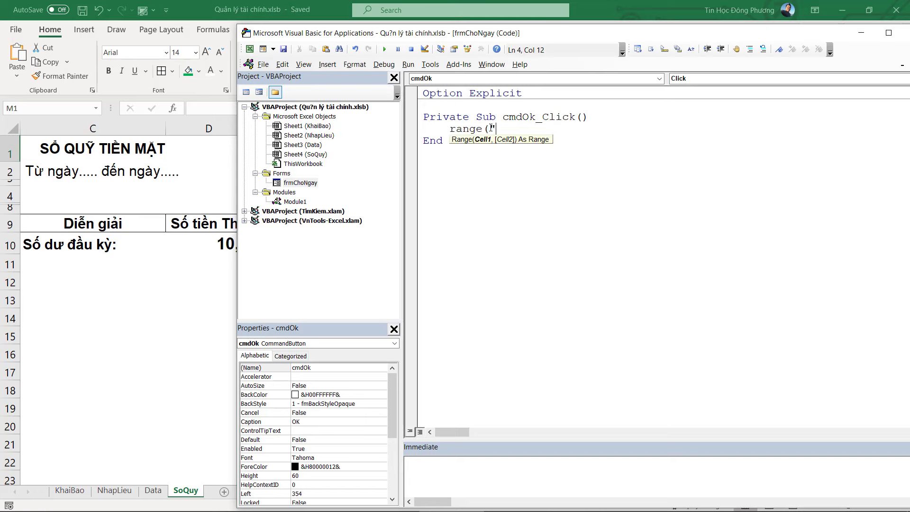
pyautogui.write('M1"')
pyautogui.write(').value ')
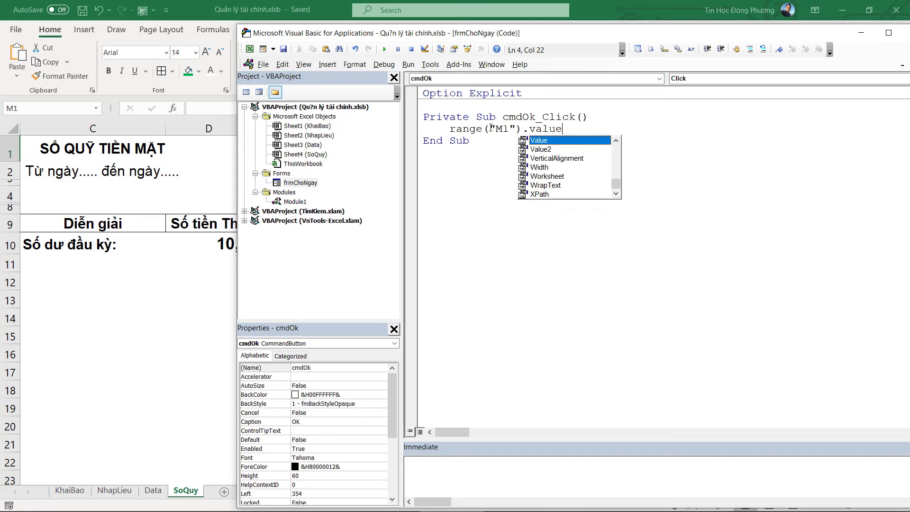
pyautogui.write('=')
# Step: Test-run the date form in Excel, close it, and return to the cmdOk_Click code
pyautogui.hotkey('alt', 'Tab')
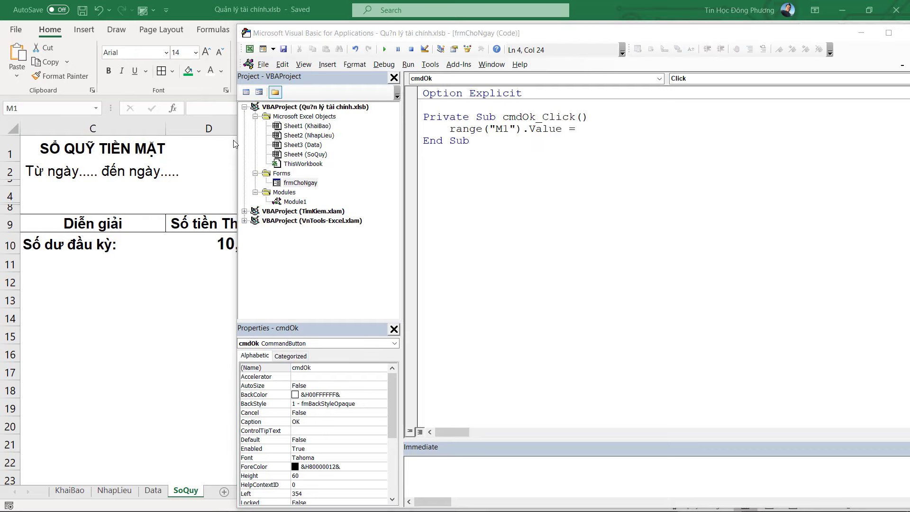
pyautogui.press('F5')
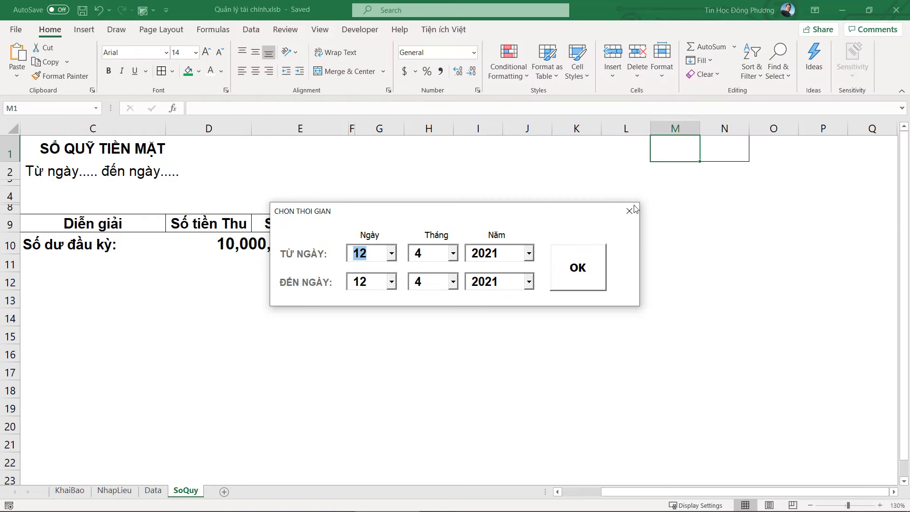
pyautogui.click(632, 210)
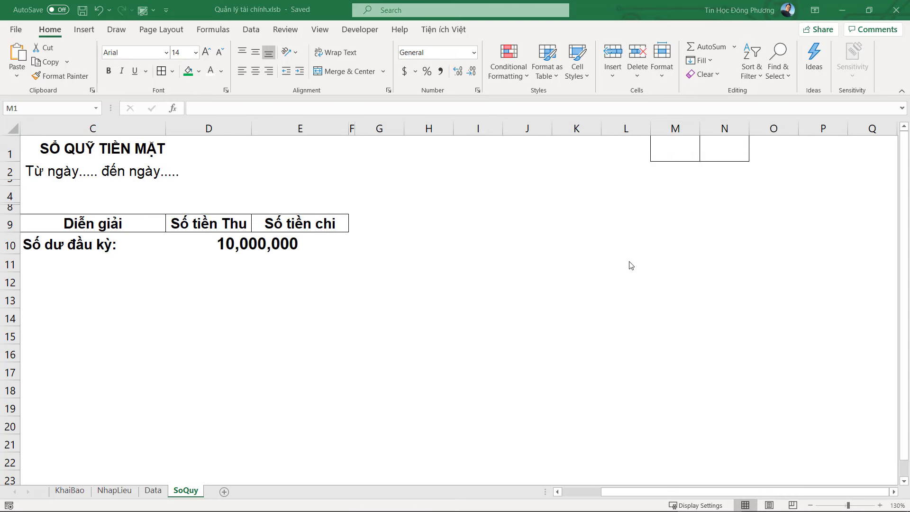
pyautogui.hotkey('alt', 'Tab')
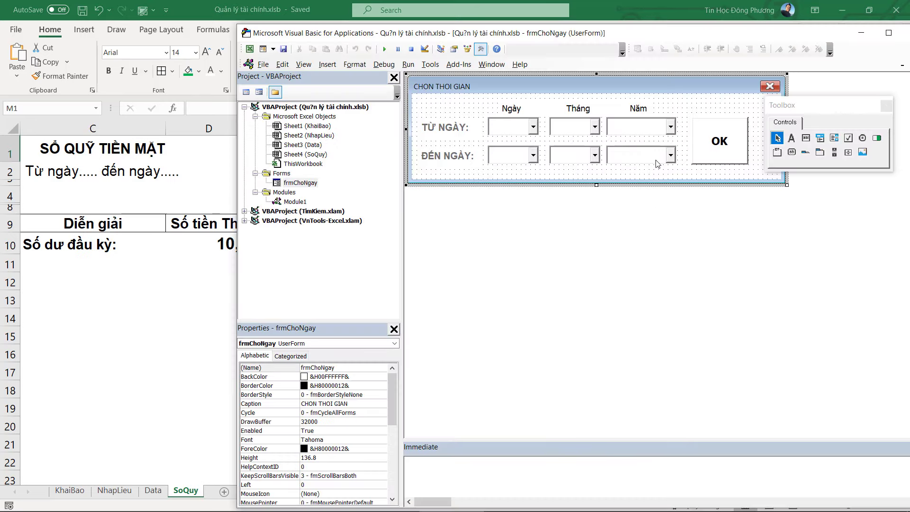
pyautogui.doubleClick(734, 142)
pyautogui.write('range("M1").Value =')
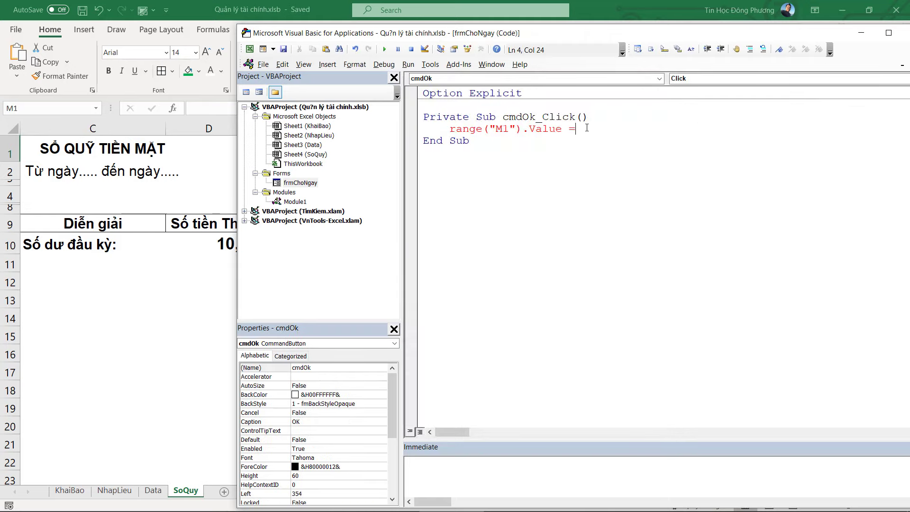
# Step: Assign DateSerial(TuNgay, TuThang, TuNam) to the cell value
pyautogui.write(' datess')
pyautogui.hotkey('ctrl', 'space')
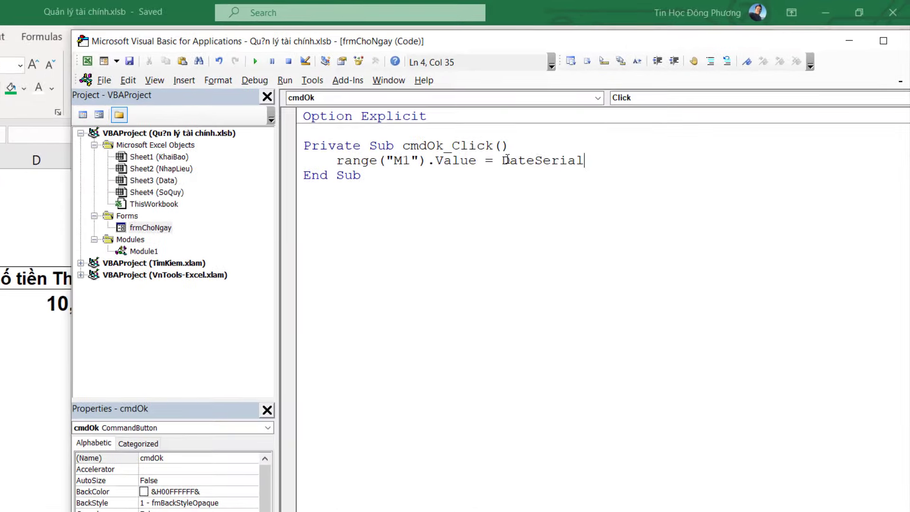
pyautogui.write('(')
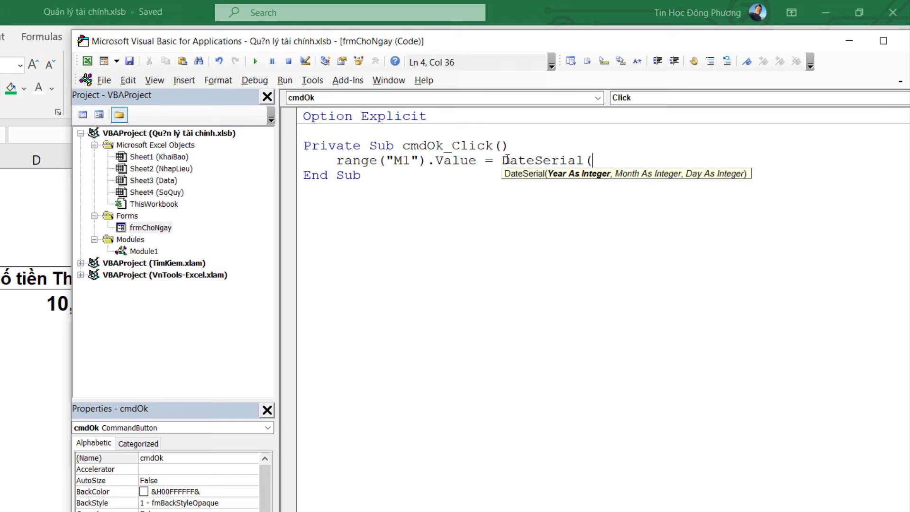
pyautogui.write('tu')
pyautogui.hotkey('ctrl', 'space')
pyautogui.write('ngay')
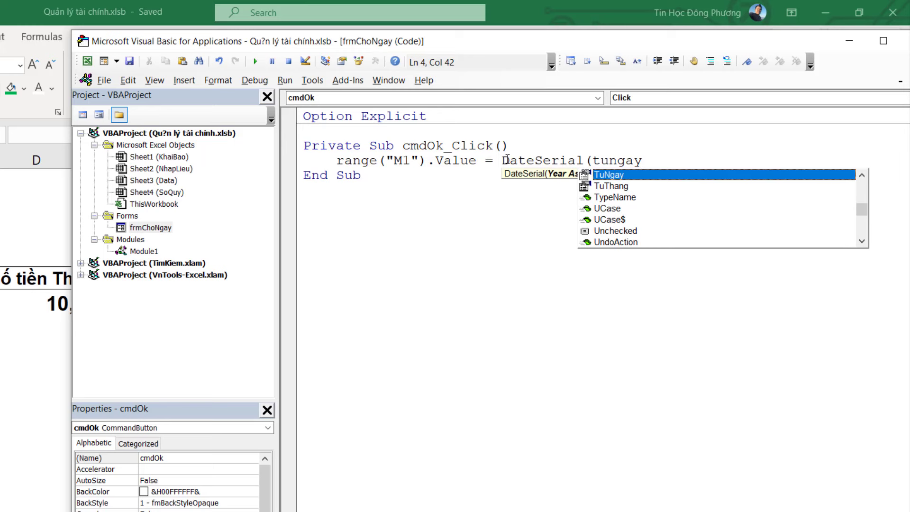
pyautogui.write(',tu')
pyautogui.hotkey('ctrl', 'space')
pyautogui.write('t')
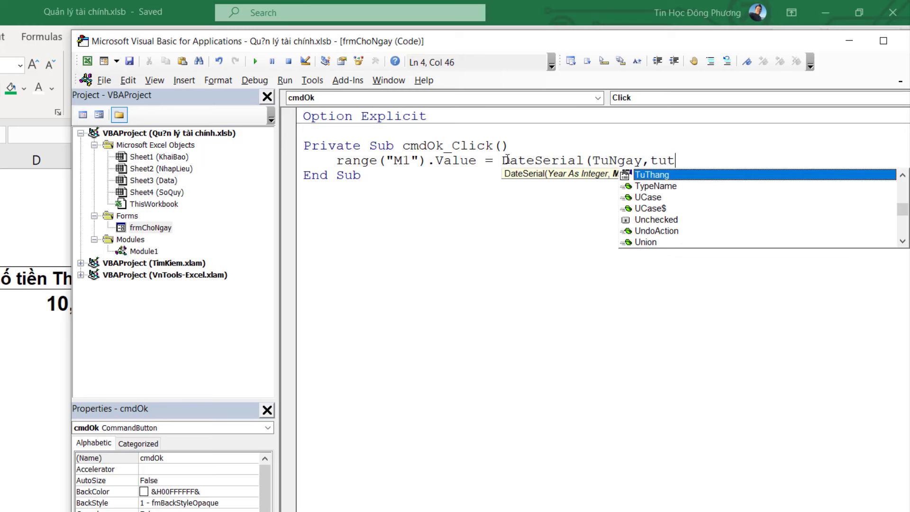
pyautogui.write('hang')
pyautogui.press('Tab')
pyautogui.write(',tu')
pyautogui.hotkey('ctrl', 'space')
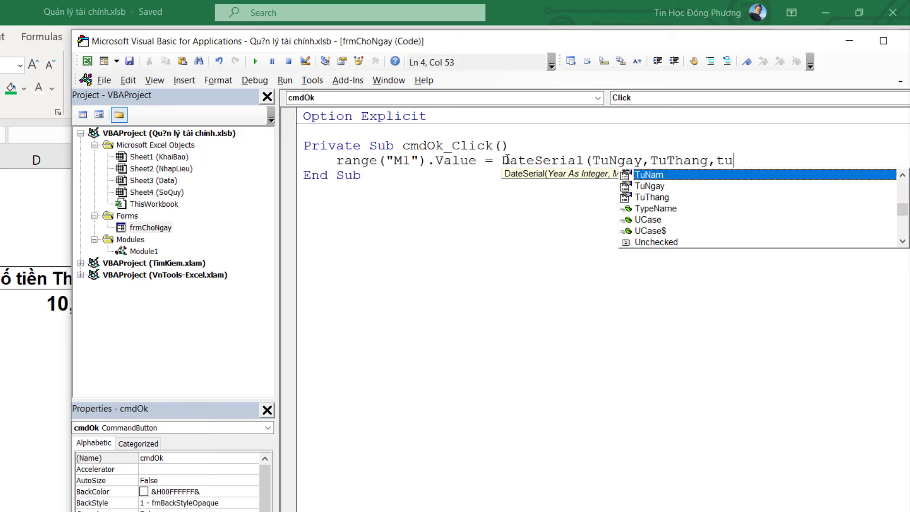
pyautogui.write('nam')
pyautogui.press('Tab')
pyautogui.write(')')
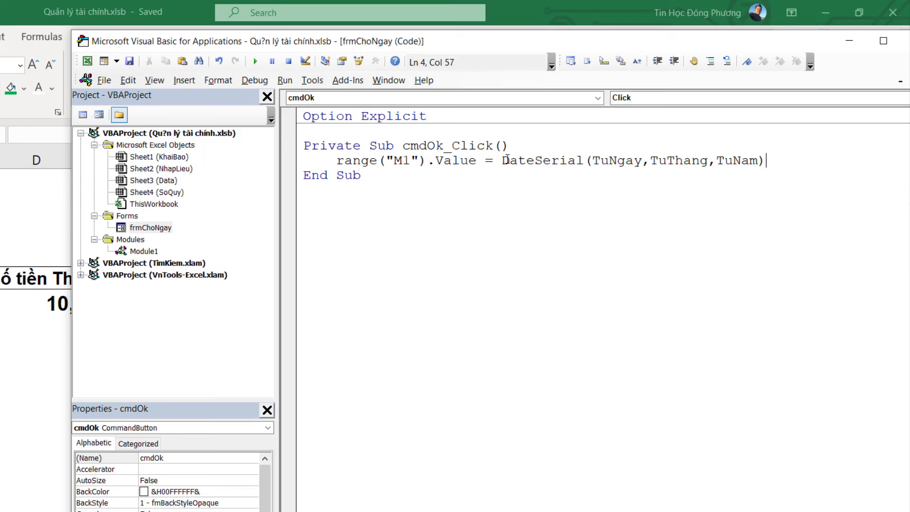
# Step: Append .Value to the TuNgay and TuThang arguments
pyautogui.press('Left')
pyautogui.press('Left')
pyautogui.press('Left')
pyautogui.press('Left')
pyautogui.press('Left')
pyautogui.press('Left')
pyautogui.press('Left')
pyautogui.write('.v')
pyautogui.press('Tab')
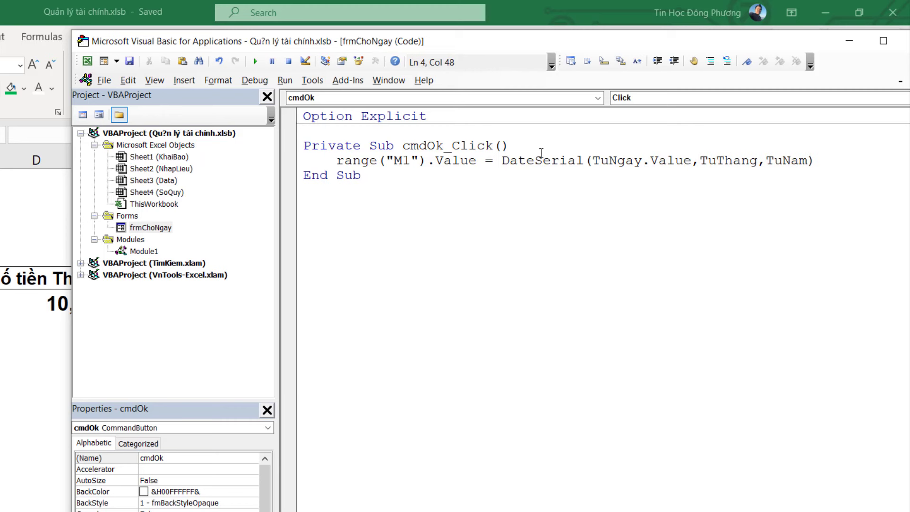
pyautogui.press('Right')
pyautogui.press('Right')
pyautogui.write('.va')
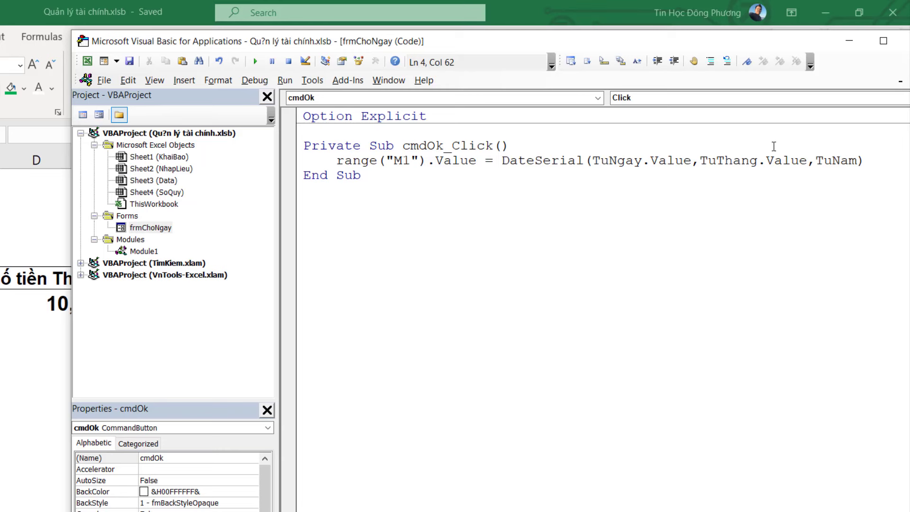
# Step: Give TuNam .Value instead of Visible, commit the DateSerial line, and widen the code area
pyautogui.click(859, 161)
pyautogui.write('.')
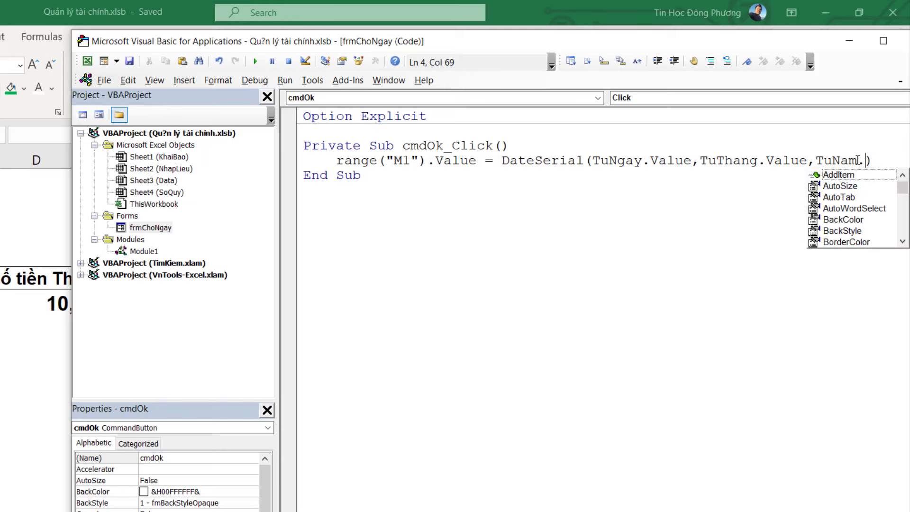
pyautogui.write('vi')
pyautogui.press('Tab')
pyautogui.press('BackSpace')
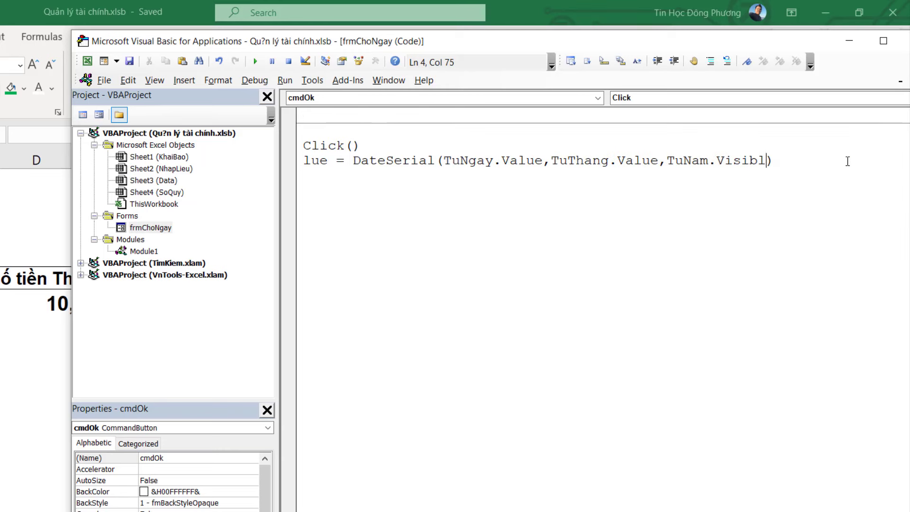
pyautogui.press('BackSpace')
pyautogui.press('BackSpace')
pyautogui.press('BackSpace')
pyautogui.press('BackSpace')
pyautogui.press('BackSpace')
pyautogui.hotkey('ctrl', 'space')
pyautogui.press('Tab')
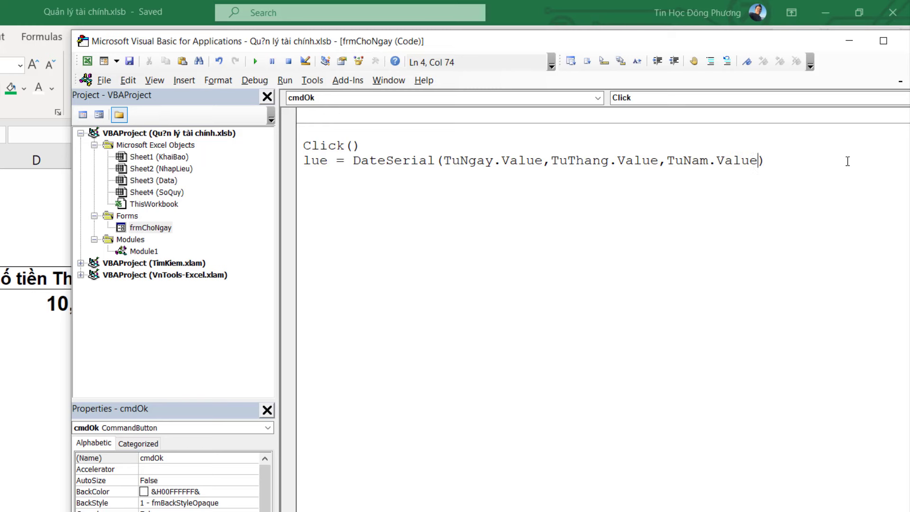
pyautogui.hscroll(-5, 407, 188)
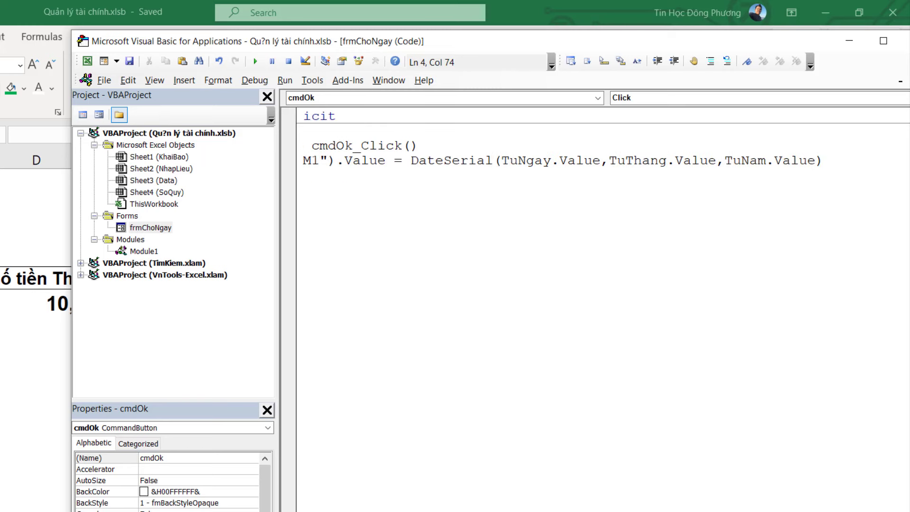
pyautogui.click(307, 173)
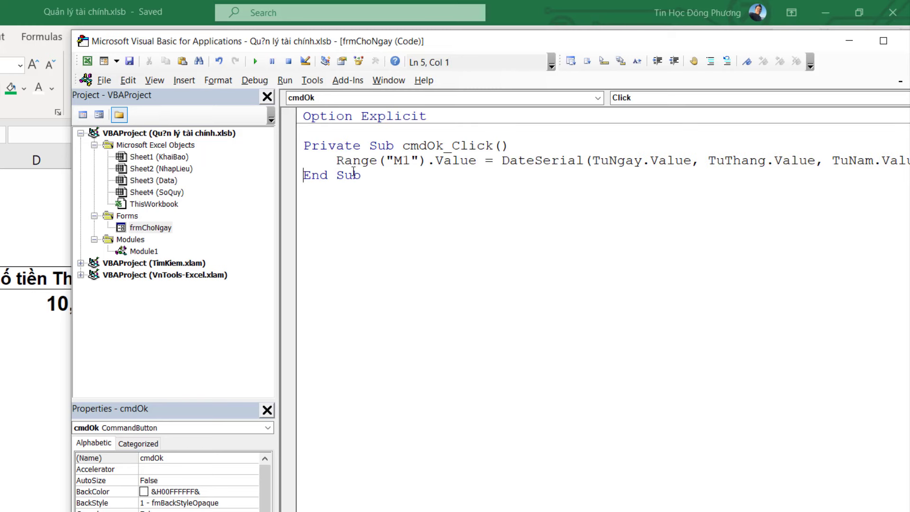
pyautogui.press('Return')
pyautogui.moveTo(336, 160)
pyautogui.mouseDown()
pyautogui.moveTo(380, 160)
pyautogui.moveTo(359, 175)
pyautogui.mouseUp()
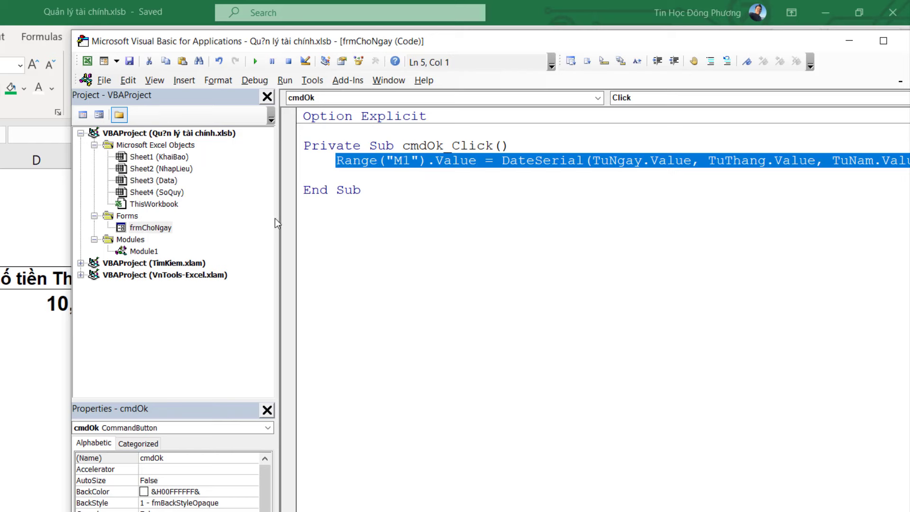
pyautogui.moveTo(278, 217); pyautogui.dragTo(171, 217)
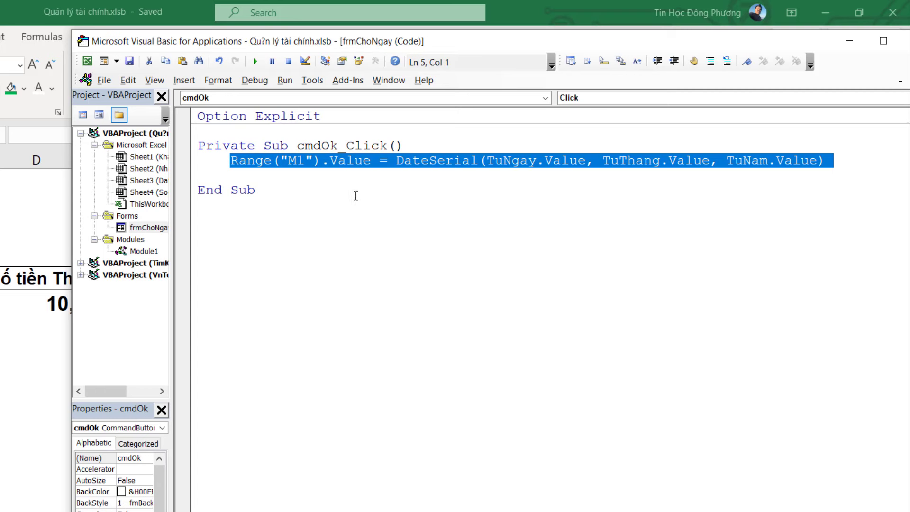
# Step: Duplicate the Range("M1") DateSerial line and change the copy's target to Range("n1")
pyautogui.hotkey('ctrl', 'c')
pyautogui.click(331, 178)
pyautogui.hotkey('ctrl', 'v')
pyautogui.click(294, 176)
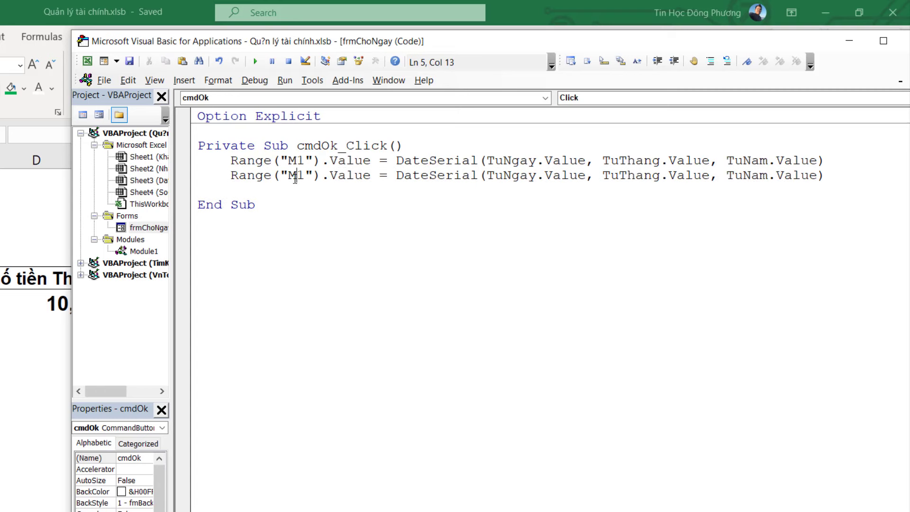
pyautogui.moveTo(295, 177); pyautogui.dragTo(288, 176)
pyautogui.write('n')
# Step: Replace TuNgay and TuThang in the copied line with DenNgay and DenThang
pyautogui.doubleClick(530, 177)
pyautogui.write('denng')
pyautogui.hotkey('ctrl', 'space')
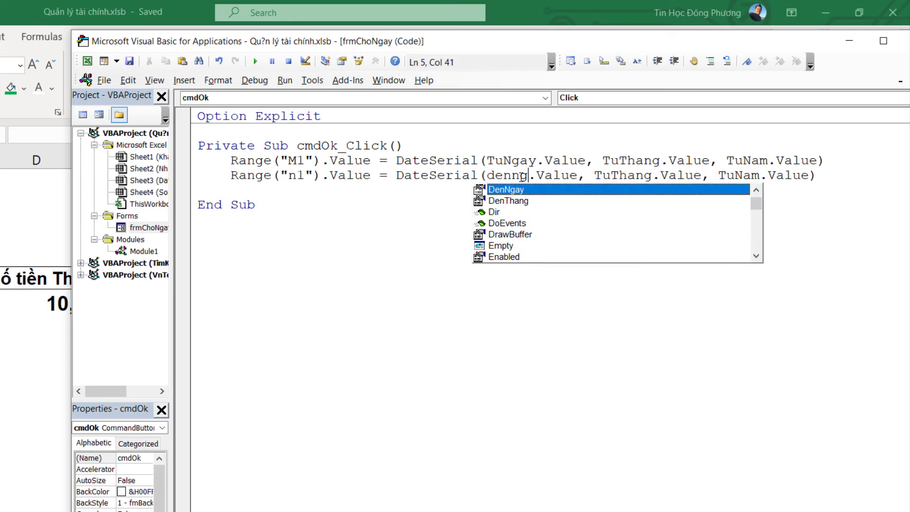
pyautogui.press('Tab')
pyautogui.doubleClick(630, 177)
pyautogui.write('den')
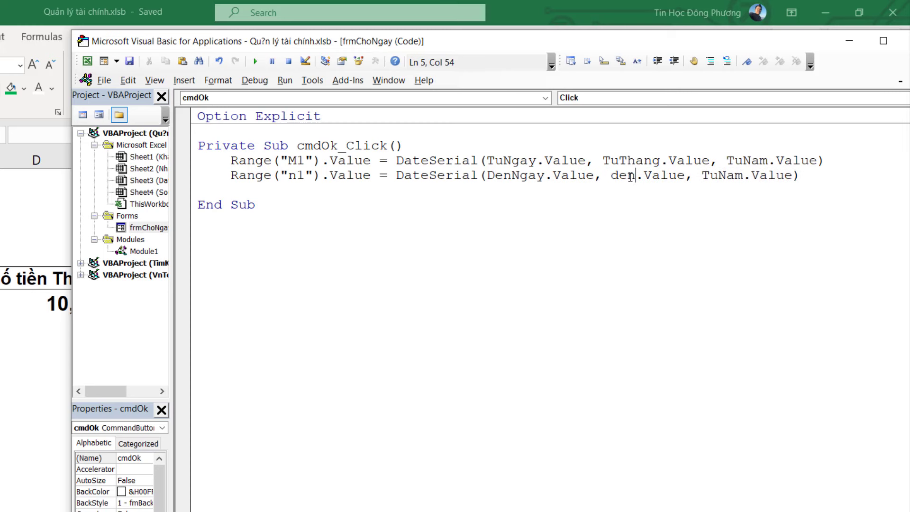
pyautogui.write('n')
pyautogui.hotkey('ctrl', 'space')
pyautogui.press('BackSpace')
pyautogui.press('BackSpace')
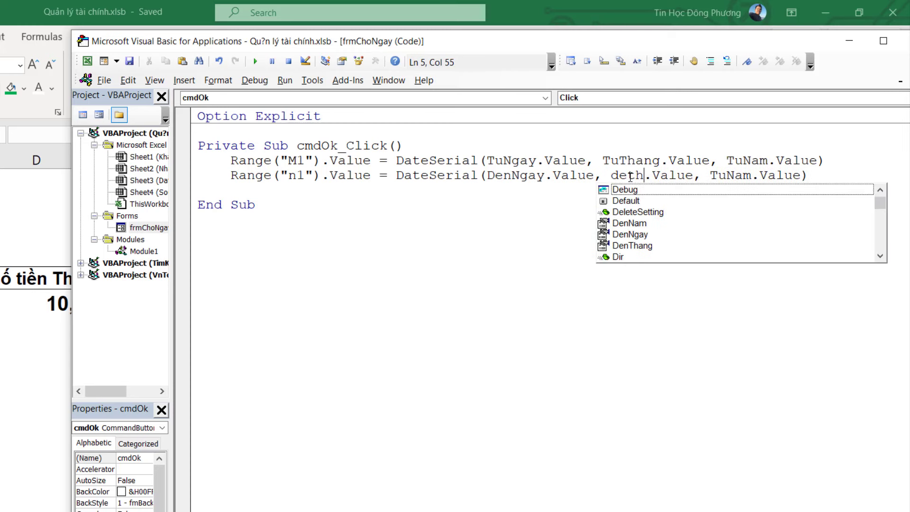
pyautogui.write('nt')
pyautogui.press('Tab')
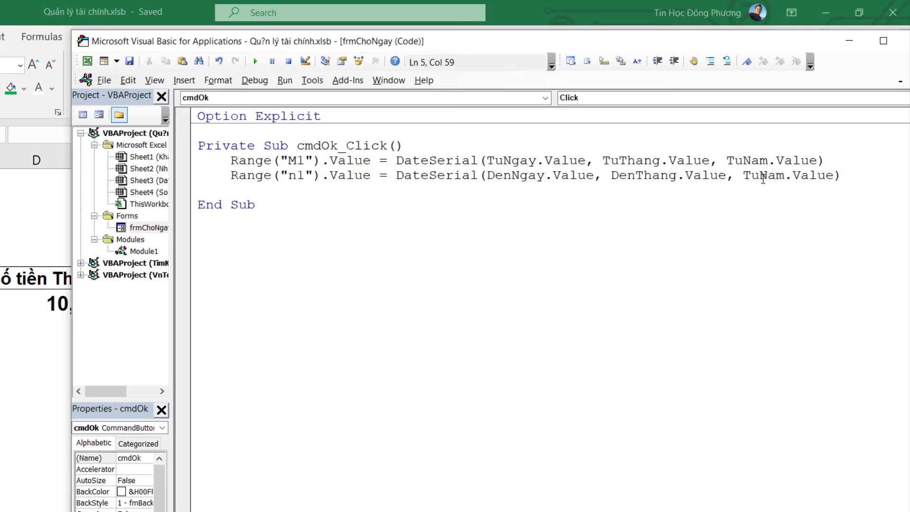
# Step: Replace TuNam with DenNam in the new line and return to the Excel worksheet
pyautogui.doubleClick(763, 179)
pyautogui.write('denn')
pyautogui.press('BackSpace')
pyautogui.press('BackSpace')
pyautogui.press('BackSpace')
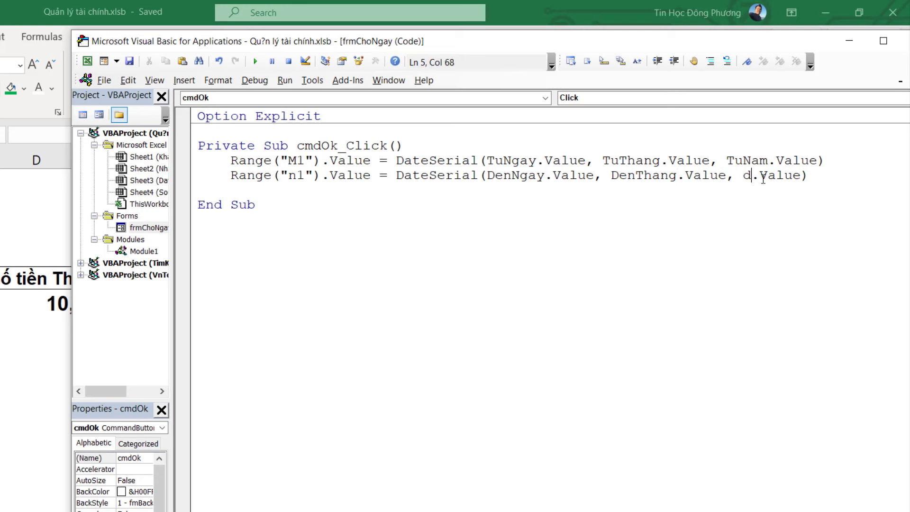
pyautogui.write('en')
pyautogui.hotkey('ctrl', 'space')
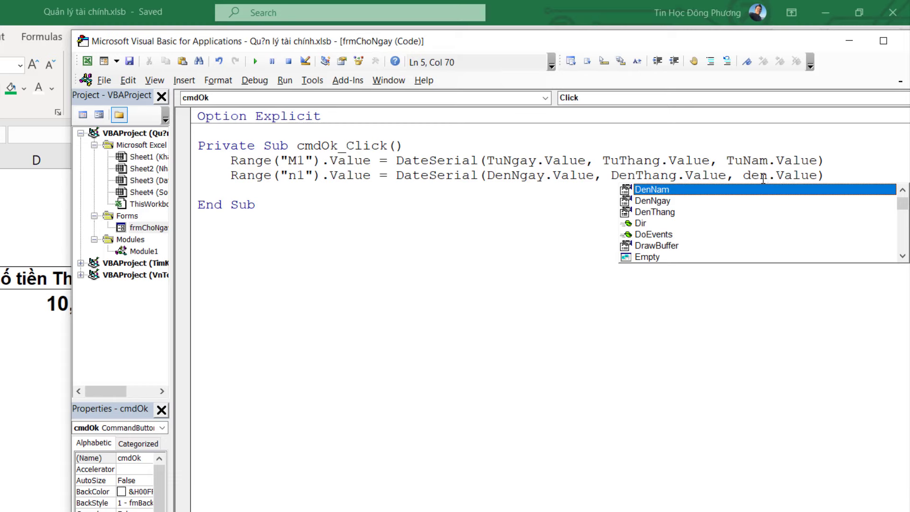
pyautogui.write('nam')
pyautogui.press('Tab')
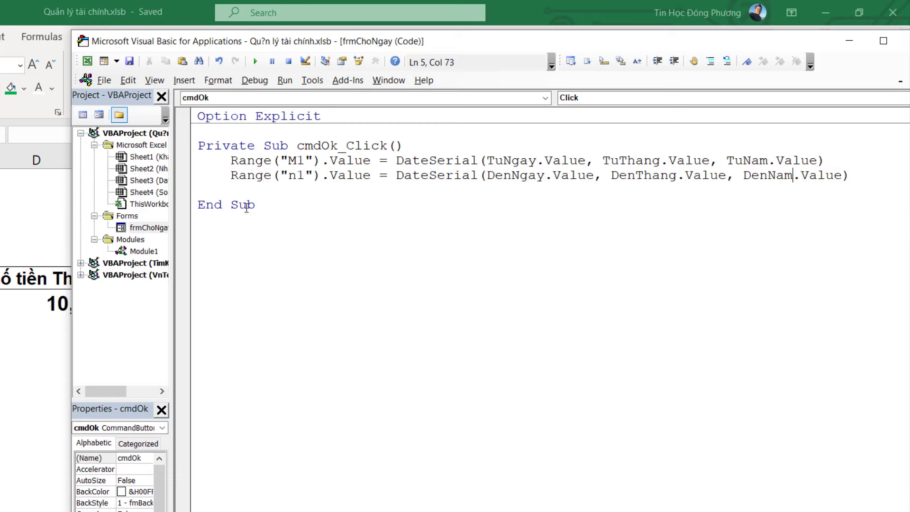
pyautogui.click(244, 191)
pyautogui.click(330, 221)
pyautogui.hotkey('alt', 'F11')
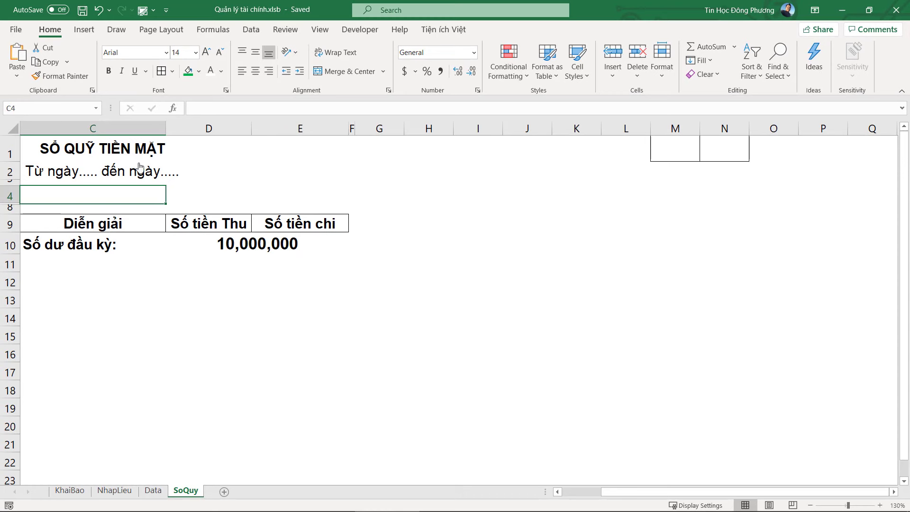
# Step: Run the date form with start month 3, confirm into M1 and N1, then close it
pyautogui.click(392, 253)
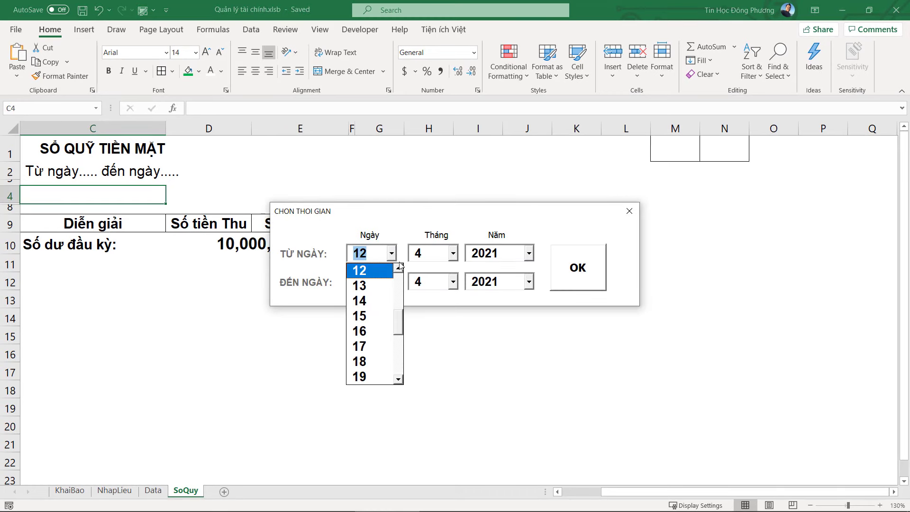
pyautogui.click(453, 254)
pyautogui.scroll(1, 458, 271)
pyautogui.click(448, 267)
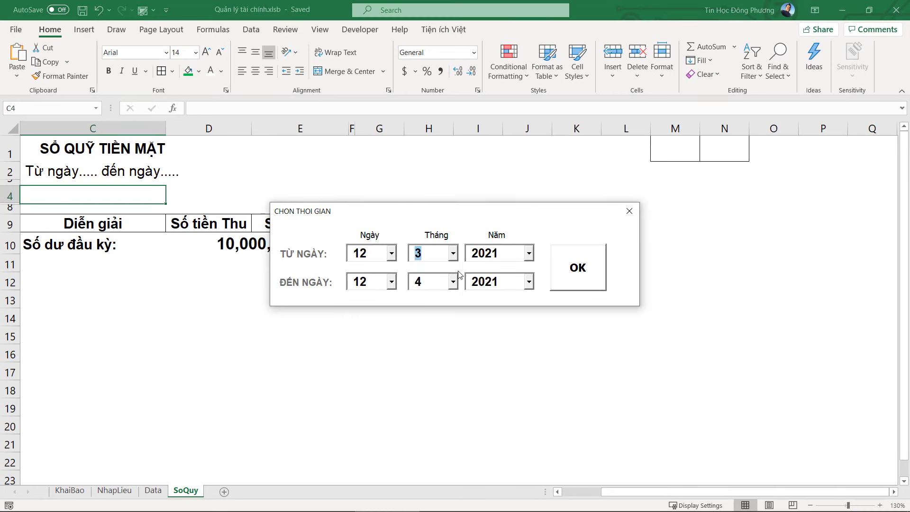
pyautogui.click(590, 275)
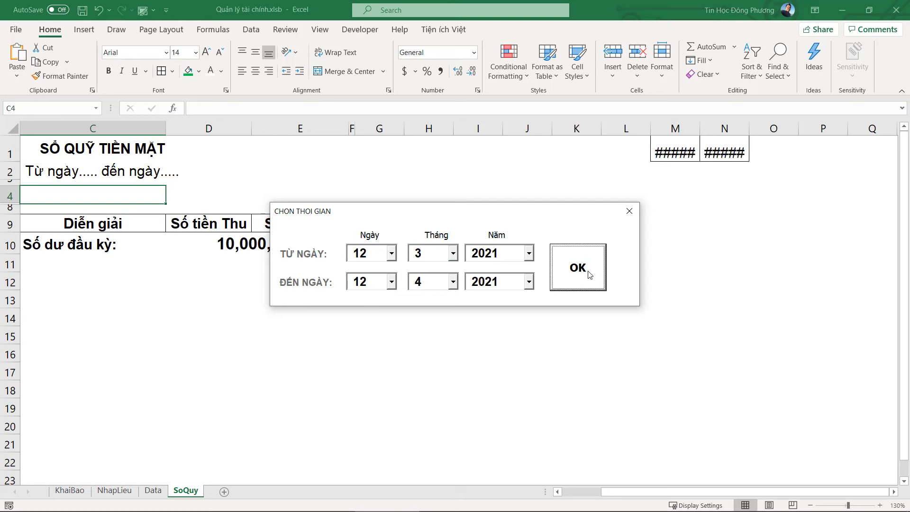
pyautogui.click(629, 211)
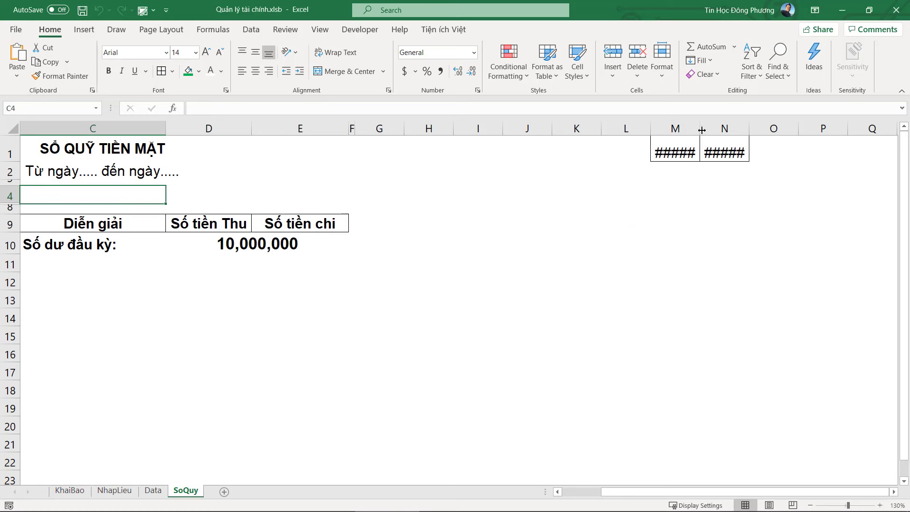
# Step: Widen columns M and N so 11/09/2017 and 12/10/2017 display fully
pyautogui.moveTo(700, 130); pyautogui.dragTo(738, 130)
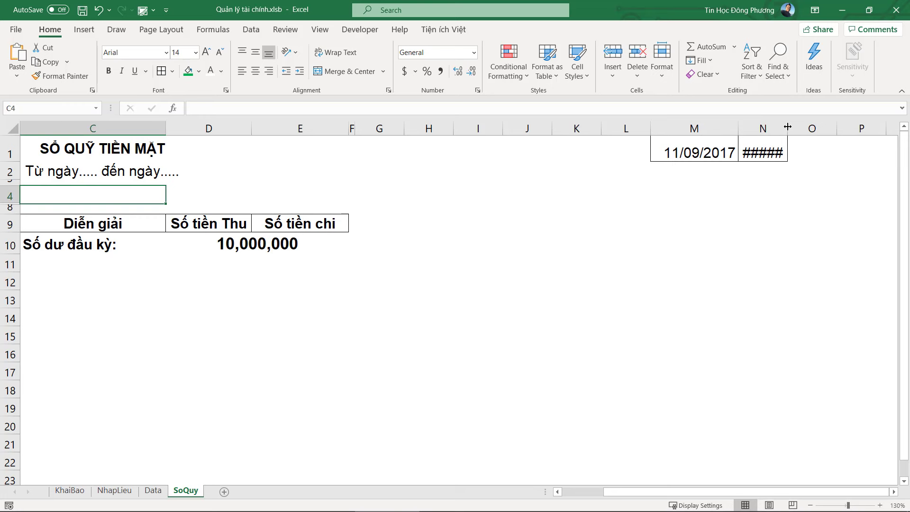
pyautogui.moveTo(788, 127); pyautogui.dragTo(825, 126)
pyautogui.click(803, 152)
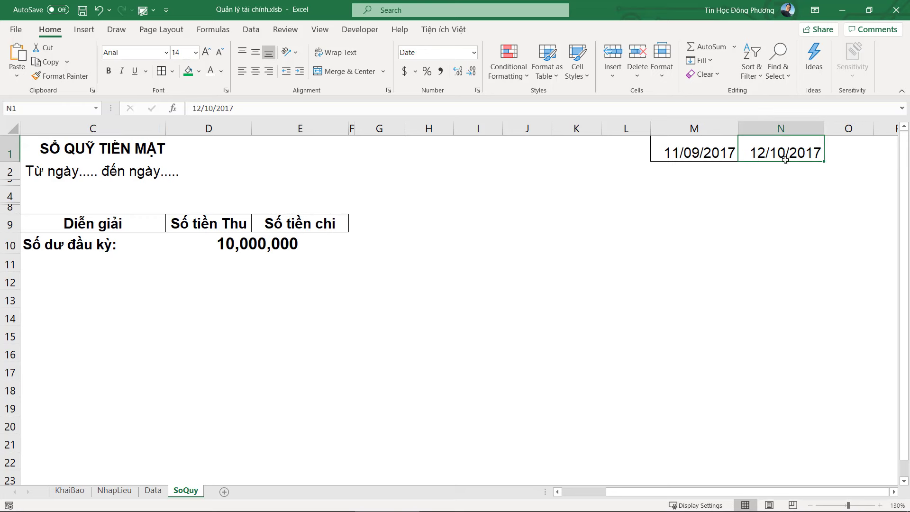
pyautogui.click(704, 160)
# Step: Reopen and close the date form, then return to the VBA editor
pyautogui.click(66, 186)
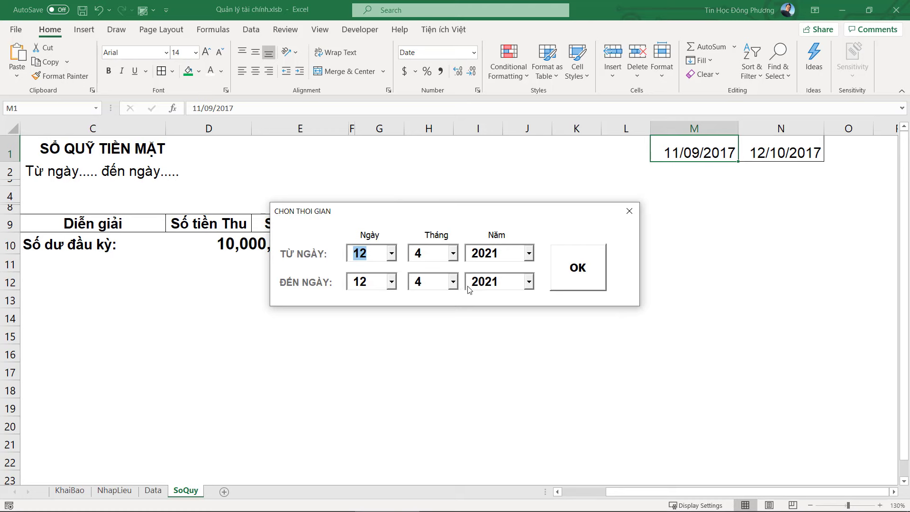
pyautogui.click(629, 210)
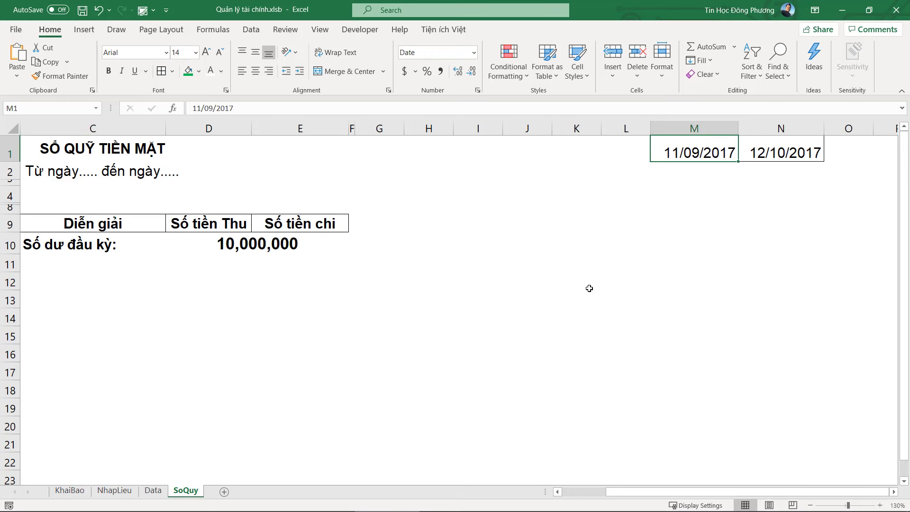
pyautogui.hotkey('alt', 'Tab')
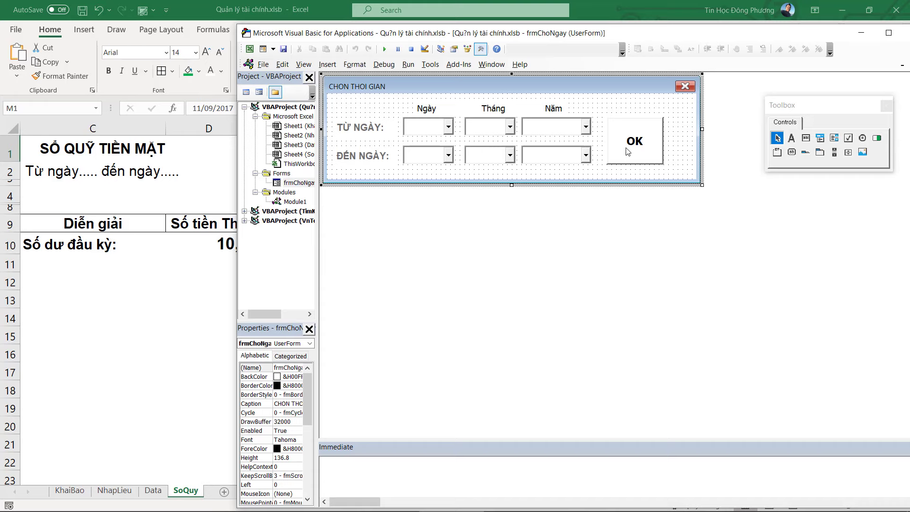
# Step: Reorder the M1 line's DateSerial arguments to TuNam, TuThang, TuNgay
pyautogui.doubleClick(627, 151)
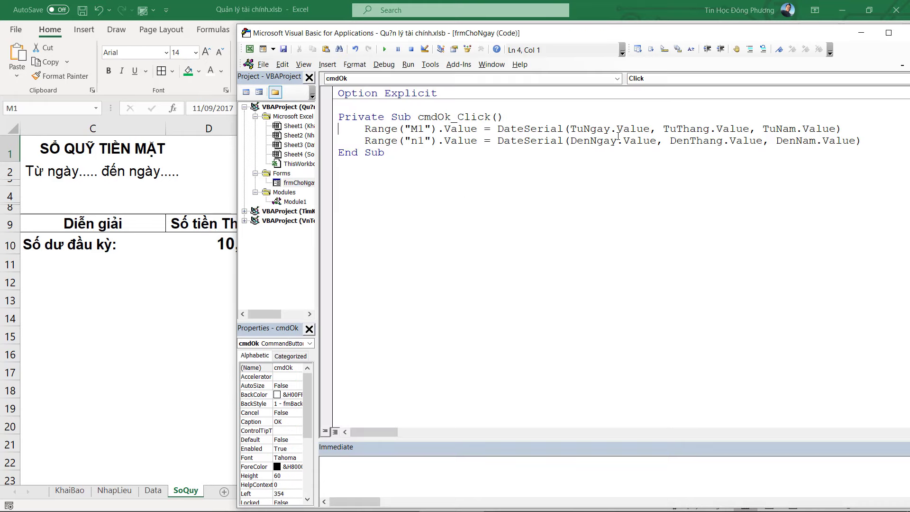
pyautogui.doubleClick(584, 131)
pyautogui.moveTo(498, 129); pyautogui.dragTo(554, 129)
pyautogui.doubleClick(585, 130)
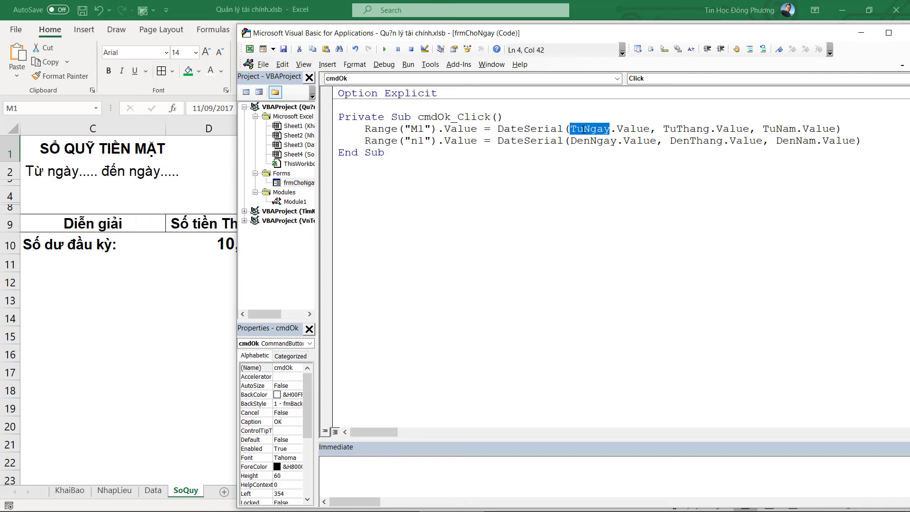
pyautogui.write('tu')
pyautogui.hotkey('ctrl', 'space')
pyautogui.write('nam')
pyautogui.press('Tab')
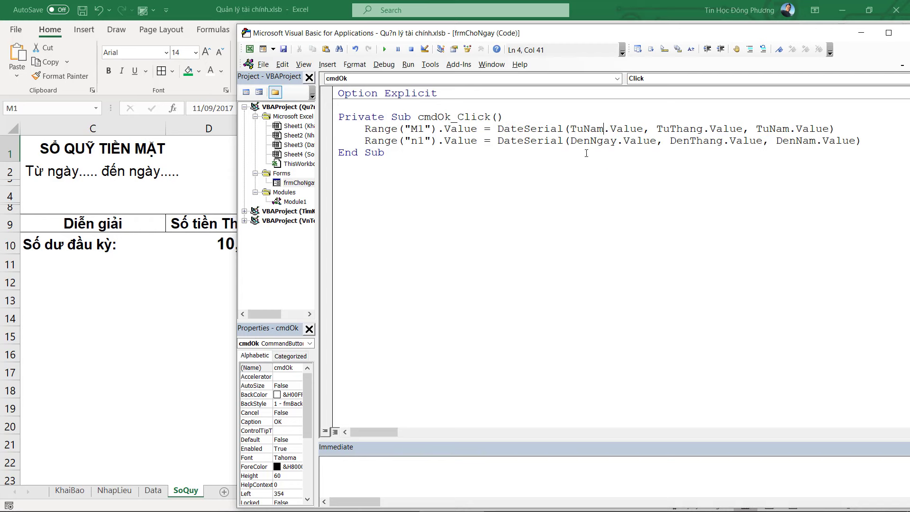
pyautogui.doubleClick(770, 129)
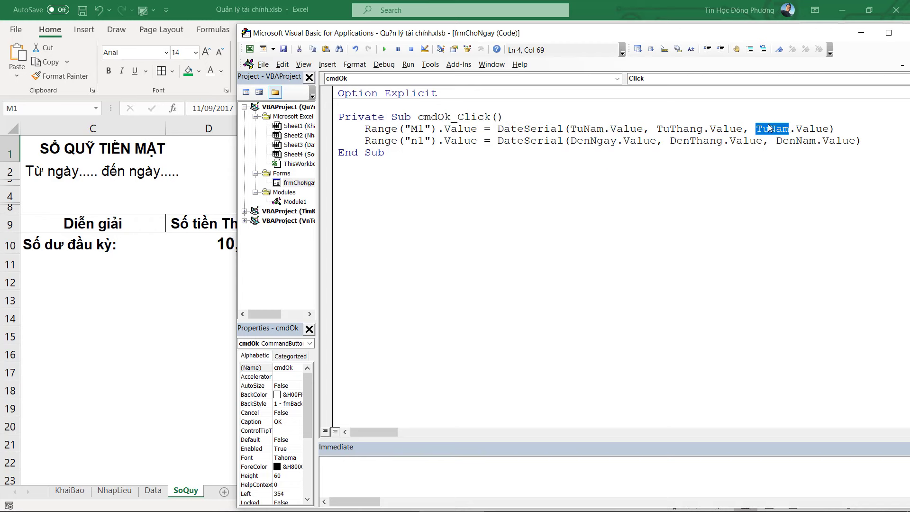
pyautogui.write('tun')
pyautogui.hotkey('ctrl', 'space')
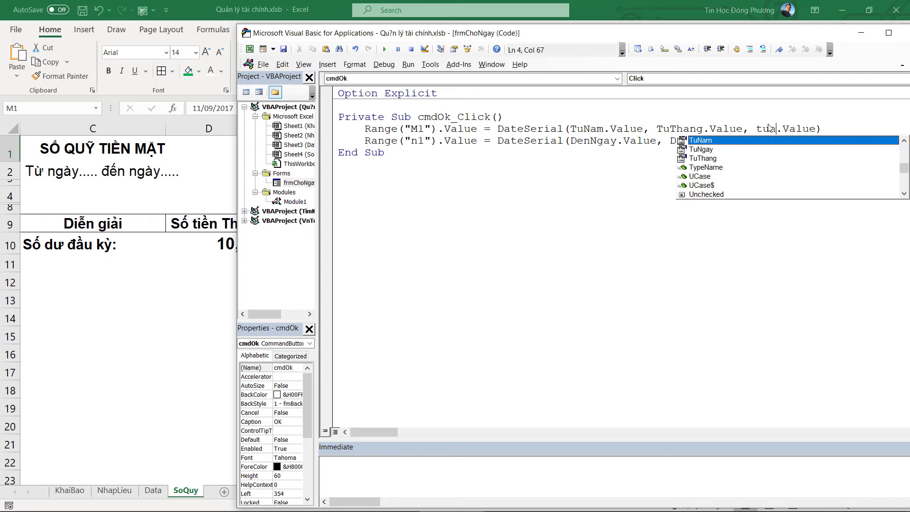
pyautogui.click(725, 149)
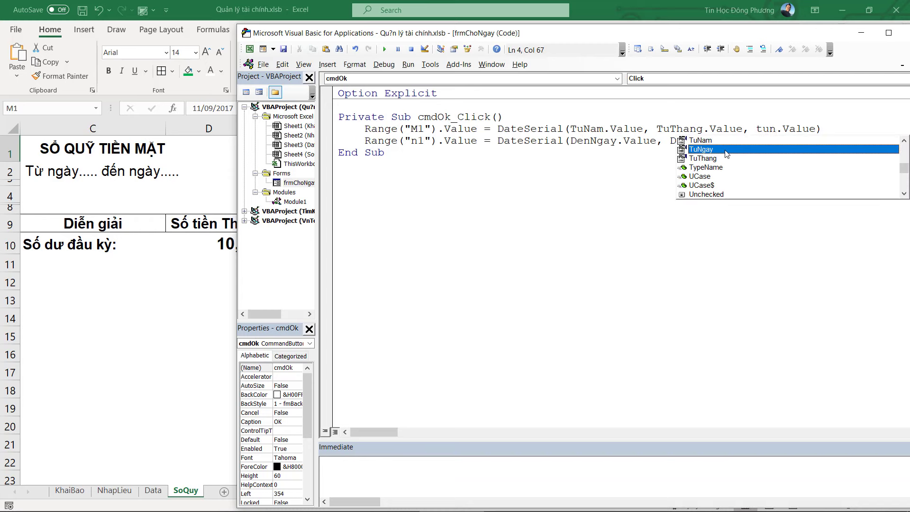
pyautogui.doubleClick(725, 150)
# Step: Change the N1 line's first and last DateSerial arguments to TuNam and TuNgay
pyautogui.doubleClick(601, 141)
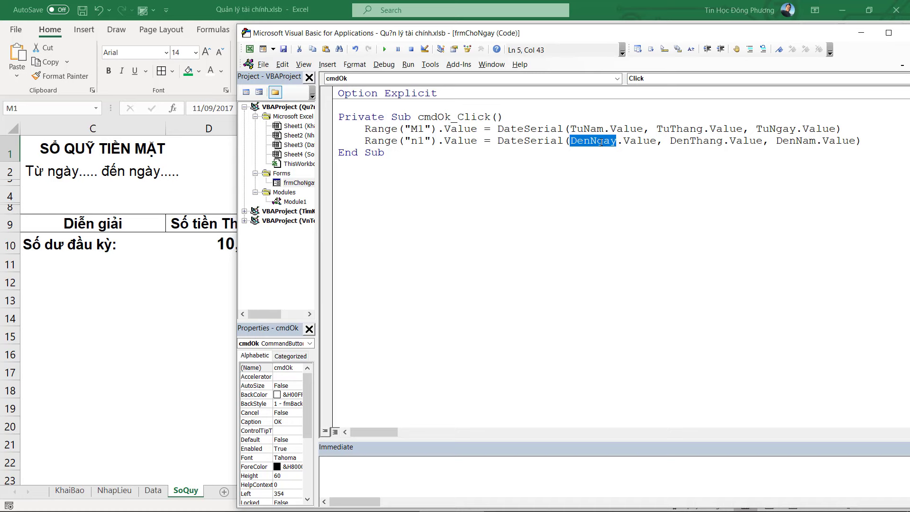
pyautogui.write('tun')
pyautogui.hotkey('ctrl', 'space')
pyautogui.press('Tab')
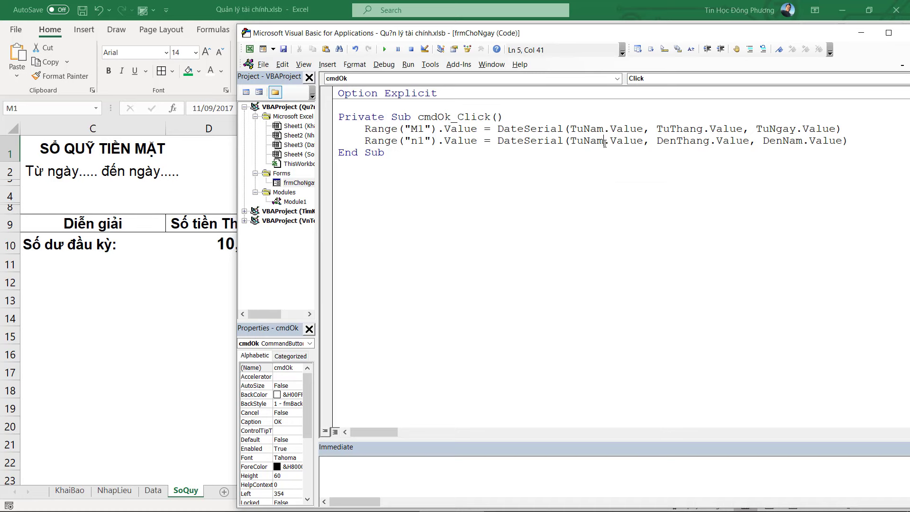
pyautogui.doubleClick(783, 141)
pyautogui.write('t')
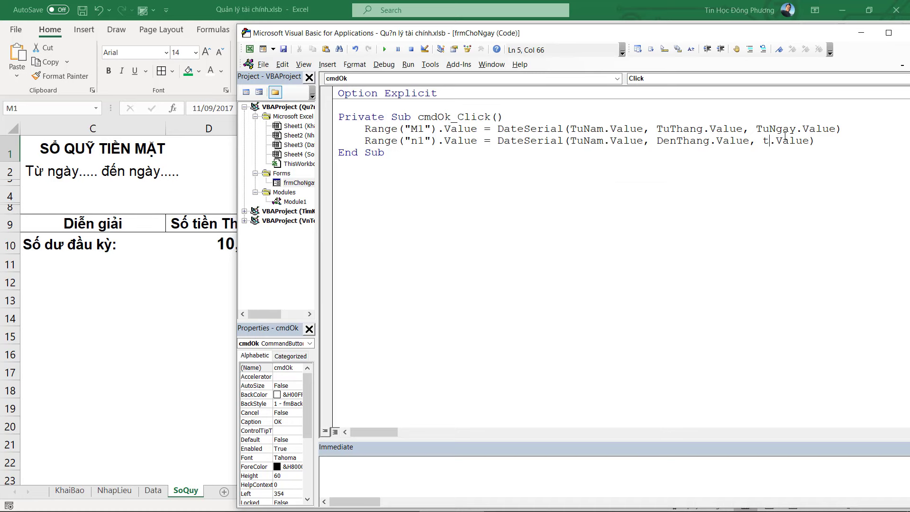
pyautogui.write('ung')
pyautogui.hotkey('ctrl', 'space')
pyautogui.press('Tab')
# Step: Test the date form with start month 3, confirm, close it, and return to VBA
pyautogui.click(155, 197)
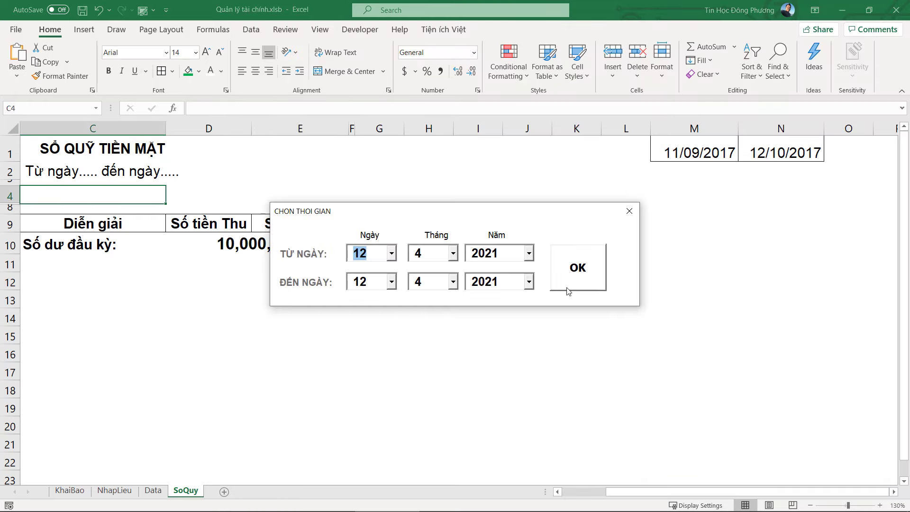
pyautogui.click(434, 255)
pyautogui.click(454, 254)
pyautogui.click(460, 266)
pyautogui.click(443, 266)
pyautogui.click(574, 280)
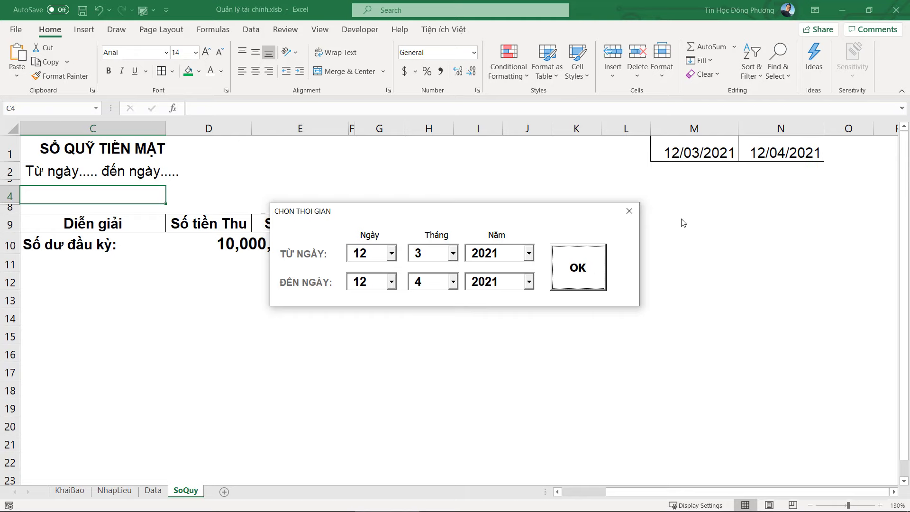
pyautogui.click(630, 212)
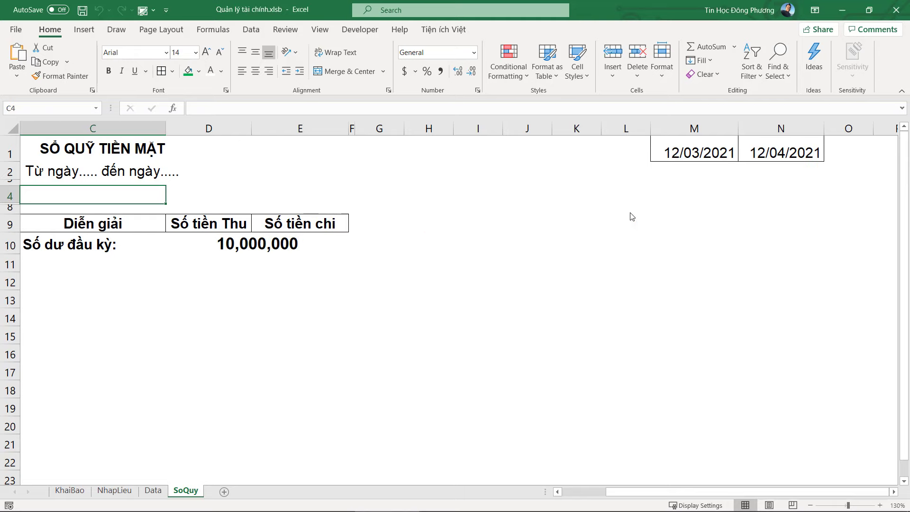
pyautogui.hotkey('alt', 'F11')
# Step: Add an Unload Me line at the end of cmdOk_Click
pyautogui.doubleClick(646, 150)
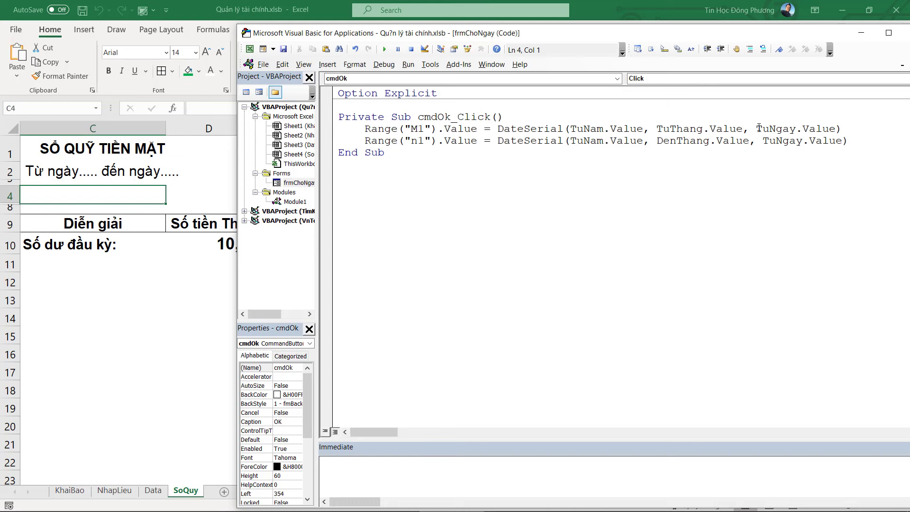
pyautogui.press('Return')
pyautogui.write('nlad')
pyautogui.press('BackSpace')
pyautogui.press('BackSpace')
pyautogui.write('oad me')
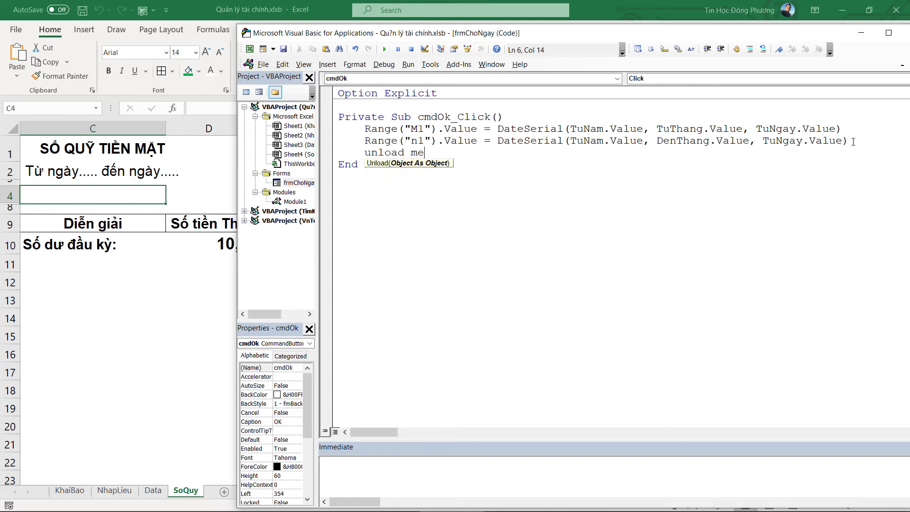
pyautogui.click(871, 202)
# Step: Run the form with F5, pick start month 3, and confirm so it closes itself
pyautogui.press('F5')
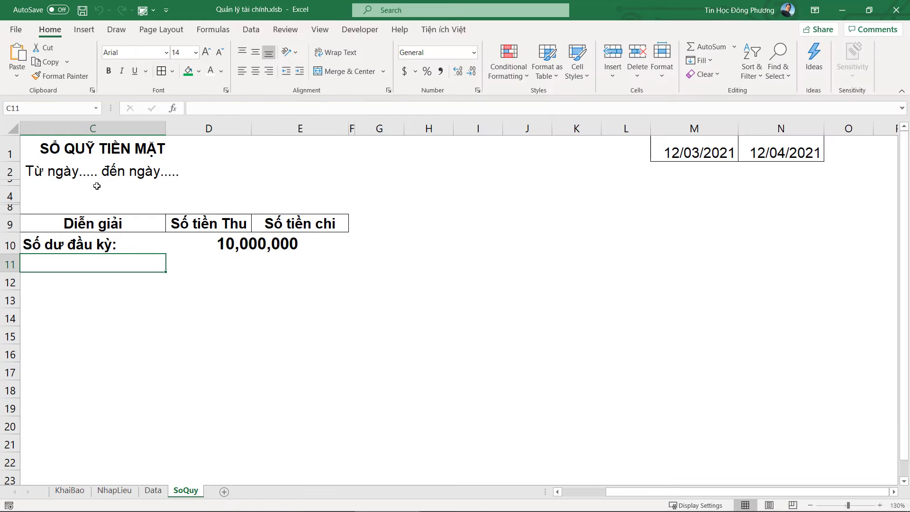
pyautogui.click(454, 253)
pyautogui.click(460, 269)
pyautogui.click(427, 270)
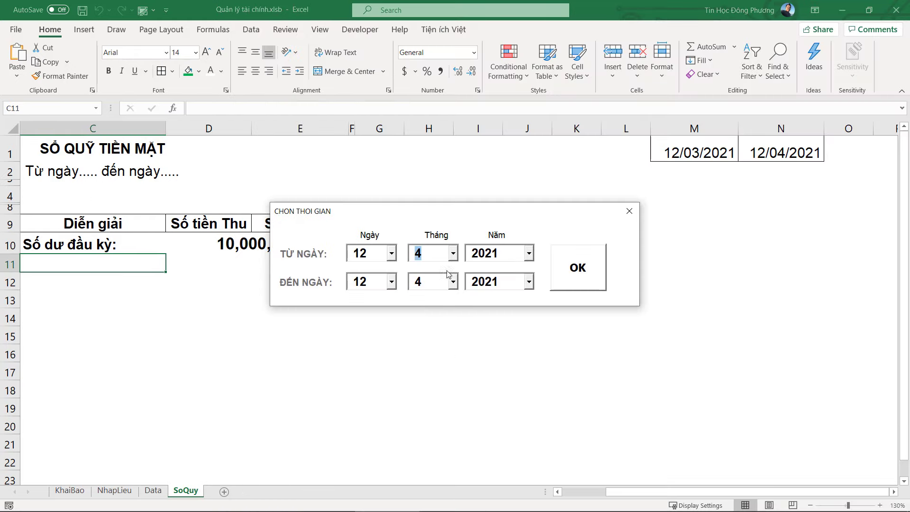
pyautogui.click(593, 271)
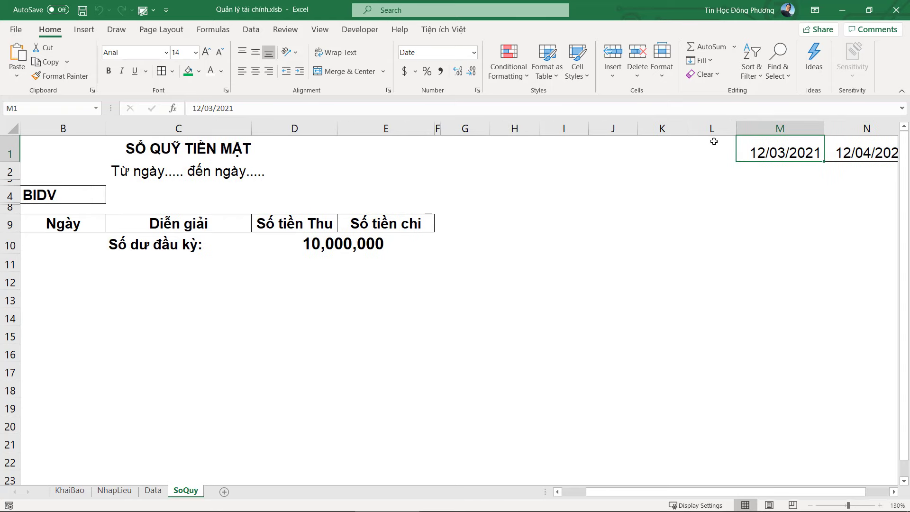
# Step: Hide columns H through L
pyautogui.moveTo(711, 128); pyautogui.dragTo(493, 128)
pyautogui.rightClick(506, 128)
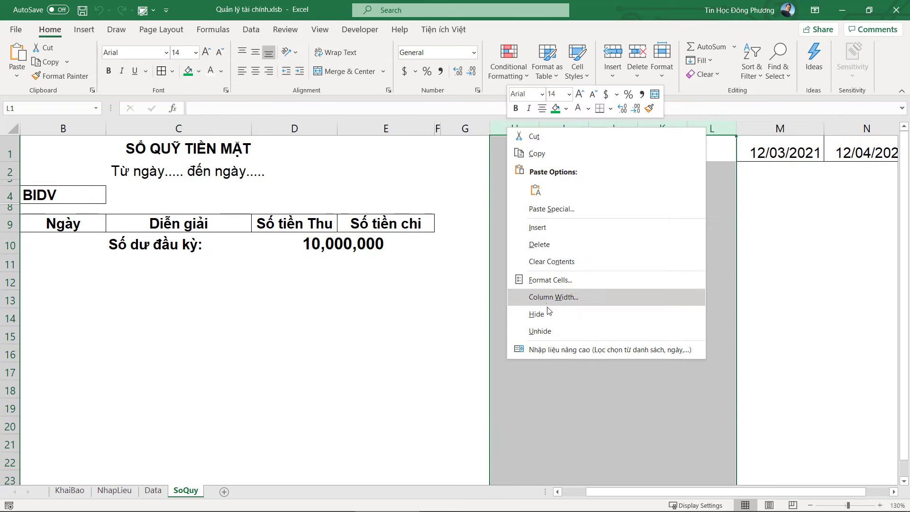
pyautogui.click(549, 313)
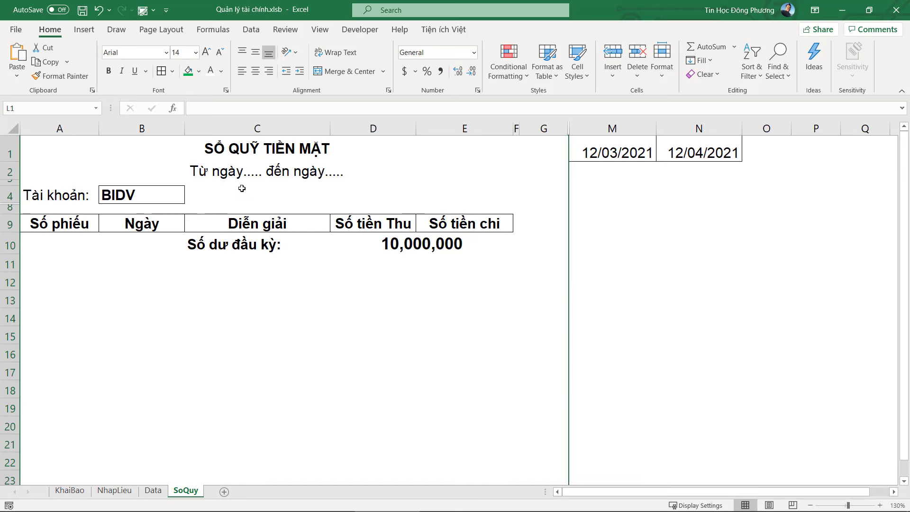
# Step: Enter the subtitle formula ="Từ ngày "&M1&" đến ngày "&N1 in row 2 and close the date form
pyautogui.click(253, 197)
pyautogui.press('Up')
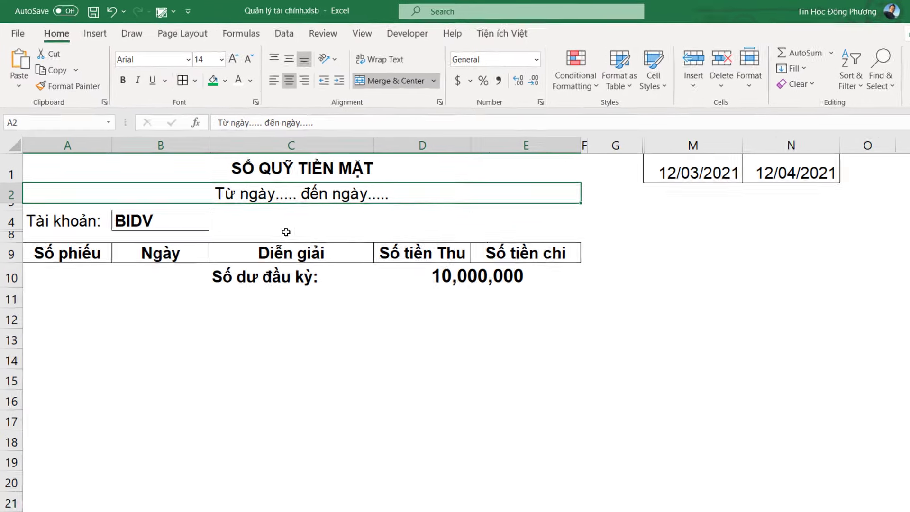
pyautogui.write('=')
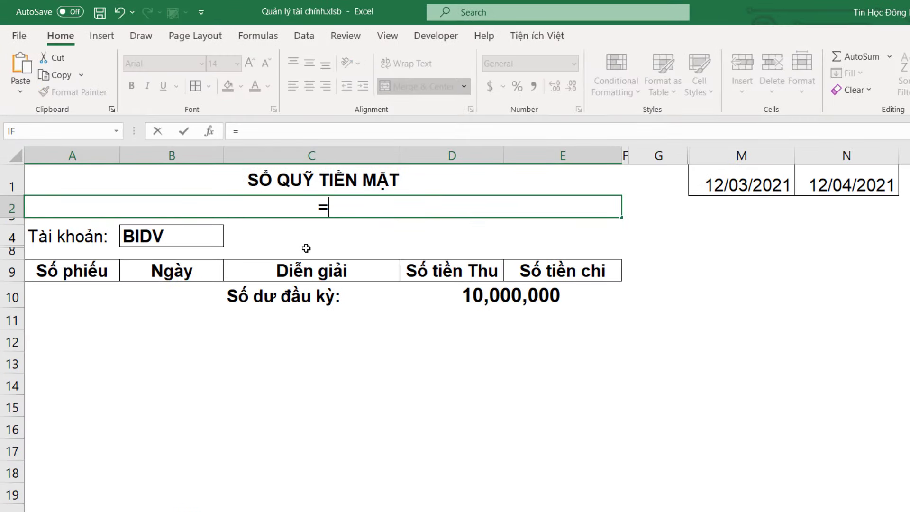
pyautogui.write('"Từ')
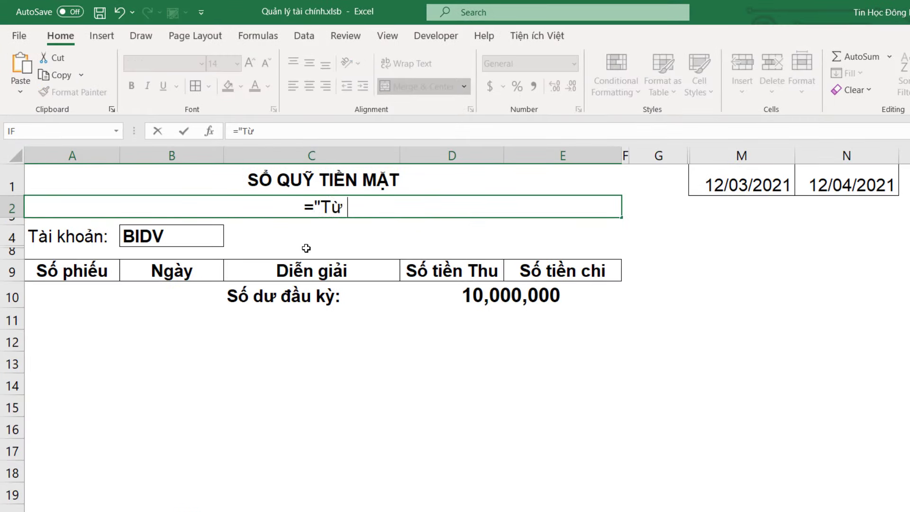
pyautogui.write(' ngày ')
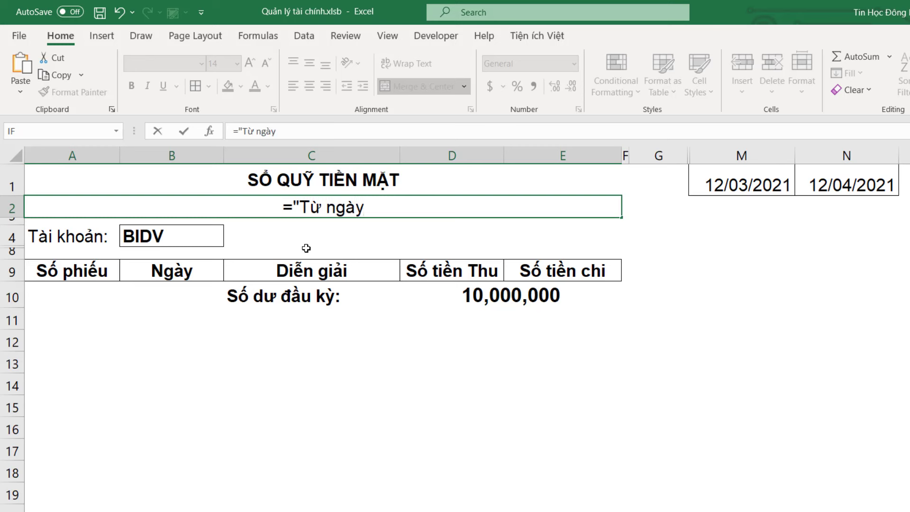
pyautogui.write('"')
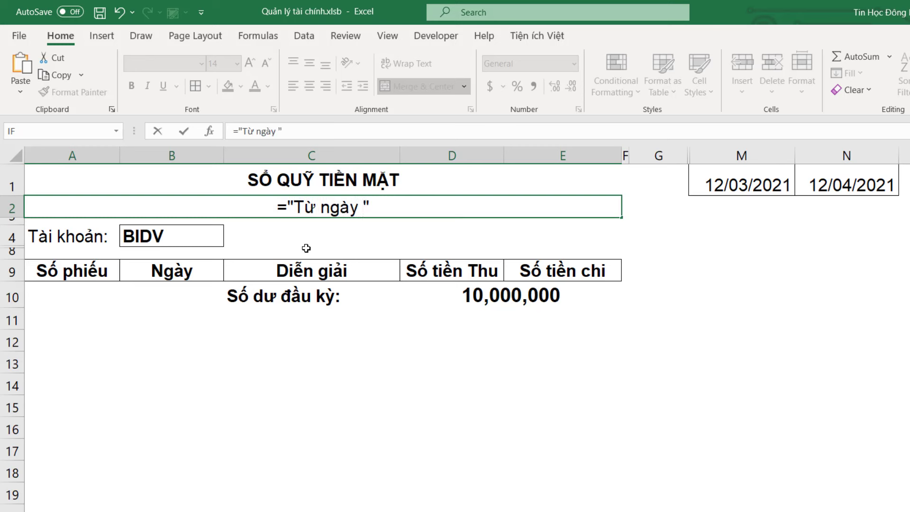
pyautogui.write('&')
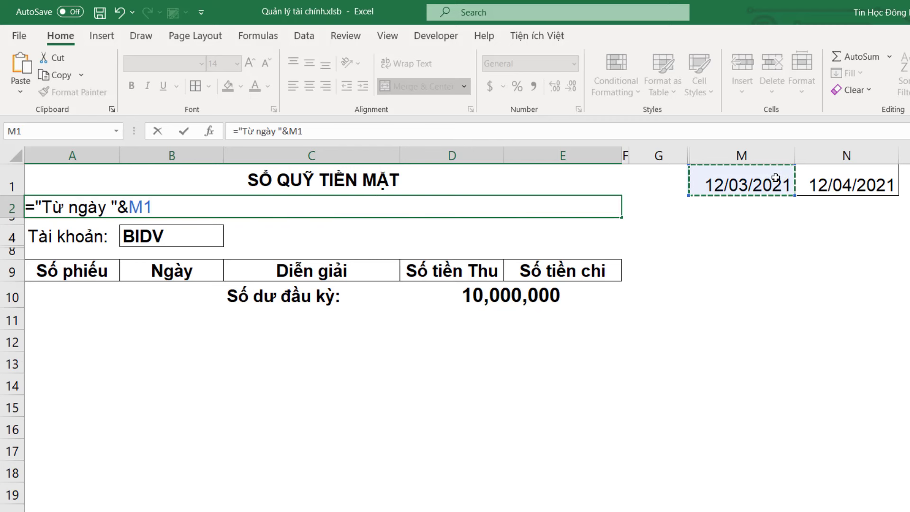
pyautogui.click(776, 178)
pyautogui.write('& ')
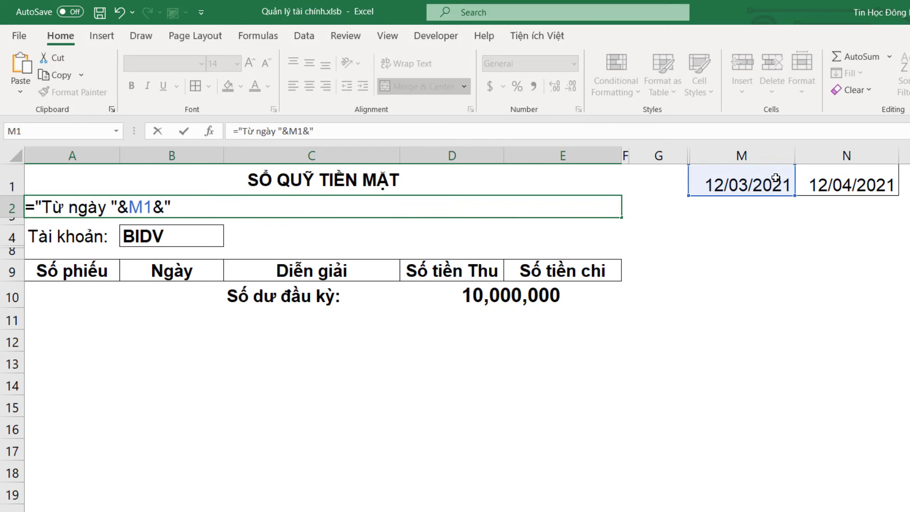
pyautogui.write(' đeến ng')
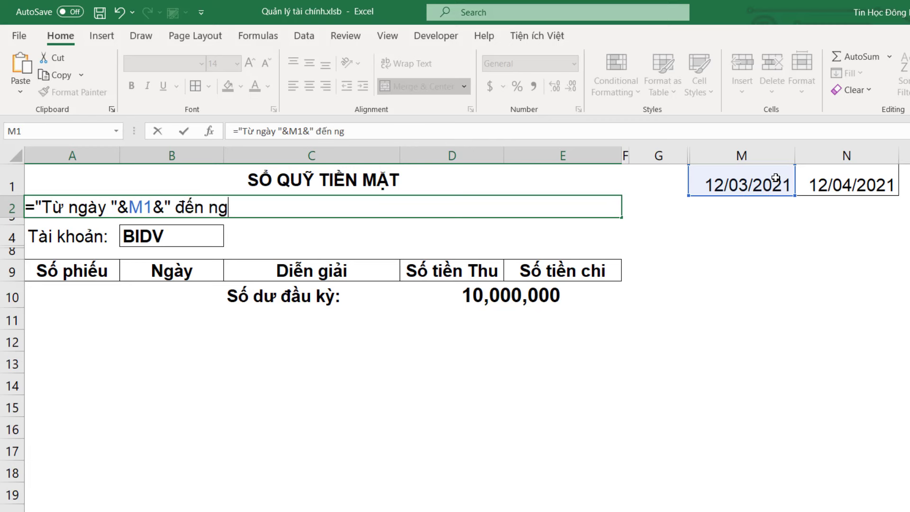
pyautogui.write('ày" ')
pyautogui.write('&')
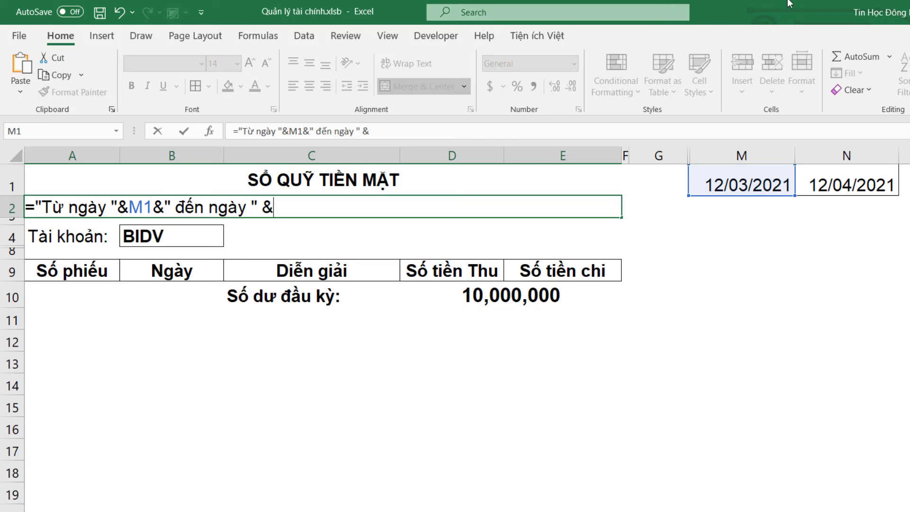
pyautogui.click(838, 185)
pyautogui.press('Return')
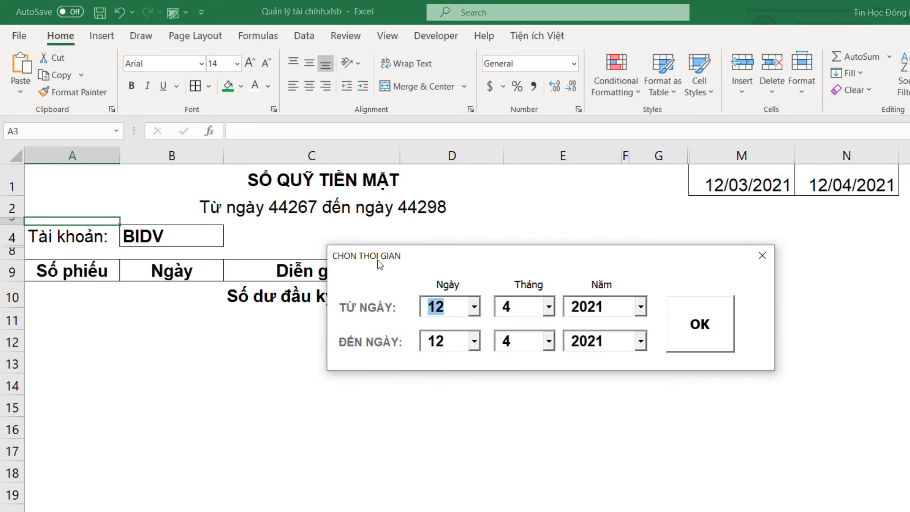
pyautogui.click(763, 256)
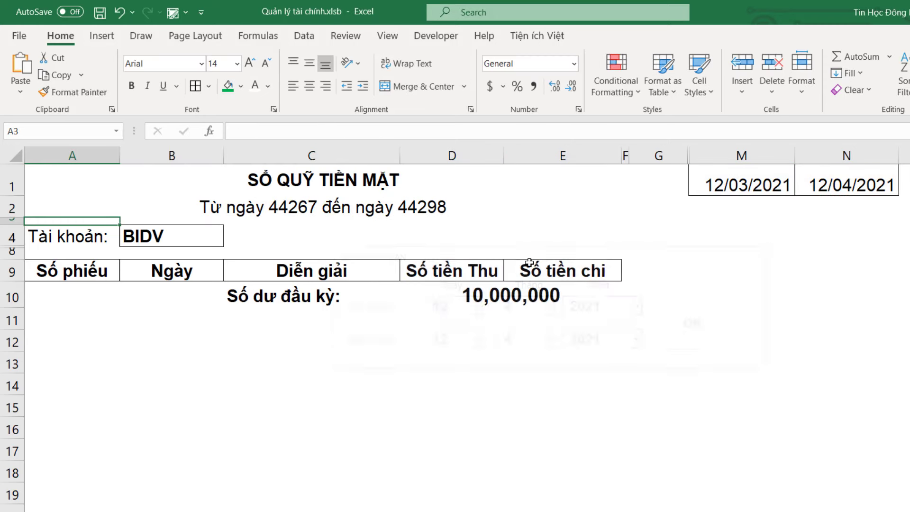
pyautogui.click(296, 228)
pyautogui.press('Up')
pyautogui.press('Up')
# Step: Wrap M1 in the subtitle formula with TEXT using format "dd/mm/yyyy"
pyautogui.click(289, 130)
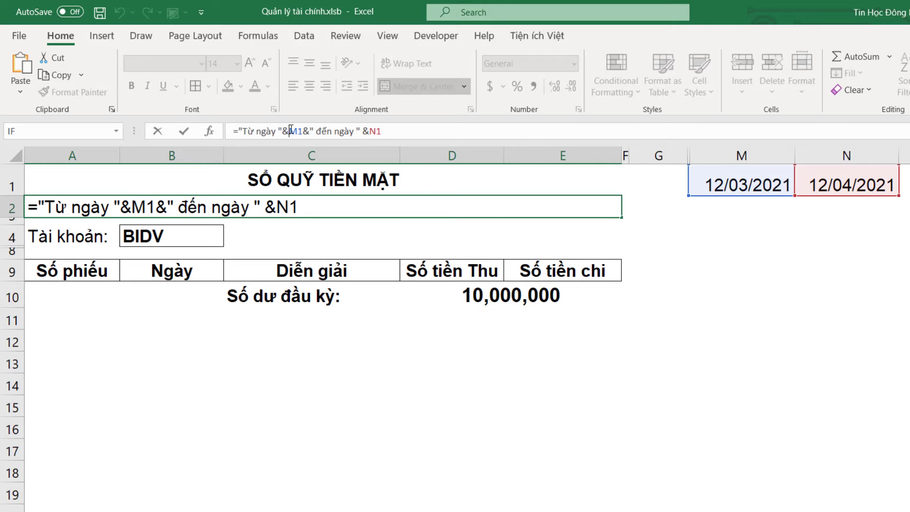
pyautogui.write('te')
pyautogui.press('Tab')
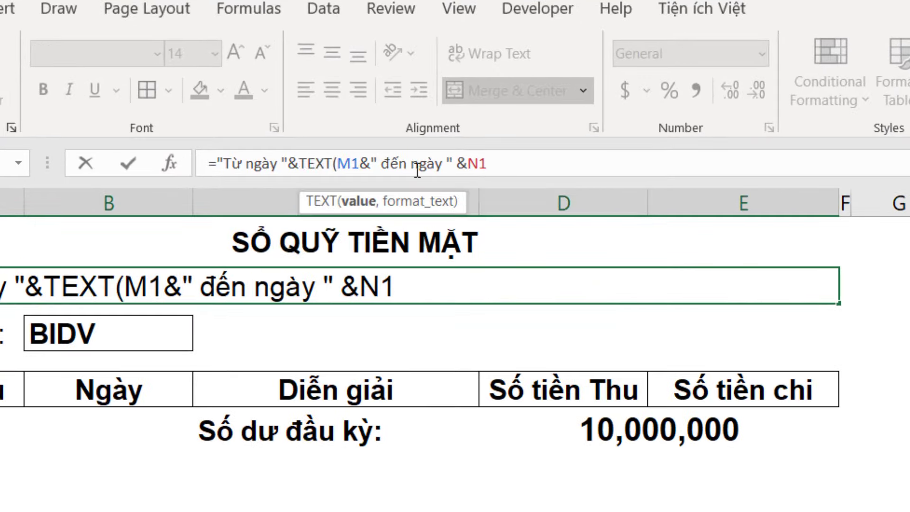
pyautogui.click(360, 163)
pyautogui.write(',d')
pyautogui.press('BackSpace')
pyautogui.write('"')
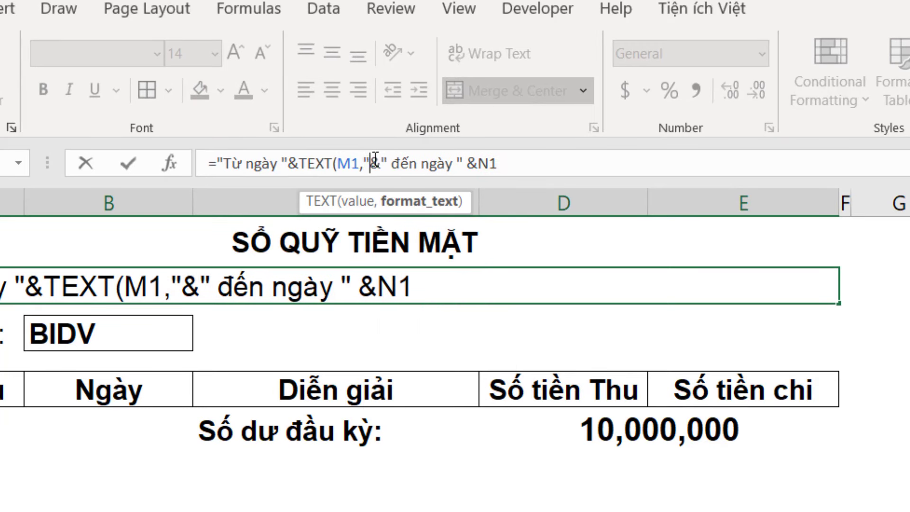
pyautogui.write('dd/')
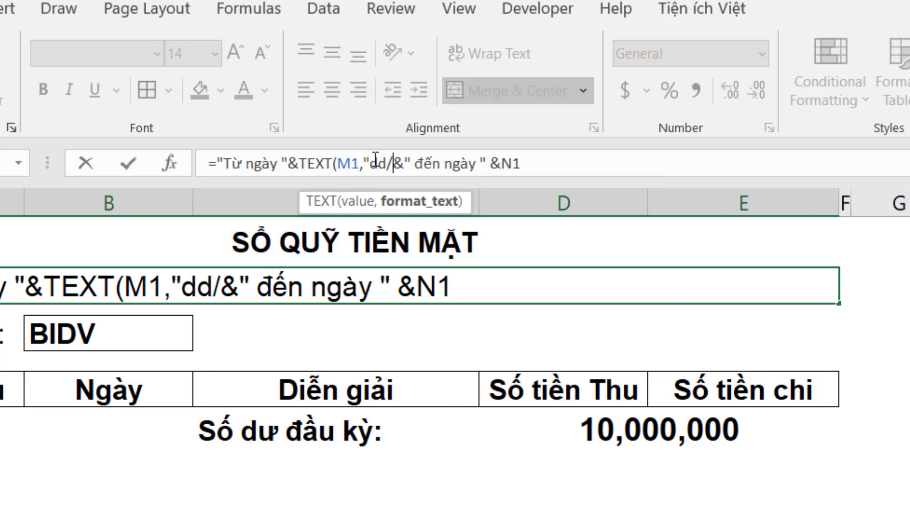
pyautogui.write('mm/yy')
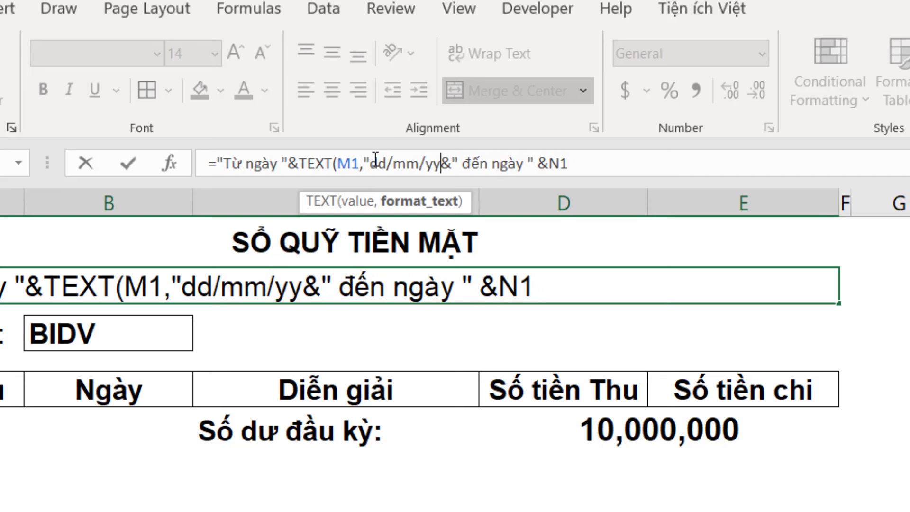
pyautogui.write('yyy')
pyautogui.press('BackSpace')
pyautogui.write('"')
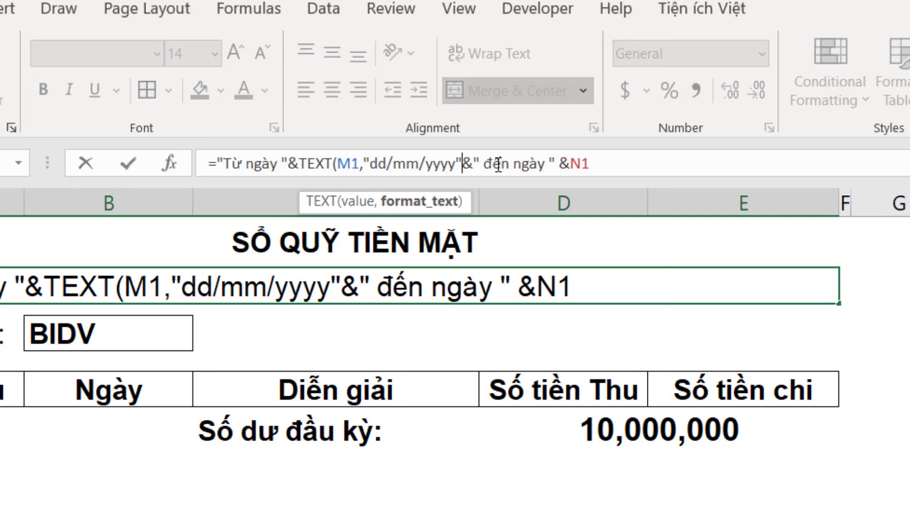
# Step: Wrap N1 in TEXT with "dd/mm/yyyy" and accept Excel's formula correction
pyautogui.click(571, 163)
pyautogui.write('t')
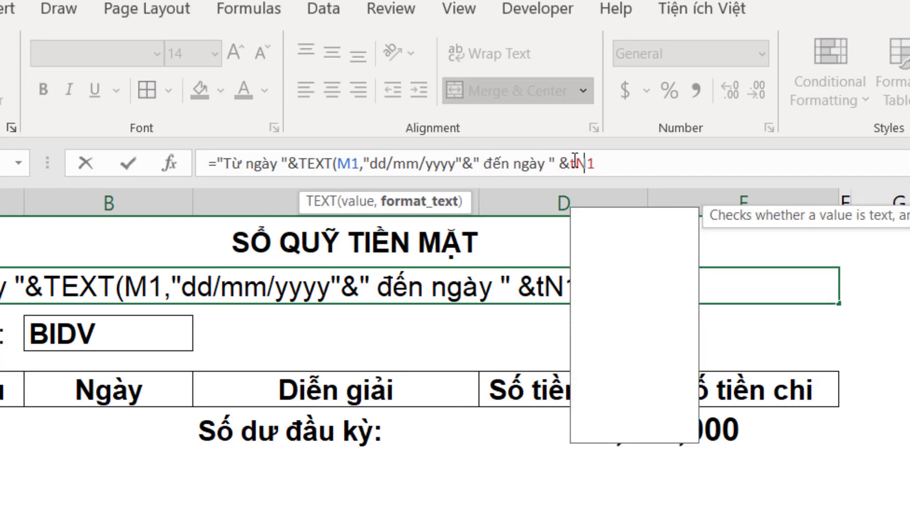
pyautogui.write('e')
pyautogui.press('Tab')
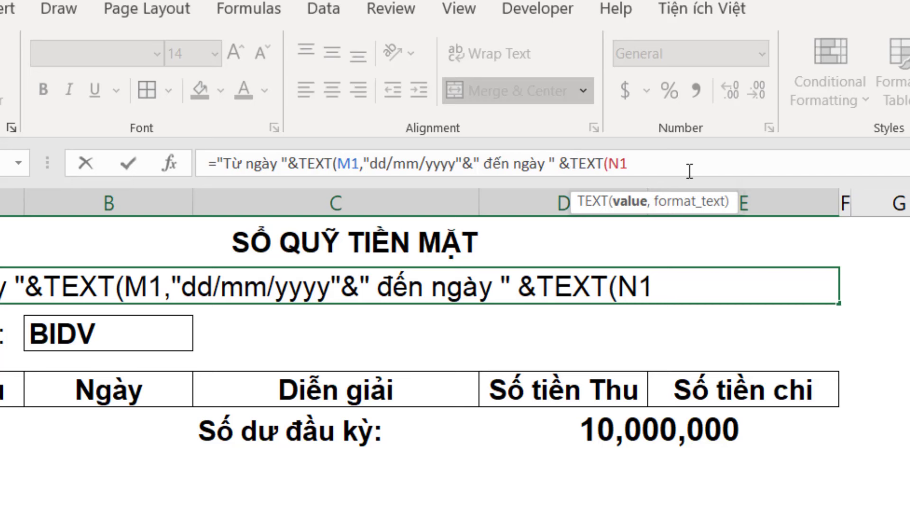
pyautogui.write(',"')
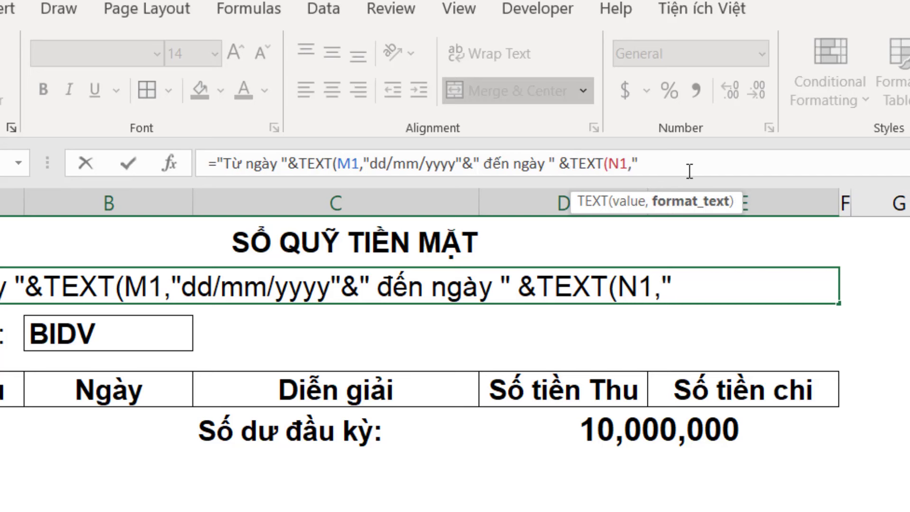
pyautogui.write('dd/')
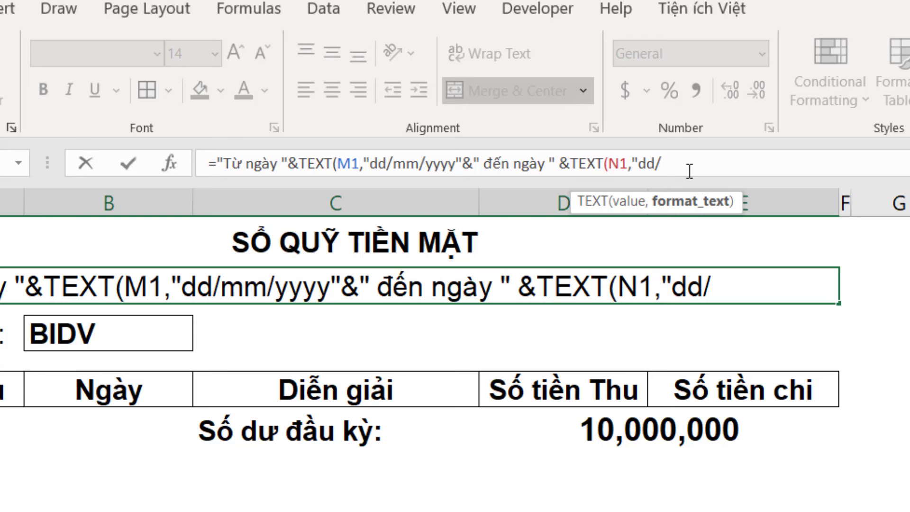
pyautogui.write('mm/yy')
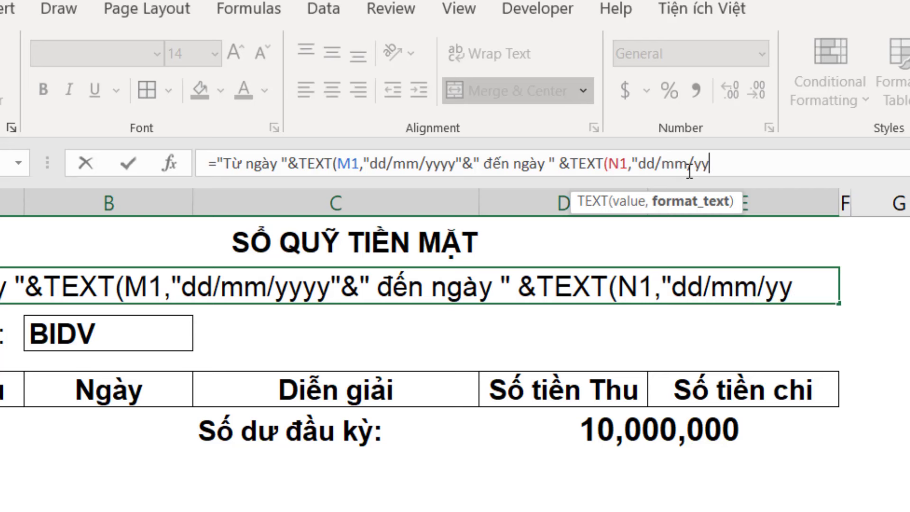
pyautogui.write('yy")')
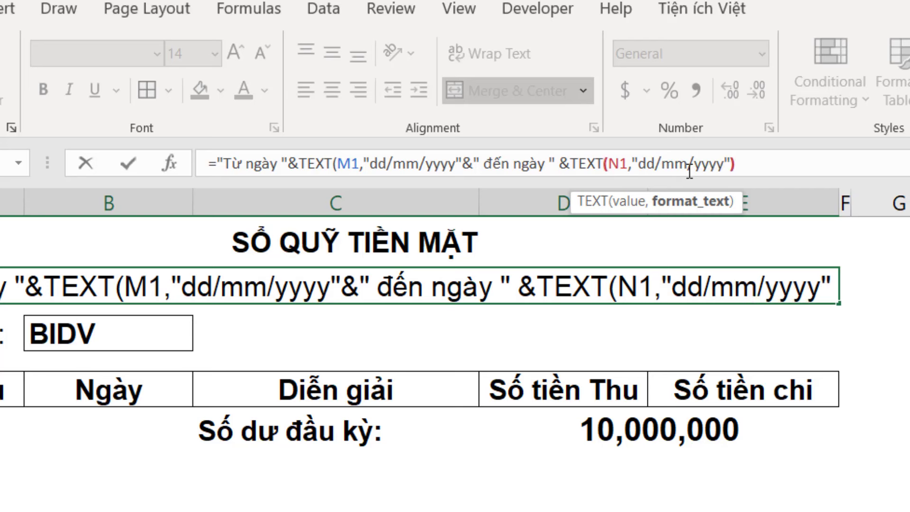
pyautogui.press('Return')
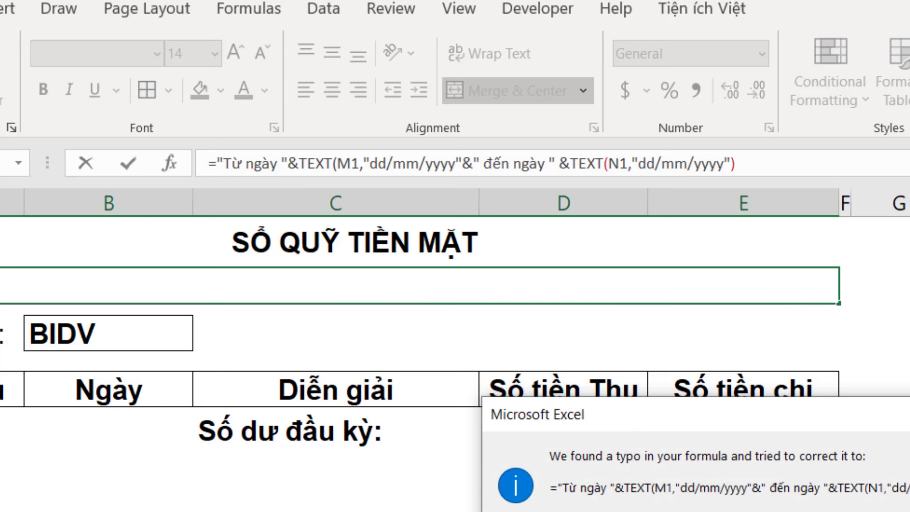
pyautogui.press('Return')
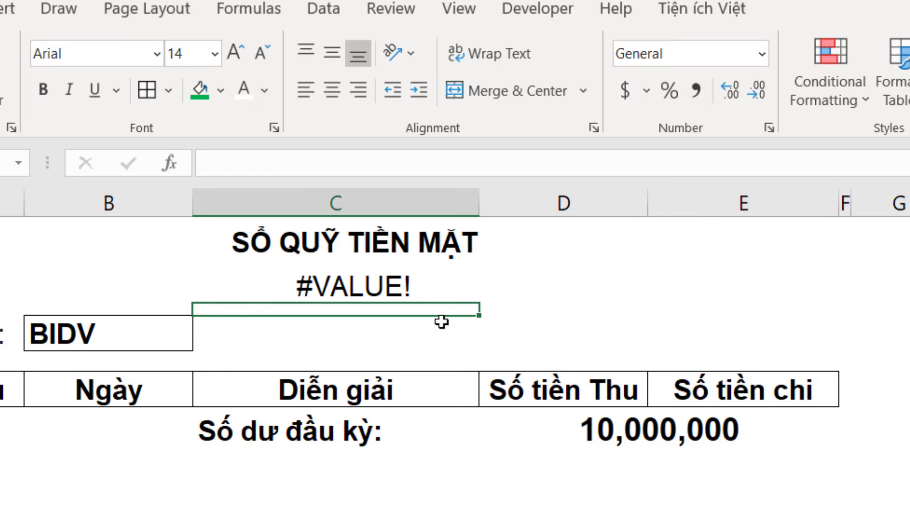
pyautogui.press('Up')
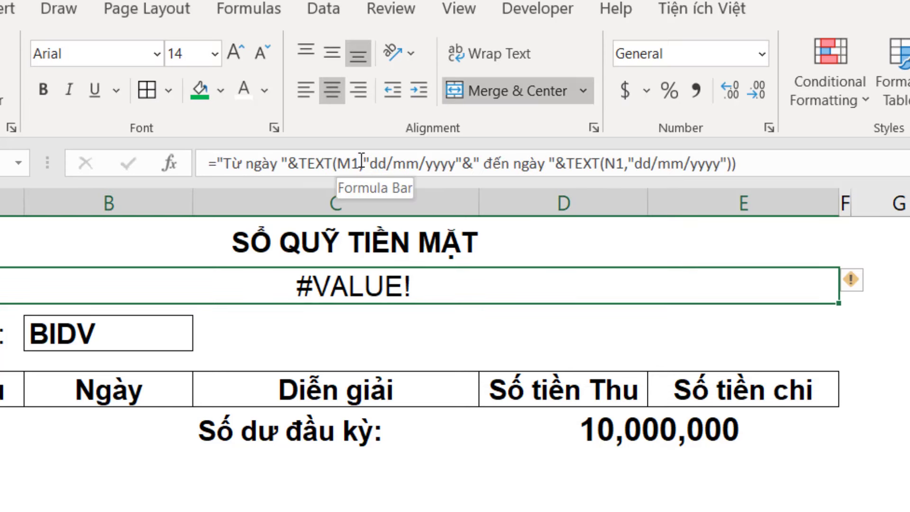
# Step: Fix the misplaced closing parenthesis so row 2 reads Từ ngày 12/03/2021 đến ngày 12/04/2021
pyautogui.click(459, 163)
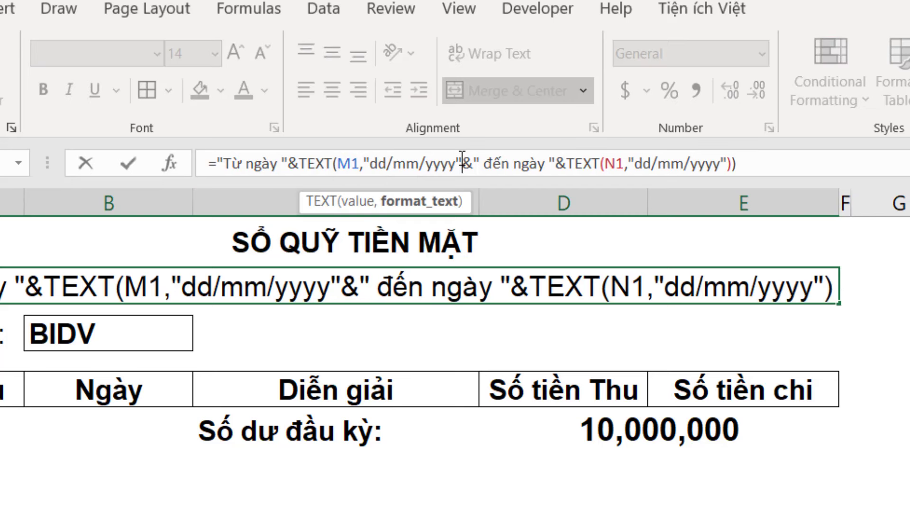
pyautogui.write(')')
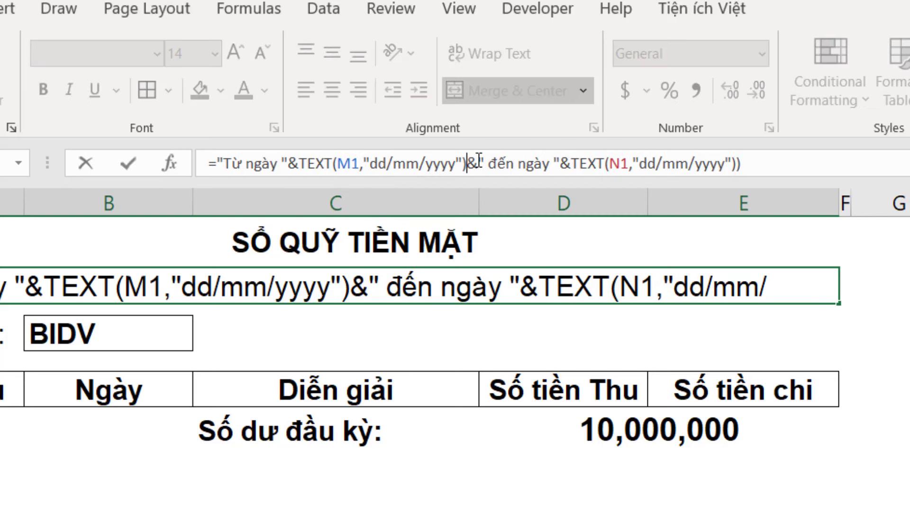
pyautogui.press('Delete')
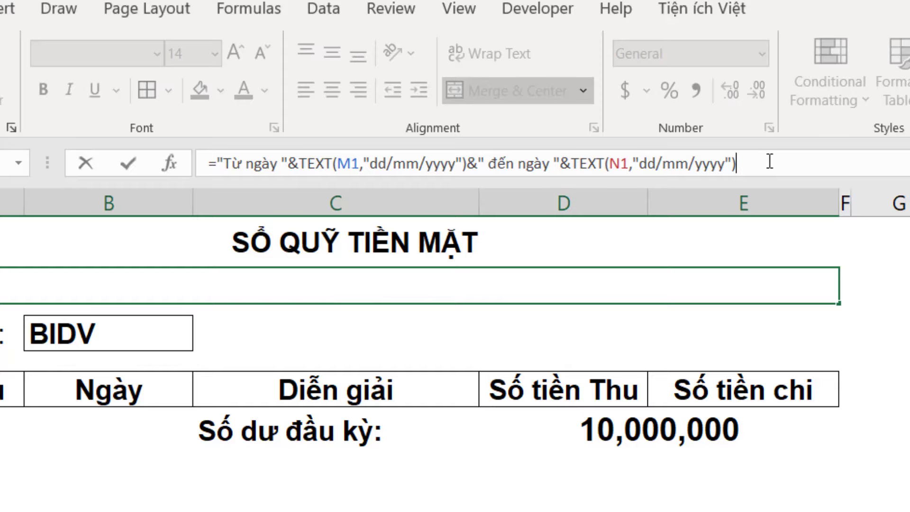
pyautogui.press('Return')
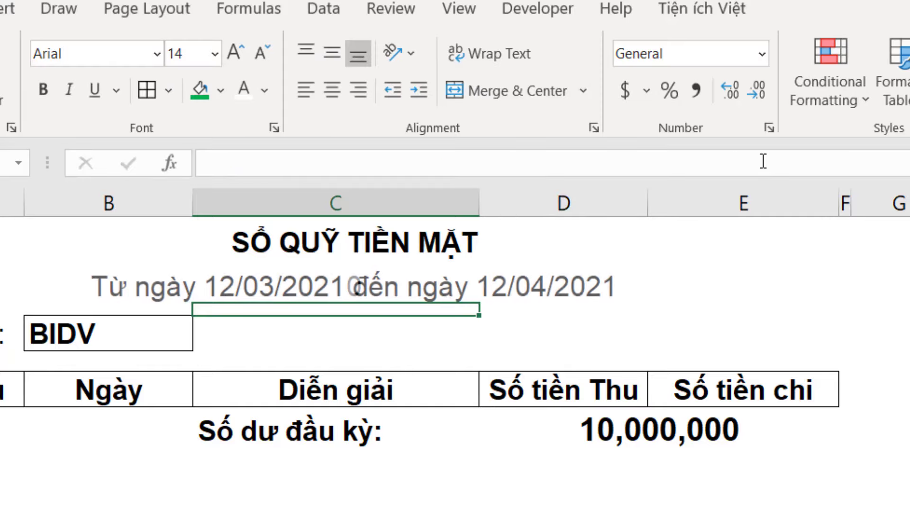
pyautogui.click(456, 434)
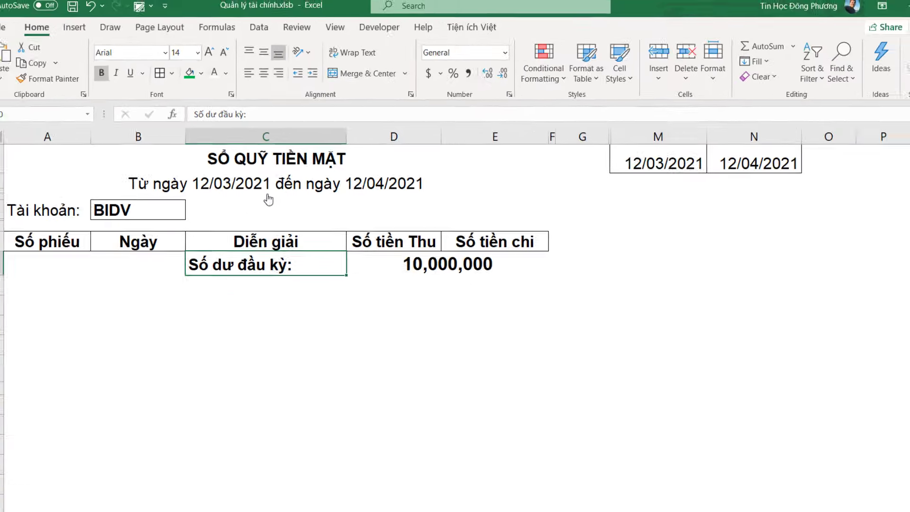
# Step: Make a first pass in the CHON THOI GIAN picker, setting start month 3 and end day 1
pyautogui.click(245, 175)
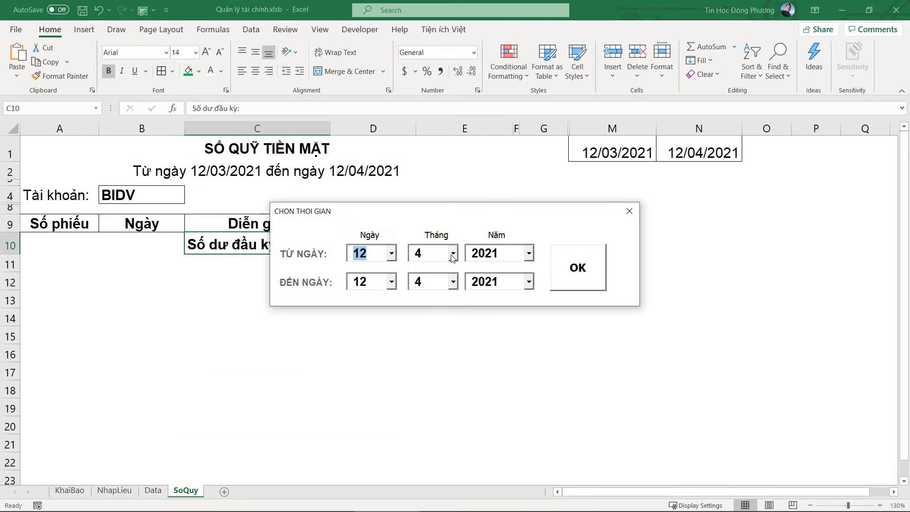
pyautogui.click(453, 253)
pyautogui.scroll(1, 419, 332)
pyautogui.click(418, 267)
pyautogui.click(374, 285)
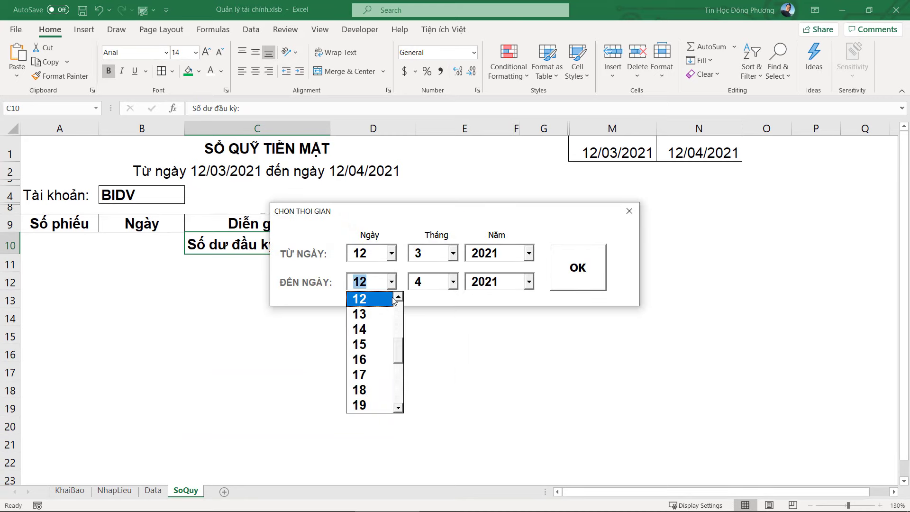
pyautogui.click(398, 297)
pyautogui.click(370, 298)
pyautogui.click(391, 282)
pyautogui.moveTo(398, 351); pyautogui.dragTo(398, 303)
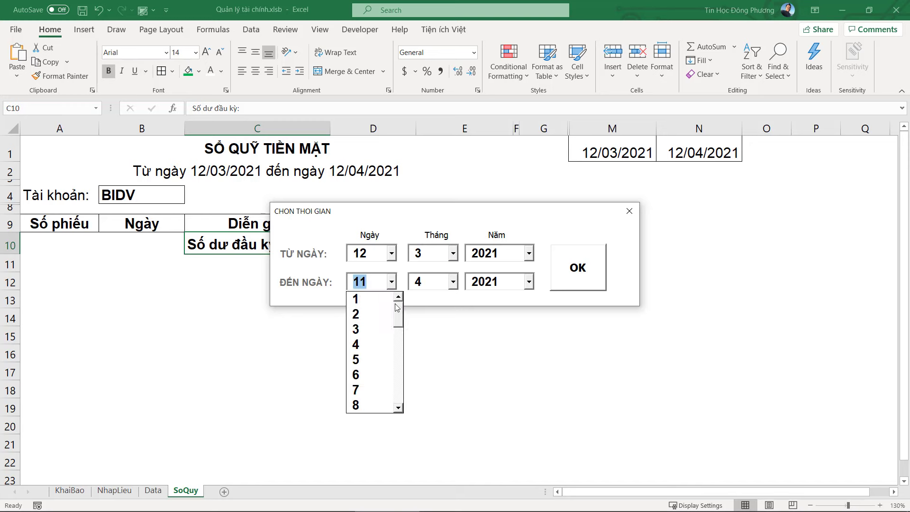
pyautogui.click(361, 299)
pyautogui.click(593, 269)
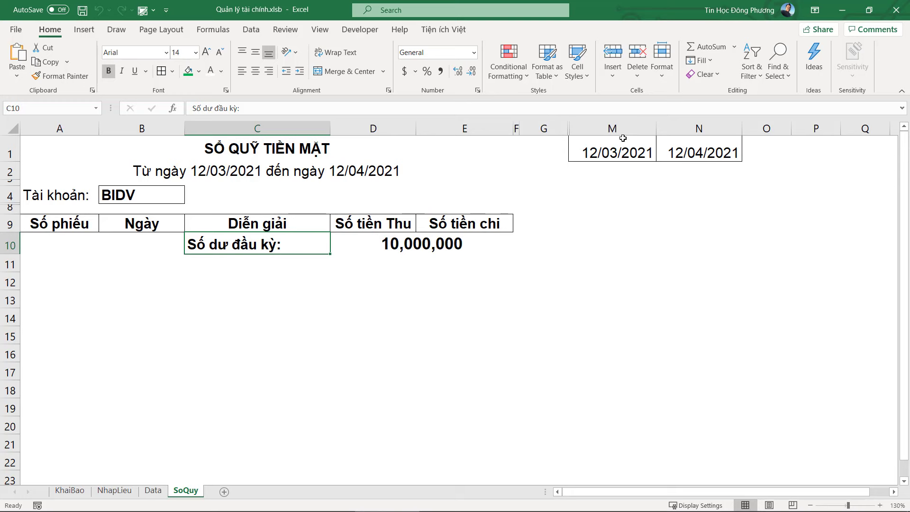
# Step: Reopen the date picker and set the start date to 01/01/2021
pyautogui.click(391, 253)
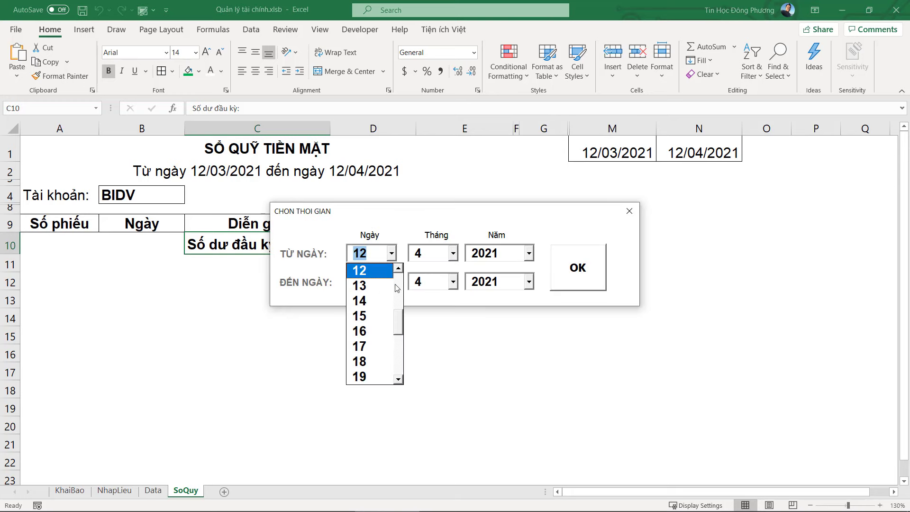
pyautogui.scroll(1, 395, 284)
pyautogui.click(375, 285)
pyautogui.click(452, 253)
pyautogui.moveTo(461, 324); pyautogui.dragTo(459, 297)
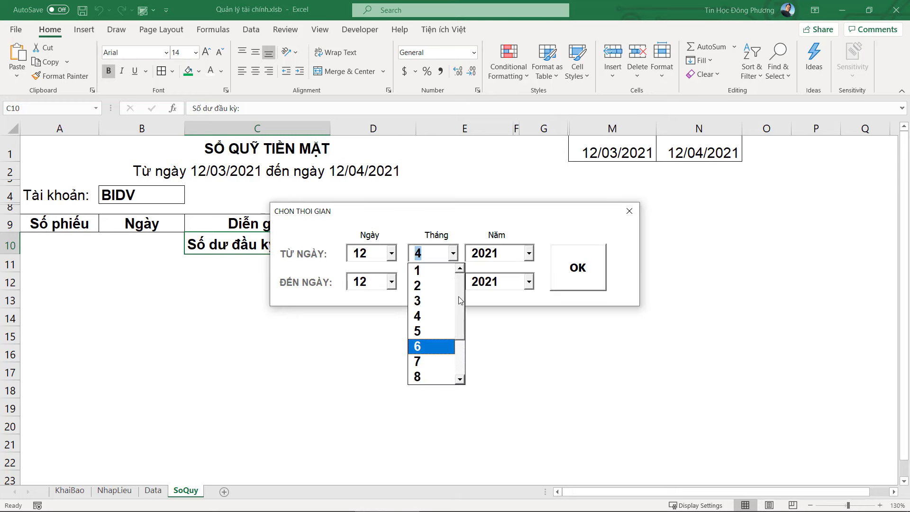
pyautogui.click(426, 272)
pyautogui.click(371, 255)
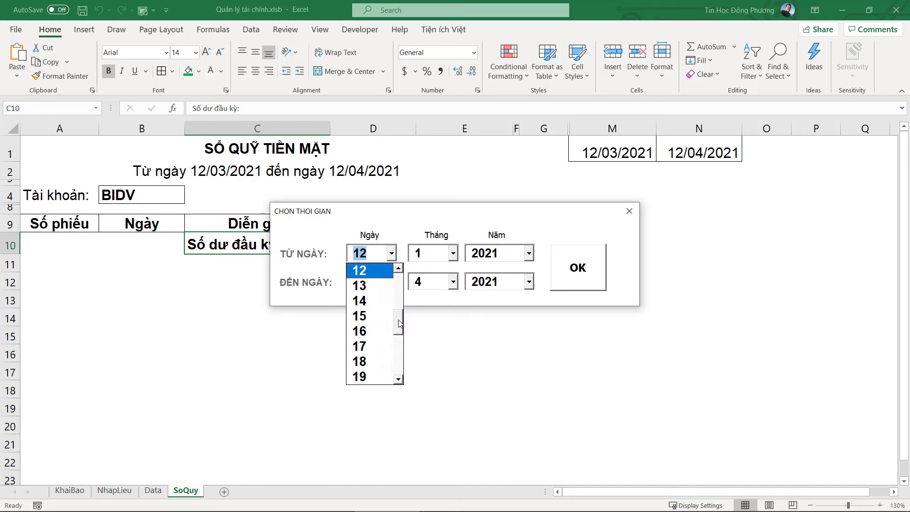
pyautogui.moveTo(399, 323); pyautogui.dragTo(399, 266)
pyautogui.click(382, 271)
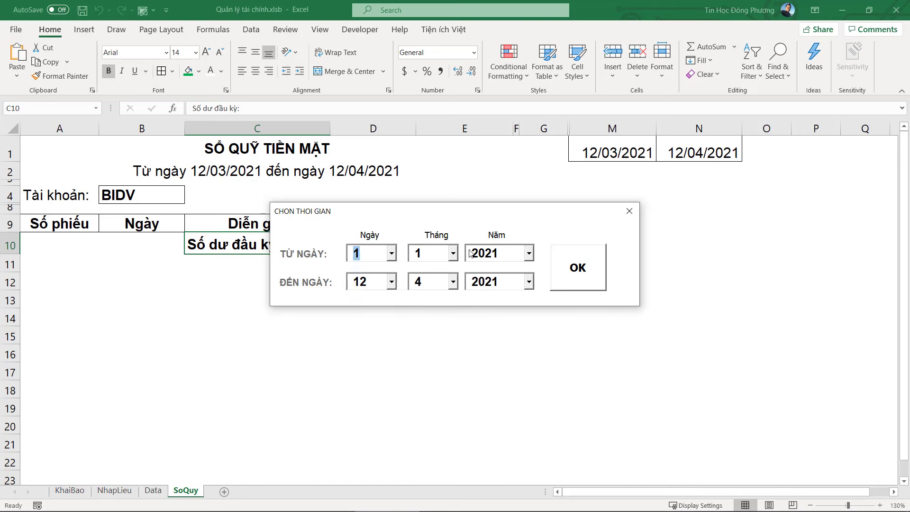
# Step: Set the end date to December 2021 and apply the new period
pyautogui.click(382, 285)
pyautogui.moveTo(399, 352); pyautogui.dragTo(400, 408)
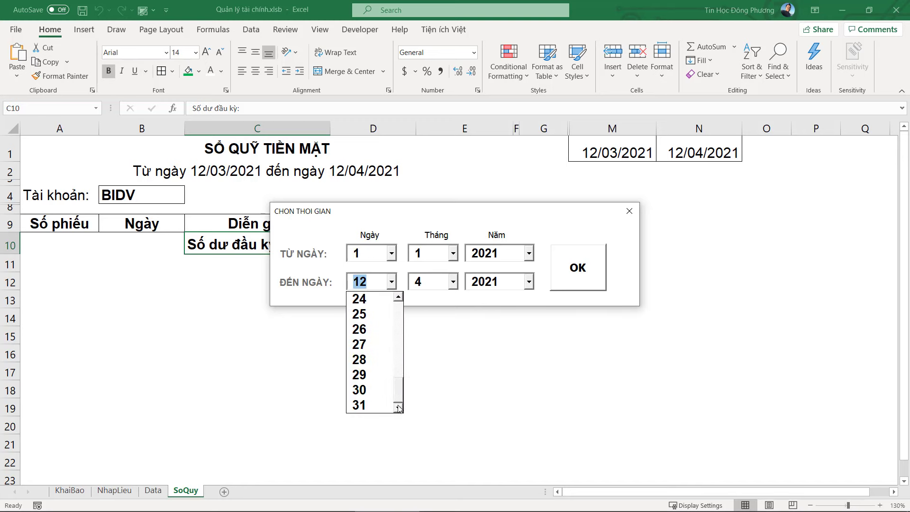
pyautogui.click(365, 405)
pyautogui.click(453, 282)
pyautogui.moveTo(459, 368); pyautogui.dragTo(437, 403)
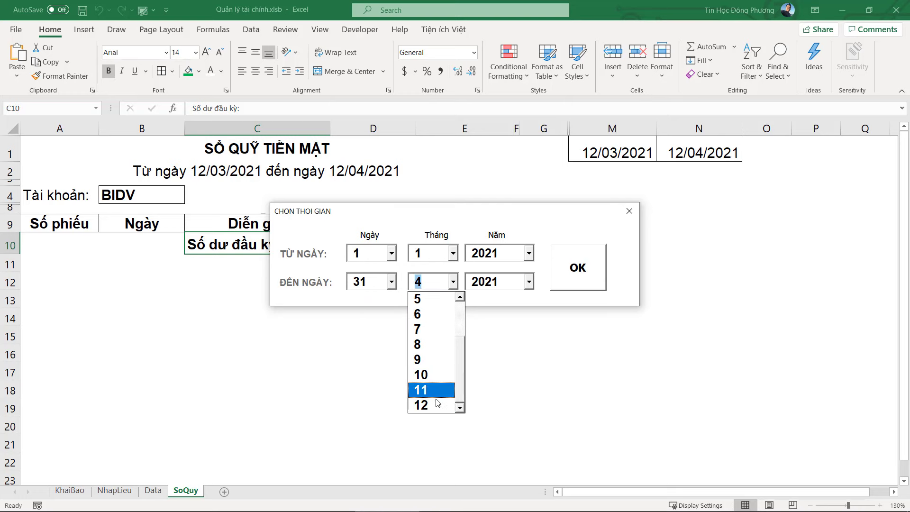
pyautogui.click(437, 403)
pyautogui.click(528, 282)
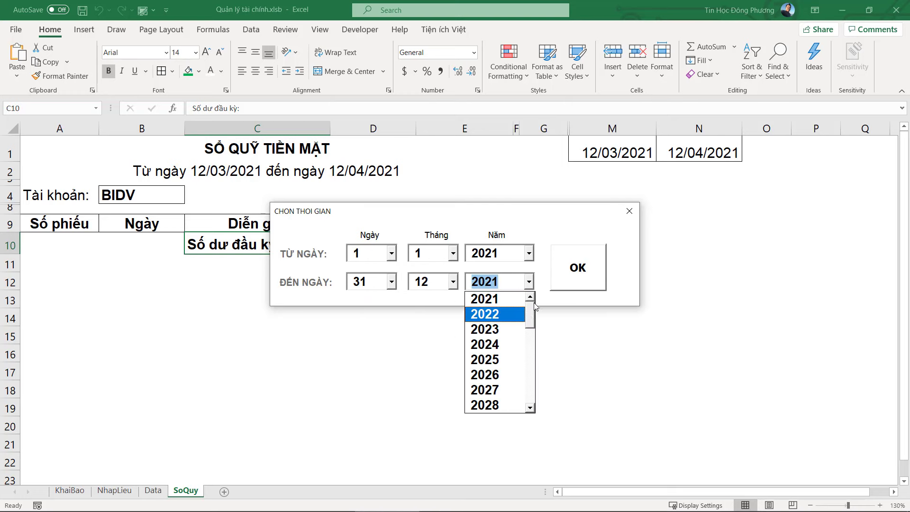
pyautogui.click(533, 279)
pyautogui.click(573, 274)
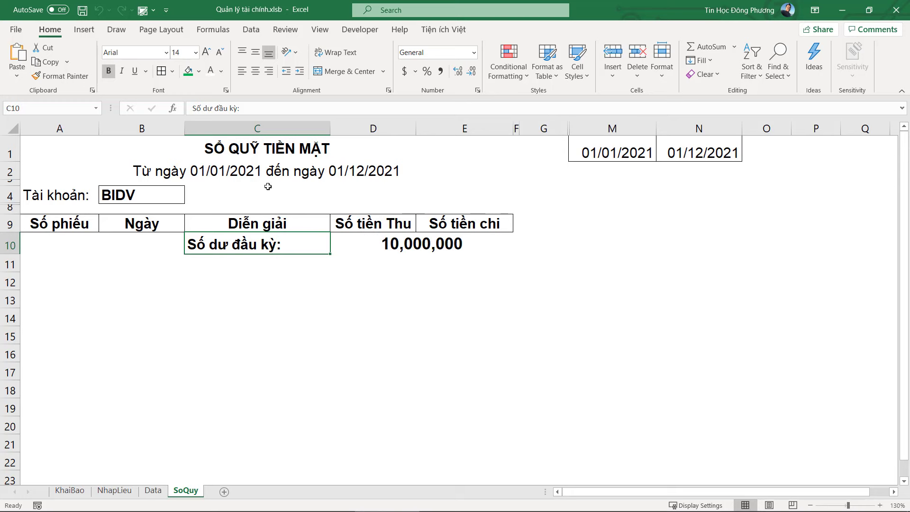
# Step: Make the row 2 date line smaller, italic and vertically centred, and shorten row 2
pyautogui.click(299, 212)
pyautogui.press('Up')
pyautogui.press('Up')
pyautogui.press('Up')
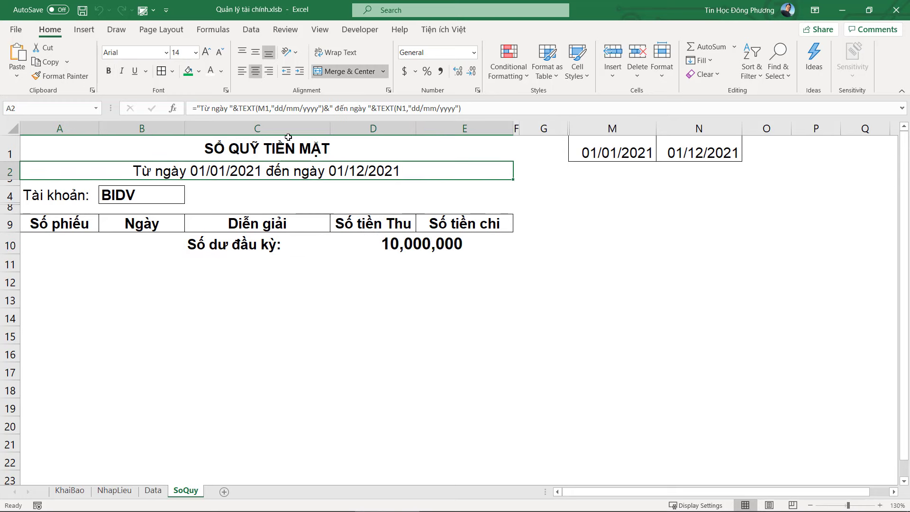
pyautogui.click(221, 52)
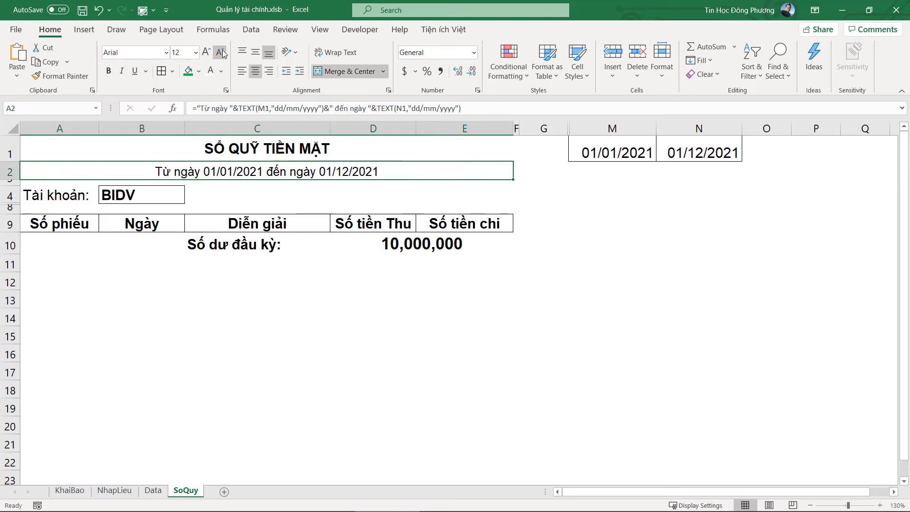
pyautogui.click(121, 71)
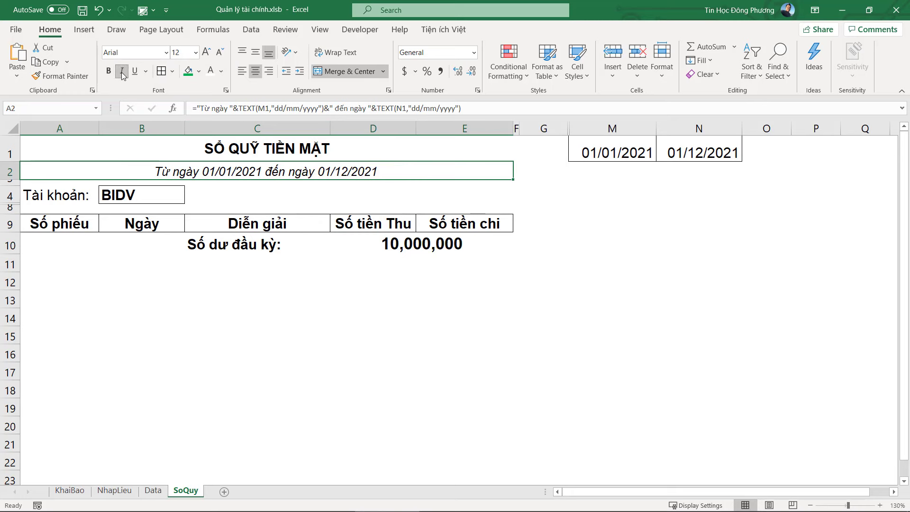
pyautogui.click(255, 51)
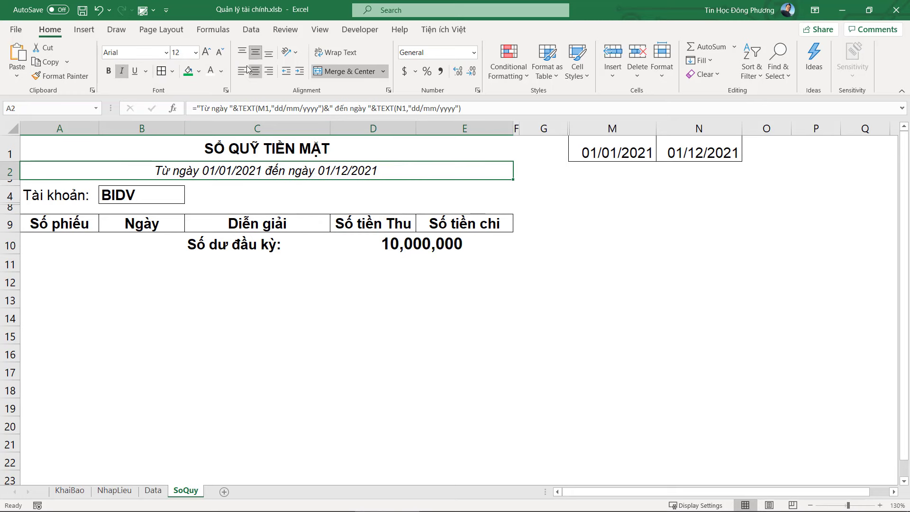
pyautogui.moveTo(9, 181); pyautogui.dragTo(9, 176)
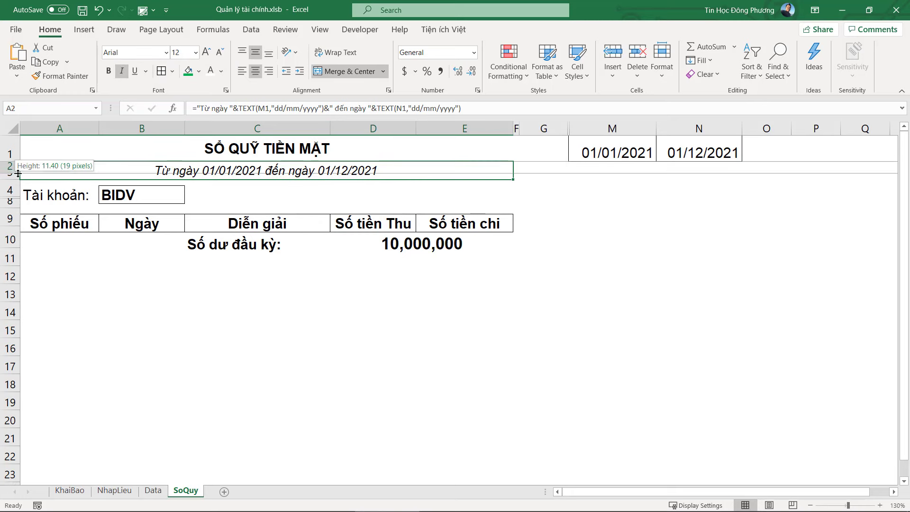
# Step: Test the date picker from the date line and close it without changing dates
pyautogui.click(251, 226)
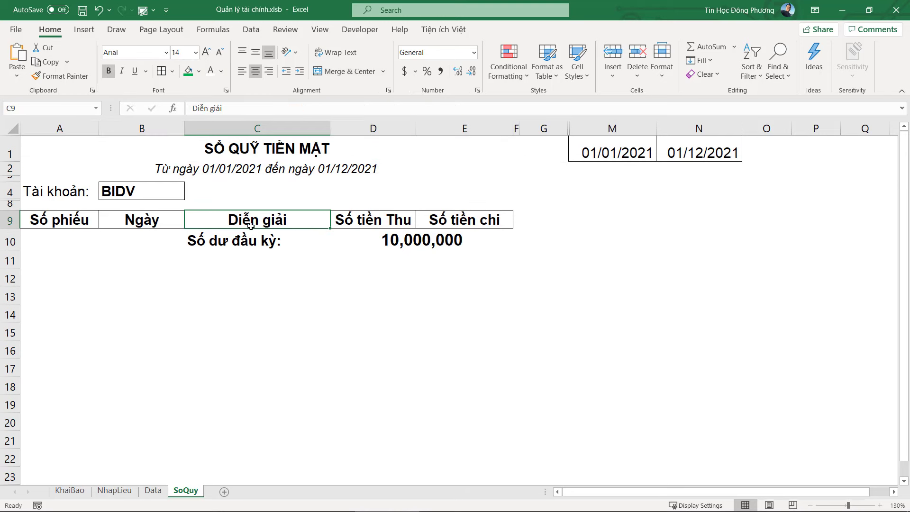
pyautogui.click(301, 163)
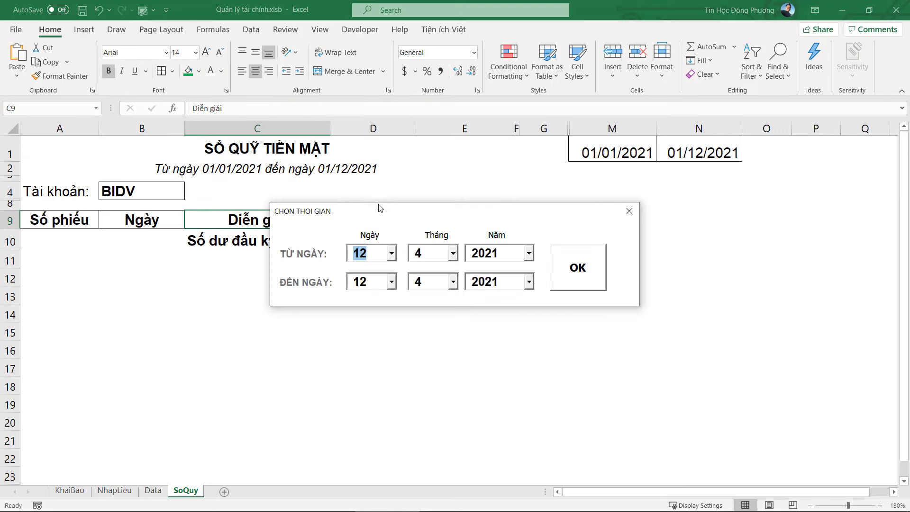
pyautogui.click(629, 211)
pyautogui.click(629, 211)
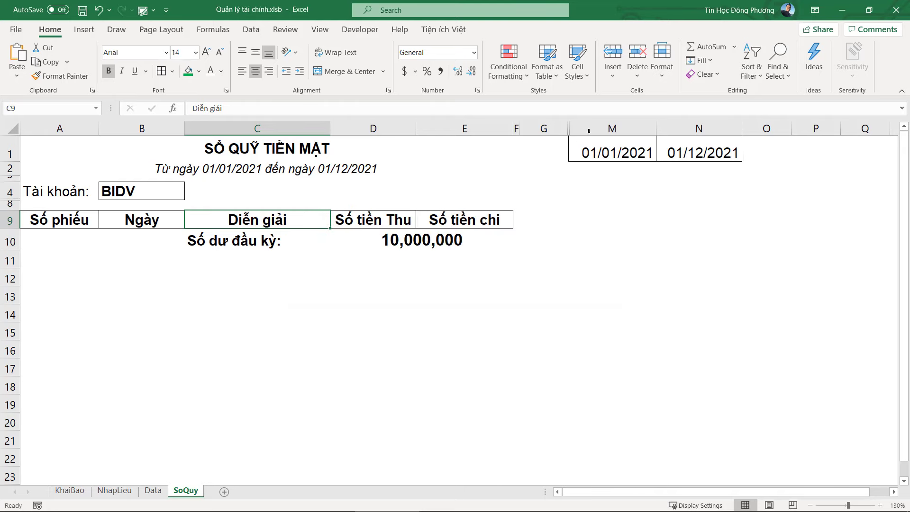
# Step: Hide columns G through the last column, leaving only the A–F cash book visible
pyautogui.moveTo(545, 129); pyautogui.dragTo(658, 124)
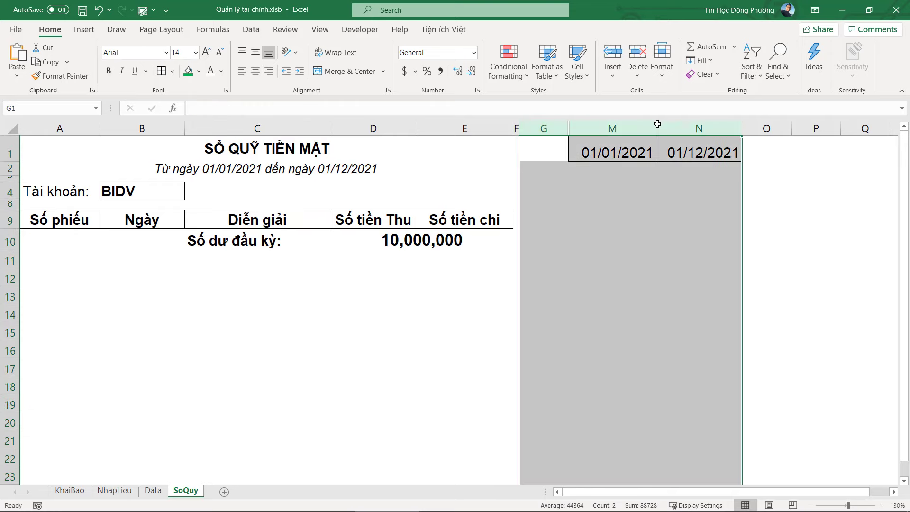
pyautogui.hotkey('ctrl', 'shift', 'Right')
pyautogui.rightClick(647, 121)
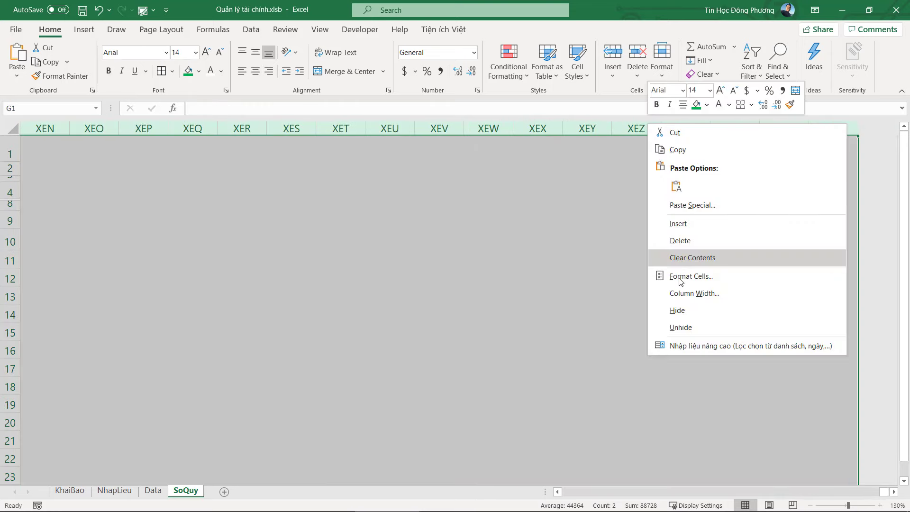
pyautogui.click(688, 311)
pyautogui.click(388, 326)
pyautogui.hscroll(-1, 168, 301)
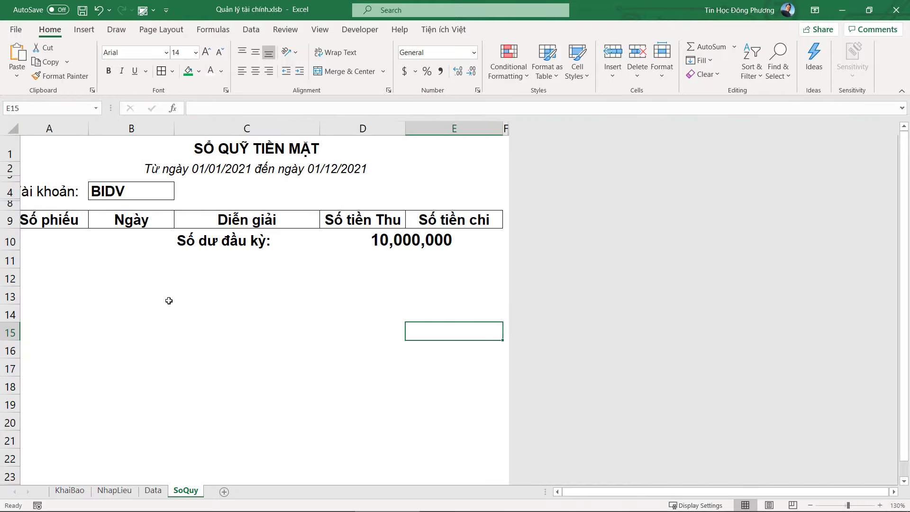
pyautogui.click(142, 270)
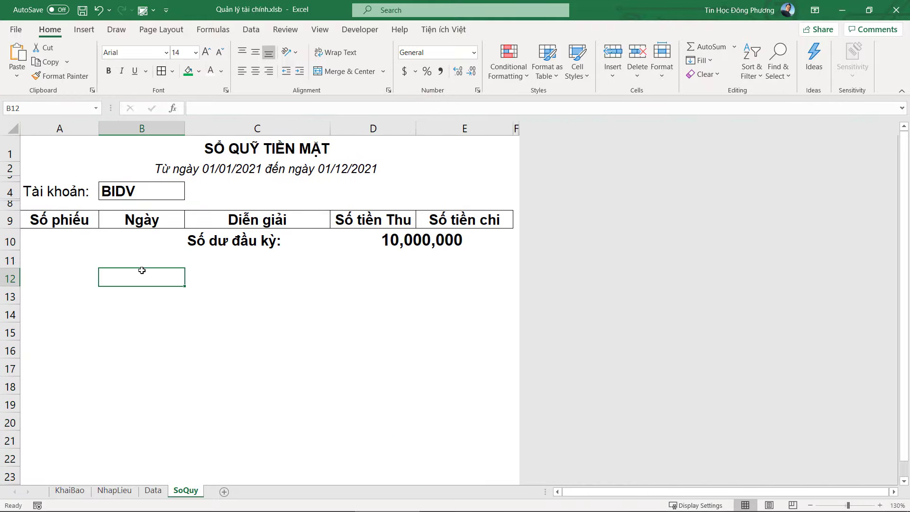
pyautogui.click(131, 188)
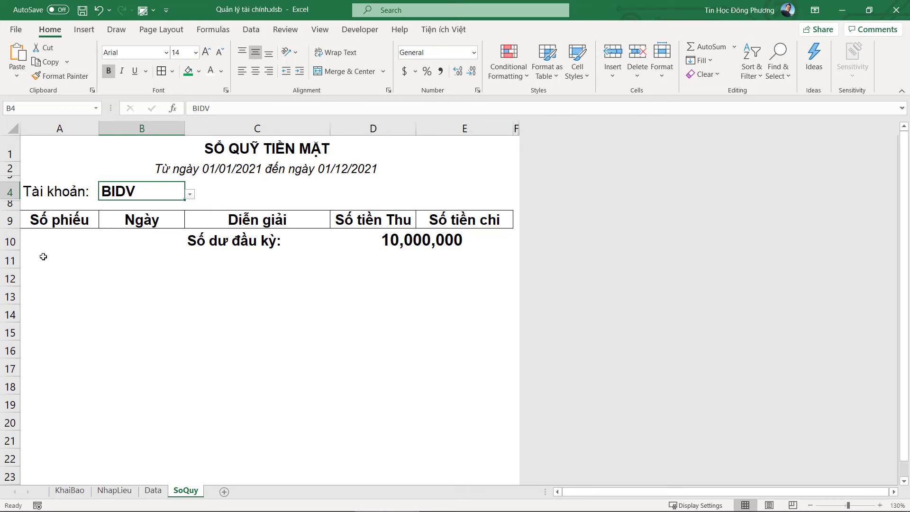
# Step: Apply All Borders to the empty ledger rows A11:E15
pyautogui.click(191, 260)
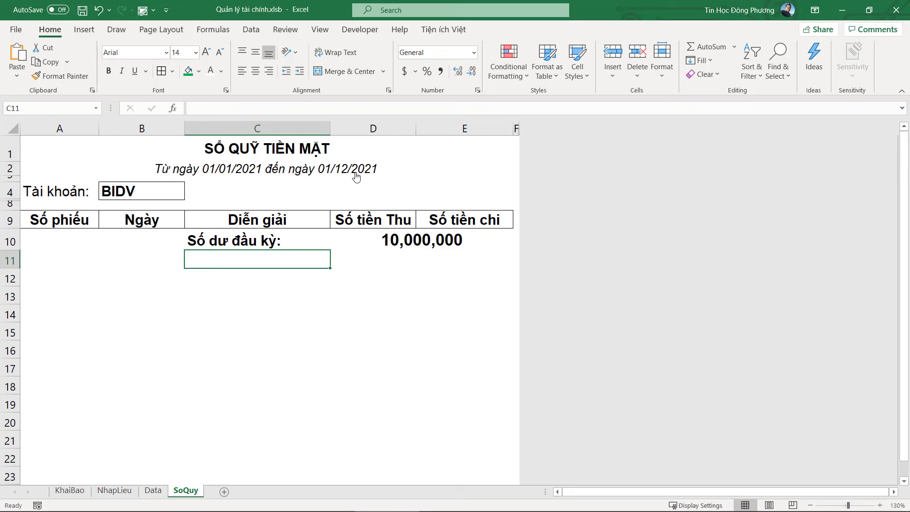
pyautogui.press('Left')
pyautogui.press('Left')
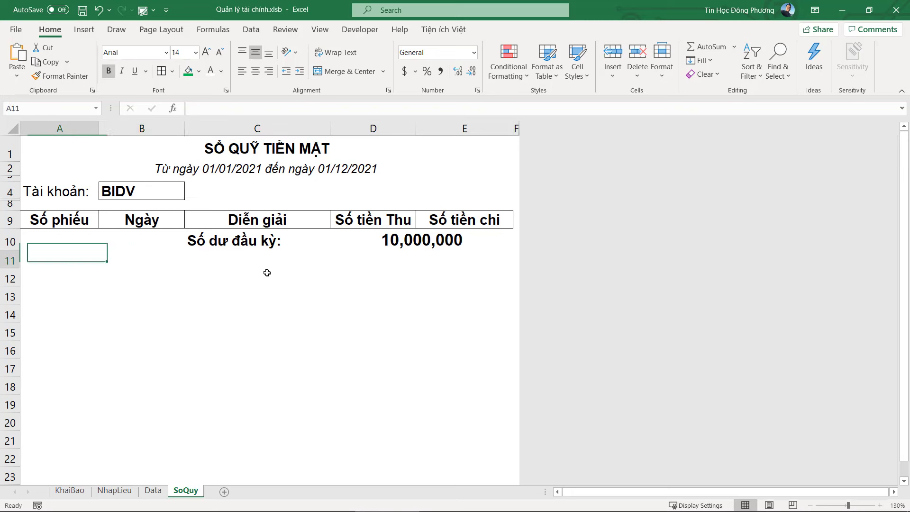
pyautogui.moveTo(267, 272)
pyautogui.mouseDown()
pyautogui.moveTo(443, 321)
pyautogui.moveTo(443, 336)
pyautogui.mouseUp()
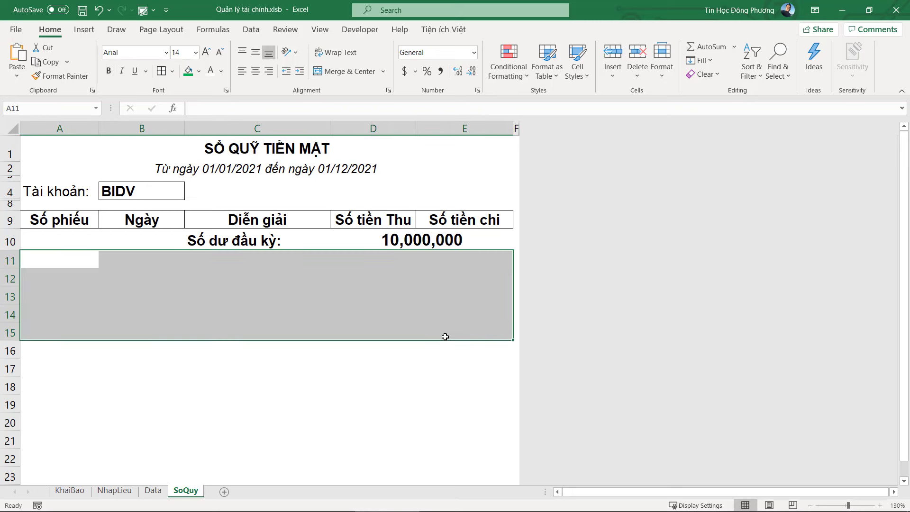
pyautogui.click(161, 71)
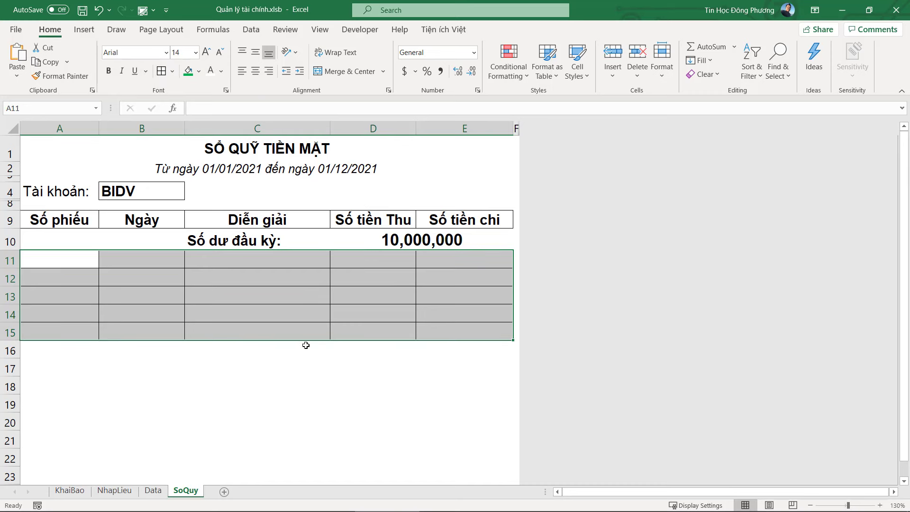
# Step: Label cell C16 'Số dư cuối kỳ'
pyautogui.click(250, 342)
pyautogui.write('Số dư')
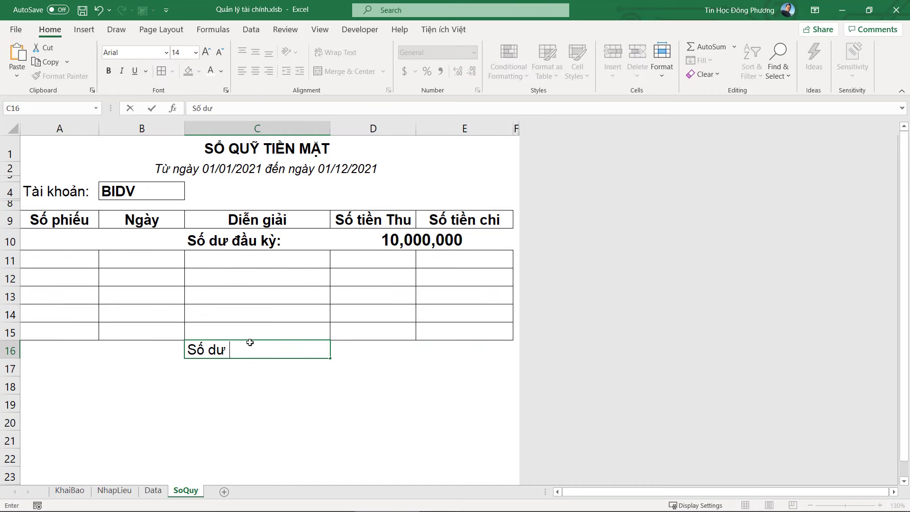
pyautogui.write(' cuối kỳ')
pyautogui.press('Tab')
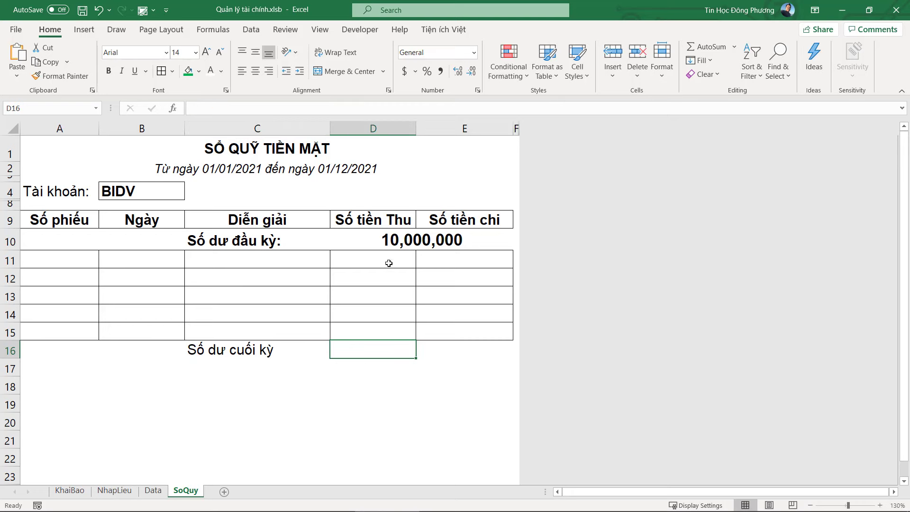
# Step: Select the Thu cells and closing balance cells D16:E16, then open the VBA editor with Alt+F11
pyautogui.moveTo(389, 263); pyautogui.dragTo(390, 330)
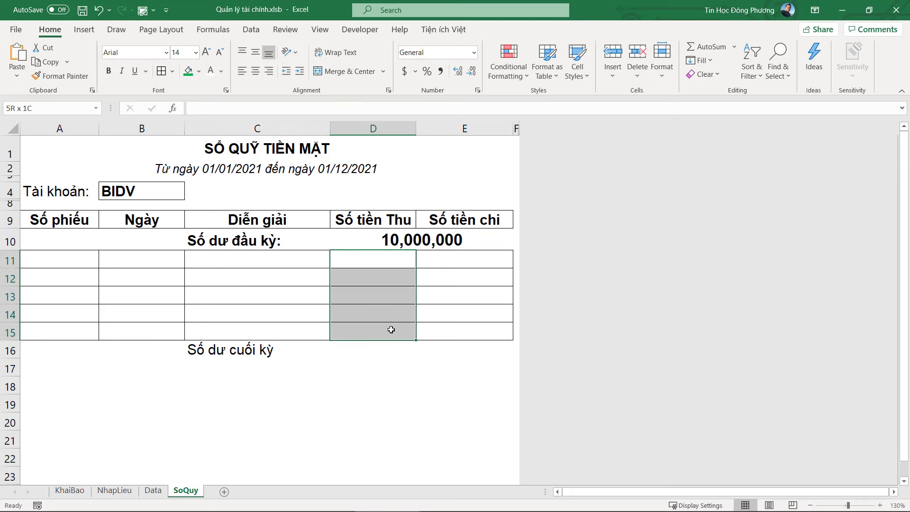
pyautogui.moveTo(463, 259); pyautogui.dragTo(467, 334)
pyautogui.moveTo(354, 354); pyautogui.dragTo(507, 349)
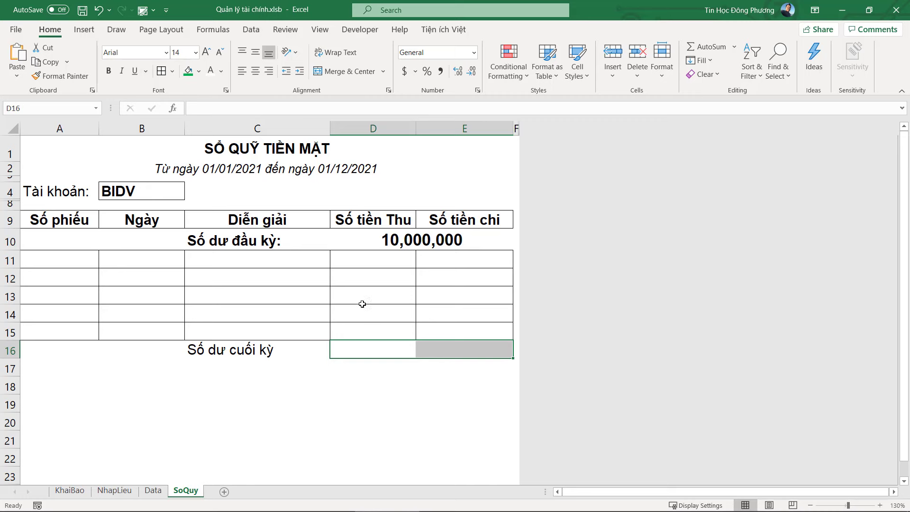
pyautogui.hotkey('alt', 'F11')
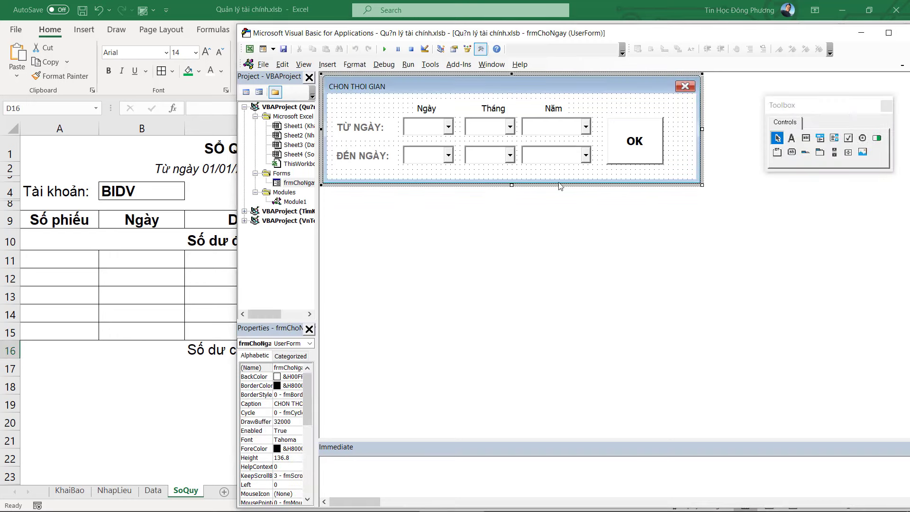
# Step: Create a Sub LocSoQuy() in Module1 below GoiFormNgay
pyautogui.click(294, 202)
pyautogui.doubleClick(295, 202)
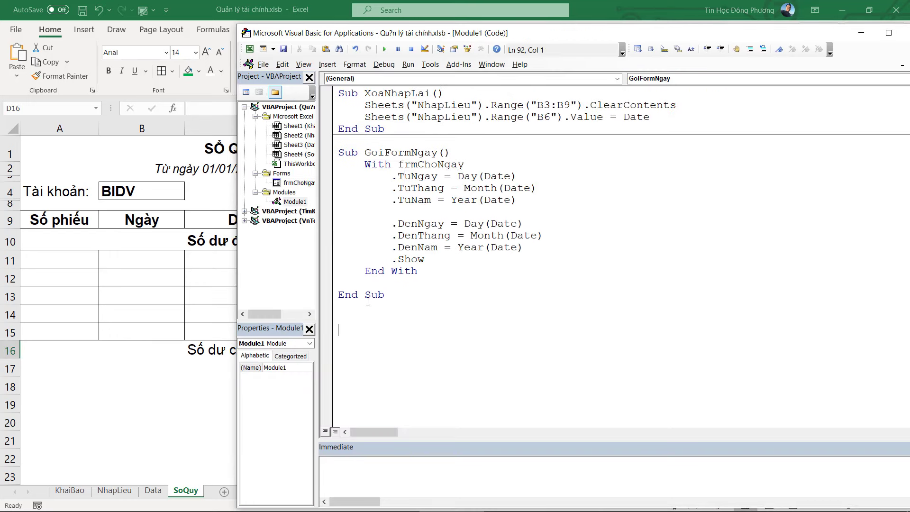
pyautogui.press('Up')
pyautogui.scroll(-1, 381, 303)
pyautogui.write('Sub L')
pyautogui.write('oc')
pyautogui.write('Si')
pyautogui.press('BackSpace')
pyautogui.press('BackSpace')
pyautogui.write('Si')
pyautogui.press('BackSpace')
pyautogui.write('oQuy')
pyautogui.press('Return')
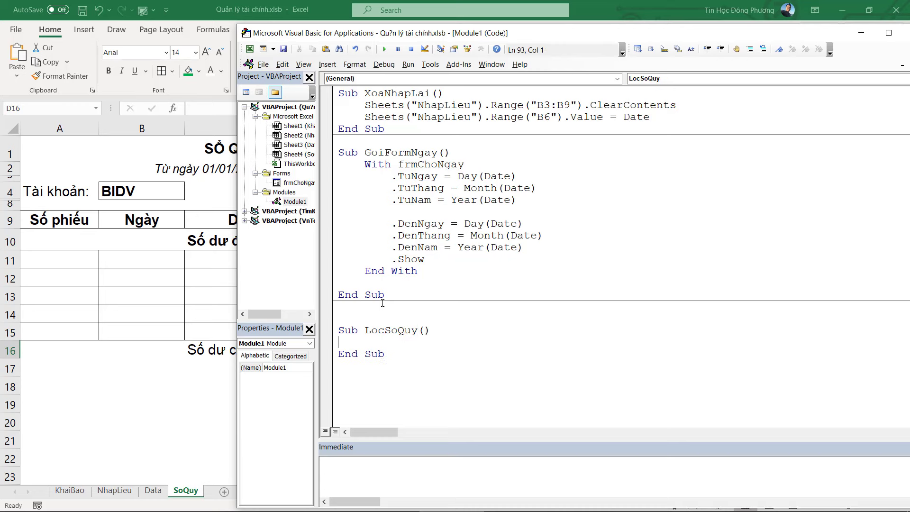
# Step: Check the Data sheet's table rows 10–18, then return to the VBA editor
pyautogui.scroll(-1, 499, 42)
pyautogui.click(130, 378)
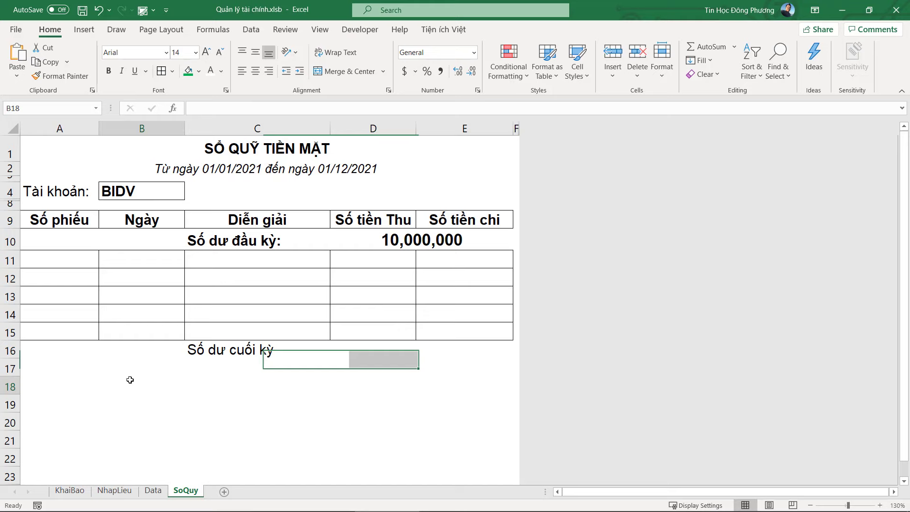
pyautogui.click(153, 490)
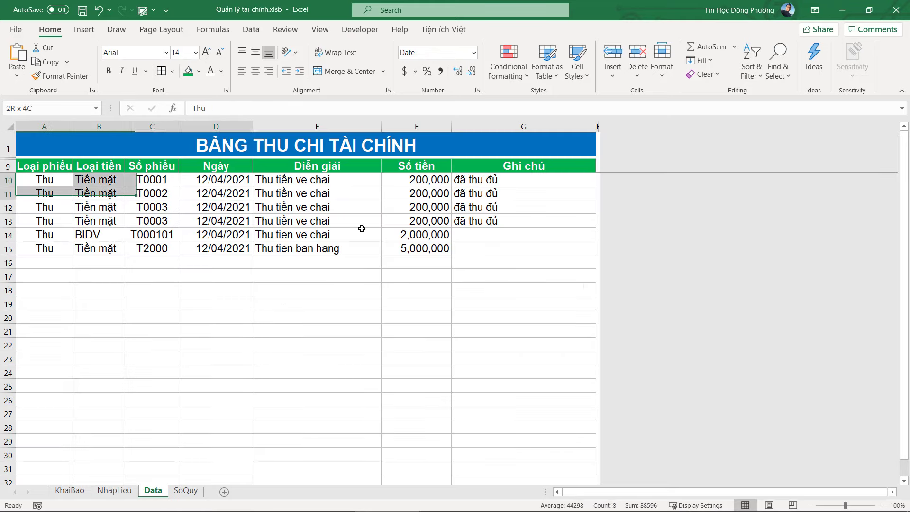
pyautogui.moveTo(27, 179); pyautogui.dragTo(545, 248)
pyautogui.moveTo(45, 180); pyautogui.dragTo(524, 286)
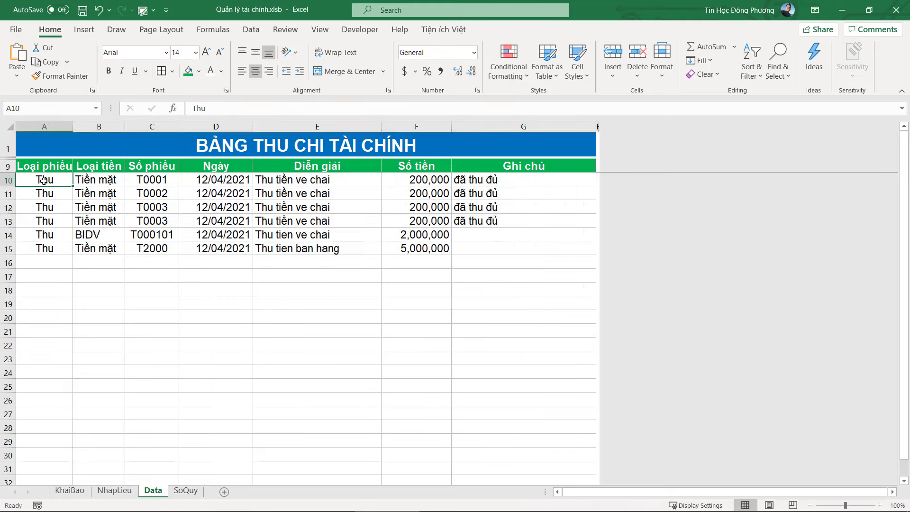
pyautogui.hotkey('alt', 'F11')
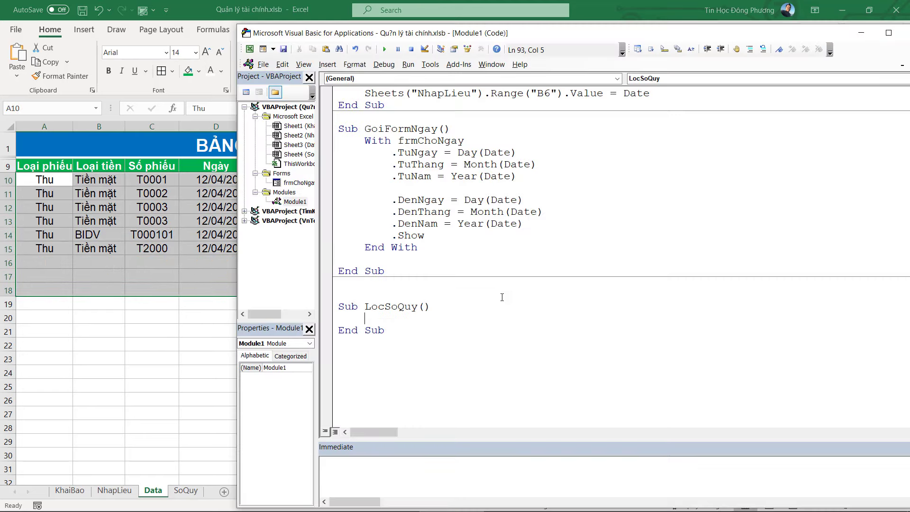
# Step: Declare Dim arr() ' mang data and Dim kq() ' mang ket qua
pyautogui.write('DimA')
pyautogui.press('BackSpace')
pyautogui.write('A')
pyautogui.write('B')
pyautogui.press('BackSpace')
pyautogui.press('BackSpace')
pyautogui.write('A')
pyautogui.press('BackSpace')
pyautogui.press('BackSpace')
pyautogui.write('a')
pyautogui.write("rr() ' ")
pyautogui.write('mang dat')
pyautogui.write('a')
pyautogui.press('Return')
pyautogui.write('Dim ')
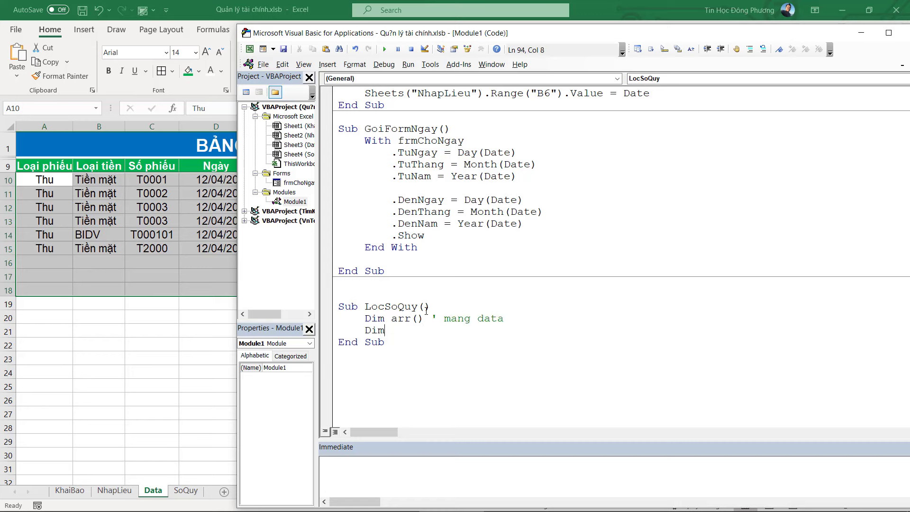
pyautogui.write('kq()')
pyautogui.write(" ' man")
pyautogui.write('g ket qua')
pyautogui.press('Return')
pyautogui.write('lr')
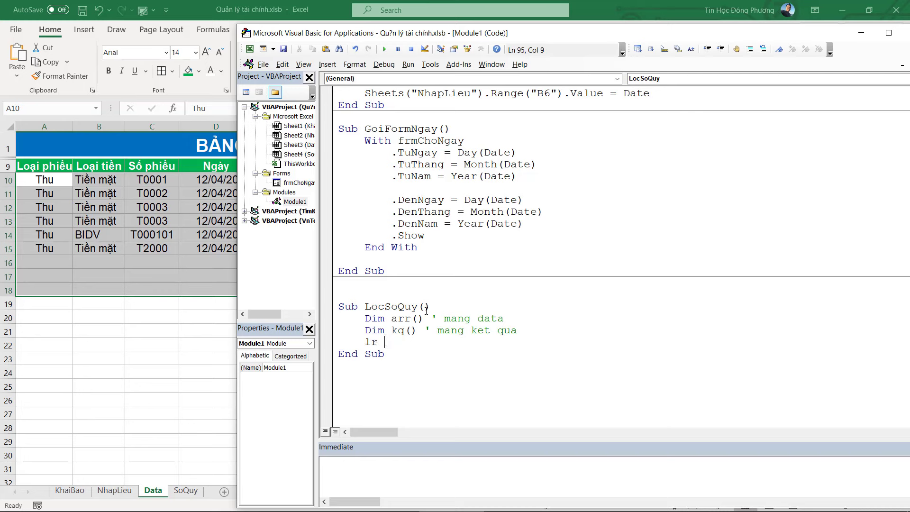
# Step: Declare lr, i and a As Long, each with a comment on its purpose
pyautogui.write('as lo')
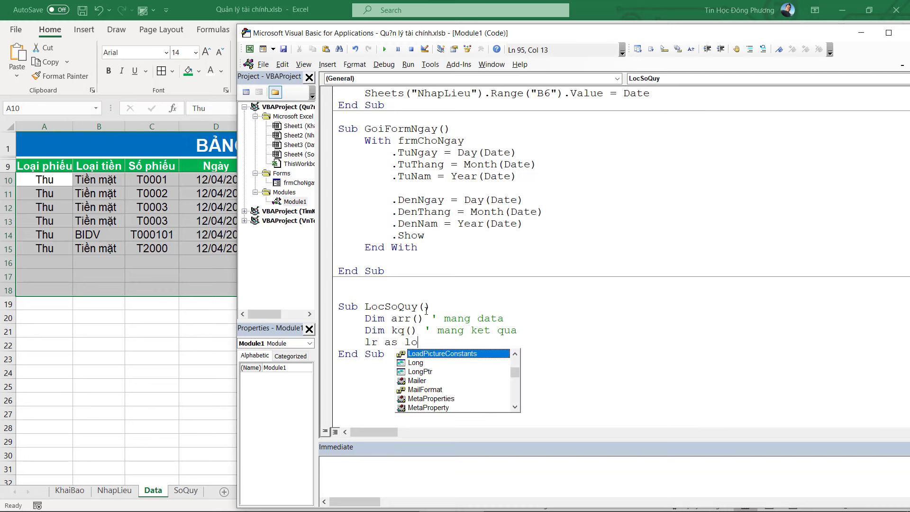
pyautogui.write('ng')
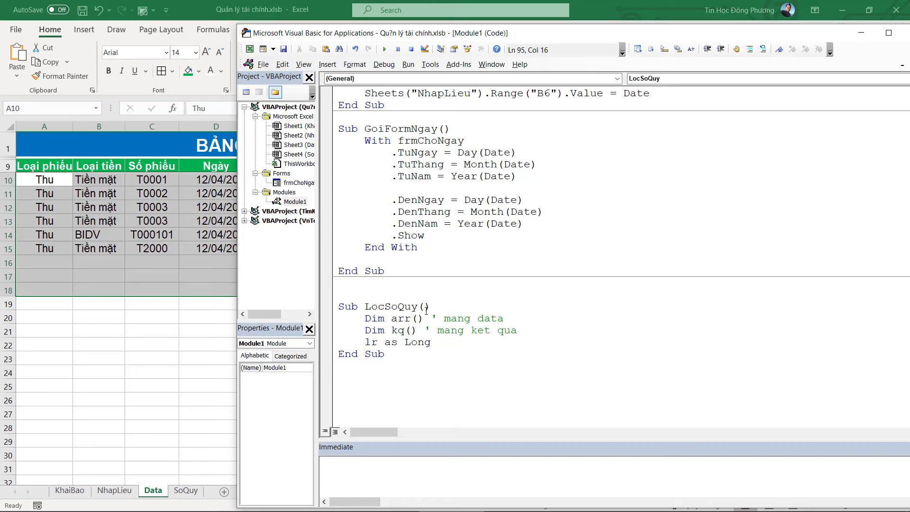
pyautogui.write(" ' tim dong cuoi cua")
pyautogui.write(' data')
pyautogui.press('Return')
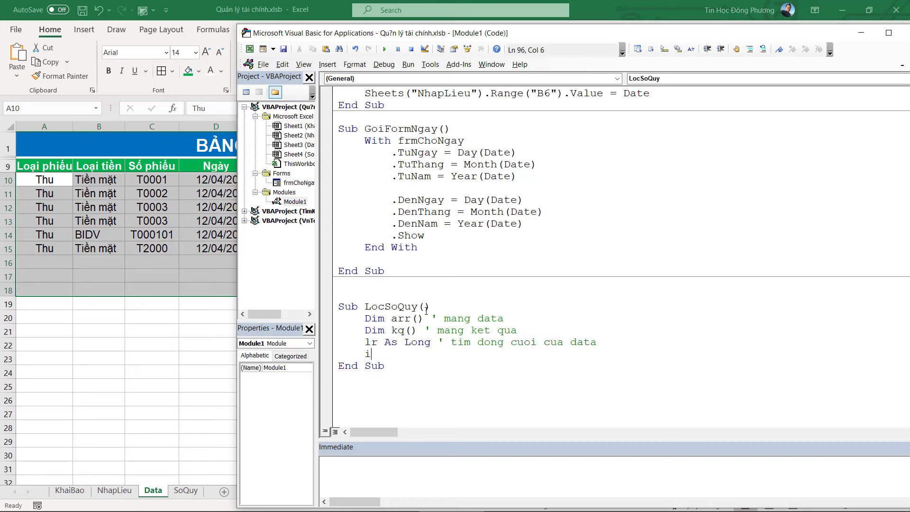
pyautogui.write(' as Long ')
pyautogui.write('bien')
pyautogui.write(' chay trong vong la')
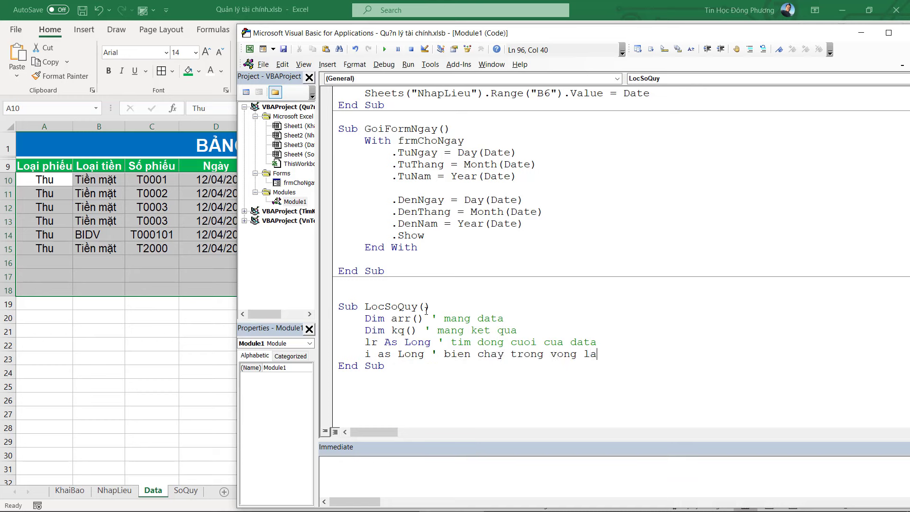
pyautogui.write('p')
pyautogui.press('Return')
pyautogui.write('as ')
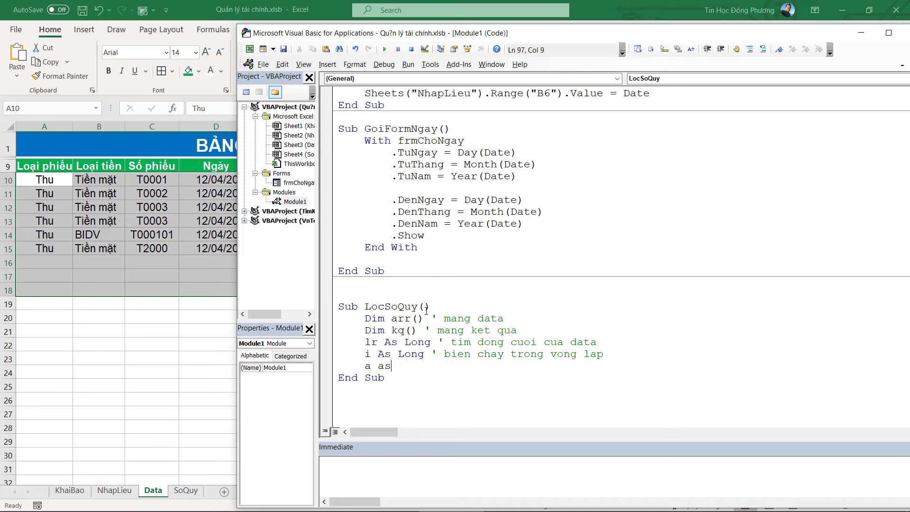
pyautogui.write('long ')
pyautogui.write('bien k')
pyautogui.write('ich th')
pyautogui.write('uoc mang kq')
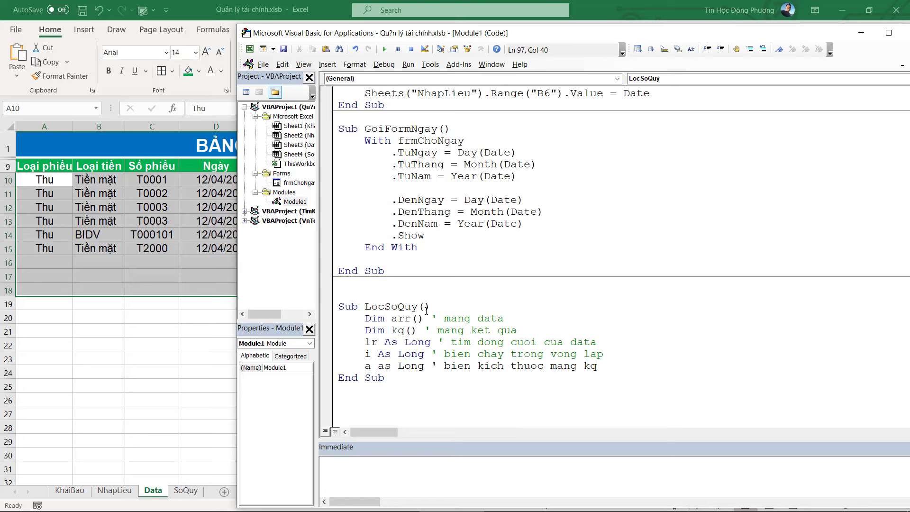
pyautogui.press('Return')
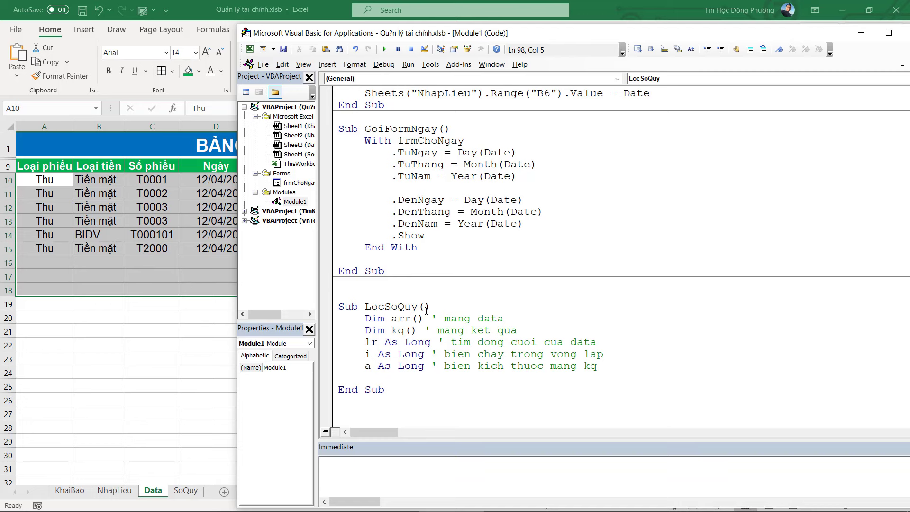
pyautogui.scroll(-2, 507, 196)
pyautogui.press('Return')
pyautogui.scroll(-1, 469, 287)
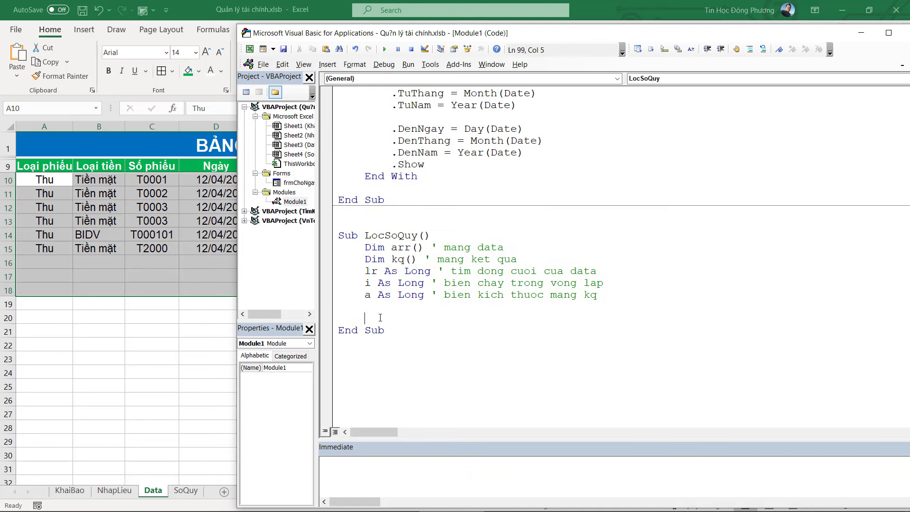
# Step: Add a With Sheets("Data") block closed by End With
pyautogui.write('ww')
pyautogui.write('h s')
pyautogui.write('heets("')
pyautogui.write('Da')
pyautogui.write('tya')
pyautogui.press('BackSpace')
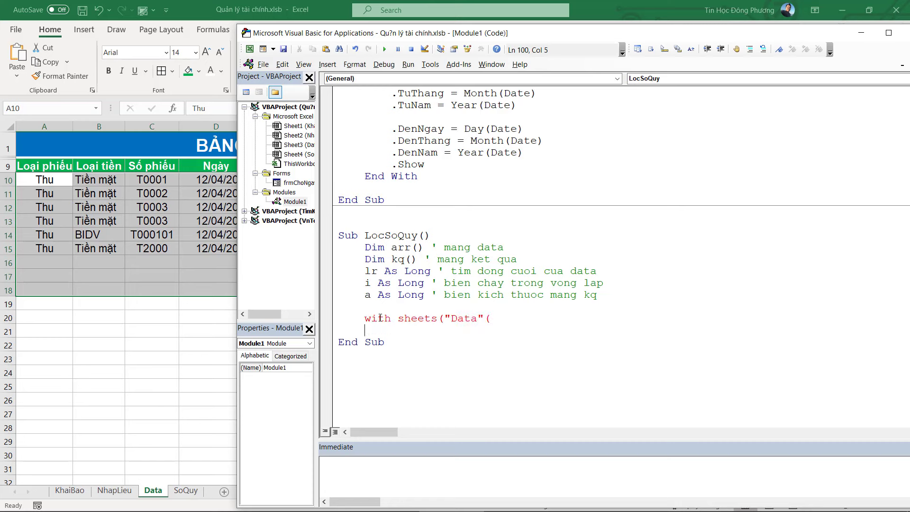
pyautogui.write(')')
pyautogui.press('Return')
pyautogui.press('Return')
pyautogui.write('End ')
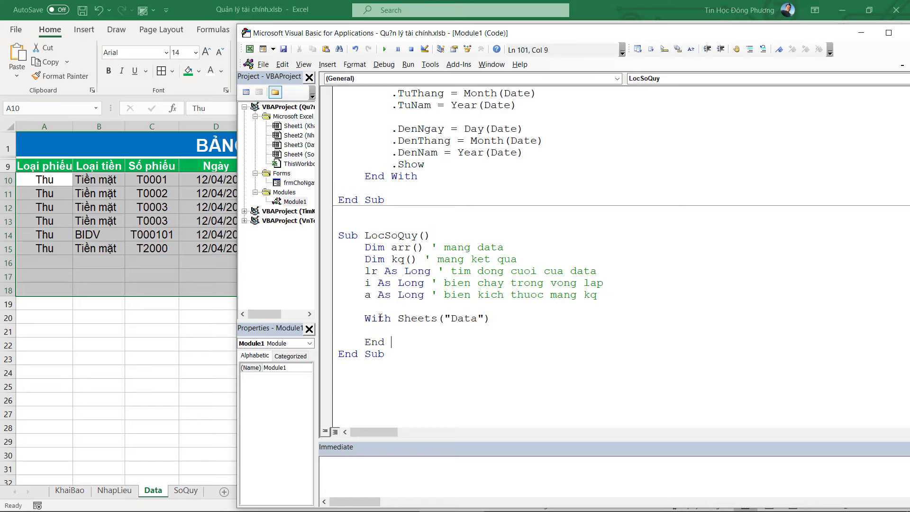
pyautogui.write('qel')
pyautogui.press('BackSpace')
pyautogui.press('BackSpace')
pyautogui.press('BackSpace')
pyautogui.write('ww')
pyautogui.press('BackSpace')
pyautogui.press('BackSpace')
pyautogui.write('ith')
pyautogui.press('BackSpace')
# Step: Start the lr line with a Range call, then scroll up to the LuuPhieu macro for reference
pyautogui.write('range("A").')
pyautogui.write('rows')
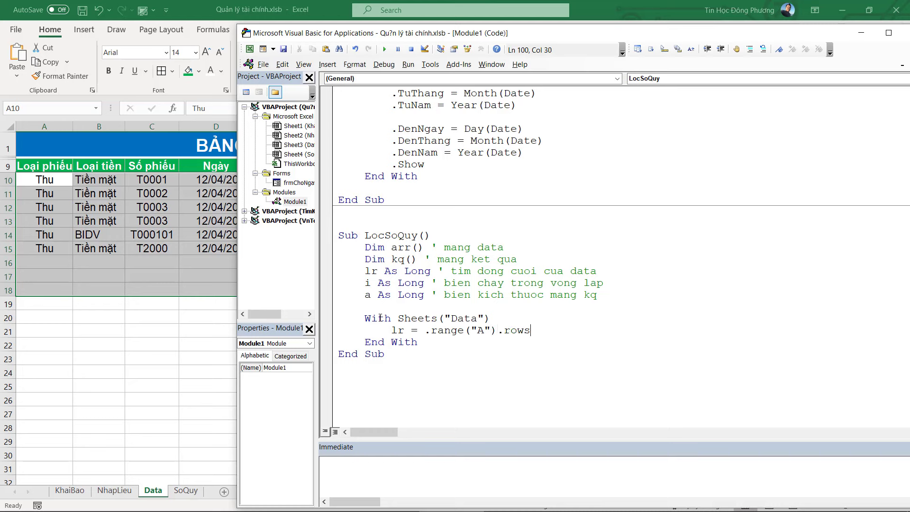
pyautogui.press('BackSpace')
pyautogui.press('BackSpace')
pyautogui.press('BackSpace')
pyautogui.write('end')
pyautogui.press('BackSpace')
pyautogui.press('BackSpace')
pyautogui.press('BackSpace')
pyautogui.scroll(1, 381, 318)
pyautogui.scroll(8, 456, 243)
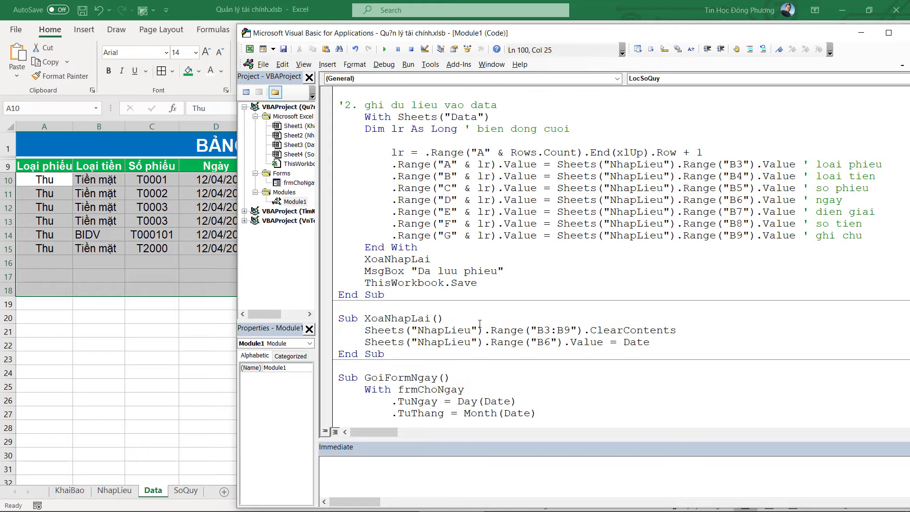
pyautogui.scroll(7, 480, 323)
pyautogui.scroll(7, 498, 317)
pyautogui.scroll(5, 517, 313)
pyautogui.scroll(-12, 535, 311)
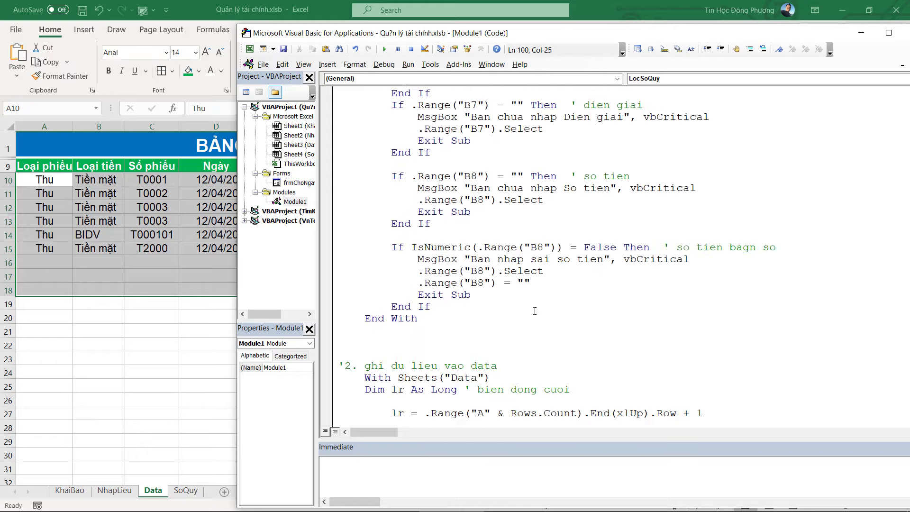
pyautogui.scroll(-2, 534, 311)
pyautogui.scroll(-3, 535, 311)
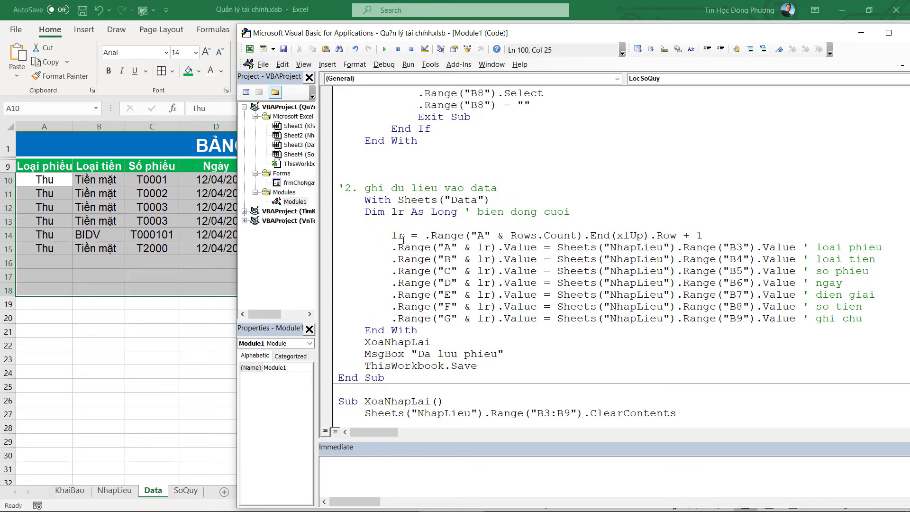
# Step: Replace the unfinished line with lr = .Range("A" & Rows.Count).End(xlUp).Row + 1 from LuuPhieu
pyautogui.moveTo(391, 235); pyautogui.dragTo(739, 232)
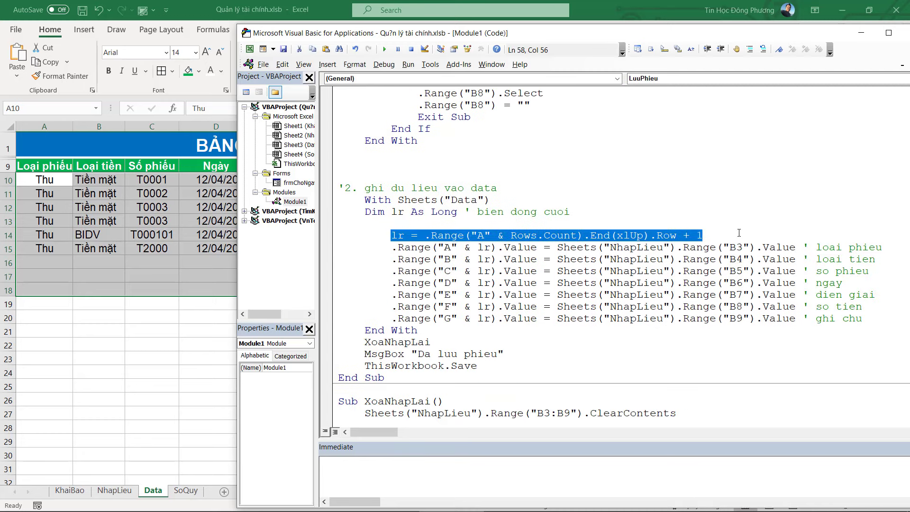
pyautogui.scroll(-6, 739, 233)
pyautogui.scroll(-3, 523, 342)
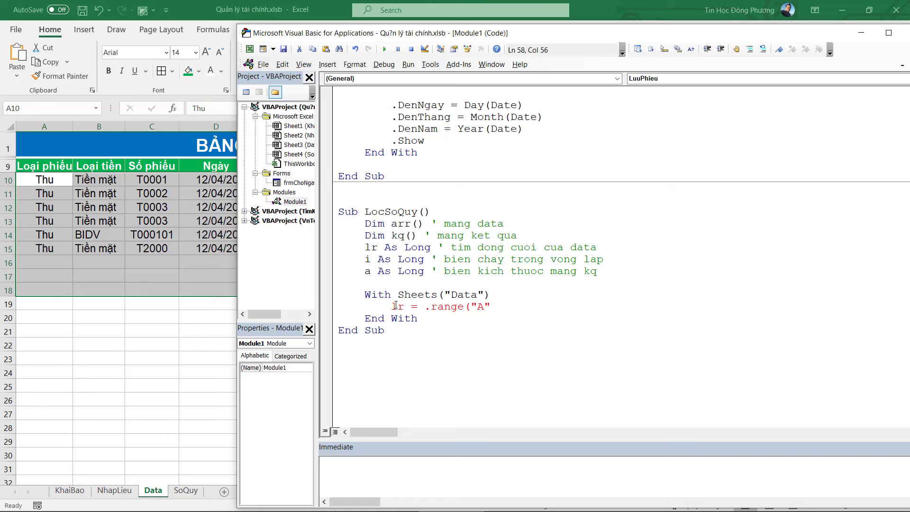
pyautogui.click(395, 306)
pyautogui.moveTo(392, 306); pyautogui.dragTo(507, 304)
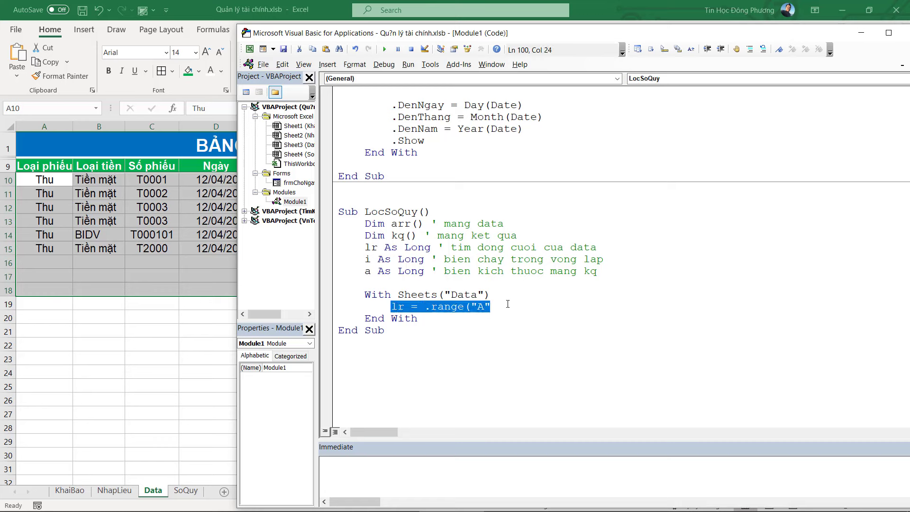
pyautogui.write('lr = .Range("A" & Rows.Count).End(xlUp).Row + 1')
pyautogui.press('Return')
# Step: Begin the line arr = .Range("A10:, confirming on the Data sheet that rows start at 10
pyautogui.write('a')
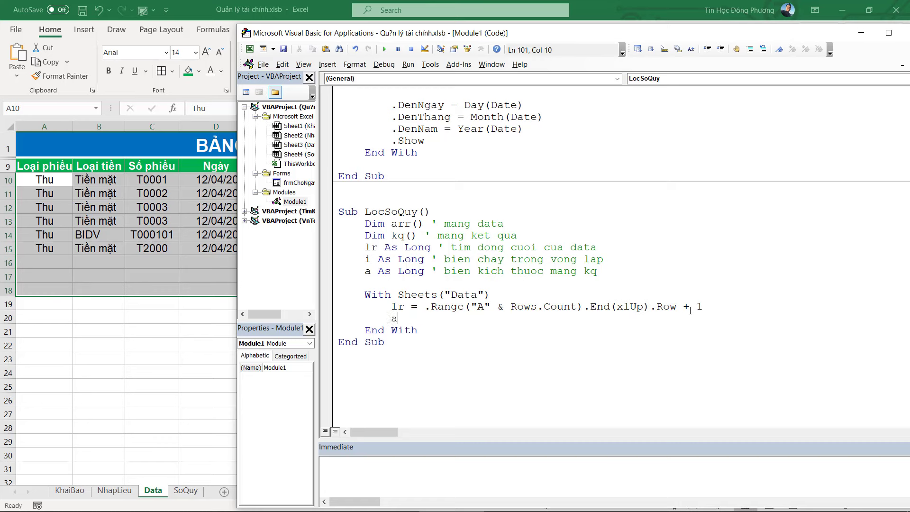
pyautogui.write('rr = ')
pyautogui.write('.range("')
pyautogui.write('A')
pyautogui.hotkey('alt', 'F11')
pyautogui.hotkey('alt', 'F11')
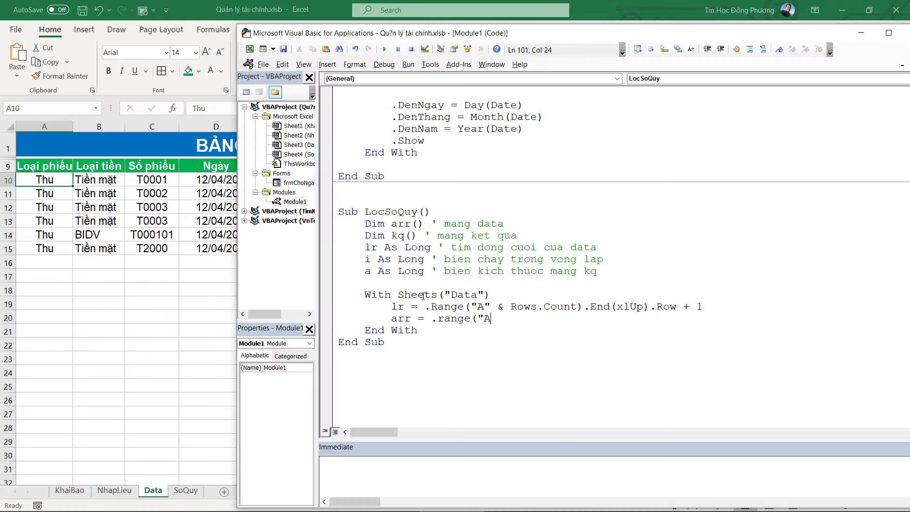
pyautogui.write('A')
pyautogui.press('BackSpace')
pyautogui.write('10:')
pyautogui.click(145, 305)
pyautogui.click(493, 220)
pyautogui.hotkey('alt', 'F11')
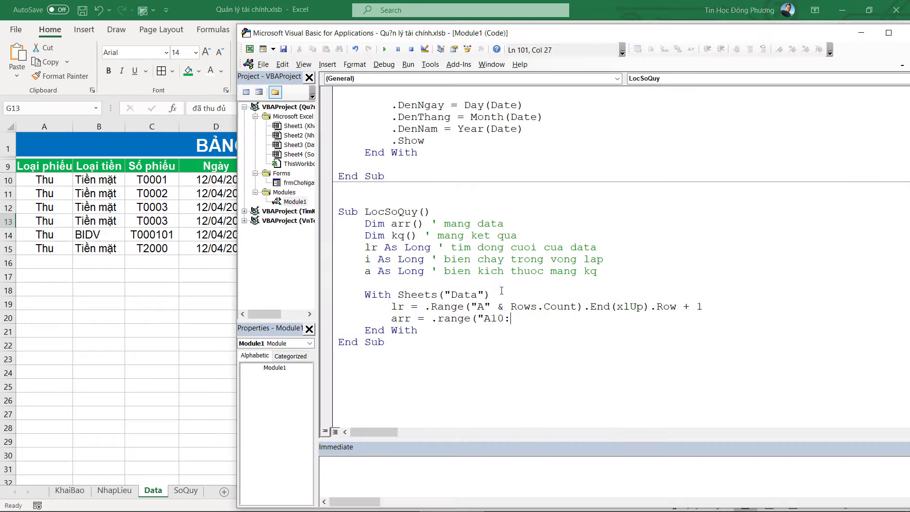
pyautogui.write(':')
# Step: Check the Data sheet's columns up to F, then complete arr = .Range("A10:F" & lr).Value
pyautogui.click(217, 234)
pyautogui.click(449, 232)
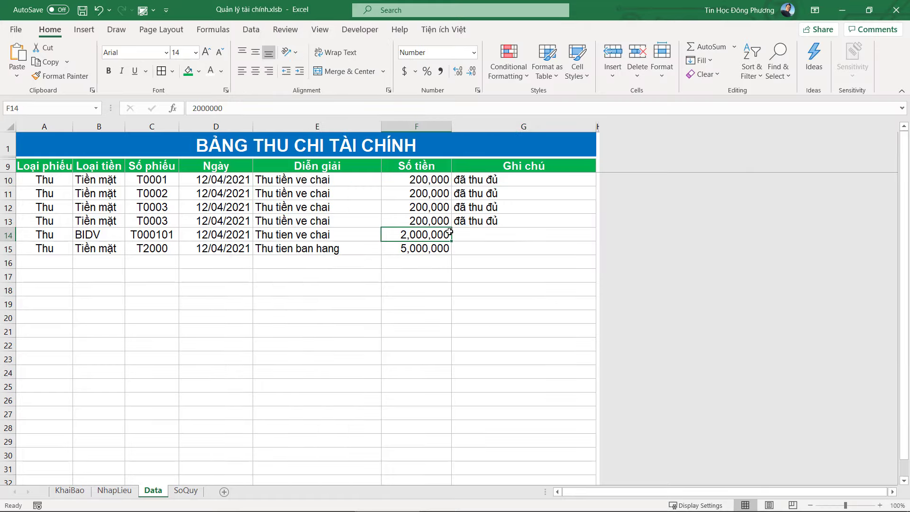
pyautogui.click(418, 264)
pyautogui.click(416, 252)
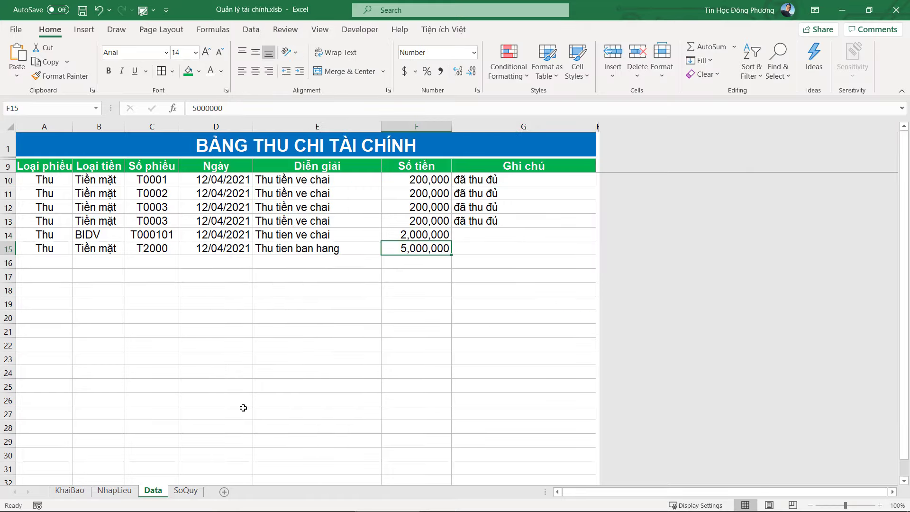
pyautogui.click(186, 491)
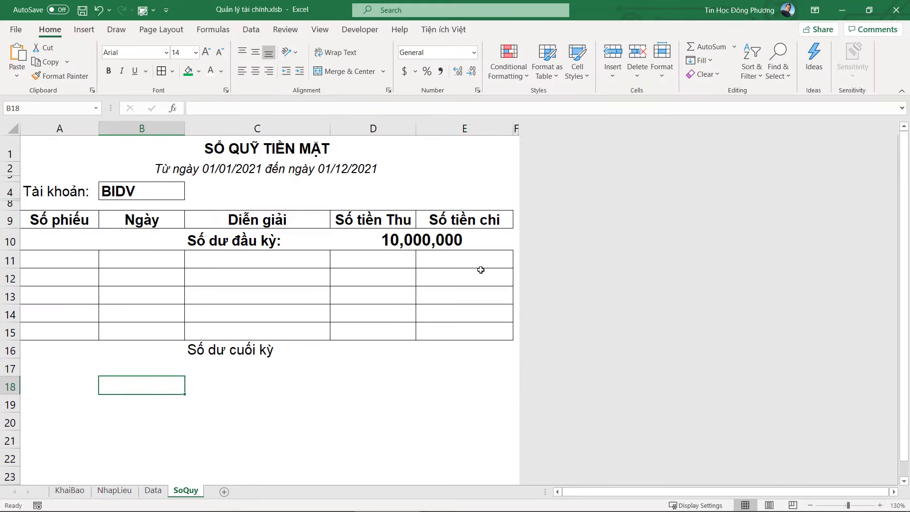
pyautogui.click(70, 491)
pyautogui.click(113, 491)
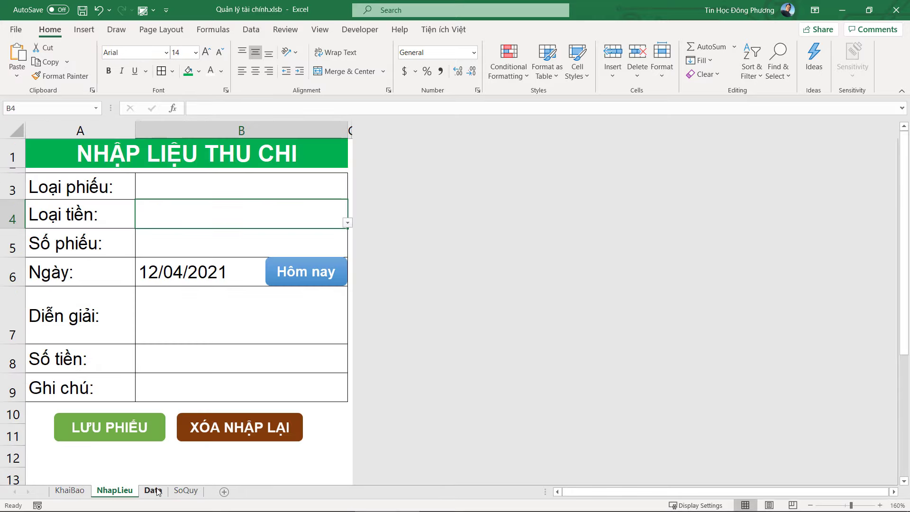
pyautogui.click(152, 491)
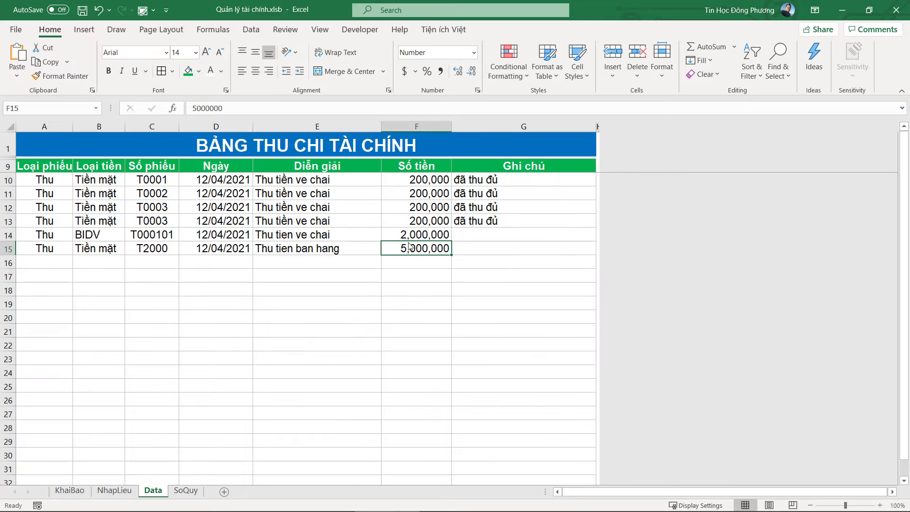
pyautogui.hotkey('alt', 'F11')
pyautogui.write('F"')
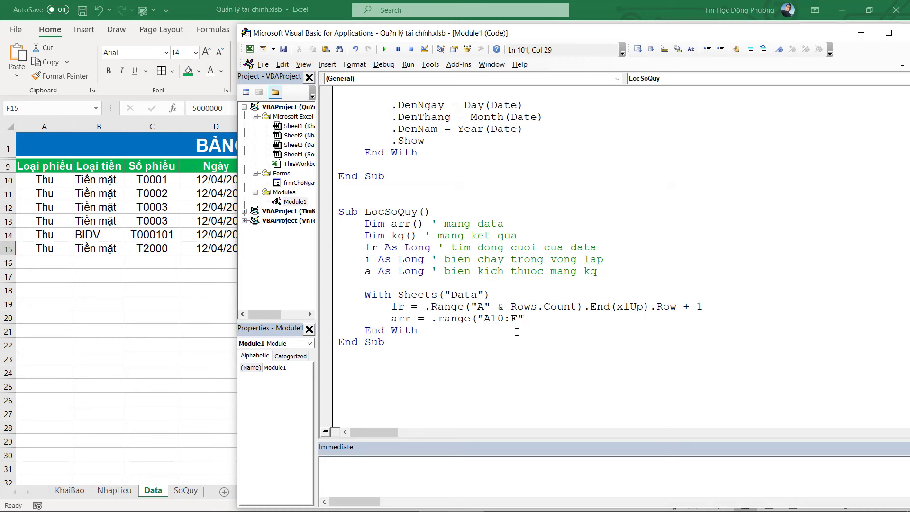
pyautogui.write('& lr)')
pyautogui.write('.value')
pyautogui.press('Return')
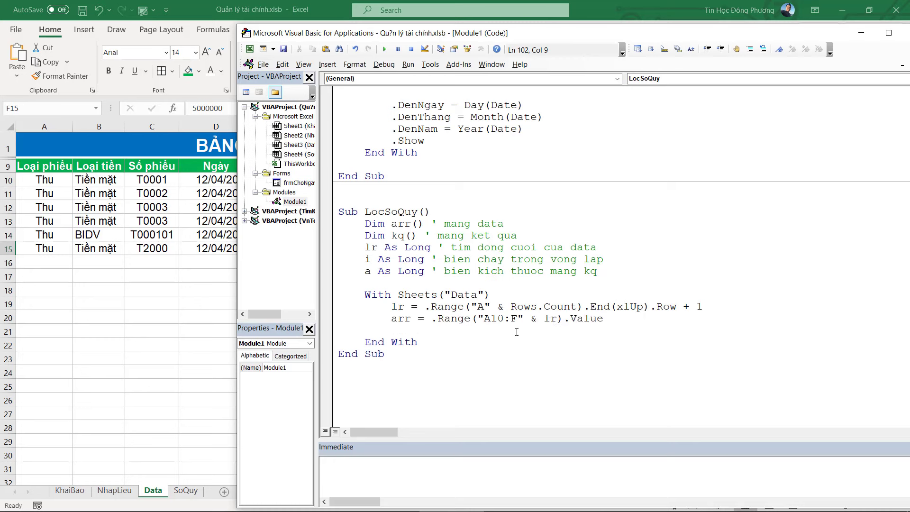
# Step: Start the line ReDim kq(1 To UBound(arr), 1 To, leaving the column count open
pyautogui.write('redim ')
pyautogui.write('kq(q')
pyautogui.press('BackSpace')
pyautogui.write('1 to')
pyautogui.write('ubound(')
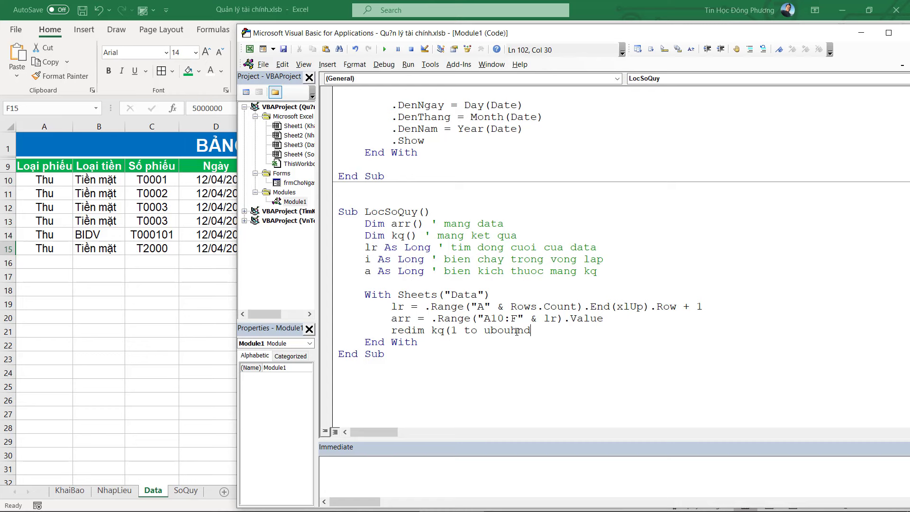
pyautogui.press('BackSpace')
pyautogui.press('BackSpace')
pyautogui.press('BackSpace')
pyautogui.write('nd')
pyautogui.write('arr')
pyautogui.write('), q t')
pyautogui.press('BackSpace')
pyautogui.press('BackSpace')
pyautogui.press('BackSpace')
pyautogui.write('1 to')
pyautogui.click(536, 259)
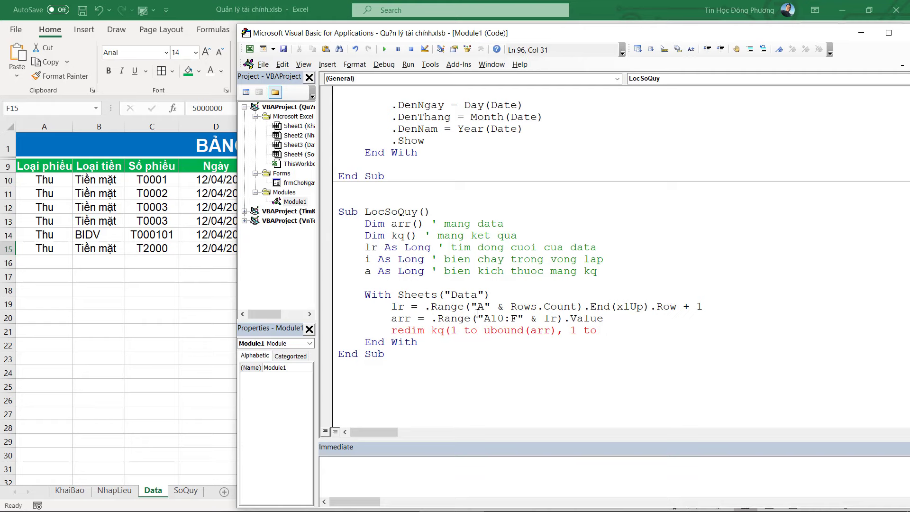
# Step: Count the SoQuy cash book's output columns and finish the ReDim with 5 columns
pyautogui.click(95, 260)
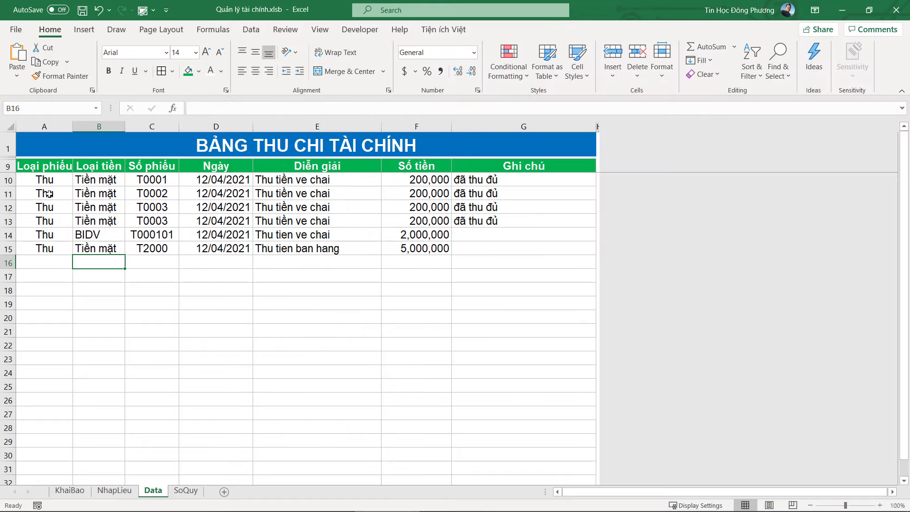
pyautogui.click(525, 229)
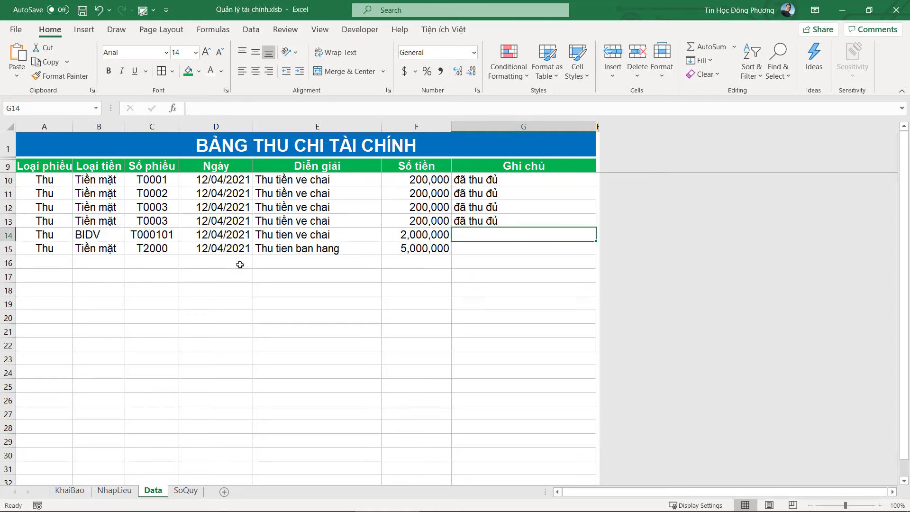
pyautogui.click(185, 490)
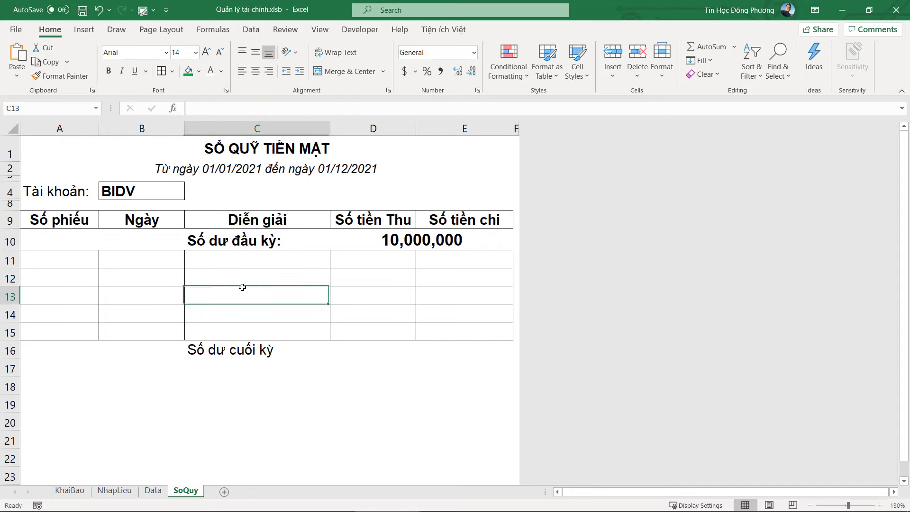
pyautogui.click(464, 286)
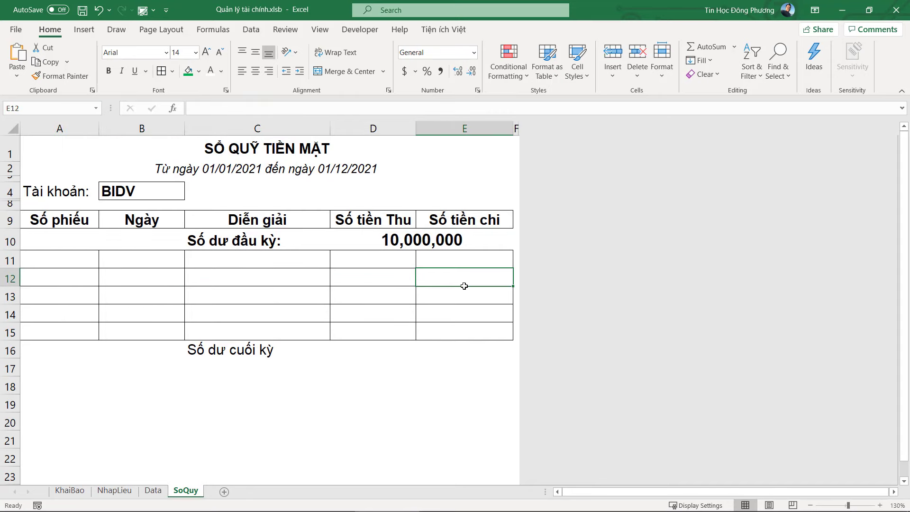
pyautogui.hotkey('alt', 'F11')
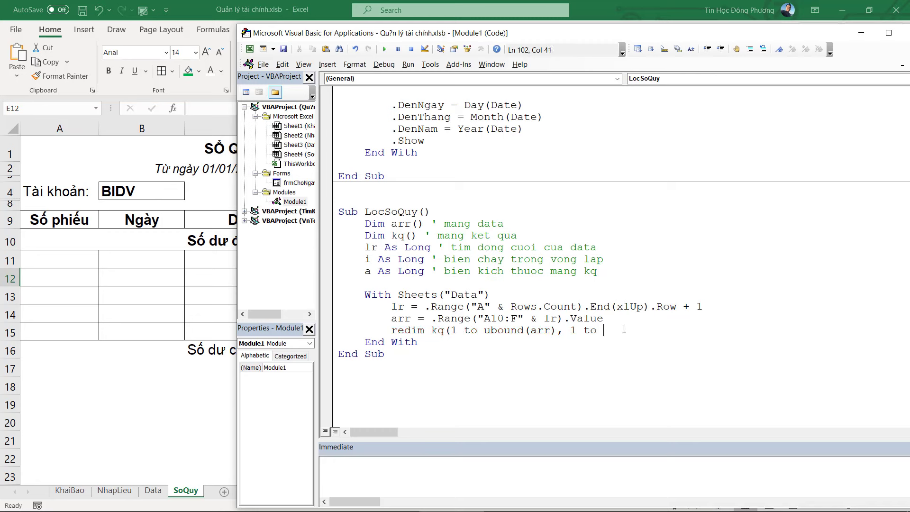
pyautogui.write('5)')
# Step: Add an empty For i = 1 To UBound(arr, 1) … Next i loop below the ReDim
pyautogui.press('Return')
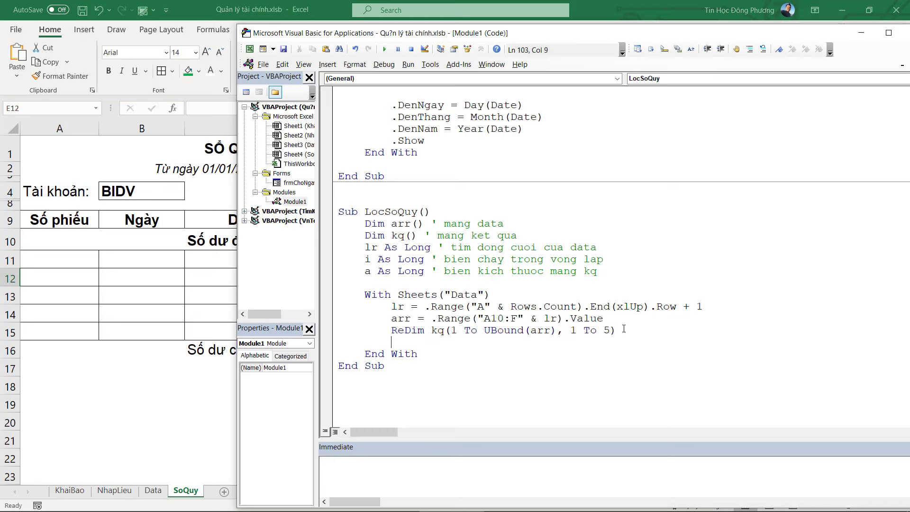
pyautogui.press('Return')
pyautogui.write('for ')
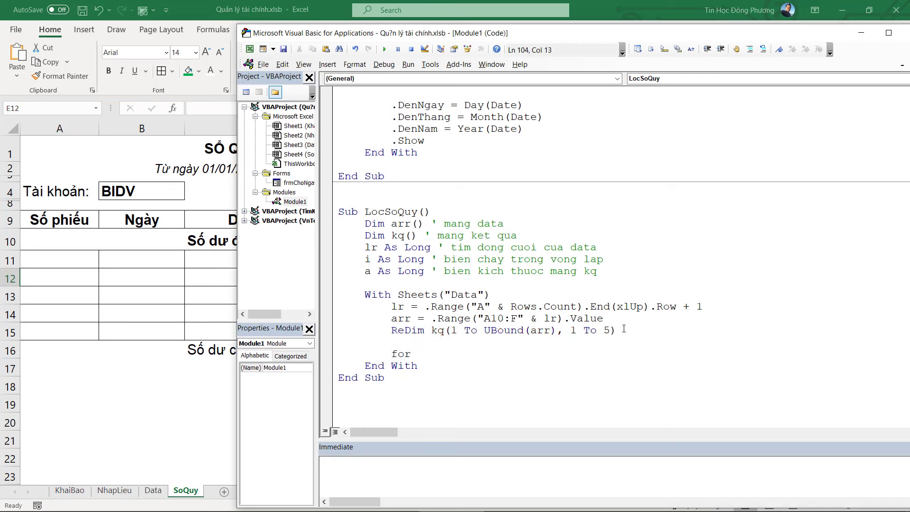
pyautogui.write('i ')
pyautogui.write('= 1')
pyautogui.write(' to ')
pyautogui.write('ubo')
pyautogui.press('BackSpace')
pyautogui.write('o UBound(')
pyautogui.write('arr,1')
pyautogui.press('Return')
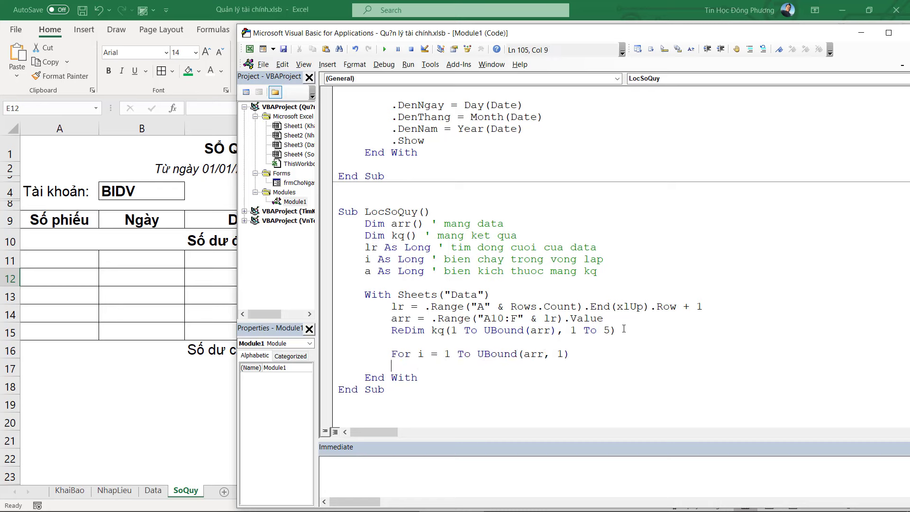
pyautogui.press('Return')
pyautogui.write('next i')
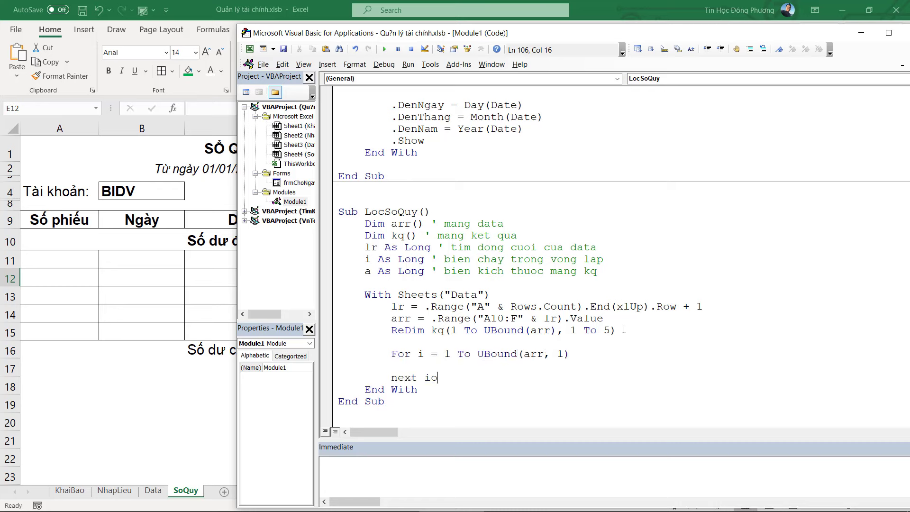
pyautogui.press('Up')
# Step: Save the workbook and return to the LocSoQuy code
pyautogui.hotkey('ctrl', 's')
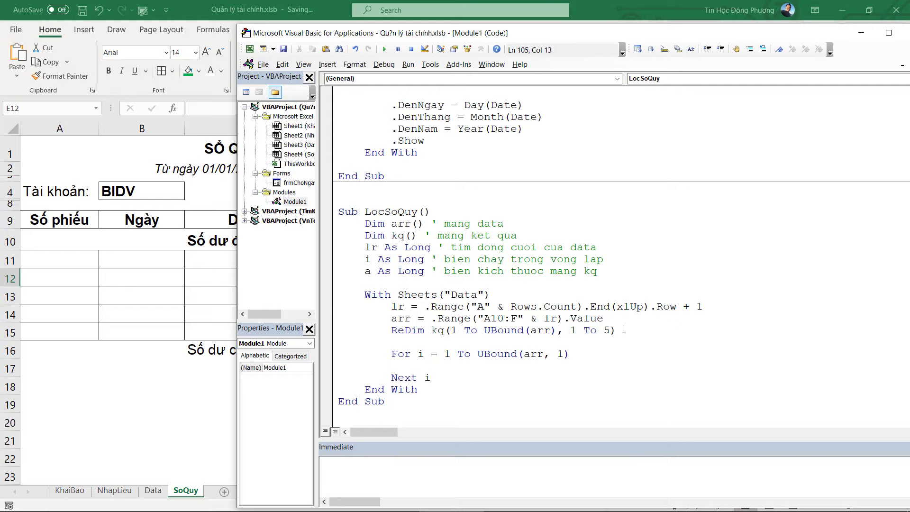
pyautogui.click(80, 14)
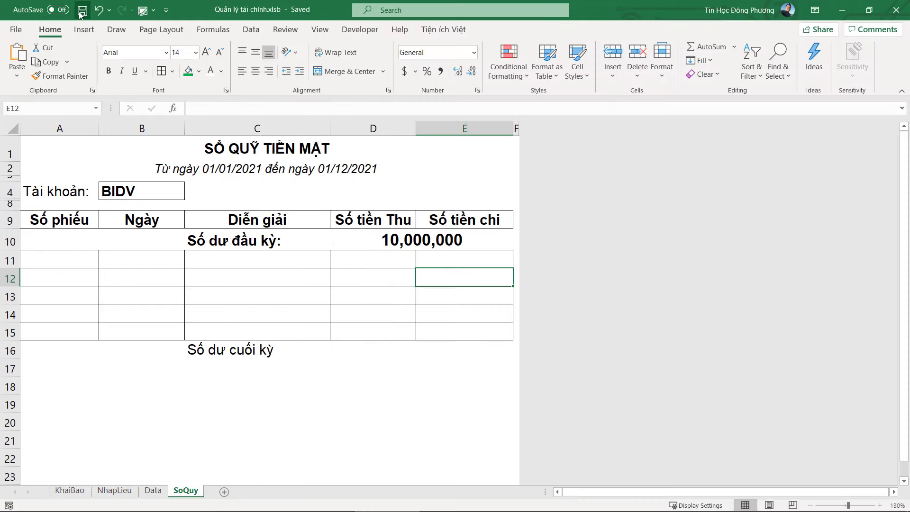
pyautogui.hotkey('alt', 'F11')
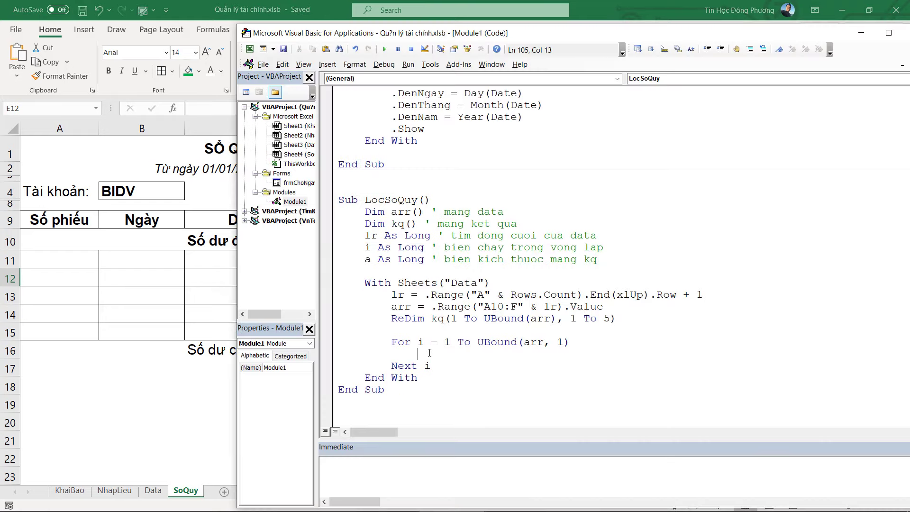
pyautogui.scroll(-2, 429, 384)
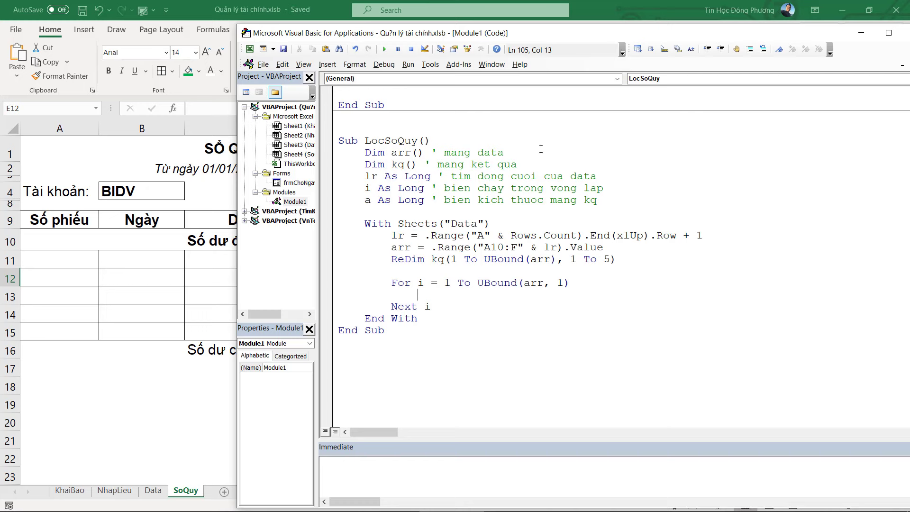
# Step: Copy 'Dim' in front of the lr, i and a lines so each has its own declaration
pyautogui.press('Return')
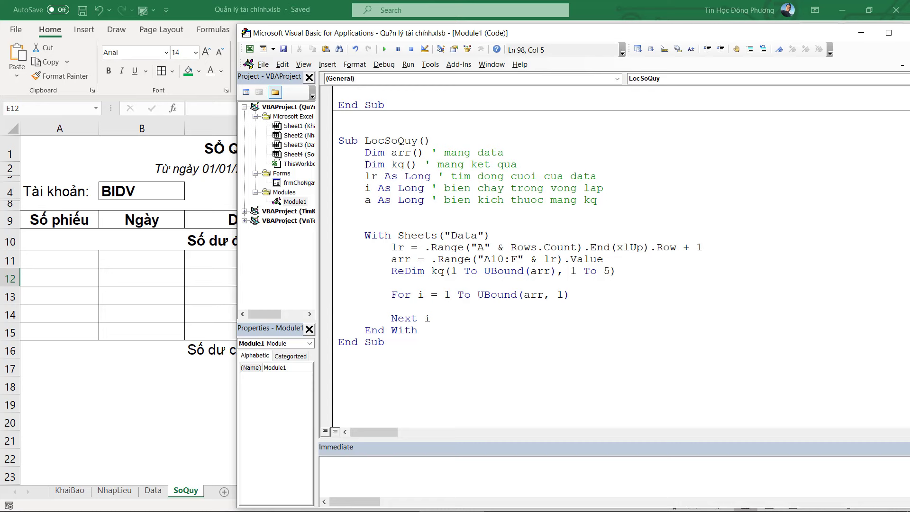
pyautogui.moveTo(365, 165); pyautogui.dragTo(385, 165)
pyautogui.hotkey('ctrl', 'c')
pyautogui.click(365, 177)
pyautogui.hotkey('ctrl', 'v')
pyautogui.click(365, 188)
pyautogui.hotkey('ctrl', 'v')
pyautogui.click(365, 200)
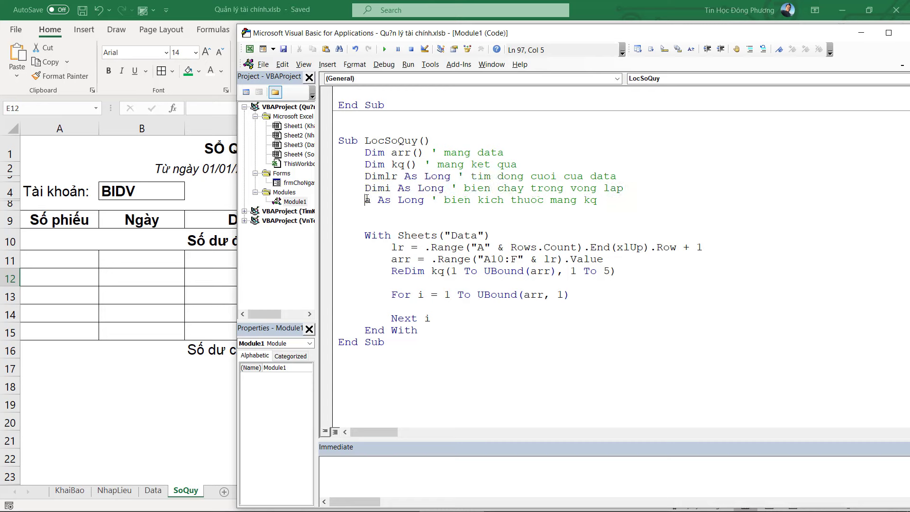
pyautogui.hotkey('ctrl', 'v')
pyautogui.click(386, 188)
pyautogui.click(385, 188)
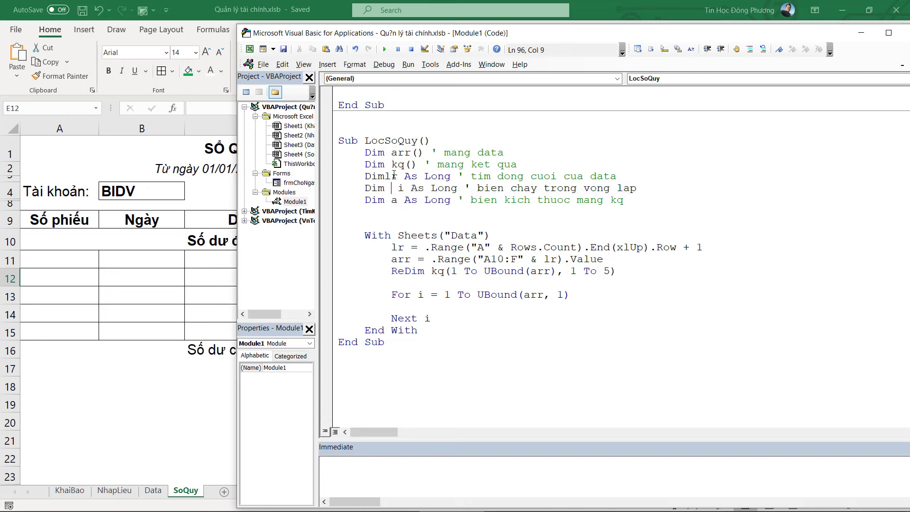
pyautogui.press('BackSpace')
pyautogui.click(392, 176)
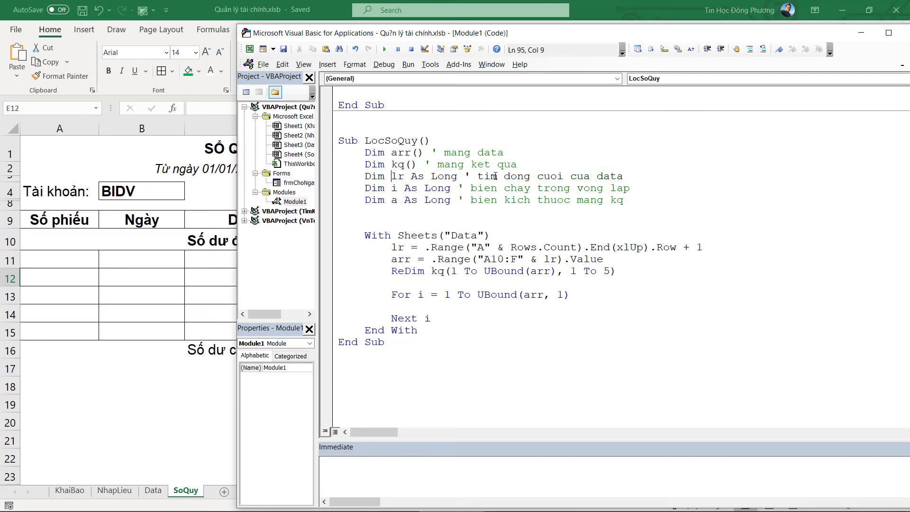
pyautogui.click(634, 176)
# Step: Add the line 'Dim TuNGay As Date, DenNGay As Date, DK As Boolean'
pyautogui.moveTo(480, 200); pyautogui.dragTo(624, 201)
pyautogui.click(451, 201)
pyautogui.press('Down')
pyautogui.write('Dim TuNGay')
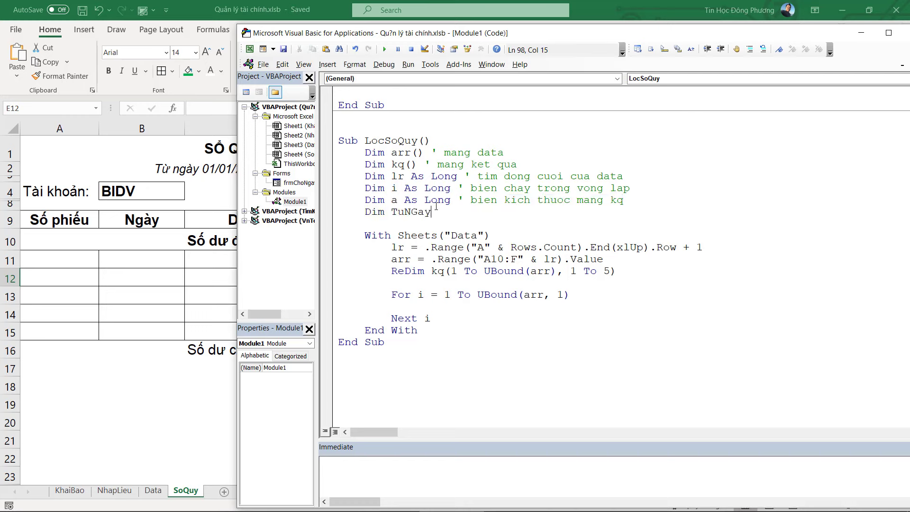
pyautogui.write(' as da')
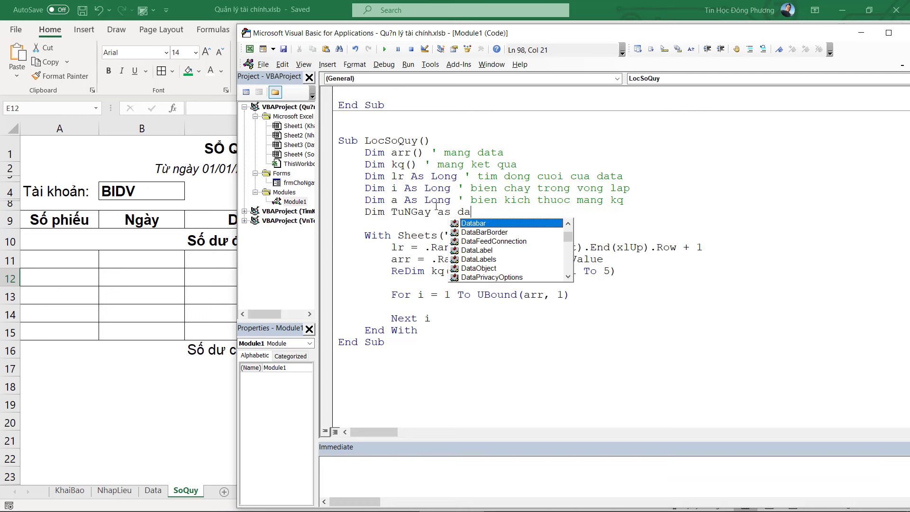
pyautogui.write('te ')
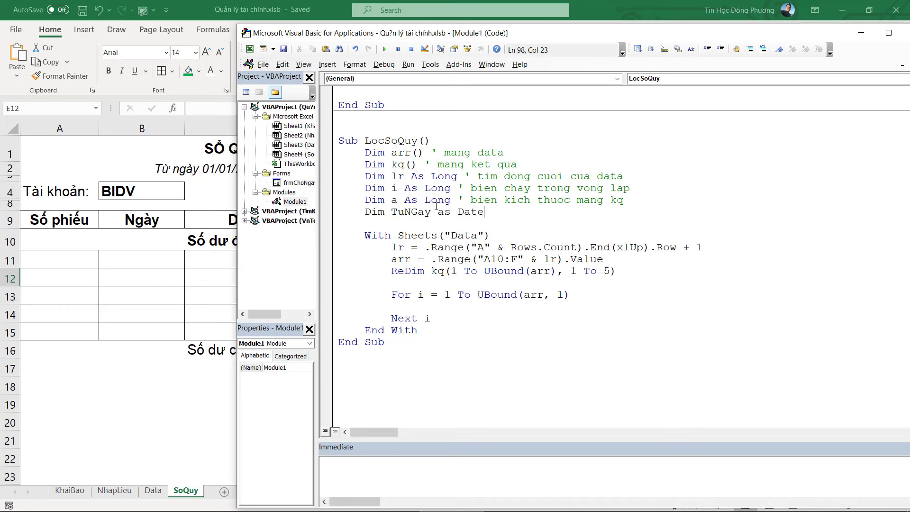
pyautogui.write(', D')
pyautogui.write('en')
pyautogui.press('BackSpace')
pyautogui.write('nNGa')
pyautogui.write('y as date')
pyautogui.press('Tab')
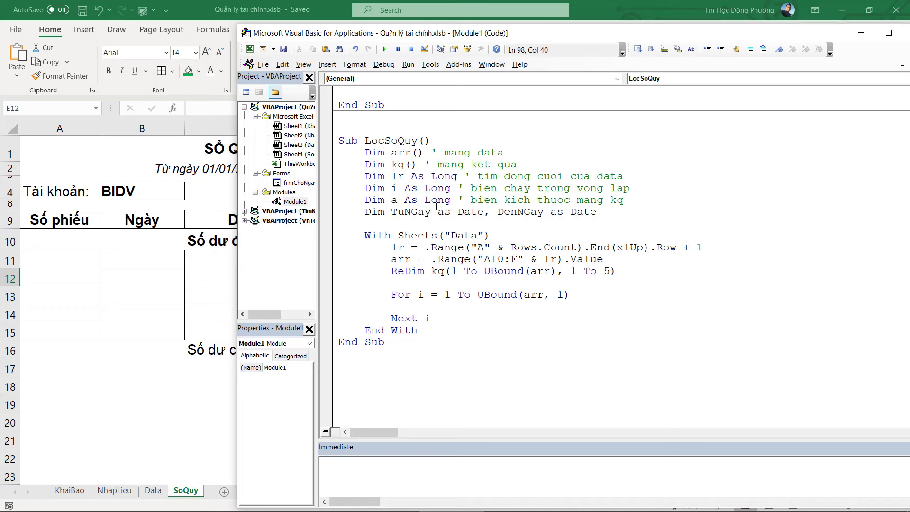
pyautogui.write(', D')
pyautogui.write('K as')
pyautogui.write(' bo')
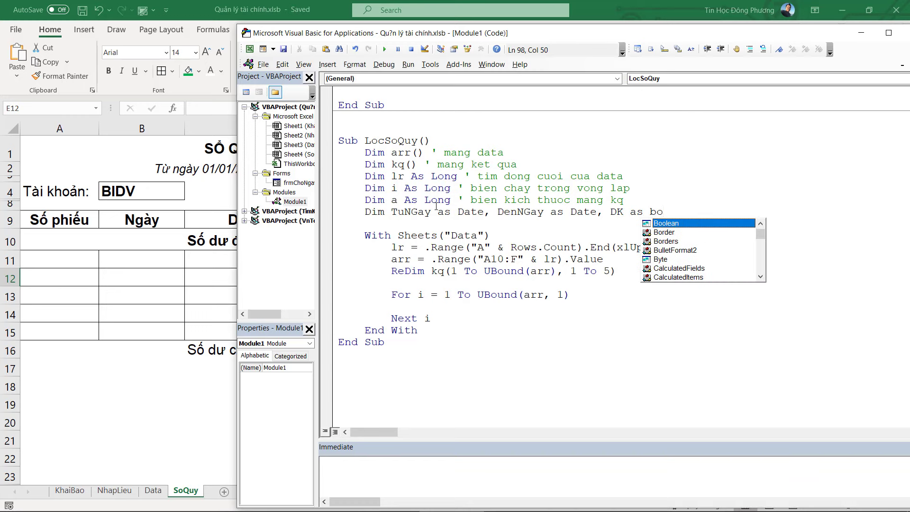
pyautogui.press('Tab')
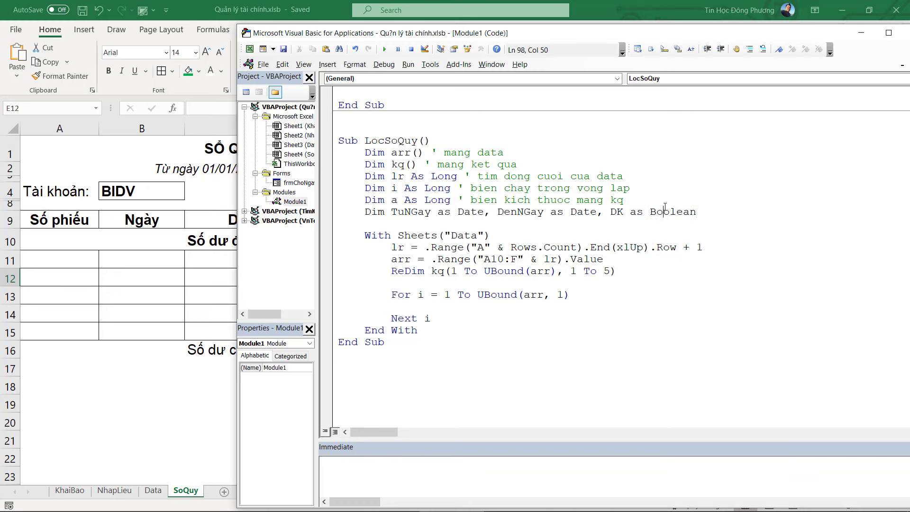
pyautogui.click(497, 270)
pyautogui.click(532, 224)
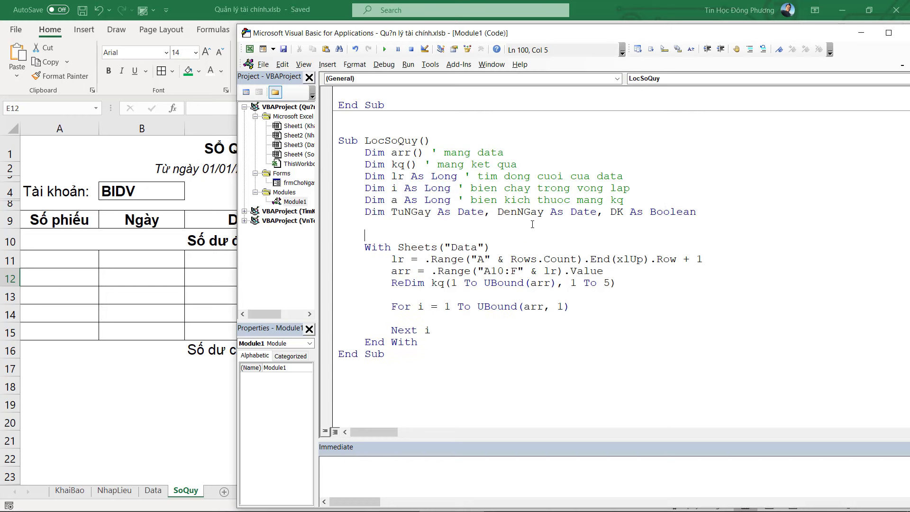
# Step: Assign TuNGay from Sheets("SoQuy").Range("M1").Value and DenNgay from N1
pyautogui.write('tu')
pyautogui.hotkey('ctrl', 'space')
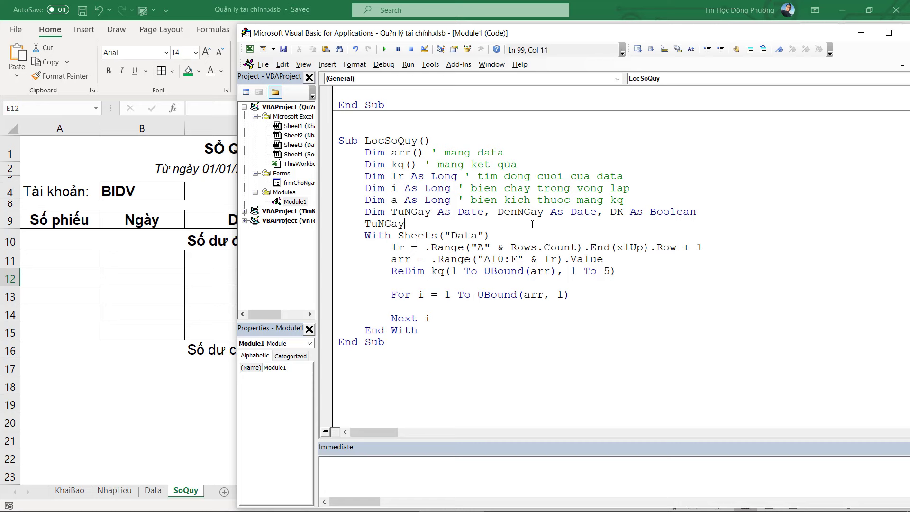
pyautogui.write('= she')
pyautogui.write('ets("So')
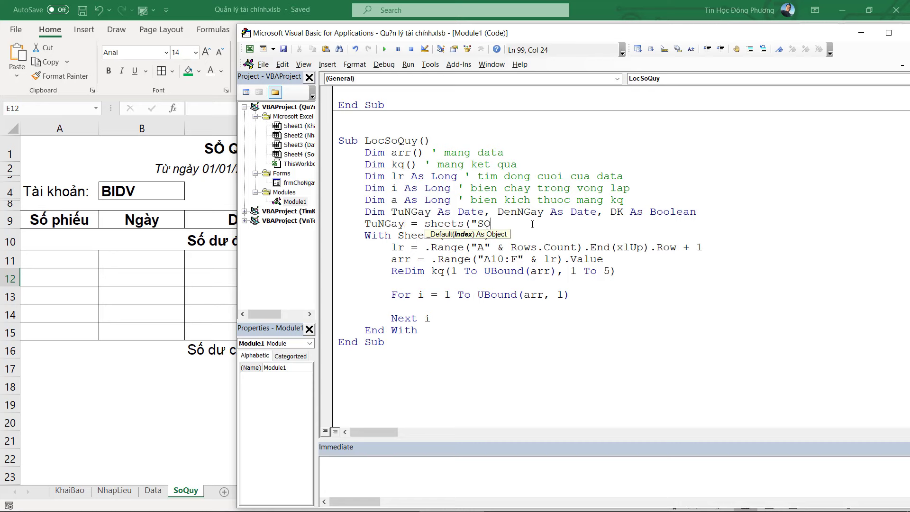
pyautogui.write('Quy')
pyautogui.write('").range("')
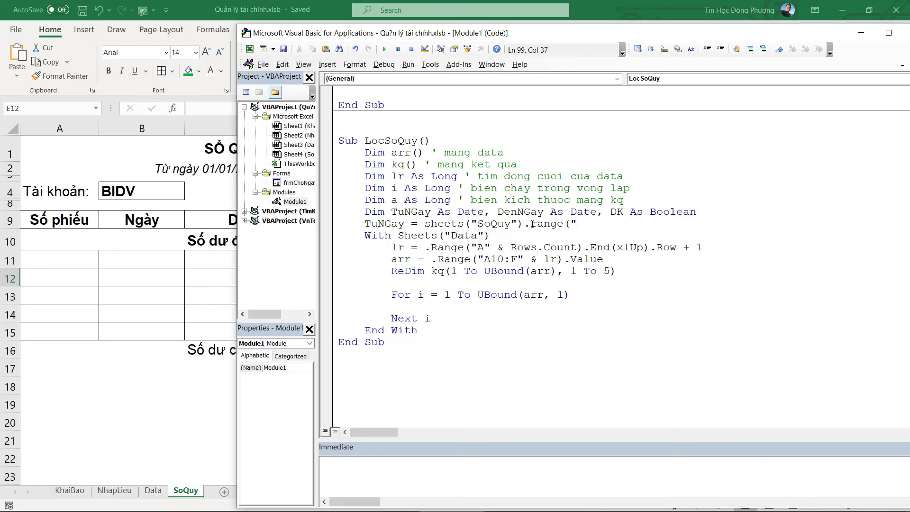
pyautogui.write('M1")')
pyautogui.write('.va')
pyautogui.write('lue')
pyautogui.press('Return')
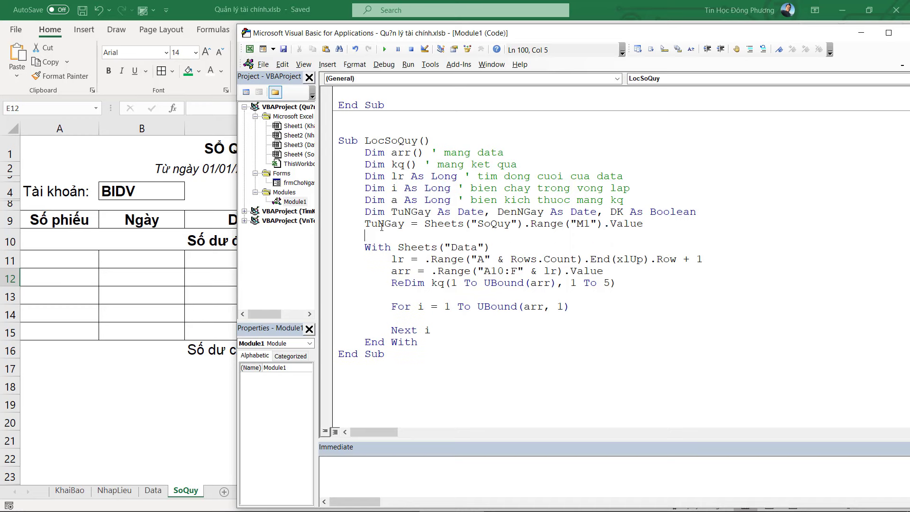
pyautogui.moveTo(363, 224); pyautogui.dragTo(652, 224)
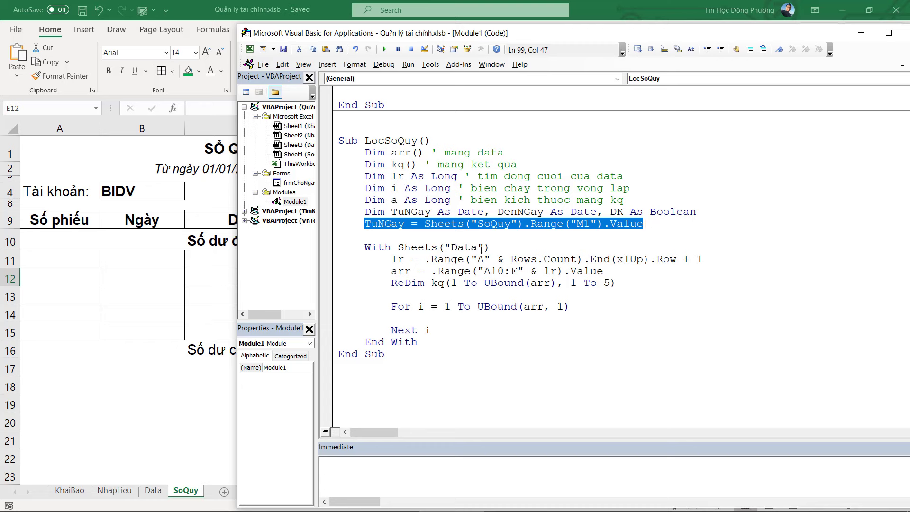
pyautogui.hotkey('ctrl', 'c')
pyautogui.press('Down')
pyautogui.hotkey('ctrl', 'v')
pyautogui.press('Return')
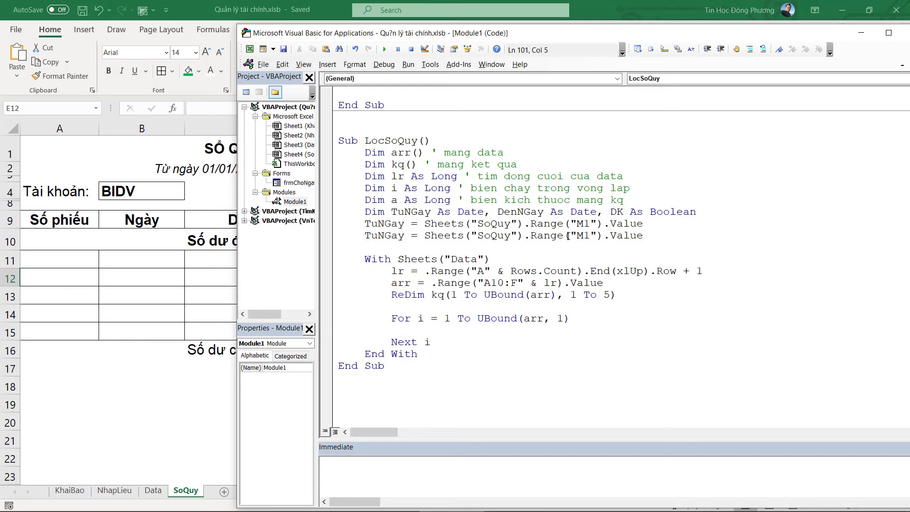
pyautogui.moveTo(576, 236); pyautogui.dragTo(584, 236)
pyautogui.write('N')
pyautogui.doubleClick(375, 236)
pyautogui.write('DenNgay')
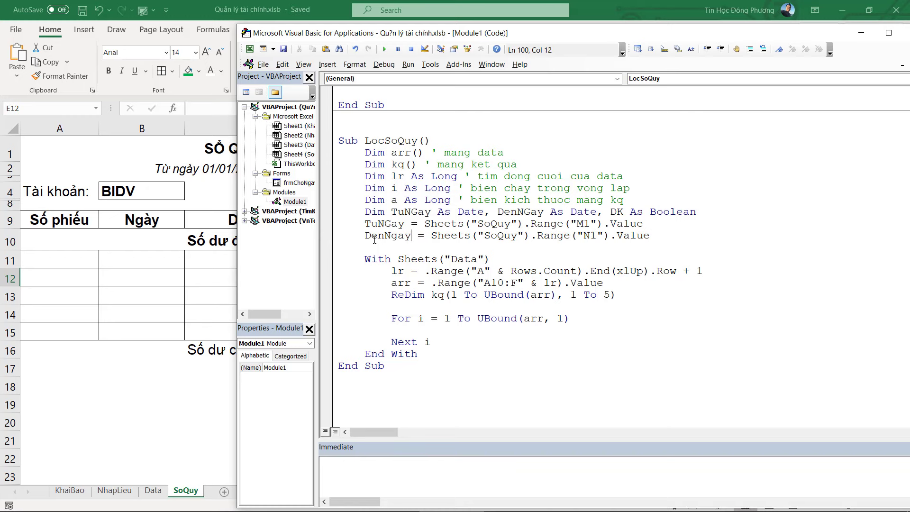
# Step: Declare LoaiTien As String in the Dim line before DK
pyautogui.click(714, 211)
pyautogui.click(609, 214)
pyautogui.write('LoaiTi ')
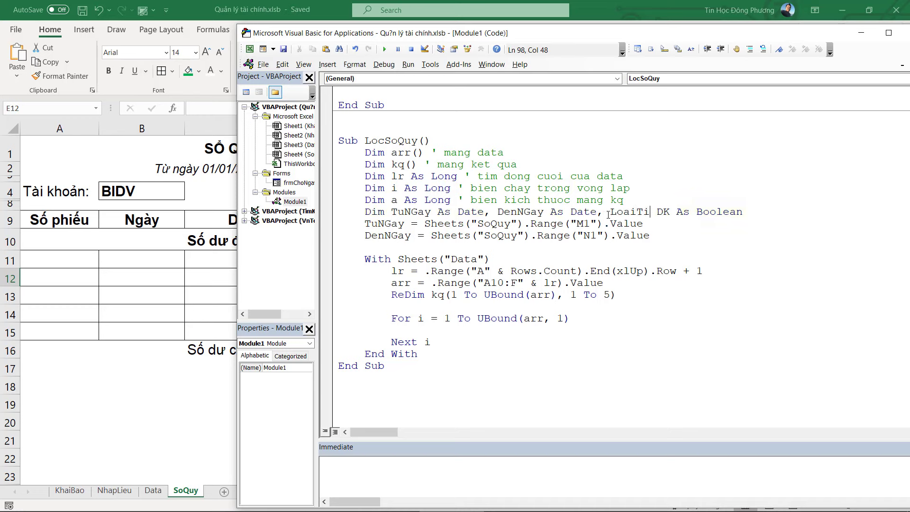
pyautogui.write('enas')
pyautogui.press('BackSpace')
pyautogui.press('BackSpace')
pyautogui.write('as')
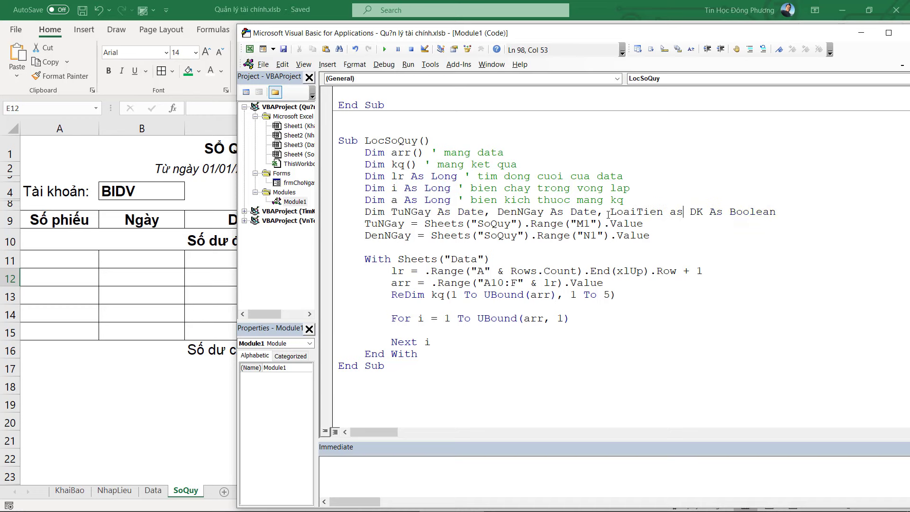
pyautogui.write(' stri,')
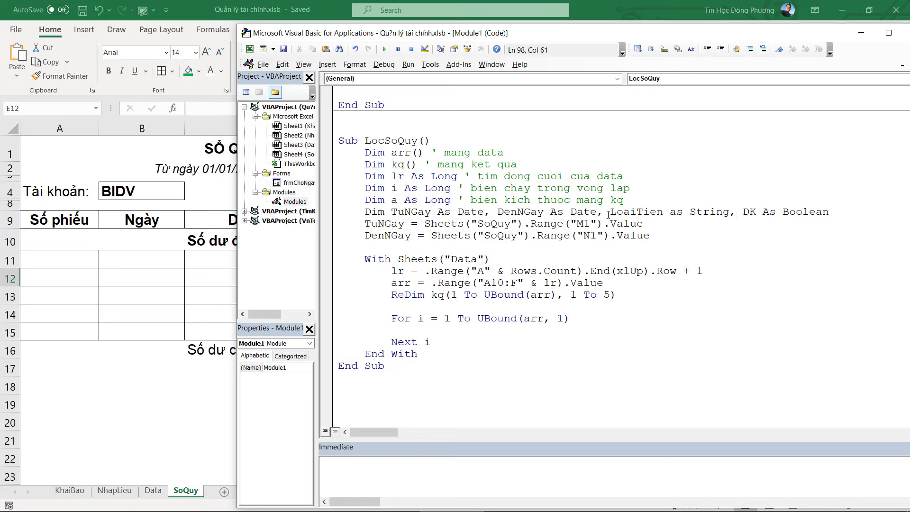
pyautogui.click(636, 212)
# Step: Add LoaiTien = Sheets("SoQuy").Range("B4").Value above the With block
pyautogui.click(440, 252)
pyautogui.write('LoaiTien')
pyautogui.write(' =')
pyautogui.moveTo(429, 236); pyautogui.dragTo(694, 233)
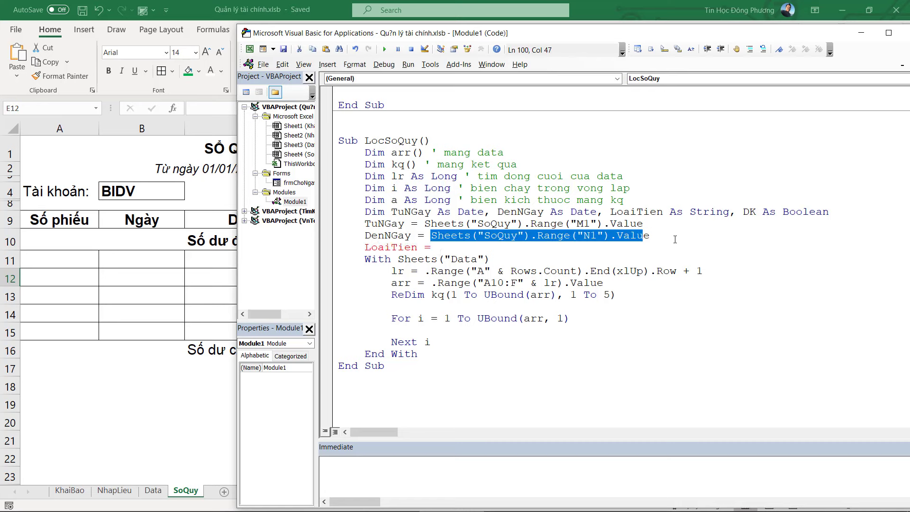
pyautogui.hotkey('ctrl', 'c')
pyautogui.click(641, 249)
pyautogui.hotkey('ctrl', 'v')
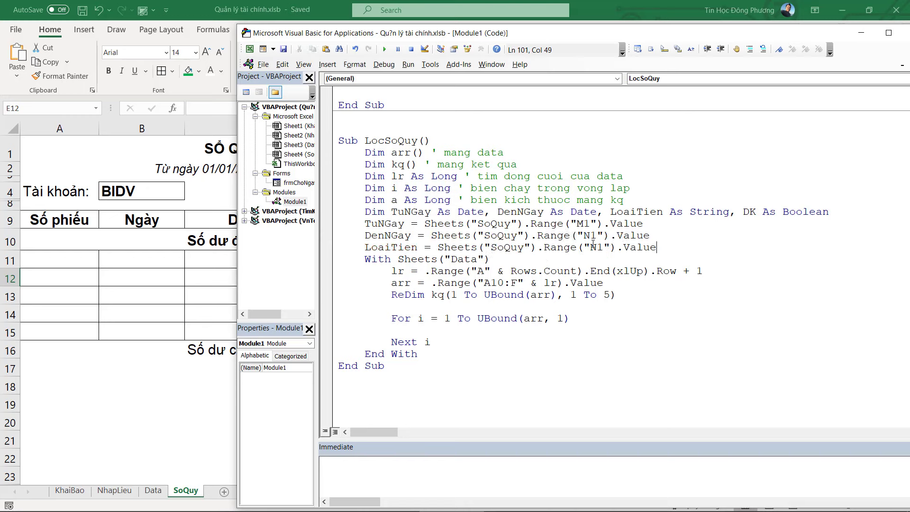
pyautogui.doubleClick(599, 244)
pyautogui.write('B4')
pyautogui.press('Down')
pyautogui.press('Down')
pyautogui.press('Down')
pyautogui.click(658, 247)
pyautogui.press('Return')
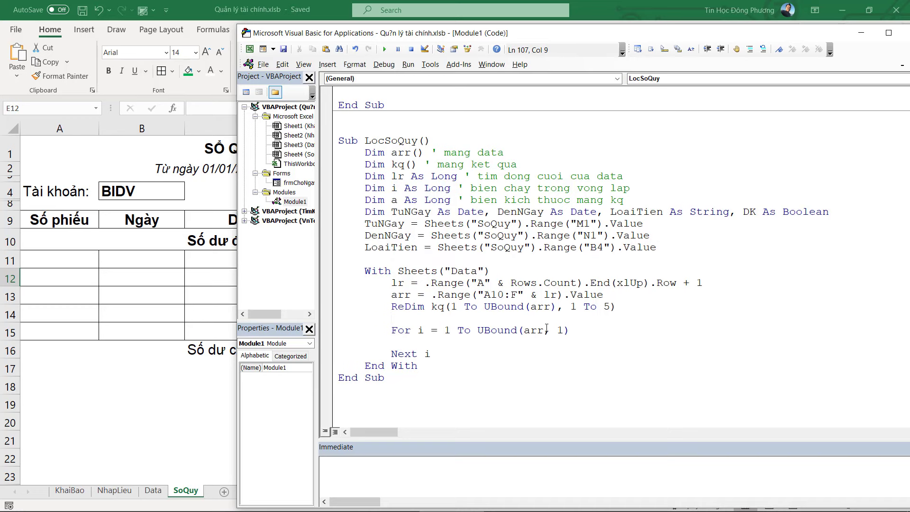
pyautogui.press('Return')
# Step: Discard the stray Dk line and begin the DK assignment 'dk = arr(' inside the For loop
pyautogui.press('Up')
pyautogui.write('D')
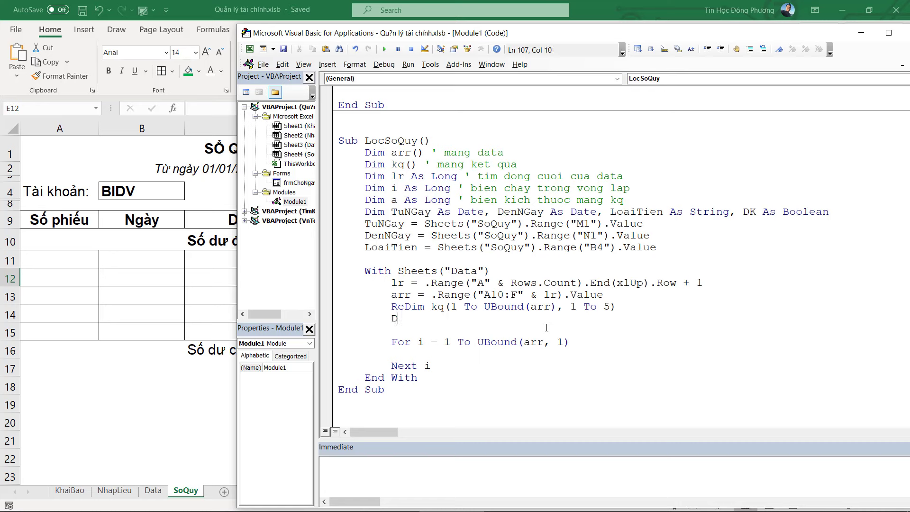
pyautogui.write('k')
pyautogui.write('k ')
pyautogui.write('=')
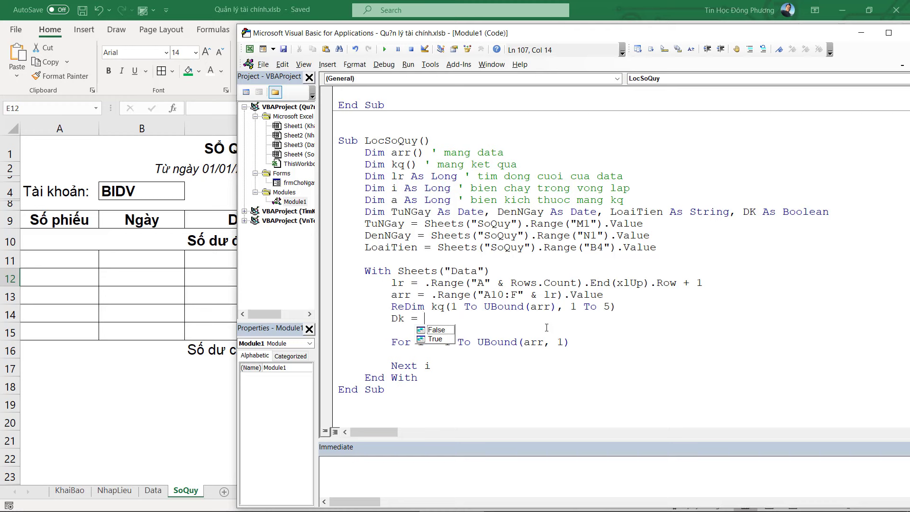
pyautogui.press('BackSpace')
pyautogui.press('BackSpace')
pyautogui.press('BackSpace')
pyautogui.press('BackSpace')
pyautogui.press('BackSpace')
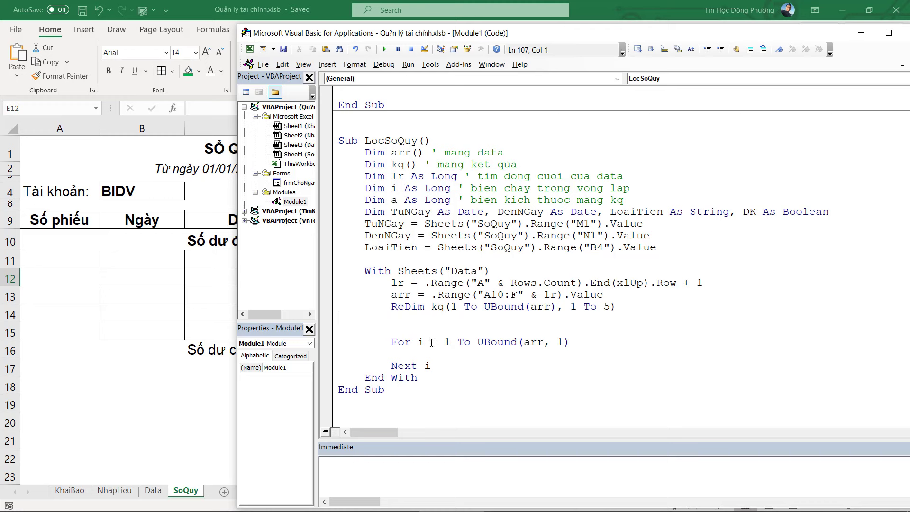
pyautogui.press('BackSpace')
pyautogui.press('BackSpace')
pyautogui.press('BackSpace')
pyautogui.write('5')
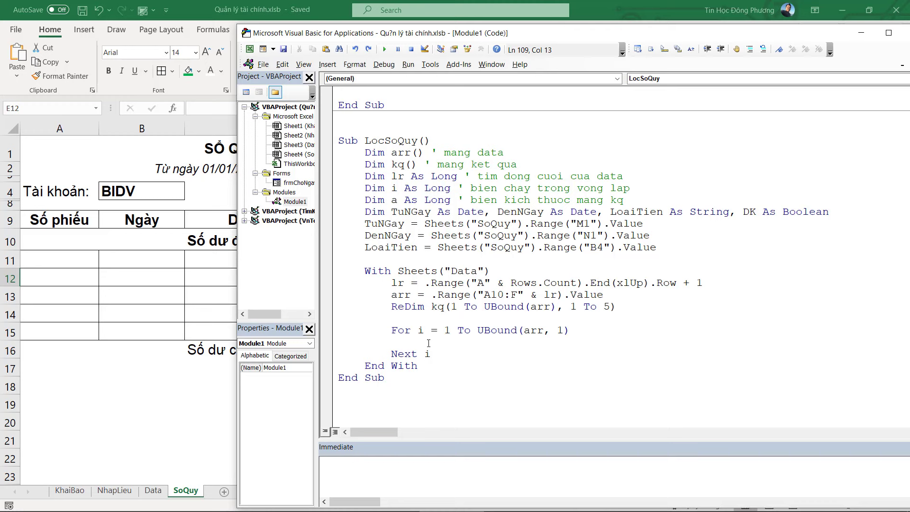
pyautogui.write('dk= d')
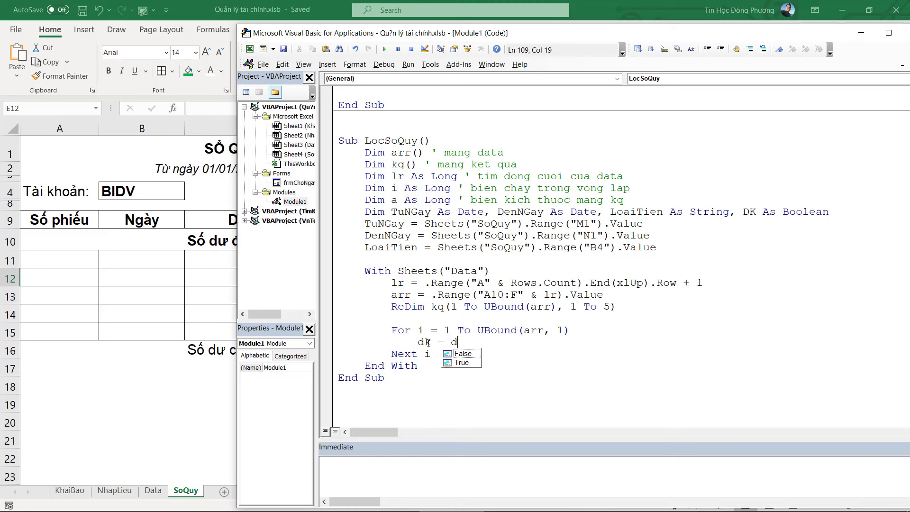
pyautogui.write('rr')
pyautogui.write('(')
# Step: On the Data sheet, unhide the hidden rows 3 to 8
pyautogui.click(107, 242)
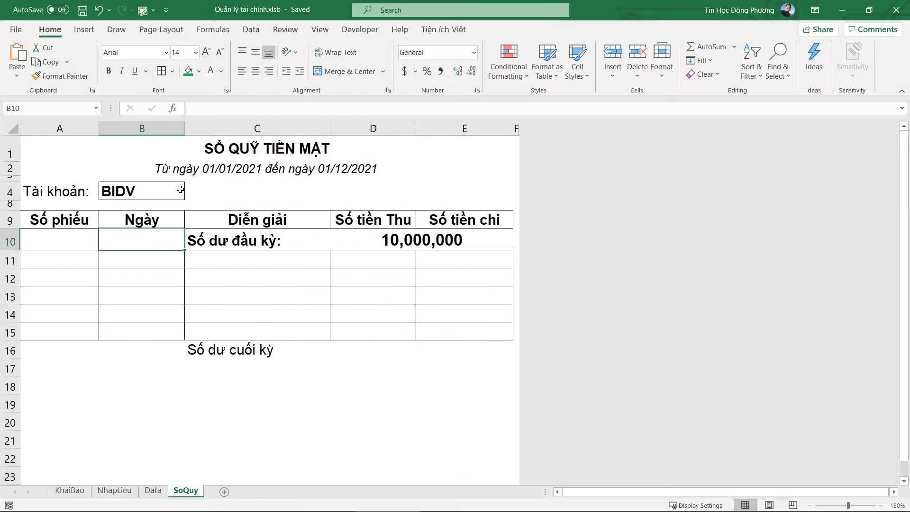
pyautogui.click(153, 491)
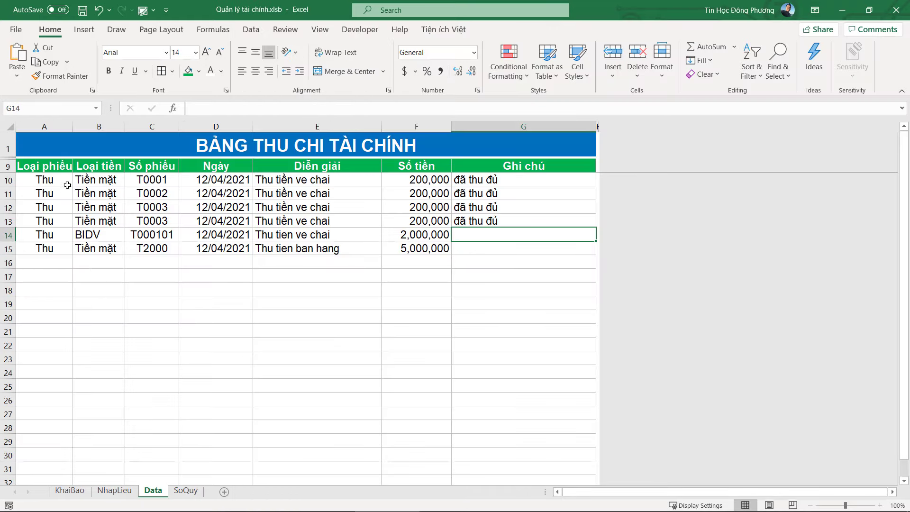
pyautogui.moveTo(225, 181); pyautogui.dragTo(223, 235)
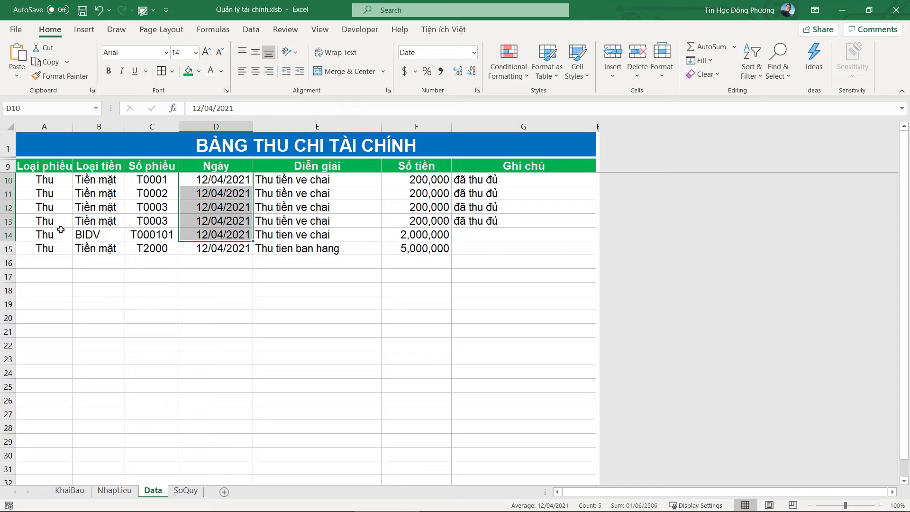
pyautogui.click(42, 287)
pyautogui.moveTo(8, 149); pyautogui.dragTo(8, 166)
pyautogui.rightClick(8, 159)
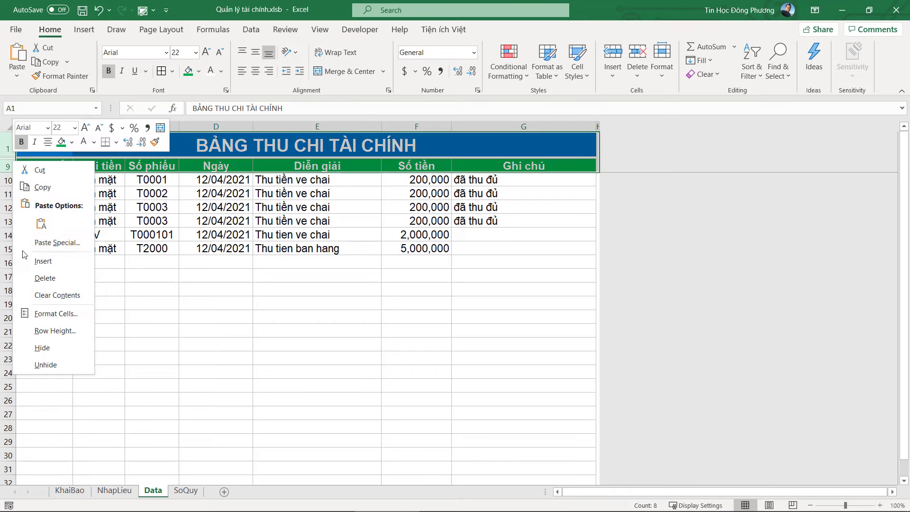
pyautogui.click(31, 348)
pyautogui.click(194, 247)
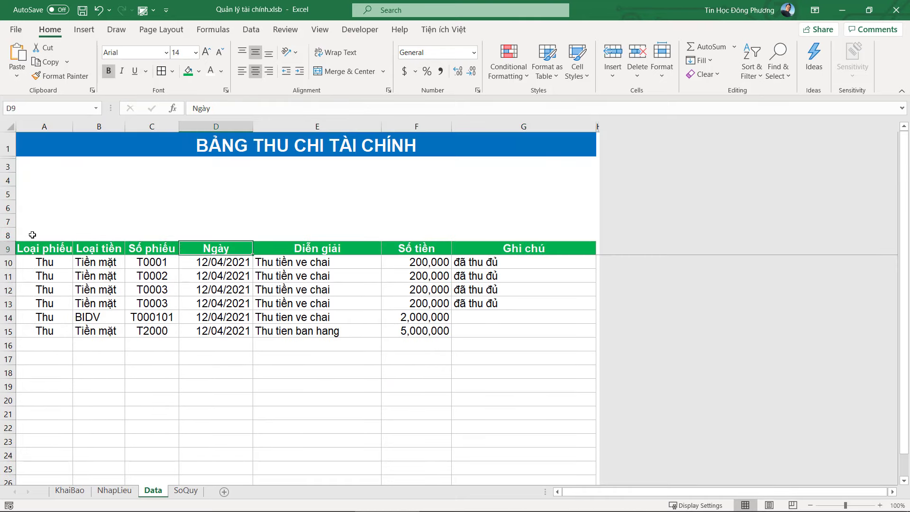
# Step: Number cells A7 to F7 as a 1–6 series using Fill Series
pyautogui.click(45, 223)
pyautogui.write('1')
pyautogui.hotkey('ctrl', 'Return')
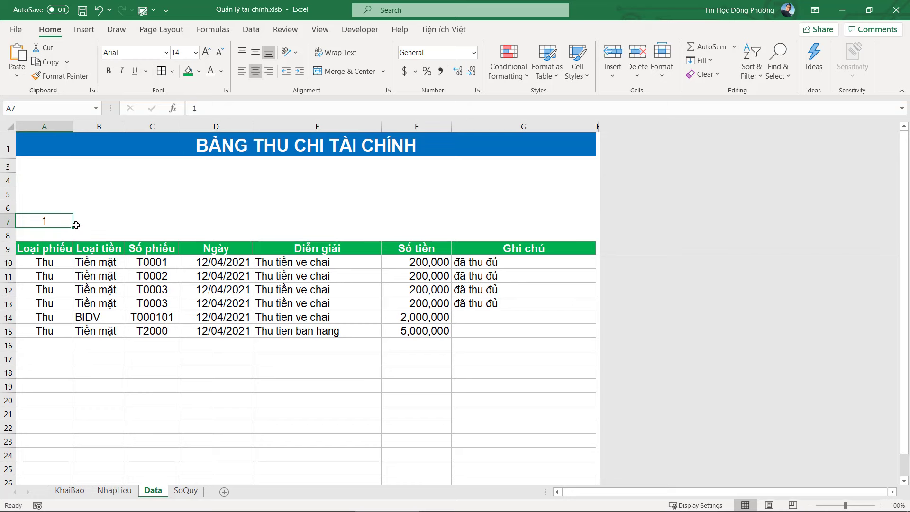
pyautogui.moveTo(72, 227); pyautogui.dragTo(417, 220)
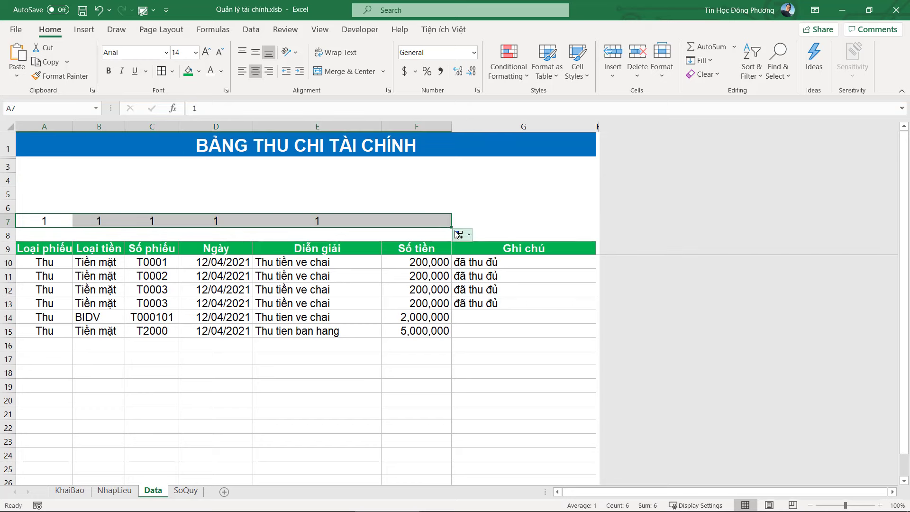
pyautogui.click(458, 234)
pyautogui.click(479, 261)
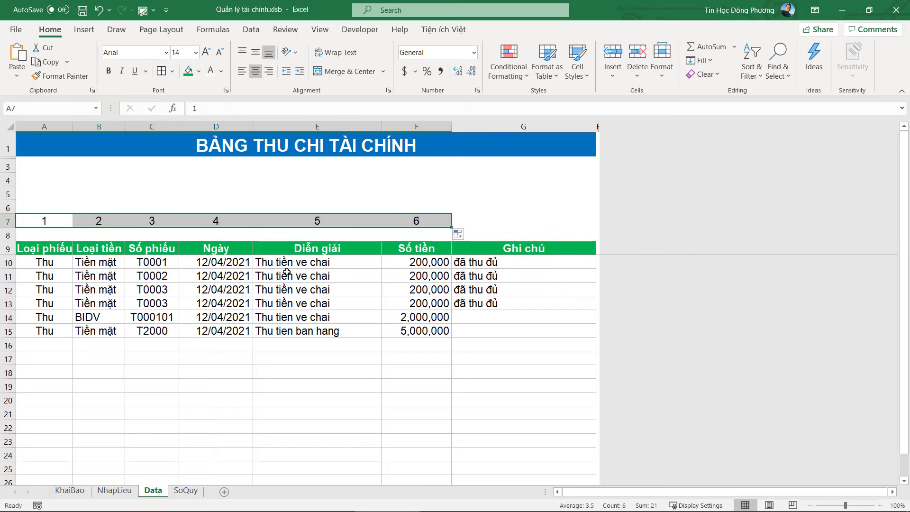
pyautogui.click(226, 222)
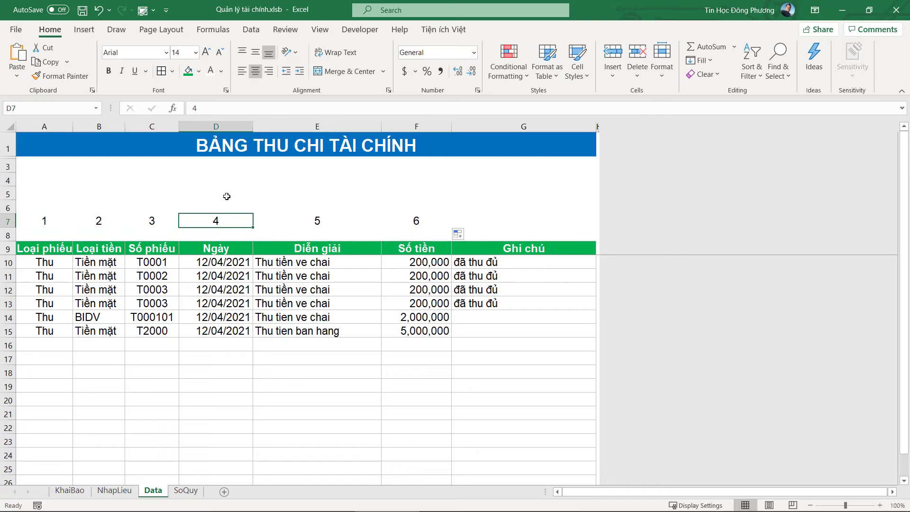
pyautogui.hotkey('alt', 'Tab')
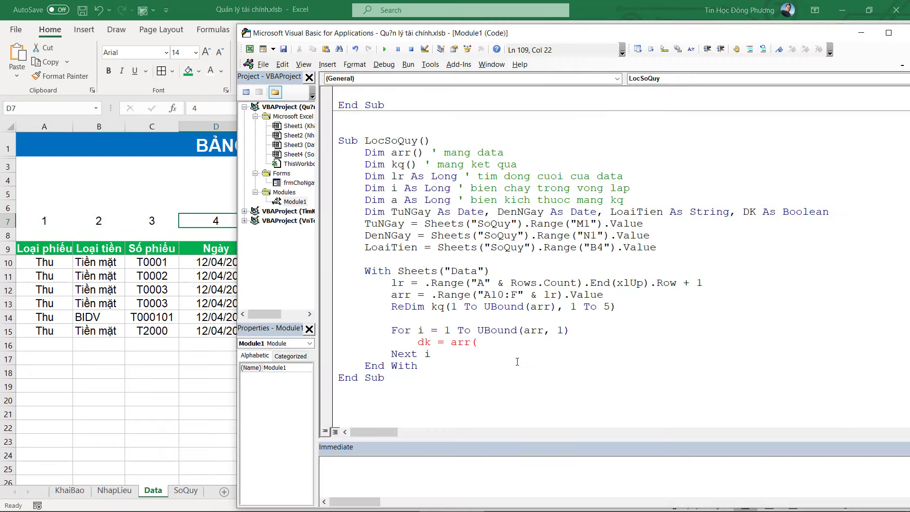
# Step: Write the date test DK = arr(i,4) >= TuNGay And arr(i,4) <= DenNGay
pyautogui.write('i,1')
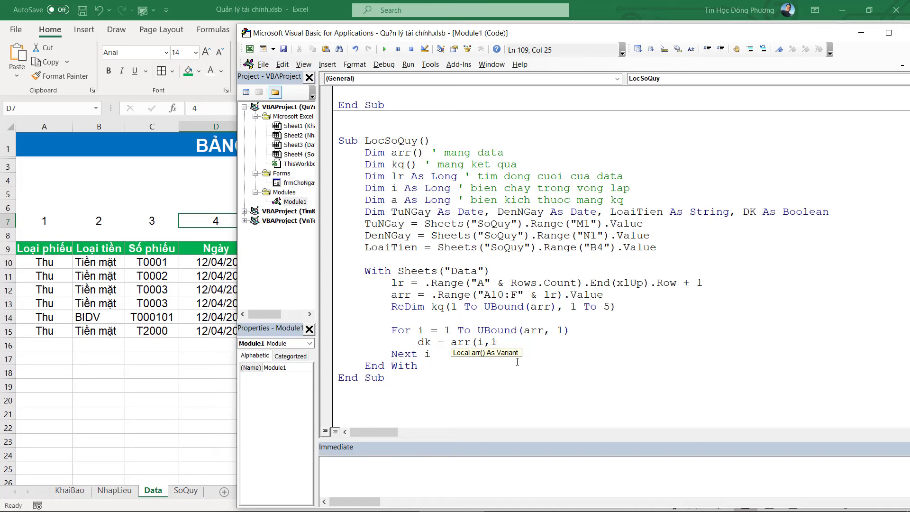
pyautogui.press('BackSpace')
pyautogui.write('4')
pyautogui.write(')')
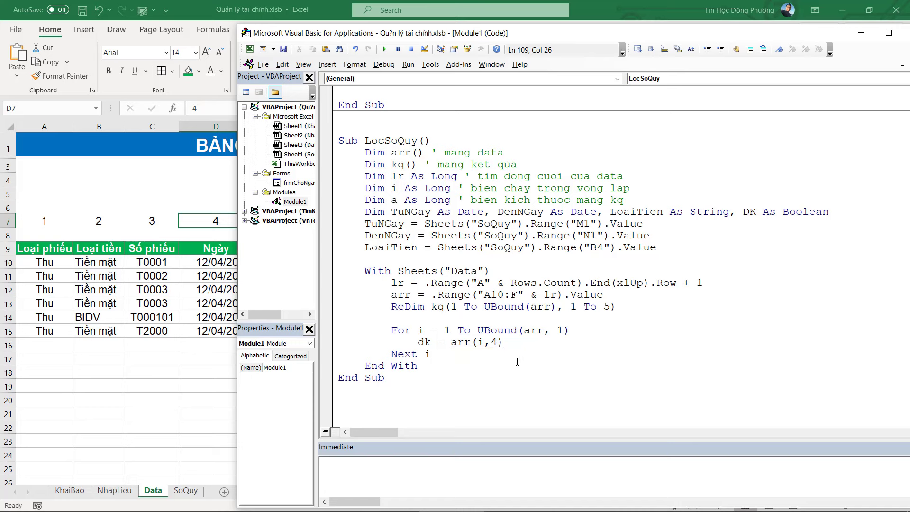
pyautogui.write('>=')
pyautogui.write('TuNGayan')
pyautogui.press('BackSpace')
pyautogui.press('BackSpace')
pyautogui.write('and a')
pyautogui.write('rr(i,')
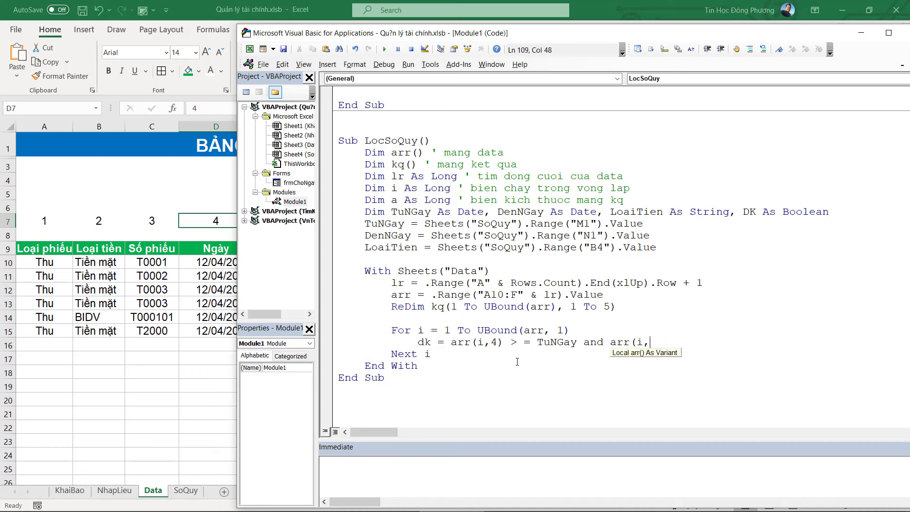
pyautogui.write('4')
pyautogui.write(') ')
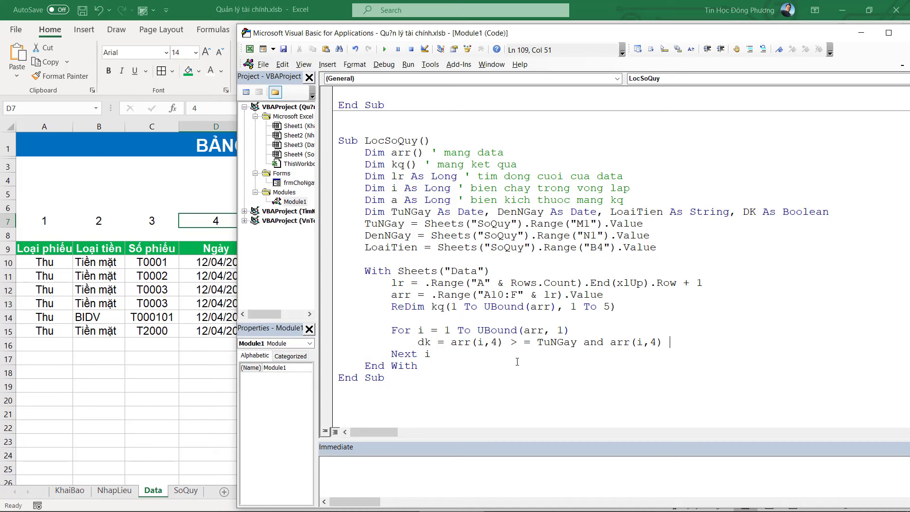
pyautogui.write('<= DenNGay')
pyautogui.write(' and ')
pyautogui.write('darr(')
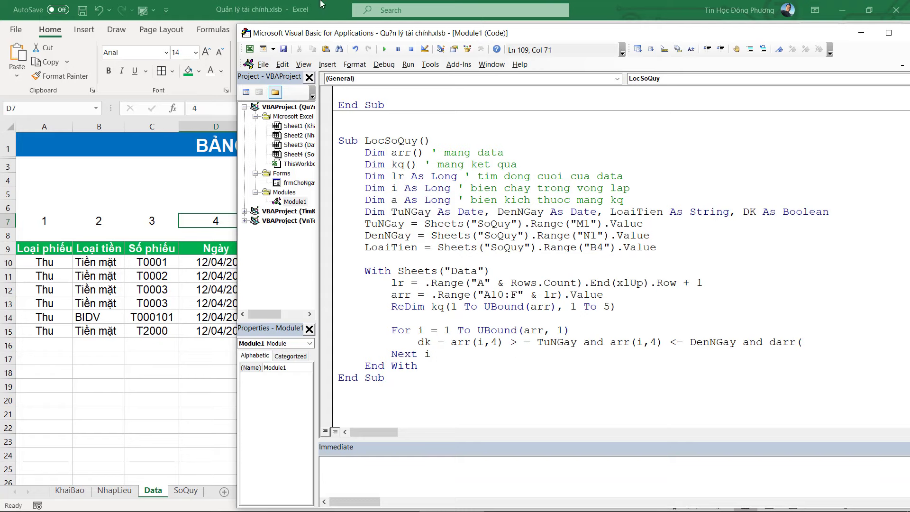
# Step: After checking Data column 2 and SoQuy B4, finish the condition with darr(i, 2) = LoaiTien
pyautogui.click(169, 181)
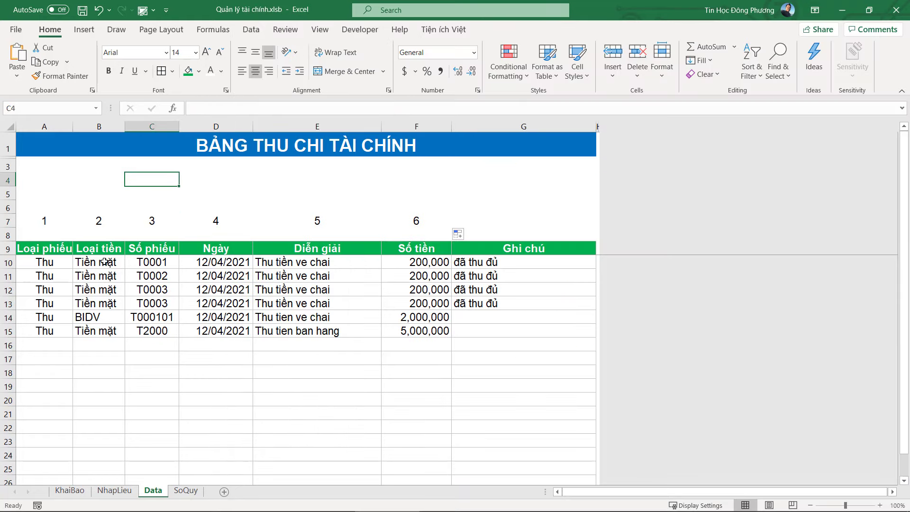
pyautogui.click(80, 262)
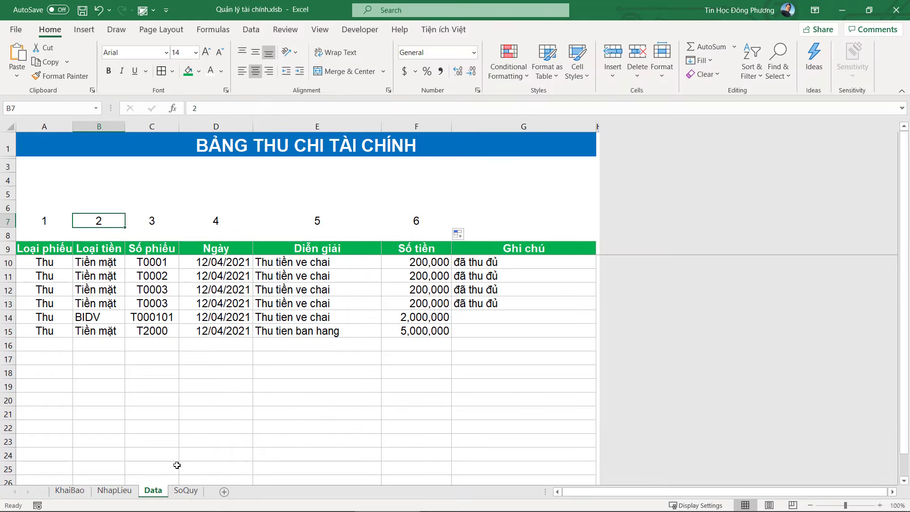
pyautogui.click(185, 491)
pyautogui.click(100, 191)
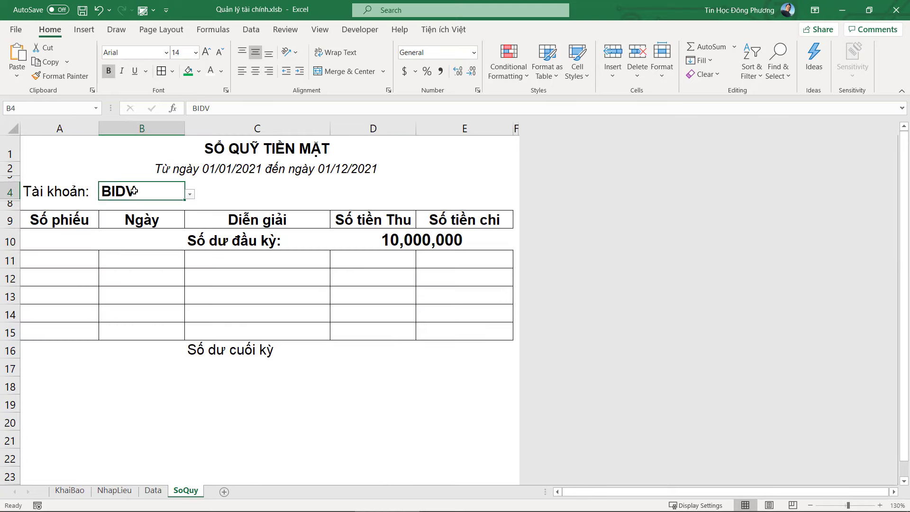
pyautogui.hotkey('alt', 'Tab')
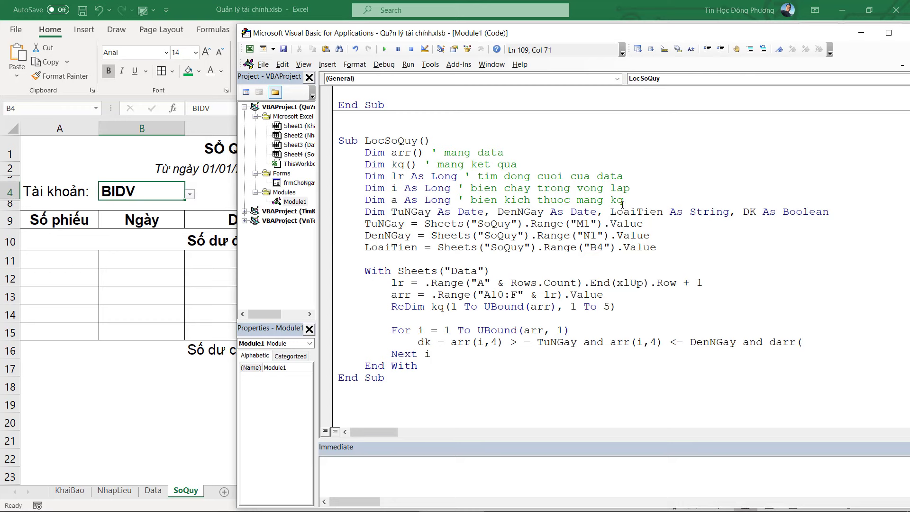
pyautogui.doubleClick(644, 213)
pyautogui.click(813, 342)
pyautogui.write('arr(i,')
pyautogui.click(153, 490)
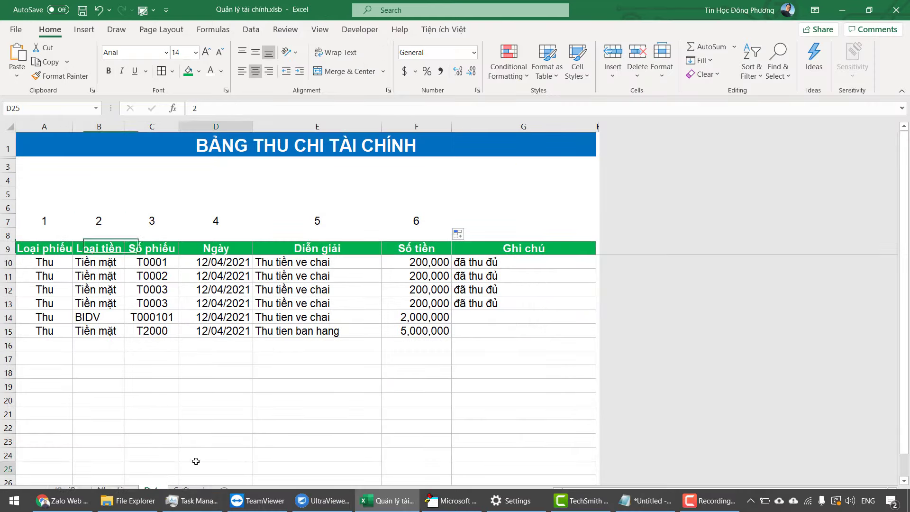
pyautogui.click(186, 490)
pyautogui.hotkey('alt', 'F11')
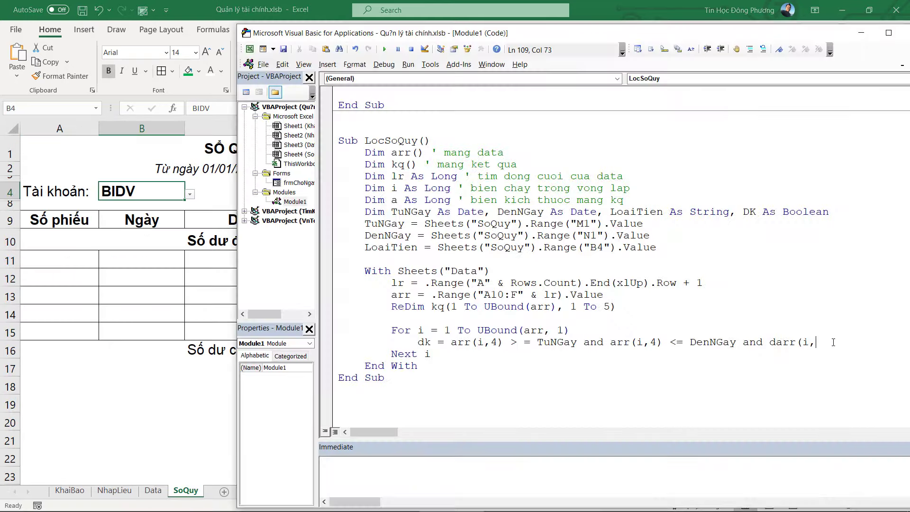
pyautogui.write('2)')
pyautogui.write(' = LoaiTien')
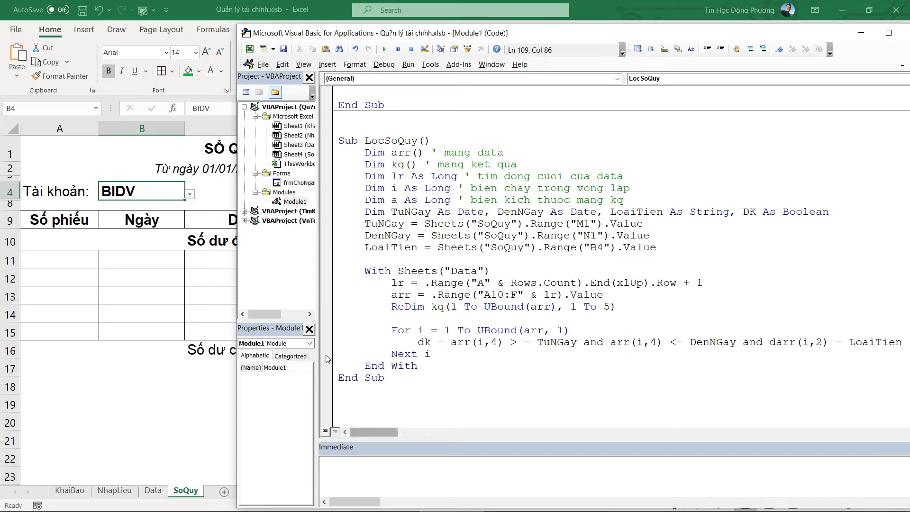
pyautogui.moveTo(237, 254); pyautogui.dragTo(166, 251)
pyautogui.press('Return')
# Step: Add an If DK = True Then ... End If block inside the loop
pyautogui.write('\\')
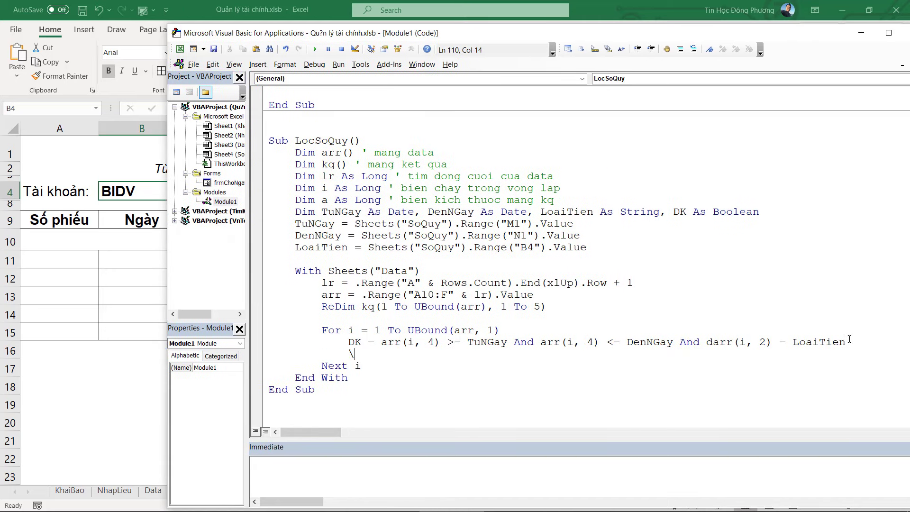
pyautogui.press('BackSpace')
pyautogui.press('Return')
pyautogui.write('iff')
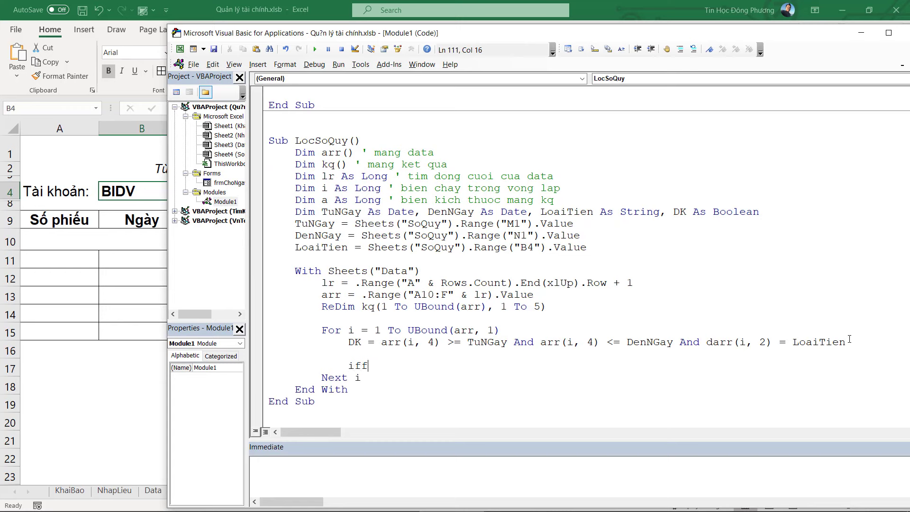
pyautogui.write('dj')
pyautogui.write('-')
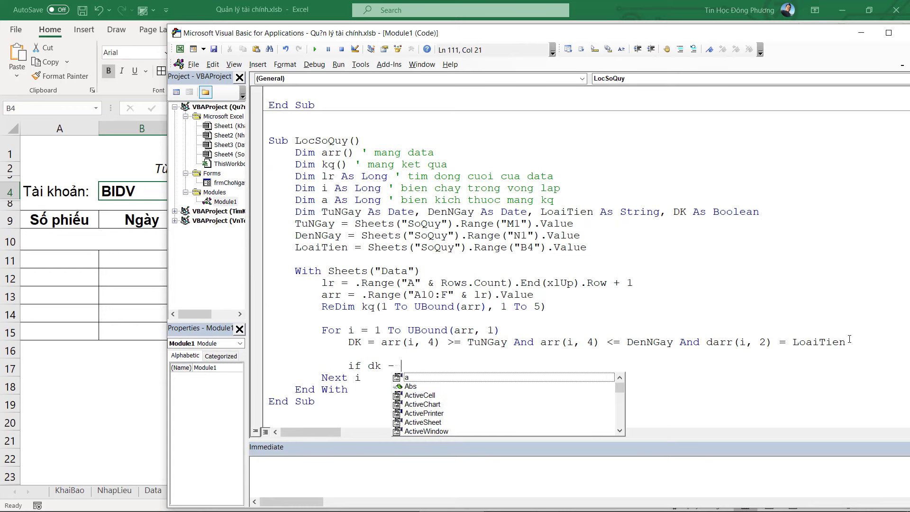
pyautogui.press('BackSpace')
pyautogui.press('BackSpace')
pyautogui.write('= true')
pyautogui.press('Return')
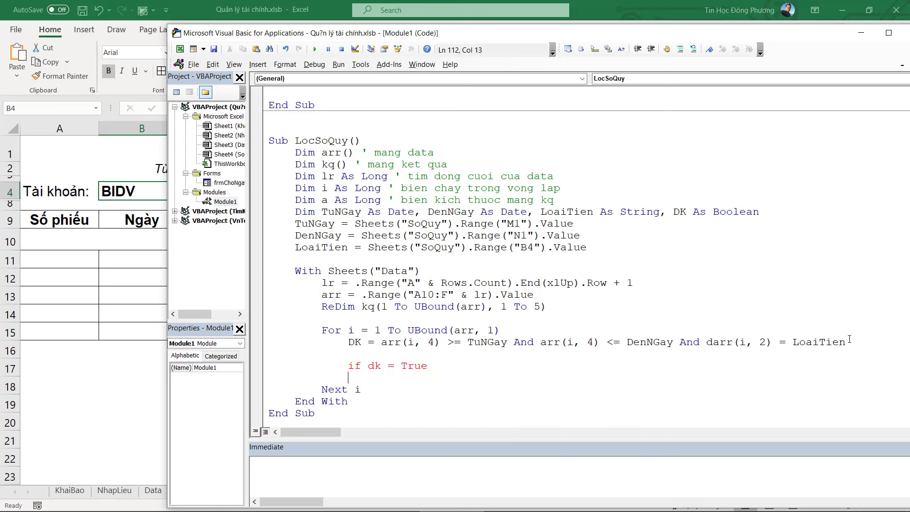
pyautogui.press('Return')
pyautogui.press('BackSpace')
pyautogui.press('BackSpace')
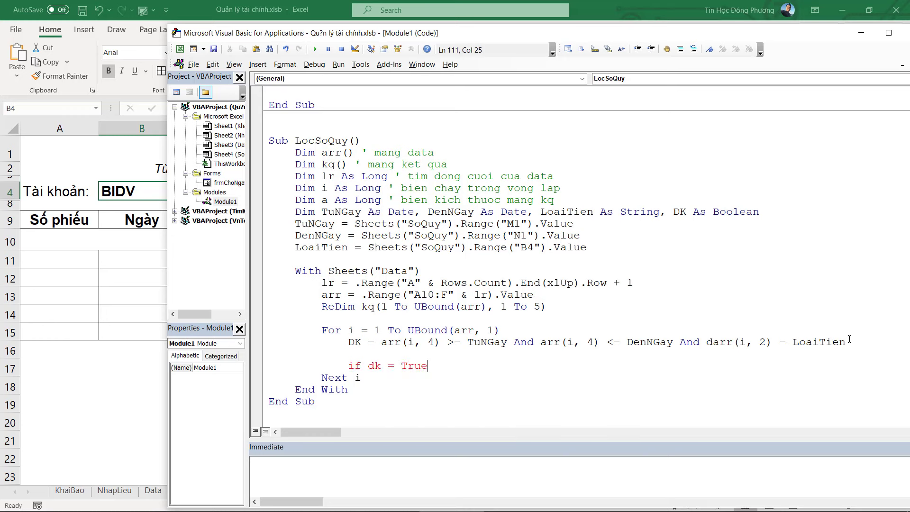
pyautogui.press('BackSpace')
pyautogui.write('Then')
pyautogui.press('Return')
pyautogui.press('Return')
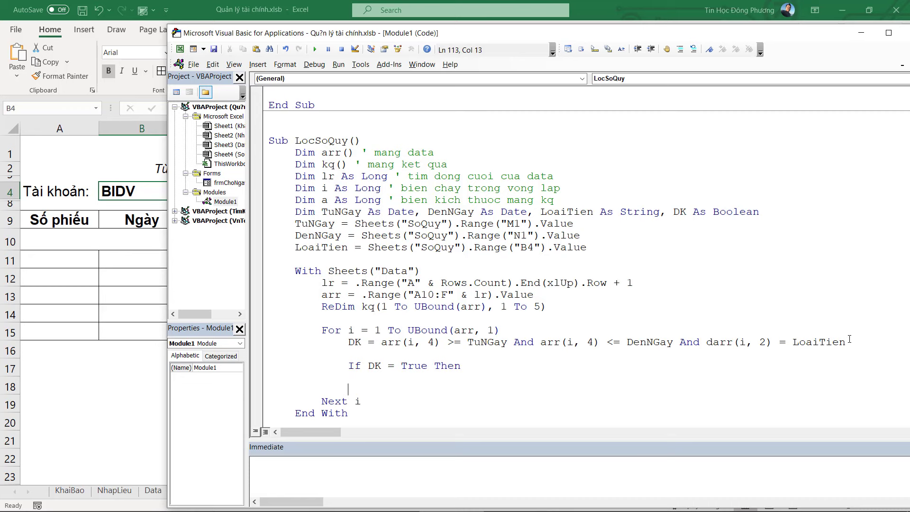
pyautogui.write('End if')
pyautogui.press('Up')
# Step: Add the comments 'dieu kien de loc ket qua' and 'nếu dieu kien nay dung thi'
pyautogui.scroll(-1, 577, 309)
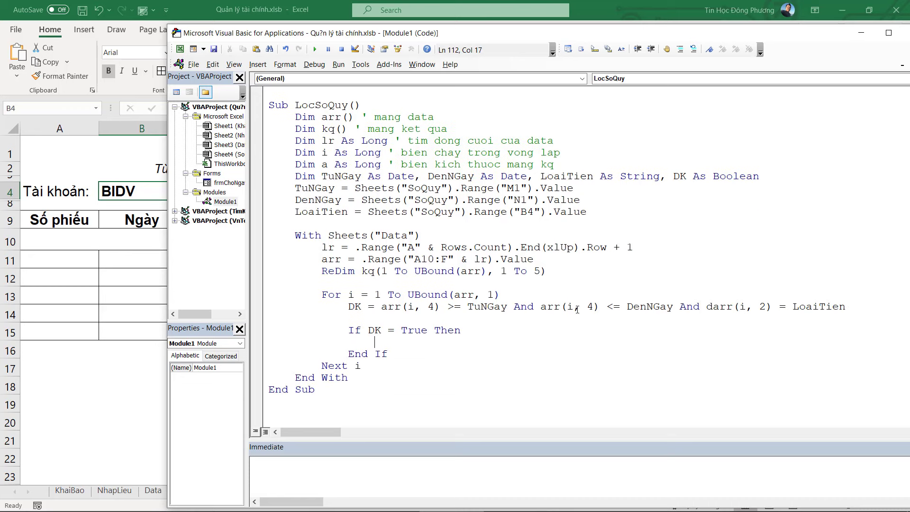
pyautogui.press('BackSpace')
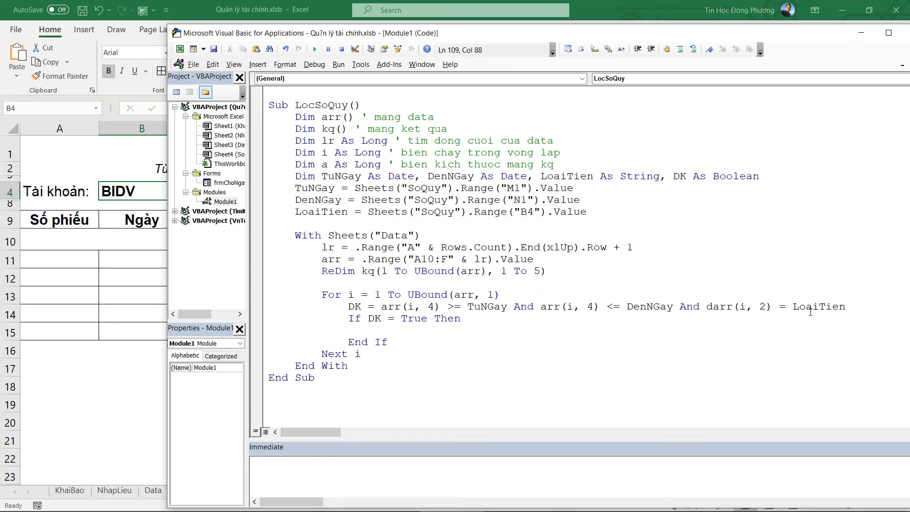
pyautogui.write("' neu dk")
pyautogui.press('BackSpace')
pyautogui.press('BackSpace')
pyautogui.press('BackSpace')
pyautogui.press('BackSpace')
pyautogui.press('BackSpace')
pyautogui.write('dk')
pyautogui.press('BackSpace')
pyautogui.write('ieu ki')
pyautogui.write('en de ')
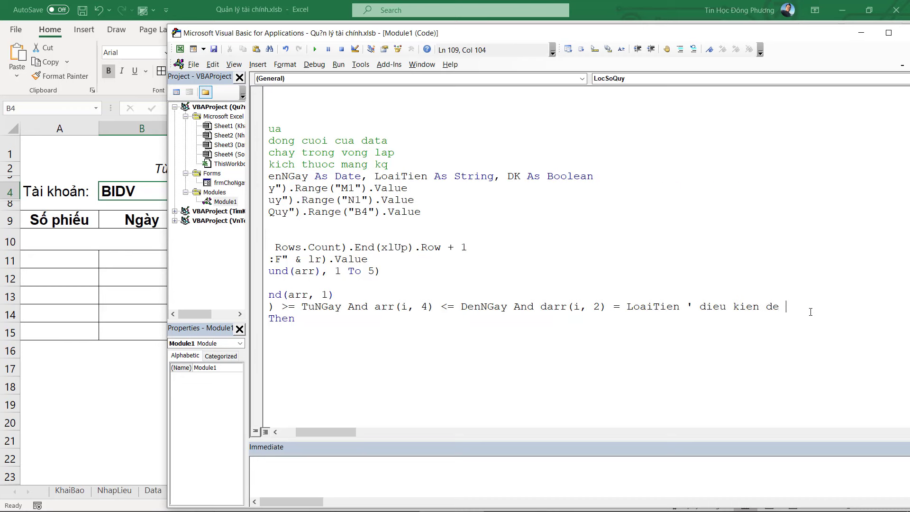
pyautogui.write('loc ket qua')
pyautogui.moveTo(328, 436); pyautogui.dragTo(313, 437)
pyautogui.click(375, 328)
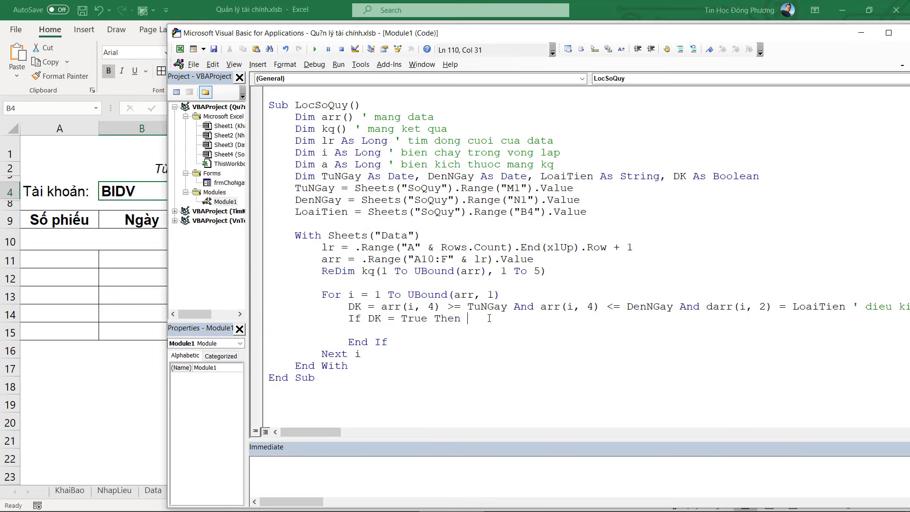
pyautogui.write("'nếu")
pyautogui.write(' dieu kien nay dung th')
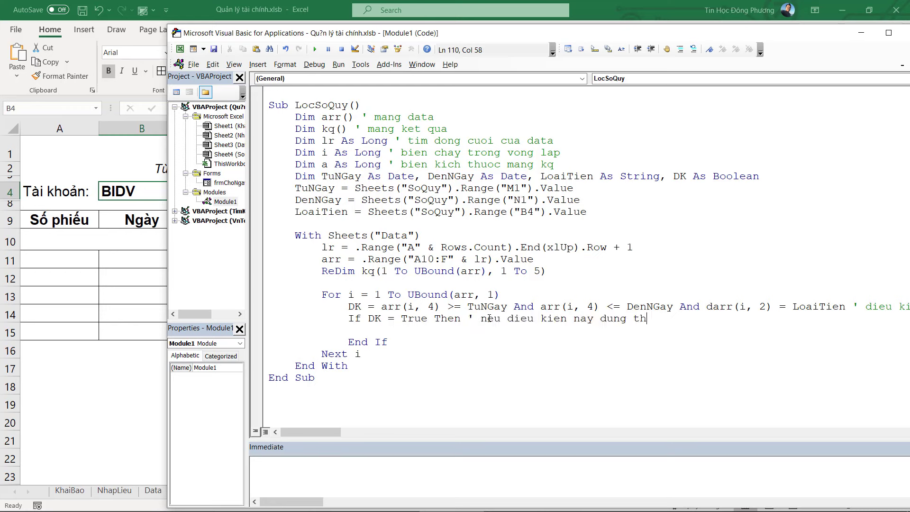
pyautogui.write('i')
# Step: Inside the If block, write a = a + 1 and start the kq(a,1) = line
pyautogui.click(370, 328)
pyautogui.write('a = a+')
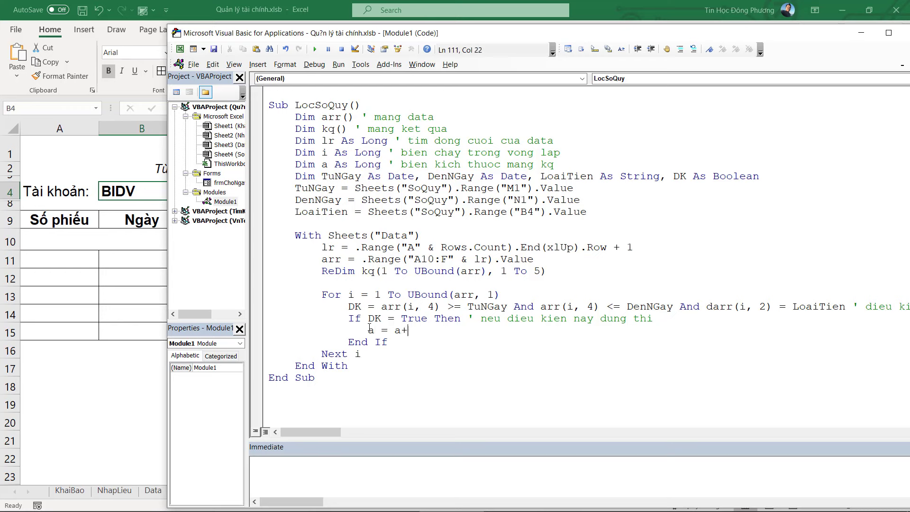
pyautogui.write('1')
pyautogui.click(376, 342)
pyautogui.click(433, 328)
pyautogui.press('Return')
pyautogui.write('kq(a,1')
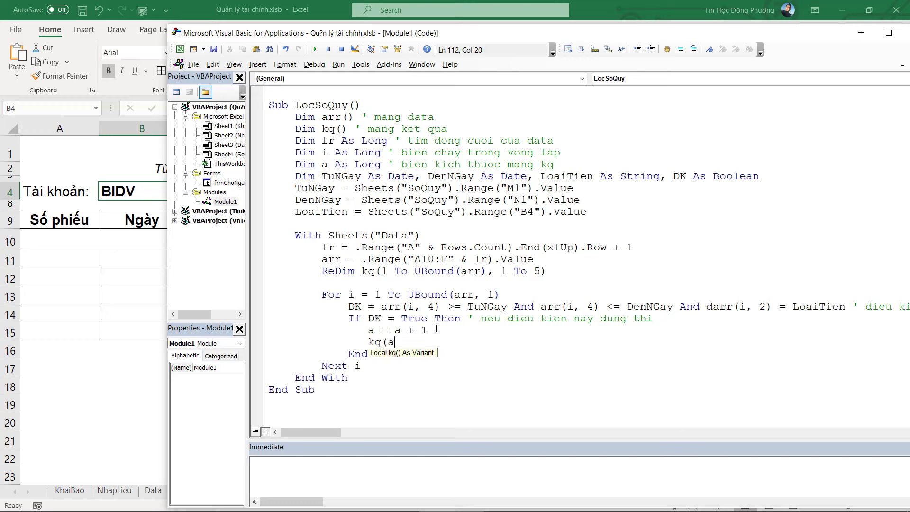
pyautogui.write(') =')
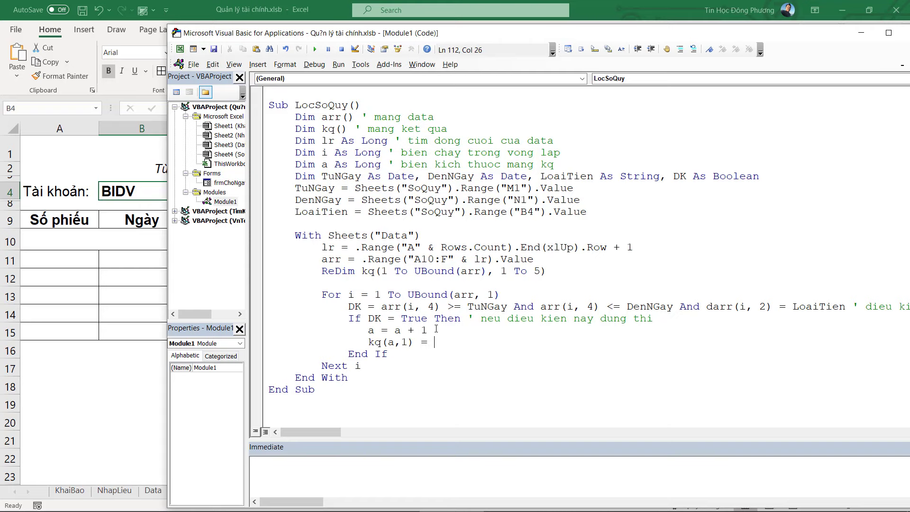
pyautogui.scroll(1, 436, 328)
pyautogui.scroll(-3, 462, 329)
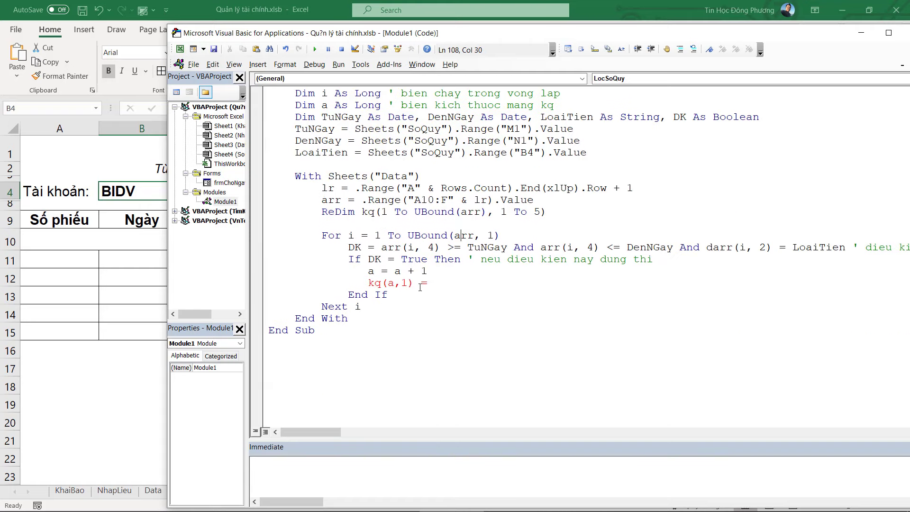
pyautogui.click(420, 283)
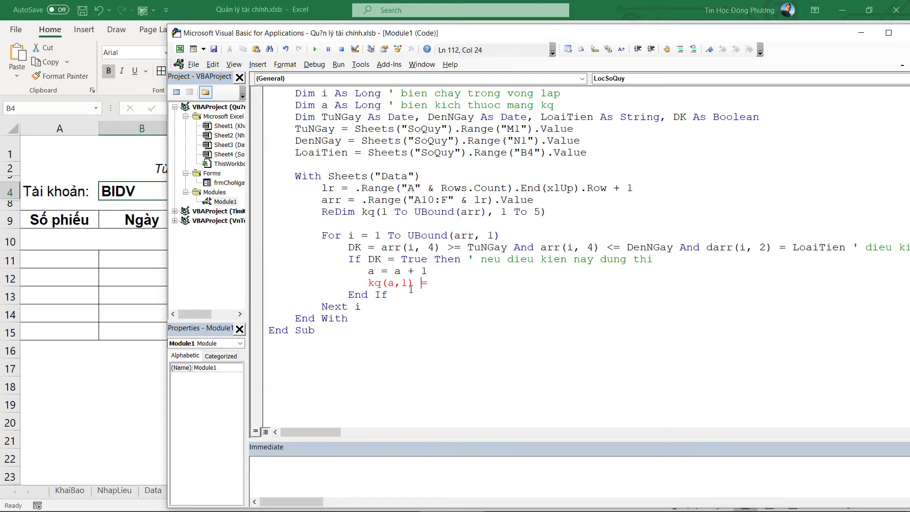
pyautogui.click(120, 251)
# Step: Compare the SoQuy result area A11:E15 with the Data table's voucher column and column-number row
pyautogui.moveTo(44, 256)
pyautogui.mouseDown()
pyautogui.moveTo(520, 330)
pyautogui.moveTo(512, 332)
pyautogui.mouseUp()
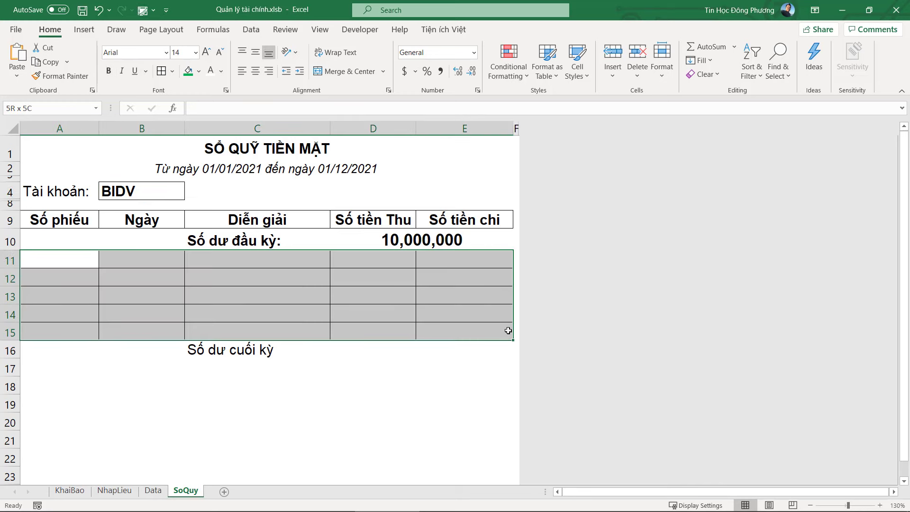
pyautogui.click(64, 257)
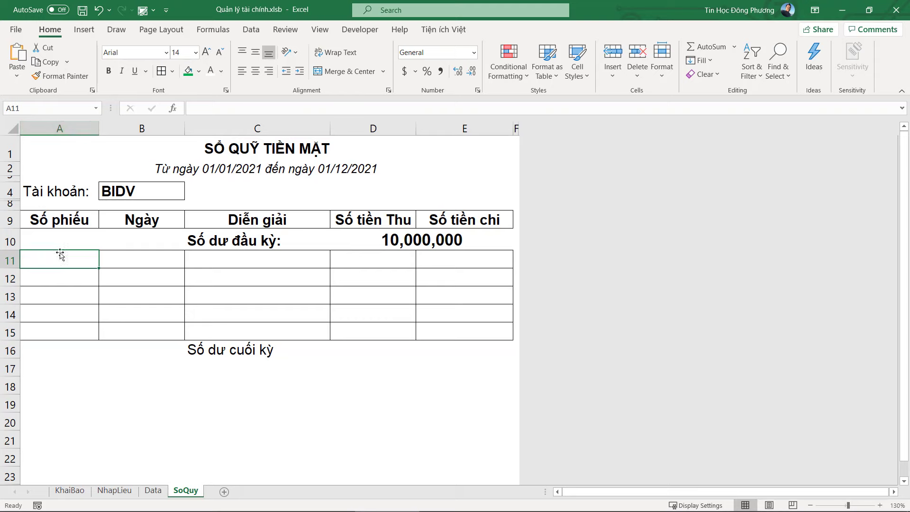
pyautogui.hotkey('alt', 'F11')
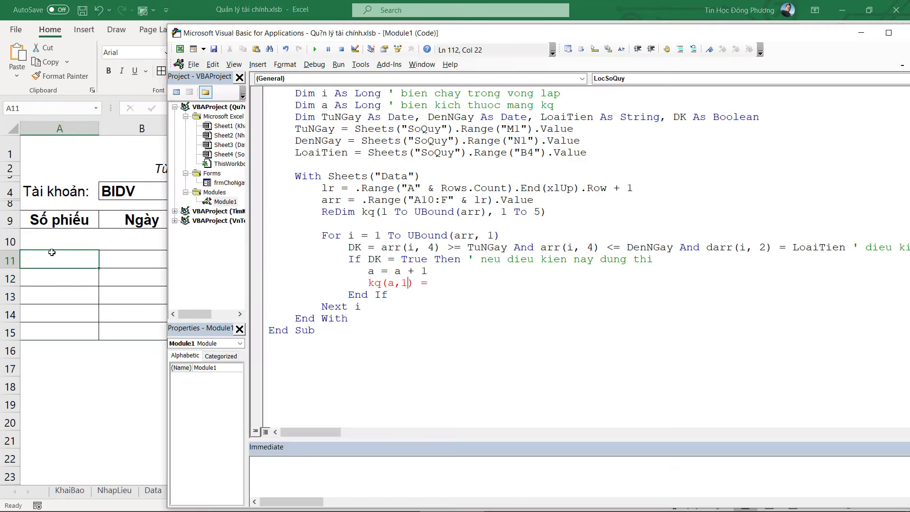
pyautogui.click(52, 253)
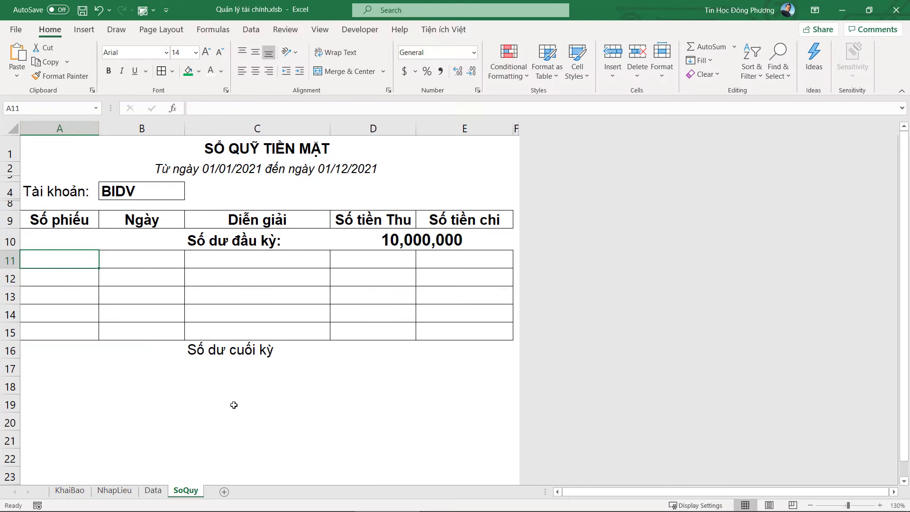
pyautogui.click(153, 492)
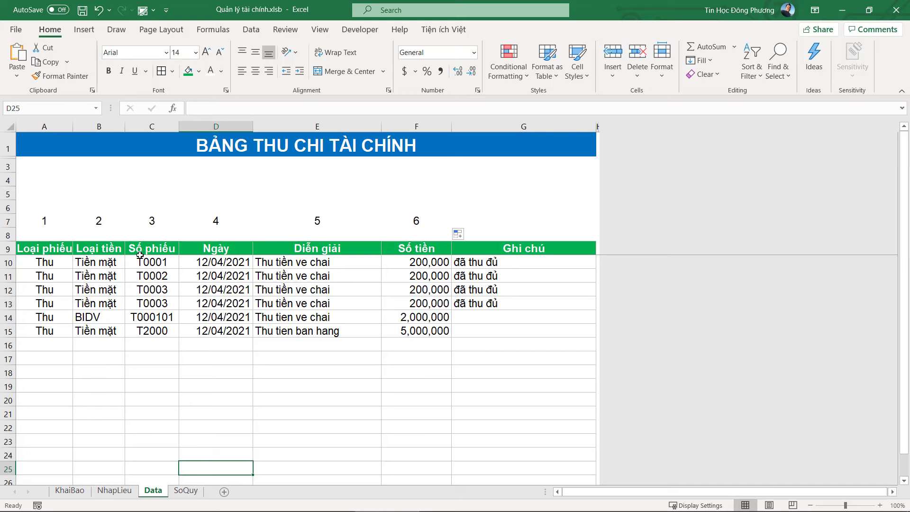
pyautogui.click(153, 272)
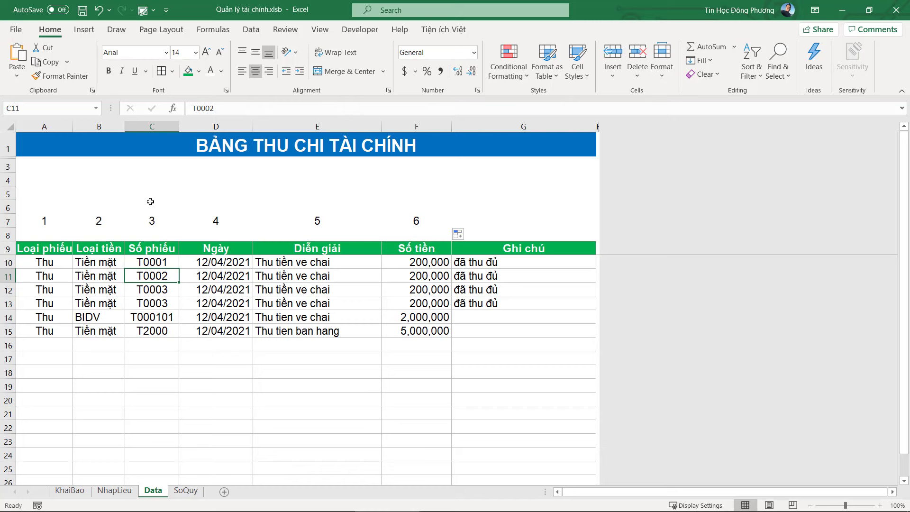
pyautogui.moveTo(40, 221); pyautogui.dragTo(425, 351)
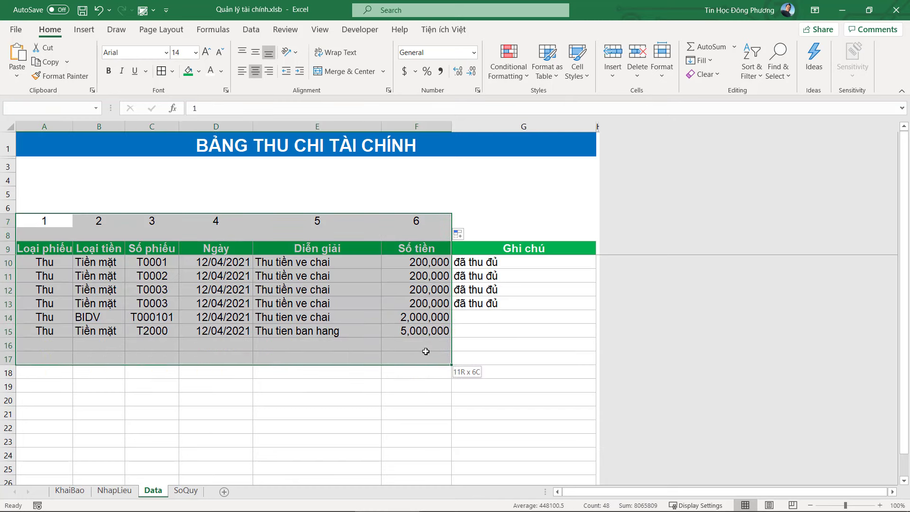
pyautogui.moveTo(41, 222); pyautogui.dragTo(413, 247)
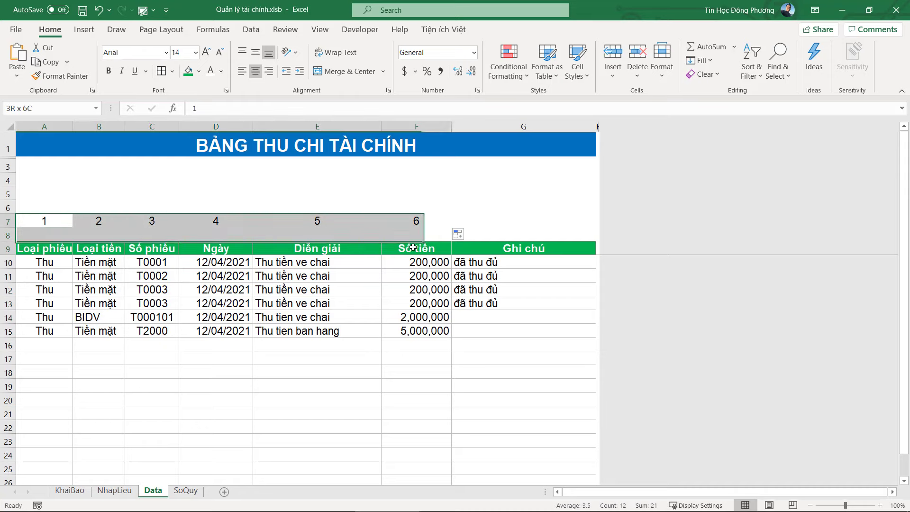
# Step: Complete the line kq(a, 1) = arr(i, 3) ' so phieu in the LocSoQuy macro
pyautogui.hotkey('alt', 'F11')
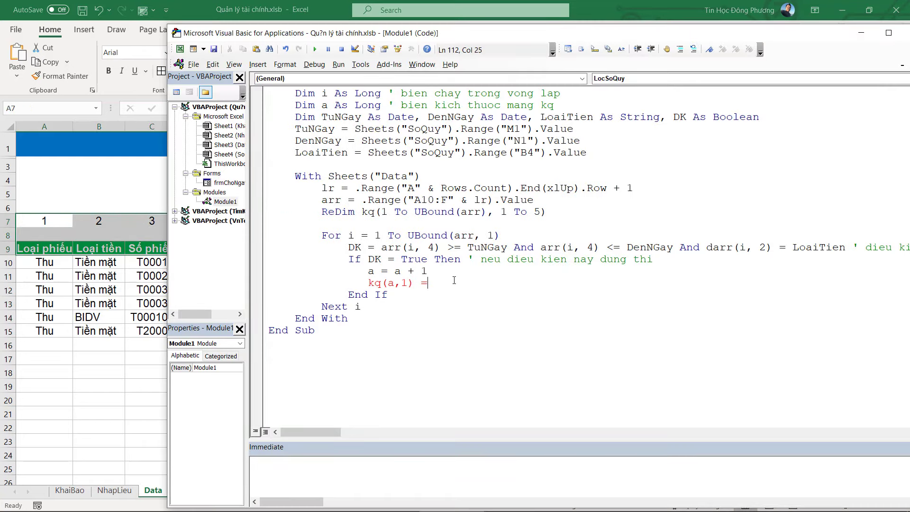
pyautogui.write('arr(i, ')
pyautogui.write('3)')
pyautogui.write(" ' so phieu")
pyautogui.press('Return')
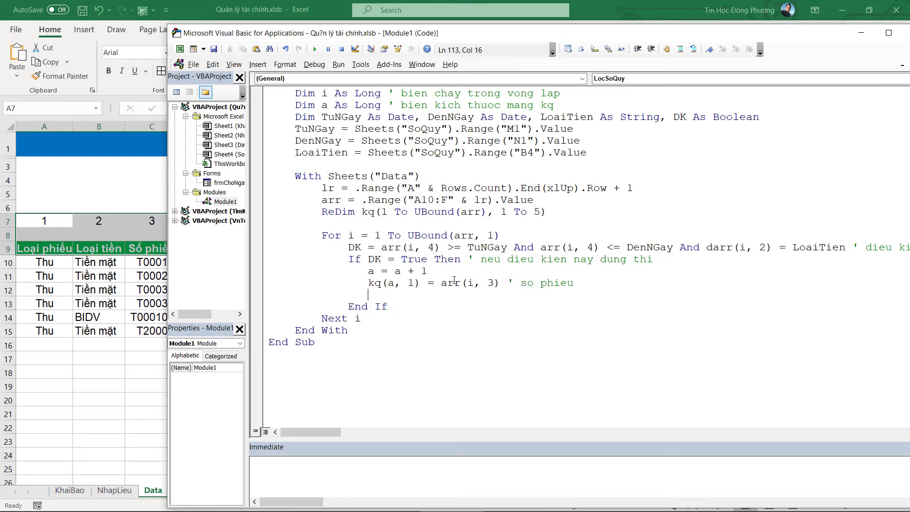
pyautogui.hotkey('alt', 'F11')
pyautogui.click(185, 490)
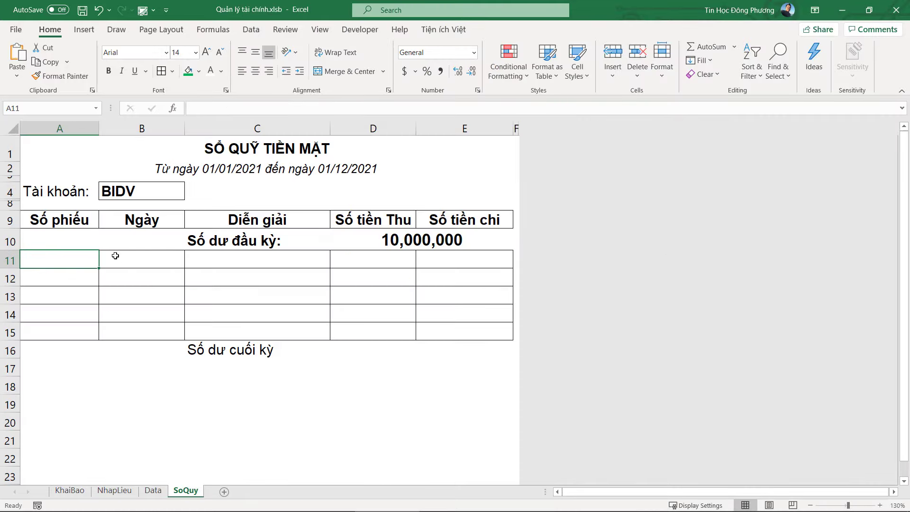
# Step: Duplicate the voucher line as kq(a, 2) = arr(i, 4) ' ngay to store the date
pyautogui.click(151, 490)
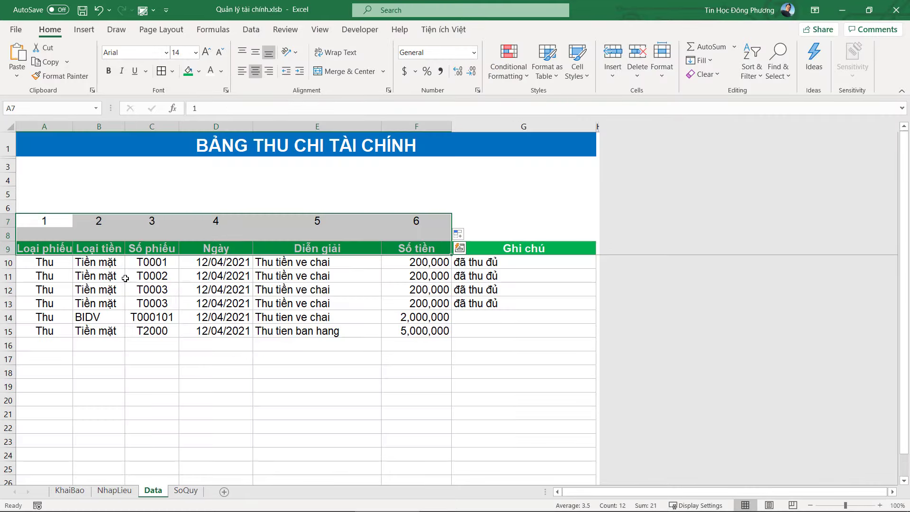
pyautogui.click(187, 273)
pyautogui.hotkey('alt', 'F11')
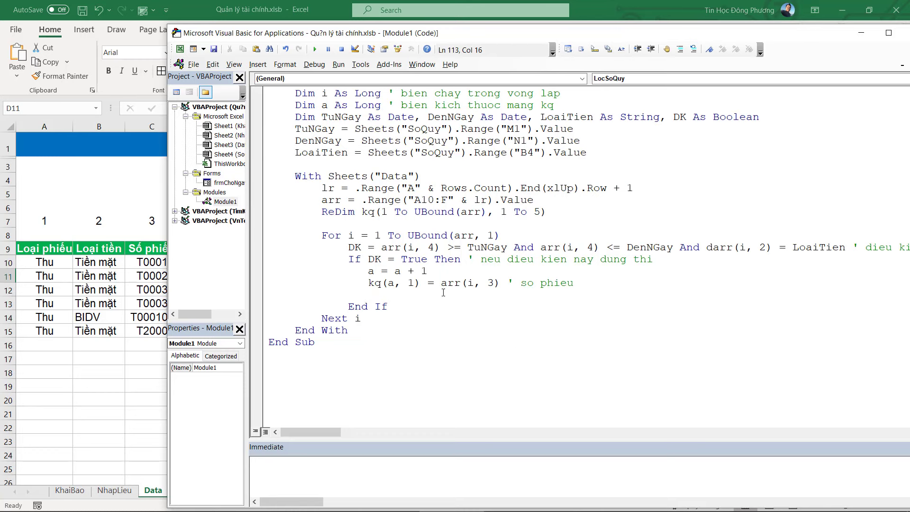
pyautogui.moveTo(365, 279); pyautogui.dragTo(520, 282)
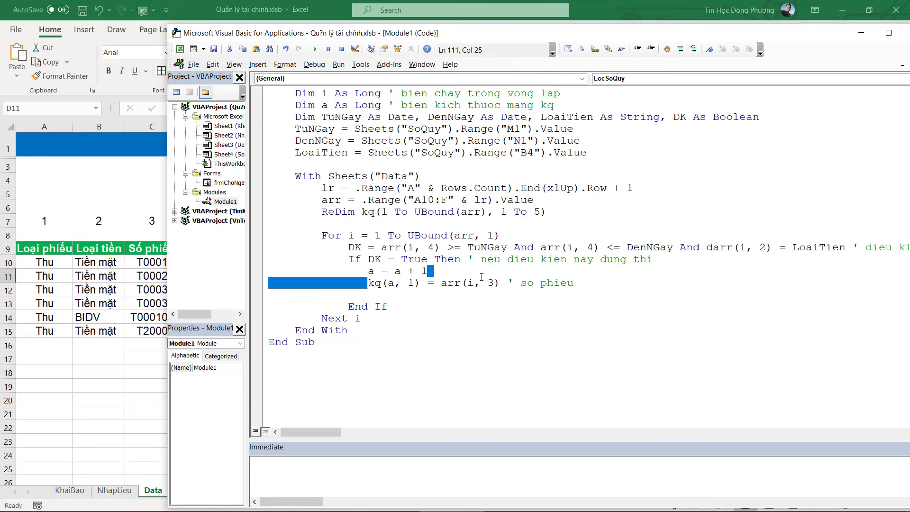
pyautogui.hotkey('ctrl', 'c')
pyautogui.click(431, 294)
pyautogui.hotkey('ctrl', 'v')
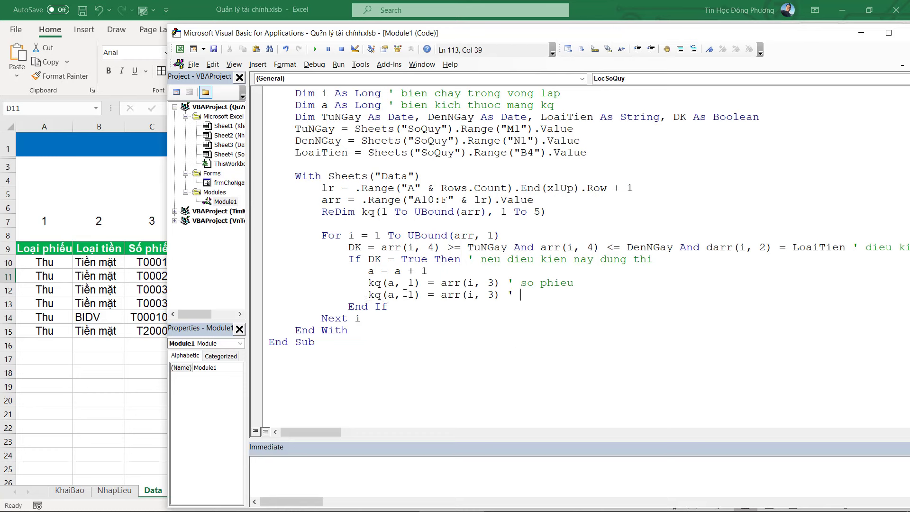
pyautogui.doubleClick(411, 294)
pyautogui.write('2')
pyautogui.doubleClick(490, 294)
pyautogui.write("4) ' ")
pyautogui.write('ngay')
# Step: Check SoQuy's Diễn giải column against the description in Data cell E11
pyautogui.click(95, 326)
pyautogui.click(186, 491)
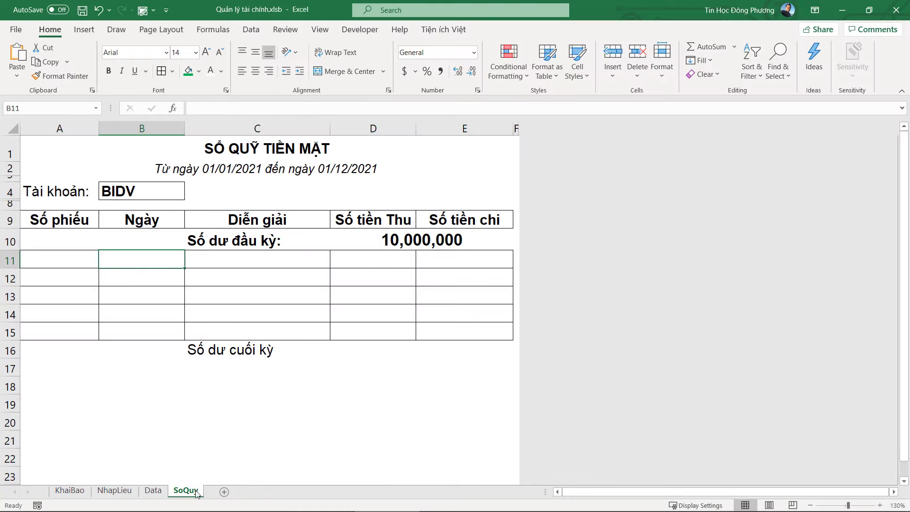
pyautogui.click(227, 262)
pyautogui.click(152, 490)
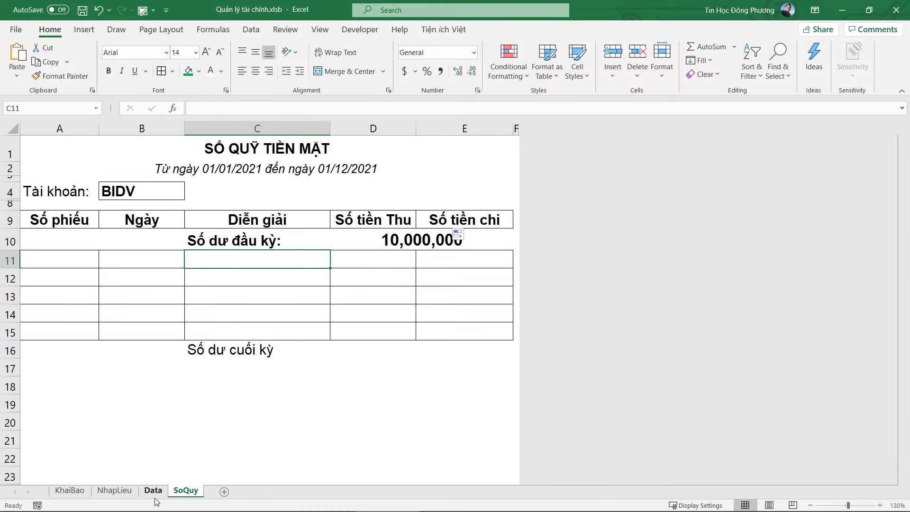
pyautogui.click(325, 272)
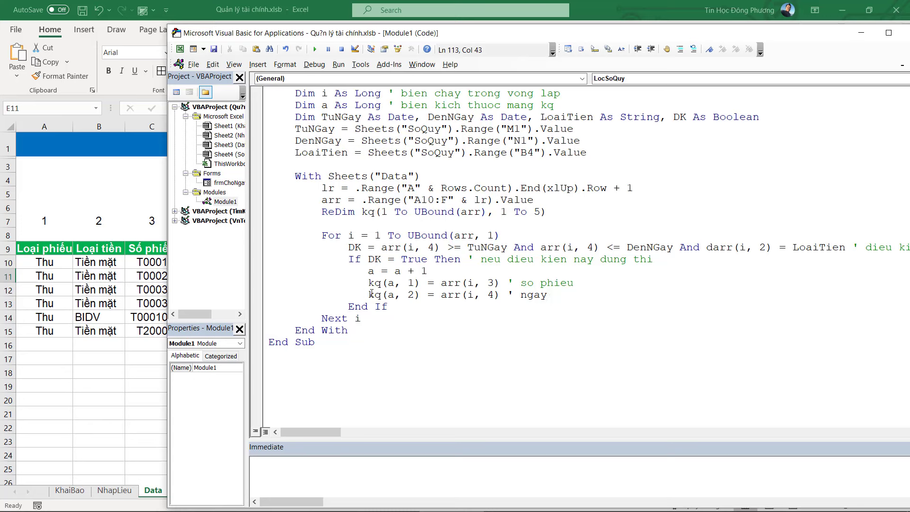
# Step: Paste three copies of the date assignment line below it
pyautogui.moveTo(369, 294); pyautogui.dragTo(510, 295)
pyautogui.click(439, 306)
pyautogui.press('Up')
pyautogui.press('End')
pyautogui.press('Return')
pyautogui.hotkey('ctrl', 'v')
pyautogui.press('Return')
pyautogui.hotkey('ctrl', 'v')
pyautogui.press('Return')
pyautogui.hotkey('ctrl', 'v')
pyautogui.press('Return')
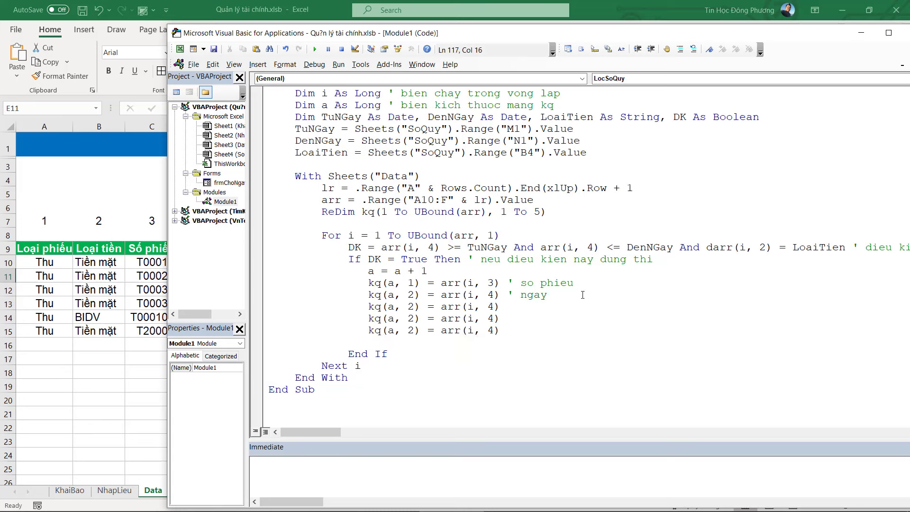
# Step: Renumber the copies' result columns to kq(a, 3), kq(a, 4) and kq(a, 5)
pyautogui.doubleClick(410, 307)
pyautogui.write('3')
pyautogui.press('Down')
pyautogui.hotkey('shift', 'Left')
pyautogui.write('4')
pyautogui.press('Down')
pyautogui.hotkey('shift', 'Left')
pyautogui.write('5')
# Step: Set the kq(a, 3) line's source to arr(i, 5) ' dien giai for descriptions
pyautogui.click(121, 304)
pyautogui.hotkey('ctrl', 'pagedown')
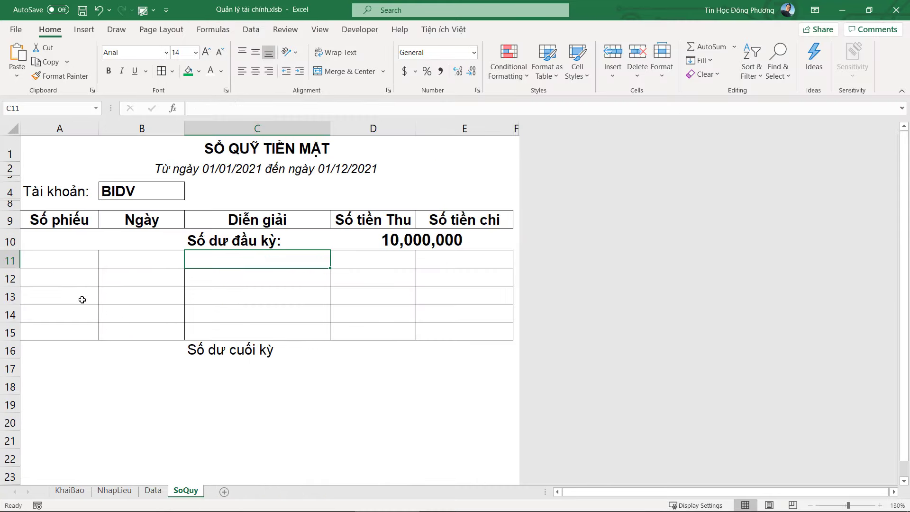
pyautogui.click(471, 297)
pyautogui.hotkey('alt', 'F11')
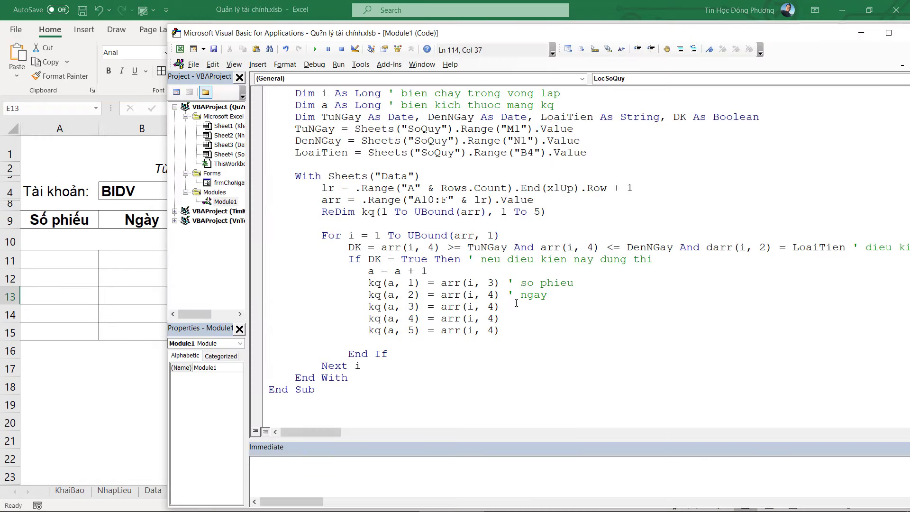
pyautogui.hotkey('alt', 'Tab')
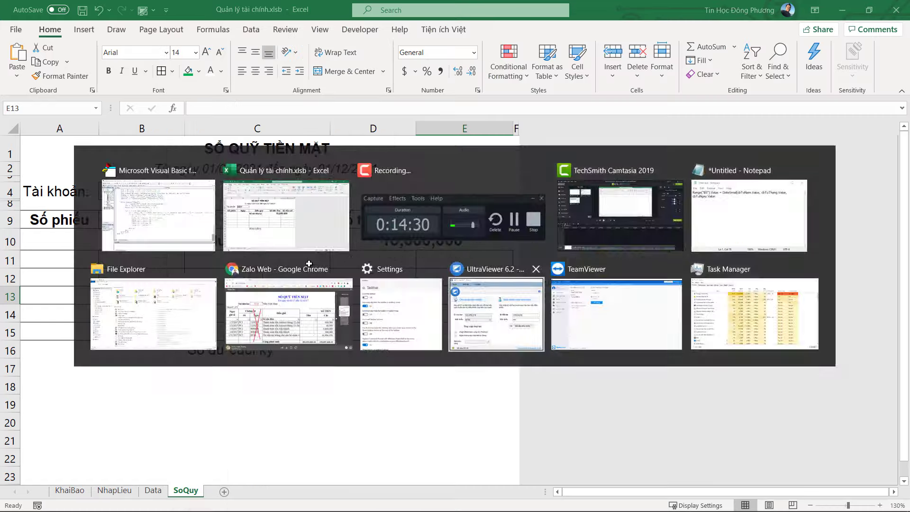
pyautogui.click(153, 491)
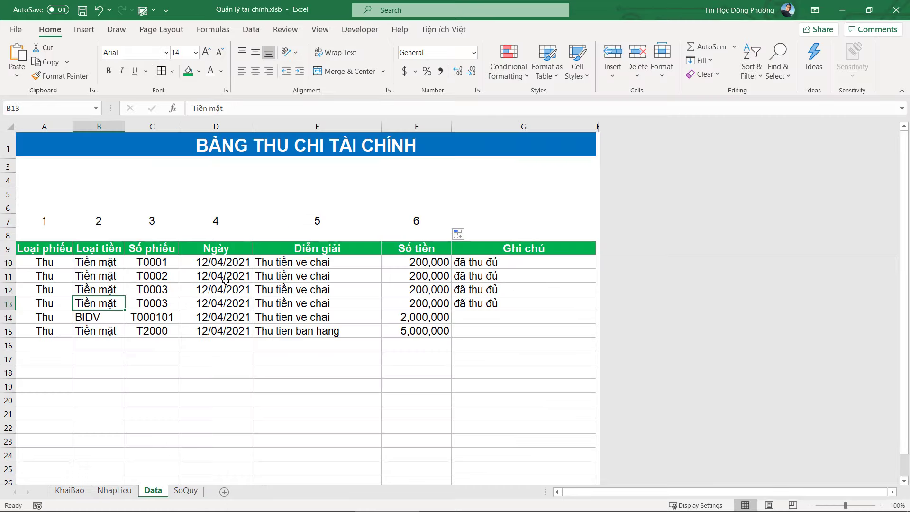
pyautogui.click(331, 279)
pyautogui.hotkey('alt', 'F11')
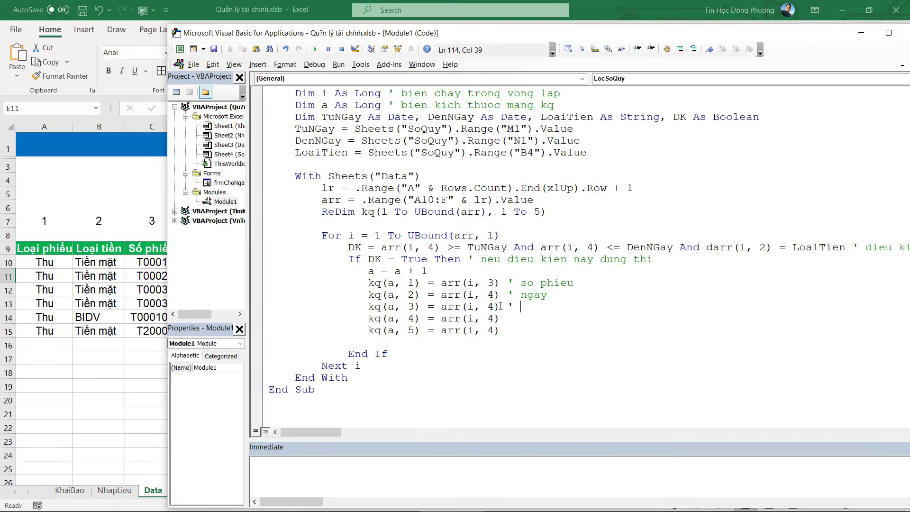
pyautogui.moveTo(500, 306); pyautogui.dragTo(487, 309)
pyautogui.write("5) ' ")
pyautogui.write('dien')
pyautogui.write(' giai')
# Step: Review Data's receipt types and amounts against SoQuy's Số tiền Thu and Số tiền chi columns
pyautogui.hotkey('alt', 'Tab')
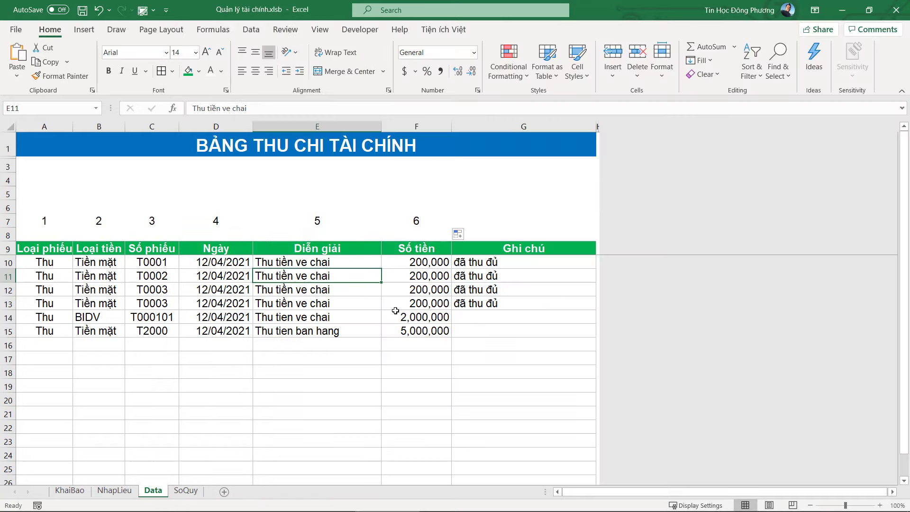
pyautogui.hotkey('alt', 'Tab')
pyautogui.hotkey('alt', 'Tab')
pyautogui.click(185, 490)
pyautogui.click(115, 490)
pyautogui.click(153, 490)
pyautogui.click(58, 316)
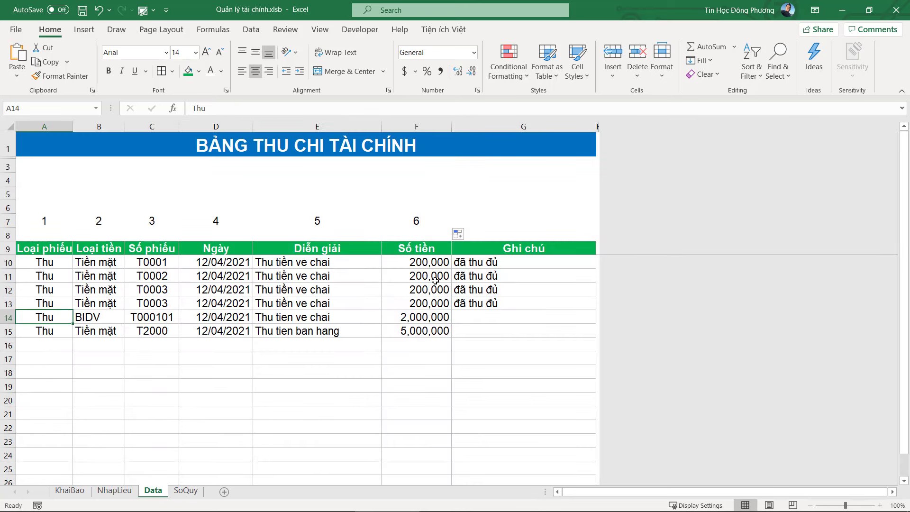
pyautogui.moveTo(427, 258); pyautogui.dragTo(419, 373)
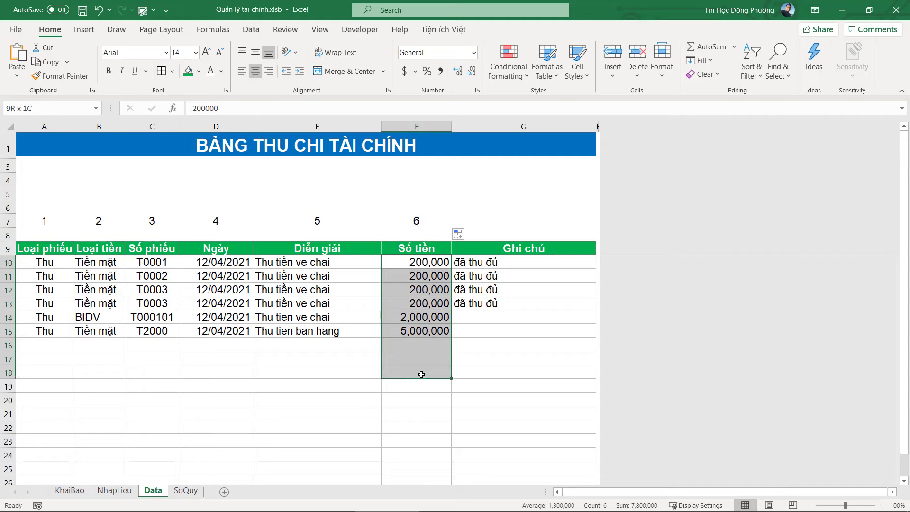
pyautogui.click(179, 493)
pyautogui.click(378, 259)
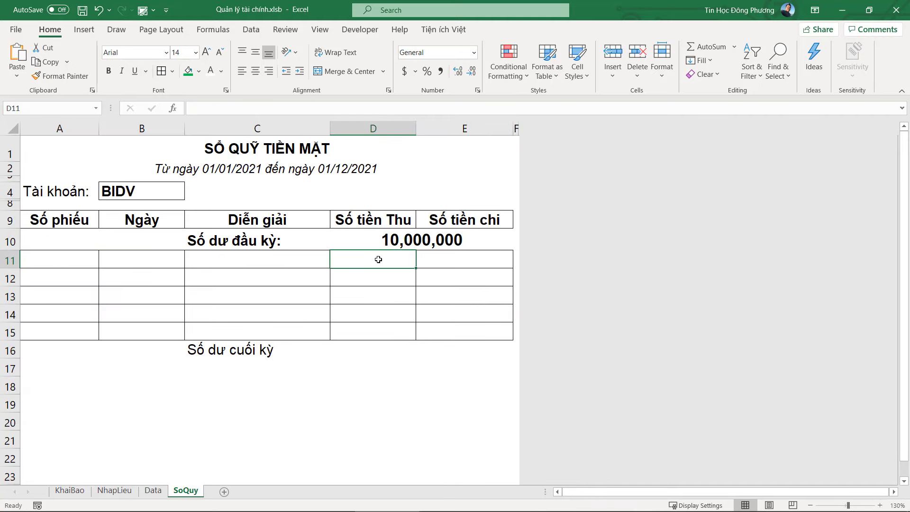
pyautogui.click(441, 260)
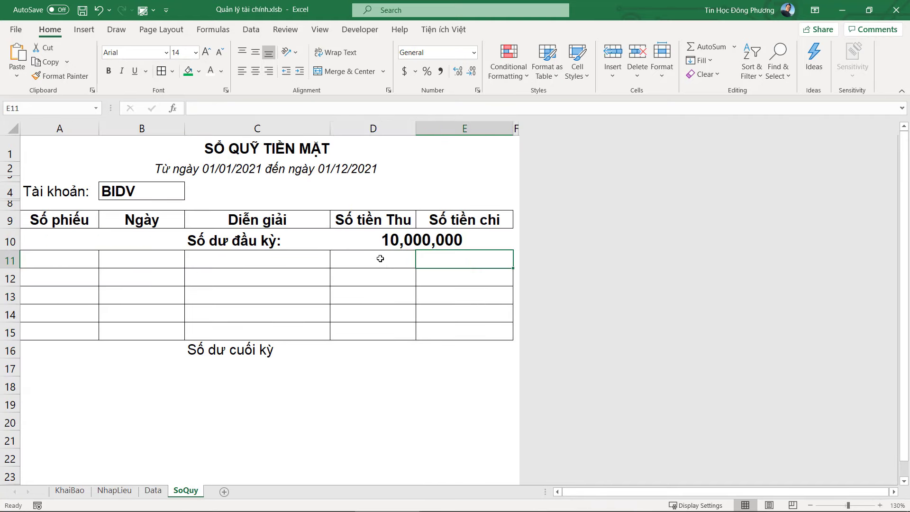
pyautogui.moveTo(380, 259); pyautogui.dragTo(407, 317)
pyautogui.moveTo(472, 264); pyautogui.dragTo(472, 350)
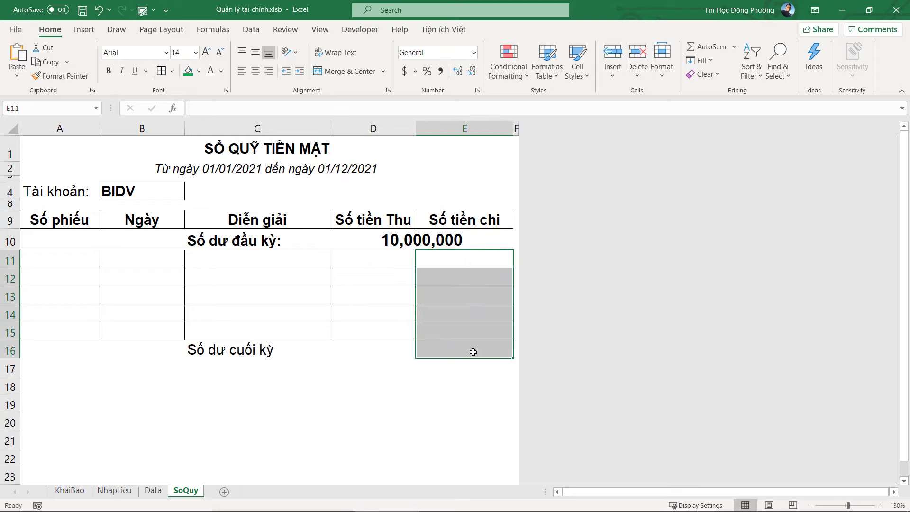
pyautogui.hotkey('alt', 'F11')
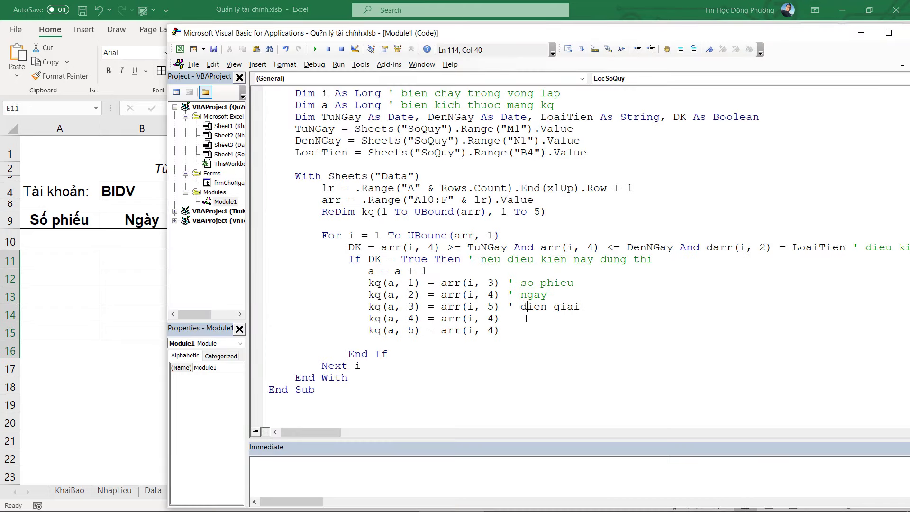
pyautogui.moveTo(502, 330); pyautogui.dragTo(268, 318)
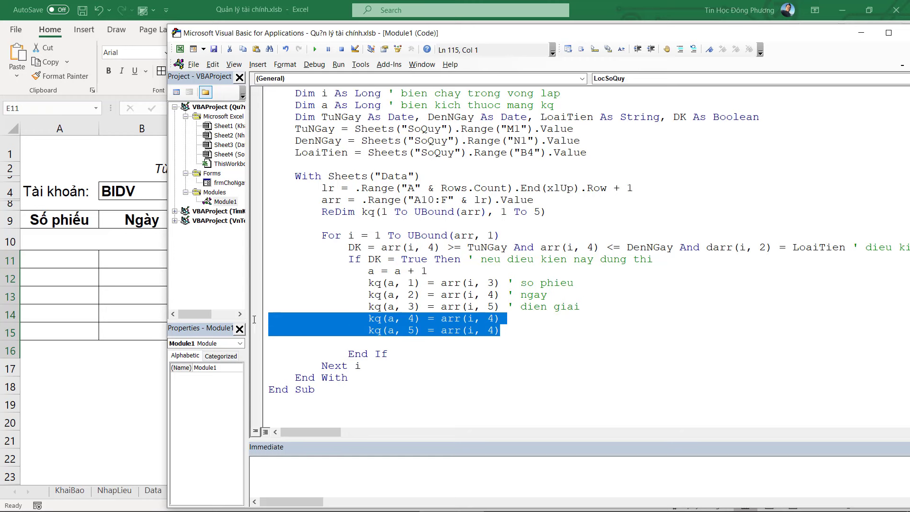
# Step: Replace the kq(a, 4) and kq(a, 5) lines with an If arr(i, 1) = "Thu" Then / Else / End If block
pyautogui.press('Delete')
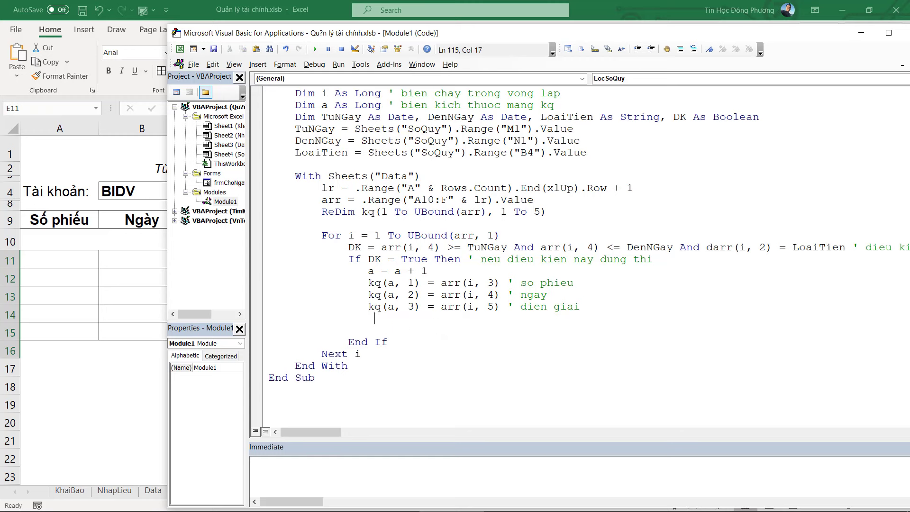
pyautogui.write('iff ')
pyautogui.write('rr')
pyautogui.write('(i')
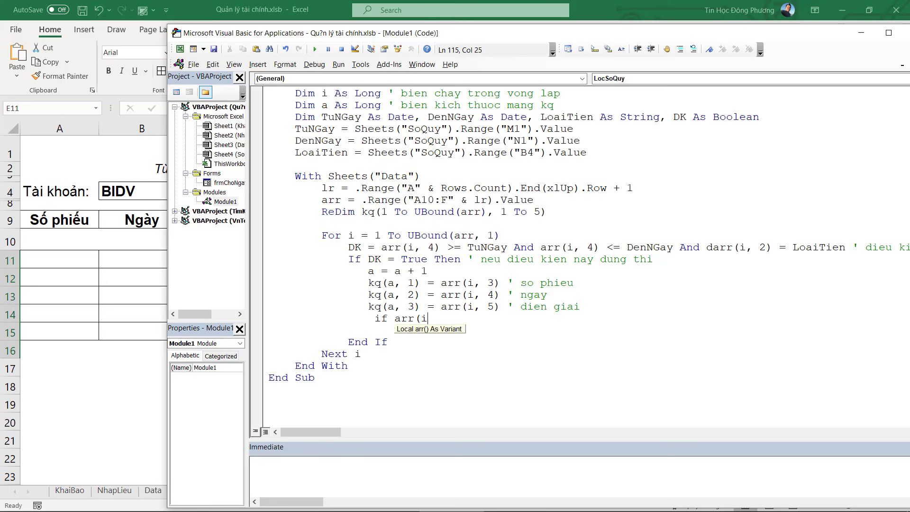
pyautogui.write(',1) =')
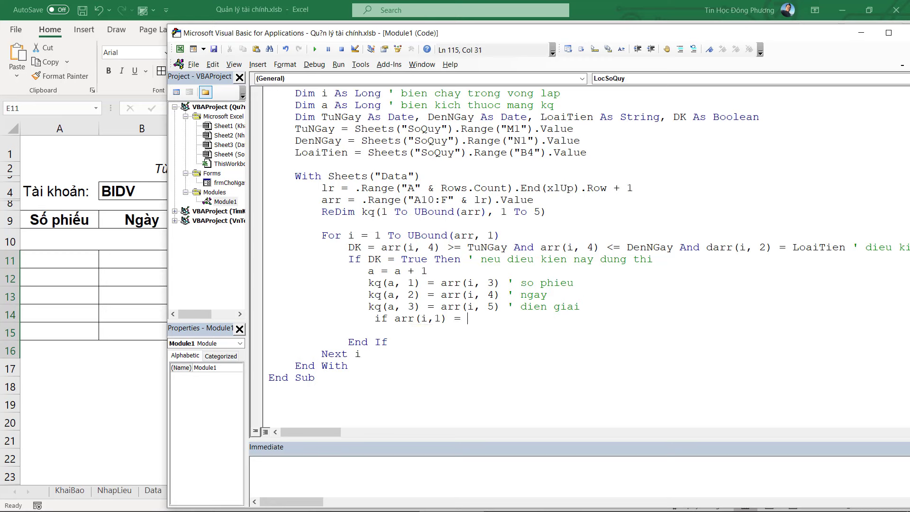
pyautogui.write('"Thu')
pyautogui.write(' Then')
pyautogui.press('Return')
pyautogui.press('Return')
pyautogui.write('E')
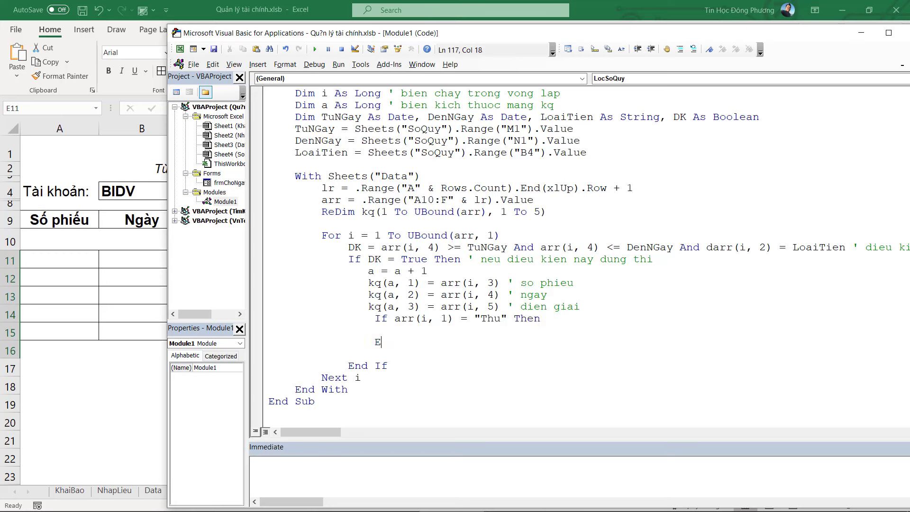
pyautogui.press('BackSpace')
pyautogui.write('Else')
pyautogui.press('Return')
pyautogui.press('Return')
pyautogui.write('End if')
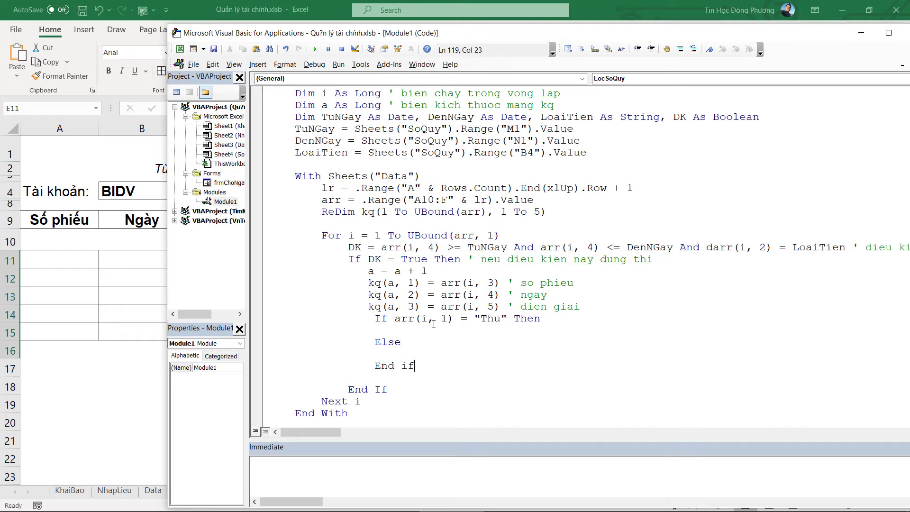
# Step: Check Data's Loại phiếu values and amounts against SoQuy's Số tiền Thu cells D11:D15
pyautogui.click(120, 412)
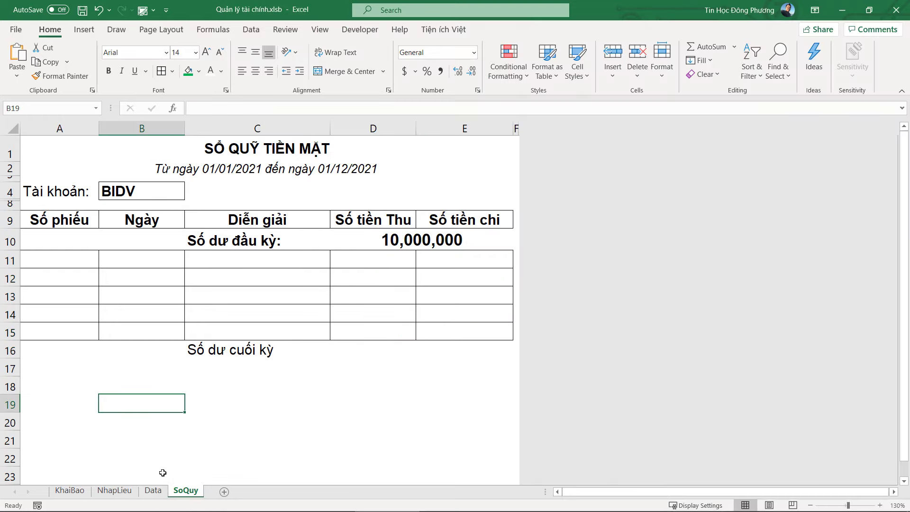
pyautogui.click(153, 490)
pyautogui.moveTo(48, 260); pyautogui.dragTo(42, 372)
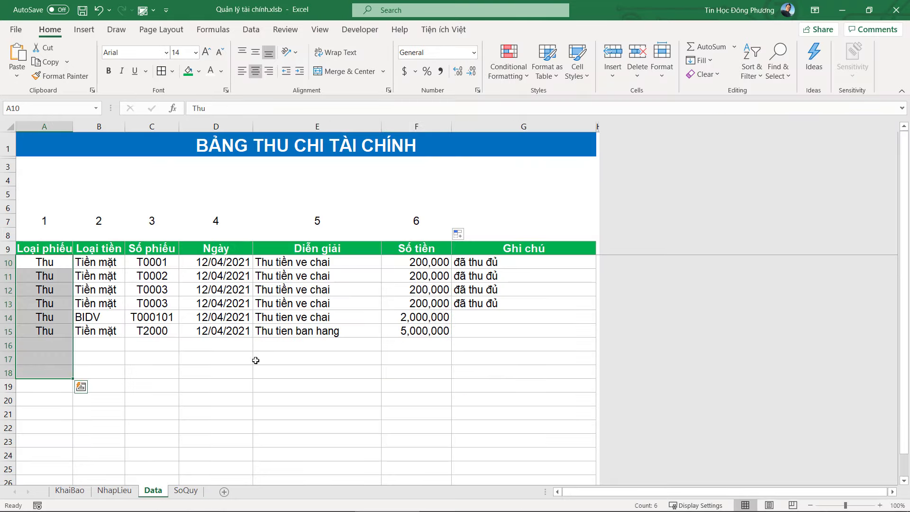
pyautogui.click(390, 293)
pyautogui.click(185, 491)
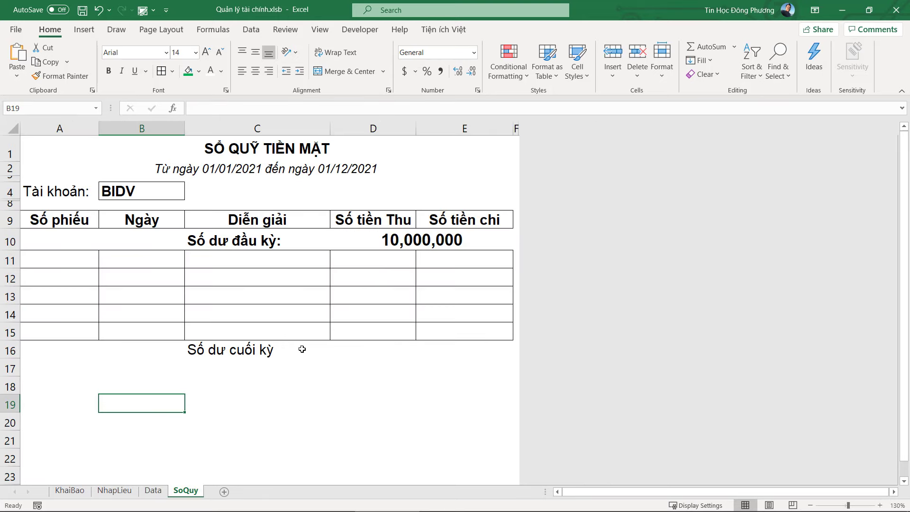
pyautogui.moveTo(366, 268); pyautogui.dragTo(374, 335)
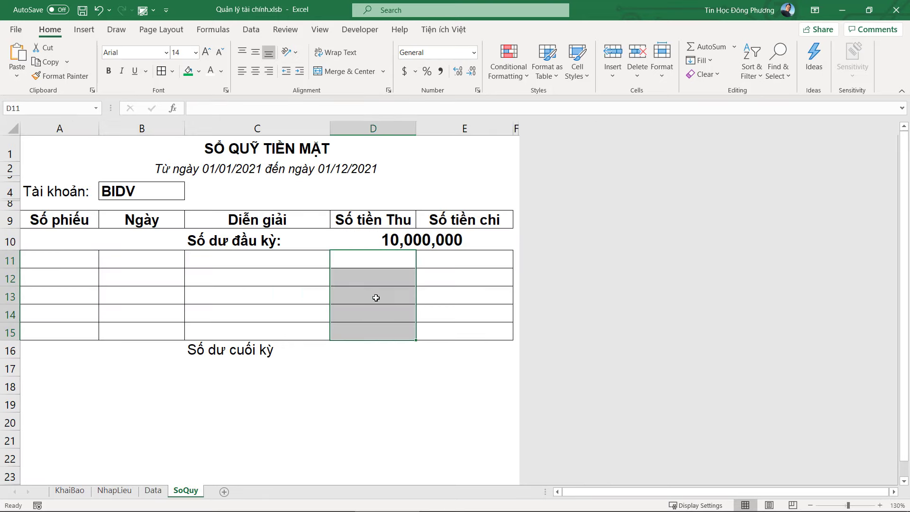
pyautogui.click(57, 290)
pyautogui.click(389, 263)
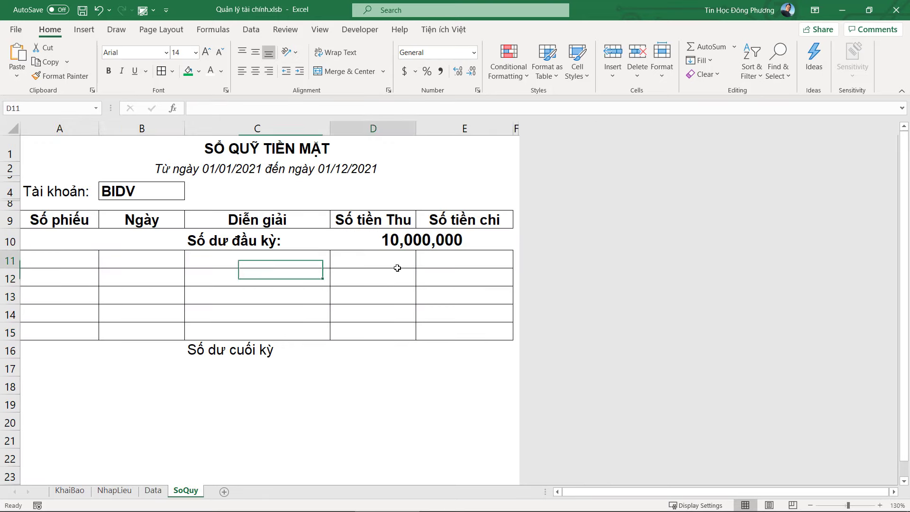
pyautogui.hotkey('alt', 'Tab')
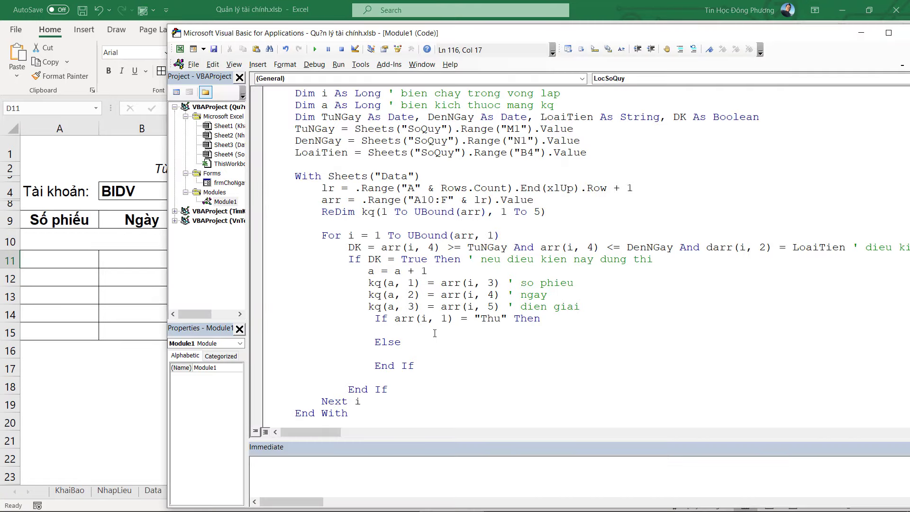
# Step: In the Thu branch, write kq(a, 4) = arr(i, 6) using the amounts in column F
pyautogui.write('kq)')
pyautogui.write('a')
pyautogui.press('BackSpace')
pyautogui.press('BackSpace')
pyautogui.press('BackSpace')
pyautogui.press('BackSpace')
pyautogui.press('BackSpace')
pyautogui.write('K')
pyautogui.write('q(a,')
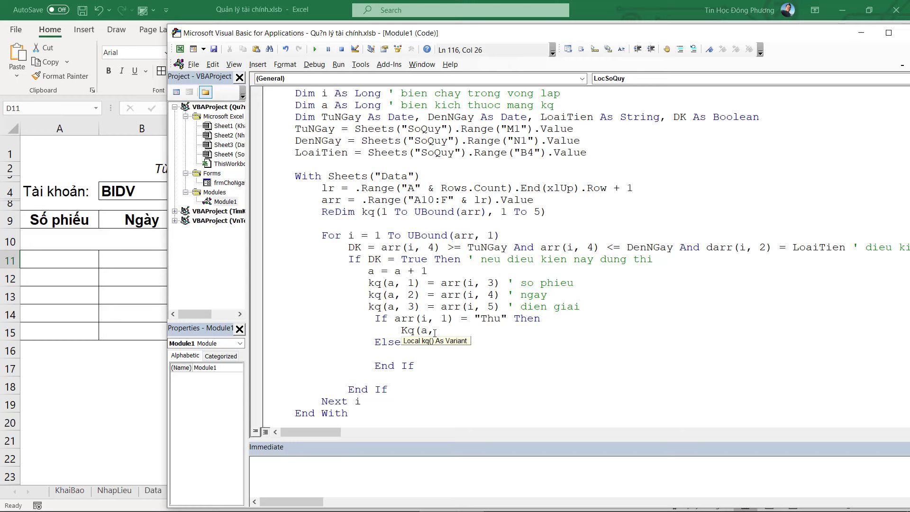
pyautogui.write('4) = arr')
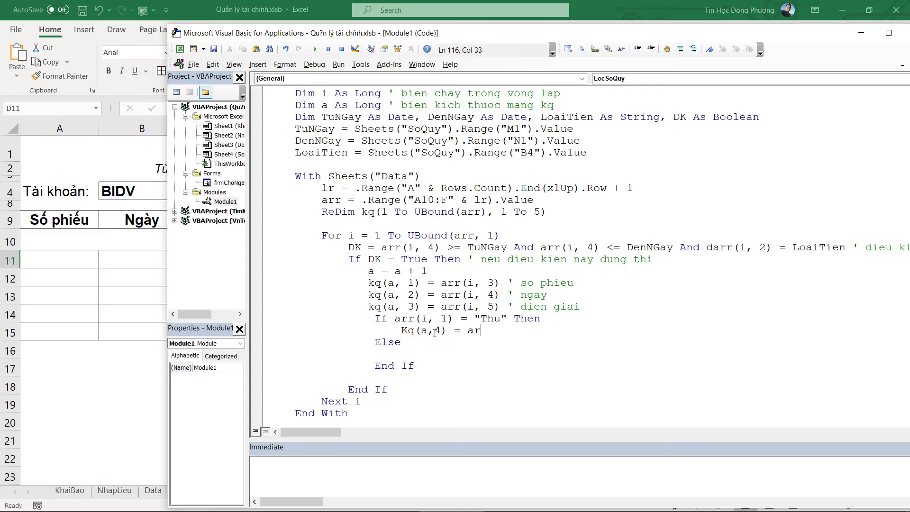
pyautogui.write('(i,')
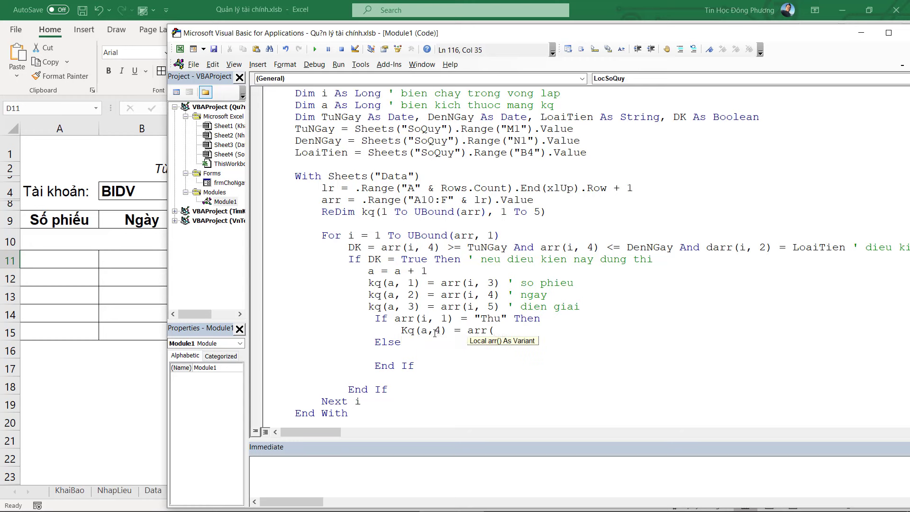
pyautogui.click(127, 400)
pyautogui.click(153, 490)
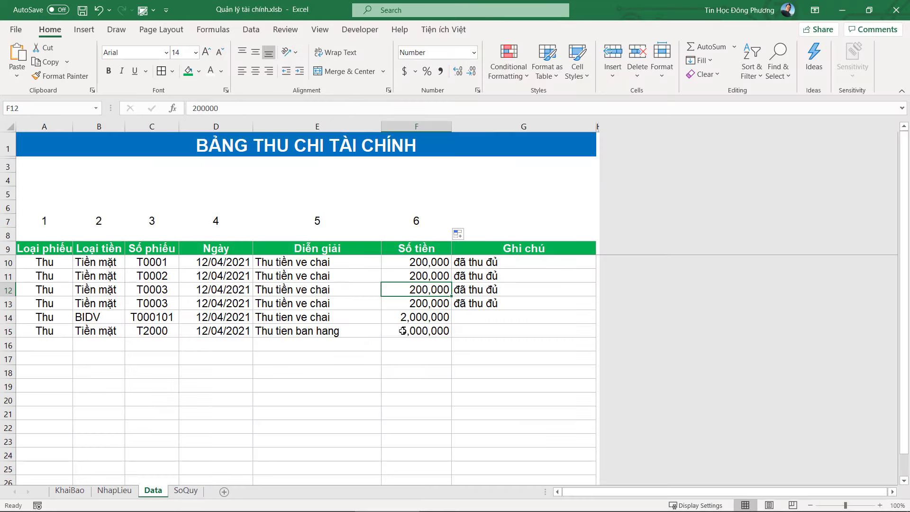
pyautogui.moveTo(436, 263); pyautogui.dragTo(429, 360)
pyautogui.hotkey('alt', 'F11')
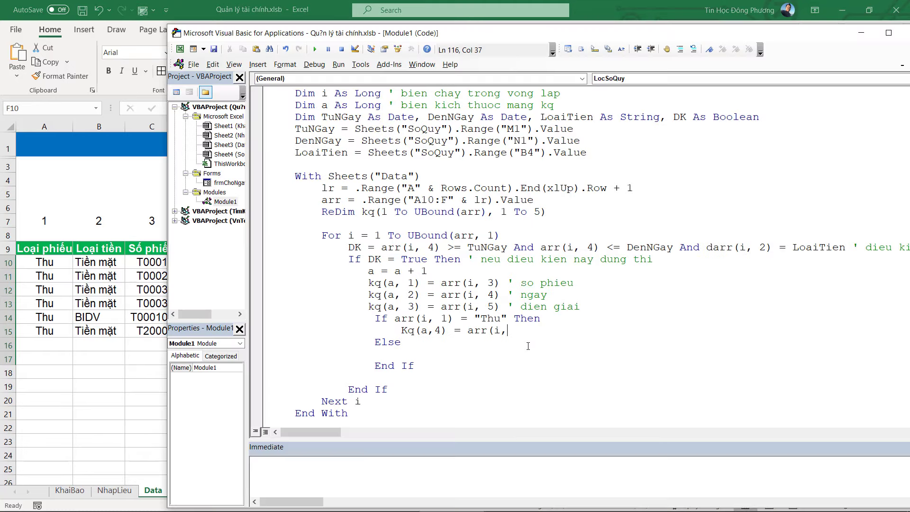
pyautogui.write('6')
pyautogui.click(484, 347)
# Step: Add kq(a, 5) = arr(i, 6) under Else and remove the empty line after End If
pyautogui.click(407, 334)
pyautogui.moveTo(403, 331); pyautogui.dragTo(554, 333)
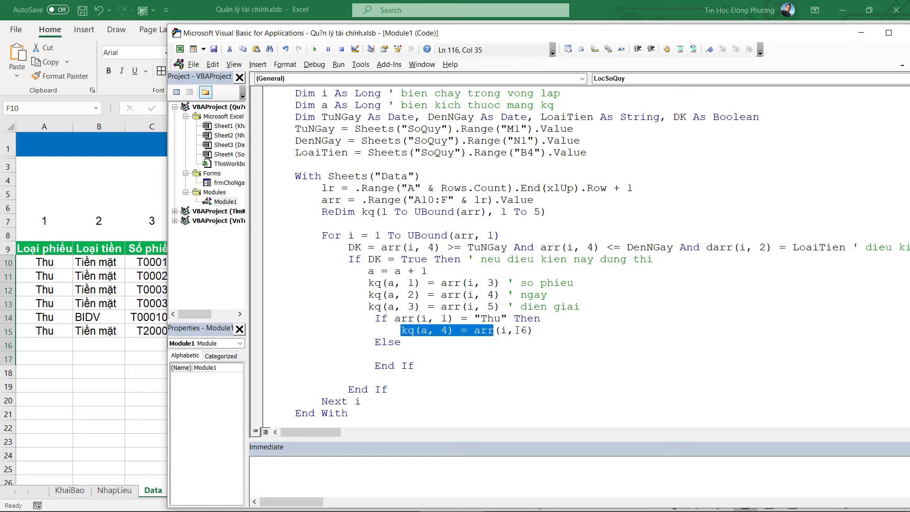
pyautogui.hotkey('ctrl', 'c')
pyautogui.click(450, 350)
pyautogui.hotkey('ctrl', 'v')
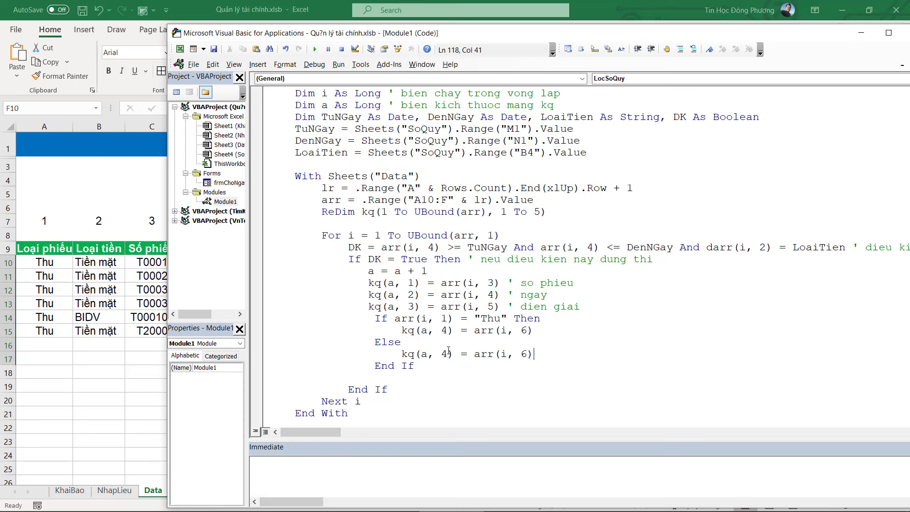
pyautogui.doubleClick(444, 354)
pyautogui.write('5')
pyautogui.click(402, 377)
pyautogui.press('BackSpace')
pyautogui.press('BackSpace')
# Step: Review the whole For loop and its DK condition line
pyautogui.scroll(-3, 413, 355)
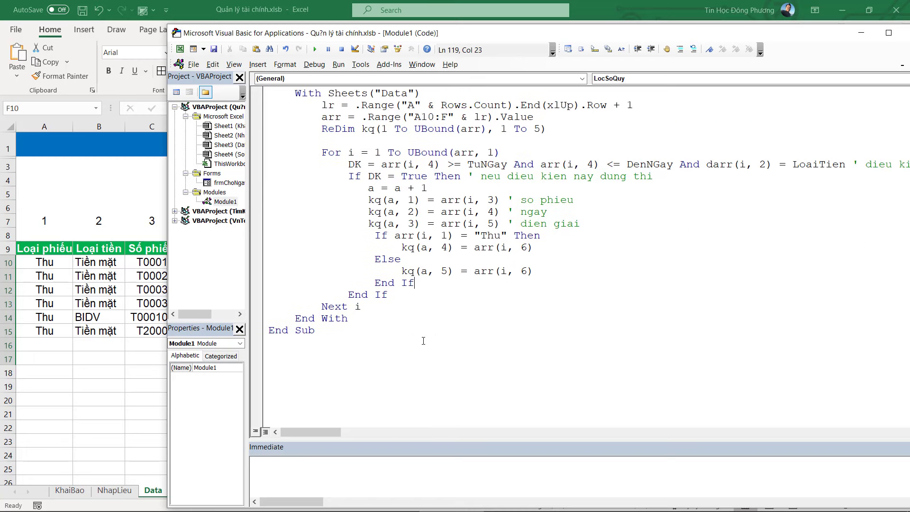
pyautogui.moveTo(323, 153); pyautogui.dragTo(392, 304)
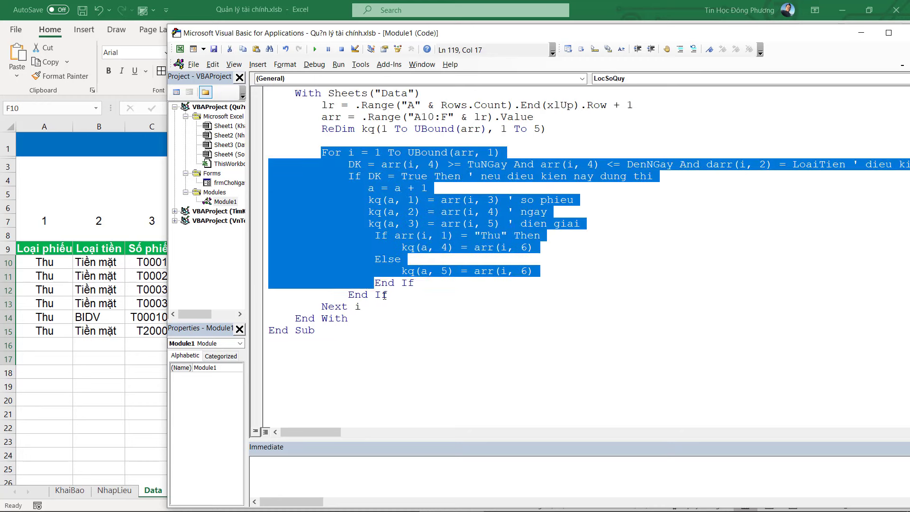
pyautogui.click(421, 271)
pyautogui.moveTo(369, 200); pyautogui.dragTo(388, 200)
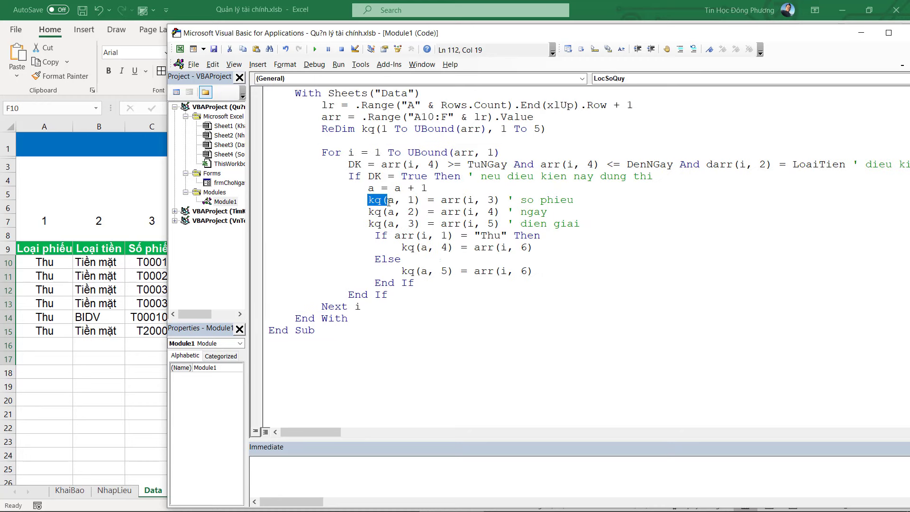
pyautogui.scroll(1, 409, 228)
pyautogui.moveTo(281, 199); pyautogui.dragTo(890, 194)
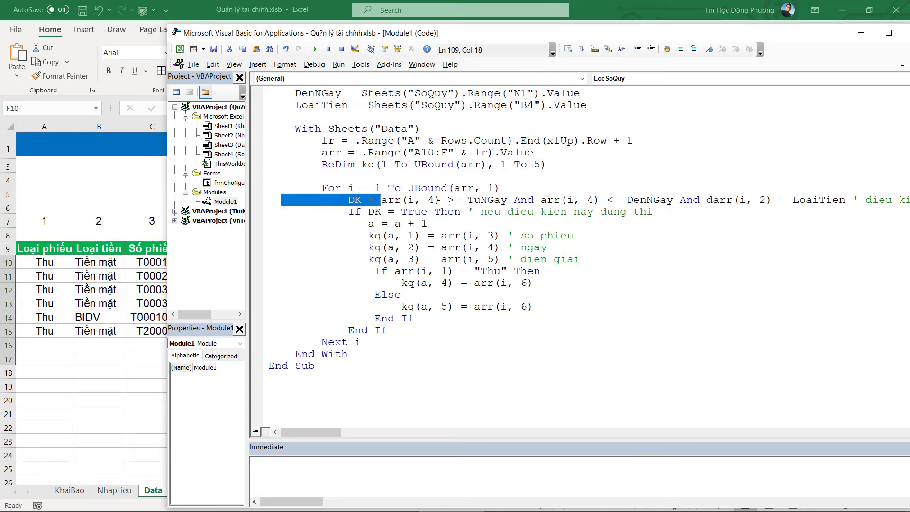
# Step: Add blank lines after Next i with an ' output comment before End Sub
pyautogui.click(410, 339)
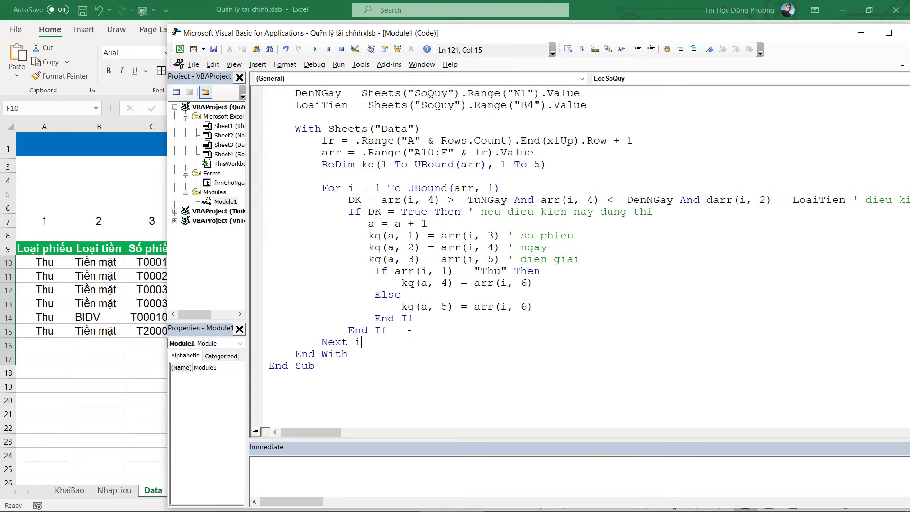
pyautogui.press('Return')
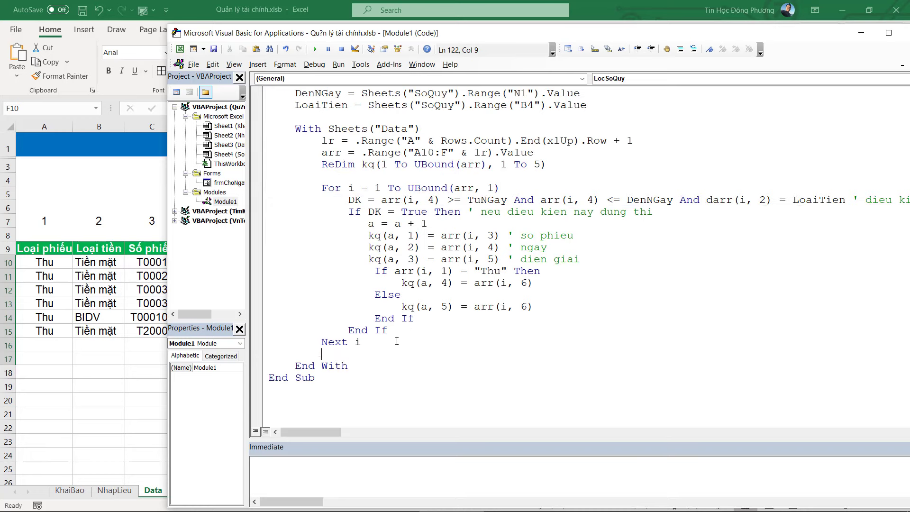
pyautogui.press('BackSpace')
pyautogui.press('BackSpace')
pyautogui.press('Return')
pyautogui.press('Return')
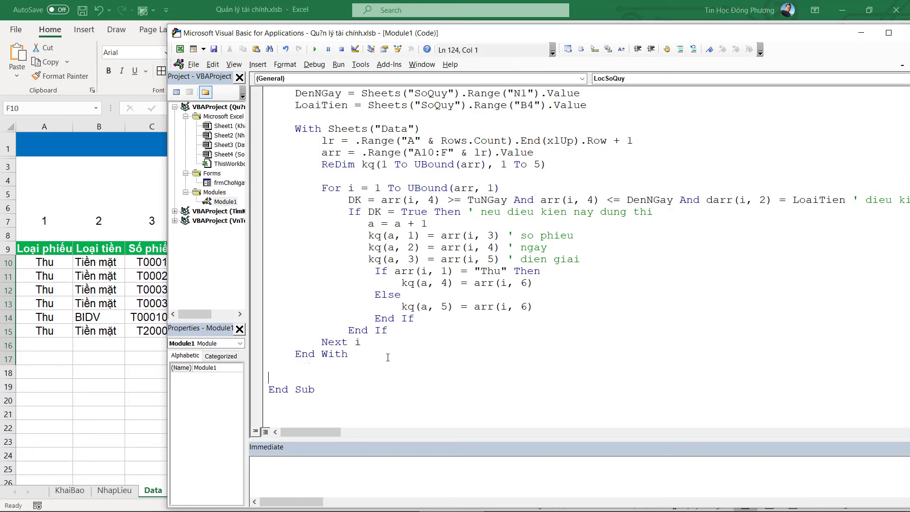
pyautogui.write("' output")
pyautogui.press('Return')
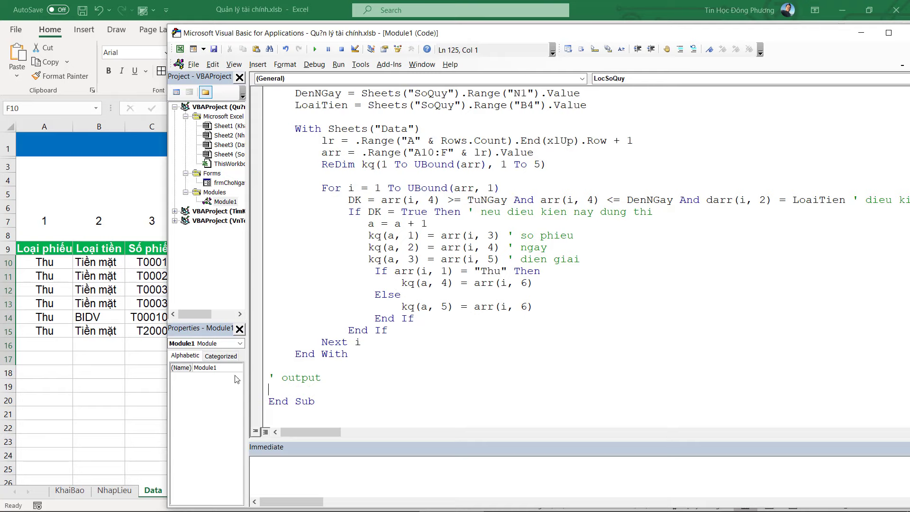
pyautogui.click(157, 364)
# Step: Clear the closing-balance label in SoQuy cells C16:D16, then check the voucher type on Data
pyautogui.click(185, 491)
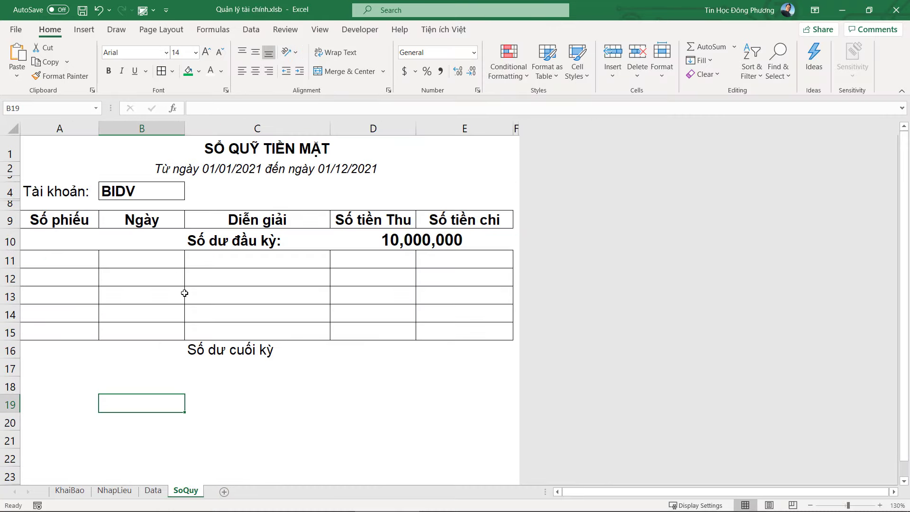
pyautogui.moveTo(199, 348); pyautogui.dragTo(359, 354)
pyautogui.press('Delete')
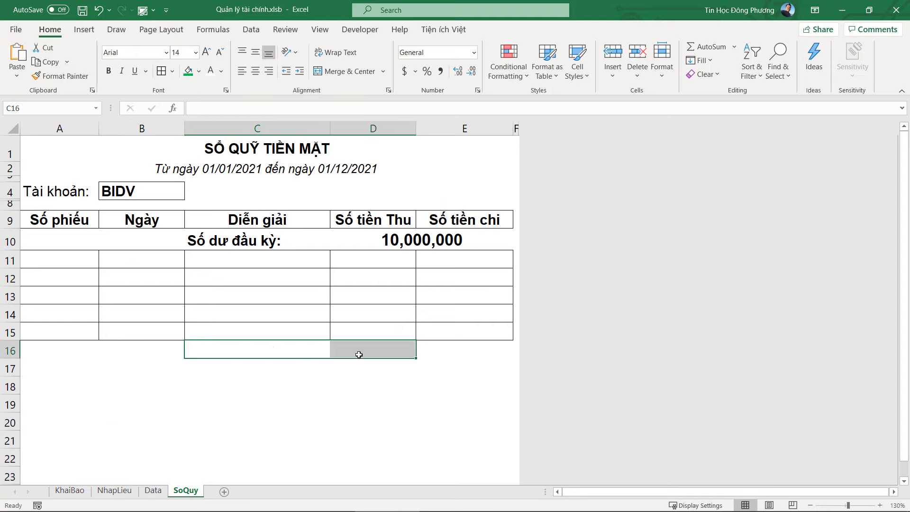
pyautogui.click(154, 491)
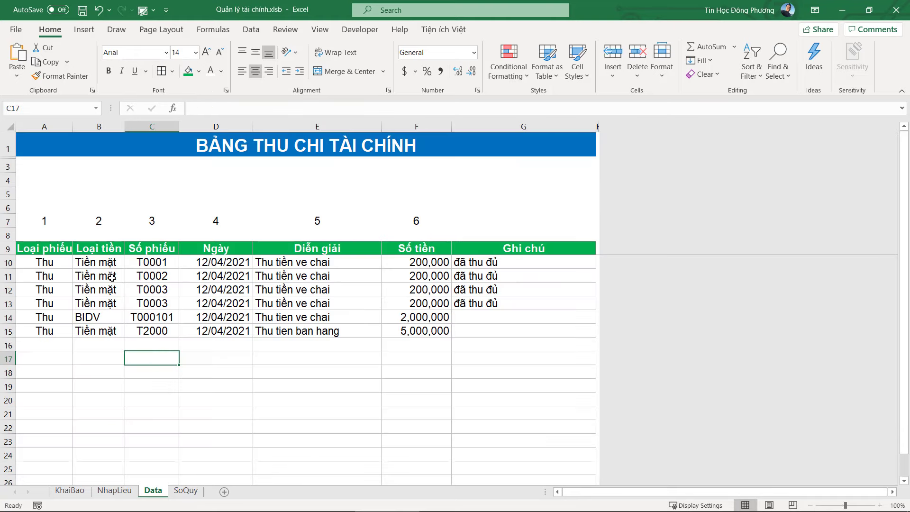
pyautogui.click(47, 304)
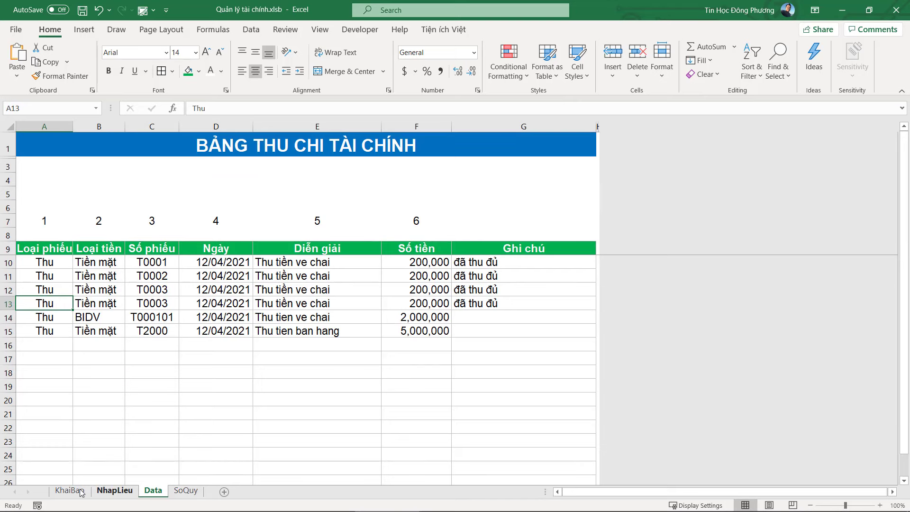
# Step: On the NhapLieu form, set voucher type Chi and currency type Tiền mặt
pyautogui.click(112, 492)
pyautogui.click(205, 183)
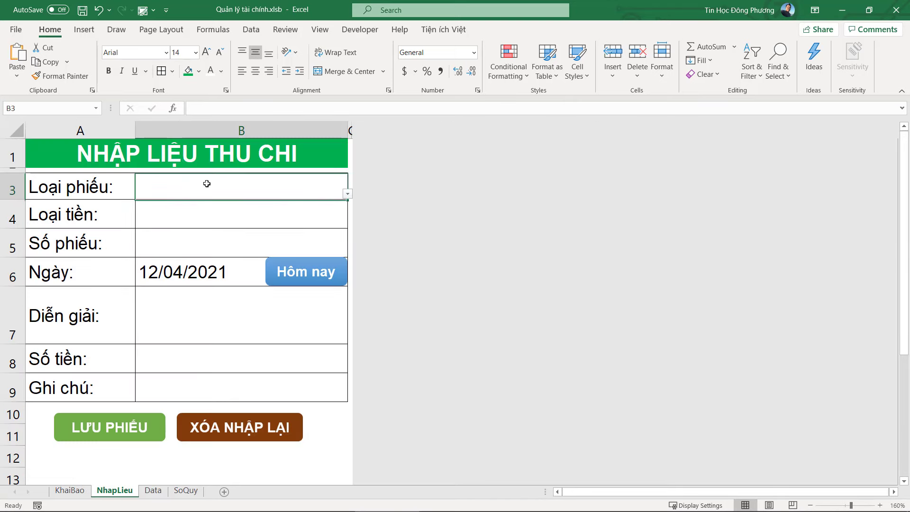
pyautogui.click(347, 194)
pyautogui.click(278, 218)
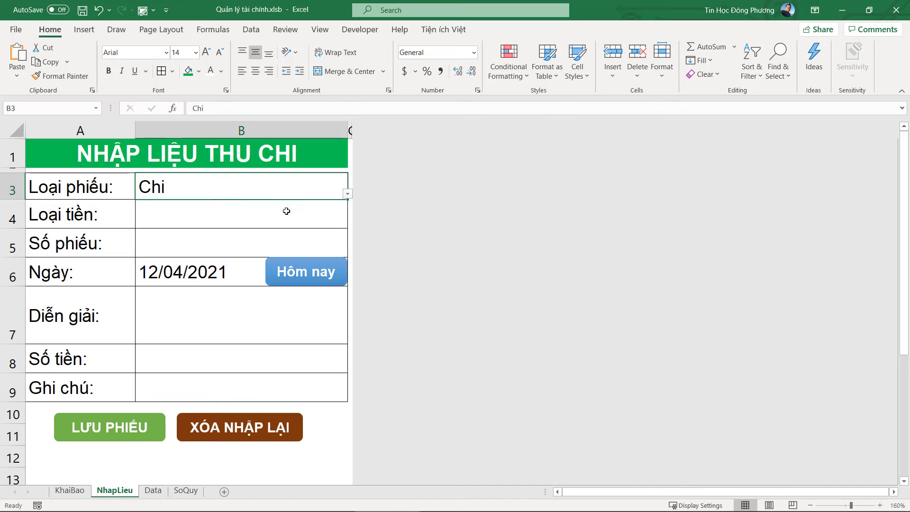
pyautogui.click(287, 211)
pyautogui.click(348, 222)
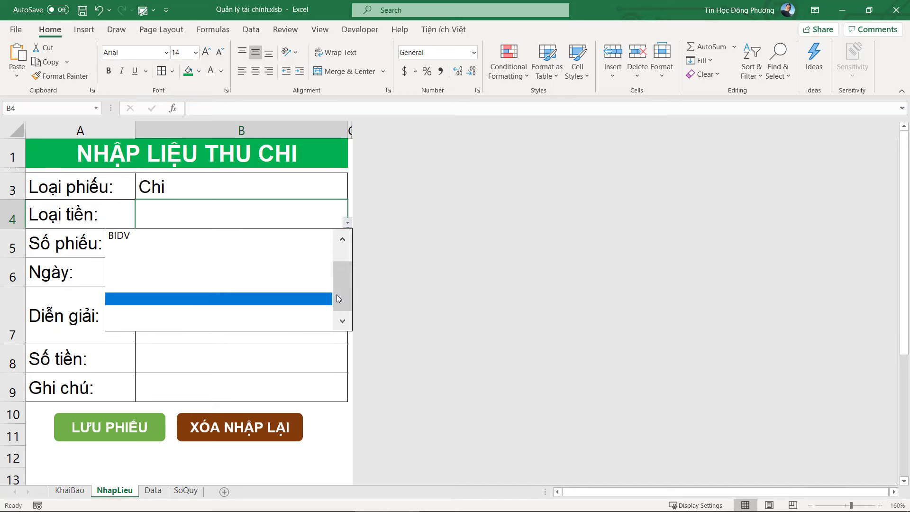
pyautogui.scroll(2, 284, 265)
pyautogui.click(208, 236)
# Step: Enter voucher number C001, description 'Chi tien vat tu' and amount 500000
pyautogui.click(204, 249)
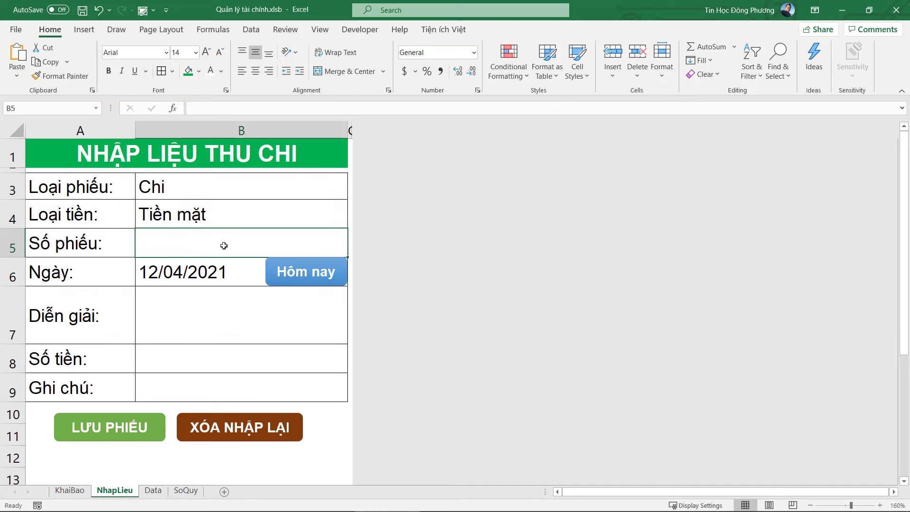
pyautogui.write('C001')
pyautogui.press('Return')
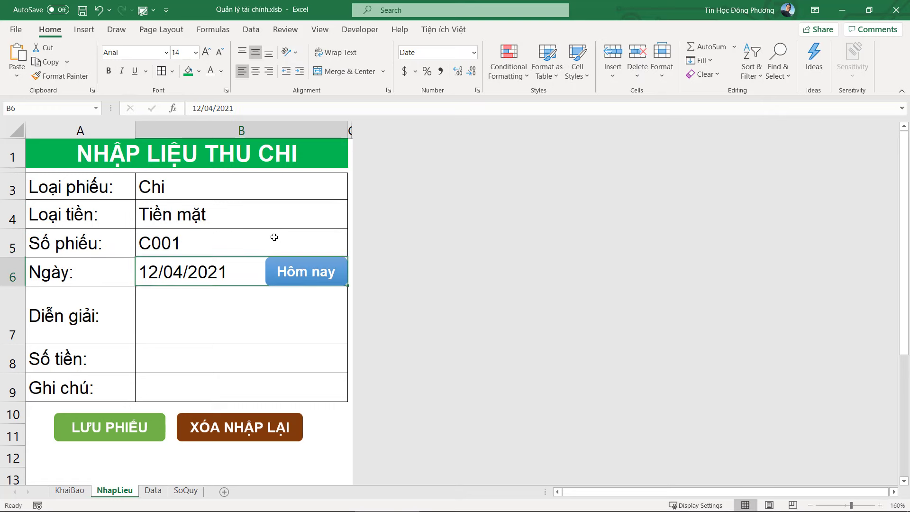
pyautogui.click(295, 314)
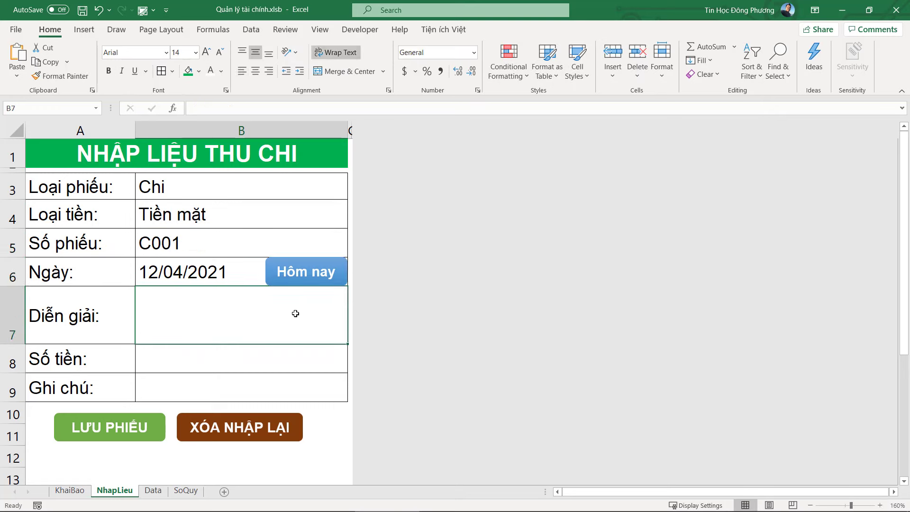
pyautogui.write('Chi tieenf')
pyautogui.press('BackSpace')
pyautogui.press('BackSpace')
pyautogui.press('BackSpace')
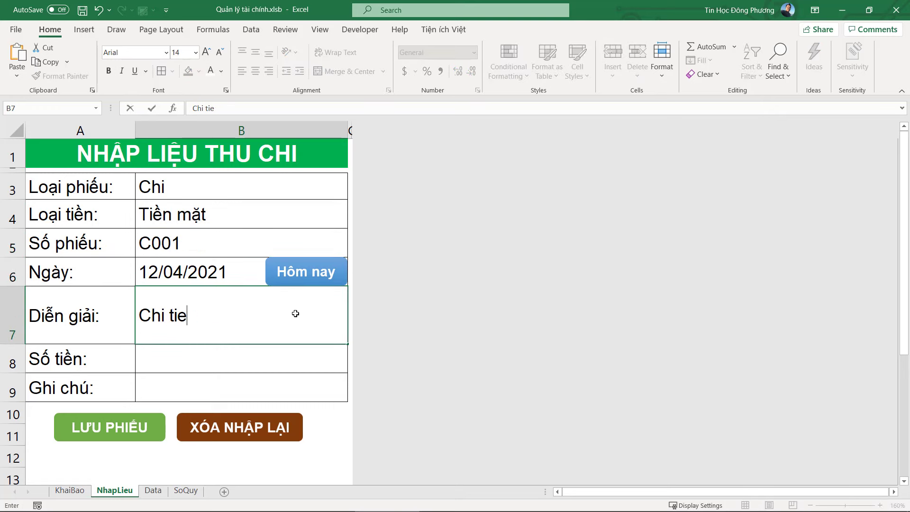
pyautogui.write('n vat tu')
pyautogui.press('Return')
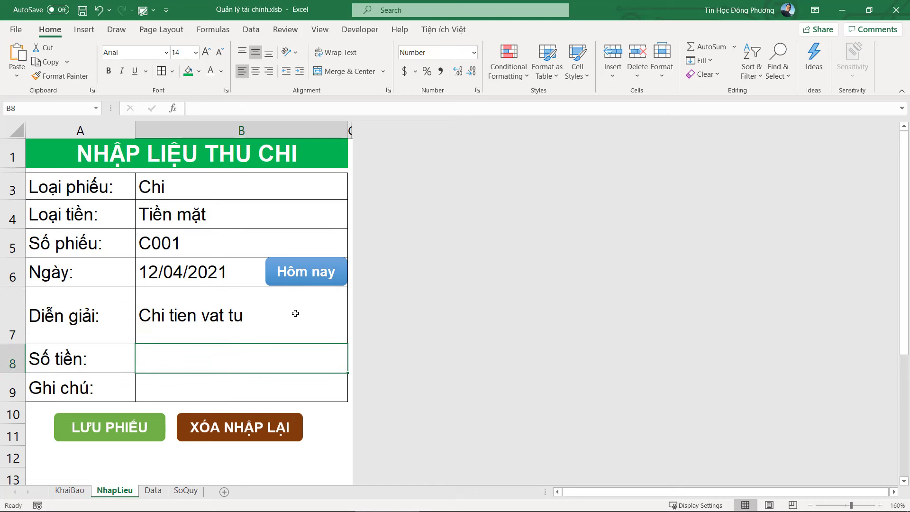
pyautogui.write('500000')
pyautogui.press('Return')
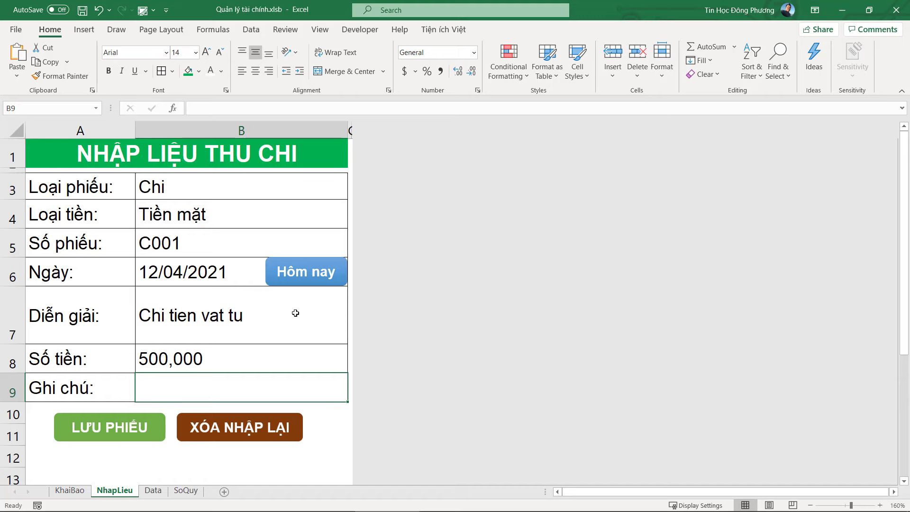
# Step: Save the voucher to the Data sheet and verify the new Chi row
pyautogui.click(127, 428)
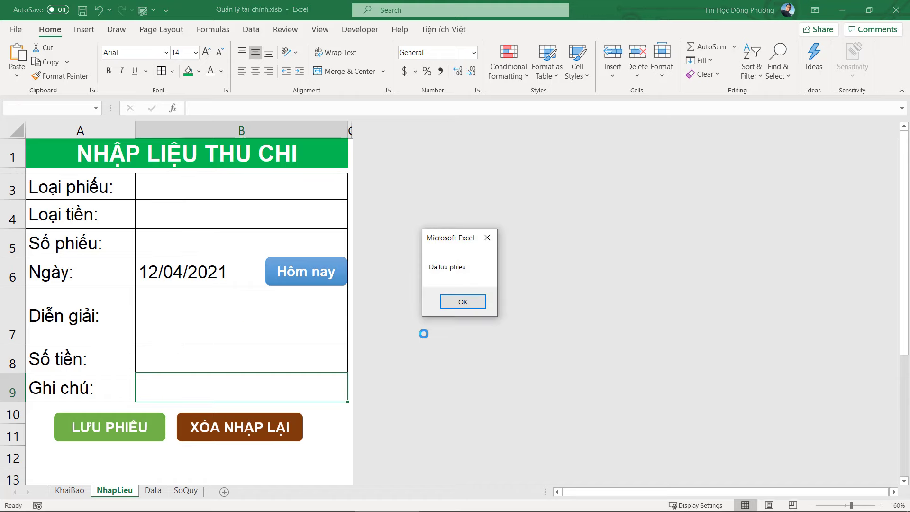
pyautogui.click(466, 301)
pyautogui.click(153, 491)
pyautogui.click(45, 359)
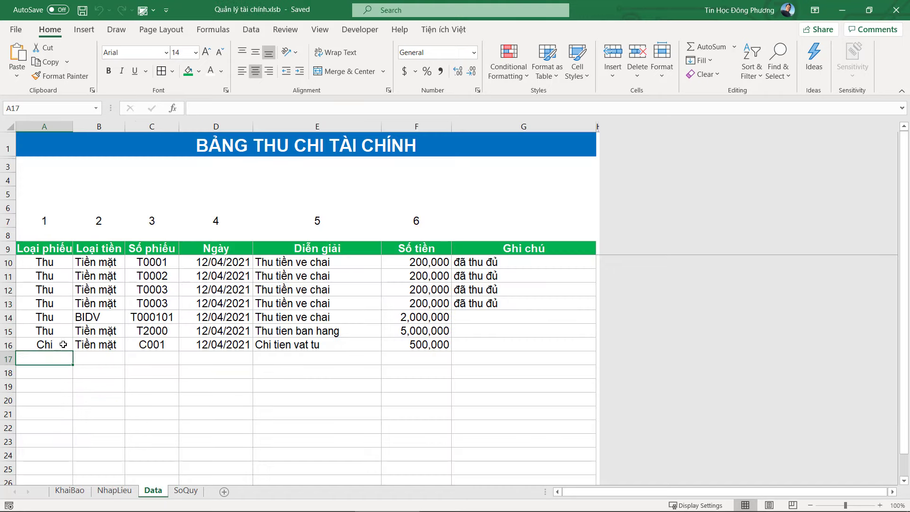
pyautogui.click(316, 371)
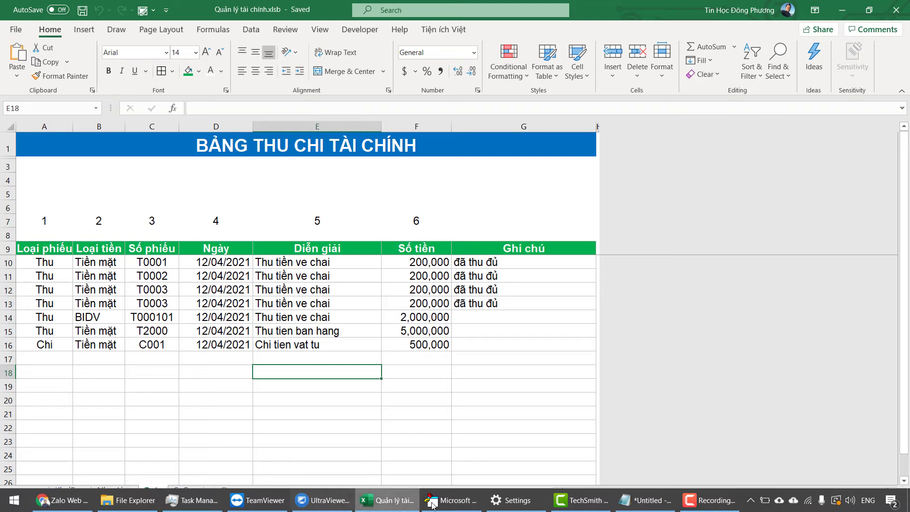
pyautogui.click(572, 333)
pyautogui.hotkey('alt', 'Tab')
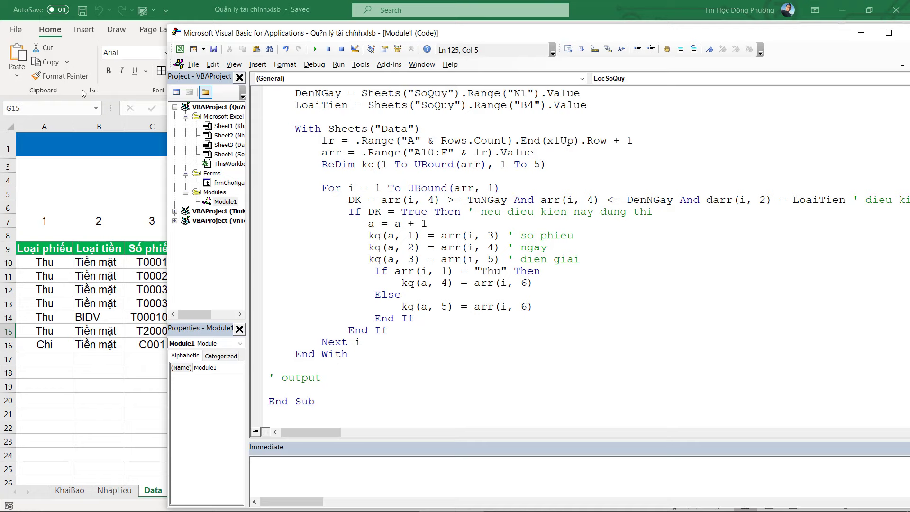
# Step: Check the first output cell A11 on the SoQuy sheet
pyautogui.click(76, 303)
pyautogui.click(186, 491)
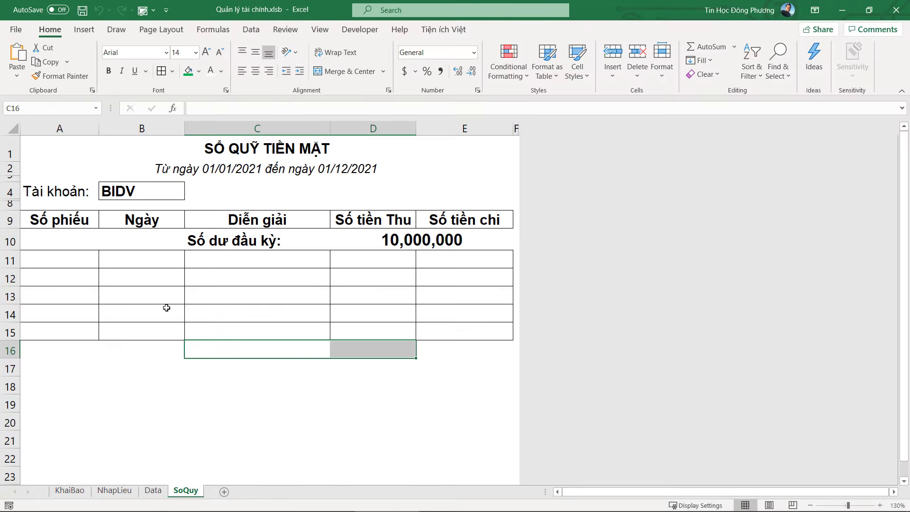
pyautogui.click(45, 259)
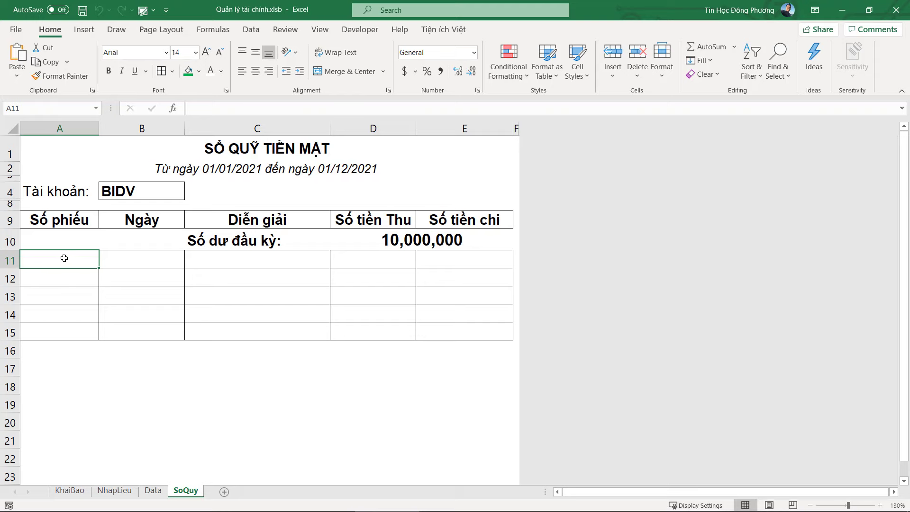
pyautogui.hotkey('alt', 'Tab')
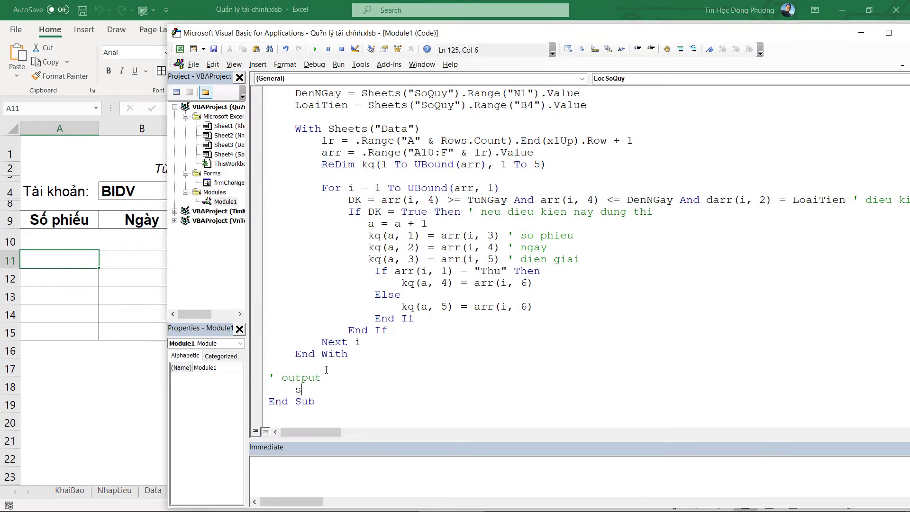
# Step: Type With Sheets("SoQuy") under the output comment in LocSoQuy
pyautogui.write('heet')
pyautogui.press('BackSpace')
pyautogui.press('BackSpace')
pyautogui.press('BackSpace')
pyautogui.press('BackSpace')
pyautogui.press('BackSpace')
pyautogui.write('wwi')
pyautogui.press('BackSpace')
pyautogui.press('BackSpace')
pyautogui.write('ith sheets')
pyautogui.write('(')
pyautogui.write('qu')
pyautogui.press('BackSpace')
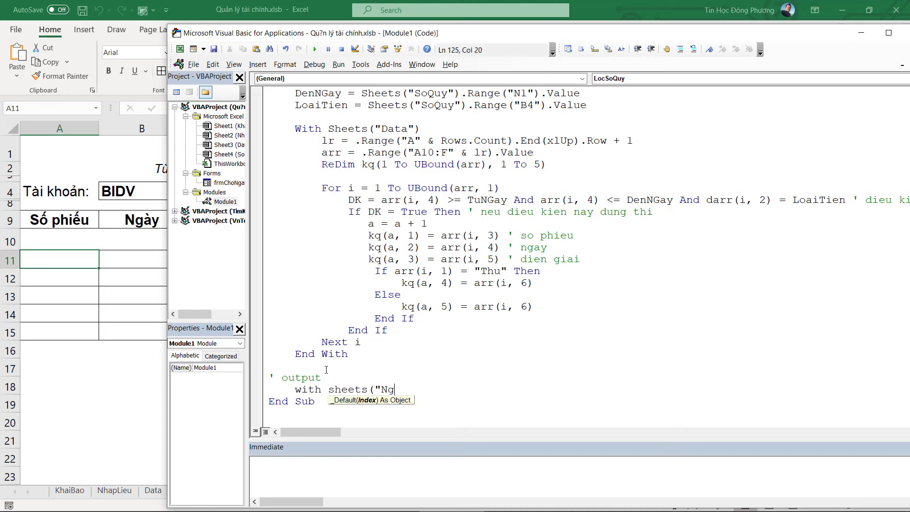
pyautogui.press('BackSpace')
pyautogui.press('BackSpace')
pyautogui.write('SOQ')
pyautogui.press('BackSpace')
pyautogui.press('BackSpace')
pyautogui.write('OQ')
pyautogui.press('BackSpace')
pyautogui.press('BackSpace')
pyautogui.press('BackSpace')
pyautogui.write('oQuy')
pyautogui.write('").')
pyautogui.press('Return')
pyautogui.press('Return')
# Step: Close the block with End With and add blank lines inside it
pyautogui.write('End ')
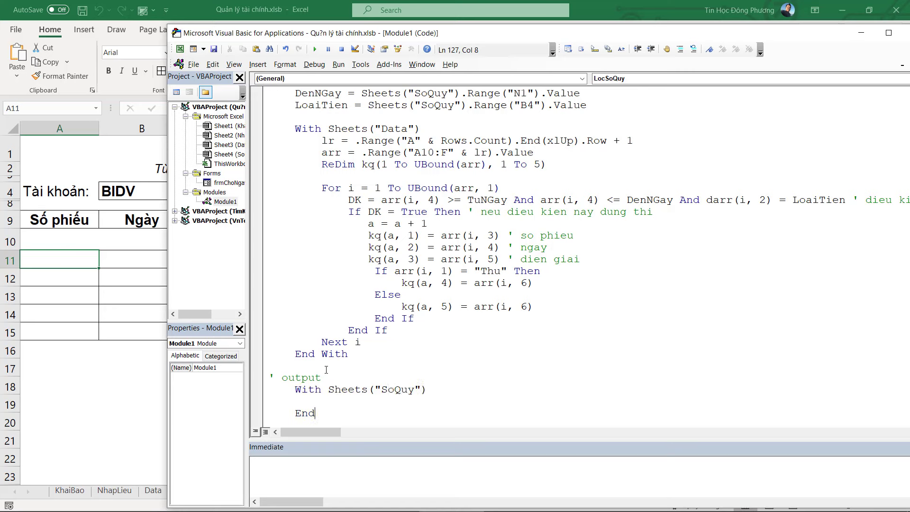
pyautogui.write('wit')
pyautogui.scroll(-3, 372, 340)
pyautogui.press('Return')
pyautogui.press('Return')
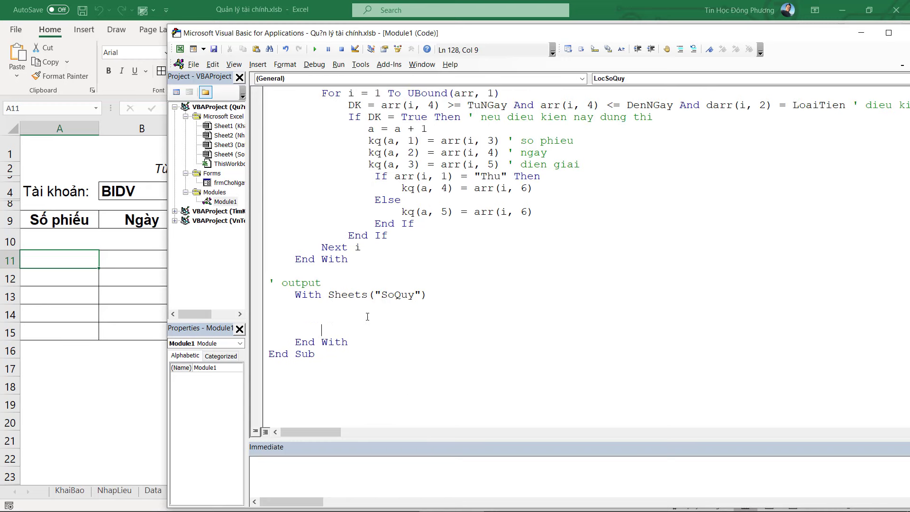
pyautogui.press('Return')
pyautogui.click(363, 307)
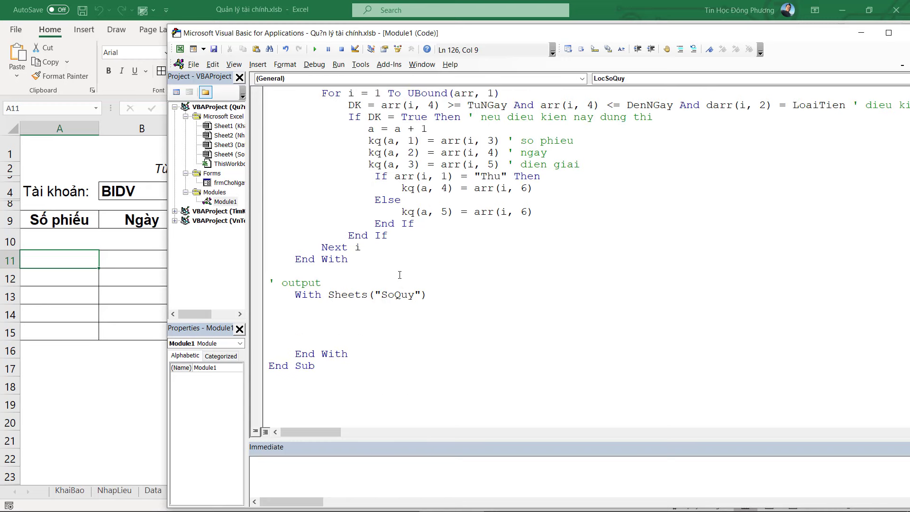
# Step: Compare the SoQuy output area A11:E15 with the kq(a, 5) row counter
pyautogui.click(123, 270)
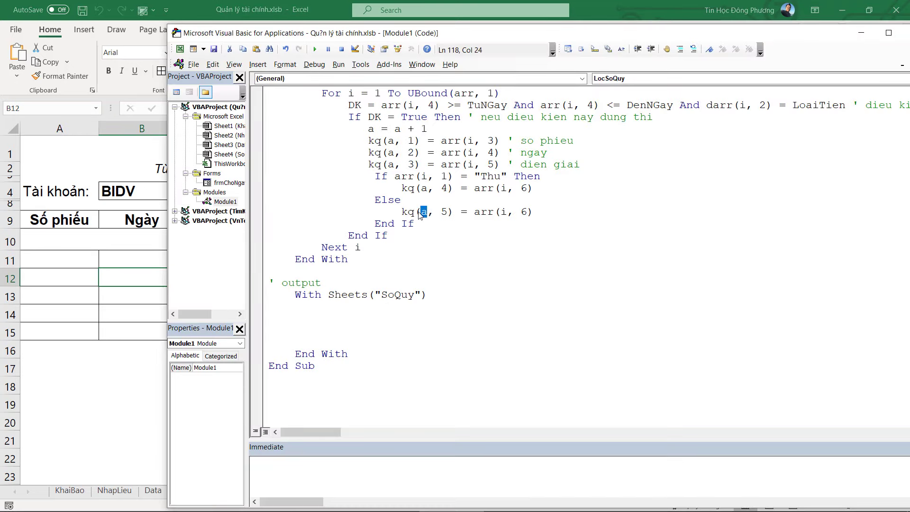
pyautogui.moveTo(419, 214); pyautogui.dragTo(426, 212)
pyautogui.click(376, 306)
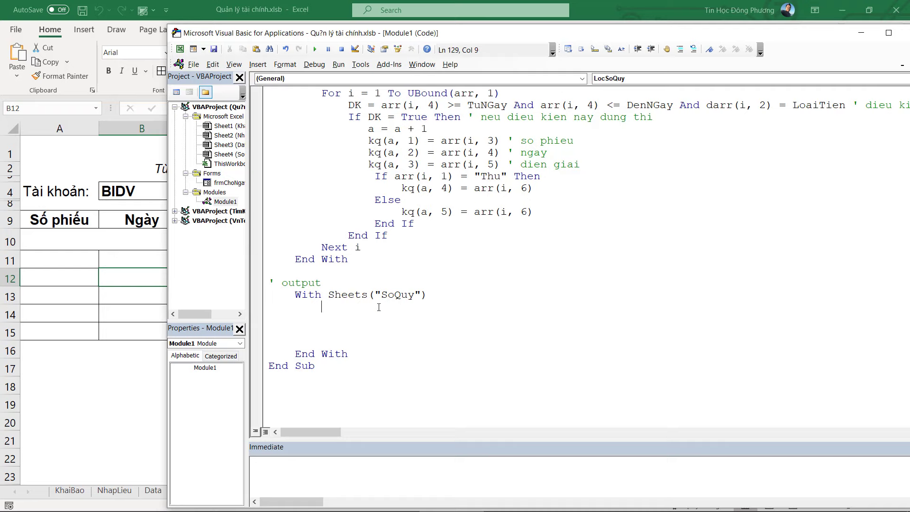
pyautogui.moveTo(45, 256); pyautogui.dragTo(424, 328)
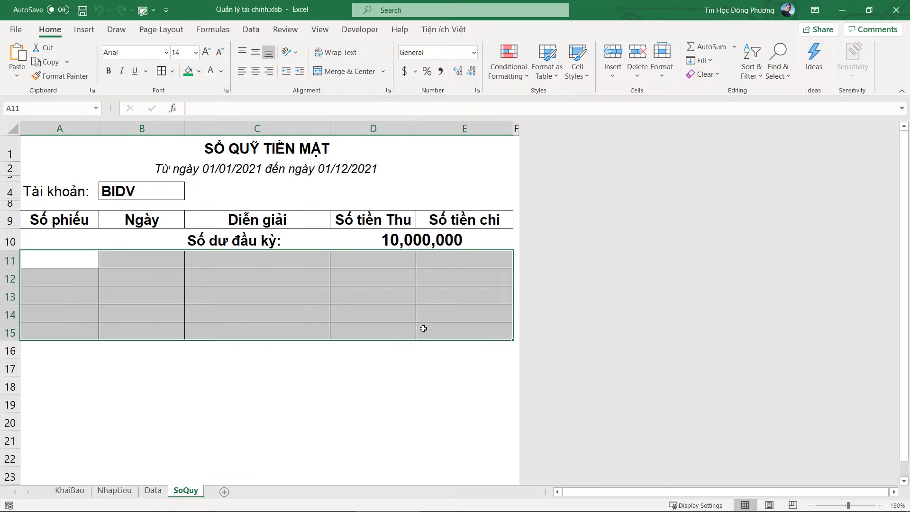
# Step: Type if a > 0 then .Range("A11").Resize( inside the SoQuy block, confirming A11 as start
pyautogui.hotkey('alt', 'F11')
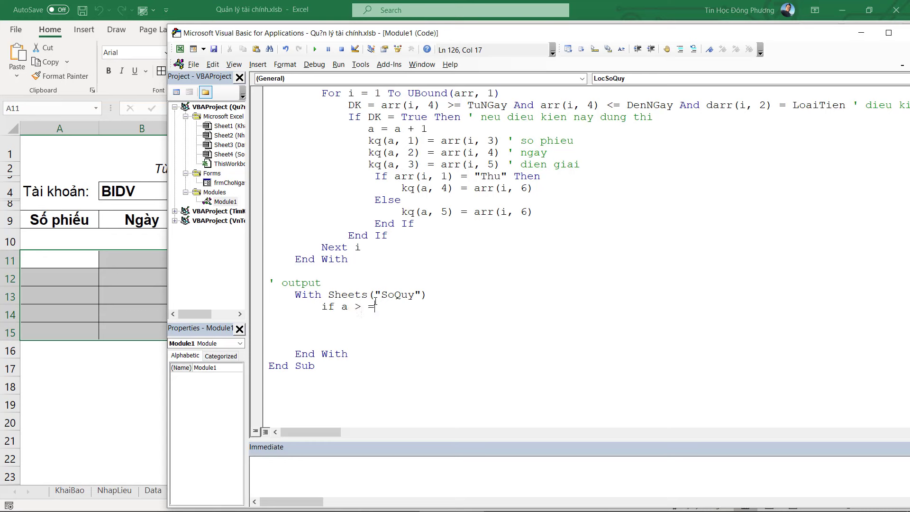
pyautogui.write('then .r')
pyautogui.write('ange("')
pyautogui.write('0')
pyautogui.doubleClick(378, 306)
pyautogui.press('Delete')
pyautogui.click(84, 265)
pyautogui.hotkey('alt', 'F11')
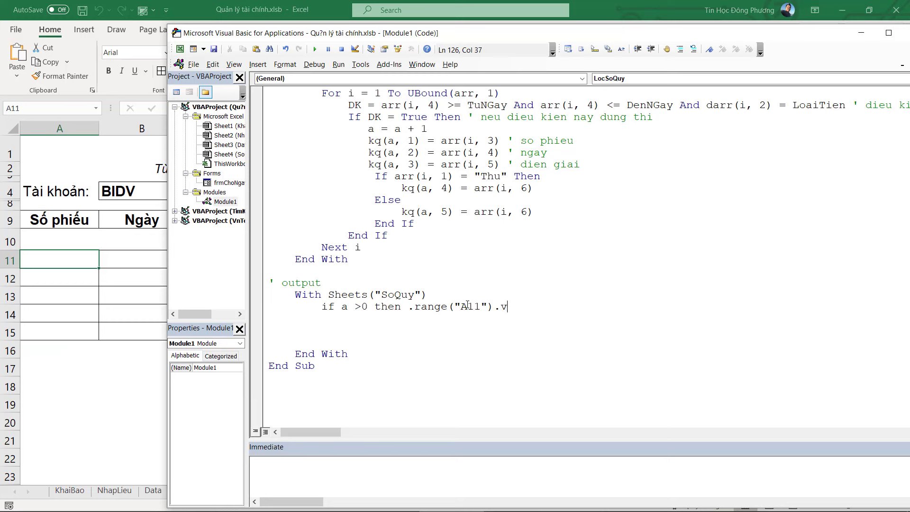
pyautogui.write('ze(a,')
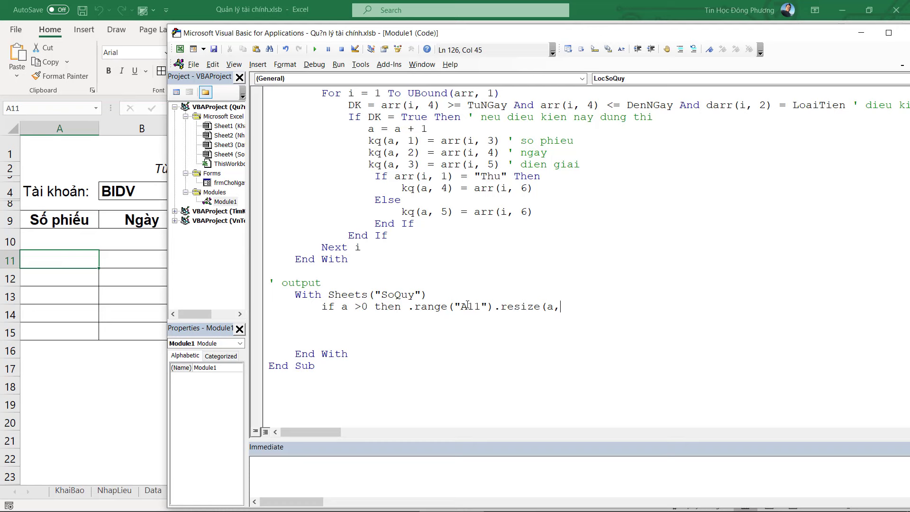
# Step: Glance at the SoQuy sheet, then return to the LocSoQuy macro code
pyautogui.click(94, 263)
pyautogui.click(246, 278)
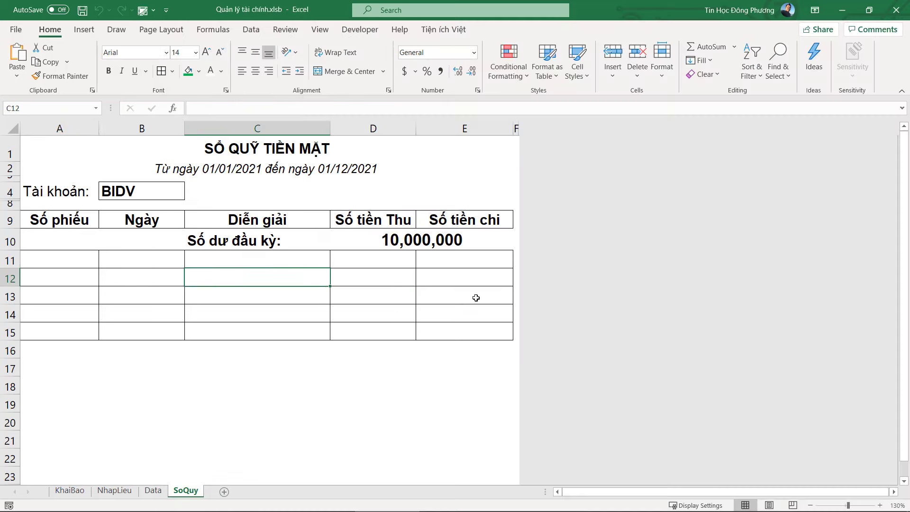
pyautogui.hotkey('alt', 'F11')
pyautogui.write('if a >0 then .range("A11").resize(a,5')
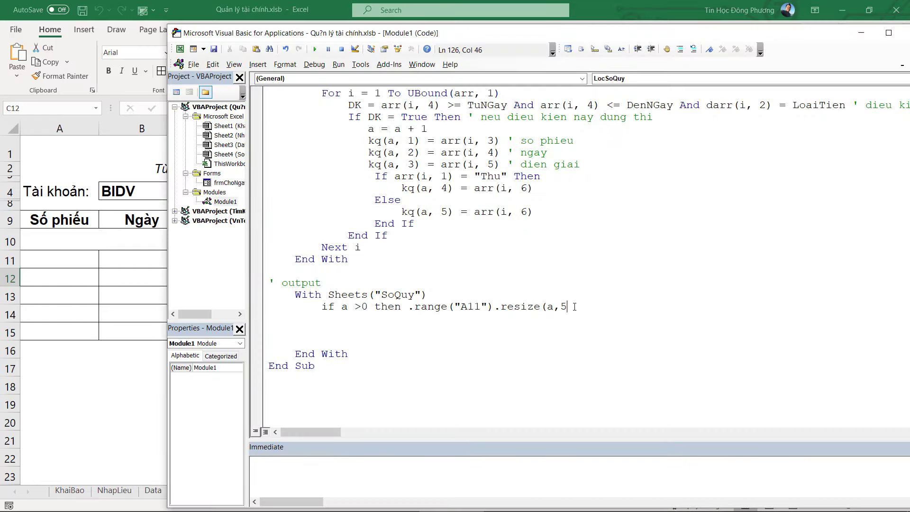
# Step: Finish the output line with .Value = kq, remove the blank lines, and run the date-picker macro
pyautogui.write('.value =')
pyautogui.write(' kq')
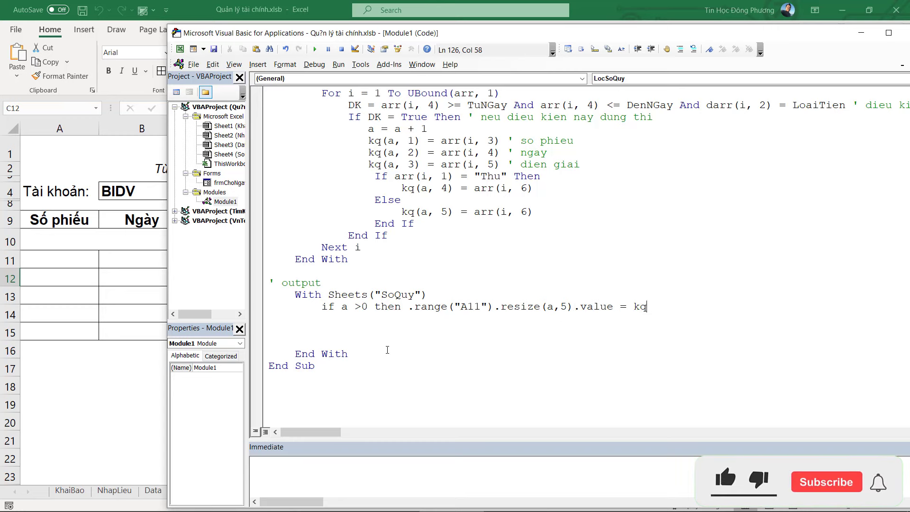
pyautogui.click(294, 330)
pyautogui.press('Delete')
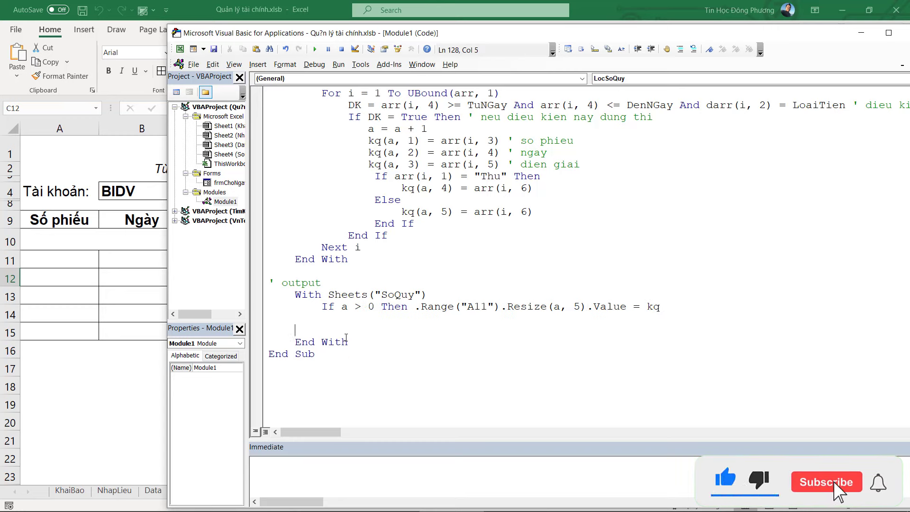
pyautogui.press('BackSpace')
pyautogui.press('BackSpace')
pyautogui.click(404, 307)
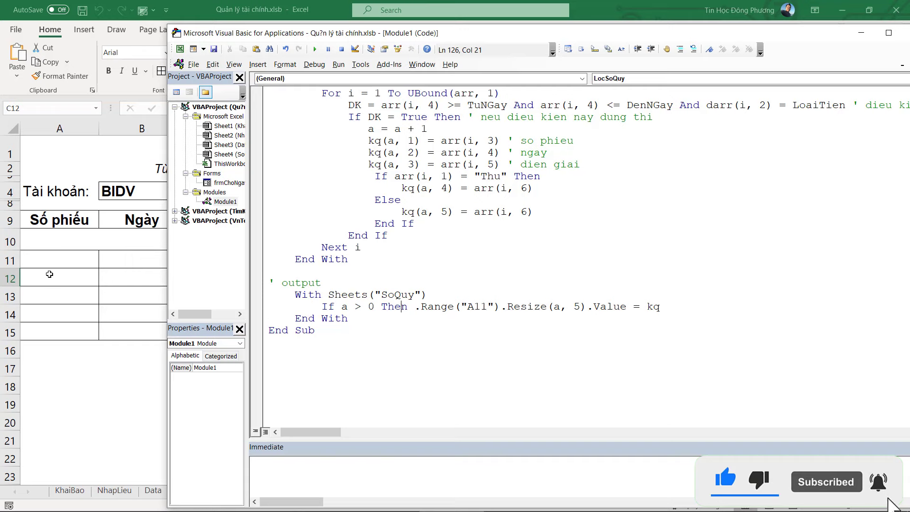
pyautogui.hotkey('alt', 'F11')
pyautogui.click(137, 260)
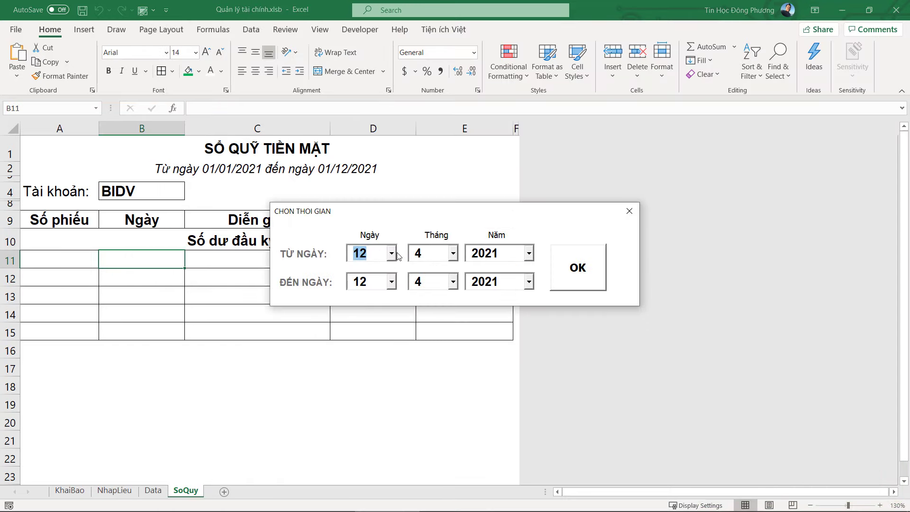
# Step: Confirm the CHON THOI GIAN period as 12/04/2021 to 12/04/2021
pyautogui.click(395, 253)
pyautogui.click(394, 253)
pyautogui.click(630, 211)
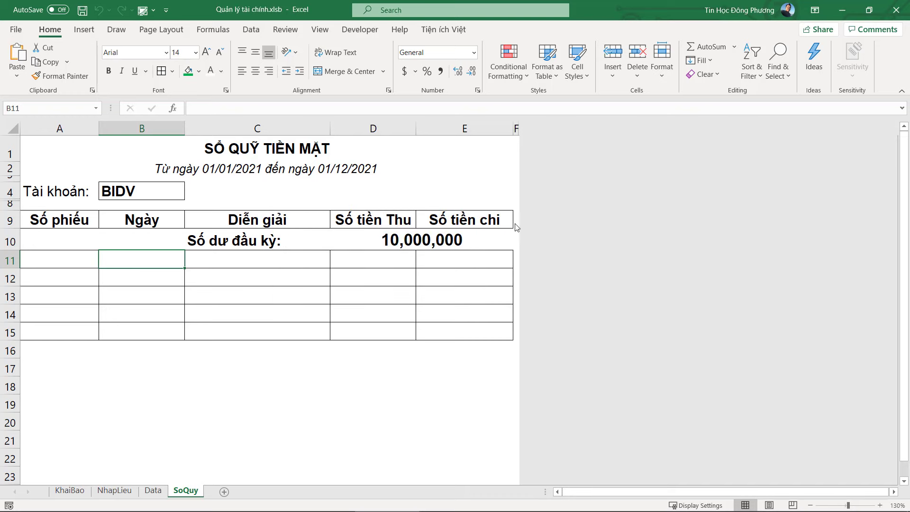
pyautogui.click(303, 175)
pyautogui.click(596, 274)
# Step: Draw a rounded-rectangle shape labelled Loc over cell C4
pyautogui.click(315, 194)
pyautogui.click(89, 35)
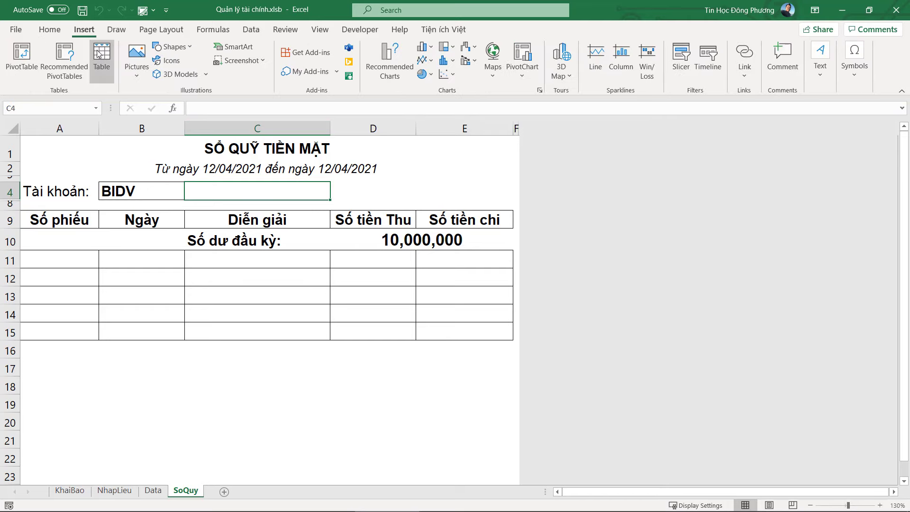
pyautogui.click(140, 78)
pyautogui.click(170, 47)
pyautogui.click(169, 47)
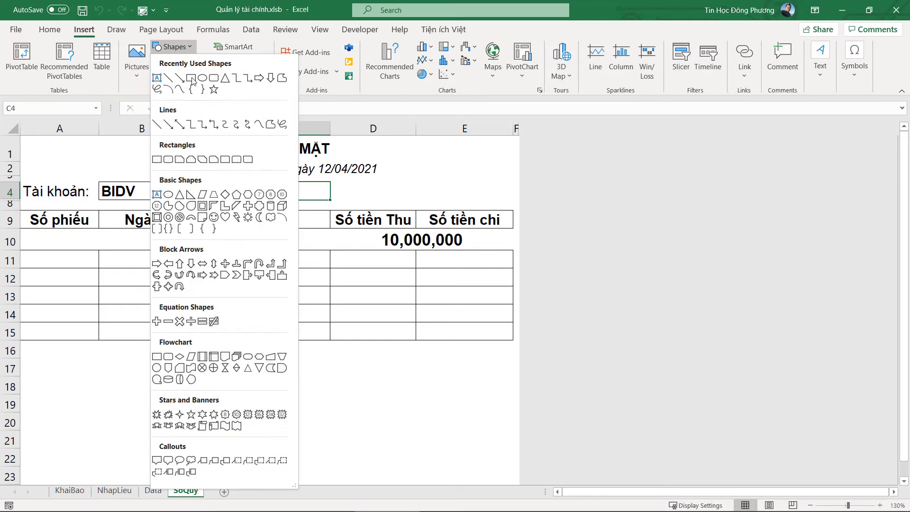
pyautogui.click(210, 79)
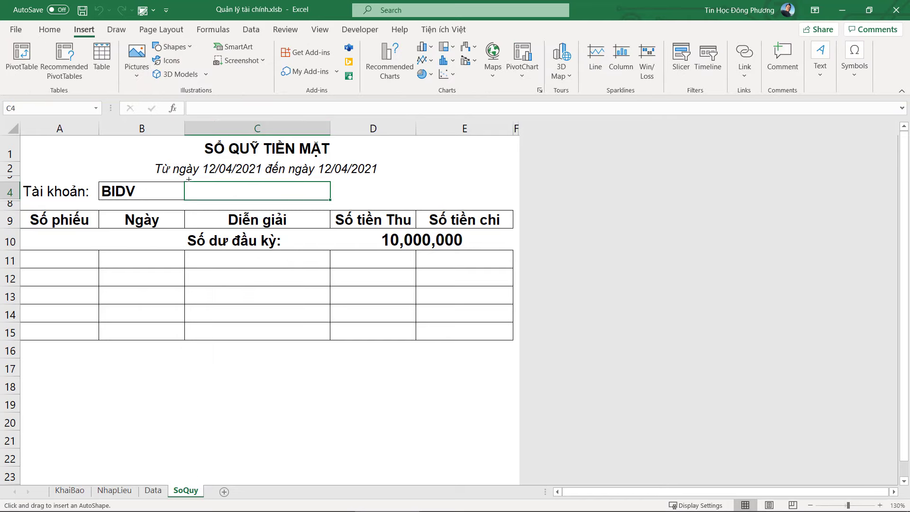
pyautogui.moveTo(188, 182)
pyautogui.mouseDown()
pyautogui.moveTo(270, 200)
pyautogui.moveTo(244, 192)
pyautogui.mouseUp()
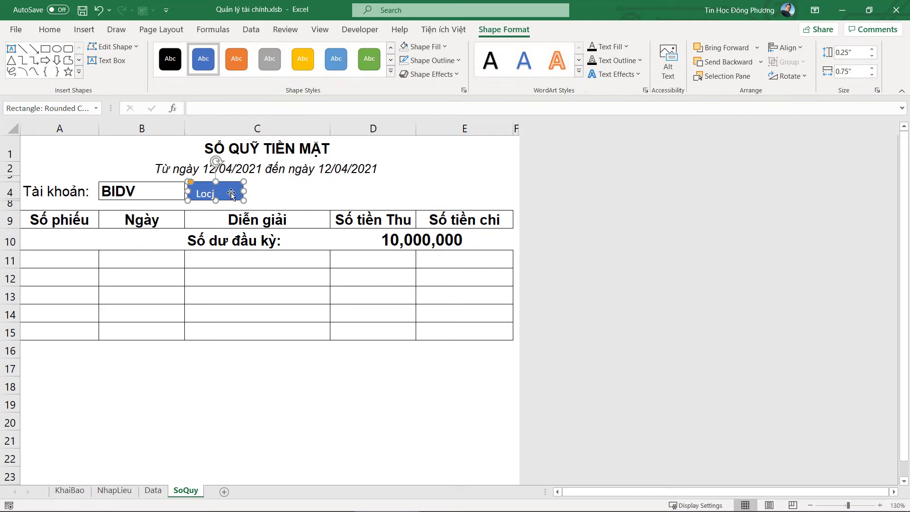
pyautogui.click(264, 195)
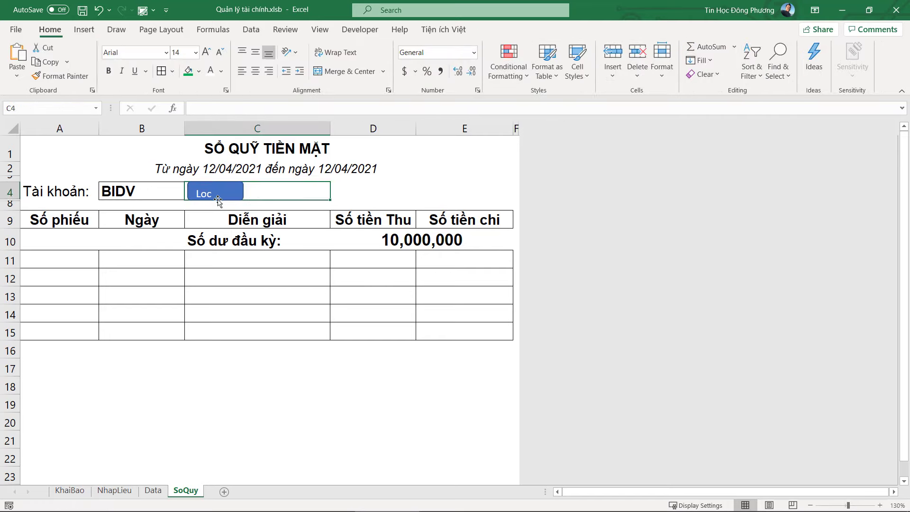
pyautogui.hotkey('alt', 'F11')
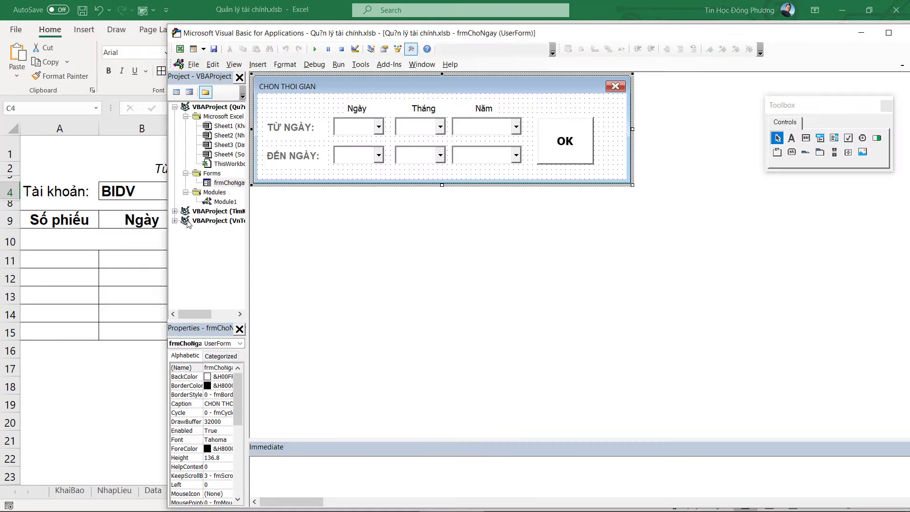
# Step: Select the LocSoQuy macro name in Module1 and assign LocSoQuy to the Loc shape
pyautogui.doubleClick(224, 201)
pyautogui.scroll(8, 457, 275)
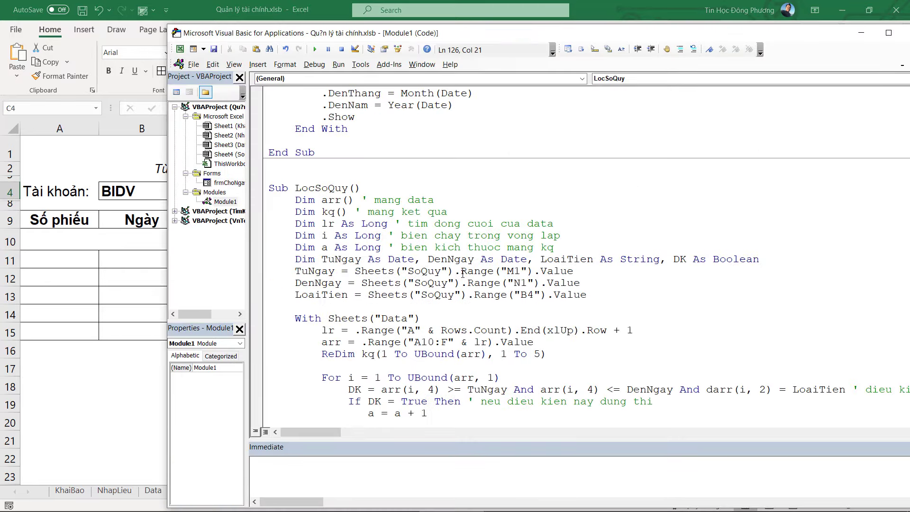
pyautogui.doubleClick(316, 188)
pyautogui.hotkey('alt', 'F11')
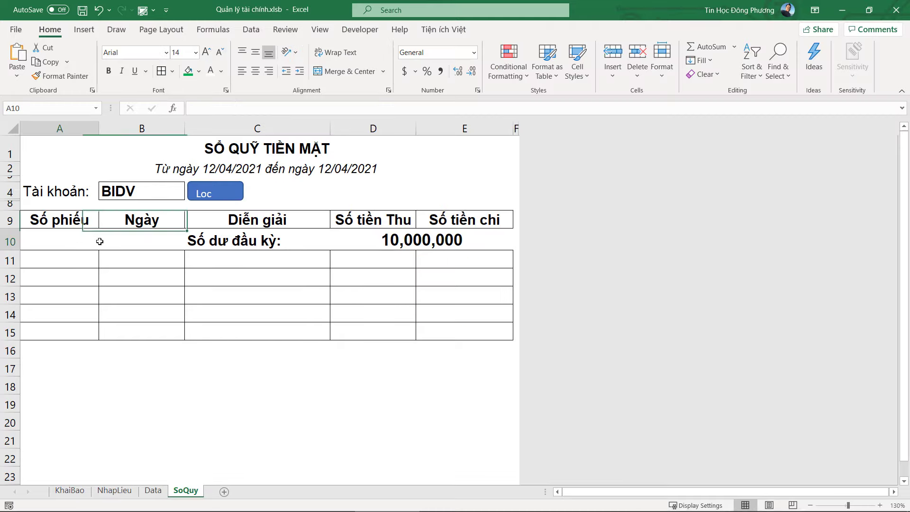
pyautogui.rightClick(228, 194)
pyautogui.click(273, 403)
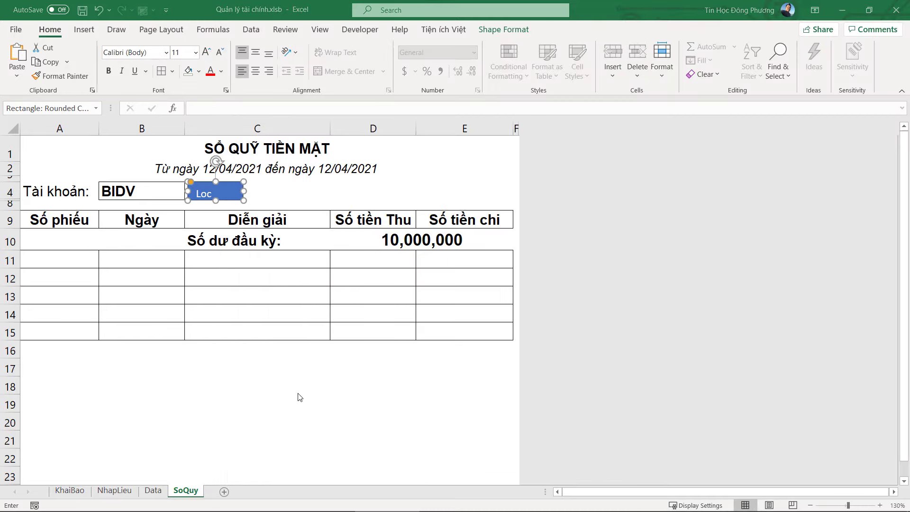
pyautogui.click(310, 495)
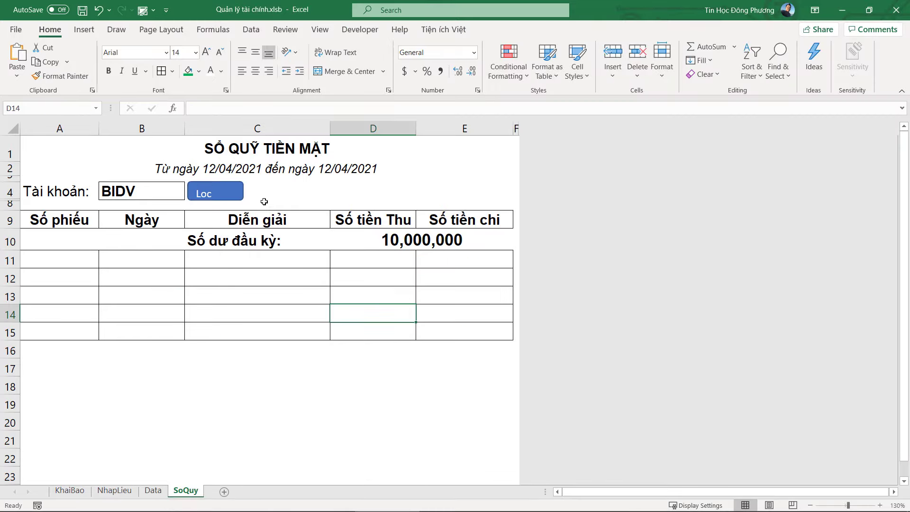
# Step: Run Loc, correct the darr typo to arr after the compile error, and reset the macro
pyautogui.click(217, 197)
pyautogui.click(440, 311)
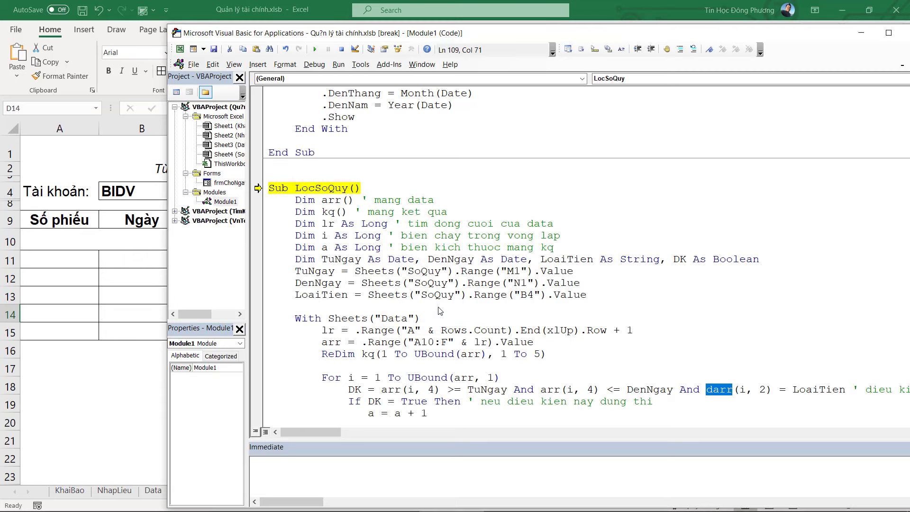
pyautogui.click(736, 405)
pyautogui.press('BackSpace')
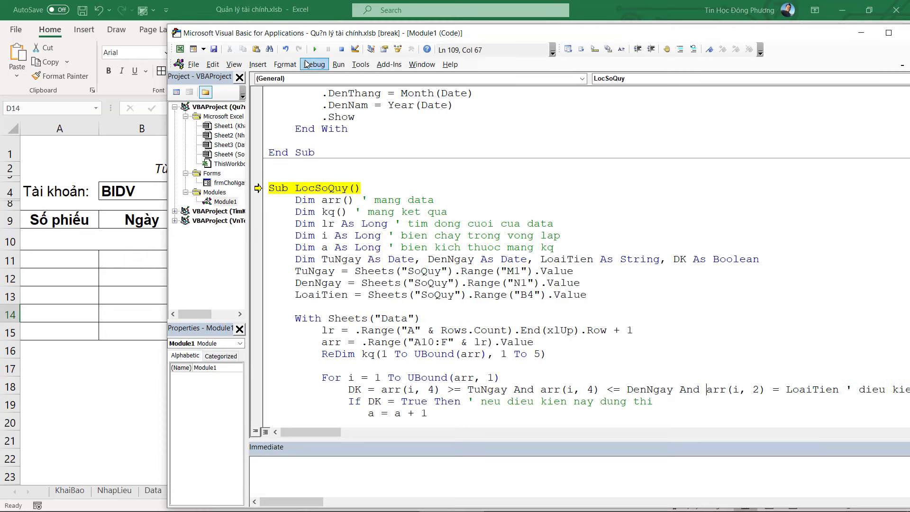
pyautogui.click(342, 49)
# Step: Rerun the Loc filter so row 11 fills with the BIDV receipt T000101
pyautogui.click(111, 258)
pyautogui.click(242, 190)
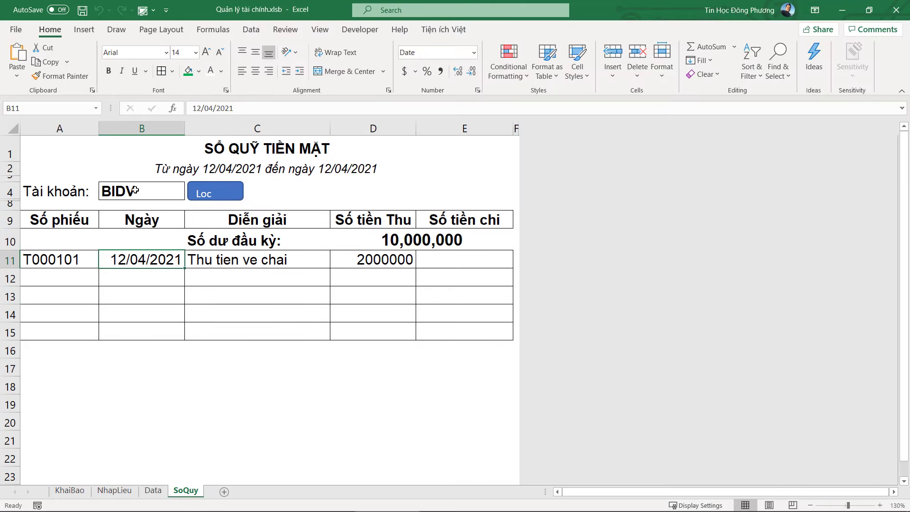
pyautogui.moveTo(72, 256); pyautogui.dragTo(374, 260)
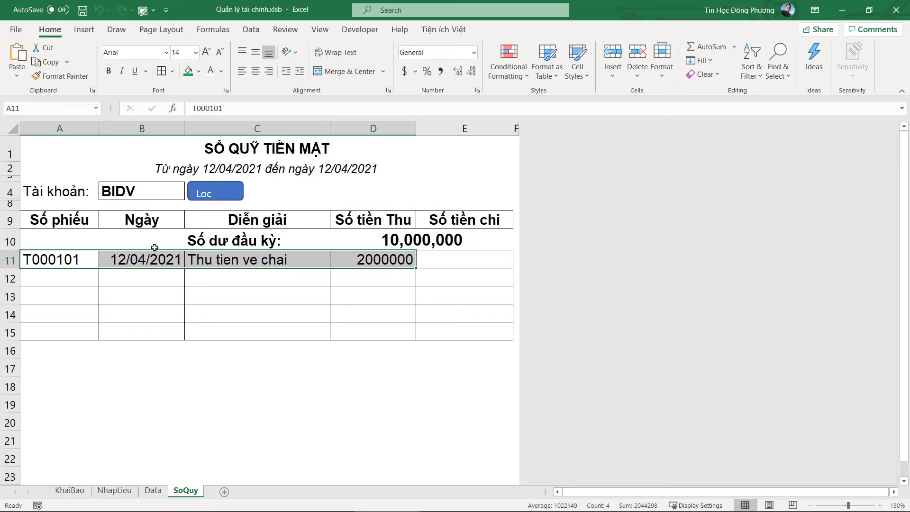
pyautogui.click(151, 491)
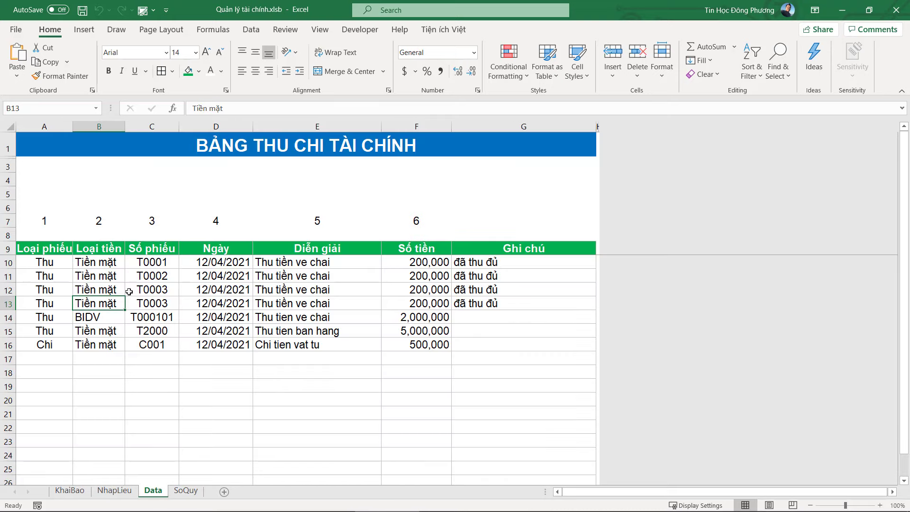
# Step: Set the SoQuy account in B4 to Tiền mặt and run the Loc filter
pyautogui.click(113, 317)
pyautogui.click(186, 491)
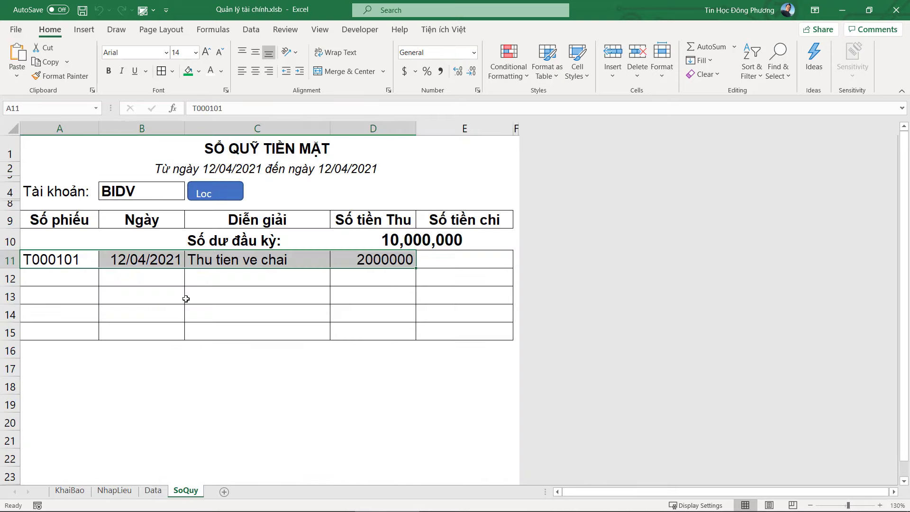
pyautogui.click(156, 189)
pyautogui.click(189, 195)
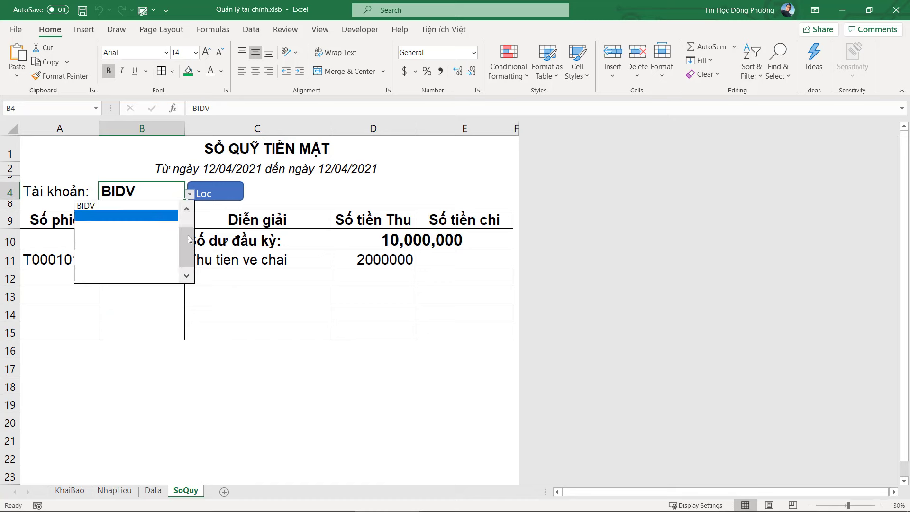
pyautogui.moveTo(188, 238); pyautogui.dragTo(188, 211)
pyautogui.click(142, 206)
pyautogui.click(214, 187)
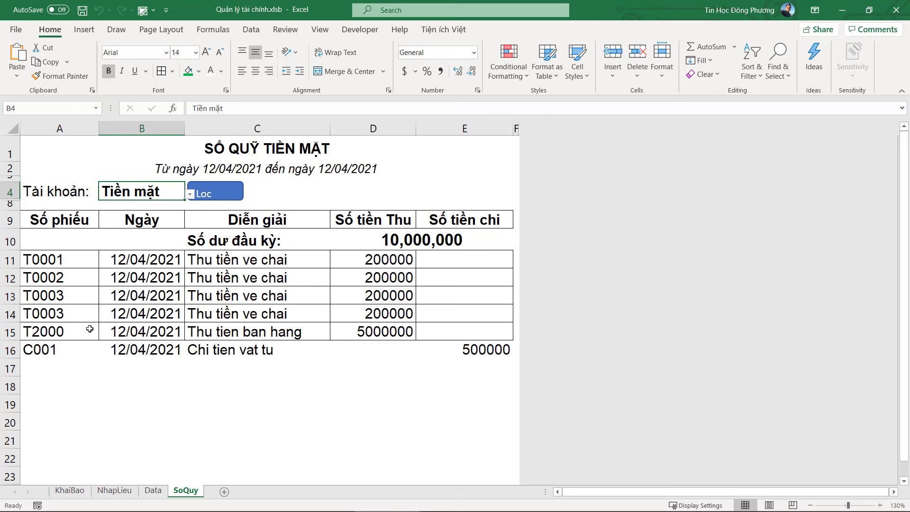
# Step: Check the listed Thu and Chi vouchers against the matching entries on the Data sheet
pyautogui.moveTo(70, 260); pyautogui.dragTo(284, 313)
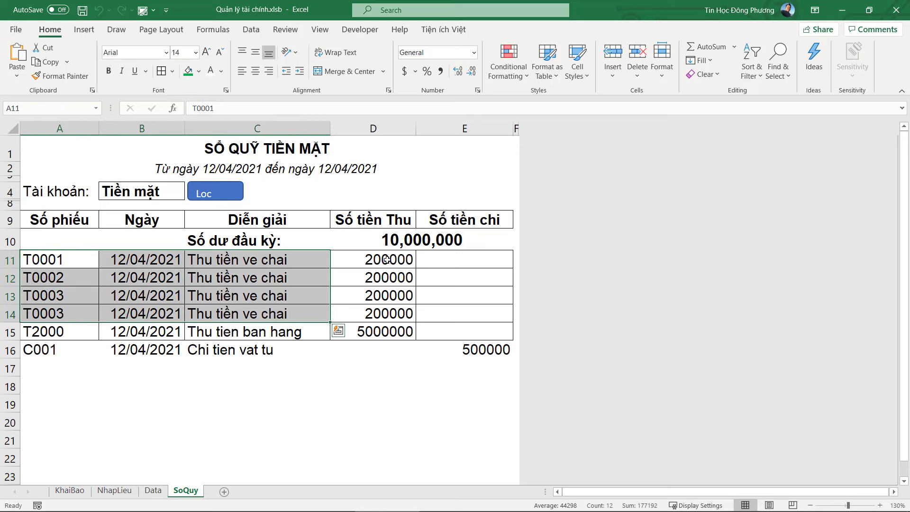
pyautogui.moveTo(380, 260); pyautogui.dragTo(391, 322)
pyautogui.click(478, 349)
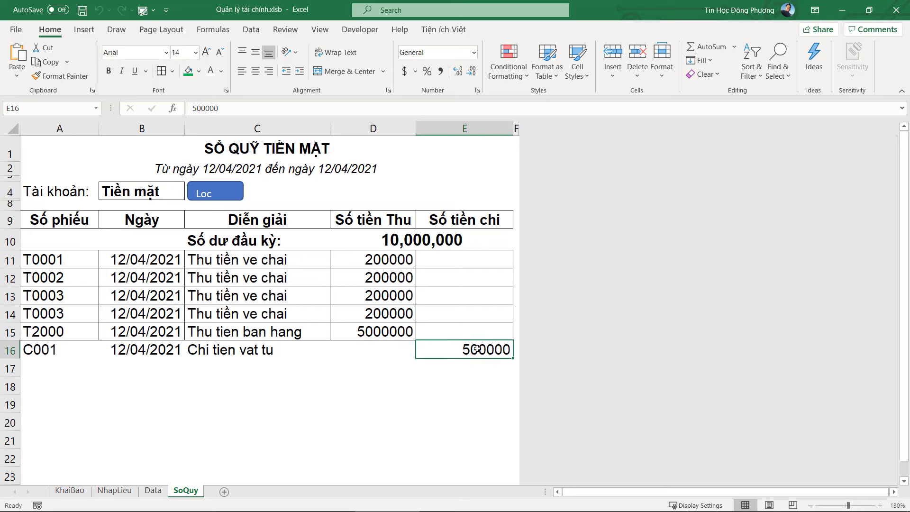
pyautogui.moveTo(66, 262); pyautogui.dragTo(72, 326)
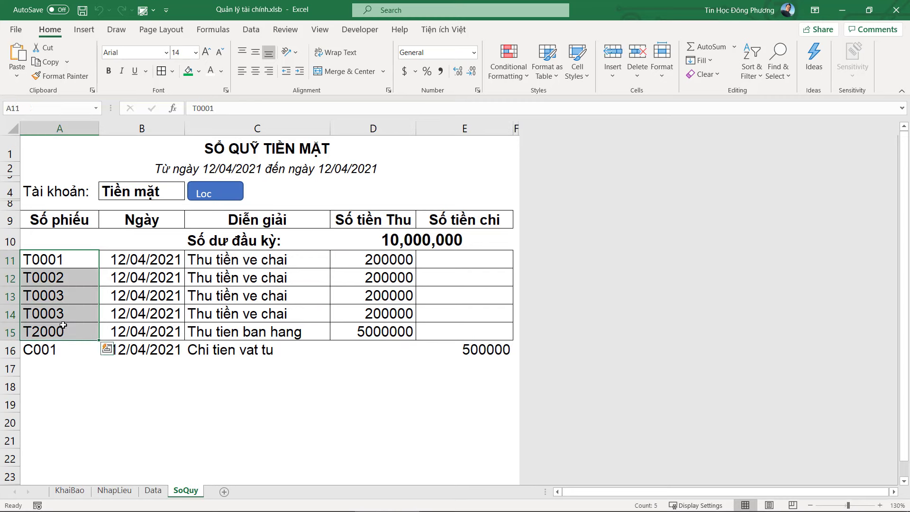
pyautogui.click(176, 441)
pyautogui.click(153, 490)
pyautogui.moveTo(53, 263)
pyautogui.mouseDown()
pyautogui.moveTo(58, 316)
pyautogui.moveTo(58, 303)
pyautogui.mouseUp()
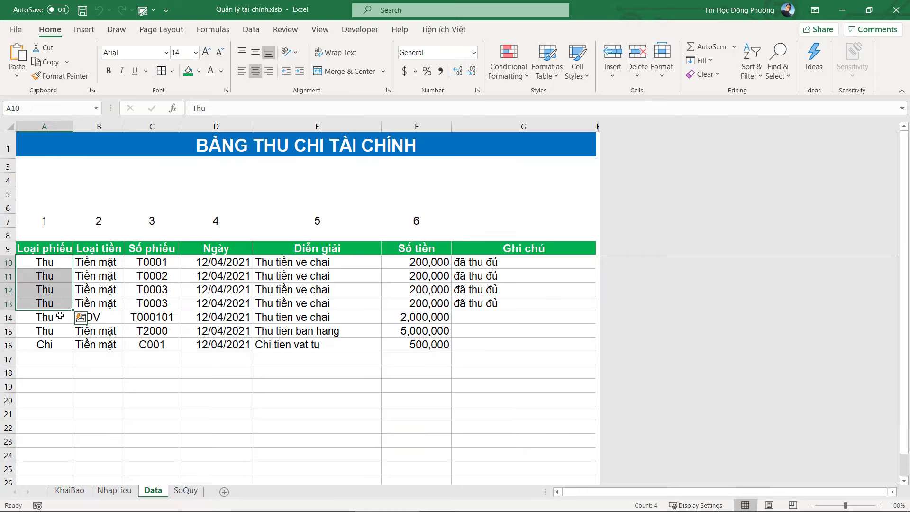
pyautogui.keyDown('ctrl'); pyautogui.click(58, 329); pyautogui.keyUp('ctrl')
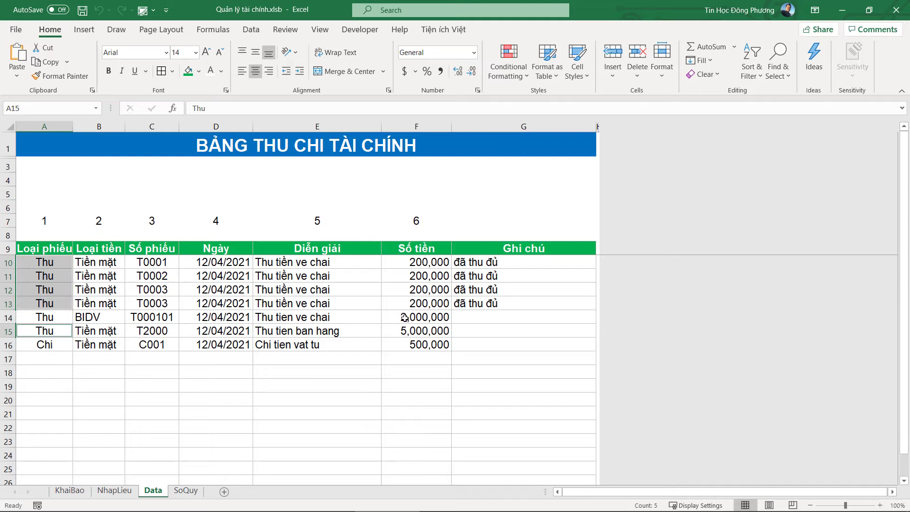
# Step: Close the macro code and review the amounts in D11:E17 on the SoQuy sheet
pyautogui.hotkey('alt', 'F11')
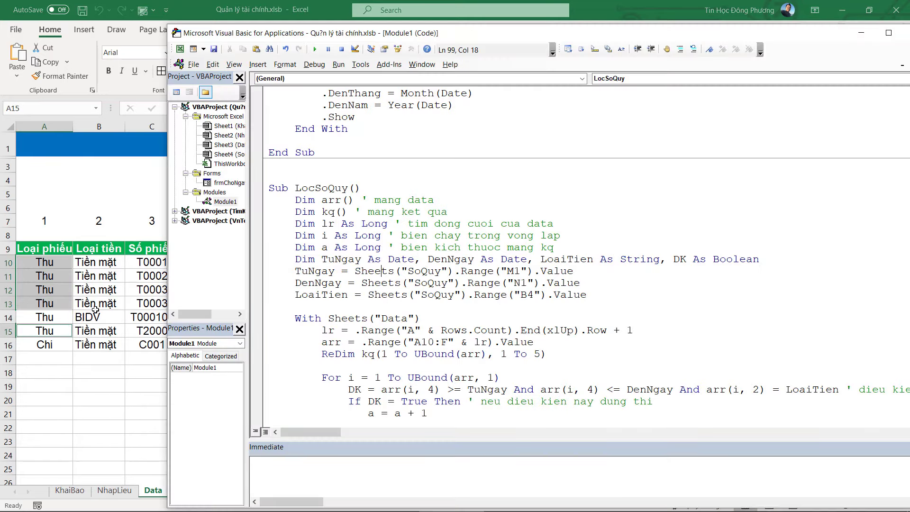
pyautogui.click(96, 310)
pyautogui.click(215, 440)
pyautogui.click(186, 490)
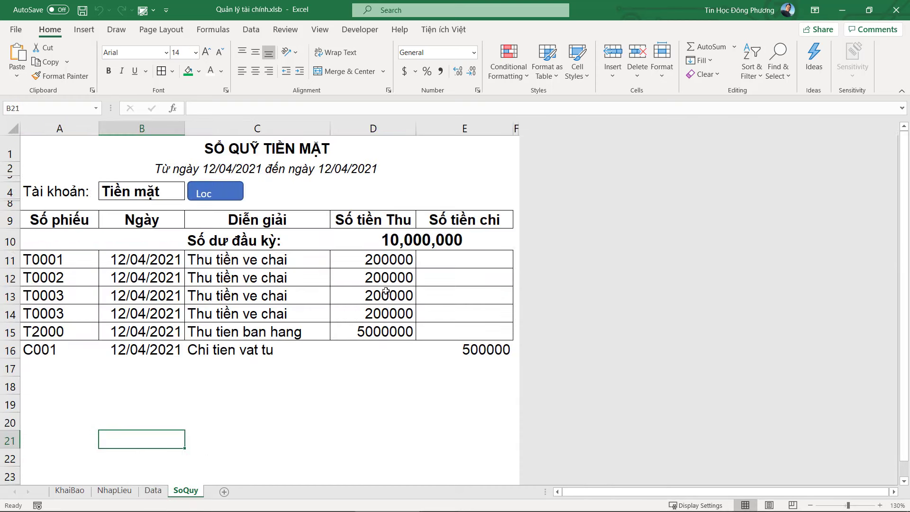
pyautogui.moveTo(387, 263); pyautogui.dragTo(501, 369)
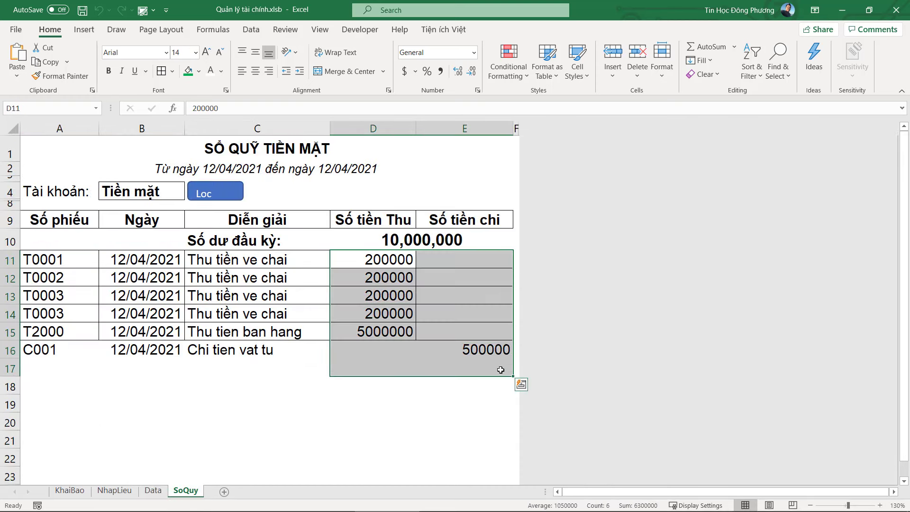
pyautogui.click(280, 332)
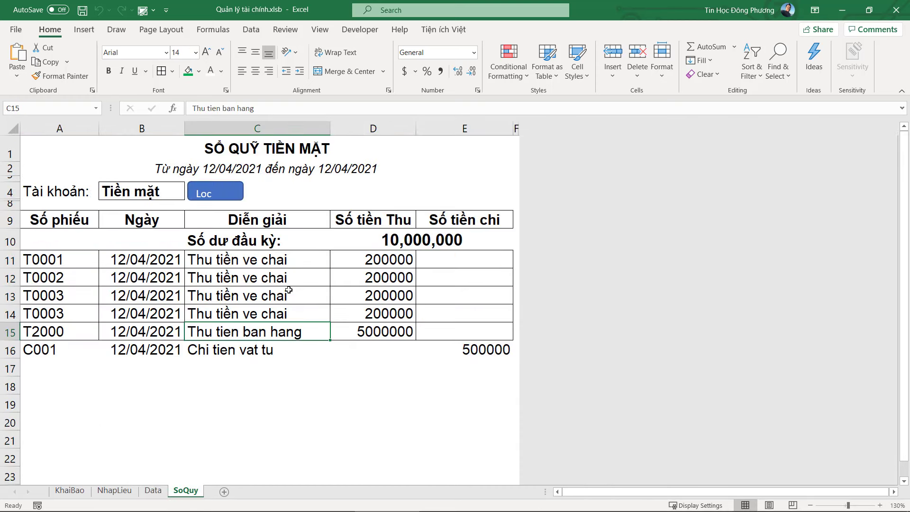
pyautogui.scroll(-3, 304, 315)
pyautogui.scroll(3, 303, 315)
pyautogui.click(291, 358)
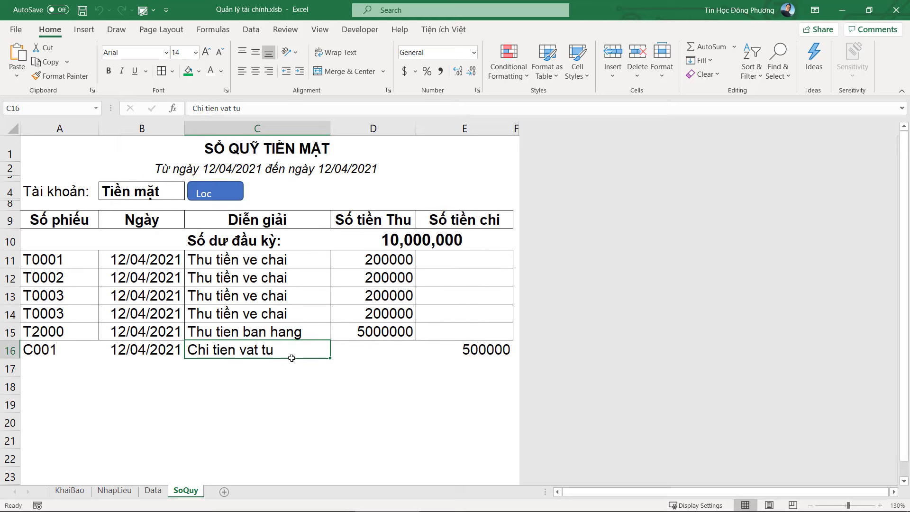
# Step: Go to A5000 and hide every row from 5001 to the bottom of the sheet
pyautogui.press('F5')
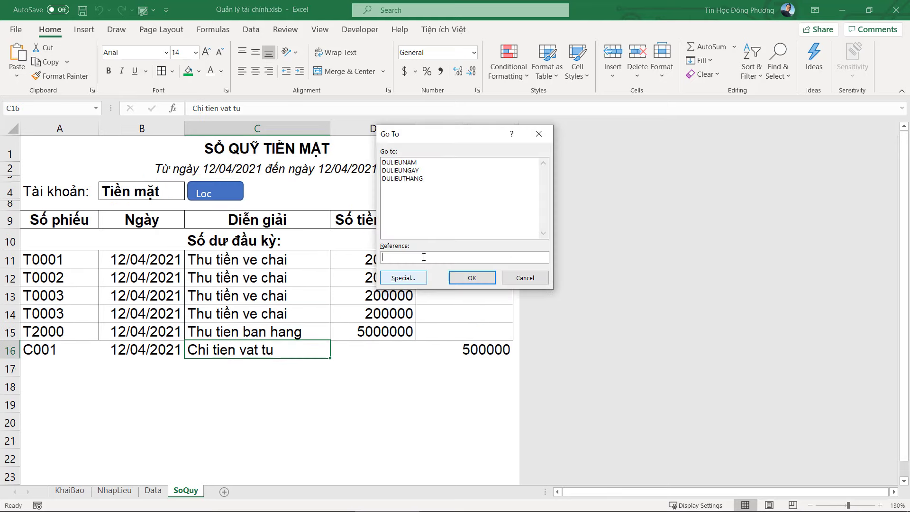
pyautogui.write('a5000')
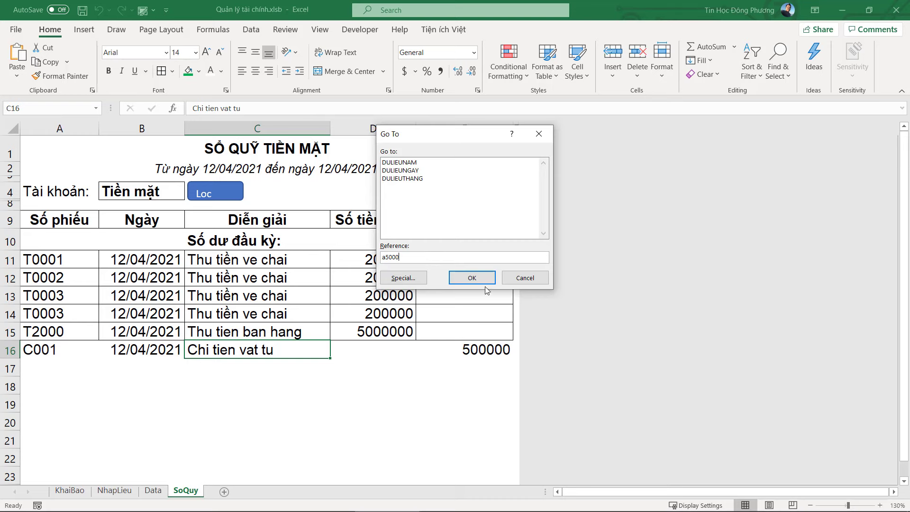
pyautogui.click(474, 280)
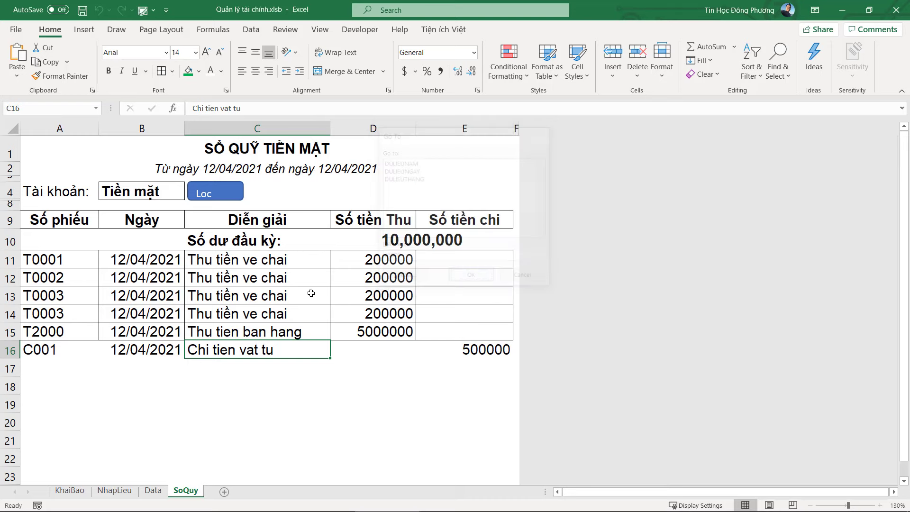
pyautogui.click(7, 381)
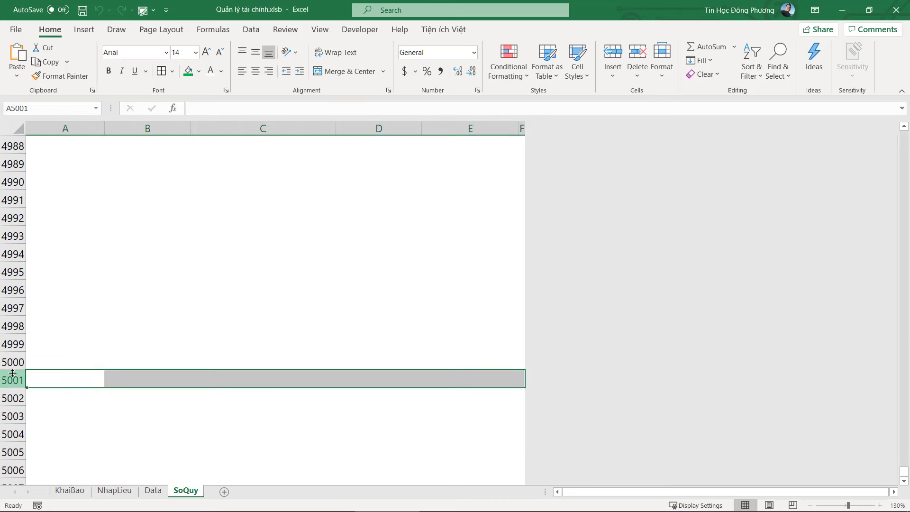
pyautogui.hotkey('ctrl', 'shift', 'Down')
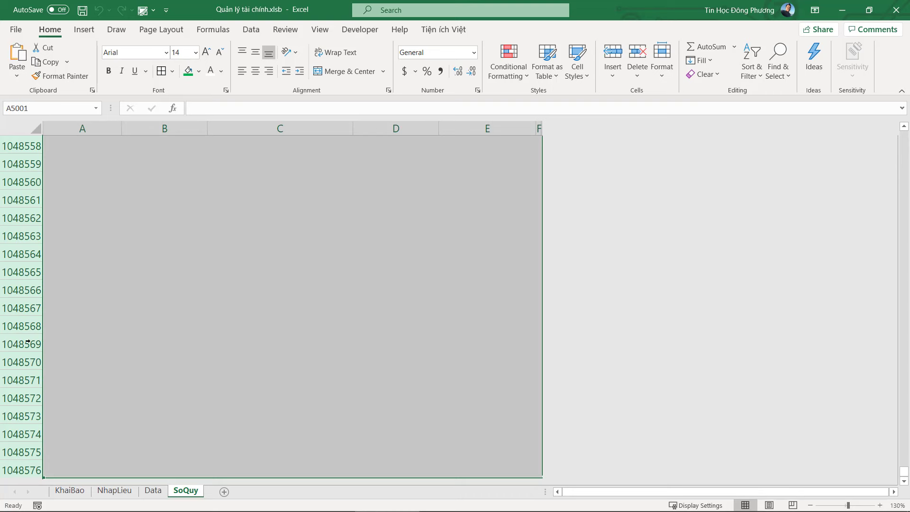
pyautogui.rightClick(23, 282)
pyautogui.click(57, 470)
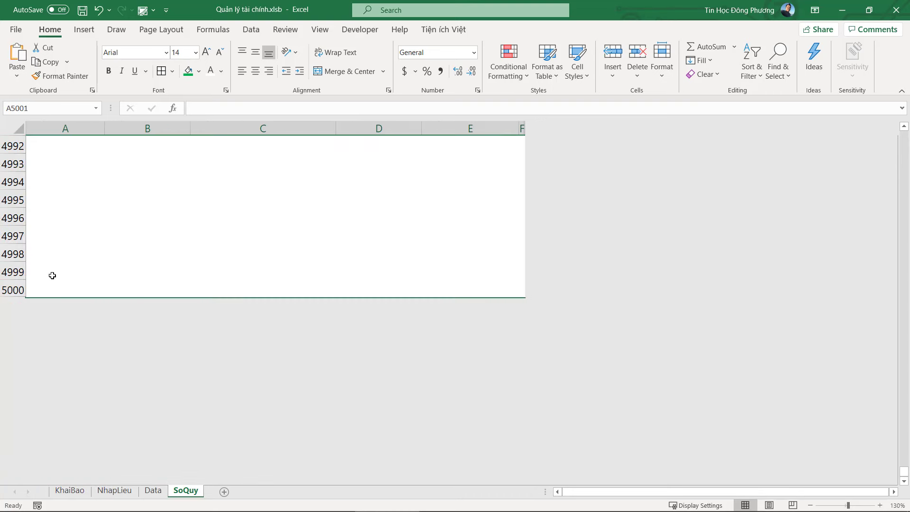
# Step: Jump from row 5000 back up to the cash-book entries near E13
pyautogui.click(73, 284)
pyautogui.scroll(10, 73, 285)
pyautogui.click(460, 216)
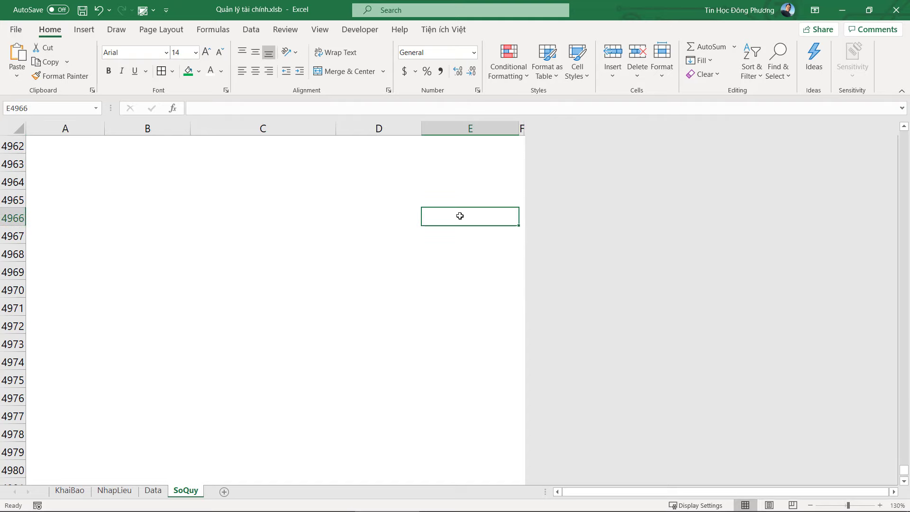
pyautogui.hotkey('ctrl', 'Up')
pyautogui.press('Up')
pyautogui.press('Up')
pyautogui.press('Up')
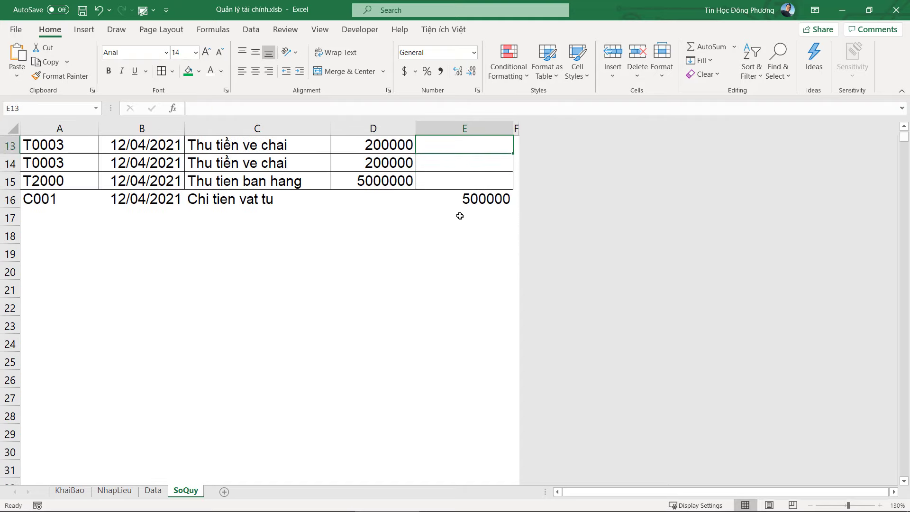
pyautogui.press('Up')
pyautogui.press('Up')
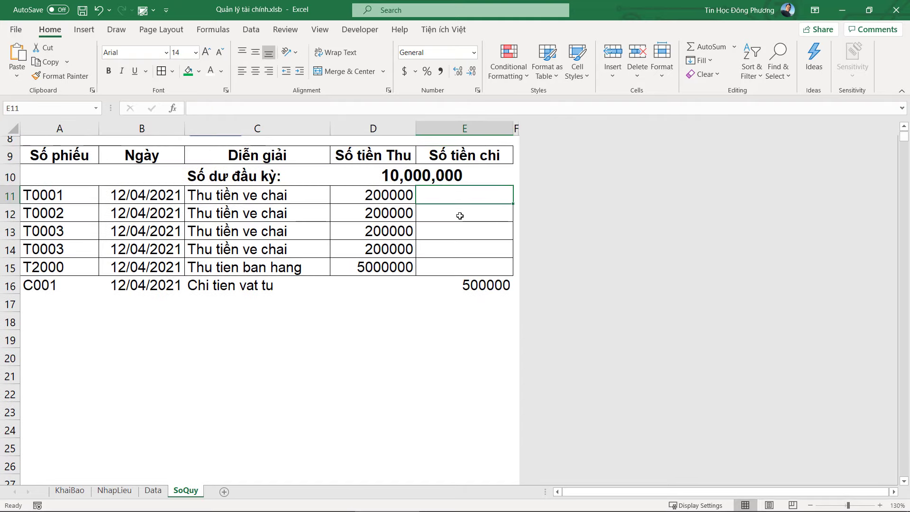
# Step: Select the Thu and Chi amount range D11:E5000
pyautogui.press('Left')
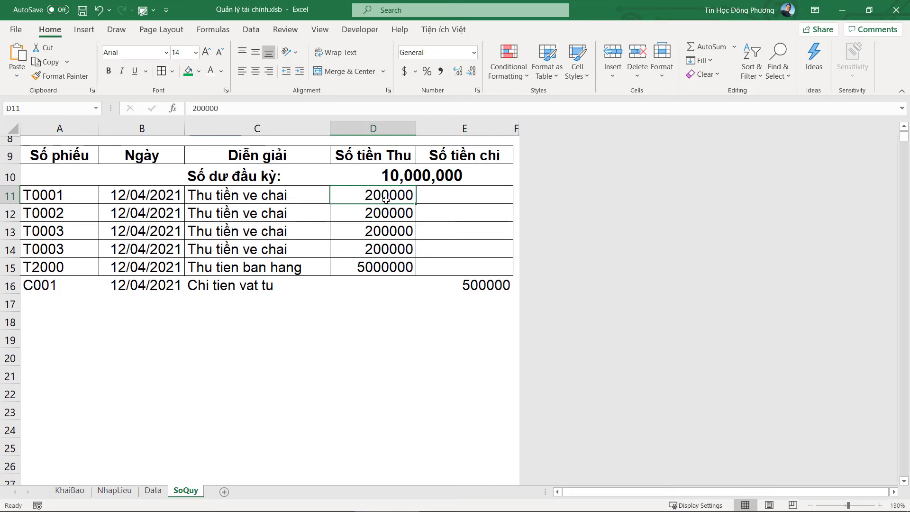
pyautogui.keyDown('shift'); pyautogui.click(456, 195); pyautogui.keyUp('shift')
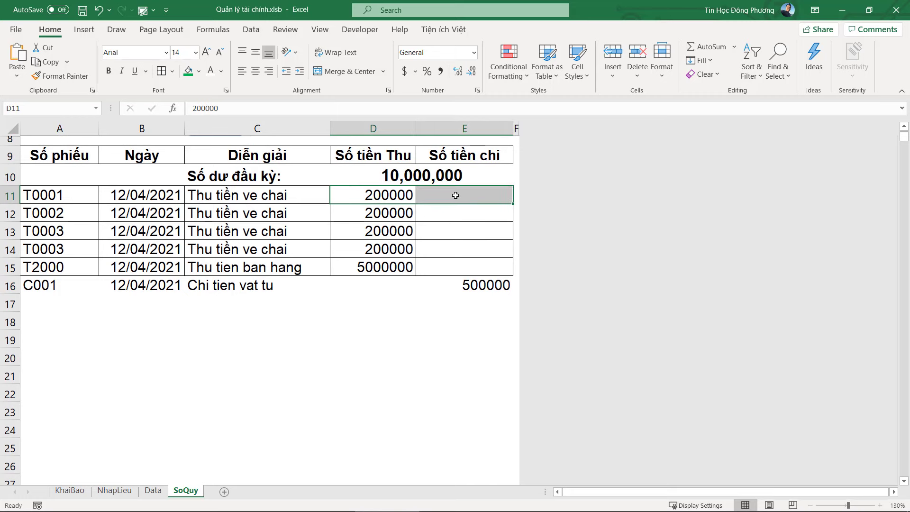
pyautogui.hotkey('ctrl', 'shift', 'Down')
pyautogui.hotkey('ctrl', 'shift', 'Down')
pyautogui.scroll(-1, 410, 299)
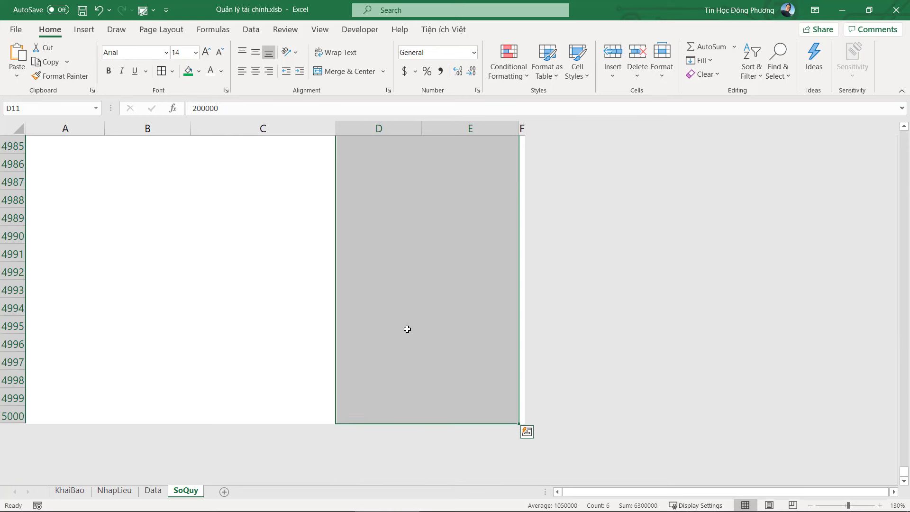
pyautogui.hotkey('ctrl', 'BackSpace')
# Step: Format the amounts as Number with 0 decimal places and a 1000 separator
pyautogui.hotkey('ctrl', '1')
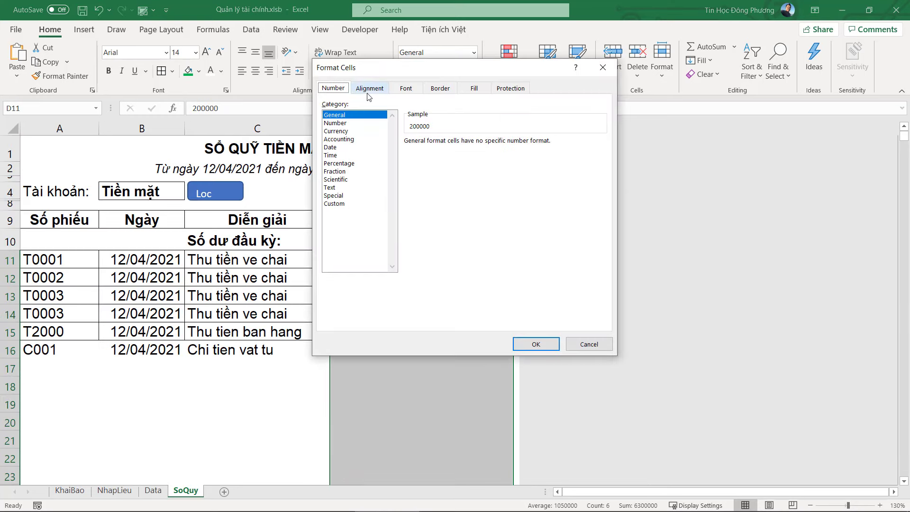
pyautogui.click(369, 89)
pyautogui.click(347, 87)
pyautogui.click(345, 123)
pyautogui.click(483, 145)
pyautogui.click(483, 146)
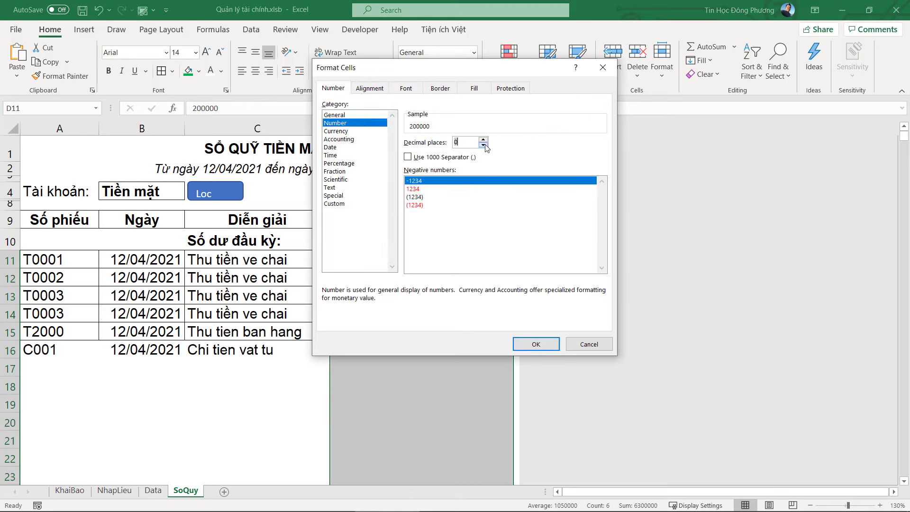
pyautogui.click(429, 157)
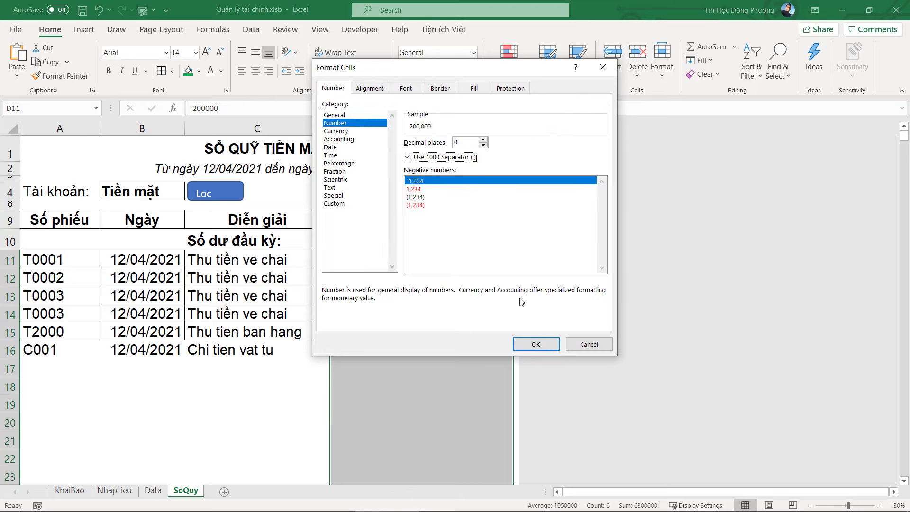
pyautogui.click(533, 343)
pyautogui.click(447, 309)
pyautogui.press('Down')
pyautogui.click(398, 285)
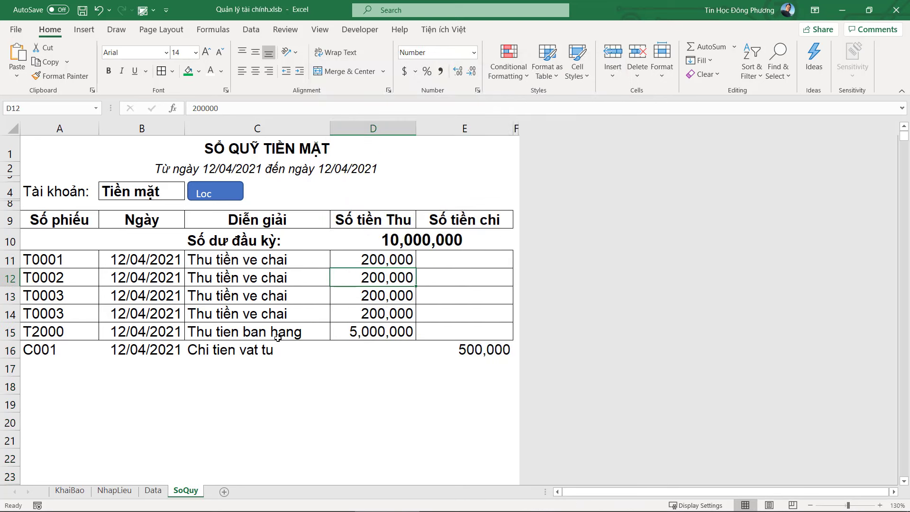
pyautogui.click(120, 348)
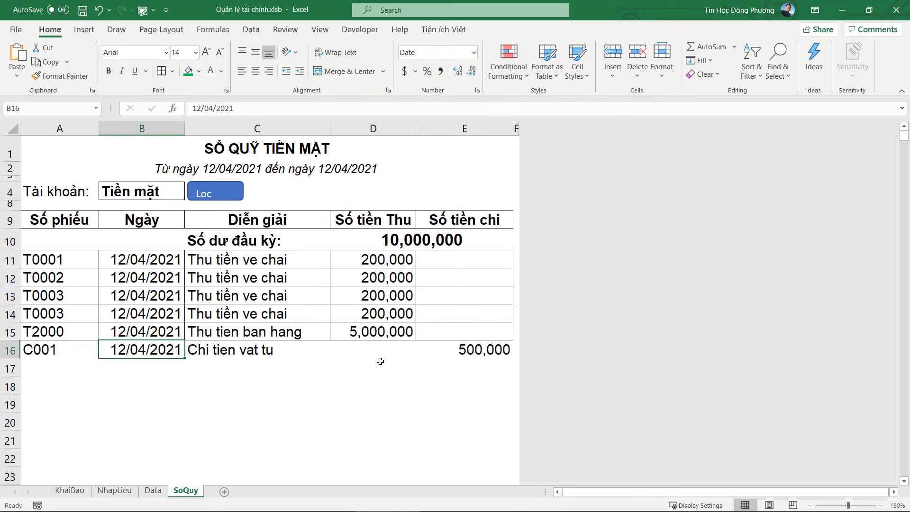
# Step: Remove the cell borders from the Thu entries A11:E15
pyautogui.moveTo(66, 354); pyautogui.dragTo(474, 350)
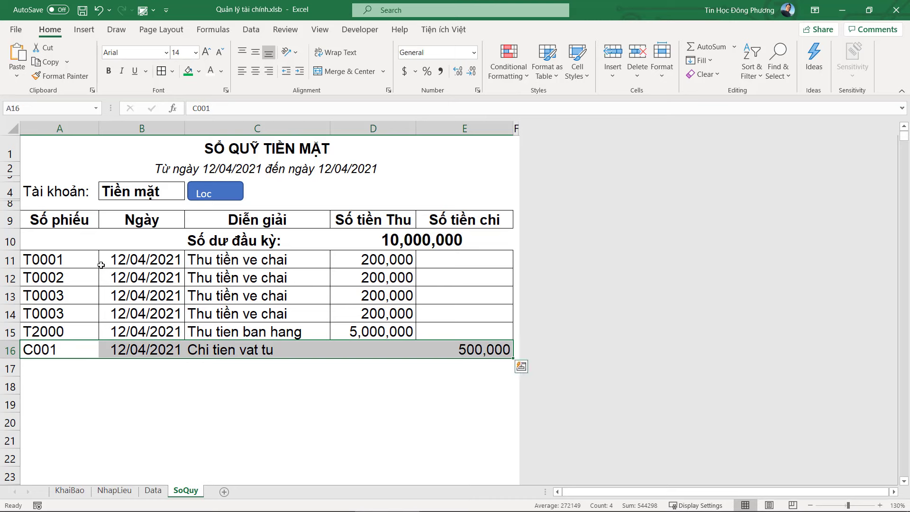
pyautogui.moveTo(66, 261); pyautogui.dragTo(479, 334)
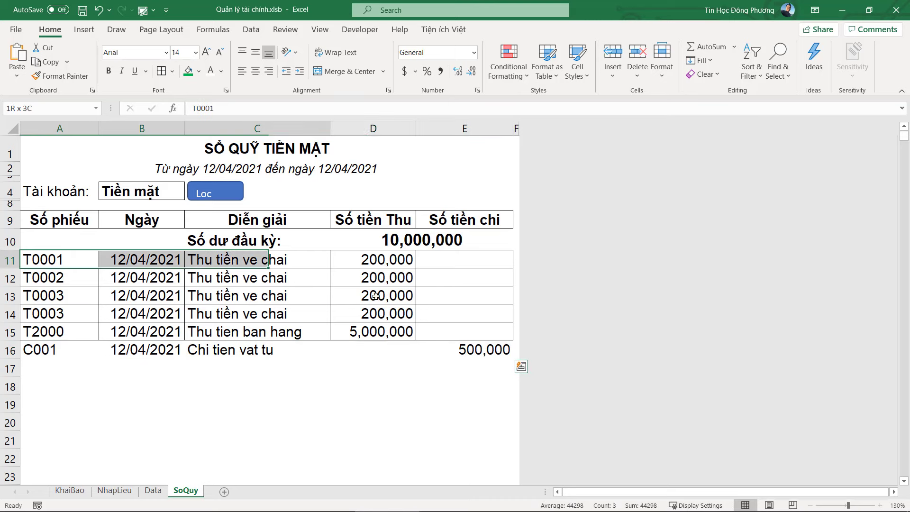
pyautogui.click(172, 71)
pyautogui.click(192, 174)
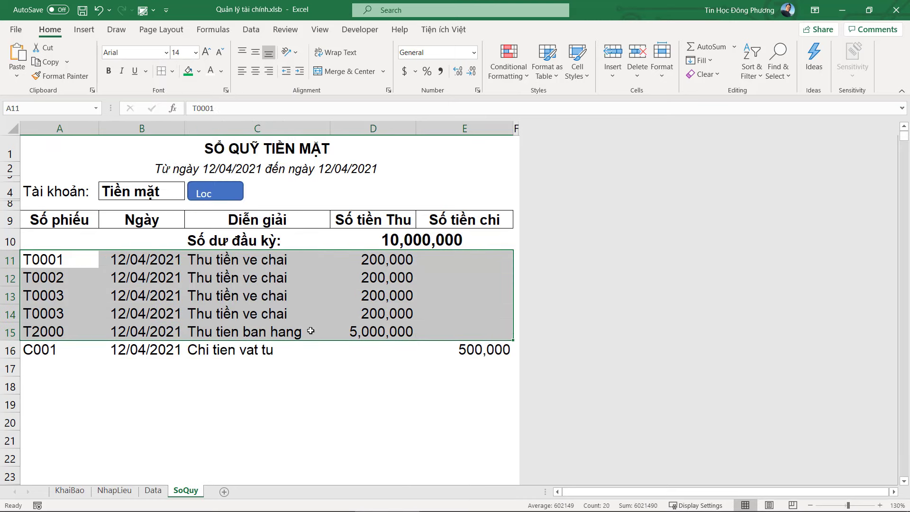
pyautogui.click(308, 332)
pyautogui.click(331, 295)
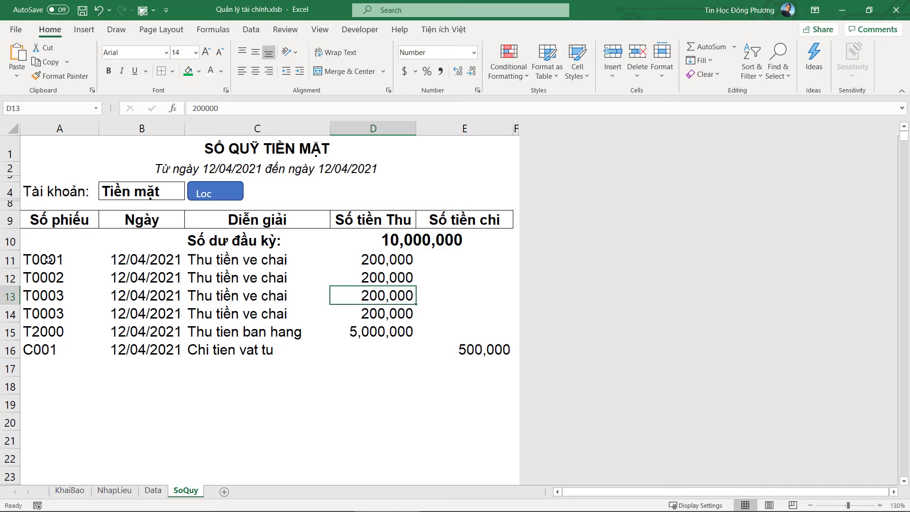
# Step: Try All Borders on A11:E21, then undo it
pyautogui.moveTo(48, 260); pyautogui.dragTo(416, 356)
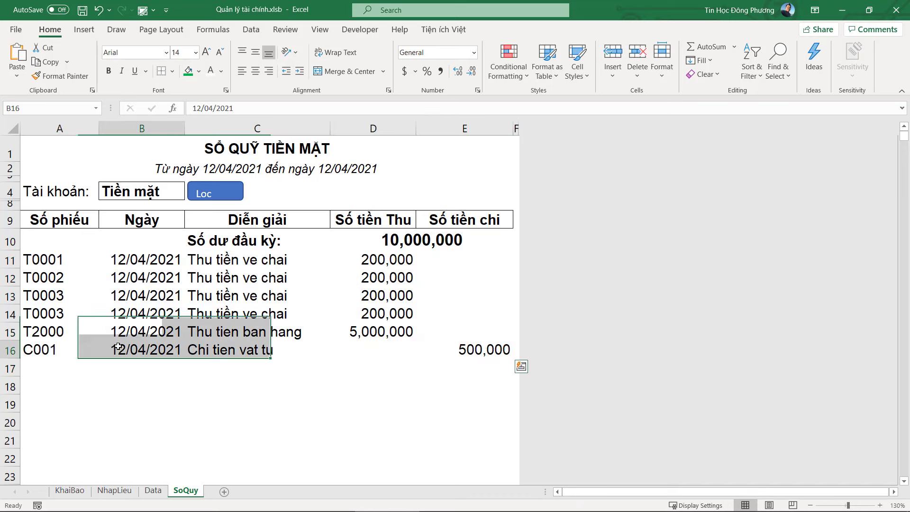
pyautogui.click(73, 368)
pyautogui.click(373, 384)
pyautogui.moveTo(52, 259)
pyautogui.mouseDown()
pyautogui.moveTo(485, 368)
pyautogui.moveTo(482, 394)
pyautogui.mouseUp()
pyautogui.scroll(-1, 487, 368)
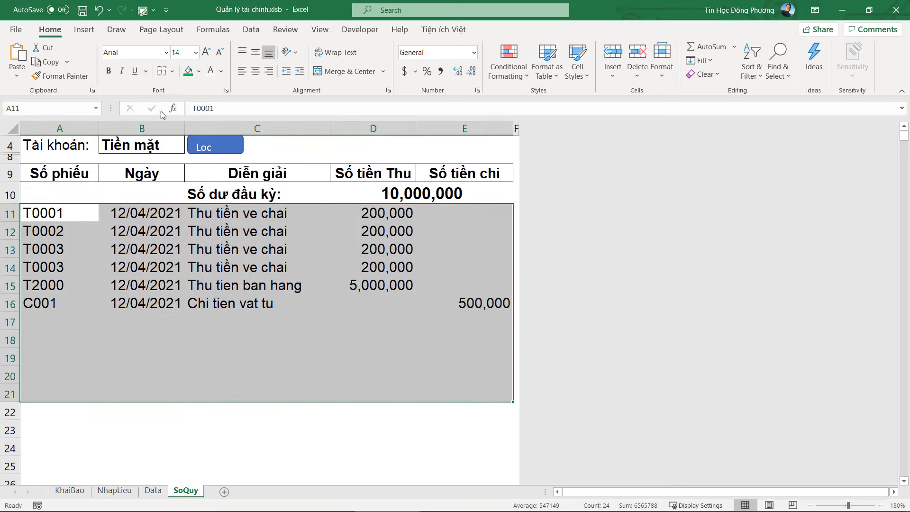
pyautogui.click(172, 72)
pyautogui.click(199, 194)
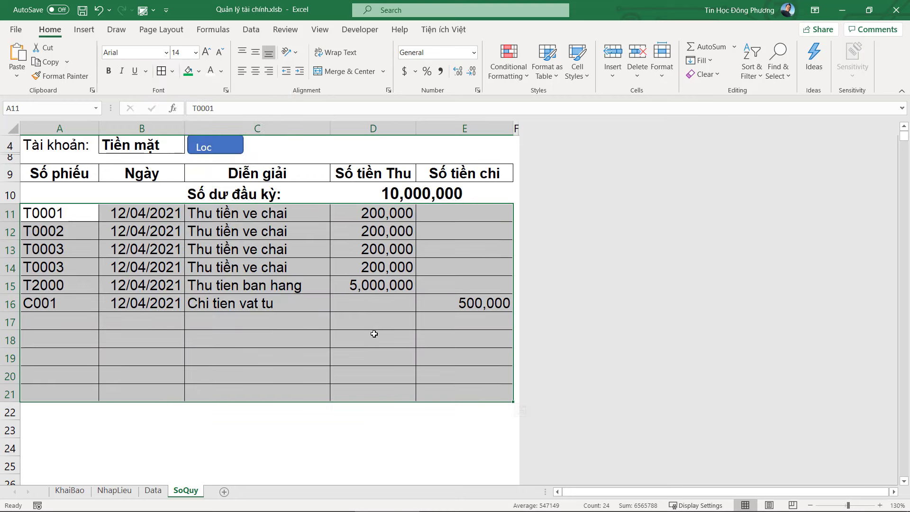
pyautogui.hotkey('ctrl', 'z')
# Step: Select the entry rows A11:E16, dismissing the Quick Analysis options
pyautogui.hotkey('ctrl', 'c')
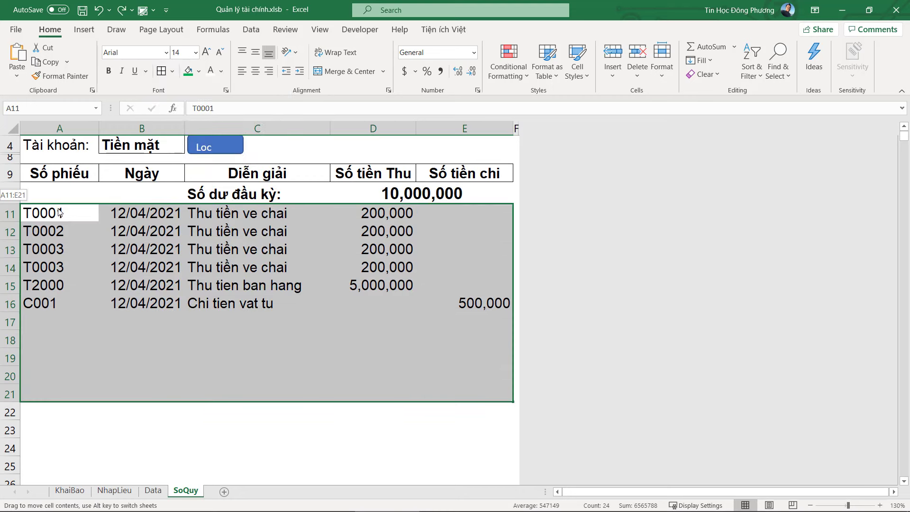
pyautogui.moveTo(263, 247); pyautogui.dragTo(461, 314)
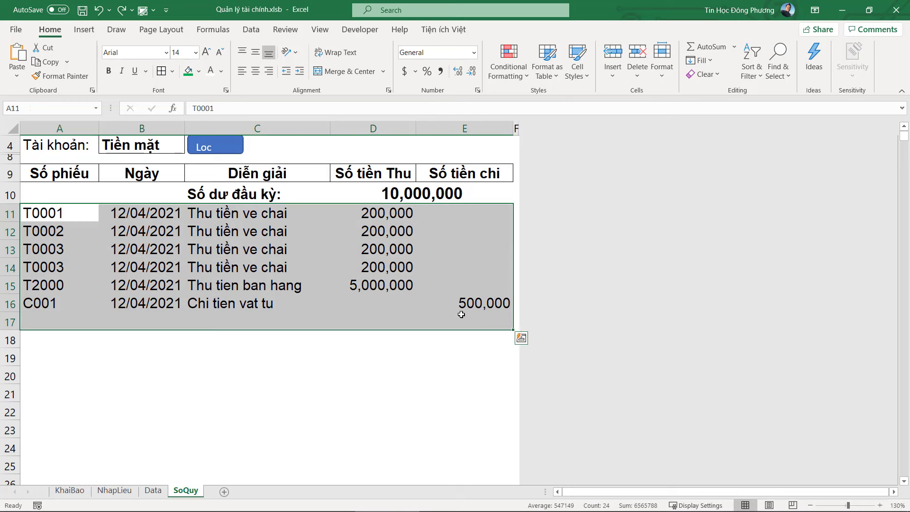
pyautogui.click(450, 281)
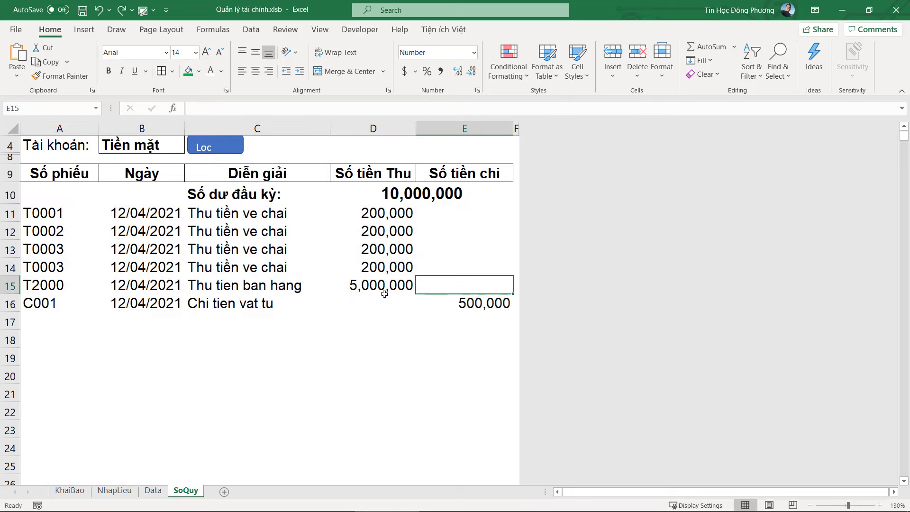
pyautogui.click(256, 321)
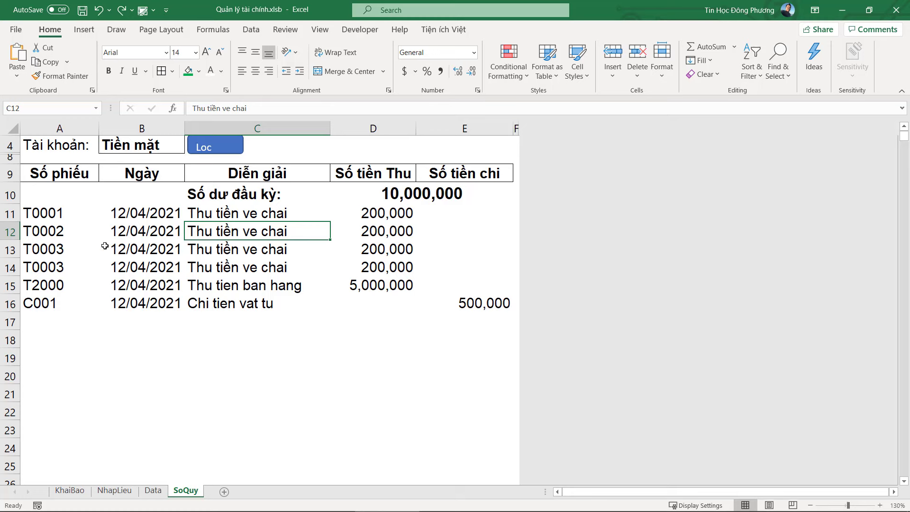
pyautogui.moveTo(29, 220); pyautogui.dragTo(463, 304)
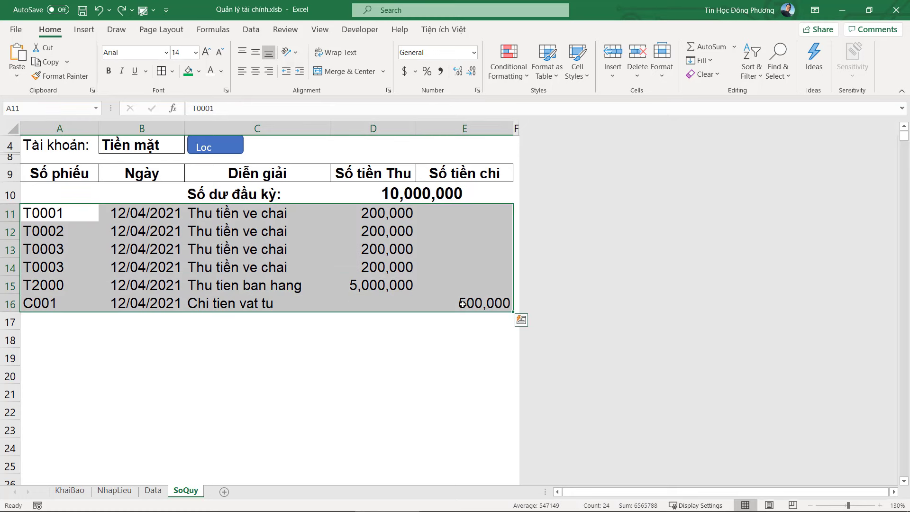
pyautogui.hotkey('ctrl', 'q')
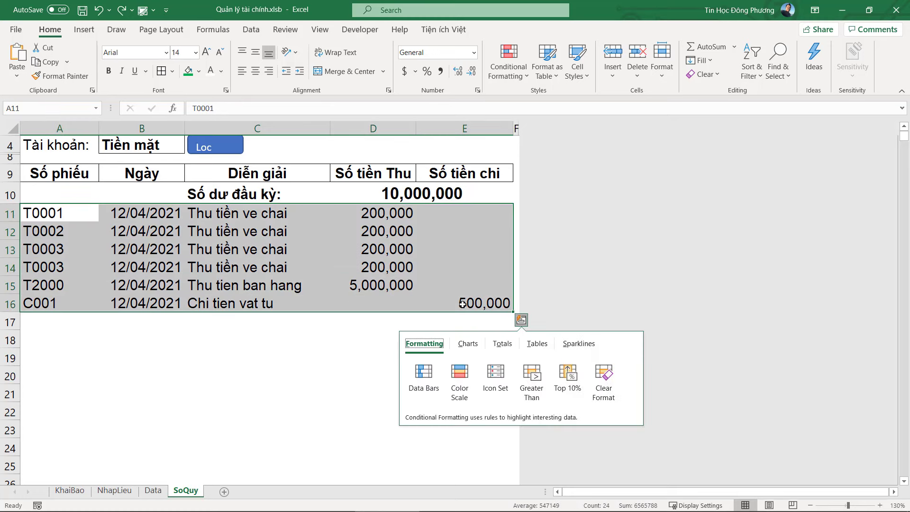
pyautogui.moveTo(40, 218)
pyautogui.mouseDown()
pyautogui.moveTo(424, 247)
pyautogui.moveTo(483, 299)
pyautogui.mouseUp()
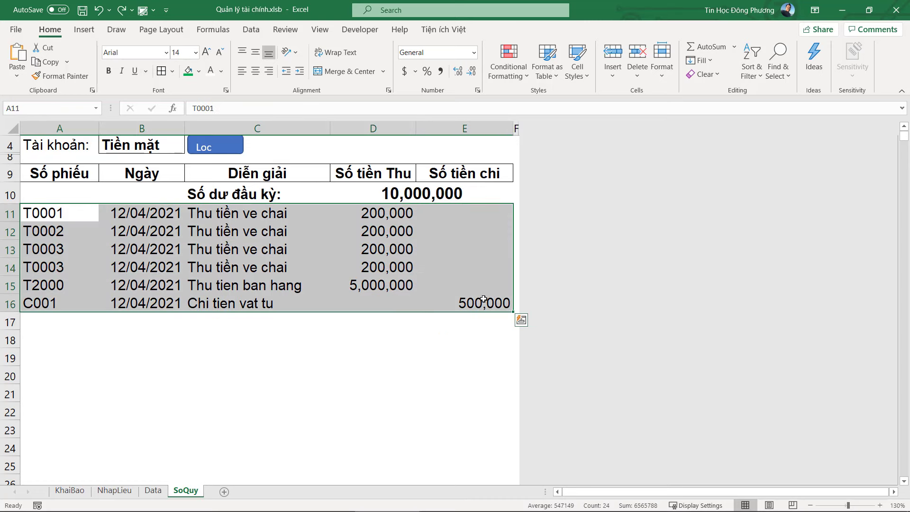
# Step: Extend the selection down to row 5000 and scroll back to the top
pyautogui.hotkey('ctrl', 'shift', 'Down')
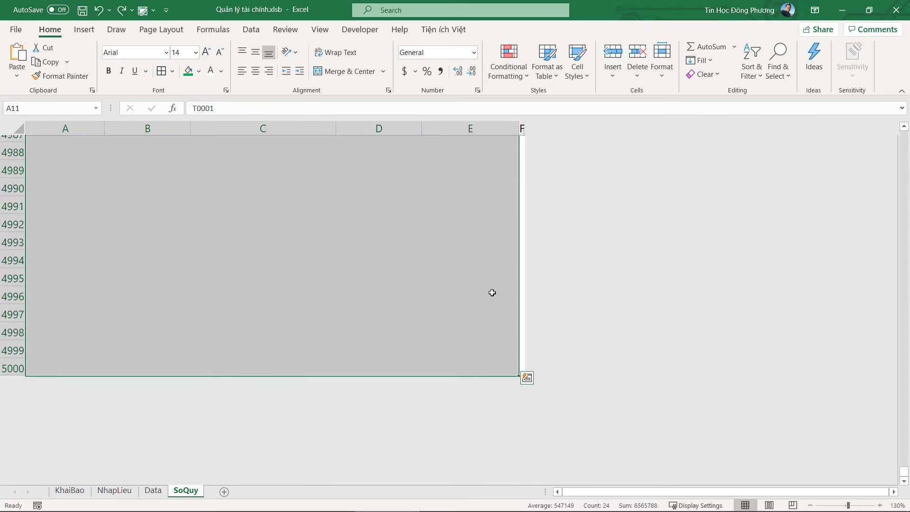
pyautogui.scroll(3, 431, 141)
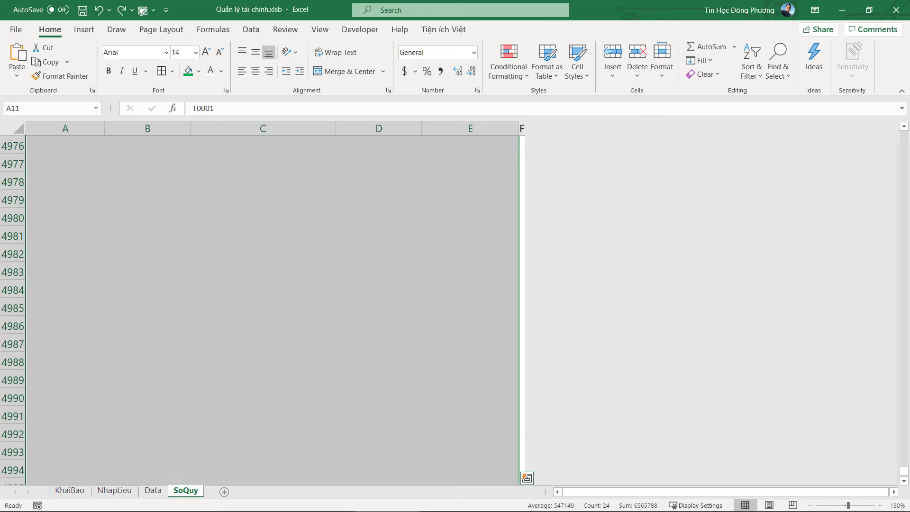
pyautogui.scroll(-6, 904, 383)
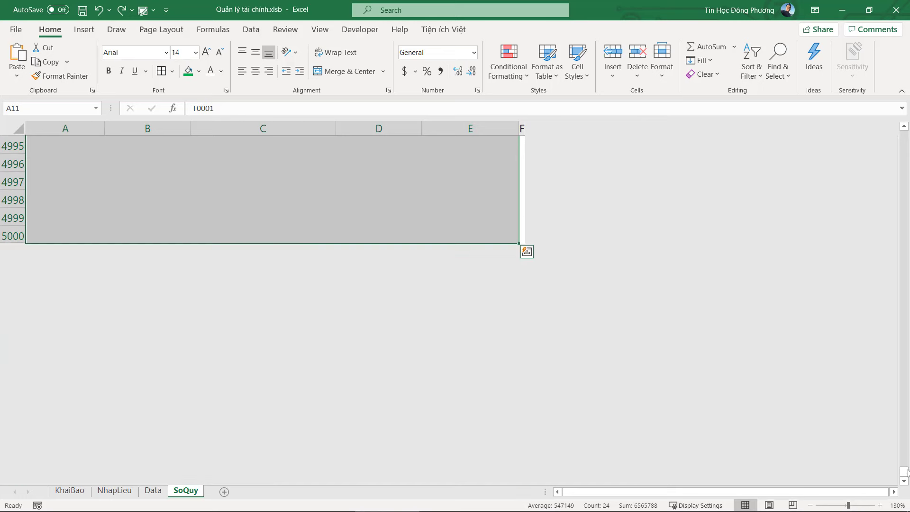
pyautogui.moveTo(908, 472); pyautogui.dragTo(904, 137)
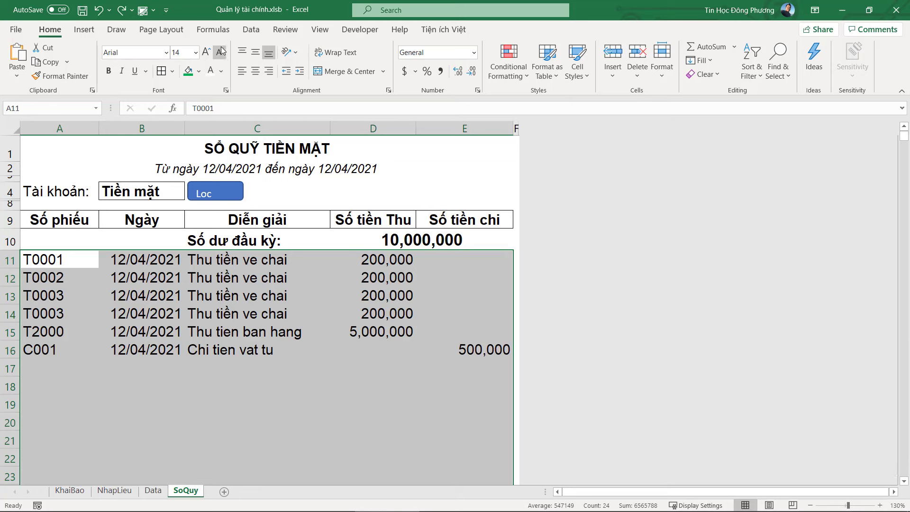
# Step: Create a new formula-based conditional formatting rule =$A11<>""
pyautogui.click(520, 48)
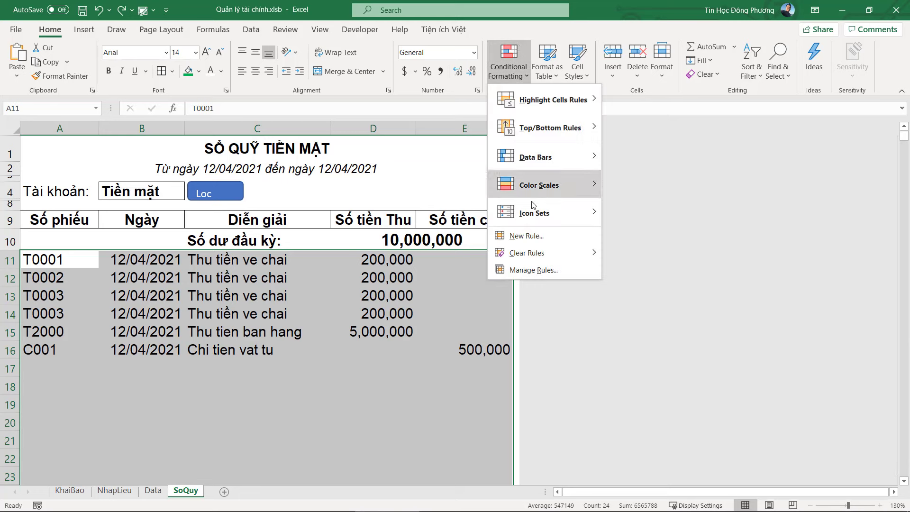
pyautogui.click(531, 271)
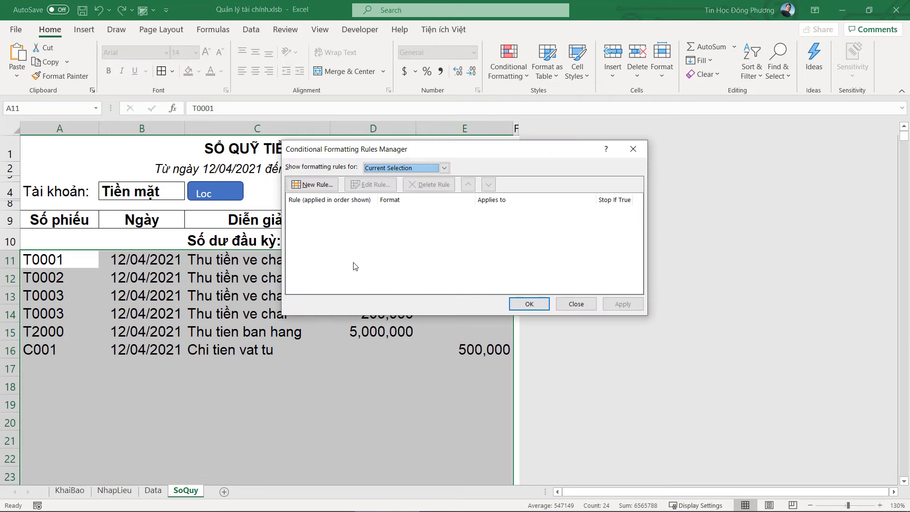
pyautogui.click(315, 185)
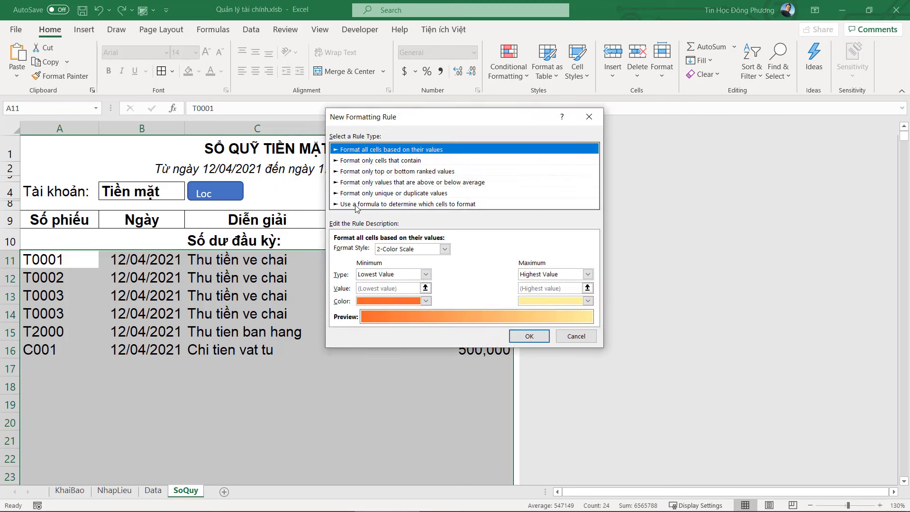
pyautogui.click(357, 204)
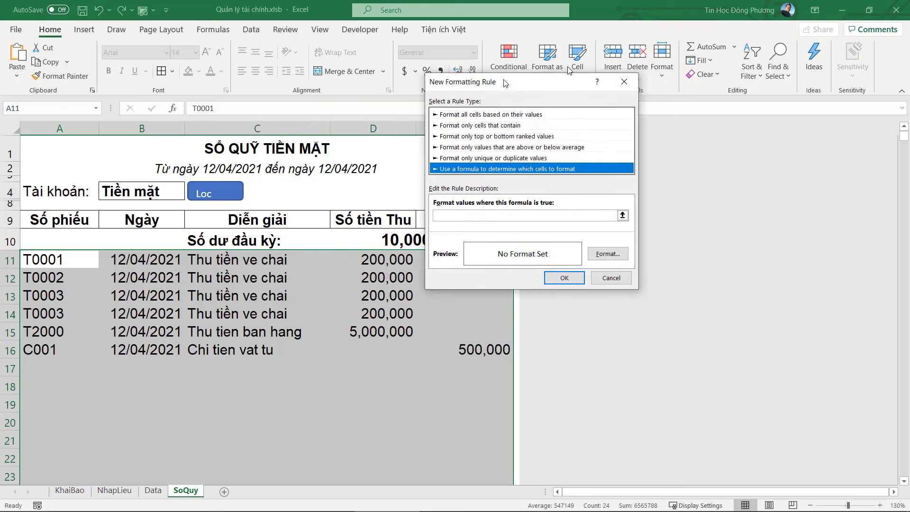
pyautogui.moveTo(405, 116); pyautogui.dragTo(587, 86)
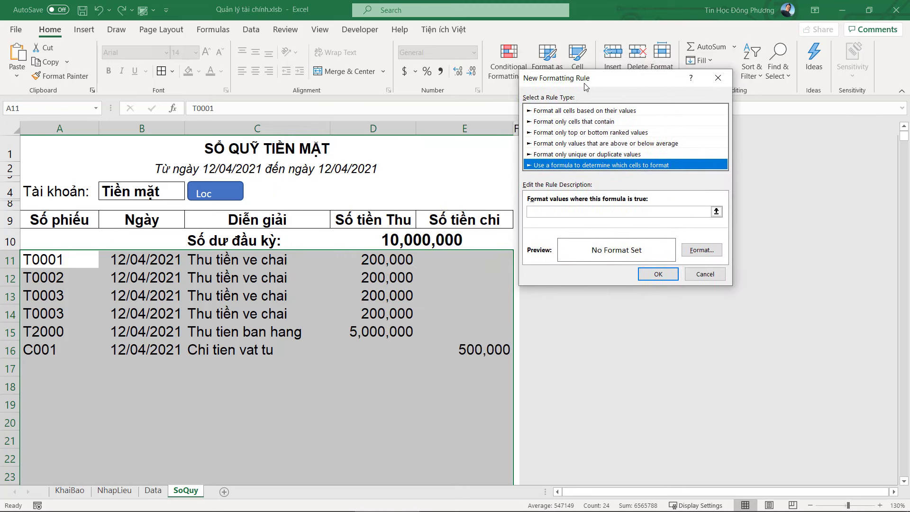
pyautogui.click(541, 212)
pyautogui.write('=')
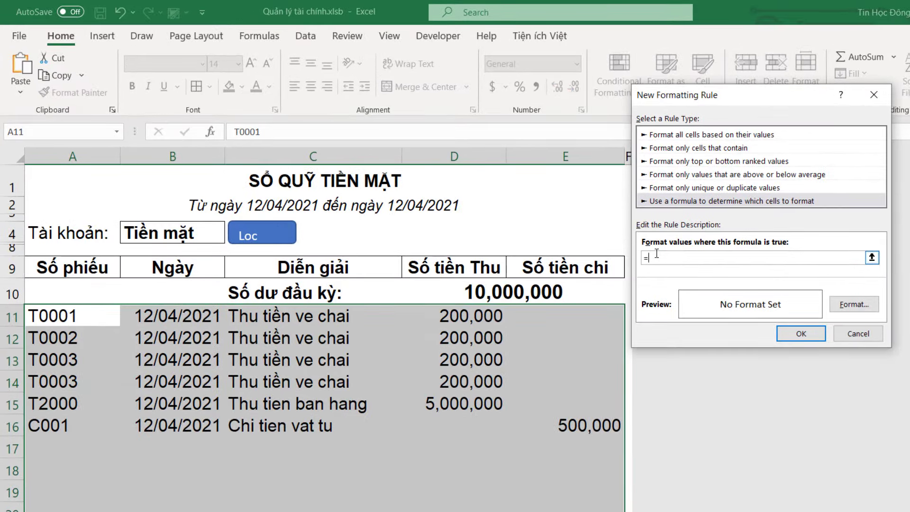
pyautogui.click(65, 316)
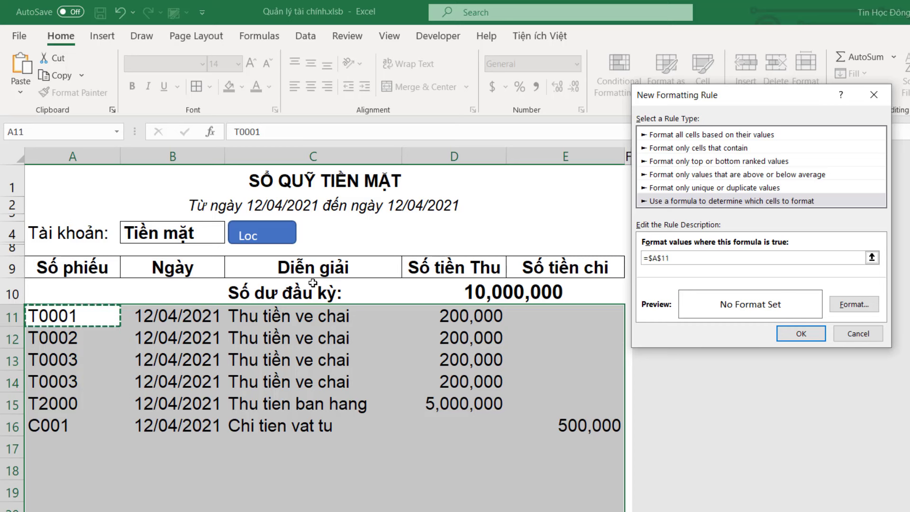
pyautogui.write('<>')
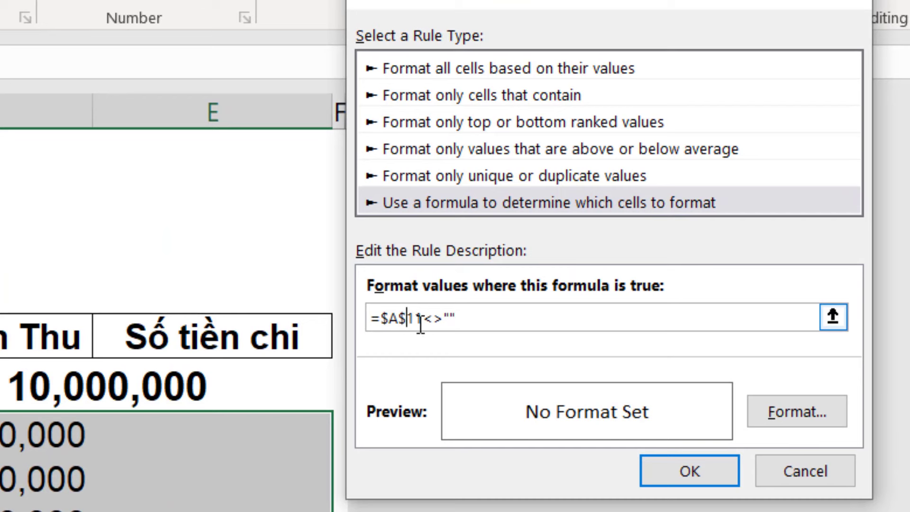
pyautogui.press('BackSpace')
pyautogui.click(454, 317)
# Step: Give the rule a black outline border and apply it to $A$11:$E$5000
pyautogui.click(782, 416)
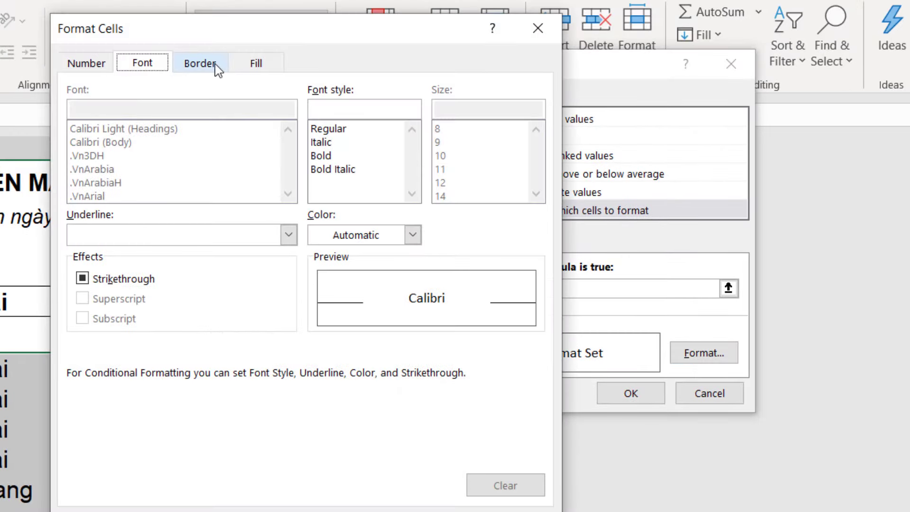
pyautogui.click(212, 66)
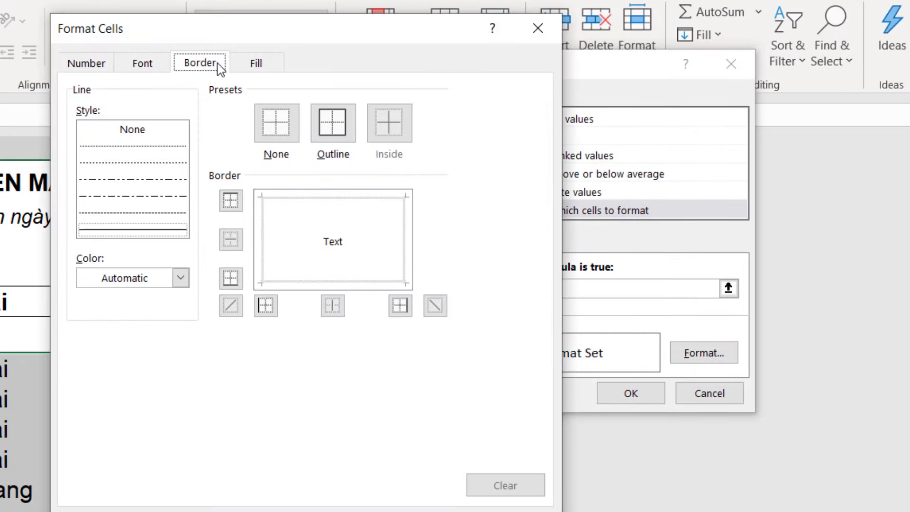
pyautogui.click(166, 278)
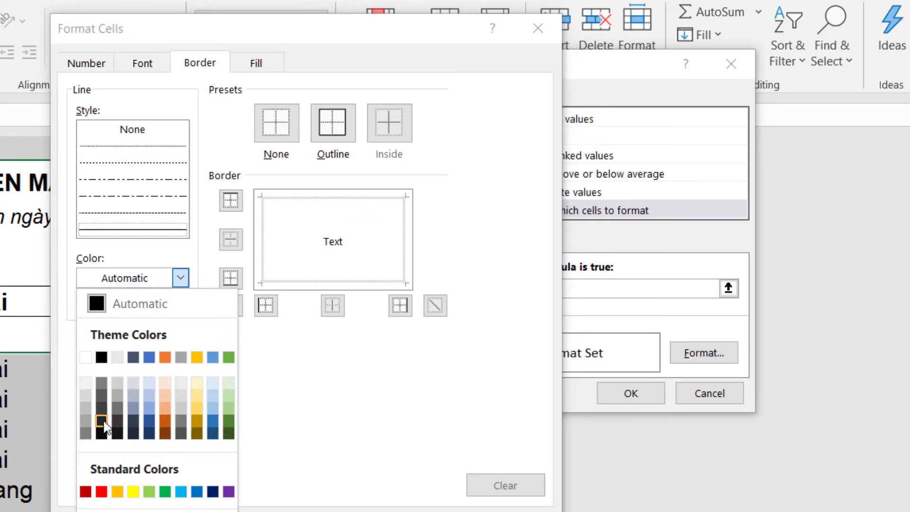
pyautogui.click(101, 357)
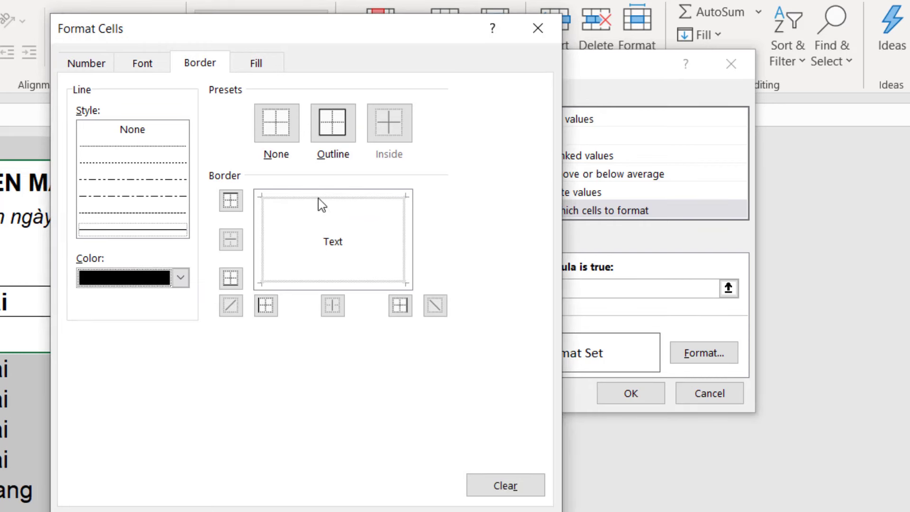
pyautogui.click(334, 127)
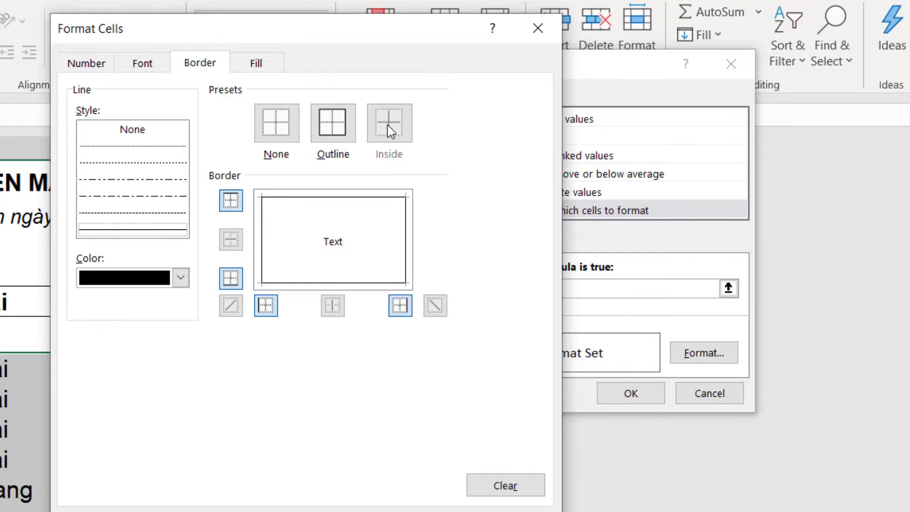
pyautogui.press('Return')
pyautogui.click(631, 393)
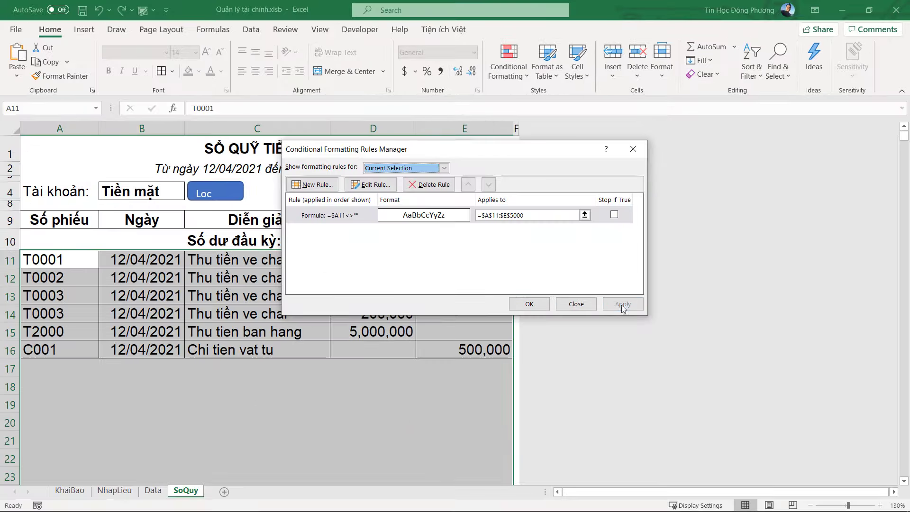
pyautogui.click(529, 304)
pyautogui.click(294, 349)
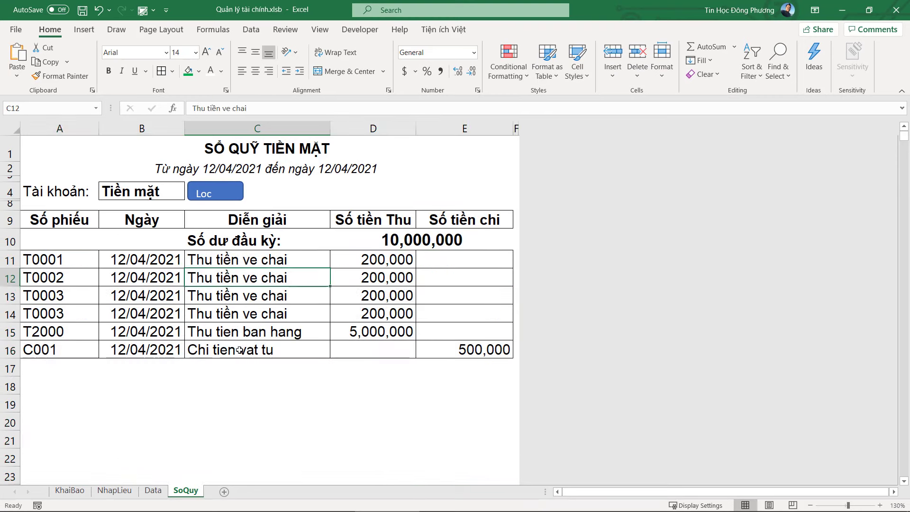
pyautogui.click(443, 350)
# Step: Switch the B4 account to BIDV and run the Loc filter
pyautogui.click(233, 338)
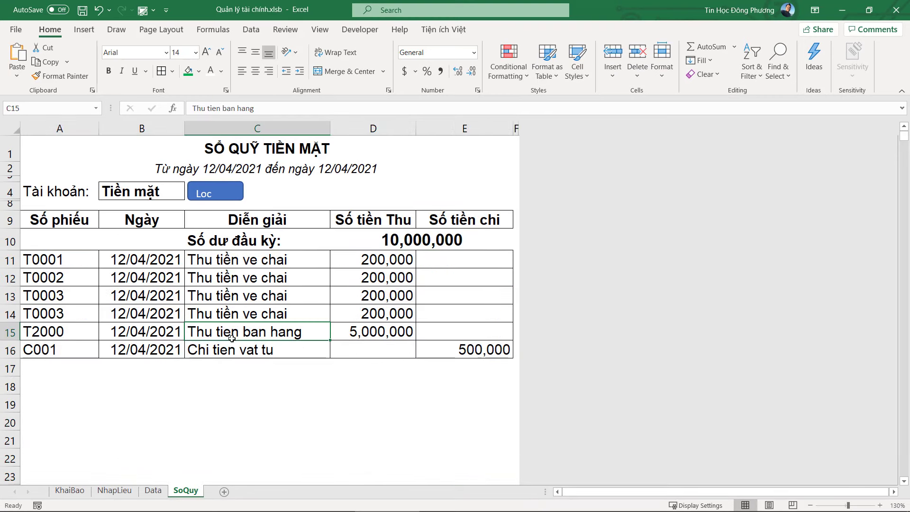
pyautogui.moveTo(52, 368); pyautogui.dragTo(438, 371)
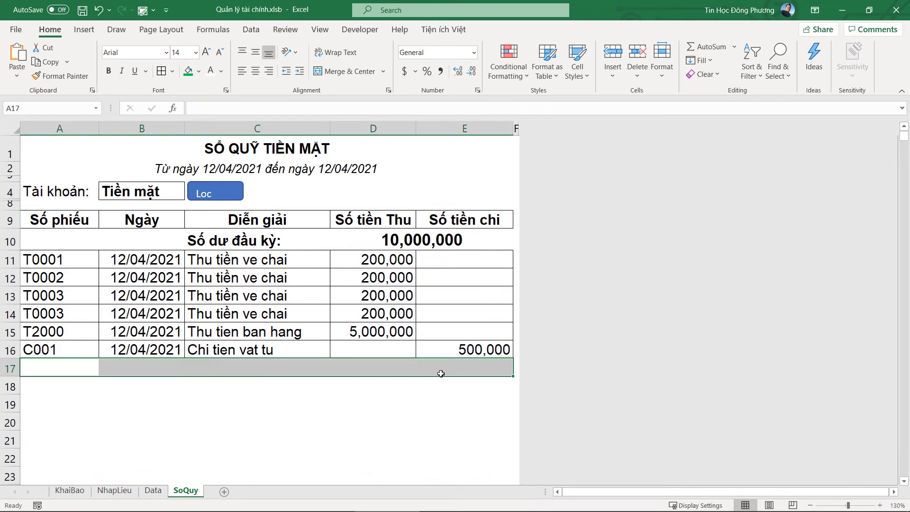
pyautogui.click(459, 317)
pyautogui.click(459, 345)
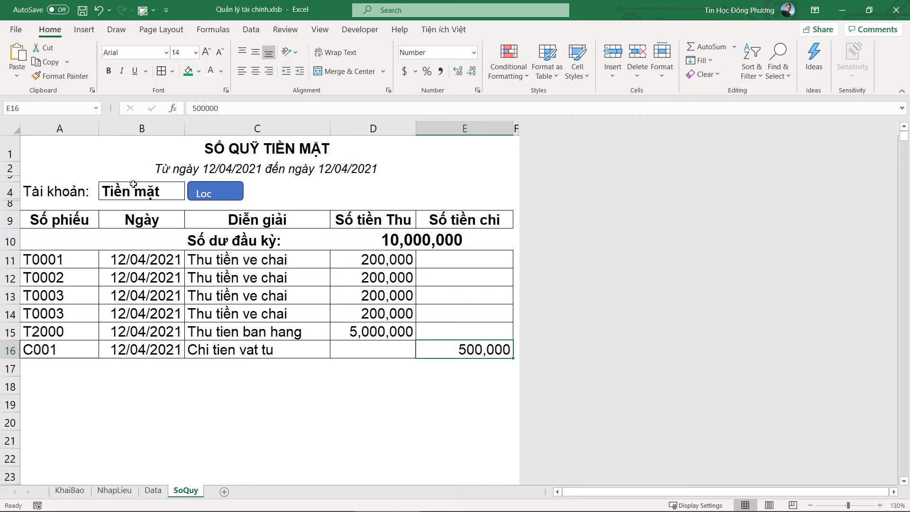
pyautogui.click(160, 192)
pyautogui.click(190, 195)
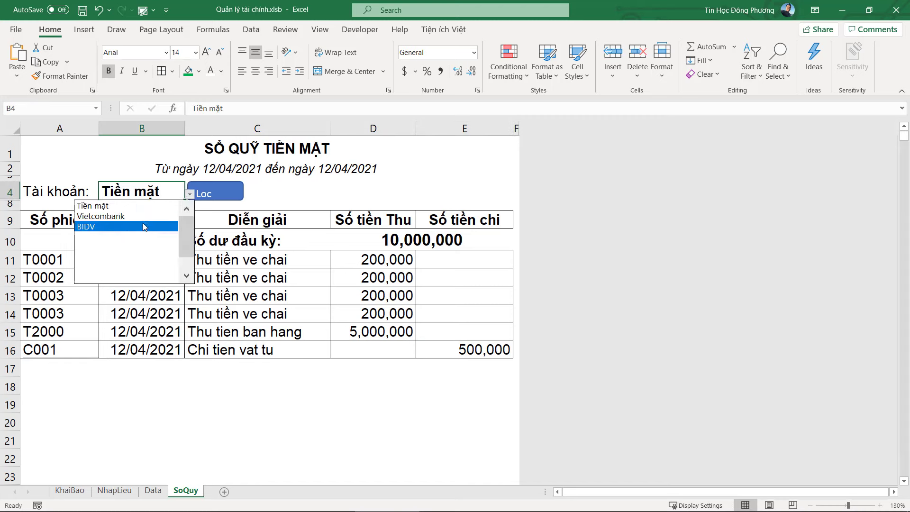
pyautogui.click(143, 223)
pyautogui.click(223, 193)
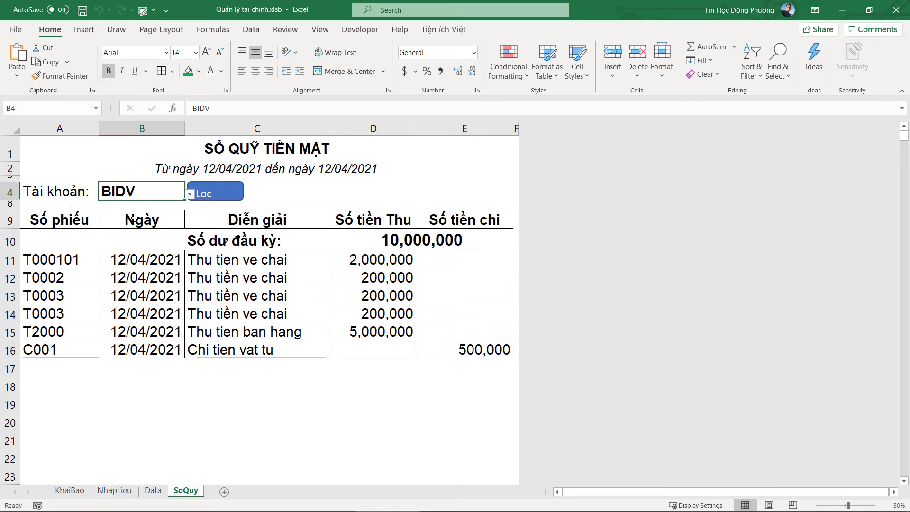
# Step: Look over the filtered BIDV rows A11:E16 and bring up the Loc shape's macro options
pyautogui.moveTo(69, 258); pyautogui.dragTo(465, 350)
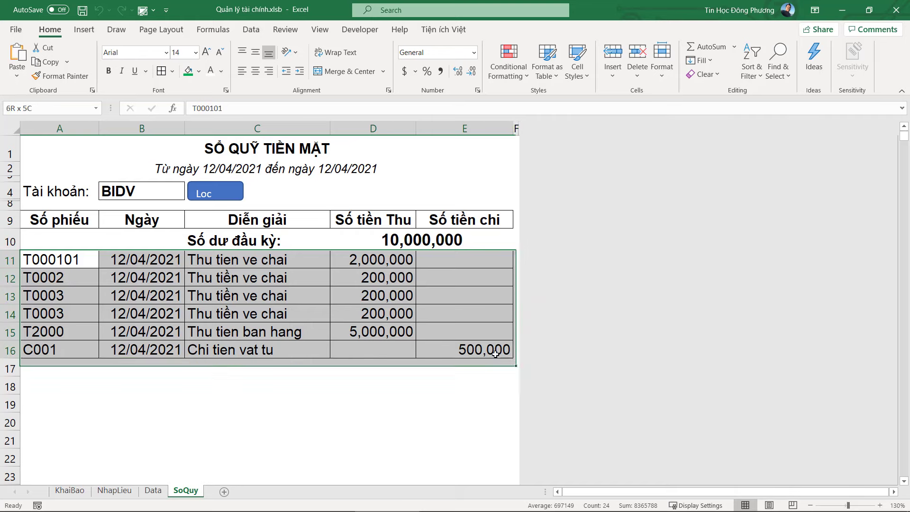
pyautogui.rightClick(216, 193)
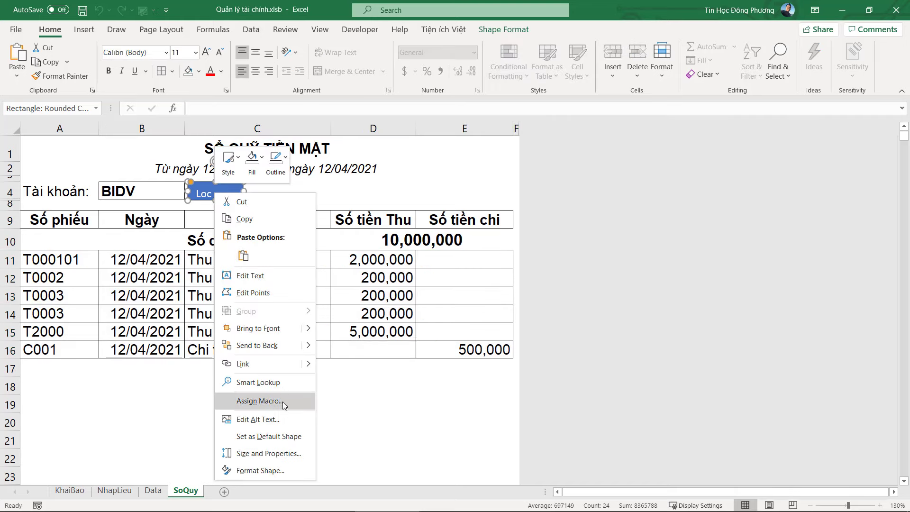
pyautogui.click(407, 324)
pyautogui.click(369, 306)
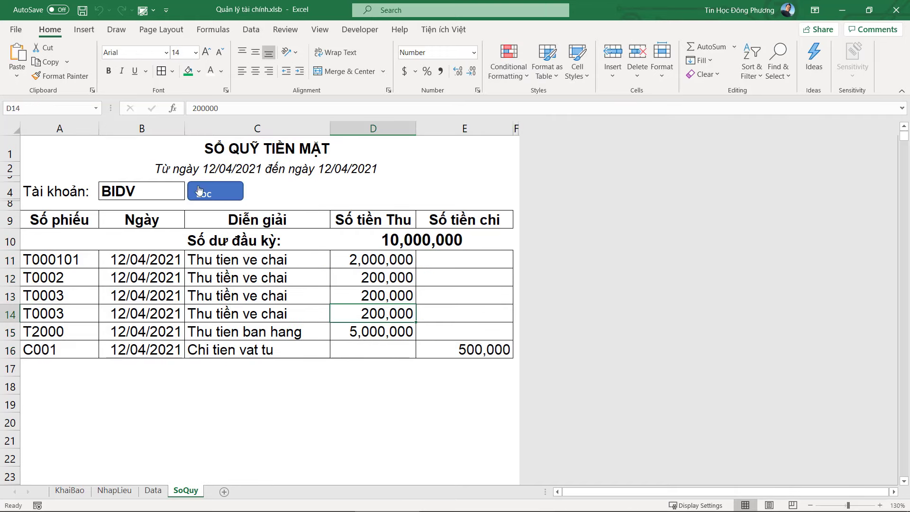
pyautogui.moveTo(60, 259); pyautogui.dragTo(467, 260)
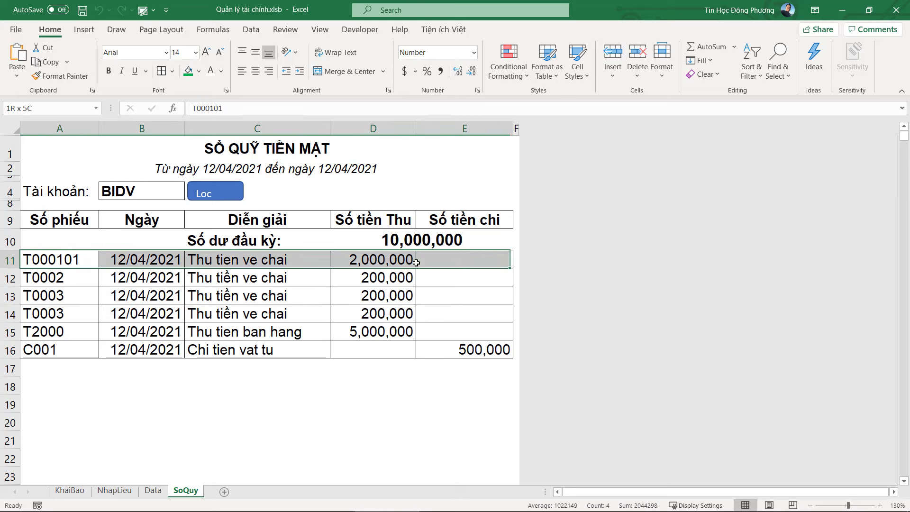
pyautogui.moveTo(78, 279); pyautogui.dragTo(488, 355)
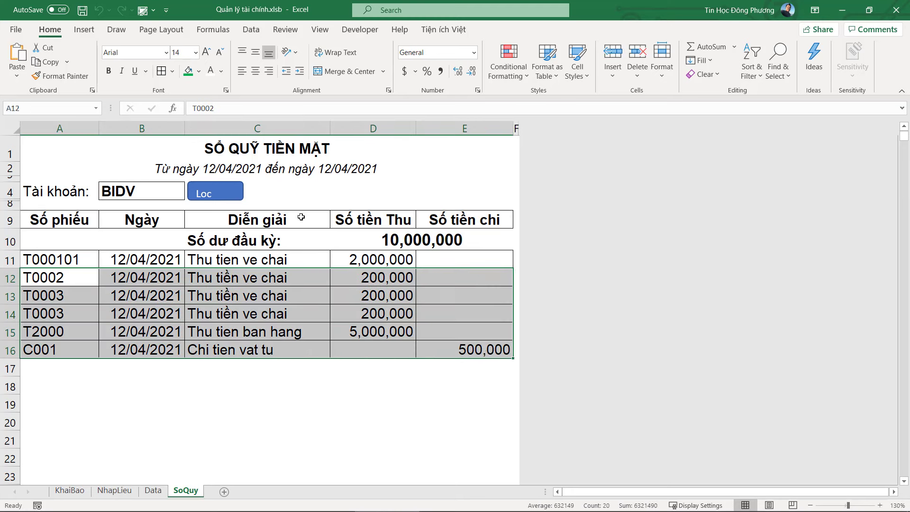
pyautogui.rightClick(201, 187)
# Step: In LocSoQuy, add .Range("A11:E65000").ClearContents inside the With Sheets("SoQuy") block
pyautogui.click(259, 392)
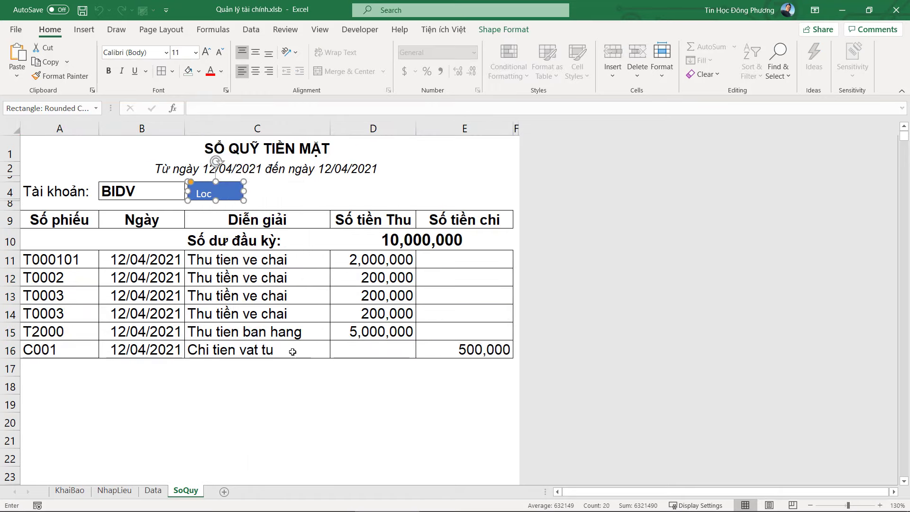
pyautogui.click(351, 308)
pyautogui.scroll(-1, 417, 287)
pyautogui.scroll(-4, 416, 286)
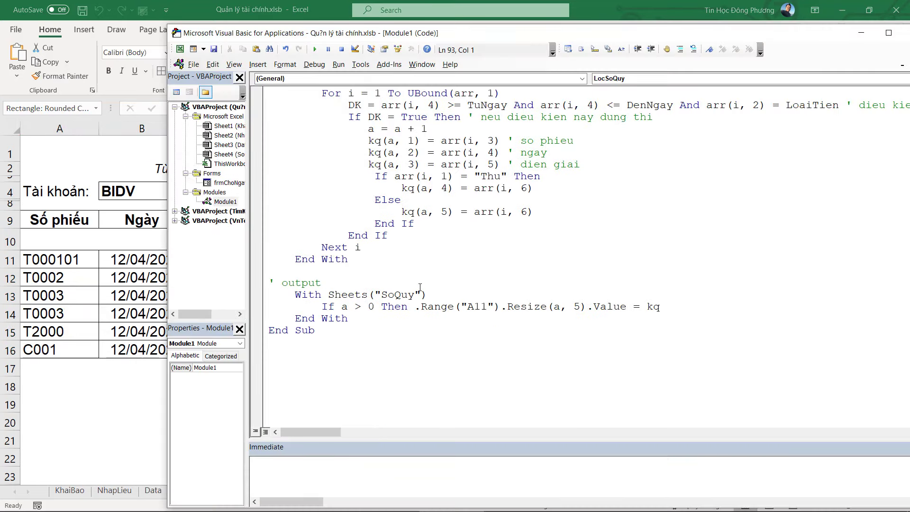
pyautogui.click(431, 293)
pyautogui.press('Return')
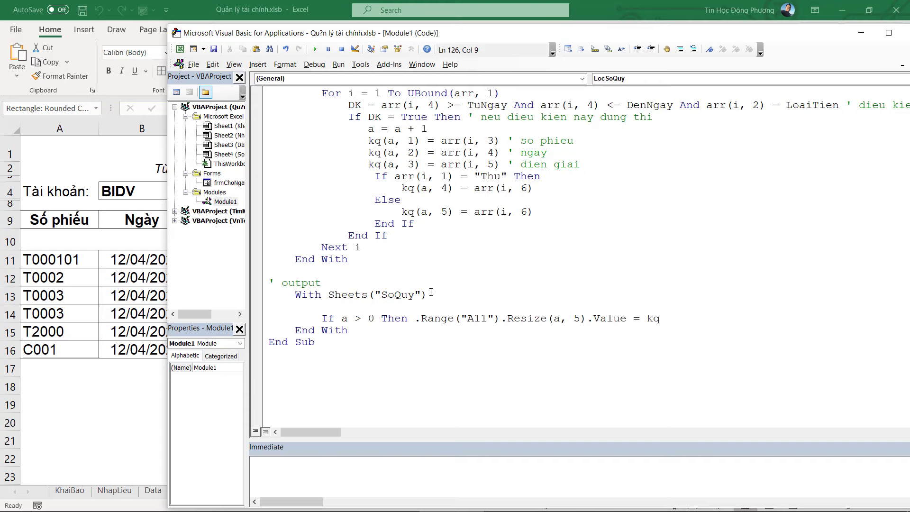
pyautogui.write('.range("')
pyautogui.click(37, 268)
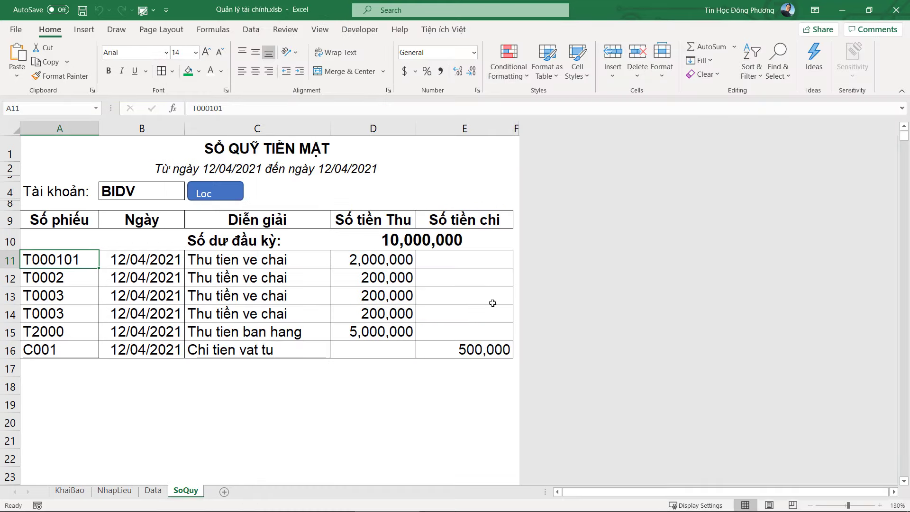
pyautogui.hotkey('alt', 'Tab')
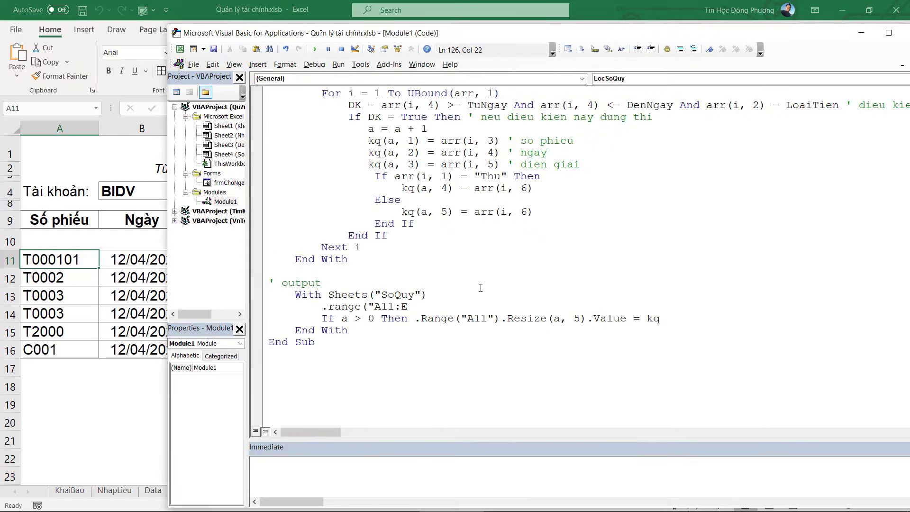
pyautogui.write('65000").clearcont')
pyautogui.write('ents')
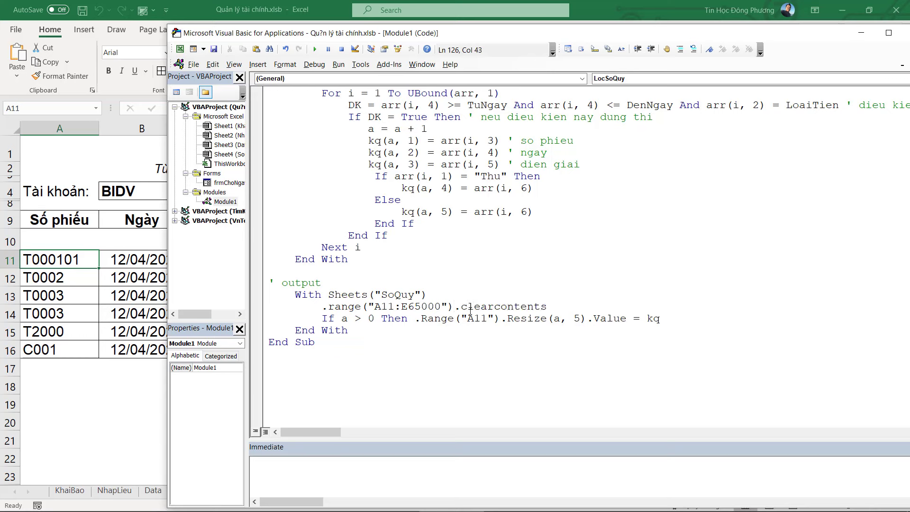
pyautogui.click(454, 332)
# Step: Return to SoQuy, rerun Loc for BIDV, then filter the cash book for Tiền mặt
pyautogui.click(101, 293)
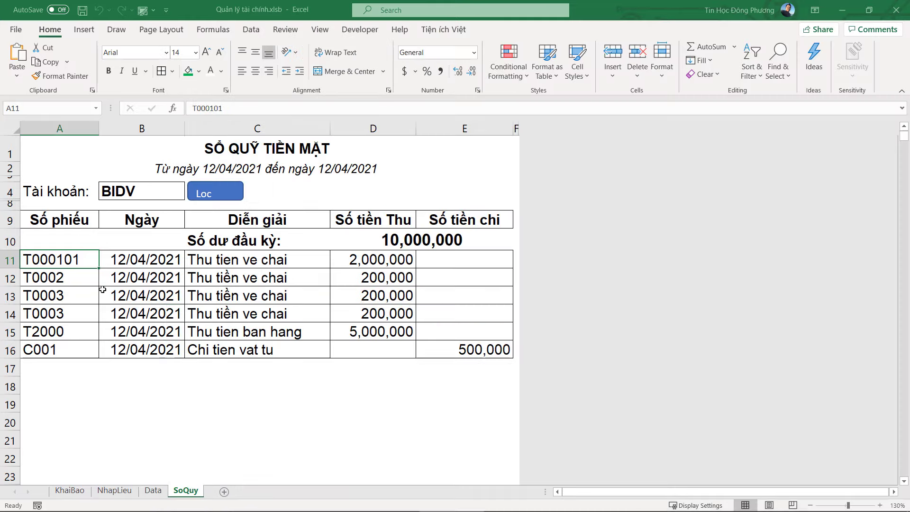
pyautogui.click(226, 192)
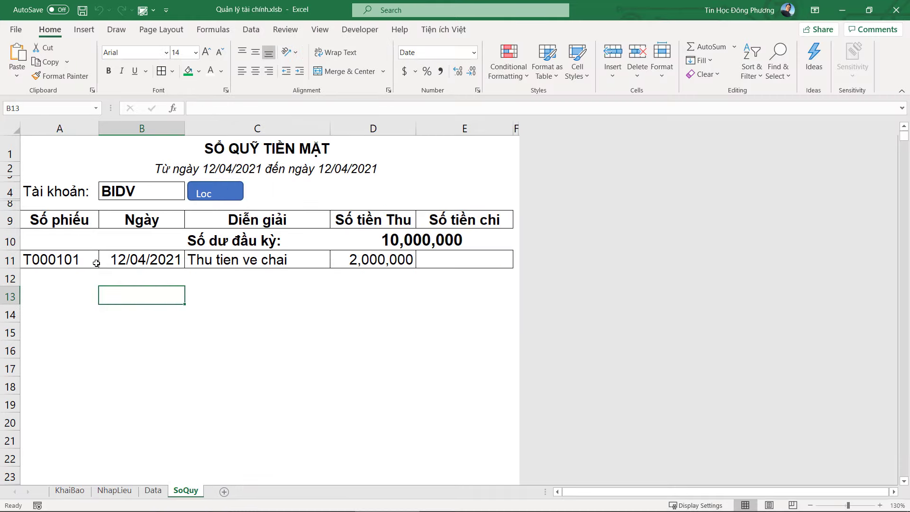
pyautogui.click(69, 262)
pyautogui.click(138, 197)
pyautogui.click(190, 195)
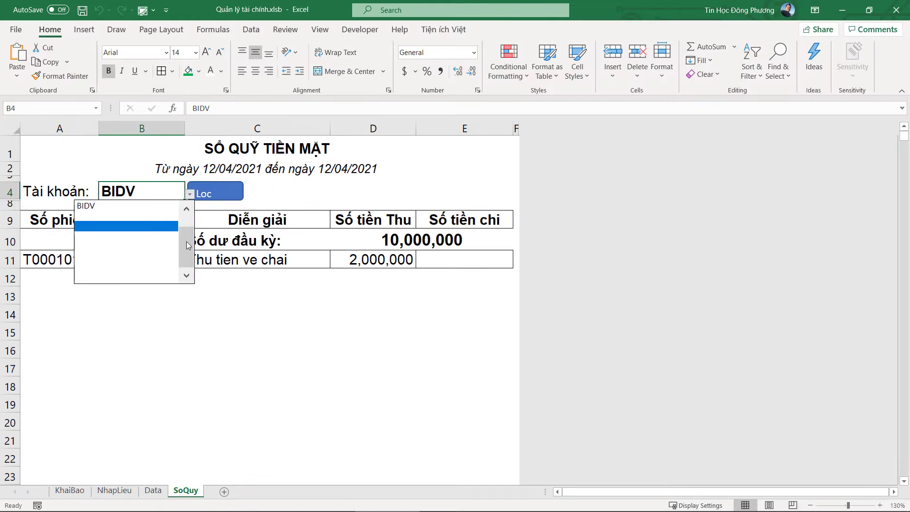
pyautogui.scroll(2, 143, 228)
pyautogui.click(109, 205)
pyautogui.click(211, 191)
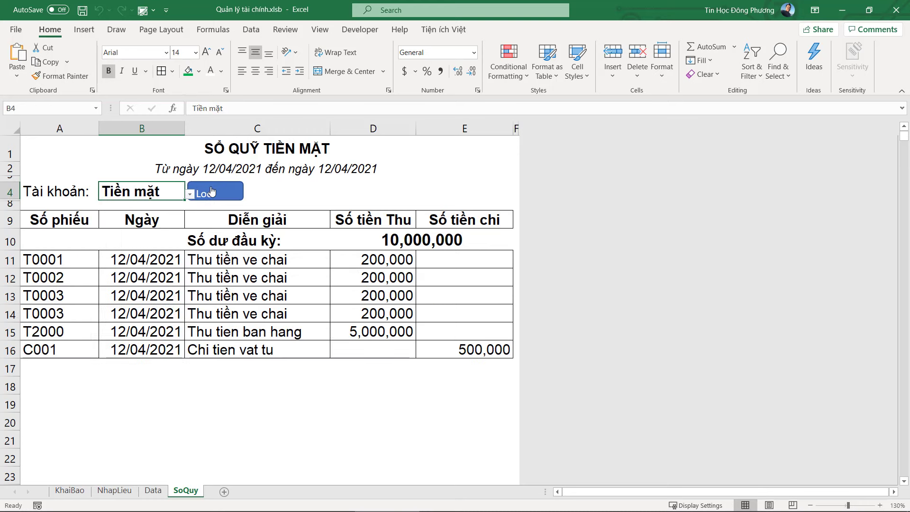
# Step: Filter for Vietcombank, switch back to Tiền mặt, and check D13 and D10
pyautogui.click(189, 194)
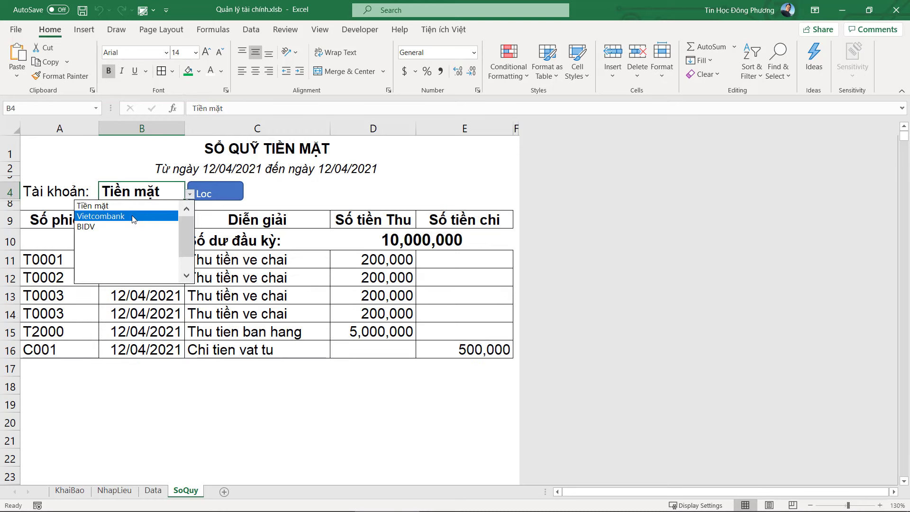
pyautogui.click(97, 215)
pyautogui.click(223, 195)
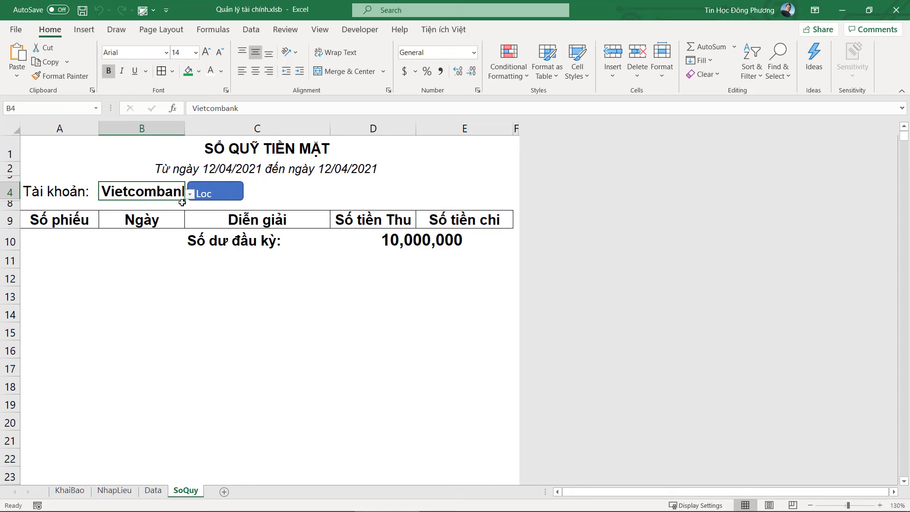
pyautogui.click(190, 195)
pyautogui.scroll(2, 156, 222)
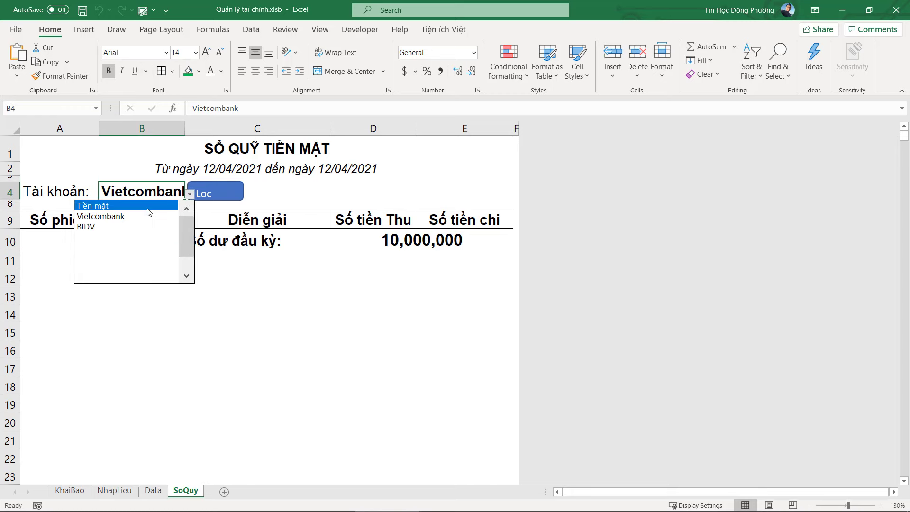
pyautogui.click(151, 205)
pyautogui.click(392, 295)
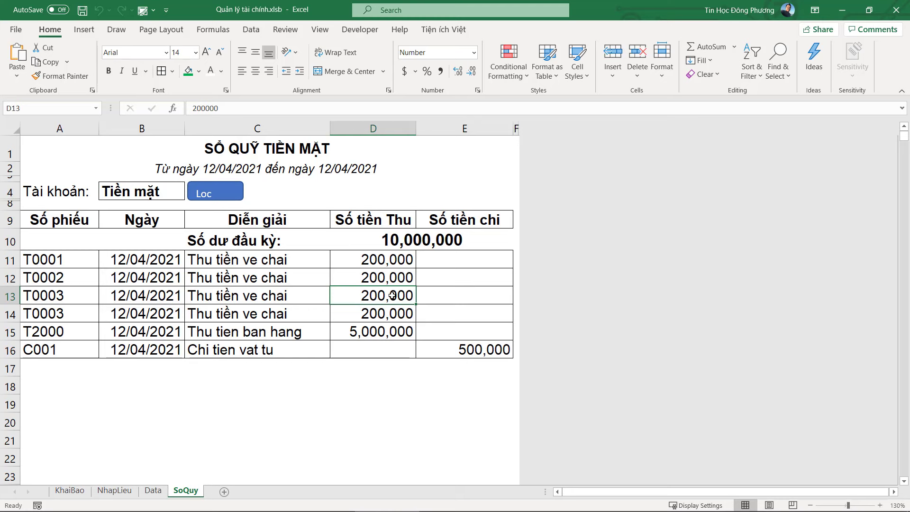
pyautogui.click(356, 240)
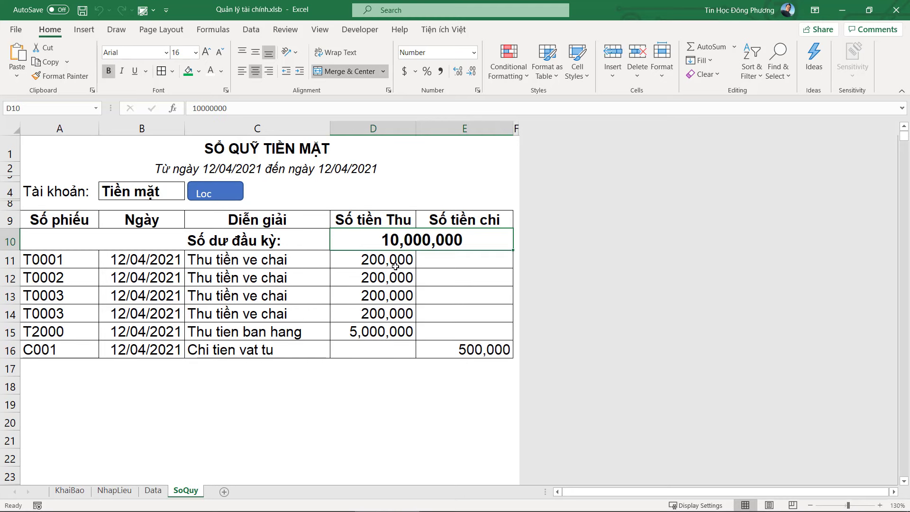
# Step: Unhide the columns to the right of the table, starting from column E
pyautogui.moveTo(269, 372); pyautogui.dragTo(449, 362)
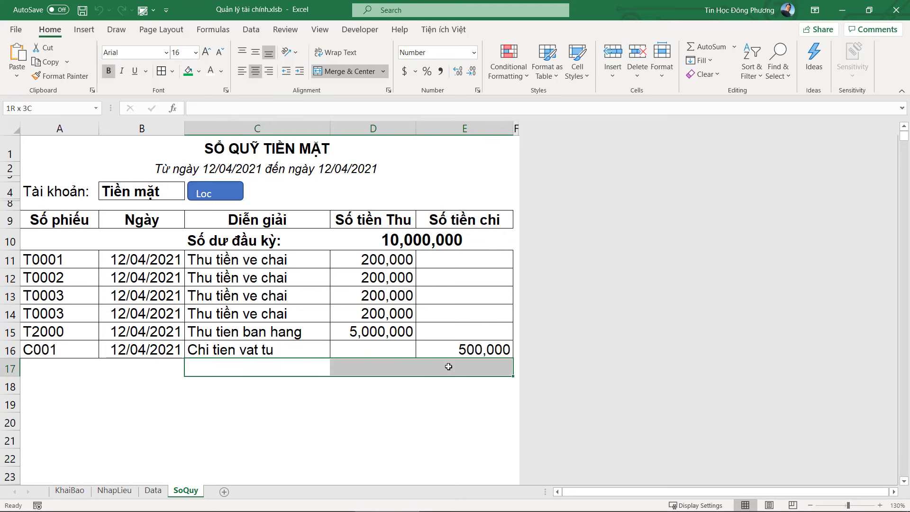
pyautogui.click(431, 236)
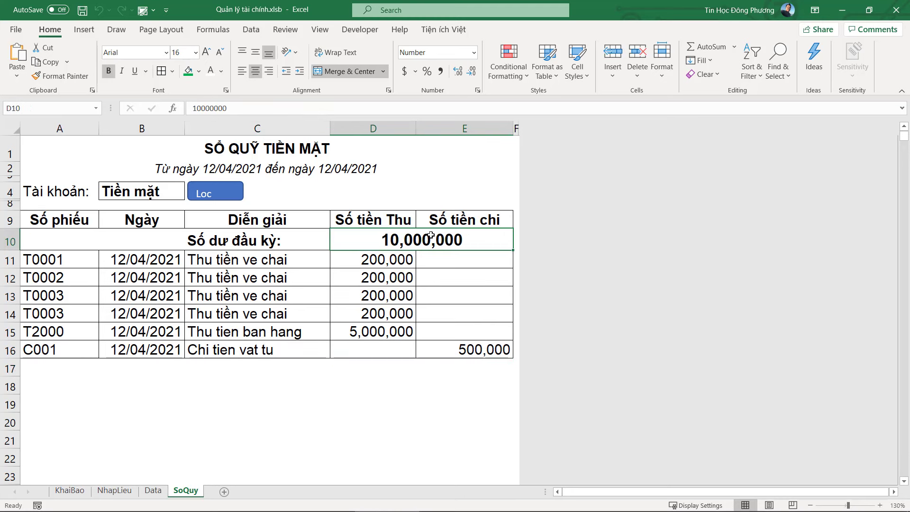
pyautogui.moveTo(308, 372); pyautogui.dragTo(509, 372)
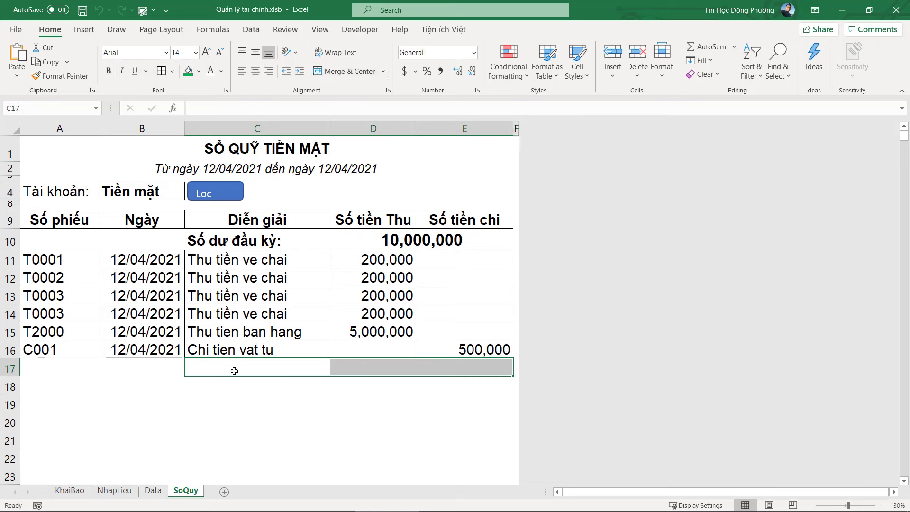
pyautogui.moveTo(234, 371); pyautogui.dragTo(481, 369)
pyautogui.click(491, 128)
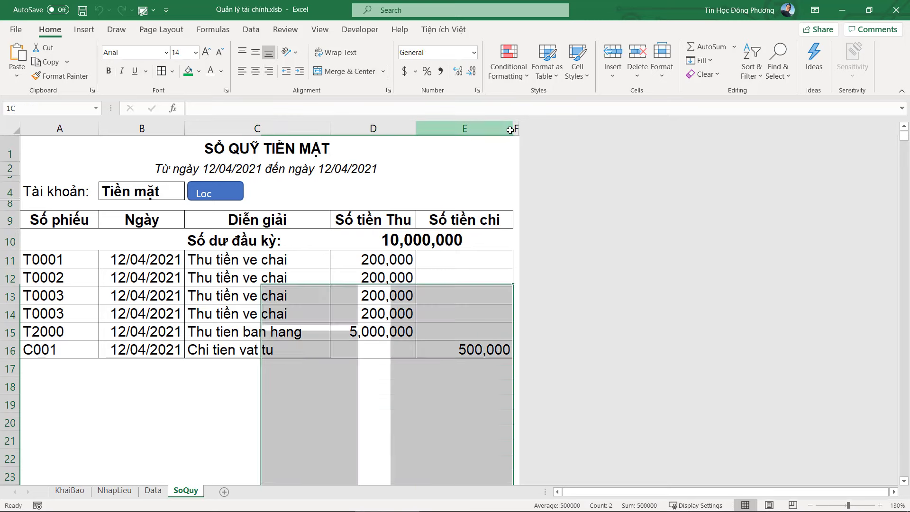
pyautogui.rightClick(491, 128)
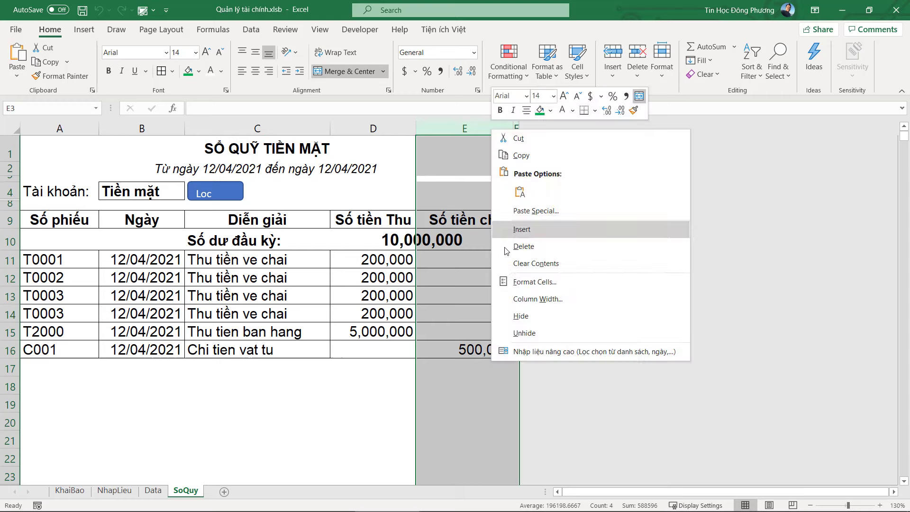
pyautogui.click(518, 330)
# Step: Hide columns H through L so the M1:N1 dates sit next to column G
pyautogui.click(786, 147)
pyautogui.moveTo(790, 129); pyautogui.dragTo(593, 128)
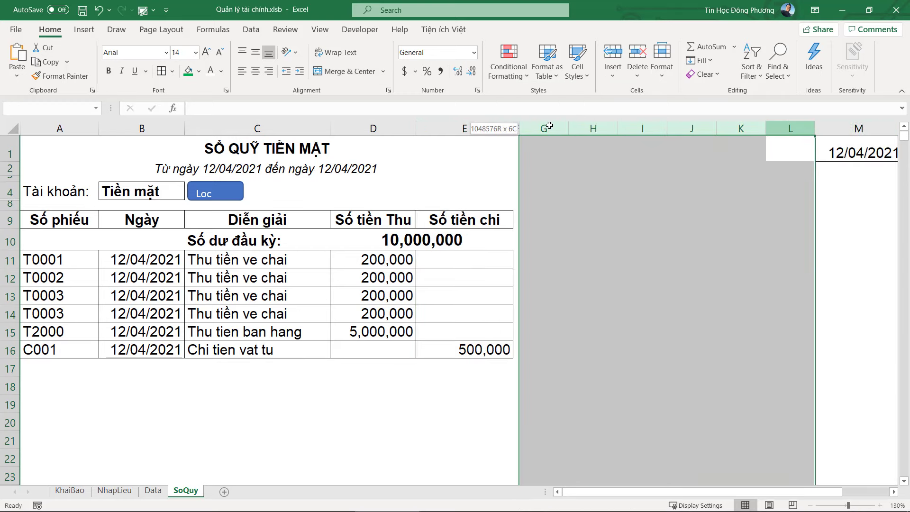
pyautogui.rightClick(612, 129)
pyautogui.click(661, 316)
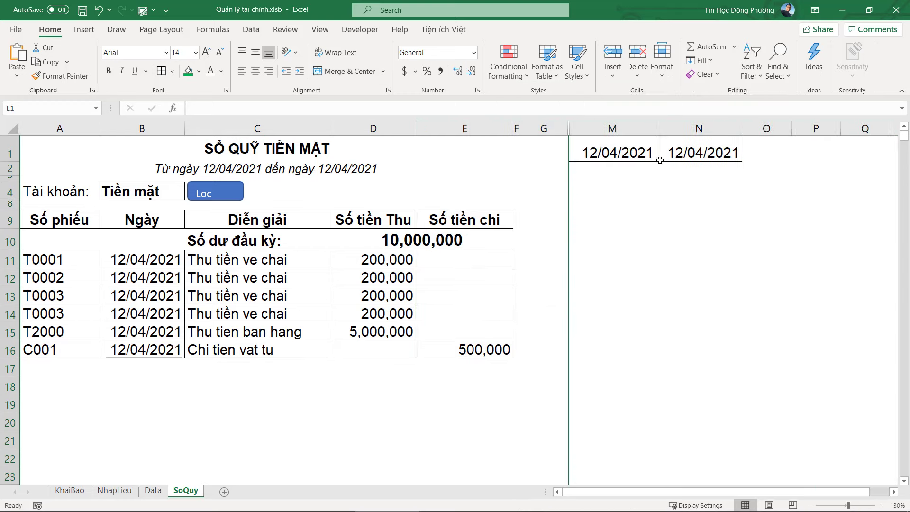
pyautogui.click(661, 158)
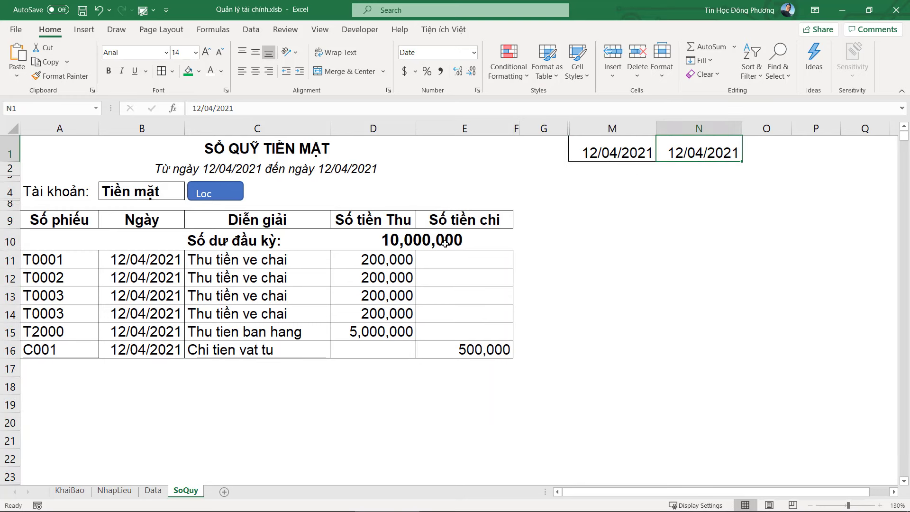
pyautogui.click(415, 240)
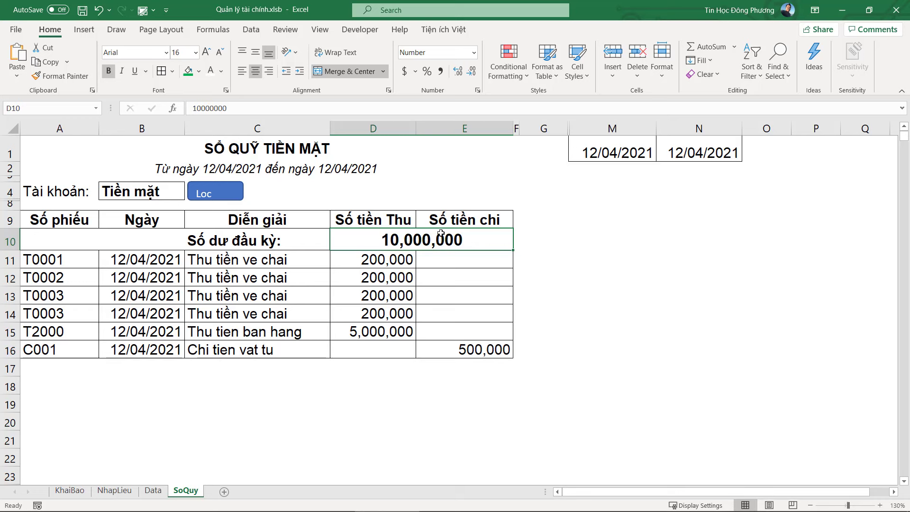
# Step: Cancel the =IF formula started in D10 and select the M1 start date
pyautogui.write('=if')
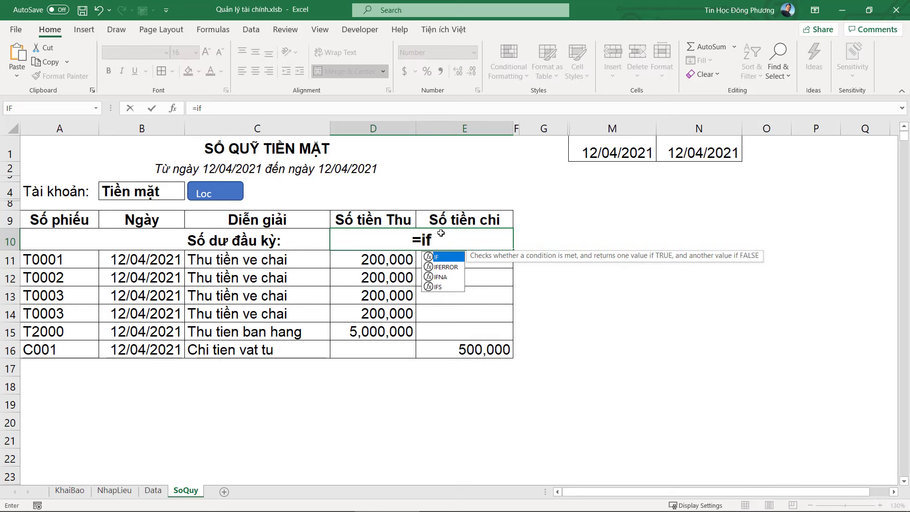
pyautogui.press('Escape')
pyautogui.press('Escape')
pyautogui.moveTo(612, 152); pyautogui.dragTo(696, 142)
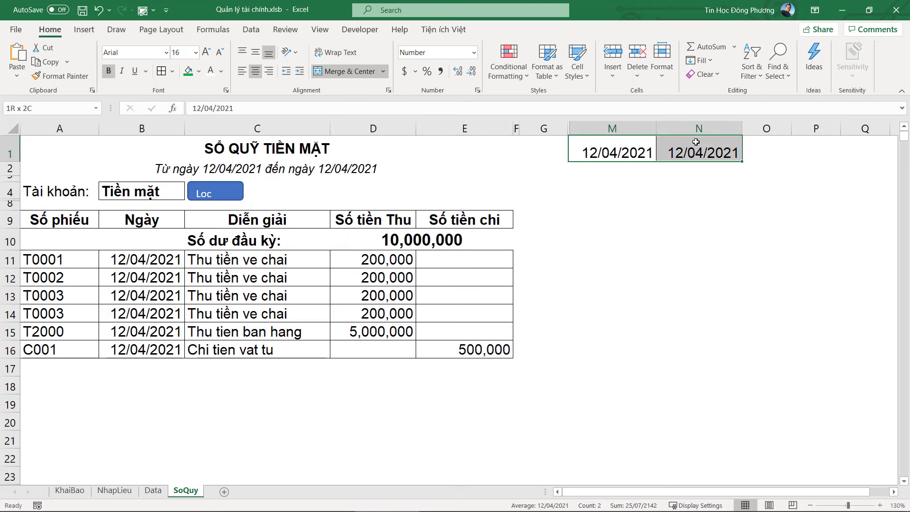
pyautogui.click(617, 151)
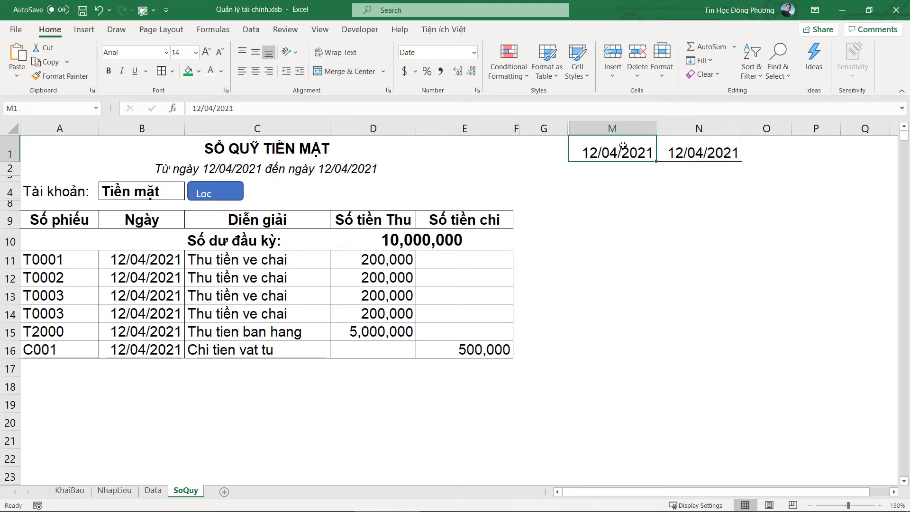
# Step: Name cell M1 Tu_Ngay and cell N1 Den_Ngay
pyautogui.click(61, 109)
pyautogui.write('Tu_')
pyautogui.write('Ngay')
pyautogui.press('Right')
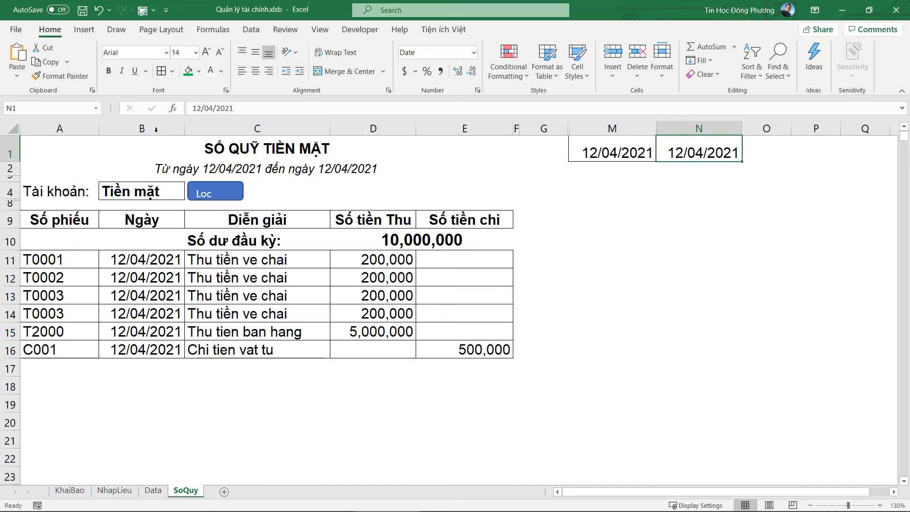
pyautogui.click(57, 108)
pyautogui.write('D10')
pyautogui.press('Return')
# Step: Start a SUMIFS formula in D10, then cancel it unfinished
pyautogui.click(408, 262)
pyautogui.click(410, 239)
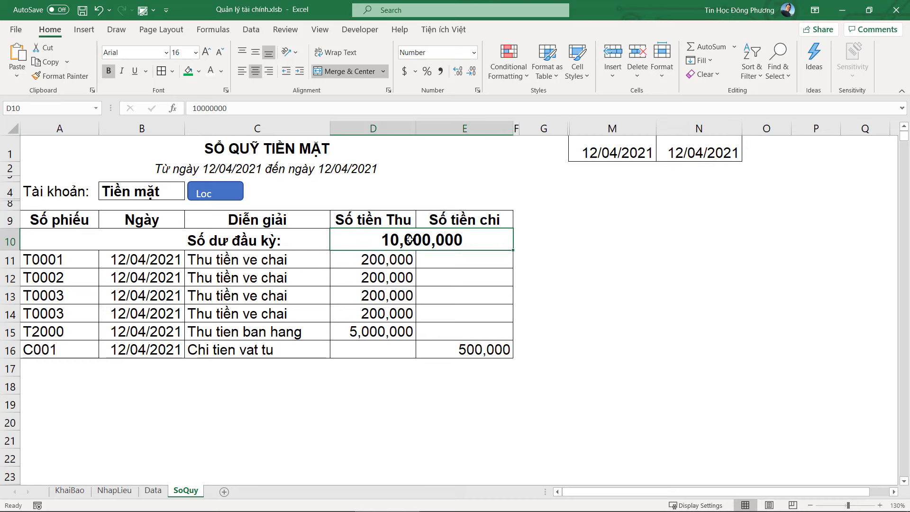
pyautogui.write('=sumif')
pyautogui.press('Down')
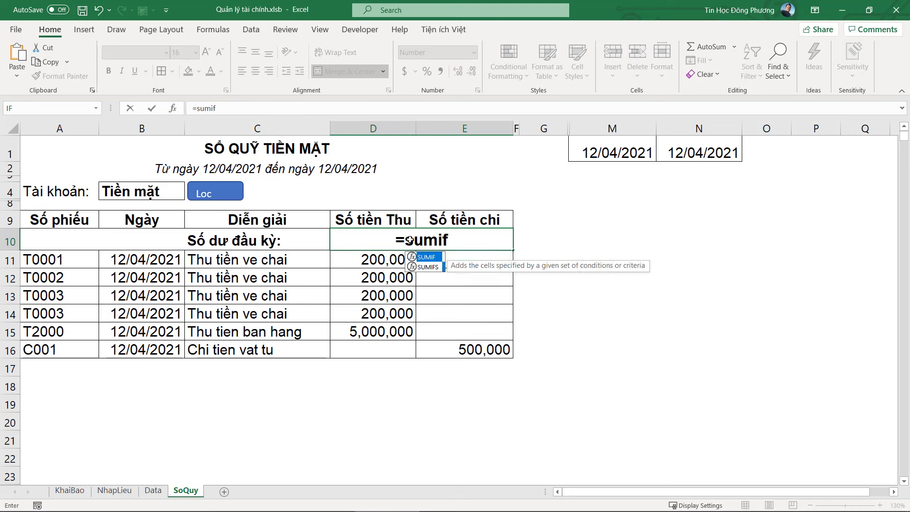
pyautogui.press('Tab')
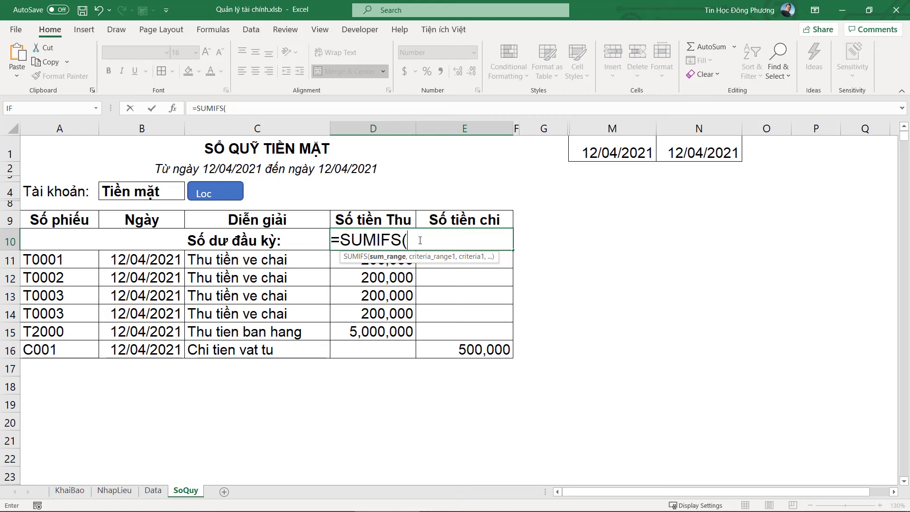
pyautogui.press('Escape')
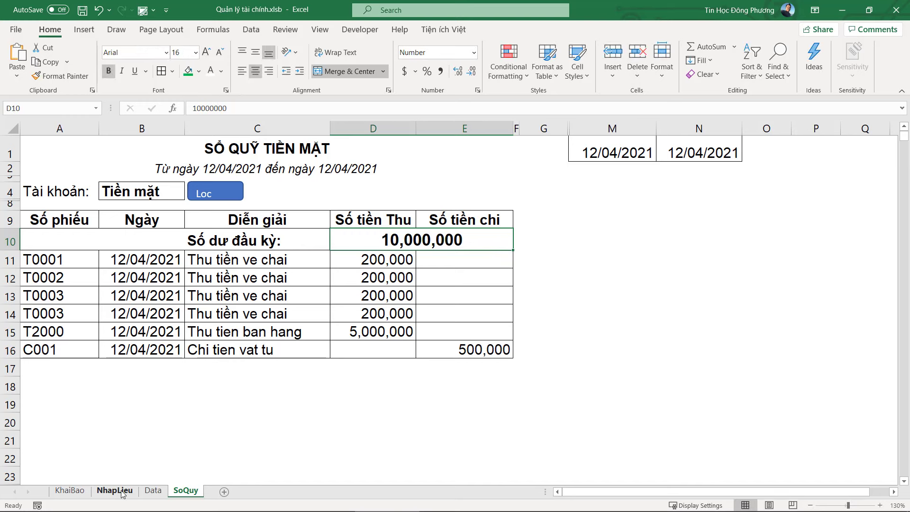
# Step: Switch to the Data sheet and select the Loại phiếu column A
pyautogui.click(152, 491)
pyautogui.click(199, 345)
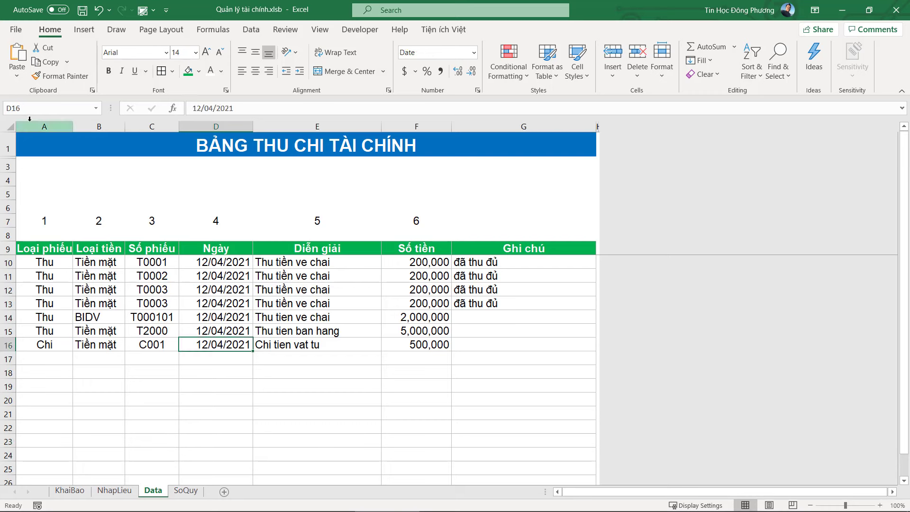
pyautogui.click(44, 127)
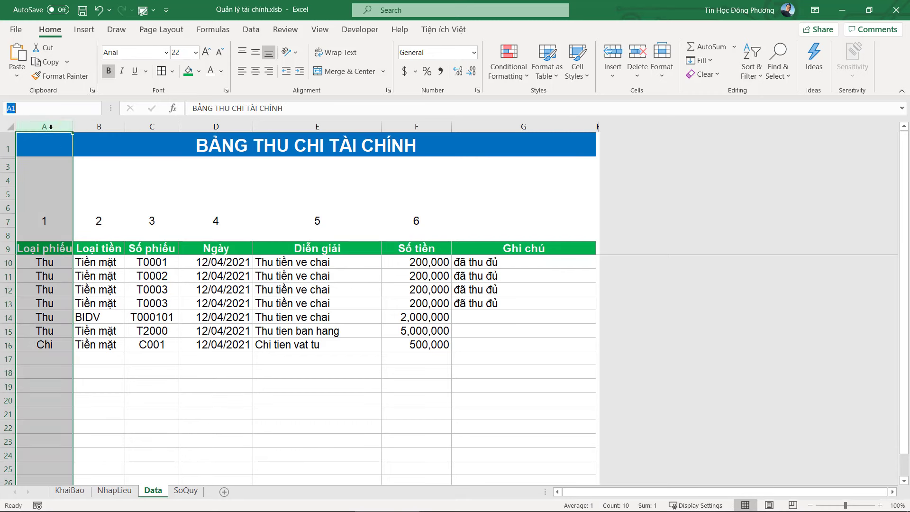
# Step: Name column A LOAIPHIEU and column B LOAITIEN
pyautogui.click(40, 107)
pyautogui.press('BackSpace')
pyautogui.write('AOI')
pyautogui.press('Return')
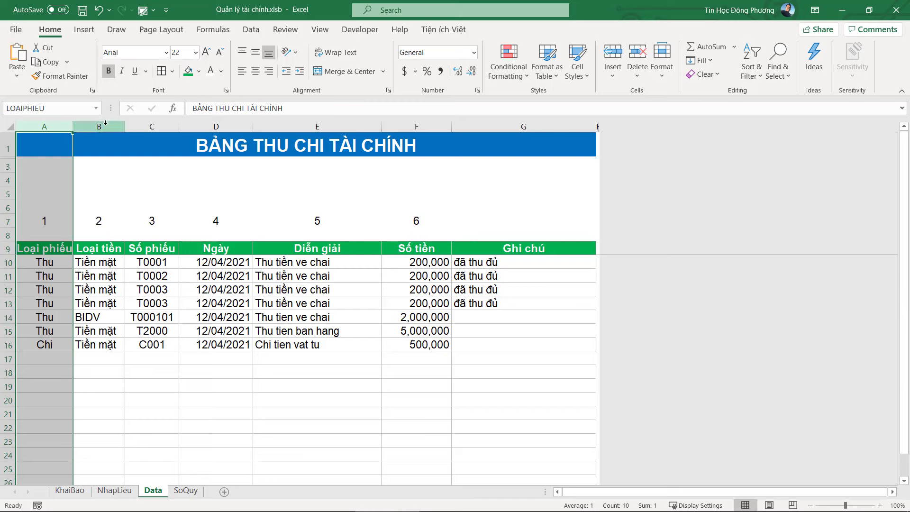
pyautogui.click(99, 126)
pyautogui.click(15, 108)
pyautogui.write('LOAIPH')
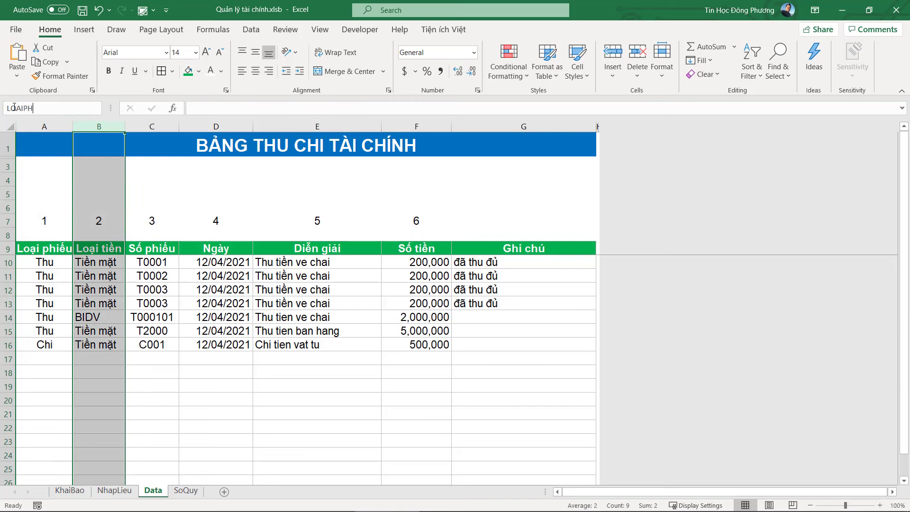
pyautogui.press('BackSpace')
pyautogui.press('BackSpace')
pyautogui.write('T')
pyautogui.press('Return')
# Step: Name column D NGAY and column F SOTIEN, then go back to SoQuy
pyautogui.click(154, 126)
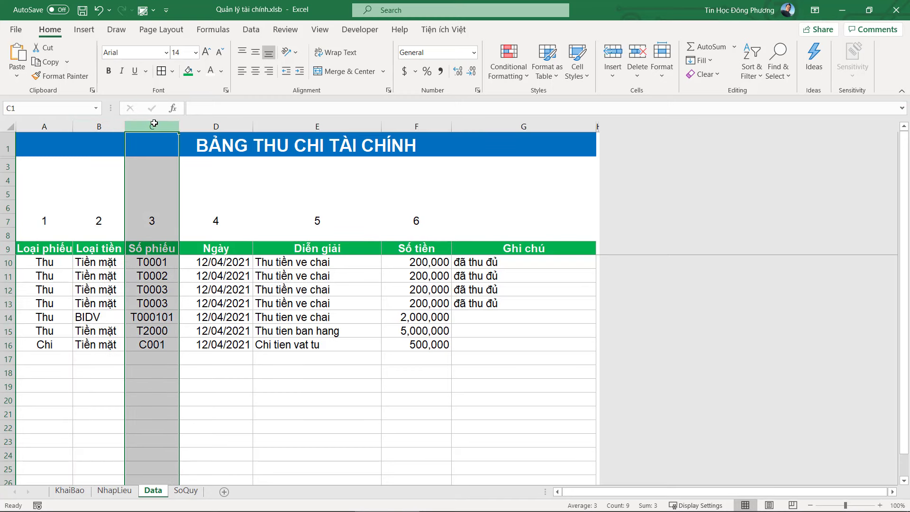
pyautogui.click(216, 126)
pyautogui.click(25, 108)
pyautogui.write('LOAITIEN')
pyautogui.doubleClick(24, 108)
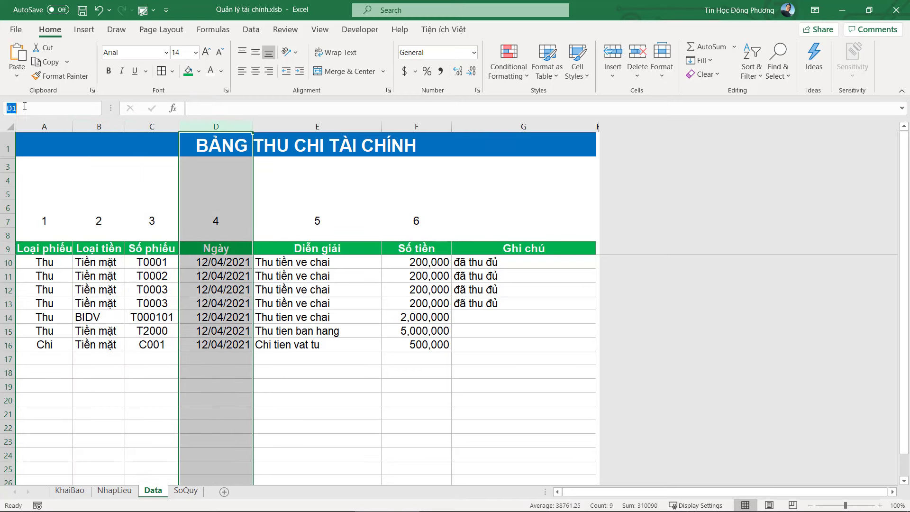
pyautogui.write('NGAY')
pyautogui.click(417, 126)
pyautogui.click(27, 108)
pyautogui.write('SOTIEN')
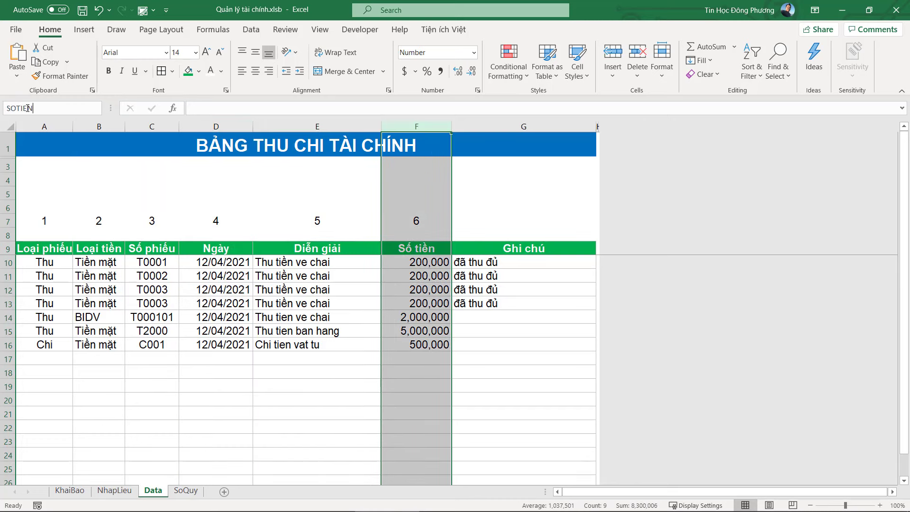
pyautogui.press('Return')
pyautogui.click(186, 491)
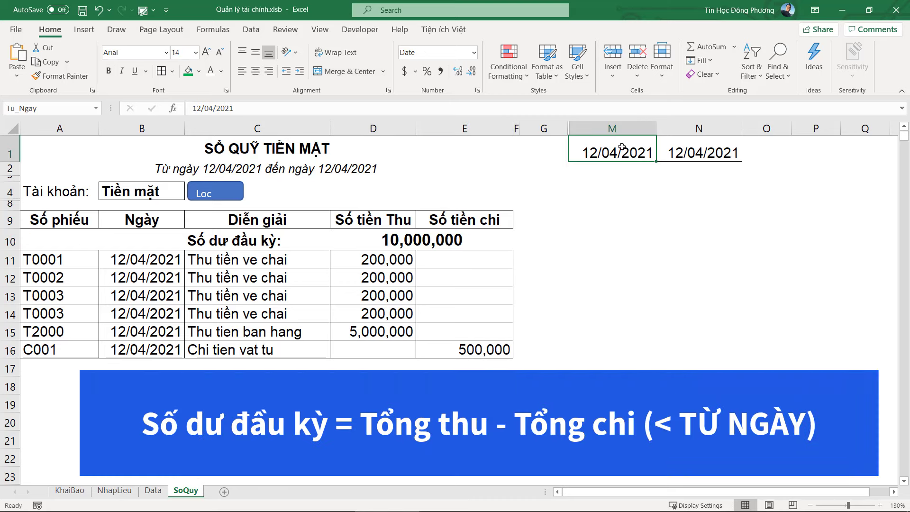
# Step: Delete 10,000,000 from D10 and abandon a trial =SUMIFS(SOTIEN,LOAIPHIEU, formula
pyautogui.press('Delete')
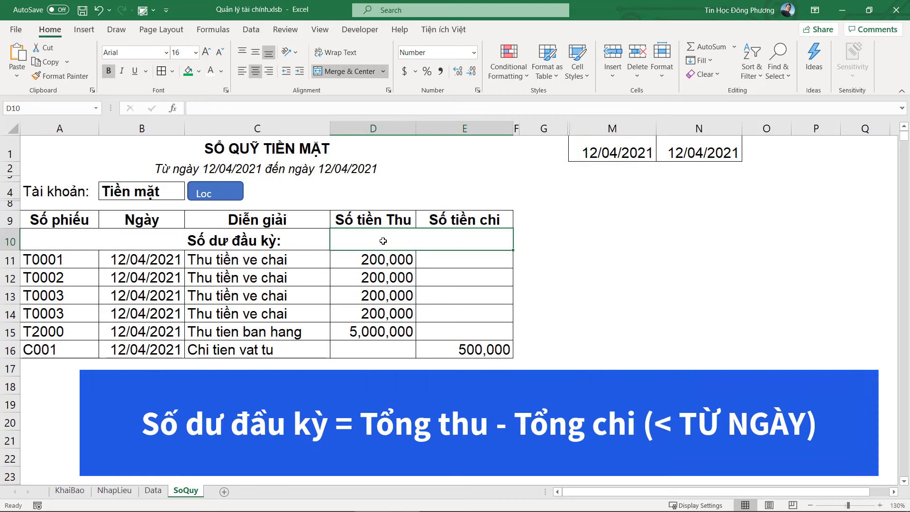
pyautogui.write('=SUM')
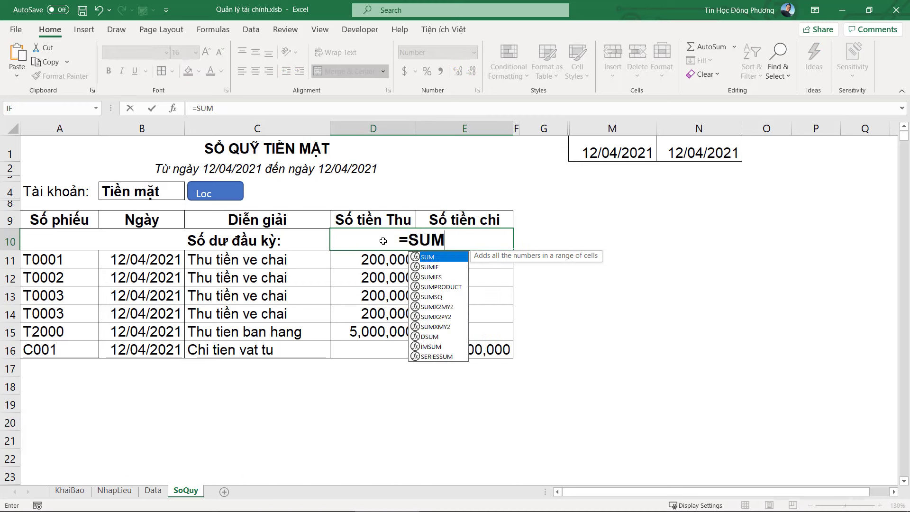
pyautogui.write('IFS')
pyautogui.press('Tab')
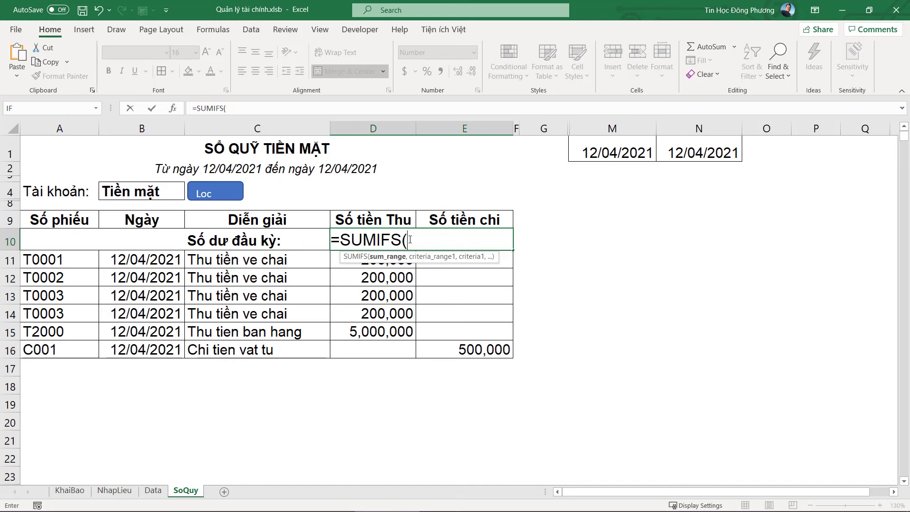
pyautogui.write('SO')
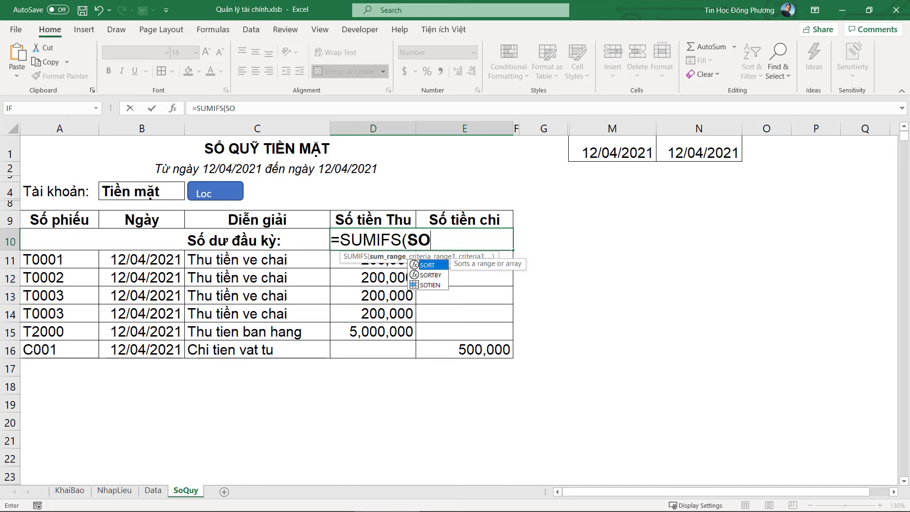
pyautogui.write('TI')
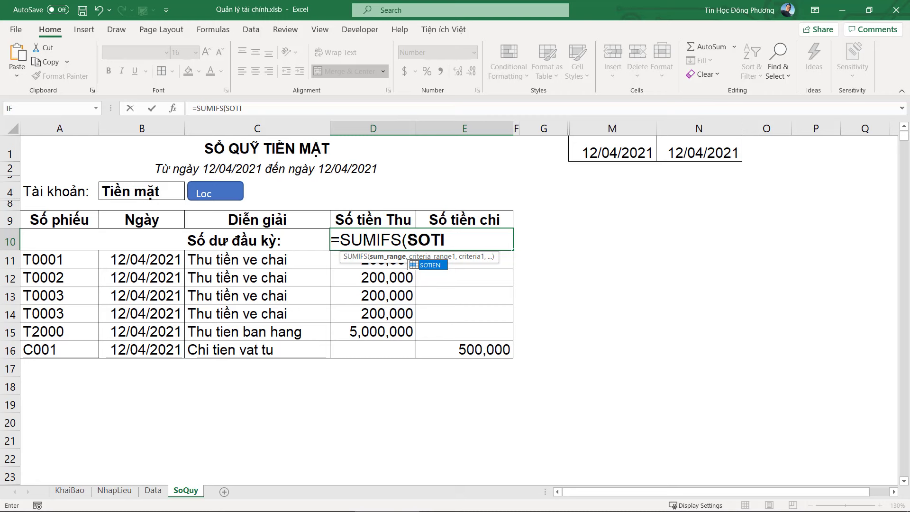
pyautogui.press('Tab')
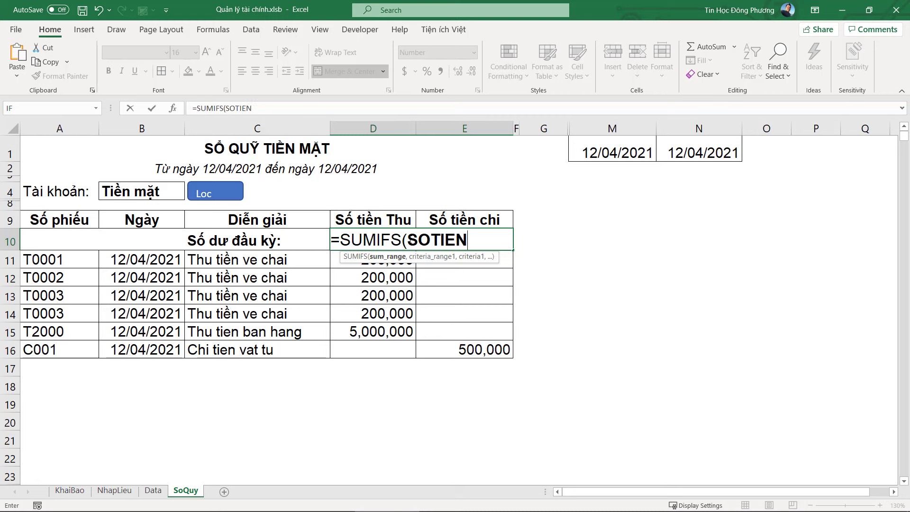
pyautogui.write(',')
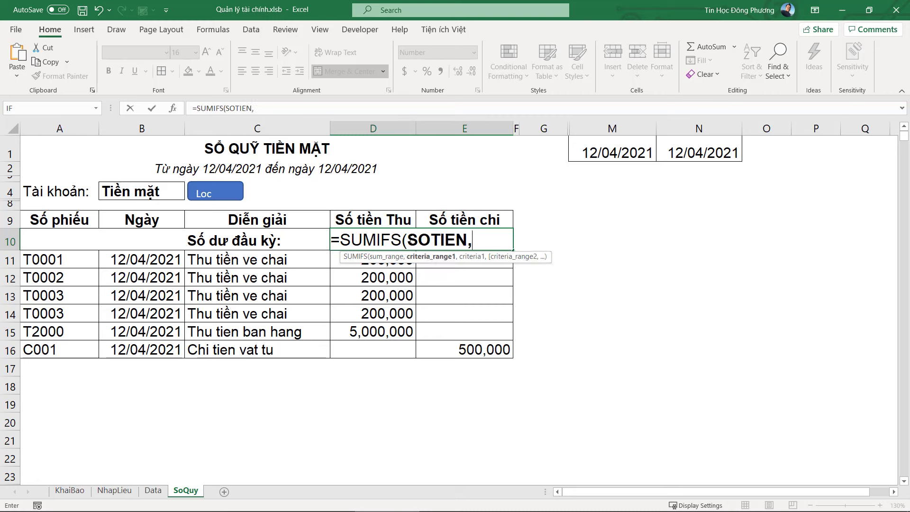
pyautogui.write('L')
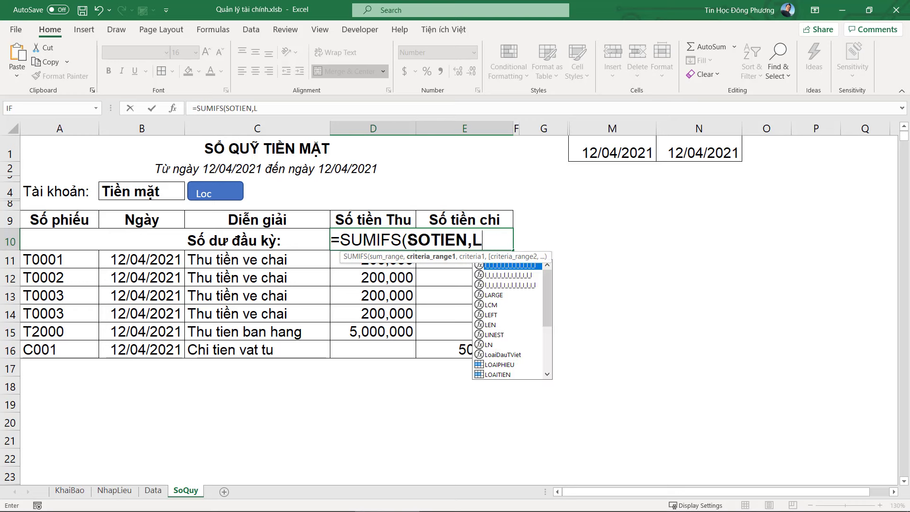
pyautogui.write('OAIPHI')
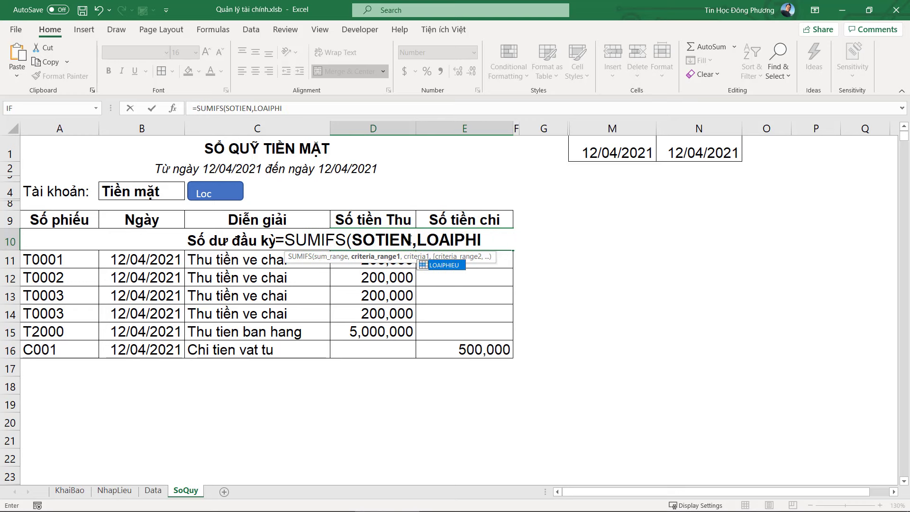
pyautogui.press('Tab')
pyautogui.write(',')
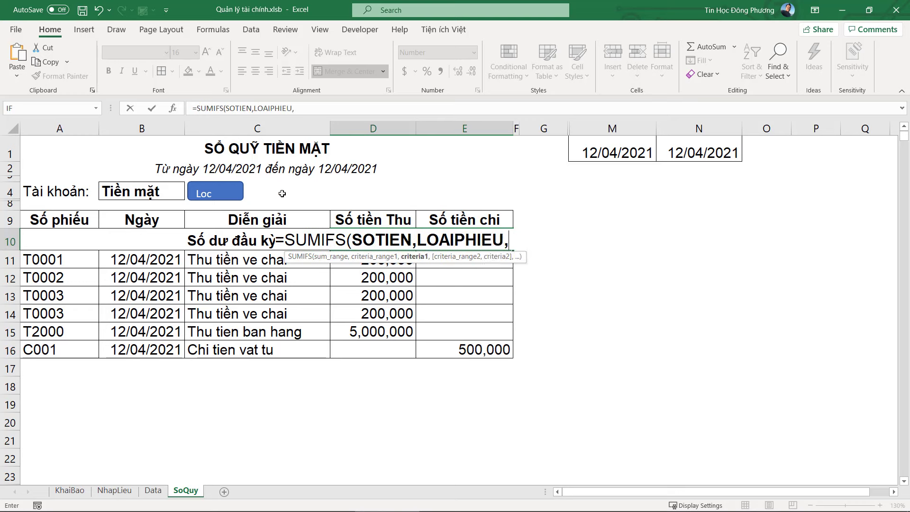
pyautogui.press('Escape')
pyautogui.click(121, 191)
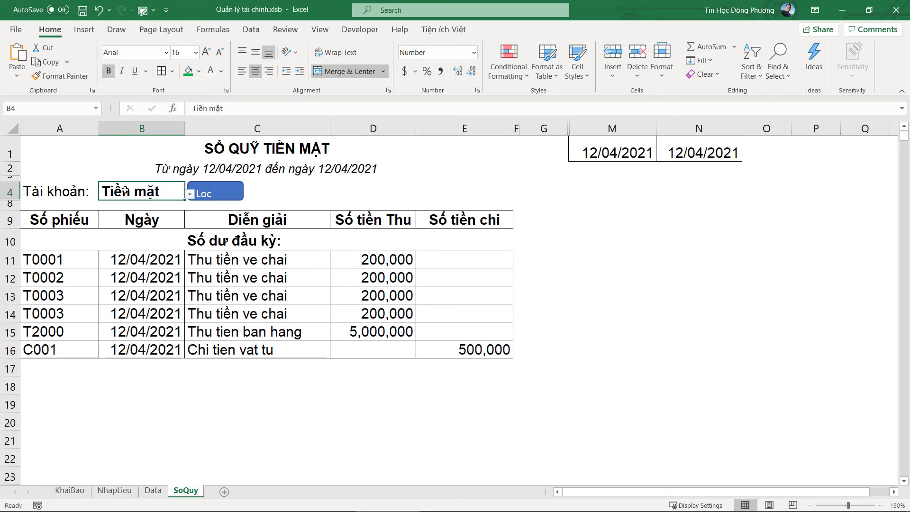
pyautogui.write('LOAI_TIEN')
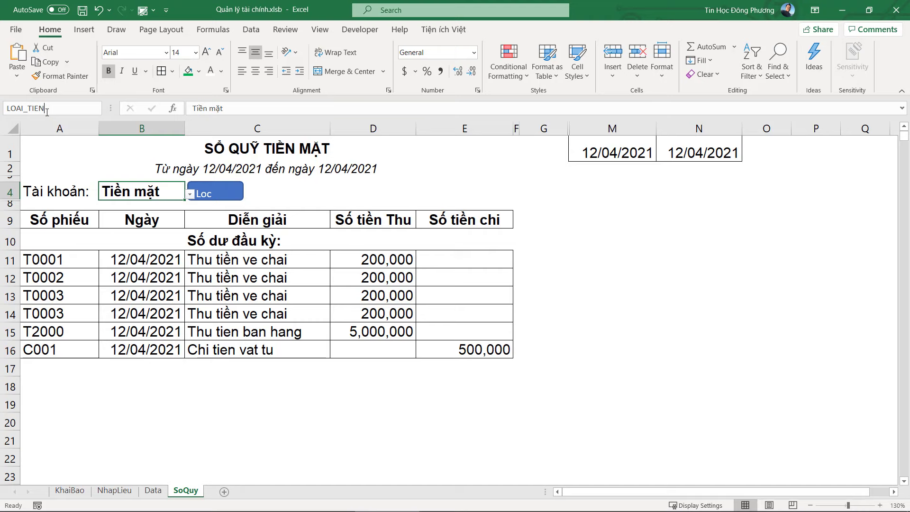
pyautogui.press('Return')
pyautogui.click(156, 483)
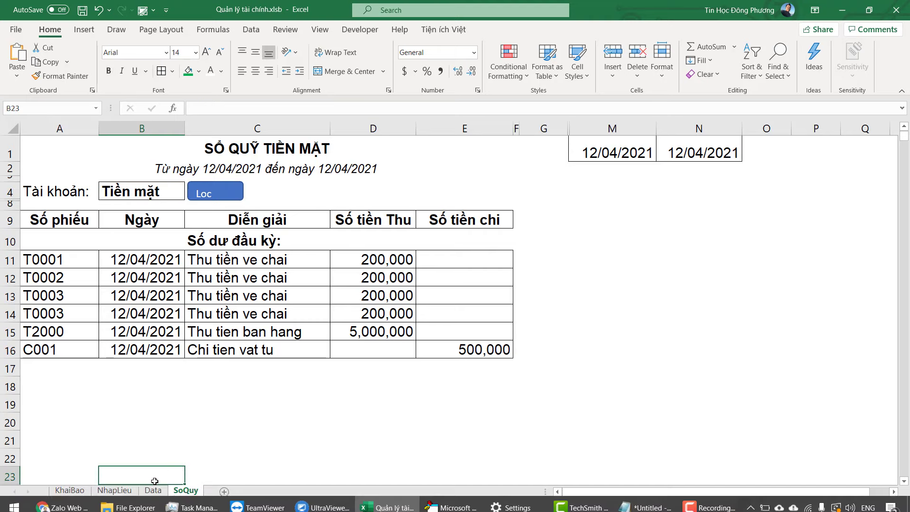
pyautogui.click(152, 491)
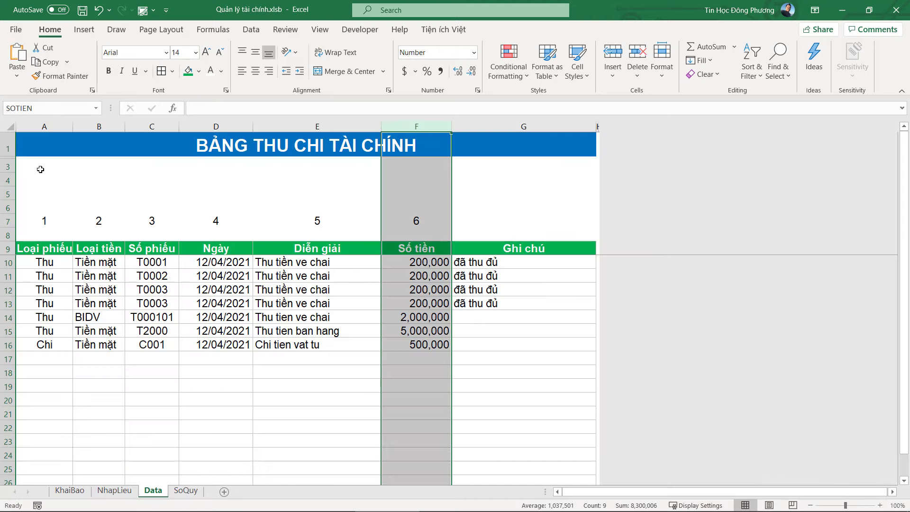
pyautogui.click(89, 127)
pyautogui.click(185, 490)
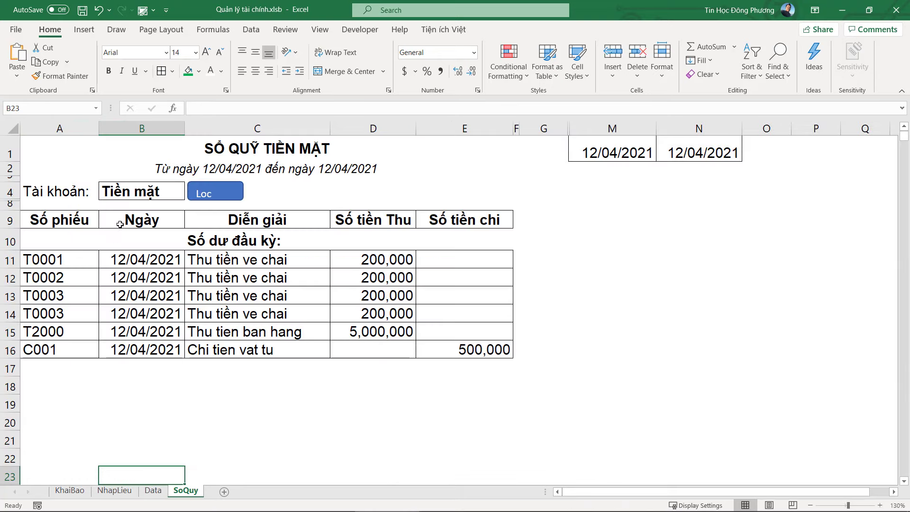
pyautogui.click(114, 128)
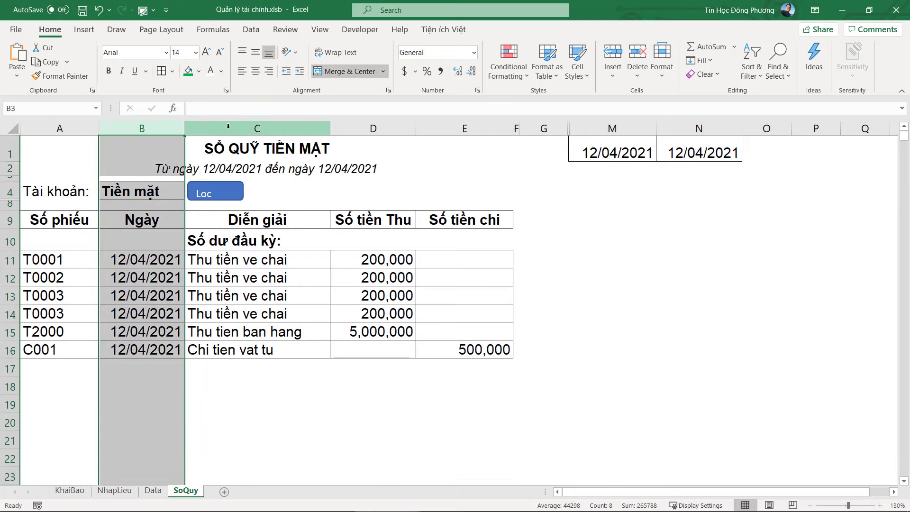
pyautogui.click(160, 192)
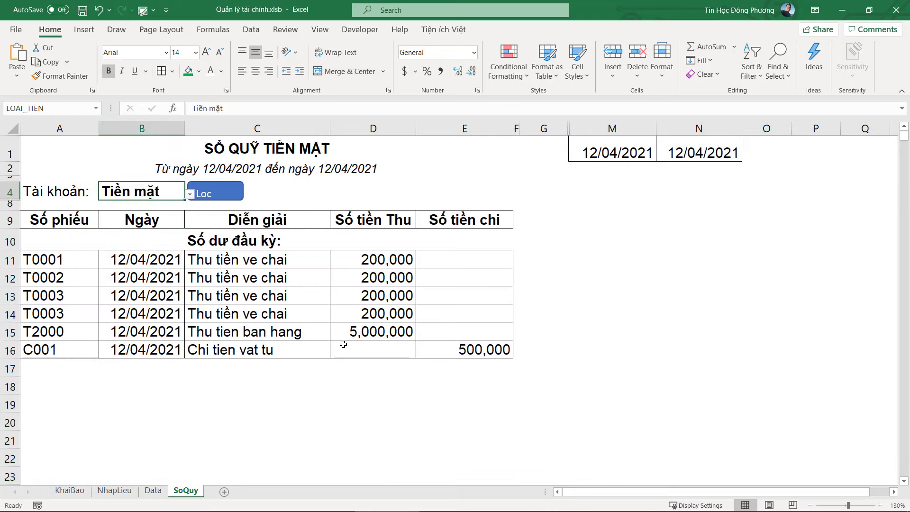
pyautogui.click(381, 240)
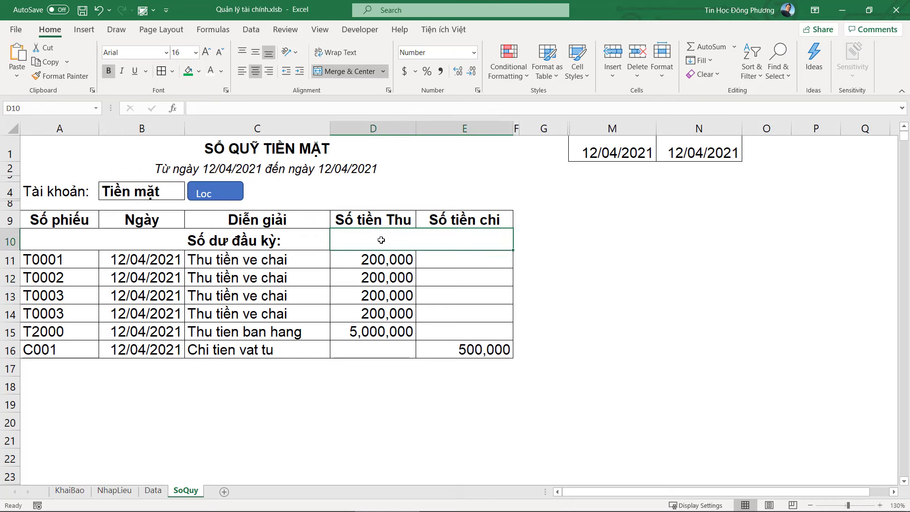
pyautogui.write('=UM')
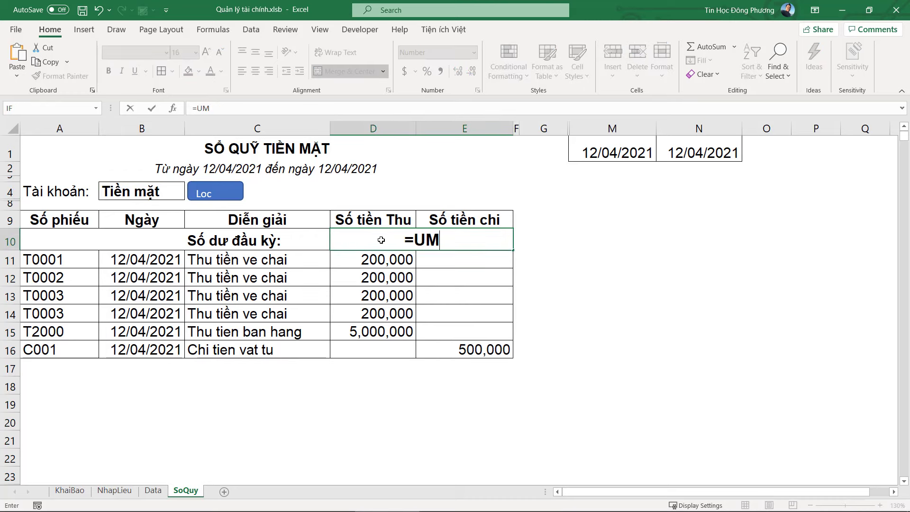
pyautogui.press('BackSpace')
pyautogui.press('BackSpace')
pyautogui.write('SUMIFS(')
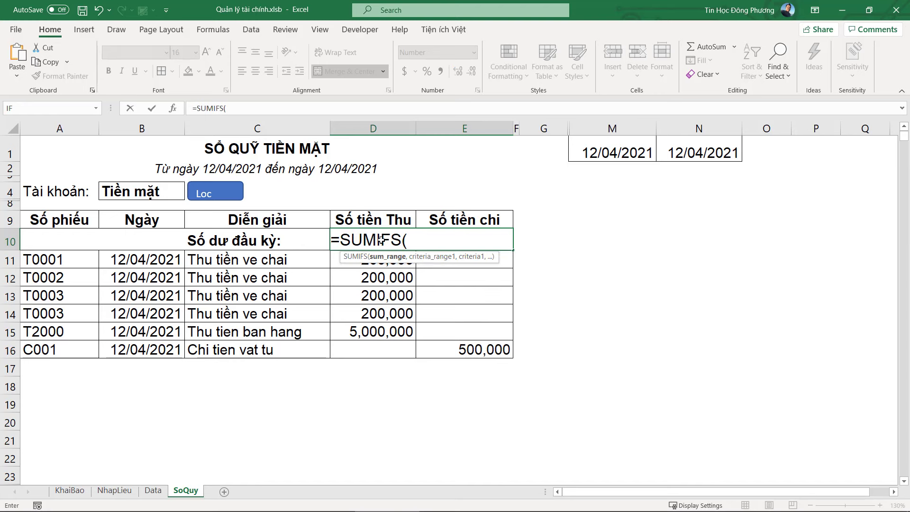
pyautogui.write('SOTIEN,')
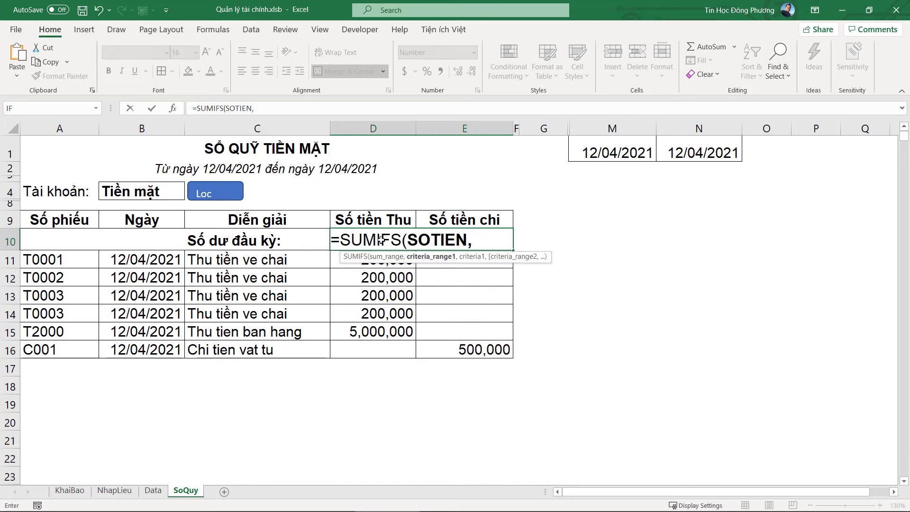
pyautogui.write('LOAI')
pyautogui.press('Down')
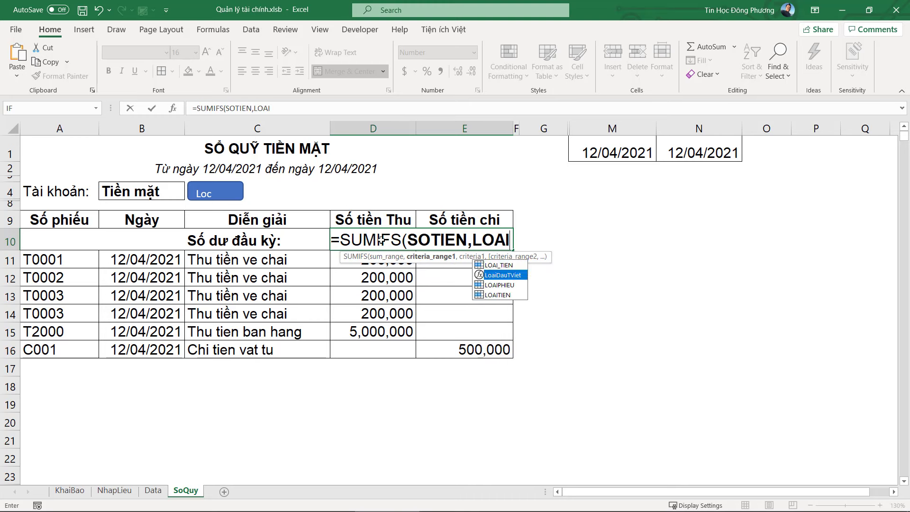
pyautogui.press('Down')
pyautogui.press('Down')
pyautogui.press('Tab')
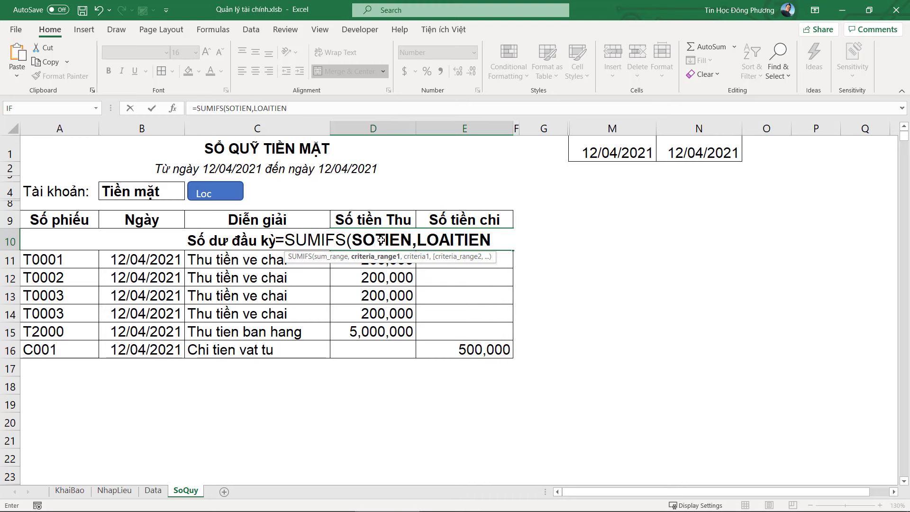
pyautogui.write(',LOAITIE')
pyautogui.press('BackSpace')
pyautogui.press('BackSpace')
pyautogui.press('BackSpace')
pyautogui.write('LA')
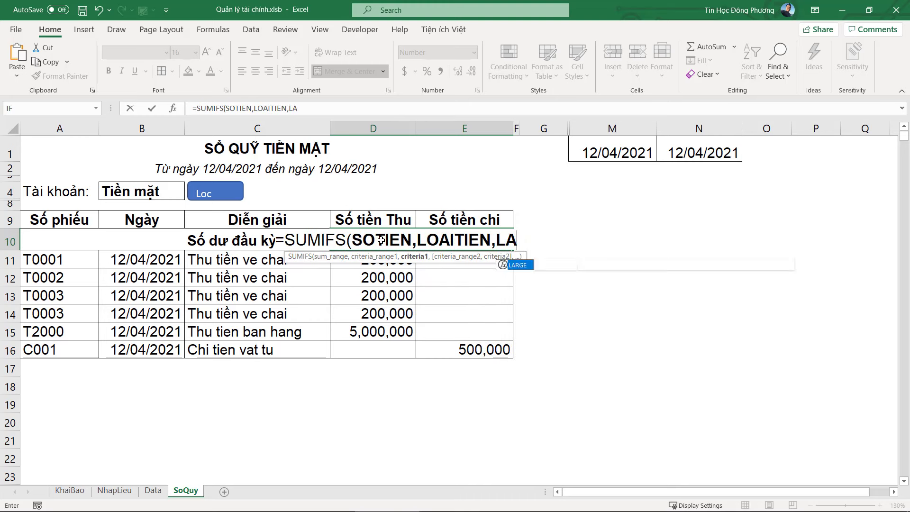
pyautogui.write('O')
pyautogui.press('BackSpace')
pyautogui.press('BackSpace')
pyautogui.write('OAI')
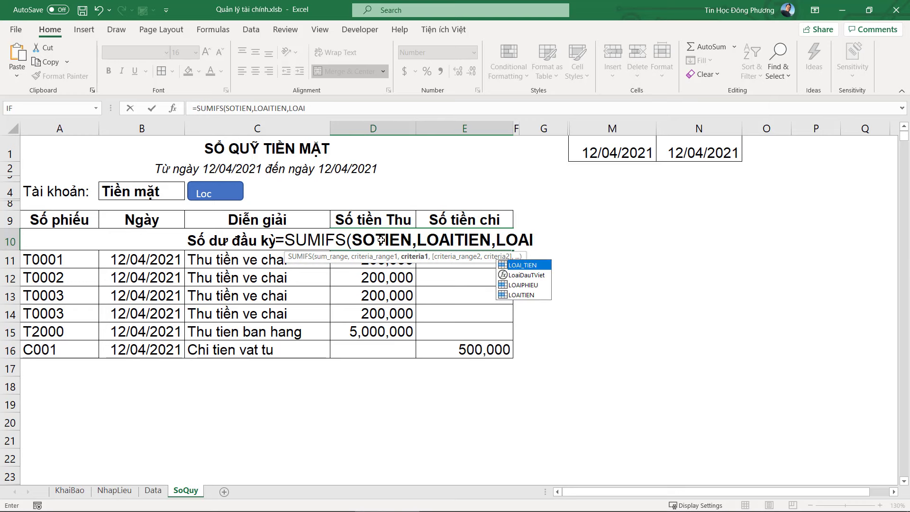
pyautogui.press('Tab')
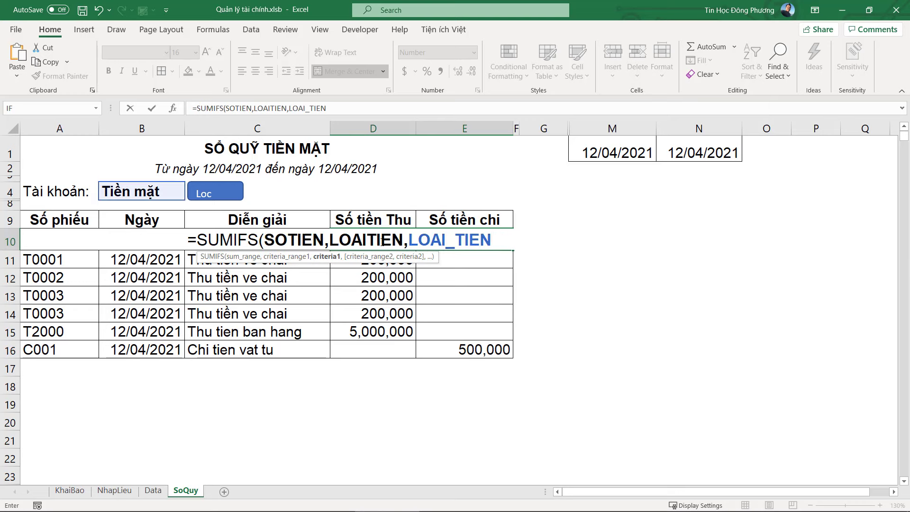
pyautogui.press('Escape')
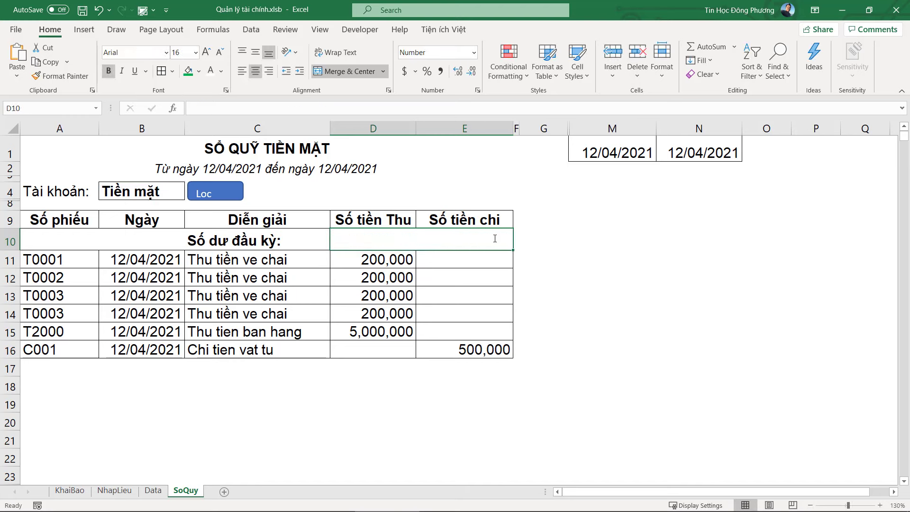
# Step: In Name Manager, rename LOAI_TIEN (SoQuy!$B$4) to LOAI_TIEN_sq
pyautogui.click(214, 29)
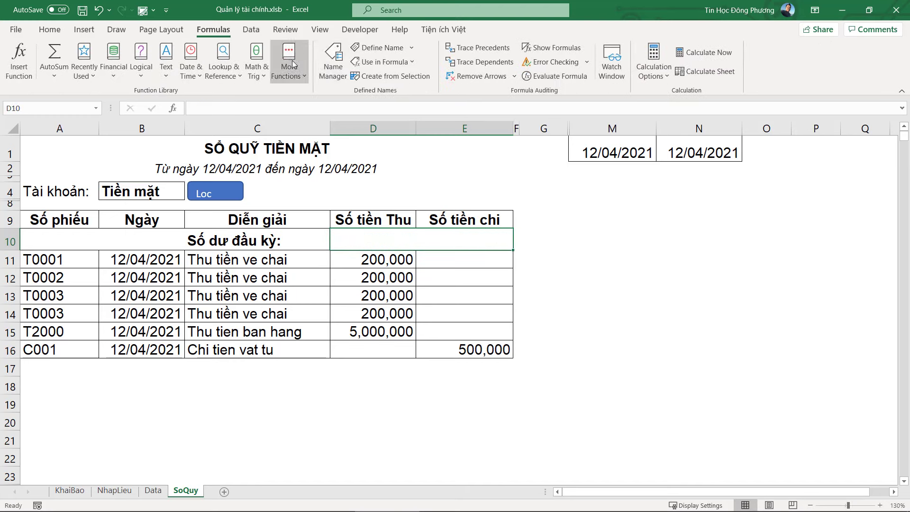
pyautogui.click(333, 59)
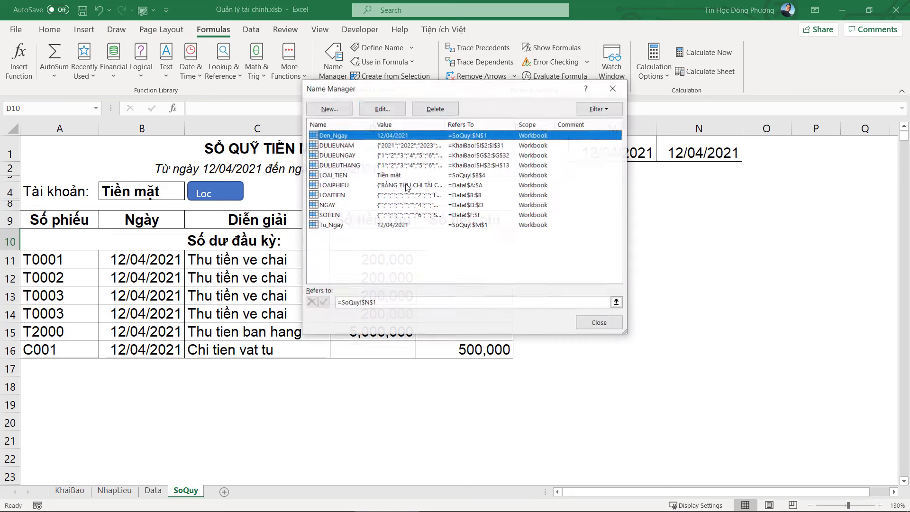
pyautogui.doubleClick(345, 176)
pyautogui.click(463, 166)
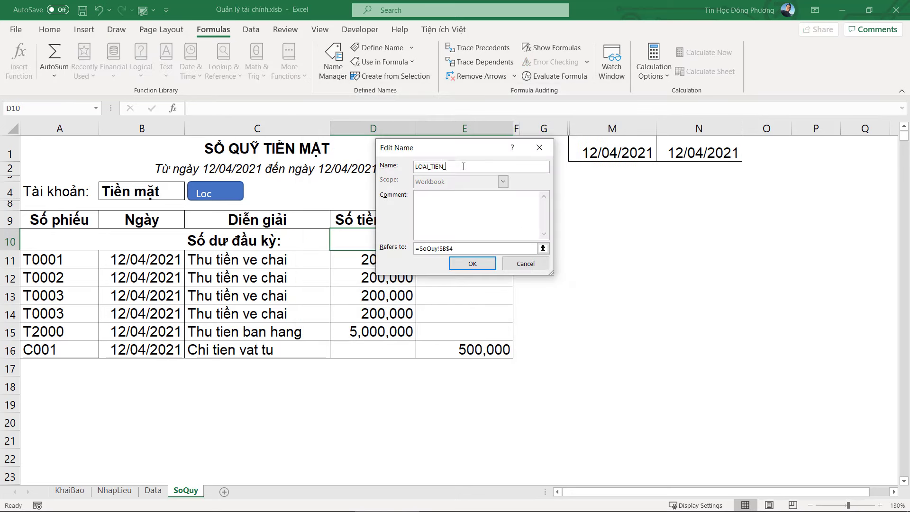
pyautogui.write('sq')
pyautogui.click(472, 263)
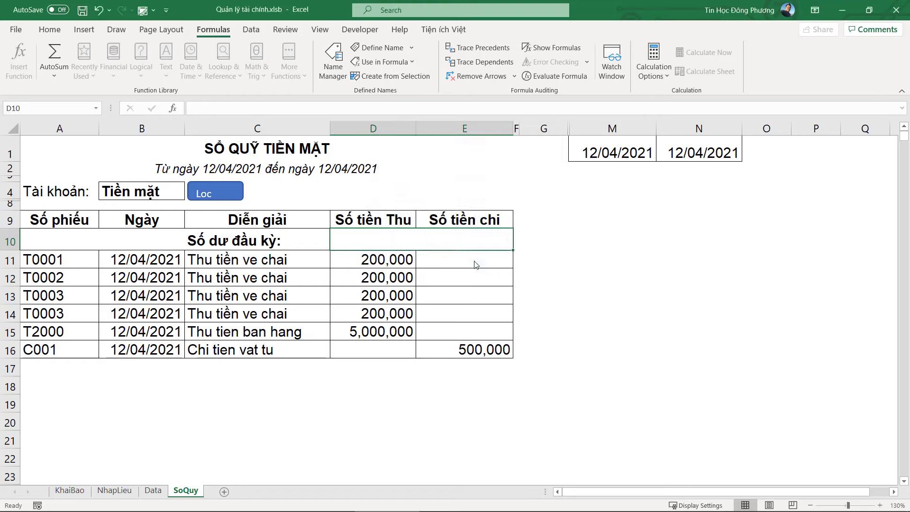
pyautogui.click(610, 327)
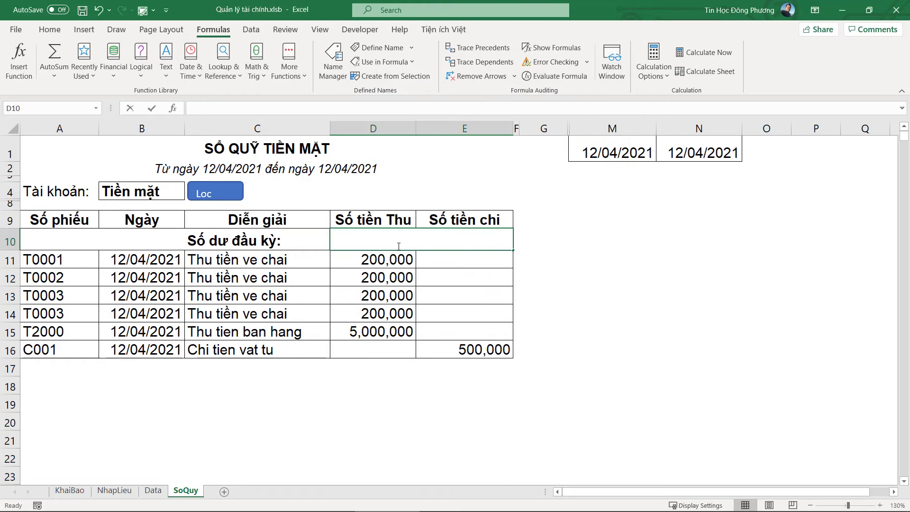
# Step: Begin D10's formula as =SUMIFS(SOTIEN,LOAIPHIEU,"Thu",LOAITIEN, using the name suggestions
pyautogui.write('=SUMI')
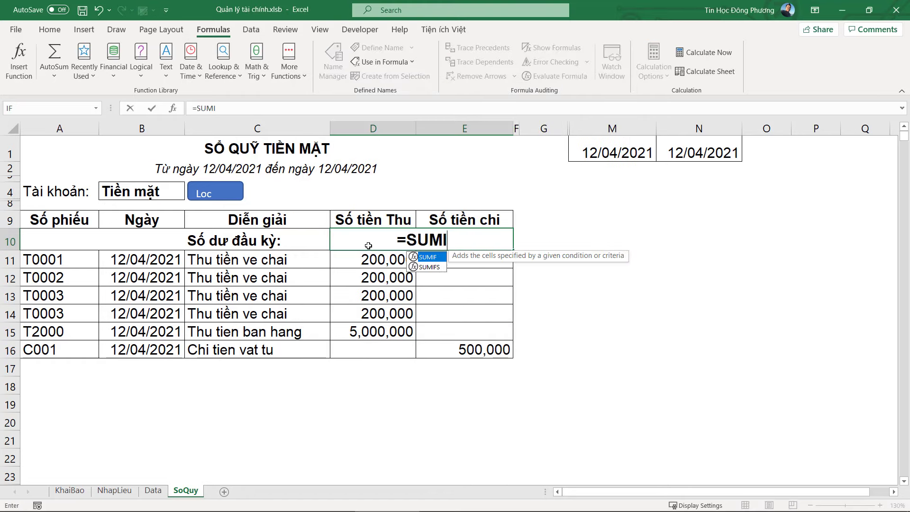
pyautogui.press('Down')
pyautogui.press('Tab')
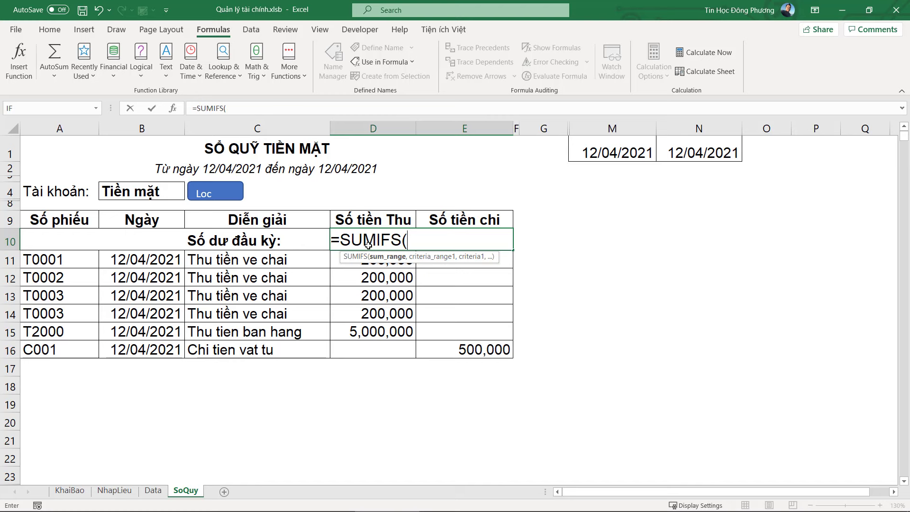
pyautogui.write('SOTIEN')
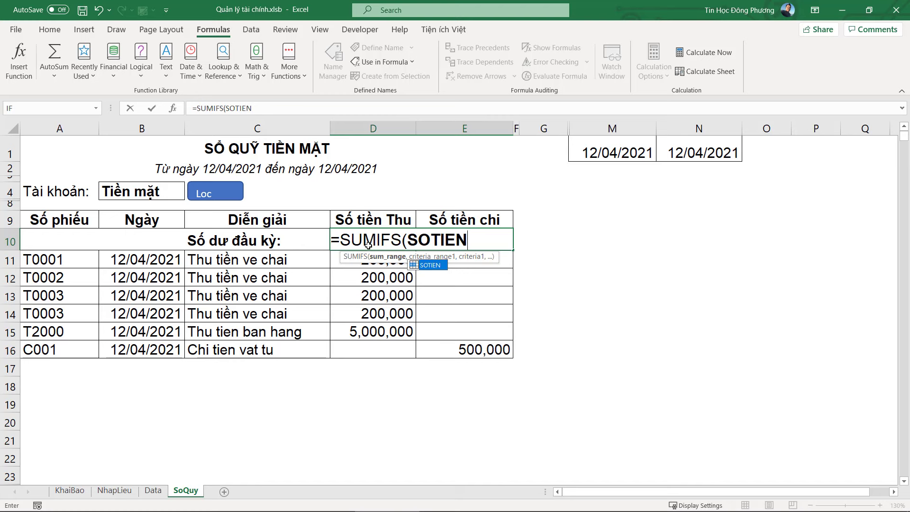
pyautogui.write(',')
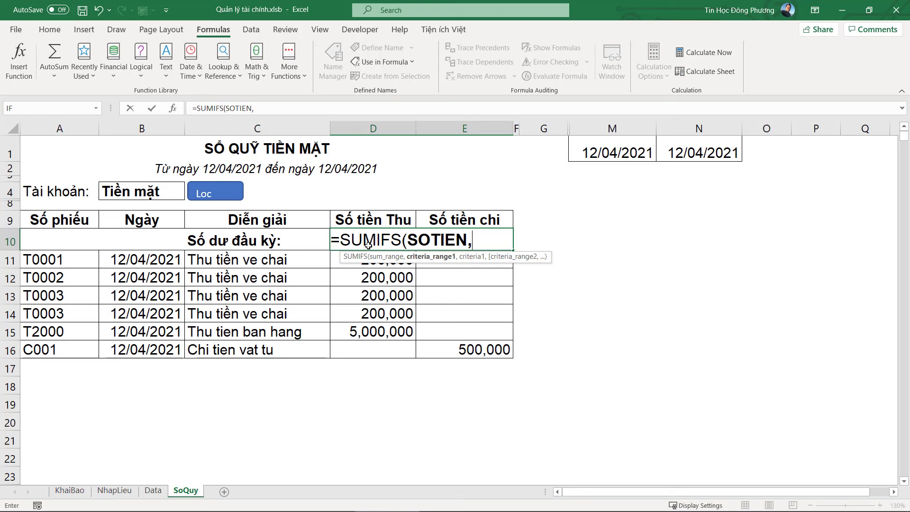
pyautogui.write('LOA')
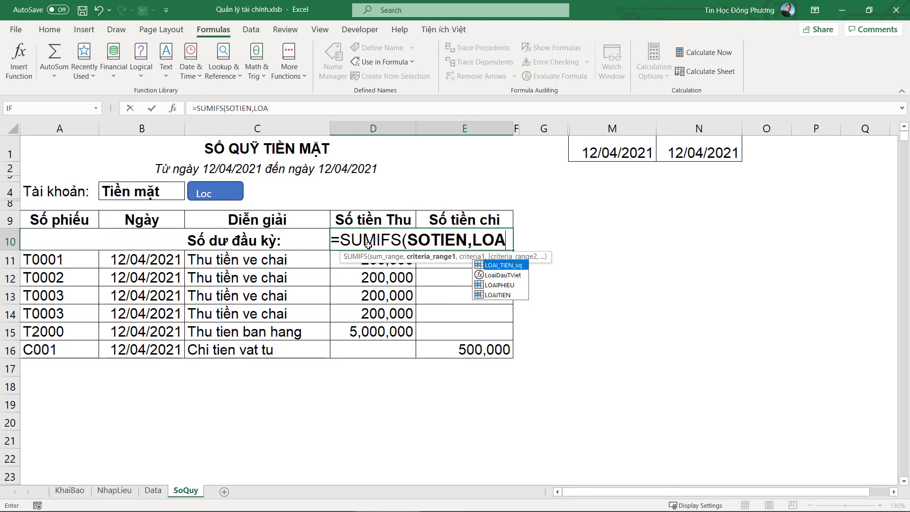
pyautogui.write('I')
pyautogui.press('Down')
pyautogui.press('Tab')
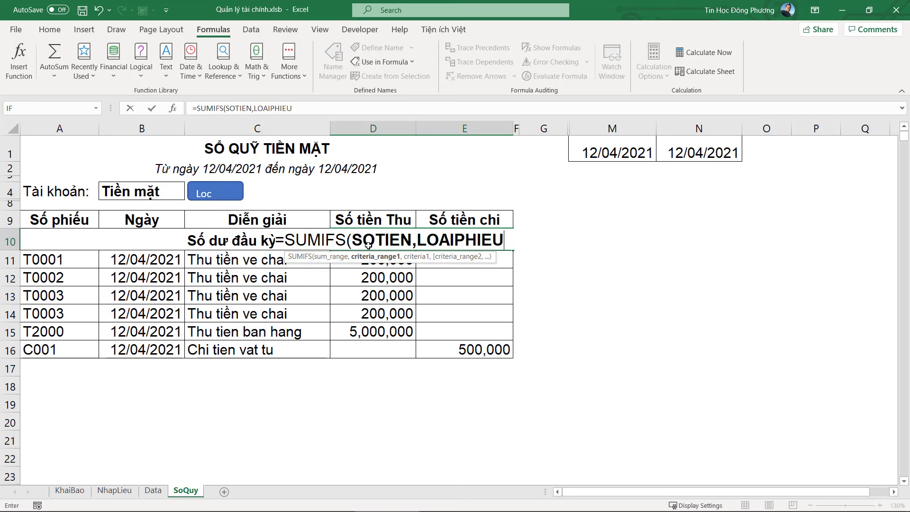
pyautogui.write(',')
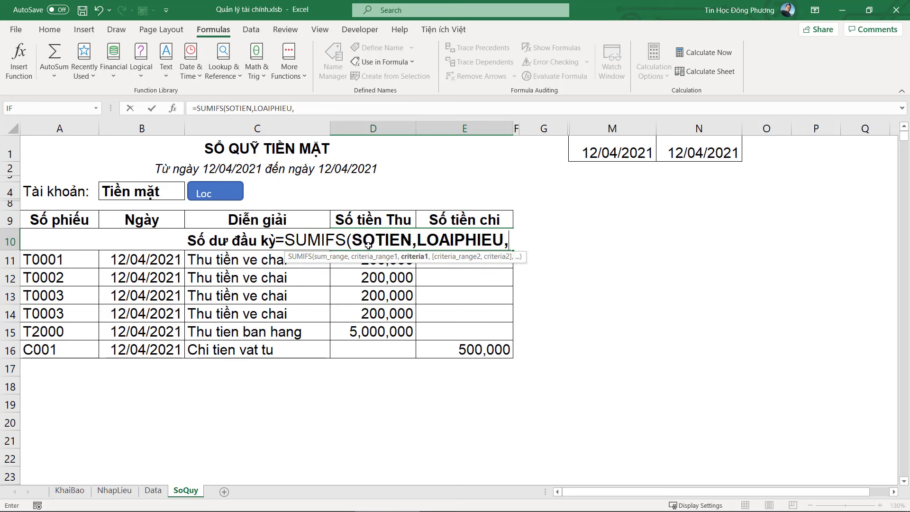
pyautogui.write('"Thu",loaij')
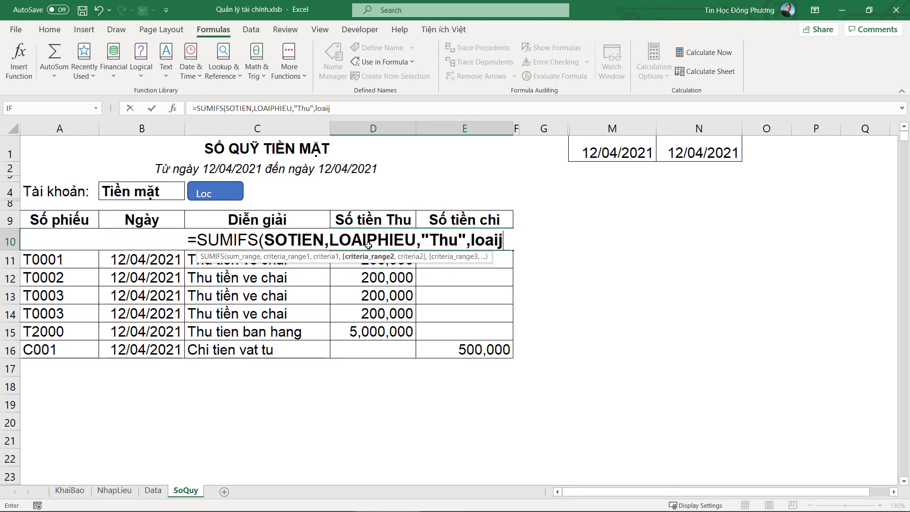
pyautogui.press('BackSpace')
pyautogui.press('Down')
pyautogui.press('Down')
pyautogui.press('Down')
pyautogui.press('Tab')
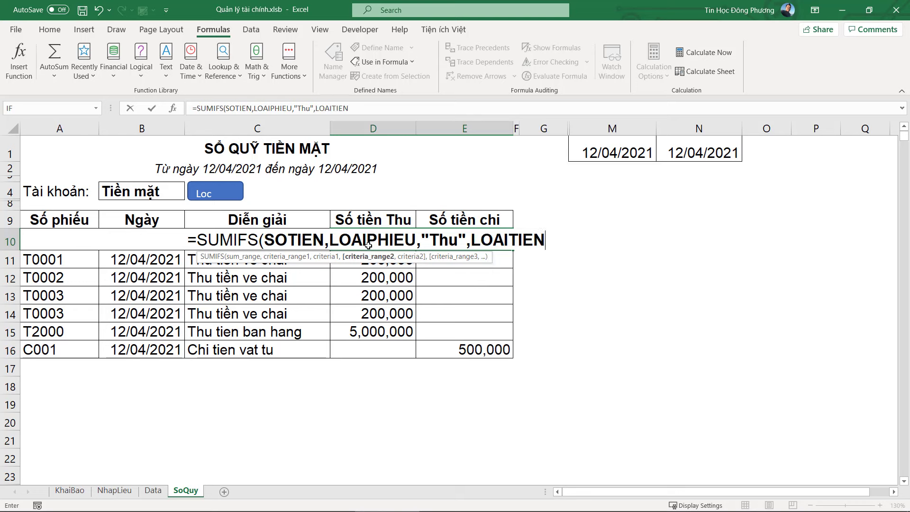
pyautogui.write(',')
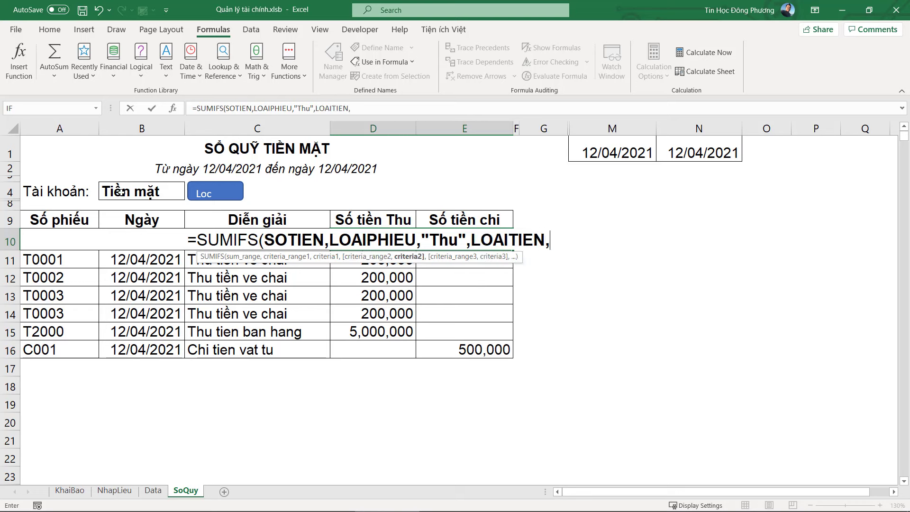
# Step: Finish the formula with the B4 account criterion and NGAY,"<"&Tu_Ngay, and enter it
pyautogui.click(122, 192)
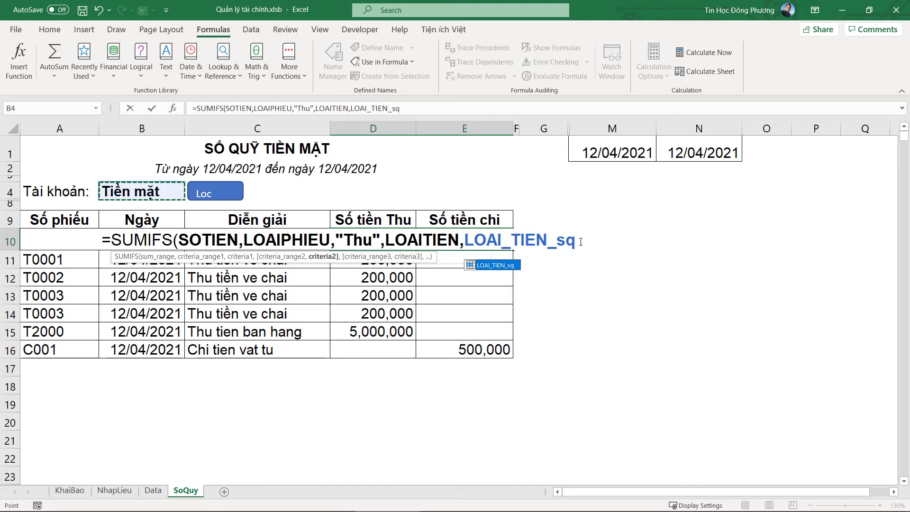
pyautogui.write(',')
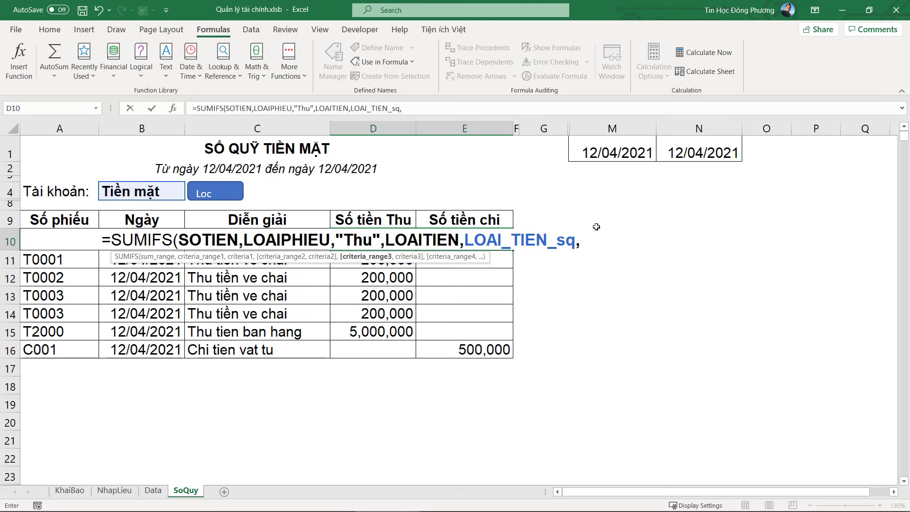
pyautogui.write('ngay')
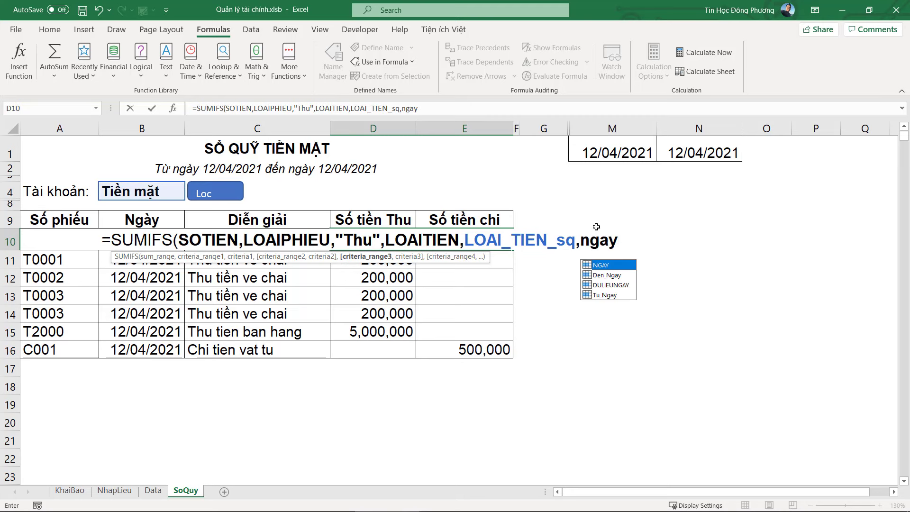
pyautogui.press('Tab')
pyautogui.write(',')
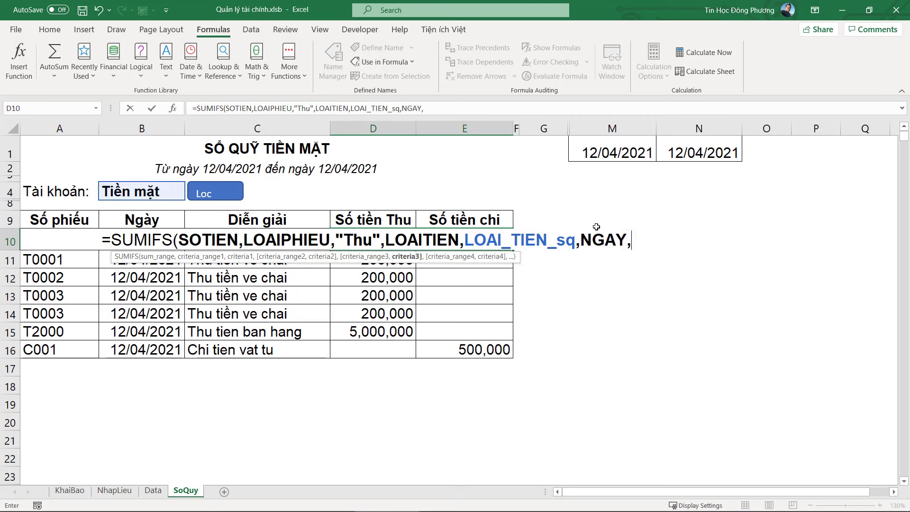
pyautogui.write('"')
pyautogui.write('<"')
pyautogui.write('&tung')
pyautogui.press('BackSpace')
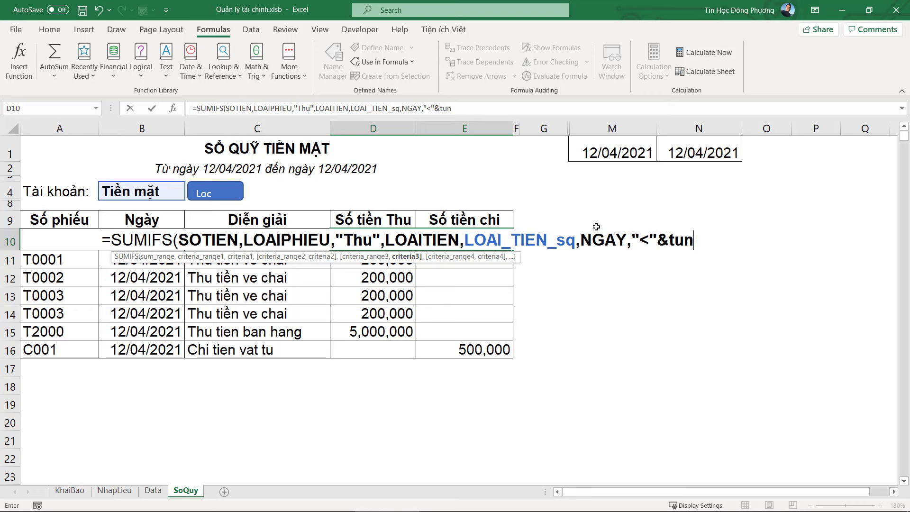
pyautogui.press('BackSpace')
pyautogui.press('Tab')
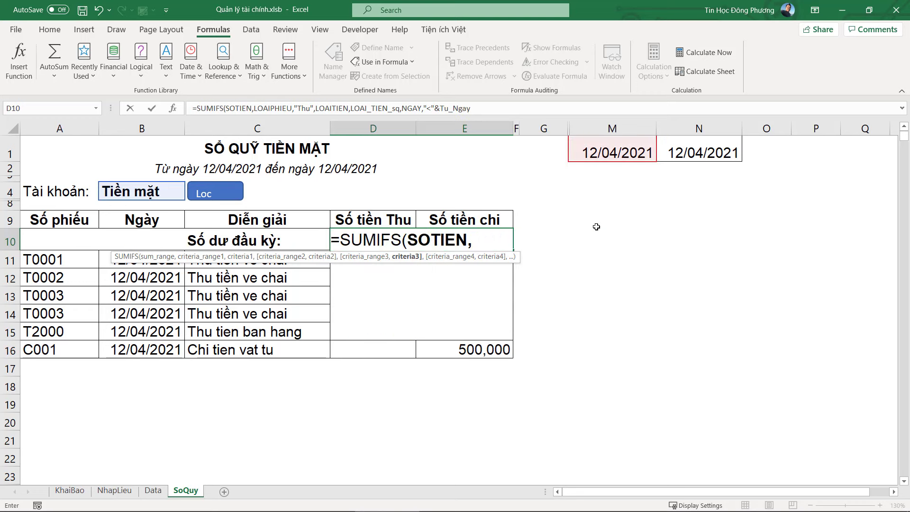
pyautogui.write(')')
pyautogui.press('Return')
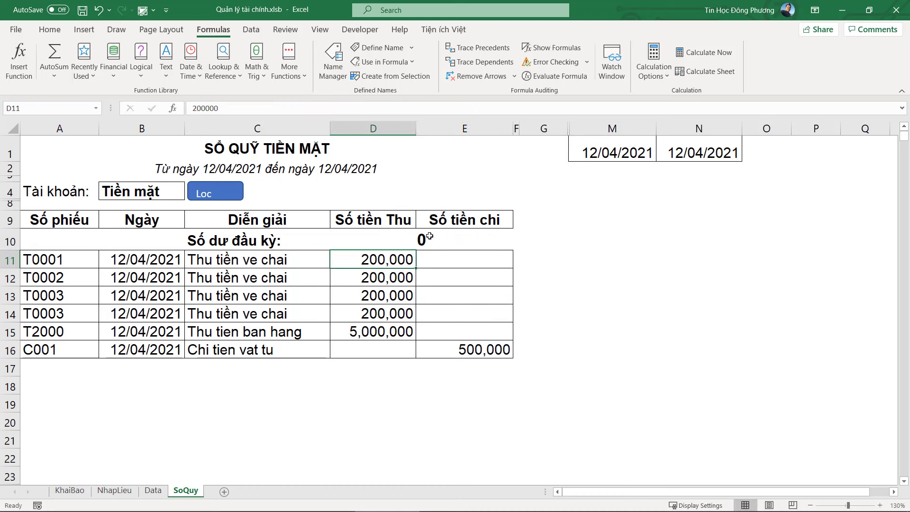
# Step: In D10's formula, append a minus sign and paste a duplicate of the Thu SUMIFS expression after it
pyautogui.click(421, 240)
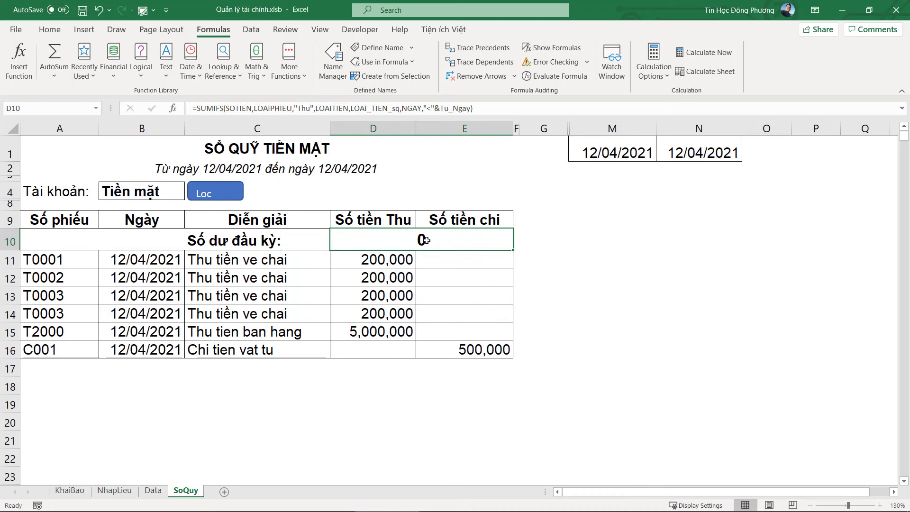
pyautogui.doubleClick(436, 245)
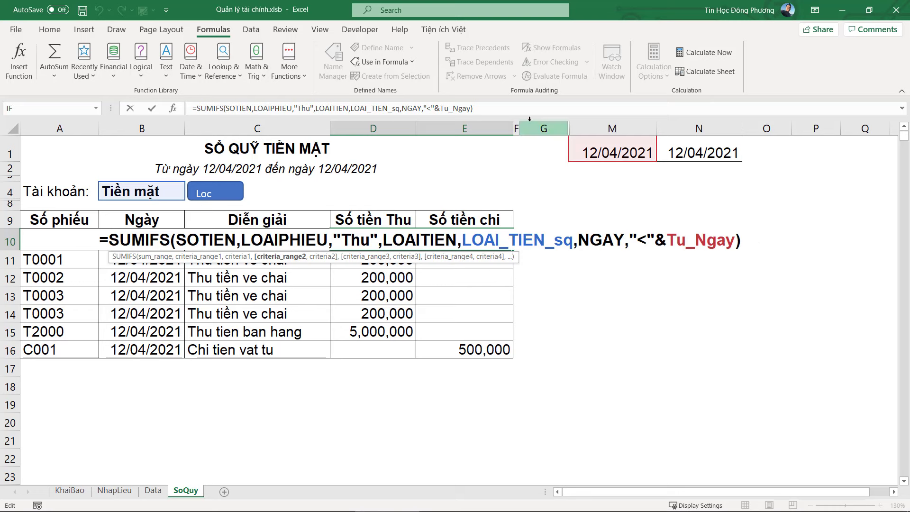
pyautogui.click(507, 109)
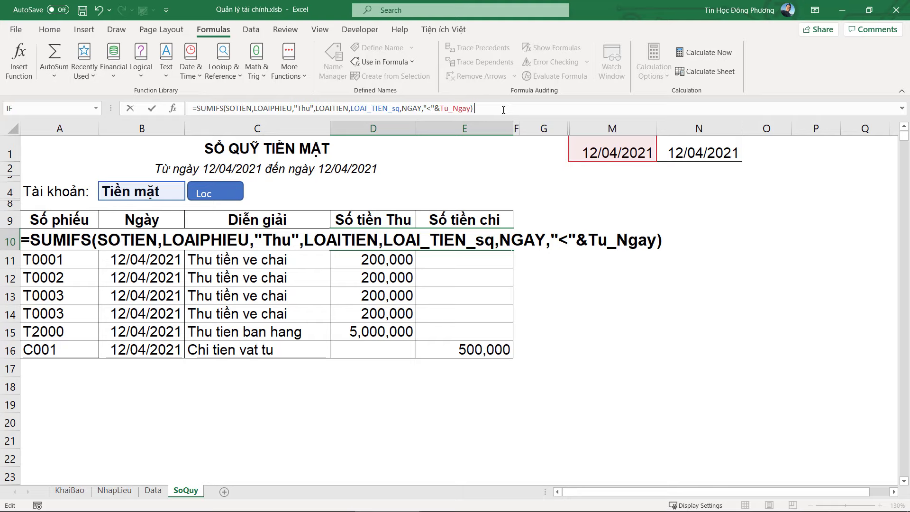
pyautogui.write('-')
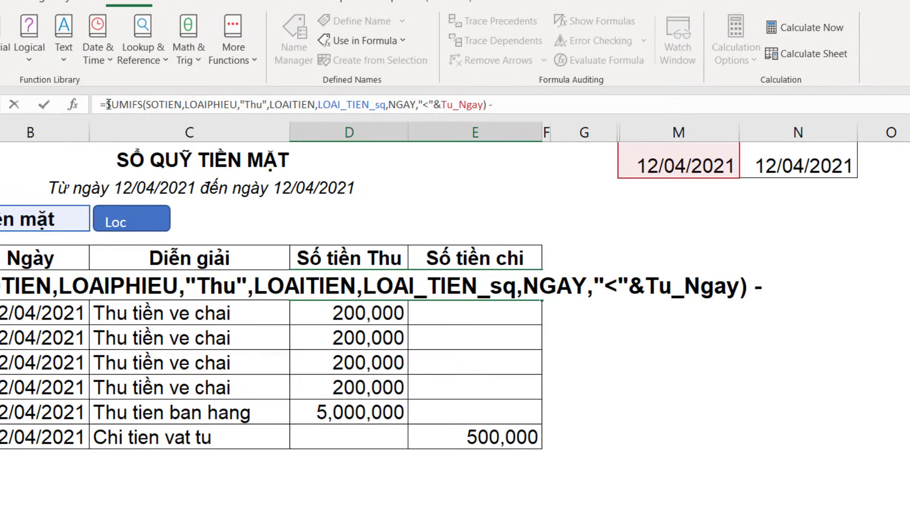
pyautogui.moveTo(108, 104); pyautogui.dragTo(489, 104)
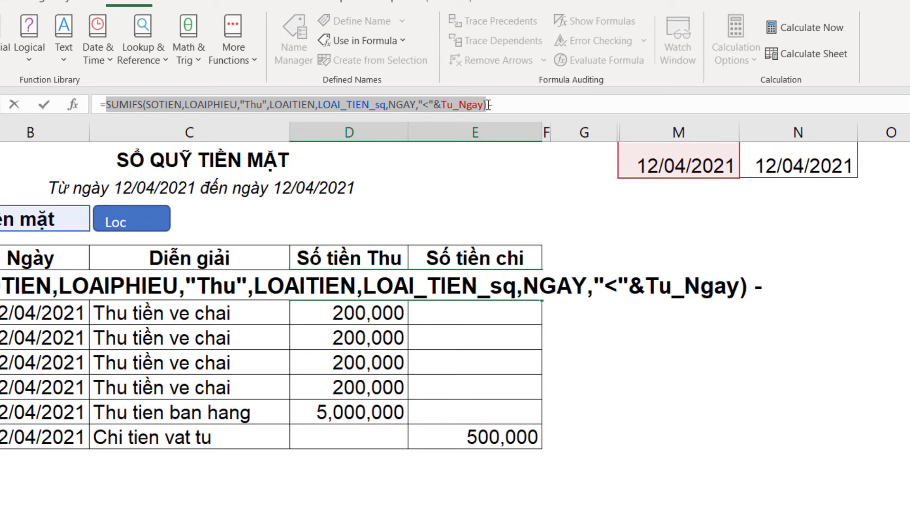
pyautogui.hotkey('ctrl', 'c')
pyautogui.click(517, 104)
pyautogui.hotkey('ctrl', 'v')
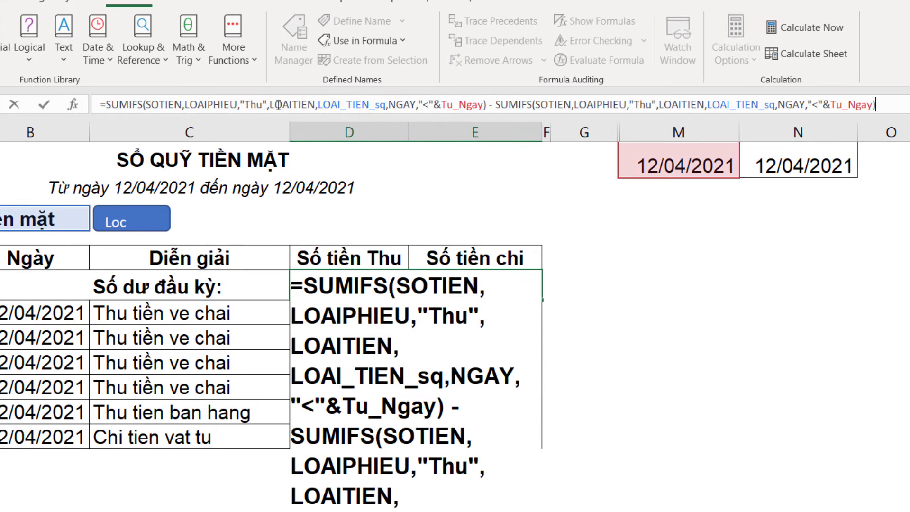
# Step: Change the second SUMIFS criterion from Thu to Chi and commit the opening-balance formula
pyautogui.click(252, 104)
pyautogui.tripleClick(264, 103)
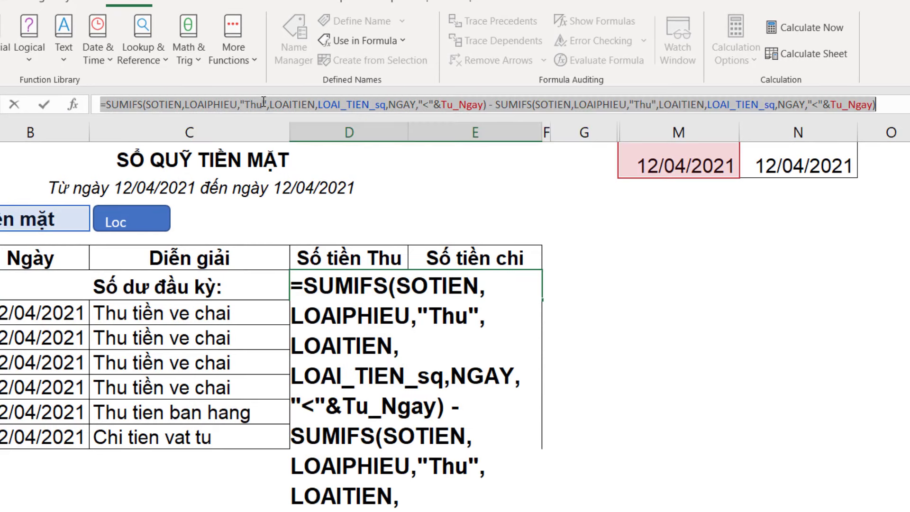
pyautogui.click(706, 103)
pyautogui.click(650, 104)
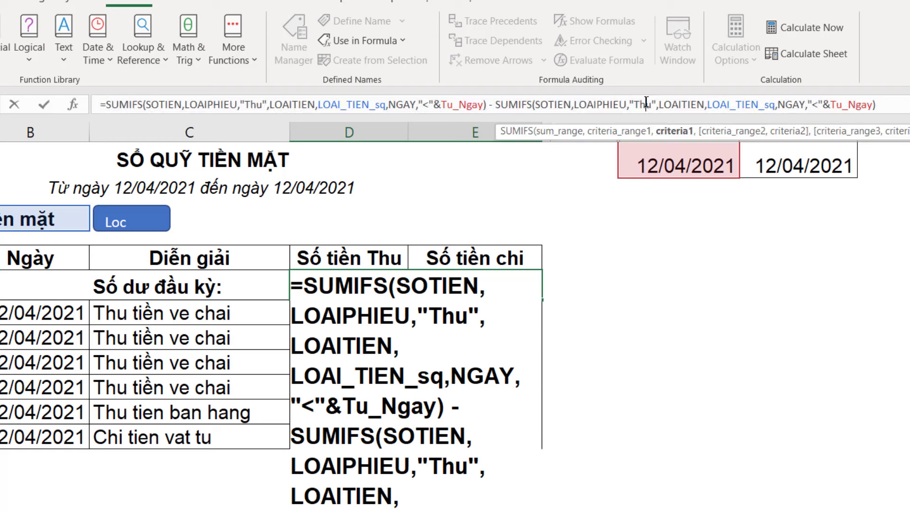
pyautogui.doubleClick(645, 104)
pyautogui.click(651, 105)
pyautogui.moveTo(651, 104); pyautogui.dragTo(637, 105)
pyautogui.write('Chi')
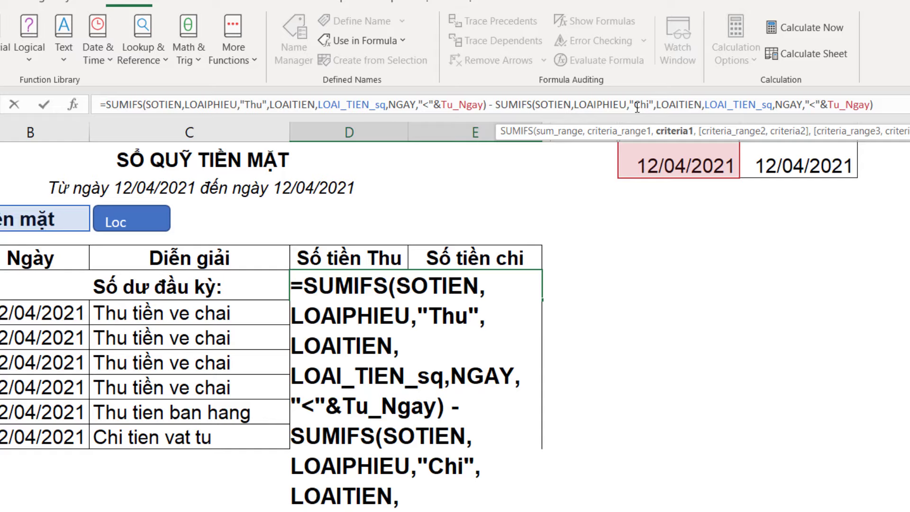
pyautogui.press('Return')
pyautogui.click(478, 282)
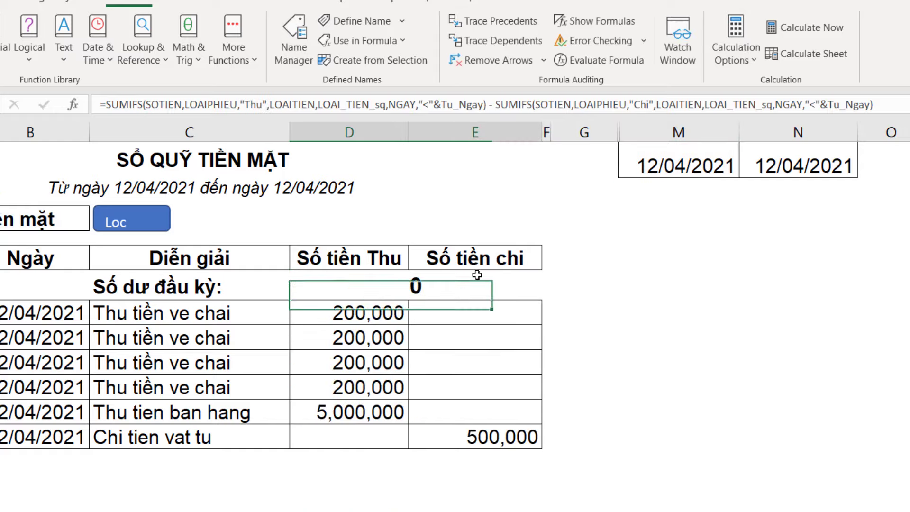
# Step: Compare the first voucher's date in D10 on the Data sheet with the SoQuy sheet
pyautogui.click(153, 490)
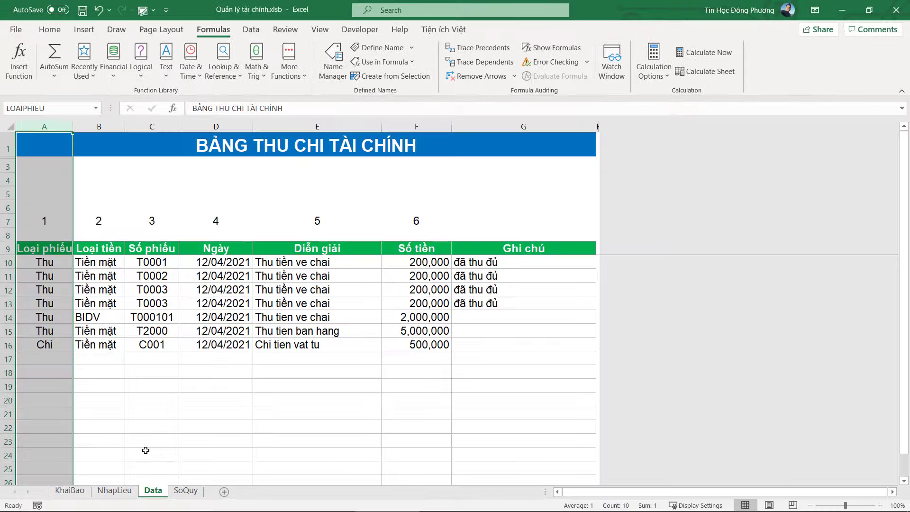
pyautogui.click(174, 323)
pyautogui.click(218, 263)
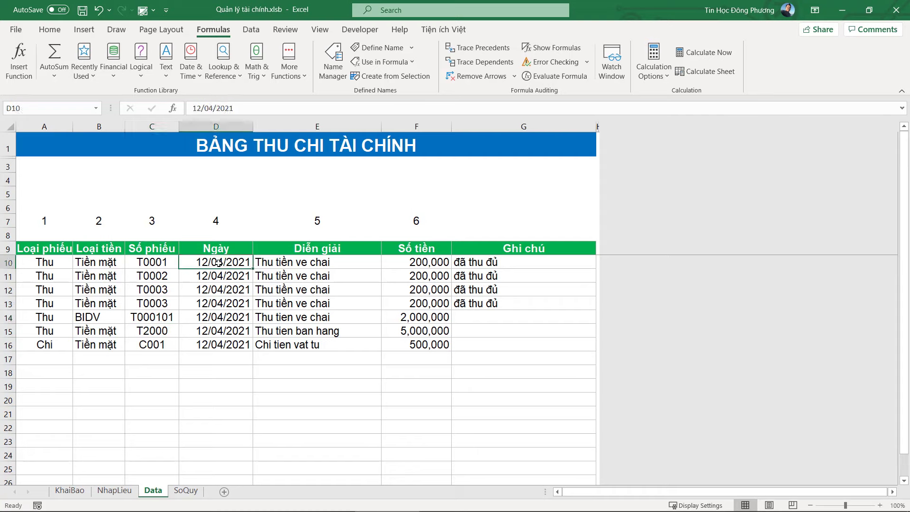
pyautogui.click(185, 490)
pyautogui.click(153, 490)
pyautogui.click(53, 263)
# Step: Change voucher T0001's date in D10 to 11/04/2021 and check the SoQuy opening balance
pyautogui.doubleClick(203, 260)
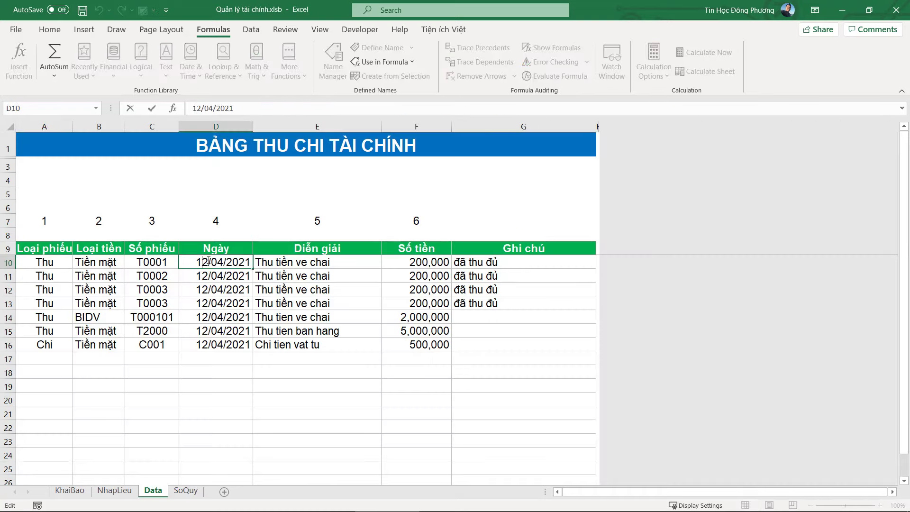
pyautogui.write('1')
pyautogui.press('Return')
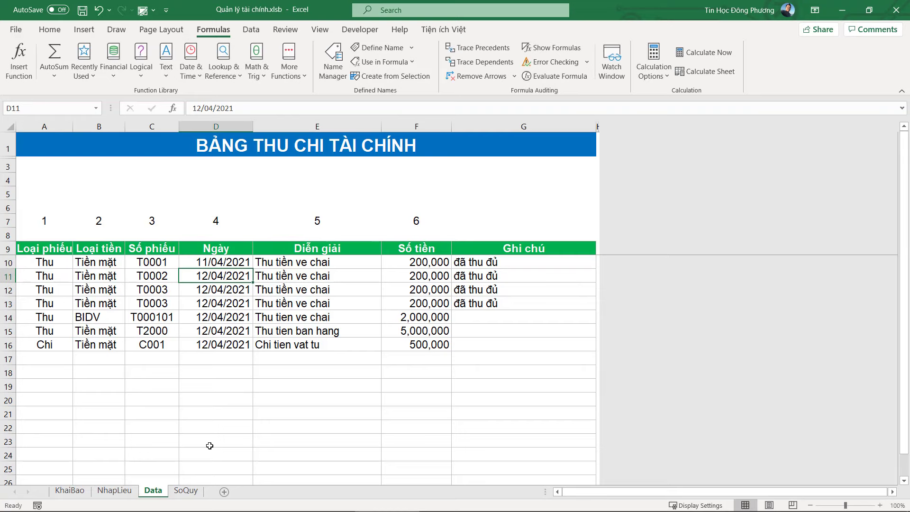
pyautogui.press('Right')
pyautogui.press('Right')
pyautogui.press('Right')
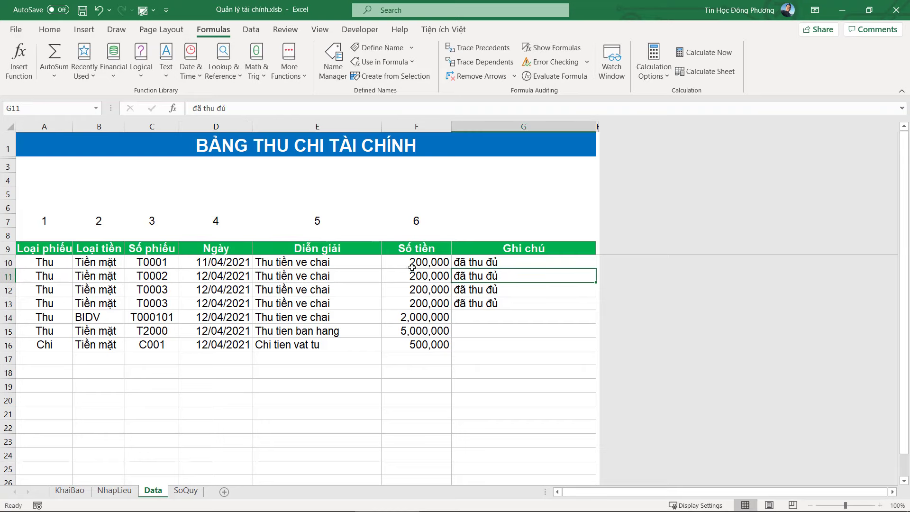
pyautogui.click(185, 491)
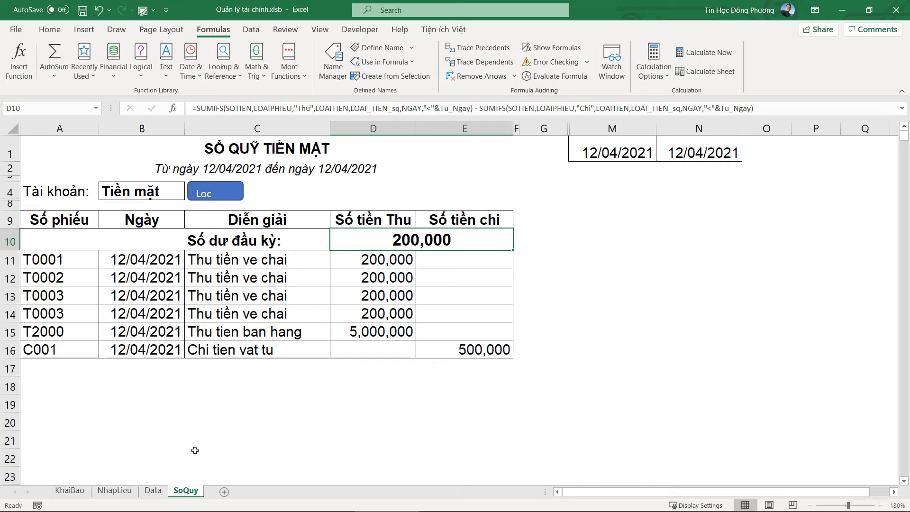
pyautogui.click(152, 491)
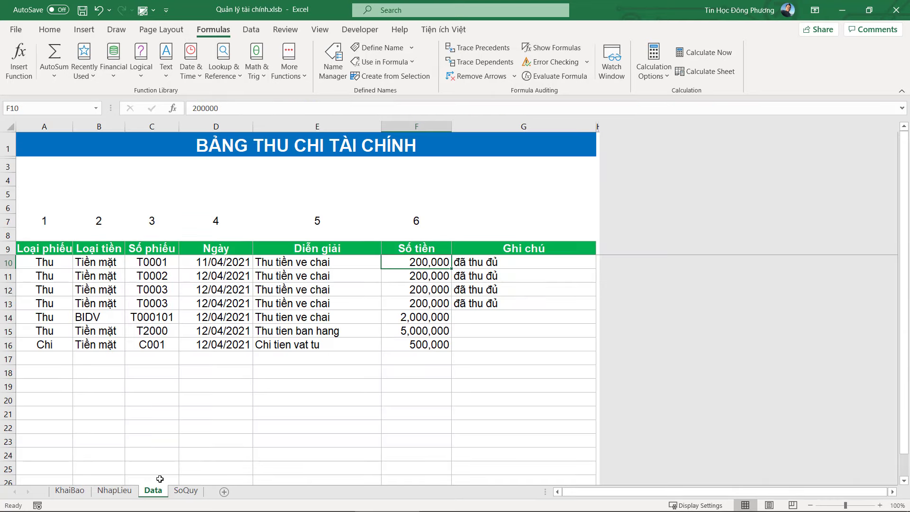
# Step: Make voucher T0002 a Chi entry dated 11/04/2021 on the Data sheet
pyautogui.click(186, 491)
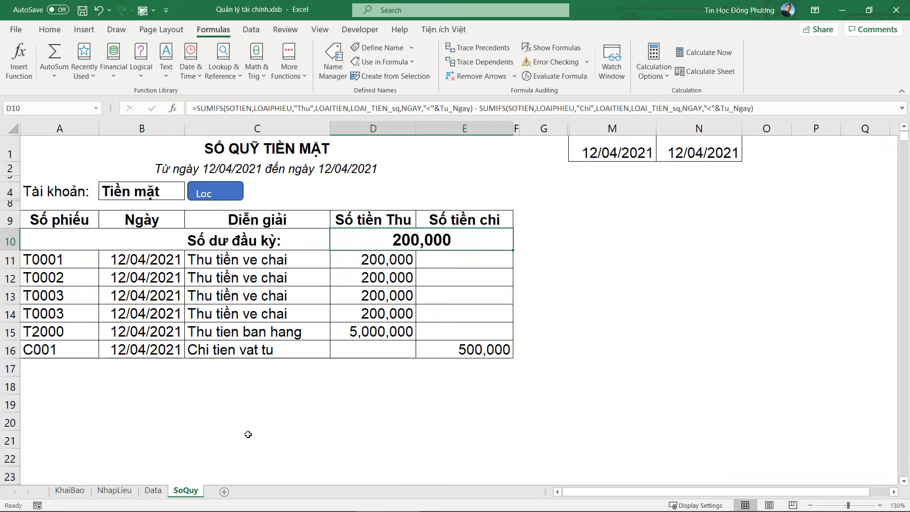
pyautogui.click(153, 491)
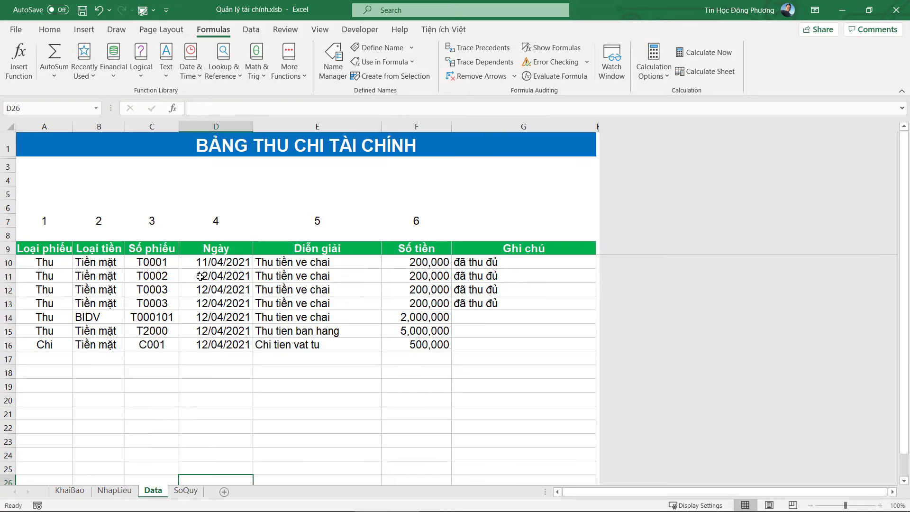
pyautogui.click(67, 281)
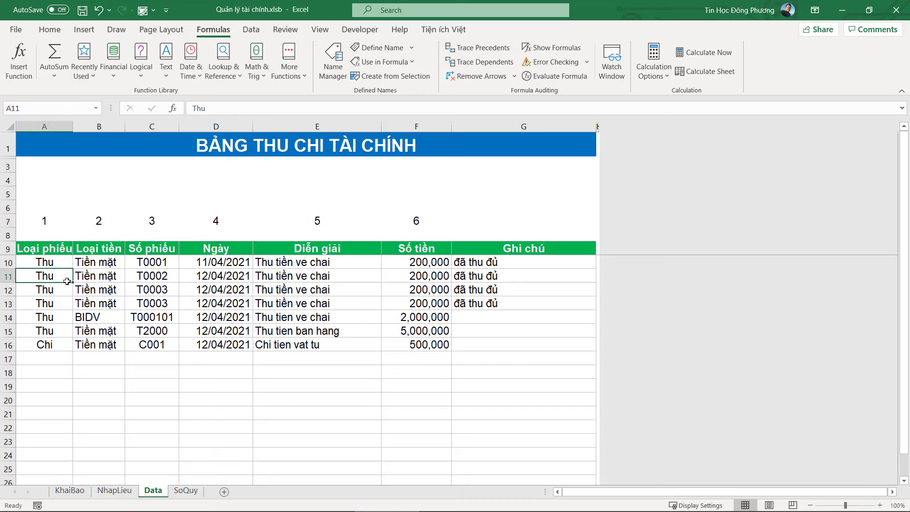
pyautogui.write('Chi')
pyautogui.press('Tab')
pyautogui.press('Tab')
pyautogui.press('Tab')
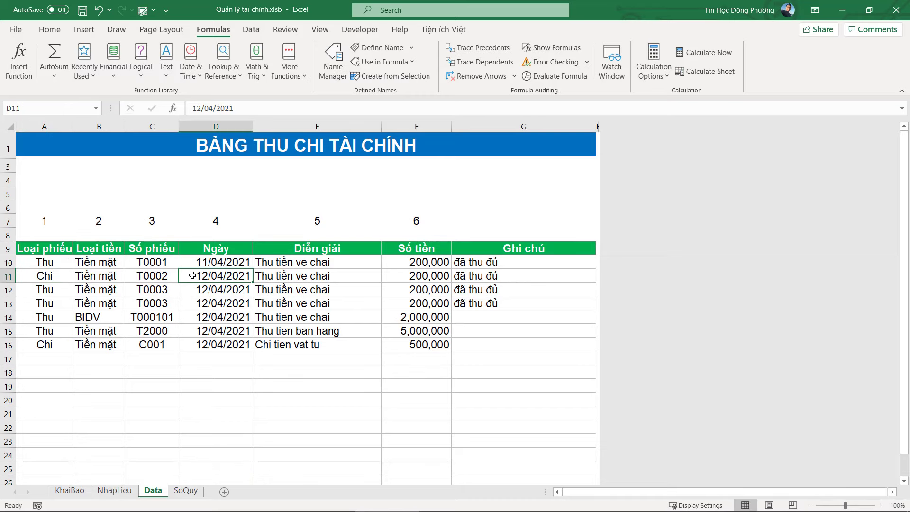
pyautogui.write('11/04/2021')
pyautogui.press('Return')
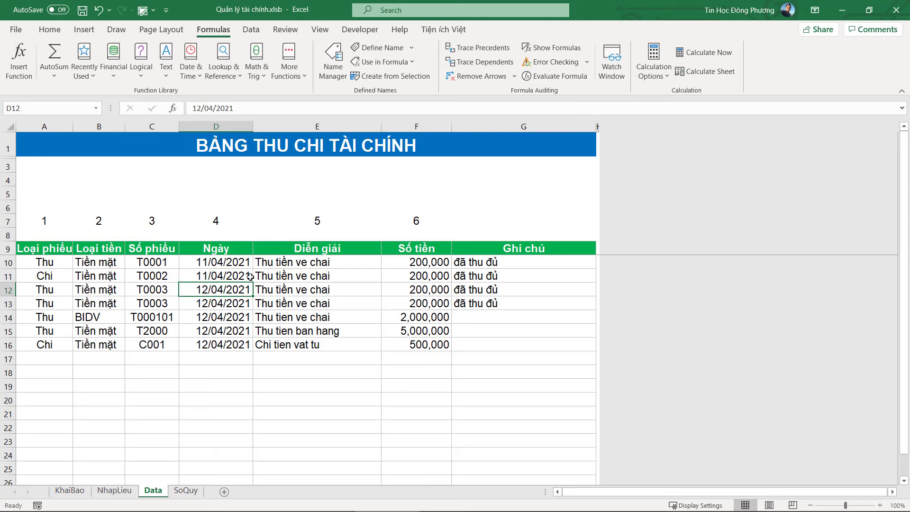
# Step: Set T0002's amount to 100,000 and confirm the SoQuy opening balance shows 100,000
pyautogui.doubleClick(411, 276)
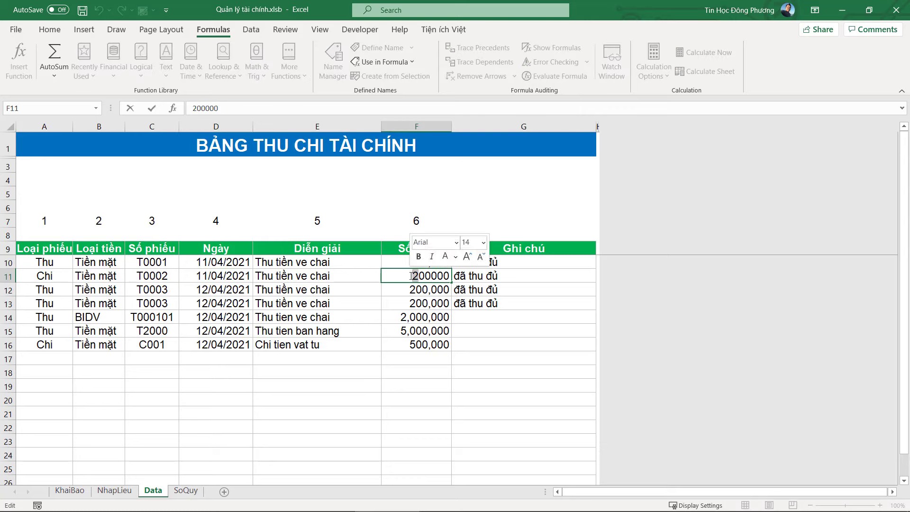
pyautogui.write('1')
pyautogui.press('Return')
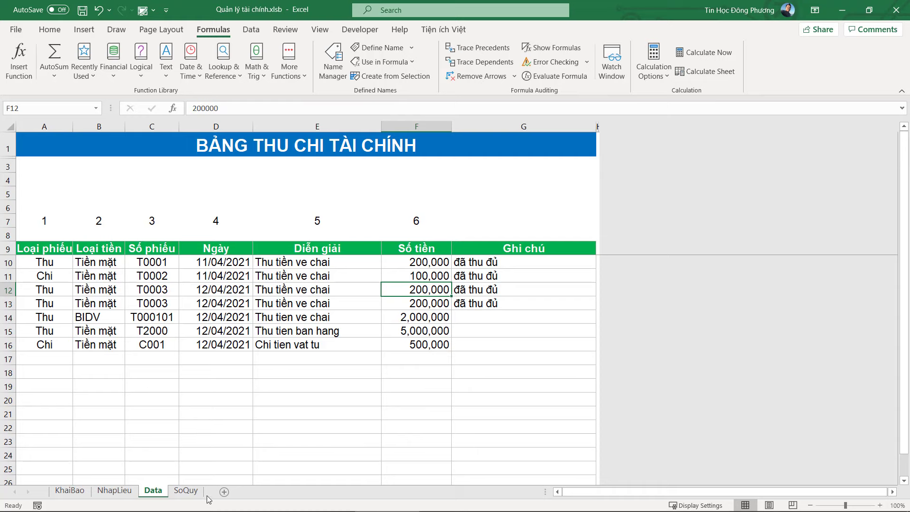
pyautogui.click(185, 491)
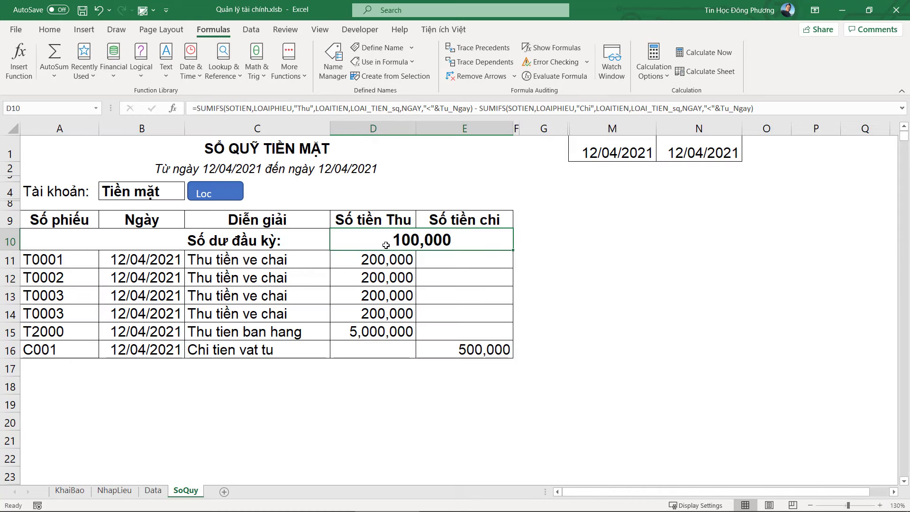
pyautogui.click(369, 238)
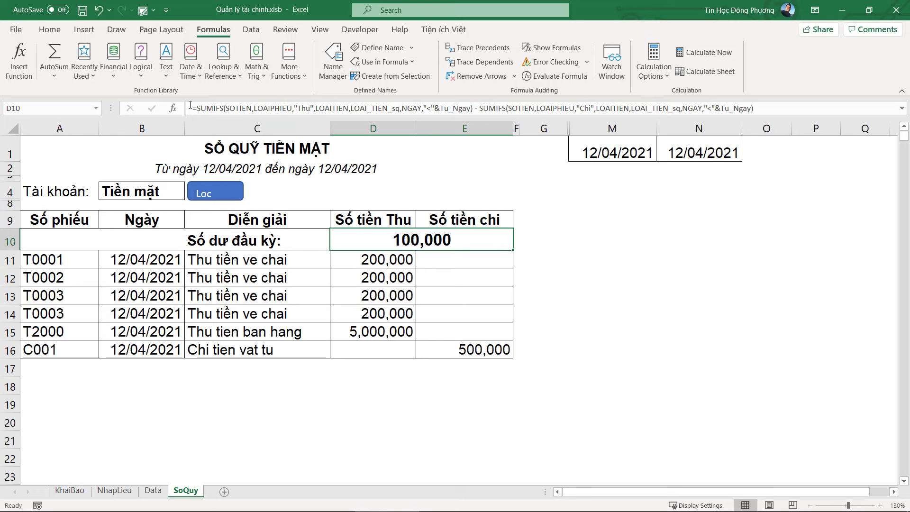
# Step: Copy the SUMIFS opening-balance formula text from cell D10 for use in the macro
pyautogui.moveTo(192, 108); pyautogui.dragTo(753, 108)
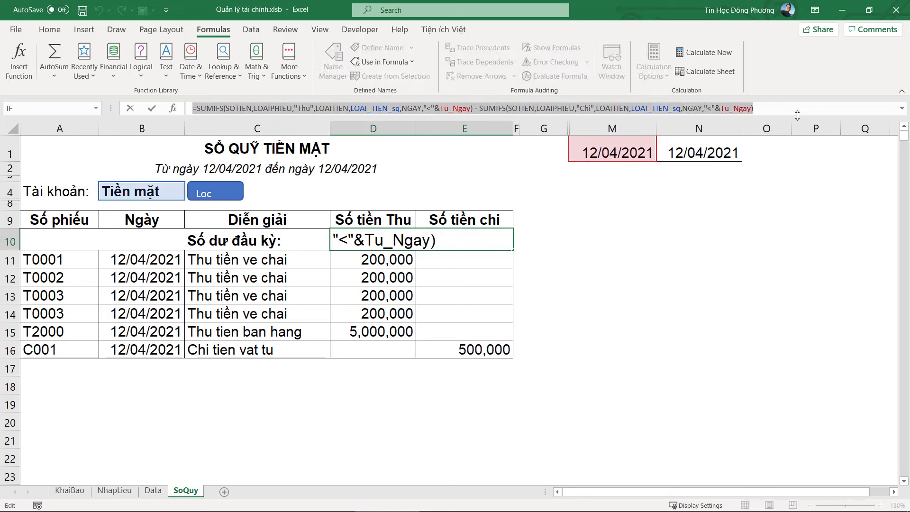
pyautogui.press('Escape')
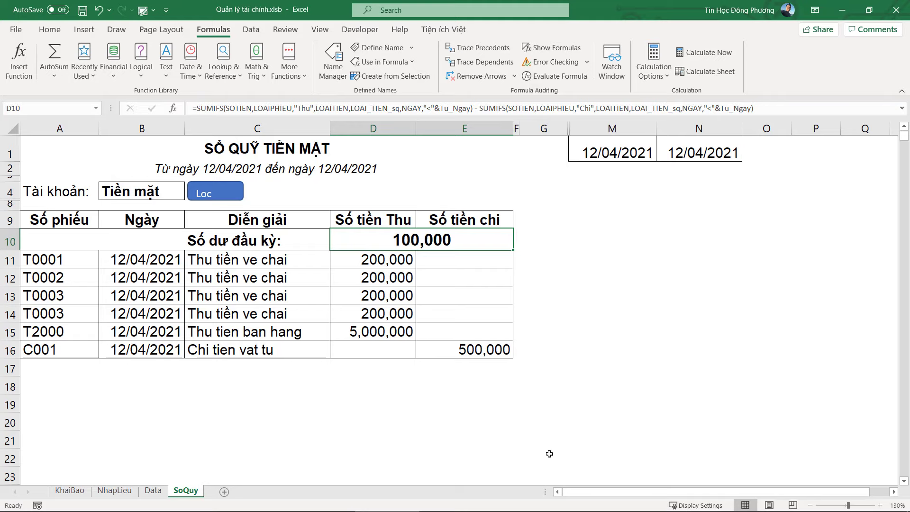
pyautogui.hotkey('alt', 'Tab')
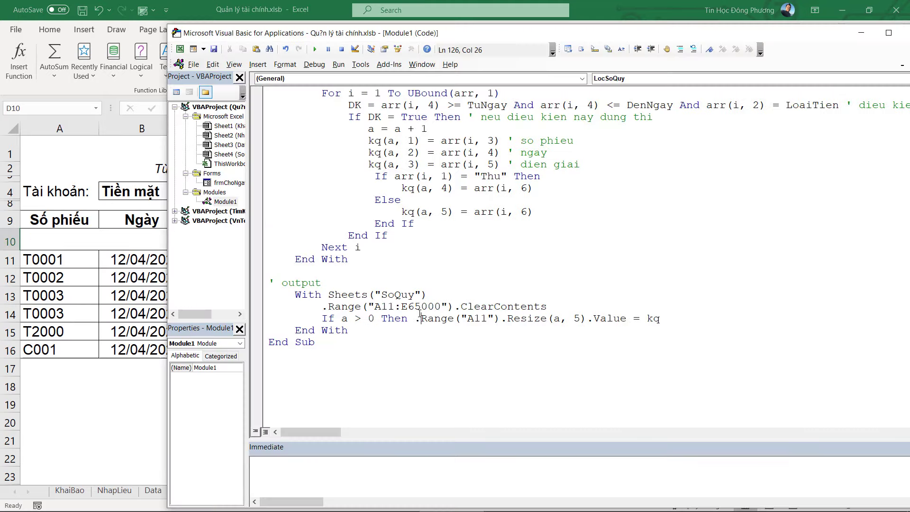
# Step: Add a line atop LocSoQuy assigning the pasted SUMIFS formula to Sheets("SoQuy").Range("D10")
pyautogui.scroll(5, 420, 316)
pyautogui.scroll(1, 420, 317)
pyautogui.scroll(5, 427, 313)
pyautogui.scroll(-4, 441, 309)
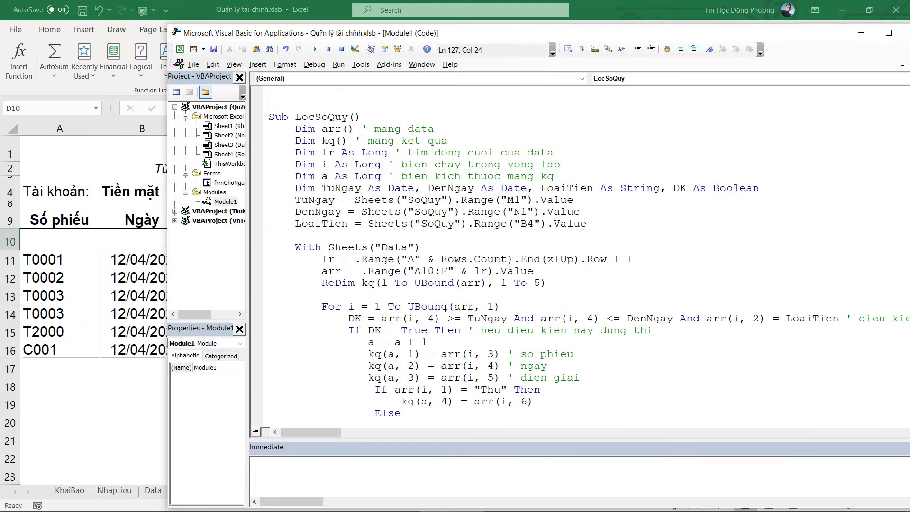
pyautogui.scroll(-1, 446, 308)
pyautogui.scroll(1, 446, 308)
pyautogui.scroll(4, 427, 285)
pyautogui.scroll(-5, 403, 256)
pyautogui.scroll(3, 355, 209)
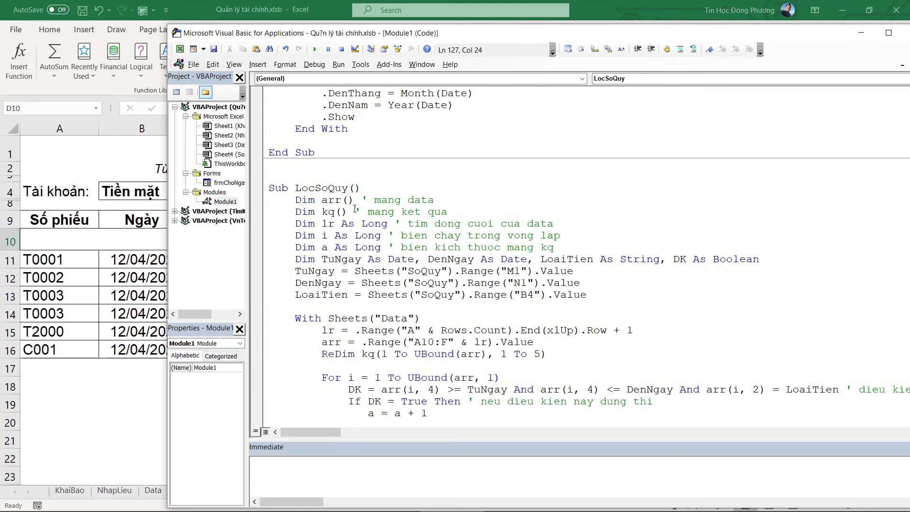
pyautogui.click(361, 187)
pyautogui.hotkey('alt', 'F11')
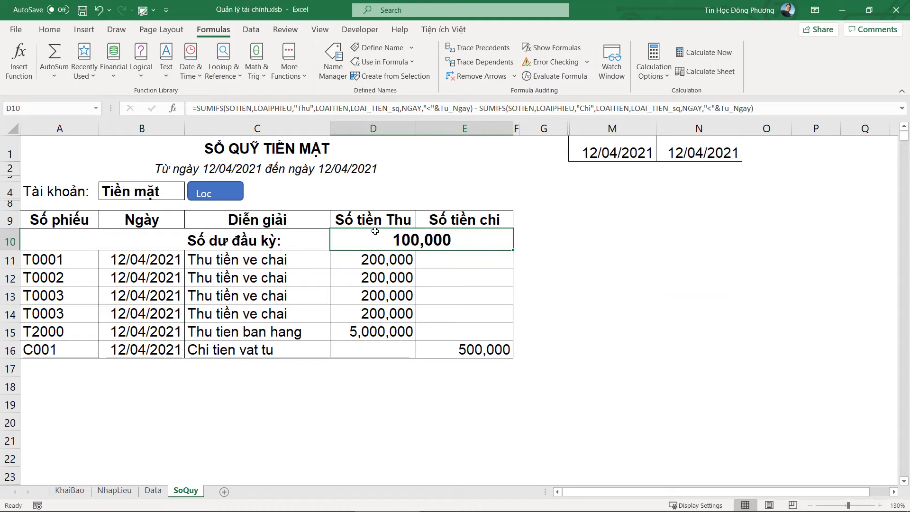
pyautogui.hotkey('alt', 'F11')
pyautogui.press('Return')
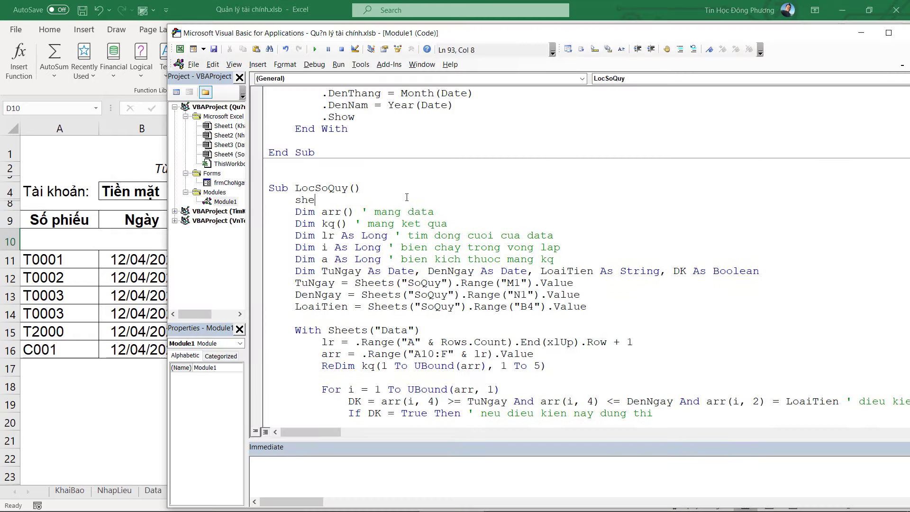
pyautogui.write('ets')
pyautogui.write('("SoQuy')
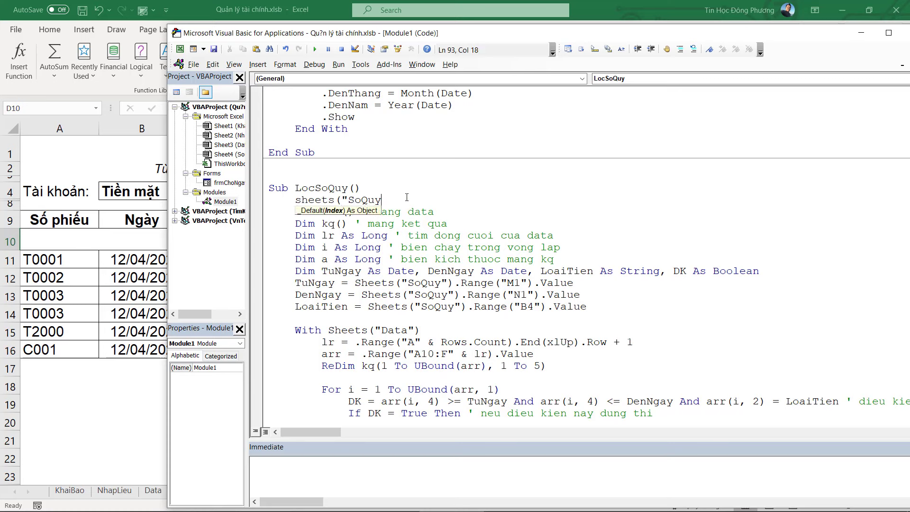
pyautogui.write('").')
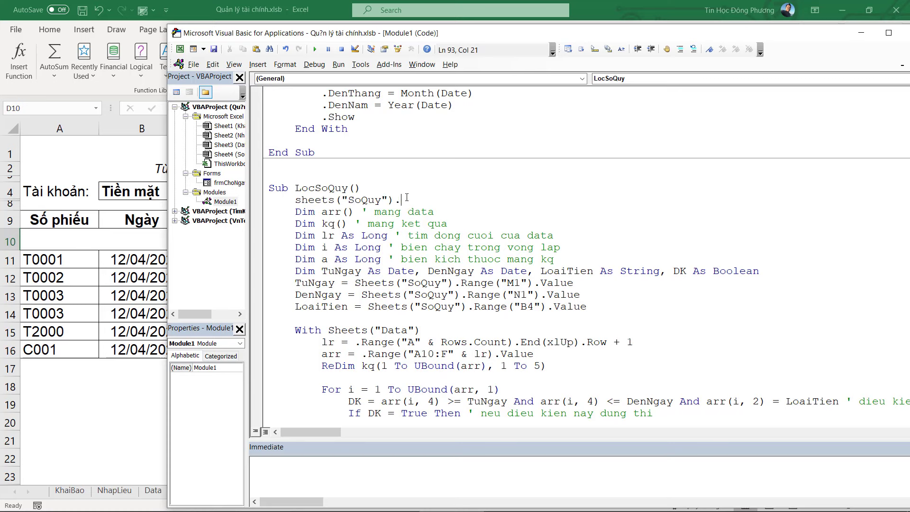
pyautogui.write('range')
pyautogui.write('"')
pyautogui.hotkey('alt', 'F11')
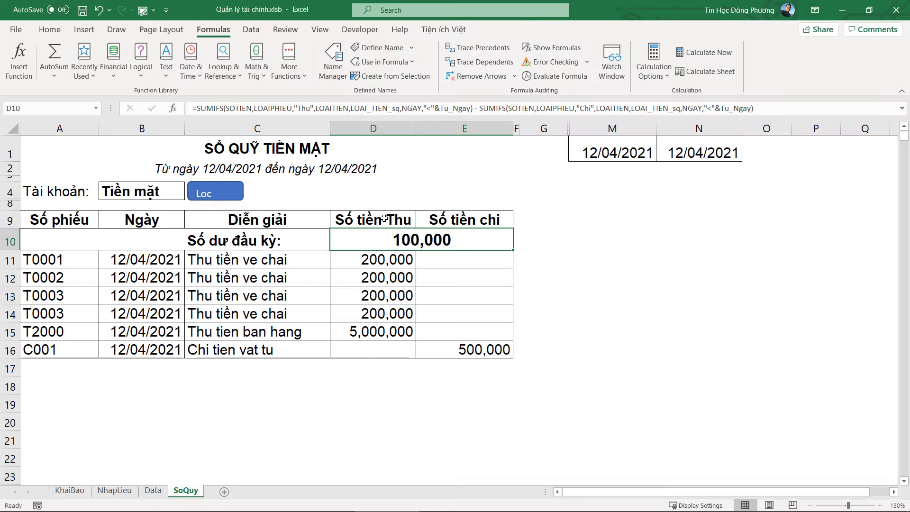
pyautogui.hotkey('alt', 'F11')
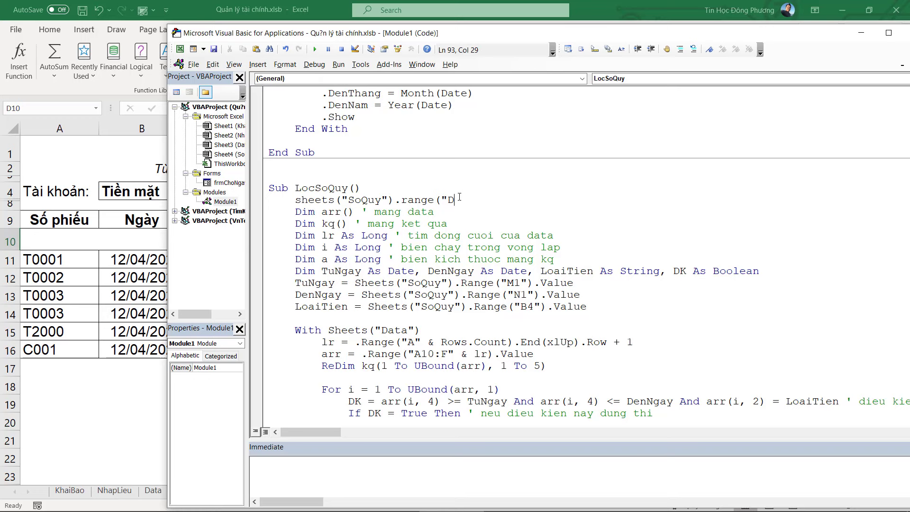
pyautogui.write('10") =')
pyautogui.hotkey('ctrl', 'v')
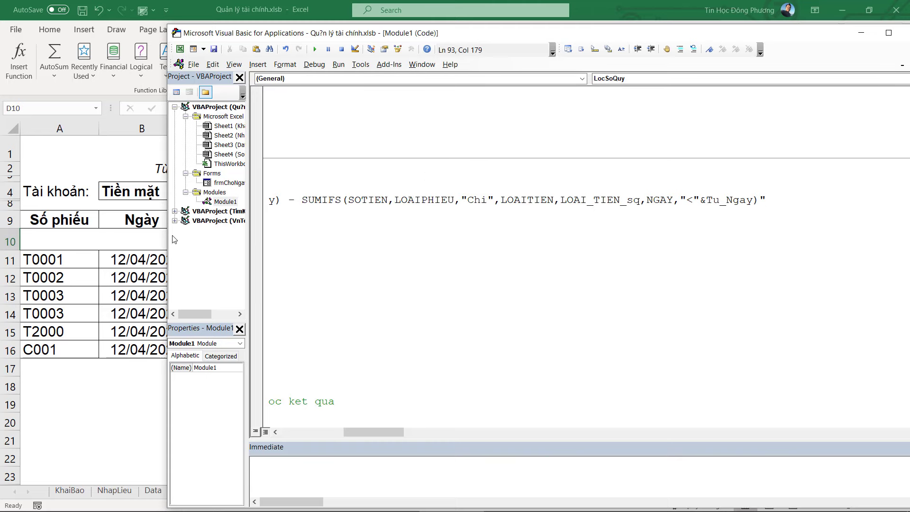
# Step: Double the quotes around the Thu, Chi and both < criteria, then select D10 in Excel
pyautogui.moveTo(373, 433); pyautogui.dragTo(319, 437)
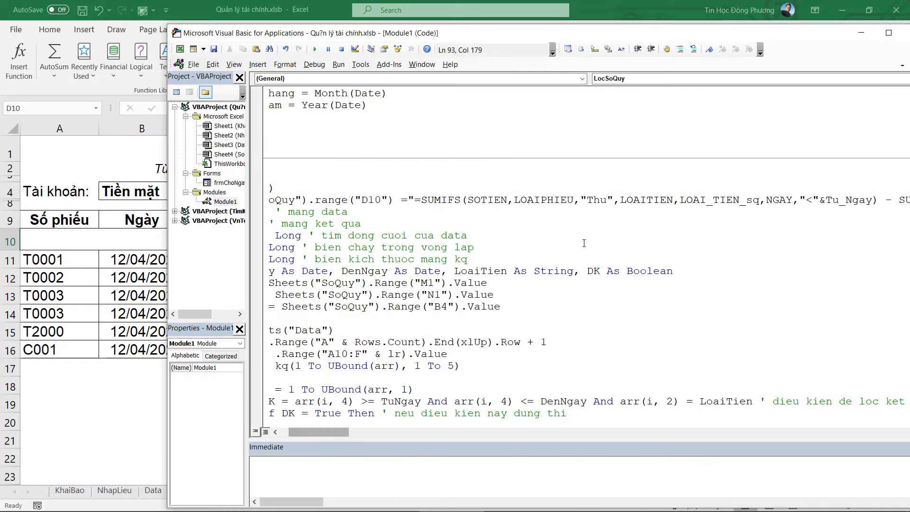
pyautogui.click(595, 200)
pyautogui.hotkey('shift', 'Right')
pyautogui.hotkey('shift', 'Right')
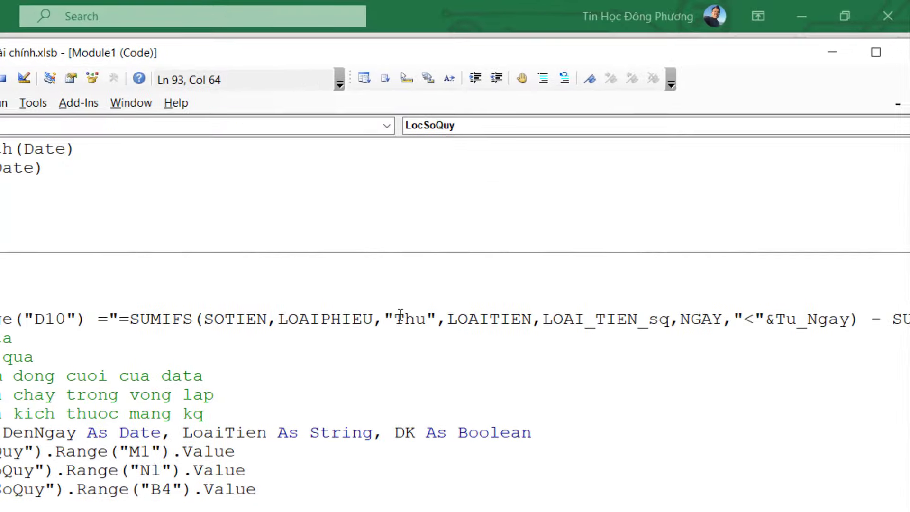
pyautogui.click(397, 315)
pyautogui.write('"')
pyautogui.click(436, 317)
pyautogui.write('"')
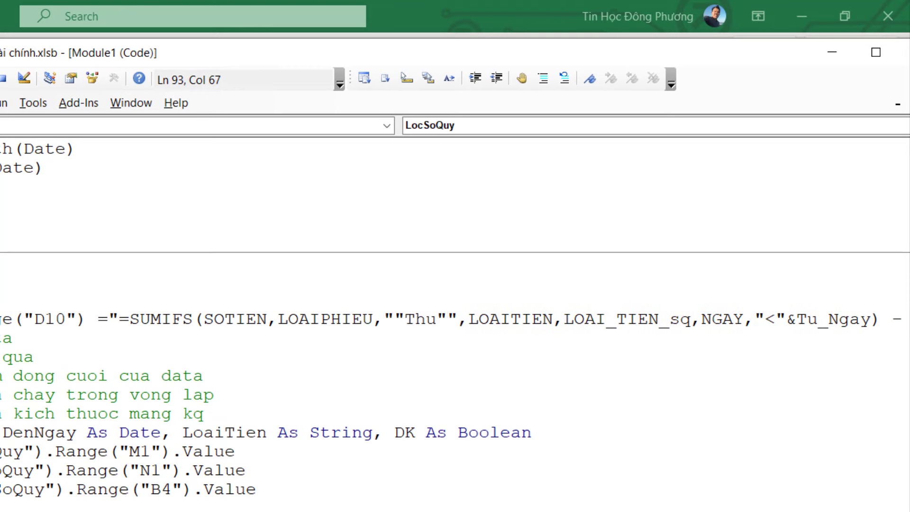
pyautogui.hscroll(5, 455, 318)
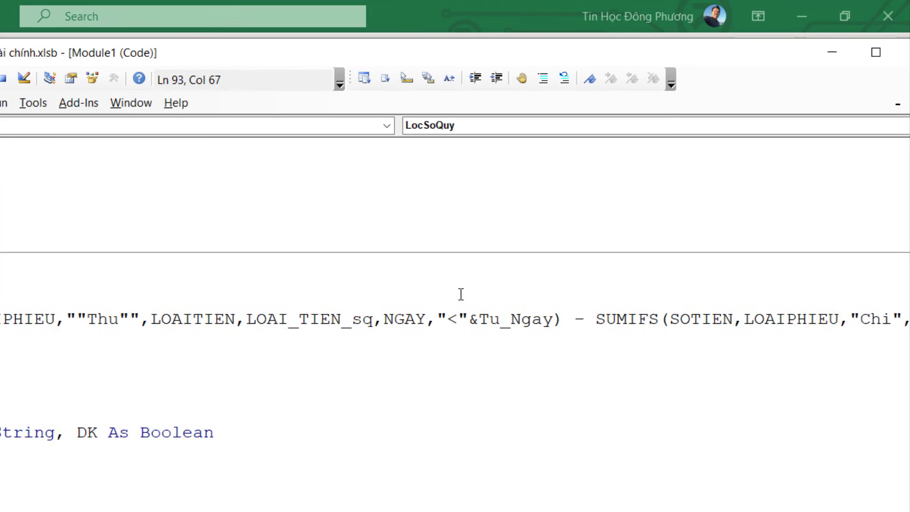
pyautogui.click(449, 318)
pyautogui.write('"')
pyautogui.click(468, 319)
pyautogui.write('"')
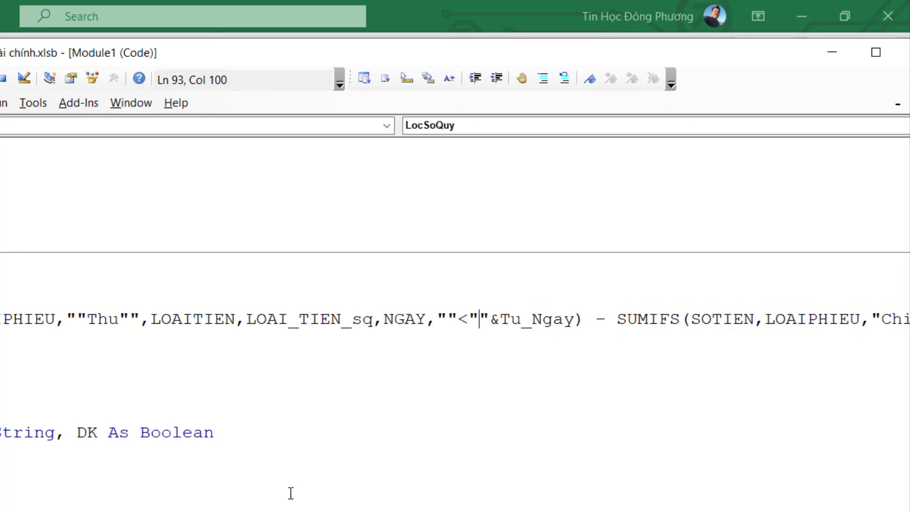
pyautogui.hscroll(10, 455, 318)
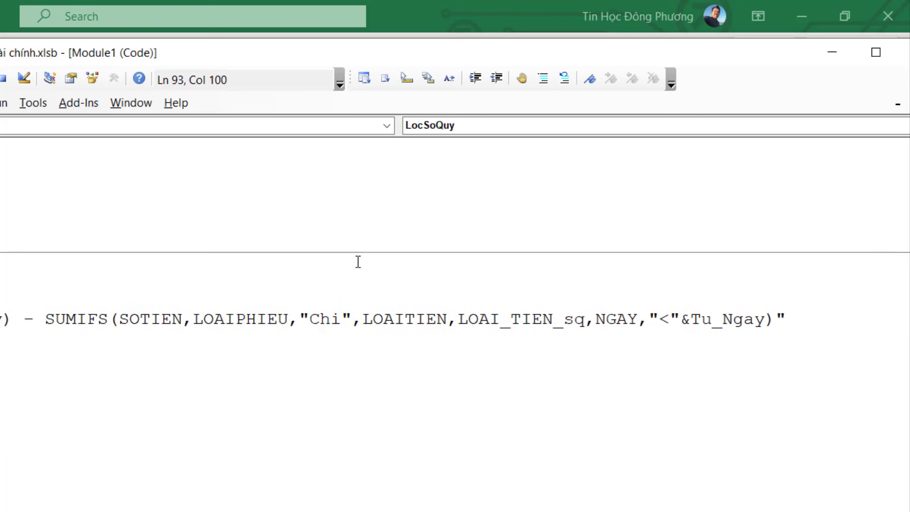
pyautogui.click(312, 318)
pyautogui.write('"')
pyautogui.click(352, 319)
pyautogui.write('"')
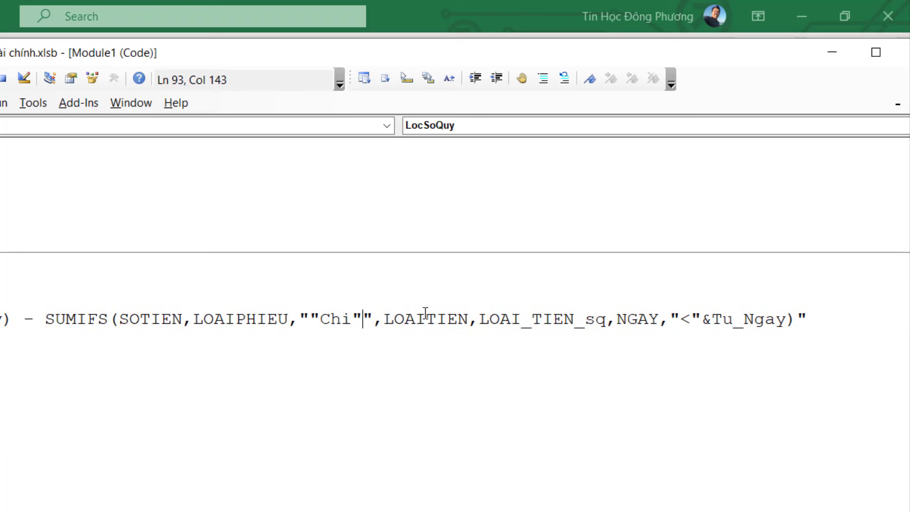
pyautogui.click(691, 319)
pyautogui.write('"')
pyautogui.click(680, 318)
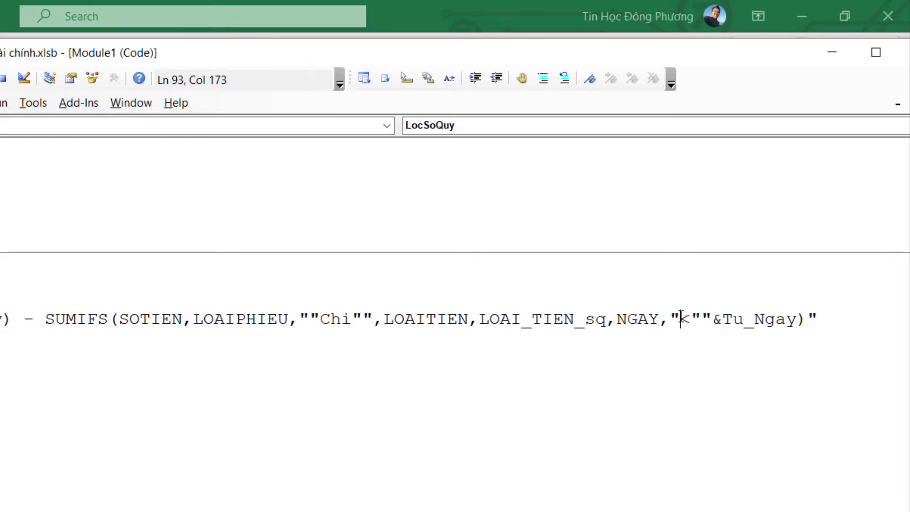
pyautogui.write('"')
pyautogui.click(569, 394)
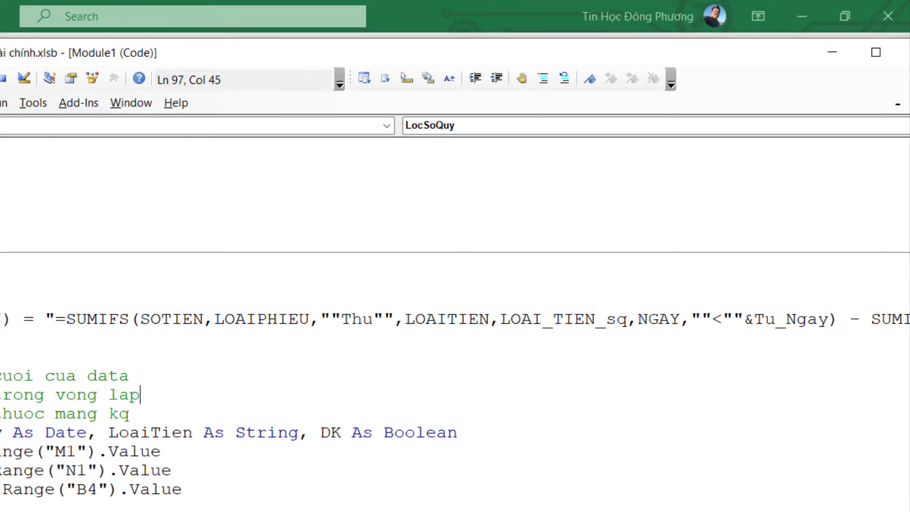
pyautogui.hotkey('alt', 'F11')
pyautogui.click(401, 241)
# Step: Clear D10 and rerun the Loc filter, which refills D10 with its 100,000 SUMIFS formula
pyautogui.press('Delete')
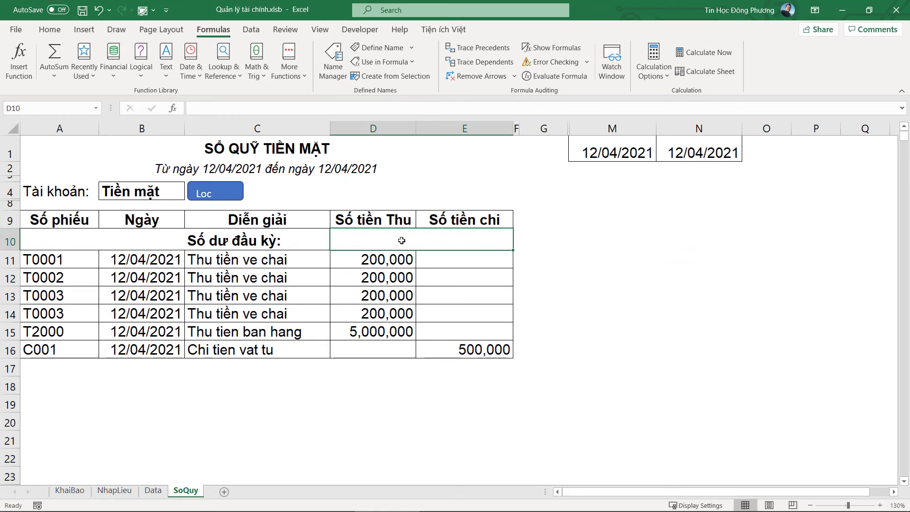
pyautogui.click(218, 198)
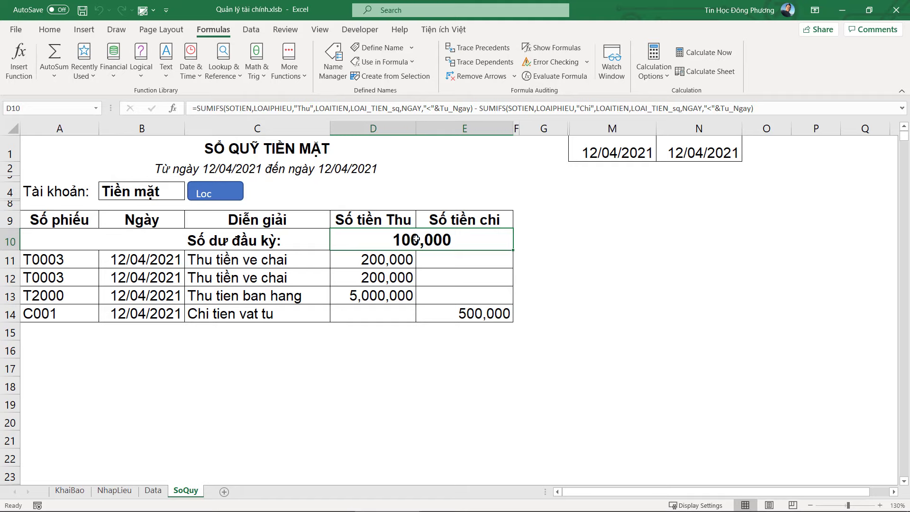
pyautogui.hotkey('alt', 'Tab')
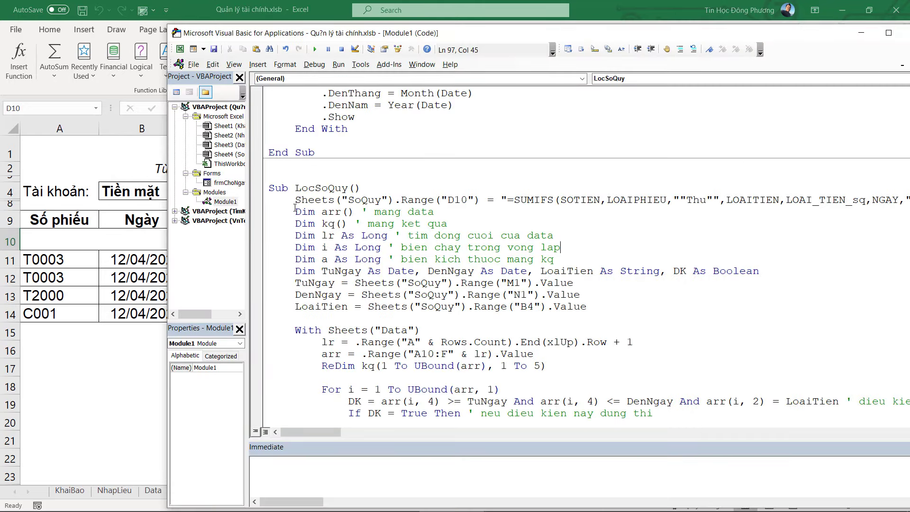
# Step: Add a Sheets("SoQuy").Range("D10").Value line below the D10 formula line
pyautogui.press('Return')
pyautogui.moveTo(295, 199); pyautogui.dragTo(480, 200)
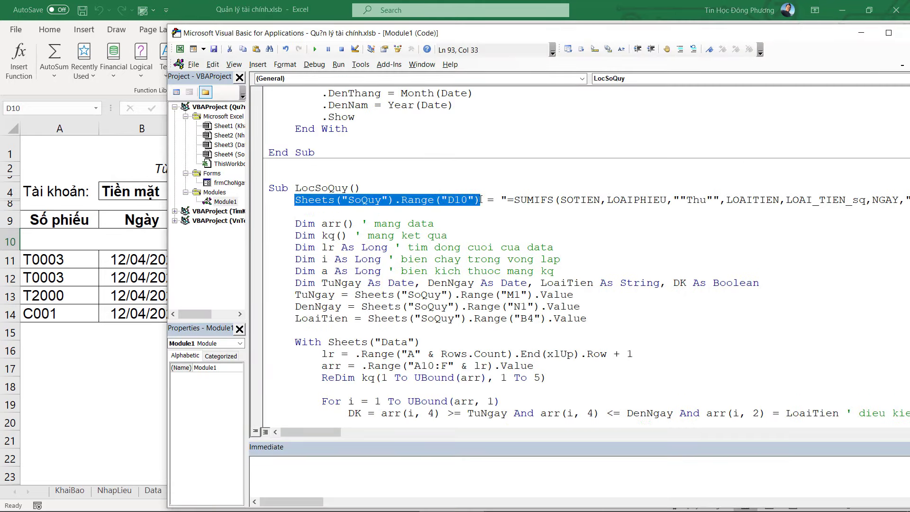
pyautogui.hotkey('ctrl', 'c')
pyautogui.click(464, 213)
pyautogui.hotkey('ctrl', 'v')
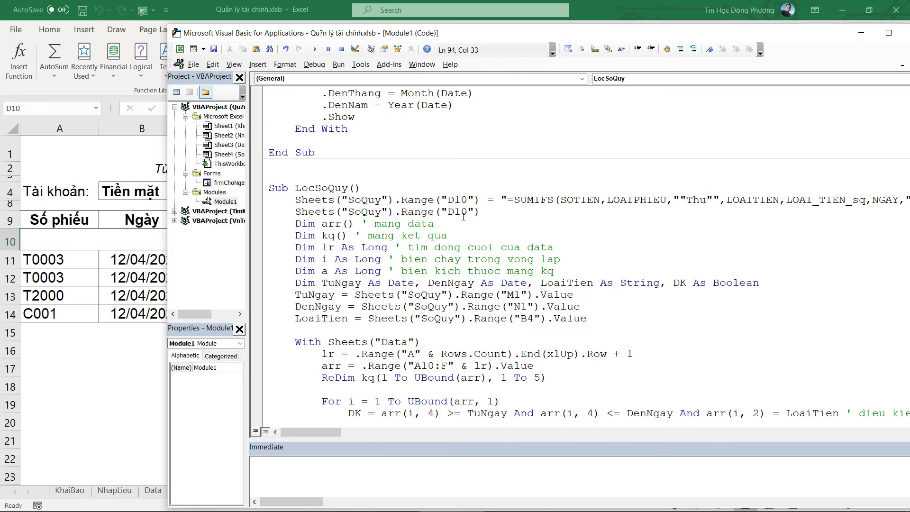
pyautogui.write('.value =')
# Step: Set D10's Value equal to itself to freeze the SUMIFS result, and save the module
pyautogui.moveTo(295, 212); pyautogui.dragTo(531, 211)
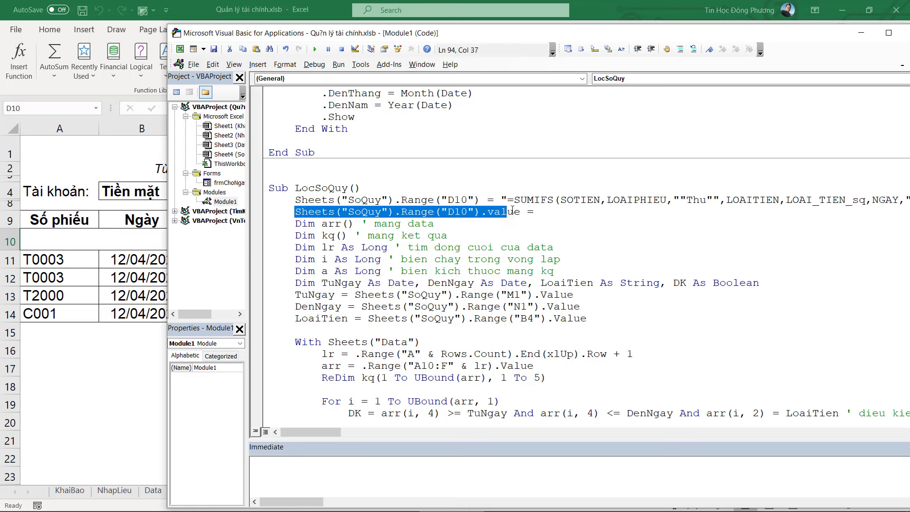
pyautogui.click(571, 207)
pyautogui.hotkey('ctrl', 'v')
pyautogui.click(602, 271)
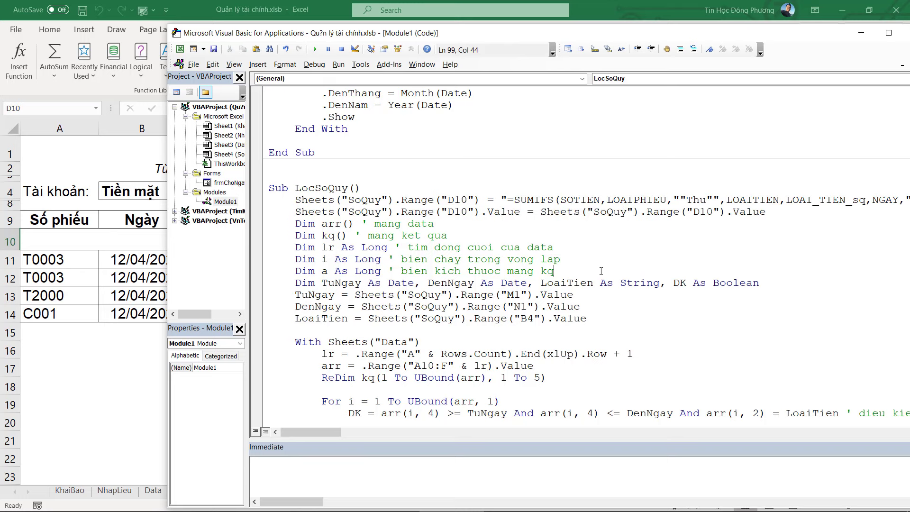
pyautogui.press('Return')
pyautogui.hotkey('ctrl', 's')
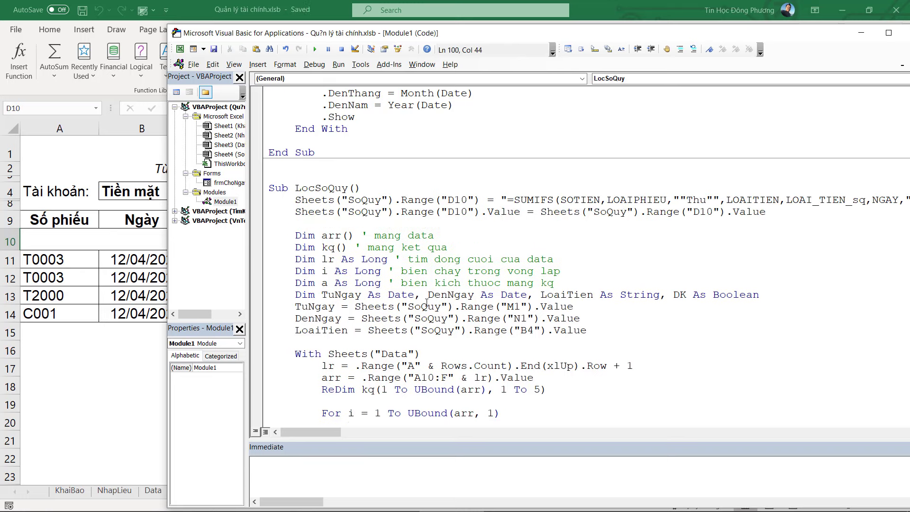
pyautogui.click(110, 290)
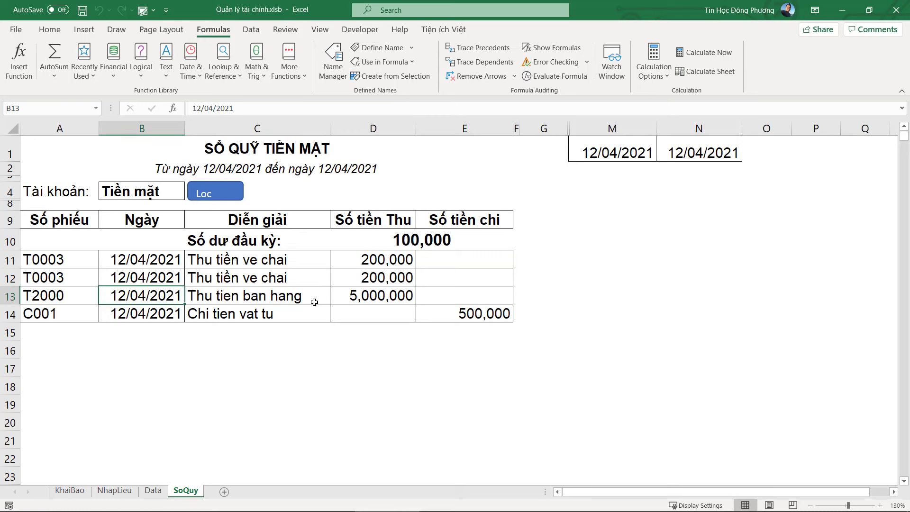
pyautogui.click(386, 261)
pyautogui.click(375, 240)
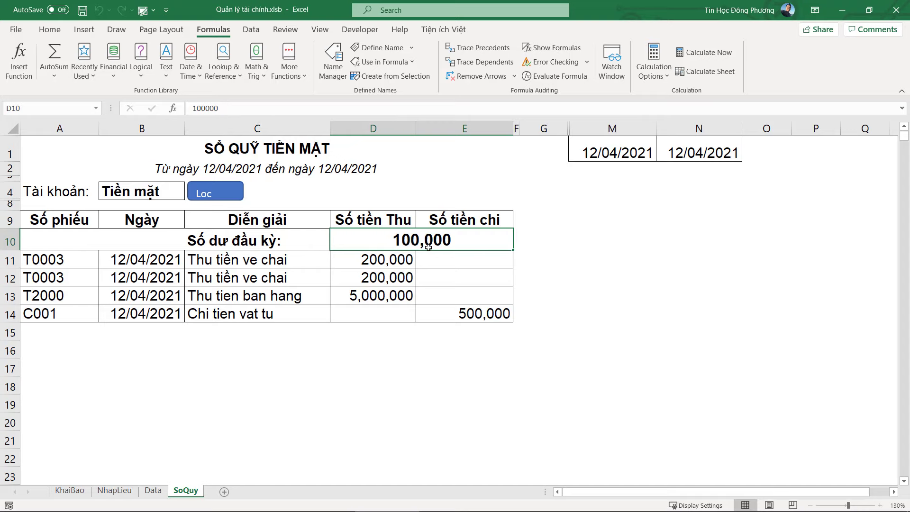
pyautogui.hotkey('alt', 'F11')
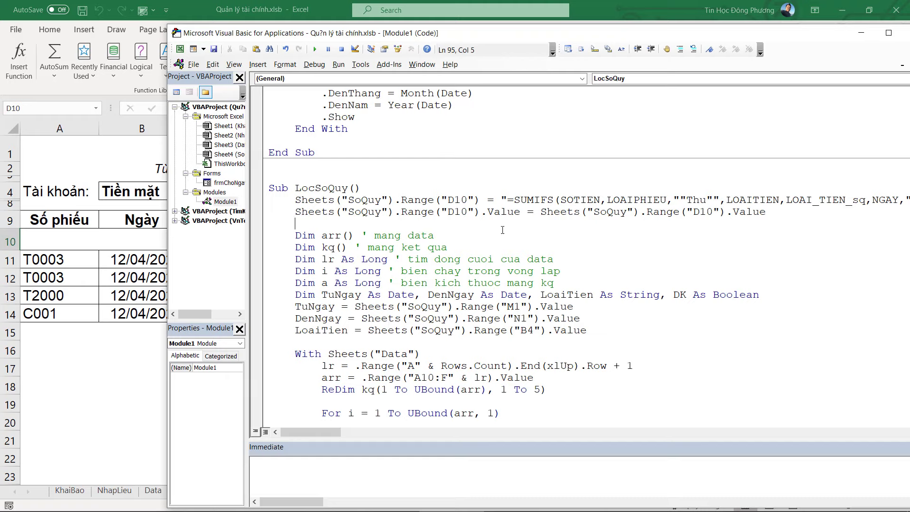
pyautogui.hotkey('alt', 'F11')
pyautogui.click(371, 271)
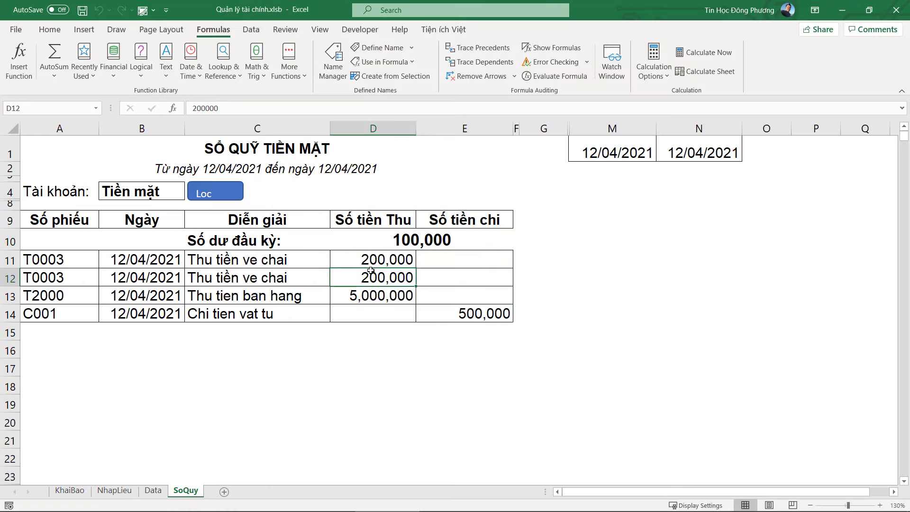
pyautogui.moveTo(42, 261); pyautogui.dragTo(442, 308)
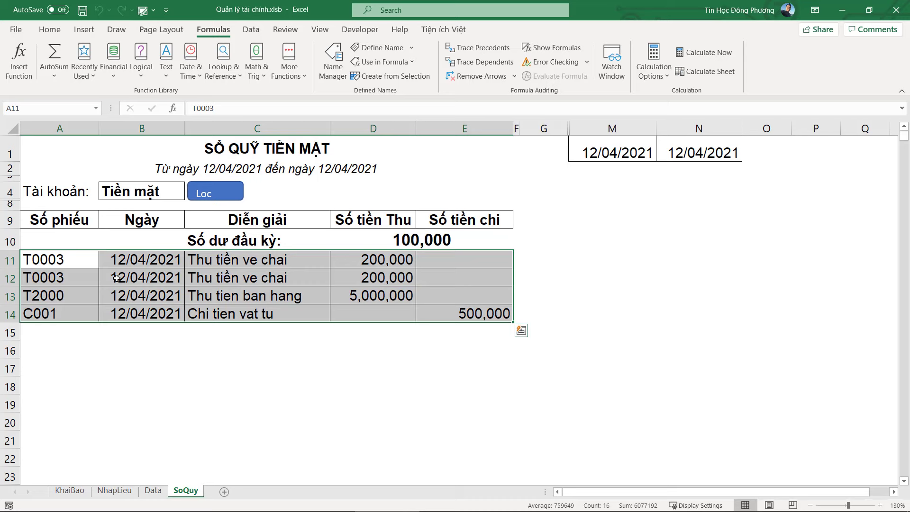
pyautogui.moveTo(56, 259); pyautogui.dragTo(441, 315)
pyautogui.moveTo(48, 260); pyautogui.dragTo(500, 309)
pyautogui.click(407, 241)
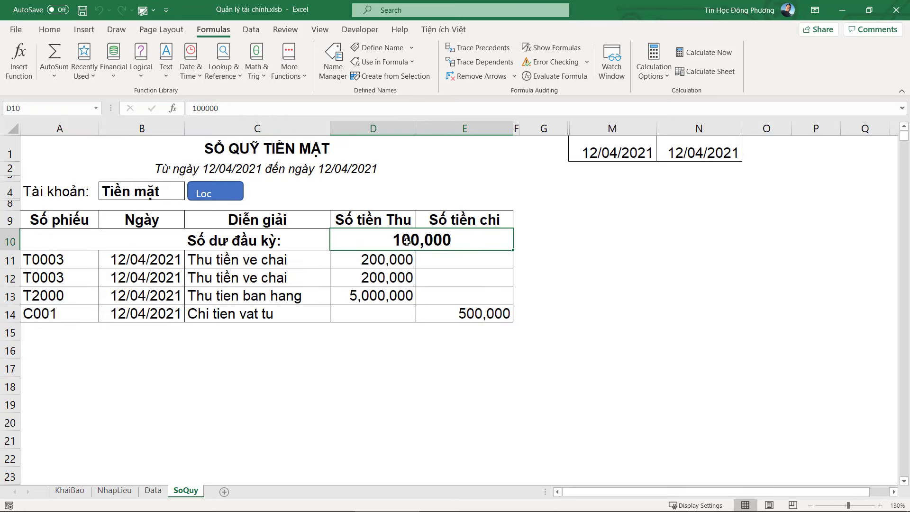
pyautogui.click(254, 329)
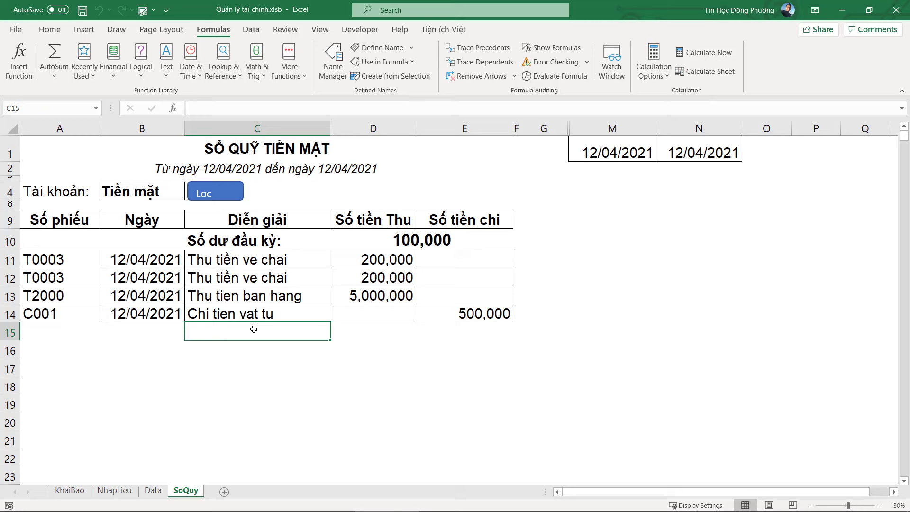
# Step: Start a Số dư cuối kỳ row in C15 with =D10+, then cancel and clear C15:E15
pyautogui.write('Soo')
pyautogui.press('BackSpace')
pyautogui.press('BackSpace')
pyautogui.press('BackSpace')
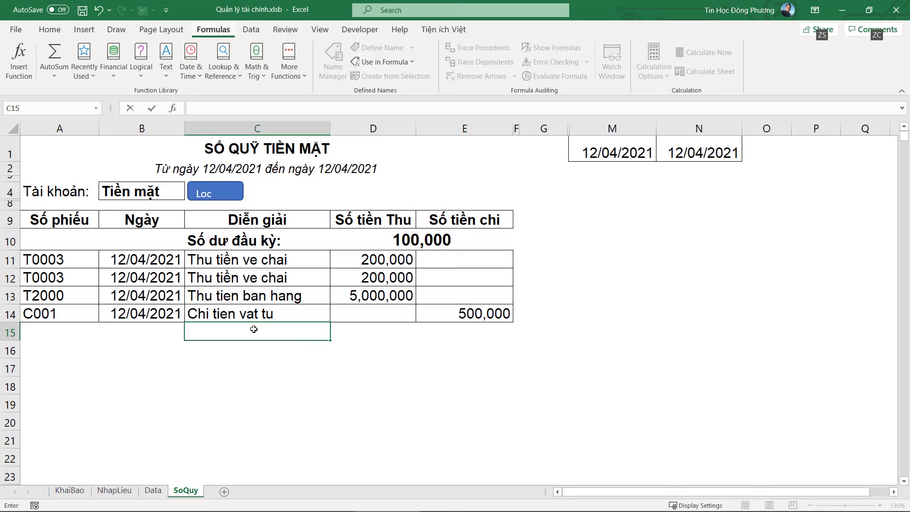
pyautogui.write('Số ')
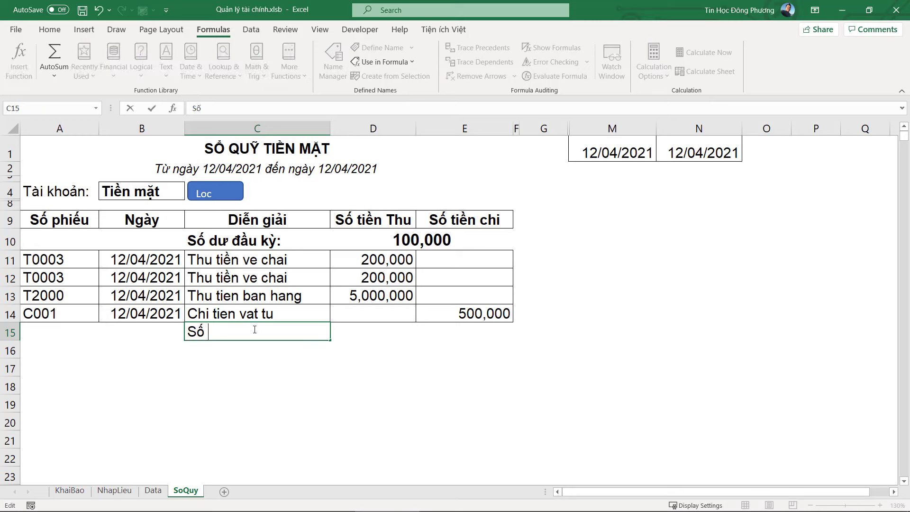
pyautogui.write('dư cuối kuyf')
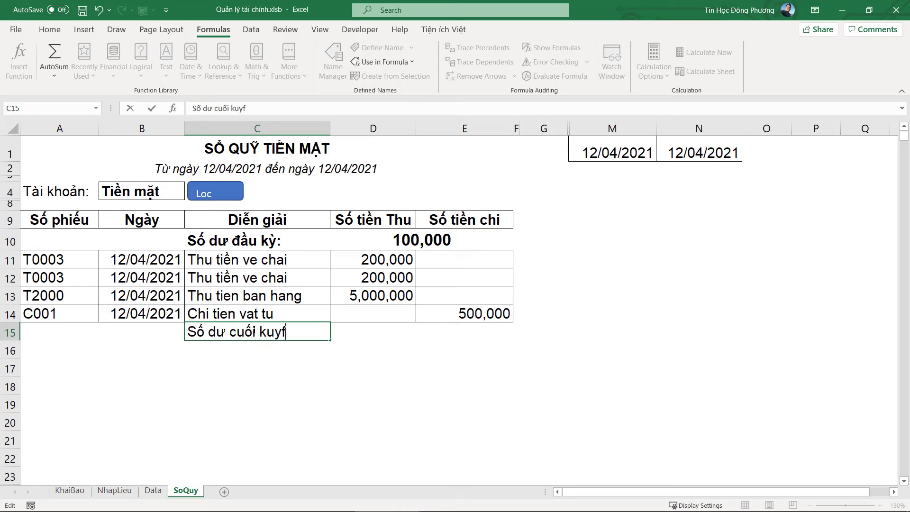
pyautogui.press('BackSpace')
pyautogui.press('BackSpace')
pyautogui.press('BackSpace')
pyautogui.write('uy')
pyautogui.press('BackSpace')
pyautogui.press('BackSpace')
pyautogui.write('y')
pyautogui.press('Tab')
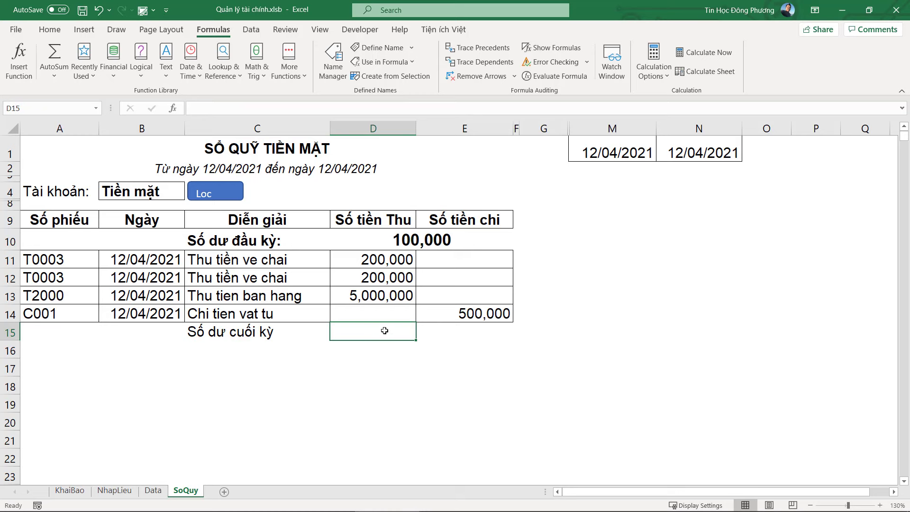
pyautogui.write('=')
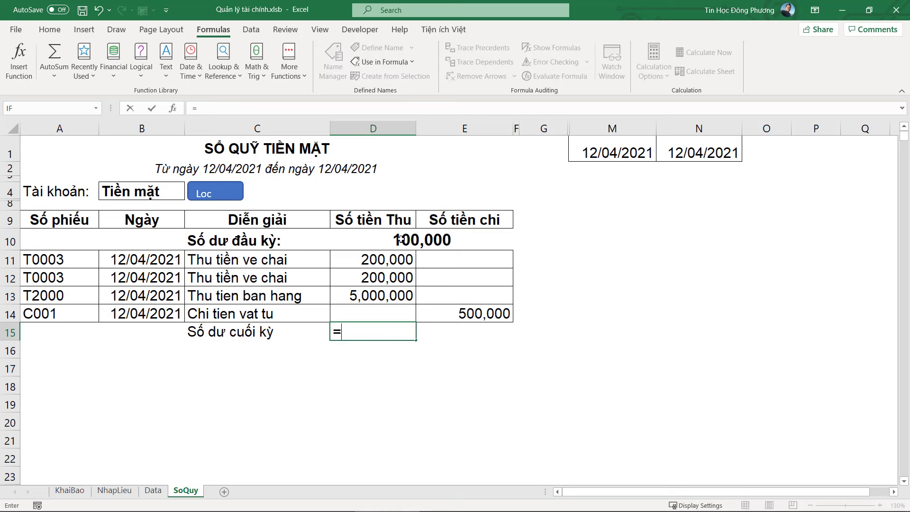
pyautogui.click(401, 239)
pyautogui.write('+')
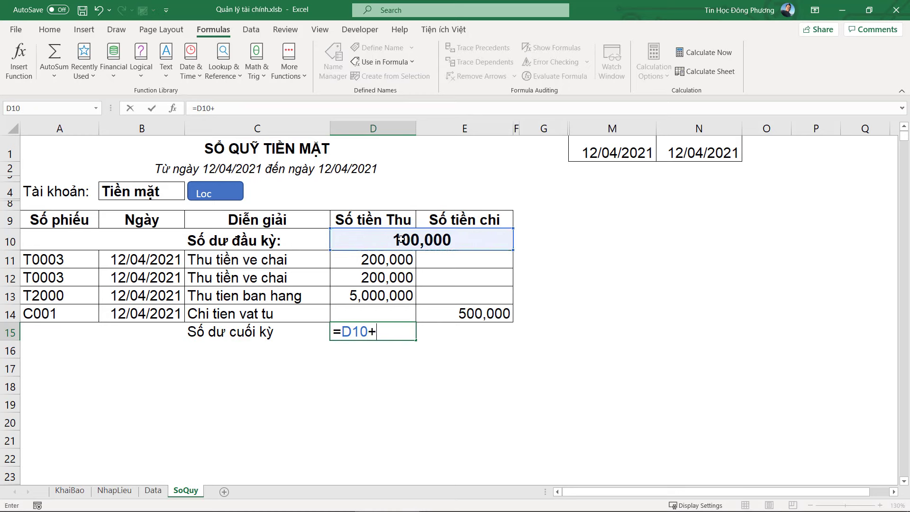
pyautogui.press('Escape')
pyautogui.moveTo(319, 328); pyautogui.dragTo(451, 327)
pyautogui.press('Delete')
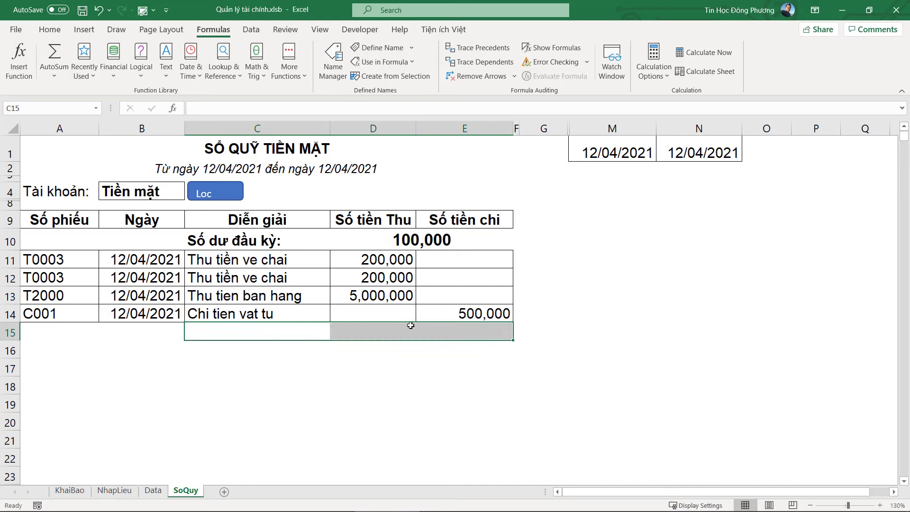
# Step: Label C15 Tổng cộng and AutoSum D11:D14 (5,400,000) and E11:E14 (500,000)
pyautogui.click(307, 332)
pyautogui.write('Tổng ')
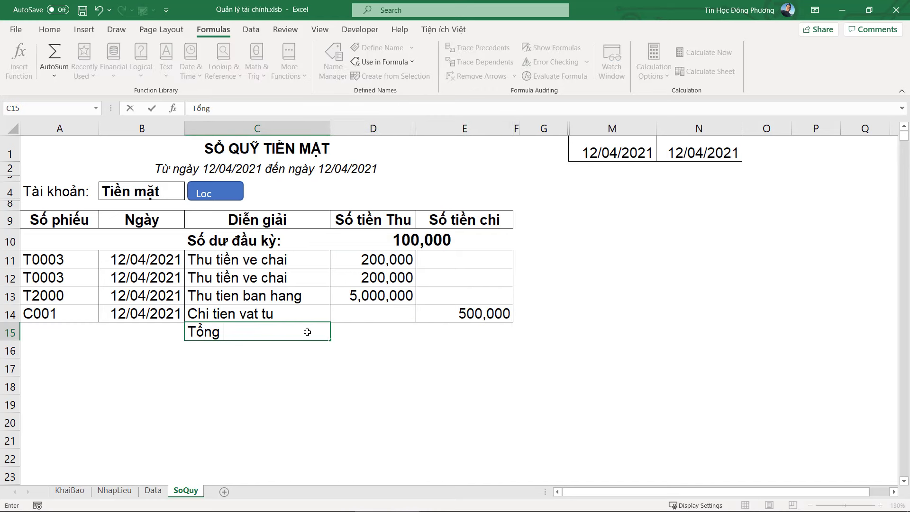
pyautogui.write('cộng')
pyautogui.click(378, 327)
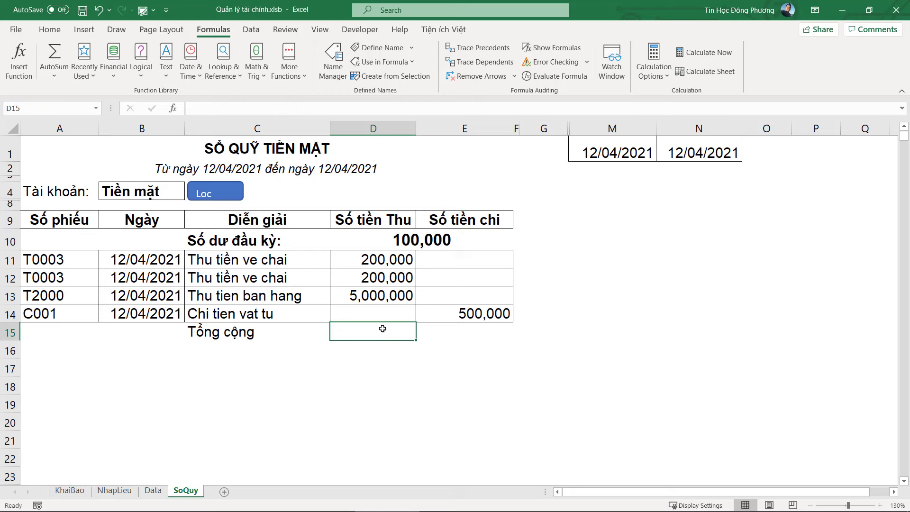
pyautogui.hotkey('alt', '=')
pyautogui.moveTo(384, 259); pyautogui.dragTo(397, 315)
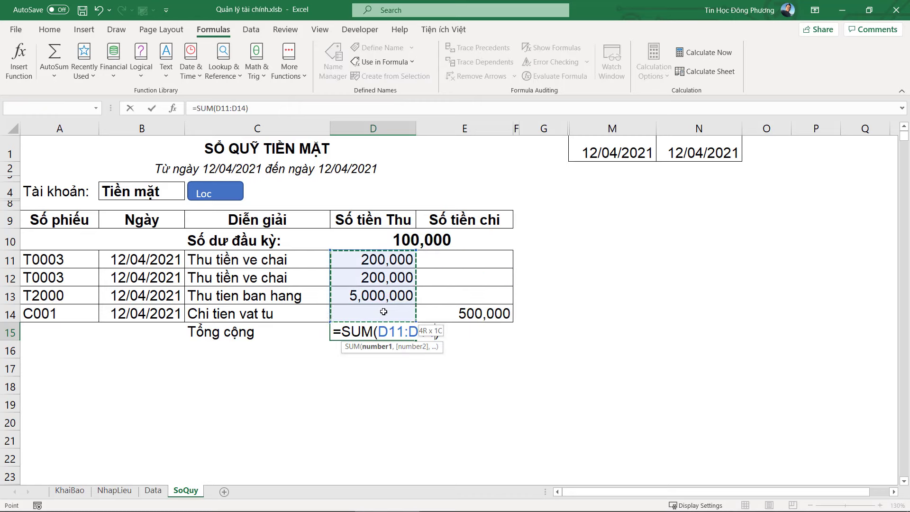
pyautogui.click(472, 330)
pyautogui.hotkey('alt', '=')
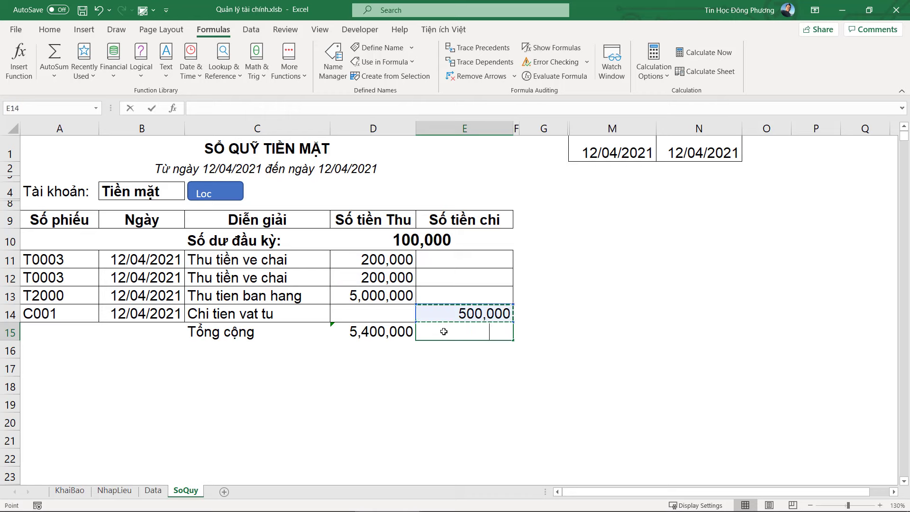
pyautogui.moveTo(456, 260)
pyautogui.mouseDown()
pyautogui.moveTo(459, 310)
pyautogui.moveTo(459, 261)
pyautogui.mouseUp()
pyautogui.press('Return')
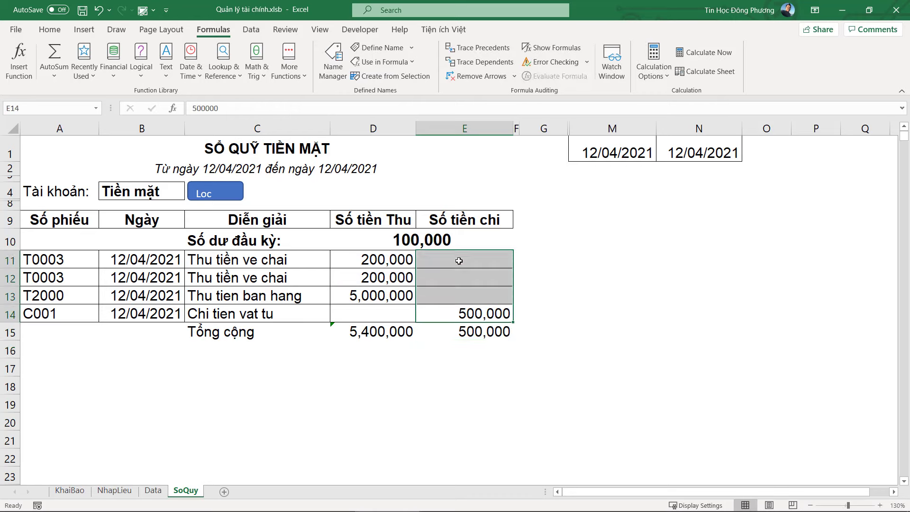
# Step: Label C16 Số dư cuối kỳ and merge D16:E16 into one cell
pyautogui.click(238, 350)
pyautogui.write('Số')
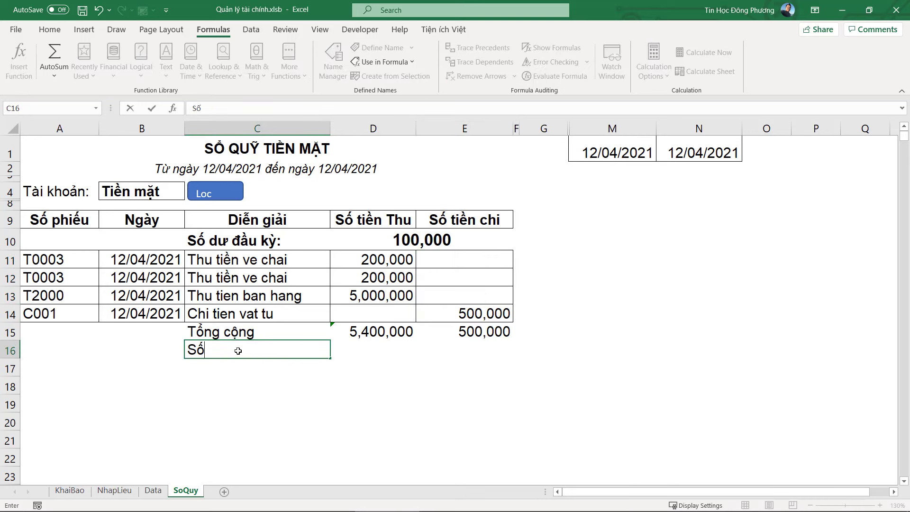
pyautogui.write(' dư cuối')
pyautogui.write(' kỳ')
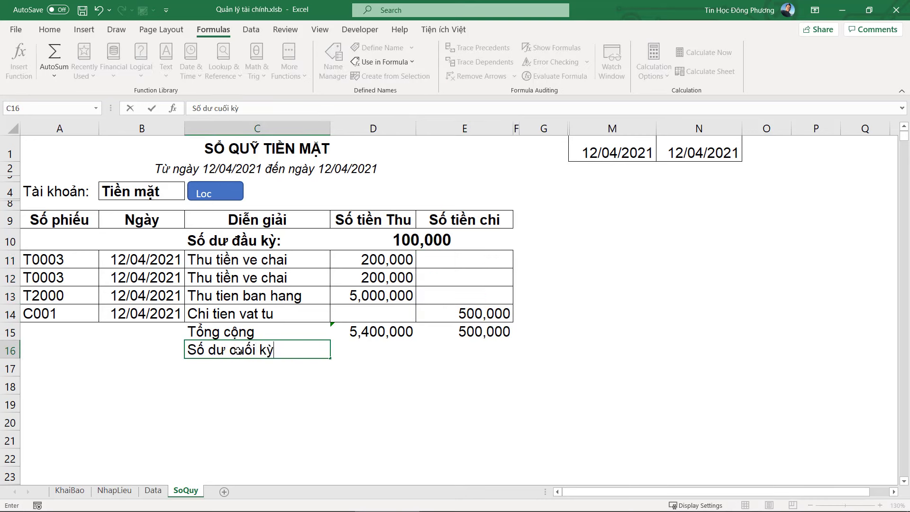
pyautogui.press('Tab')
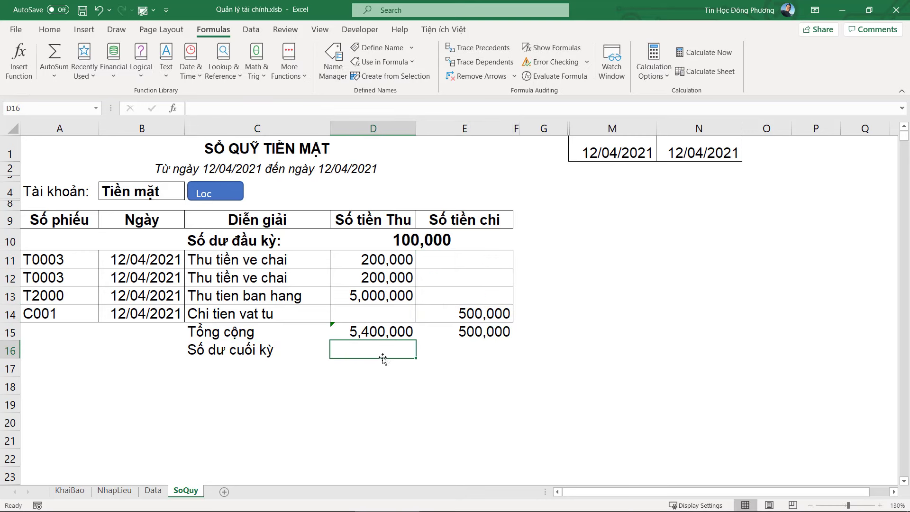
pyautogui.moveTo(384, 353); pyautogui.dragTo(474, 350)
pyautogui.click(50, 31)
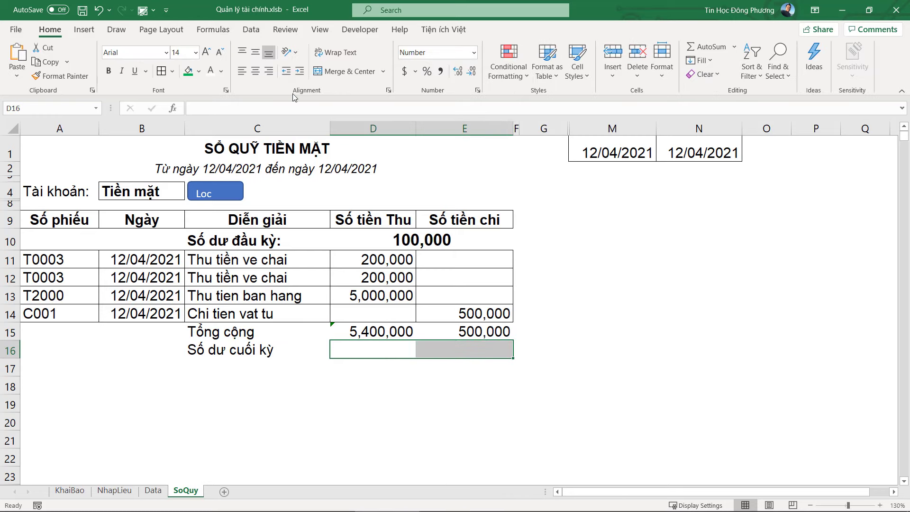
pyautogui.click(350, 71)
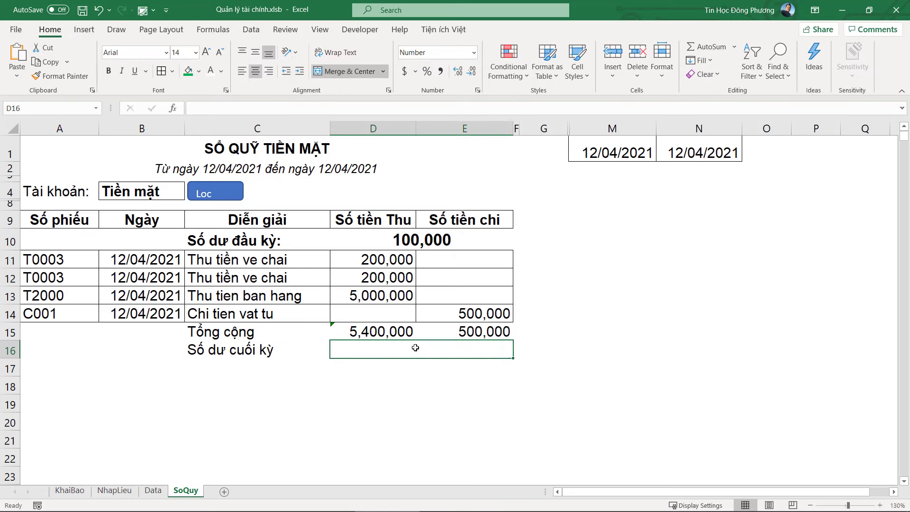
# Step: Enter =D10+D15-E15 in the merged D16 for a 5,000,000 closing balance, leaving it unbolded
pyautogui.write('=sum')
pyautogui.press('BackSpace')
pyautogui.press('BackSpace')
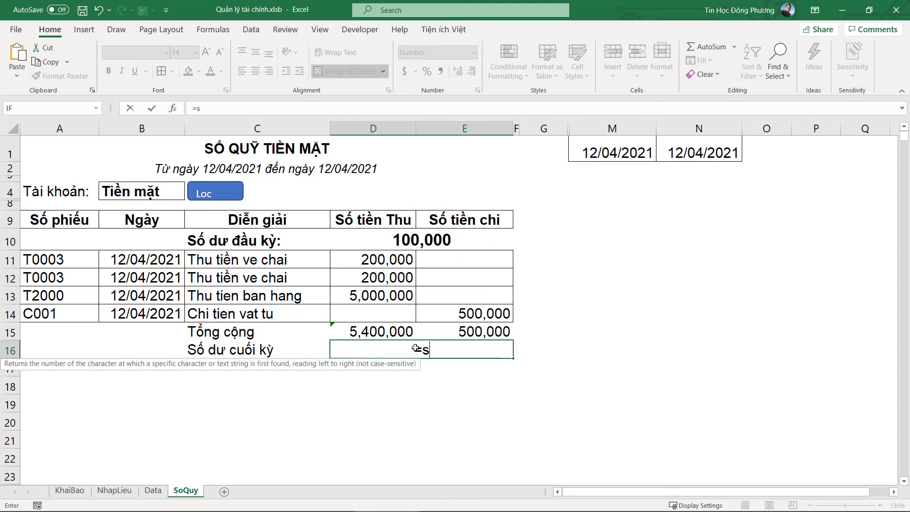
pyautogui.press('BackSpace')
pyautogui.click(422, 245)
pyautogui.write('+')
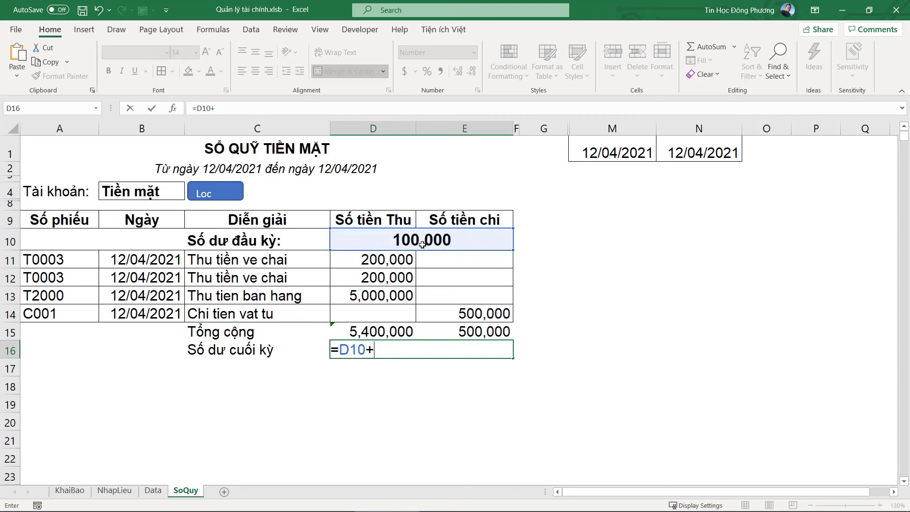
pyautogui.click(374, 335)
pyautogui.write('-')
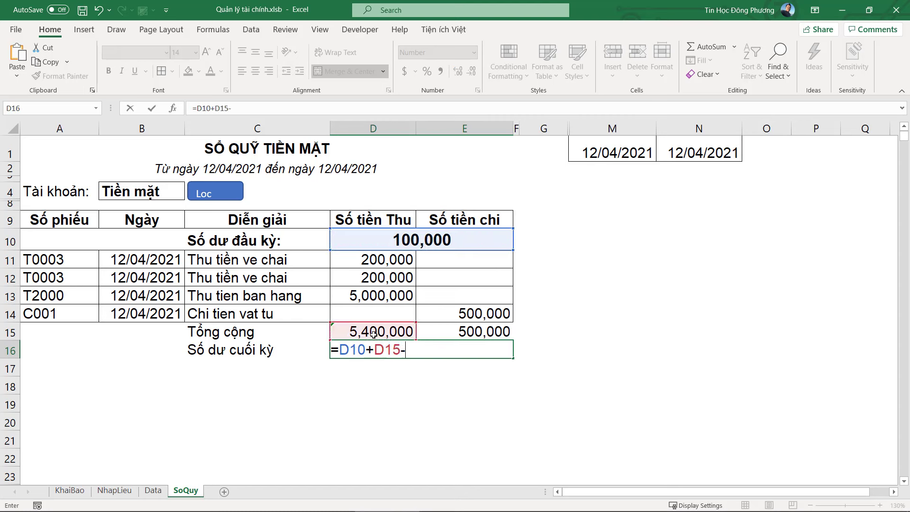
pyautogui.click(475, 331)
pyautogui.press('Return')
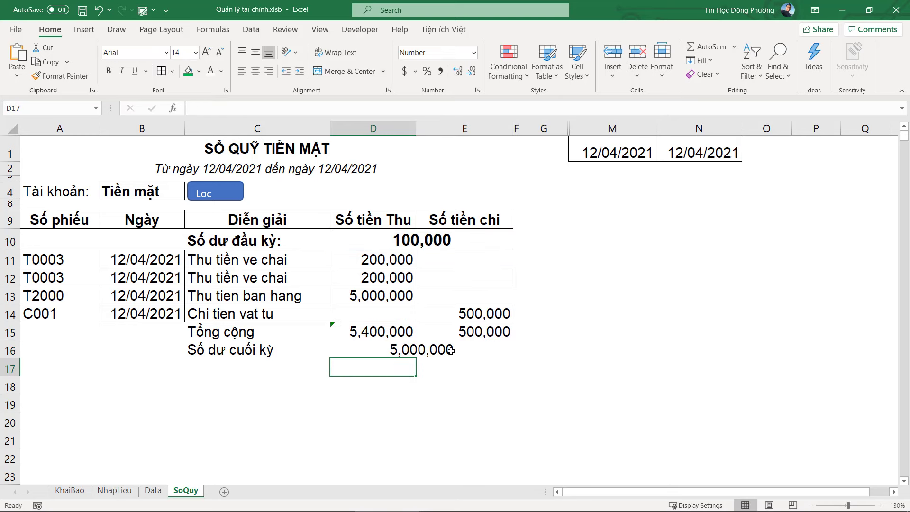
pyautogui.click(451, 350)
pyautogui.hotkey('ctrl', 'b')
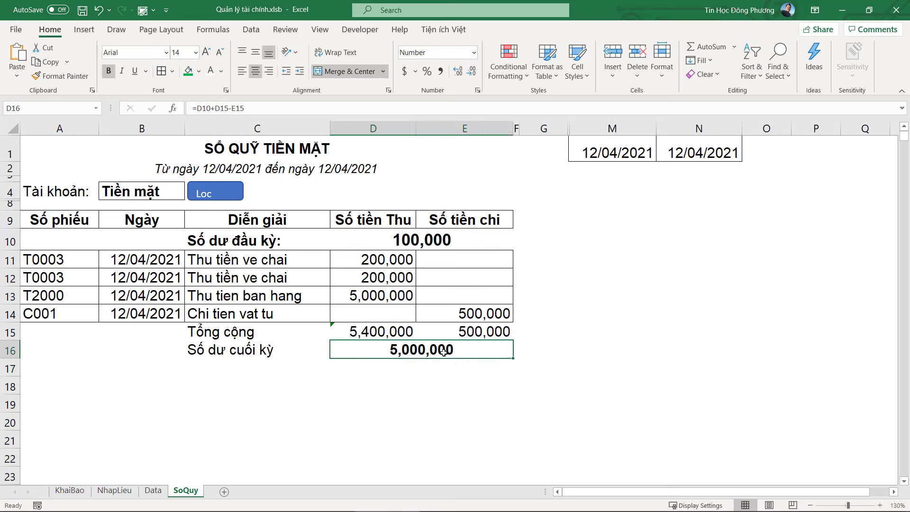
pyautogui.hotkey('ctrl', 'z')
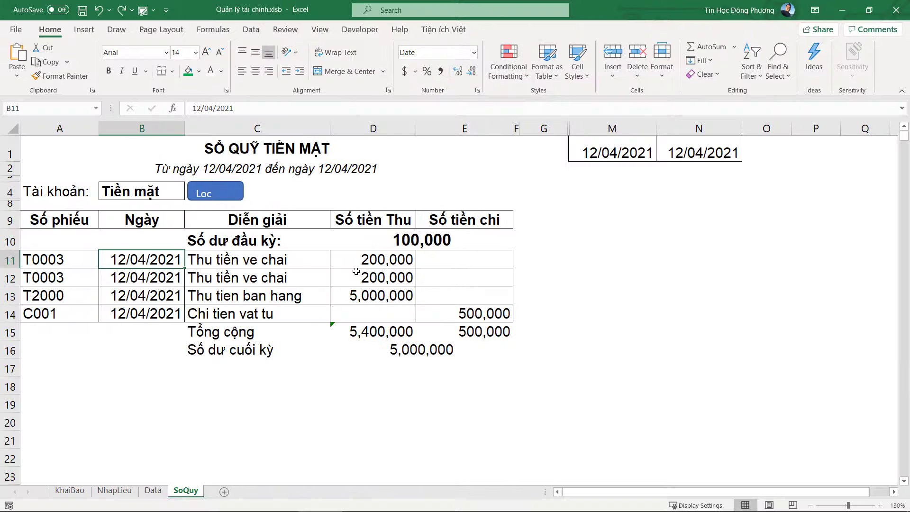
pyautogui.click(209, 331)
pyautogui.moveTo(339, 332); pyautogui.dragTo(503, 334)
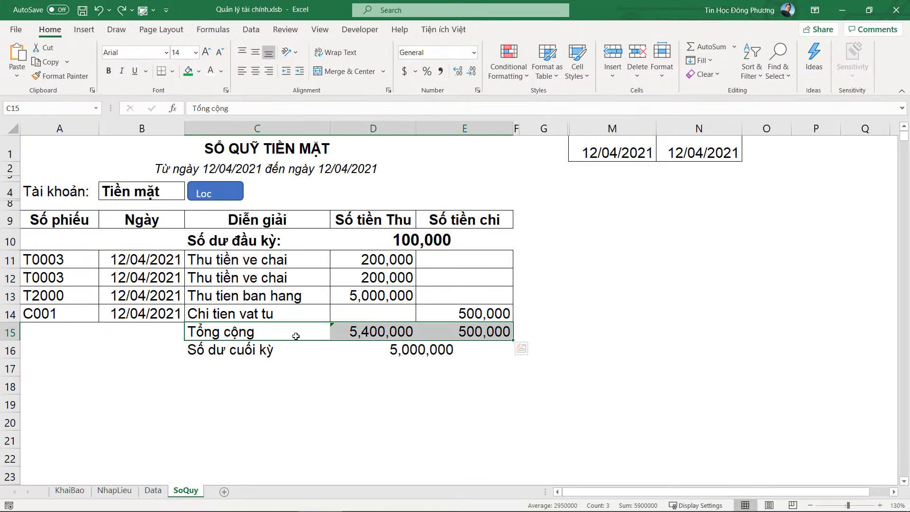
pyautogui.click(306, 354)
pyautogui.moveTo(307, 354); pyautogui.dragTo(493, 332)
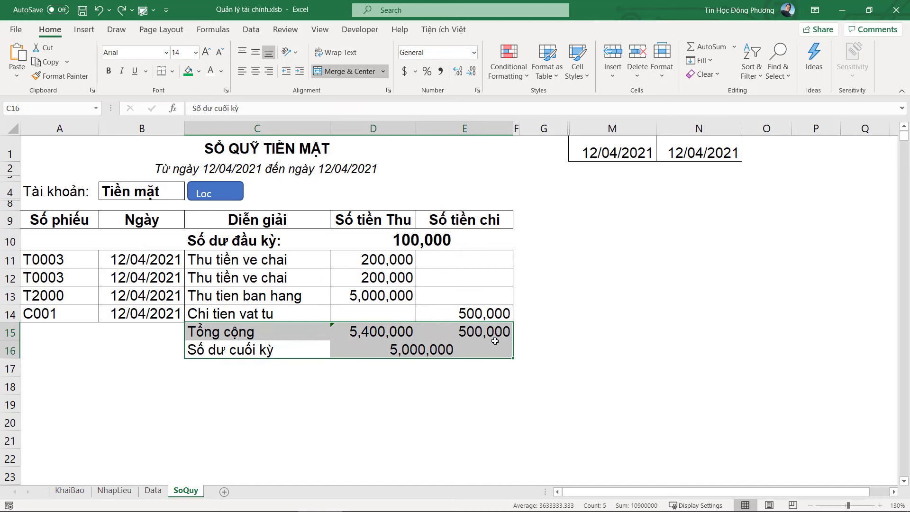
pyautogui.click(254, 364)
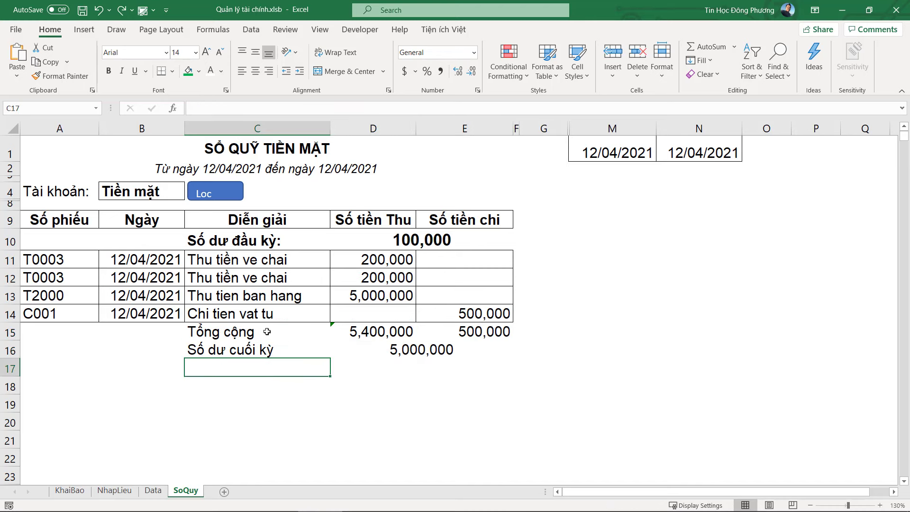
pyautogui.click(252, 340)
pyautogui.click(257, 366)
pyautogui.moveTo(235, 259); pyautogui.dragTo(272, 310)
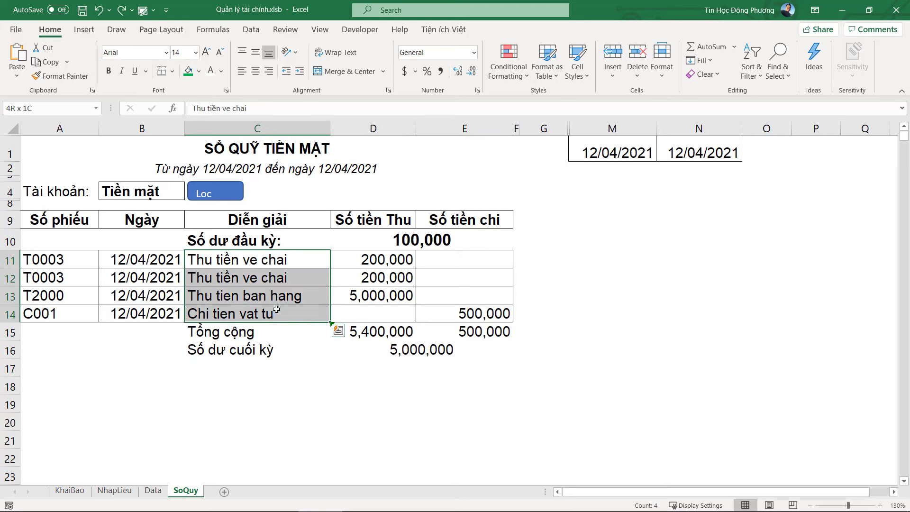
pyautogui.moveTo(272, 311); pyautogui.dragTo(273, 311)
pyautogui.moveTo(279, 261); pyautogui.dragTo(284, 298)
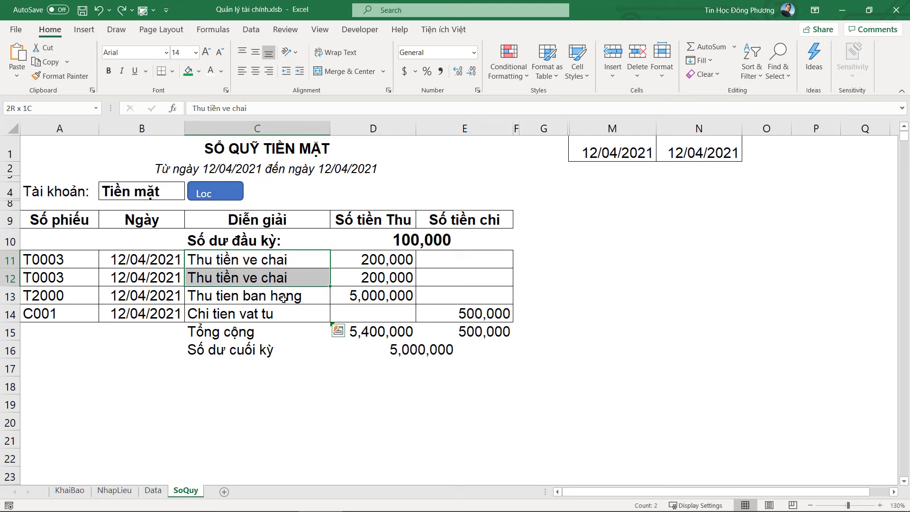
pyautogui.moveTo(242, 332); pyautogui.dragTo(444, 337)
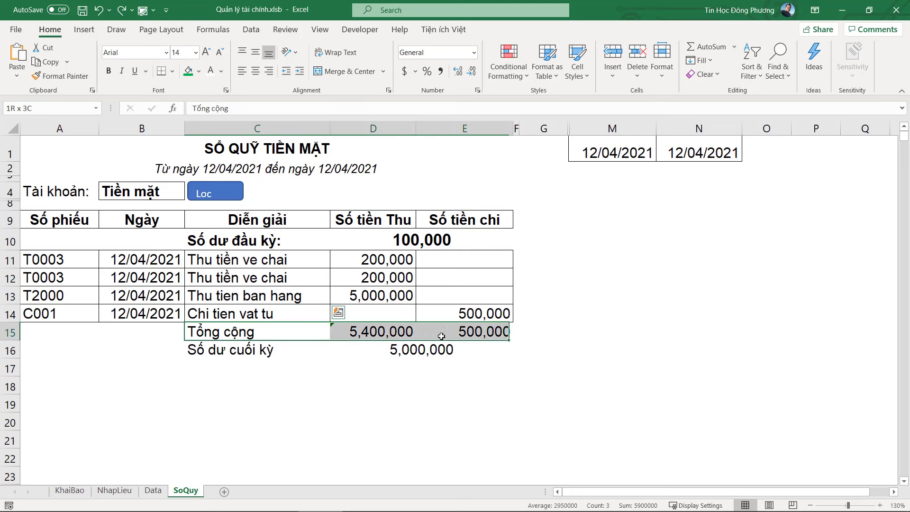
pyautogui.click(243, 354)
pyautogui.moveTo(222, 369); pyautogui.dragTo(510, 402)
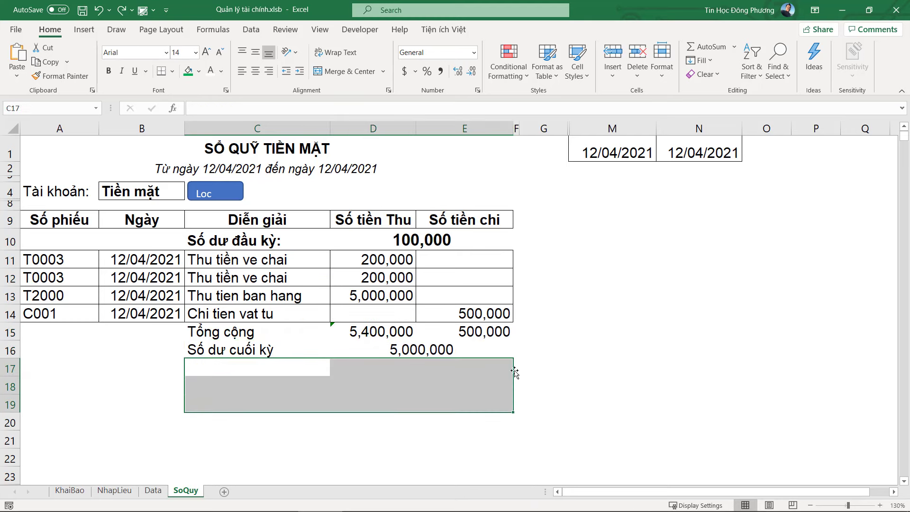
pyautogui.hotkey('alt', 'Tab')
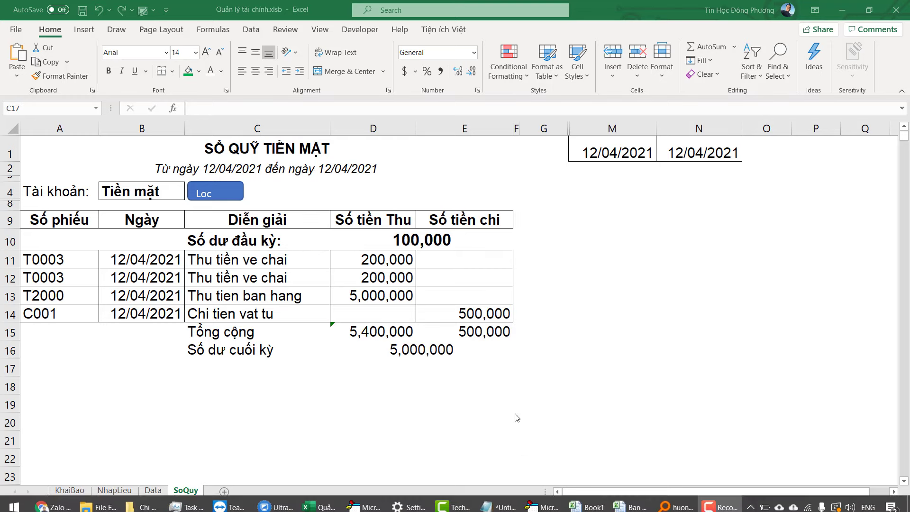
# Step: Declare an empty Sub Footer() procedure below LocSoQuy in Module1
pyautogui.hotkey('alt', 'Tab')
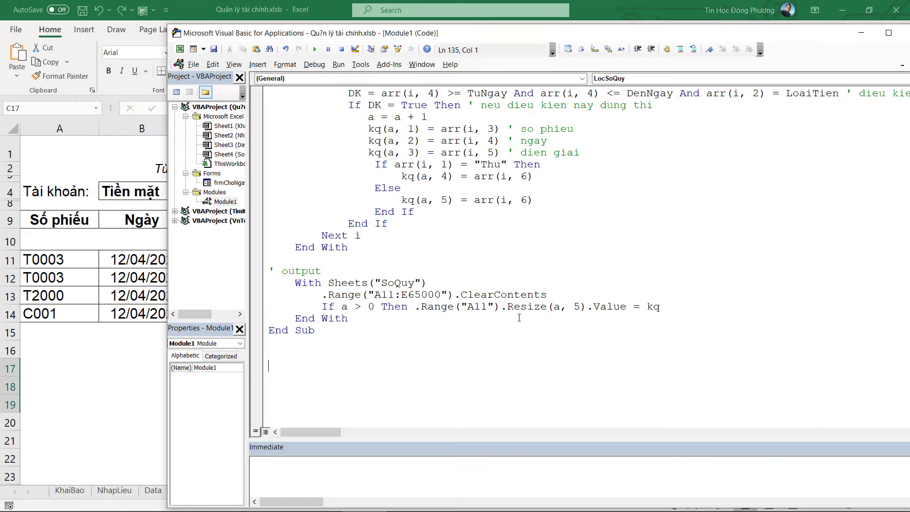
pyautogui.write('Sub ')
pyautogui.write('Footer')
pyautogui.press('Return')
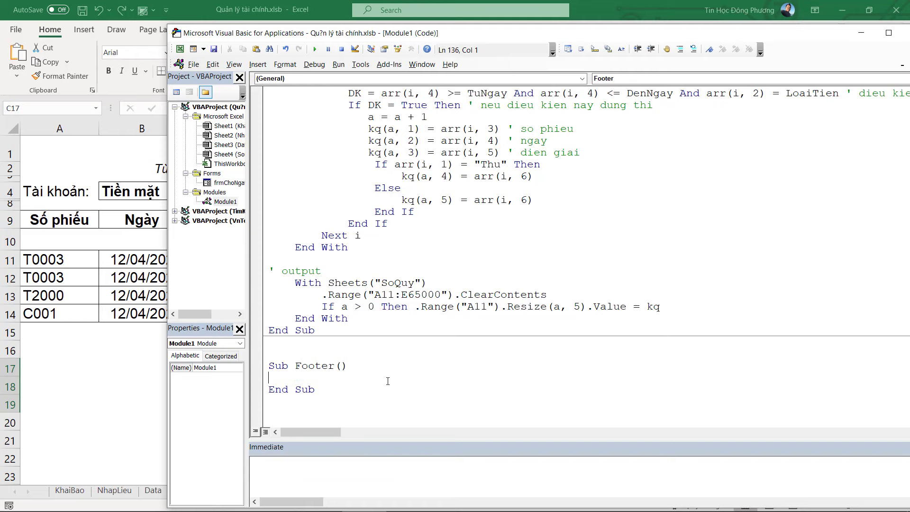
pyautogui.hotkey('alt', 'F11')
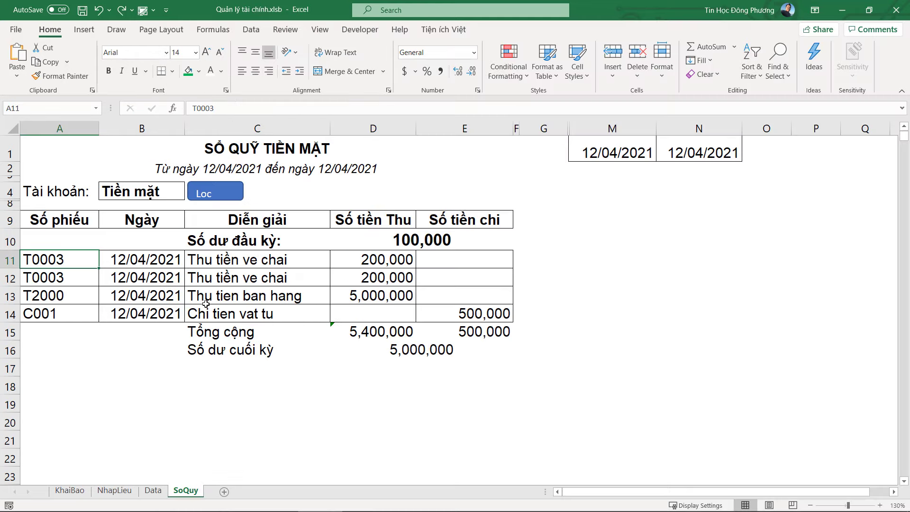
# Step: Enter the label Tổng cộng in cell O1
pyautogui.click(650, 179)
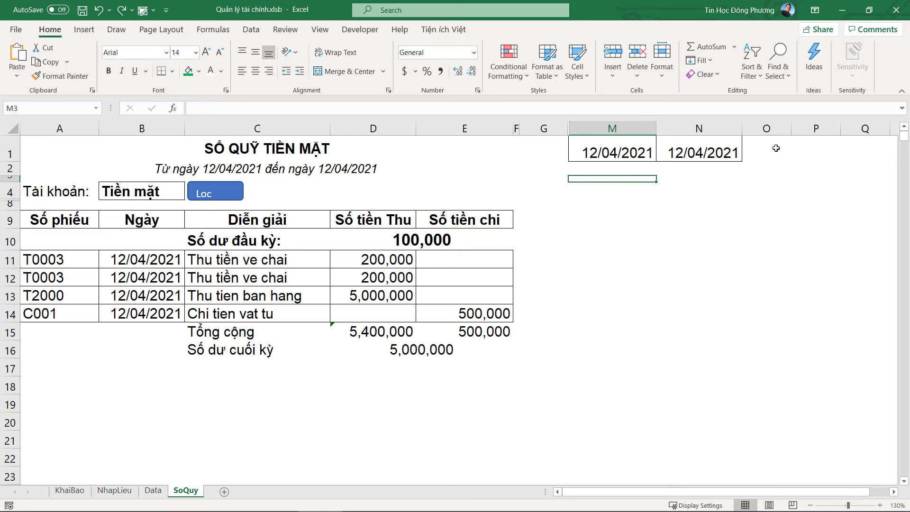
pyautogui.click(776, 148)
pyautogui.write('Toon')
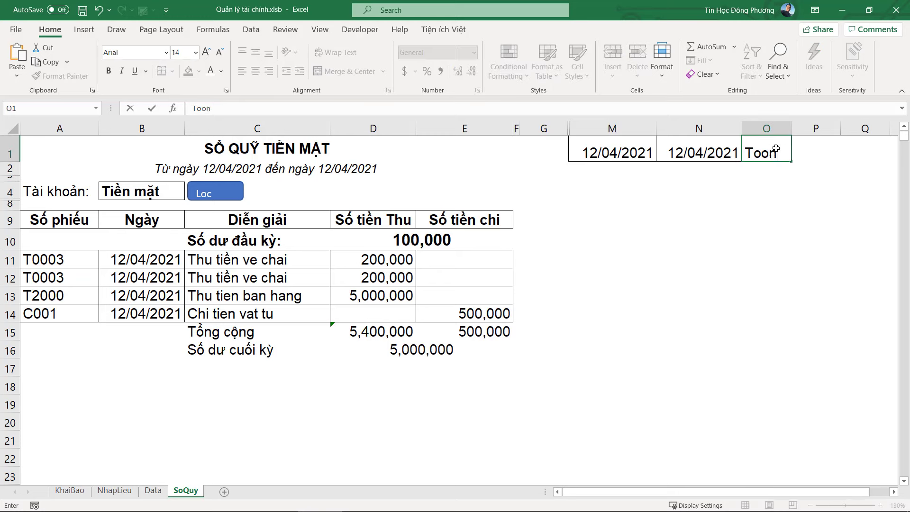
pyautogui.press('BackSpace')
pyautogui.press('BackSpace')
pyautogui.press('alt')
pyautogui.click(776, 148)
pyautogui.press('BackSpace')
pyautogui.write('ổng công')
pyautogui.press('Return')
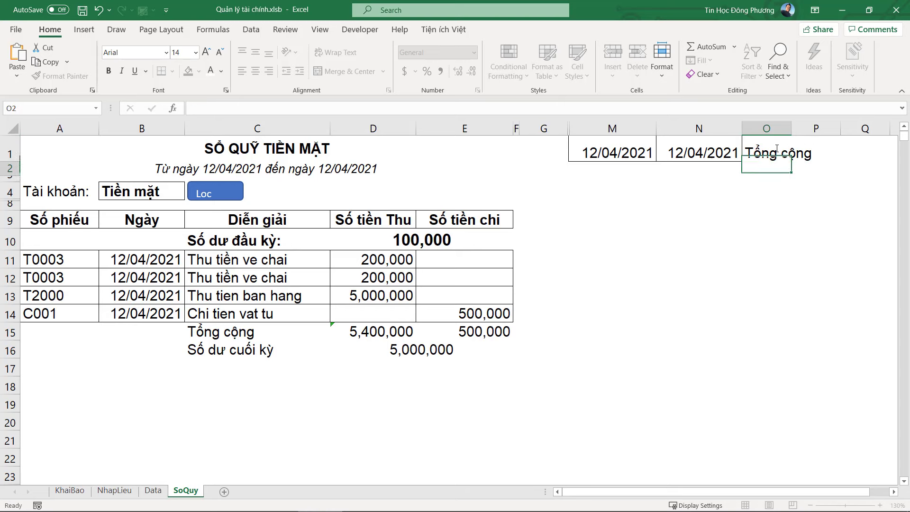
# Step: Select the last transaction row A14:E14, then the Tổng cộng label cell C15
pyautogui.click(291, 328)
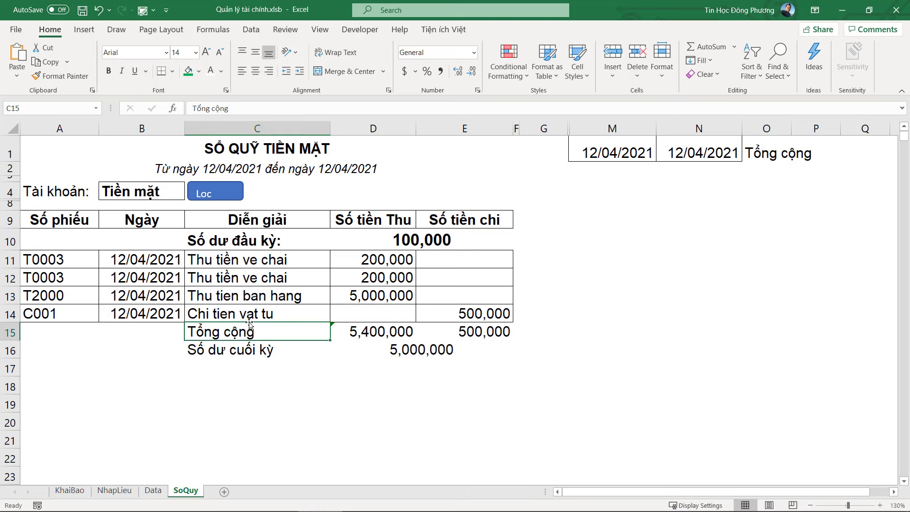
pyautogui.click(227, 312)
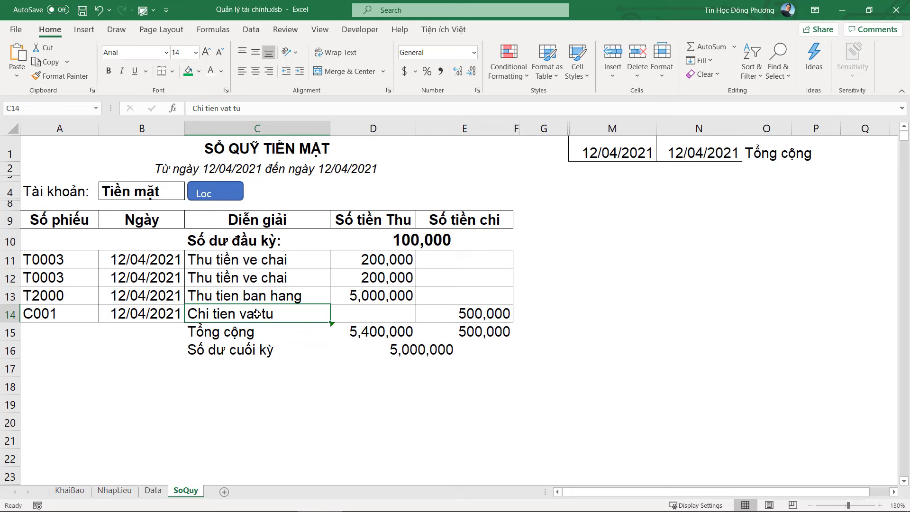
pyautogui.moveTo(65, 317); pyautogui.dragTo(480, 315)
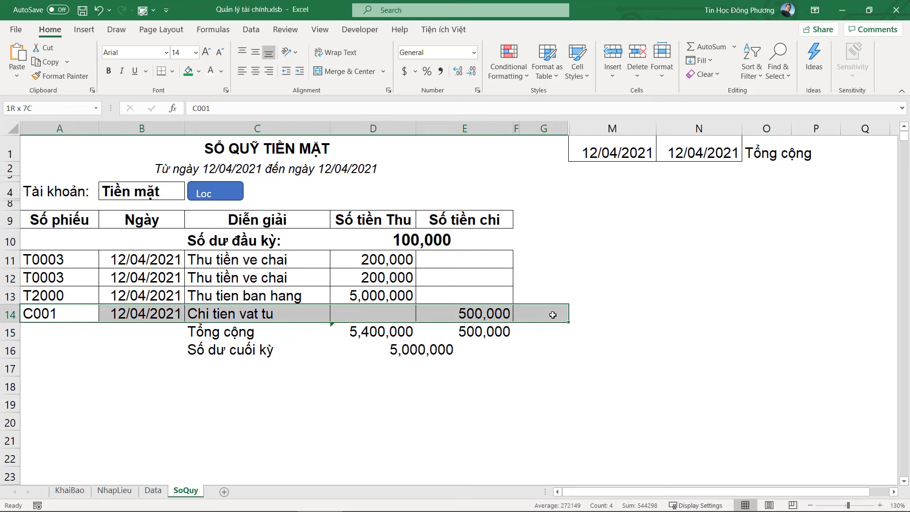
pyautogui.click(243, 335)
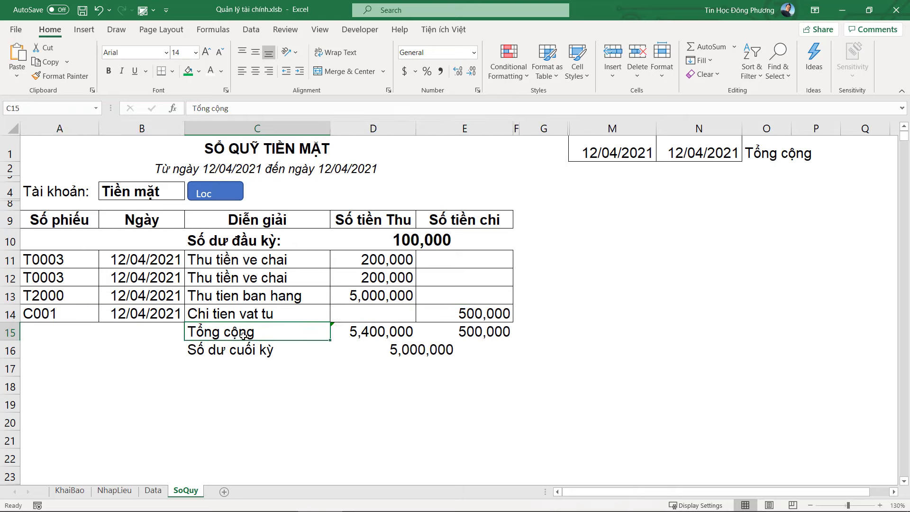
# Step: Declare lr As Long at the top of the Footer macro
pyautogui.hotkey('alt', 'F11')
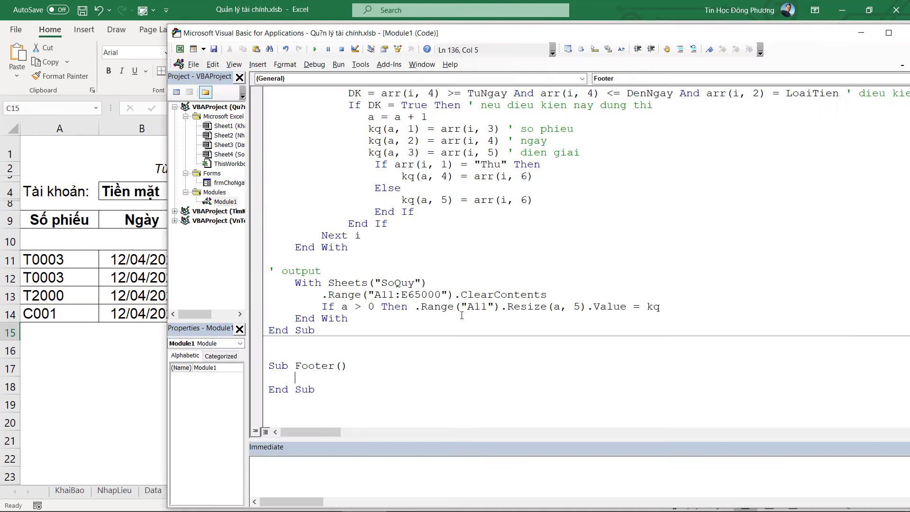
pyautogui.write('Dim lr')
pyautogui.press('BackSpace')
pyautogui.press('BackSpace')
pyautogui.press('BackSpace')
pyautogui.write('as long ')
pyautogui.write('ong cuoi')
pyautogui.press('Return')
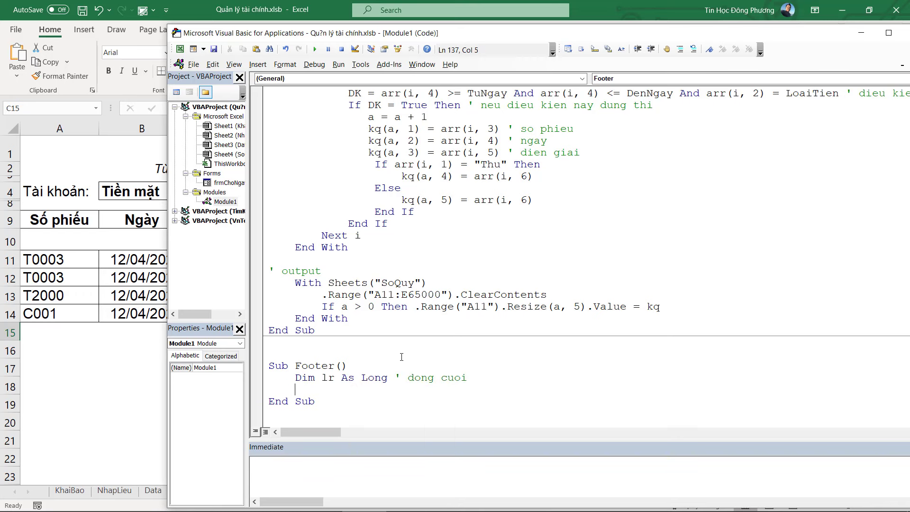
# Step: Copy the last-data-row calculation line into Footer below the Dim lr declaration
pyautogui.scroll(-1, 417, 232)
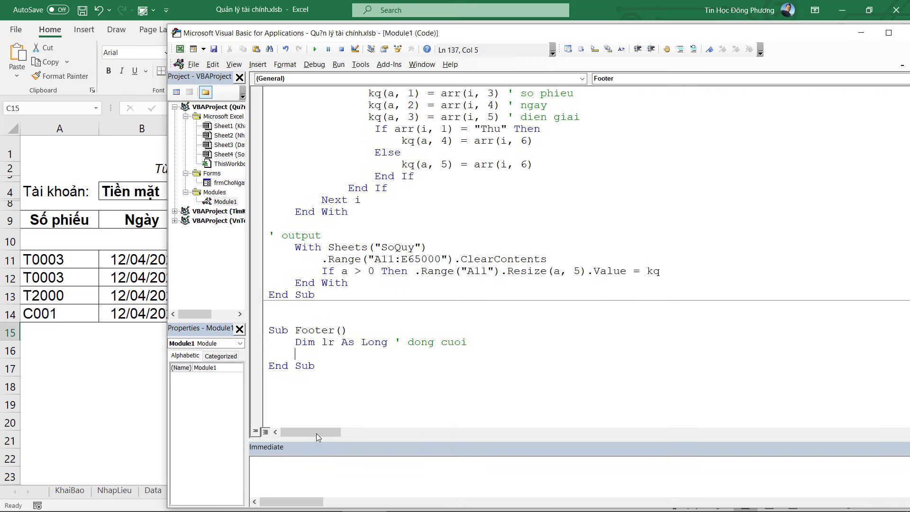
pyautogui.scroll(-1, 319, 384)
pyautogui.click(332, 329)
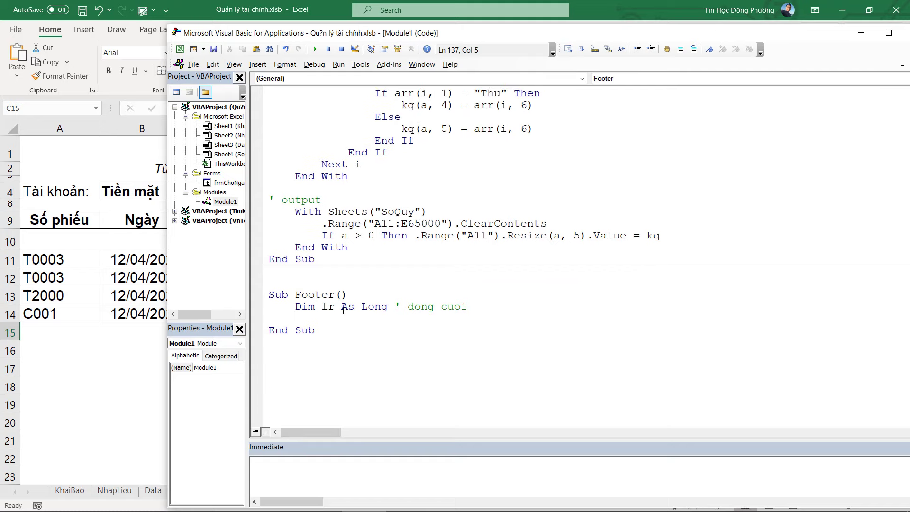
pyautogui.scroll(6, 343, 311)
pyautogui.scroll(3, 397, 309)
pyautogui.scroll(-4, 378, 293)
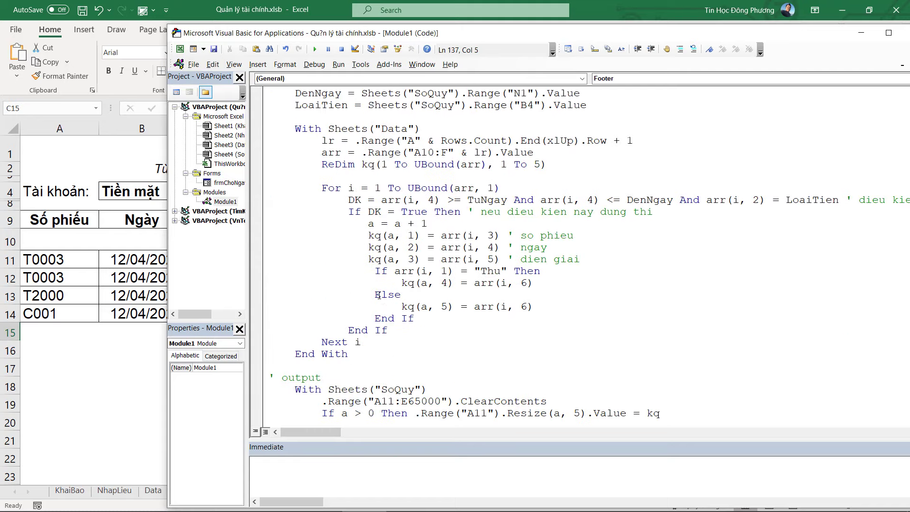
pyautogui.scroll(-2, 385, 298)
pyautogui.scroll(2, 386, 285)
pyautogui.scroll(2, 385, 266)
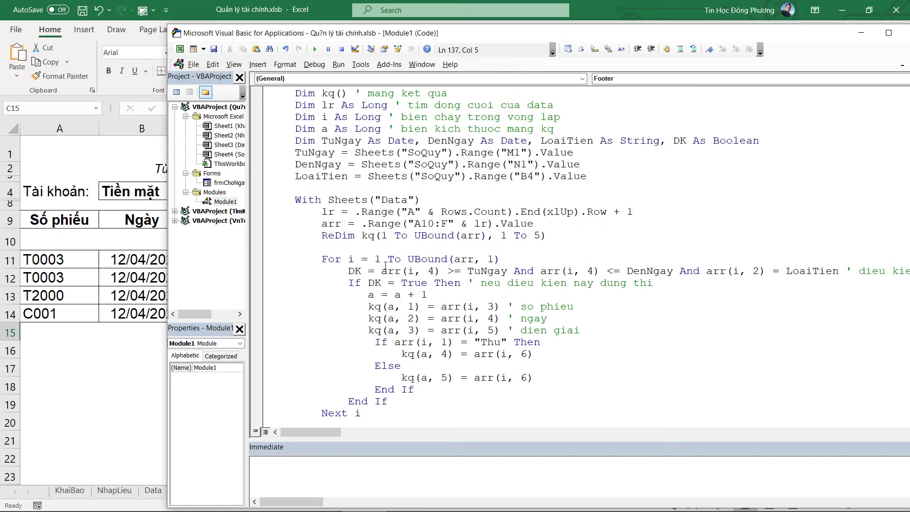
pyautogui.moveTo(322, 212); pyautogui.dragTo(650, 206)
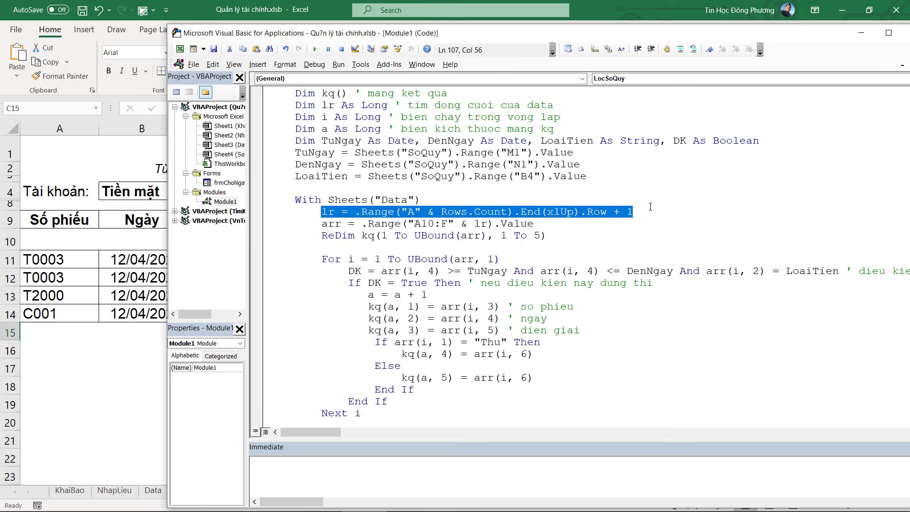
pyautogui.hotkey('ctrl', 'c')
pyautogui.scroll(-6, 650, 206)
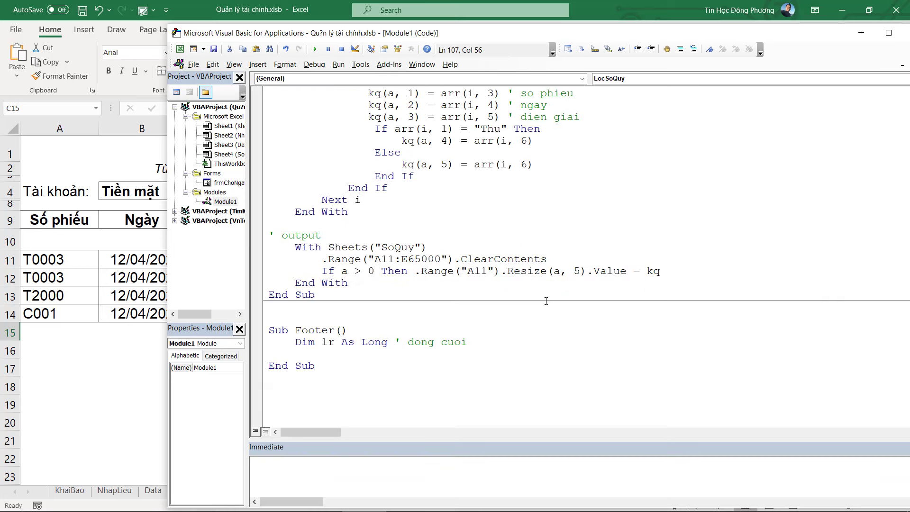
pyautogui.scroll(-2, 367, 294)
pyautogui.click(367, 294)
pyautogui.hotkey('ctrl', 'v')
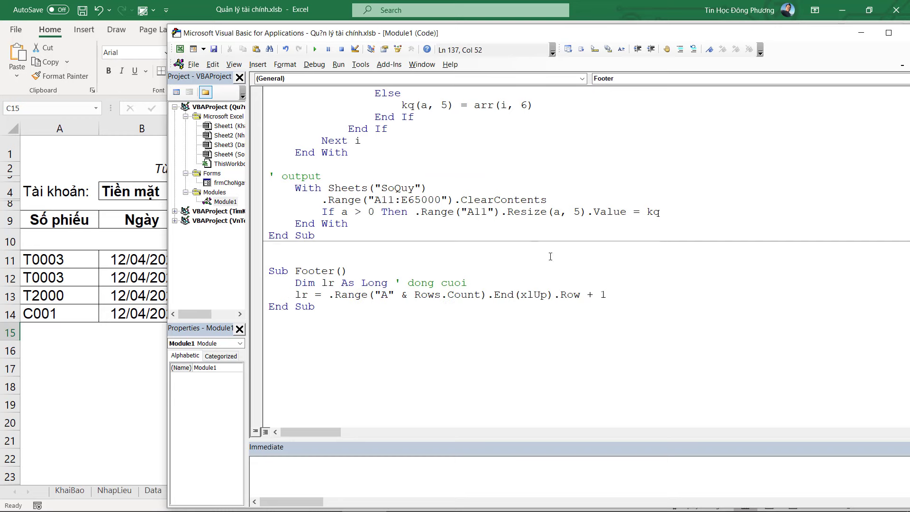
# Step: Wrap the Footer code in a With Sheets("SoQuy") … End With block
pyautogui.click(499, 282)
pyautogui.write('3')
pyautogui.press('Return')
pyautogui.write('wi')
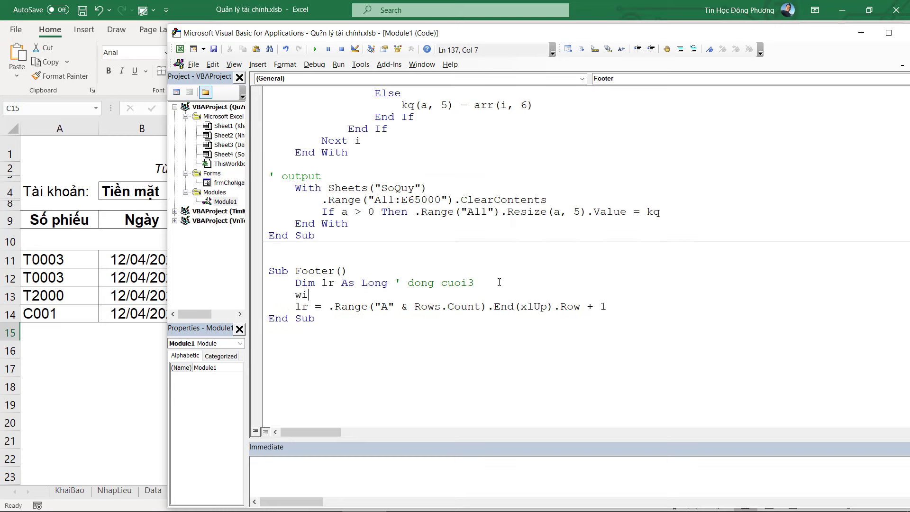
pyautogui.write('th sheets')
pyautogui.write('("SoQuy"')
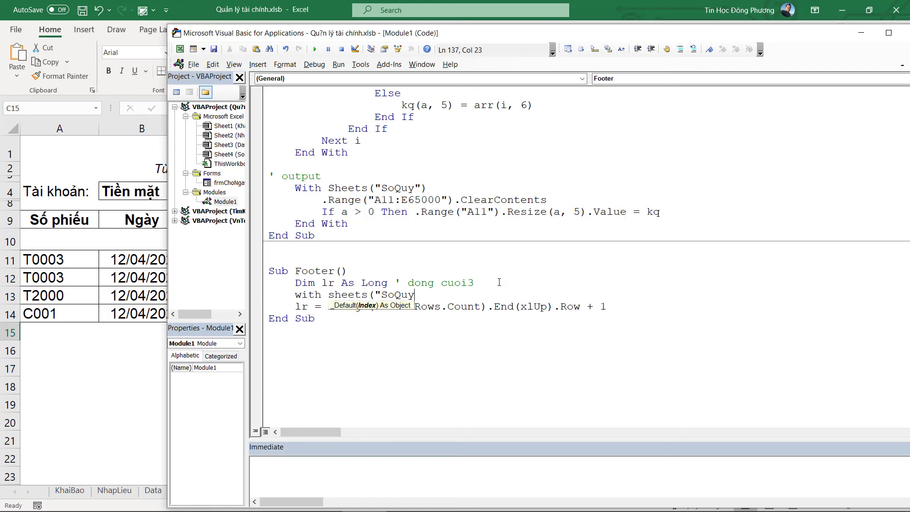
pyautogui.write(')')
pyautogui.click(617, 309)
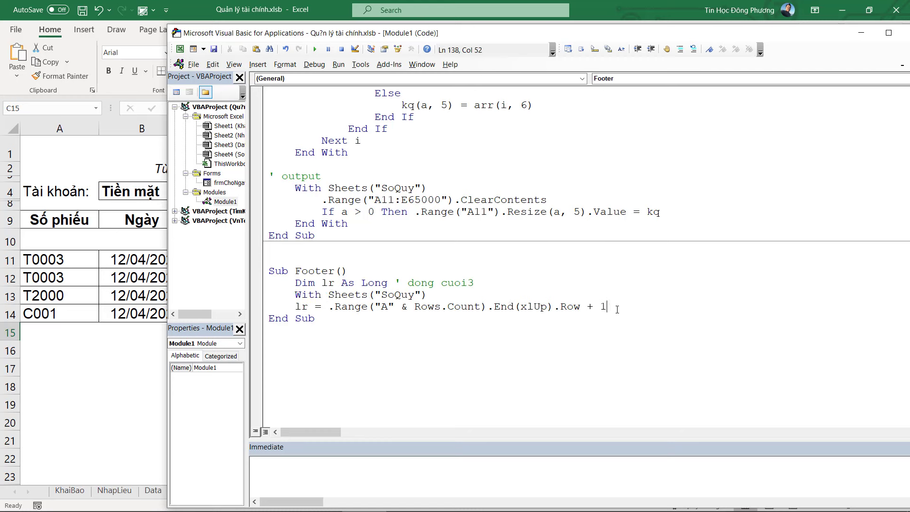
pyautogui.press('Return')
pyautogui.write('nd w')
pyautogui.press('BackSpace')
pyautogui.write('wt')
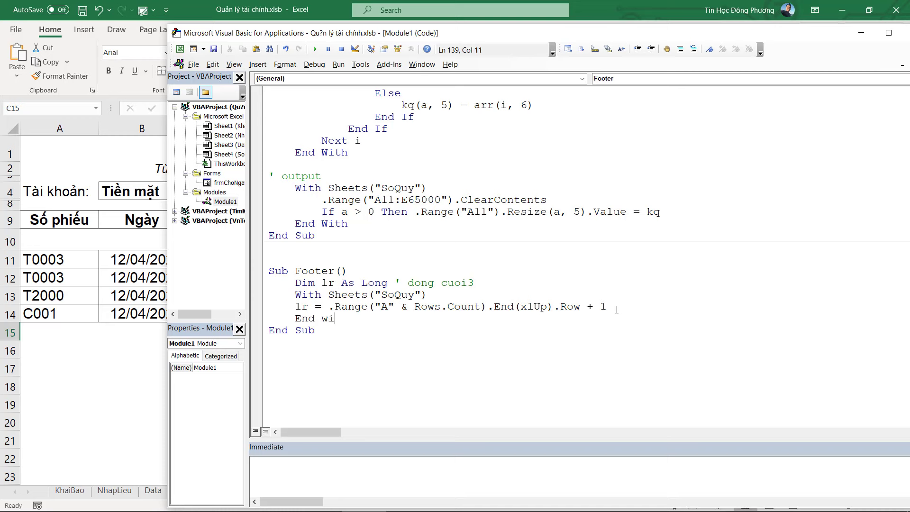
pyautogui.write('th')
pyautogui.click(296, 307)
pyautogui.press('Tab')
pyautogui.click(652, 306)
pyautogui.press('Return')
# Step: Add .Range("C" & lr + 1).Value = .Range("O1").Value to write the Tổng cộng label
pyautogui.hotkey('alt', 'F11')
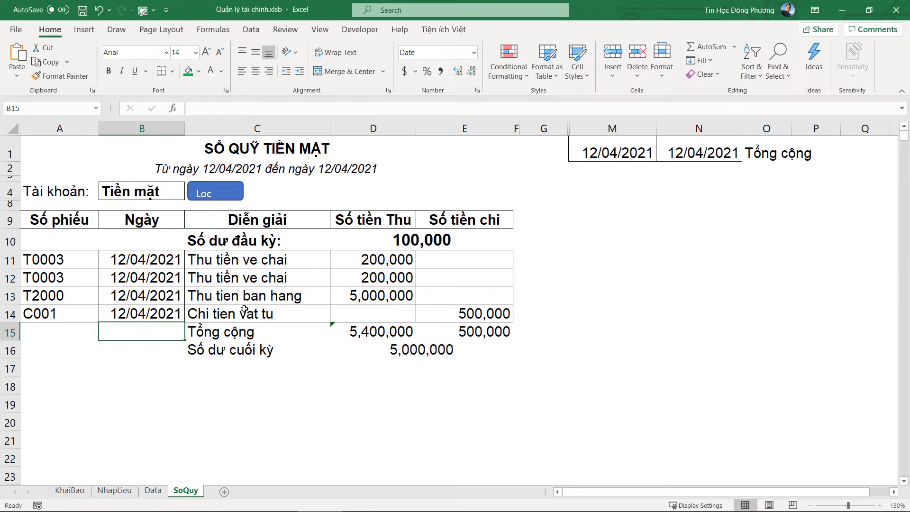
pyautogui.click(244, 307)
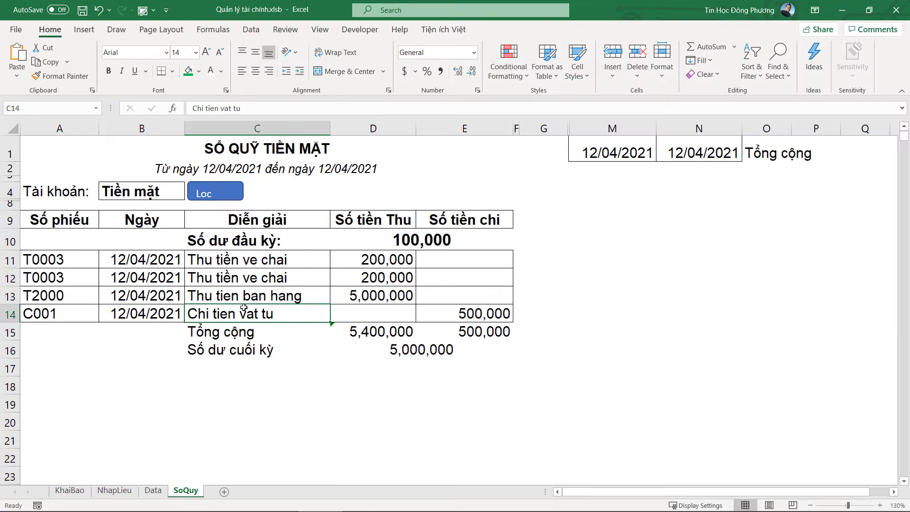
pyautogui.click(246, 331)
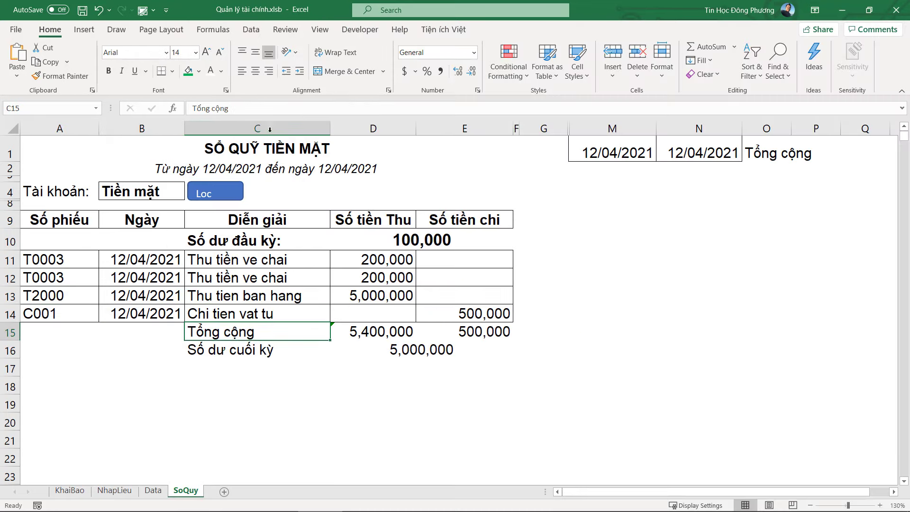
pyautogui.hotkey('alt', 'F11')
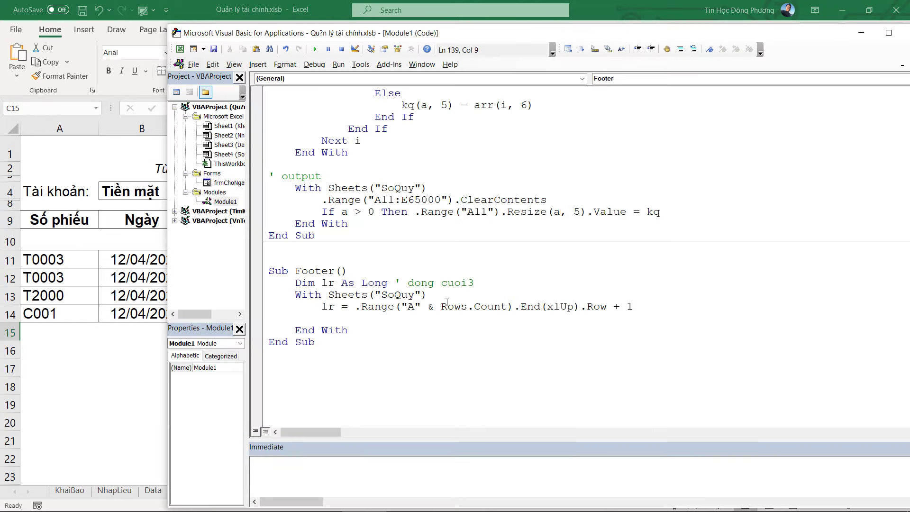
pyautogui.write('.range("C" ')
pyautogui.write('& lr +1).')
pyautogui.write('value =')
pyautogui.hotkey('alt', 'space')
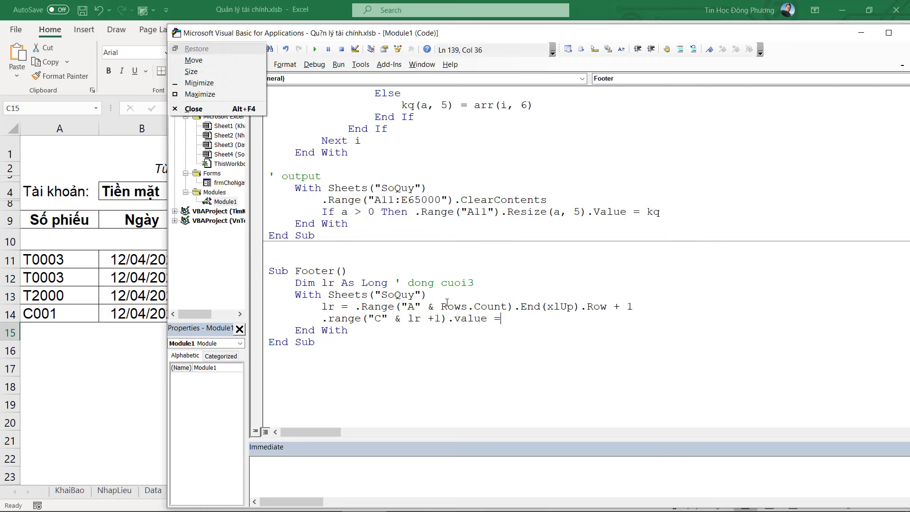
pyautogui.press('Escape')
pyautogui.hotkey('alt', 'F11')
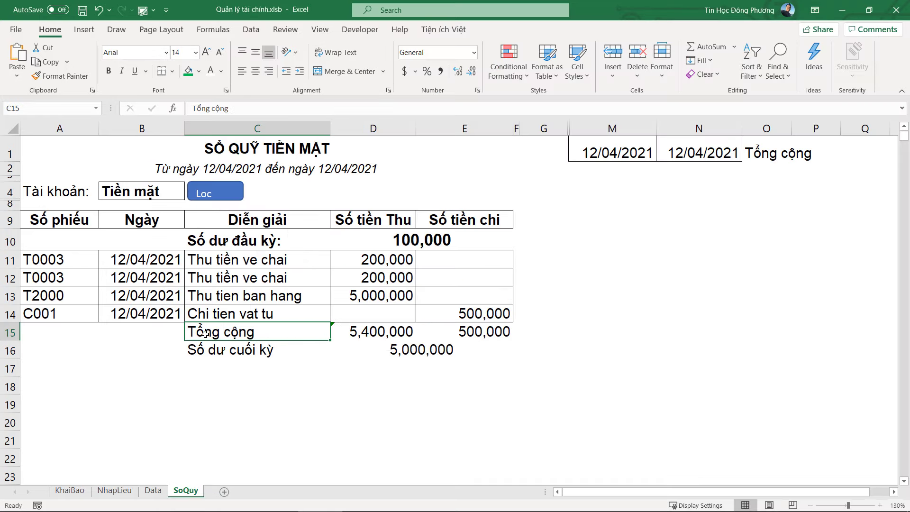
pyautogui.click(750, 144)
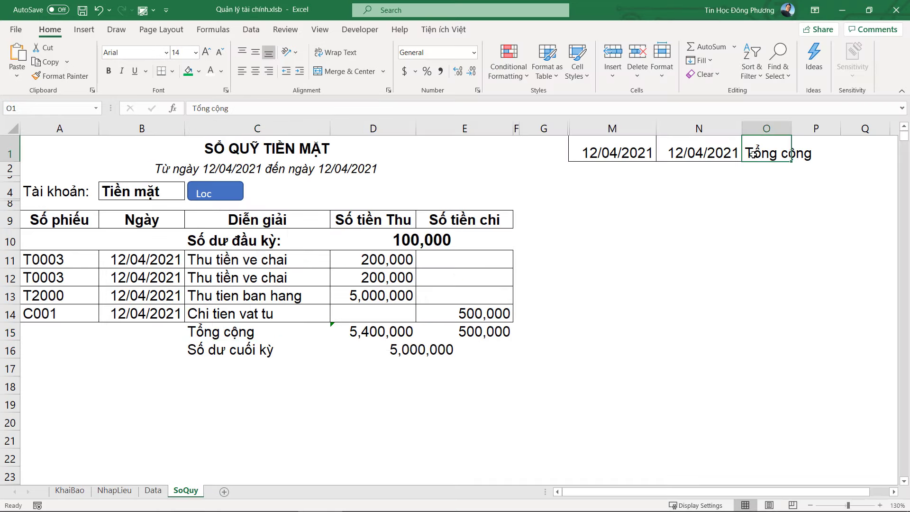
pyautogui.hotkey('alt', 'F11')
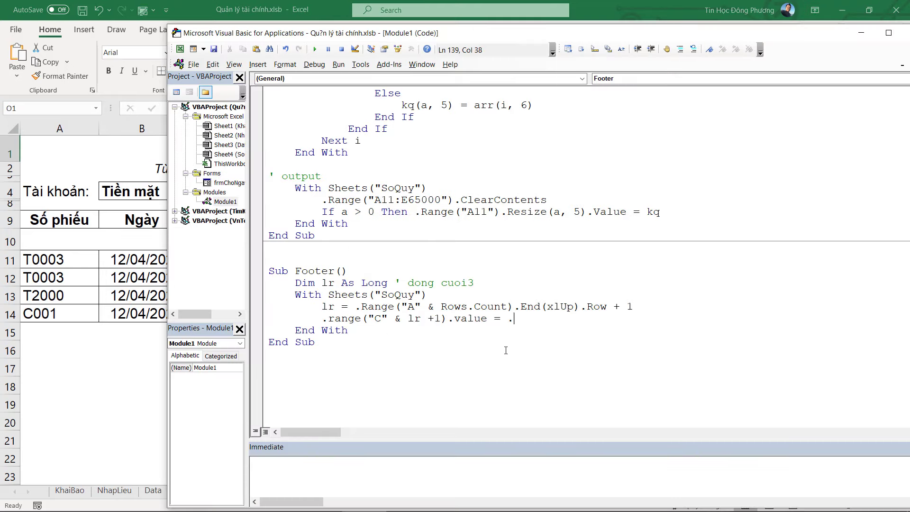
pyautogui.write('range')
pyautogui.write('OP')
pyautogui.write('.value')
pyautogui.press('Return')
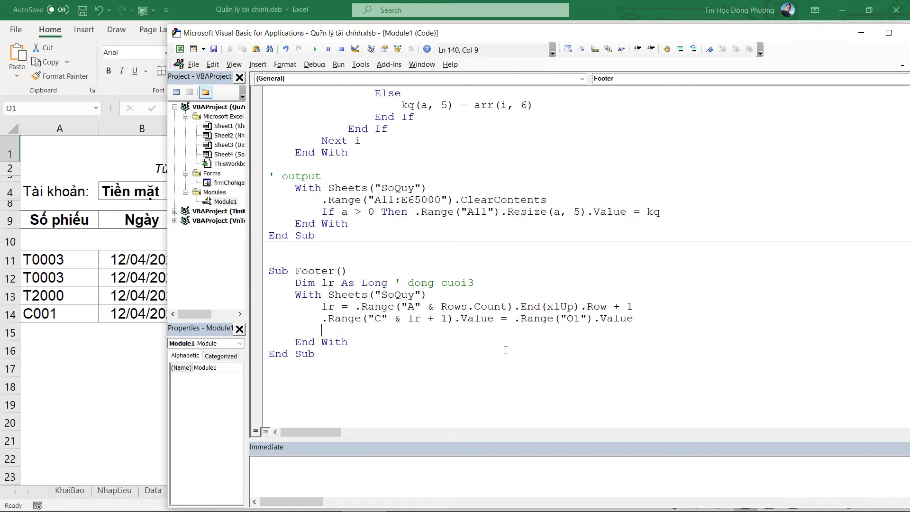
# Step: Check the row 15 total formulas and start another .Range line in Footer
pyautogui.hotkey('alt', 'F11')
pyautogui.click(547, 330)
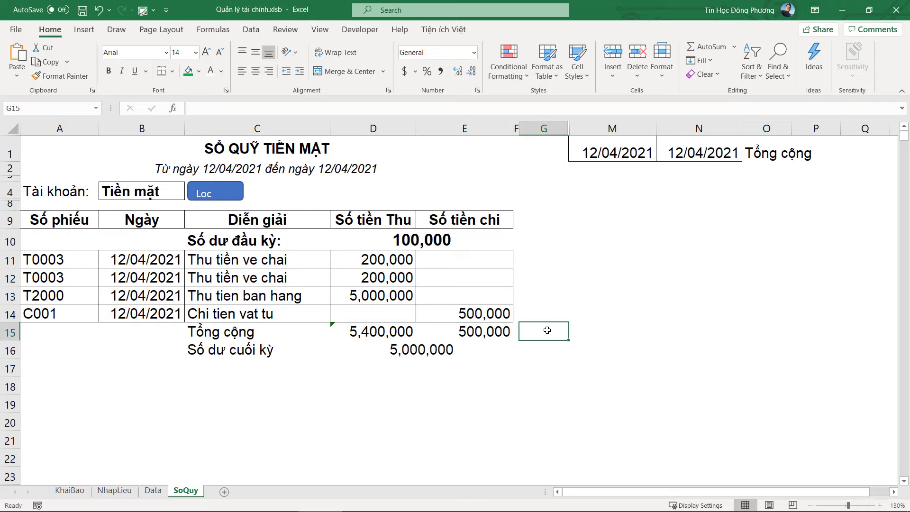
pyautogui.click(445, 333)
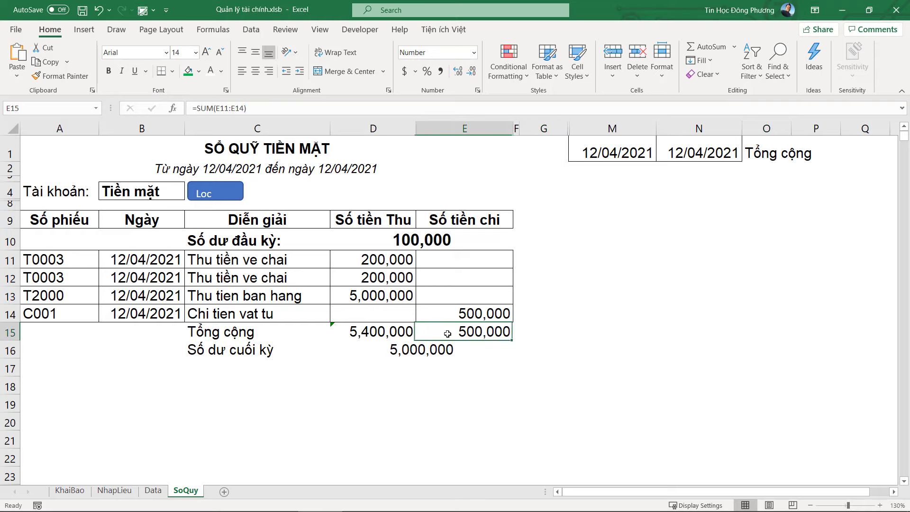
pyautogui.hotkey('alt', 'F11')
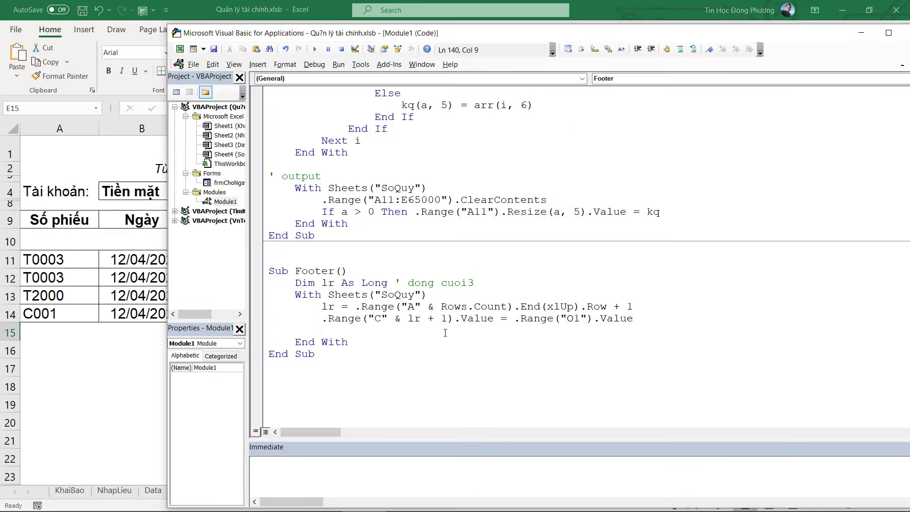
pyautogui.write('.range("D" & lr +1) =')
pyautogui.hotkey('alt', 'F11')
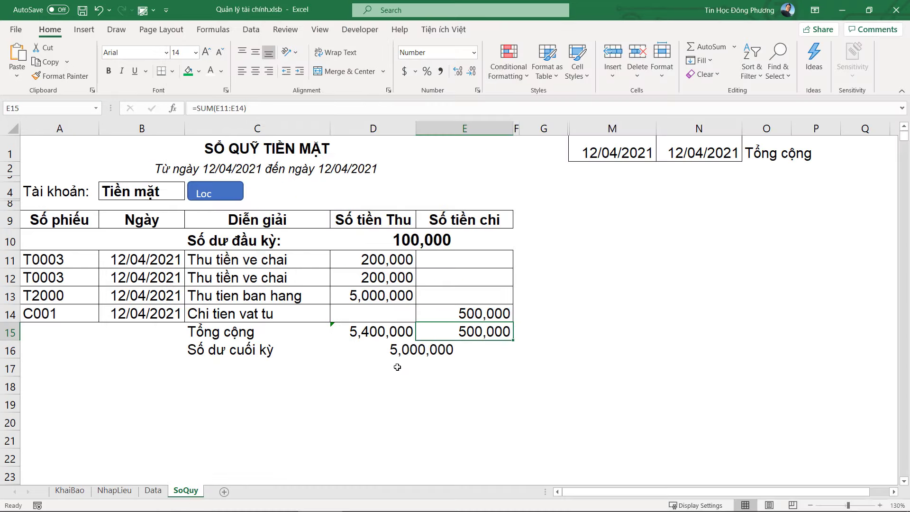
# Step: Enter =SUM(D11:D14) in D15 so it shows 5,400,000
pyautogui.click(398, 332)
pyautogui.write('=s')
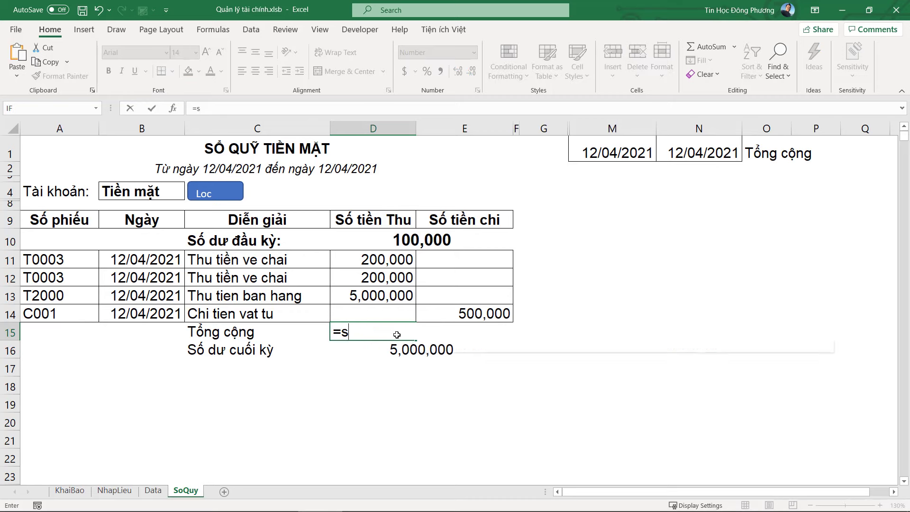
pyautogui.write('i,')
pyautogui.press('BackSpace')
pyautogui.write('um')
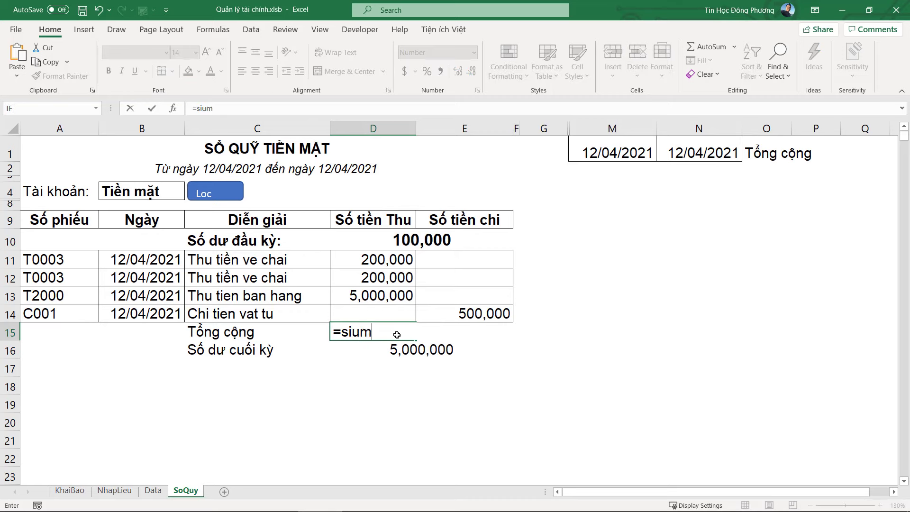
pyautogui.press('BackSpace')
pyautogui.press('BackSpace')
pyautogui.press('BackSpace')
pyautogui.write('um')
pyautogui.press('Tab')
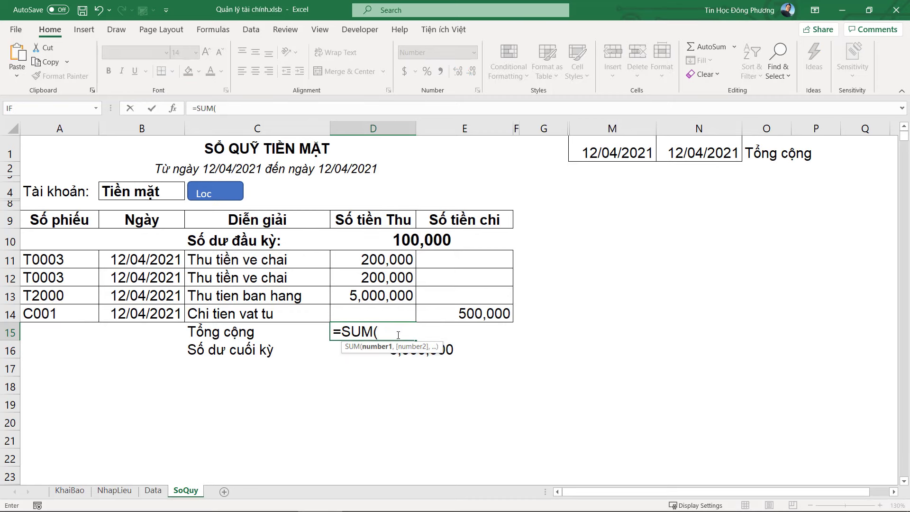
pyautogui.moveTo(363, 260)
pyautogui.mouseDown()
pyautogui.moveTo(377, 298)
pyautogui.moveTo(401, 305)
pyautogui.mouseUp()
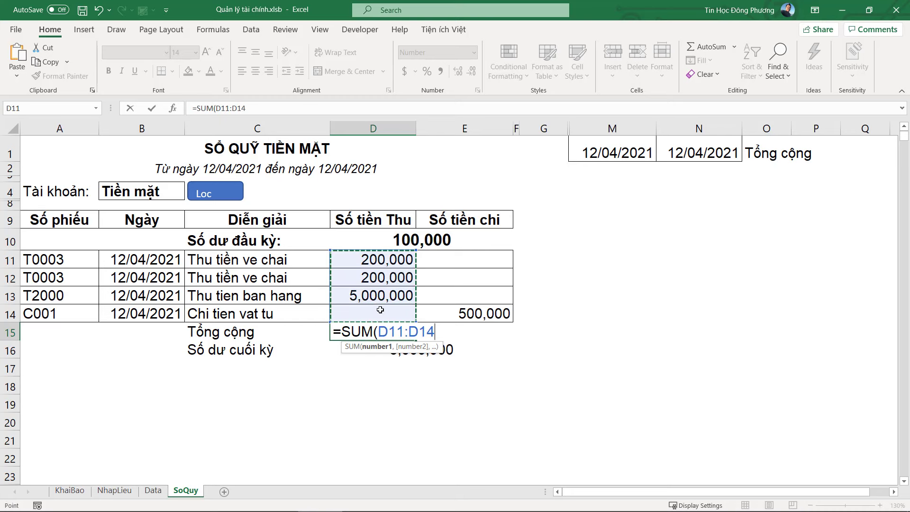
pyautogui.write(')')
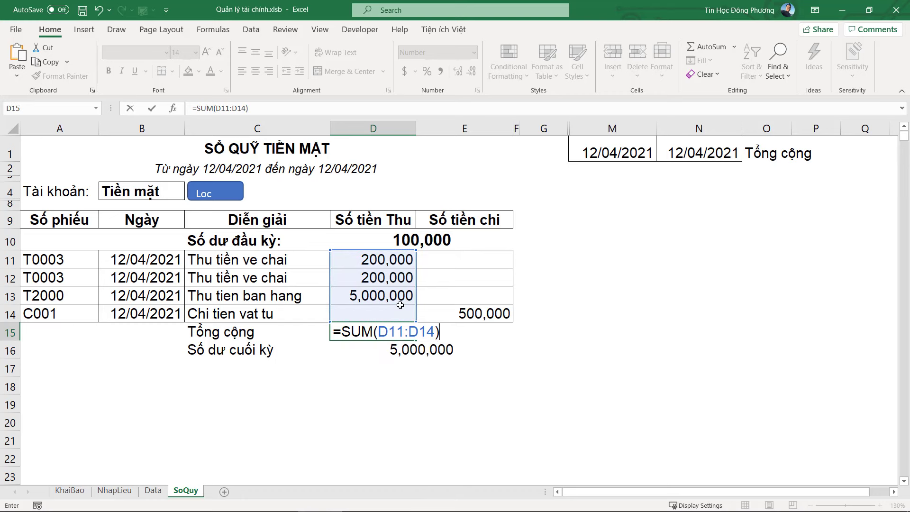
pyautogui.press('Return')
# Step: Copy the D15 formula text, leaving the cell unchanged, and return to the VBA editor
pyautogui.click(388, 332)
pyautogui.doubleClick(388, 332)
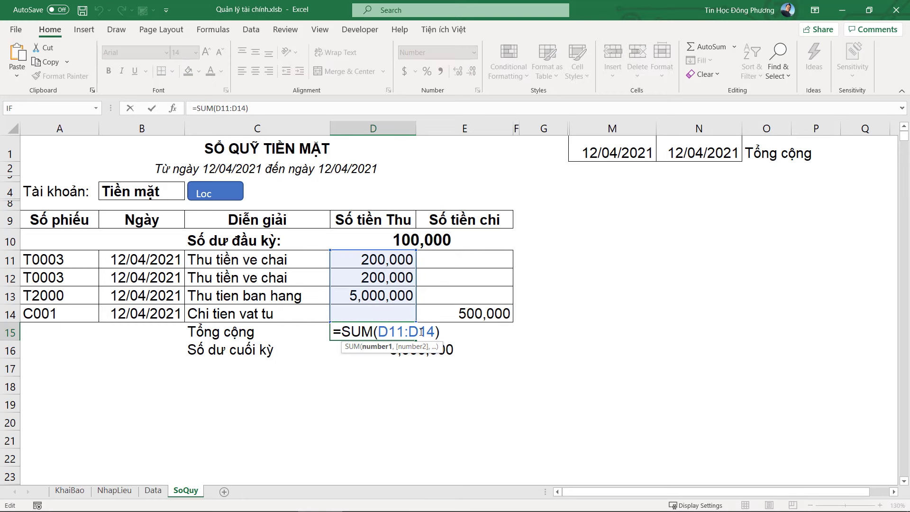
pyautogui.moveTo(418, 332); pyautogui.dragTo(435, 332)
pyautogui.press('Escape')
pyautogui.doubleClick(389, 332)
pyautogui.hotkey('shift', 'Home')
pyautogui.hotkey('ctrl', 'c')
pyautogui.press('BackSpace')
pyautogui.press('Escape')
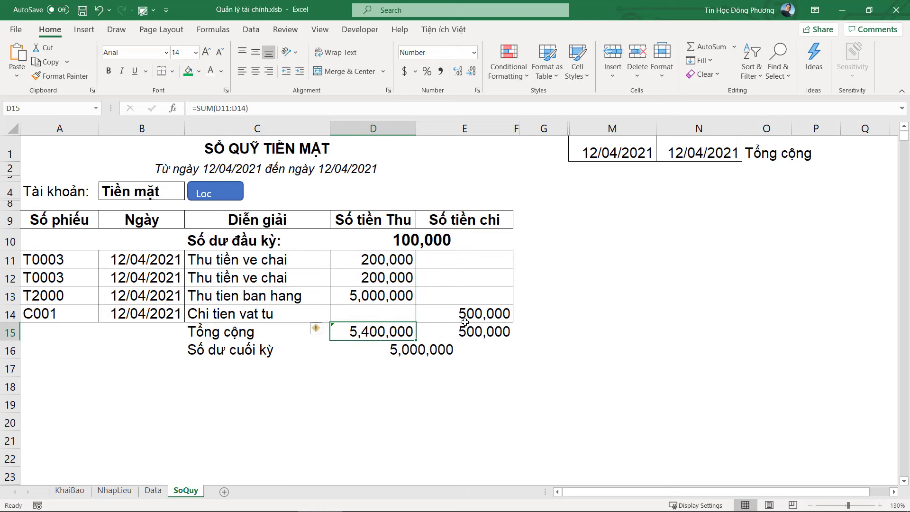
pyautogui.hotkey('alt', 'F11')
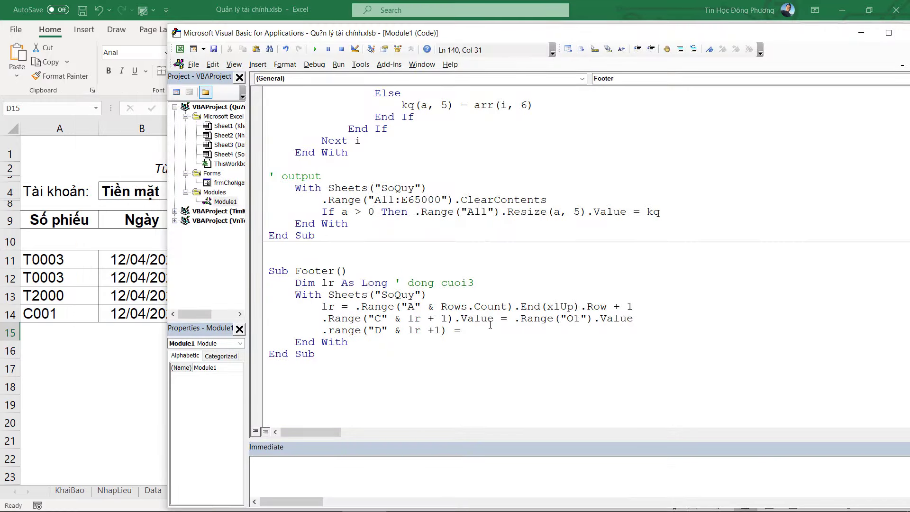
# Step: Paste the formula and edit it into .Range("D" & lr + 1) = "=SUM(D11:D" & lr & ")"
pyautogui.hotkey('ctrl', 'v')
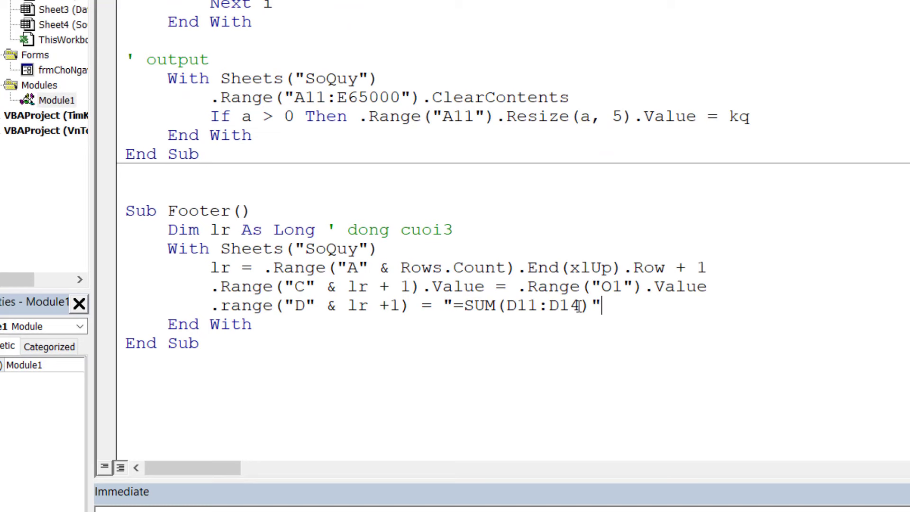
pyautogui.moveTo(551, 330); pyautogui.dragTo(539, 330)
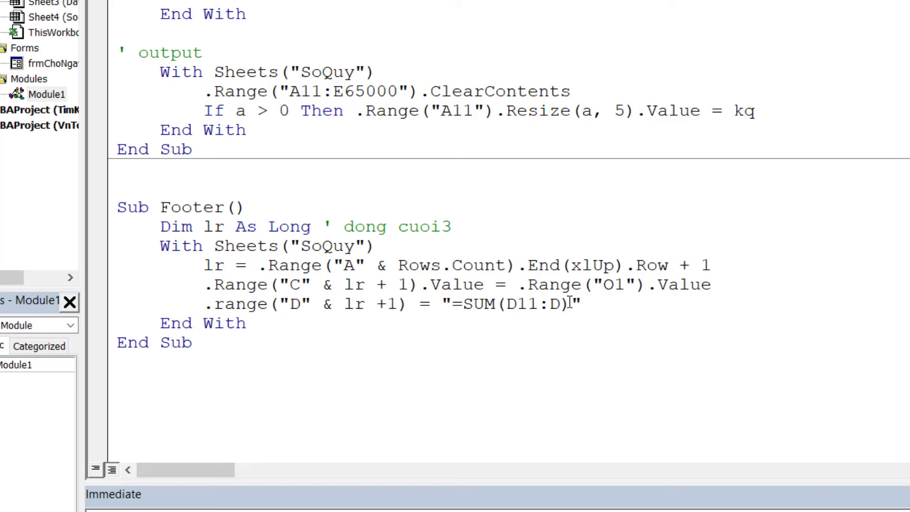
pyautogui.click(572, 304)
pyautogui.press('BackSpace')
pyautogui.click(572, 304)
pyautogui.write('& lr')
pyautogui.write(' &')
pyautogui.write(')"')
pyautogui.click(557, 325)
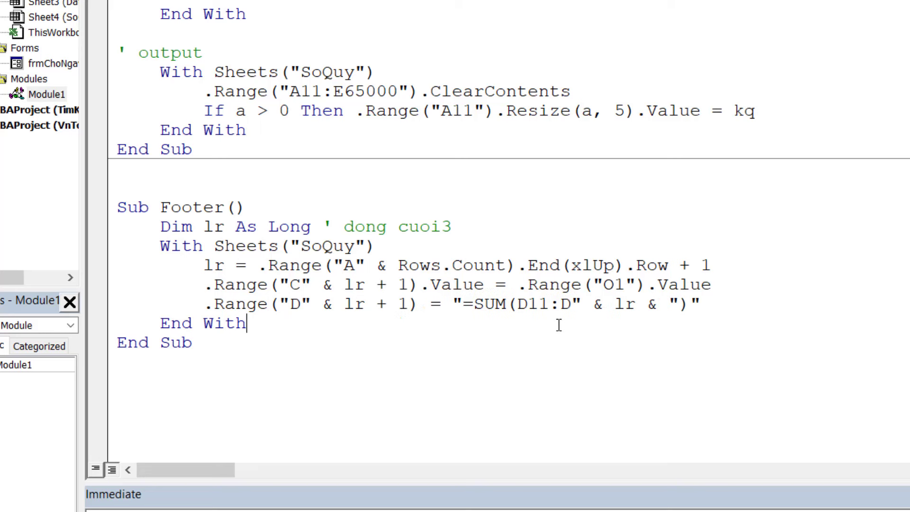
pyautogui.click(582, 311)
pyautogui.moveTo(582, 306); pyautogui.dragTo(452, 306)
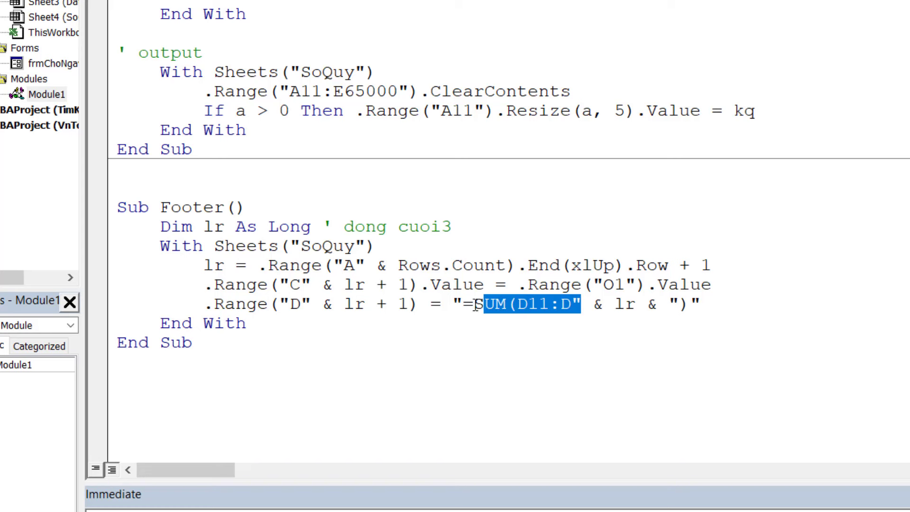
pyautogui.moveTo(637, 307); pyautogui.dragTo(615, 308)
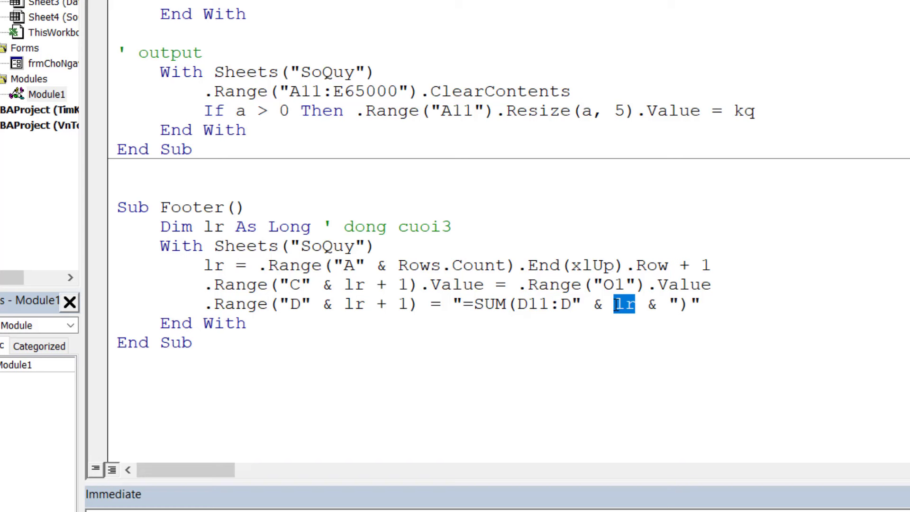
pyautogui.click(623, 304)
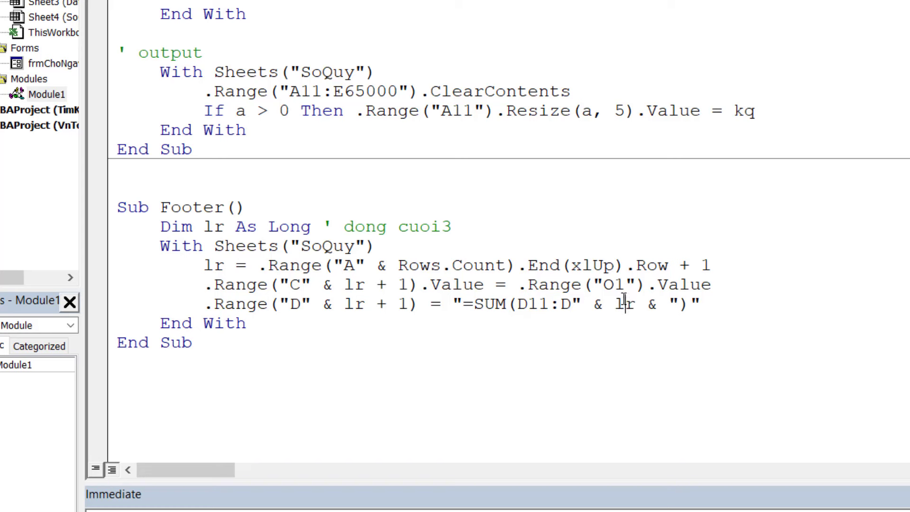
pyautogui.click(701, 304)
pyautogui.click(495, 284)
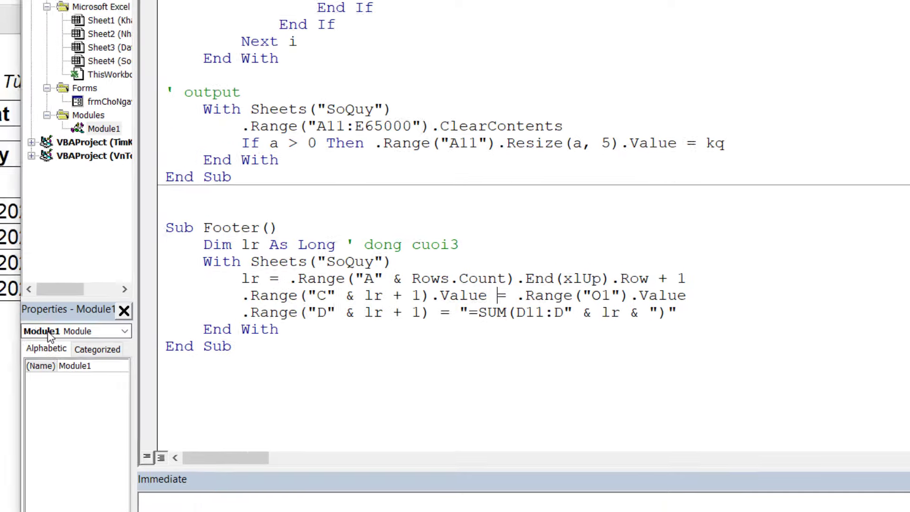
pyautogui.hotkey('alt', 'F11')
# Step: Clear C15:E16 and run Footer, which puts the totals one row too low in row 16
pyautogui.moveTo(367, 329); pyautogui.dragTo(429, 344)
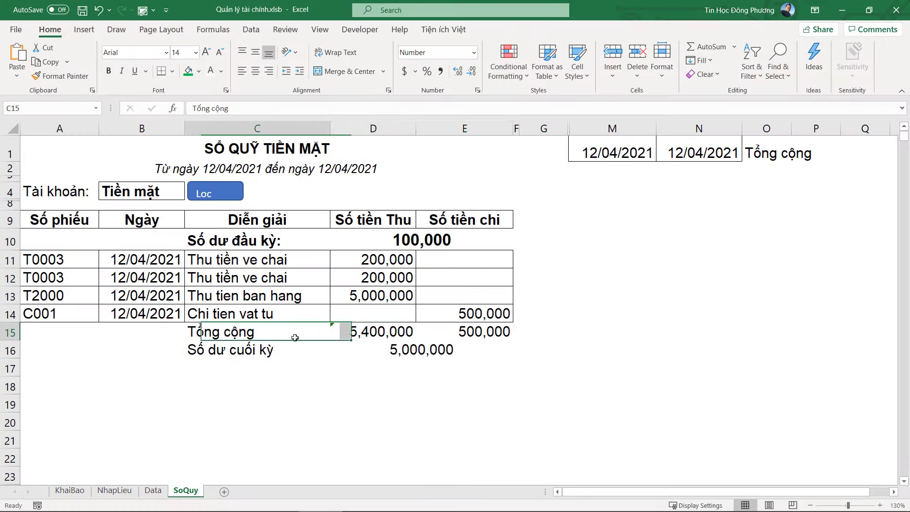
pyautogui.moveTo(232, 333); pyautogui.dragTo(433, 351)
pyautogui.press('Delete')
pyautogui.hotkey('alt', 'F11')
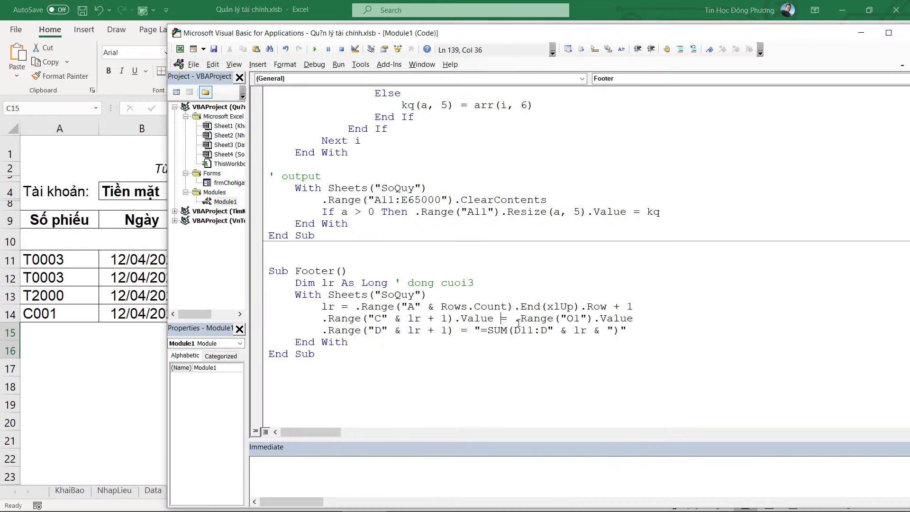
pyautogui.click(314, 49)
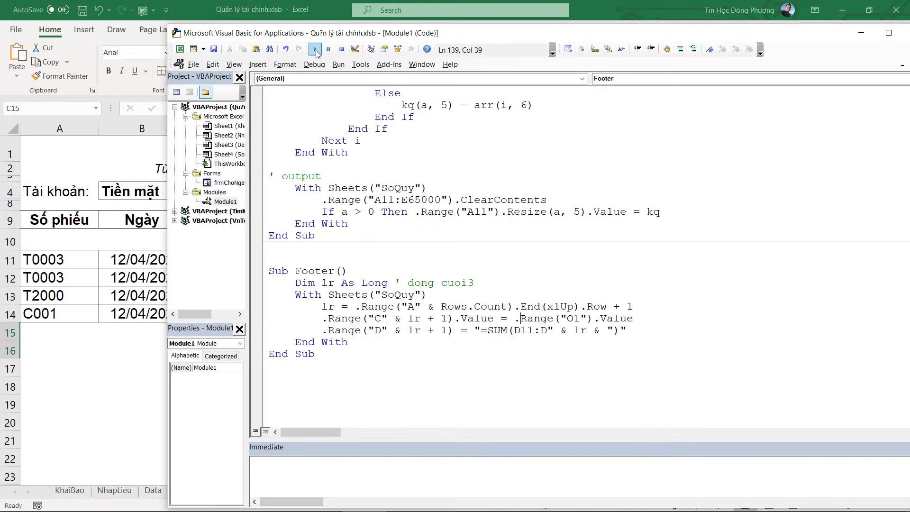
pyautogui.click(123, 349)
pyautogui.click(244, 352)
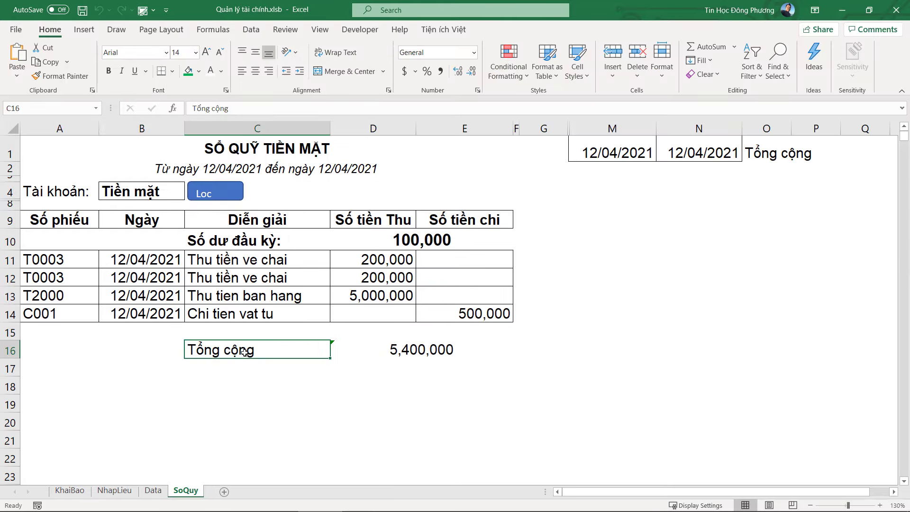
pyautogui.click(243, 336)
pyautogui.click(241, 350)
pyautogui.click(244, 333)
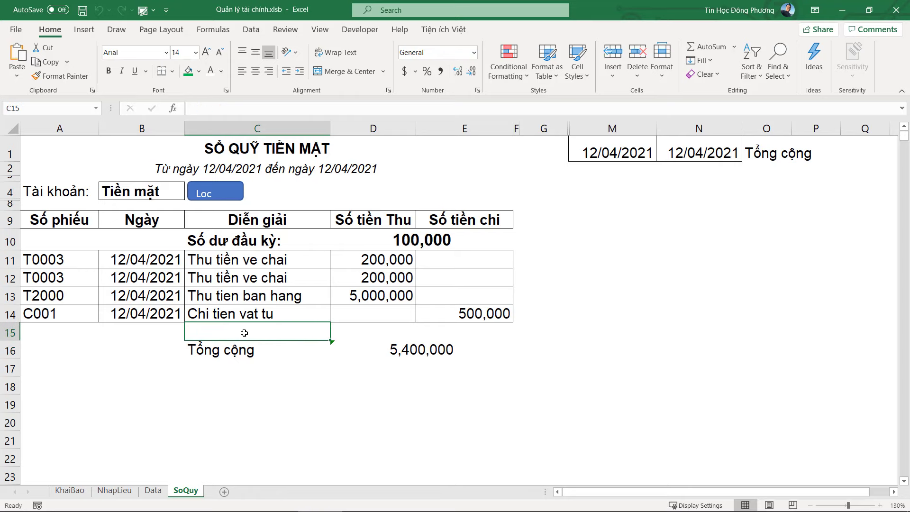
pyautogui.click(437, 356)
# Step: Remove the + 1 from the last-row line, clear C15:E16, and rerun Footer
pyautogui.hotkey('alt', 'F11')
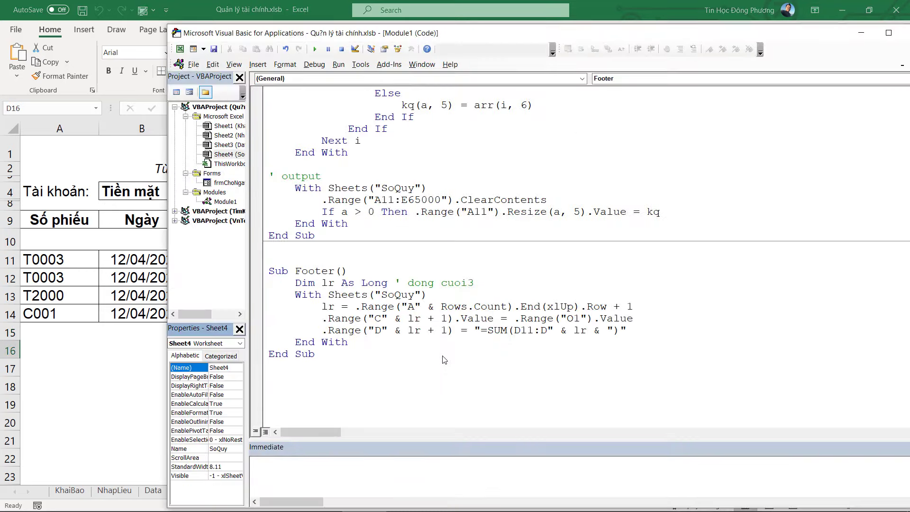
pyautogui.click(622, 307)
pyautogui.press('BackSpace')
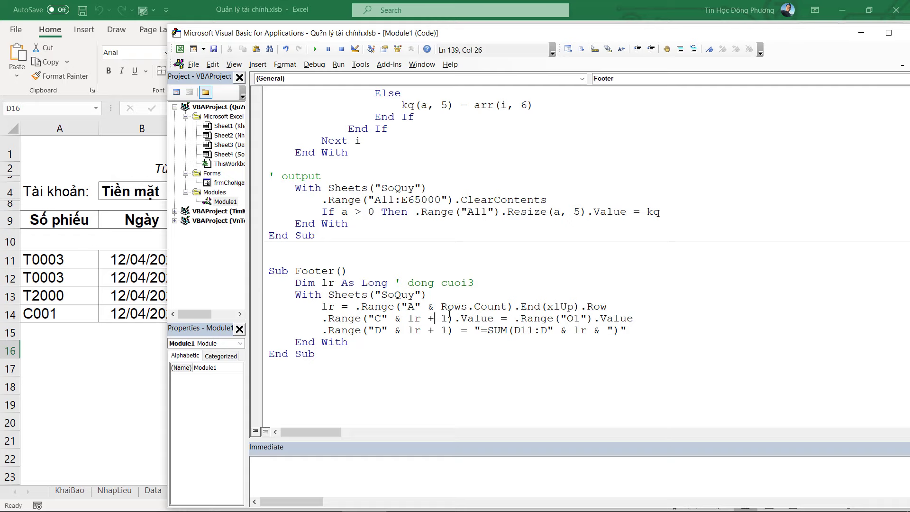
pyautogui.hotkey('alt', 'Tab')
pyautogui.click(230, 345)
pyautogui.moveTo(230, 345); pyautogui.dragTo(474, 331)
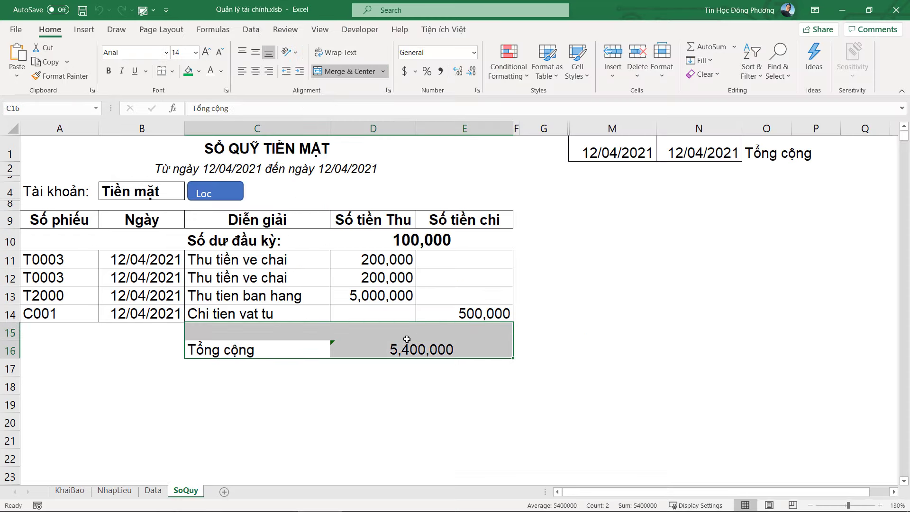
pyautogui.press('Delete')
pyautogui.hotkey('alt', 'Tab')
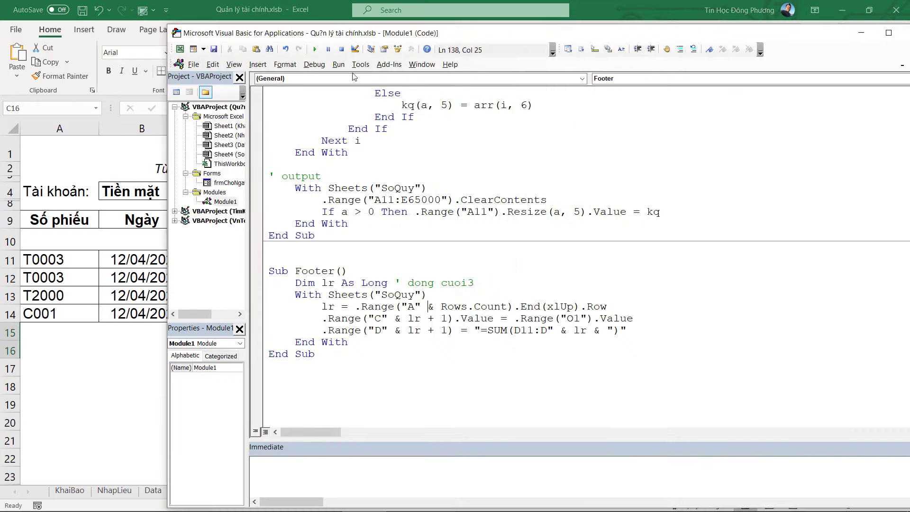
pyautogui.click(315, 49)
# Step: Run Footer and confirm D15 holds the SUM formula while E15 is still empty
pyautogui.click(137, 327)
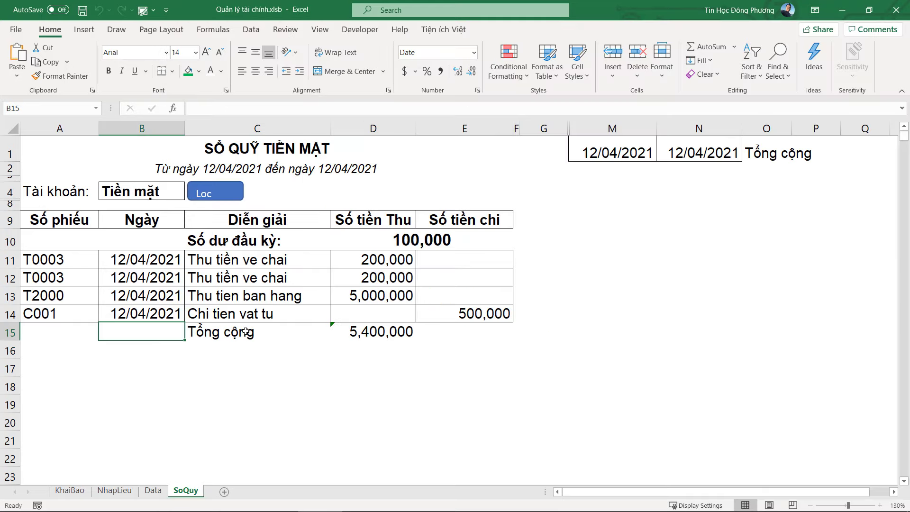
pyautogui.click(245, 331)
pyautogui.click(357, 336)
pyautogui.doubleClick(379, 331)
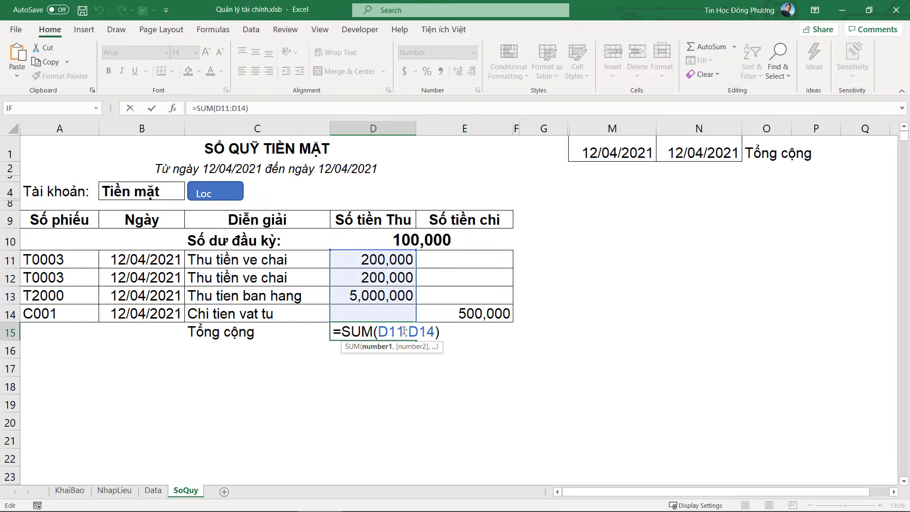
pyautogui.press('Escape')
pyautogui.click(479, 329)
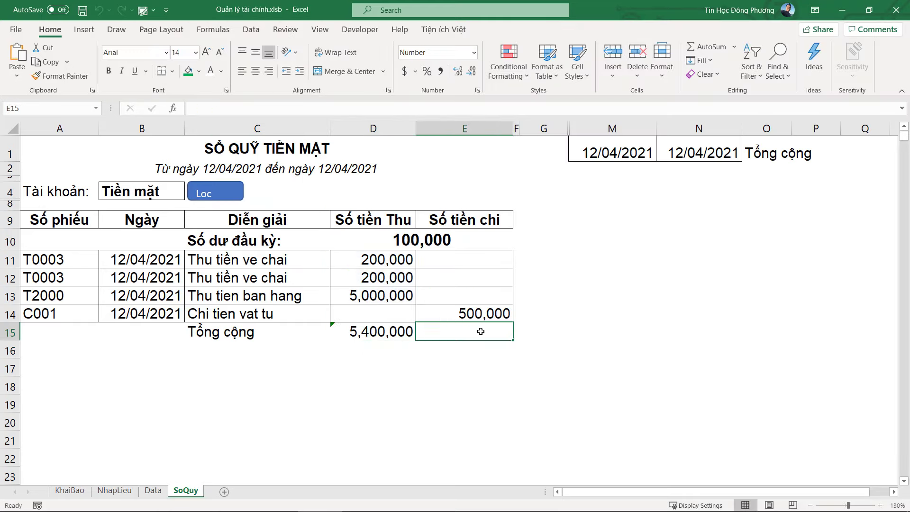
pyautogui.press('alt')
pyautogui.hotkey('alt', 'F11')
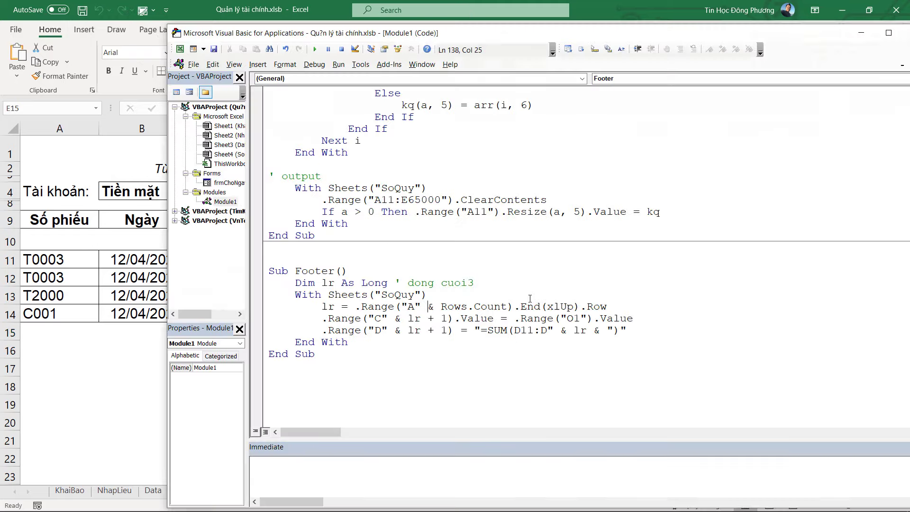
pyautogui.hotkey('alt', 'F11')
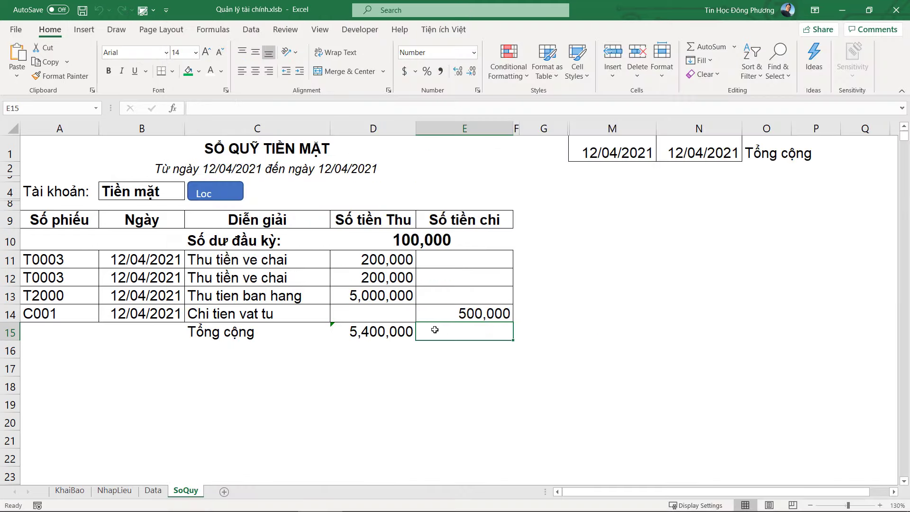
pyautogui.hotkey('alt', 'F11')
# Step: Duplicate the column D total line and change it to .Range("E" & lr + 1) = "=SUM(E11:E" & lr & ")"
pyautogui.moveTo(322, 330); pyautogui.dragTo(627, 327)
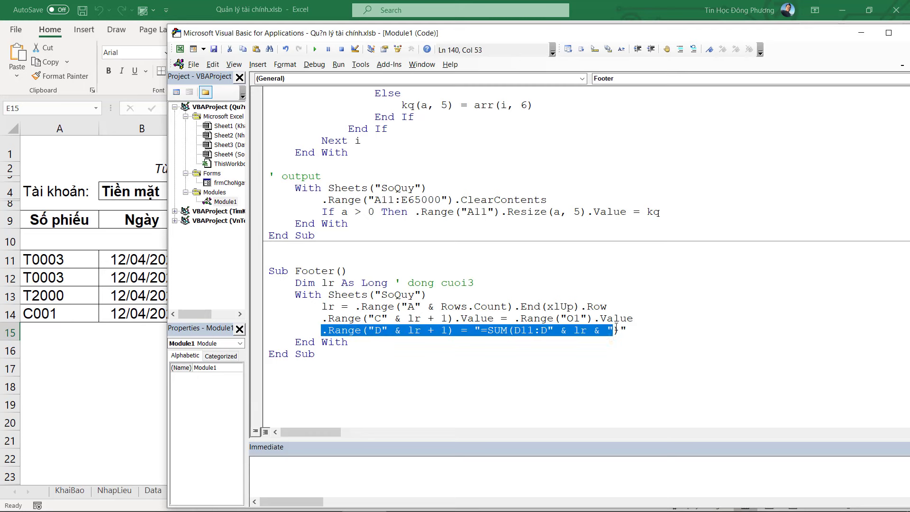
pyautogui.click(630, 328)
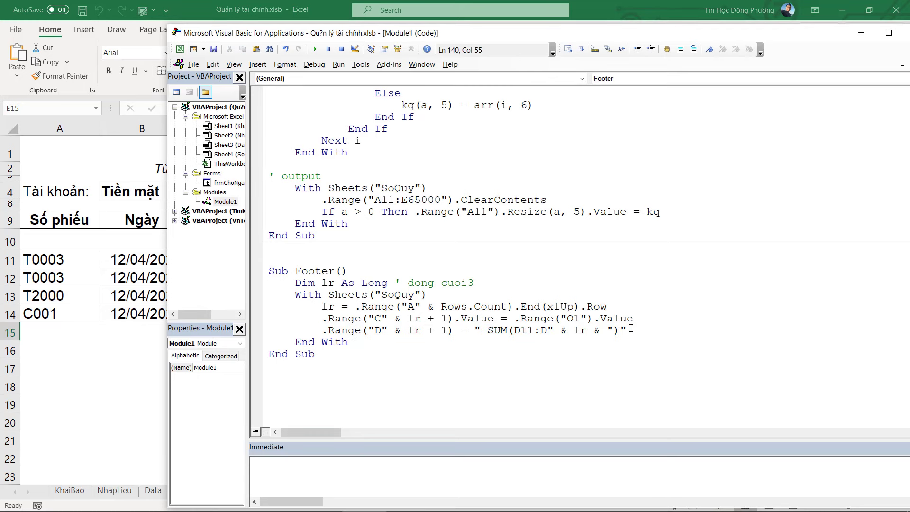
pyautogui.press('Return')
pyautogui.write('.Range("D" & lr + 1) = "=SUM(D11:D" & lr & ")"')
pyautogui.doubleClick(378, 341)
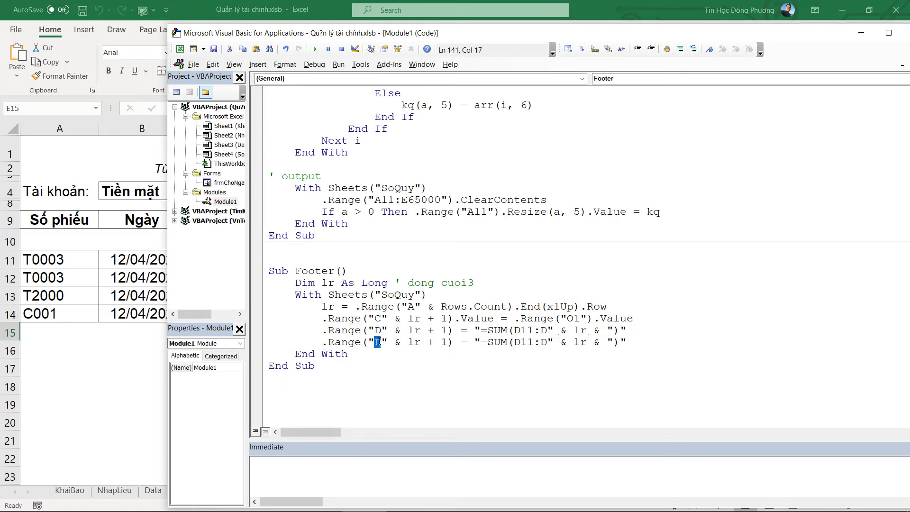
pyautogui.write('E')
pyautogui.click(479, 342)
pyautogui.press('alt')
pyautogui.doubleClick(544, 342)
pyautogui.doubleClick(518, 343)
pyautogui.write('E')
pyautogui.doubleClick(544, 342)
pyautogui.write('E')
pyautogui.click(569, 350)
pyautogui.press('Return')
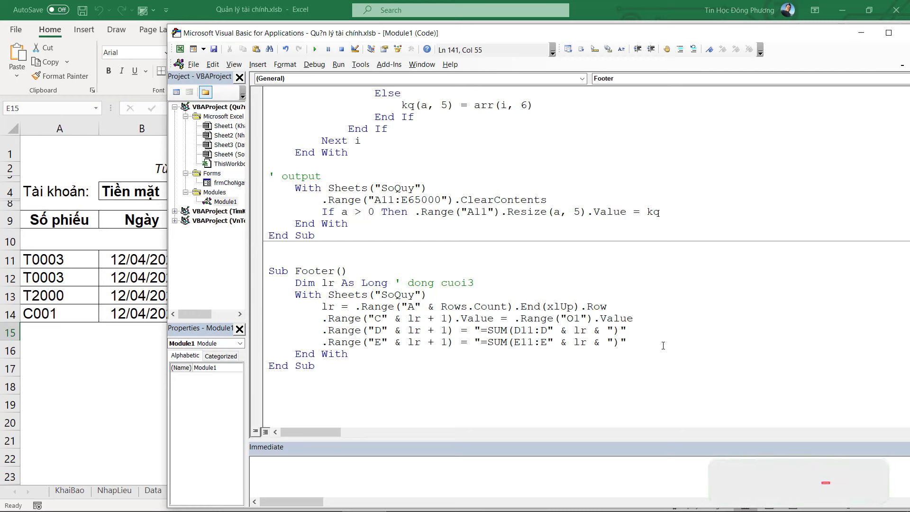
# Step: Check the totals and formula in D15:E15 on the sheet
pyautogui.click(126, 358)
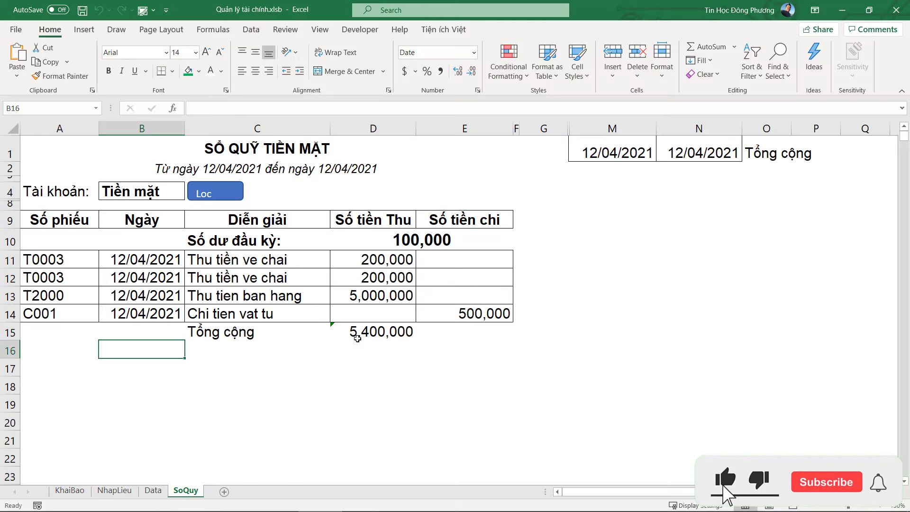
pyautogui.moveTo(374, 332)
pyautogui.mouseDown()
pyautogui.moveTo(462, 333)
pyautogui.moveTo(408, 335)
pyautogui.mouseUp()
pyautogui.click(260, 108)
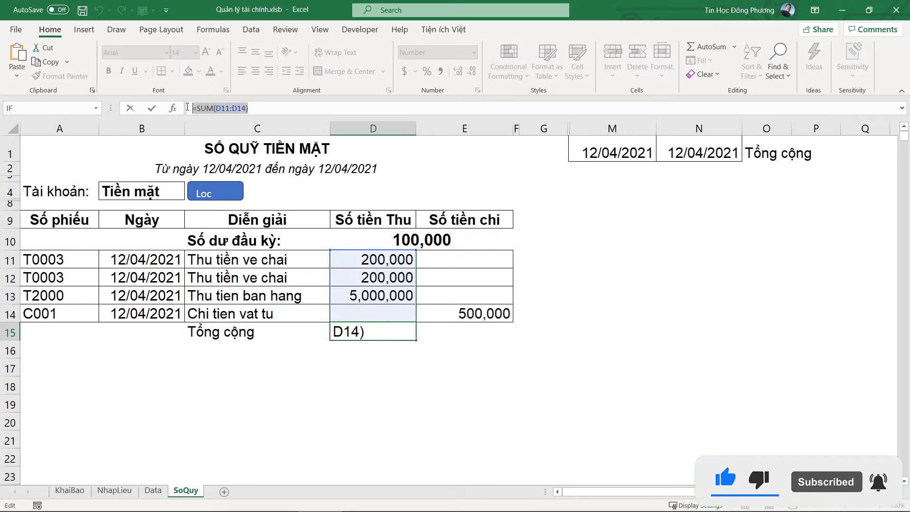
pyautogui.press('Escape')
pyautogui.hotkey('alt', 'F11')
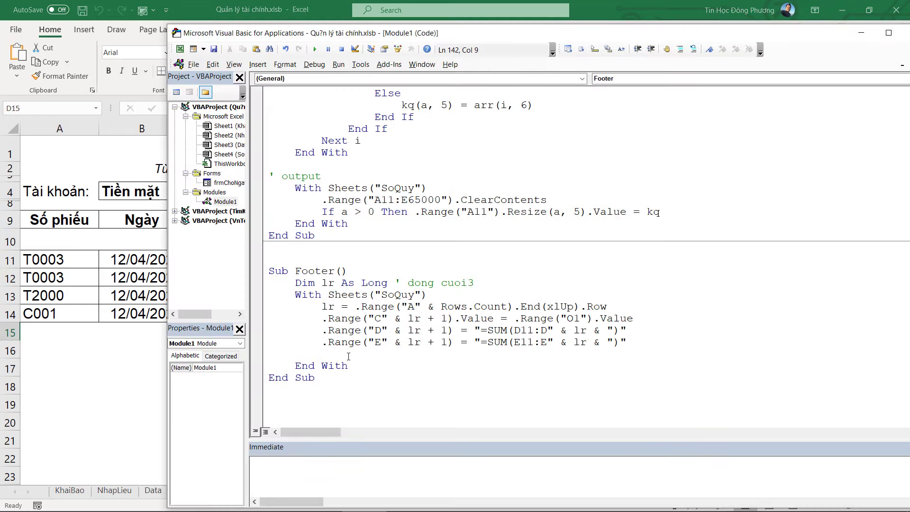
# Step: Add a Footer line setting .Range("D" & lr & ":E" & lr).Value equal to its own value
pyautogui.write('.range')
pyautogui.write('("D')
pyautogui.write('" & ')
pyautogui.write('lr')
pyautogui.write(' & :')
pyautogui.write('E"')
pyautogui.press('BackSpace')
pyautogui.press('BackSpace')
pyautogui.press('BackSpace')
pyautogui.write('"')
pyautogui.write(':E"')
pyautogui.write('& lr')
pyautogui.write('.vlue')
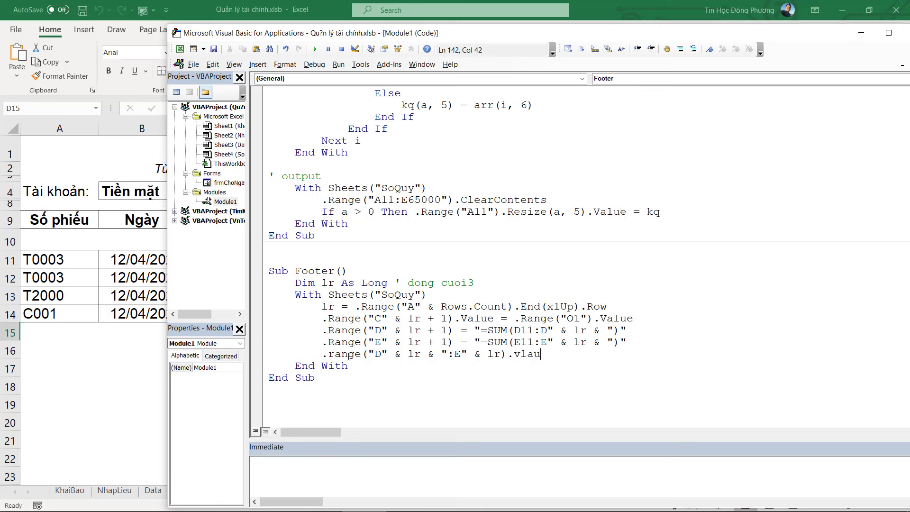
pyautogui.press('BackSpace')
pyautogui.press('BackSpace')
pyautogui.write('lue')
pyautogui.moveTo(322, 354); pyautogui.dragTo(548, 355)
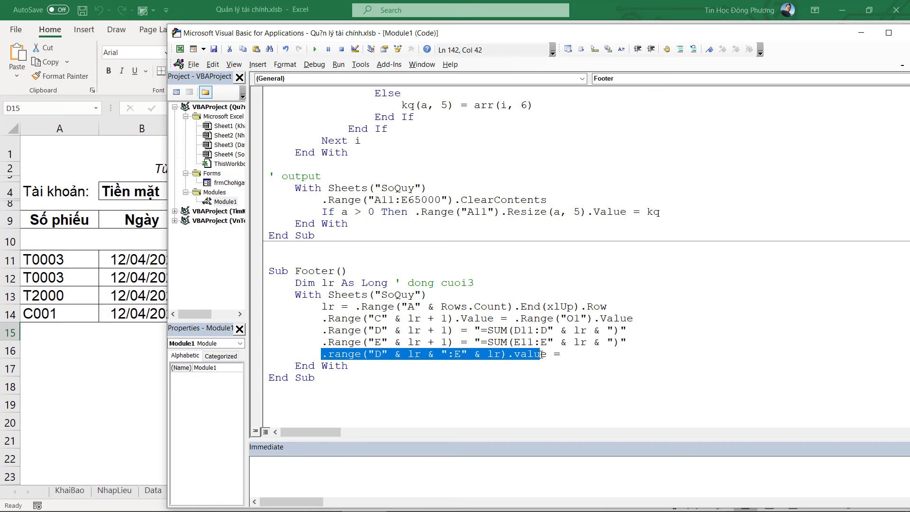
pyautogui.hotkey('ctrl', 'c')
pyautogui.click(593, 357)
pyautogui.hotkey('ctrl', 'v')
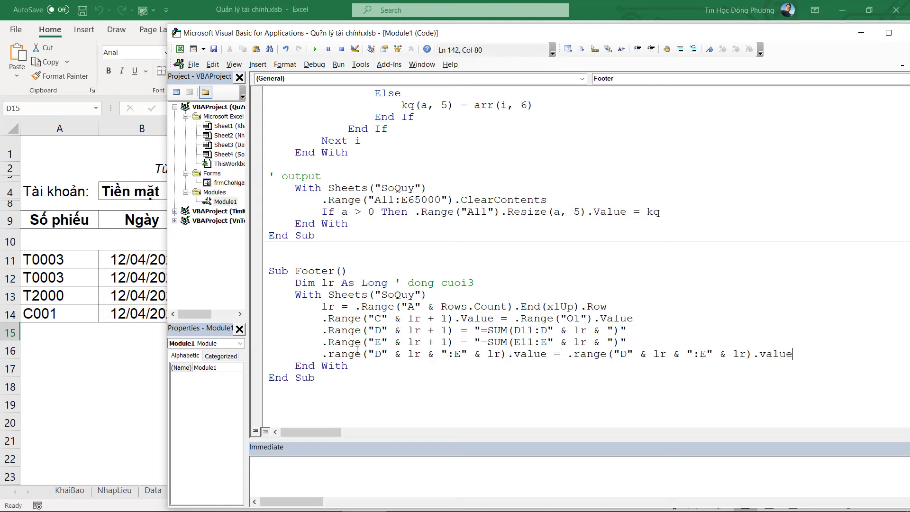
pyautogui.doubleClick(414, 354)
pyautogui.click(408, 354)
# Step: Run Footer as a test and inspect the totals in D15 and E15
pyautogui.hotkey('alt', 'F11')
pyautogui.hotkey('alt', 'F11')
pyautogui.click(315, 49)
pyautogui.hotkey('alt', 'F11')
pyautogui.click(373, 331)
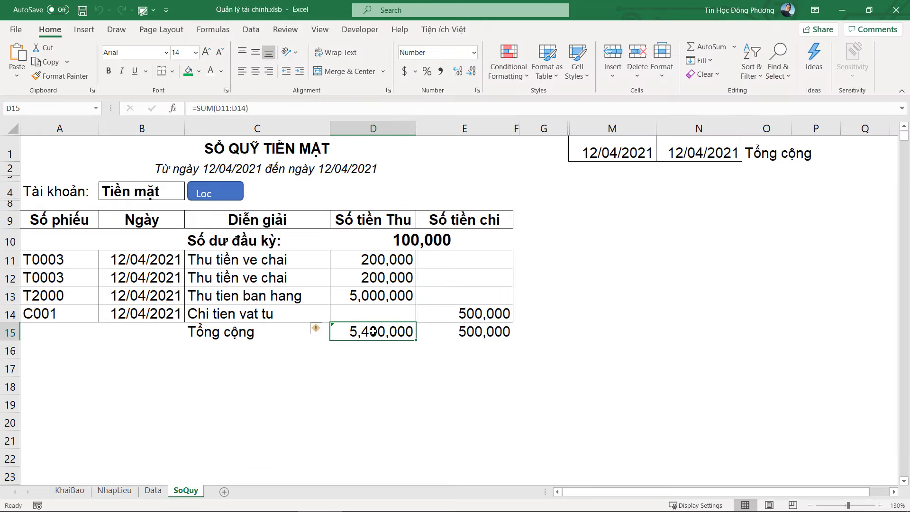
pyautogui.click(500, 332)
pyautogui.hotkey('alt', 'F11')
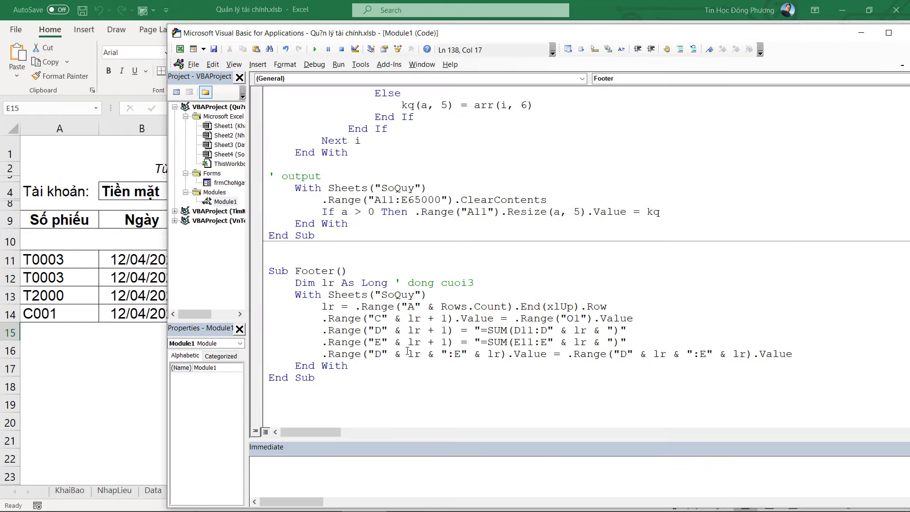
# Step: Change the row references in the new line's target and source ranges to lr + 1
pyautogui.click(478, 353)
pyautogui.click(415, 355)
pyautogui.write('+1')
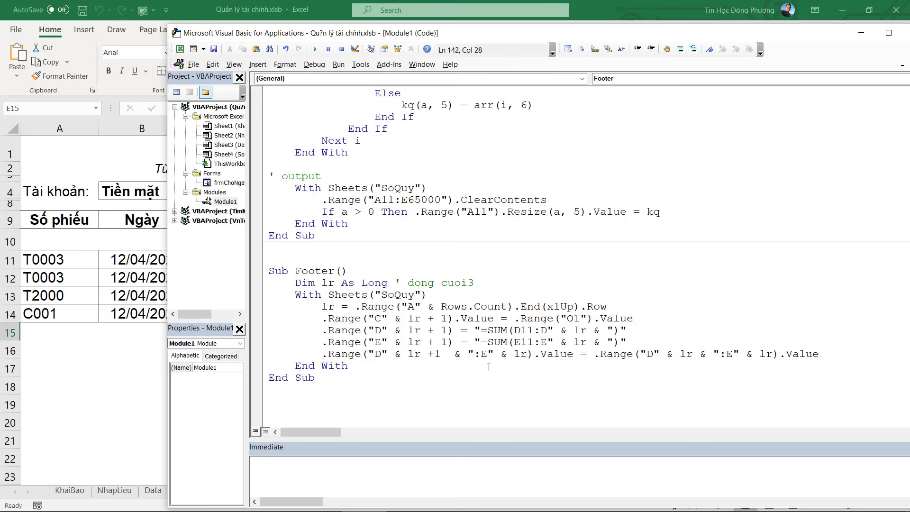
pyautogui.press('Delete')
pyautogui.click(525, 354)
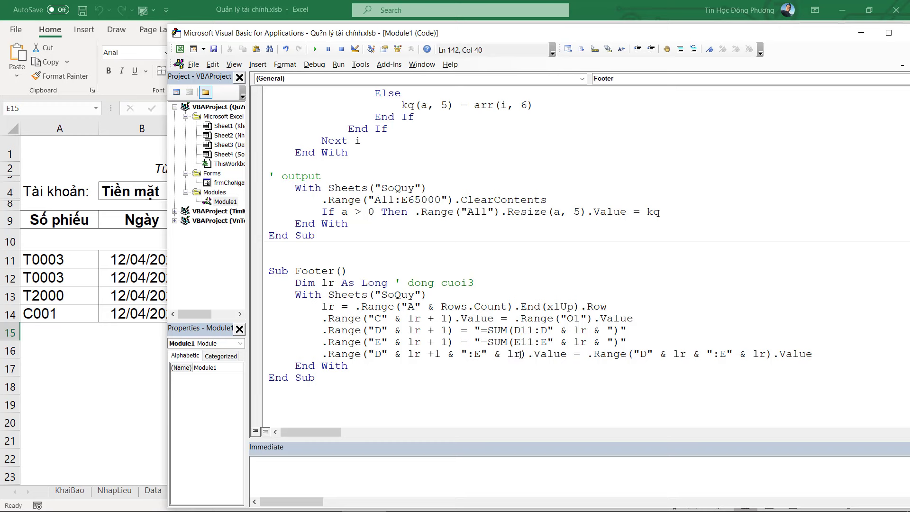
pyautogui.click(521, 354)
pyautogui.write('+1')
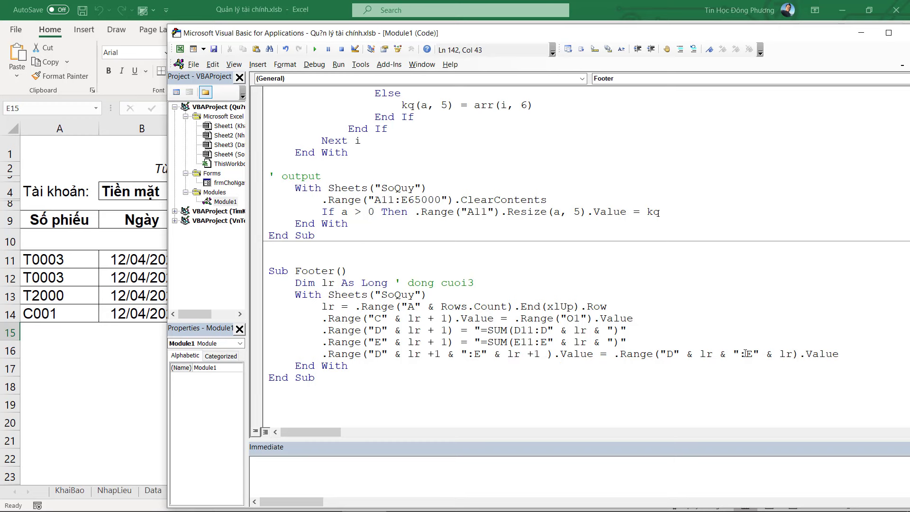
pyautogui.click(718, 355)
pyautogui.write('+1')
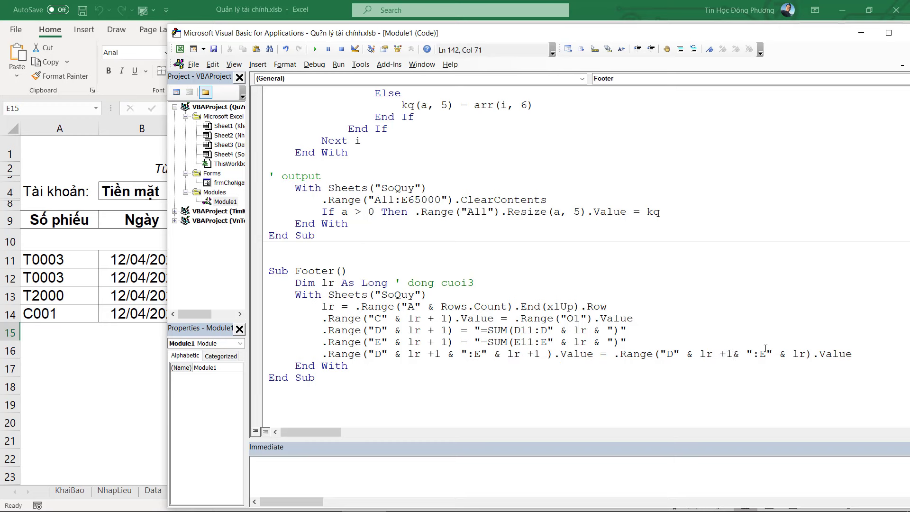
pyautogui.write('+1')
# Step: Fix the syntax error on the range line and recheck the D15 total on the sheet
pyautogui.press('Up')
pyautogui.press('Up')
pyautogui.press('Up')
pyautogui.click(812, 354)
pyautogui.click(561, 376)
pyautogui.click(729, 354)
pyautogui.click(662, 332)
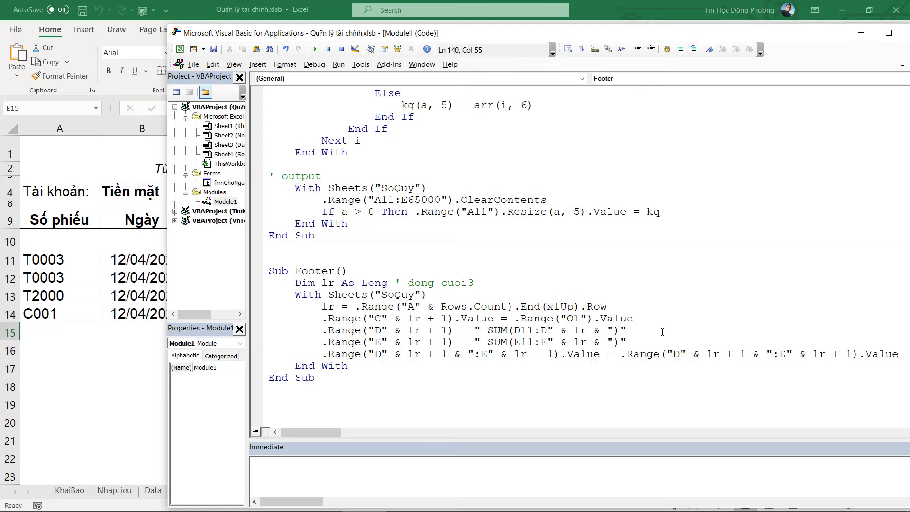
pyautogui.click(90, 313)
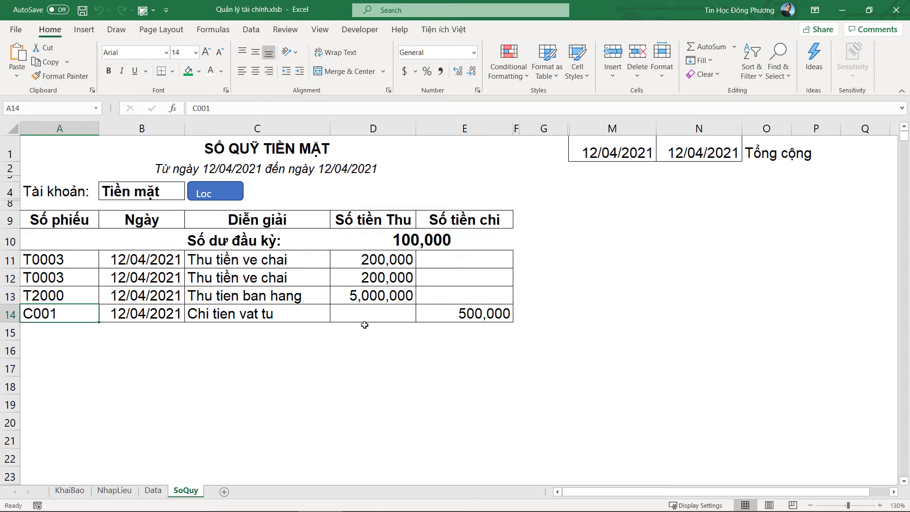
pyautogui.click(377, 332)
pyautogui.hotkey('alt', 'F11')
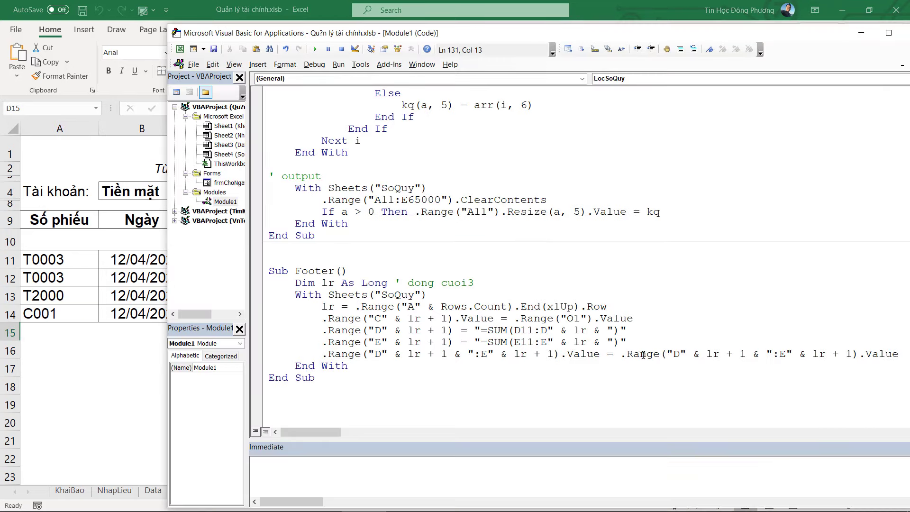
# Step: Run Footer and confirm D15 (5,400,000) and E15 (500,000) now hold plain values
pyautogui.click(673, 353)
pyautogui.moveTo(322, 353)
pyautogui.mouseDown()
pyautogui.moveTo(606, 354)
pyautogui.moveTo(269, 353)
pyautogui.moveTo(899, 354)
pyautogui.mouseUp()
pyautogui.click(561, 331)
pyautogui.click(315, 49)
pyautogui.hotkey('alt', 'F11')
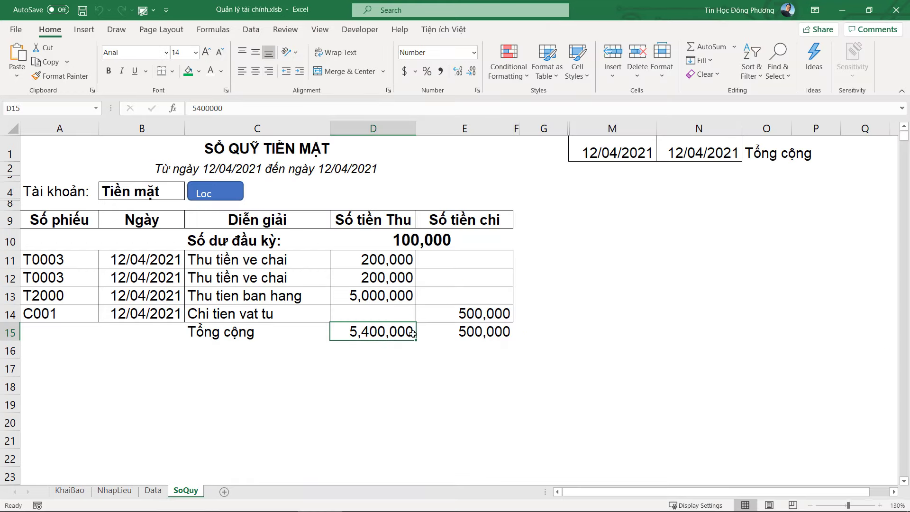
pyautogui.click(420, 332)
pyautogui.click(407, 332)
pyautogui.click(456, 336)
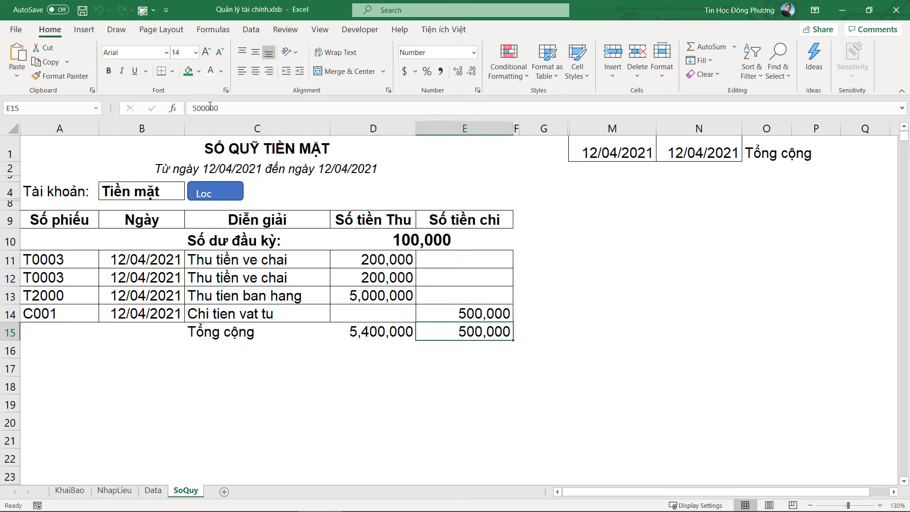
pyautogui.click(245, 350)
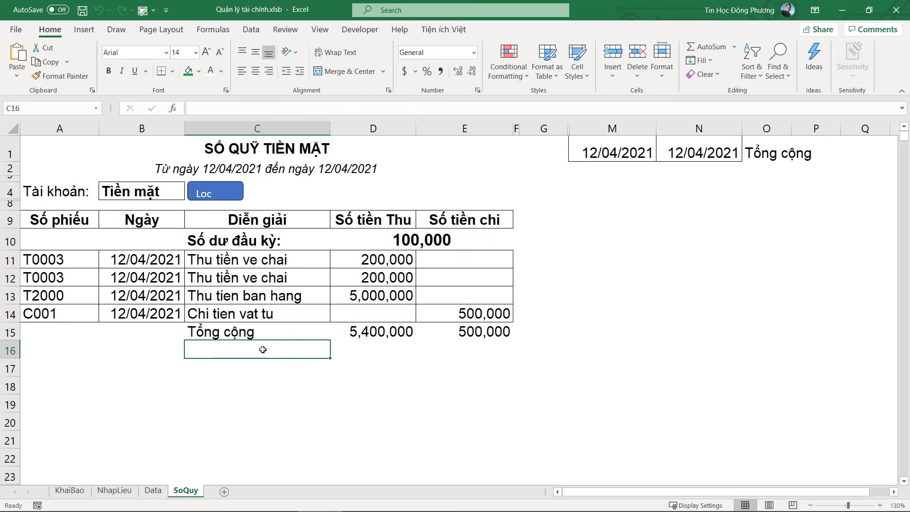
# Step: Enter the label Số dư cuối kỳ in cell O2
pyautogui.click(785, 167)
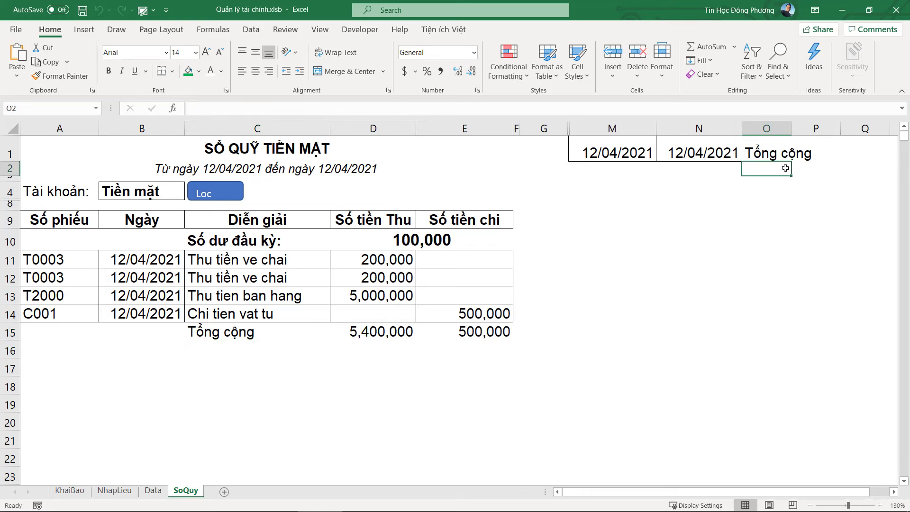
pyautogui.write('S')
pyautogui.write('ố')
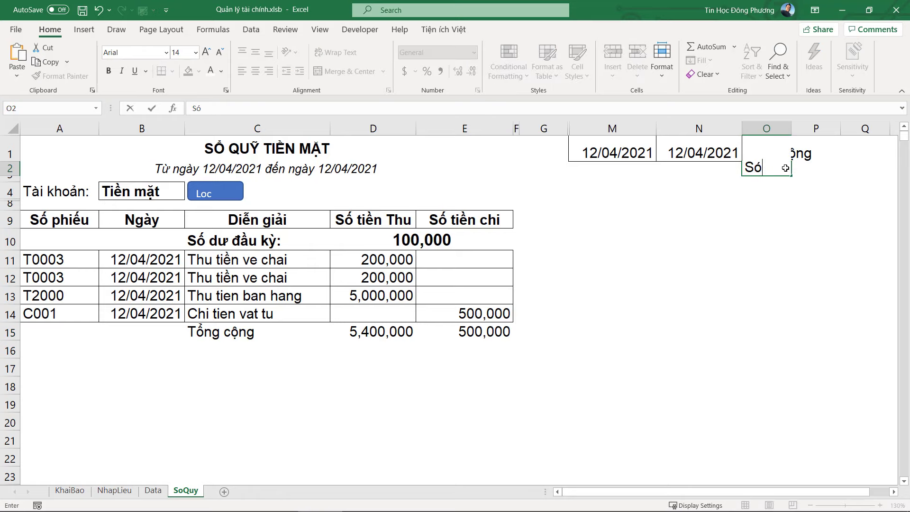
pyautogui.write(' dư cuối k')
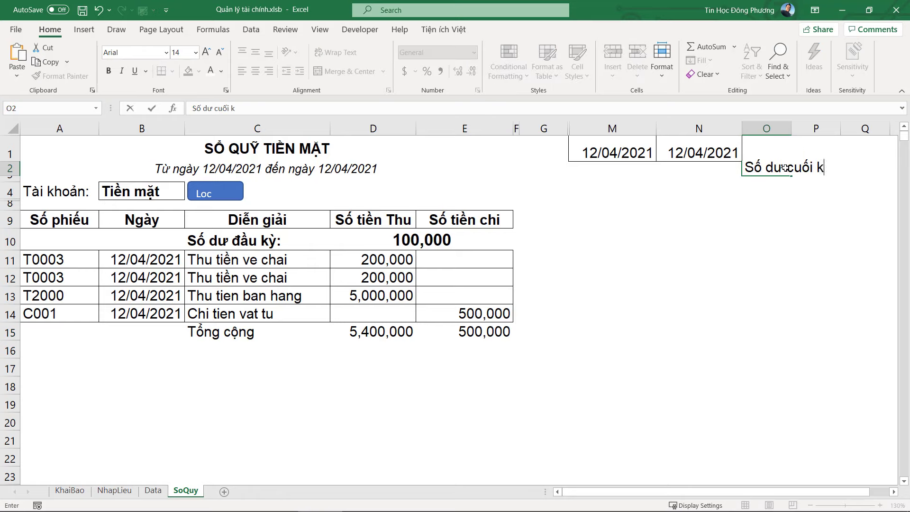
pyautogui.write('ỳ')
pyautogui.press('Return')
# Step: Comment the Footer lines 'chu Tong Cong', 'sum cot thu', 'sum cot chi', 'chuyen thanh value', then add blank lines
pyautogui.hotkey('alt', 'F11')
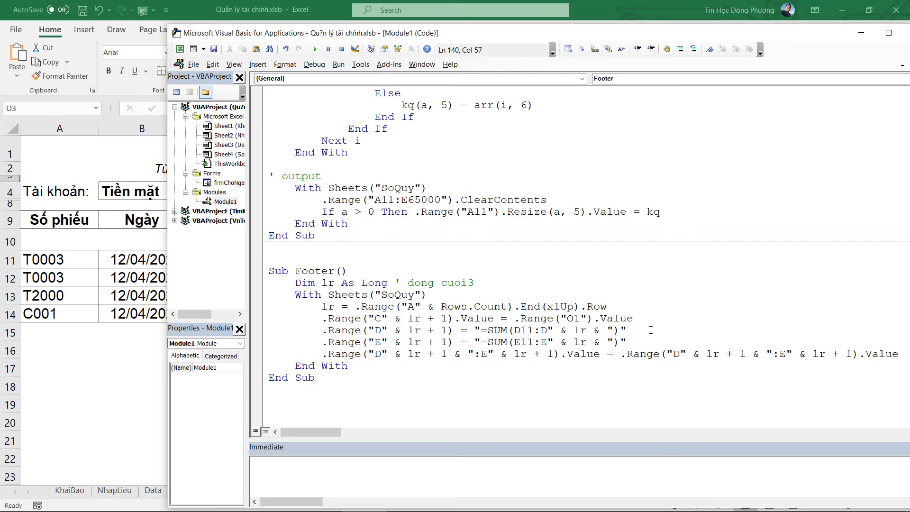
pyautogui.click(657, 311)
pyautogui.write("' chu Tong Cong")
pyautogui.press('Down')
pyautogui.write("' su")
pyautogui.write('m cot thu')
pyautogui.press('Down')
pyautogui.write('sum cot')
pyautogui.press('BackSpace')
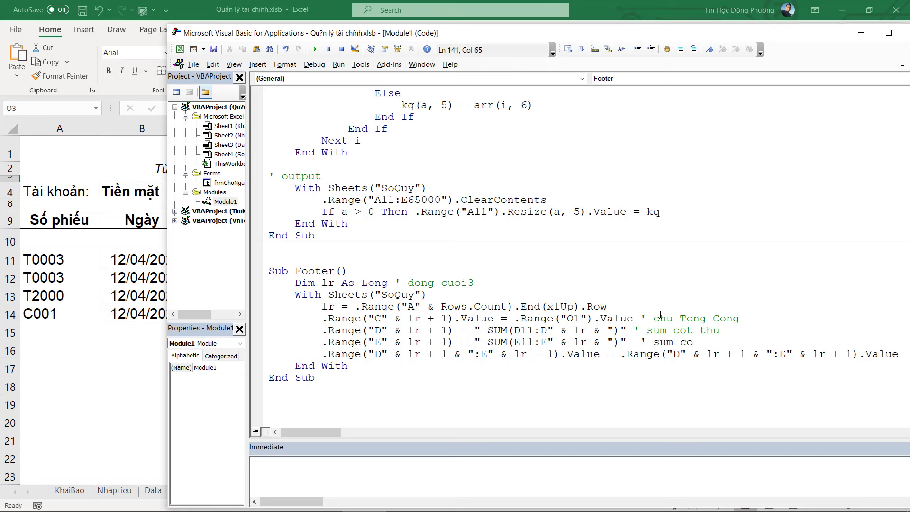
pyautogui.write('t chi')
pyautogui.press('Return')
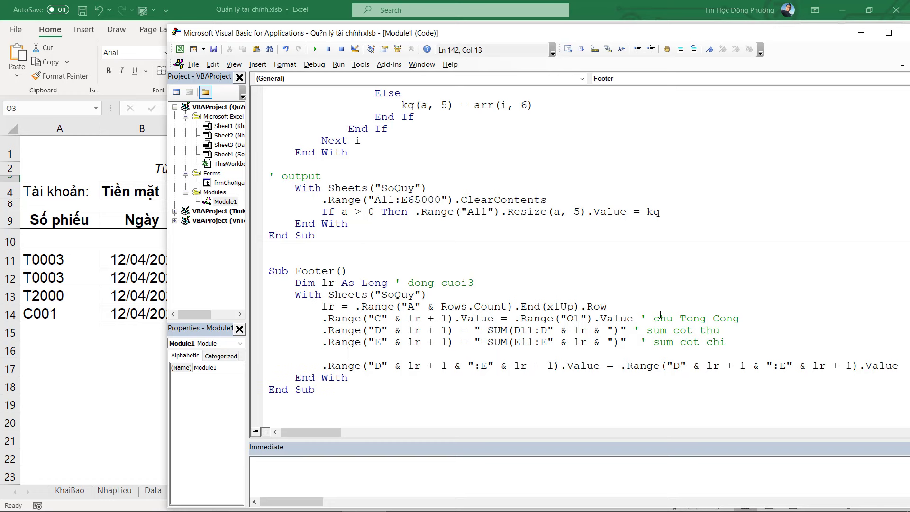
pyautogui.press('BackSpace')
pyautogui.write("' chuyen tha")
pyautogui.write('nh value')
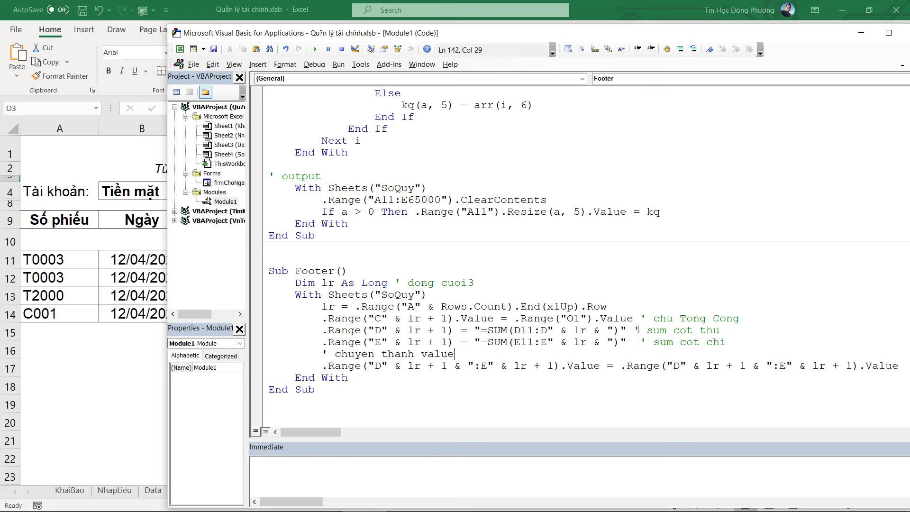
pyautogui.click(280, 379)
pyautogui.press('Return')
pyautogui.press('Return')
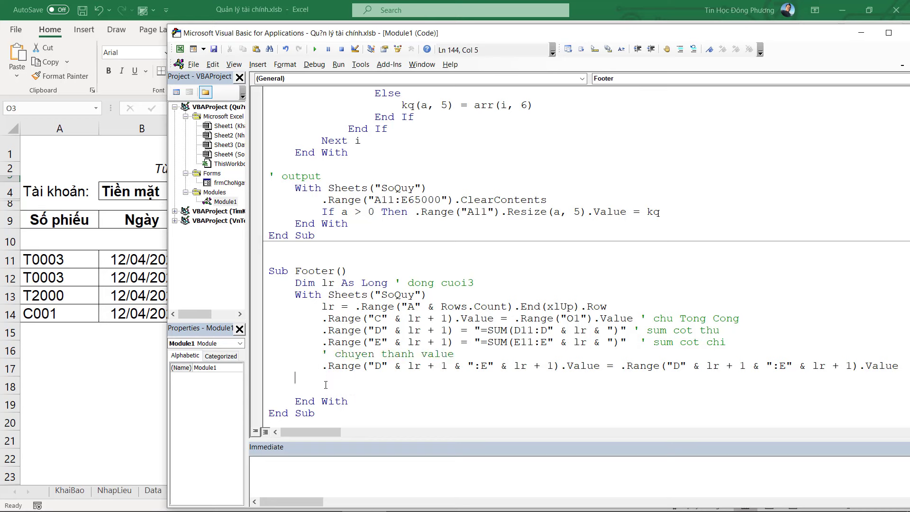
# Step: Duplicate the Tổng cộng label statement onto the blank line above End With
pyautogui.hotkey('alt', 'F11')
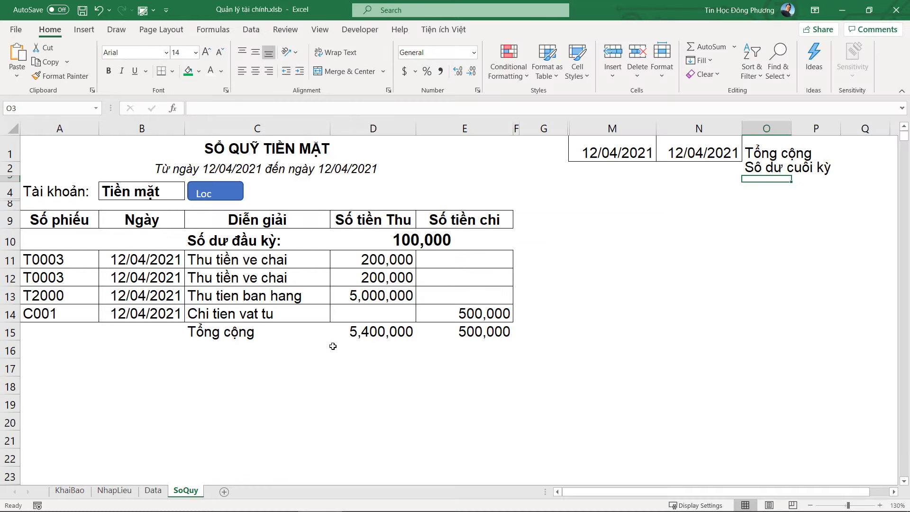
pyautogui.moveTo(231, 348)
pyautogui.mouseDown()
pyautogui.moveTo(493, 353)
pyautogui.moveTo(269, 350)
pyautogui.mouseUp()
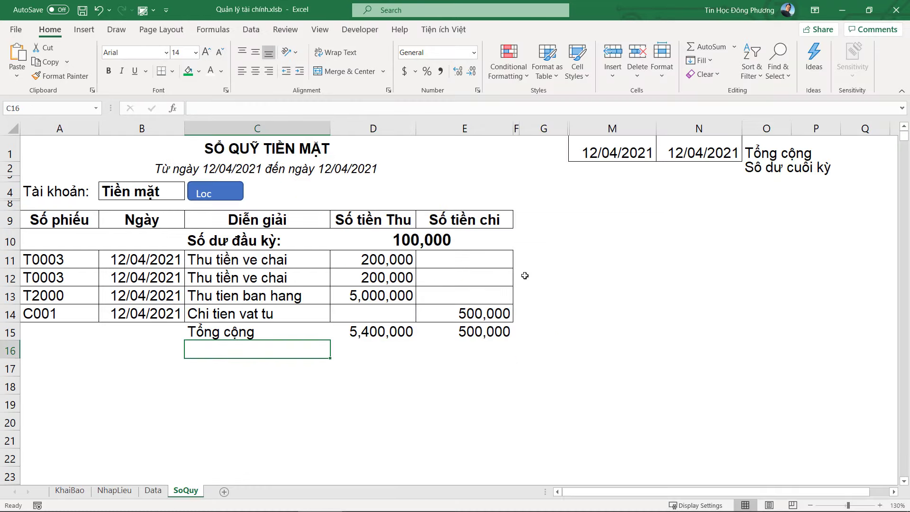
pyautogui.click(768, 172)
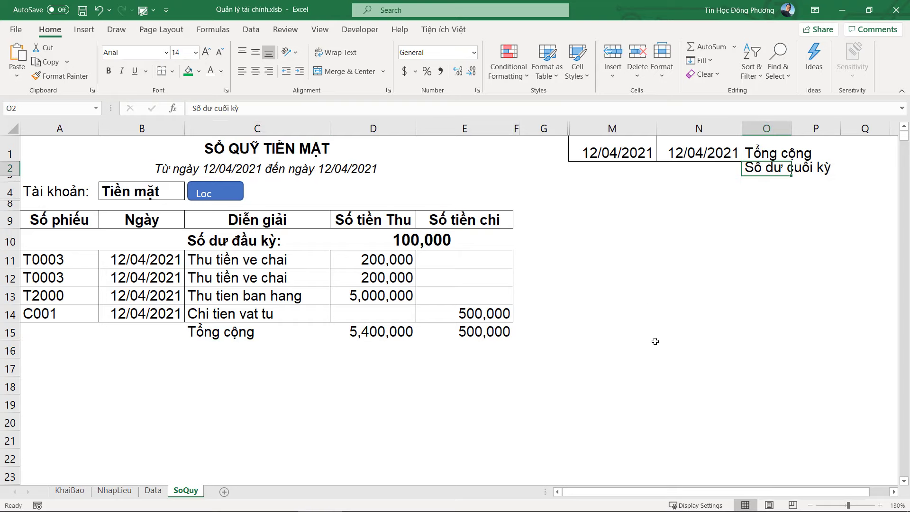
pyautogui.hotkey('alt', 'F11')
pyautogui.moveTo(323, 318); pyautogui.dragTo(641, 318)
pyautogui.hotkey('ctrl', 'c')
pyautogui.click(332, 392)
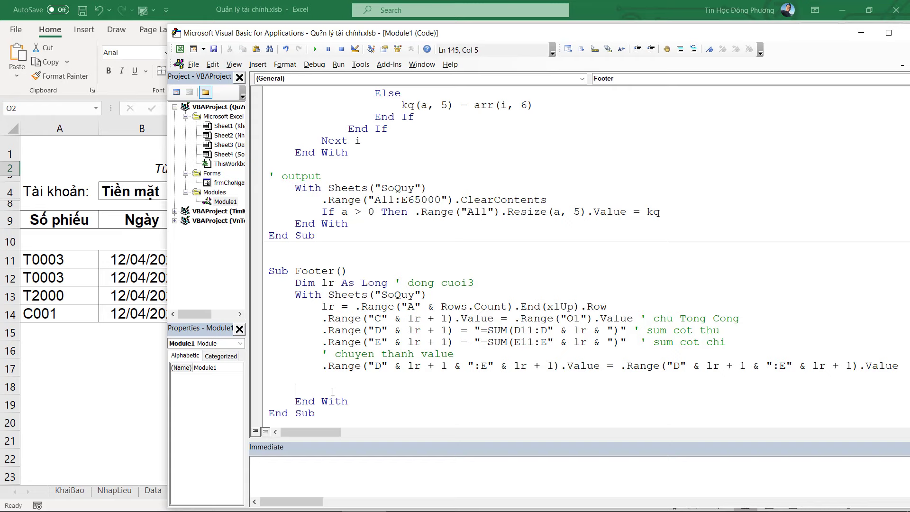
pyautogui.hotkey('ctrl', 'v')
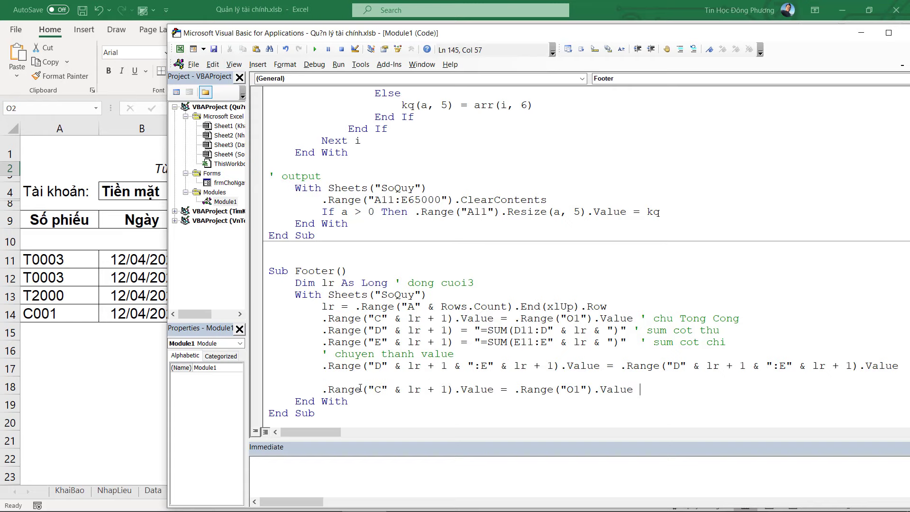
# Step: Compare the pasted line's column C and row offset against cells C16 and O2
pyautogui.doubleClick(378, 390)
pyautogui.hotkey('alt', 'Tab')
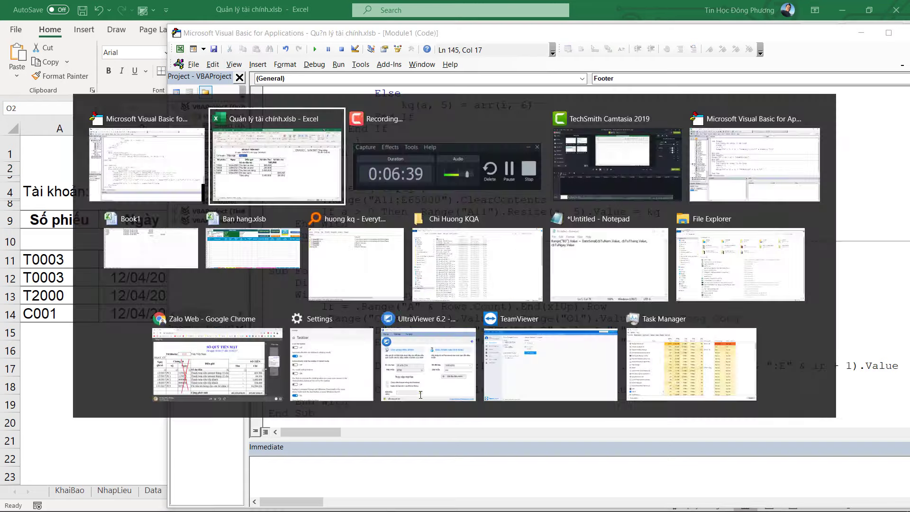
pyautogui.click(275, 351)
pyautogui.hotkey('alt', 'Tab')
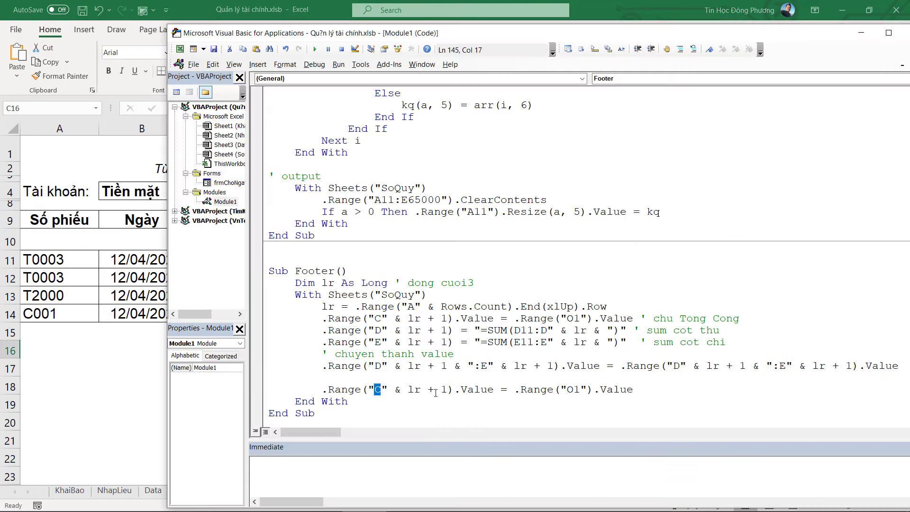
pyautogui.doubleClick(444, 389)
pyautogui.hotkey('alt', 'F11')
pyautogui.click(769, 169)
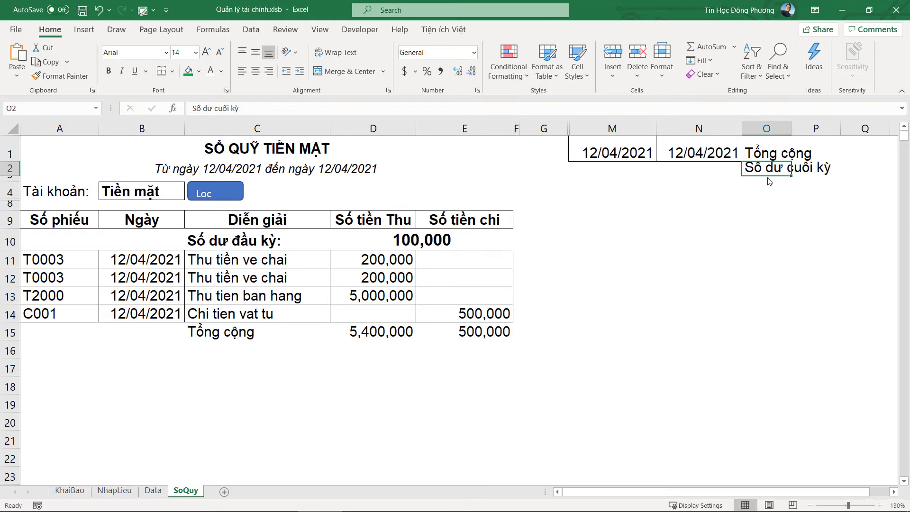
pyautogui.hotkey('alt', 'F11')
# Step: Change O1 to O2 in the pasted line, run Footer and check C16's new label
pyautogui.moveTo(579, 387); pyautogui.dragTo(574, 388)
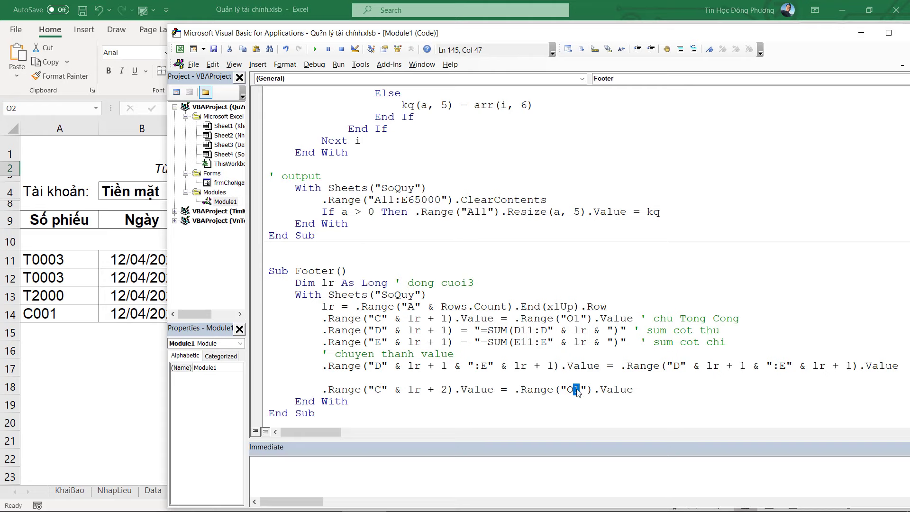
pyautogui.write('2')
pyautogui.click(593, 389)
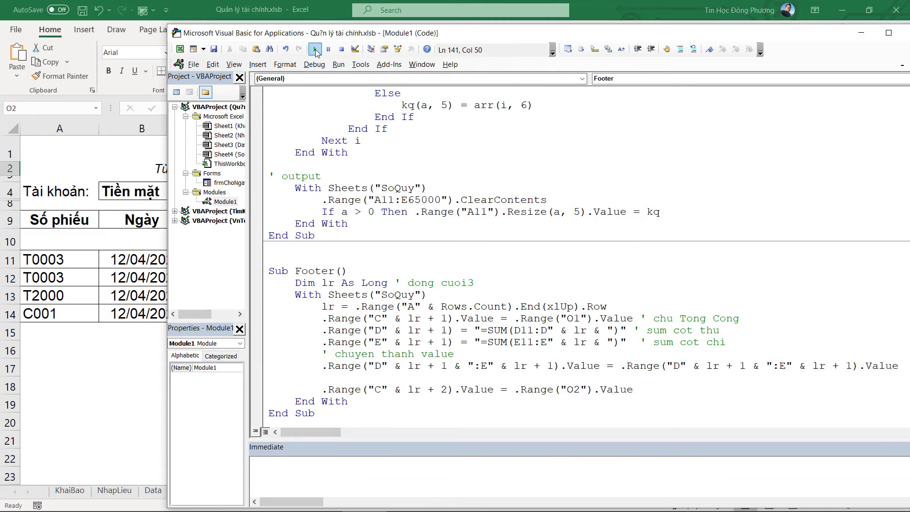
pyautogui.click(314, 49)
pyautogui.click(155, 322)
pyautogui.click(268, 351)
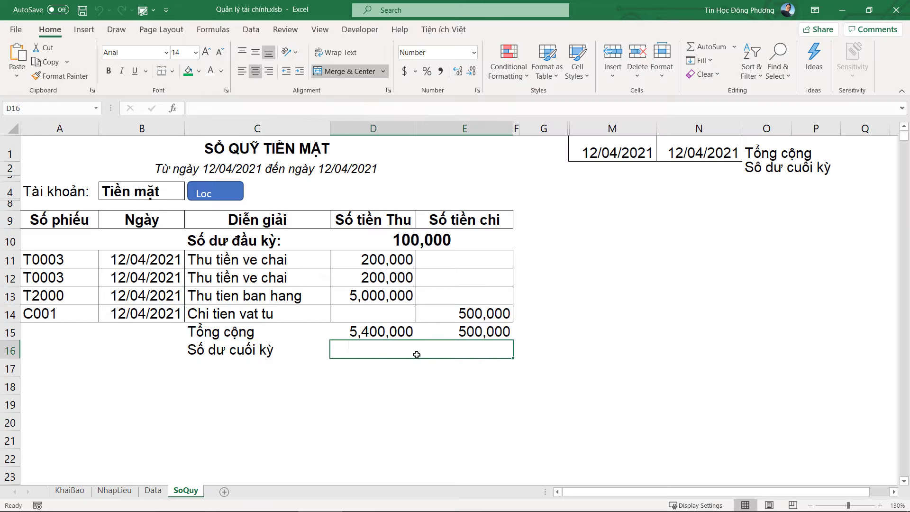
# Step: Inspect cells D16 and E16 beside the Số dư cuối kỳ label
pyautogui.moveTo(400, 348); pyautogui.dragTo(441, 342)
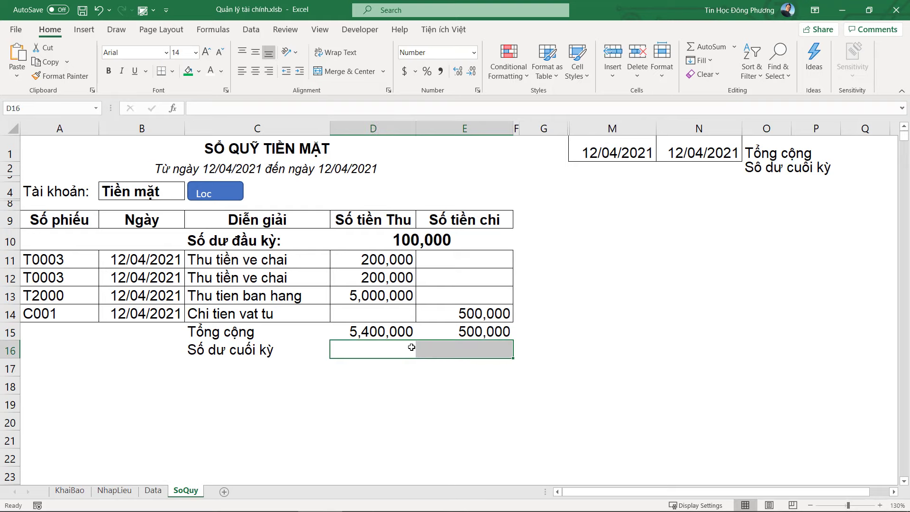
pyautogui.click(378, 380)
pyautogui.click(380, 355)
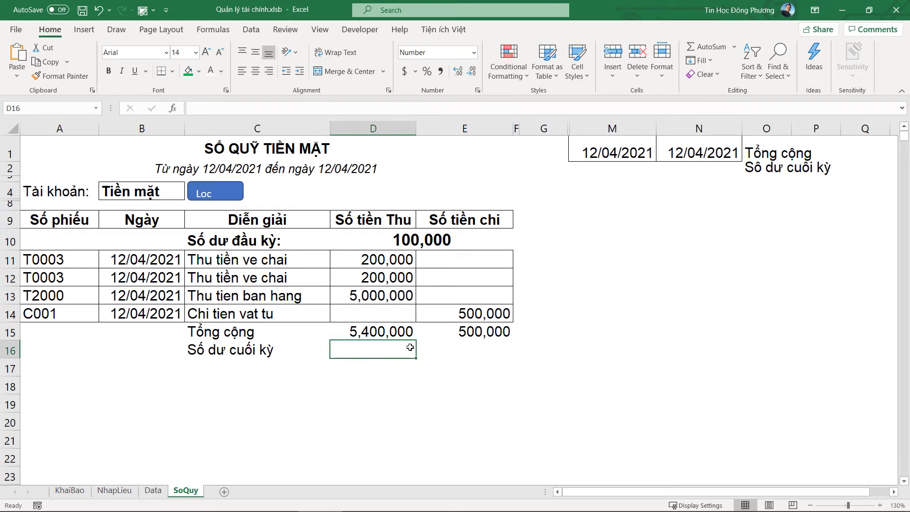
pyautogui.click(464, 343)
pyautogui.hotkey('alt', 'F11')
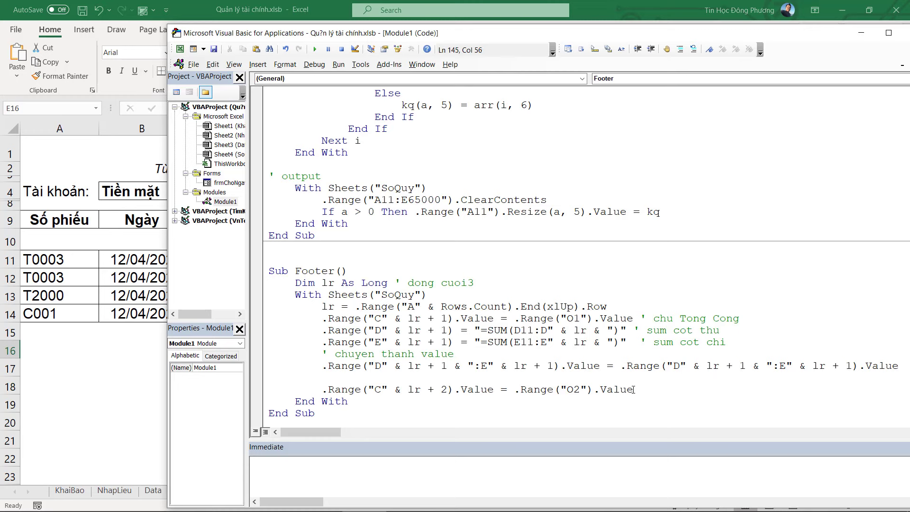
# Step: Add a line with .Range("D" & lr + 2 & ":E" & lr + 2).Value by editing a pasted copy
pyautogui.press('Return')
pyautogui.write('.range')
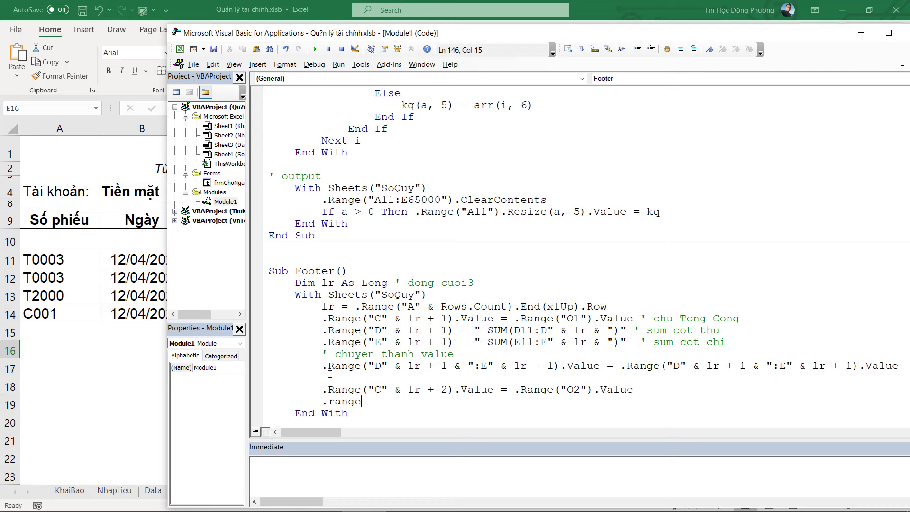
pyautogui.moveTo(322, 366)
pyautogui.mouseDown()
pyautogui.moveTo(613, 365)
pyautogui.moveTo(603, 362)
pyautogui.mouseUp()
pyautogui.hotkey('ctrl', 'c')
pyautogui.moveTo(322, 402); pyautogui.dragTo(361, 402)
pyautogui.hotkey('ctrl', 'v')
pyautogui.moveTo(441, 402); pyautogui.dragTo(446, 402)
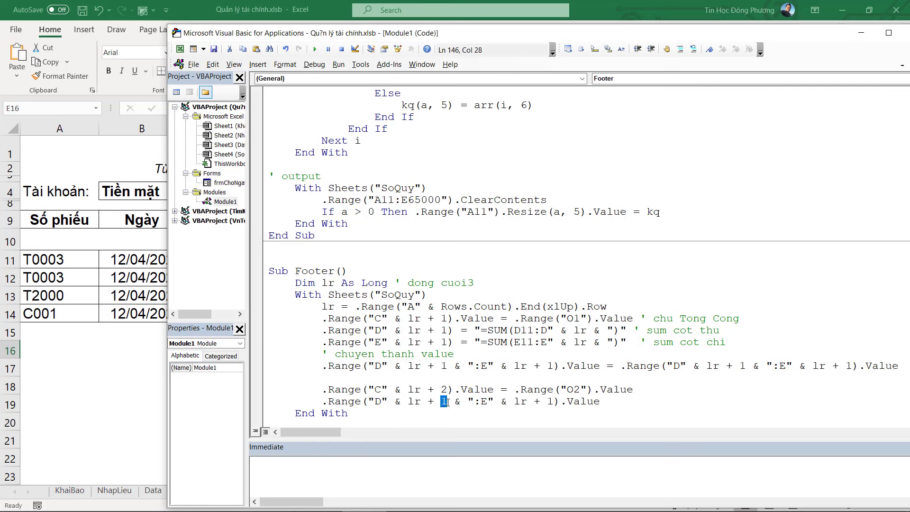
pyautogui.write('2')
pyautogui.moveTo(547, 402); pyautogui.dragTo(553, 402)
pyautogui.click(549, 402)
pyautogui.write('2')
pyautogui.hotkey('alt', 'Tab')
pyautogui.moveTo(327, 356); pyautogui.dragTo(482, 350)
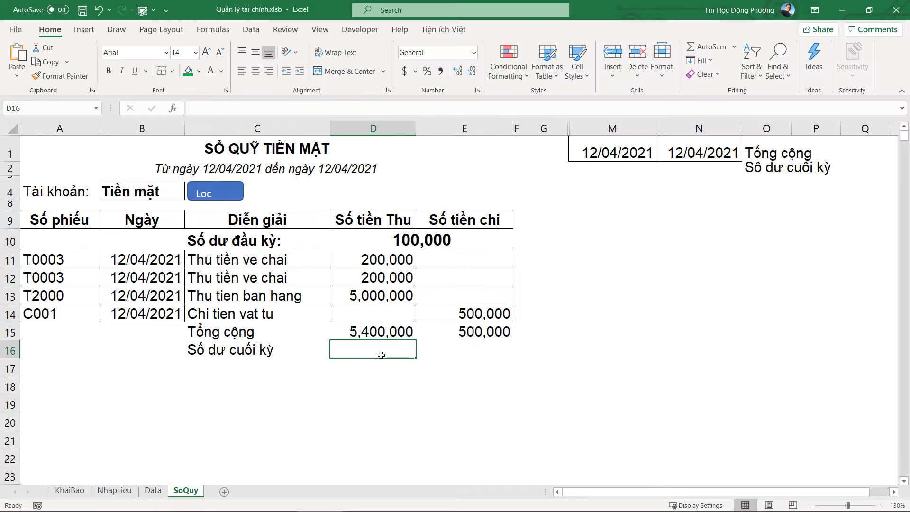
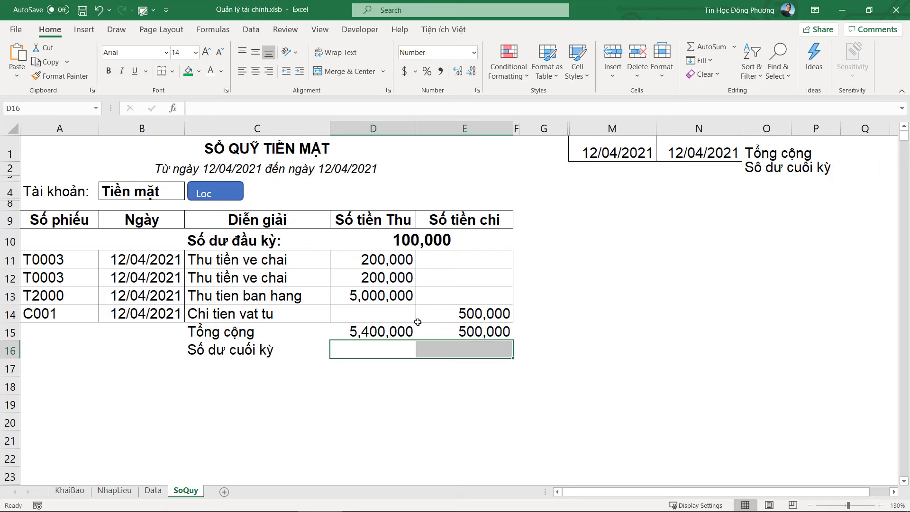
# Step: Change the last Range line of the Footer macro from .Value to .Merge
pyautogui.hotkey('alt', 'F11')
pyautogui.moveTo(601, 295); pyautogui.dragTo(566, 297)
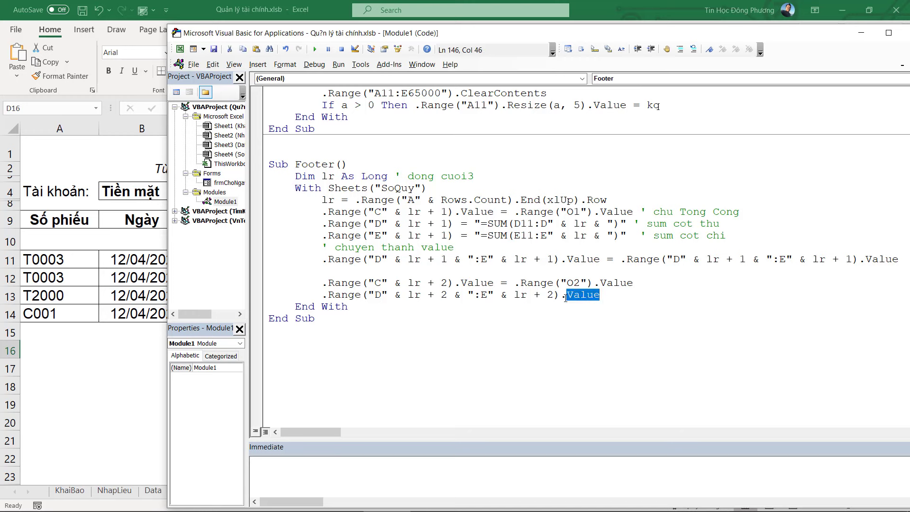
pyautogui.press('BackSpace')
pyautogui.write('mè')
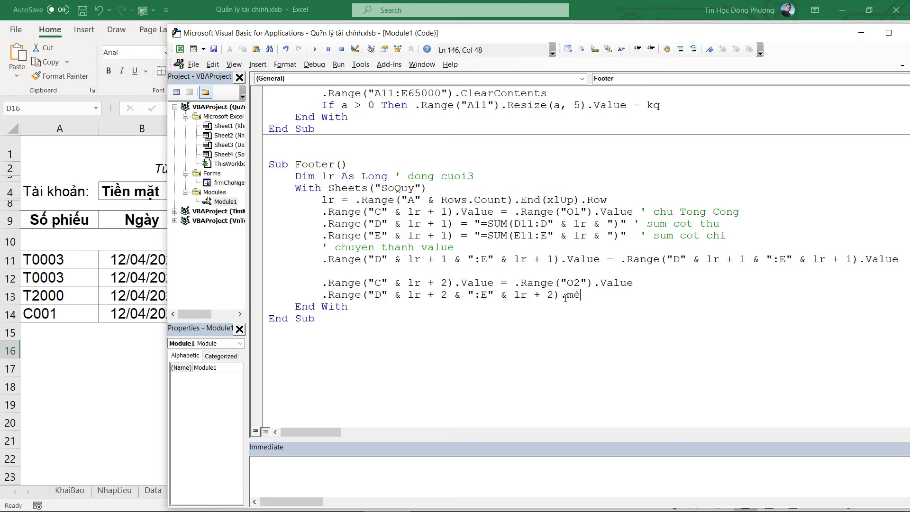
pyautogui.press('BackSpace')
pyautogui.write('erger')
pyautogui.press('BackSpace')
pyautogui.click(575, 314)
# Step: Run Footer, unmerge D16:E16 on the sheet, and run Footer again
pyautogui.click(315, 49)
pyautogui.hotkey('alt', 'F11')
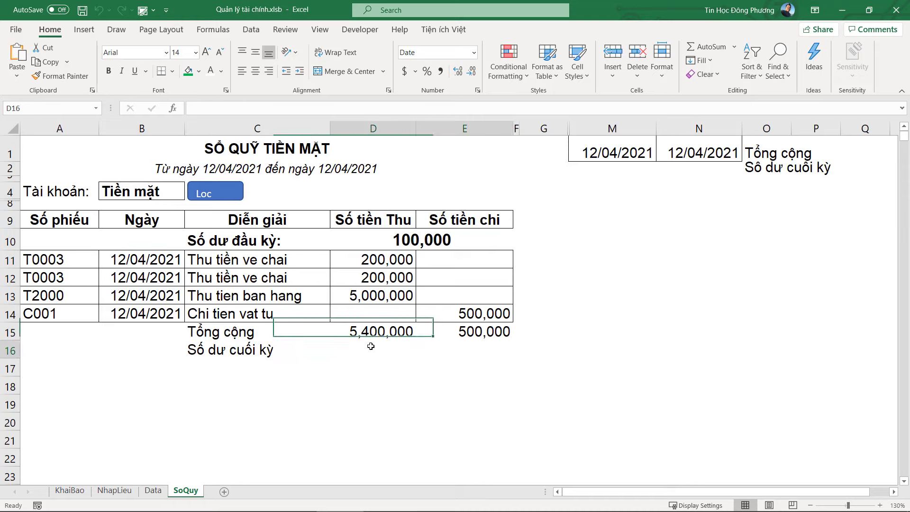
pyautogui.click(352, 77)
pyautogui.hotkey('alt', 'F11')
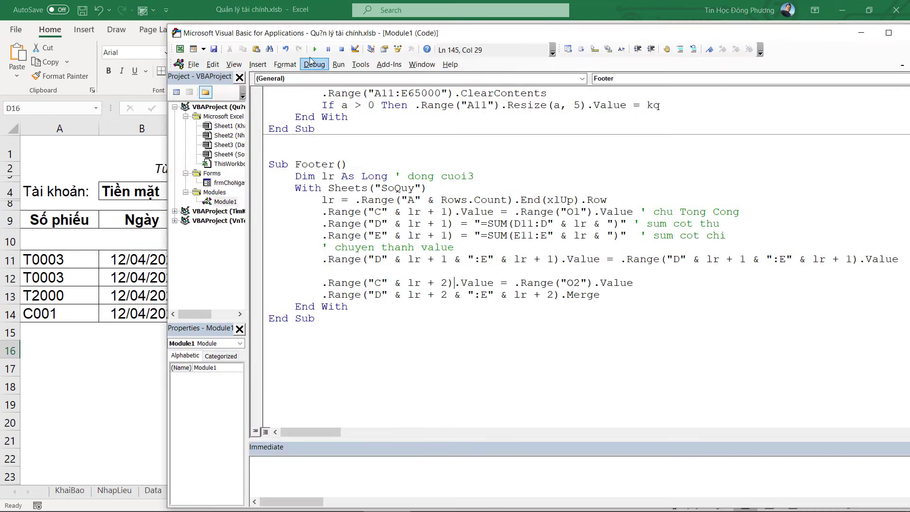
pyautogui.click(315, 48)
pyautogui.hotkey('alt', 'F11')
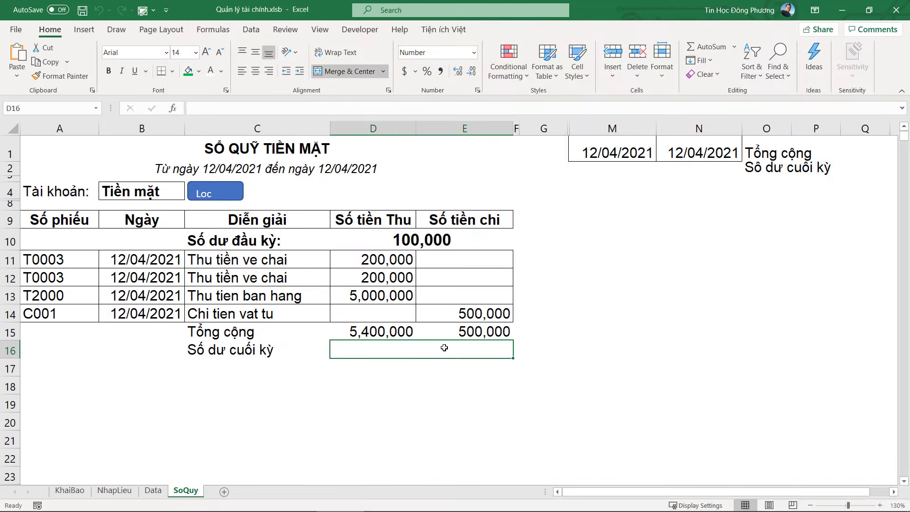
# Step: Enter =D10+D15-E15 in merged D16 so it shows the 5,000,000 closing balance
pyautogui.write('=sum(')
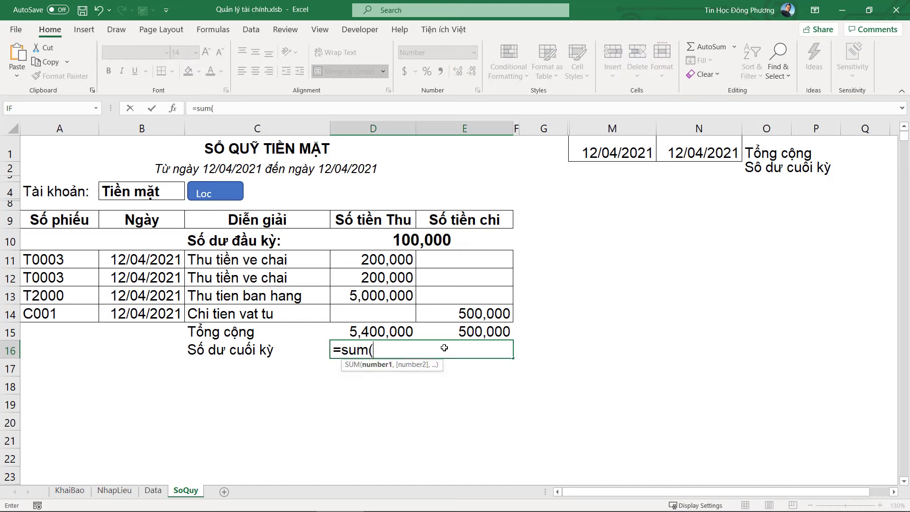
pyautogui.press('BackSpace')
pyautogui.press('BackSpace')
pyautogui.press('BackSpace')
pyautogui.press('BackSpace')
pyautogui.click(428, 231)
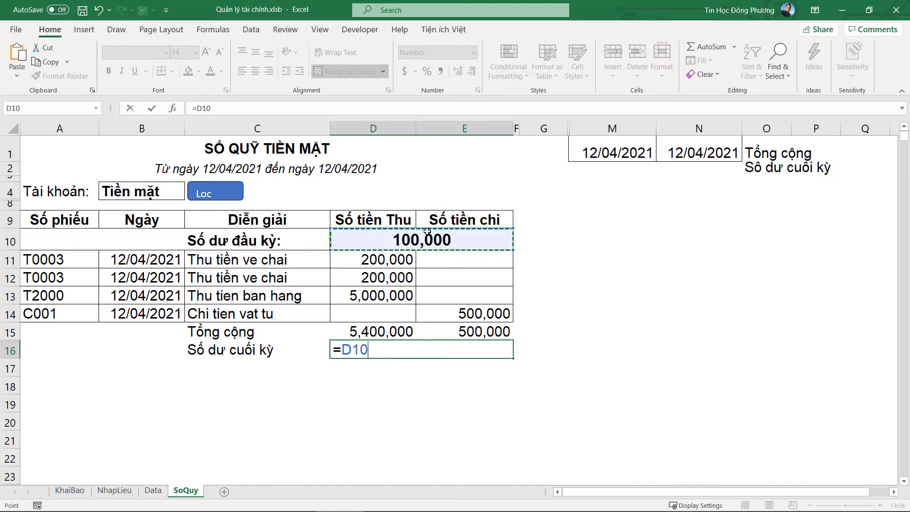
pyautogui.write('+')
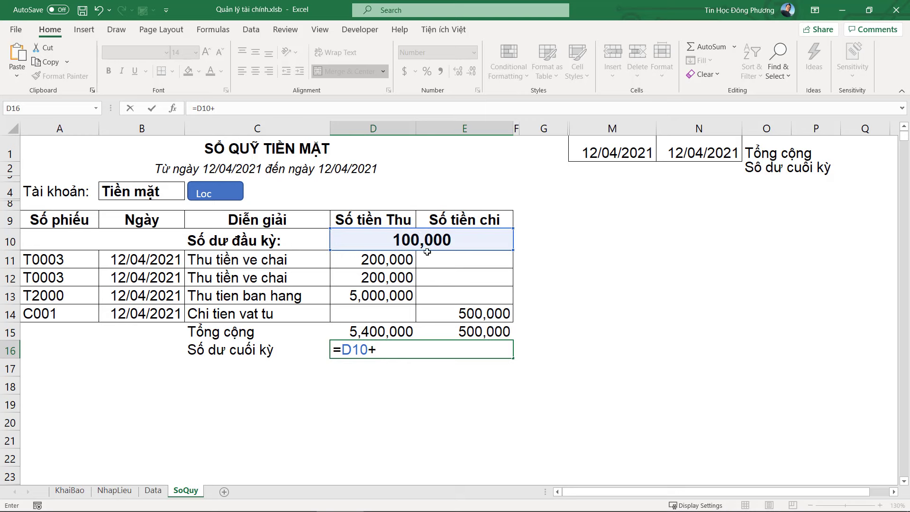
pyautogui.click(384, 331)
pyautogui.write('-')
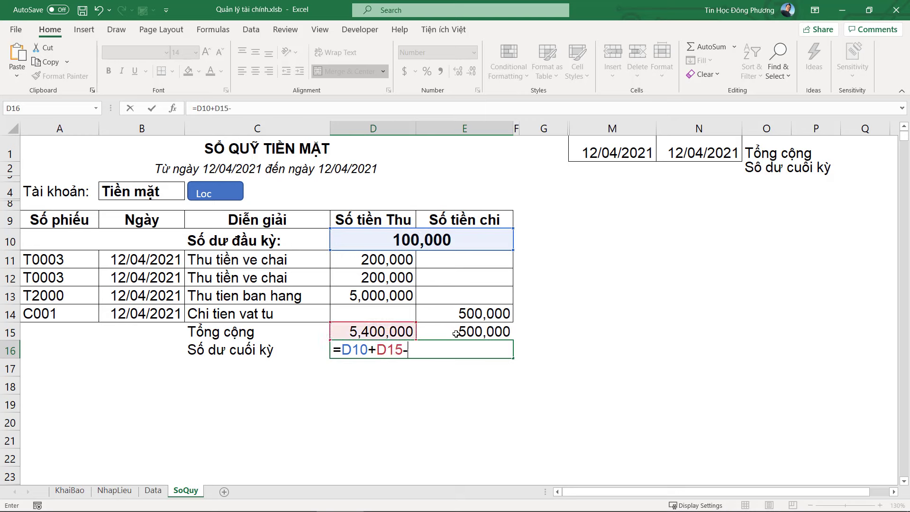
pyautogui.click(487, 332)
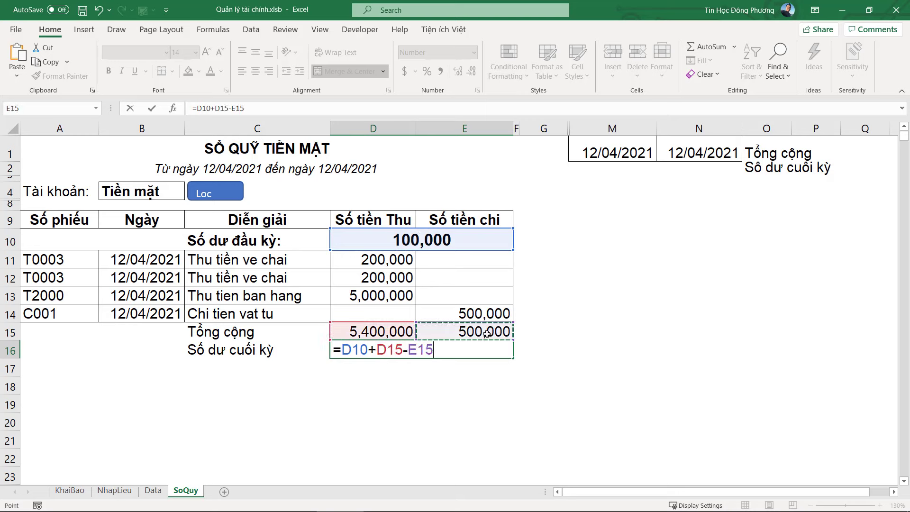
pyautogui.hotkey('ctrl', 'Return')
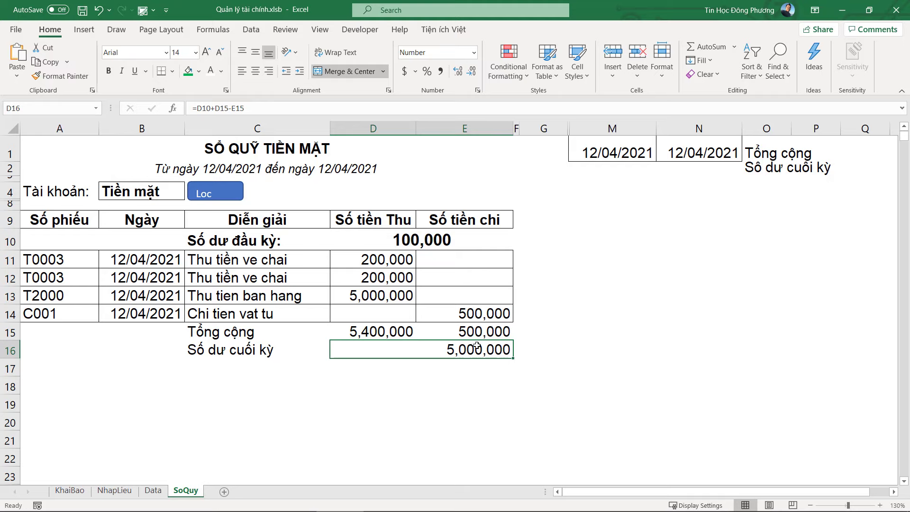
pyautogui.hotkey('alt', 'F11')
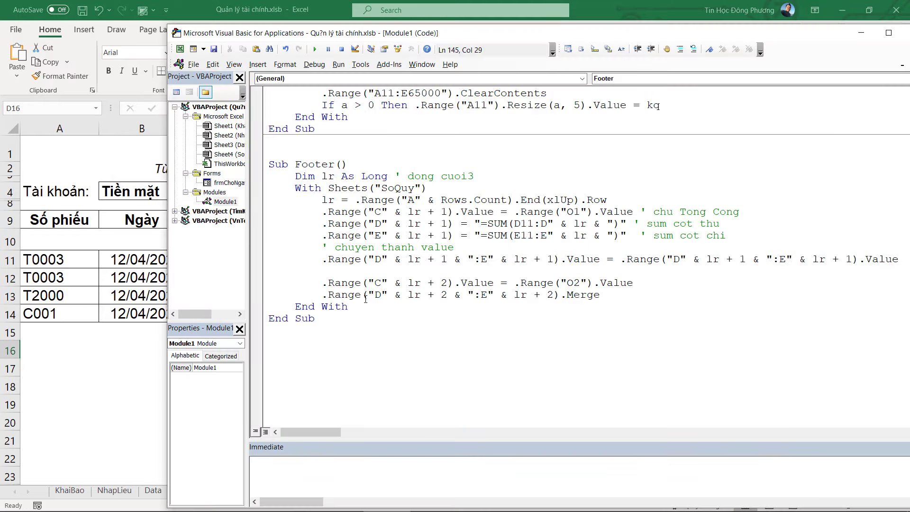
# Step: Comment the closing-balance lines as 'dong so du cuoi ky' and 'tron o'
pyautogui.moveTo(323, 294); pyautogui.dragTo(562, 295)
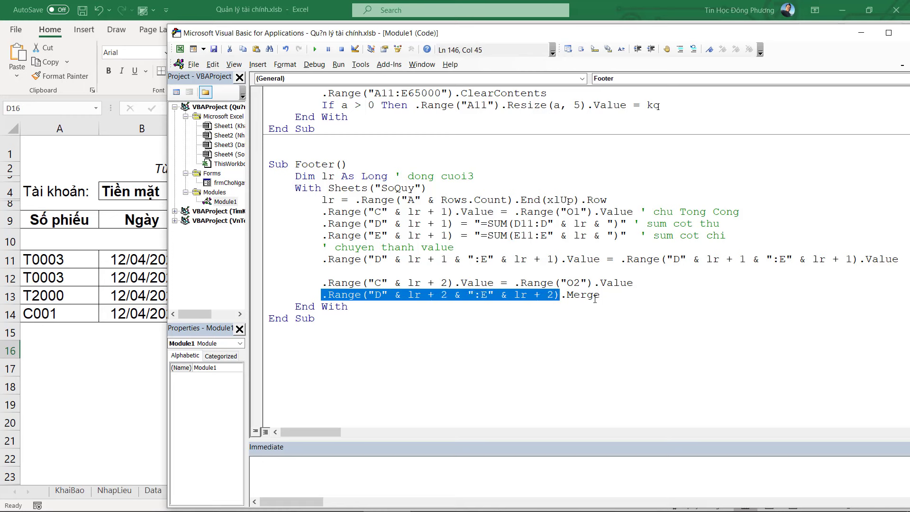
pyautogui.click(642, 295)
pyautogui.write("'")
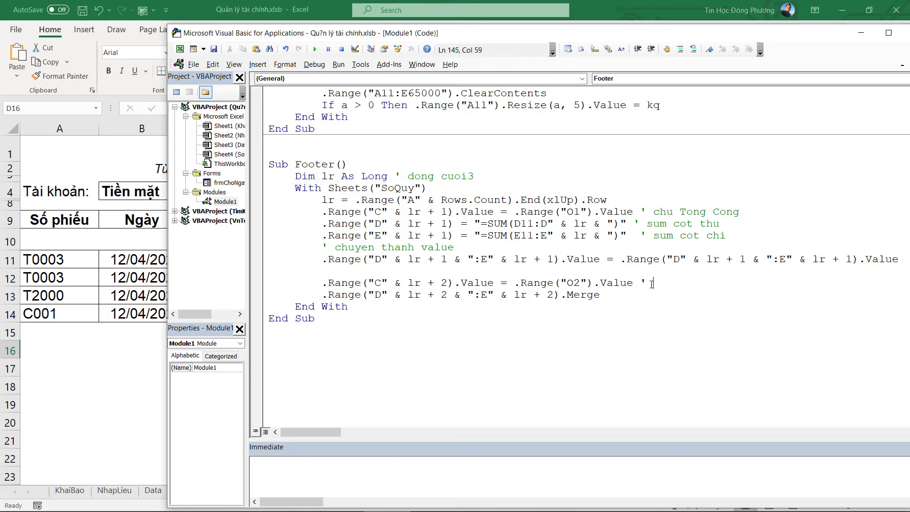
pyautogui.write('s')
pyautogui.write('ong so du')
pyautogui.write(' cuoi ky')
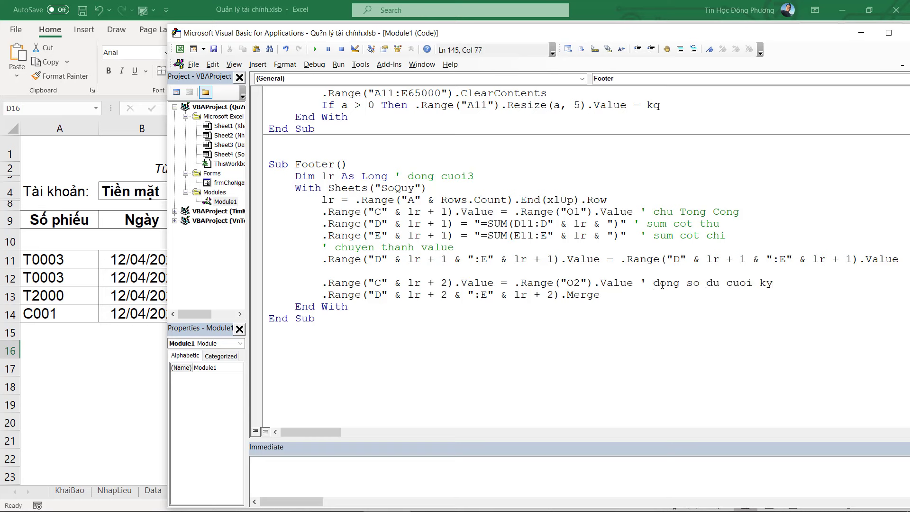
pyautogui.click(670, 292)
pyautogui.write("' tron o")
# Step: Add a new line below the Merge line reusing the .Range("D" & lr + 2 reference
pyautogui.hotkey('alt', 'F11')
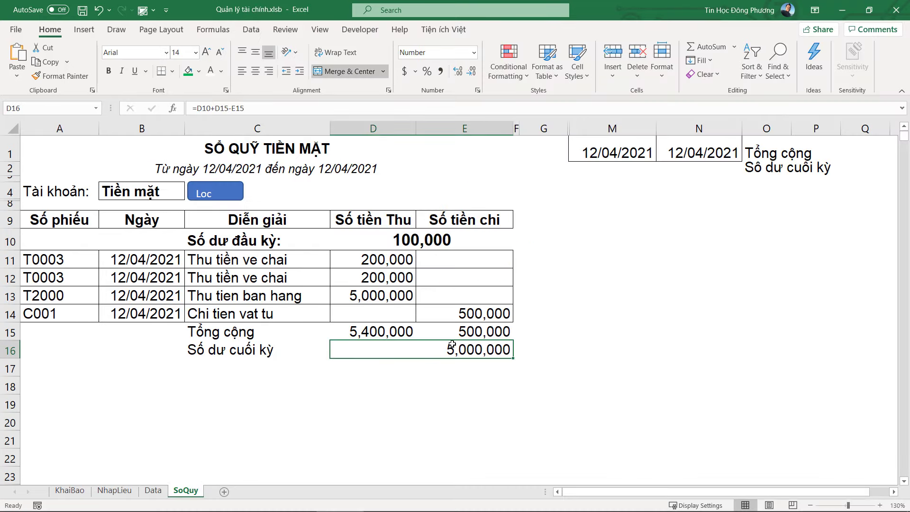
pyautogui.hotkey('alt', 'F11')
pyautogui.moveTo(327, 294); pyautogui.dragTo(454, 294)
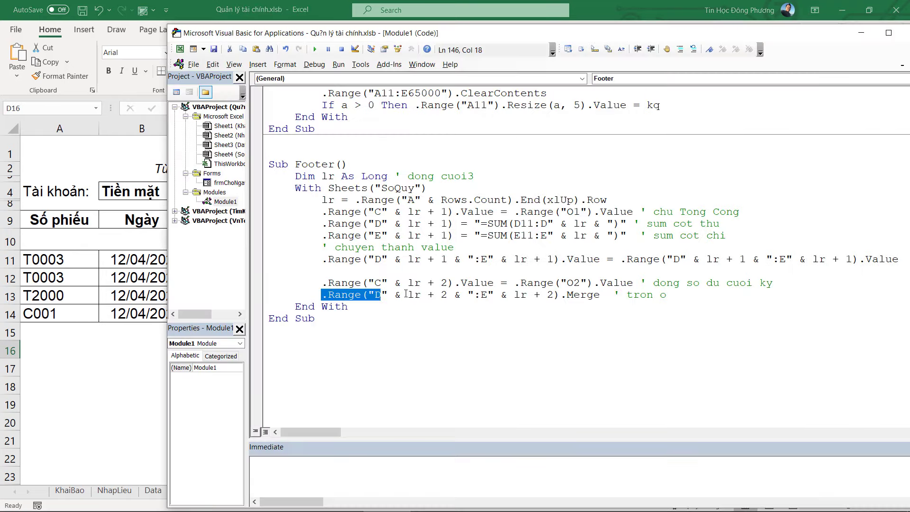
pyautogui.hotkey('ctrl', 'c')
pyautogui.click(681, 293)
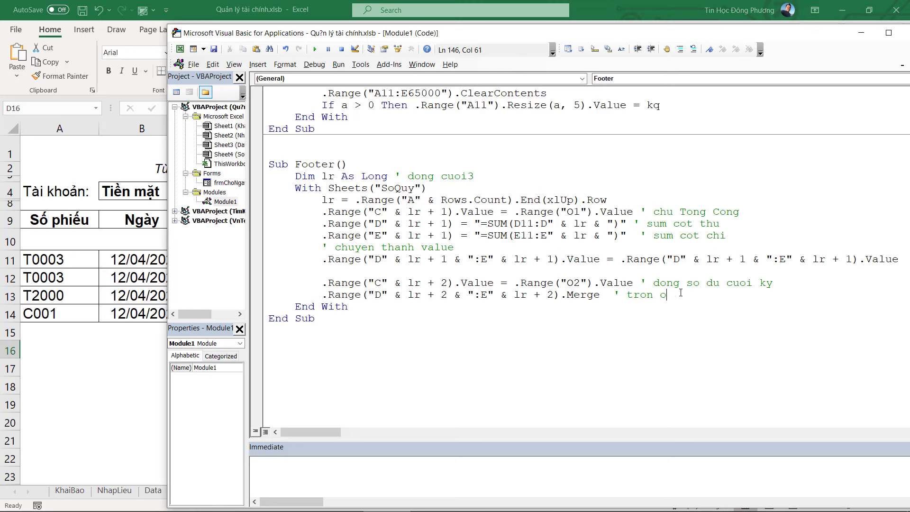
pyautogui.press('Return')
pyautogui.hotkey('ctrl', 'v')
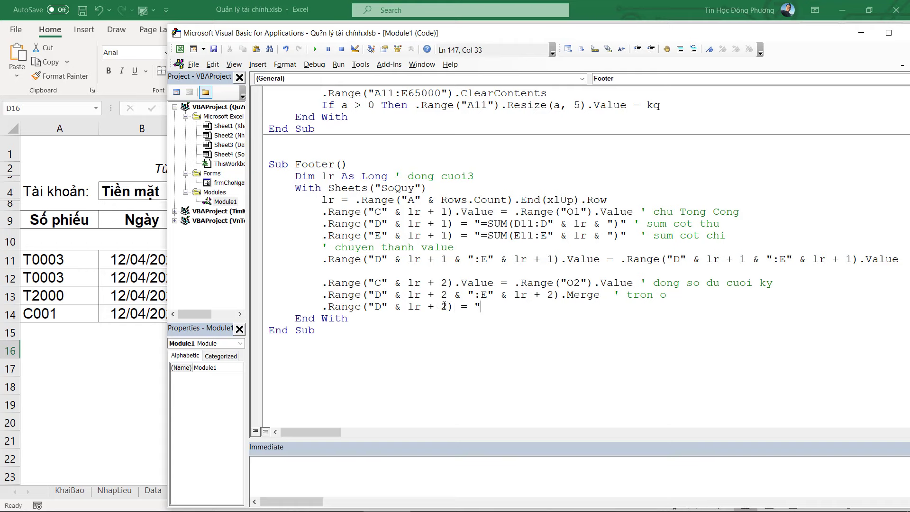
pyautogui.hotkey('ctrl', 'v')
# Step: Copy D16's formula =D10+D15-E15 into the new D-cell line of Footer
pyautogui.hotkey('alt', 'F11')
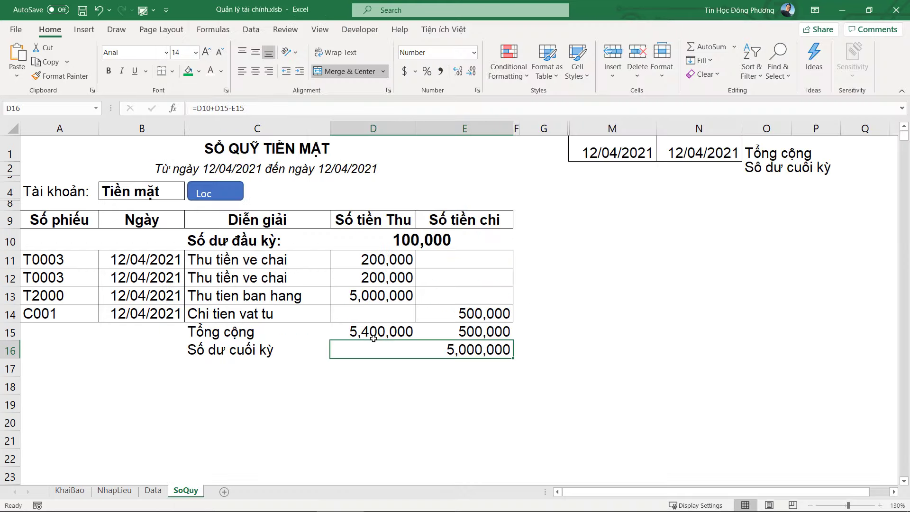
pyautogui.doubleClick(396, 350)
pyautogui.moveTo(469, 349); pyautogui.dragTo(333, 350)
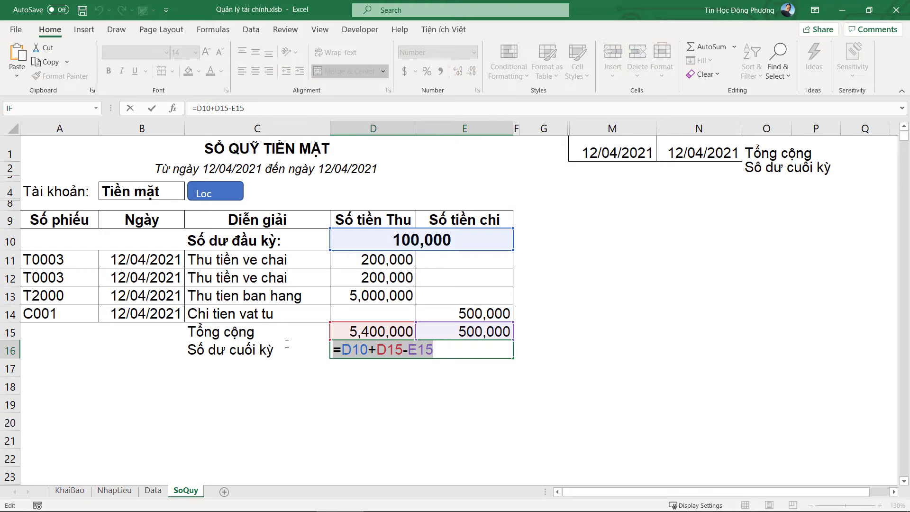
pyautogui.press('Escape')
pyautogui.hotkey('alt', 'F11')
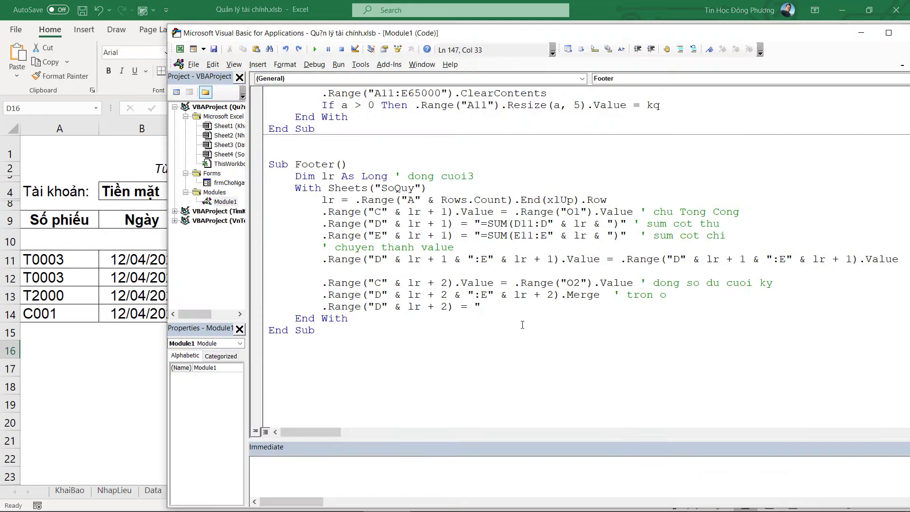
pyautogui.hotkey('ctrl', 'v')
# Step: Compare the formula's D15 and E15 references with the totals row on the sheet
pyautogui.moveTo(520, 307); pyautogui.dragTo(535, 308)
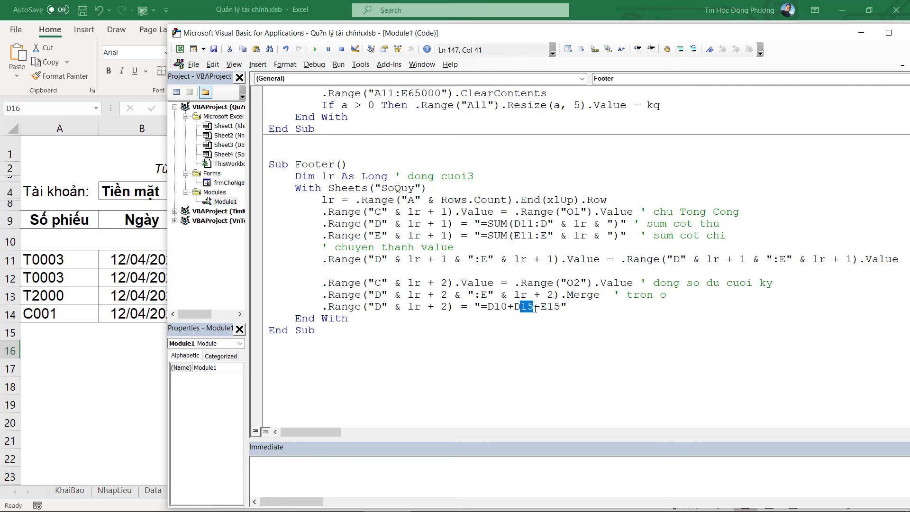
pyautogui.moveTo(448, 295); pyautogui.dragTo(409, 295)
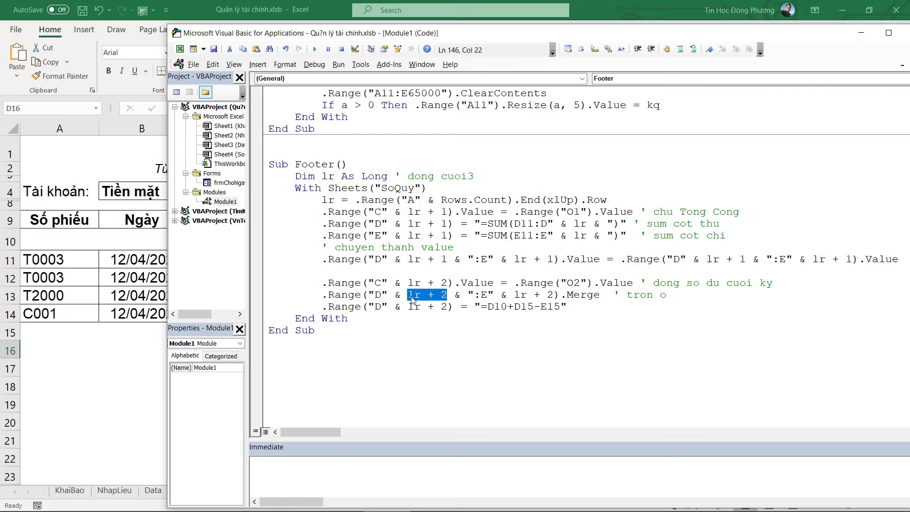
pyautogui.hotkey('alt', 'F11')
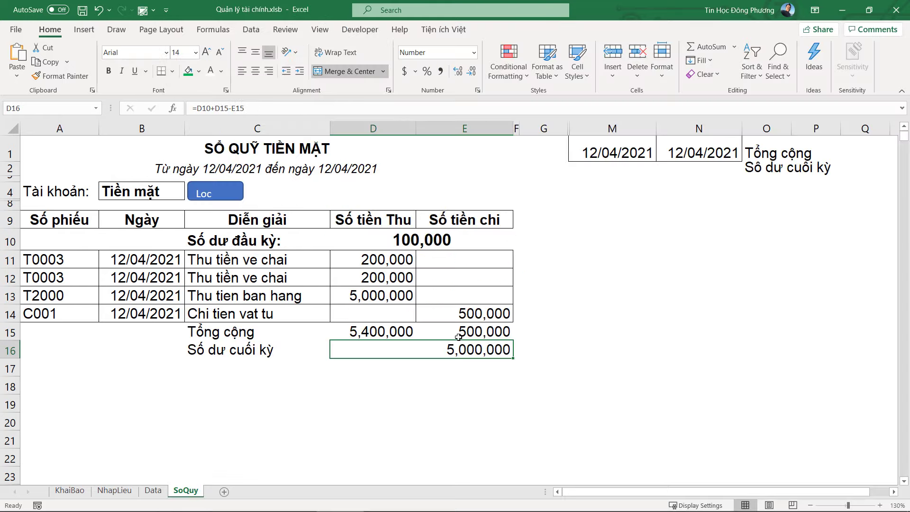
pyautogui.click(399, 332)
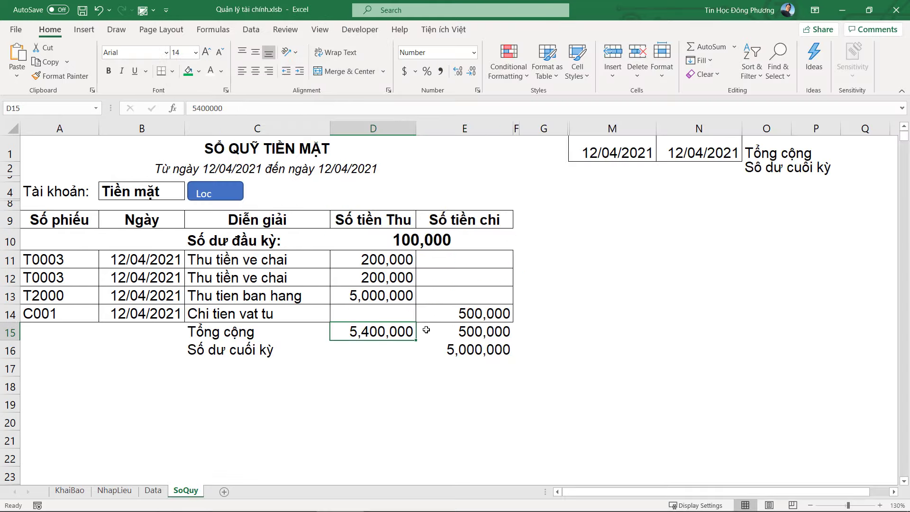
pyautogui.hotkey('alt', 'F11')
pyautogui.hotkey('alt', 'Tab')
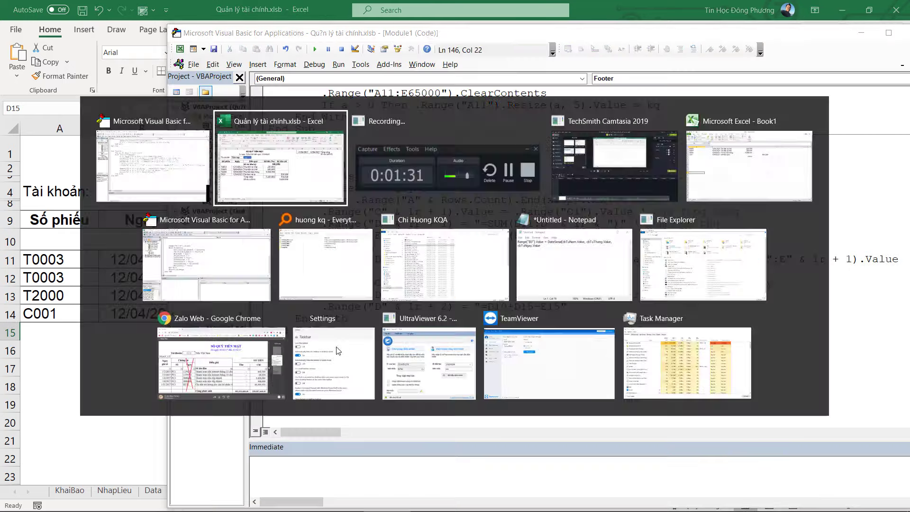
pyautogui.click(363, 315)
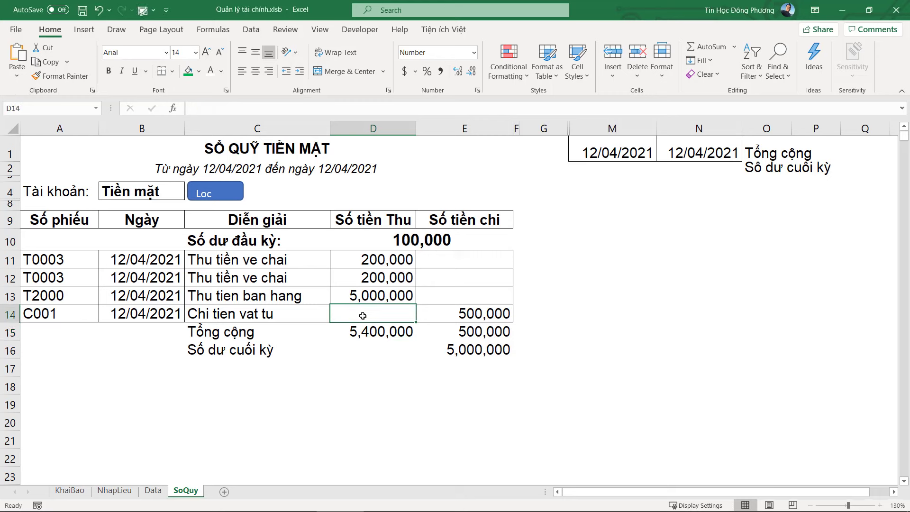
pyautogui.click(380, 330)
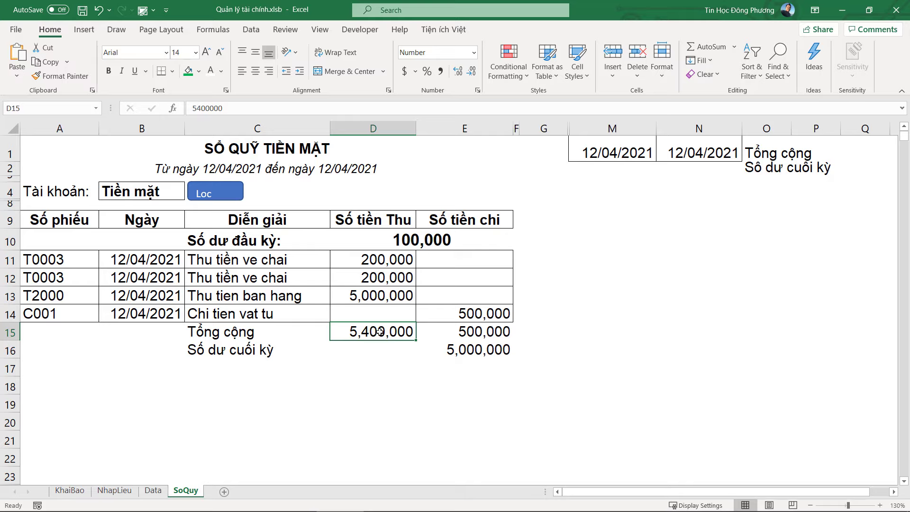
pyautogui.click(463, 332)
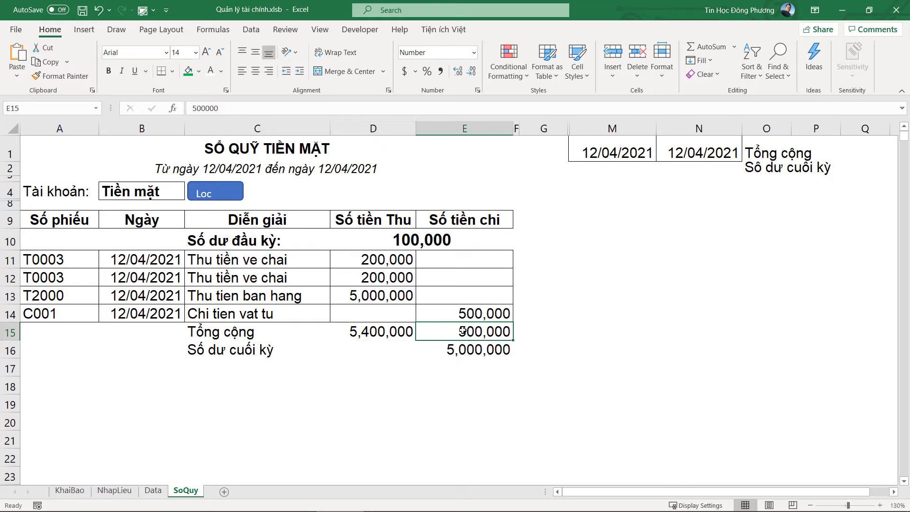
pyautogui.hotkey('alt', 'F11')
pyautogui.moveTo(519, 309); pyautogui.dragTo(524, 307)
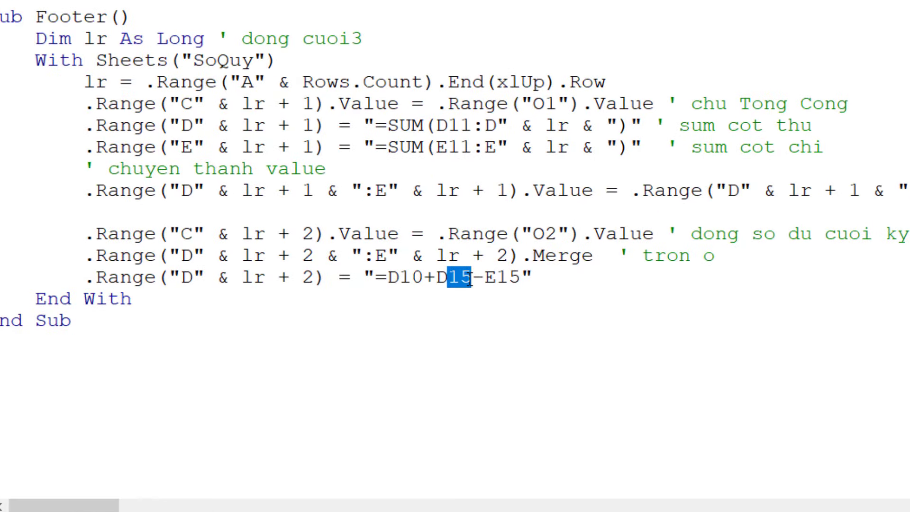
# Step: Replace the fixed row 15 in D15 and E15 with lr +1 in the formula string
pyautogui.click(531, 307)
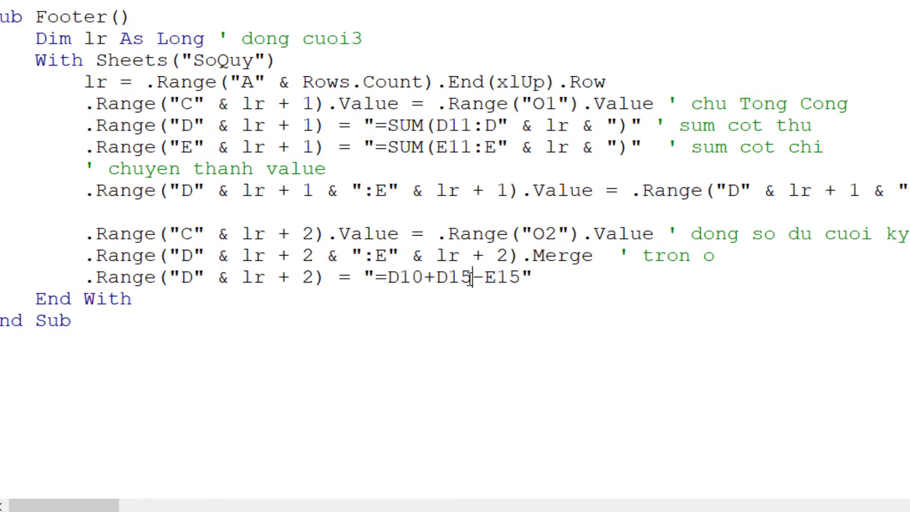
pyautogui.moveTo(471, 278); pyautogui.dragTo(453, 280)
pyautogui.click(453, 279)
pyautogui.write('" *')
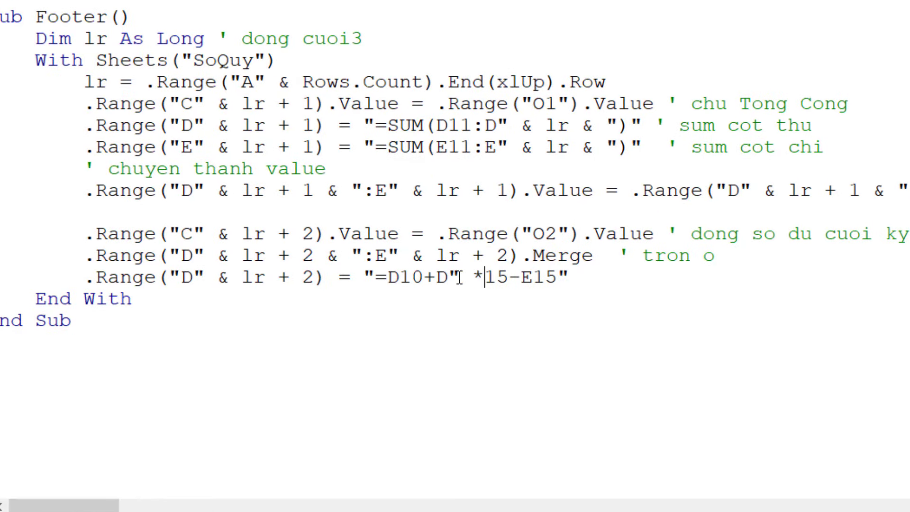
pyautogui.moveTo(521, 278); pyautogui.dragTo(501, 279)
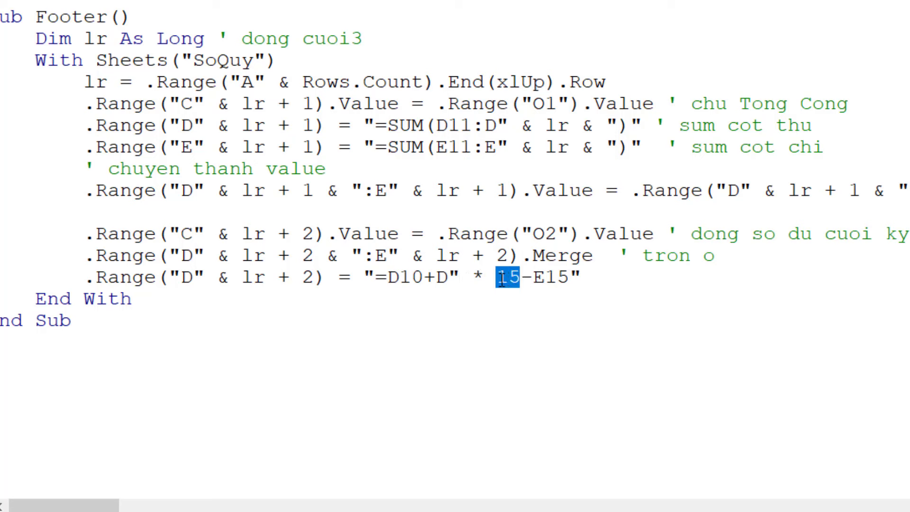
pyautogui.write('lr +1 ')
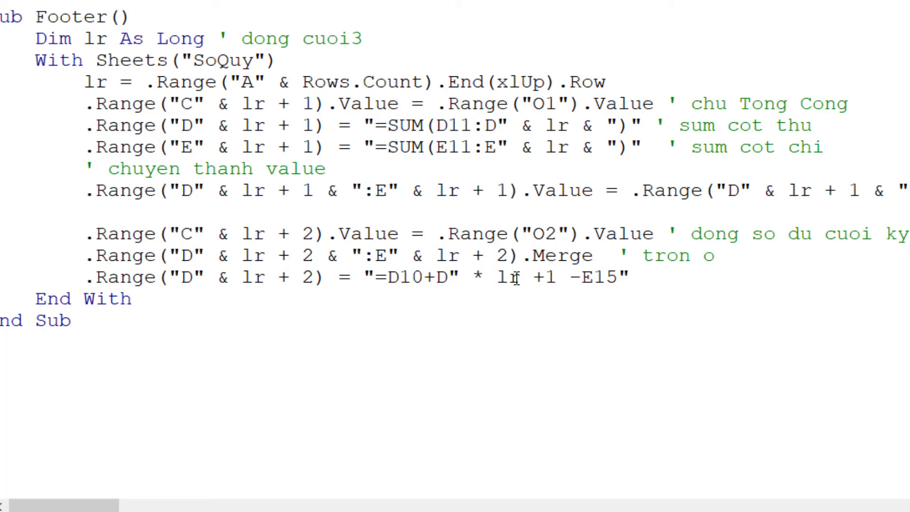
pyautogui.write('&')
pyautogui.moveTo(618, 278); pyautogui.dragTo(594, 279)
pyautogui.write('"')
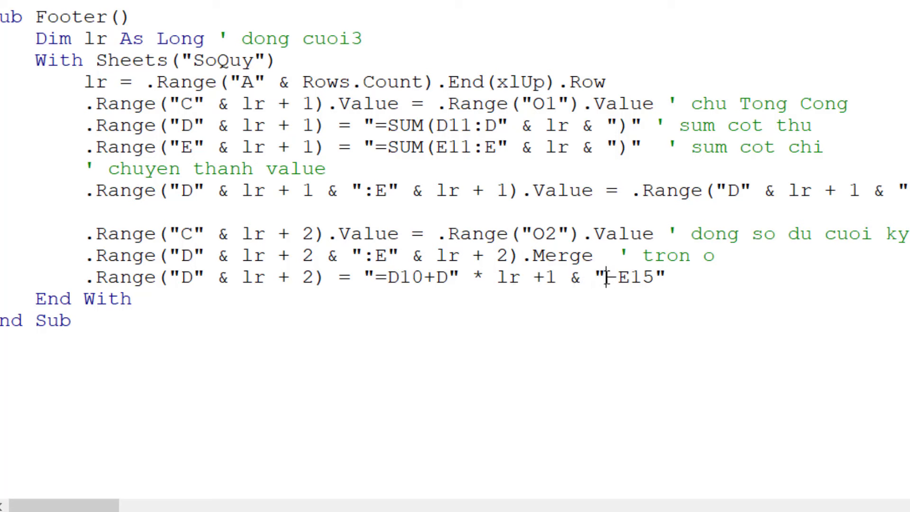
pyautogui.click(631, 277)
pyautogui.write('"')
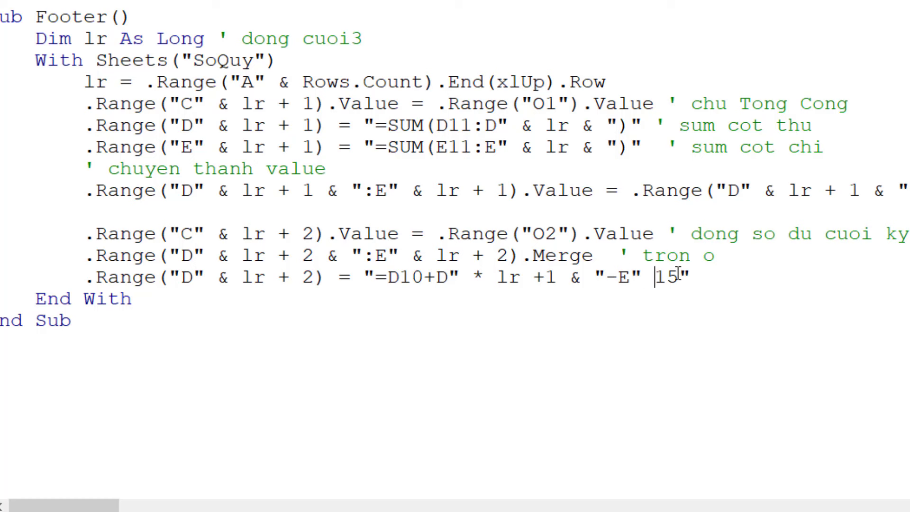
pyautogui.write(' &')
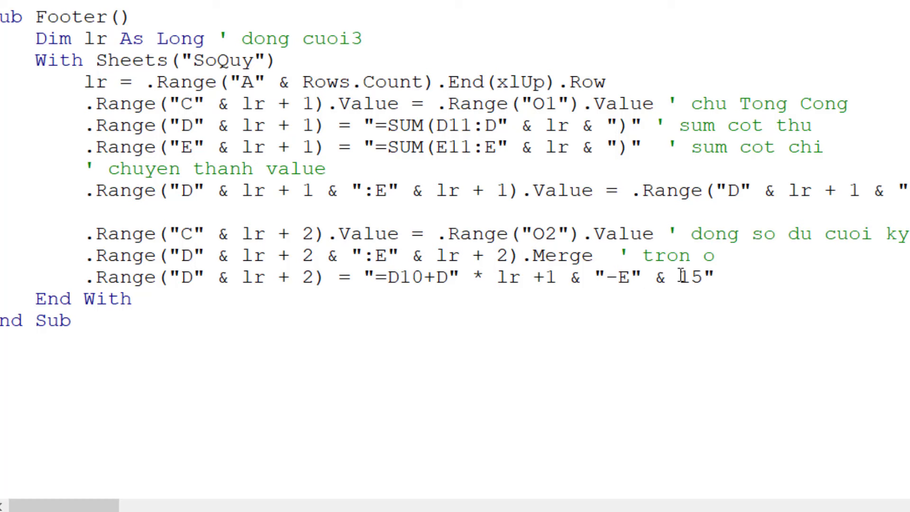
pyautogui.doubleClick(683, 277)
pyautogui.moveTo(556, 278); pyautogui.dragTo(502, 279)
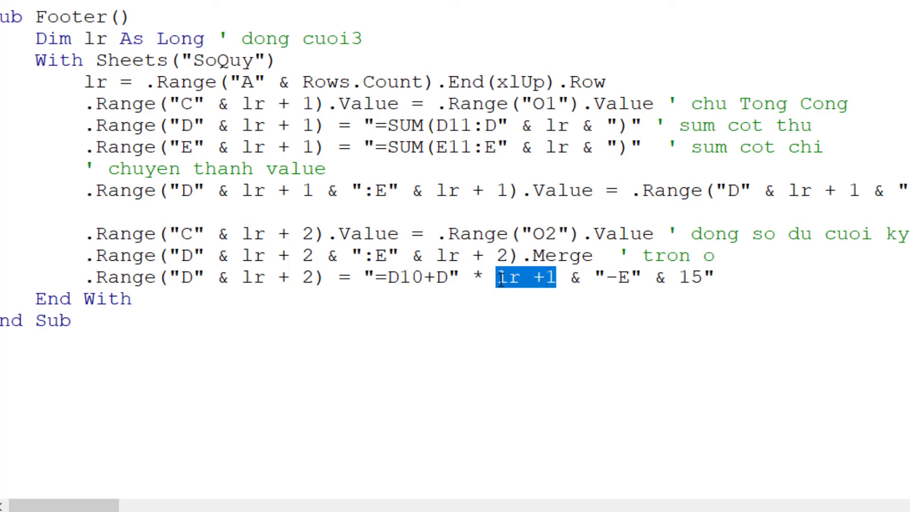
pyautogui.hotkey('ctrl', 'c')
pyautogui.moveTo(712, 277); pyautogui.dragTo(678, 277)
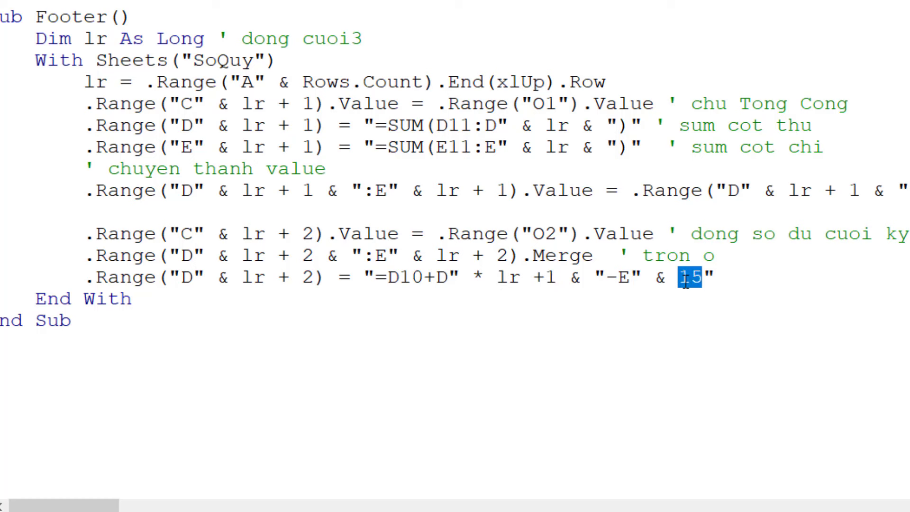
pyautogui.hotkey('ctrl', 'v')
pyautogui.click(722, 347)
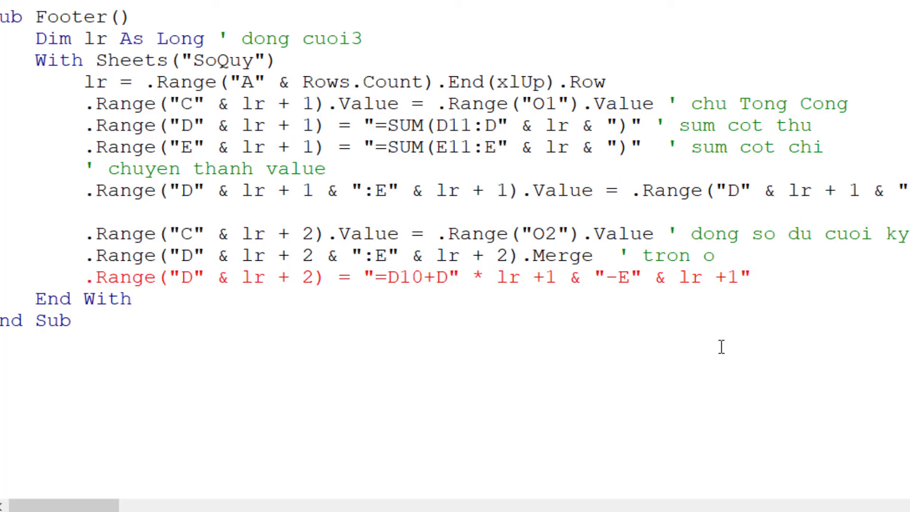
# Step: Fix the syntax errors by changing the stray * to & and deleting the extra quote
pyautogui.click(667, 276)
pyautogui.click(412, 277)
pyautogui.doubleClick(477, 277)
pyautogui.write('&')
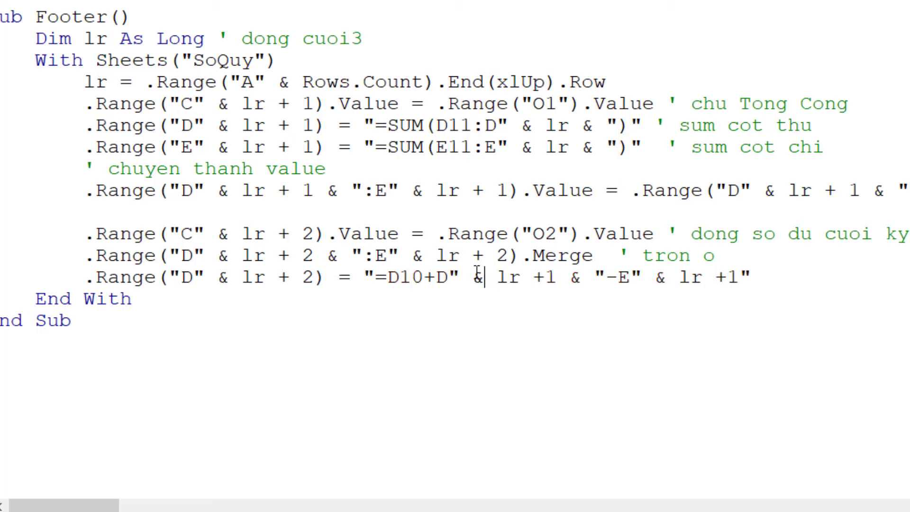
pyautogui.press('Down')
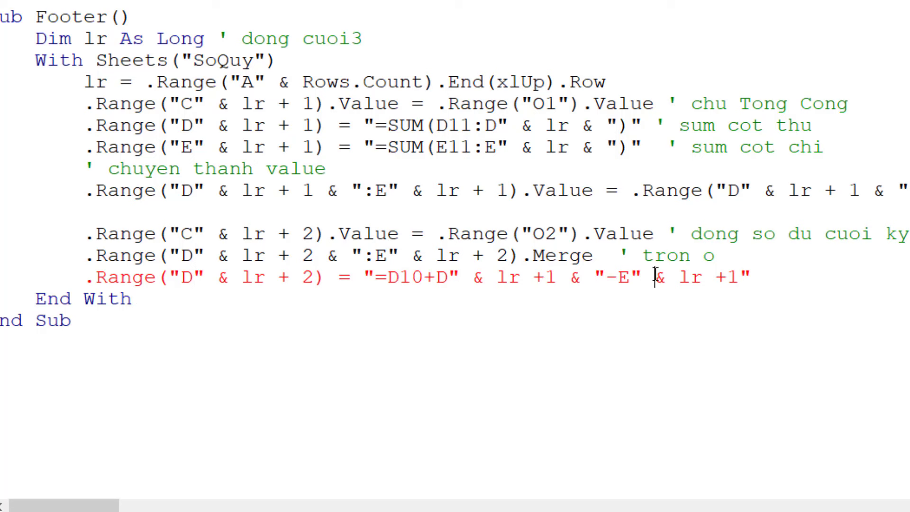
pyautogui.click(760, 274)
pyautogui.press('BackSpace')
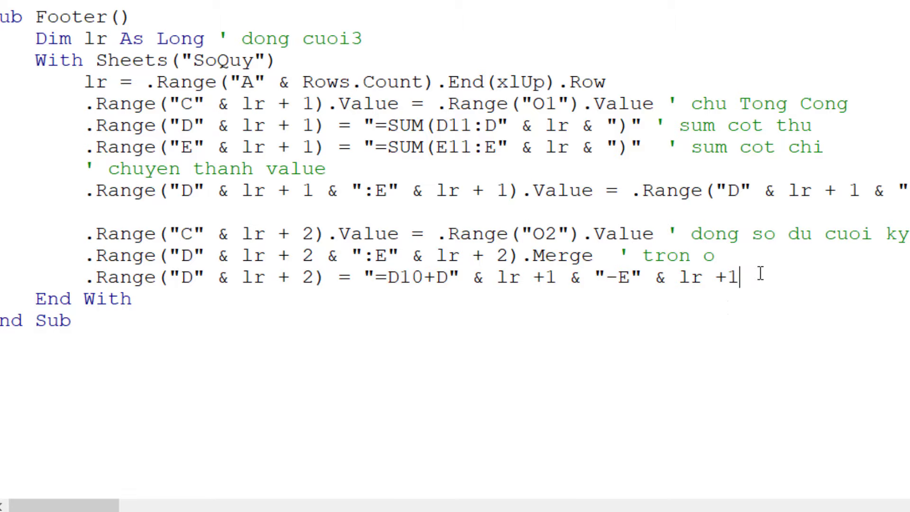
pyautogui.click(728, 309)
pyautogui.click(650, 275)
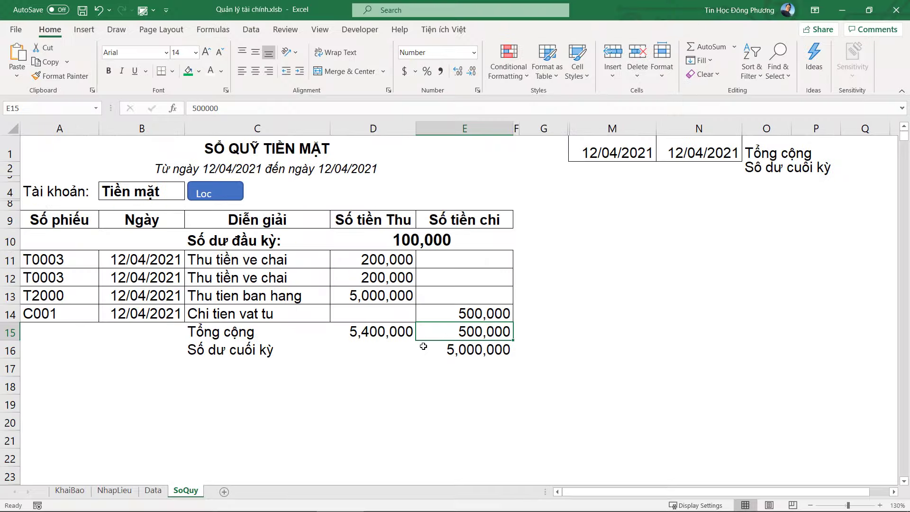
# Step: Run the Footer macro again from inside its code
pyautogui.click(429, 347)
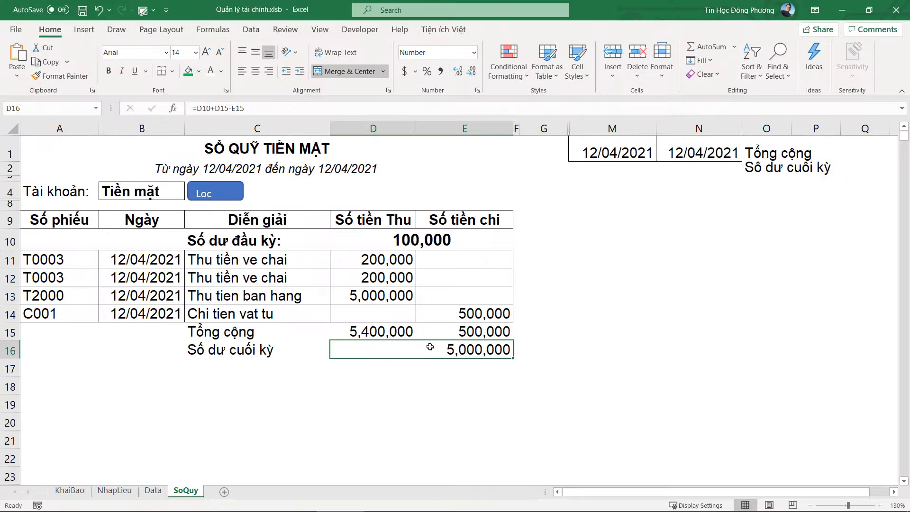
pyautogui.hotkey('alt', 'F11')
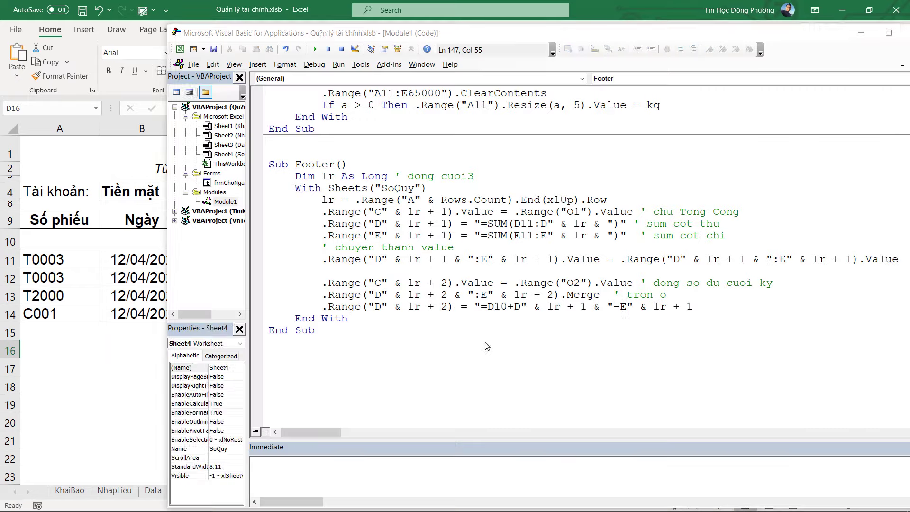
pyautogui.click(529, 284)
pyautogui.click(314, 49)
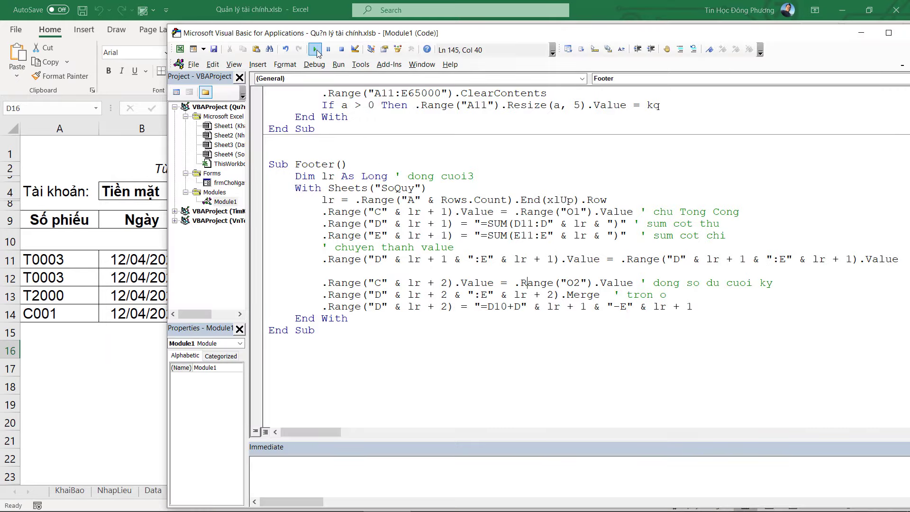
pyautogui.hotkey('alt', 'F11')
# Step: Compare D16's 5,000,000 with the D15 and E15 totals on the sheet
pyautogui.click(422, 350)
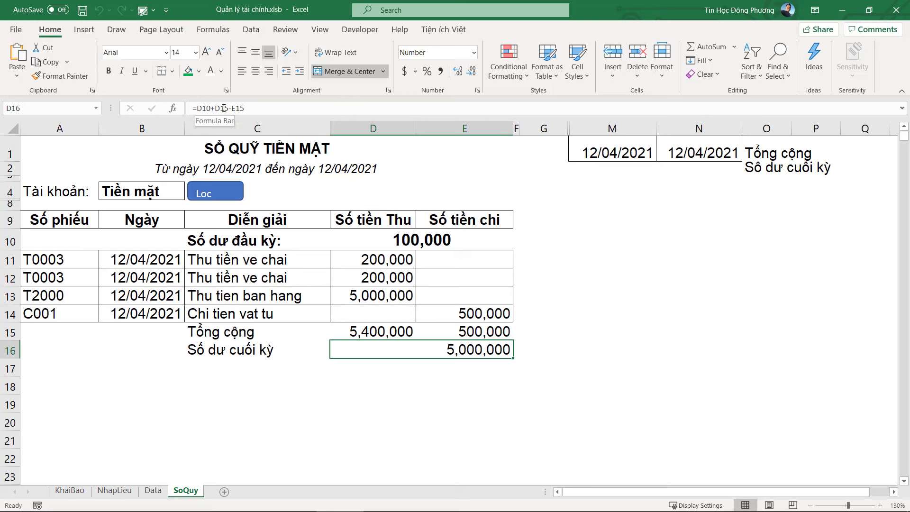
pyautogui.click(344, 334)
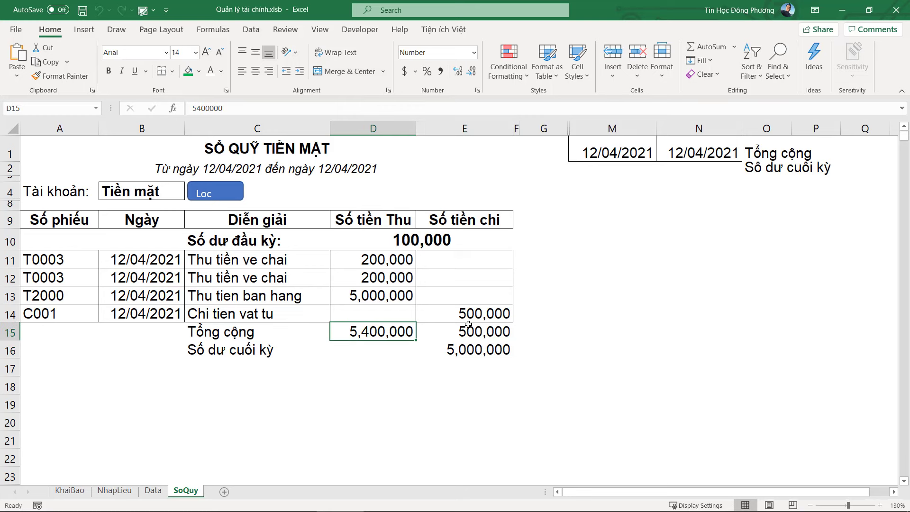
pyautogui.click(473, 345)
pyautogui.click(474, 335)
pyautogui.click(468, 368)
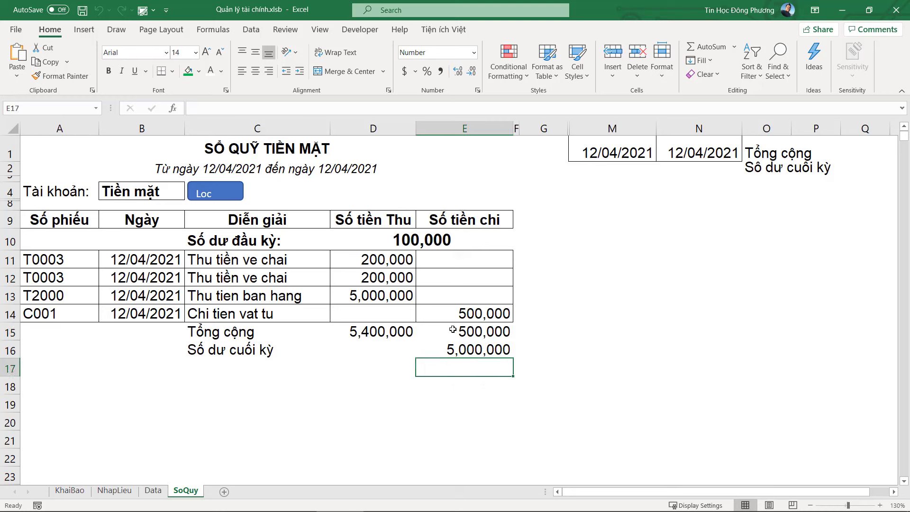
pyautogui.click(454, 350)
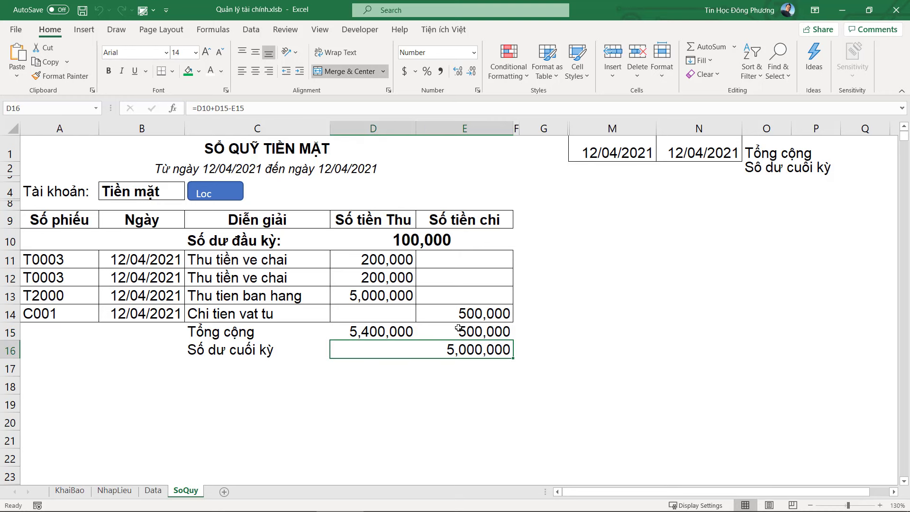
pyautogui.click(458, 328)
pyautogui.click(467, 368)
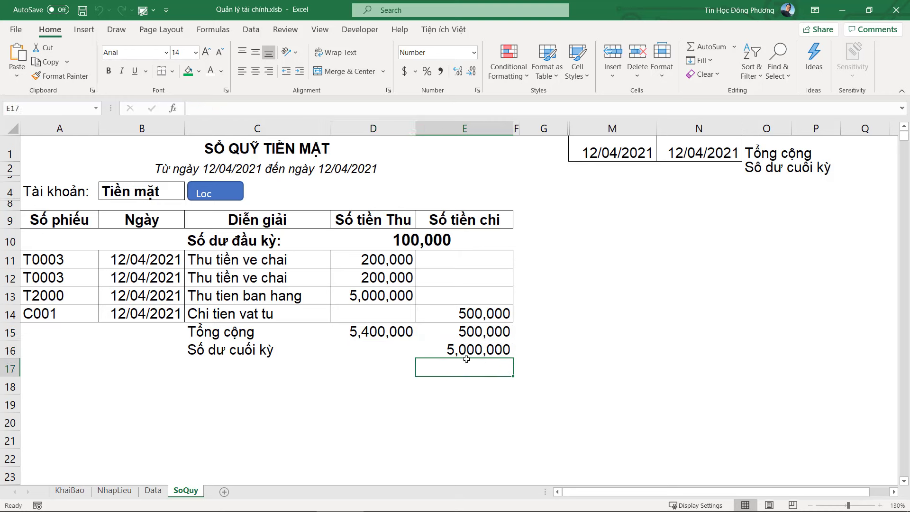
# Step: View D16's stored formula =D10+D15-E15 in edit mode without changing it
pyautogui.hotkey('alt', 'Tab')
pyautogui.hotkey('alt', 'Tab')
pyautogui.click(456, 348)
pyautogui.press('F2')
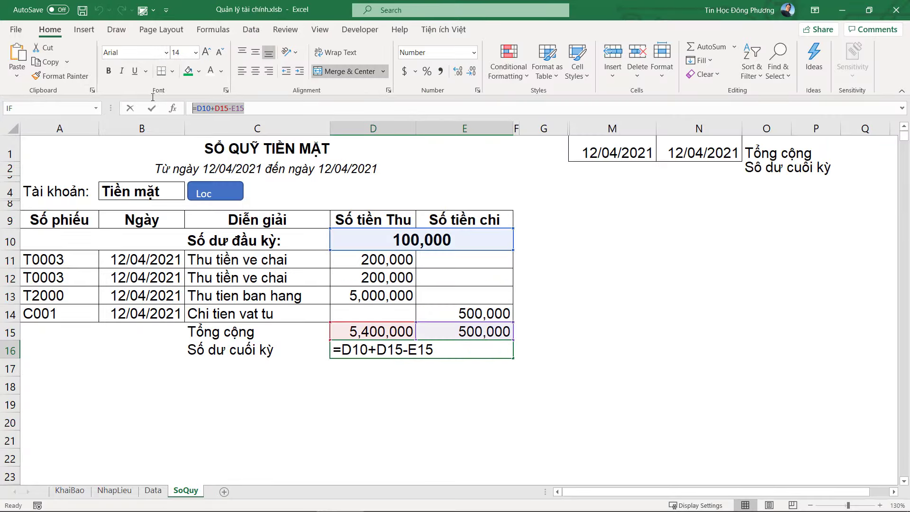
pyautogui.press('Escape')
pyautogui.hotkey('alt', 'Tab')
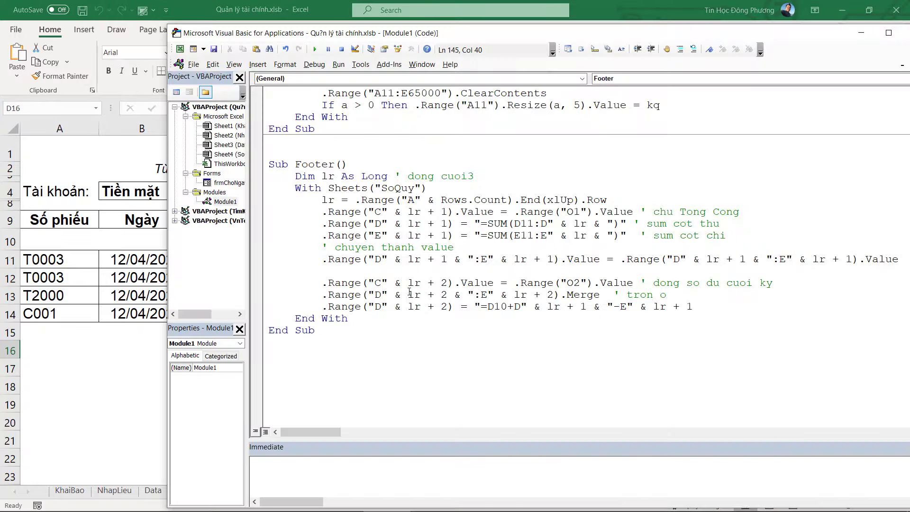
# Step: Add a commented line converting D(lr + 2) from formula to value, and save
pyautogui.moveTo(322, 307); pyautogui.dragTo(454, 305)
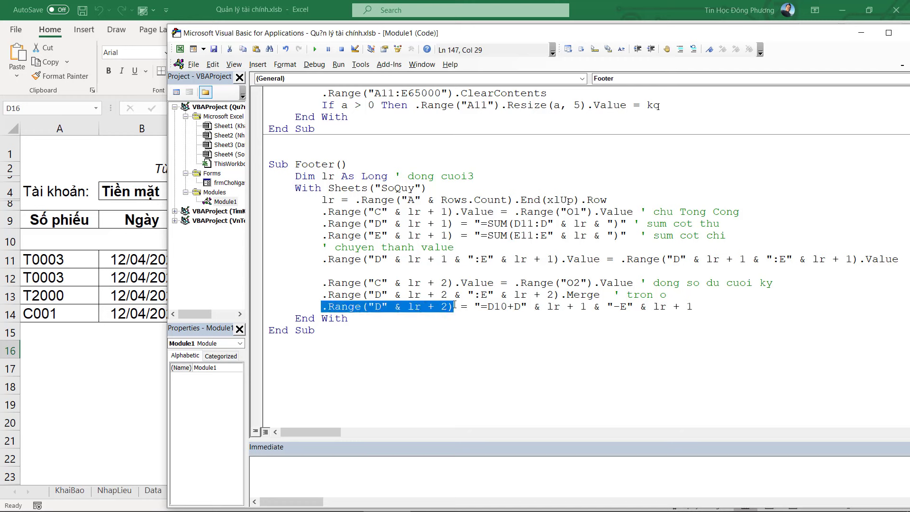
pyautogui.click(731, 313)
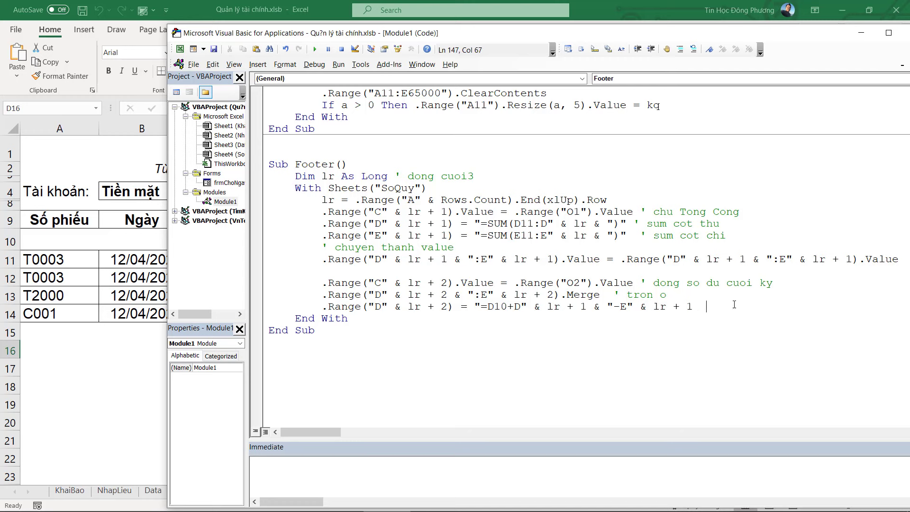
pyautogui.write("'cong thuc su")
pyautogui.write('m')
pyautogui.press('Return')
pyautogui.hotkey('ctrl', 'v')
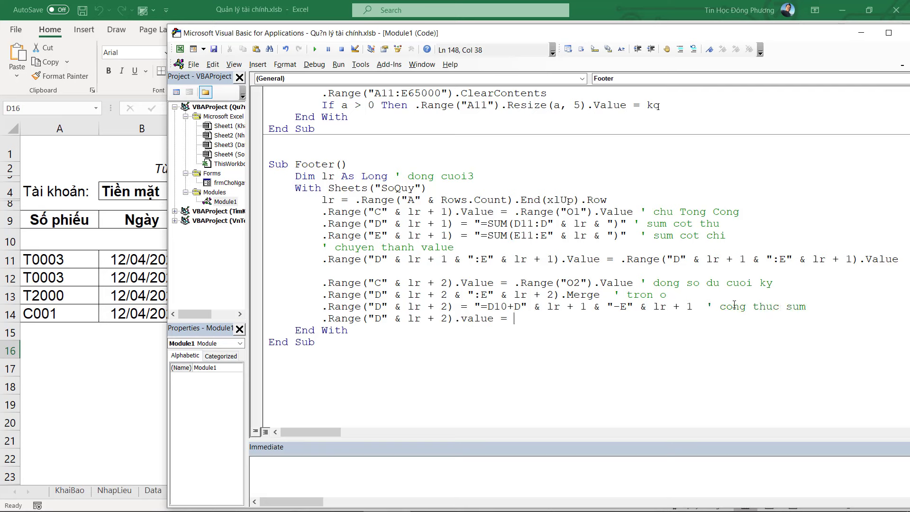
pyautogui.hotkey('ctrl', 'v')
pyautogui.write('.val')
pyautogui.write("ue ' ")
pyautogui.write('chuyhe')
pyautogui.press('BackSpace')
pyautogui.press('BackSpace')
pyautogui.write('yen')
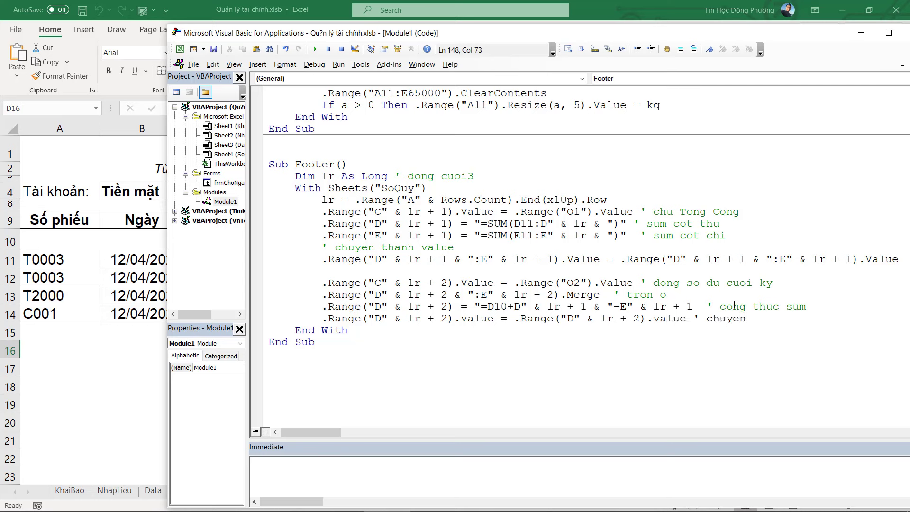
pyautogui.write(' thanh value')
pyautogui.press('Return')
pyautogui.hotkey('ctrl', 's')
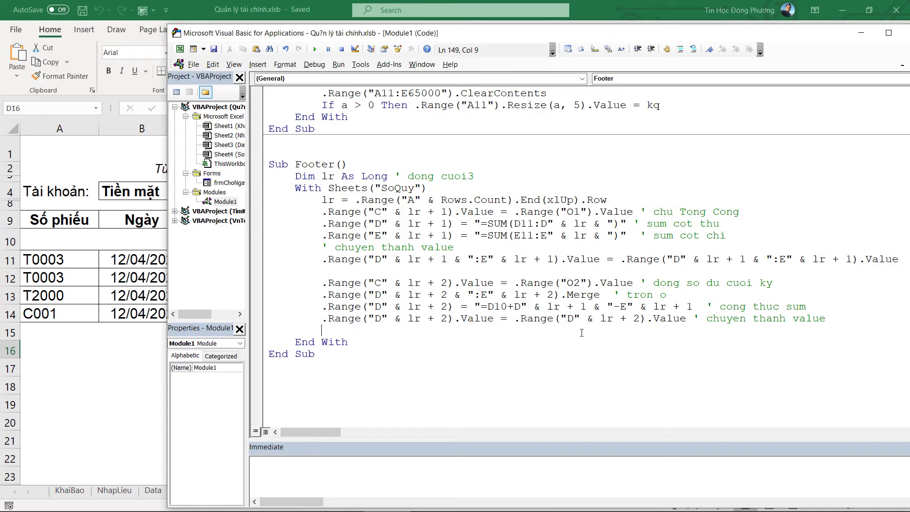
# Step: Run the updated Footer macro so D16 holds the value 5000000
pyautogui.hotkey('alt', 'F11')
pyautogui.hotkey('alt', 'F11')
pyautogui.click(489, 284)
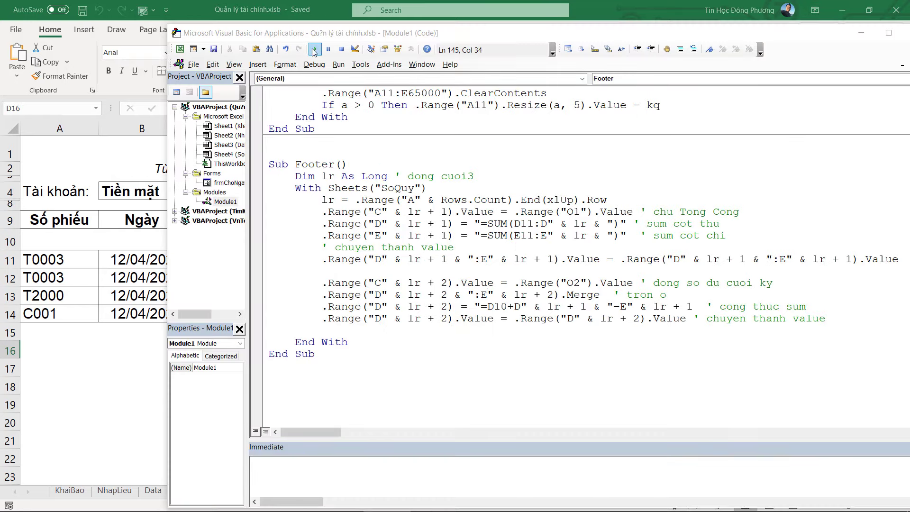
pyautogui.click(315, 49)
pyautogui.hotkey('alt', 'F11')
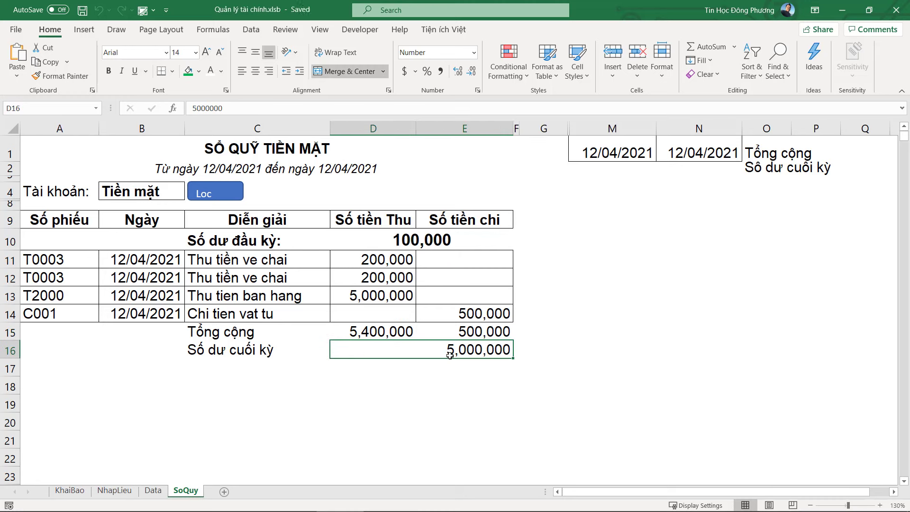
# Step: Check the footer totals in D15, E15 and the merged closing balance D16
pyautogui.moveTo(231, 330); pyautogui.dragTo(402, 348)
pyautogui.click(402, 348)
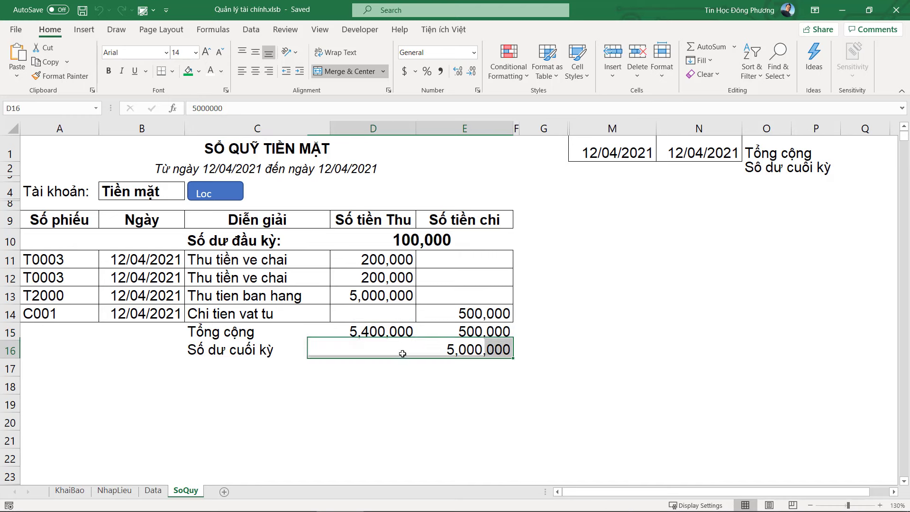
pyautogui.click(369, 332)
pyautogui.click(427, 350)
pyautogui.click(479, 332)
pyautogui.click(481, 351)
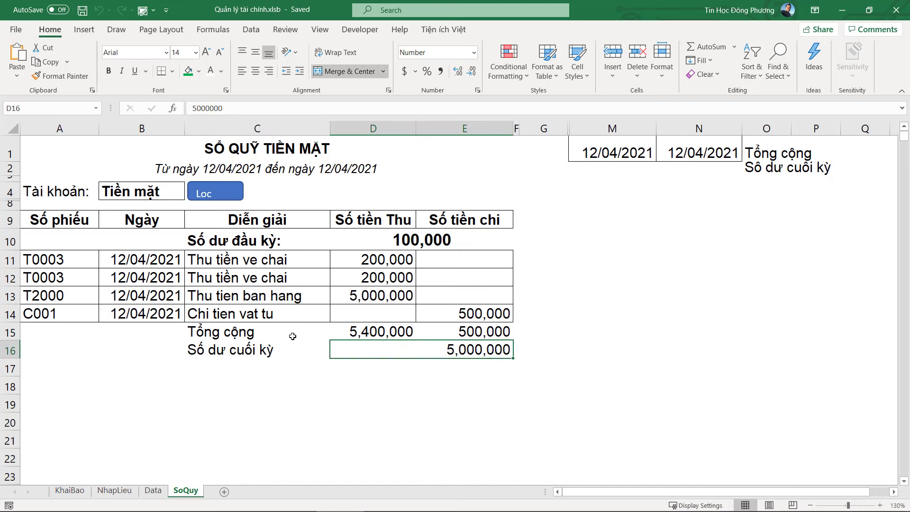
pyautogui.click(303, 332)
pyautogui.click(375, 332)
pyautogui.click(441, 350)
# Step: Select A11:E13 and extend the selection down to row 5000
pyautogui.moveTo(48, 258); pyautogui.dragTo(455, 294)
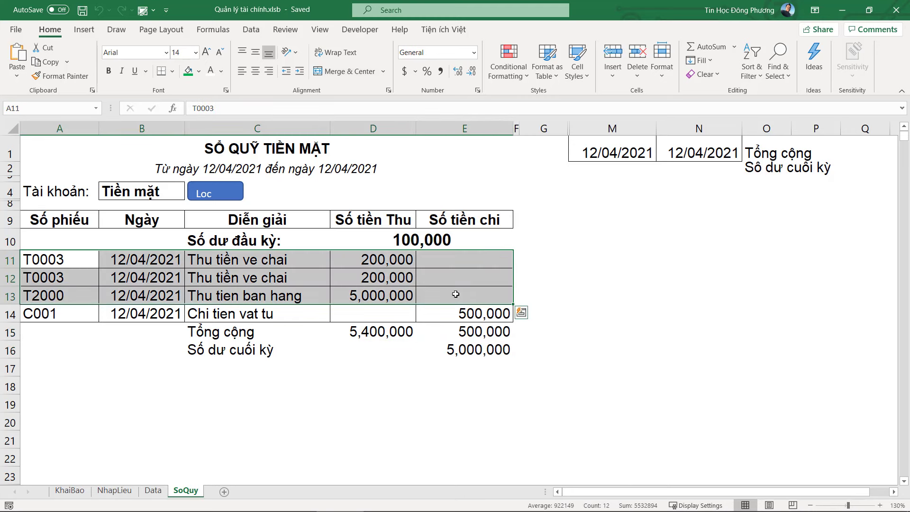
pyautogui.hotkey('ctrl', 'shift', 'Down')
pyautogui.hotkey('ctrl', 'shift', 'Down')
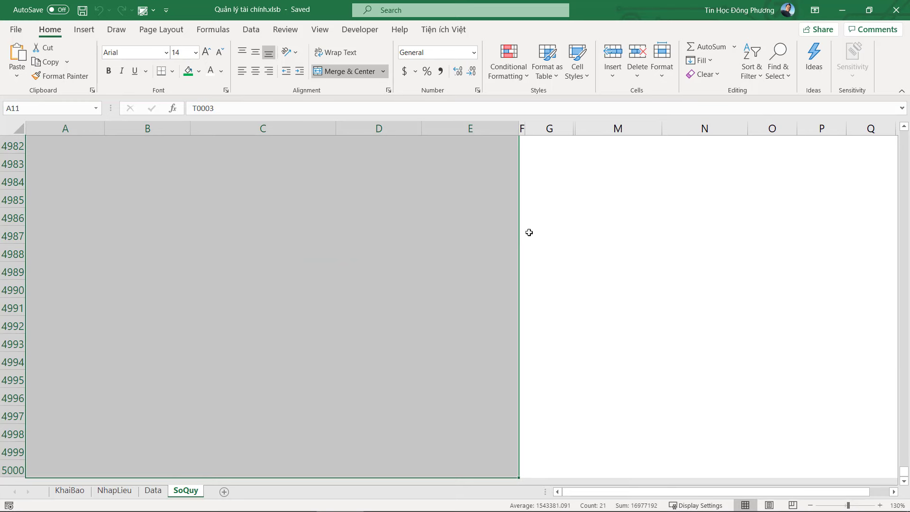
pyautogui.moveTo(904, 472); pyautogui.dragTo(904, 137)
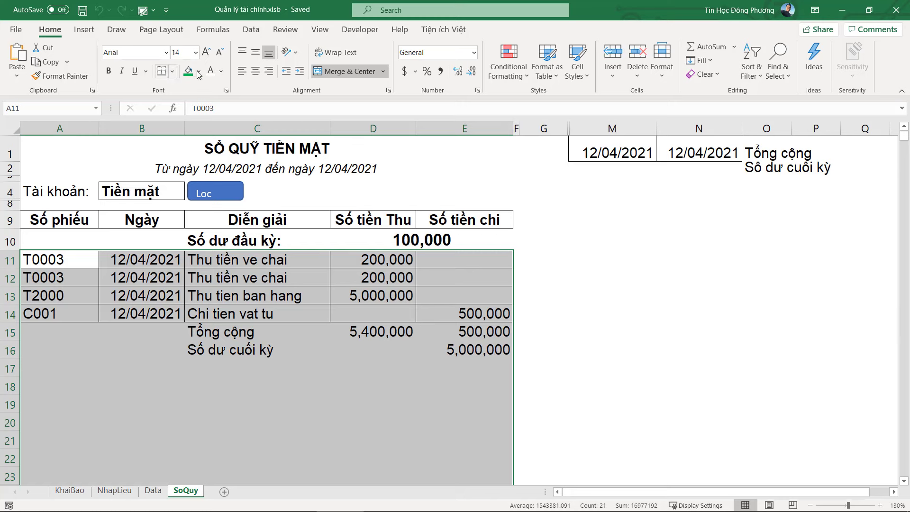
# Step: Start a new formula-based rule from Conditional Formatting's Manage Rules
pyautogui.click(502, 61)
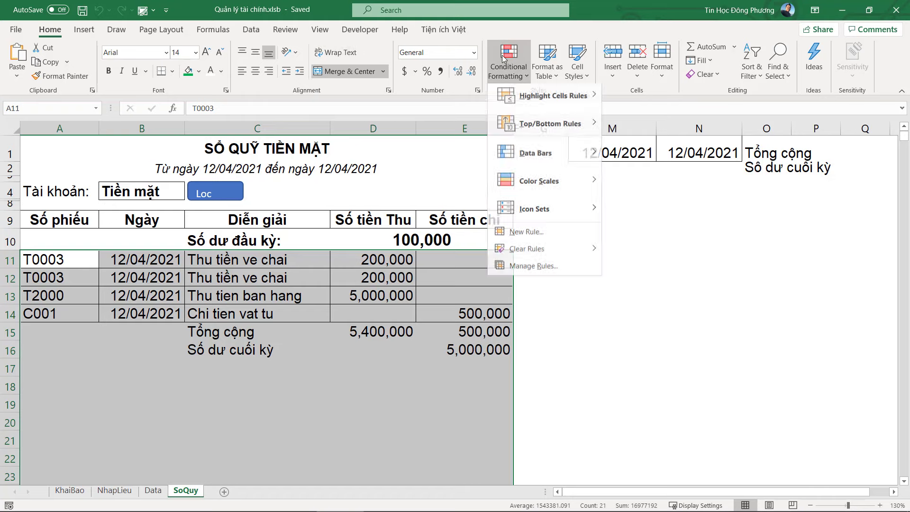
pyautogui.click(532, 270)
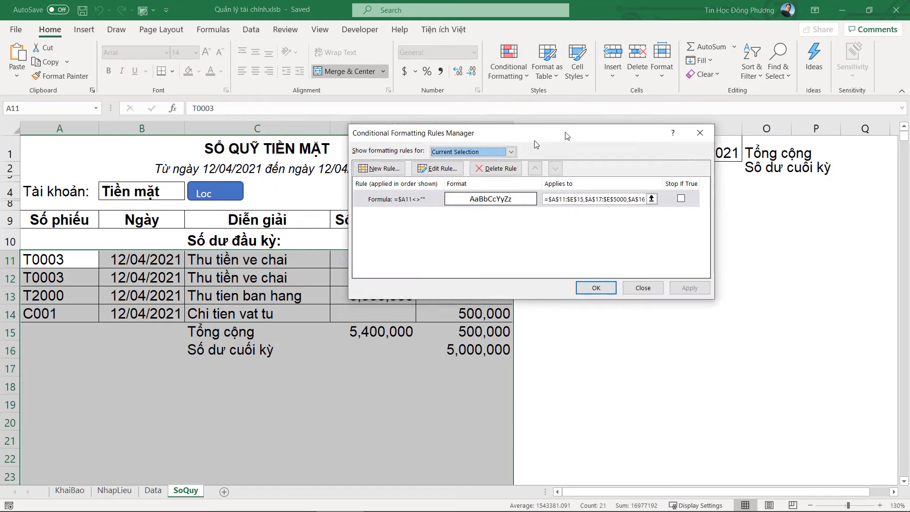
pyautogui.click(429, 154)
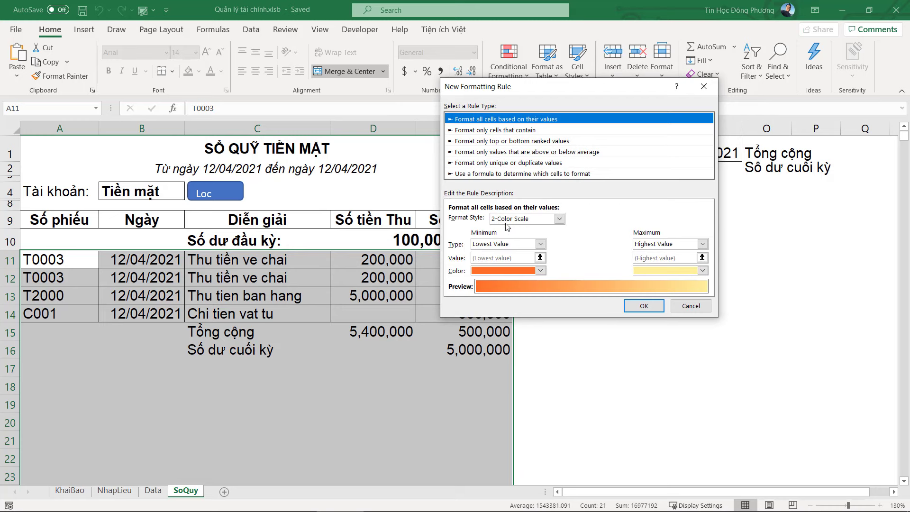
pyautogui.click(486, 174)
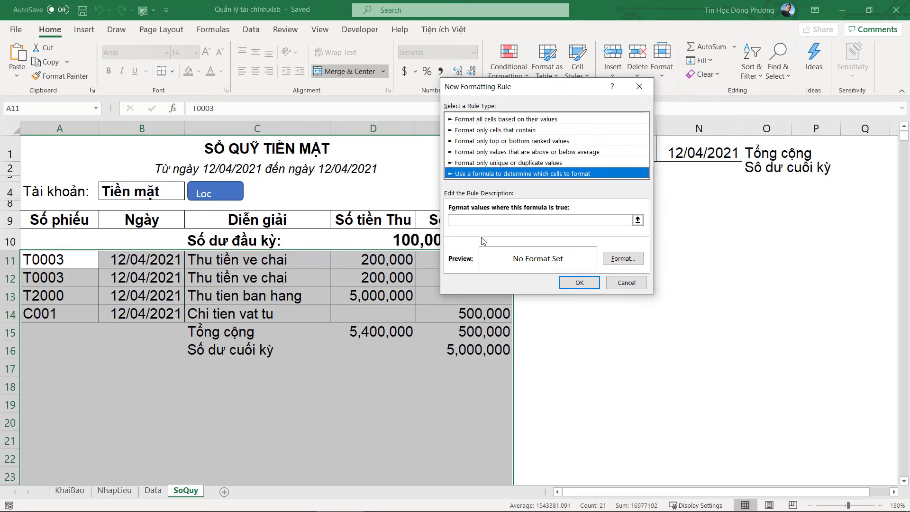
pyautogui.click(488, 219)
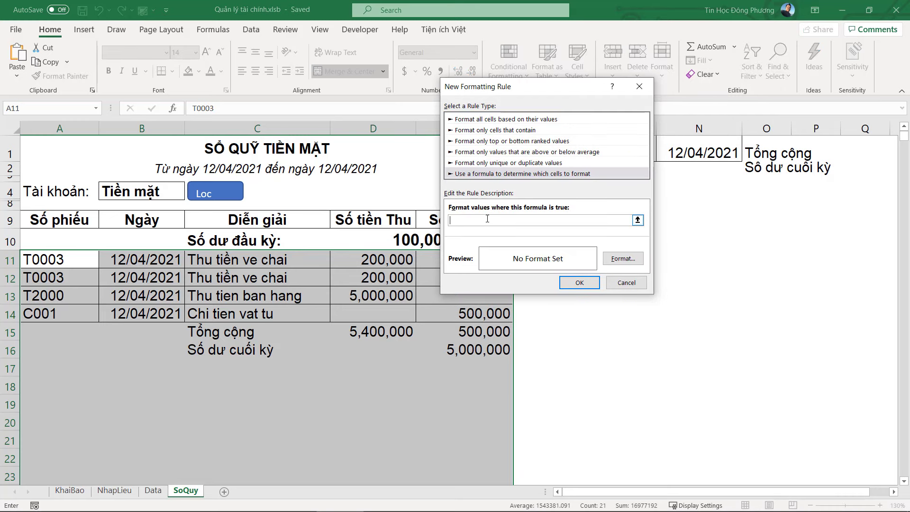
# Step: Enter the rule formula =$C11=$O$1 and open its Format settings
pyautogui.write('=')
pyautogui.click(247, 260)
pyautogui.write('=')
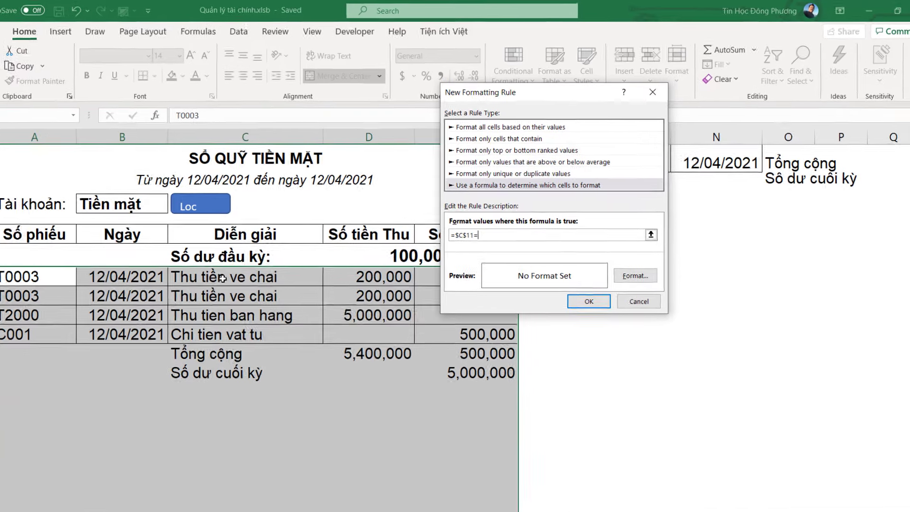
pyautogui.write('"Tổng cộng')
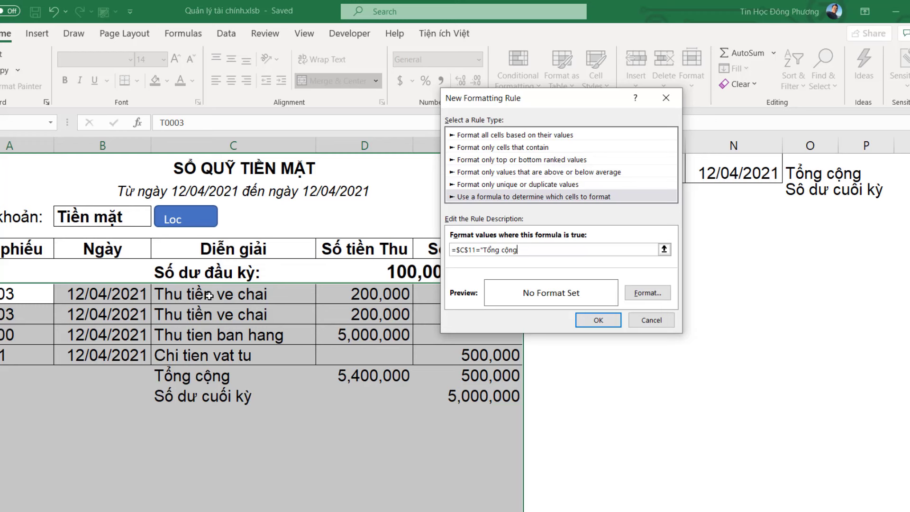
pyautogui.press('BackSpace')
pyautogui.press('BackSpace')
pyautogui.press('BackSpace')
pyautogui.press('BackSpace')
pyautogui.press('BackSpace')
pyautogui.press('BackSpace')
pyautogui.press('BackSpace')
pyautogui.press('BackSpace')
pyautogui.press('BackSpace')
pyautogui.click(816, 168)
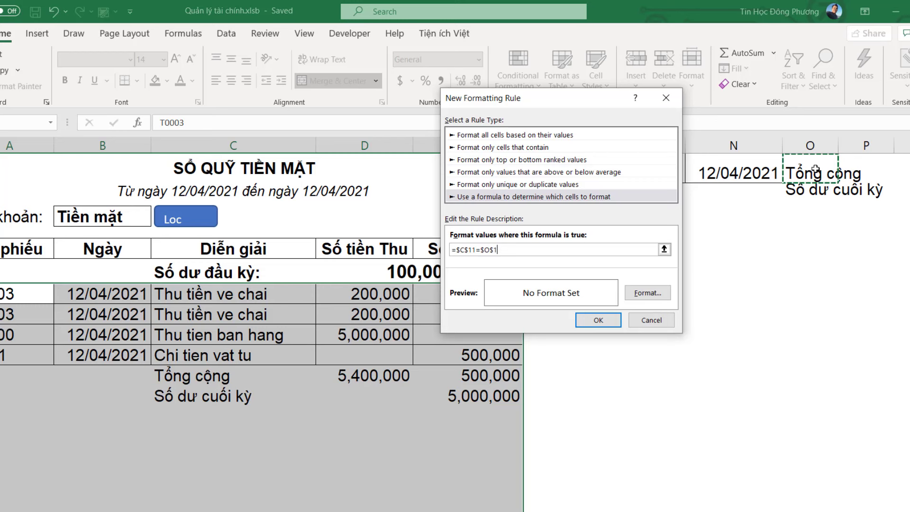
pyautogui.click(470, 249)
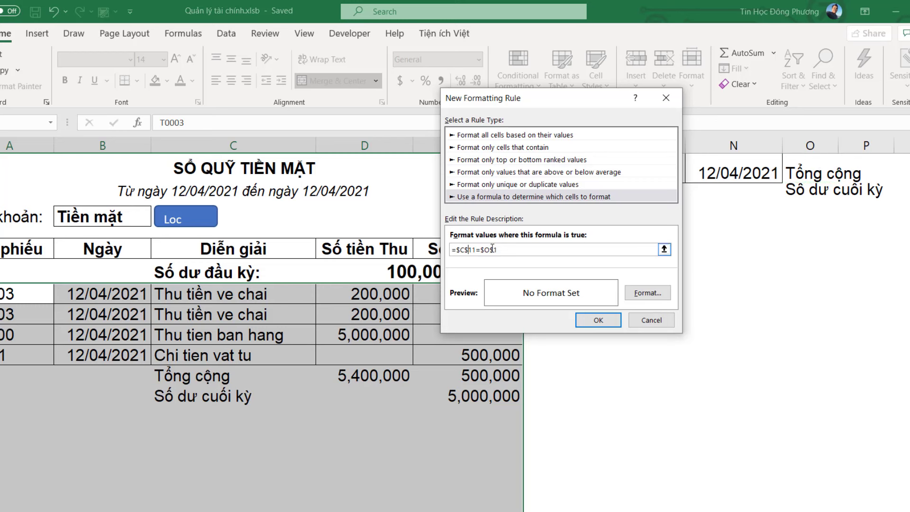
pyautogui.press('BackSpace')
pyautogui.click(648, 292)
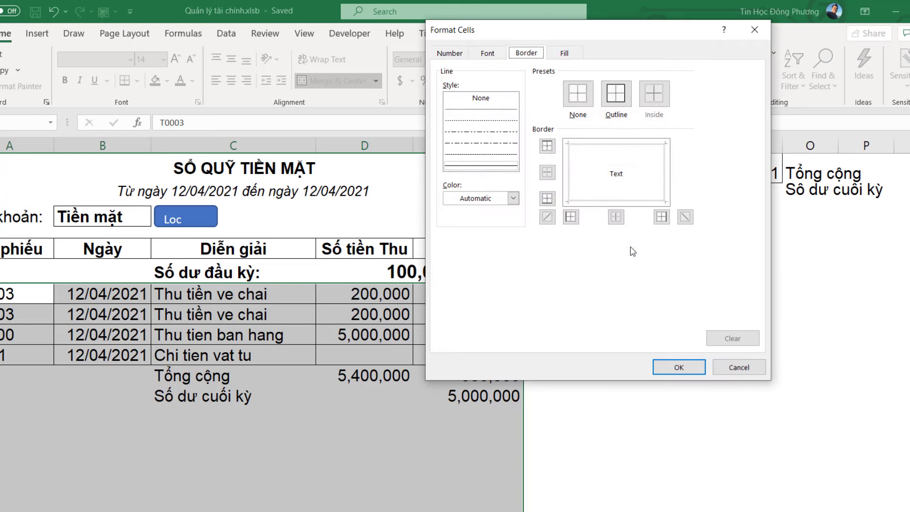
# Step: Set the rule's font style to Bold
pyautogui.click(493, 53)
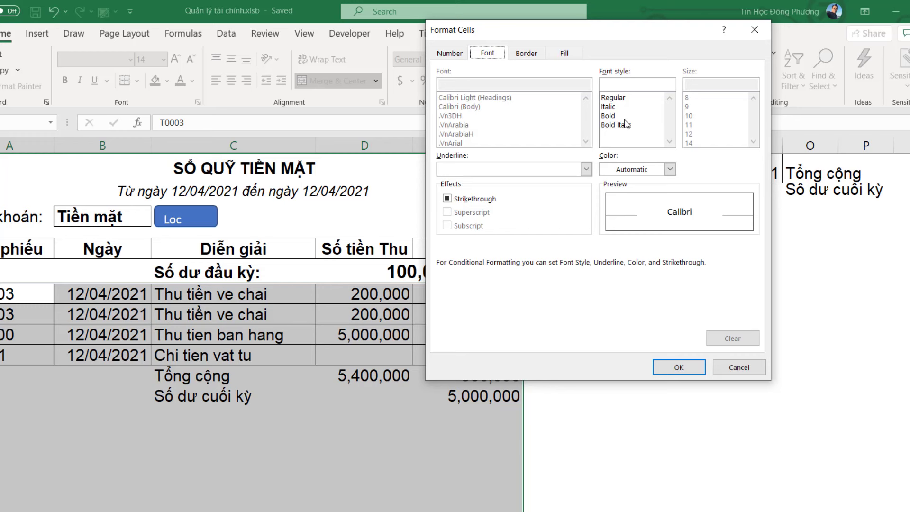
pyautogui.click(653, 166)
pyautogui.click(654, 169)
pyautogui.click(614, 116)
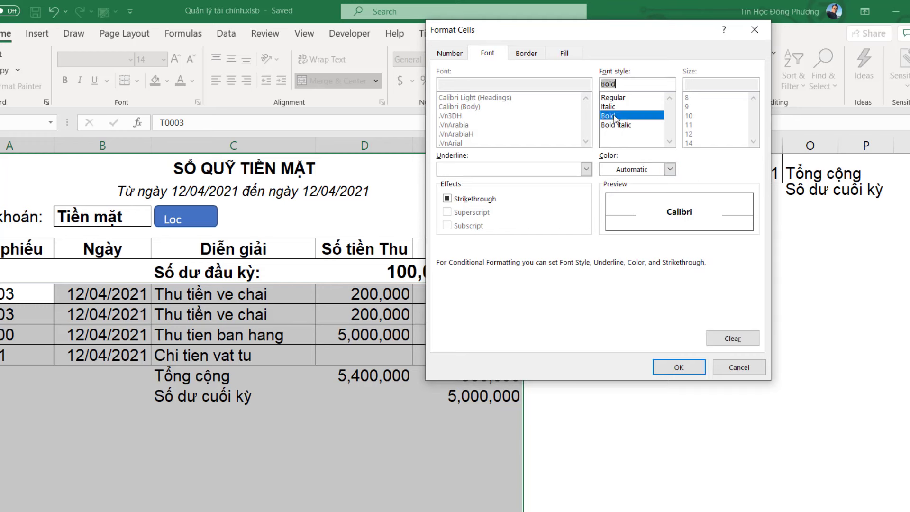
# Step: Give matching cells a solid black outline border
pyautogui.click(526, 53)
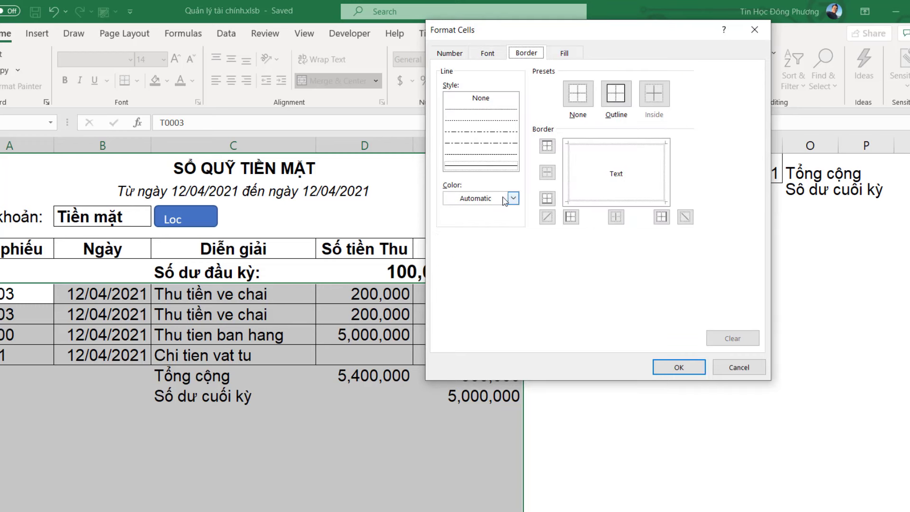
pyautogui.click(496, 167)
pyautogui.click(513, 199)
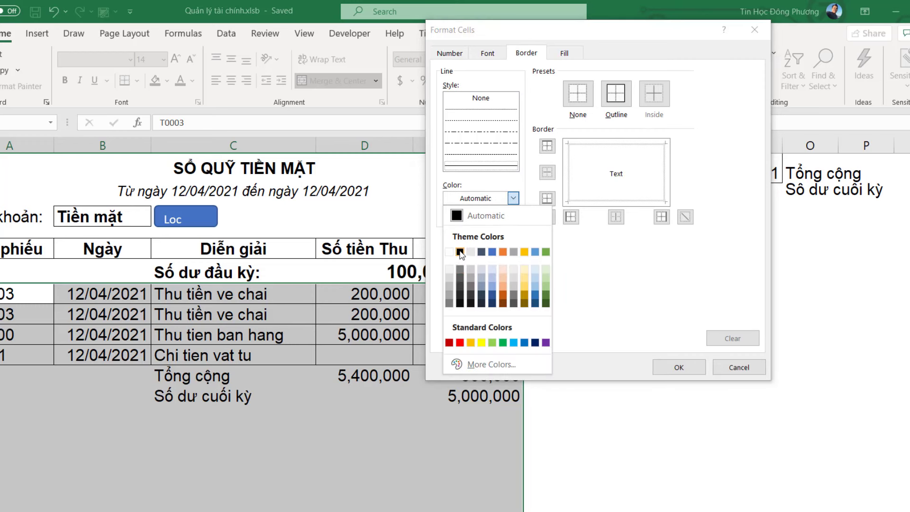
pyautogui.click(459, 252)
pyautogui.click(616, 94)
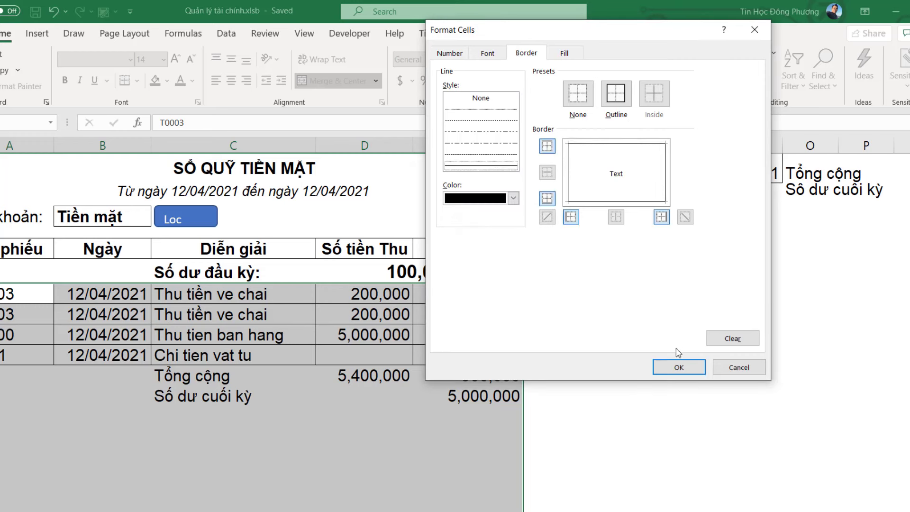
# Step: Confirm and apply the bold, outlined =$C11=$O$1 rule, then reopen Conditional Formatting
pyautogui.click(679, 368)
pyautogui.click(598, 320)
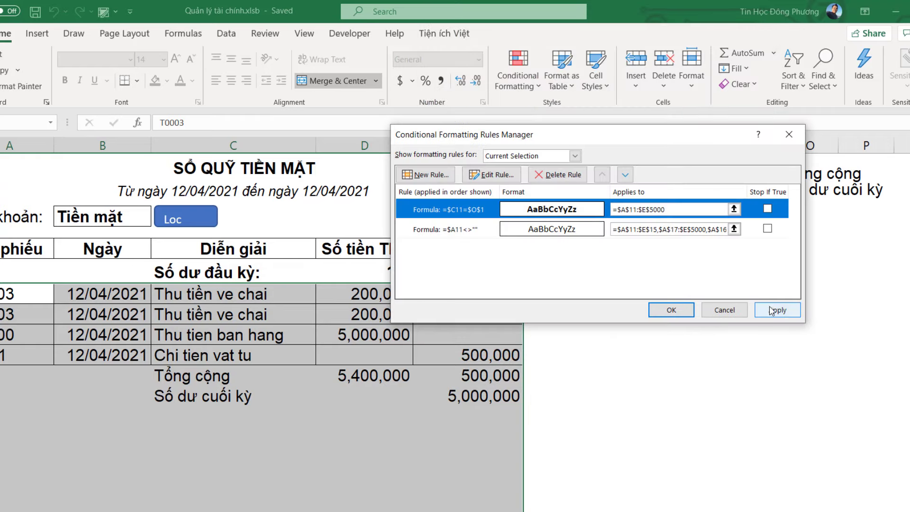
pyautogui.click(781, 311)
pyautogui.click(671, 310)
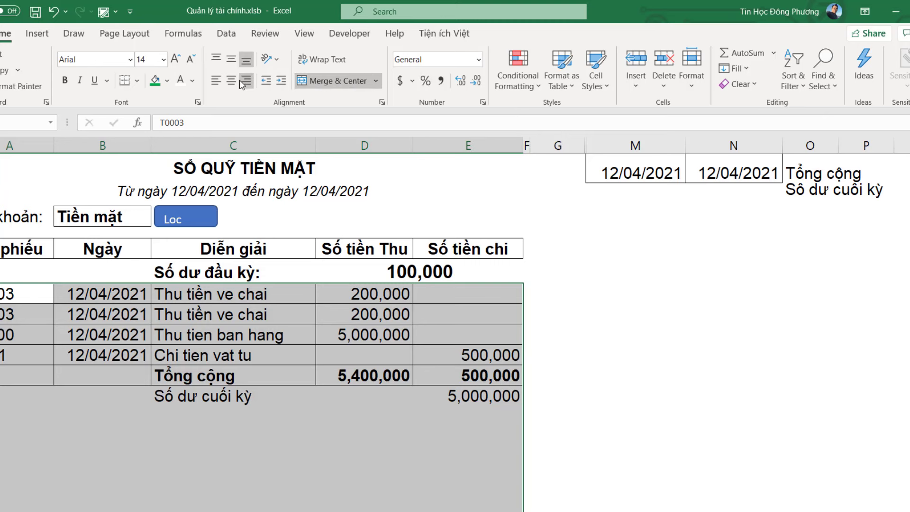
pyautogui.click(521, 76)
# Step: Edit the =$C11=$O$1 rule to also compare $C11 with O2, dismissing the resulting formula error
pyautogui.click(556, 310)
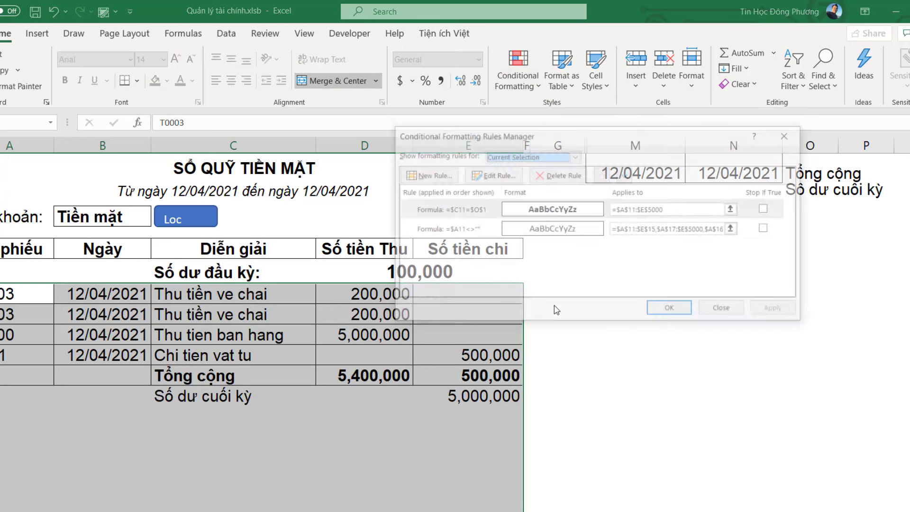
pyautogui.click(478, 215)
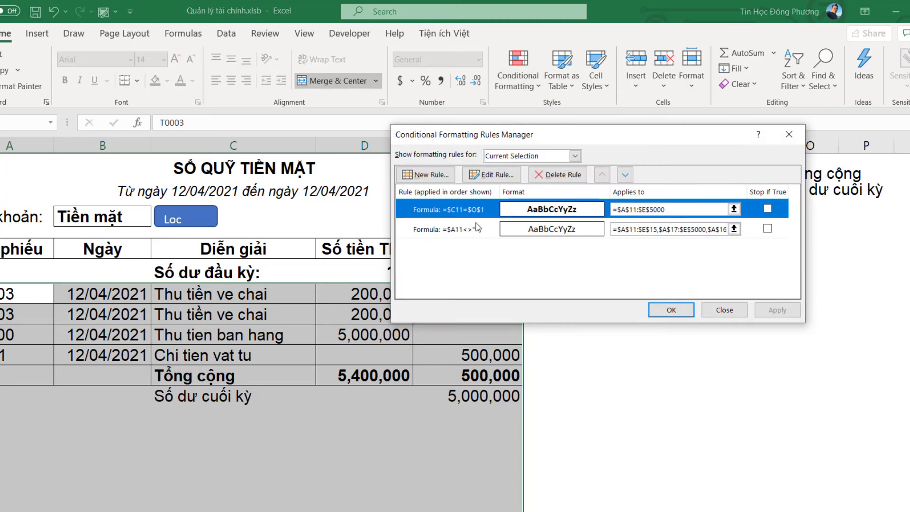
pyautogui.doubleClick(477, 216)
pyautogui.click(579, 264)
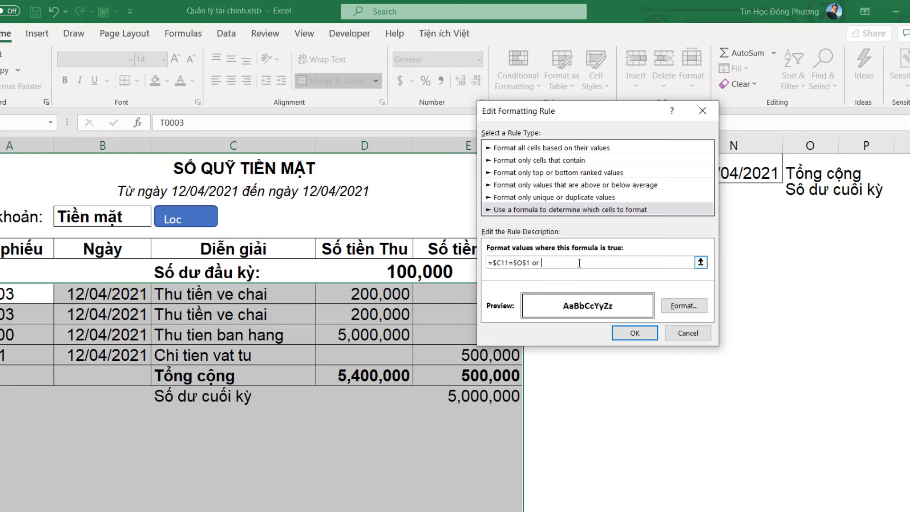
pyautogui.click(266, 297)
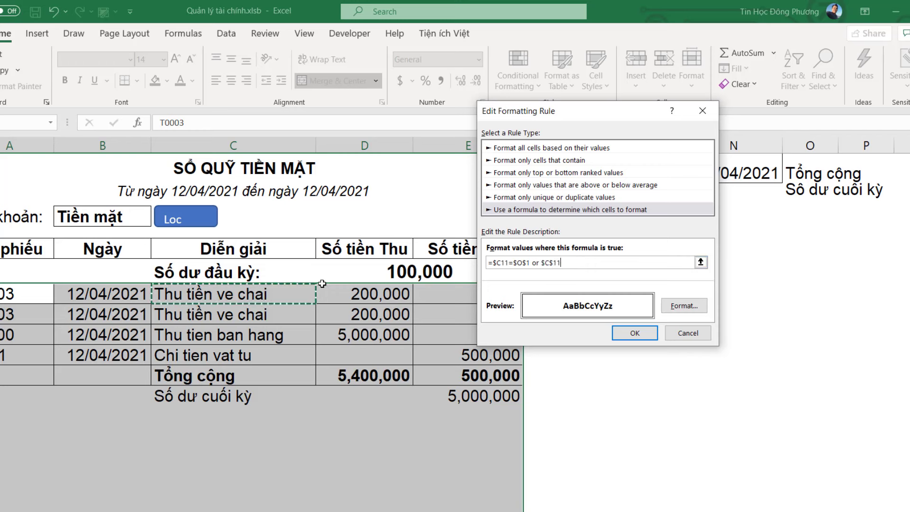
pyautogui.click(548, 263)
pyautogui.press('BackSpace')
pyautogui.click(566, 261)
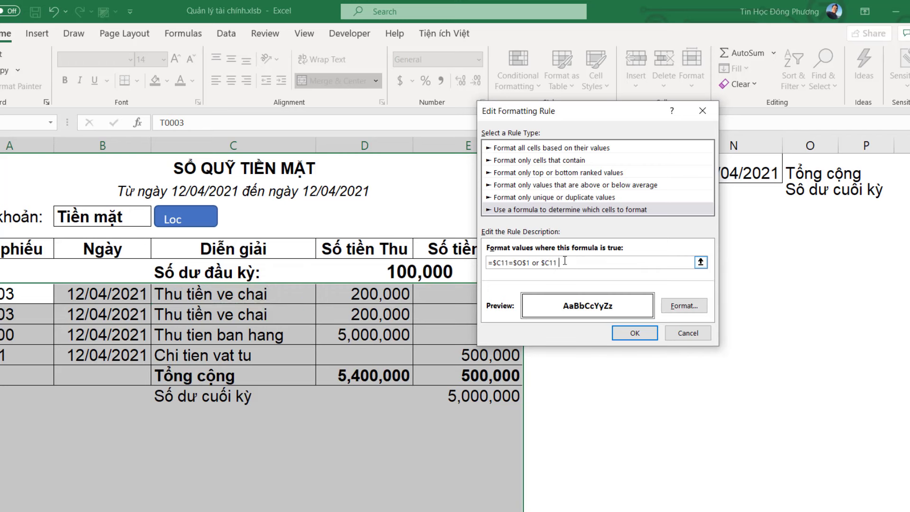
pyautogui.click(799, 186)
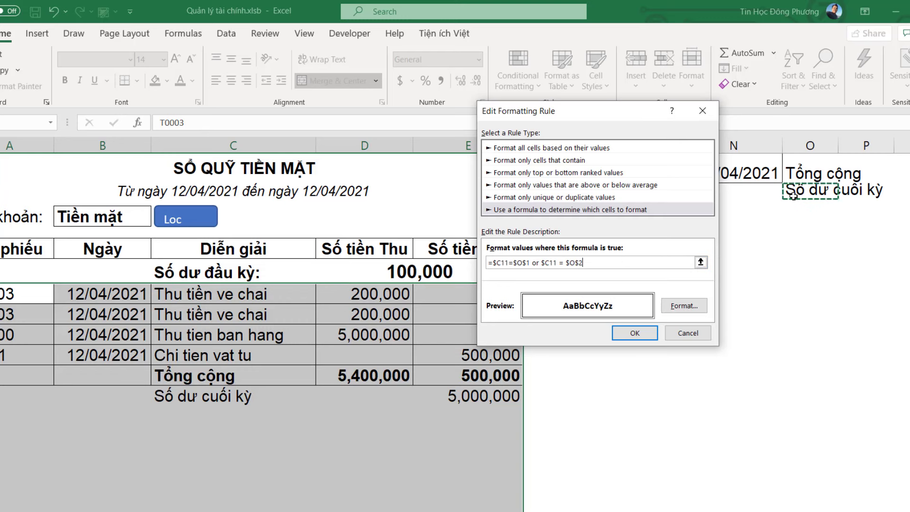
pyautogui.click(635, 332)
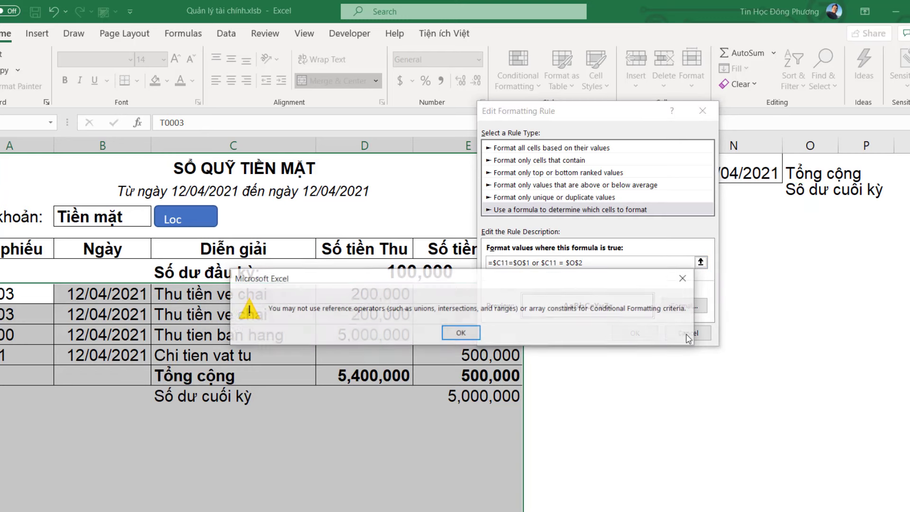
pyautogui.click(461, 333)
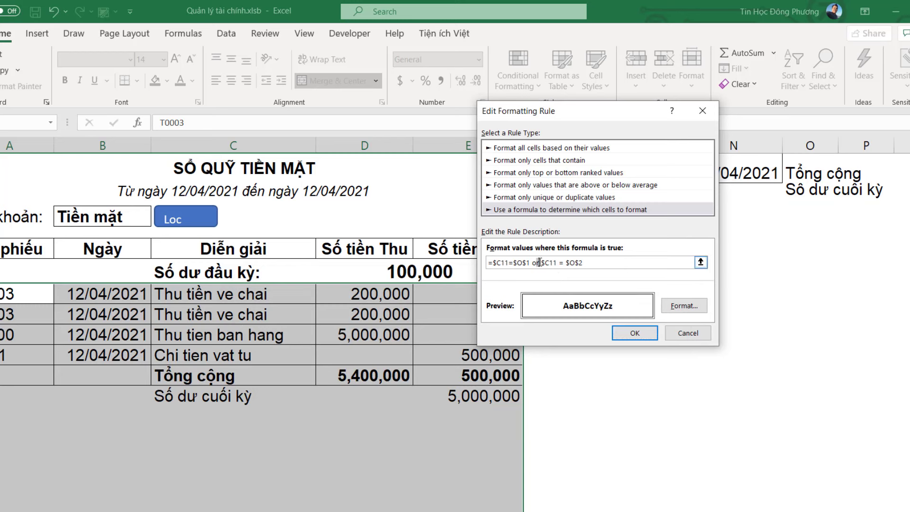
# Step: Rewrite the formula as =OR($C11=$O$1,$C11=$O$2) without the stray space and confirm the rule
pyautogui.click(540, 262)
pyautogui.press('BackSpace')
pyautogui.press('BackSpace')
pyautogui.press('BackSpace')
pyautogui.write(',')
pyautogui.click(495, 262)
pyautogui.write('o')
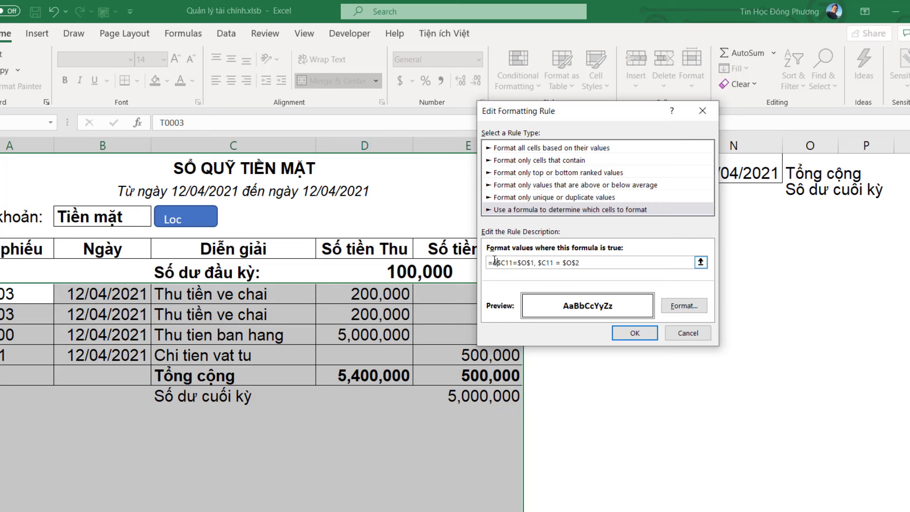
pyautogui.write('r(')
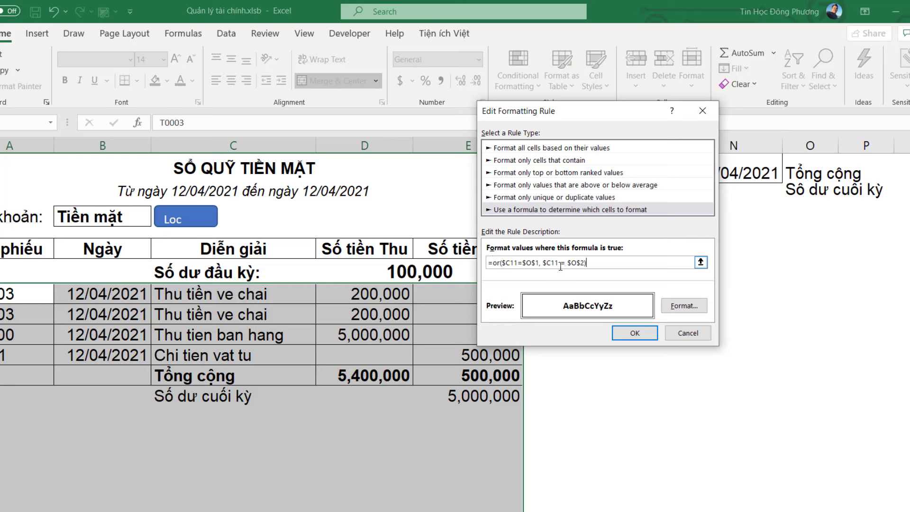
pyautogui.press('BackSpace')
pyautogui.press('BackSpace')
pyautogui.click(647, 333)
pyautogui.click(780, 312)
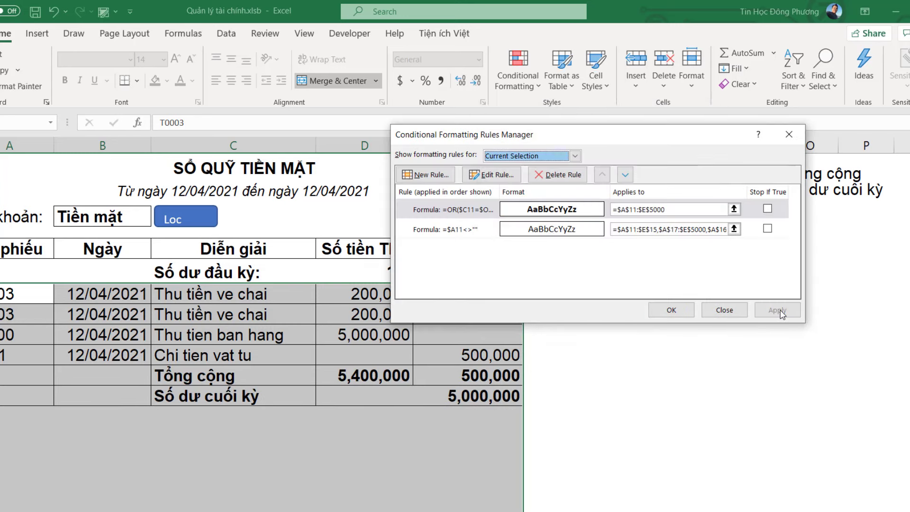
pyautogui.click(672, 310)
# Step: Close the Rules Manager, deselect the sheet, and switch to the VBA editor with Alt+F11
pyautogui.click(392, 400)
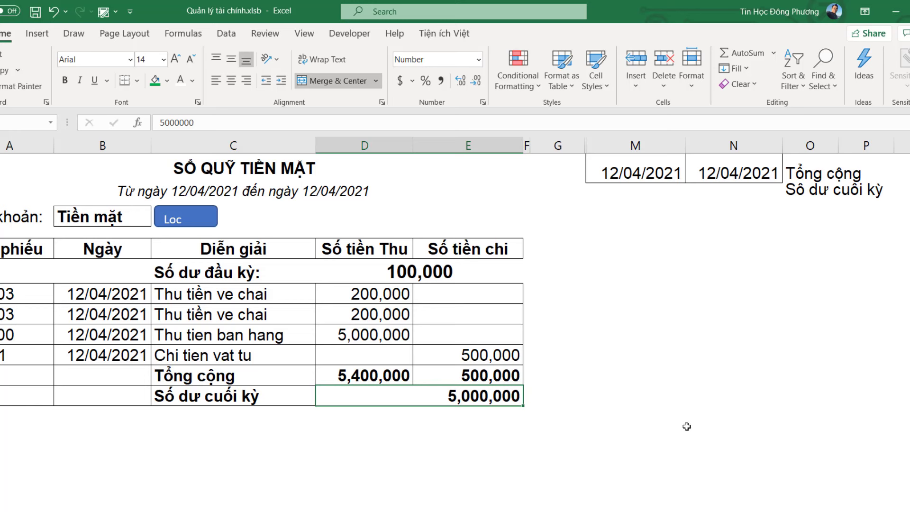
pyautogui.click(552, 382)
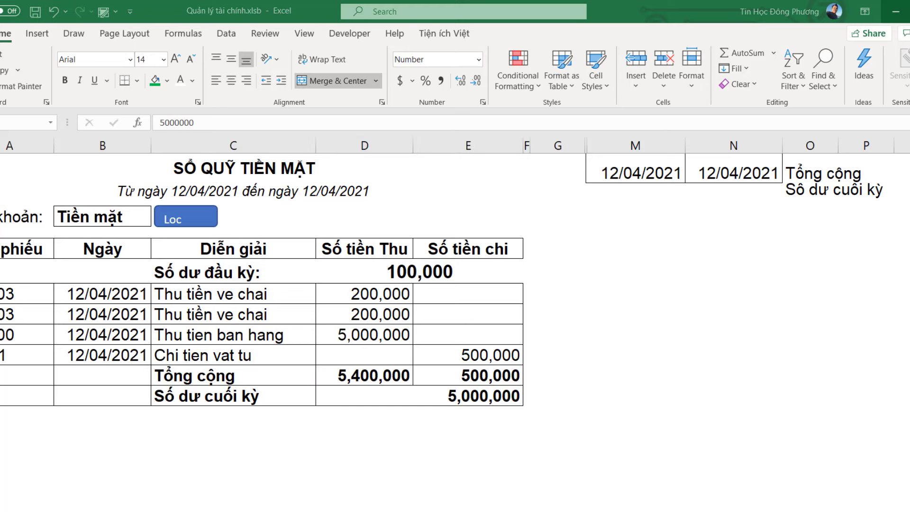
pyautogui.hotkey('alt', 'F11')
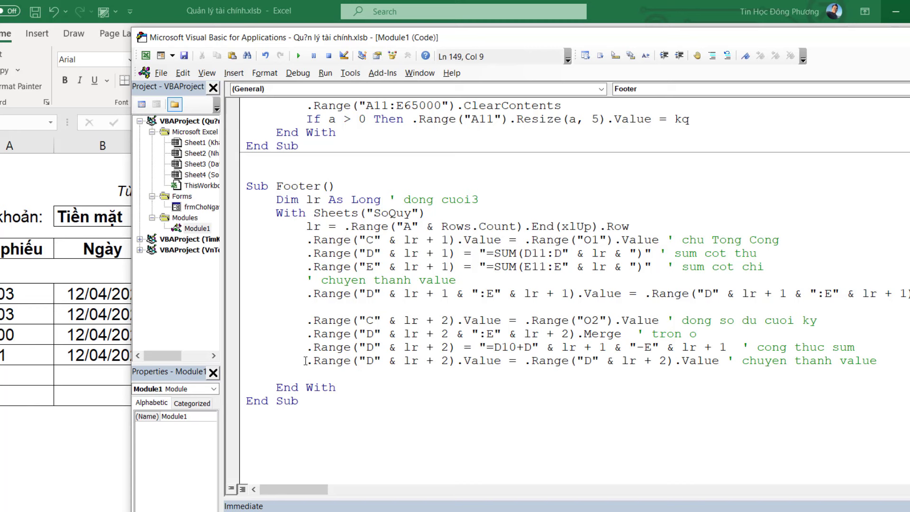
# Step: Add a line setting .Range("D" & lr + 2).HorizontalAlignment = xlCenter in Footer, fixing the spelling
pyautogui.moveTo(306, 361); pyautogui.dragTo(458, 364)
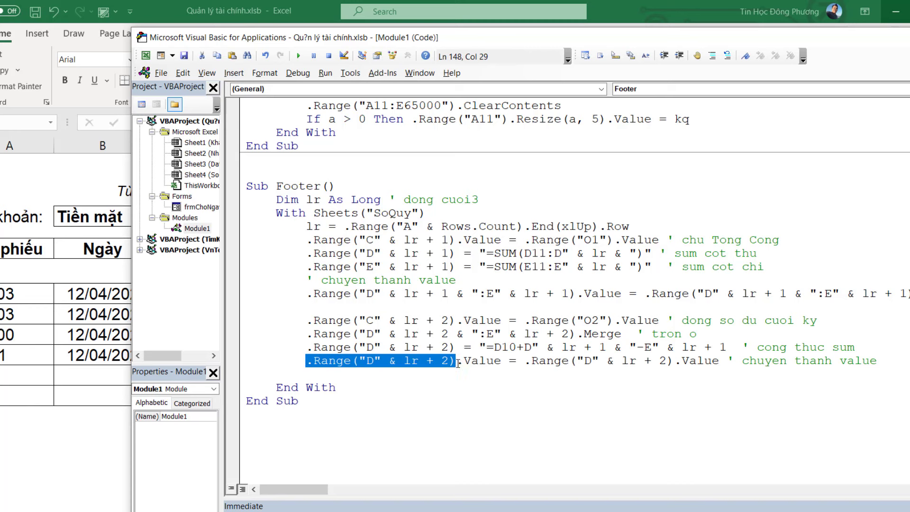
pyautogui.hotkey('ctrl', 'c')
pyautogui.click(379, 374)
pyautogui.hotkey('ctrl', 'v')
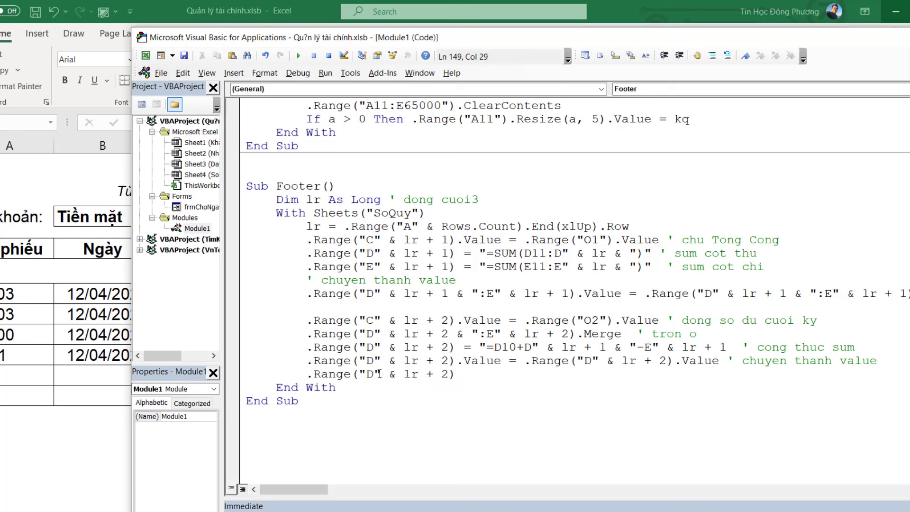
pyautogui.write('.ho')
pyautogui.write('rizon')
pyautogui.write('taAl')
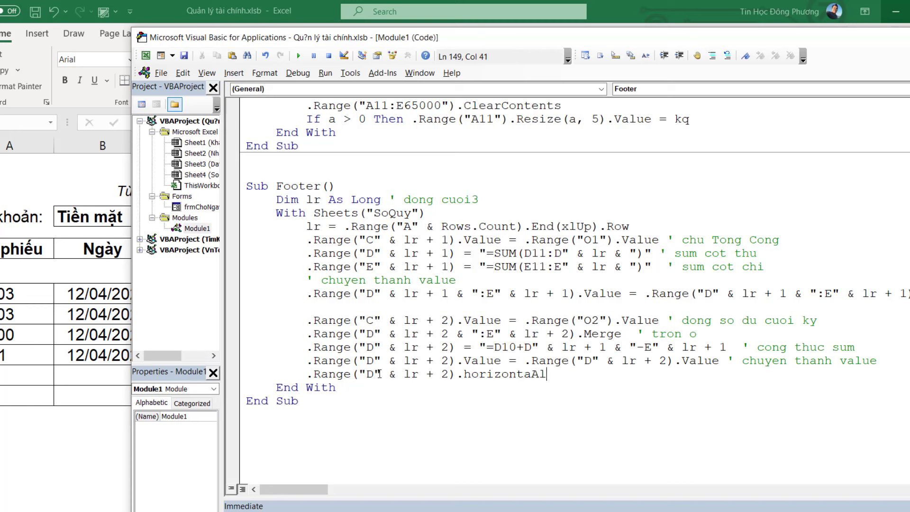
pyautogui.write('ignmen')
pyautogui.write('t =')
pyautogui.write(' xlc')
pyautogui.write('enter')
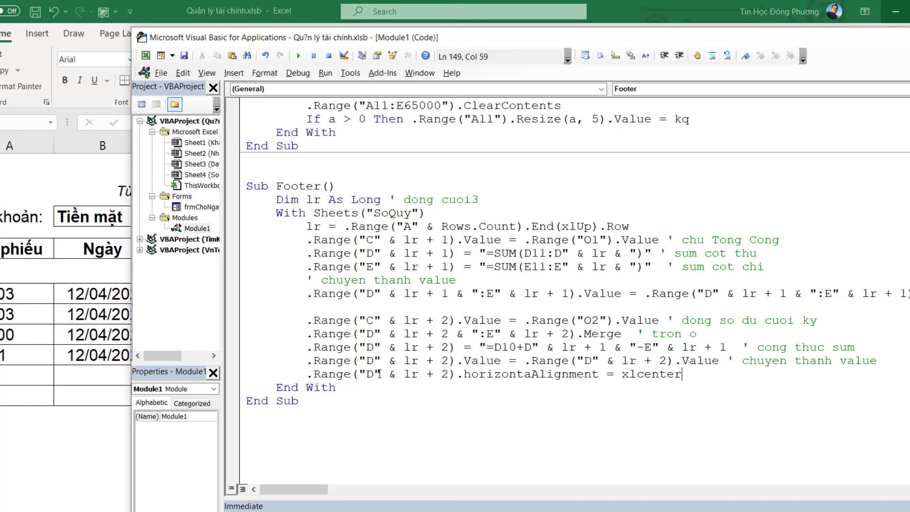
pyautogui.click(362, 438)
pyautogui.click(531, 377)
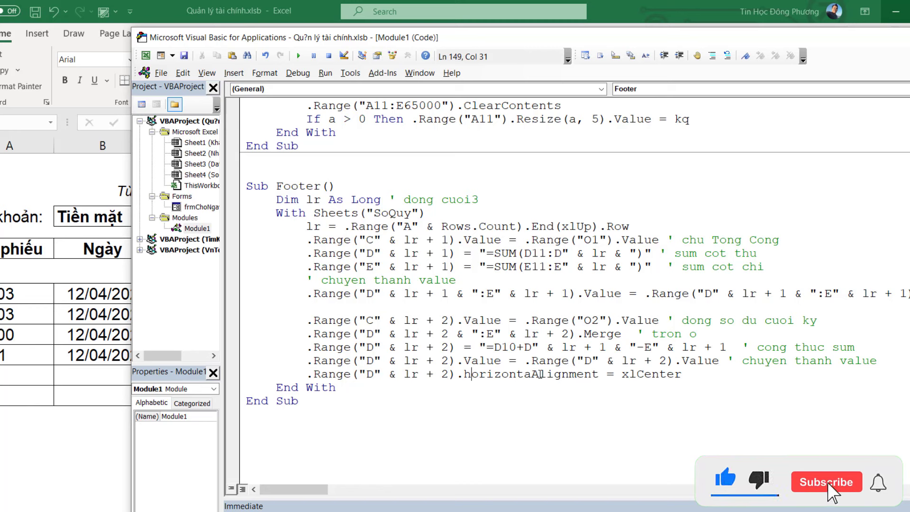
pyautogui.click(532, 374)
pyautogui.write('l')
pyautogui.click(548, 393)
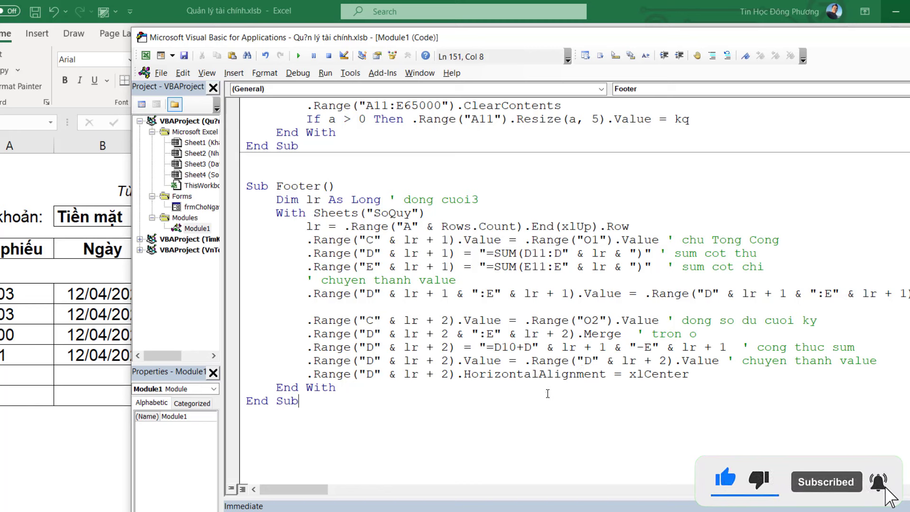
# Step: Return to Excel and check the 5,000,000 balance centered across D16:E16
pyautogui.click(569, 320)
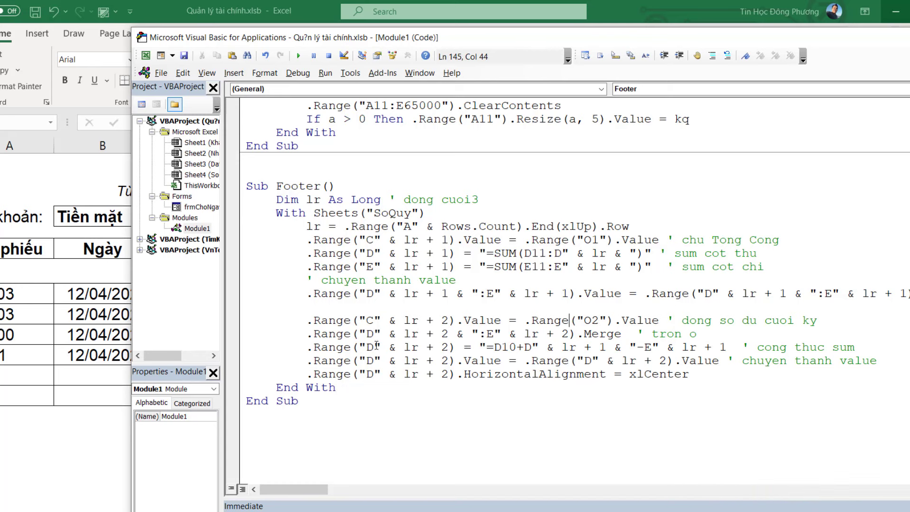
pyautogui.click(436, 320)
pyautogui.hotkey('alt', 'F11')
pyautogui.click(411, 403)
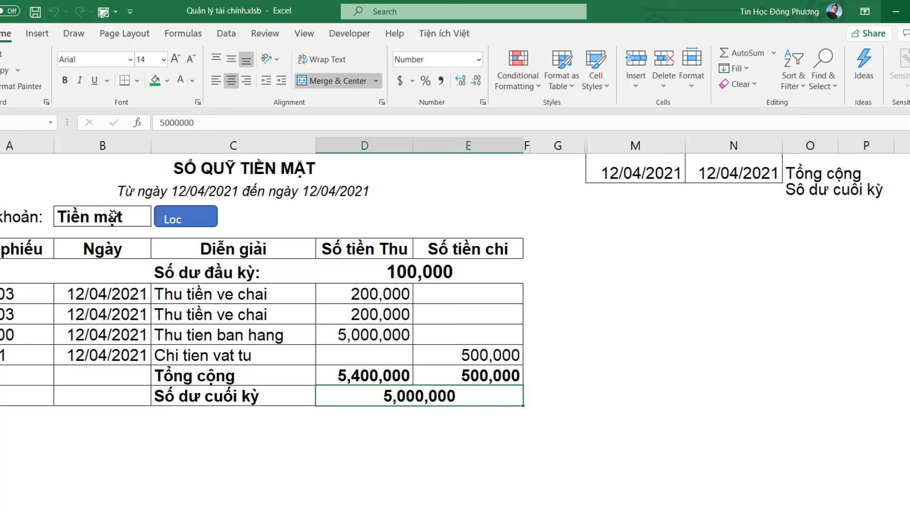
# Step: Inspect the account list and the table rows 10 to 20 without changing anything
pyautogui.click(114, 216)
pyautogui.click(157, 220)
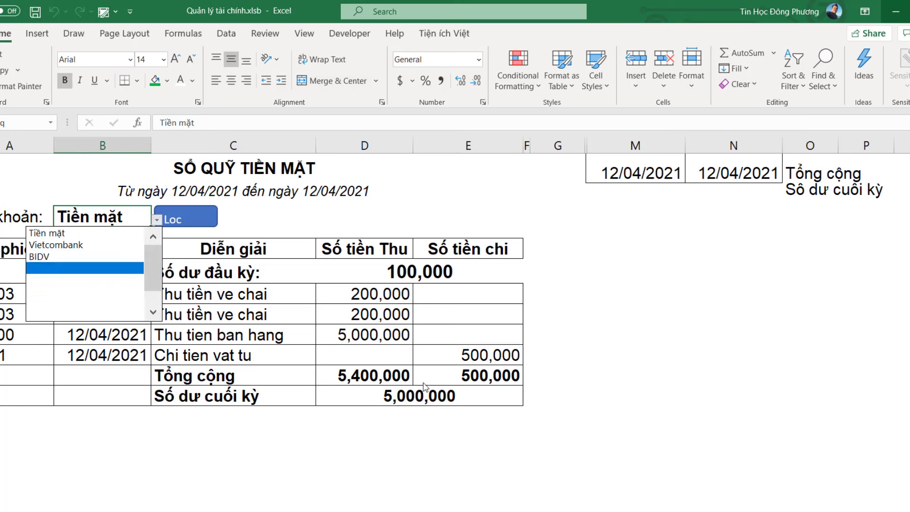
pyautogui.click(431, 401)
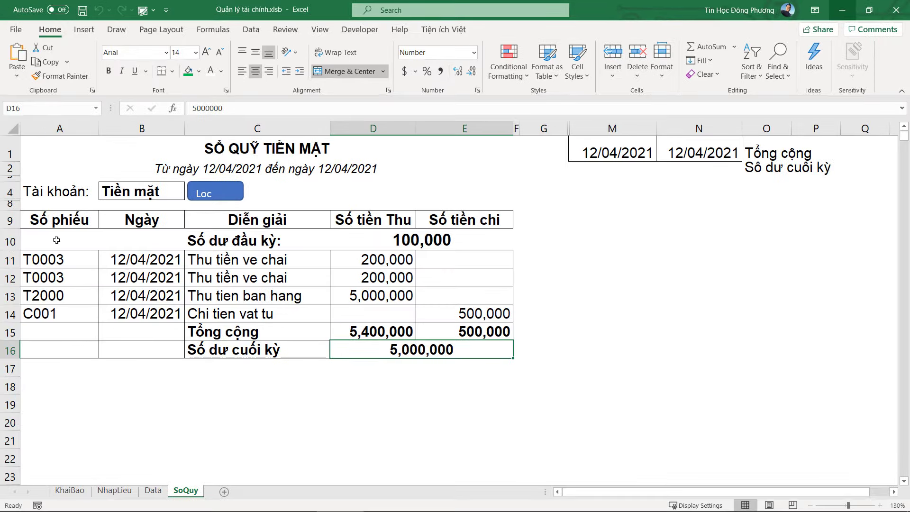
pyautogui.moveTo(57, 240); pyautogui.dragTo(459, 380)
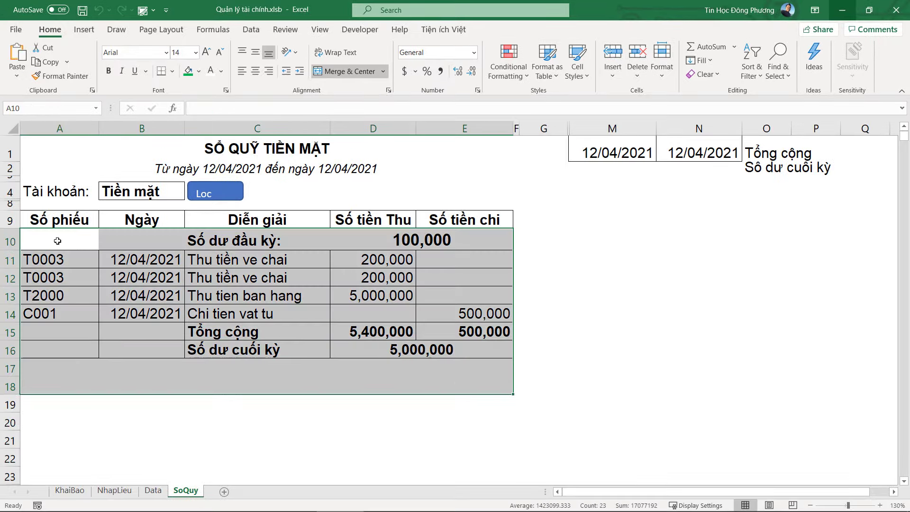
pyautogui.moveTo(57, 241); pyautogui.dragTo(473, 414)
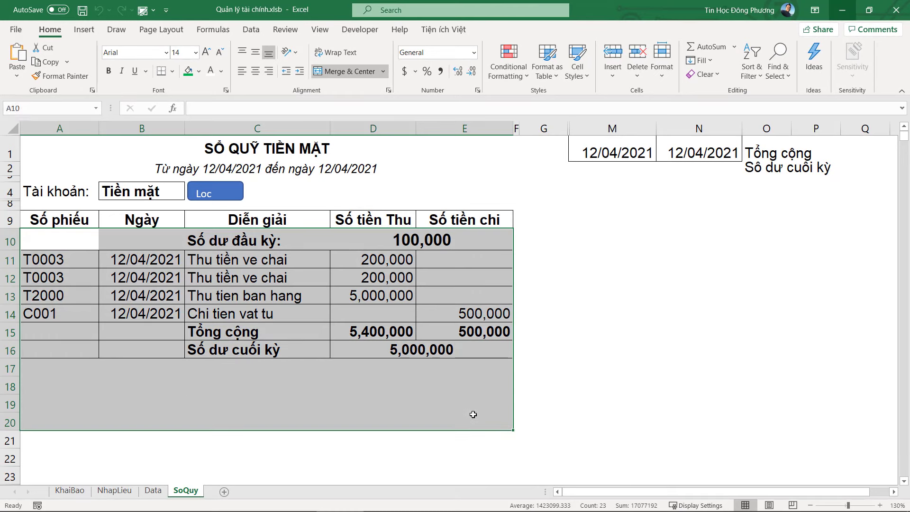
pyautogui.click(471, 356)
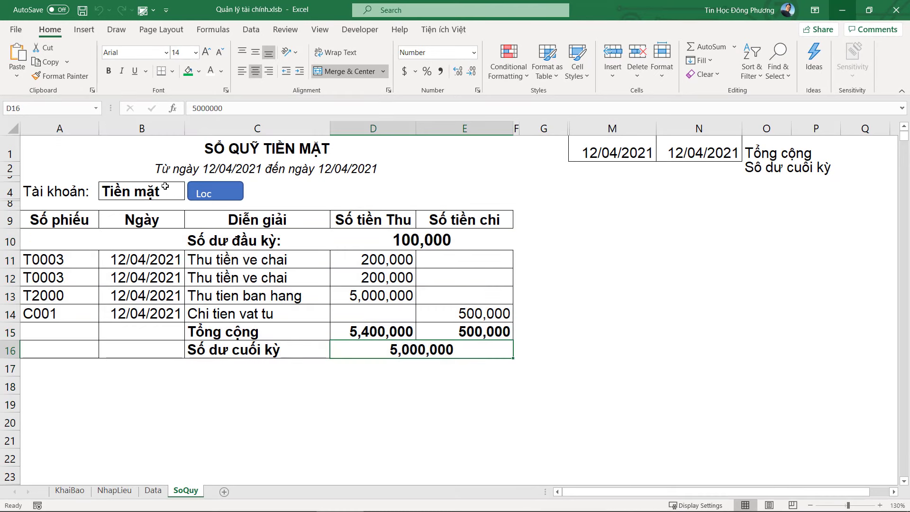
# Step: Choose BIDV in the B4 account dropdown and run the Loc filter
pyautogui.click(165, 190)
pyautogui.click(189, 194)
pyautogui.click(140, 227)
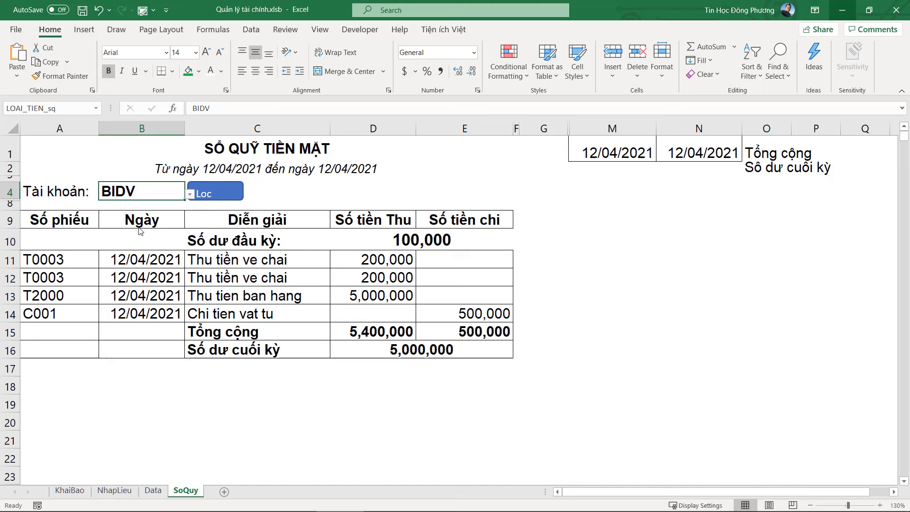
pyautogui.click(234, 196)
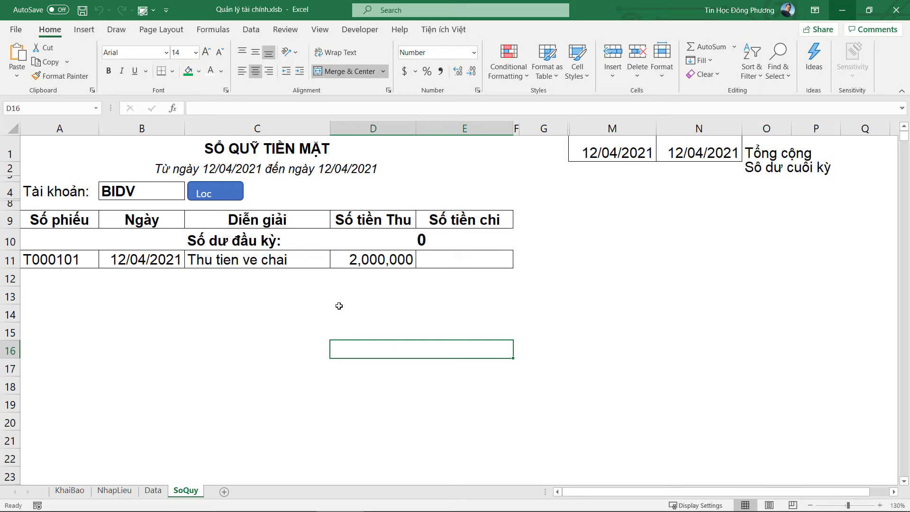
# Step: Open the LocSoQuy macro code from the Loc shape's Assign Macro dialog
pyautogui.rightClick(216, 195)
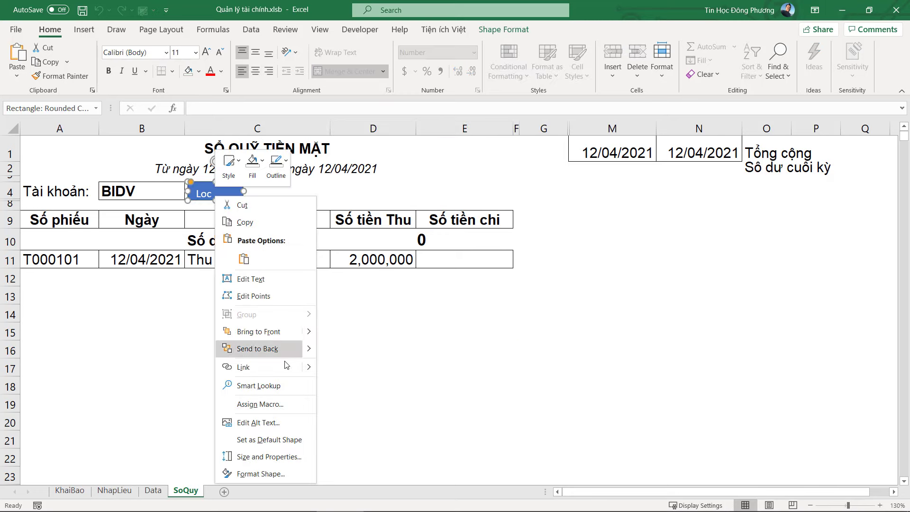
pyautogui.click(280, 404)
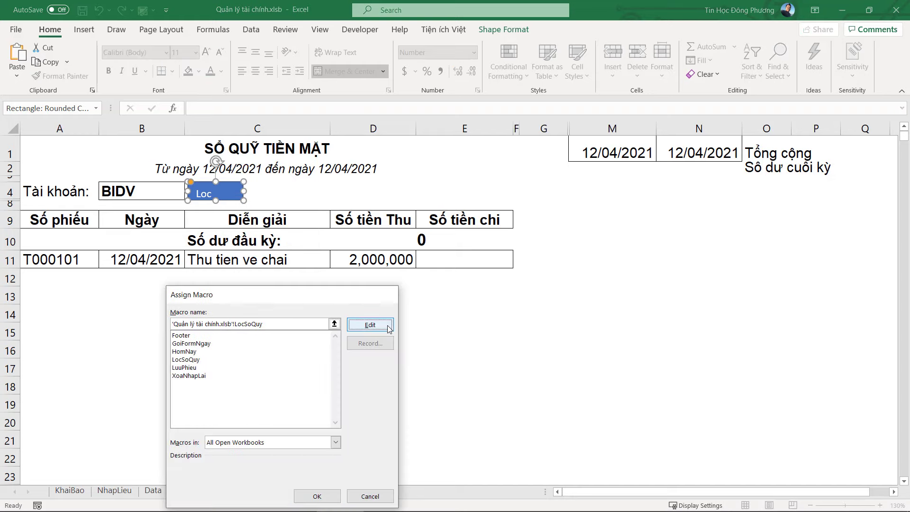
pyautogui.click(388, 327)
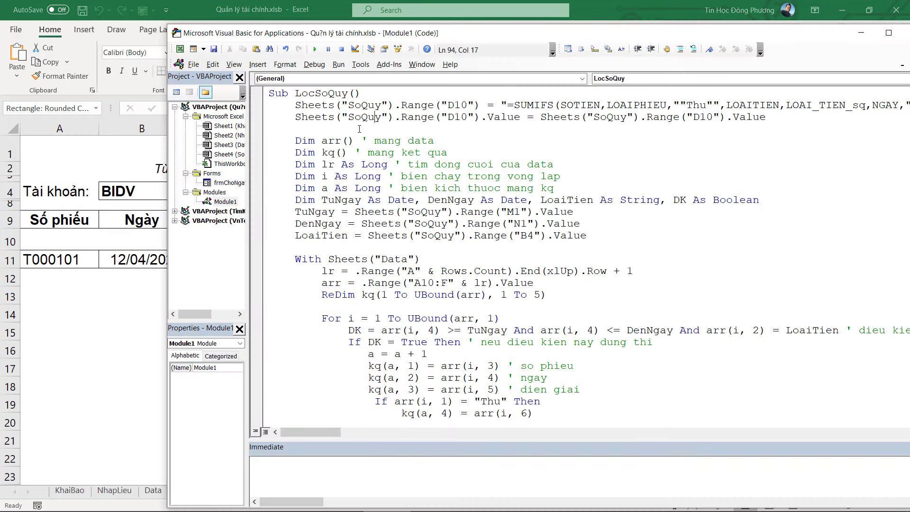
# Step: Add Sheets("SoQuy").Range("D10:E5000").MergeCells = False to LocSoQuy and test it with Loc
pyautogui.write('sheets')
pyautogui.press('BackSpace')
pyautogui.press('BackSpace')
pyautogui.press('BackSpace')
pyautogui.press('BackSpace')
pyautogui.press('BackSpace')
pyautogui.press('BackSpace')
pyautogui.moveTo(295, 117); pyautogui.dragTo(478, 116)
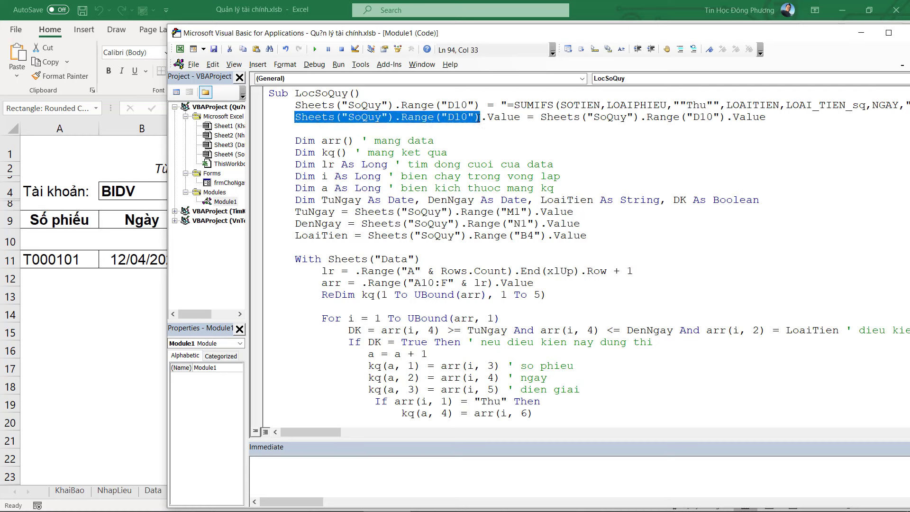
pyautogui.click(363, 139)
pyautogui.hotkey('ctrl', 'v')
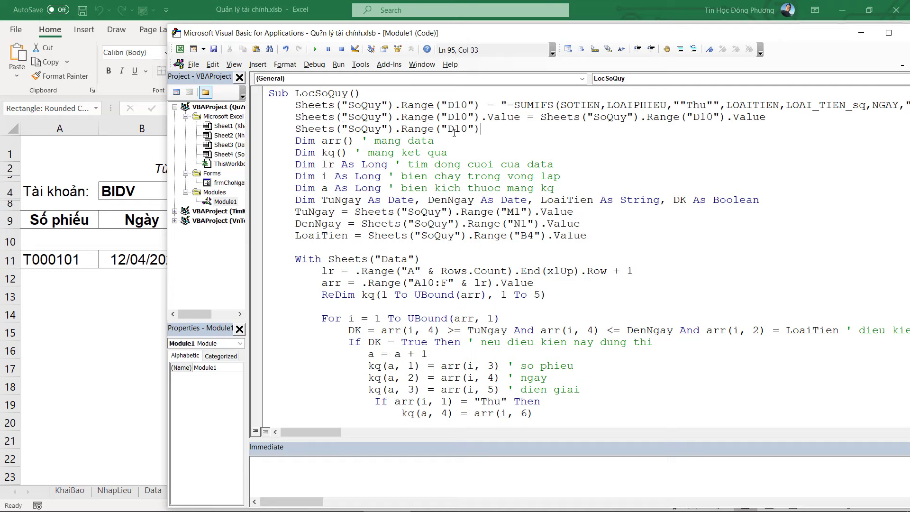
pyautogui.click(111, 241)
pyautogui.click(481, 257)
pyautogui.hotkey('alt', 'F11')
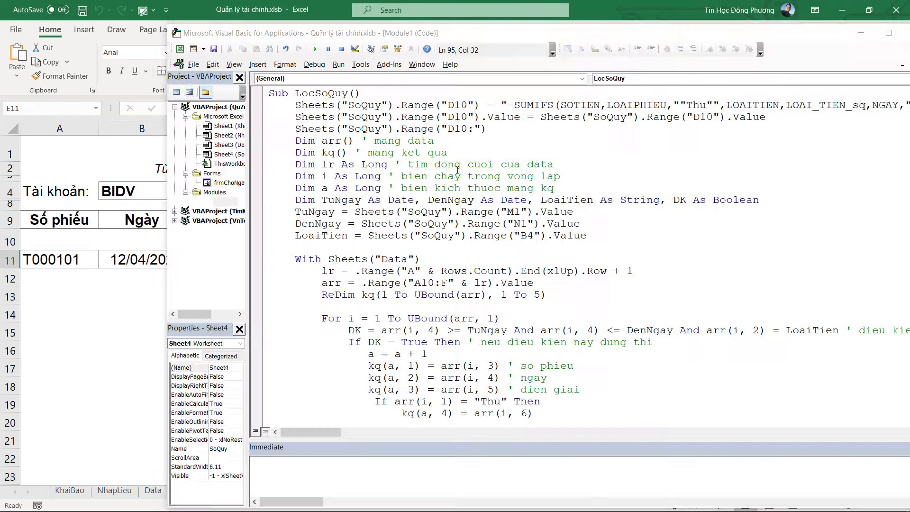
pyautogui.write('E6')
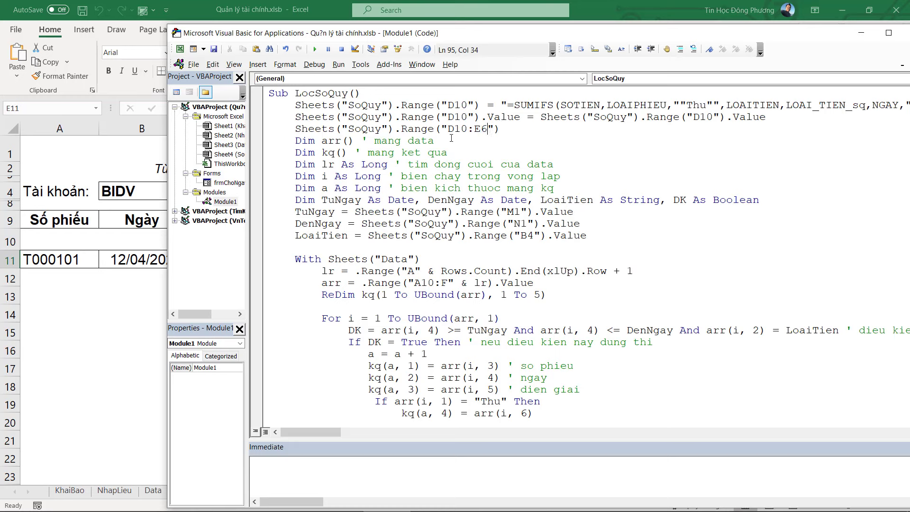
pyautogui.write('5000')
pyautogui.write('erge')
pyautogui.write('cell')
pyautogui.write('s')
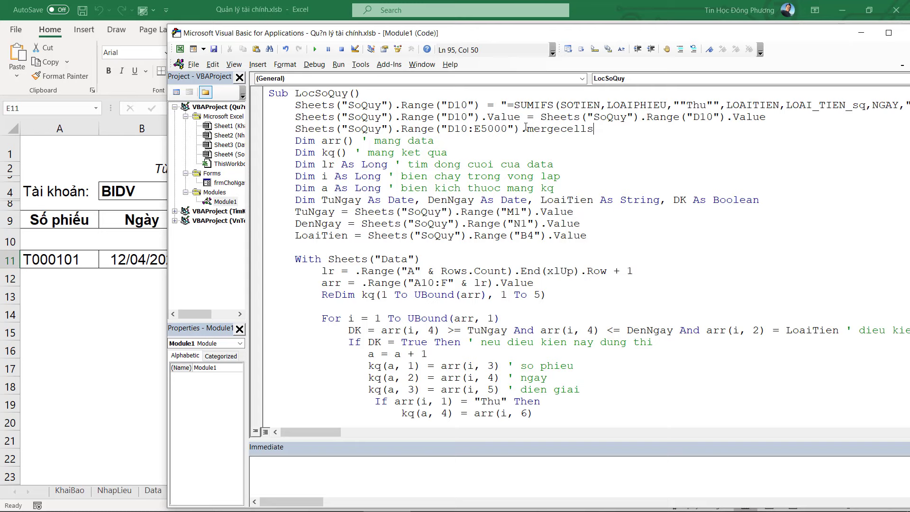
pyautogui.write('alse')
pyautogui.click(157, 251)
pyautogui.click(214, 196)
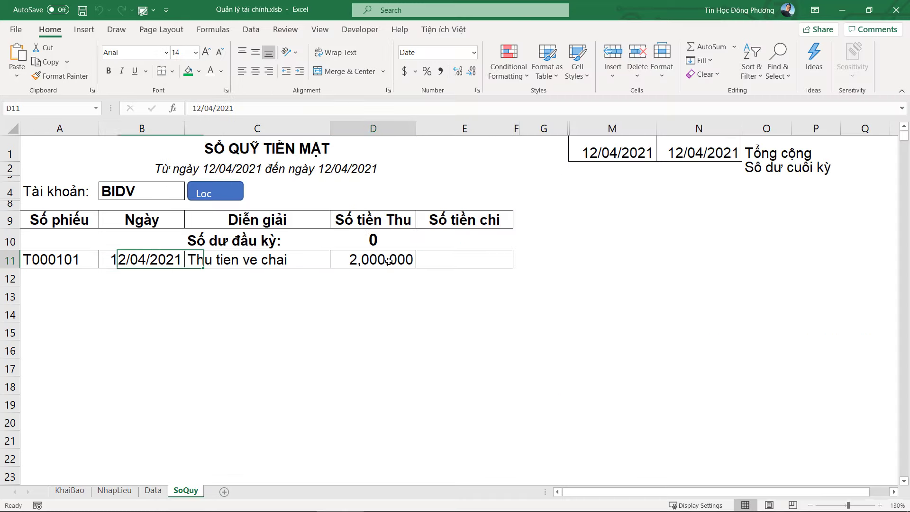
# Step: Copy the Footer procedure name and make room after LocSoQuy's output block
pyautogui.hotkey('alt', 'F11')
pyautogui.scroll(-6, 449, 368)
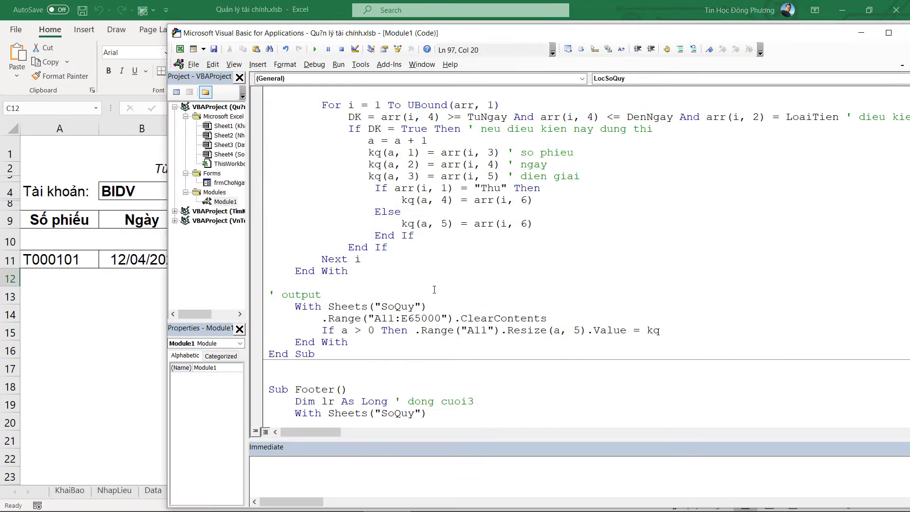
pyautogui.scroll(-7, 449, 368)
pyautogui.scroll(3, 381, 201)
pyautogui.doubleClick(326, 224)
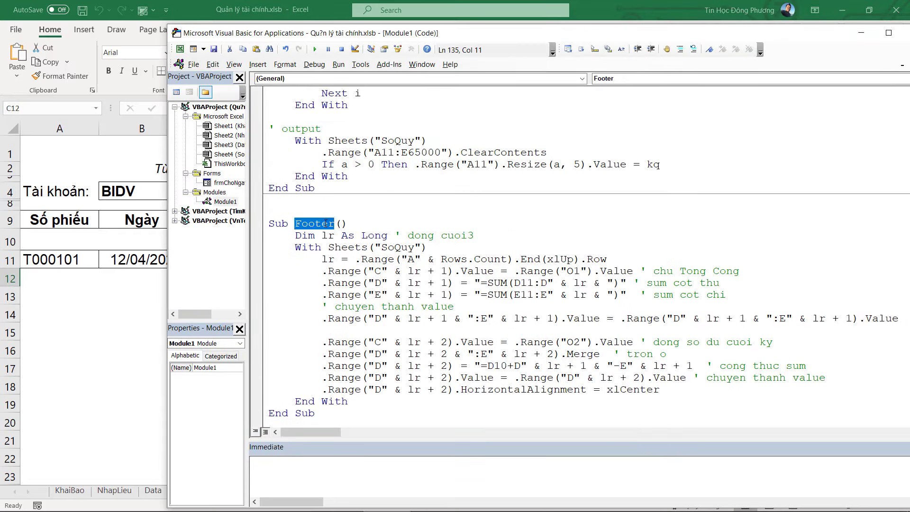
pyautogui.click(358, 177)
pyautogui.press('Return')
pyautogui.scroll(6, 375, 168)
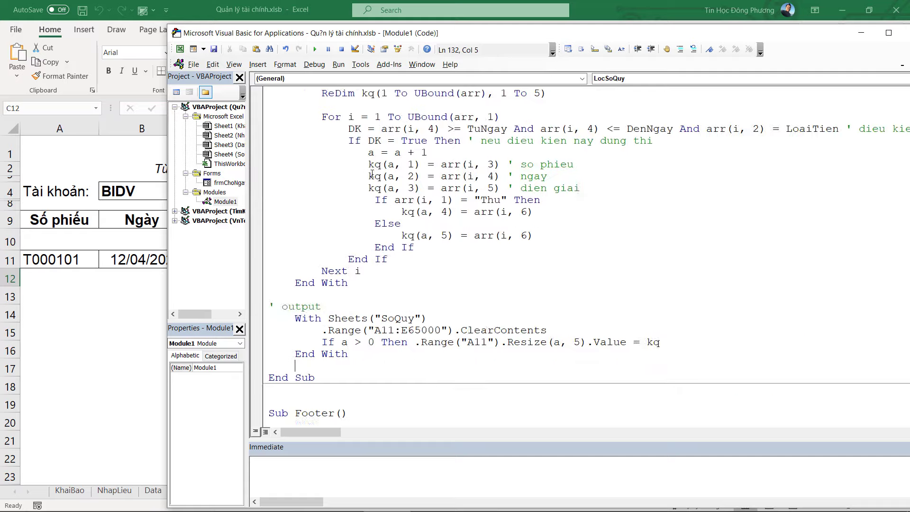
pyautogui.scroll(8, 386, 160)
pyautogui.moveTo(269, 176); pyautogui.dragTo(360, 177)
pyautogui.scroll(-7, 360, 190)
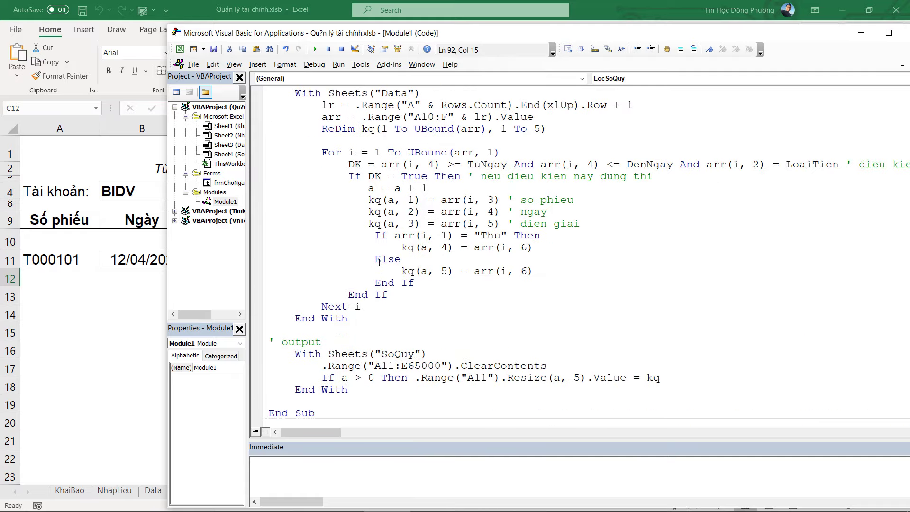
pyautogui.scroll(-5, 360, 281)
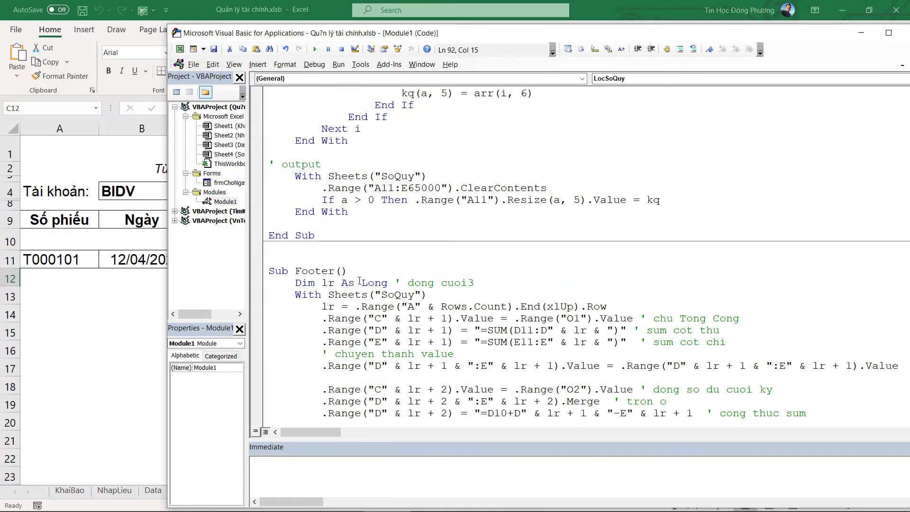
# Step: Insert a Footer call before End Sub with the comment 'buoc cuoi cung la tao fooot'
pyautogui.doubleClick(324, 271)
pyautogui.hotkey('ctrl', 'c')
pyautogui.scroll(-3, 326, 279)
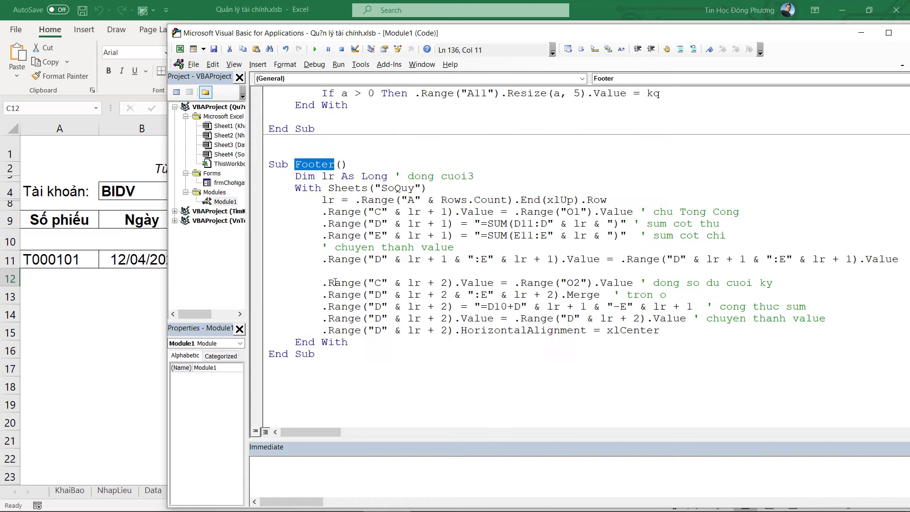
pyautogui.scroll(4, 332, 265)
pyautogui.click(333, 261)
pyautogui.press('Return')
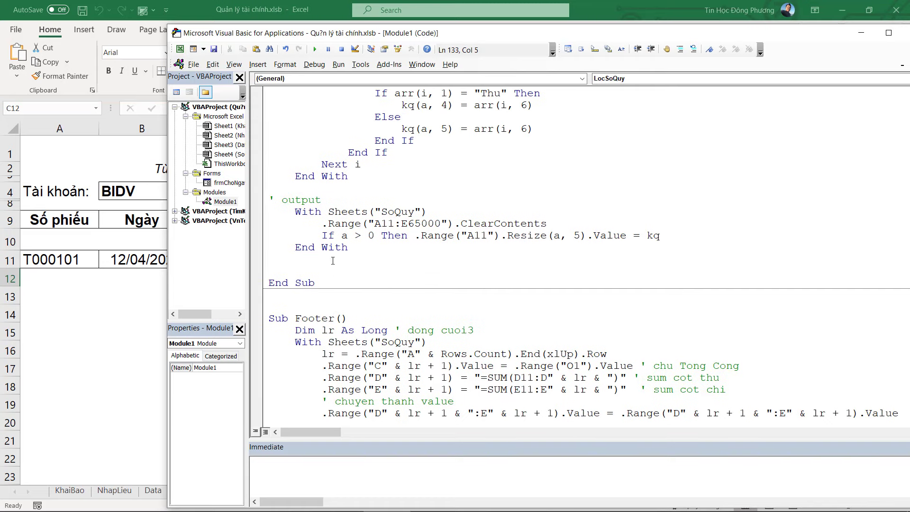
pyautogui.hotkey('ctrl', 'v')
pyautogui.write('buo')
pyautogui.write('c cuoi cung la tao f')
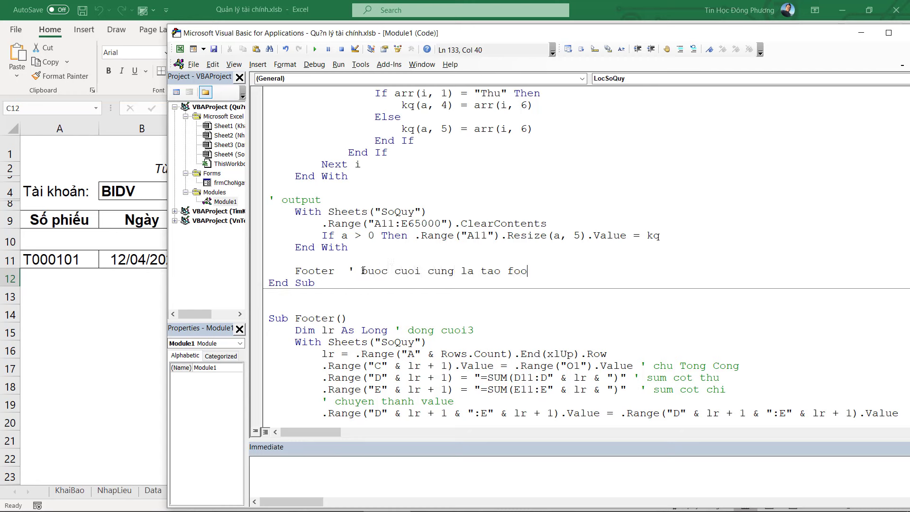
pyautogui.write('oooter')
pyautogui.click(462, 212)
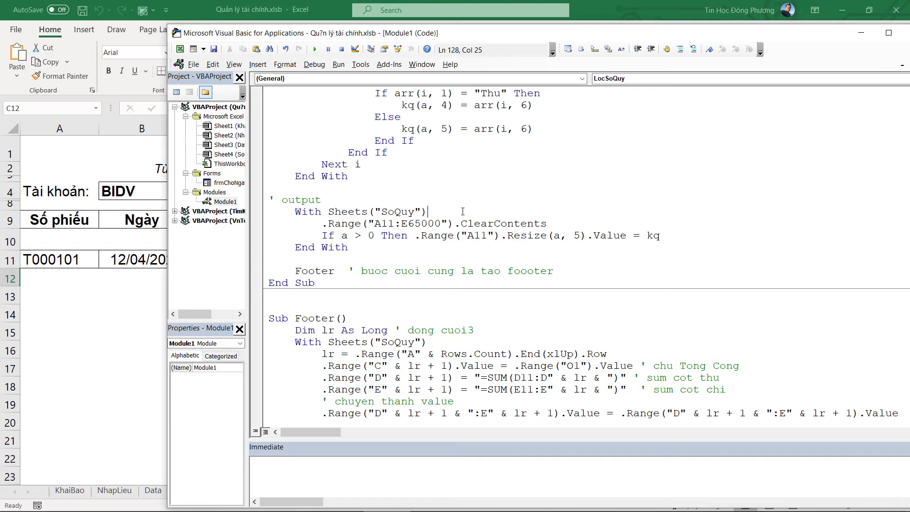
# Step: Rerun Loc for BIDV and check the footer's ending balance merged across D13:E13
pyautogui.click(117, 280)
pyautogui.click(166, 189)
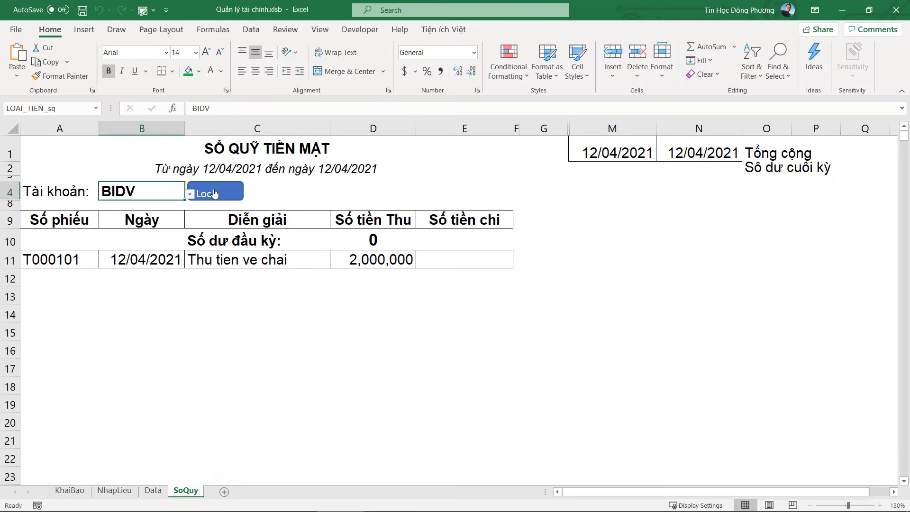
pyautogui.click(215, 193)
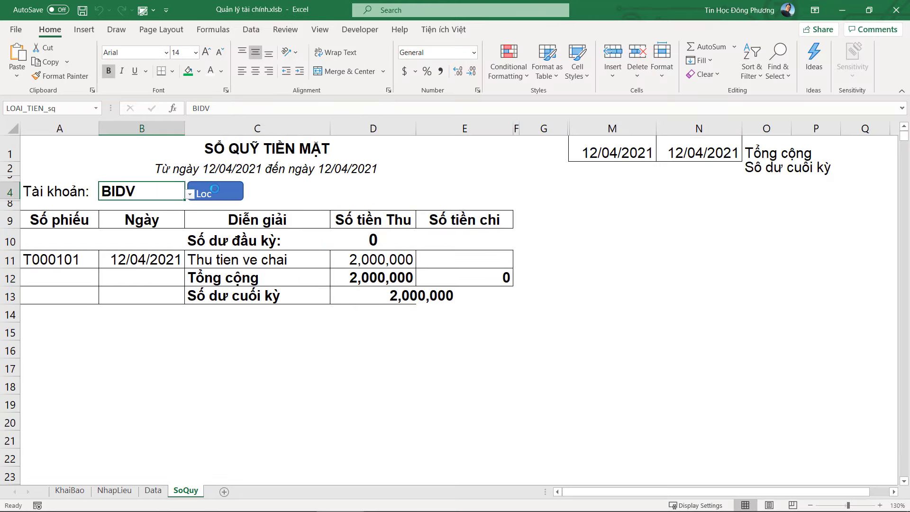
pyautogui.click(397, 290)
pyautogui.click(453, 314)
pyautogui.click(459, 295)
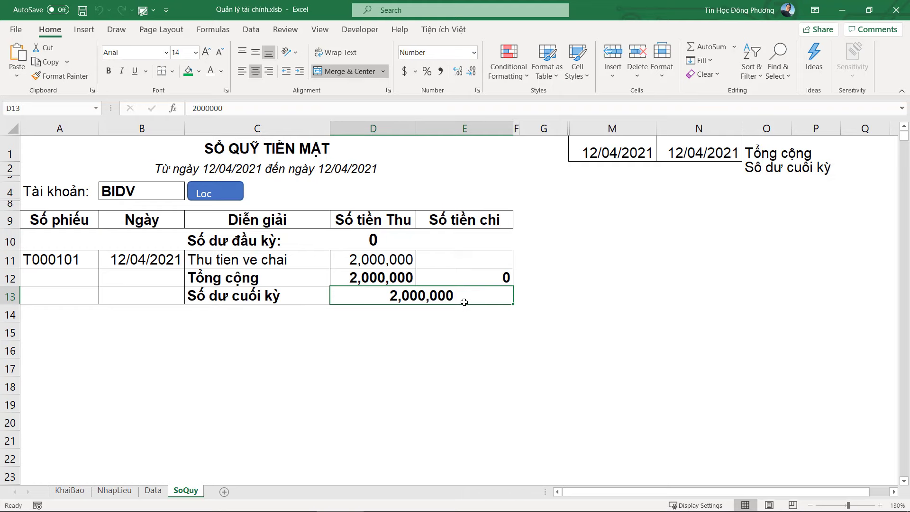
pyautogui.click(466, 313)
pyautogui.click(464, 297)
pyautogui.click(442, 315)
pyautogui.click(456, 293)
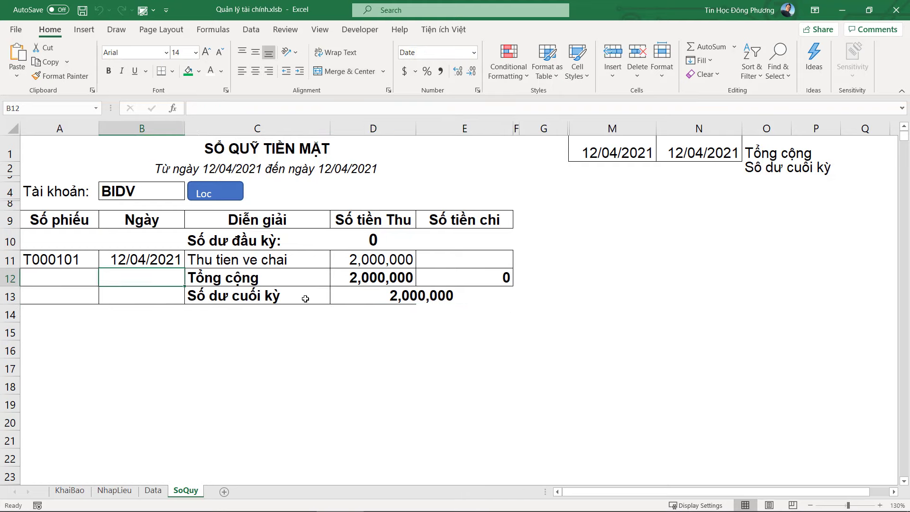
pyautogui.click(305, 296)
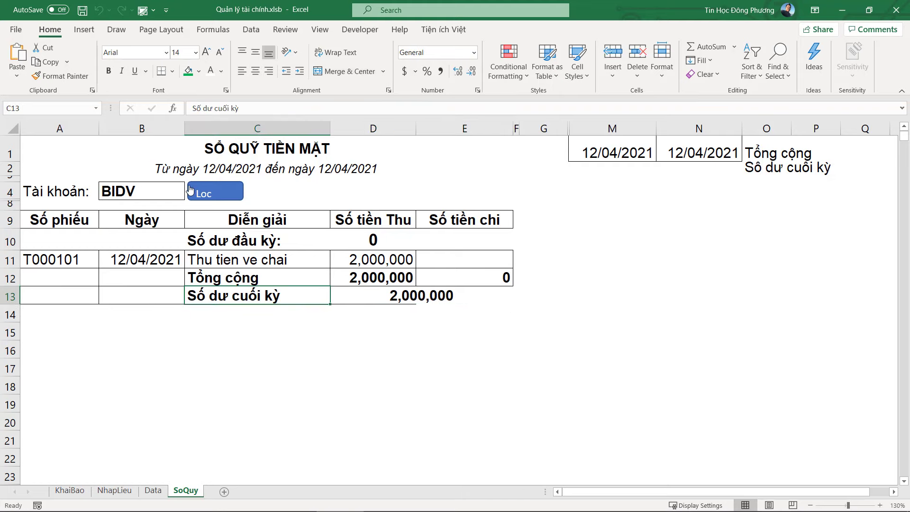
# Step: Filter the cash book for Tiền mặt from the B4 dropdown
pyautogui.click(179, 190)
pyautogui.click(189, 194)
pyautogui.scroll(2, 184, 223)
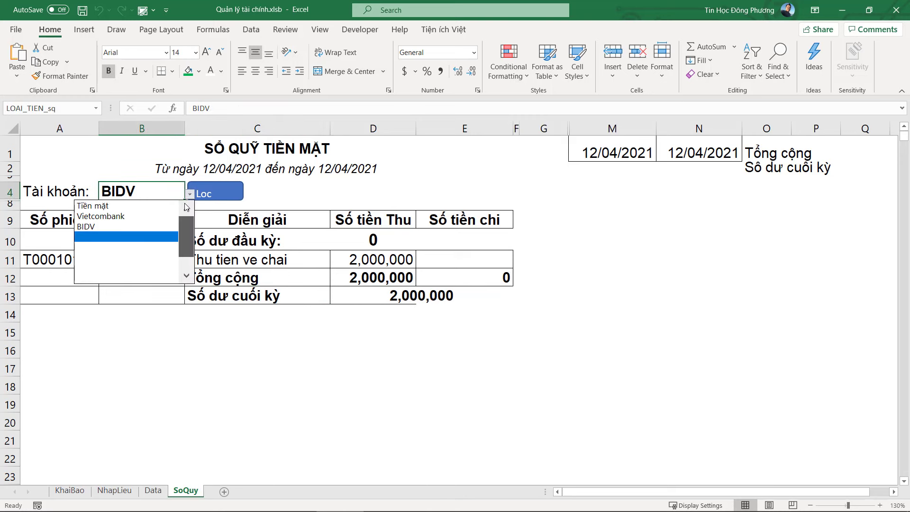
pyautogui.click(93, 205)
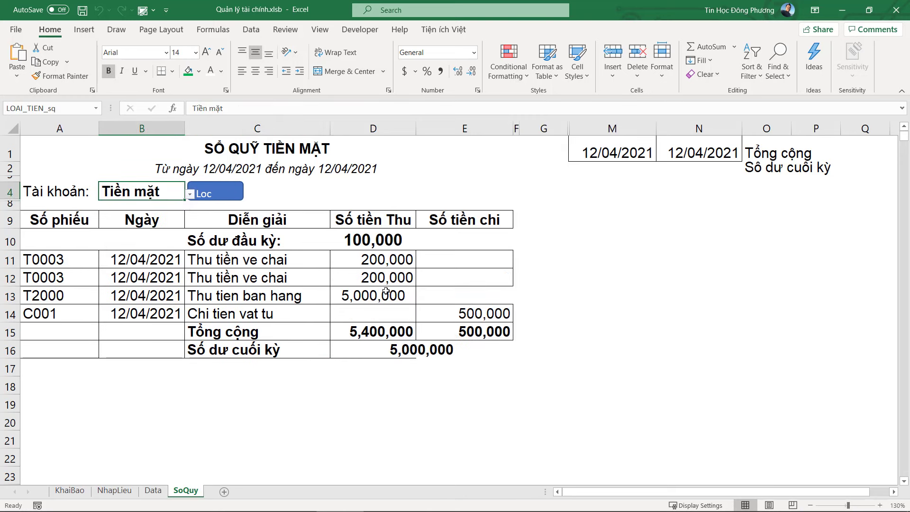
pyautogui.click(387, 292)
pyautogui.click(482, 353)
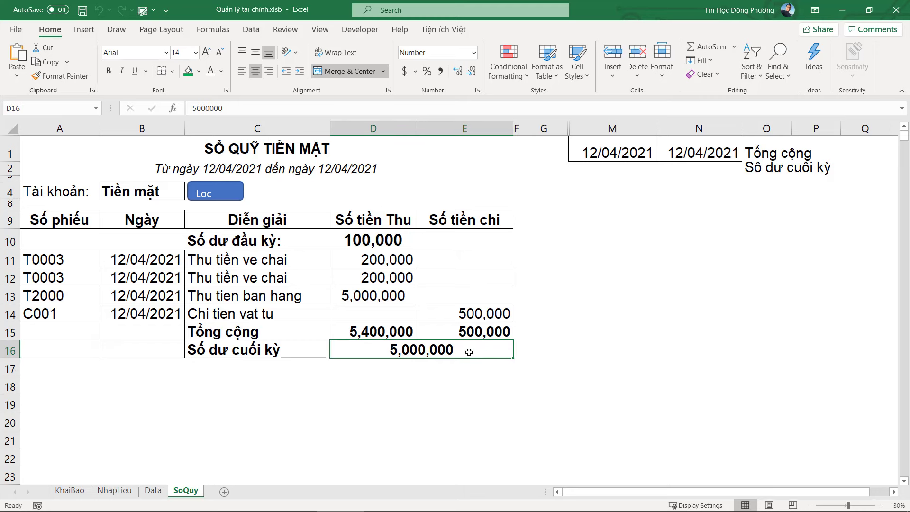
# Step: Check the merged D16:E16 closing balance and cells below, then switch back to the VBA window
pyautogui.click(469, 361)
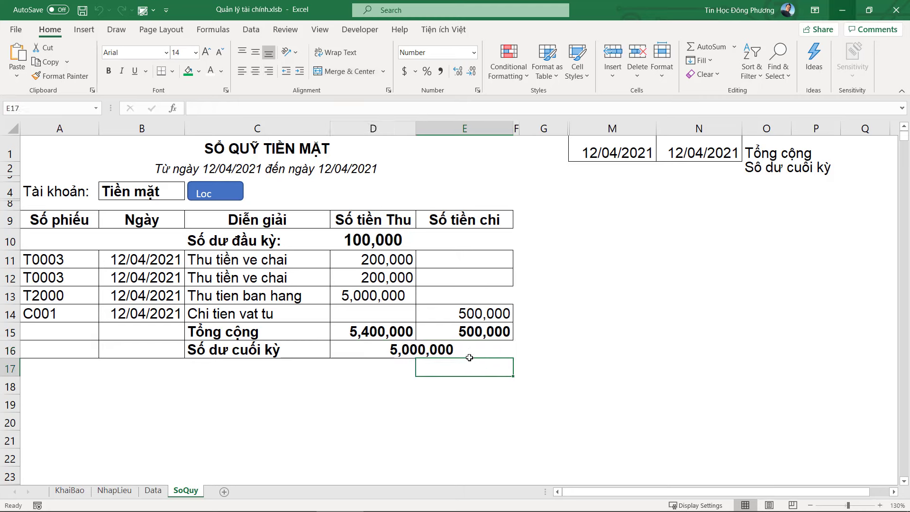
pyautogui.press('Down')
pyautogui.click(452, 356)
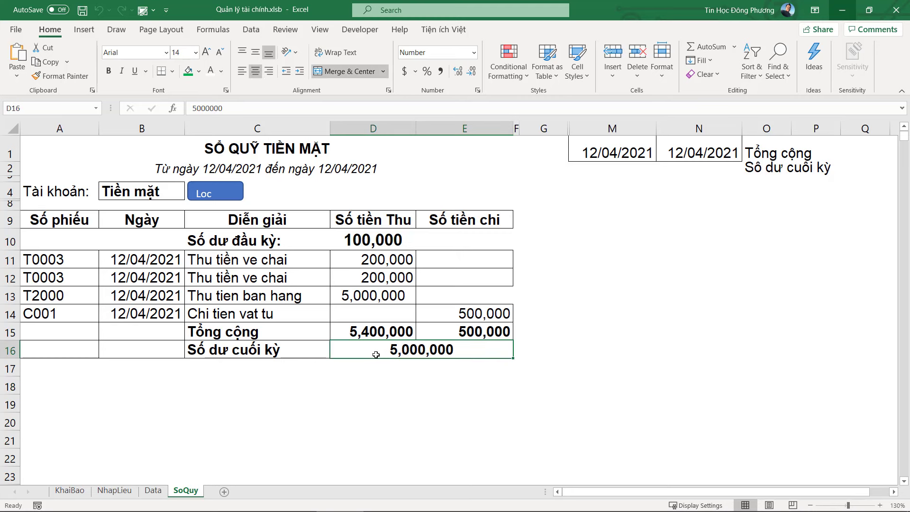
pyautogui.click(461, 391)
pyautogui.click(368, 350)
pyautogui.click(454, 373)
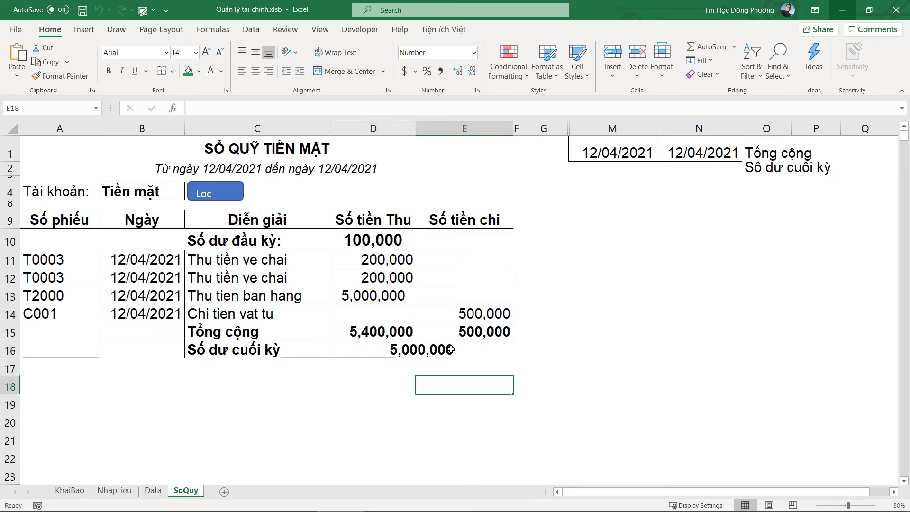
pyautogui.click(418, 352)
pyautogui.click(378, 373)
pyautogui.click(377, 355)
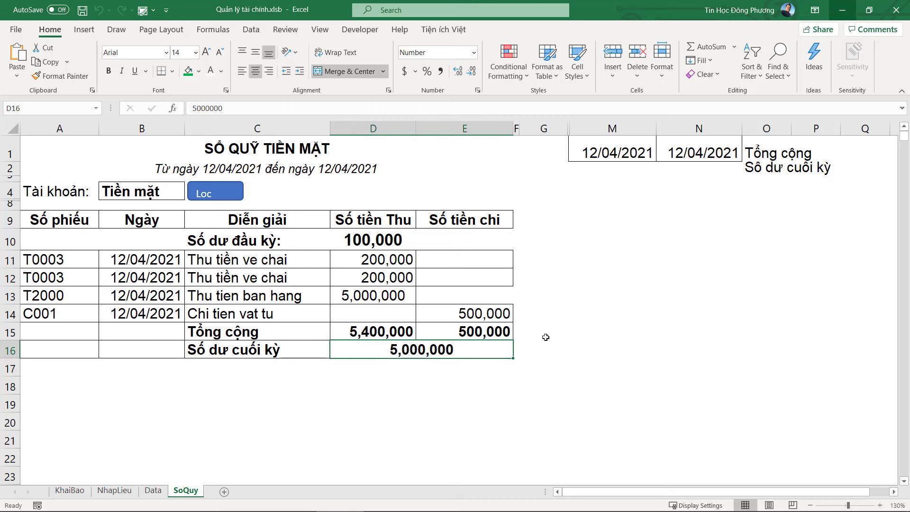
pyautogui.press('super')
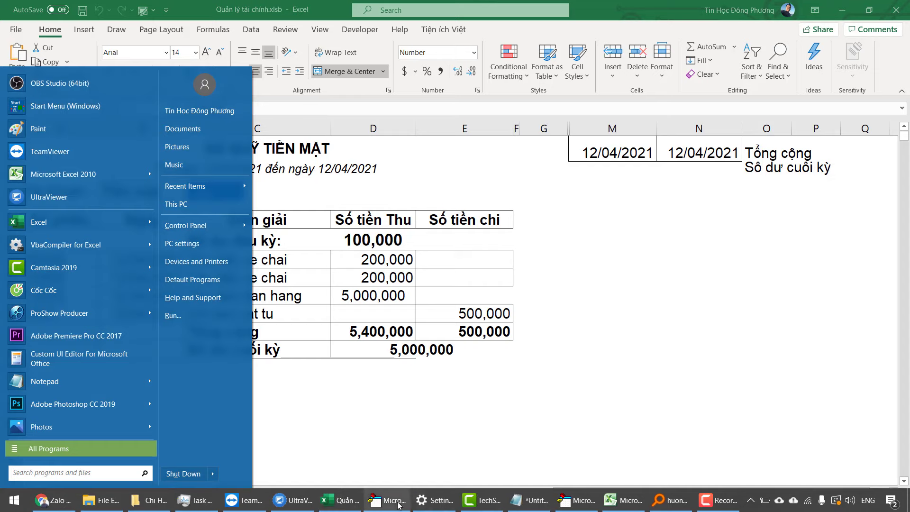
pyautogui.click(386, 500)
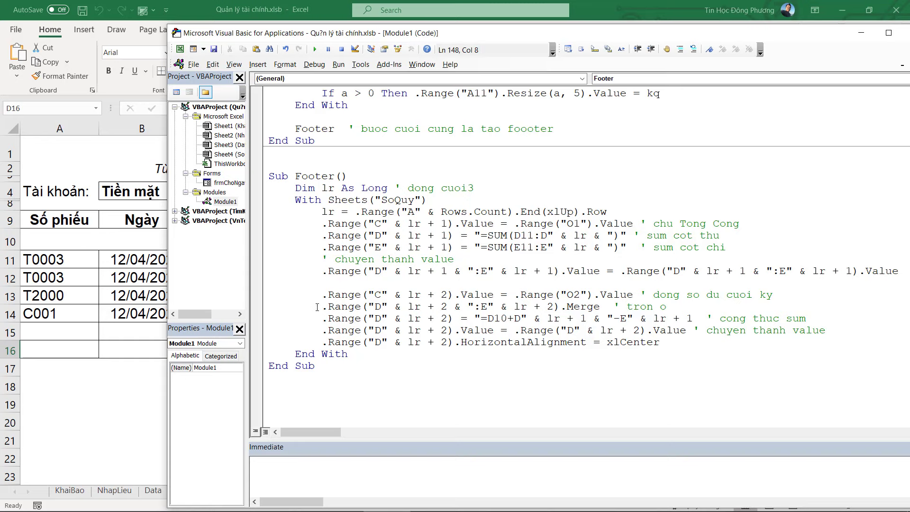
# Step: Type test text into empty cell M9 and select M9:N9 for a formatting trial
pyautogui.hotkey('alt', 'F11')
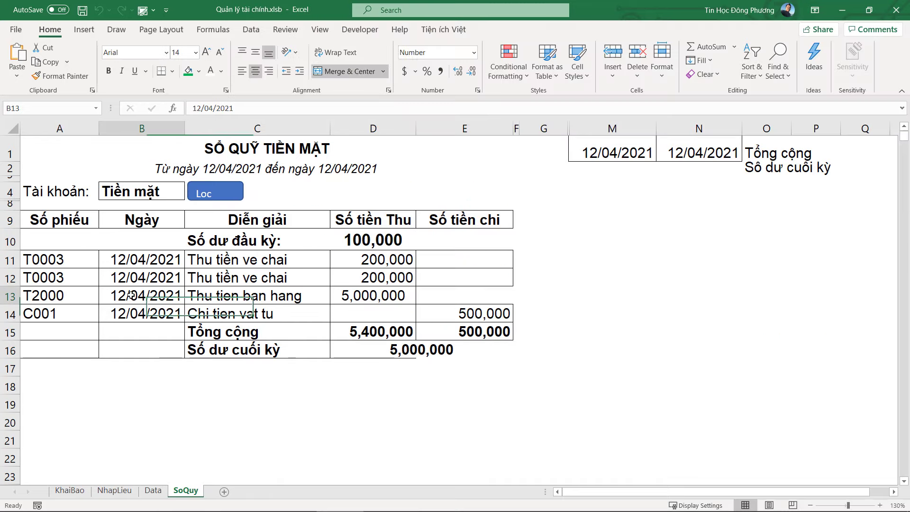
pyautogui.click(641, 212)
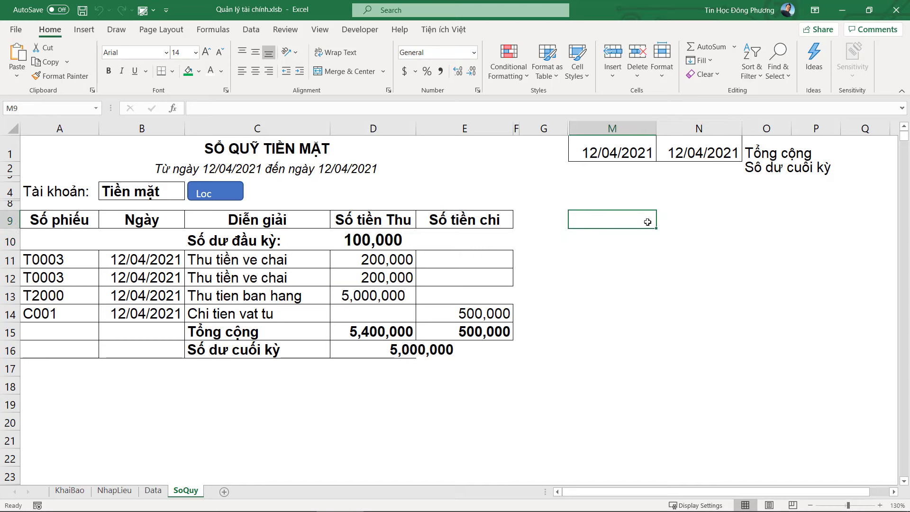
pyautogui.write('dsmhfbjdhf')
pyautogui.press('Tab')
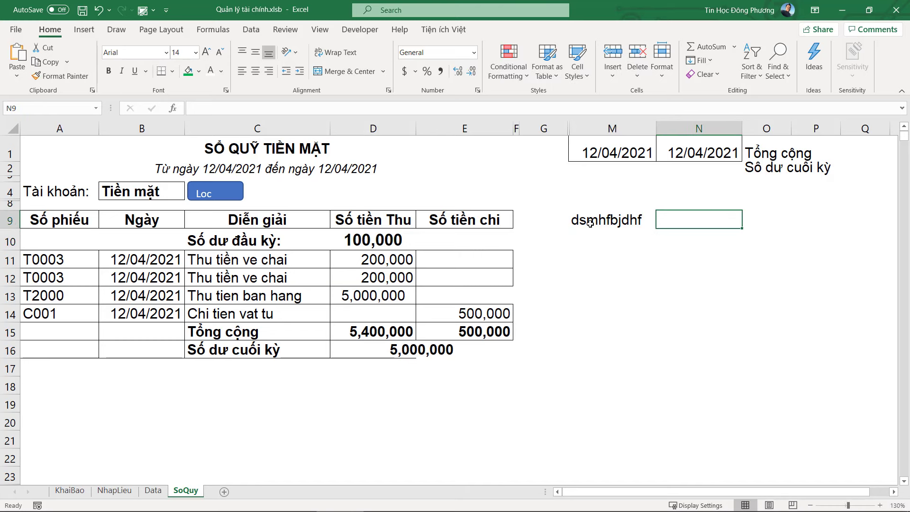
pyautogui.moveTo(590, 223); pyautogui.dragTo(696, 216)
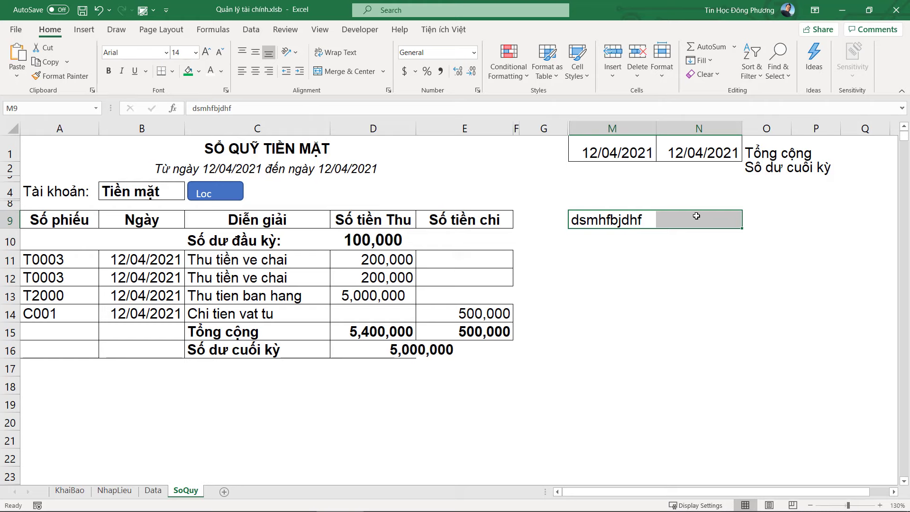
pyautogui.hotkey('ctrl', '1')
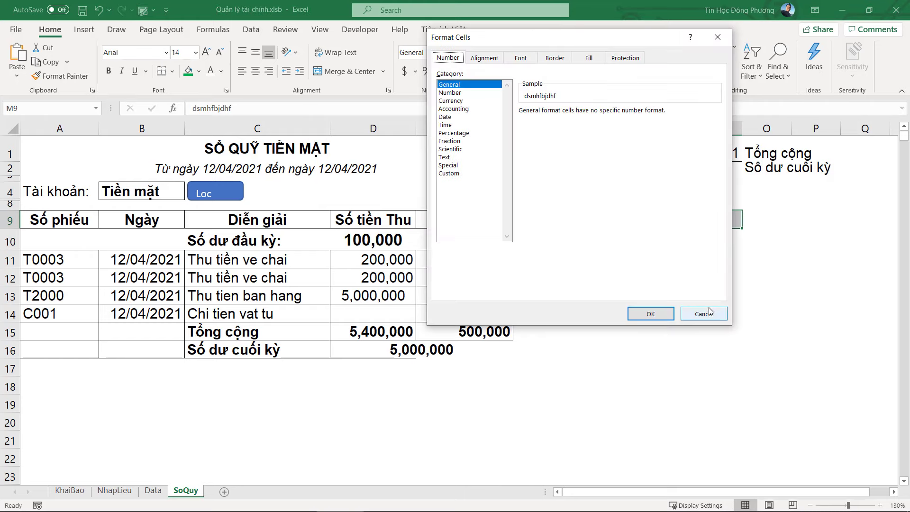
pyautogui.click(710, 313)
# Step: Center the test text across M9:N9 with Center Across Selection, then clear it
pyautogui.rightClick(666, 216)
pyautogui.click(697, 446)
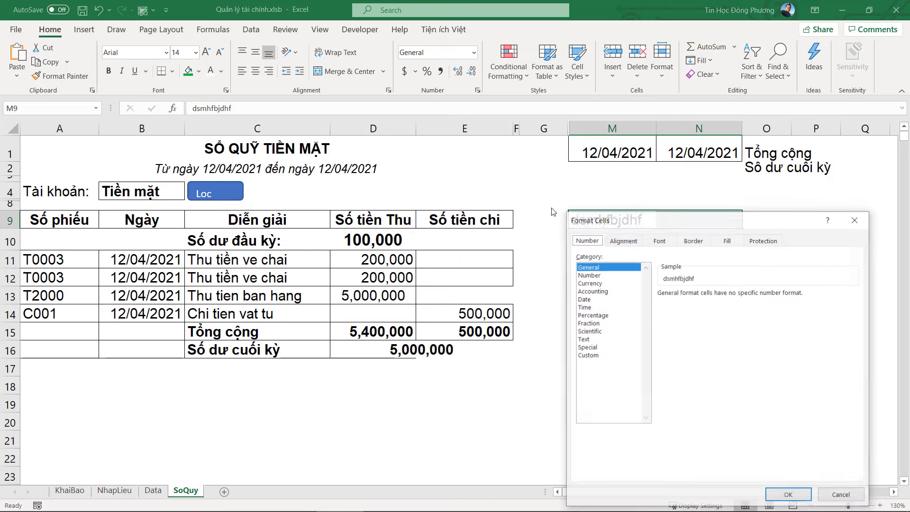
pyautogui.click(624, 241)
pyautogui.click(627, 281)
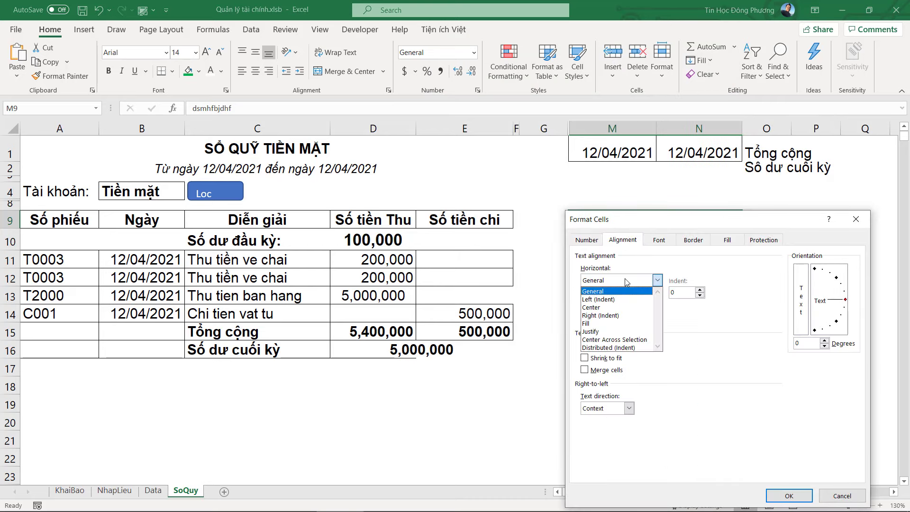
pyautogui.click(625, 341)
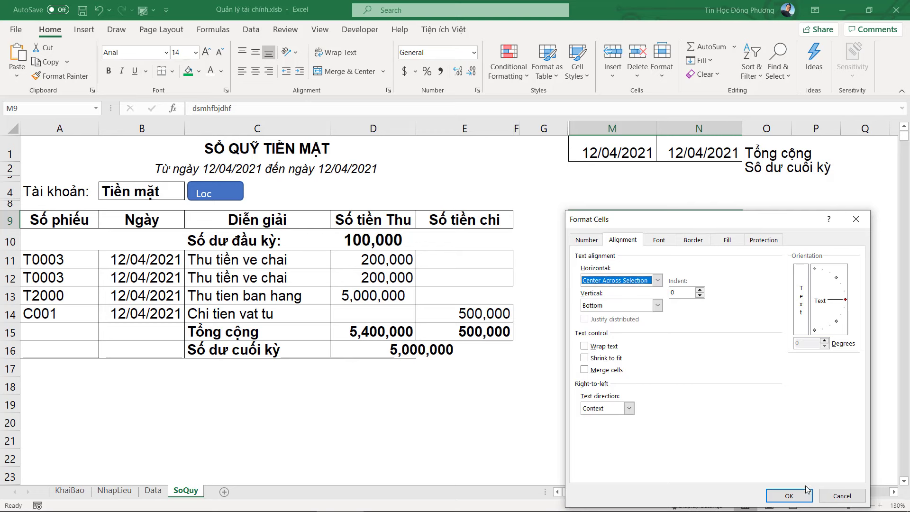
pyautogui.click(789, 496)
pyautogui.moveTo(645, 216); pyautogui.dragTo(700, 214)
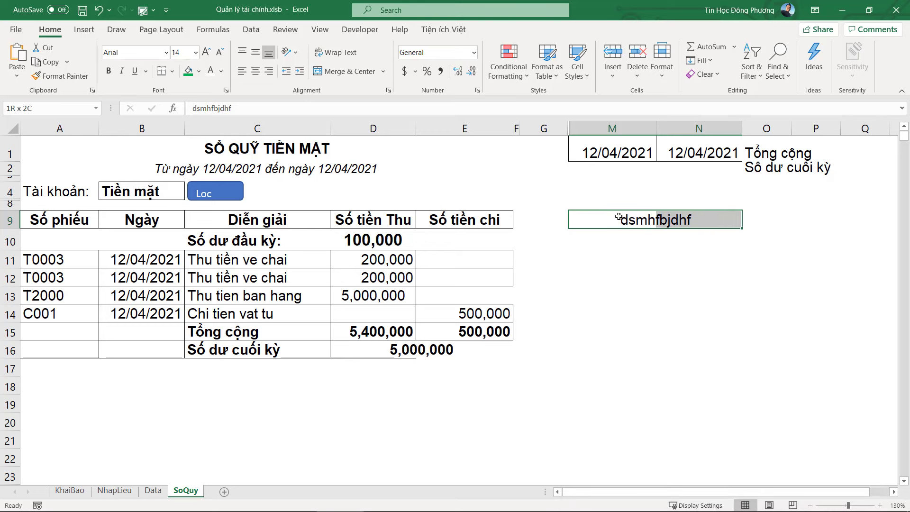
pyautogui.moveTo(578, 218); pyautogui.dragTo(705, 225)
pyautogui.press('Delete')
# Step: Unmerge D16:E16 and center the 5,000,000 balance across it with Center Across Selection
pyautogui.click(465, 343)
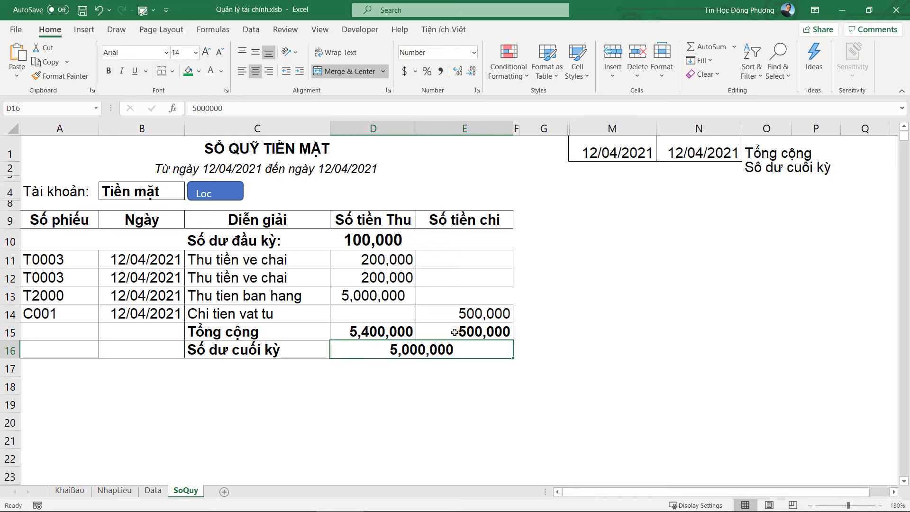
pyautogui.click(348, 72)
pyautogui.click(383, 349)
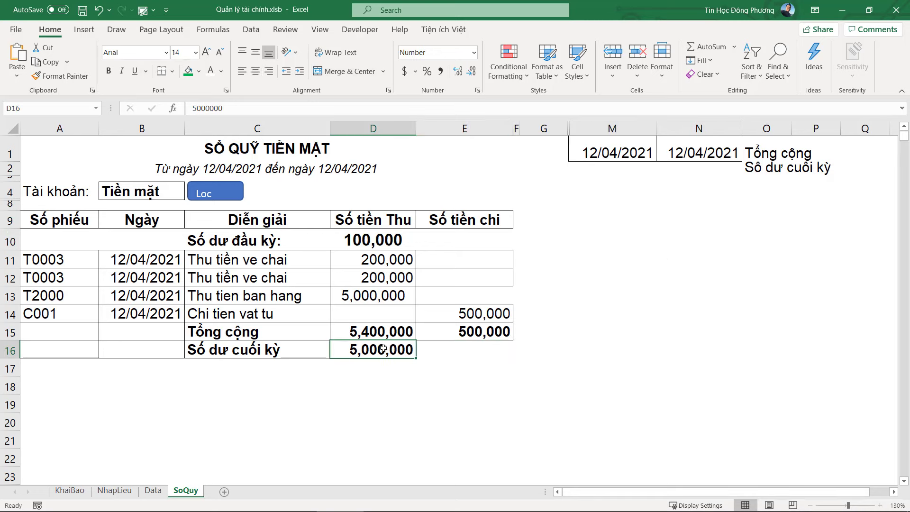
pyautogui.moveTo(373, 353)
pyautogui.mouseDown()
pyautogui.moveTo(479, 359)
pyautogui.moveTo(350, 349)
pyautogui.mouseUp()
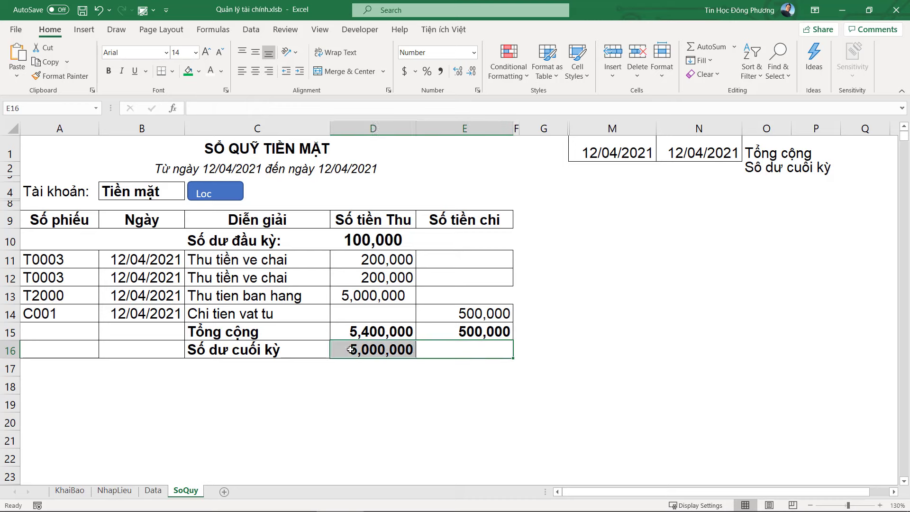
pyautogui.hotkey('ctrl', '1')
pyautogui.click(519, 98)
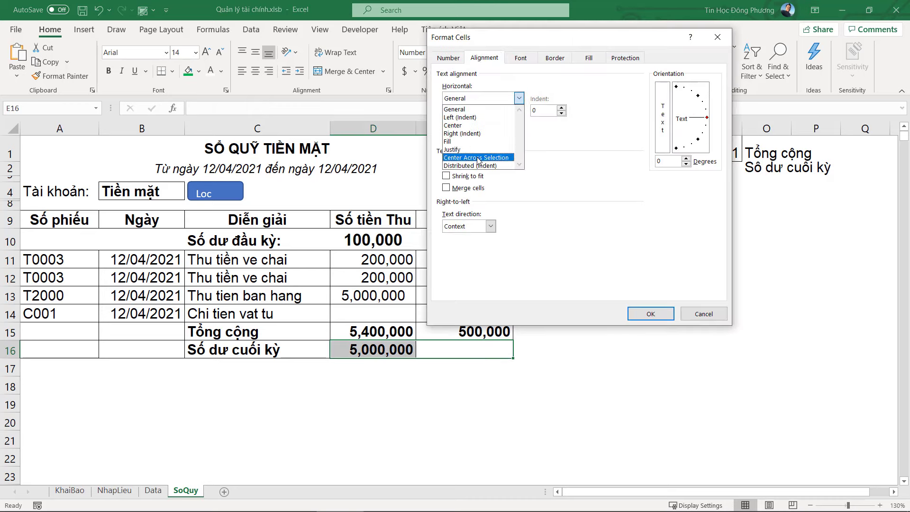
pyautogui.click(478, 157)
pyautogui.click(651, 314)
# Step: Check cells D16 and E16 to confirm the balance sits in D16, unmerged
pyautogui.click(455, 385)
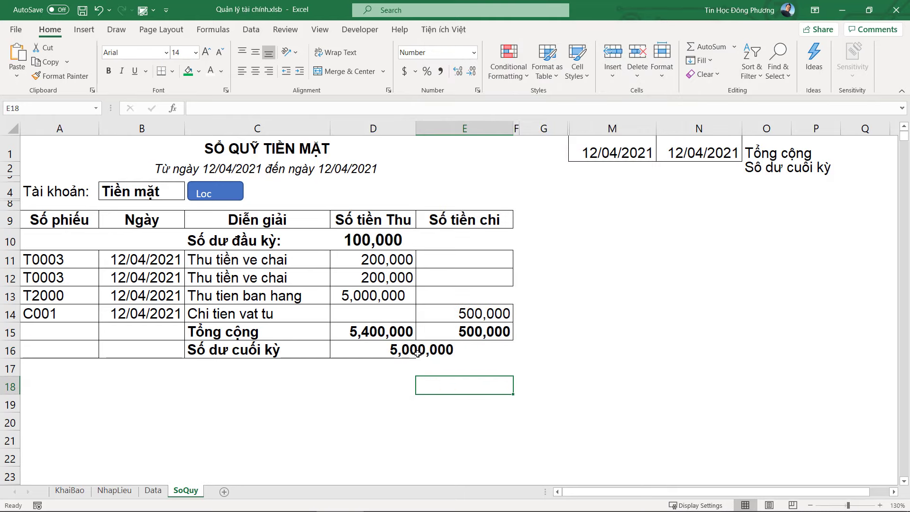
pyautogui.moveTo(417, 353); pyautogui.dragTo(408, 353)
pyautogui.click(406, 351)
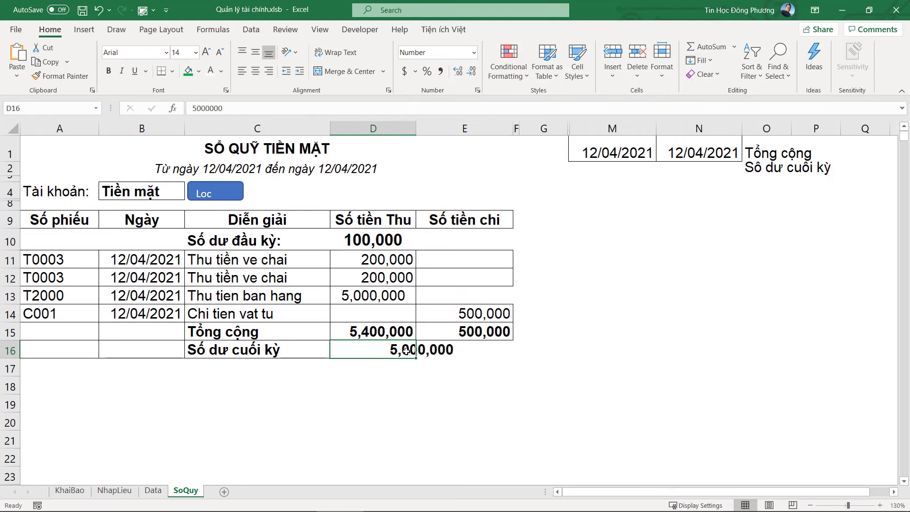
pyautogui.click(455, 351)
pyautogui.click(395, 355)
# Step: Change the Footer alignment constant from xlCenter to xlCenterAcrossSelection
pyautogui.hotkey('alt', 'F11')
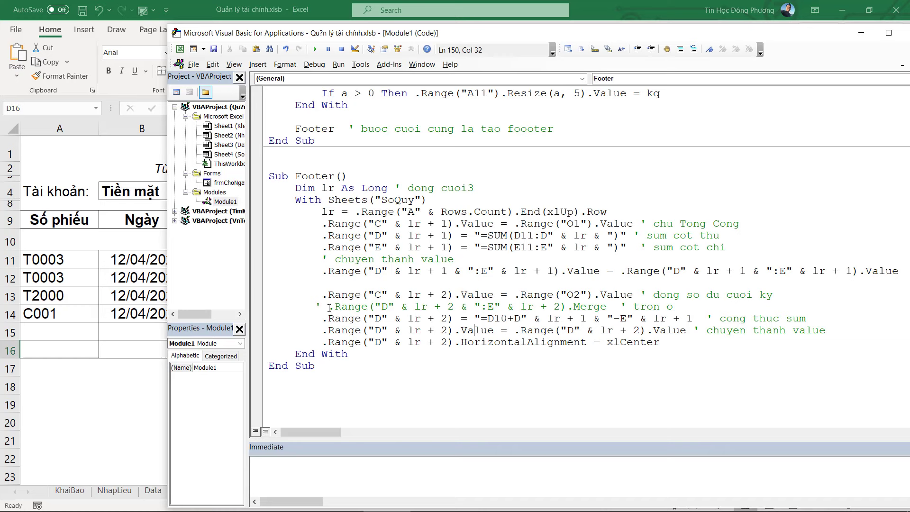
pyautogui.moveTo(326, 307); pyautogui.dragTo(315, 305)
pyautogui.moveTo(607, 342); pyautogui.dragTo(671, 340)
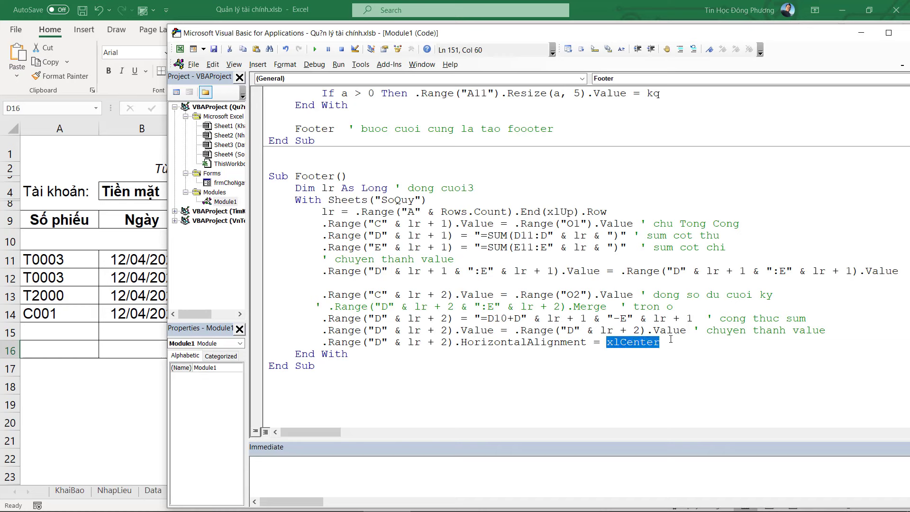
pyautogui.press('Delete')
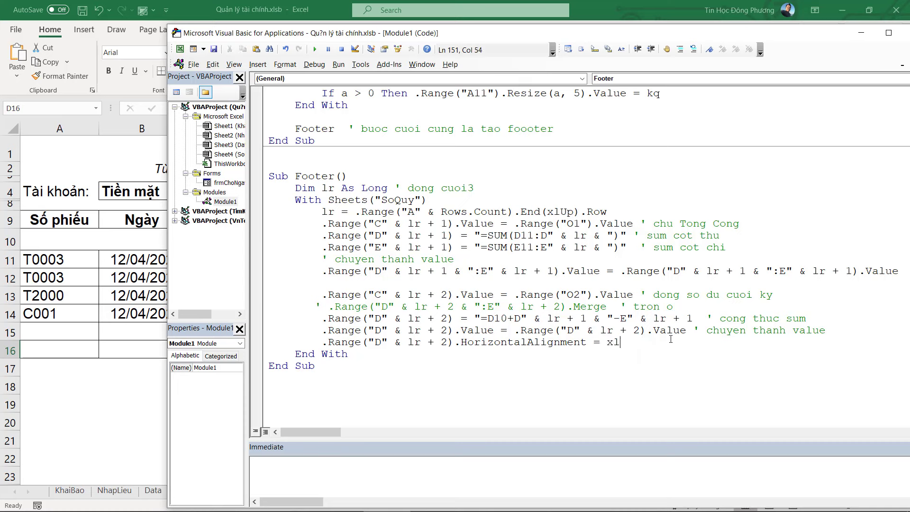
pyautogui.write('CenterAcrossSelecti')
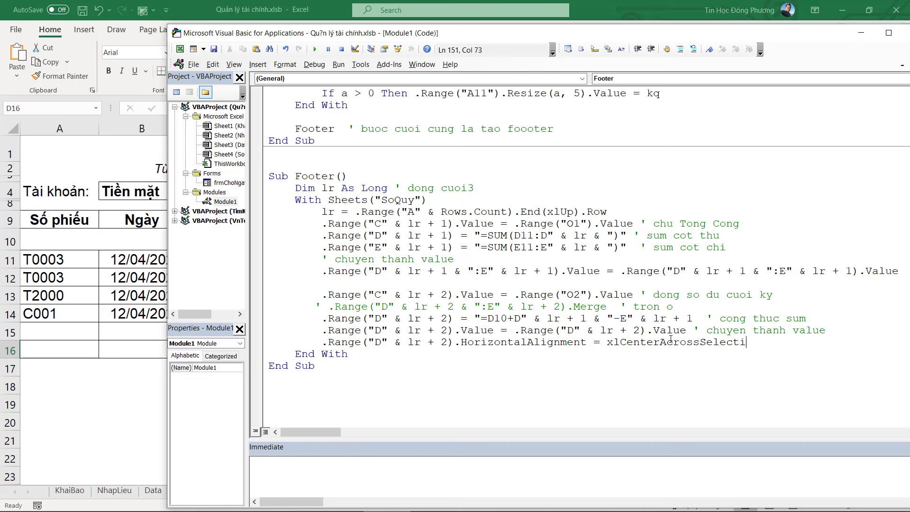
pyautogui.write('onn')
# Step: Delete the MergeCells line from the LocSoQuy macro
pyautogui.scroll(7, 741, 256)
pyautogui.scroll(11, 569, 253)
pyautogui.scroll(2, 394, 251)
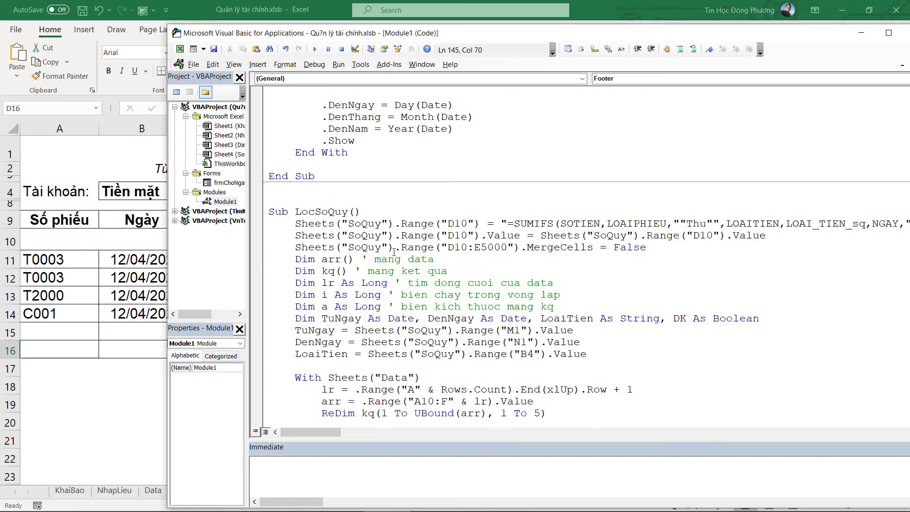
pyautogui.moveTo(298, 247)
pyautogui.mouseDown()
pyautogui.moveTo(434, 259)
pyautogui.moveTo(647, 247)
pyautogui.mouseUp()
pyautogui.press('Delete')
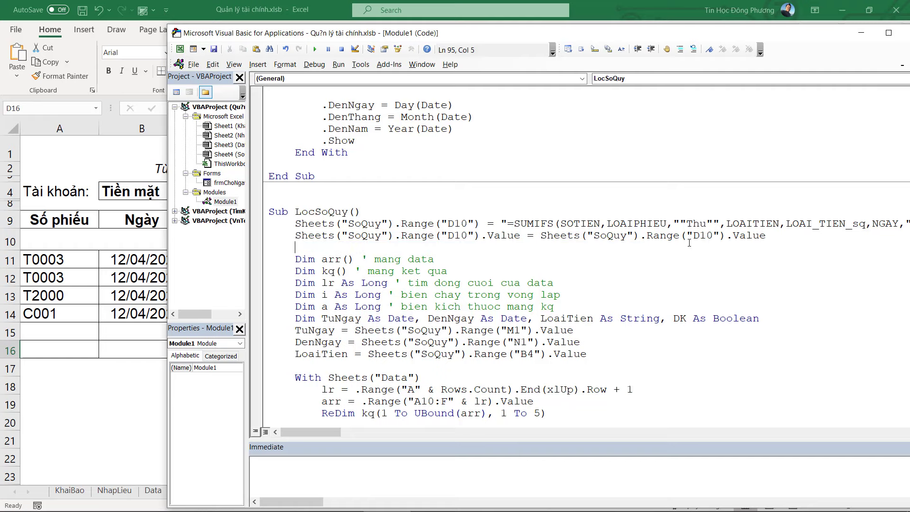
pyautogui.scroll(-5, 696, 275)
pyautogui.scroll(-7, 696, 275)
pyautogui.click(485, 271)
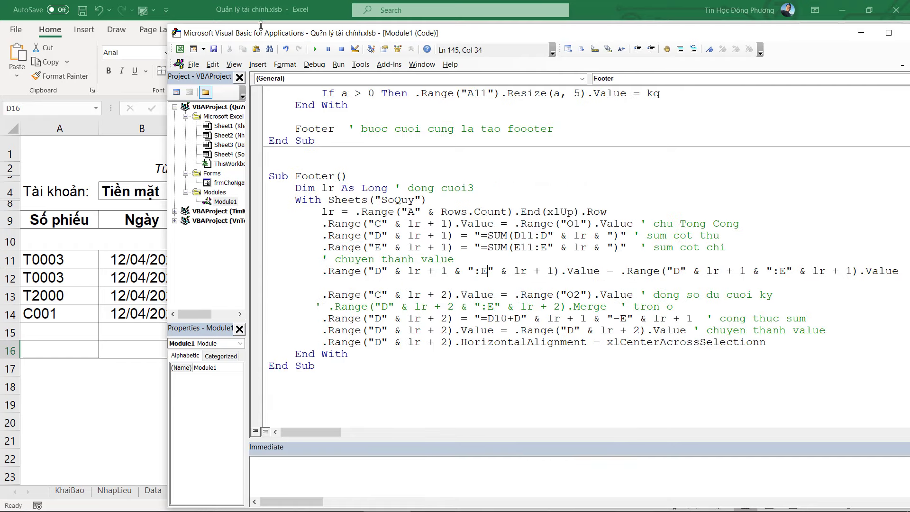
# Step: Run the Footer macro, check D16, and rerun it until a compile error appears
pyautogui.click(315, 49)
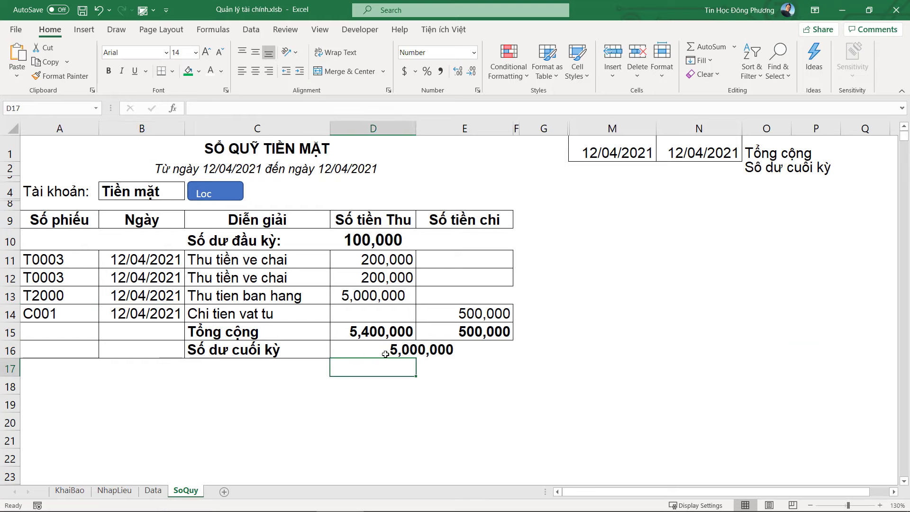
pyautogui.click(393, 349)
pyautogui.click(484, 415)
pyautogui.hotkey('alt', 'F11')
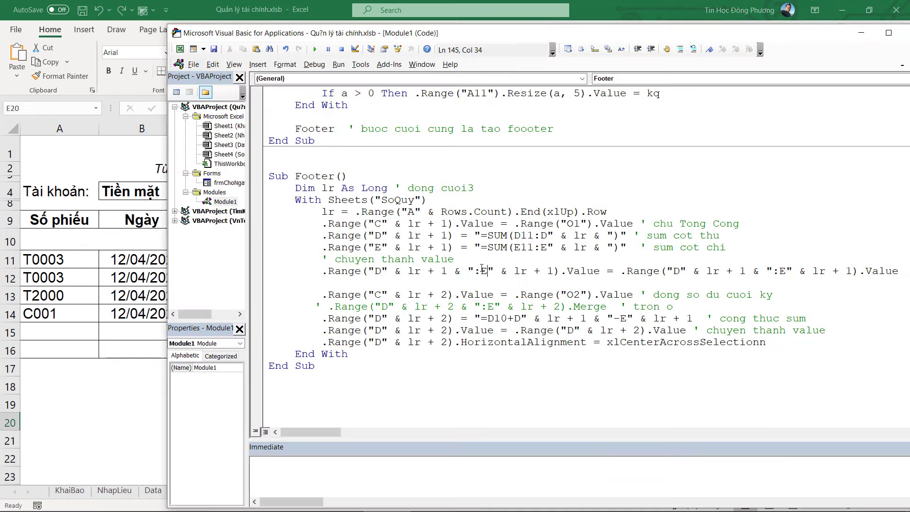
pyautogui.click(315, 49)
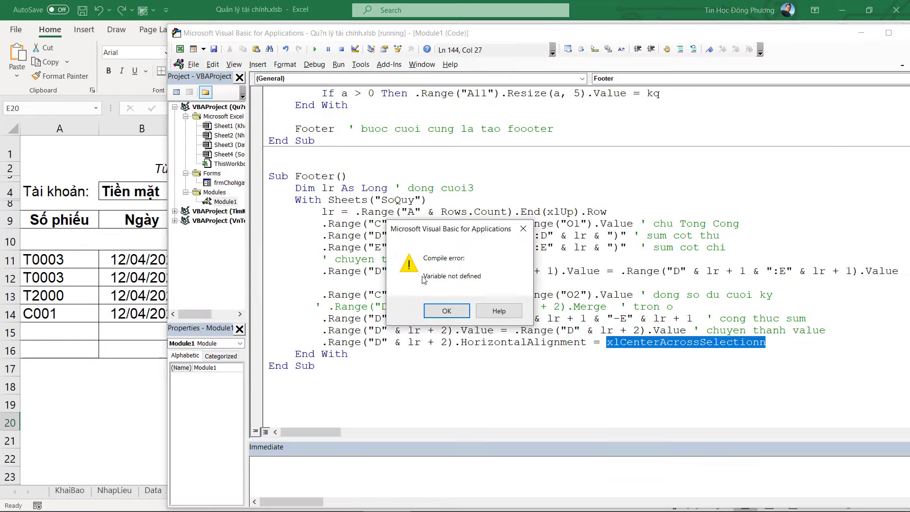
pyautogui.click(446, 311)
pyautogui.click(647, 343)
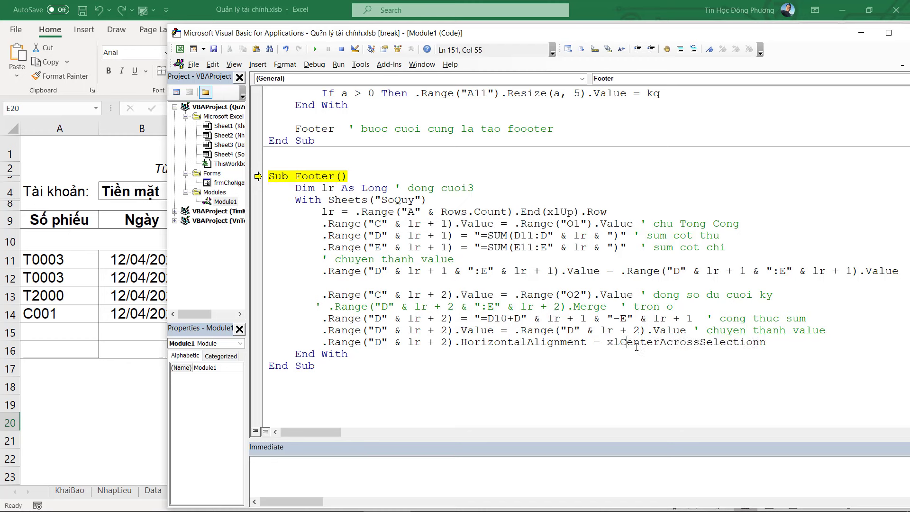
# Step: Fix the misspelled xlCenterAcrossSelectionn constant, reset the run, and rerun Footer
pyautogui.doubleClick(698, 341)
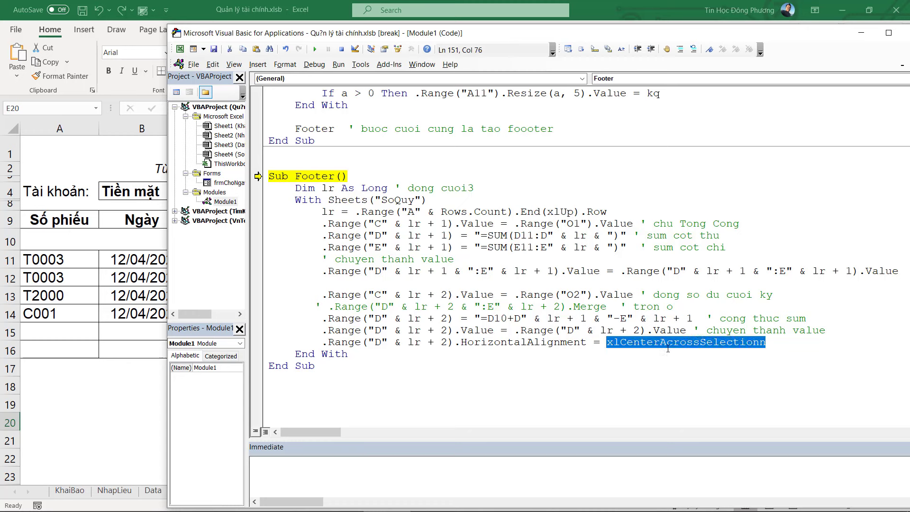
pyautogui.click(635, 344)
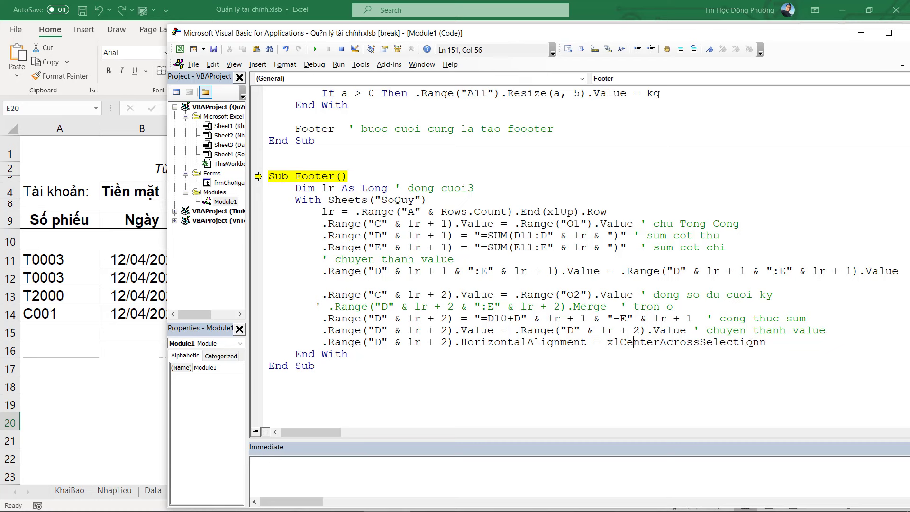
pyautogui.moveTo(763, 343); pyautogui.dragTo(769, 343)
pyautogui.click(769, 343)
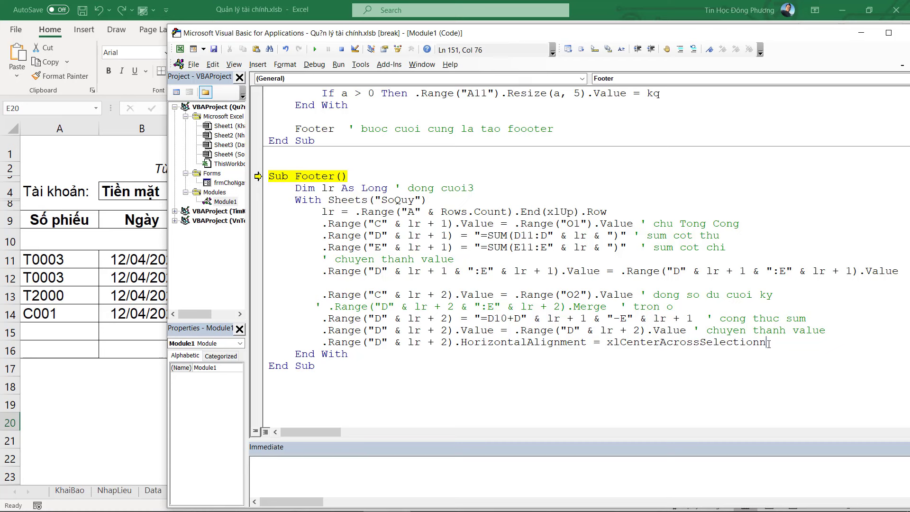
pyautogui.click(642, 306)
pyautogui.click(342, 49)
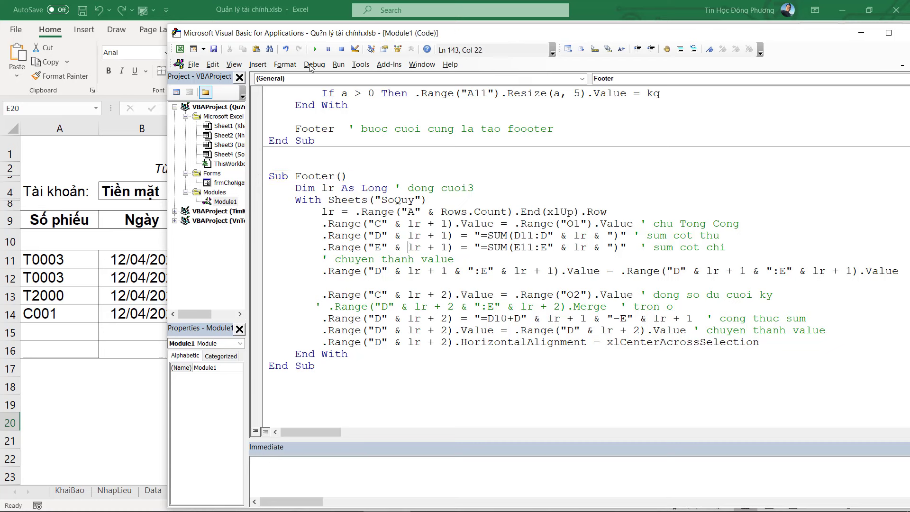
pyautogui.click(315, 49)
pyautogui.click(92, 256)
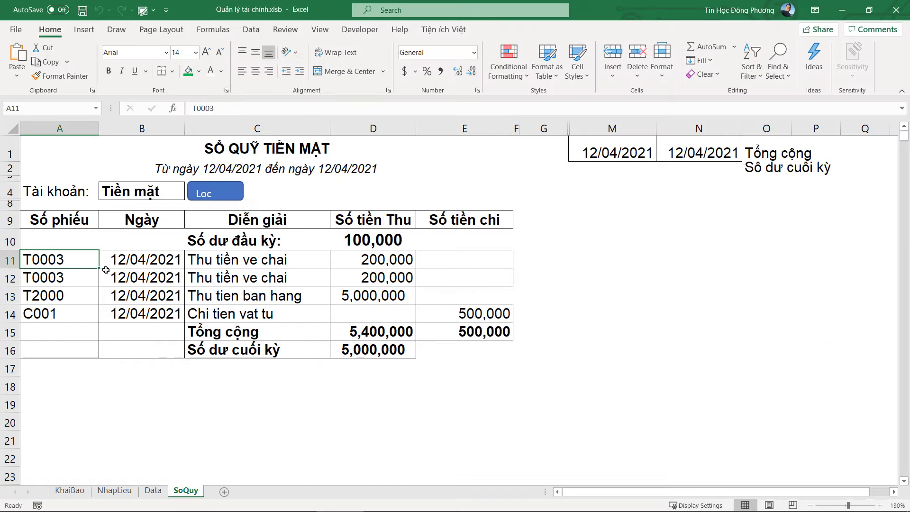
# Step: Check cell D16 on the SoQuy sheet, then return to the Footer code
pyautogui.click(380, 349)
pyautogui.hotkey('alt', 'F11')
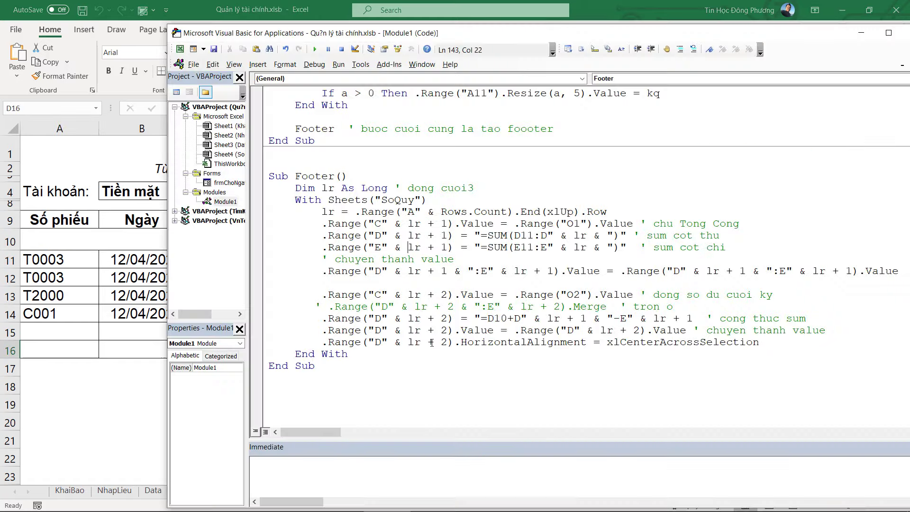
pyautogui.hotkey('alt', 'F11')
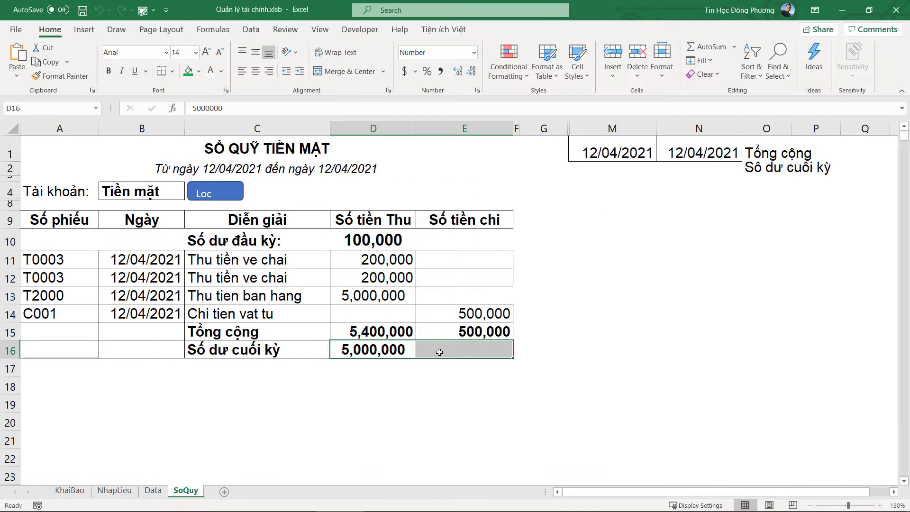
pyautogui.hotkey('alt', 'F11')
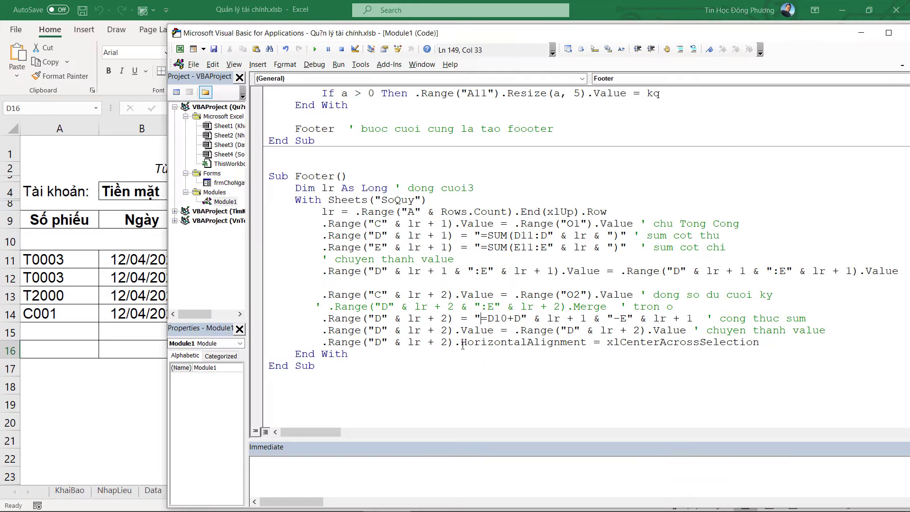
# Step: Make the Range line .Select and apply Selection.HorizontalAlignment = xlCenterAcrossSelection on a new line
pyautogui.moveTo(461, 343); pyautogui.dragTo(766, 339)
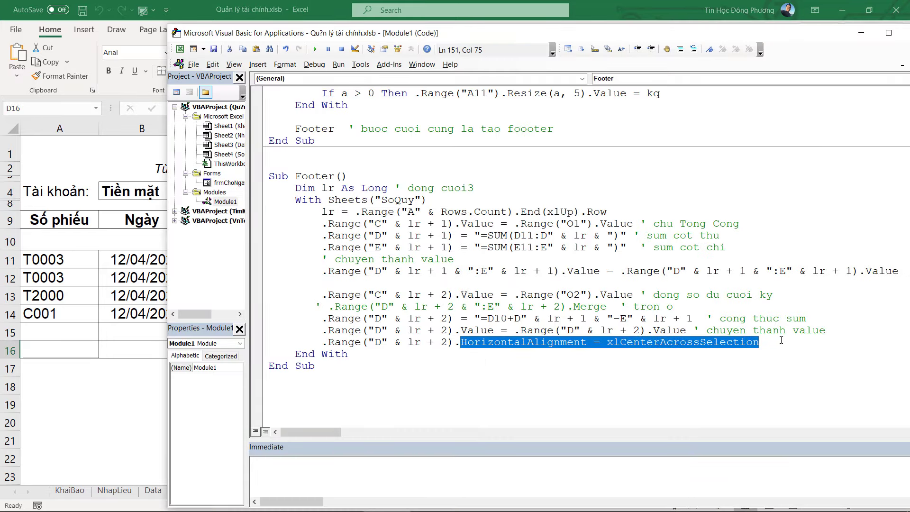
pyautogui.press('Delete')
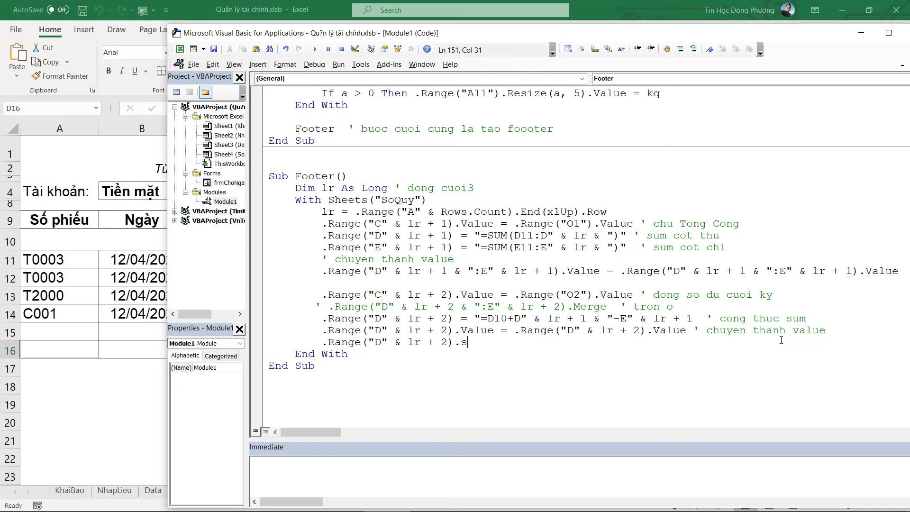
pyautogui.write('elect')
pyautogui.press('Return')
pyautogui.write('HorizontalAlignment = xlCenterAcrossSelection')
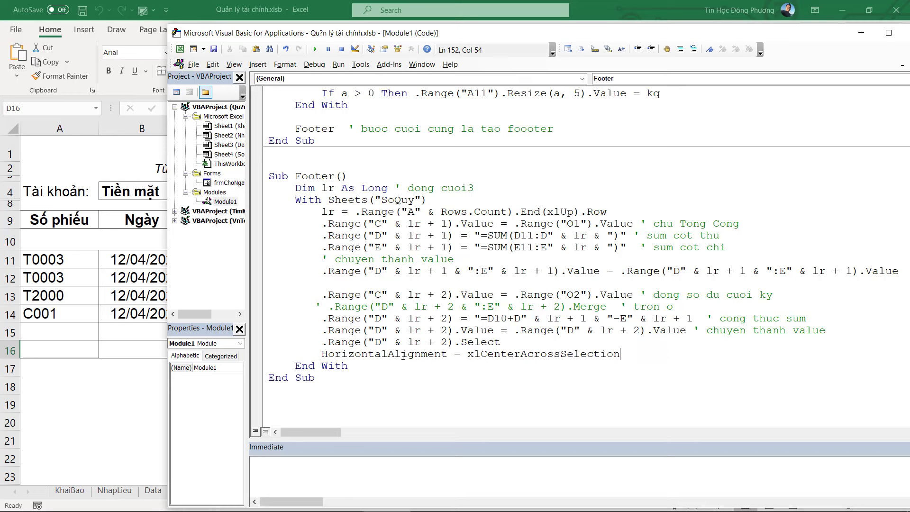
pyautogui.click(323, 354)
pyautogui.write('Sele')
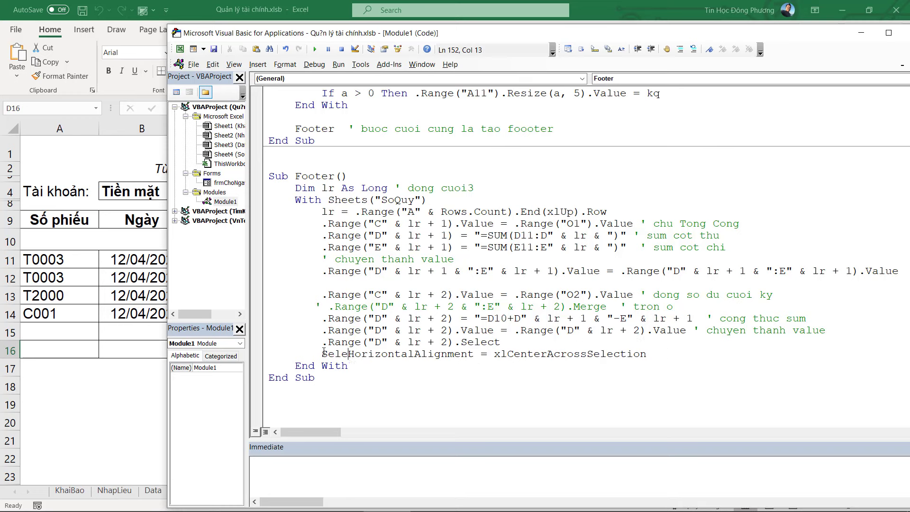
pyautogui.write('ction.')
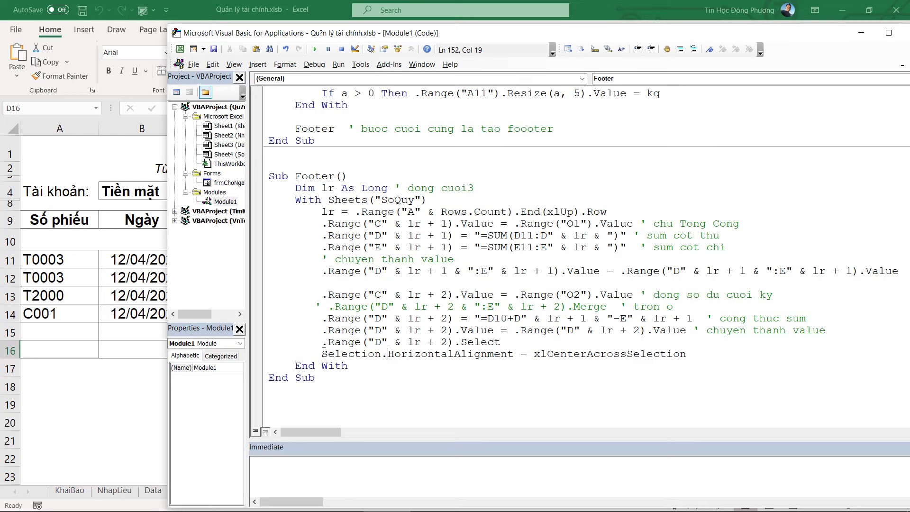
# Step: Run the revised Footer macro and come back to the editor
pyautogui.click(395, 318)
pyautogui.click(315, 49)
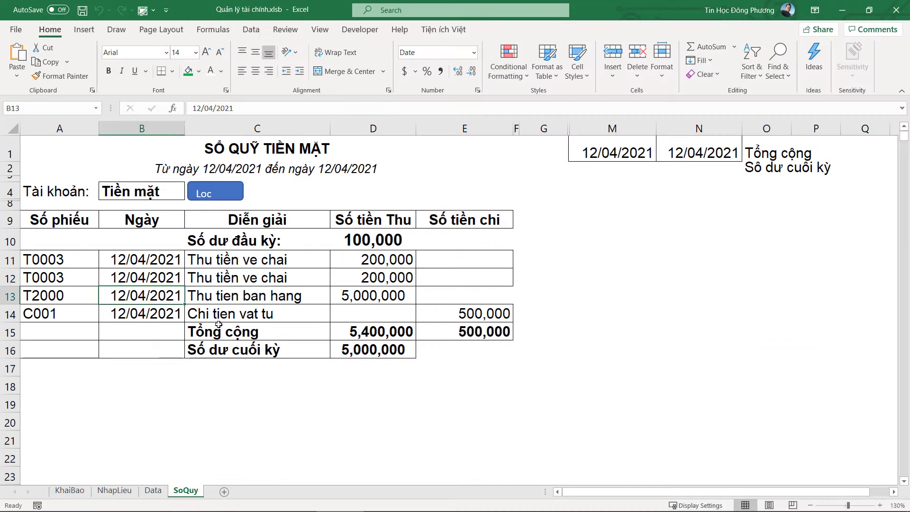
pyautogui.click(514, 366)
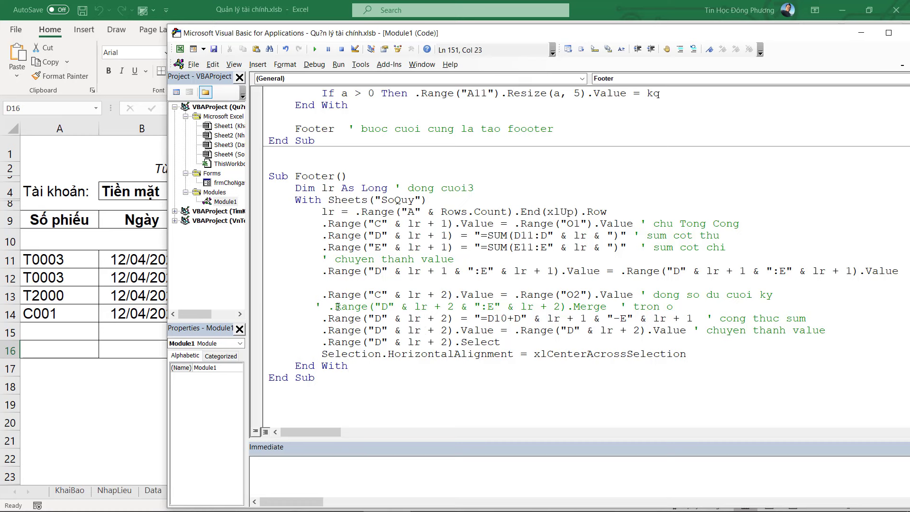
# Step: Replace the .Select line's single cell with the D-to-E range from the Merge line, then run Footer
pyautogui.moveTo(329, 307); pyautogui.dragTo(566, 306)
pyautogui.hotkey('ctrl', 'c')
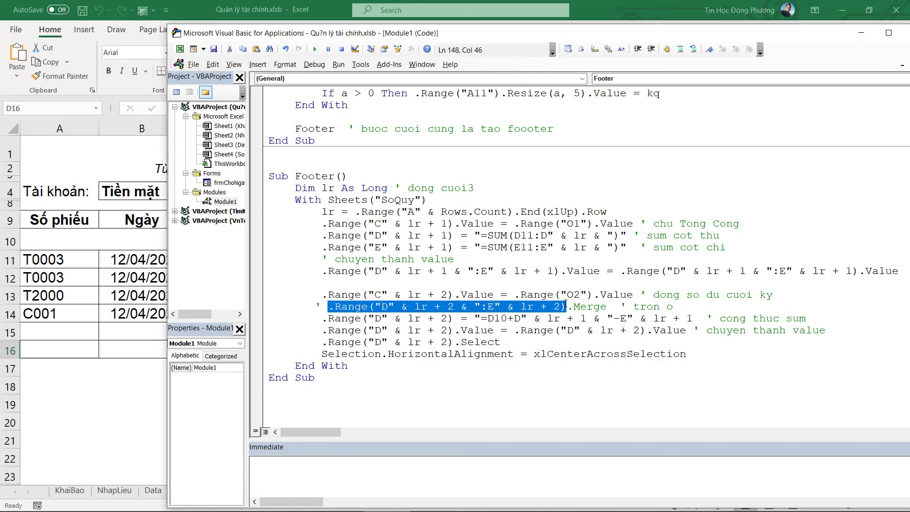
pyautogui.moveTo(322, 342); pyautogui.dragTo(455, 342)
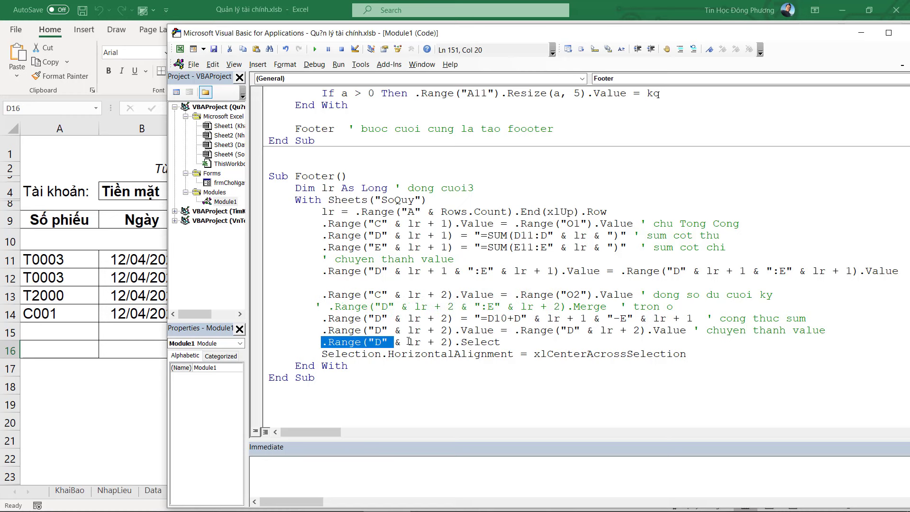
pyautogui.hotkey('ctrl', 'v')
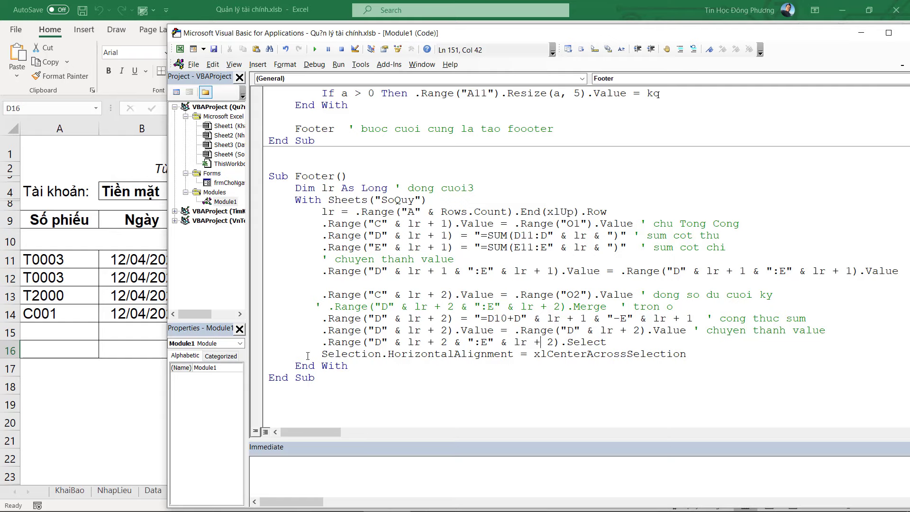
pyautogui.click(66, 316)
pyautogui.hotkey('alt', 'F11')
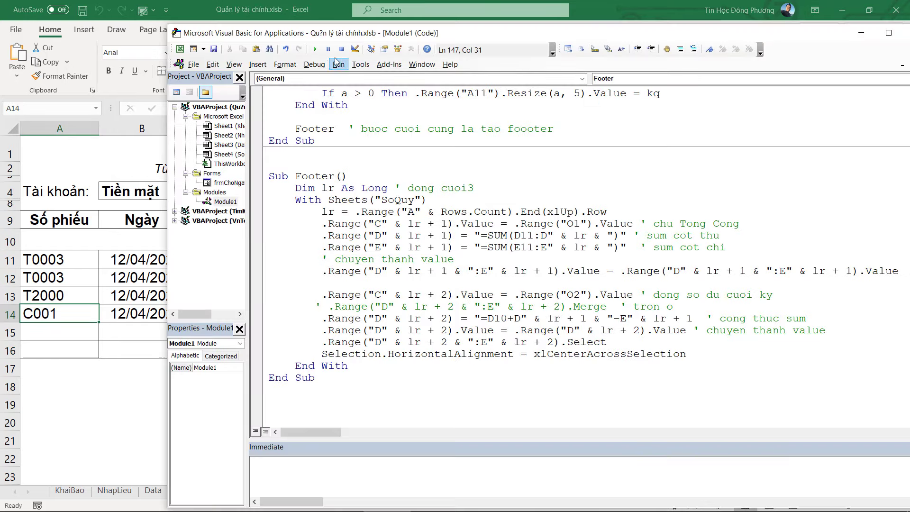
pyautogui.click(315, 49)
# Step: Rerun the Loc filter on SoQuy and check the closing balance across D16:E16
pyautogui.click(88, 294)
pyautogui.click(455, 350)
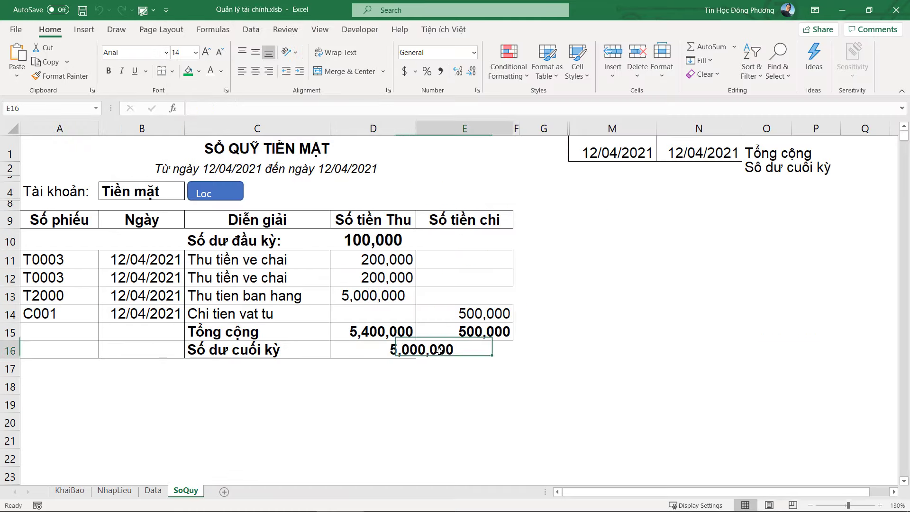
pyautogui.click(373, 368)
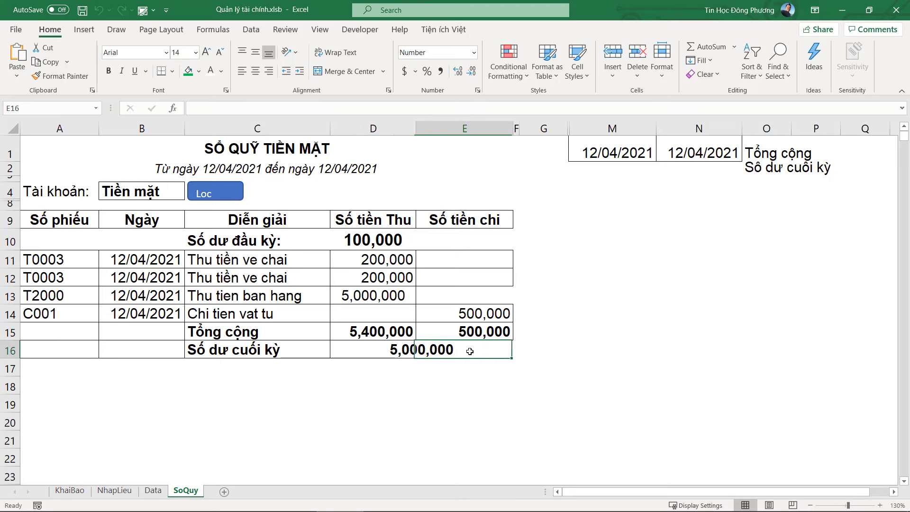
pyautogui.moveTo(470, 350); pyautogui.dragTo(381, 351)
pyautogui.click(473, 355)
pyautogui.click(216, 194)
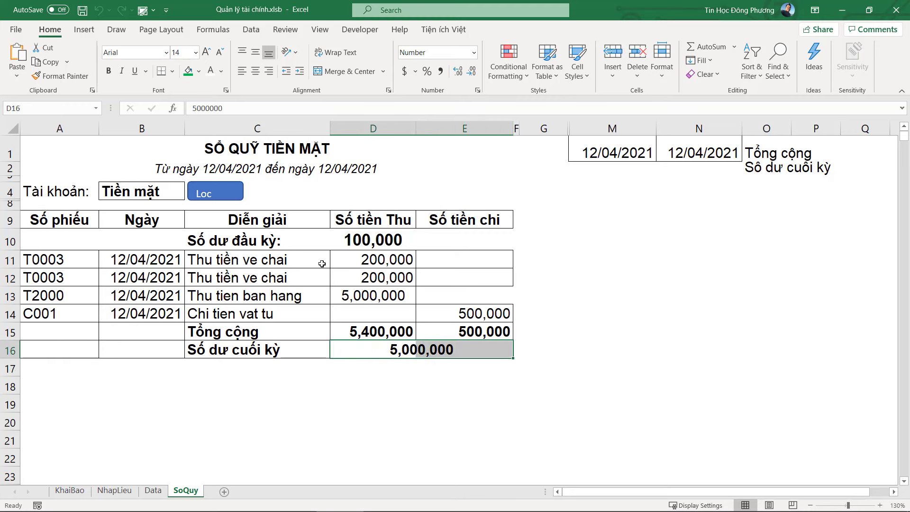
pyautogui.click(428, 377)
pyautogui.moveTo(484, 350)
pyautogui.mouseDown()
pyautogui.moveTo(257, 359)
pyautogui.moveTo(360, 349)
pyautogui.mouseUp()
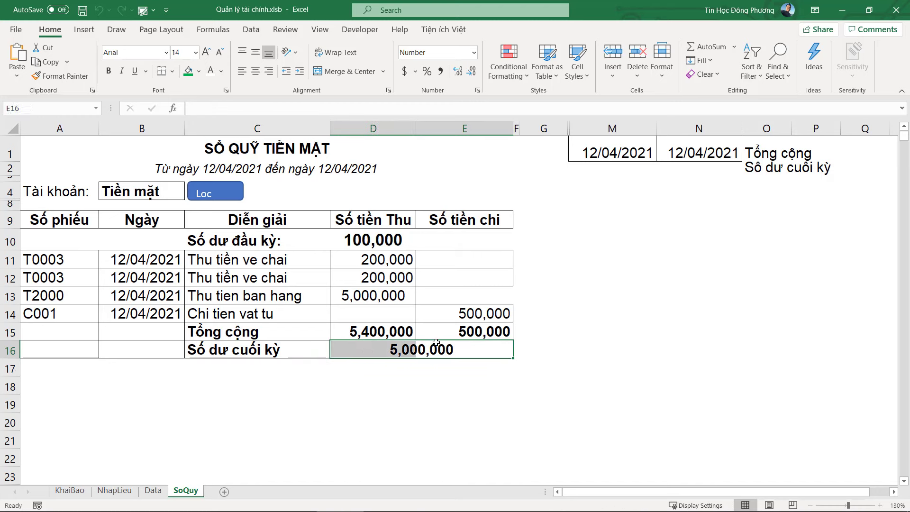
pyautogui.click(485, 296)
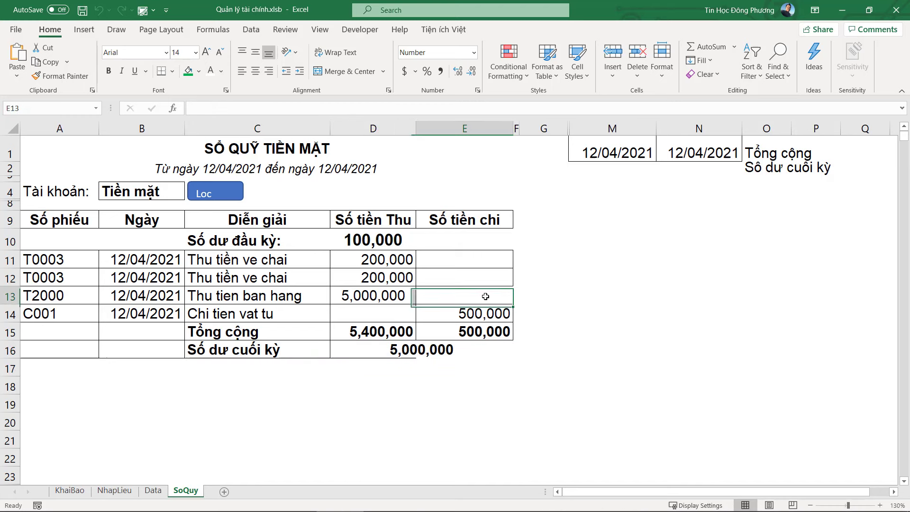
# Step: Delete the OR-formula conditional formatting rule from This Worksheet's rules
pyautogui.click(493, 64)
pyautogui.click(544, 268)
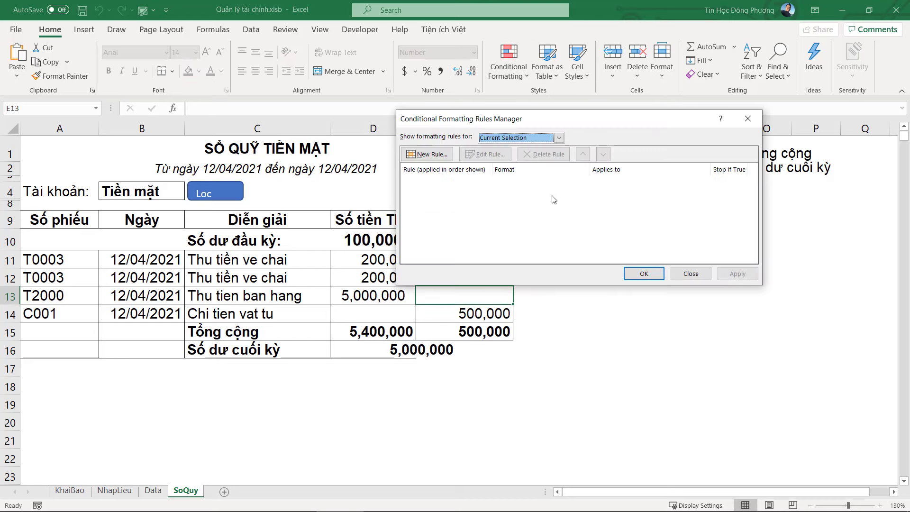
pyautogui.click(559, 137)
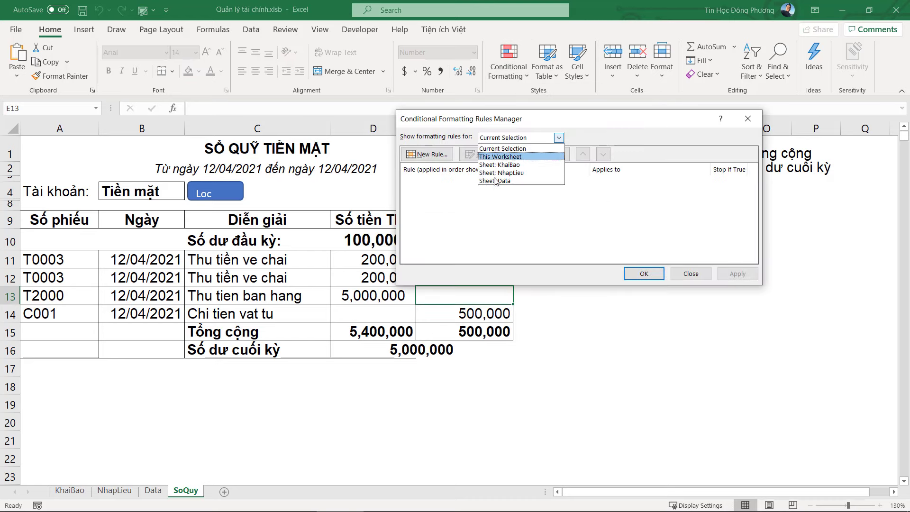
pyautogui.click(512, 154)
pyautogui.click(599, 184)
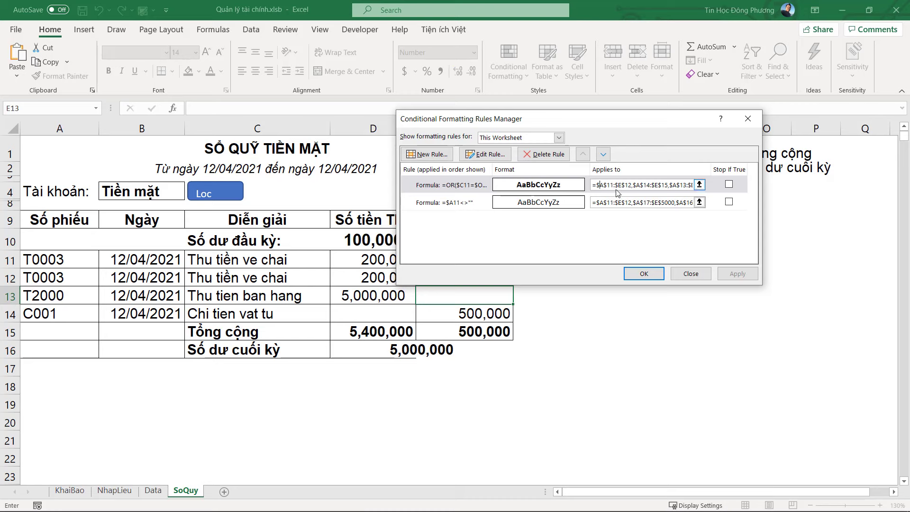
pyautogui.click(545, 186)
pyautogui.click(543, 154)
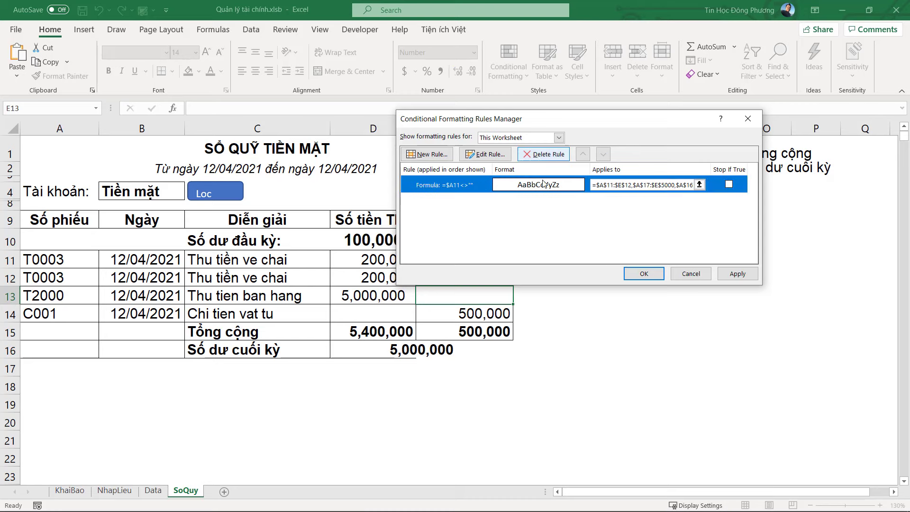
pyautogui.click(644, 274)
pyautogui.click(278, 338)
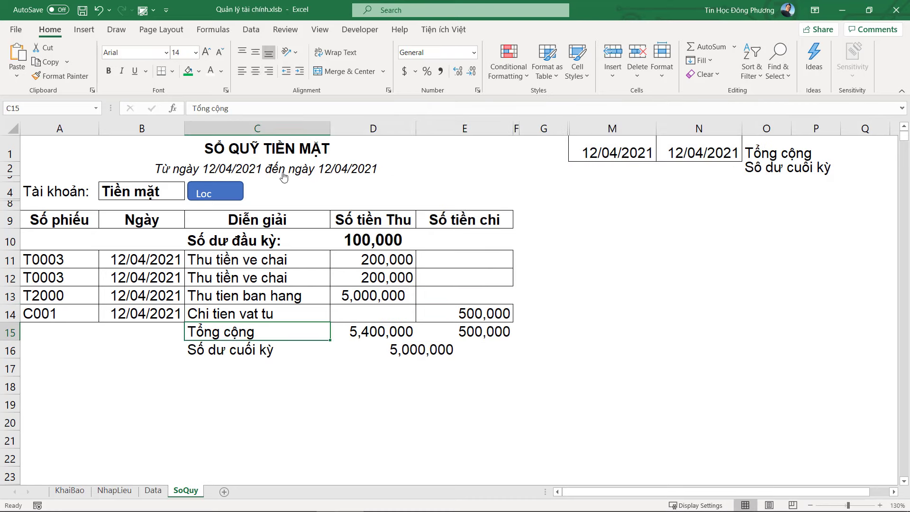
# Step: Select the ledger rows from A11:E14 down to row 5000
pyautogui.click(236, 259)
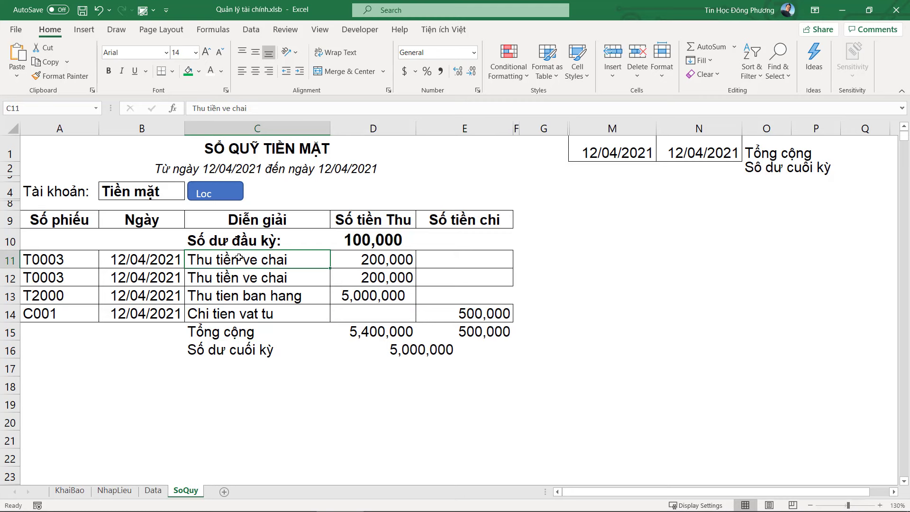
pyautogui.moveTo(57, 259); pyautogui.dragTo(485, 311)
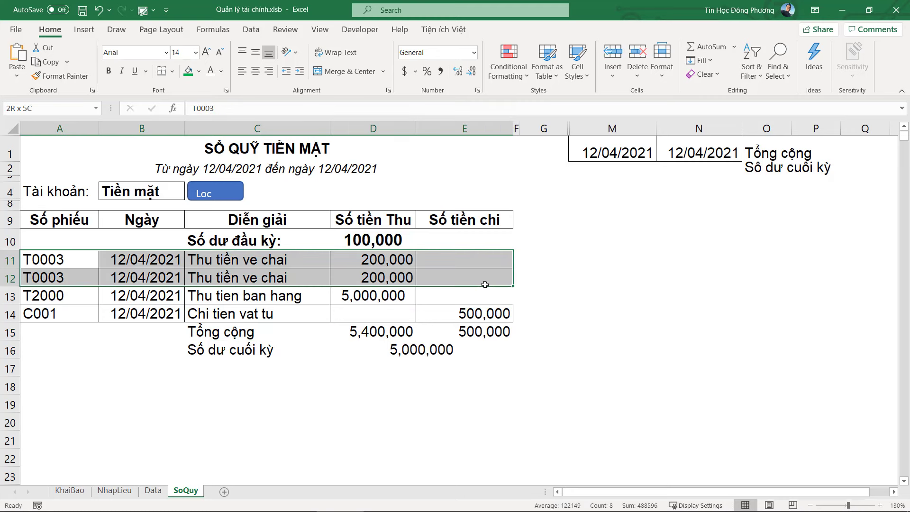
pyautogui.hotkey('ctrl', 'shift', 'Down')
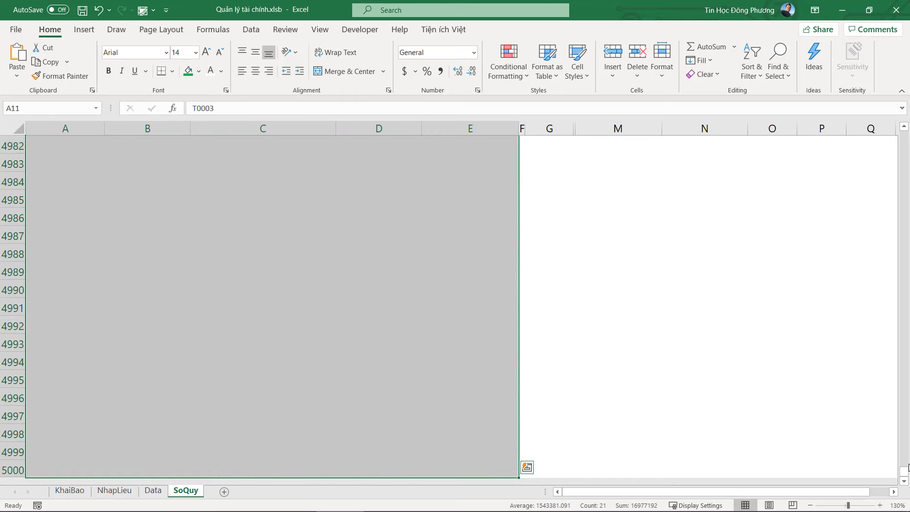
pyautogui.moveTo(904, 472); pyautogui.dragTo(904, 138)
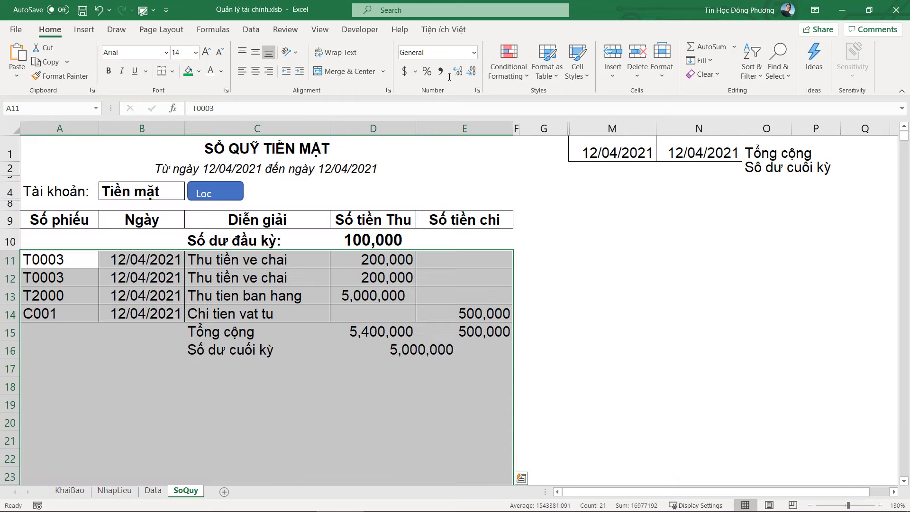
# Step: Start a new formula-based conditional formatting rule
pyautogui.click(506, 72)
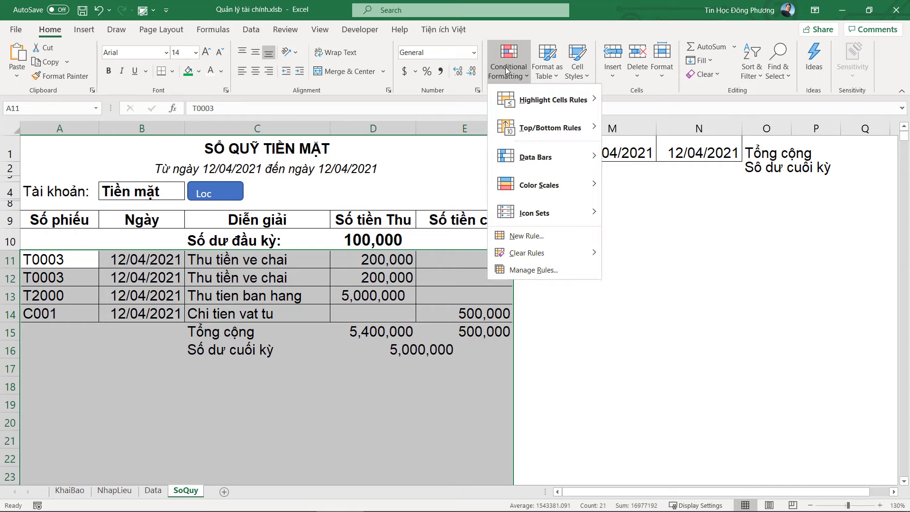
pyautogui.click(533, 270)
pyautogui.click(427, 154)
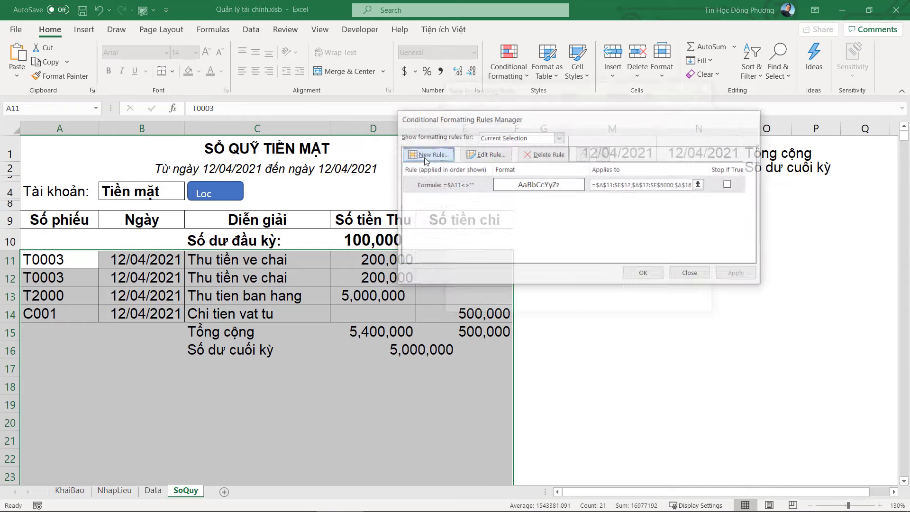
pyautogui.click(481, 174)
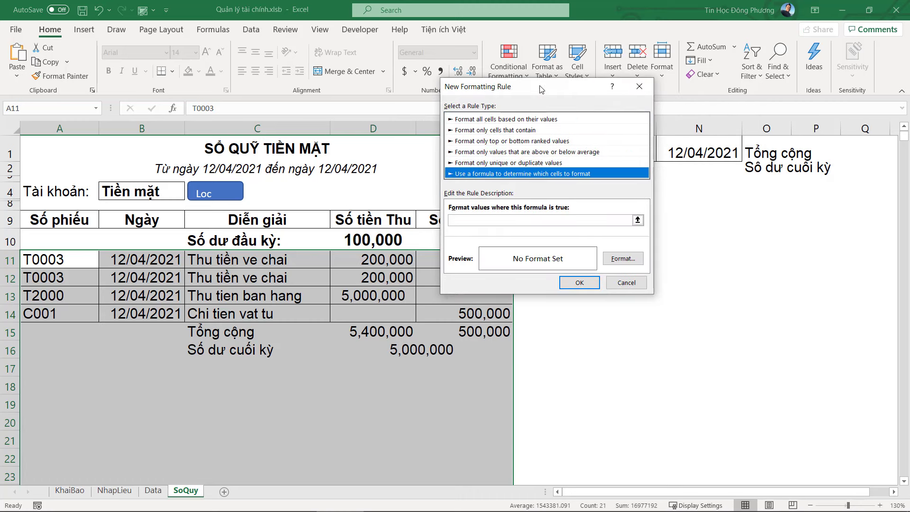
pyautogui.moveTo(539, 89); pyautogui.dragTo(632, 93)
pyautogui.click(568, 225)
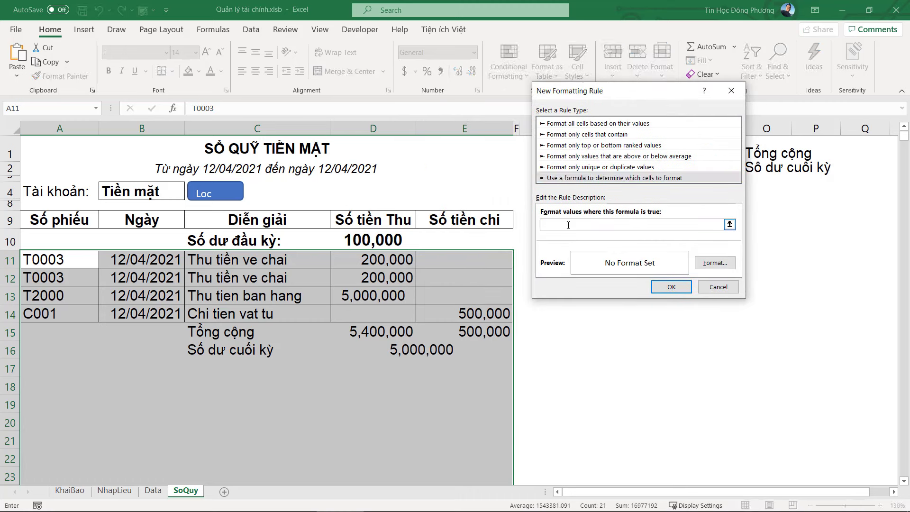
pyautogui.write('=')
# Step: Build a condition comparing $C11 with the Tổng cộng label in $O$1
pyautogui.click(272, 262)
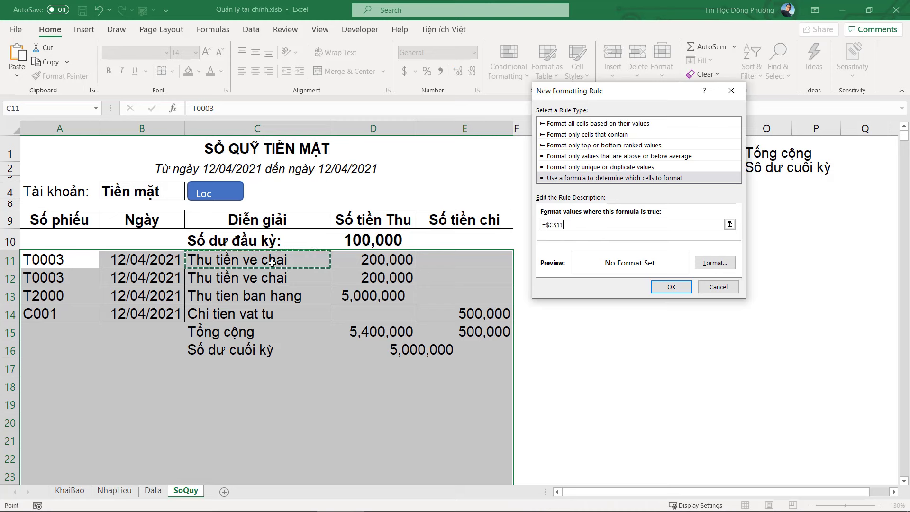
pyautogui.write('="To')
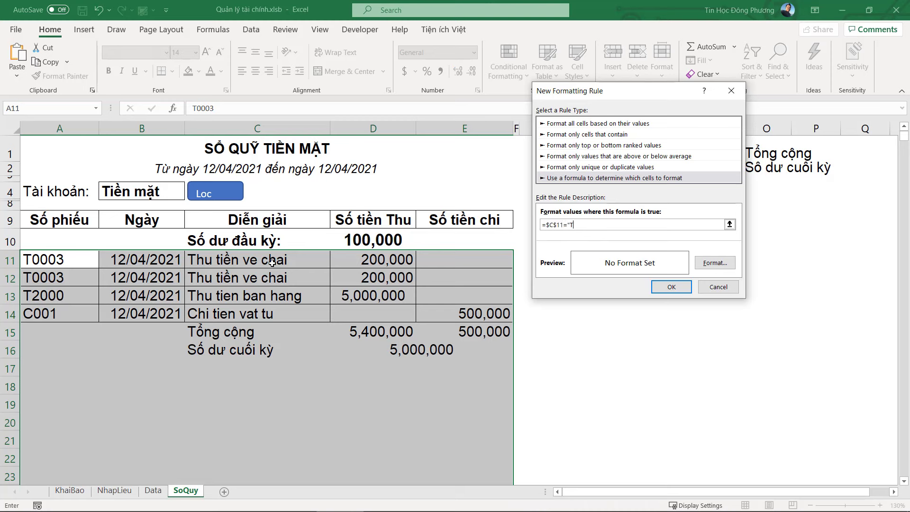
pyautogui.moveTo(579, 90); pyautogui.dragTo(539, 94)
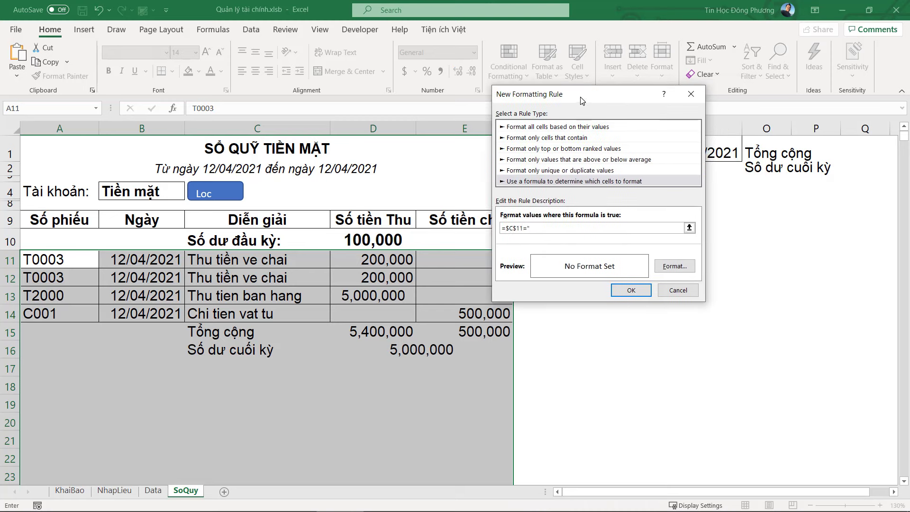
pyautogui.write('+')
pyautogui.click(766, 153)
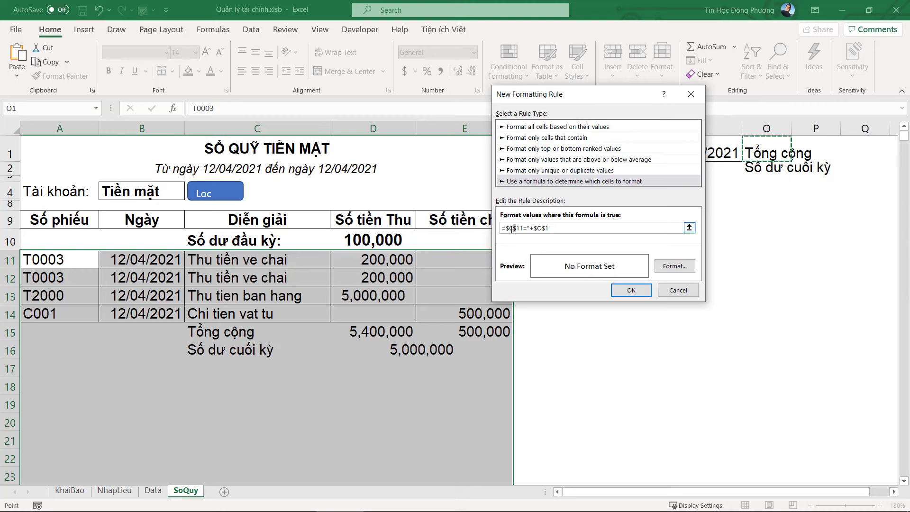
pyautogui.click(516, 229)
pyautogui.press('BackSpace')
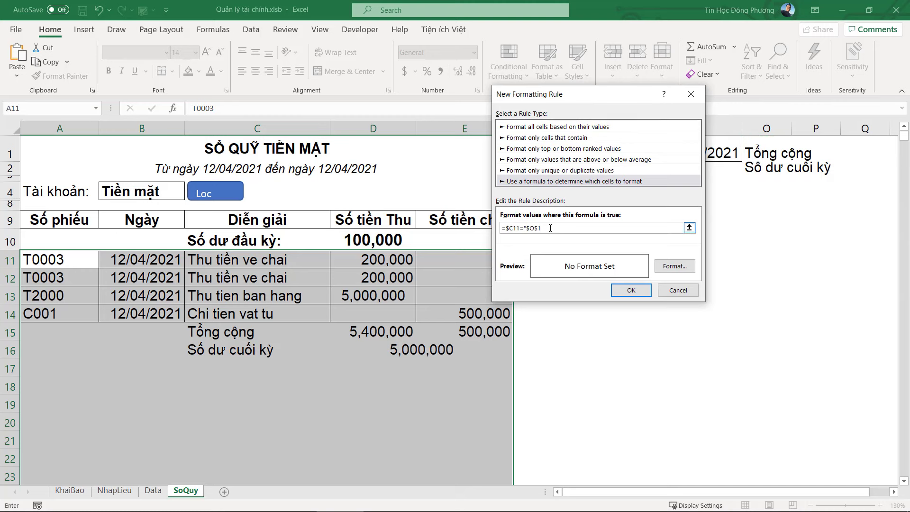
pyautogui.hotkey('shift', 'Left')
pyautogui.hotkey('shift', 'Left')
pyautogui.hotkey('shift', 'Left')
pyautogui.hotkey('shift', 'Left')
pyautogui.hotkey('shift', 'Left')
pyautogui.press('Delete')
pyautogui.click(753, 156)
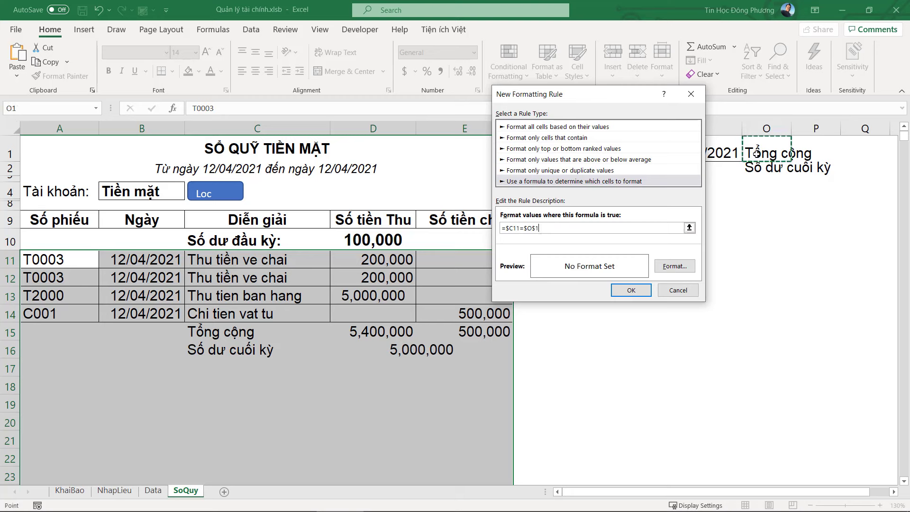
pyautogui.click(506, 228)
# Step: Wrap it in OR with a second condition $C16=$O$2, making the row relative
pyautogui.write('or(')
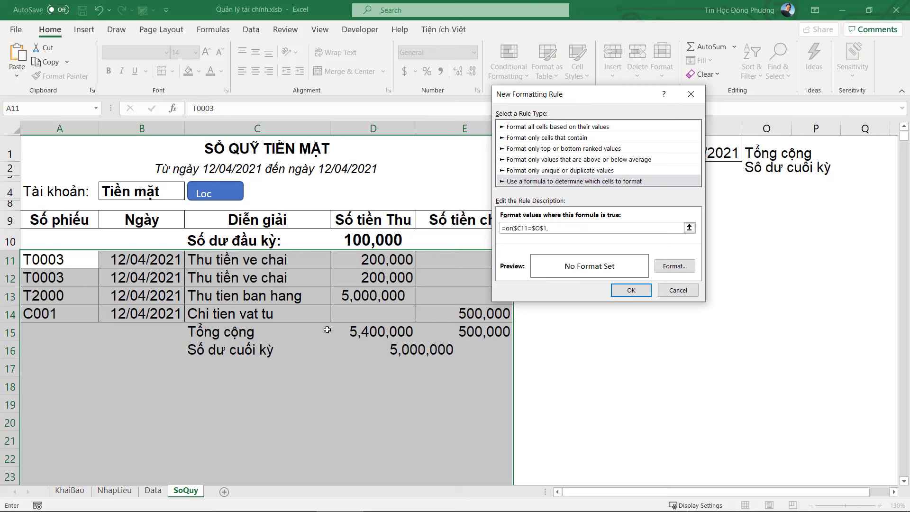
pyautogui.click(262, 353)
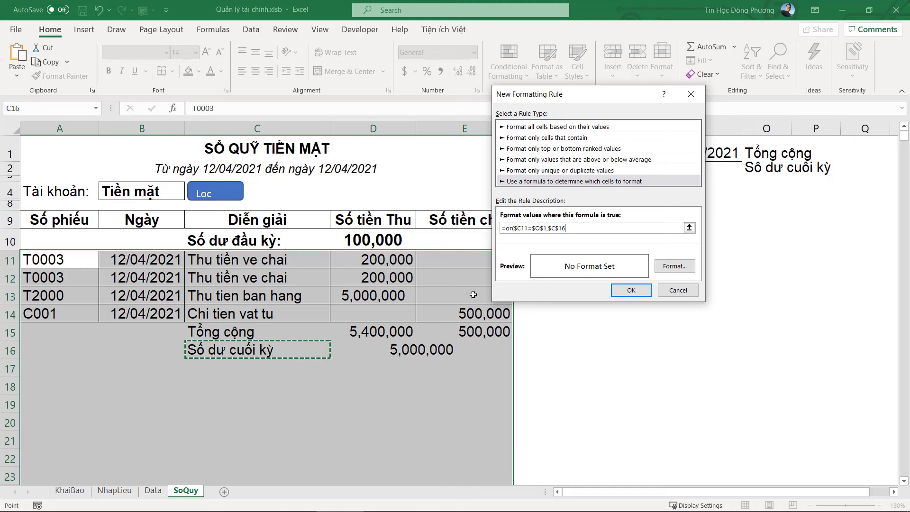
pyautogui.write('=')
pyautogui.click(768, 167)
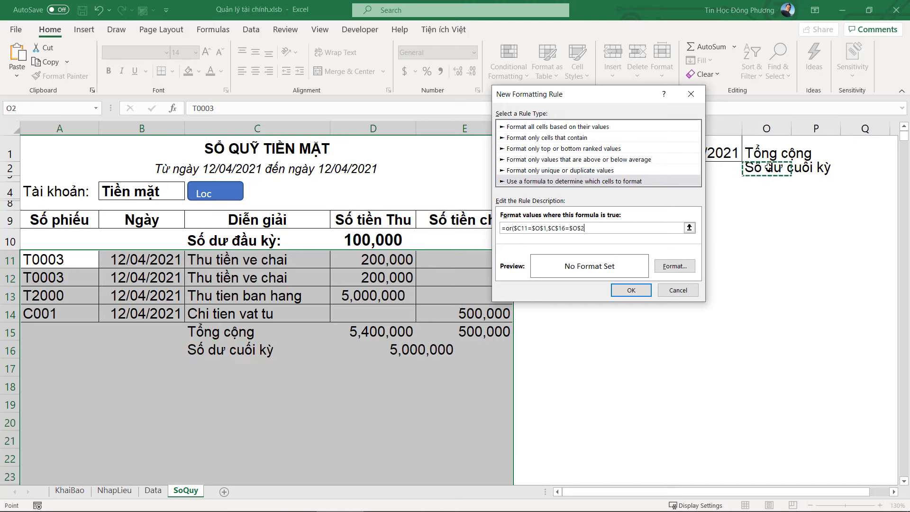
pyautogui.click(562, 228)
pyautogui.press('BackSpace')
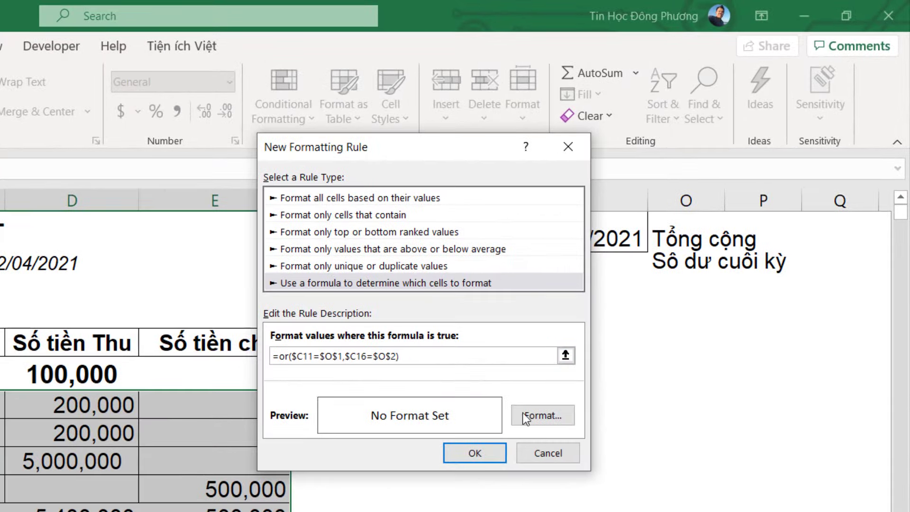
# Step: Give the rule a solid outline border and bold font, and apply it
pyautogui.click(536, 415)
pyautogui.click(295, 73)
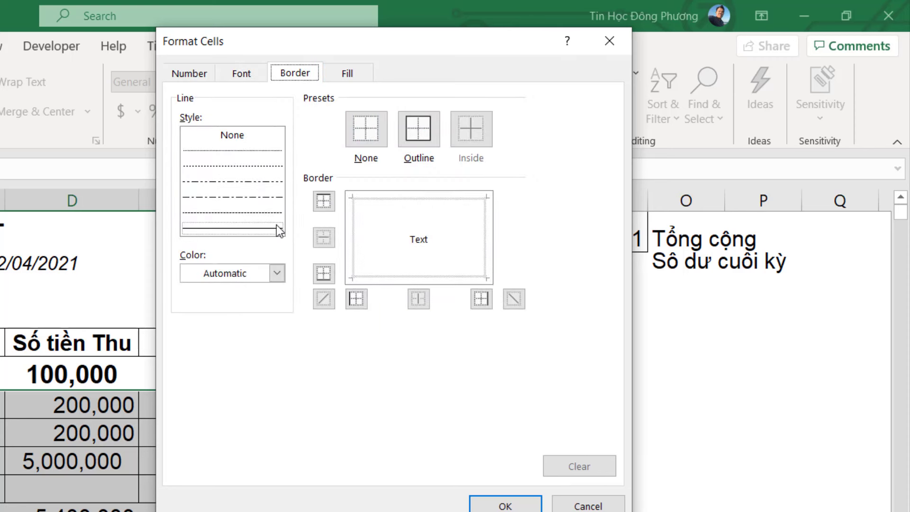
pyautogui.click(276, 273)
pyautogui.click(218, 235)
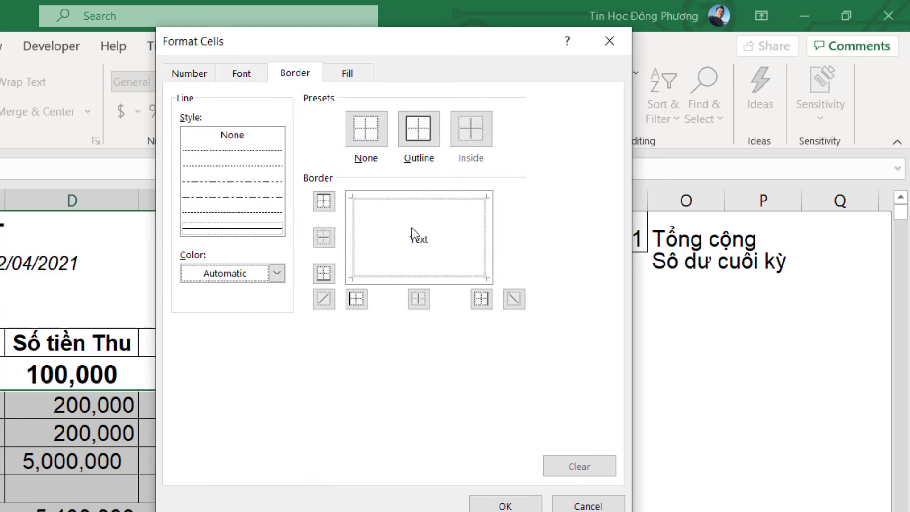
pyautogui.click(429, 133)
pyautogui.click(266, 74)
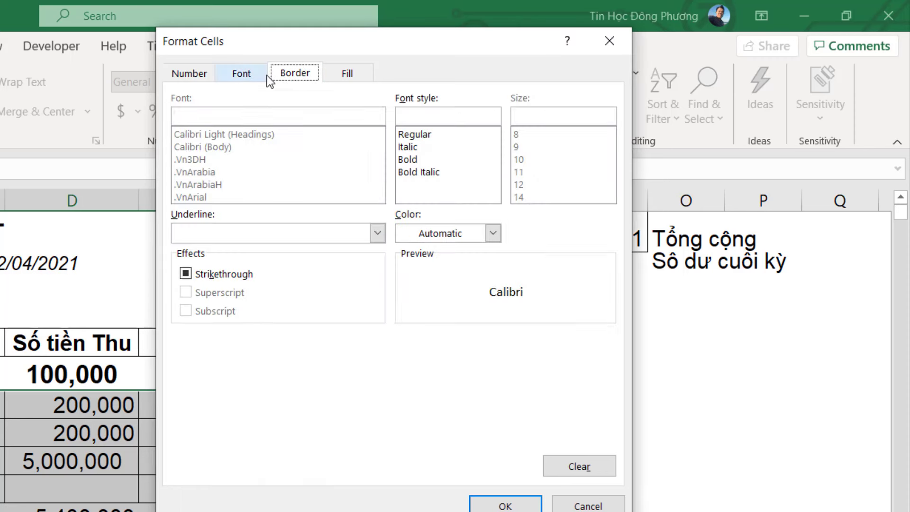
pyautogui.click(427, 160)
pyautogui.click(505, 506)
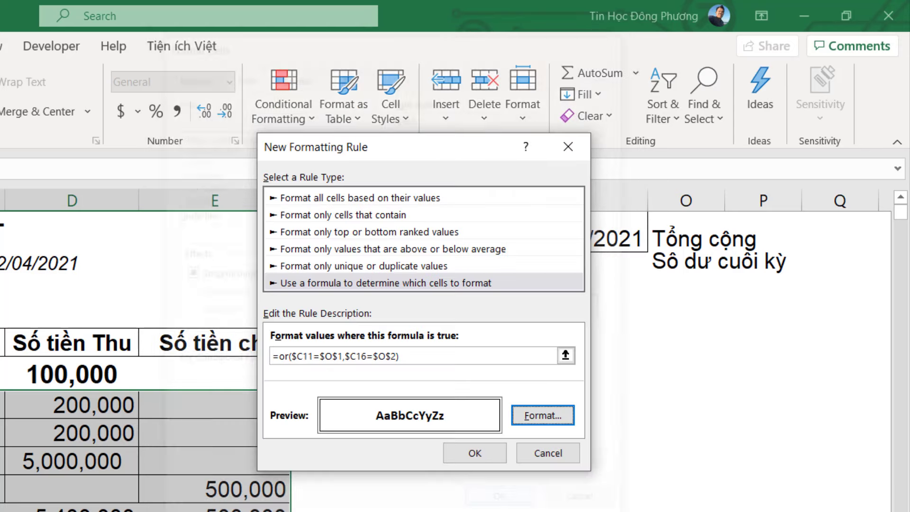
pyautogui.click(470, 453)
pyautogui.click(629, 437)
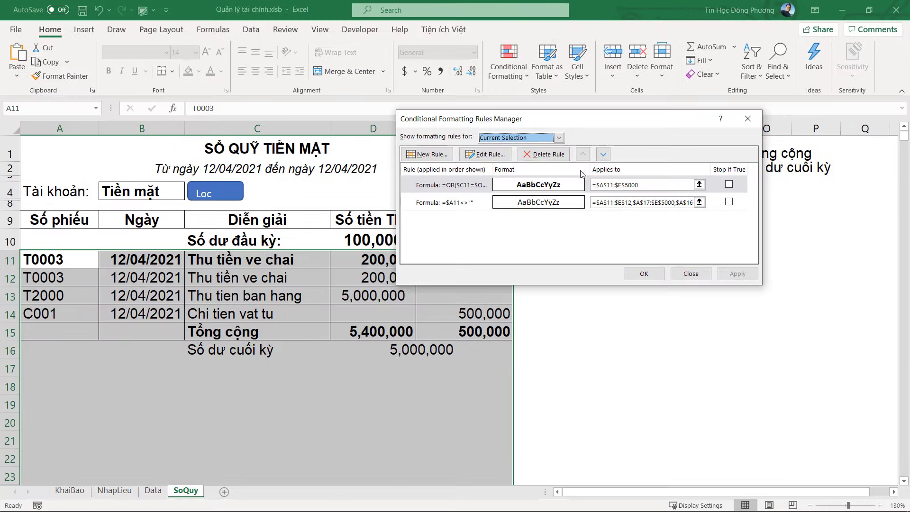
# Step: Correct the rule to =OR($C11=$O$1,$C11=$O$2) and check the totals rows
pyautogui.doubleClick(542, 188)
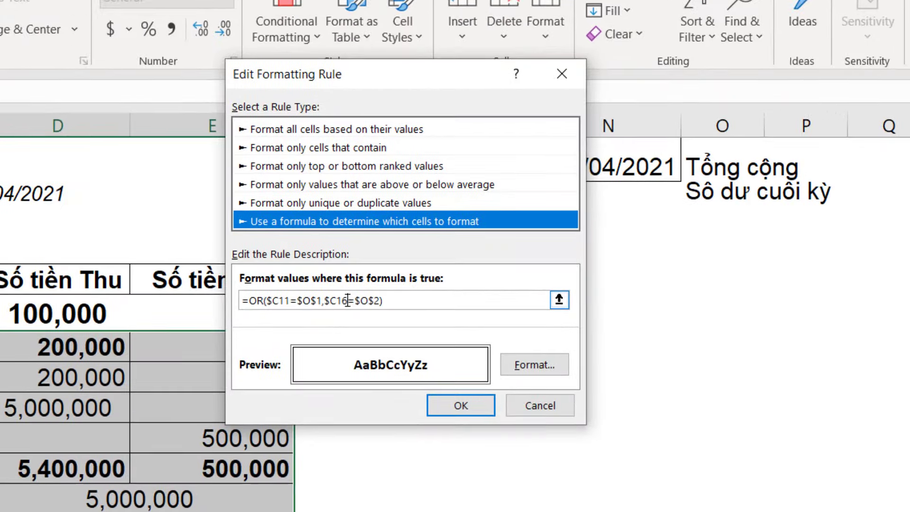
pyautogui.moveTo(542, 231); pyautogui.dragTo(546, 232)
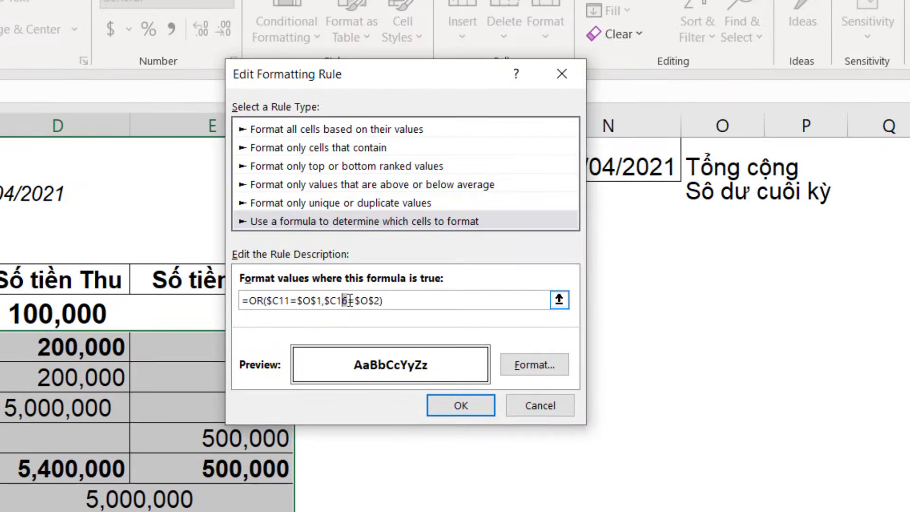
pyautogui.write('1')
pyautogui.click(483, 413)
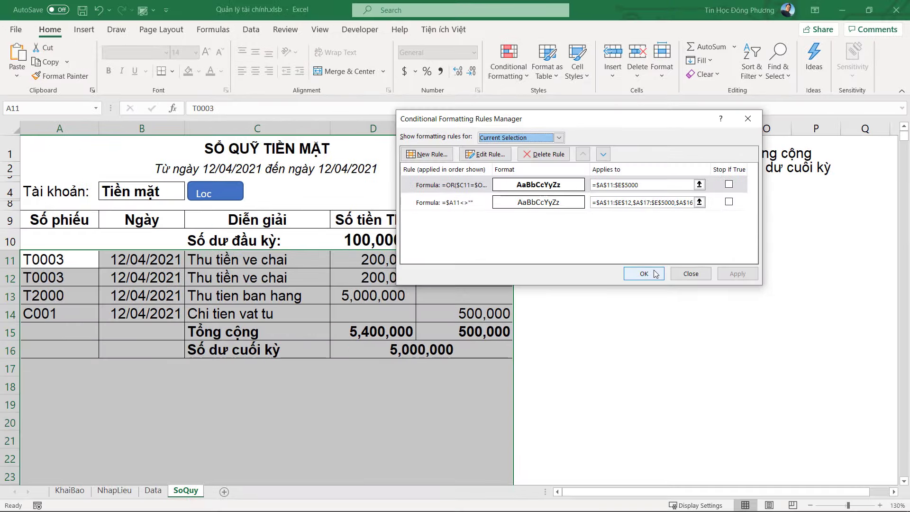
pyautogui.click(655, 274)
pyautogui.click(427, 403)
pyautogui.press('Up')
pyautogui.press('Up')
pyautogui.press('Up')
pyautogui.press('Up')
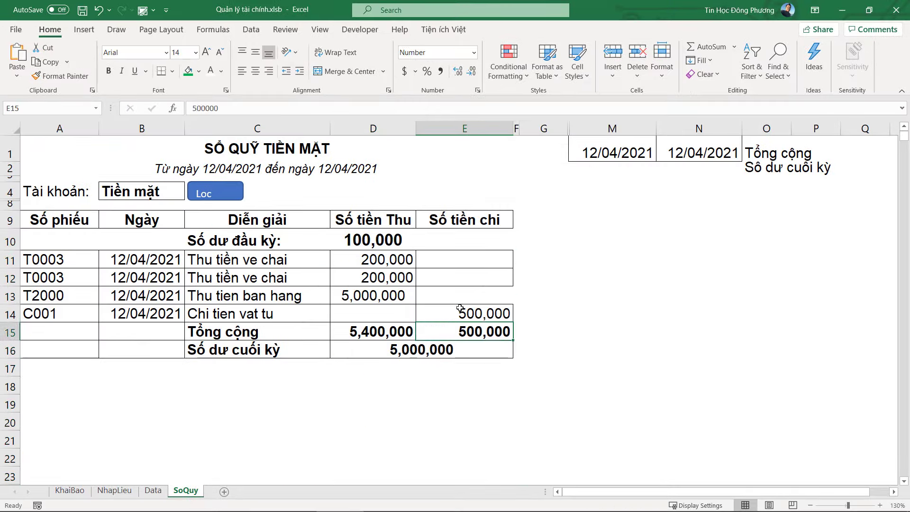
pyautogui.press('Up')
pyautogui.press('Up')
pyautogui.press('Up')
pyautogui.press('Down')
pyautogui.press('Down')
pyautogui.press('Down')
pyautogui.press('Up')
pyautogui.press('Up')
pyautogui.press('Up')
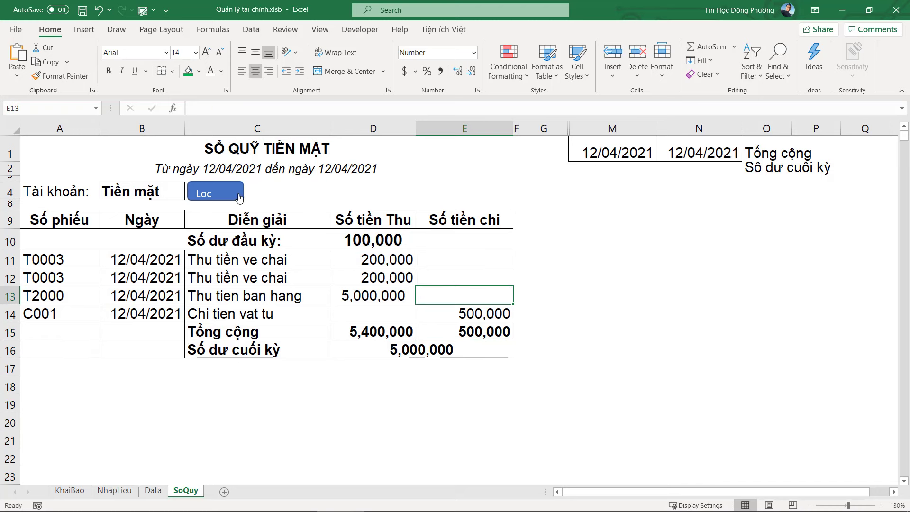
# Step: Rerun the ledger filter and remove the borders from cell E13
pyautogui.click(212, 193)
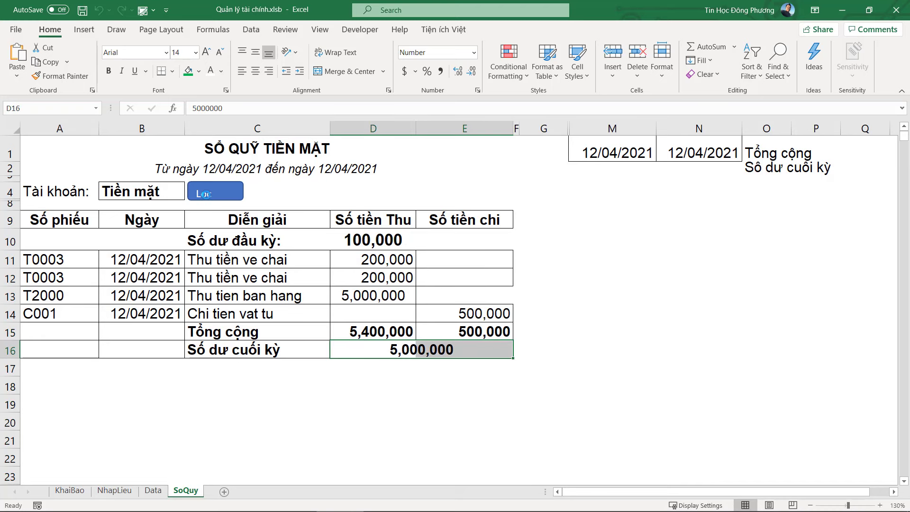
pyautogui.click(476, 298)
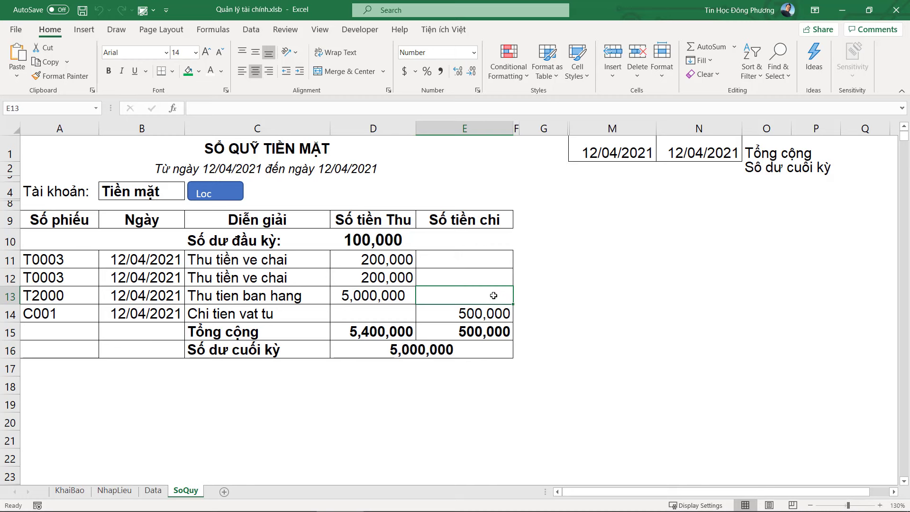
pyautogui.click(174, 71)
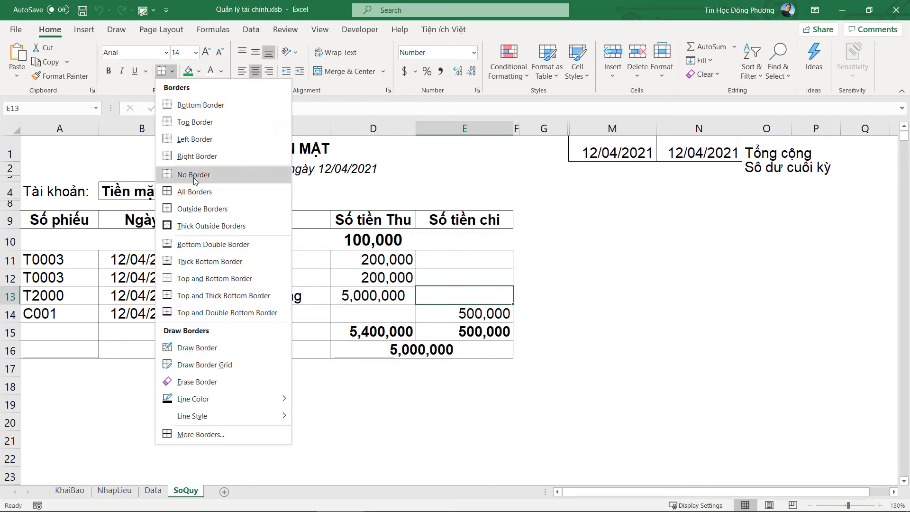
pyautogui.click(194, 177)
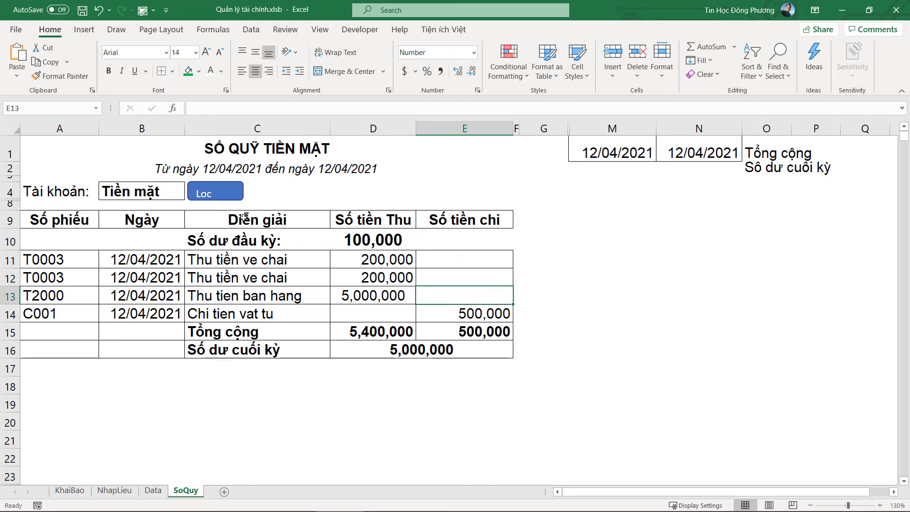
# Step: Switch the B4 account to BIDV, then back to Tiền mặt, and rerun the filter
pyautogui.click(170, 195)
pyautogui.click(189, 194)
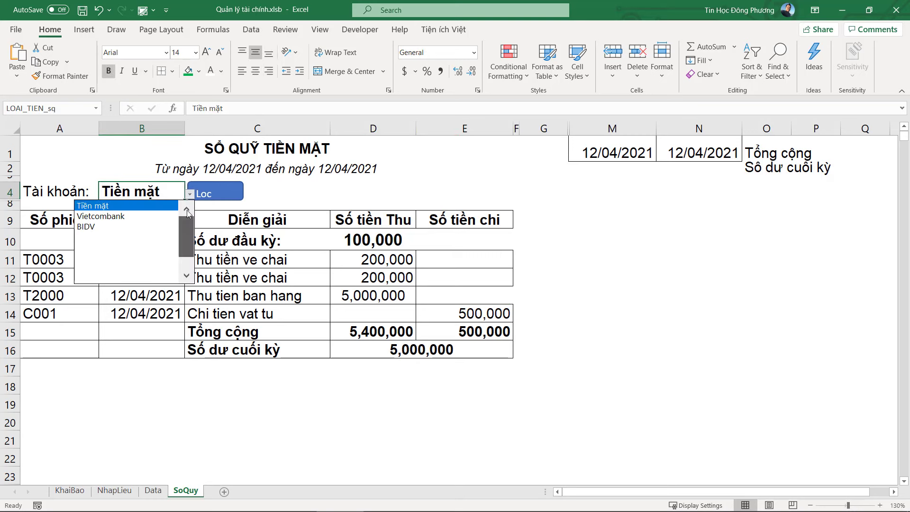
pyautogui.click(116, 227)
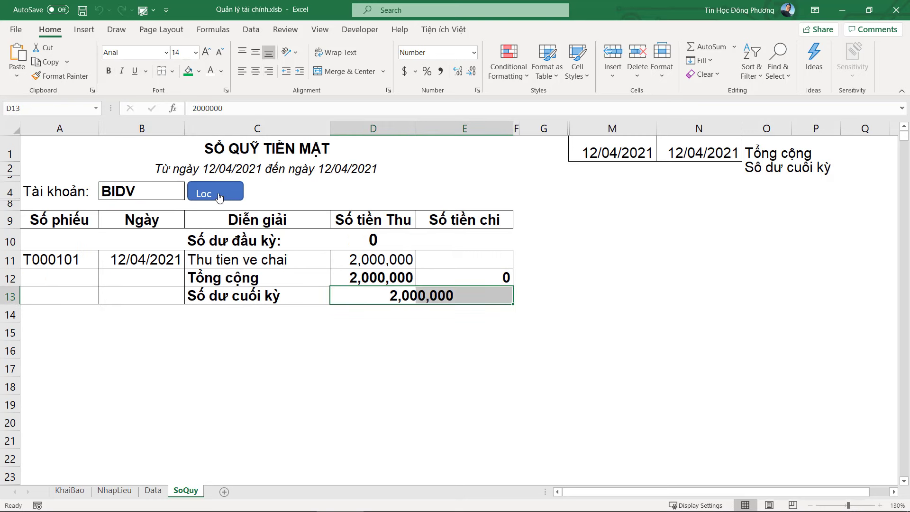
pyautogui.click(256, 277)
pyautogui.click(183, 198)
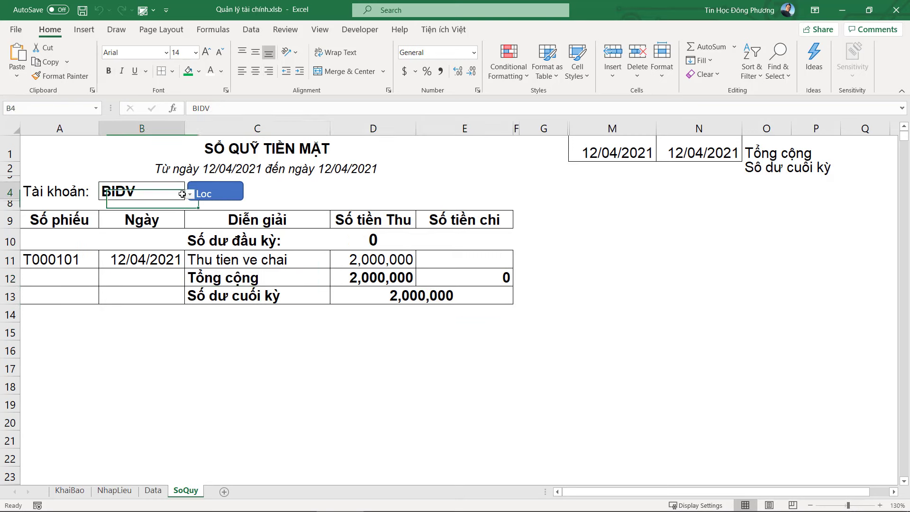
pyautogui.click(189, 197)
pyautogui.click(171, 205)
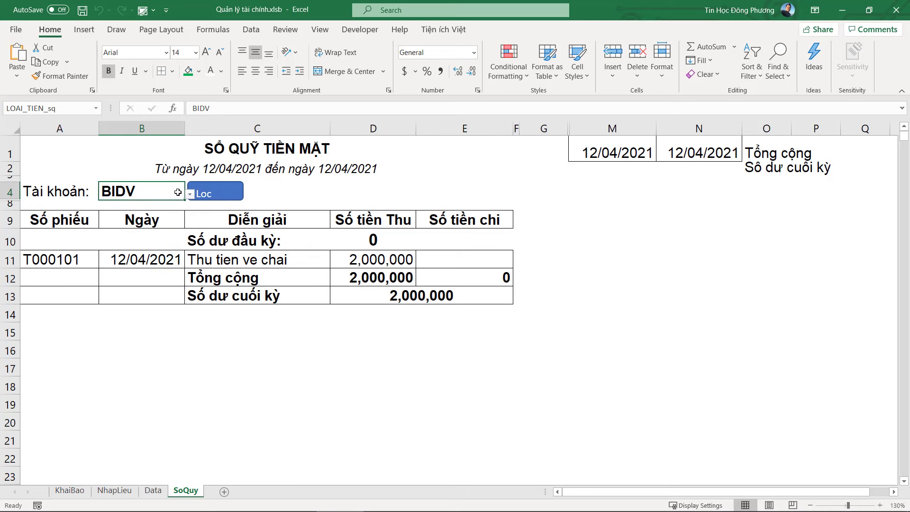
pyautogui.click(187, 197)
pyautogui.scroll(2, 128, 214)
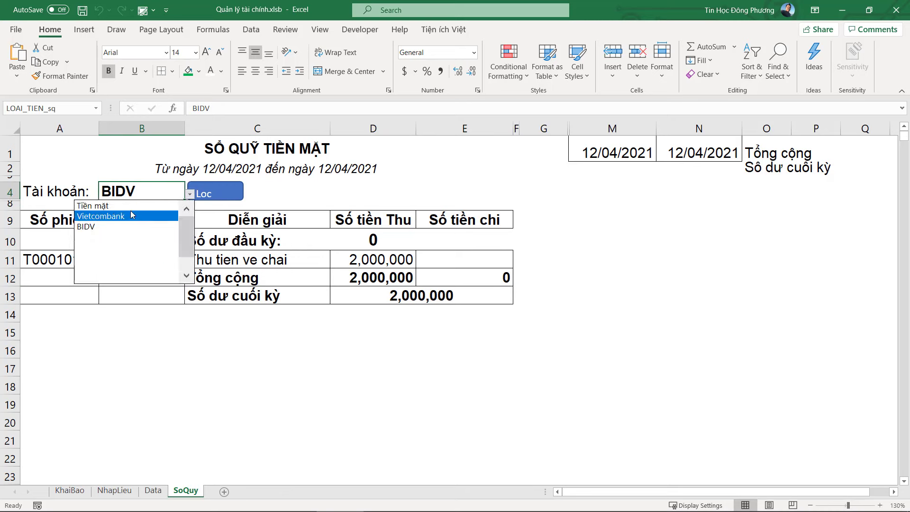
pyautogui.click(123, 203)
pyautogui.click(204, 197)
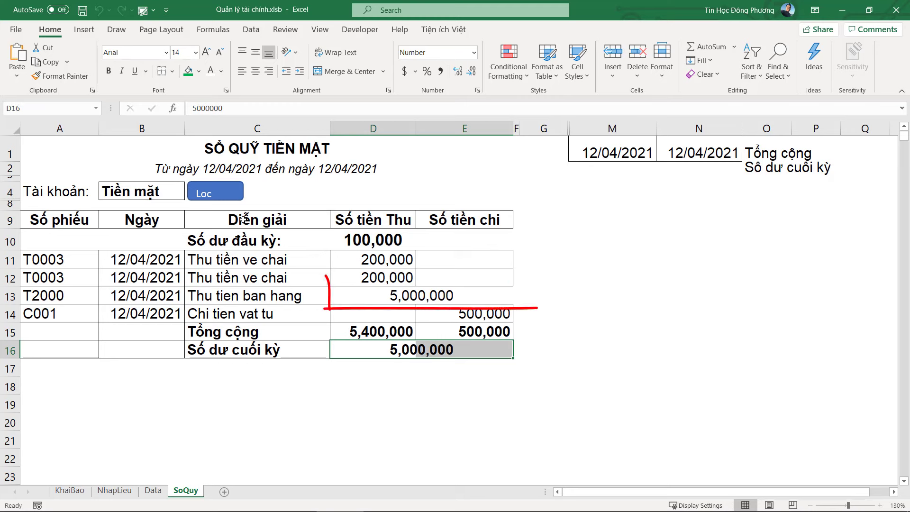
# Step: Select the 5,000,000 receipt across D13:E13 and compare it with the closing balance in D16:E16
pyautogui.click(411, 299)
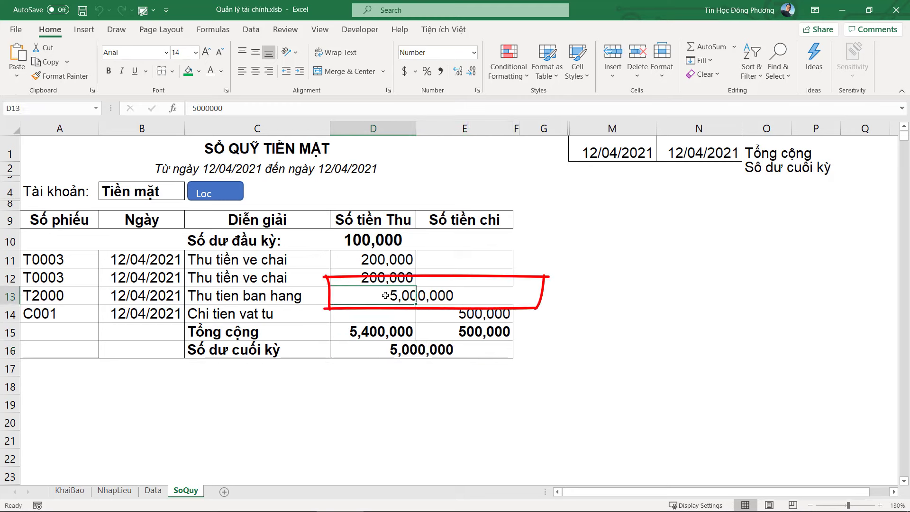
pyautogui.moveTo(377, 299); pyautogui.dragTo(453, 299)
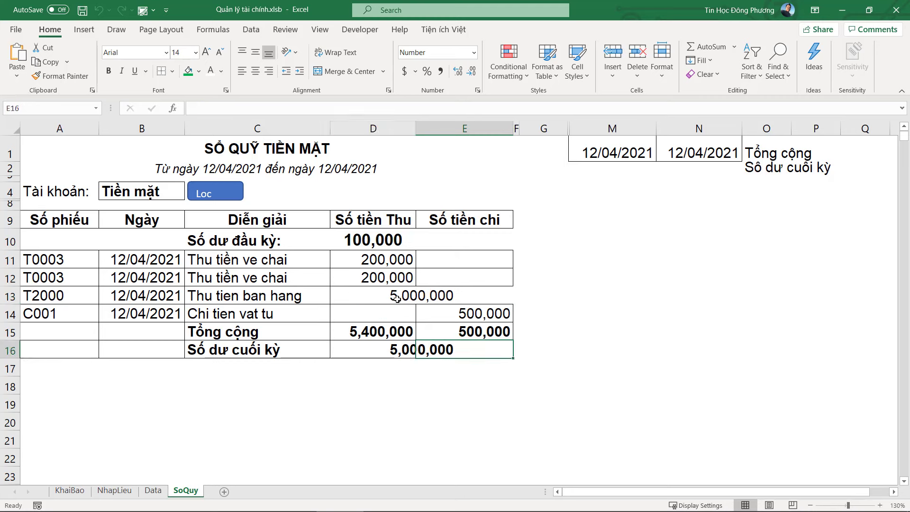
pyautogui.moveTo(432, 297); pyautogui.dragTo(394, 297)
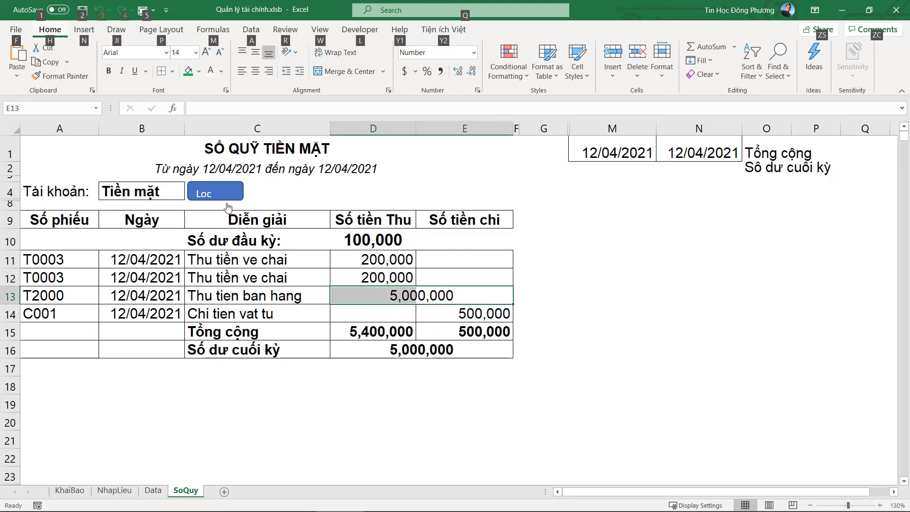
pyautogui.moveTo(379, 350); pyautogui.dragTo(443, 355)
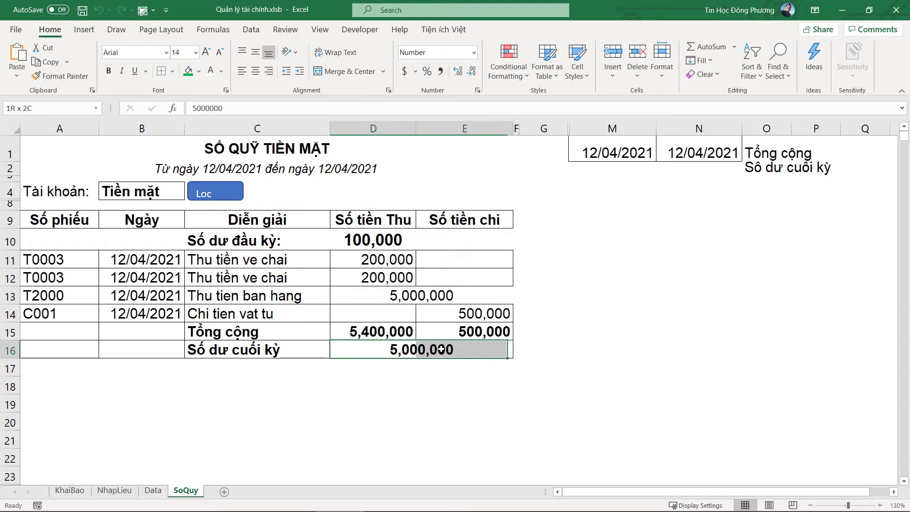
pyautogui.click(430, 294)
pyautogui.moveTo(379, 296); pyautogui.dragTo(446, 296)
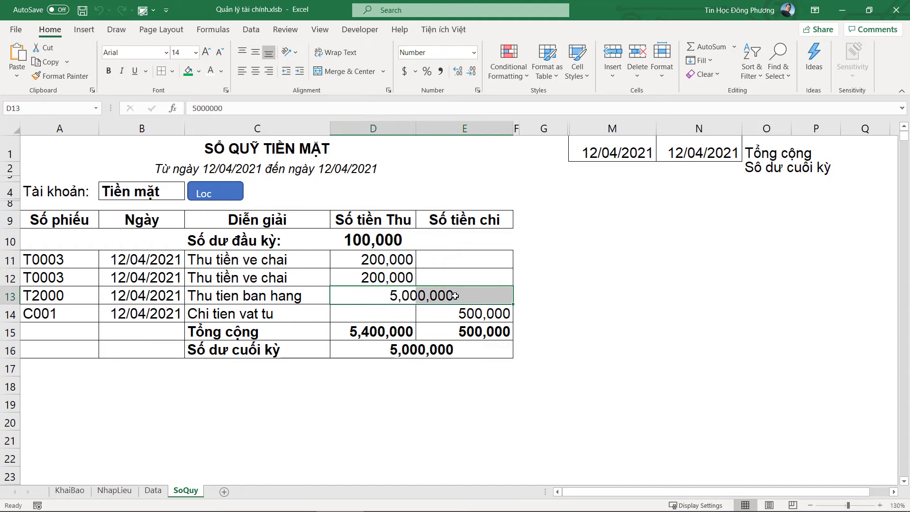
pyautogui.hotkey('alt', 'Tab')
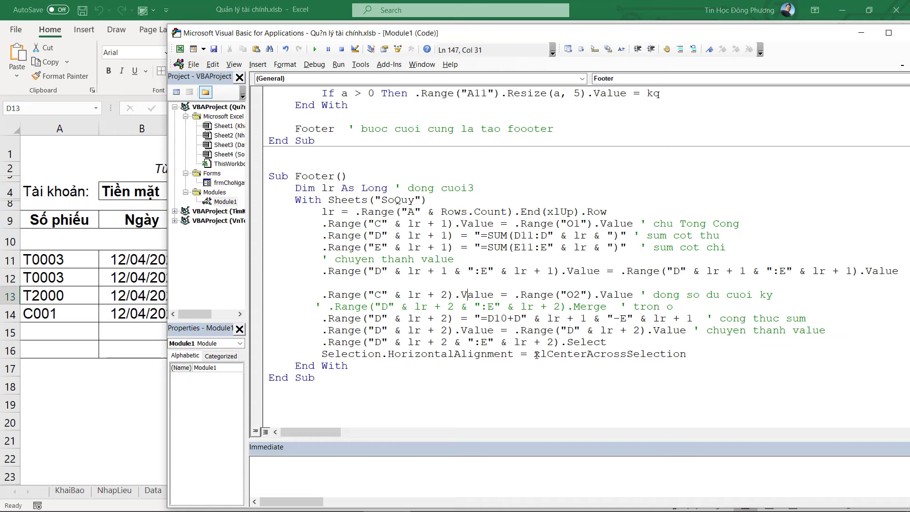
# Step: Copy Footer's D:E Range Select and alignment lines into LocSoQuy's empty line
pyautogui.moveTo(534, 355); pyautogui.dragTo(697, 351)
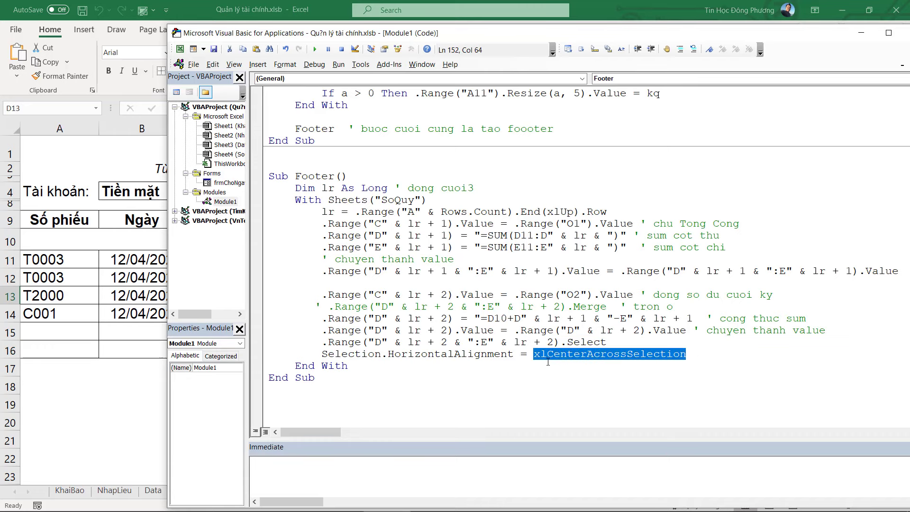
pyautogui.scroll(1, 414, 354)
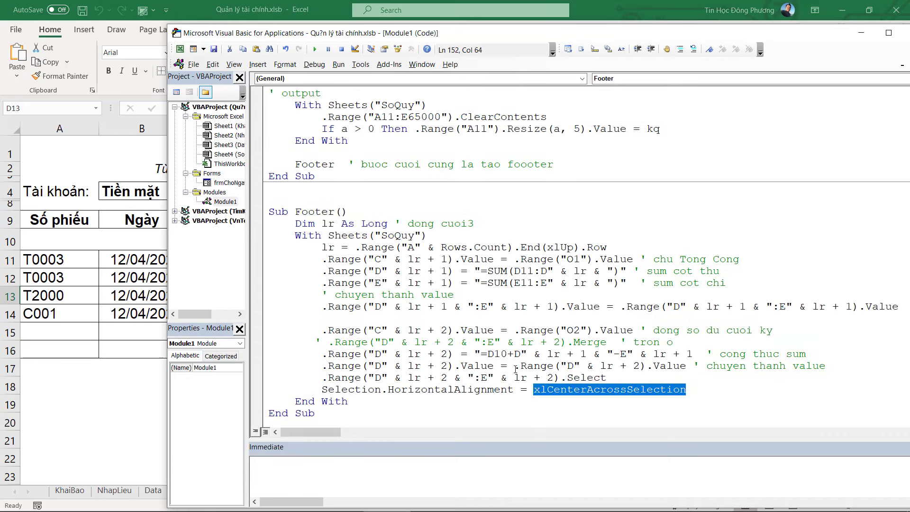
pyautogui.scroll(10, 575, 225)
pyautogui.scroll(4, 576, 224)
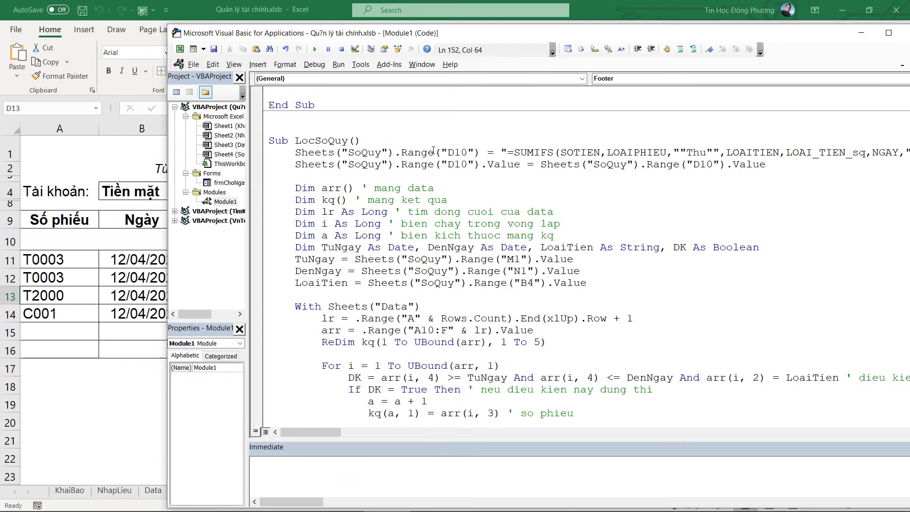
pyautogui.scroll(-7, 433, 150)
pyautogui.scroll(-7, 433, 151)
pyautogui.scroll(-2, 492, 297)
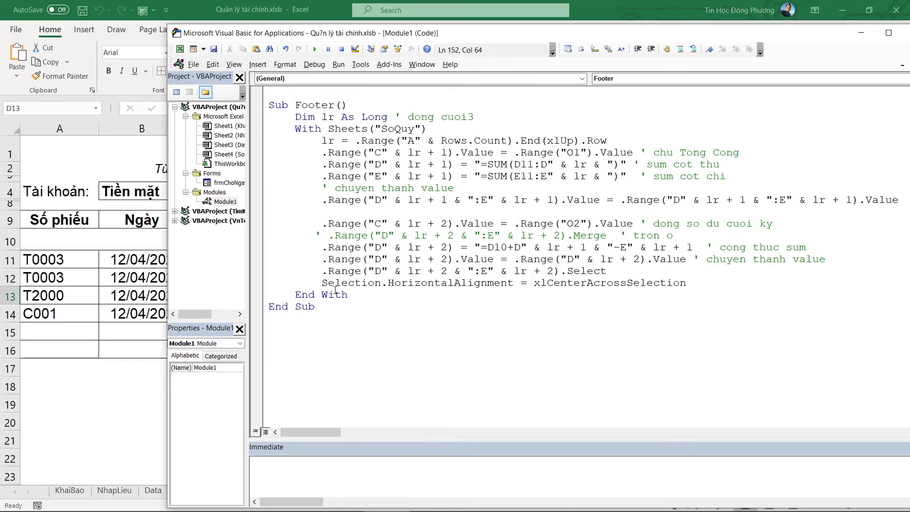
pyautogui.moveTo(719, 287); pyautogui.dragTo(215, 269)
pyautogui.hotkey('ctrl', 'c')
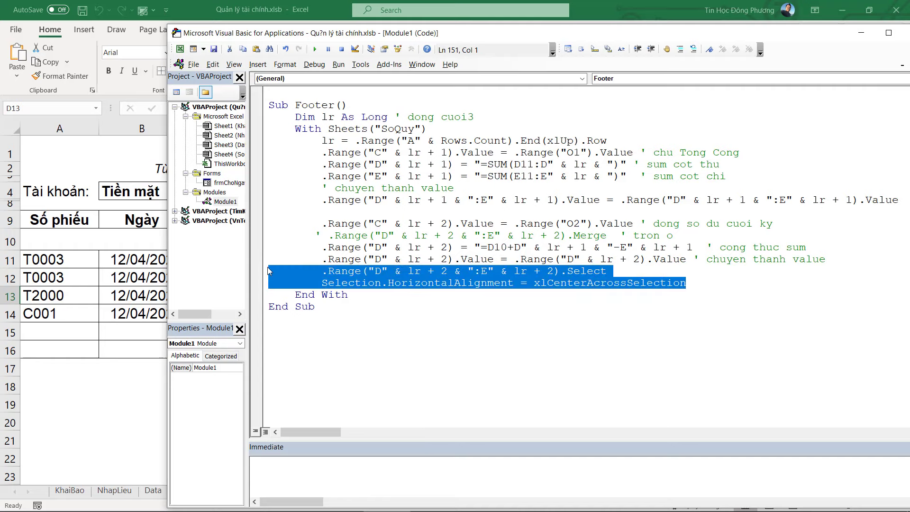
pyautogui.scroll(2, 345, 252)
pyautogui.scroll(11, 344, 251)
pyautogui.scroll(5, 345, 252)
pyautogui.click(344, 252)
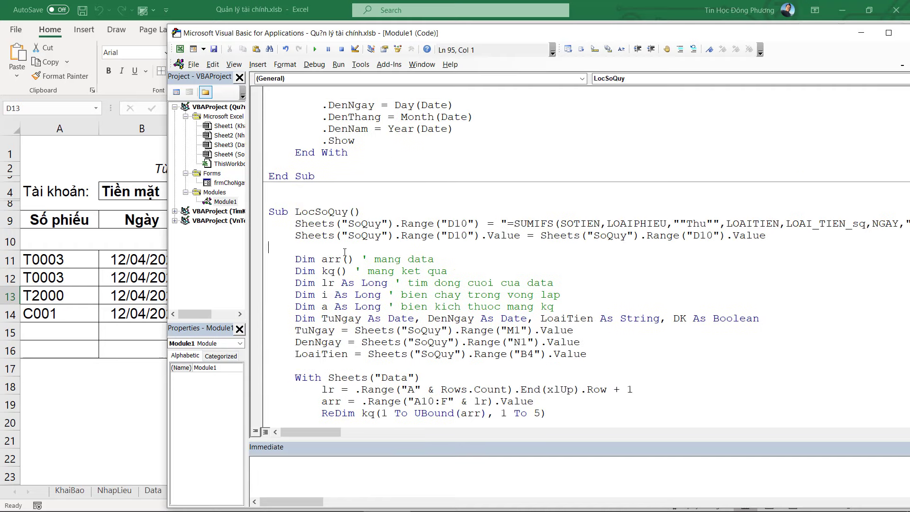
pyautogui.hotkey('ctrl', 'v')
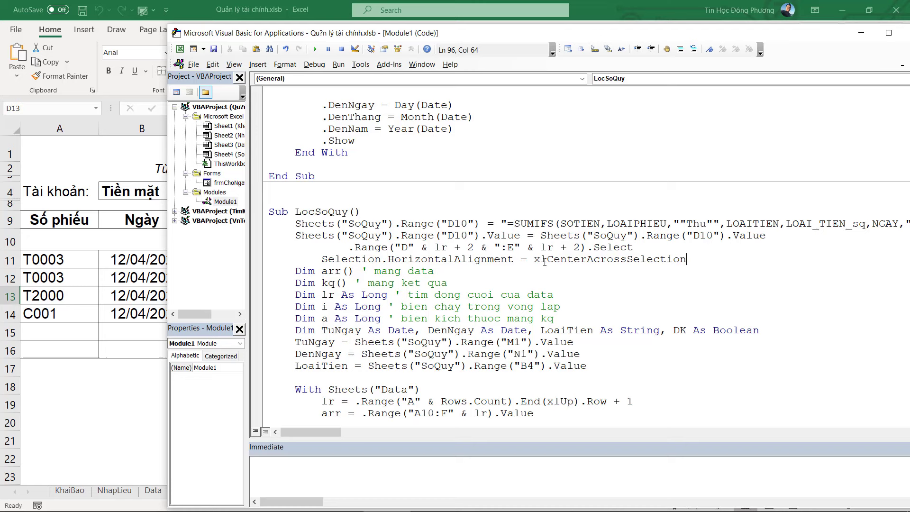
# Step: Delete the pasted alignment line and replace Select with the placeholder jp
pyautogui.hotkey('shift', 'Home')
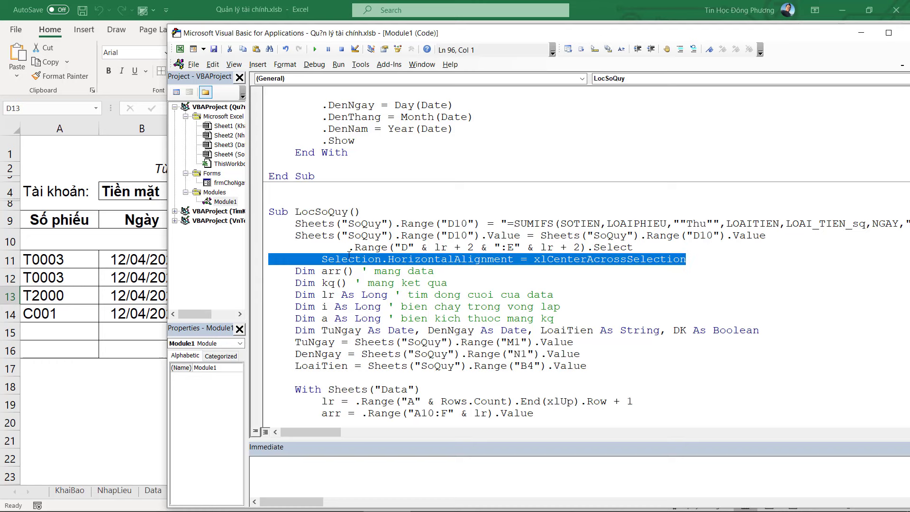
pyautogui.press('BackSpace')
pyautogui.press('BackSpace')
pyautogui.moveTo(595, 249); pyautogui.dragTo(635, 247)
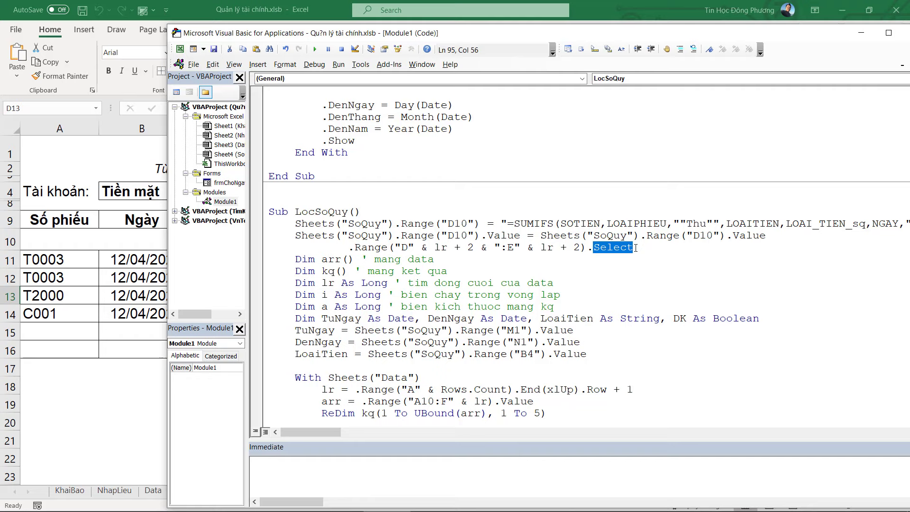
pyautogui.write('jp')
pyautogui.scroll(-7, 636, 248)
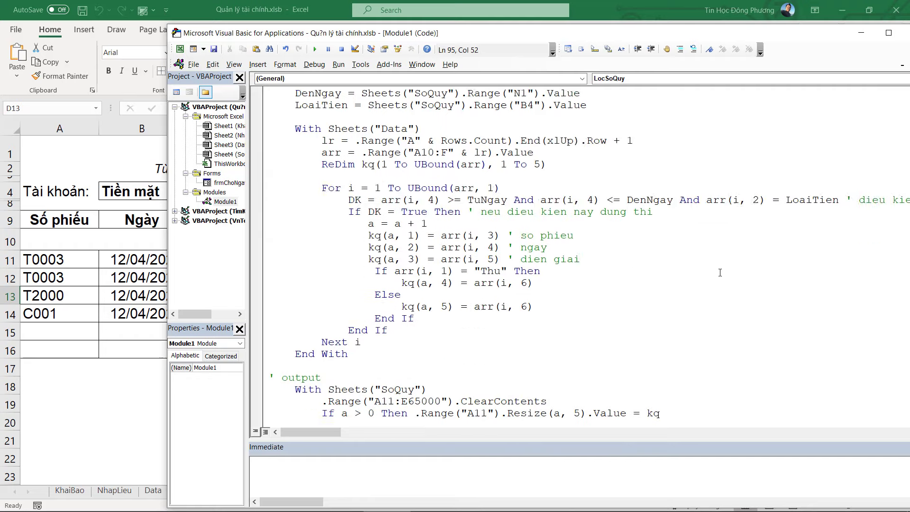
pyautogui.scroll(-6, 569, 279)
pyautogui.scroll(-1, 513, 309)
pyautogui.moveTo(389, 318); pyautogui.dragTo(515, 319)
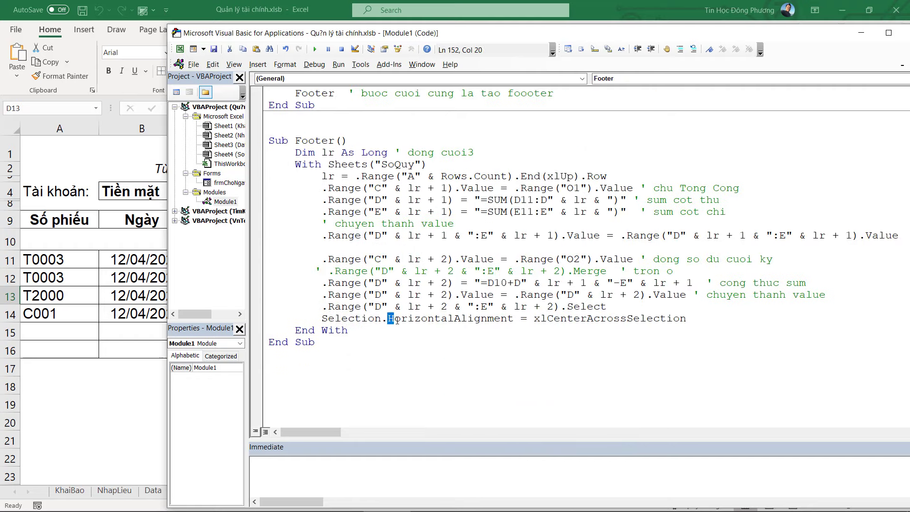
pyautogui.scroll(5, 635, 278)
pyautogui.scroll(10, 643, 261)
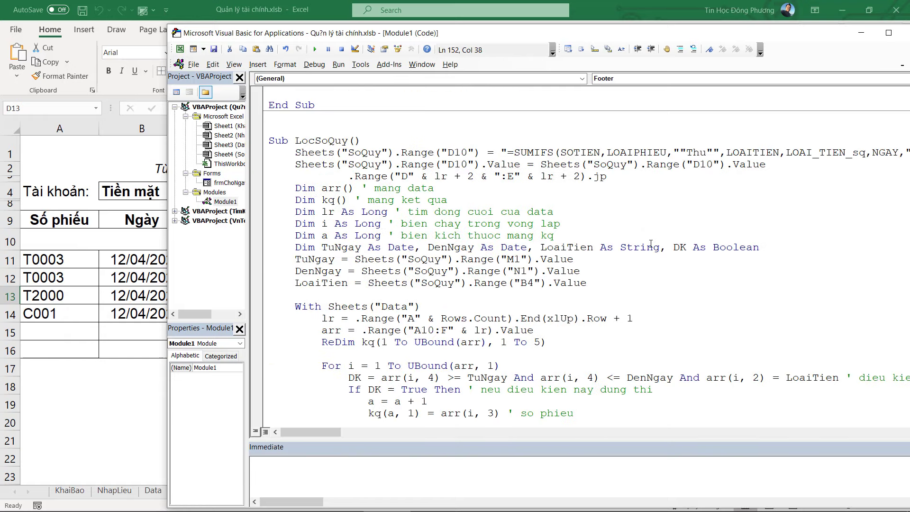
# Step: Change the placeholder line to set HorizontalAlignment = xlRight
pyautogui.doubleClick(606, 177)
pyautogui.click(353, 175)
pyautogui.press('BackSpace')
pyautogui.press('BackSpace')
pyautogui.press('BackSpace')
pyautogui.press('BackSpace')
pyautogui.press('BackSpace')
pyautogui.write('Ho')
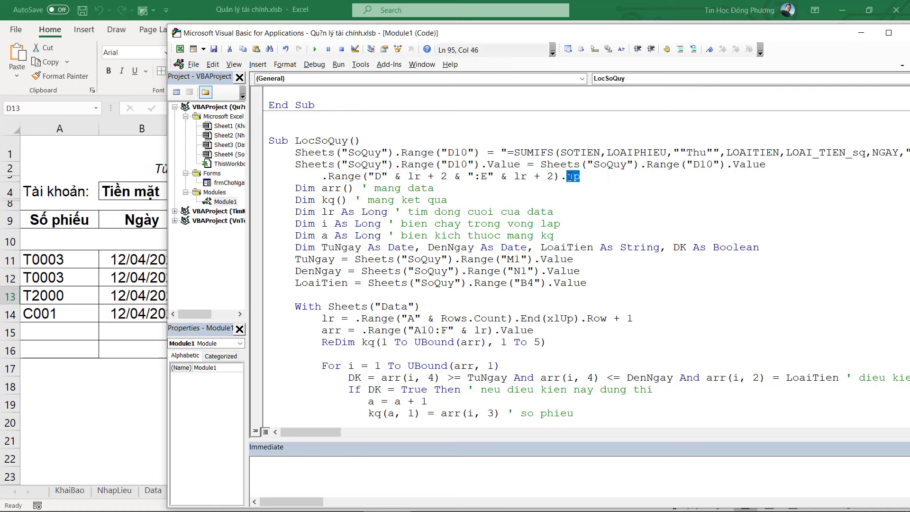
pyautogui.press('Tab')
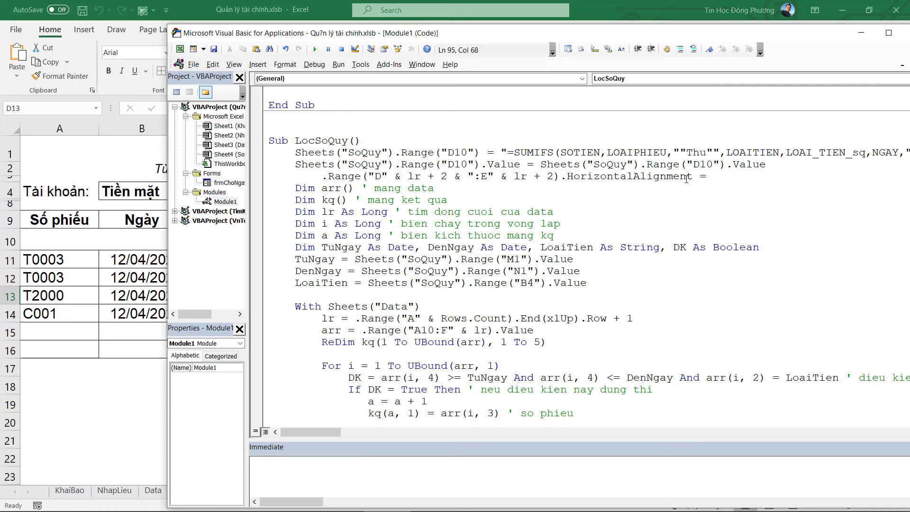
pyautogui.click(720, 175)
pyautogui.write('xl')
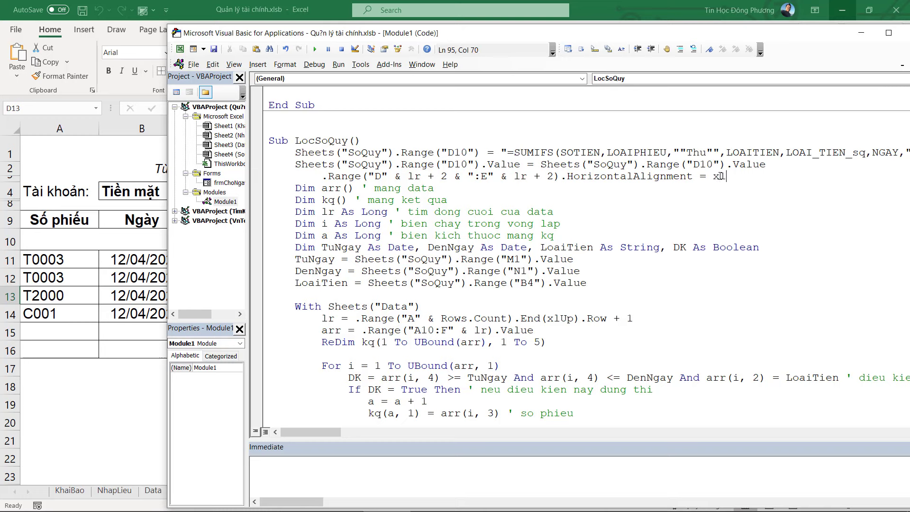
pyautogui.hotkey('ctrl', 'space')
pyautogui.write('Right')
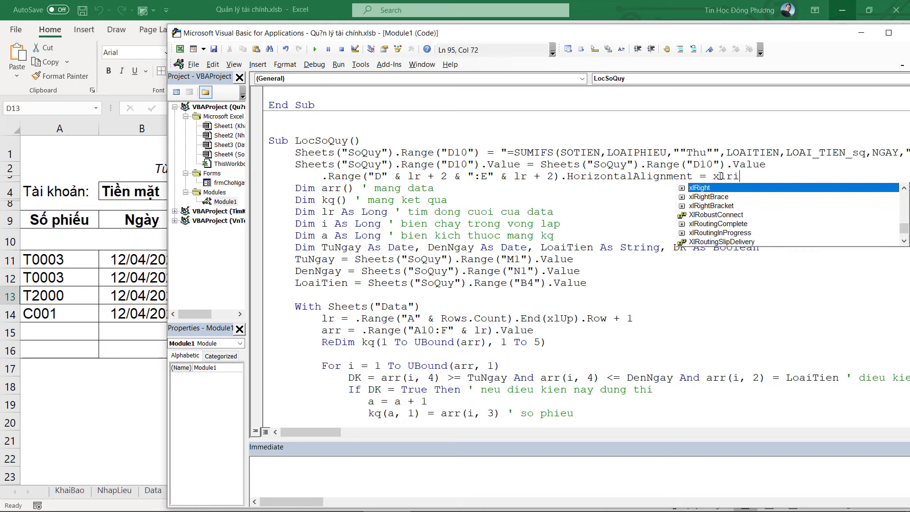
pyautogui.press('Tab')
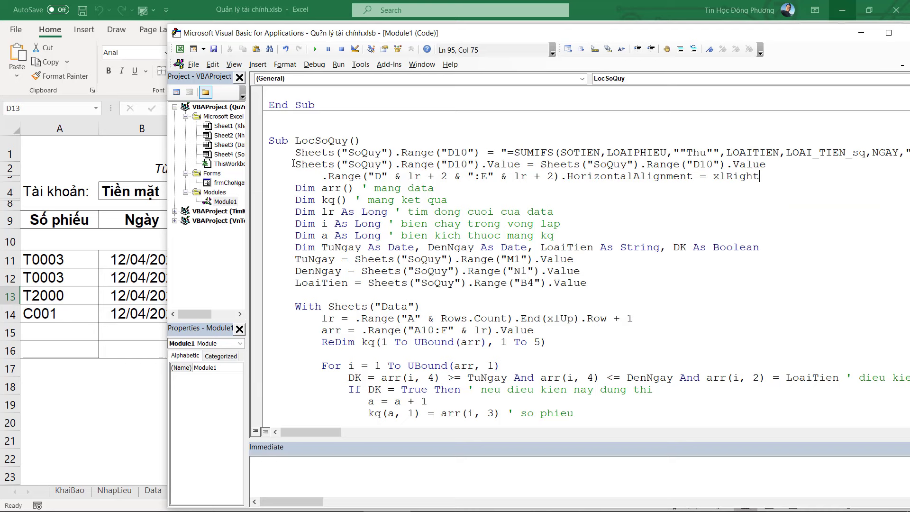
# Step: Qualify the range with Sheets("SoQuy"), copied from the line above
pyautogui.moveTo(293, 163); pyautogui.dragTo(397, 164)
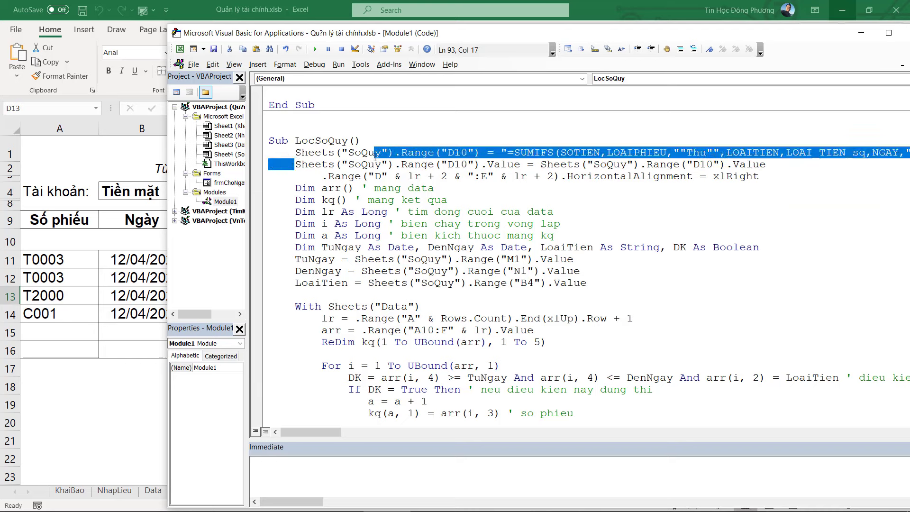
pyautogui.click(309, 178)
pyautogui.write('Sheets("SoQuy")')
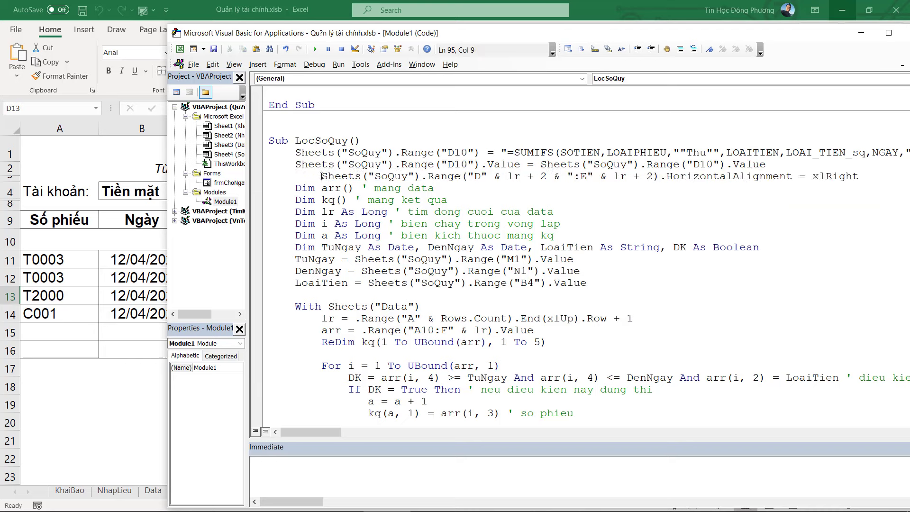
pyautogui.press('BackSpace')
pyautogui.press('BackSpace')
pyautogui.press('BackSpace')
pyautogui.click(495, 271)
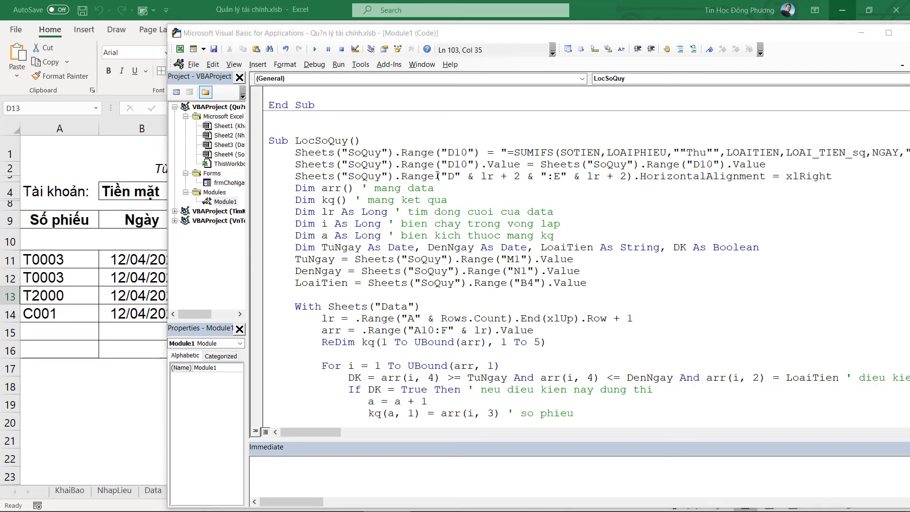
# Step: Replace the computed range address with the fixed "D11:E5000"
pyautogui.moveTo(472, 175); pyautogui.dragTo(551, 176)
pyautogui.press('Delete')
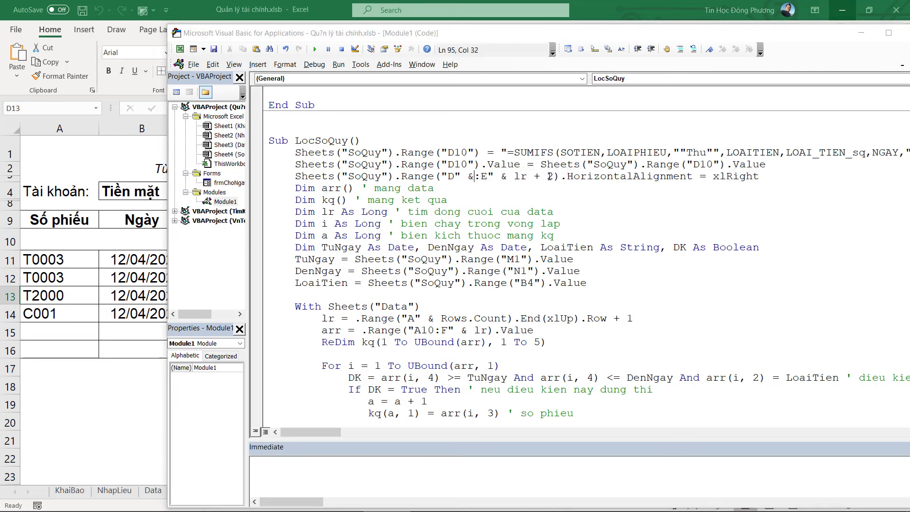
pyautogui.press('BackSpace')
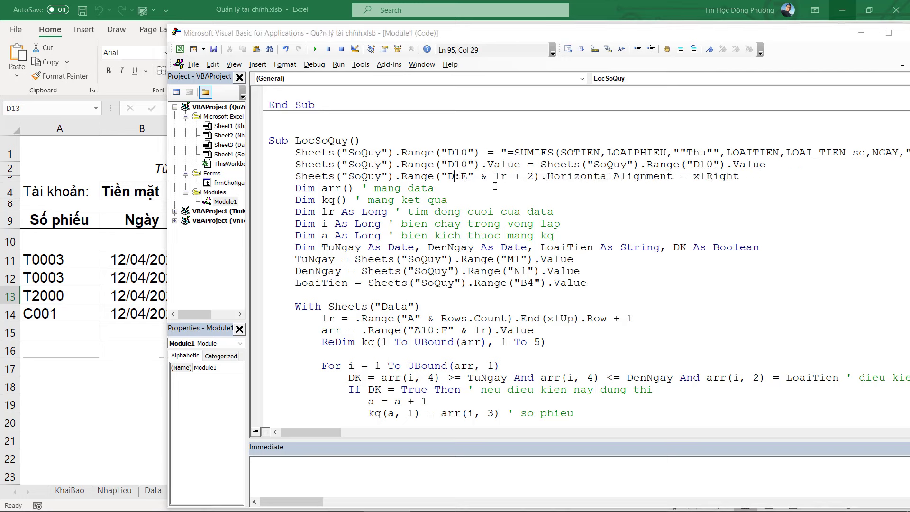
pyautogui.write('11')
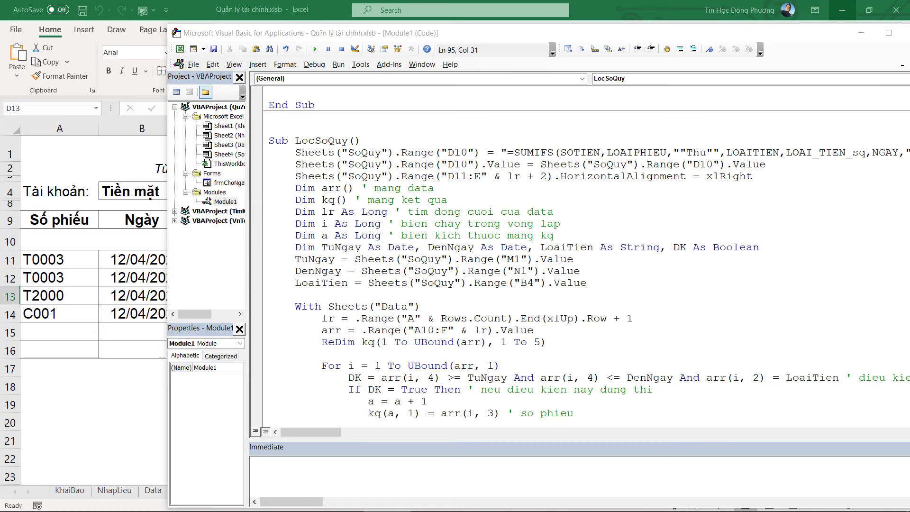
pyautogui.moveTo(548, 176); pyautogui.dragTo(482, 175)
pyautogui.press('Delete')
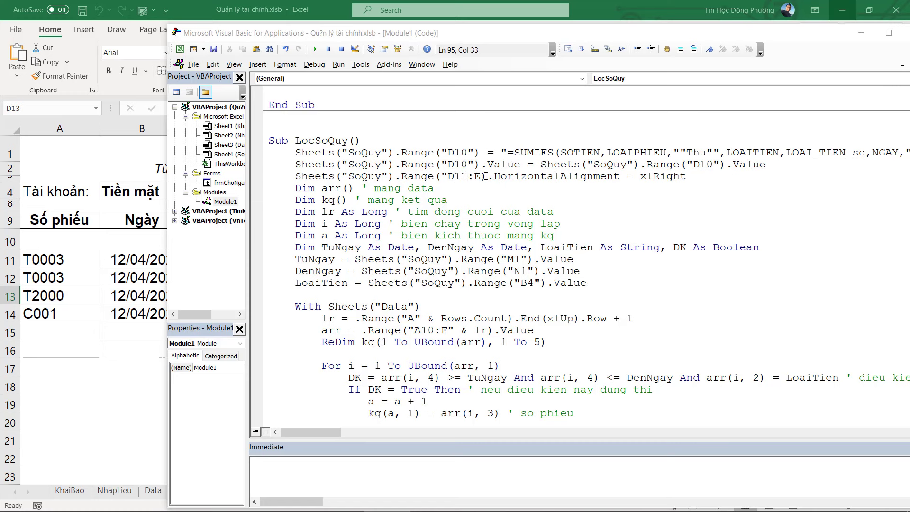
pyautogui.write('5000')
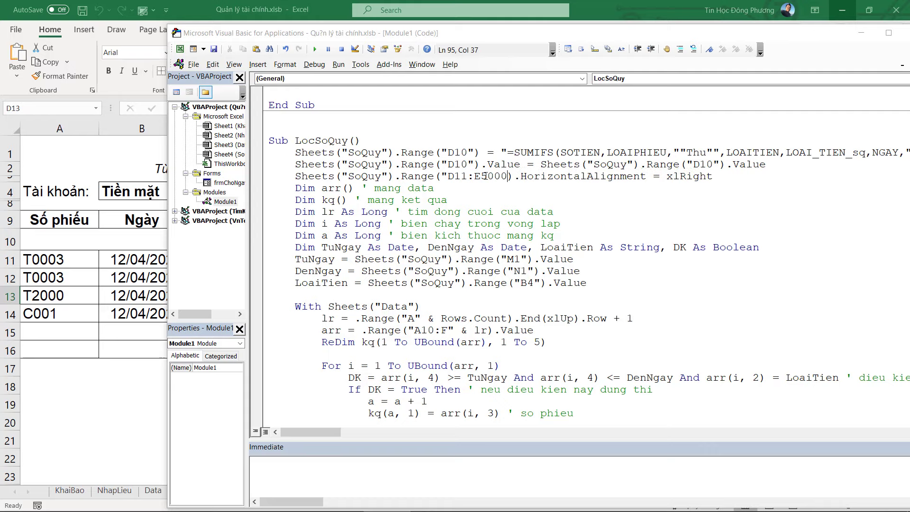
pyautogui.write('"')
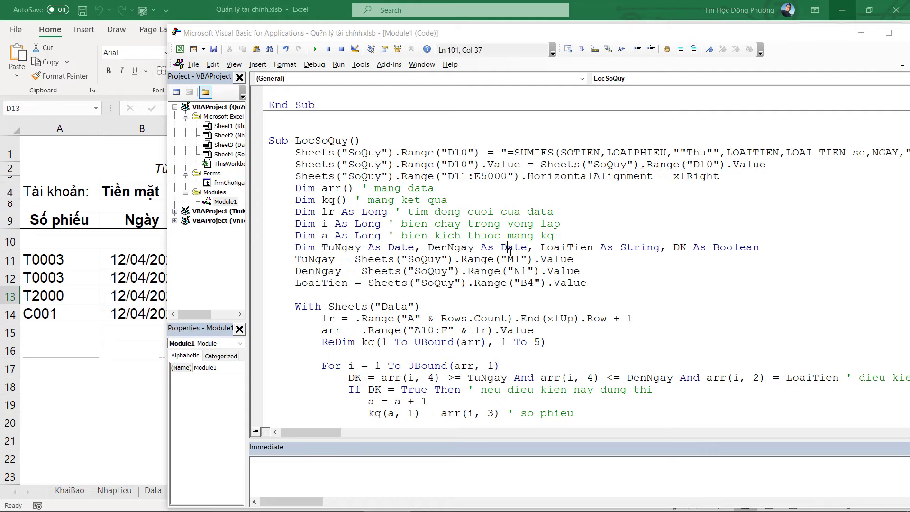
pyautogui.click(400, 283)
# Step: Return to the SoQuy sheet and run the Loc filter on the cash book
pyautogui.scroll(-4, 424, 272)
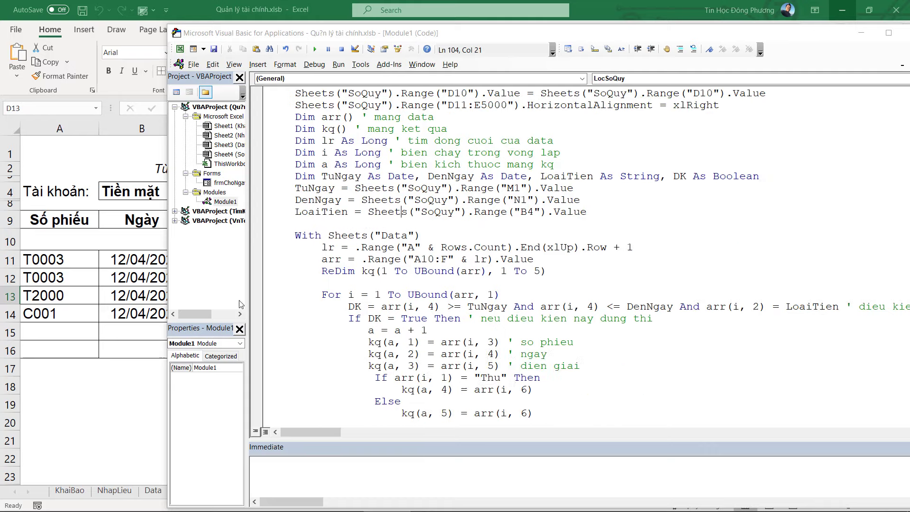
pyautogui.hotkey('alt', 'F11')
pyautogui.click(215, 195)
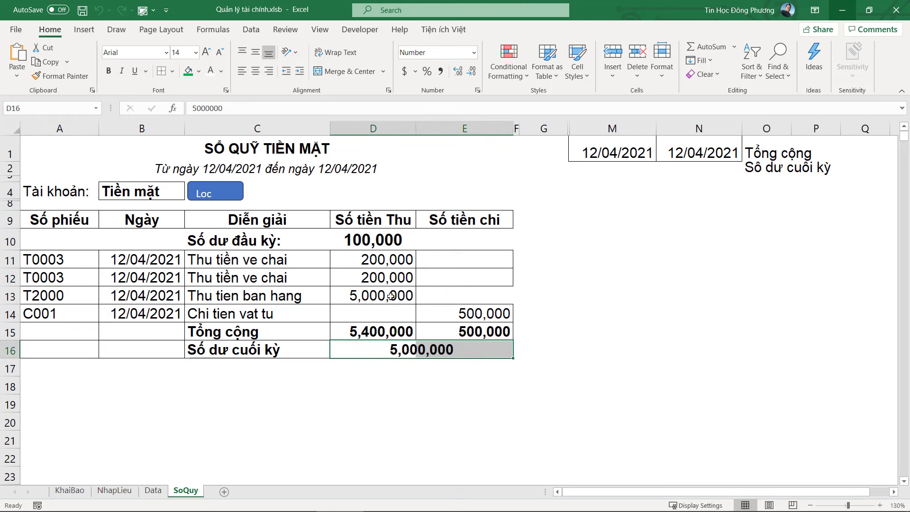
# Step: Check the Tiền mặt expense totals, then filter the ledger for BIDV and check its totals
pyautogui.click(441, 296)
pyautogui.click(442, 334)
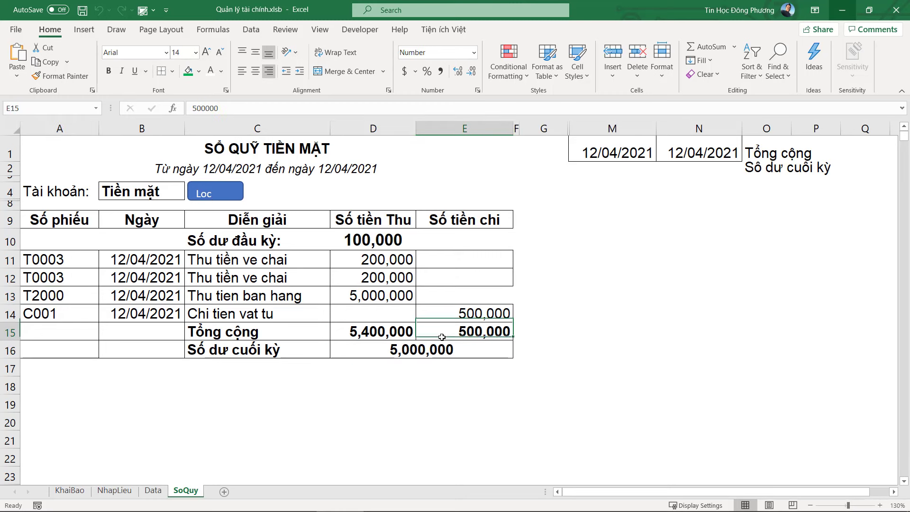
pyautogui.click(176, 188)
pyautogui.click(189, 195)
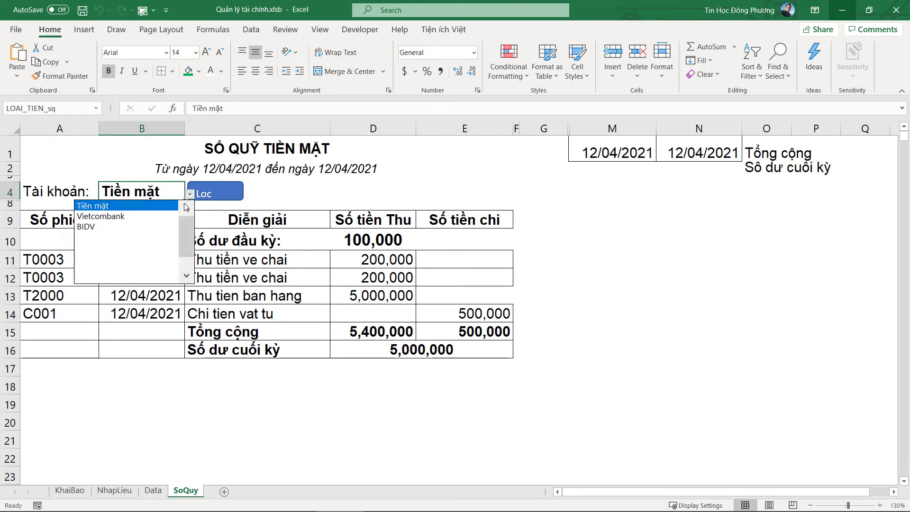
pyautogui.click(152, 226)
pyautogui.click(218, 198)
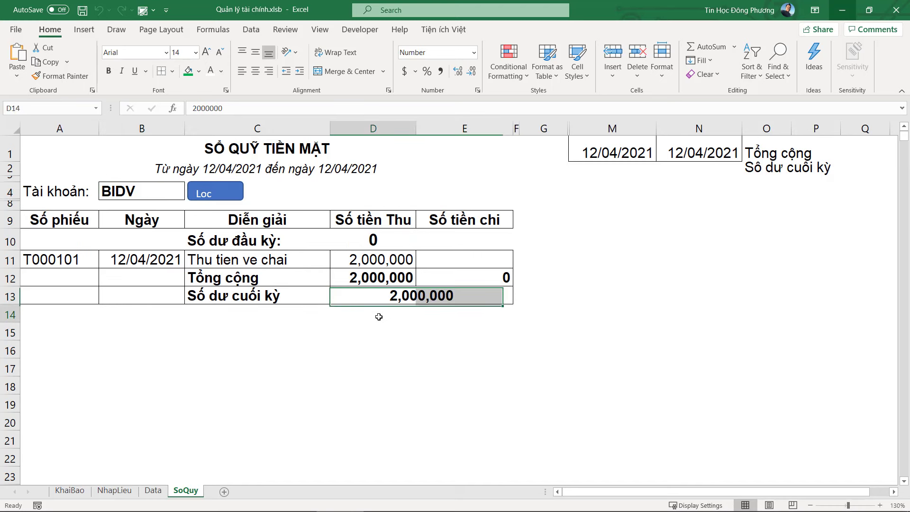
pyautogui.click(467, 296)
pyautogui.click(472, 285)
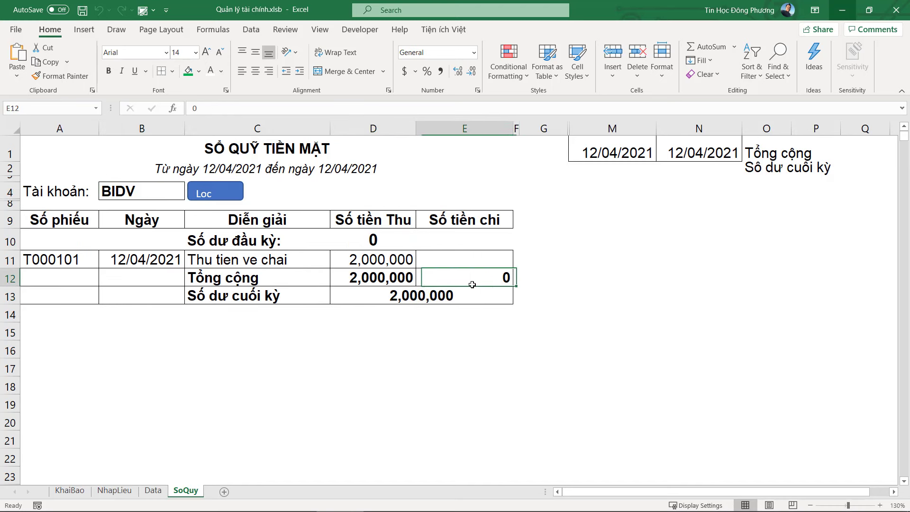
# Step: Set the B4 account back to Tiền mặt and refilter the ledger
pyautogui.click(171, 197)
pyautogui.click(189, 195)
pyautogui.scroll(1, 184, 244)
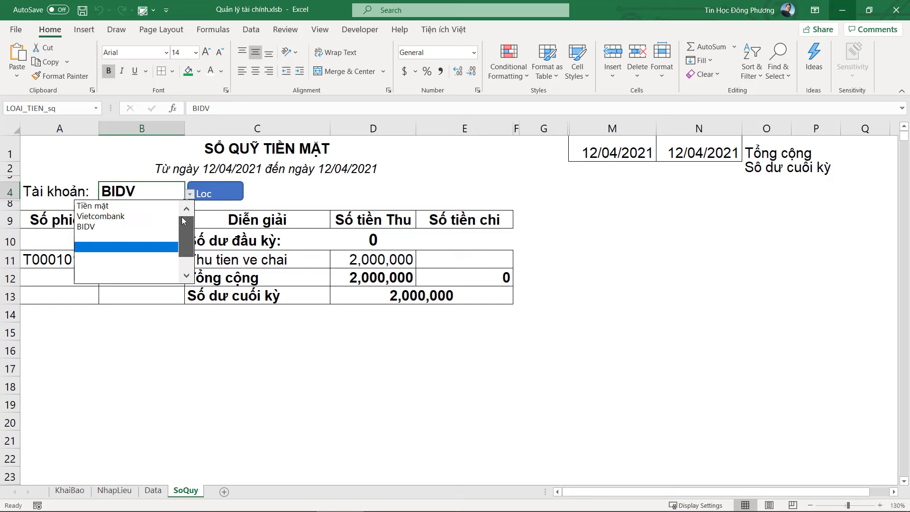
pyautogui.click(90, 206)
pyautogui.click(214, 199)
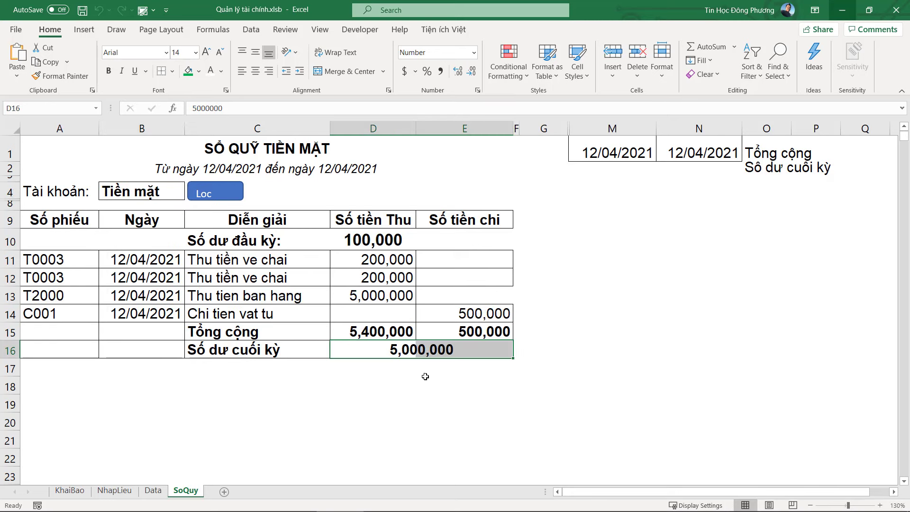
# Step: Inspect the payment and balance cells around row 13 of the Tiền mặt ledger
pyautogui.click(488, 303)
pyautogui.click(521, 295)
pyautogui.press('Down')
pyautogui.press('Down')
pyautogui.press('Down')
pyautogui.click(477, 292)
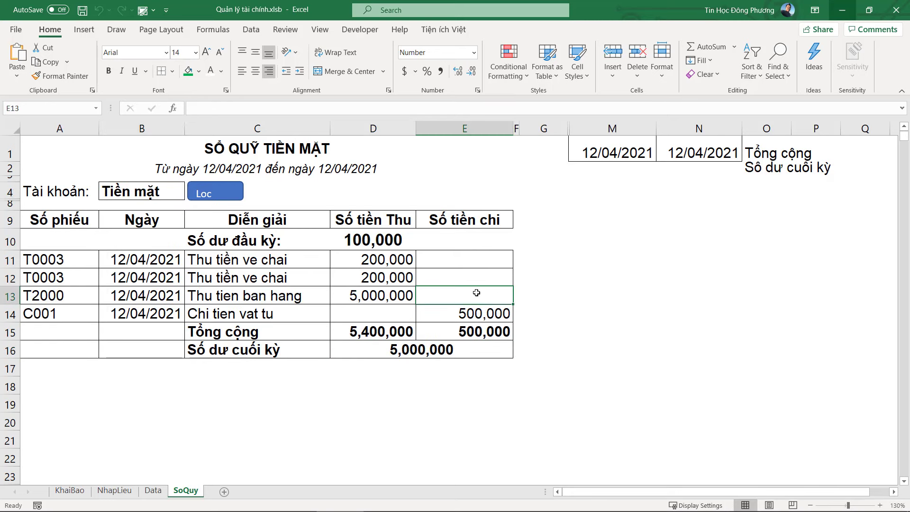
pyautogui.click(524, 315)
pyautogui.click(492, 297)
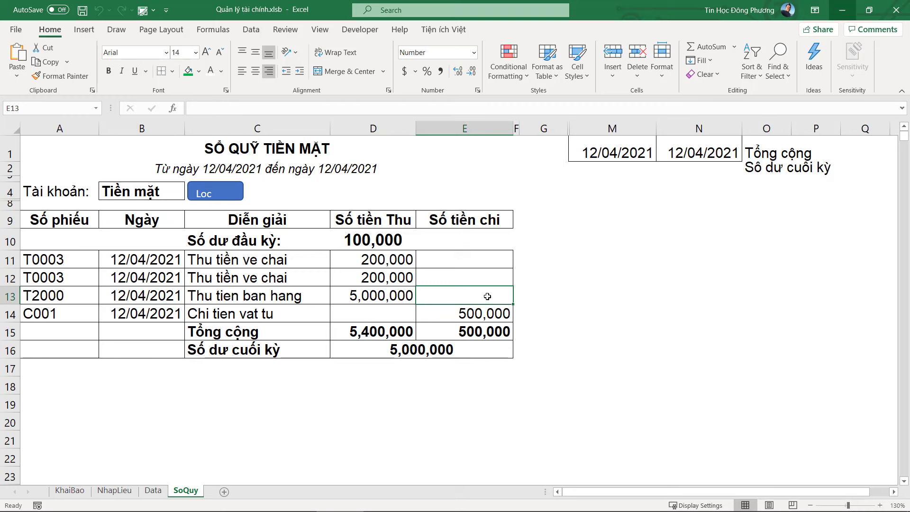
pyautogui.click(537, 308)
pyautogui.click(459, 299)
pyautogui.click(533, 308)
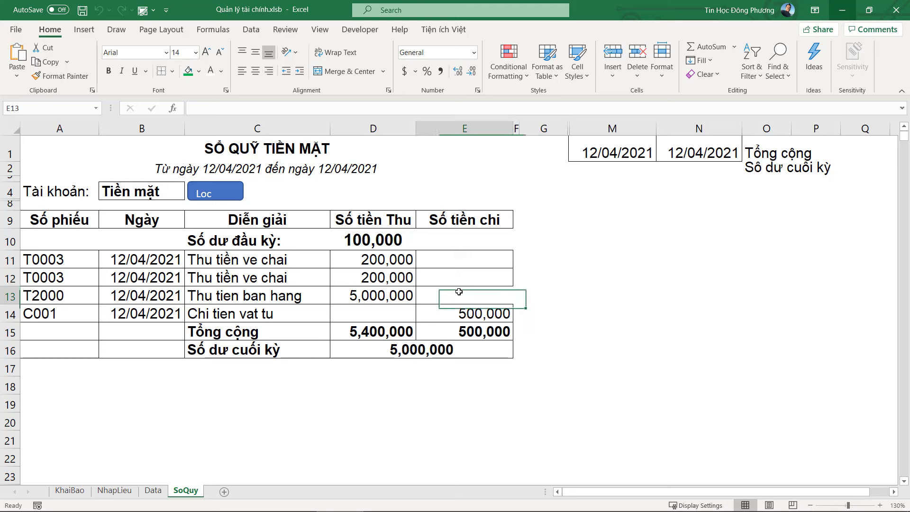
pyautogui.click(462, 293)
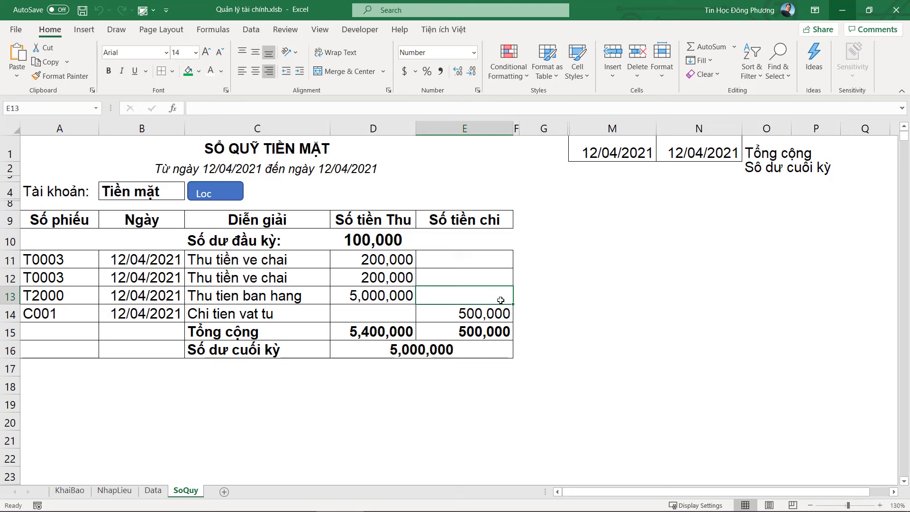
pyautogui.click(521, 315)
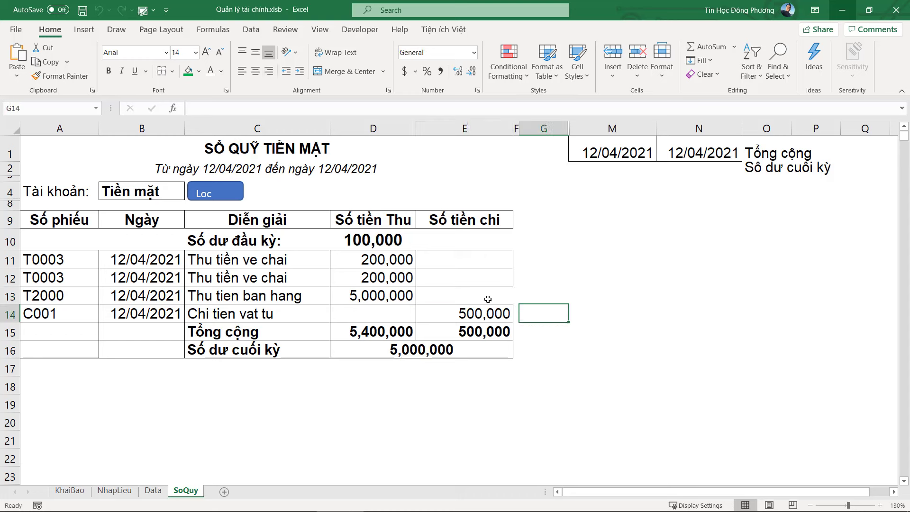
pyautogui.click(488, 299)
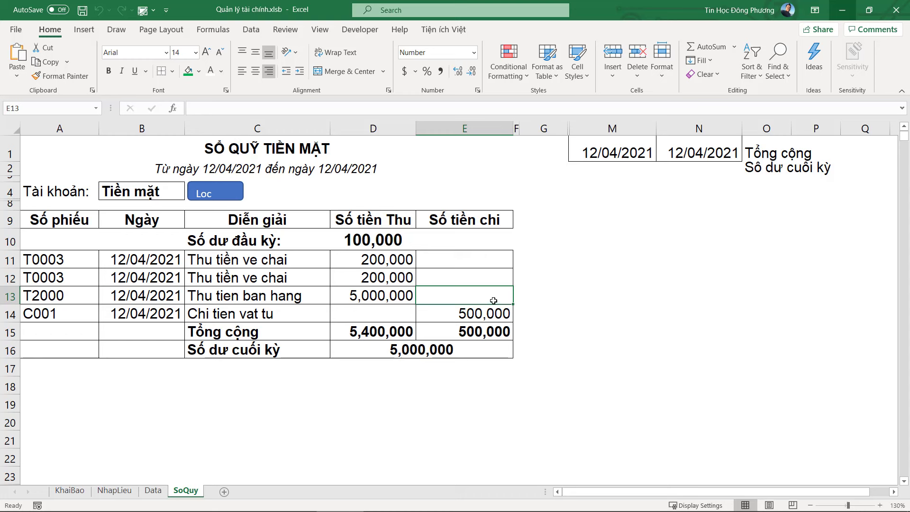
# Step: Check the receipts total and closing balance payment cell, then open B4's account list
pyautogui.click(539, 313)
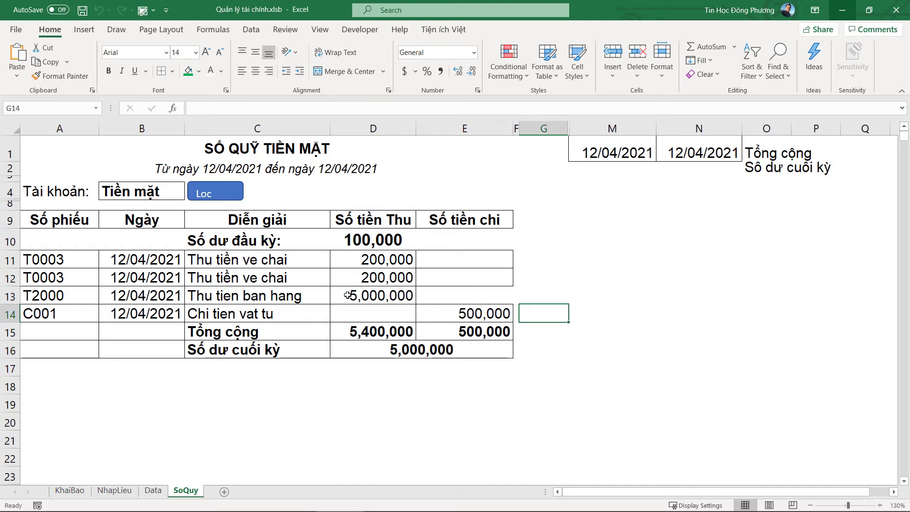
pyautogui.scroll(-2, 351, 296)
pyautogui.scroll(2, 308, 256)
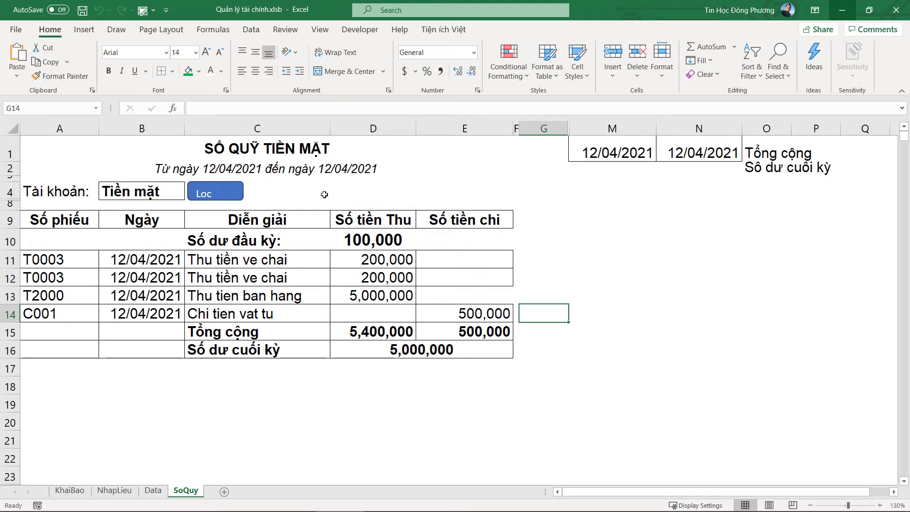
pyautogui.click(388, 325)
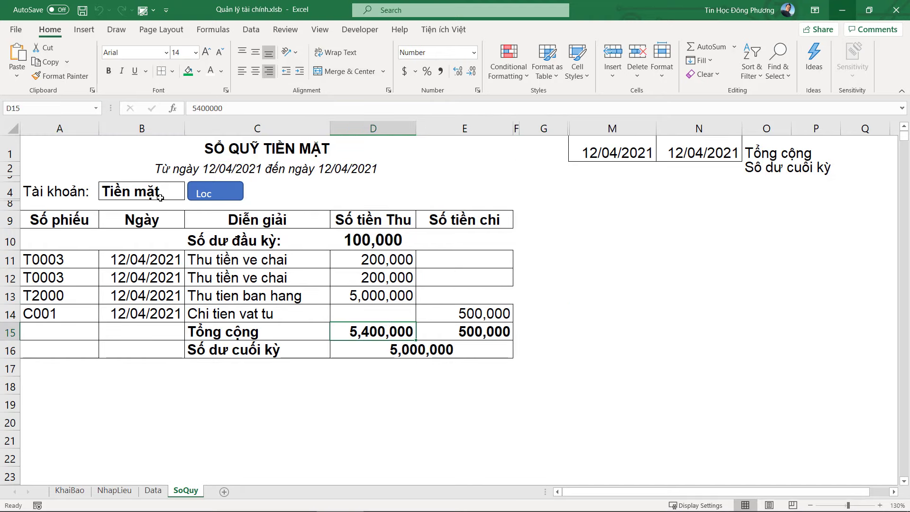
pyautogui.click(444, 299)
pyautogui.click(487, 358)
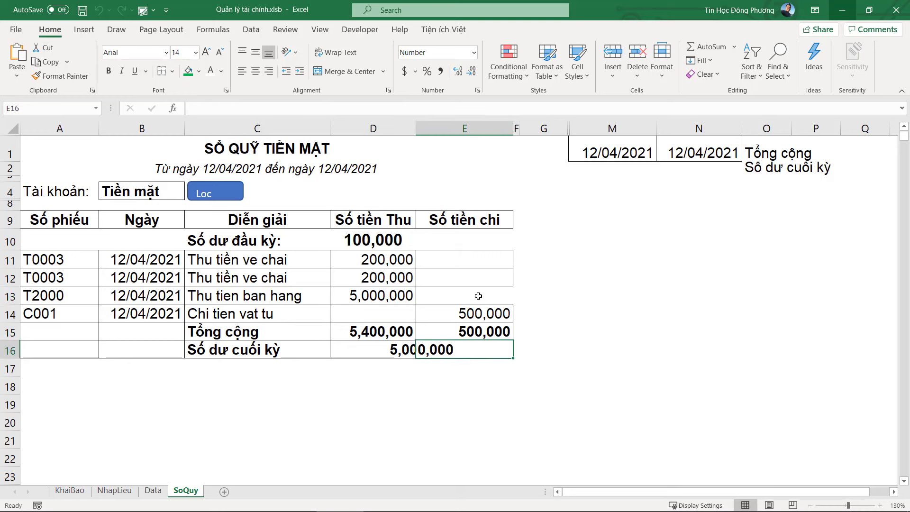
pyautogui.click(174, 195)
pyautogui.click(189, 195)
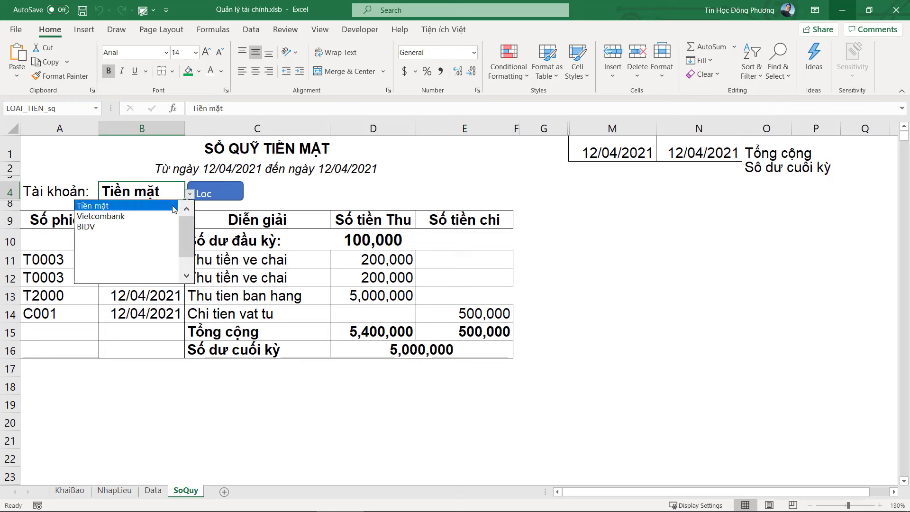
# Step: Filter the ledger for Vietcombank and check its zero totals row
pyautogui.click(110, 217)
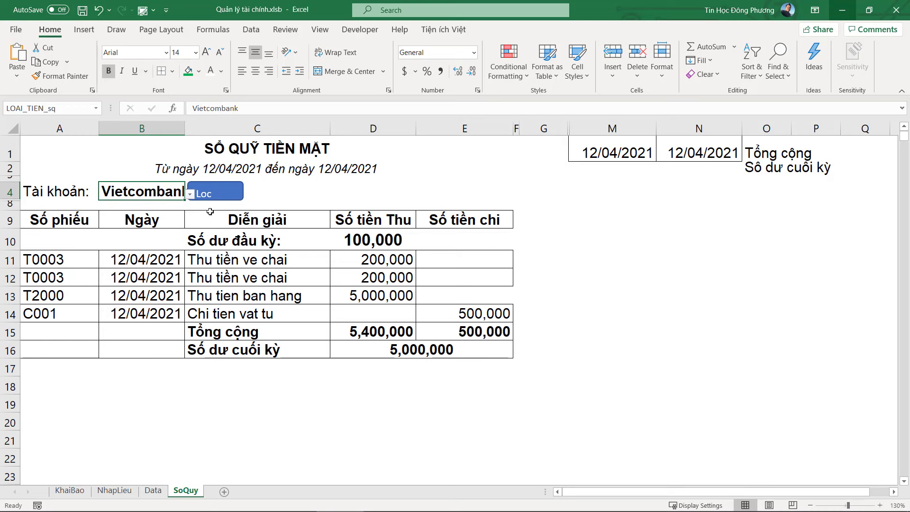
pyautogui.click(223, 197)
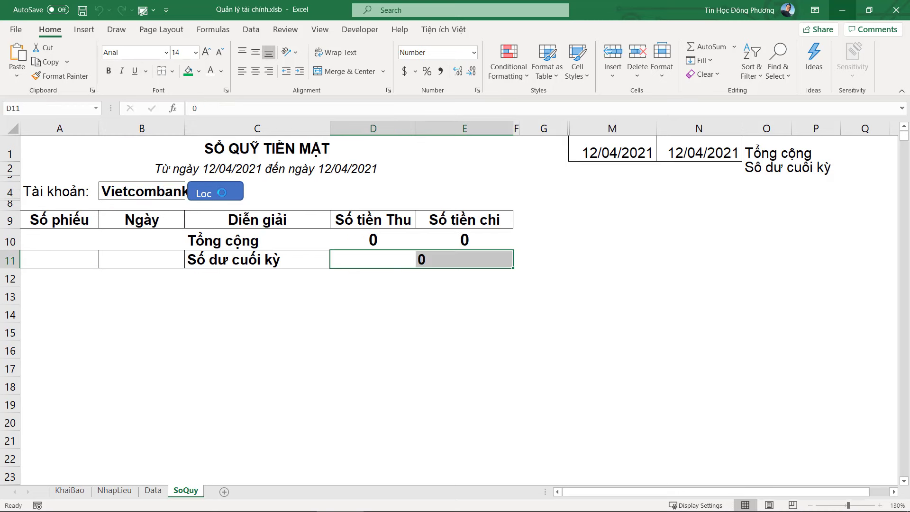
pyautogui.click(240, 245)
pyautogui.click(361, 241)
pyautogui.click(465, 243)
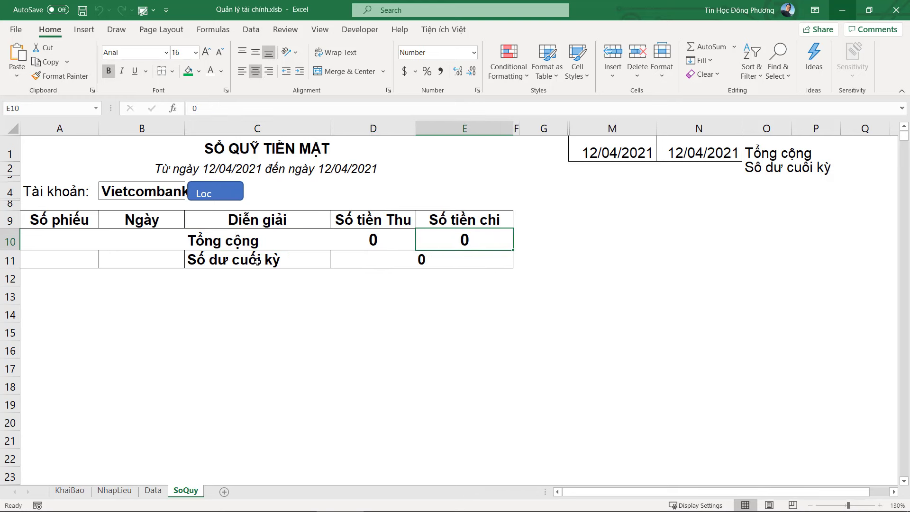
pyautogui.click(384, 249)
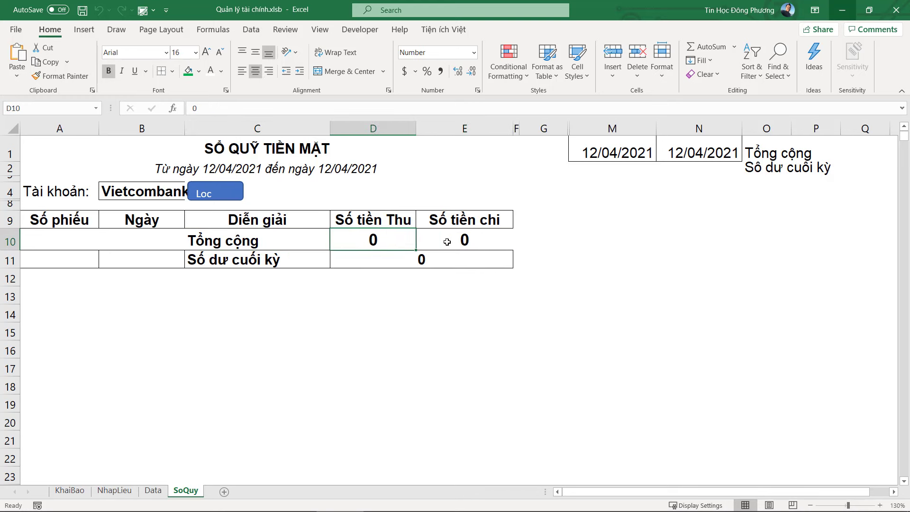
pyautogui.click(447, 242)
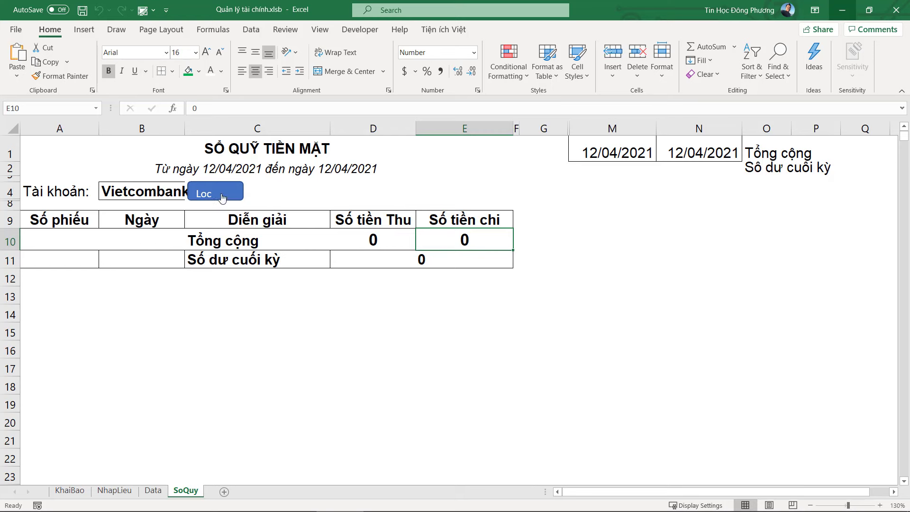
pyautogui.click(143, 191)
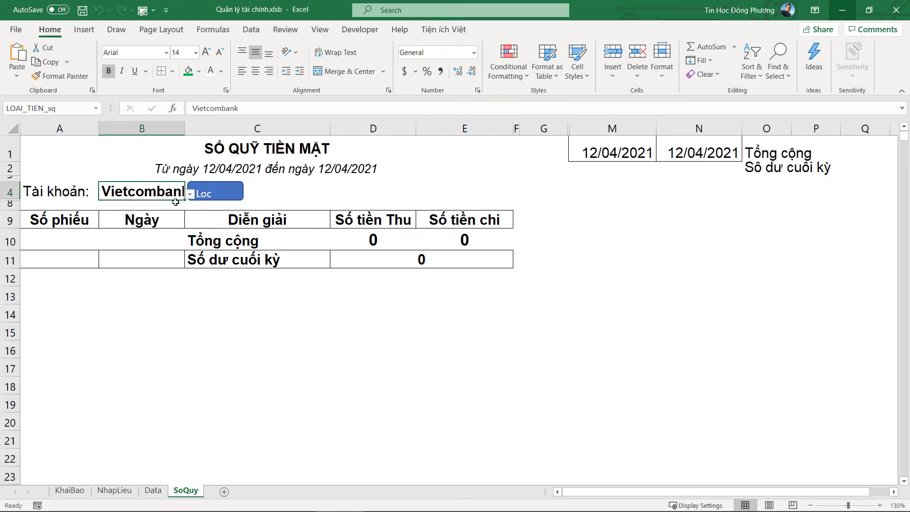
pyautogui.click(245, 235)
pyautogui.click(387, 243)
pyautogui.click(450, 241)
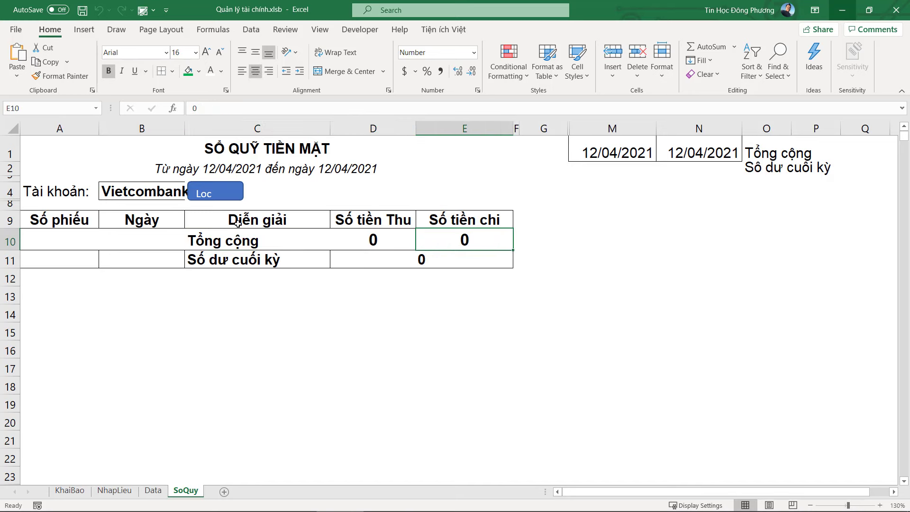
# Step: Switch the account back to Tiền mặt and rerun the Loc filter
pyautogui.click(157, 192)
pyautogui.click(190, 194)
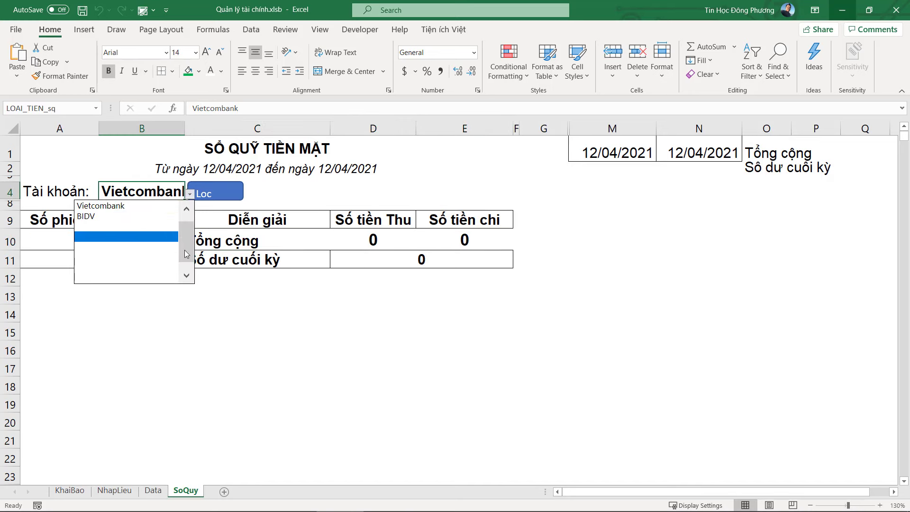
pyautogui.moveTo(186, 254); pyautogui.dragTo(186, 248)
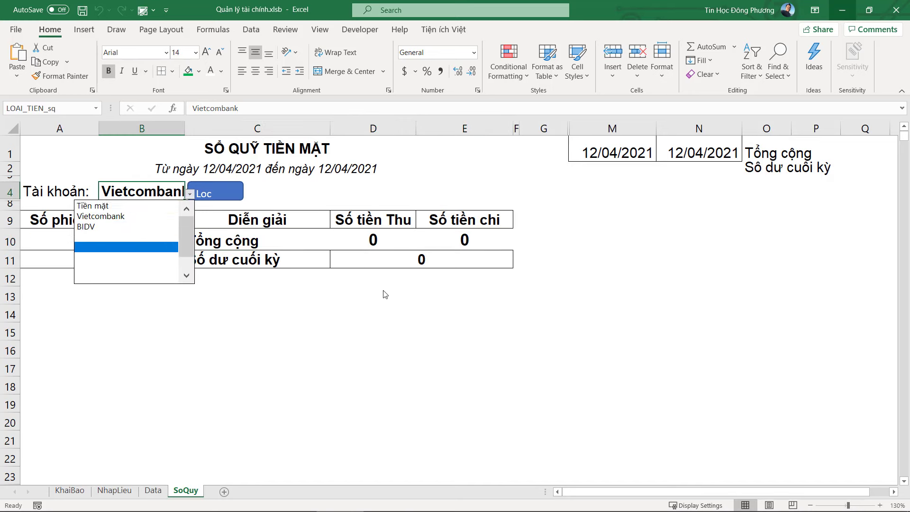
pyautogui.click(114, 206)
pyautogui.click(226, 193)
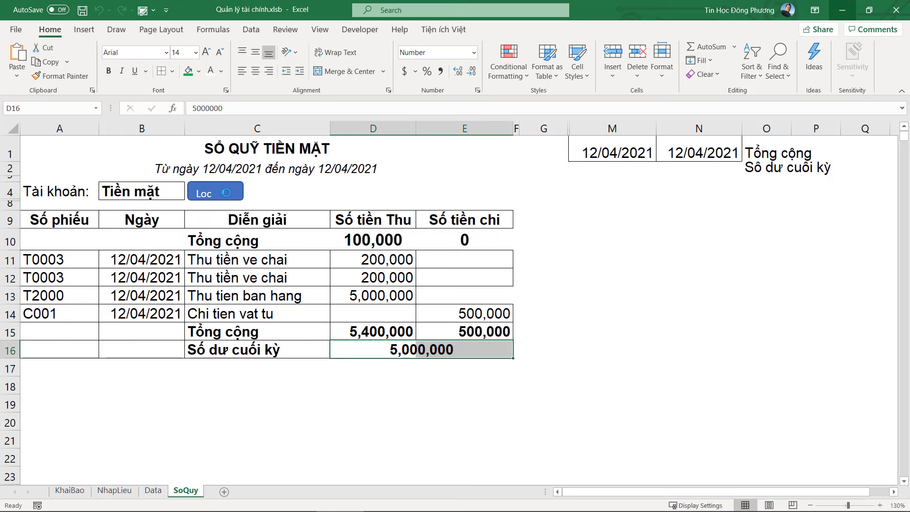
# Step: Relabel row 10 as 'Số dư đầu kỳ', then open the VBA editor
pyautogui.click(239, 240)
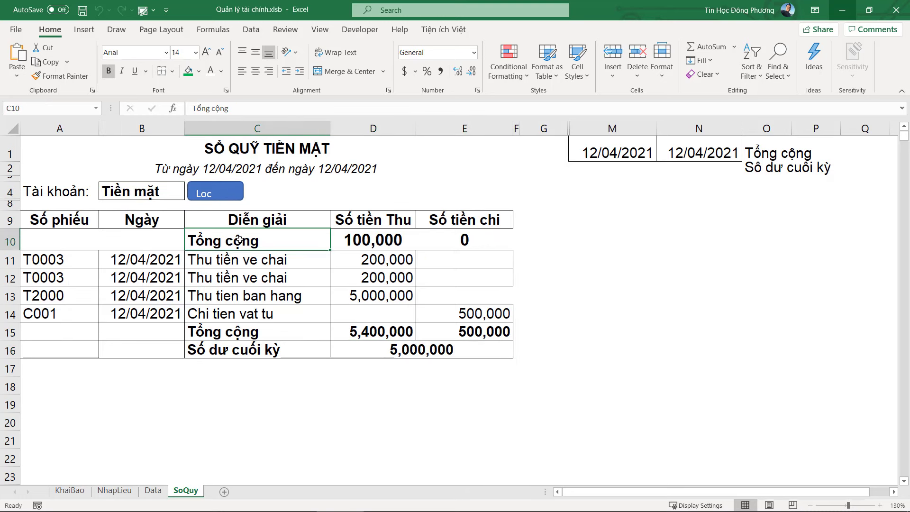
pyautogui.write('Số dư đầu ky')
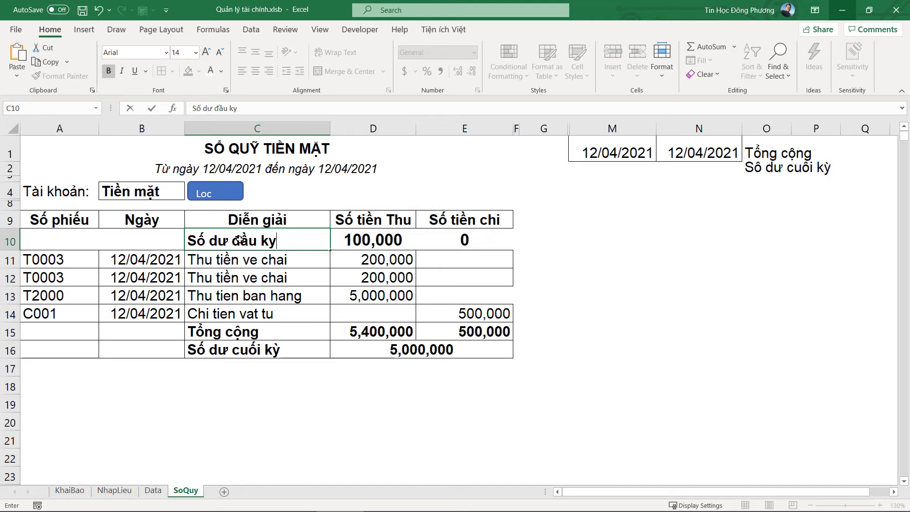
pyautogui.write('f')
pyautogui.press('Return')
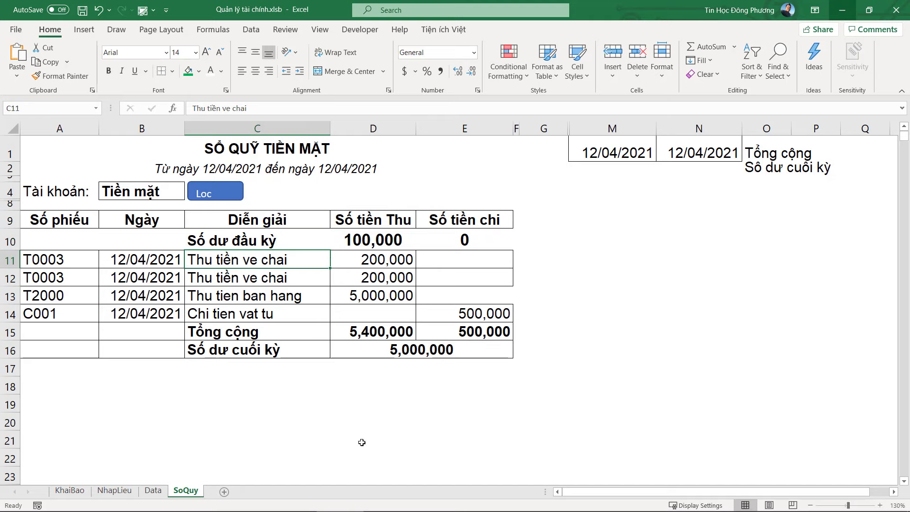
pyautogui.click(397, 506)
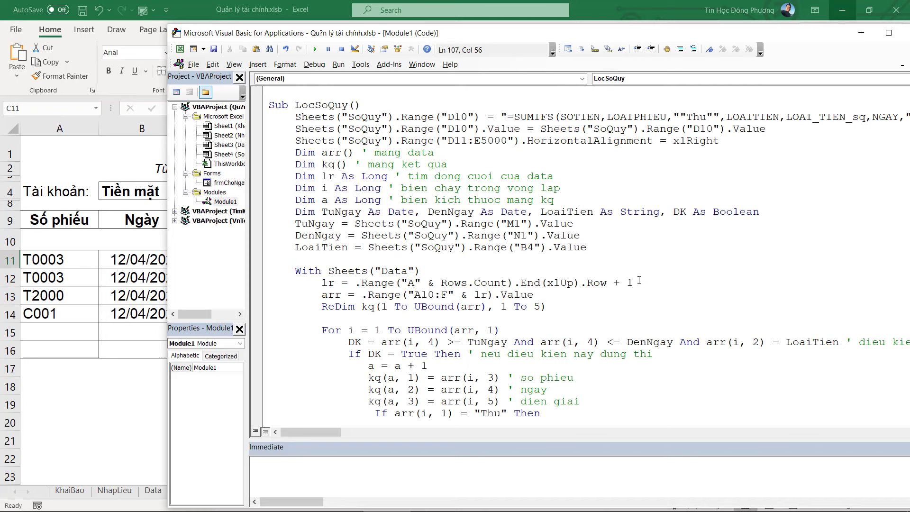
# Step: Add a blank code line, then clear ledger rows 11–16 on the SoQuy sheet
pyautogui.press('Return')
pyautogui.write('if lr =')
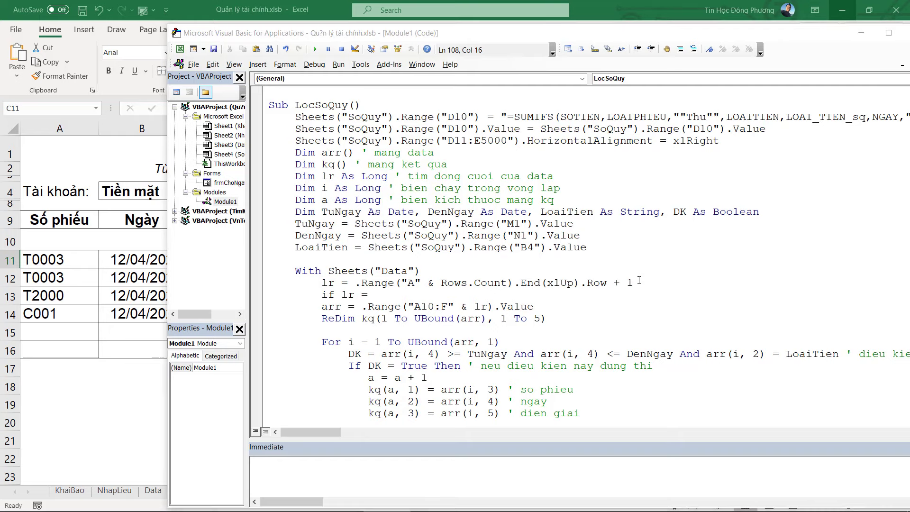
pyautogui.hotkey('alt', 'F11')
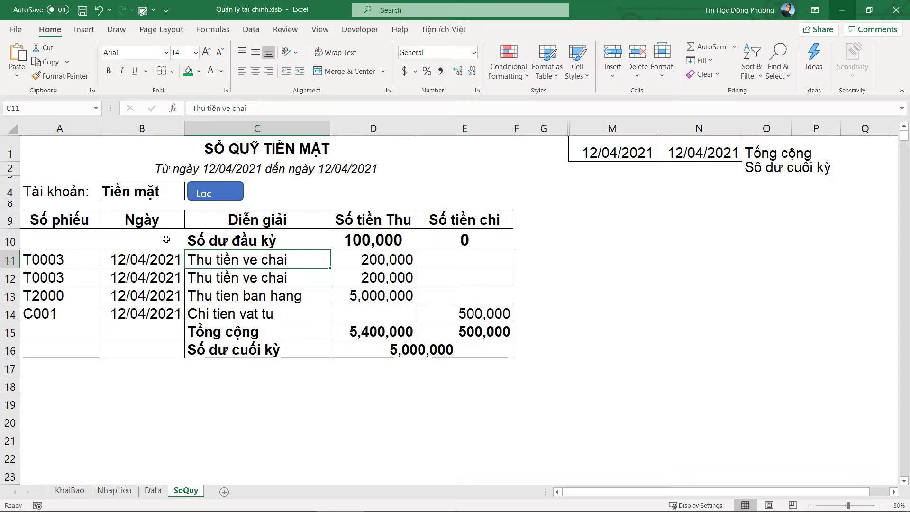
pyautogui.click(34, 234)
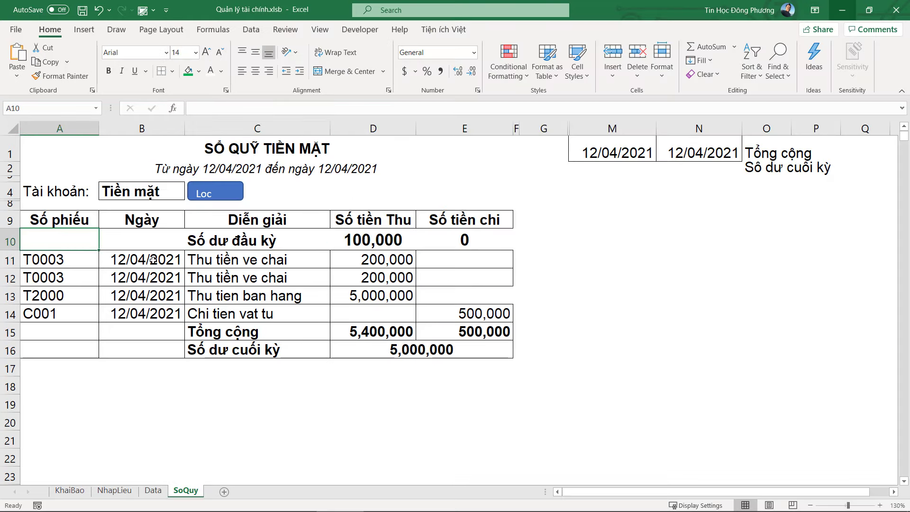
pyautogui.click(46, 221)
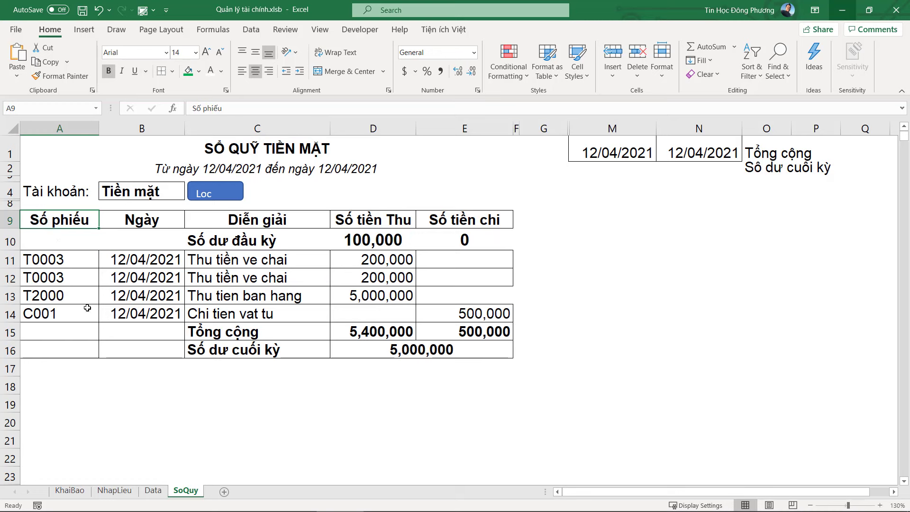
pyautogui.click(37, 254)
pyautogui.moveTo(37, 253); pyautogui.dragTo(491, 349)
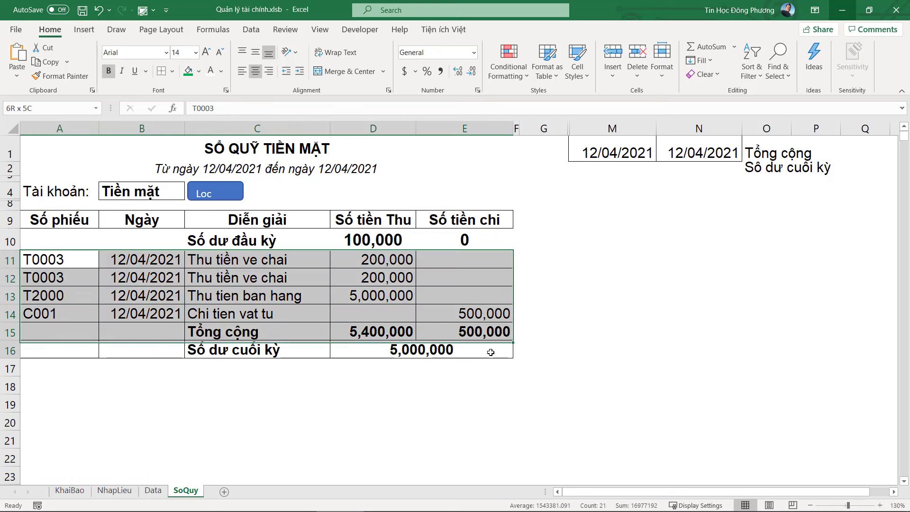
pyautogui.press('Delete')
pyautogui.click(491, 353)
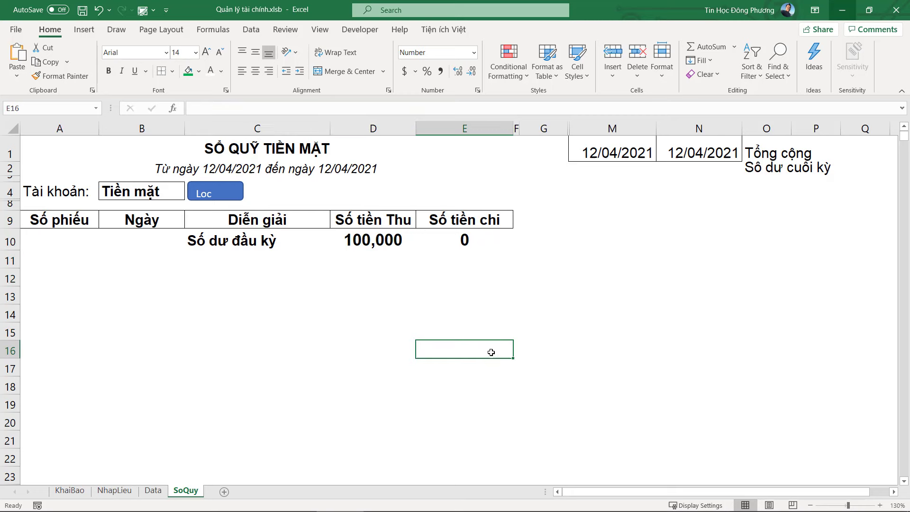
# Step: Inspect the Số phiếu header and A10 cells, then delete the unfinished 'if lr =' code line
pyautogui.click(48, 224)
pyautogui.click(51, 237)
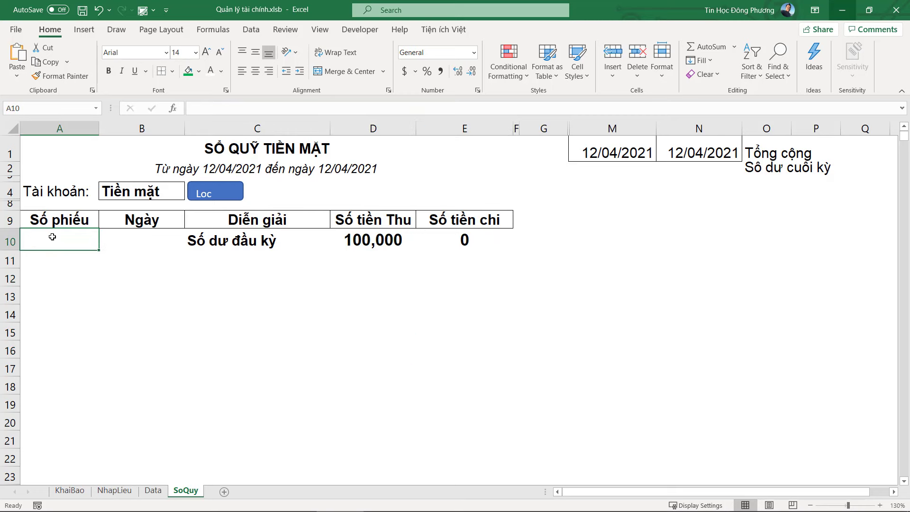
pyautogui.click(52, 223)
pyautogui.click(51, 236)
pyautogui.click(50, 216)
pyautogui.click(51, 238)
pyautogui.hotkey('alt', 'Tab')
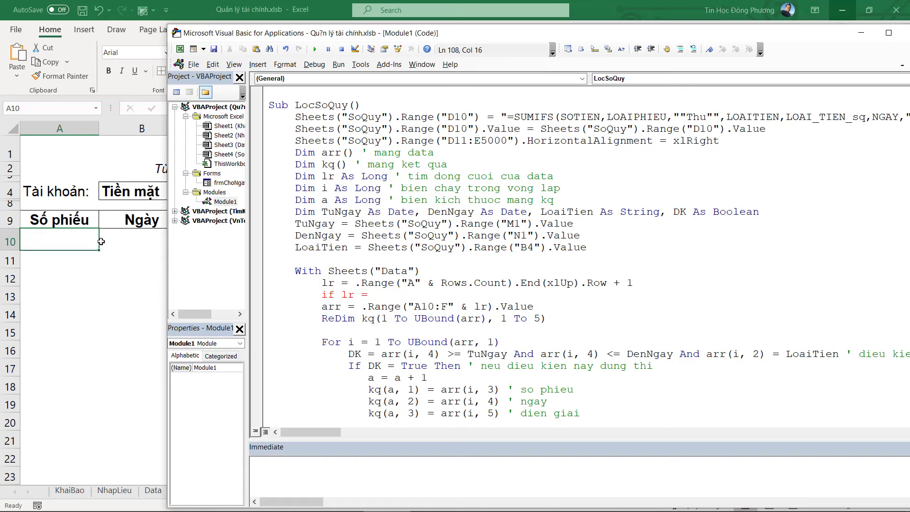
pyautogui.hotkey('shift', 'Home')
pyautogui.press('BackSpace')
pyautogui.press('BackSpace')
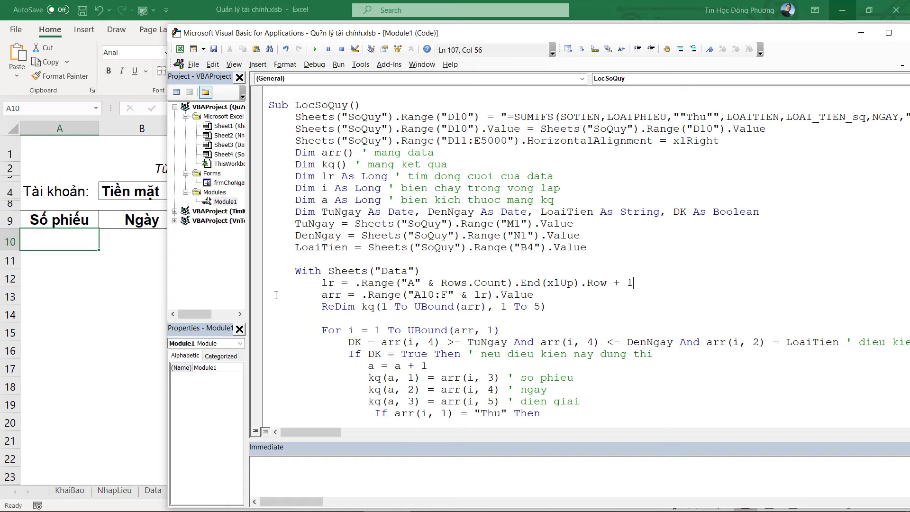
# Step: In Sub Footer, add 'If lr < 20 Then Exit Sub' after the last-row line
pyautogui.scroll(-5, 412, 299)
pyautogui.scroll(-8, 427, 301)
pyautogui.click(325, 175)
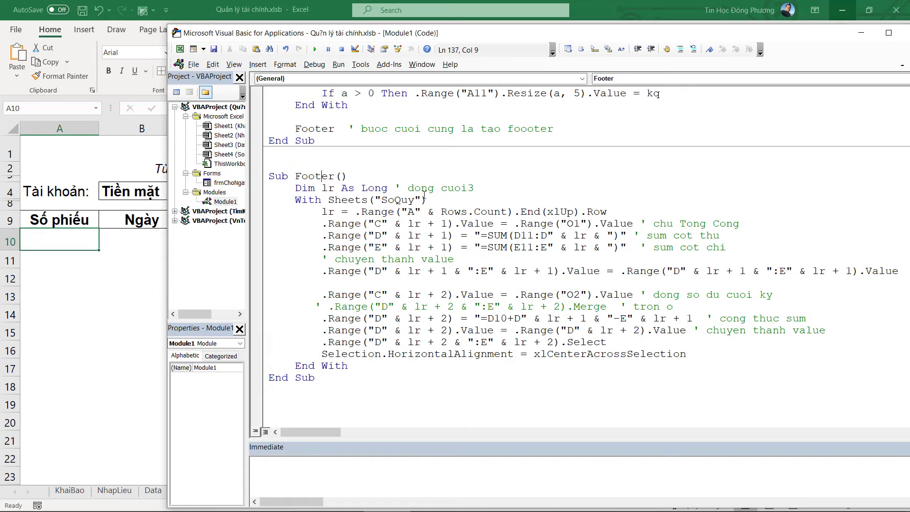
pyautogui.click(617, 212)
pyautogui.press('Return')
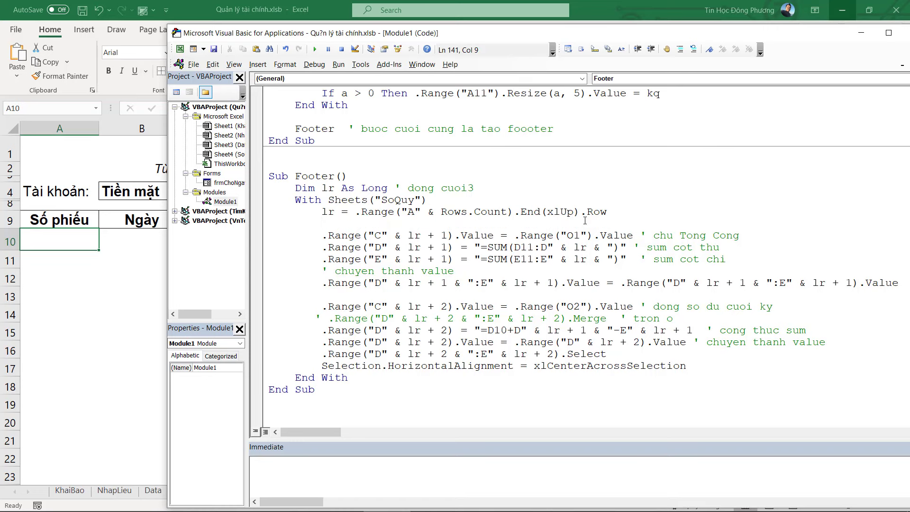
pyautogui.write('=')
pyautogui.write(' if lr')
pyautogui.write(' < 20 then ex')
pyautogui.write('it sub')
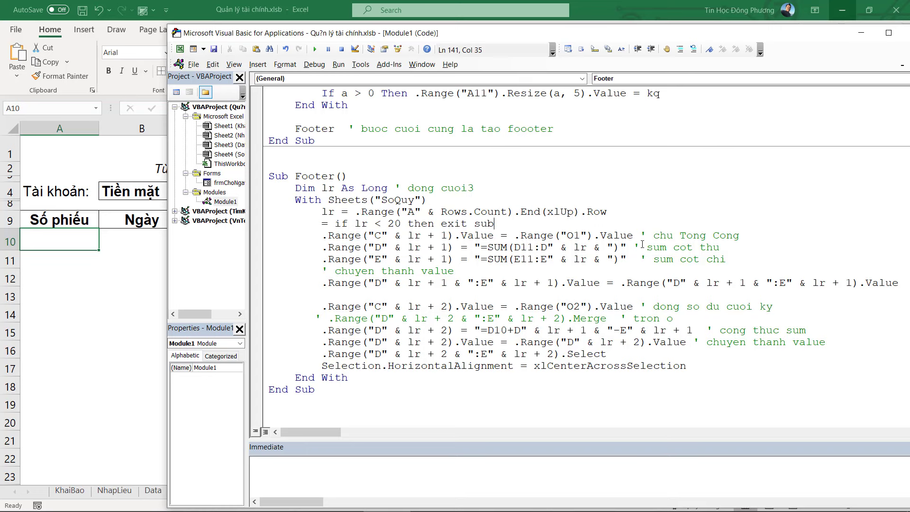
pyautogui.press('Return')
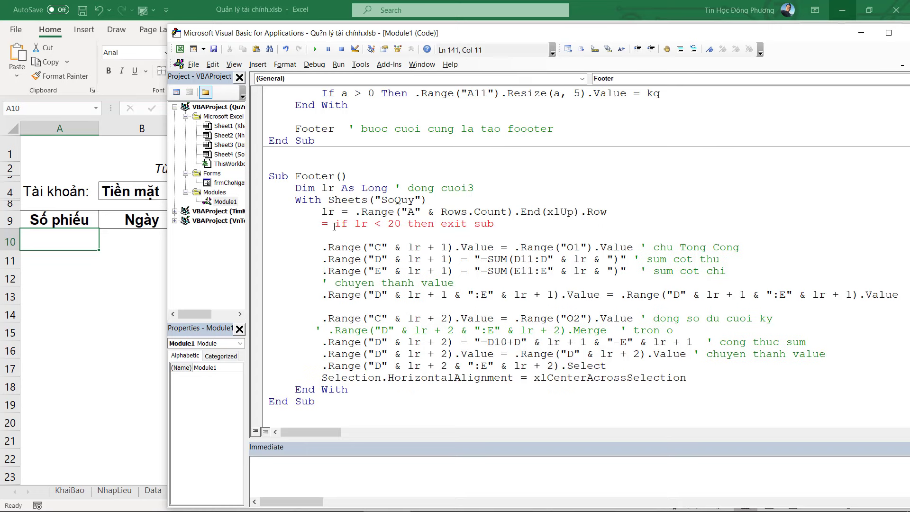
pyautogui.press('BackSpace')
pyautogui.press('BackSpace')
pyautogui.press('Down')
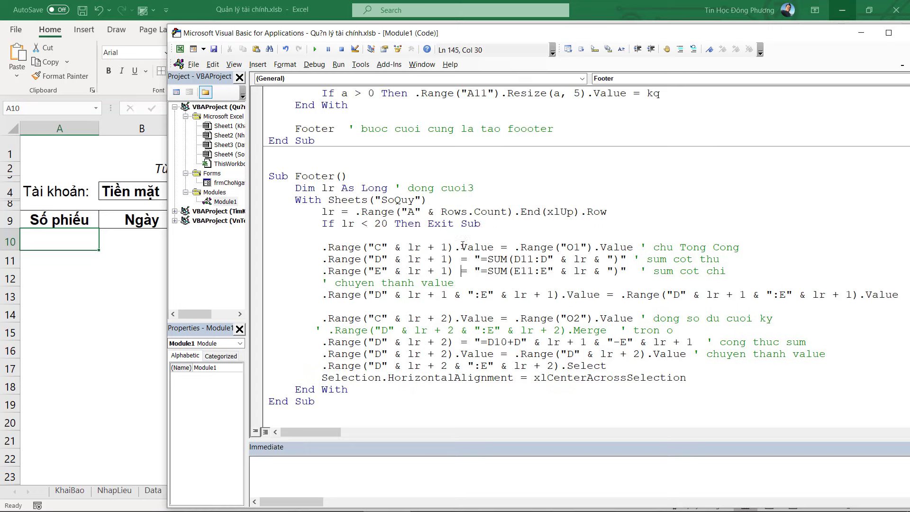
# Step: Rerun the Loc filter for the cash account to test the exit check
pyautogui.click(68, 296)
pyautogui.click(183, 197)
pyautogui.click(220, 193)
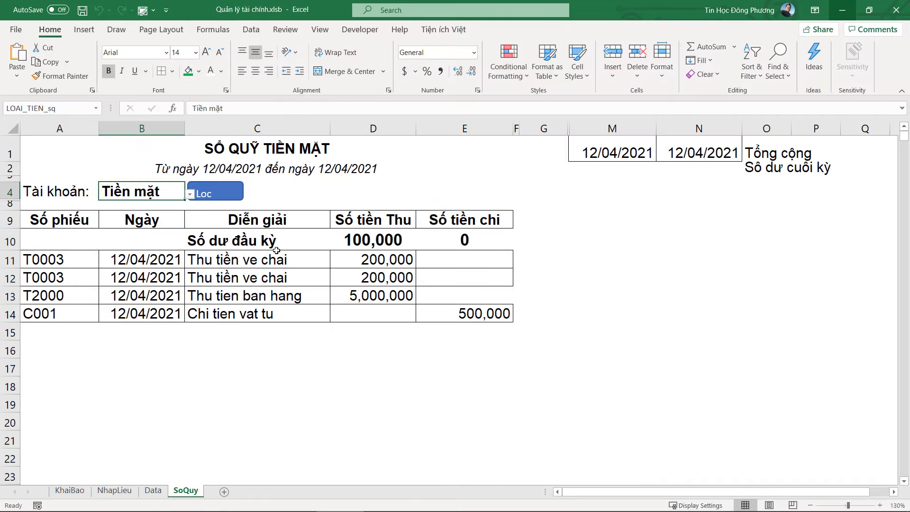
# Step: Lower the exit threshold to If lr < 10 and rerun Loc to rebuild the totals rows
pyautogui.hotkey('alt', 'F11')
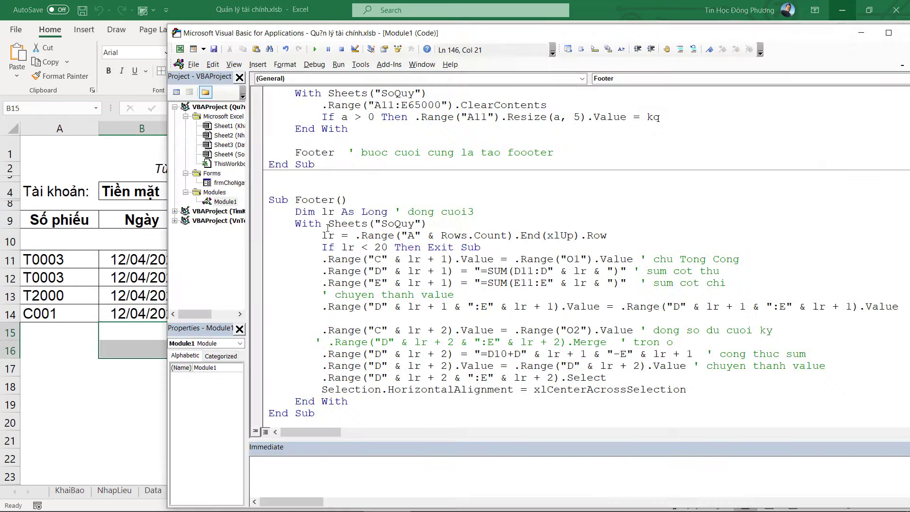
pyautogui.scroll(2, 408, 214)
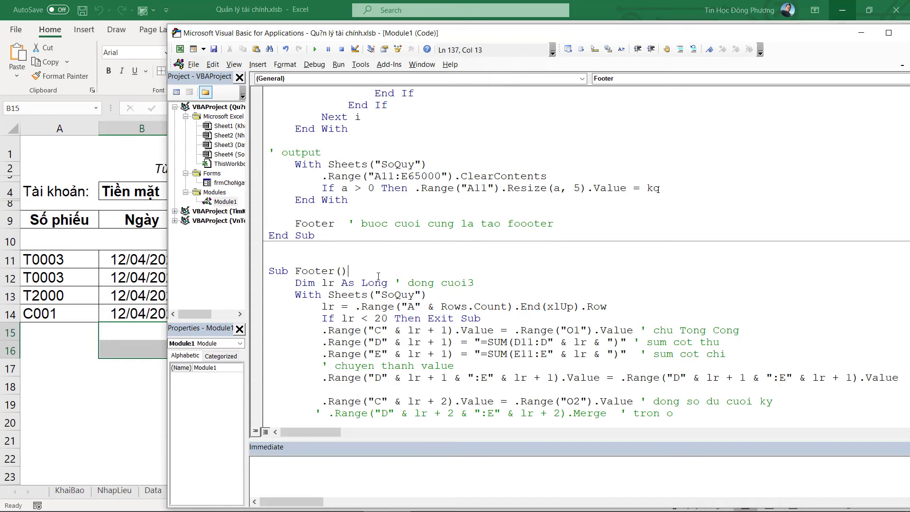
pyautogui.doubleClick(382, 318)
pyautogui.write('1')
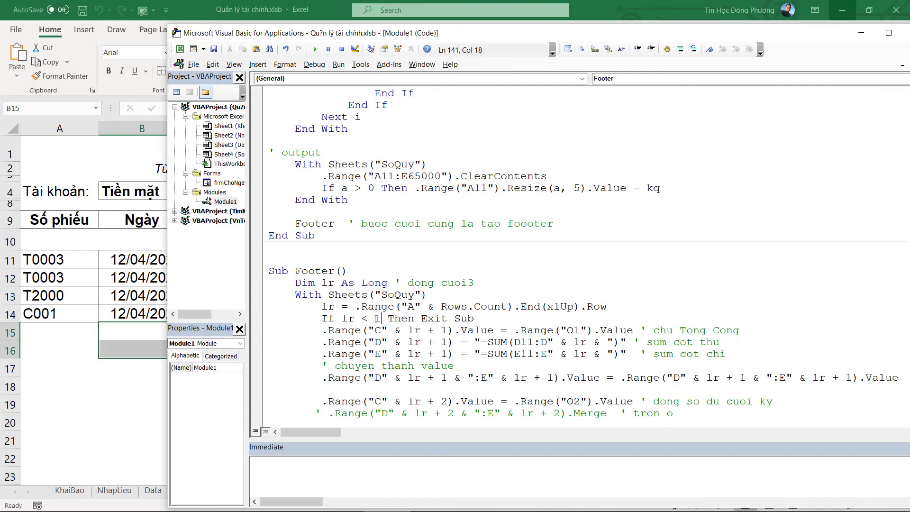
pyautogui.write('0')
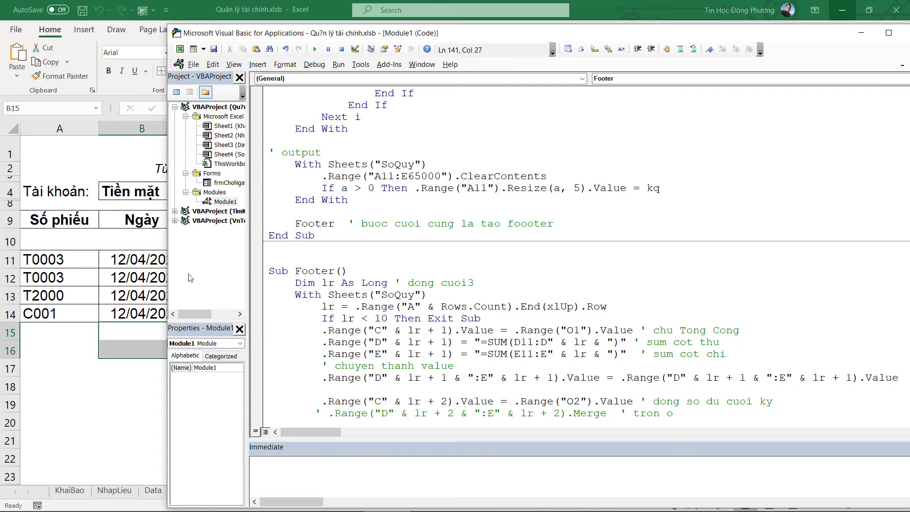
pyautogui.click(156, 306)
pyautogui.click(209, 190)
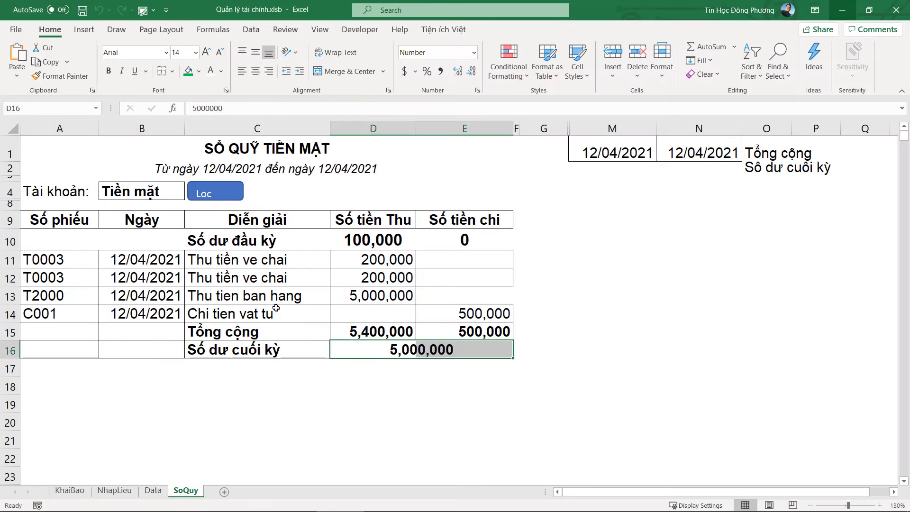
# Step: Filter for Vietcombank and check that only the zero opening balance row appears
pyautogui.click(161, 186)
pyautogui.click(190, 194)
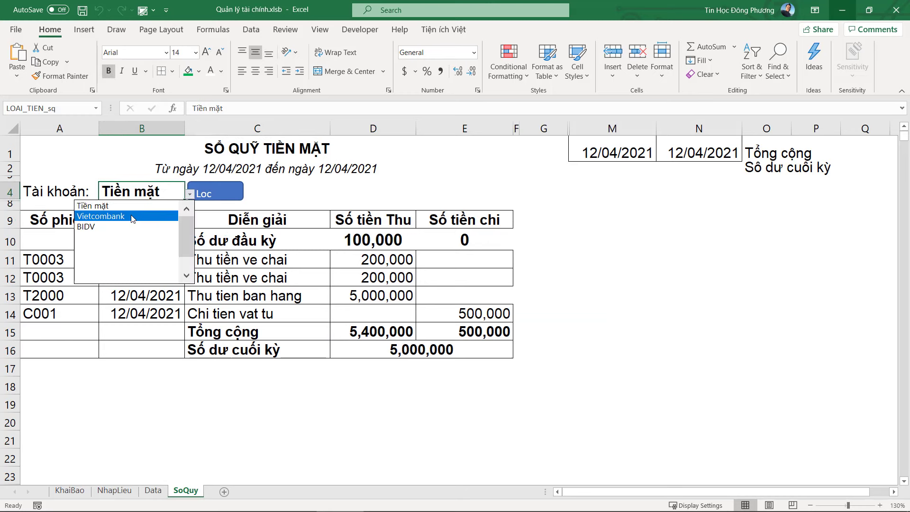
pyautogui.click(123, 217)
pyautogui.click(206, 190)
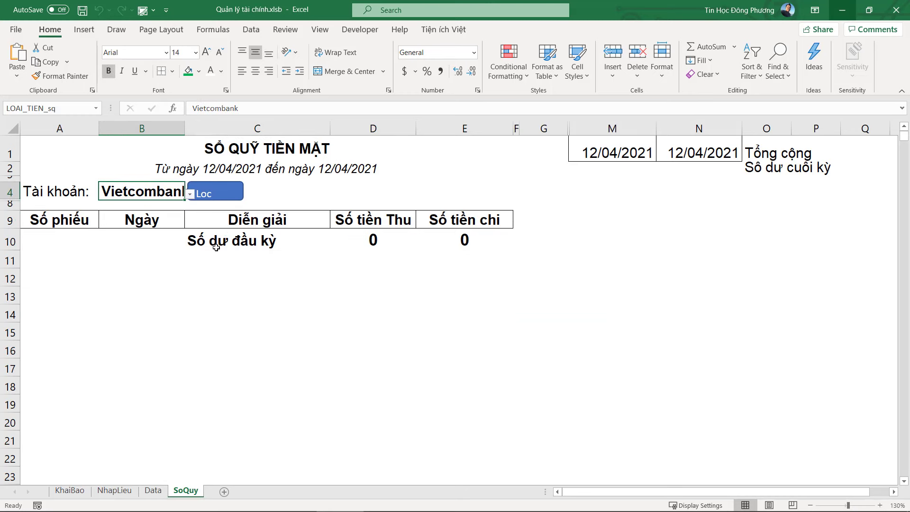
pyautogui.moveTo(194, 239); pyautogui.dragTo(463, 242)
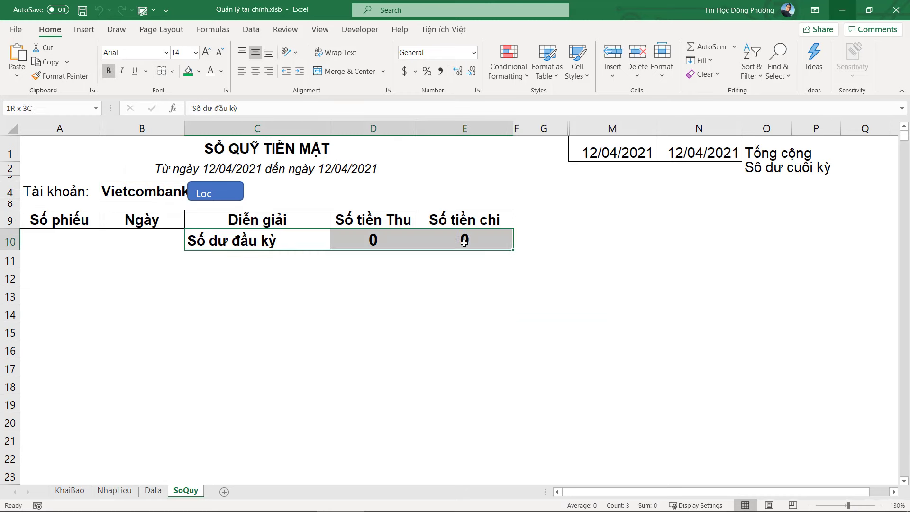
# Step: Refilter the ledger for Tiền mặt, then return to the VBA editor
pyautogui.click(128, 187)
pyautogui.click(189, 194)
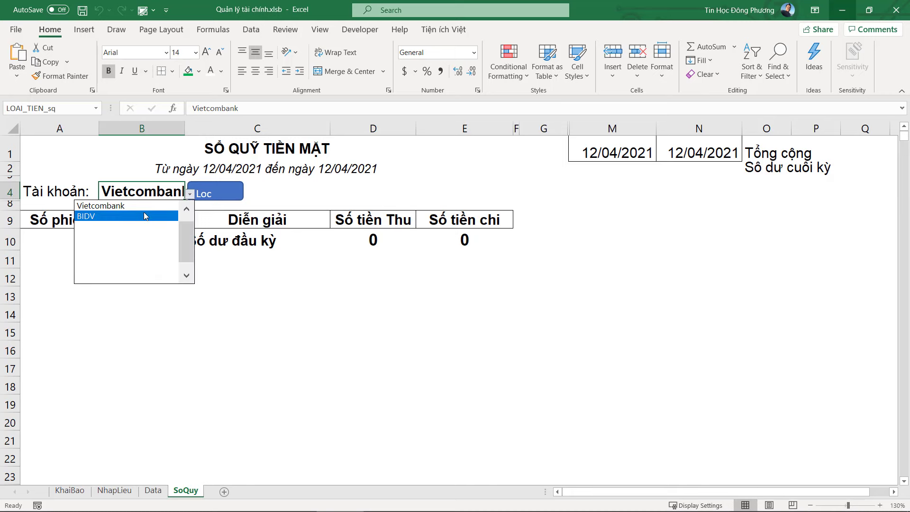
pyautogui.scroll(1, 128, 232)
pyautogui.click(123, 206)
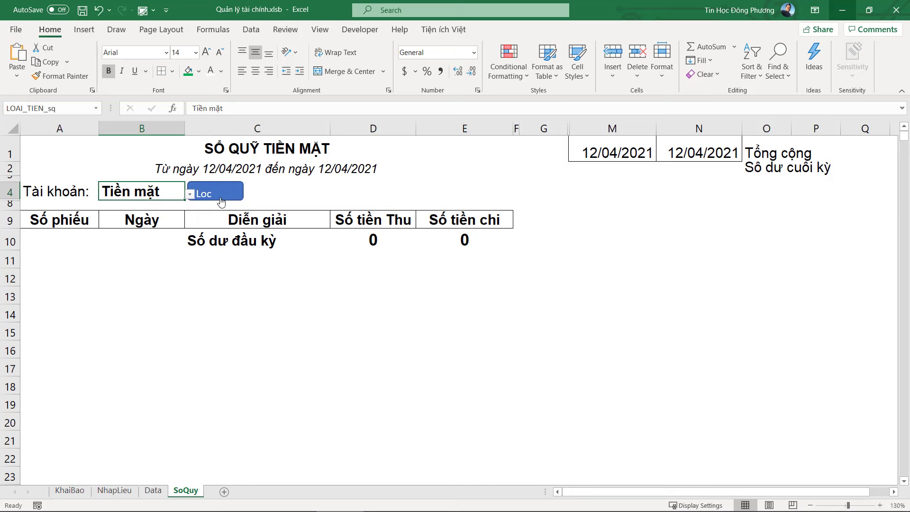
pyautogui.click(206, 191)
pyautogui.hotkey('alt', 'Tab')
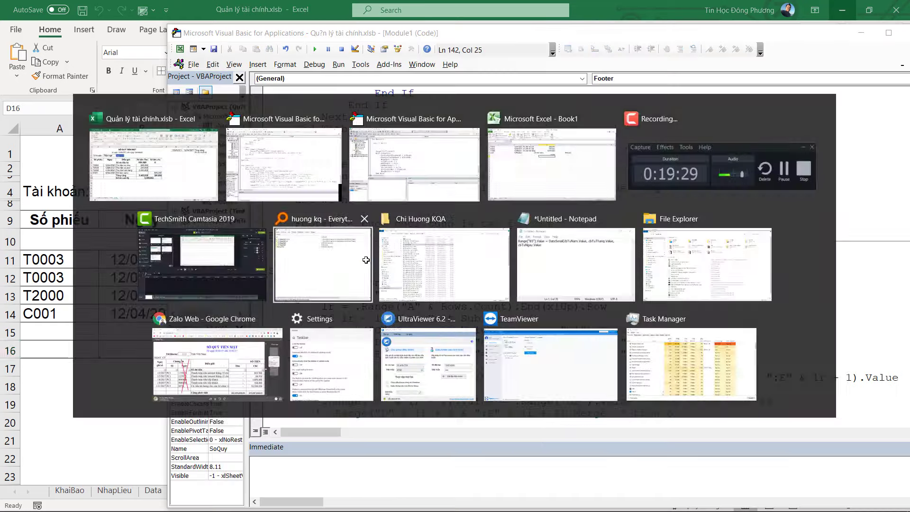
# Step: Convert the single-line 'If lr < 10 Then Exit Sub' check into a block If with End If
pyautogui.scroll(-2, 366, 260)
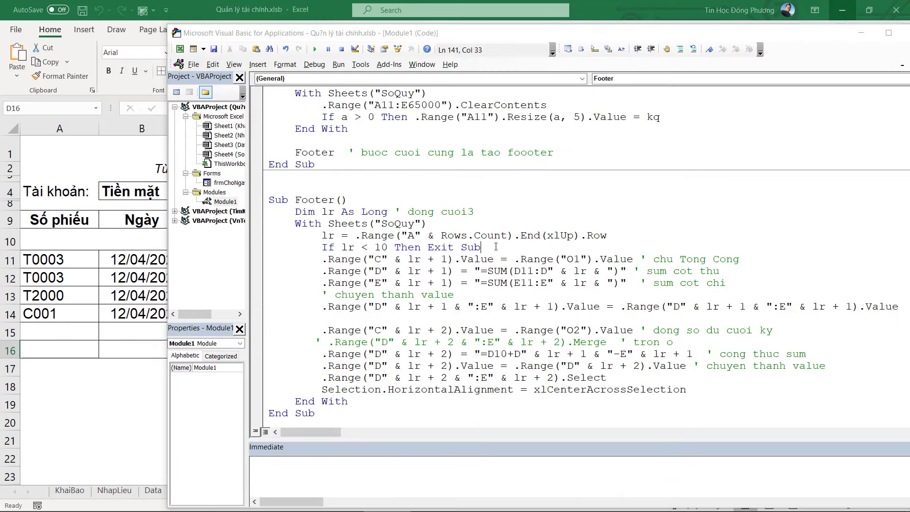
pyautogui.press('Return')
pyautogui.press('Return')
pyautogui.moveTo(402, 248); pyautogui.dragTo(508, 250)
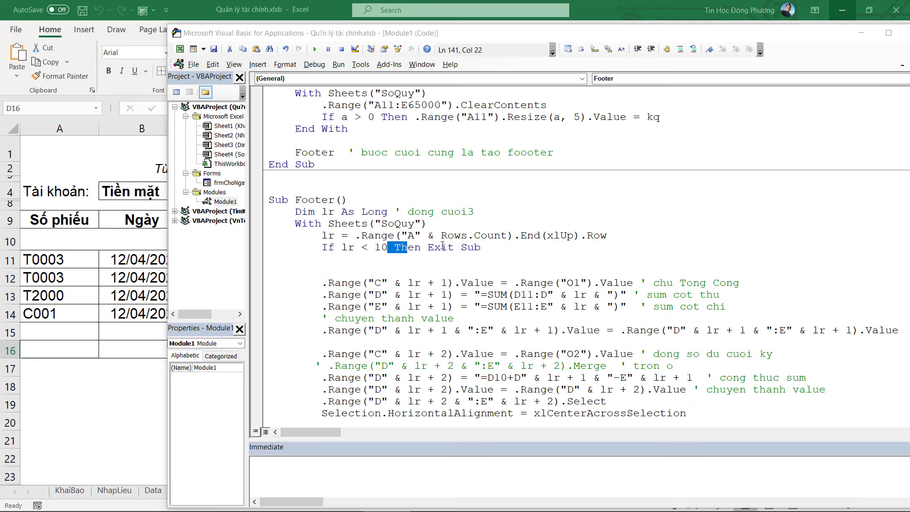
pyautogui.press('BackSpace')
pyautogui.write('the')
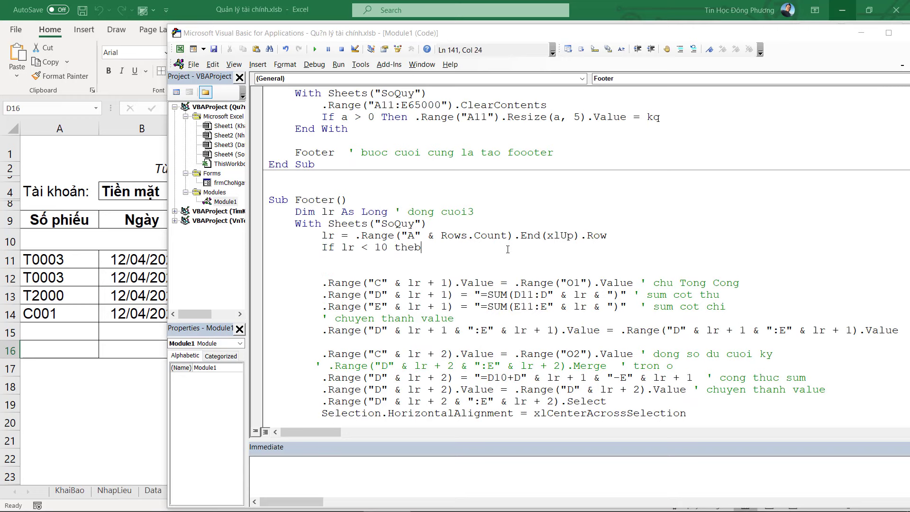
pyautogui.press('Return')
pyautogui.press('Return')
pyautogui.press('BackSpace')
pyautogui.press('BackSpace')
pyautogui.press('BackSpace')
pyautogui.press('Return')
pyautogui.press('Return')
pyautogui.write('End I')
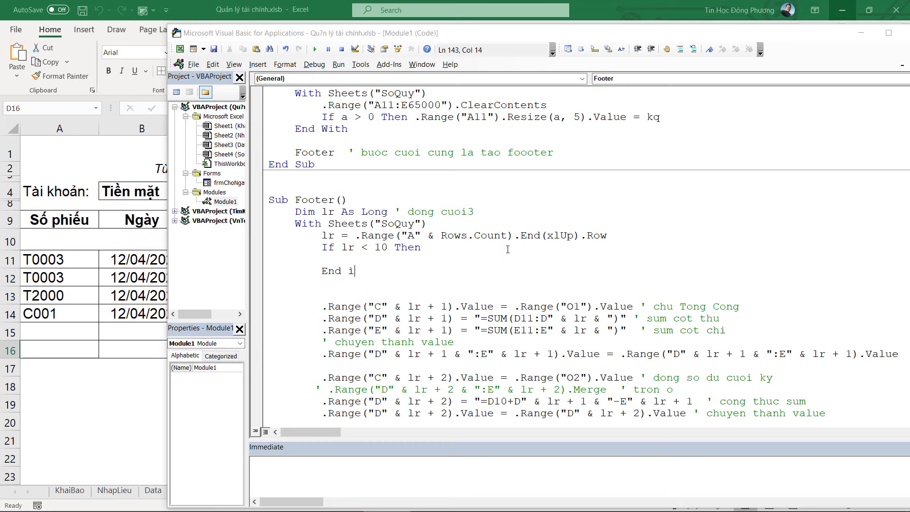
pyautogui.write('f')
pyautogui.press('Up')
# Step: Add MsgBox "Khong co du lieu trong khoang thoi gian nay", vbInformation inside the If block
pyautogui.write('ms')
pyautogui.hotkey('ctrl', 'space')
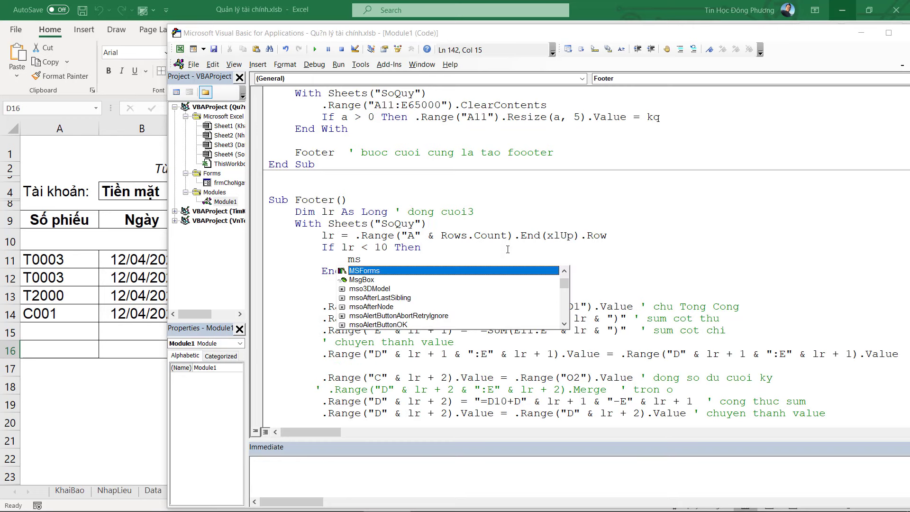
pyautogui.write('gBox "Kjgh')
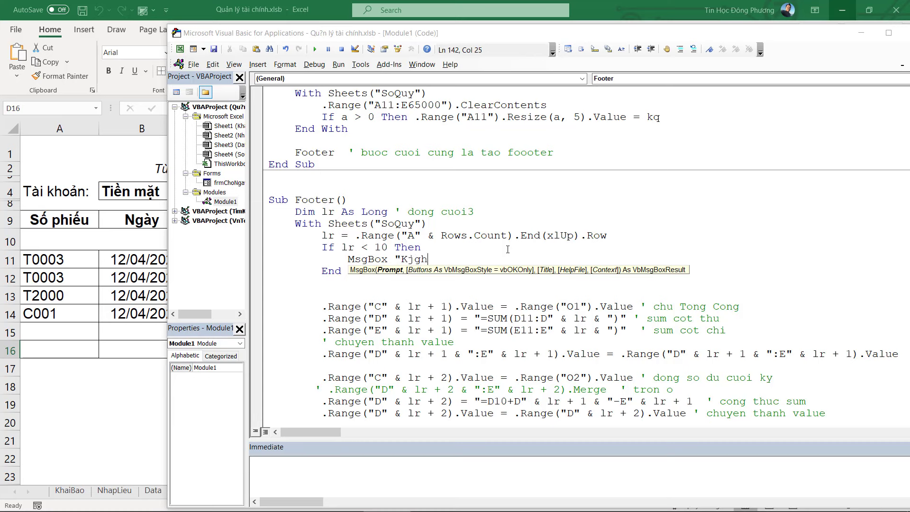
pyautogui.press('BackSpace')
pyautogui.press('BackSpace')
pyautogui.press('BackSpace')
pyautogui.write('hong co du')
pyautogui.write(' lieu trong khoan')
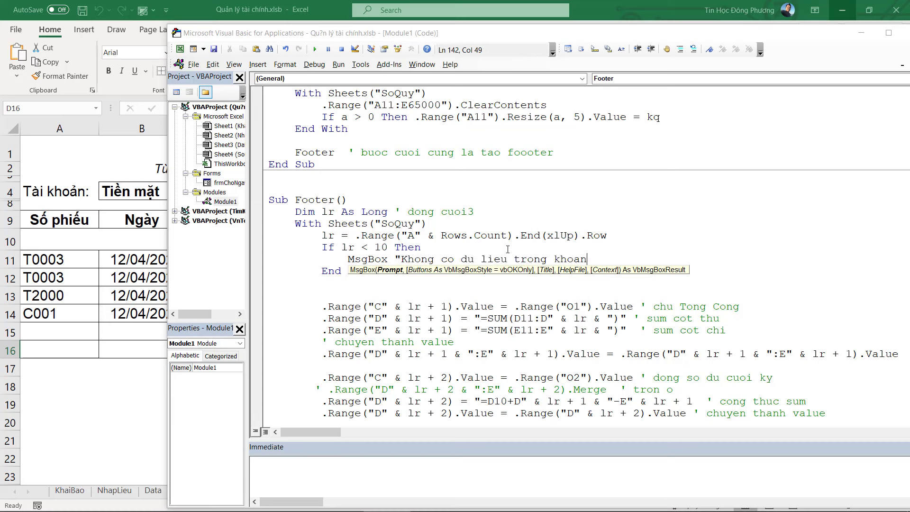
pyautogui.write('g thoi gian nay"')
pyautogui.write(',')
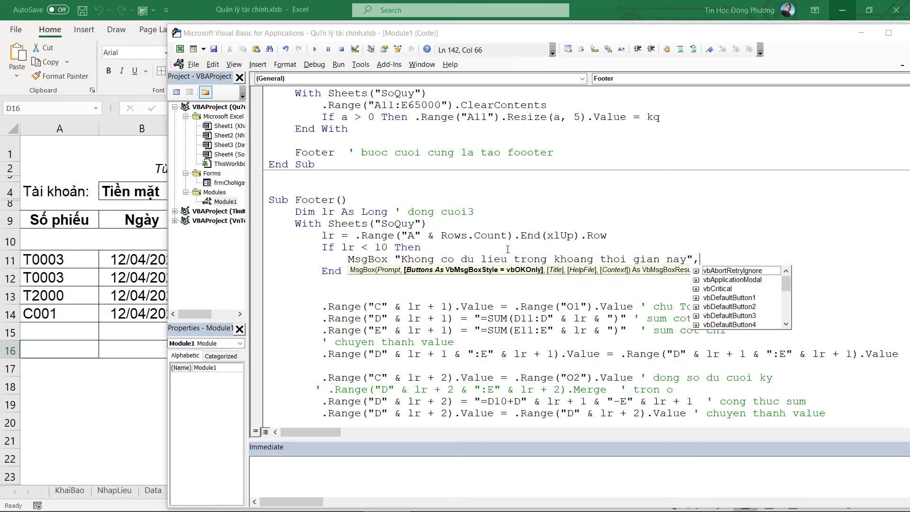
pyautogui.press('BackSpace')
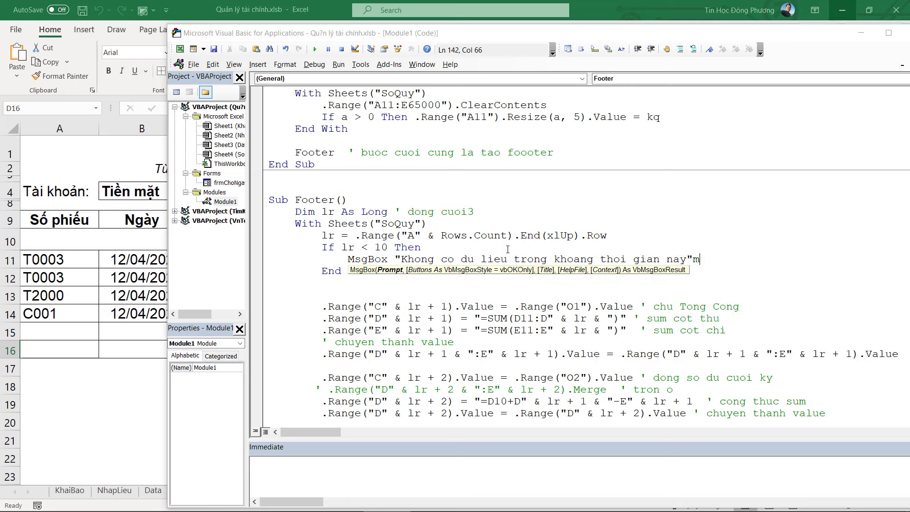
pyautogui.press('BackSpace')
pyautogui.write(',vbu')
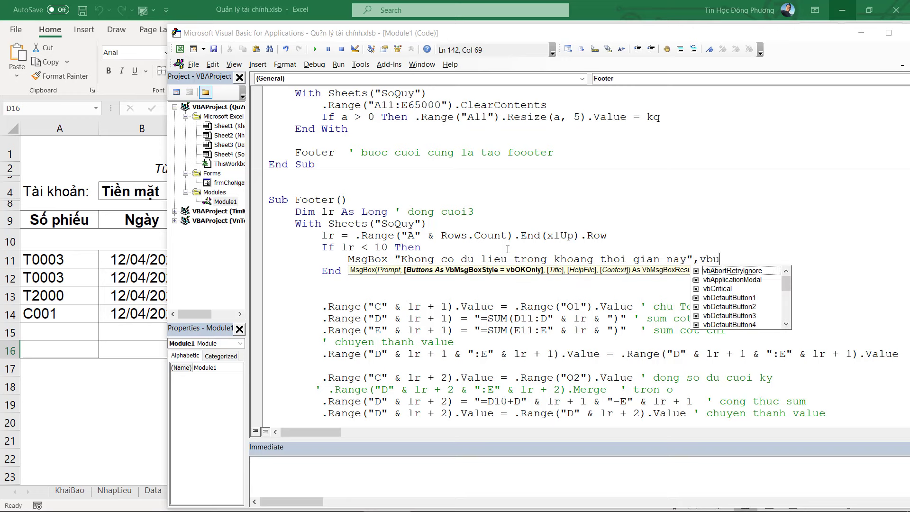
pyautogui.press('BackSpace')
pyautogui.write('ian')
pyautogui.press('Tab')
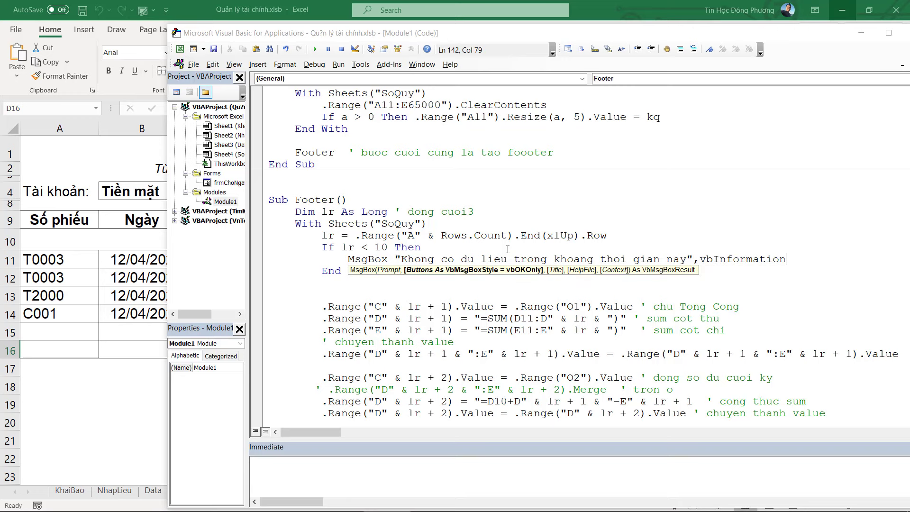
pyautogui.press('Return')
# Step: Add Exit Sub after the message, then filter for Vietcombank and dismiss the no-data warning
pyautogui.write('exit')
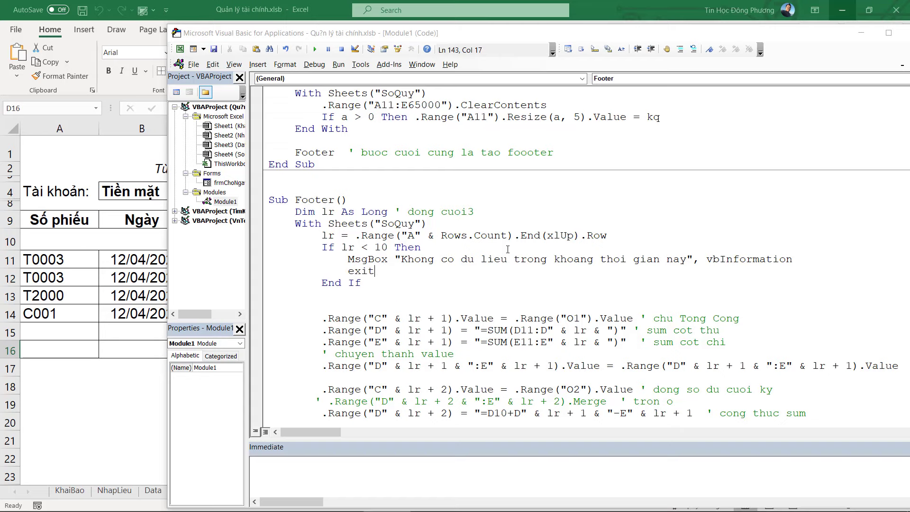
pyautogui.write(' sub')
pyautogui.click(494, 260)
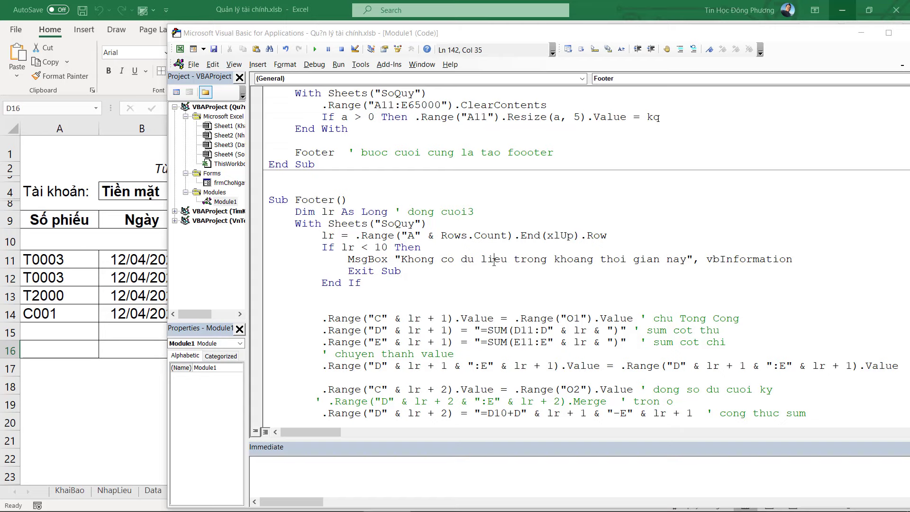
pyautogui.click(118, 255)
pyautogui.click(168, 194)
pyautogui.click(190, 195)
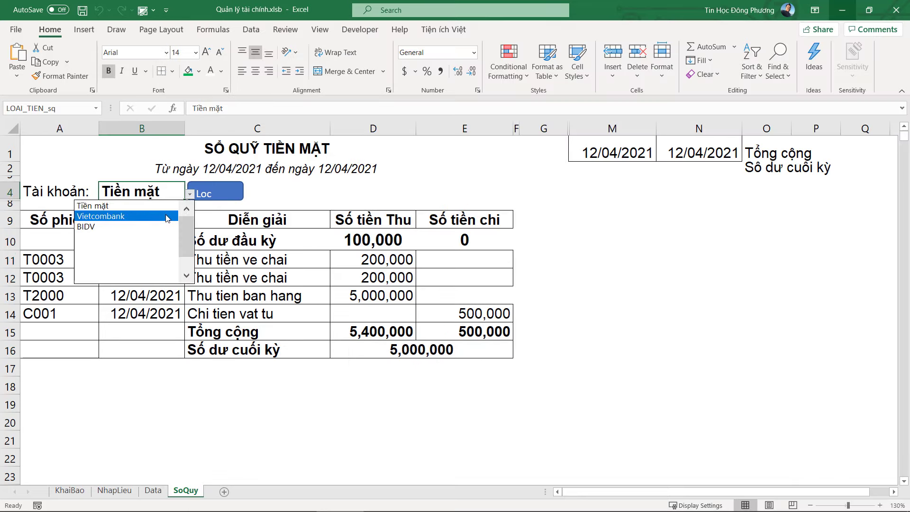
pyautogui.click(168, 217)
pyautogui.click(204, 195)
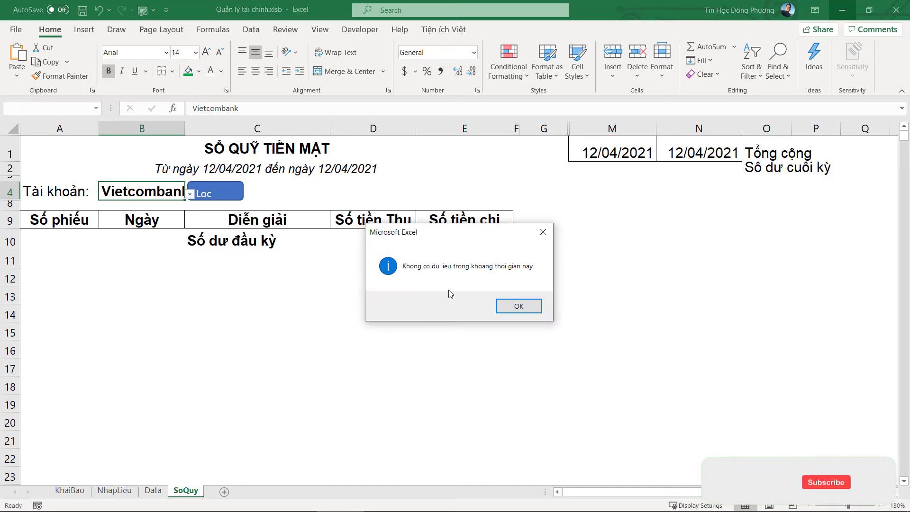
pyautogui.click(531, 308)
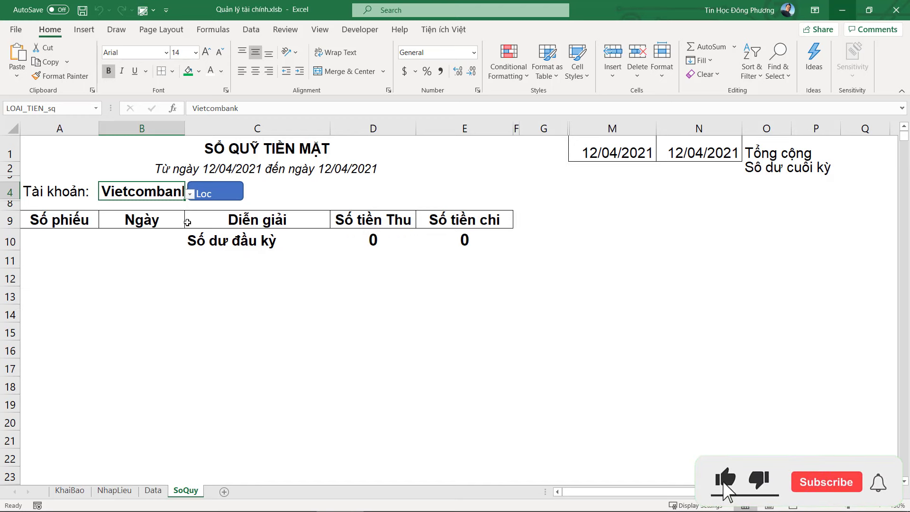
# Step: Switch the account in B4 back to Tiền mặt and rerun the Loc filter
pyautogui.click(190, 194)
pyautogui.scroll(1, 142, 228)
pyautogui.click(113, 205)
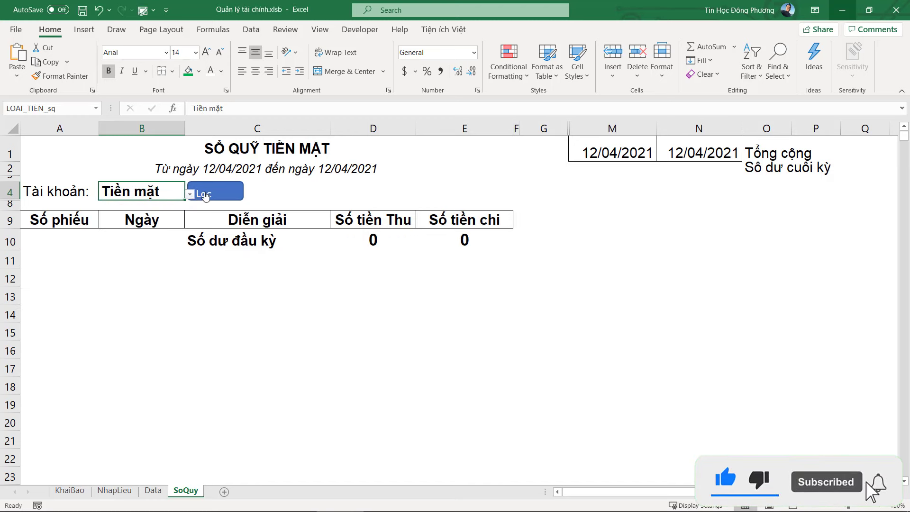
pyautogui.click(205, 195)
pyautogui.click(517, 354)
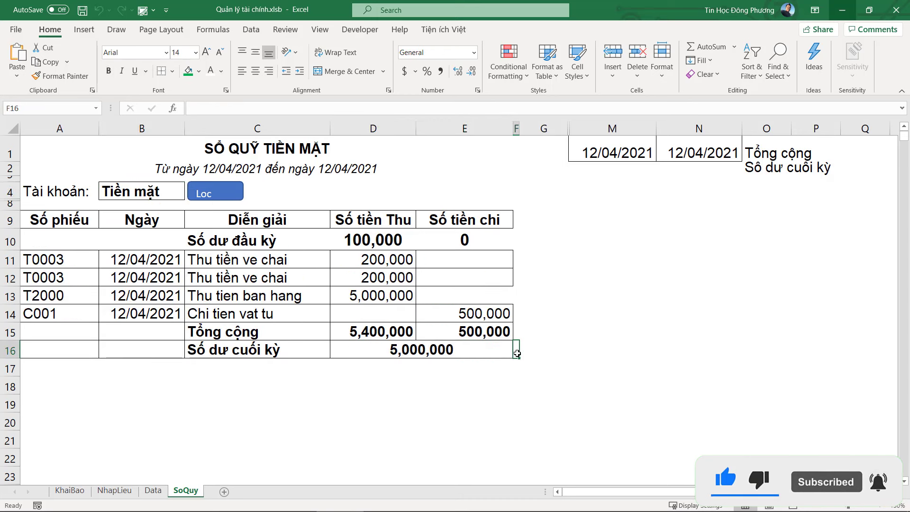
pyautogui.click(465, 278)
pyautogui.click(468, 300)
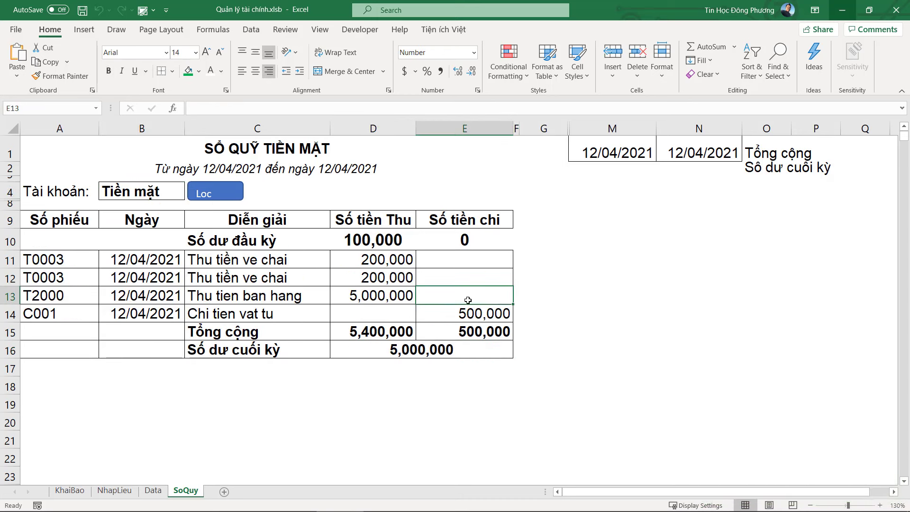
pyautogui.click(363, 320)
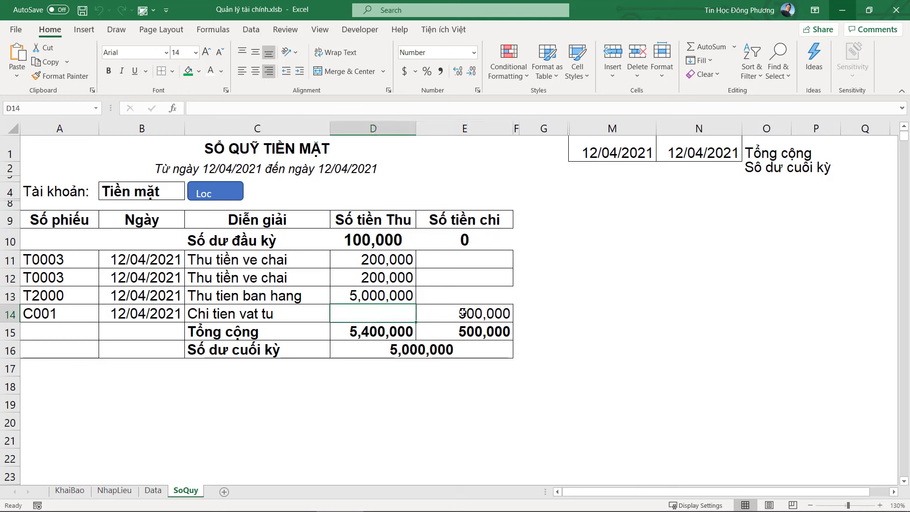
pyautogui.click(462, 313)
pyautogui.click(465, 294)
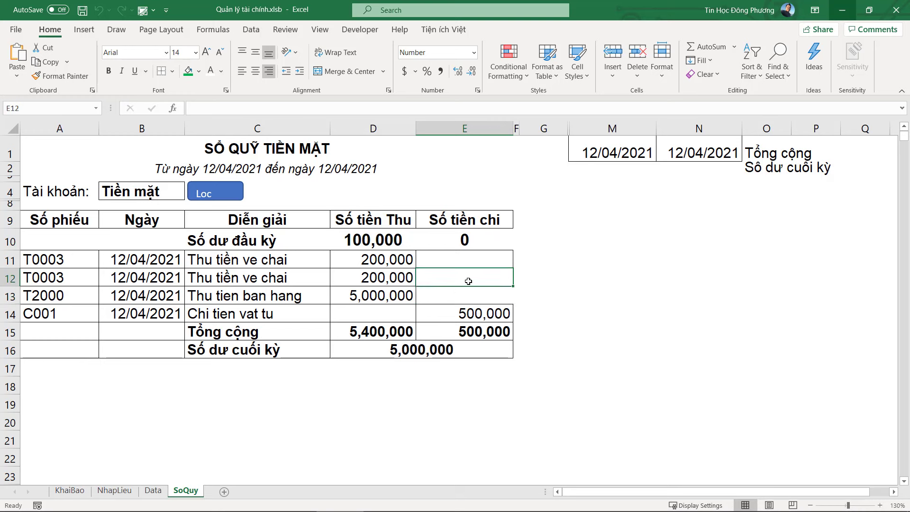
pyautogui.click(218, 198)
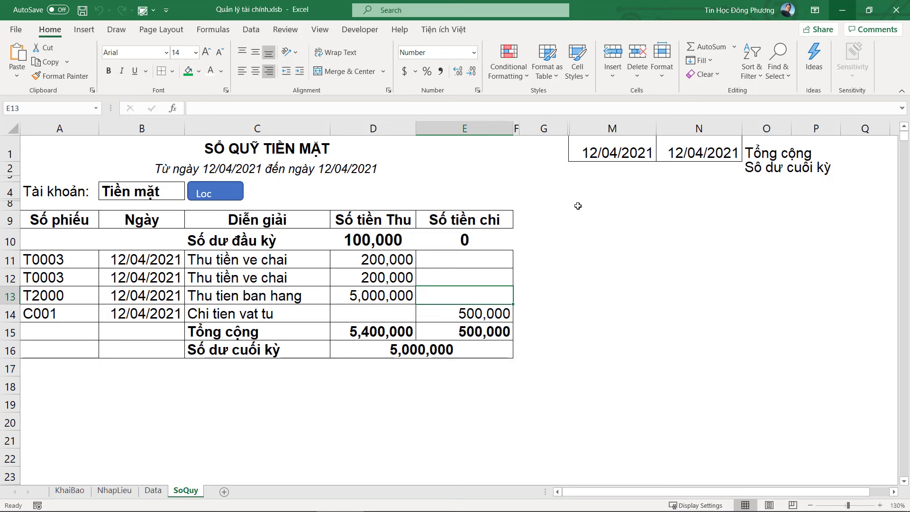
# Step: Hide every column from G through XFD beside the ledger
pyautogui.click(559, 129)
pyautogui.click(593, 129)
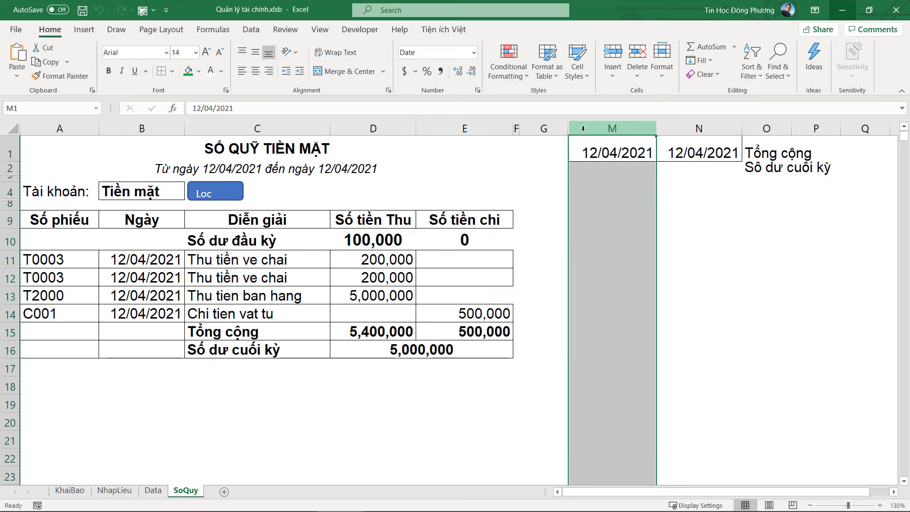
pyautogui.click(542, 131)
pyautogui.hotkey('ctrl', 'shift', 'Right')
pyautogui.hotkey('ctrl', 'shift', 'Right')
pyautogui.hotkey('ctrl', 'shift', 'Right')
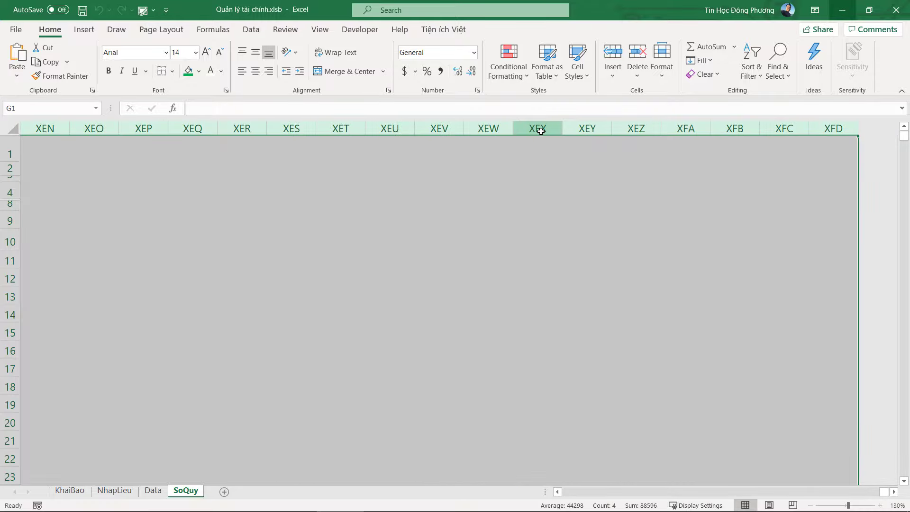
pyautogui.rightClick(542, 131)
pyautogui.click(637, 327)
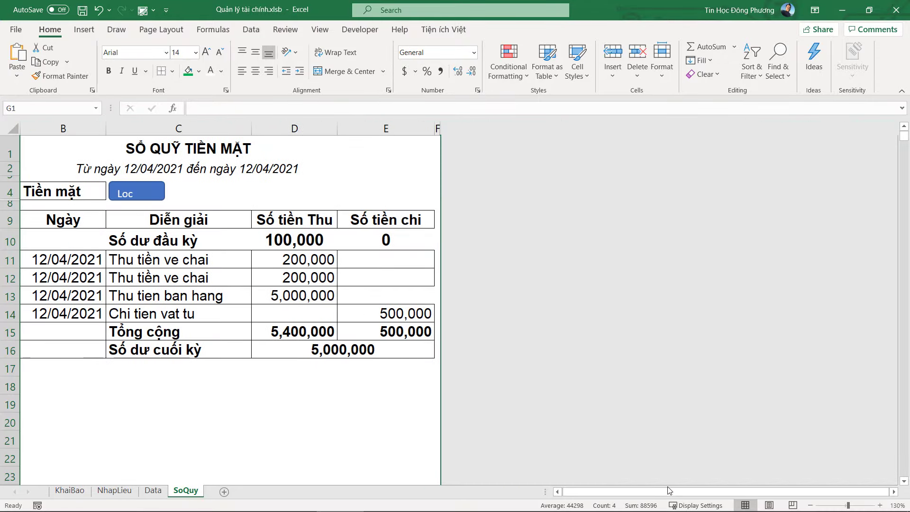
pyautogui.click(273, 331)
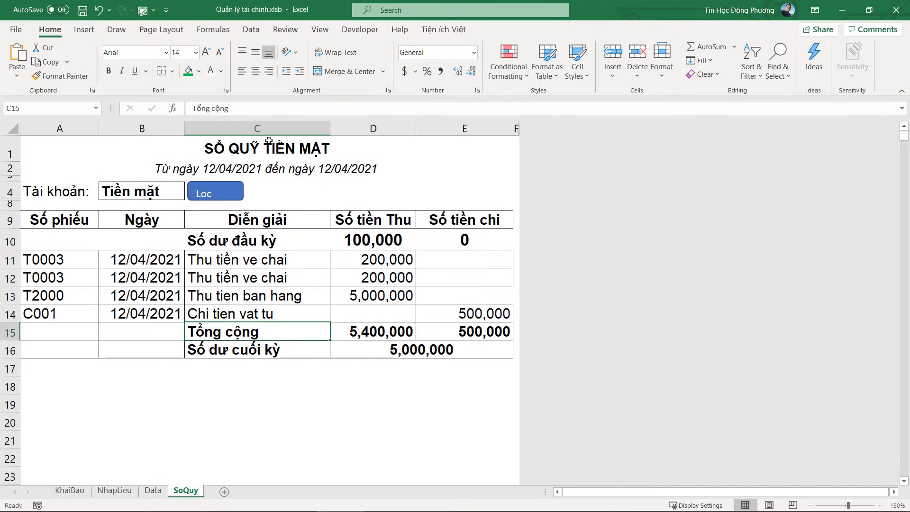
# Step: Set the page size to A5 with landscape orientation
pyautogui.click(161, 29)
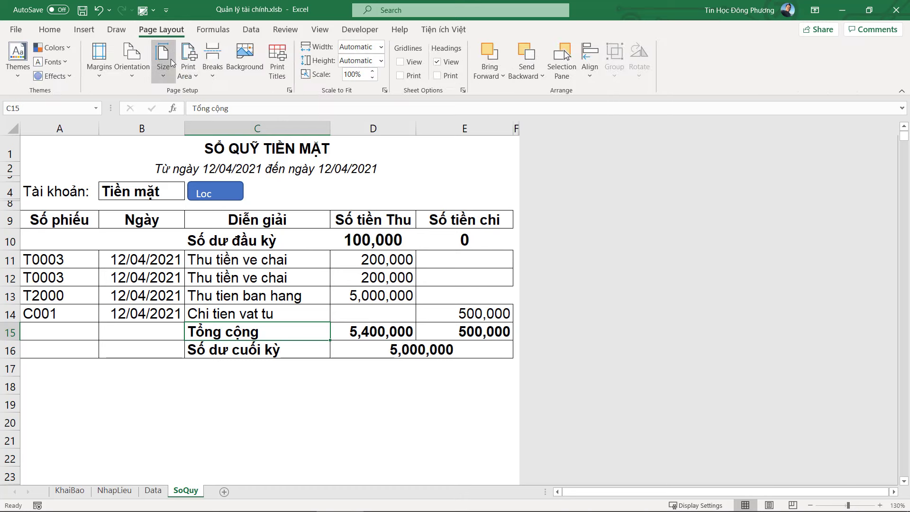
pyautogui.click(162, 59)
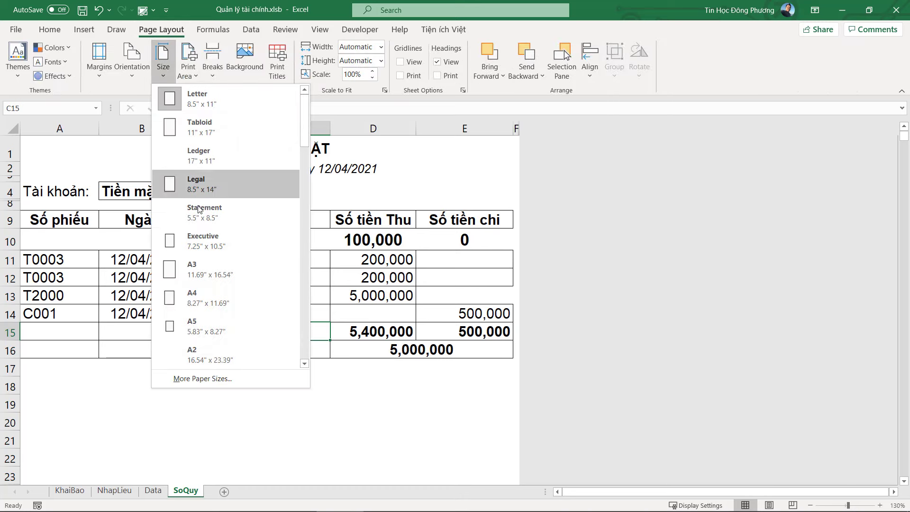
pyautogui.click(236, 329)
pyautogui.click(130, 53)
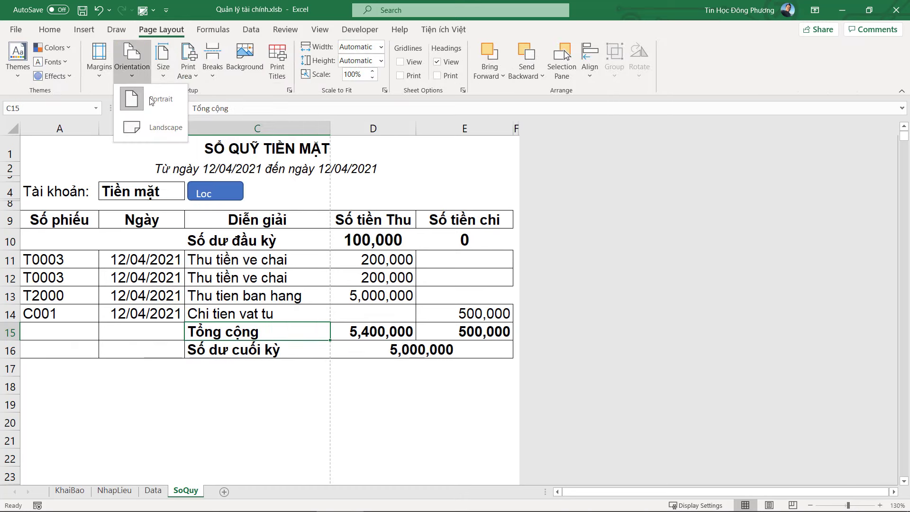
pyautogui.click(156, 128)
pyautogui.click(380, 278)
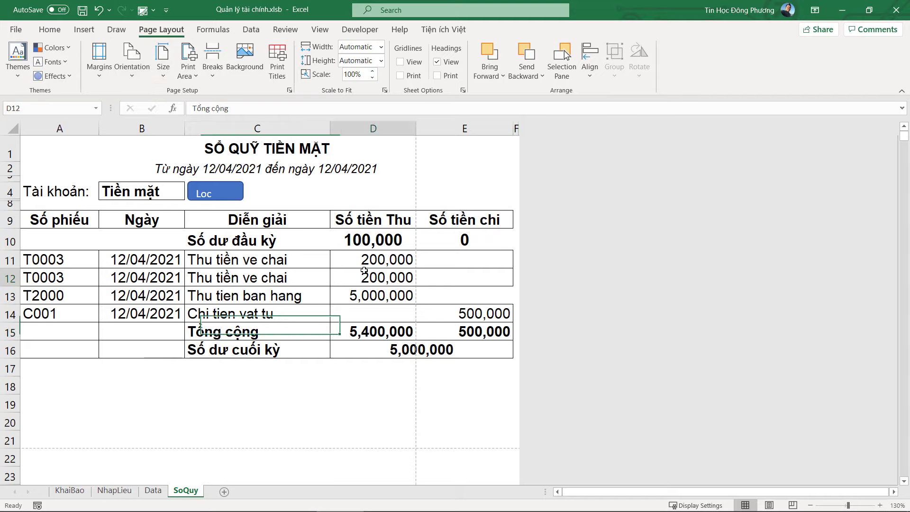
# Step: In Print preview, drag the right margin out so the Số tiền chi column fits on the page
pyautogui.click(16, 32)
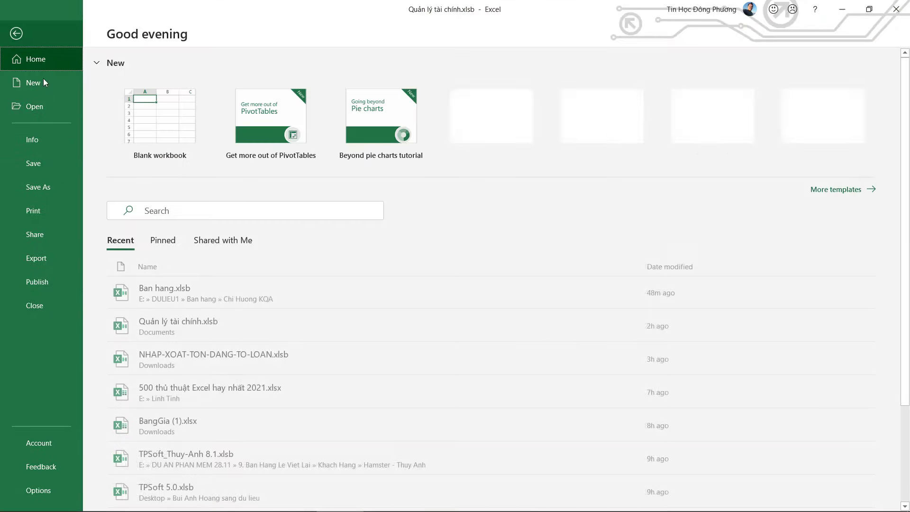
pyautogui.click(52, 215)
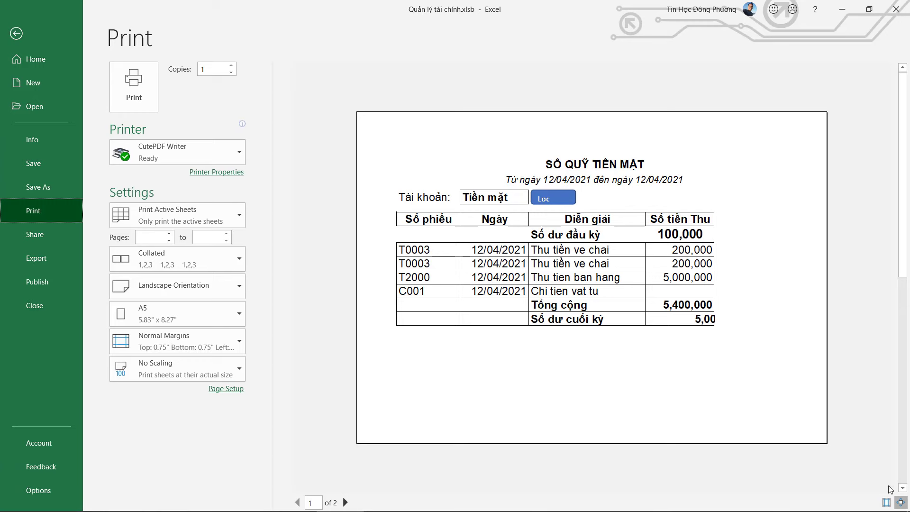
pyautogui.click(886, 503)
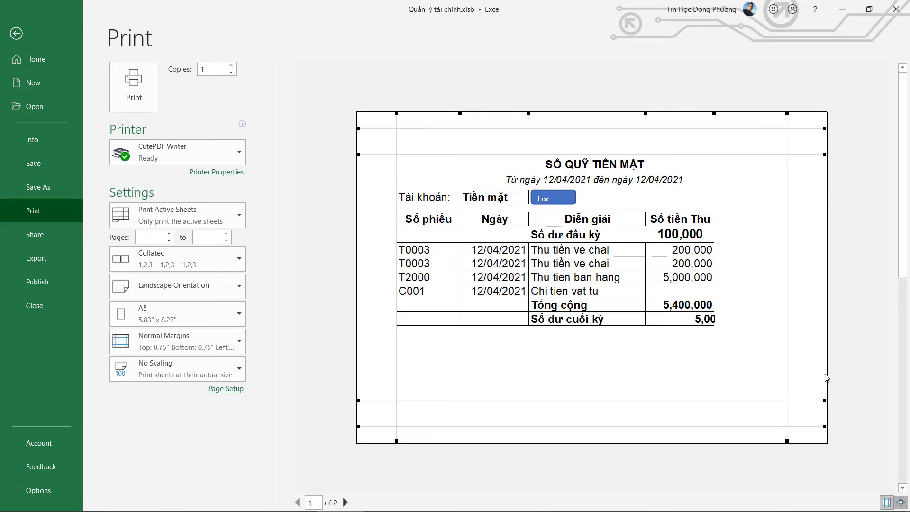
pyautogui.moveTo(785, 308); pyautogui.dragTo(818, 307)
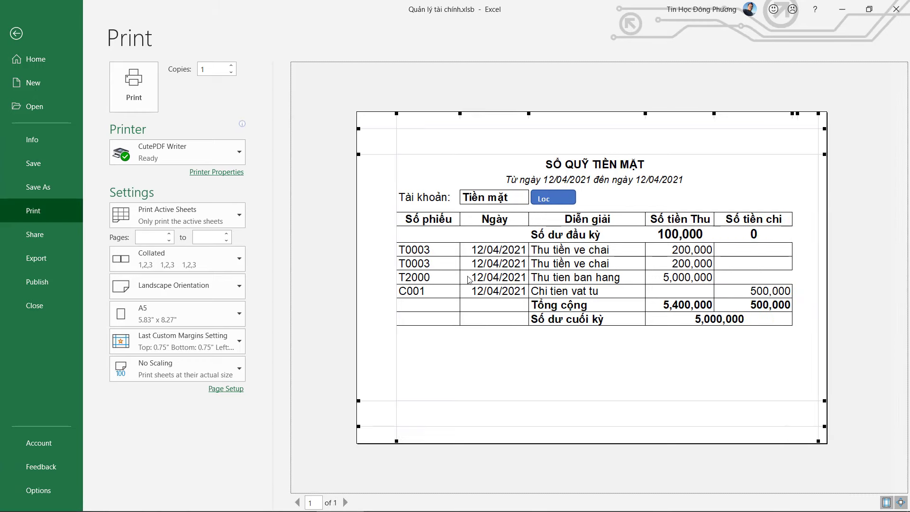
pyautogui.click(17, 33)
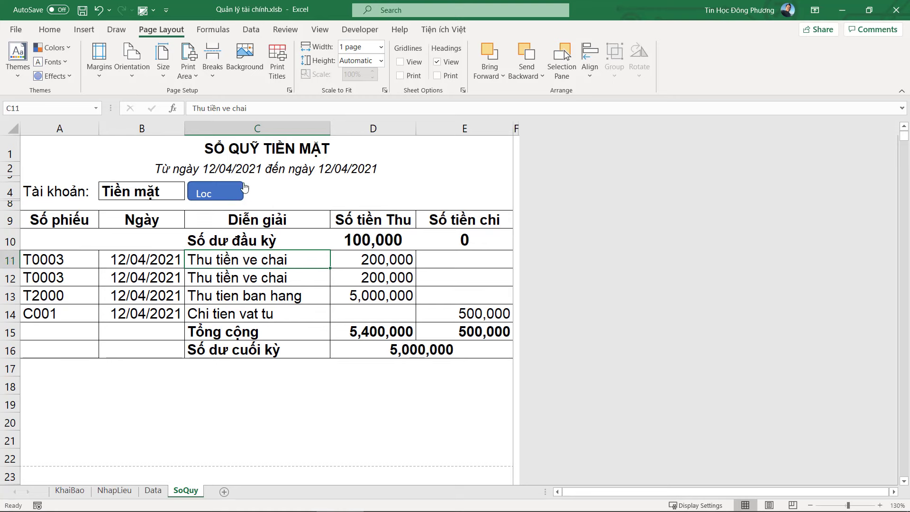
pyautogui.keyDown('ctrl'); pyautogui.click(243, 190); pyautogui.keyUp('ctrl')
# Step: Delete the Loc button shape from the SoQuy sheet
pyautogui.click(50, 29)
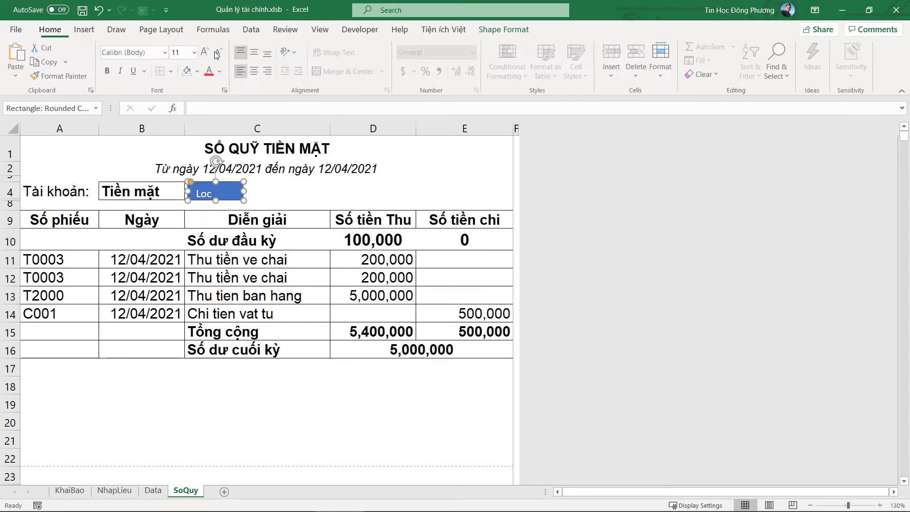
pyautogui.rightClick(237, 199)
pyautogui.press('Escape')
pyautogui.press('Delete')
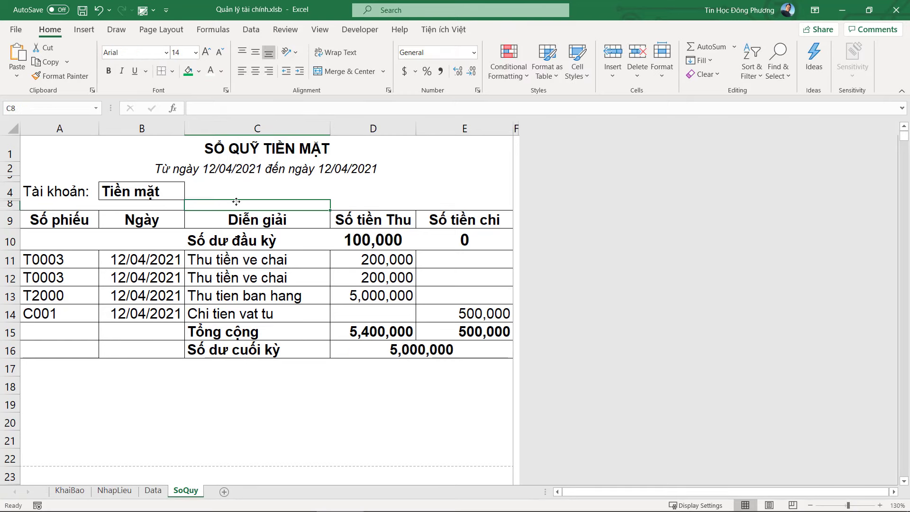
# Step: Choose Vietcombank as the account in cell B4
pyautogui.click(171, 196)
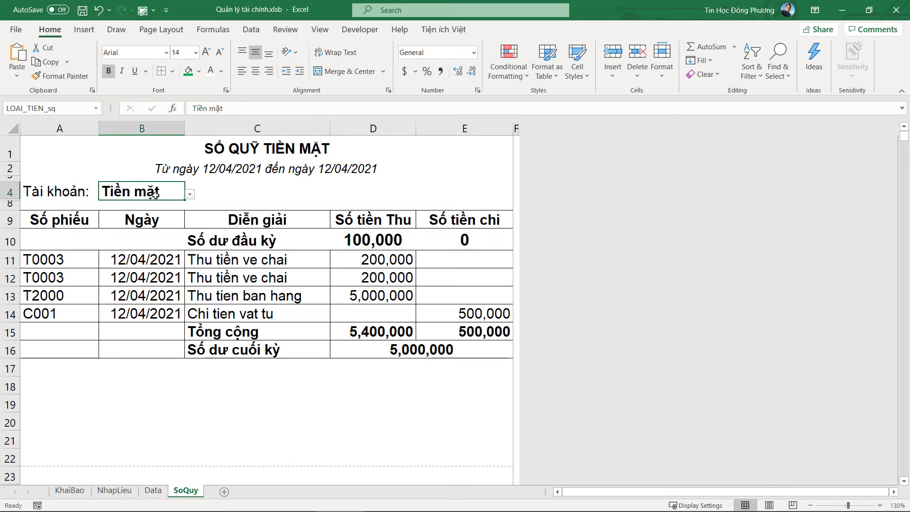
pyautogui.click(190, 194)
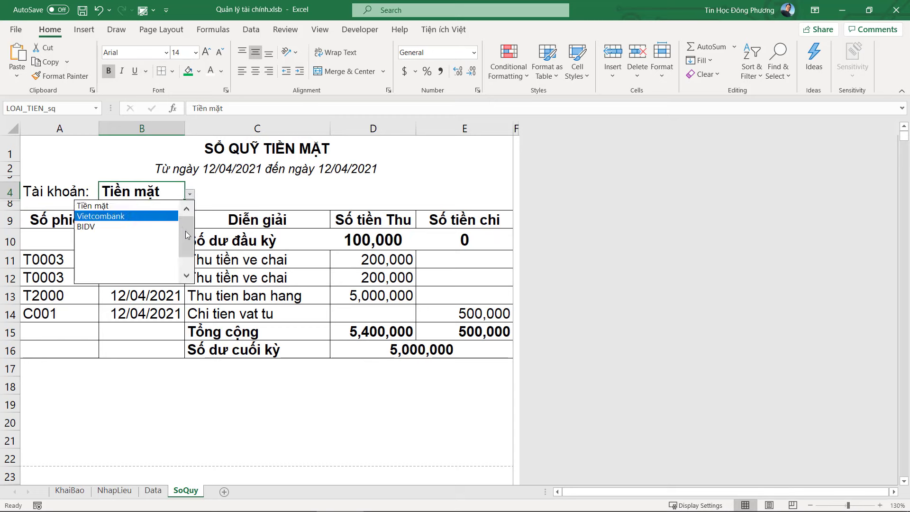
pyautogui.click(123, 216)
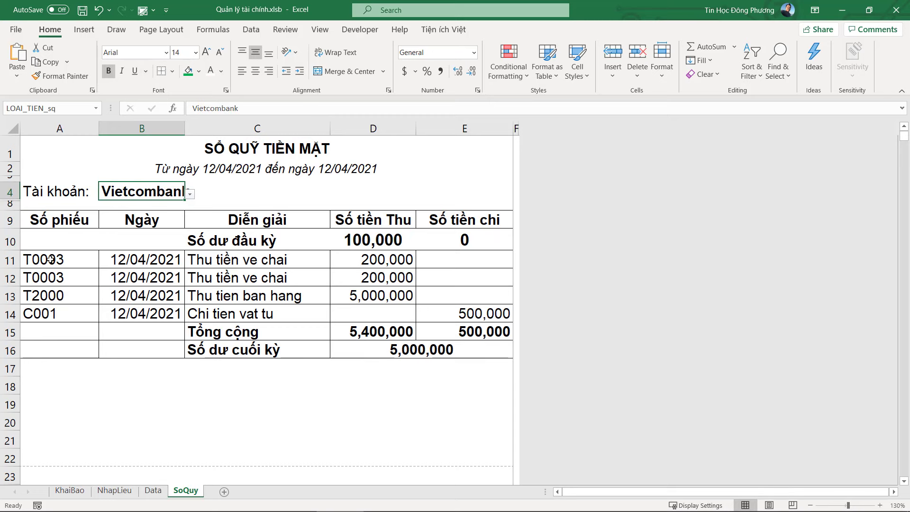
pyautogui.moveTo(51, 259); pyautogui.dragTo(409, 374)
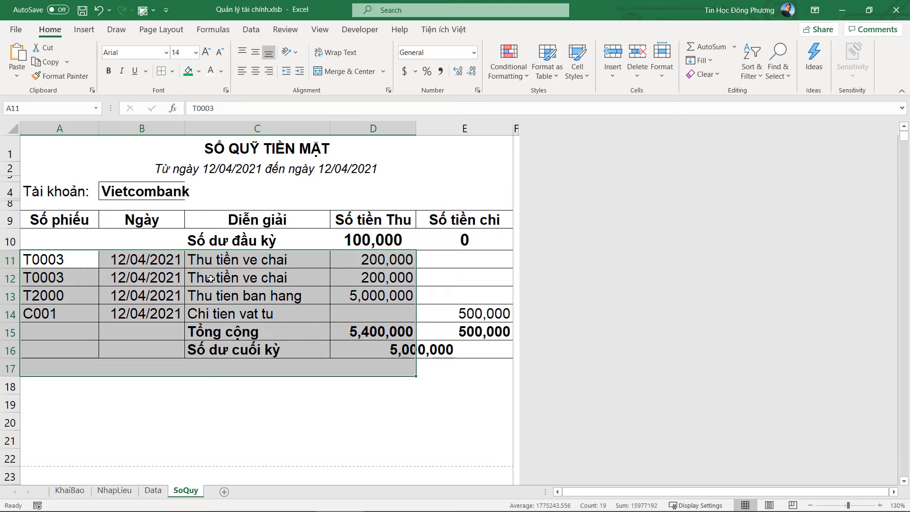
pyautogui.rightClick(191, 493)
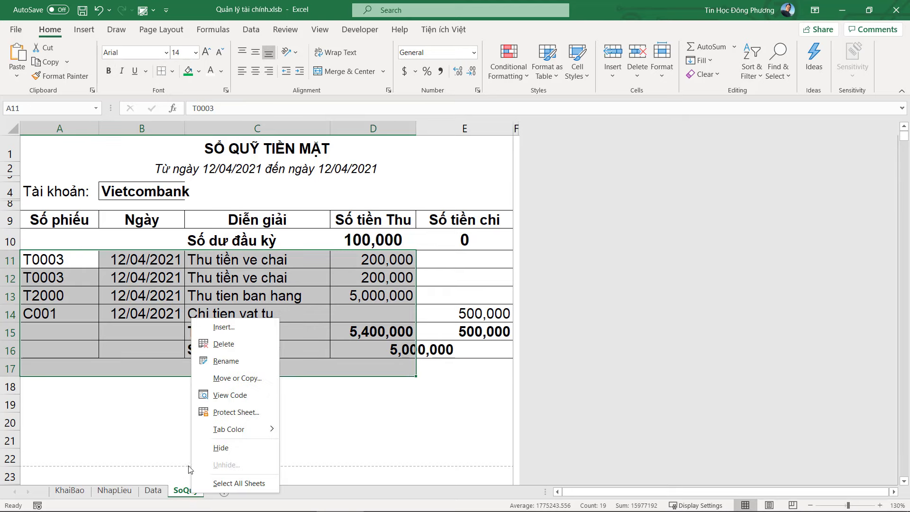
# Step: Create a Worksheet_Change event handler in the SoQuy sheet's code module
pyautogui.click(233, 398)
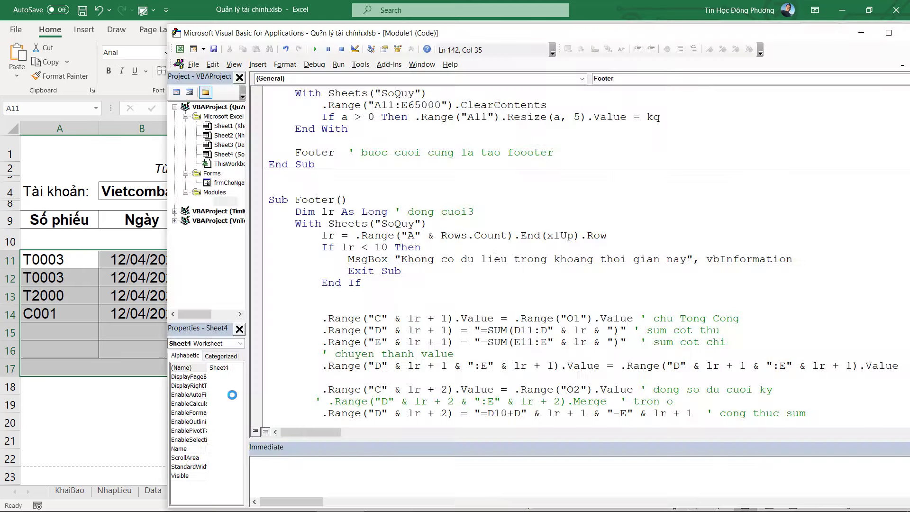
pyautogui.click(582, 78)
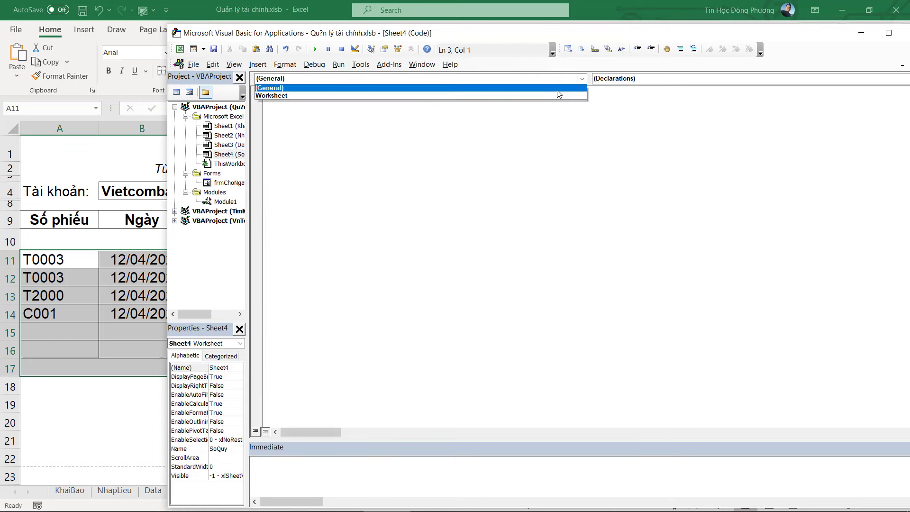
pyautogui.click(416, 98)
pyautogui.click(625, 78)
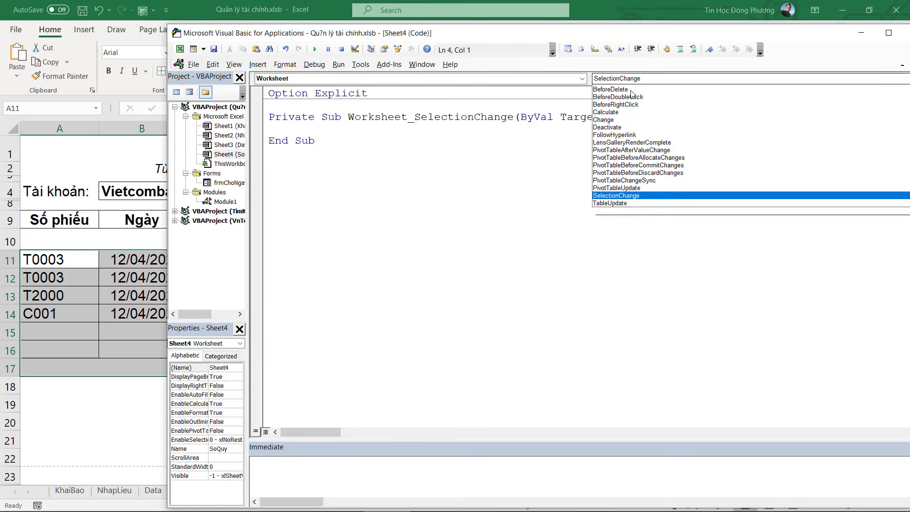
pyautogui.click(625, 127)
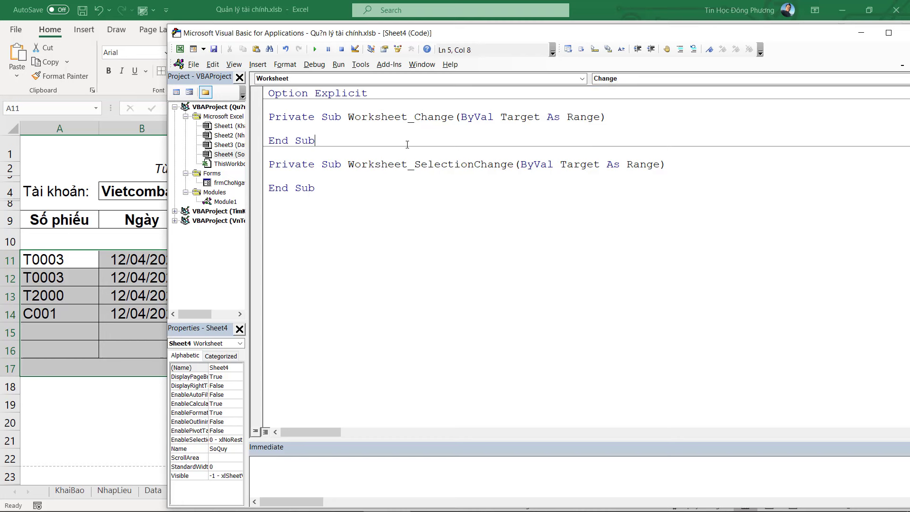
pyautogui.press('Down')
pyautogui.press('Tab')
# Step: Write the condition If Not Intersect(Target, Range("B4")) Is Nothing Then
pyautogui.write('f not')
pyautogui.write('interse')
pyautogui.write('ct')
pyautogui.write('(targ')
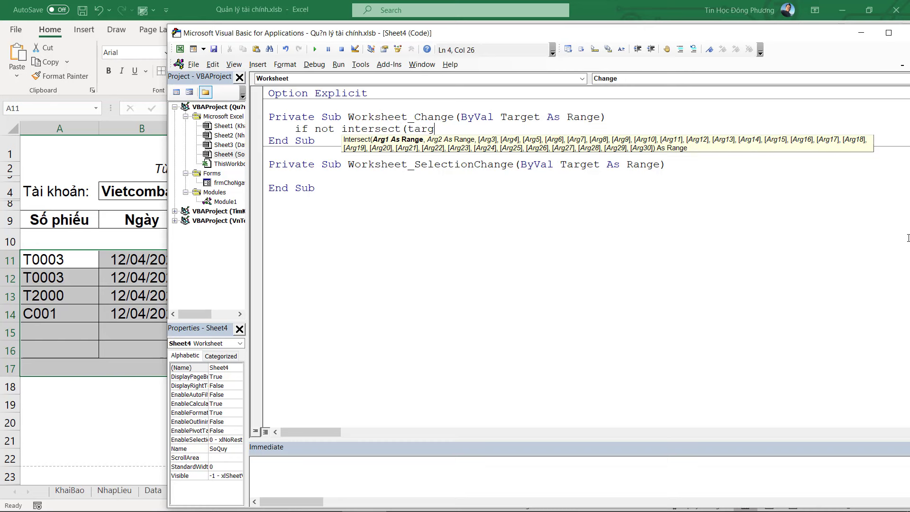
pyautogui.write('et,range')
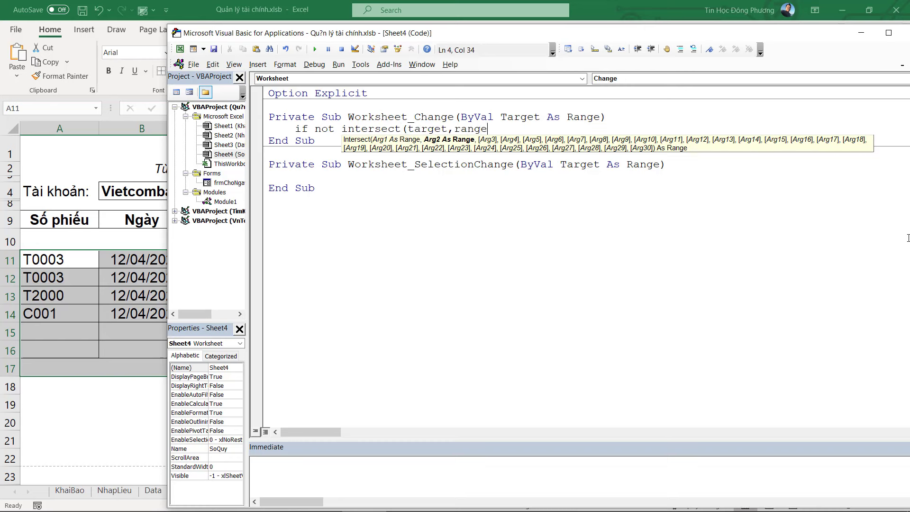
pyautogui.write('(')
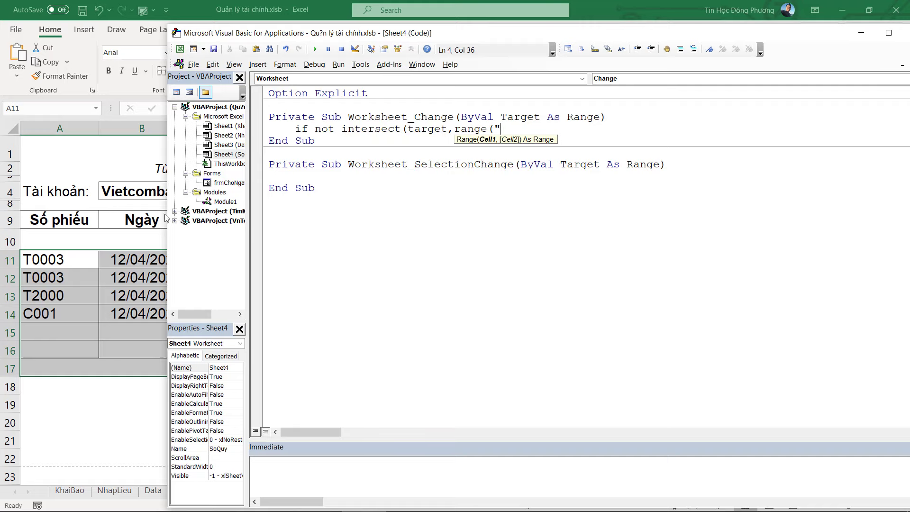
pyautogui.click(124, 188)
pyautogui.hotkey('alt', 'F11')
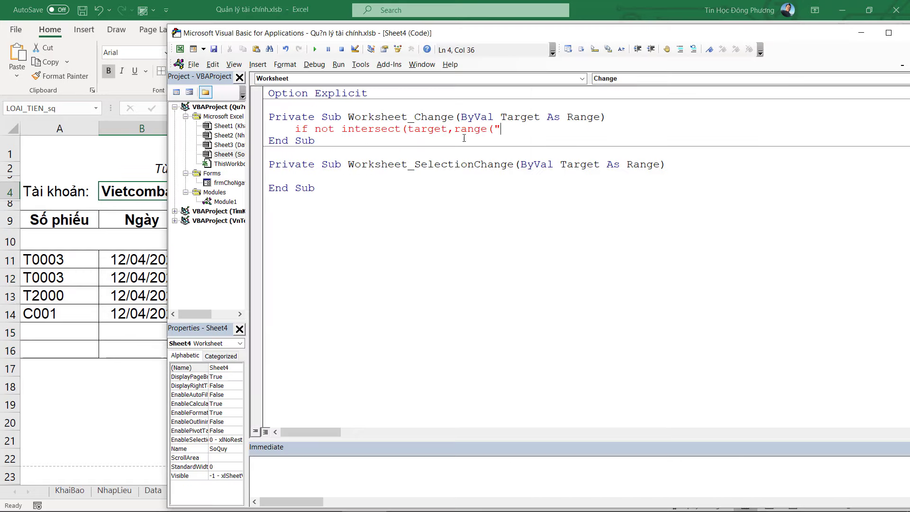
pyautogui.write('B4"')
pyautogui.write(')')
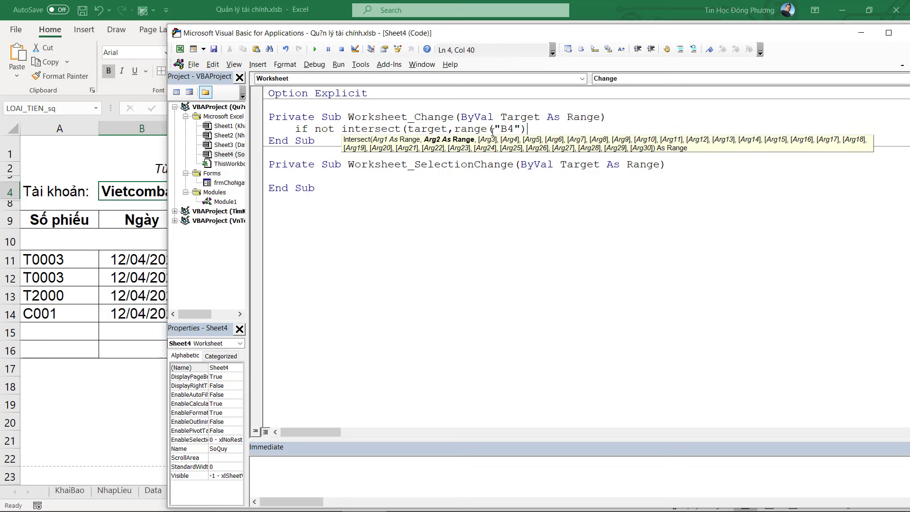
pyautogui.write(') is no')
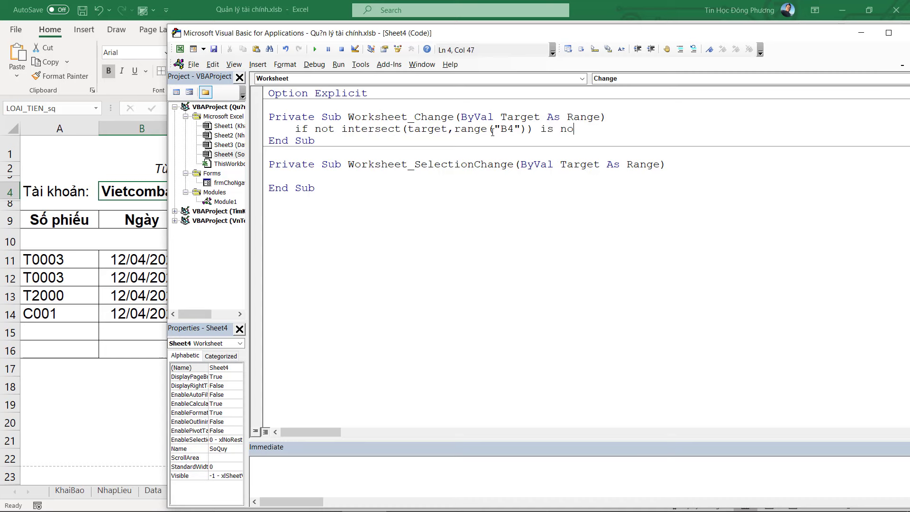
pyautogui.write('thing then')
pyautogui.press('Return')
pyautogui.press('Return')
# Step: Close the block with End If and call LocSoQuy inside it
pyautogui.write('End ig')
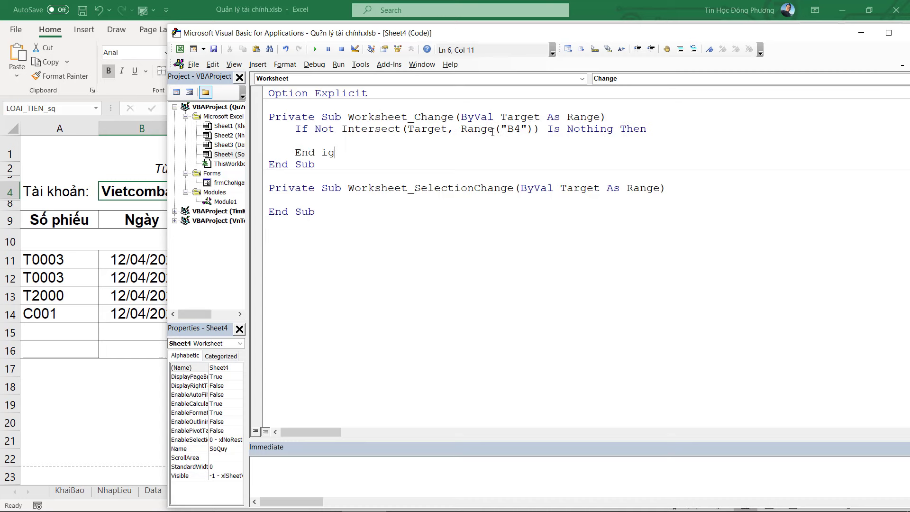
pyautogui.press('Up')
pyautogui.write('f')
pyautogui.press('BackSpace')
pyautogui.press('BackSpace')
pyautogui.write('loc')
pyautogui.hotkey('ctrl', 'space')
pyautogui.press('Down')
pyautogui.press('Tab')
# Step: Test the auto-filter by choosing BIDV, then Vietcombank, and dismiss the no-data message
pyautogui.click(464, 213)
pyautogui.click(86, 223)
pyautogui.click(139, 192)
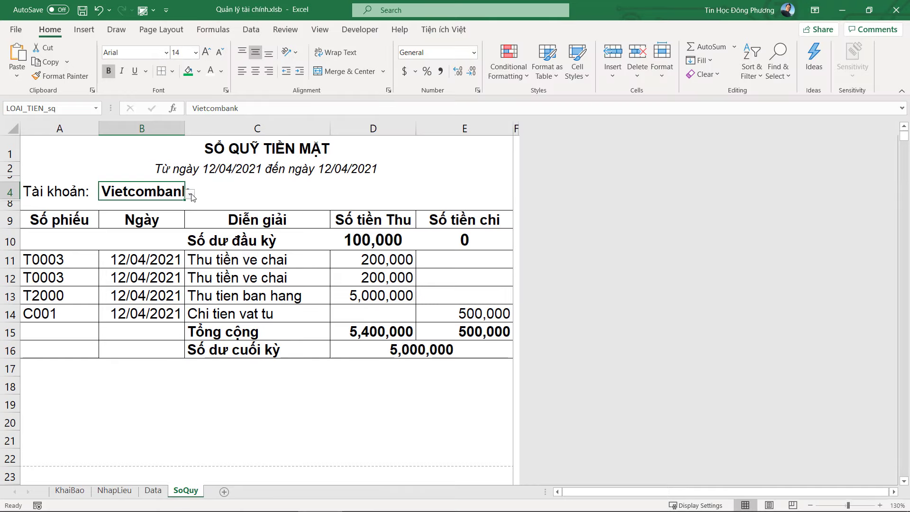
pyautogui.click(190, 194)
pyautogui.click(130, 216)
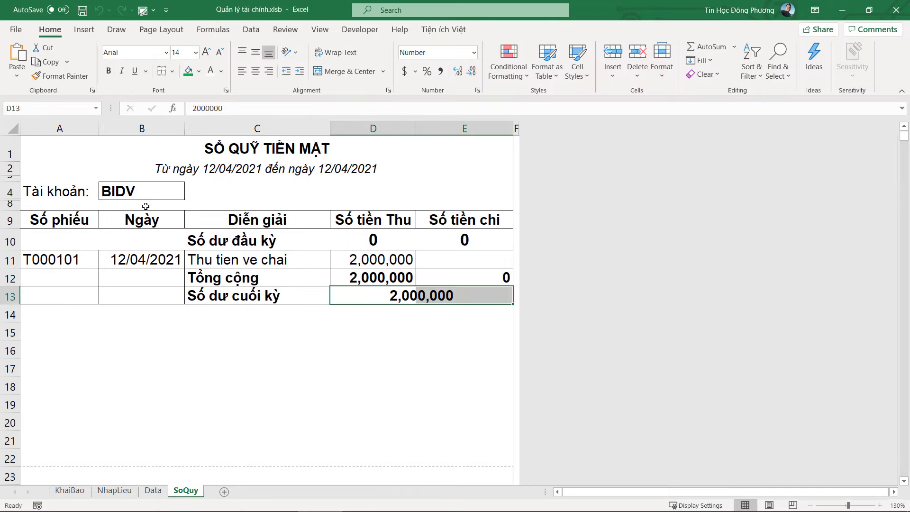
pyautogui.click(188, 195)
pyautogui.scroll(2, 142, 223)
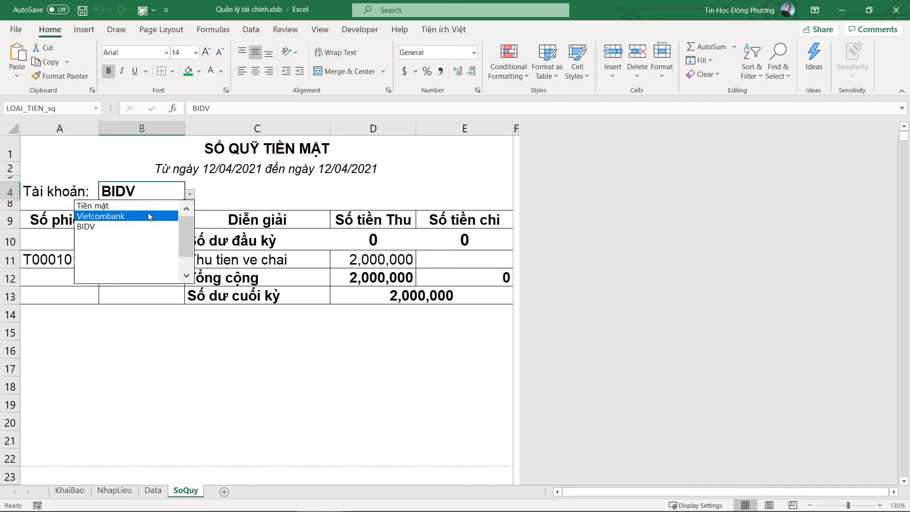
pyautogui.click(150, 213)
pyautogui.click(519, 306)
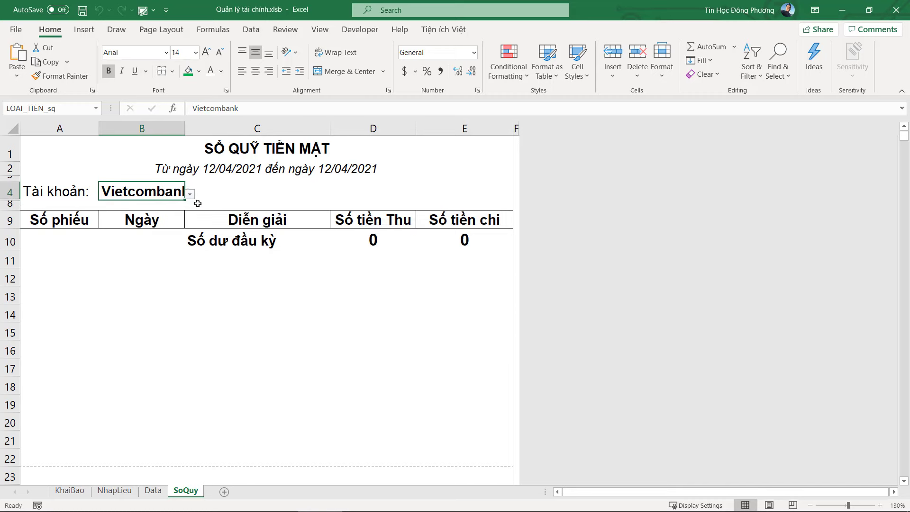
# Step: Set the account back to Tiền mặt, then open and close the date-range form
pyautogui.click(190, 194)
pyautogui.scroll(1, 188, 221)
pyautogui.click(95, 206)
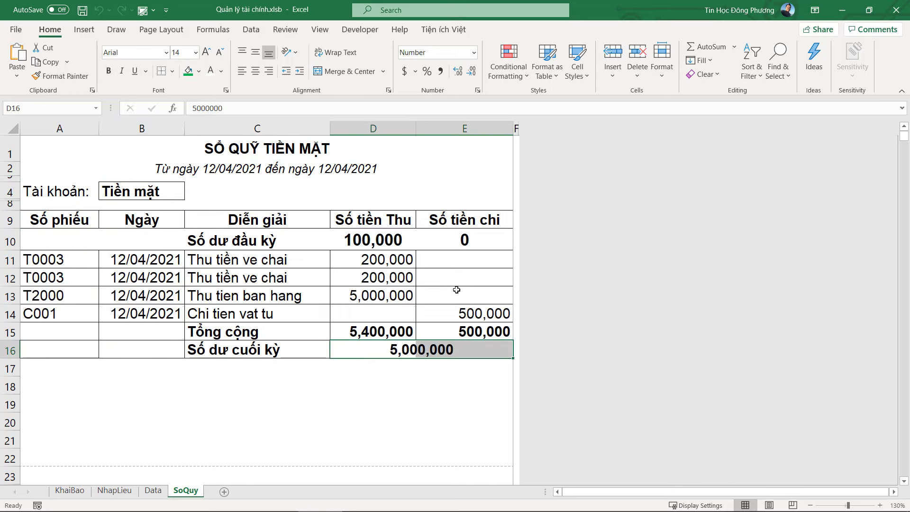
pyautogui.click(475, 355)
pyautogui.click(282, 261)
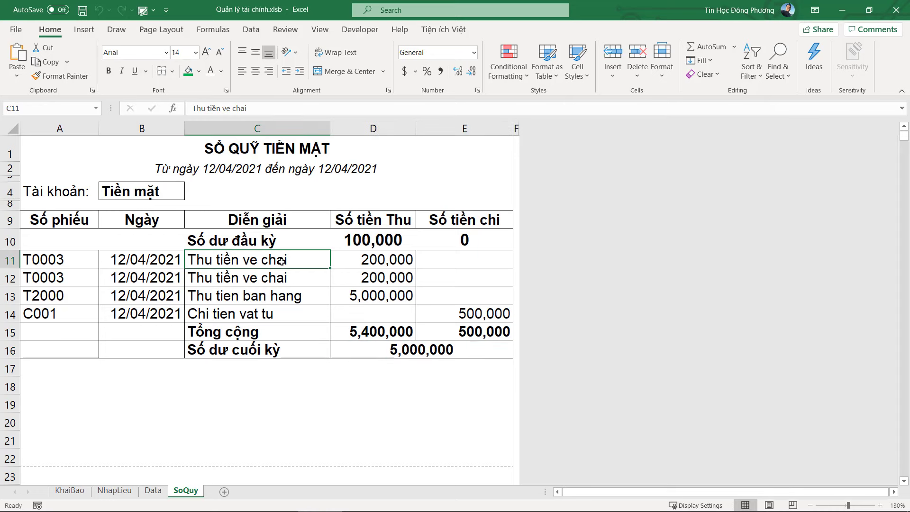
pyautogui.click(296, 167)
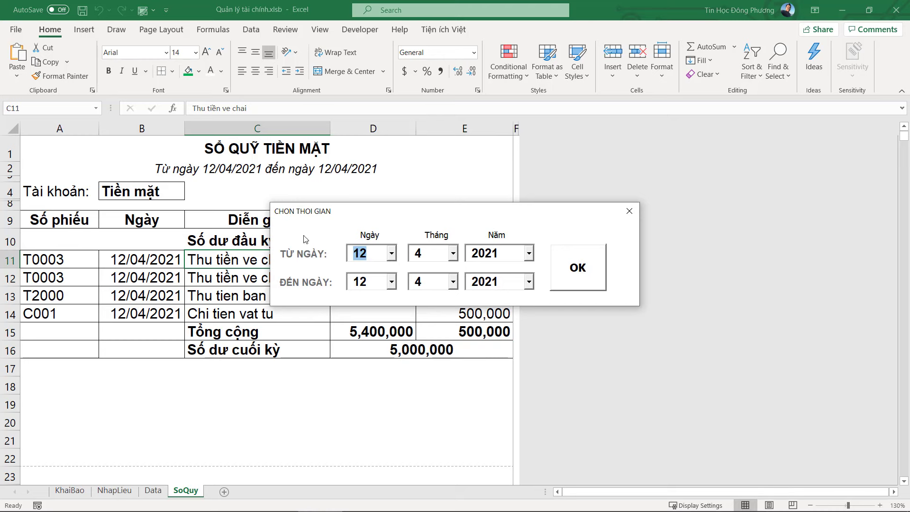
pyautogui.click(629, 211)
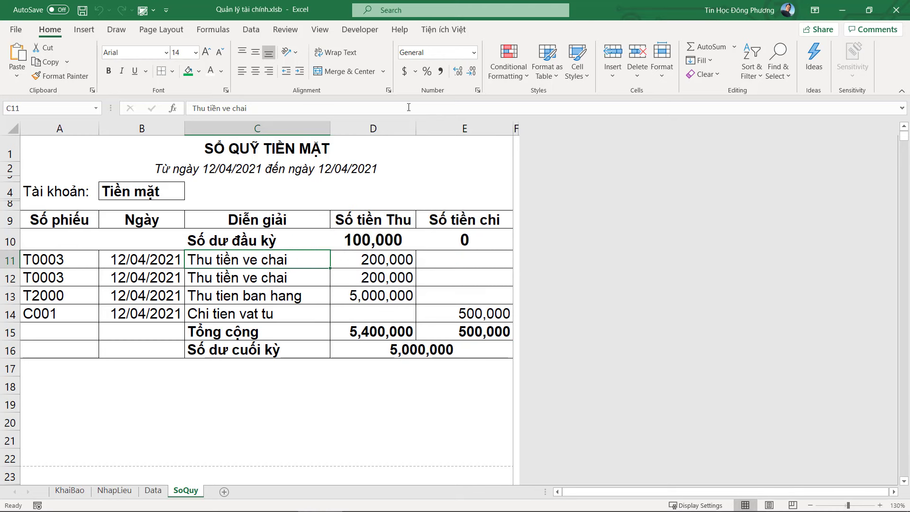
# Step: Add a LocSoQuy call after Unload Me in the date form's OK code
pyautogui.hotkey('alt', 'F11')
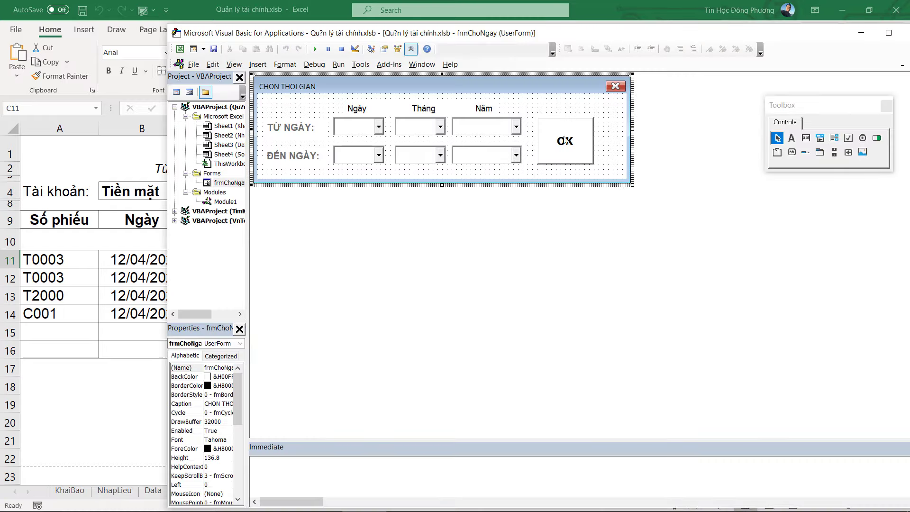
pyautogui.doubleClick(569, 137)
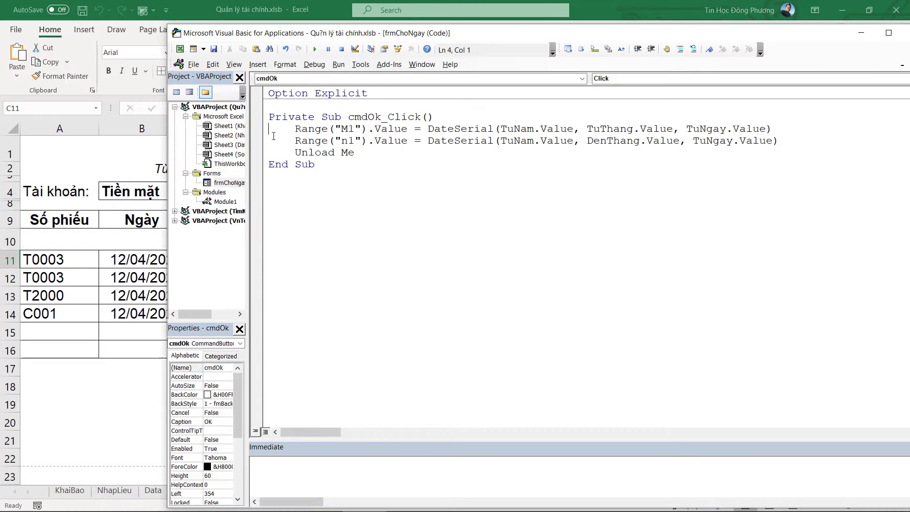
pyautogui.moveTo(274, 130); pyautogui.dragTo(514, 130)
pyautogui.click(388, 152)
pyautogui.press('Return')
pyautogui.hotkey('ctrl', 'space')
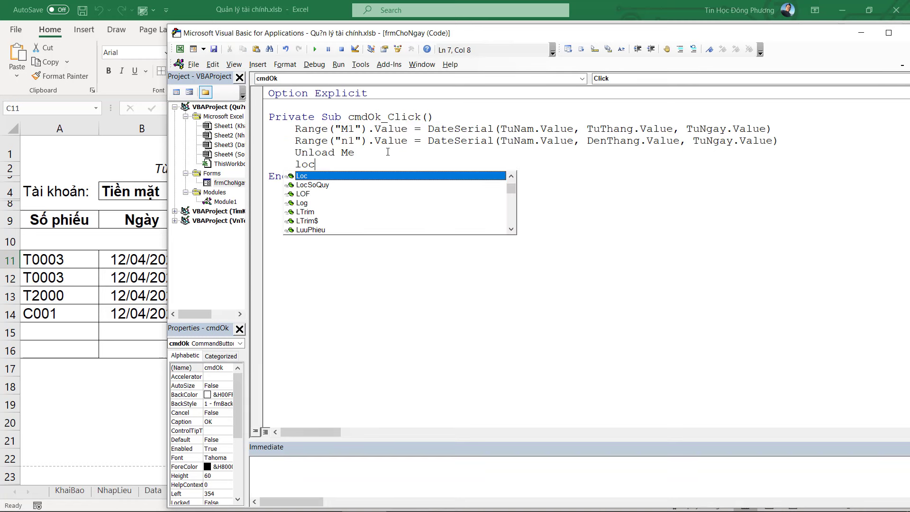
pyautogui.press('Down')
pyautogui.press('Tab')
pyautogui.hotkey('alt', 'F11')
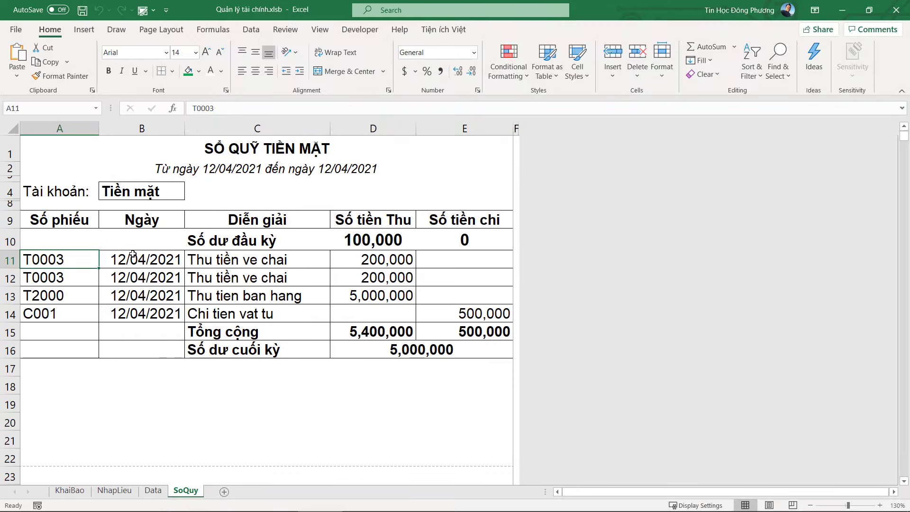
# Step: Apply a date range starting 8 April and dismiss the no-data message
pyautogui.click(159, 195)
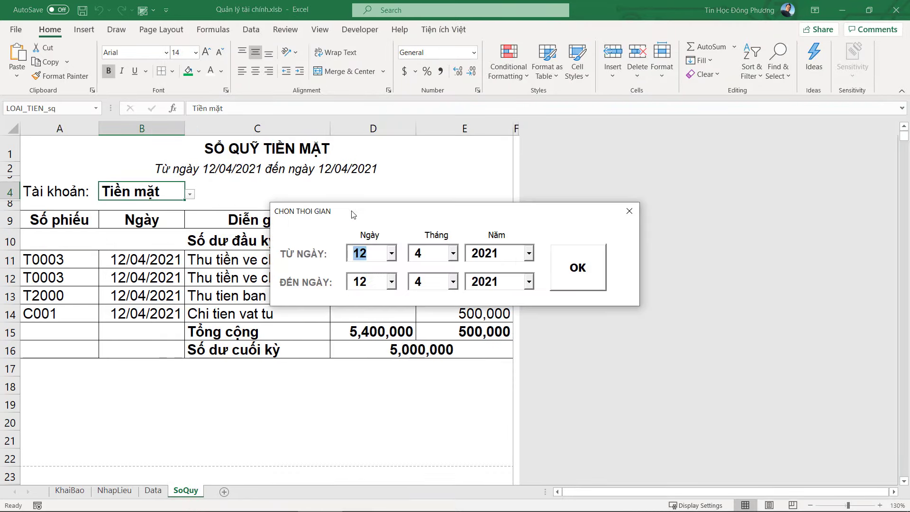
pyautogui.click(392, 254)
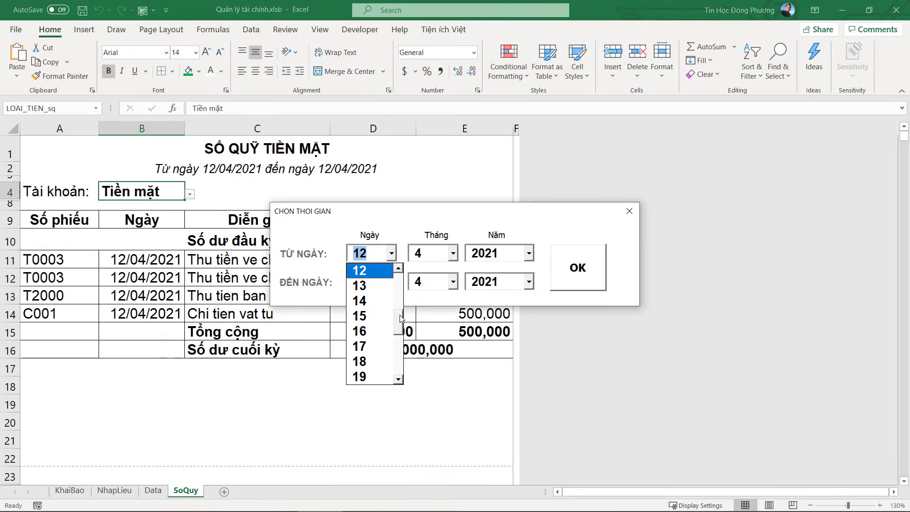
pyautogui.moveTo(401, 317); pyautogui.dragTo(401, 307)
pyautogui.click(366, 271)
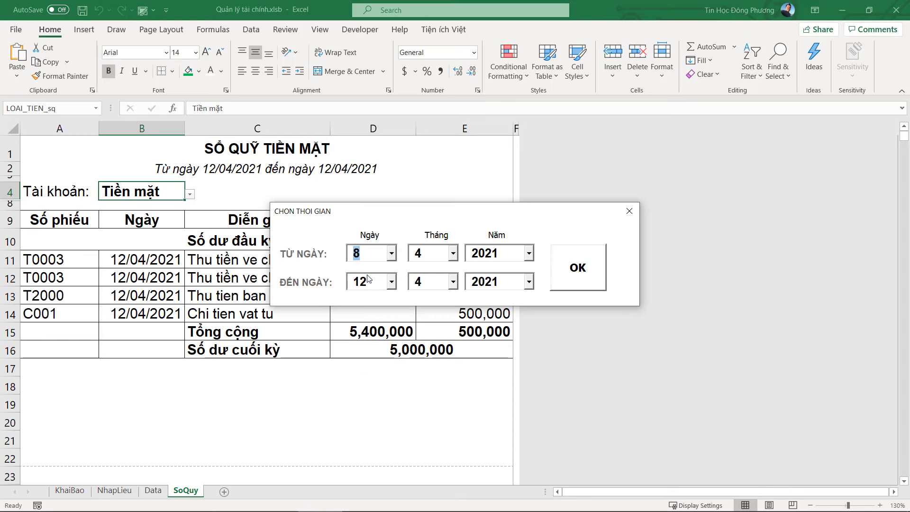
pyautogui.click(579, 267)
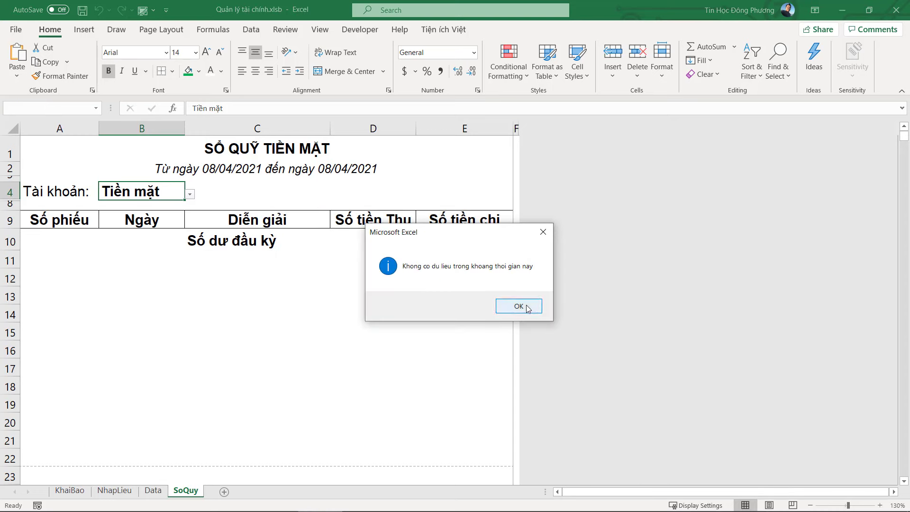
pyautogui.click(519, 306)
# Step: Retry with start day 4, dismiss the no-data warning, then reopen and close the form
pyautogui.click(393, 254)
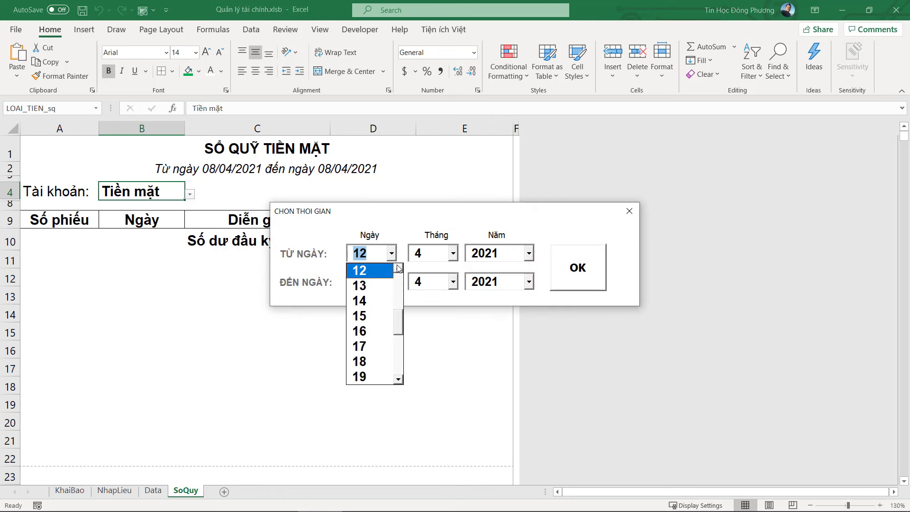
pyautogui.moveTo(397, 322); pyautogui.dragTo(397, 294)
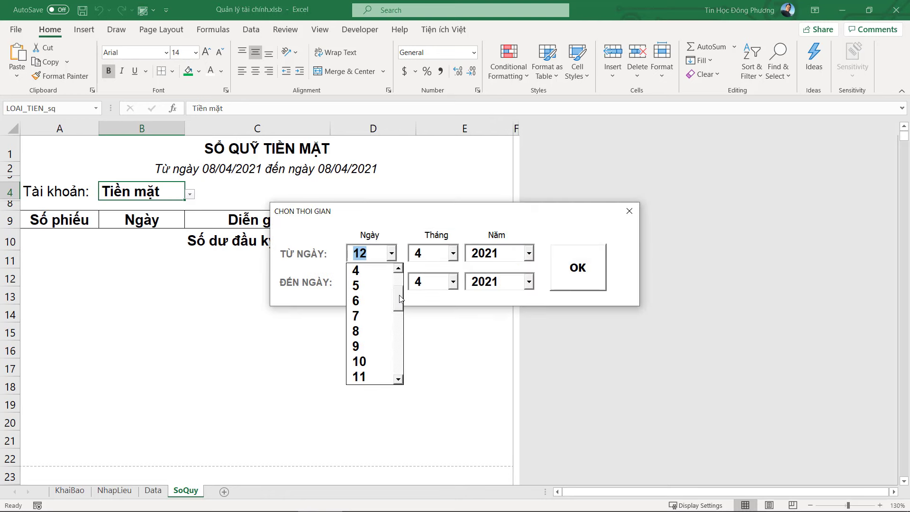
pyautogui.click(367, 273)
pyautogui.click(391, 253)
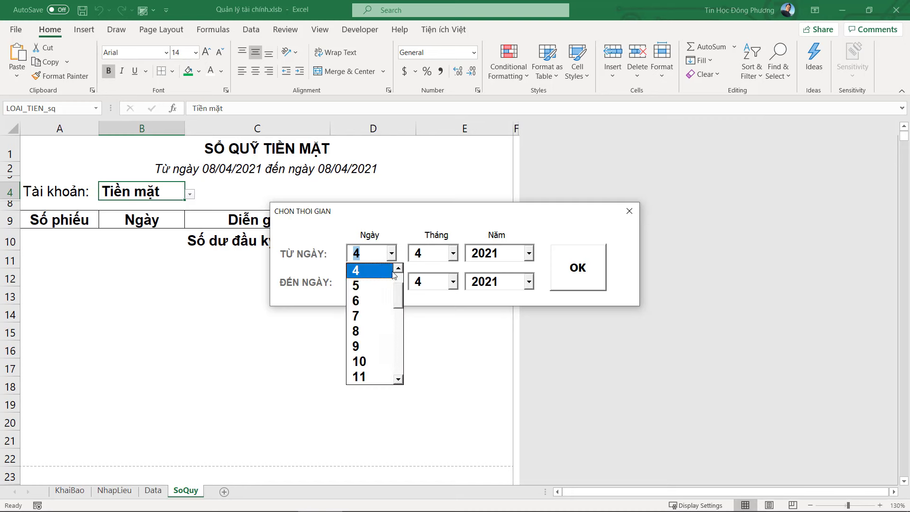
pyautogui.scroll(1, 398, 302)
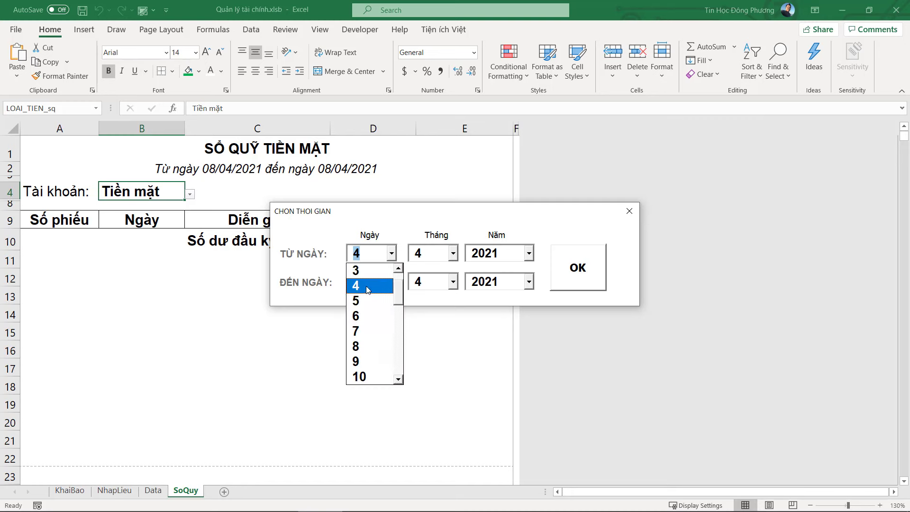
pyautogui.click(379, 284)
pyautogui.click(585, 276)
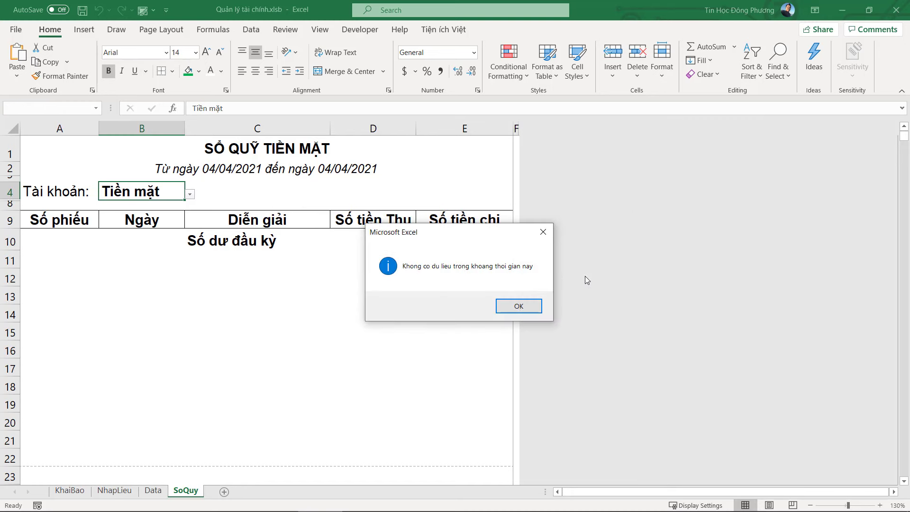
pyautogui.click(504, 310)
pyautogui.doubleClick(245, 170)
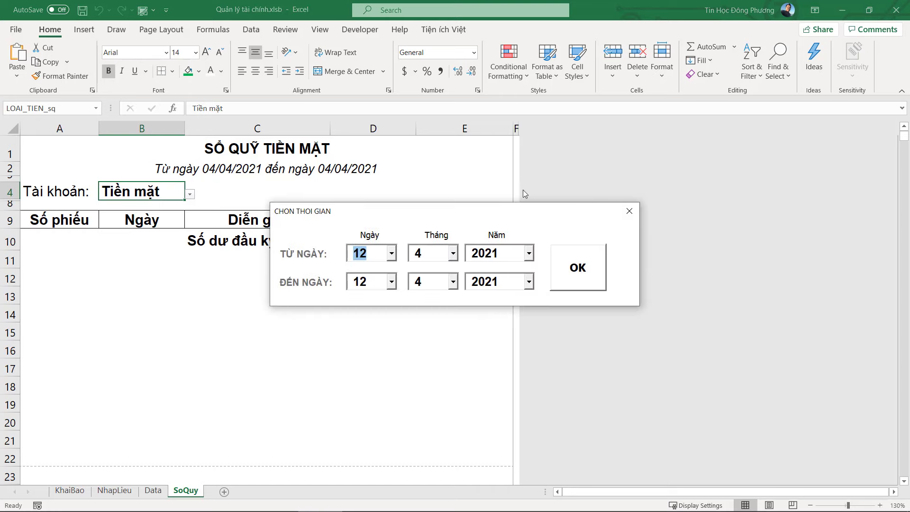
pyautogui.click(630, 211)
# Step: Unhide the hidden columns to the right of the ledger
pyautogui.click(507, 129)
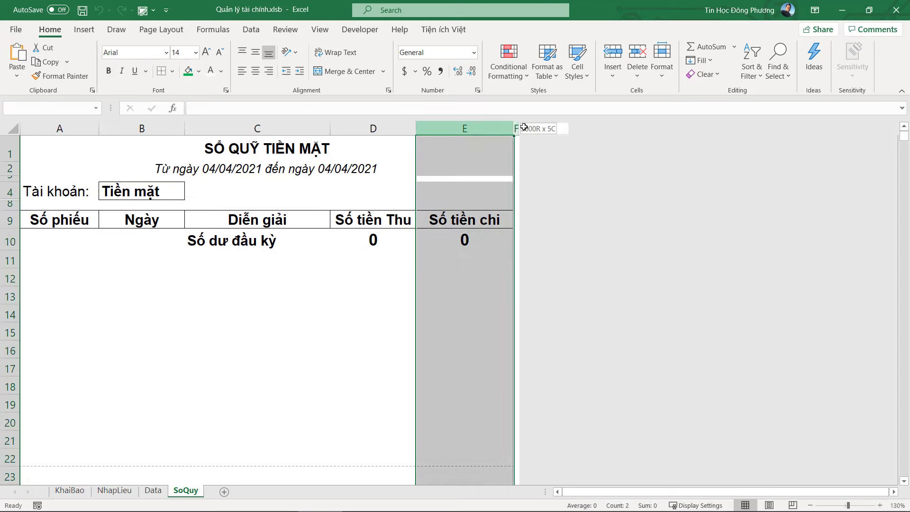
pyautogui.rightClick(498, 130)
pyautogui.click(526, 334)
pyautogui.hscroll(2, 661, 166)
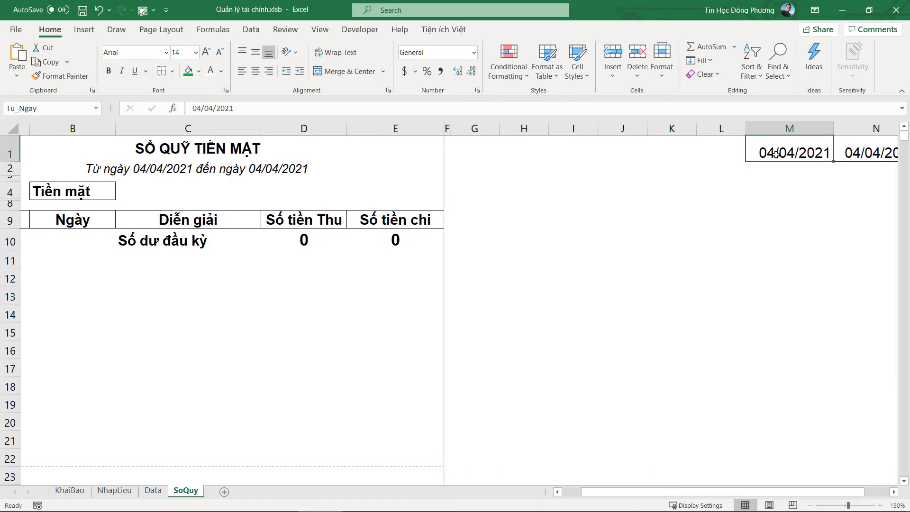
pyautogui.click(849, 152)
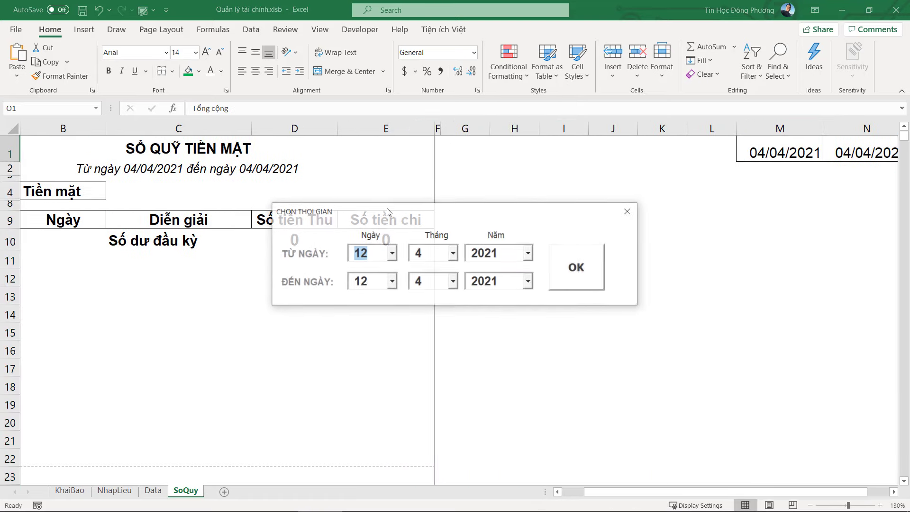
# Step: Set the start day to 8 again, apply it, and dismiss the no-data message
pyautogui.click(391, 254)
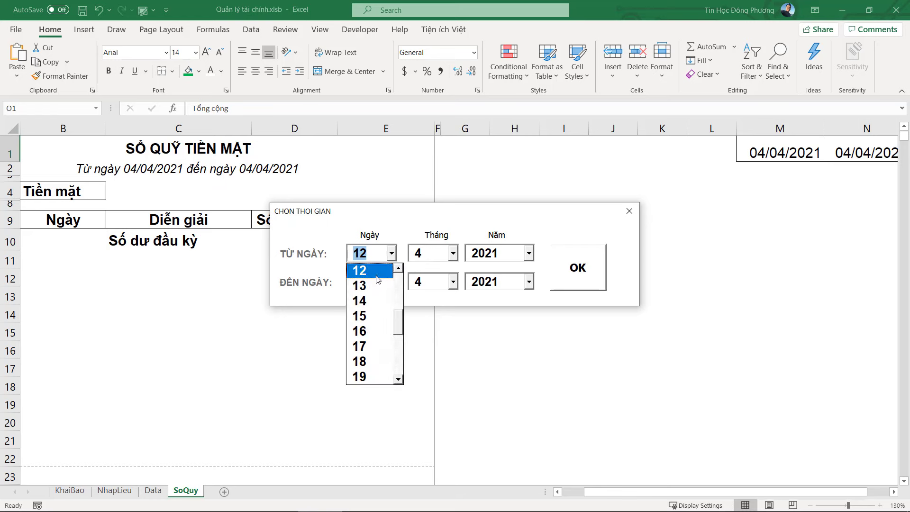
pyautogui.scroll(3, 379, 308)
pyautogui.click(380, 317)
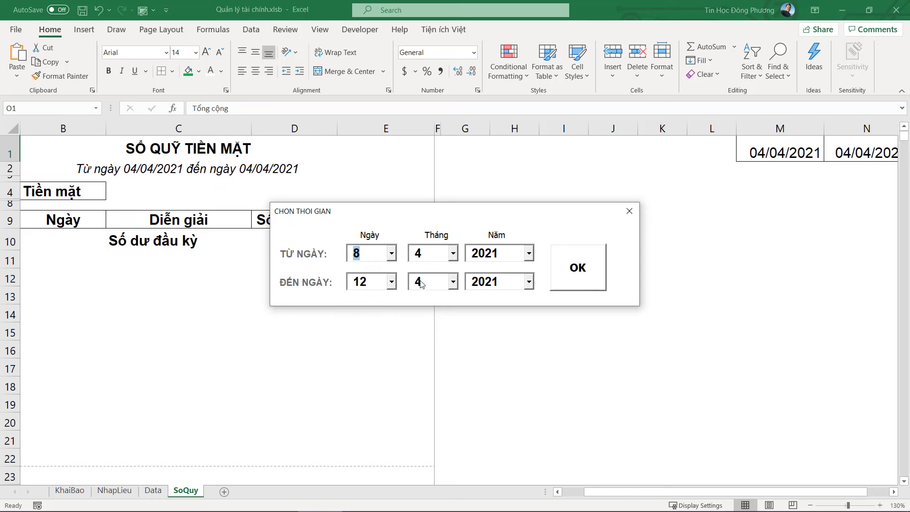
pyautogui.click(603, 281)
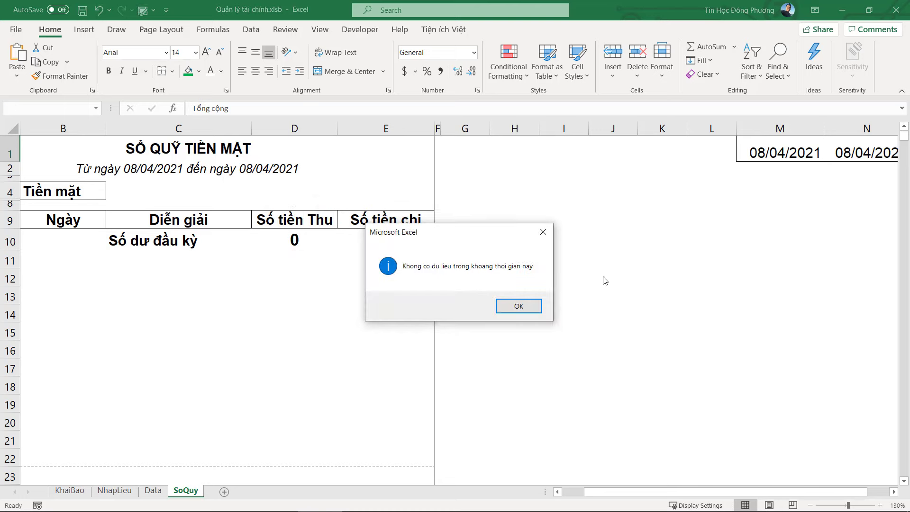
pyautogui.click(519, 306)
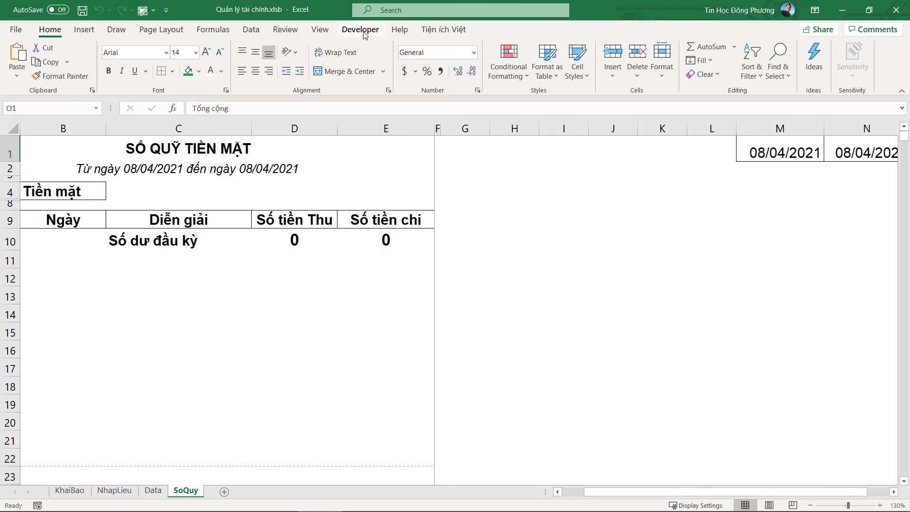
# Step: In frmChoNgay's OK code, change TuNam and TuNgay to DenNam and DenNgay on the N1 line, then save
pyautogui.hotkey('alt', 'F11')
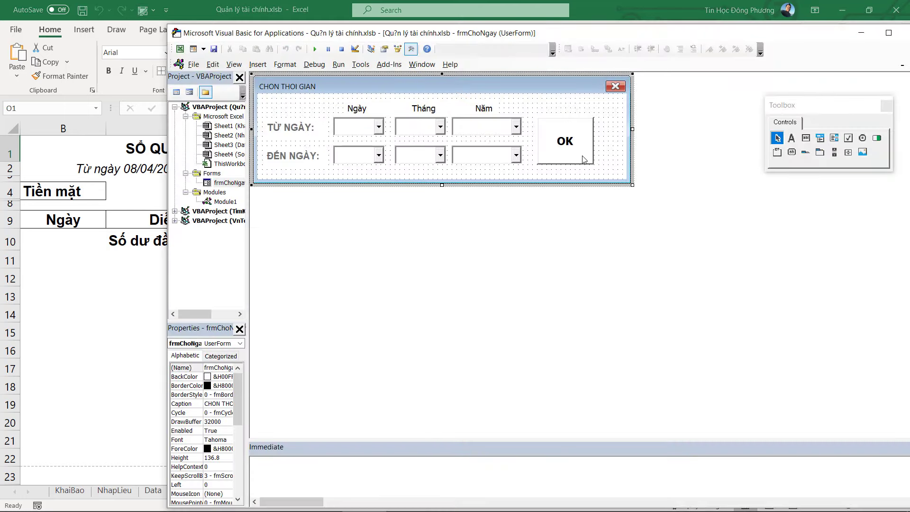
pyautogui.doubleClick(582, 159)
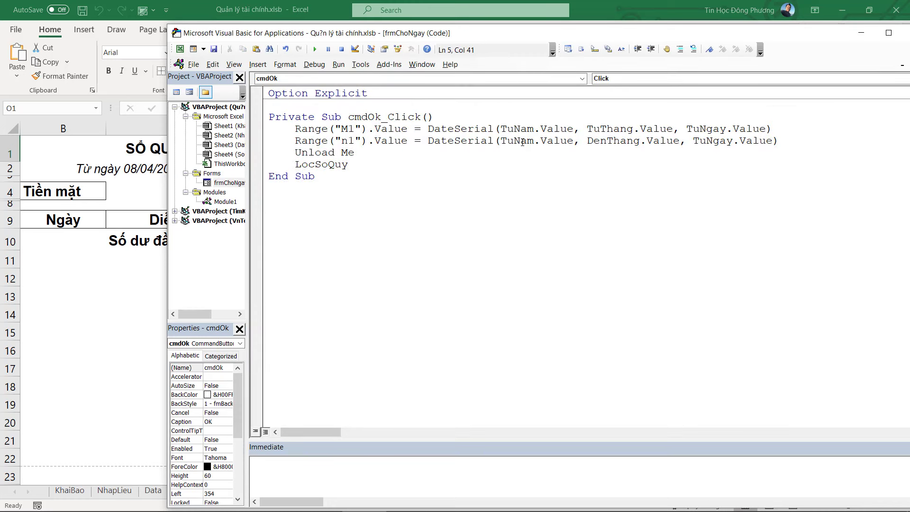
pyautogui.moveTo(514, 142); pyautogui.dragTo(509, 143)
pyautogui.write('Den')
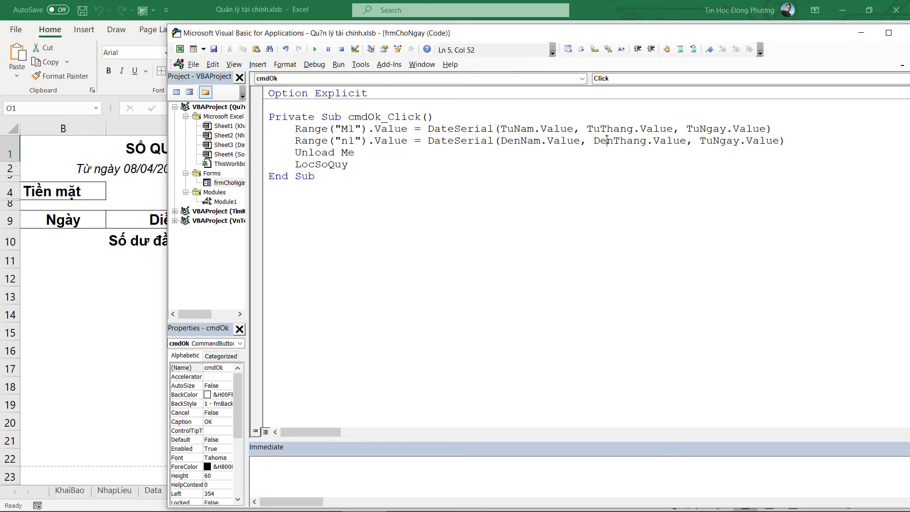
pyautogui.moveTo(710, 140); pyautogui.dragTo(700, 142)
pyautogui.write('Den')
pyautogui.click(638, 224)
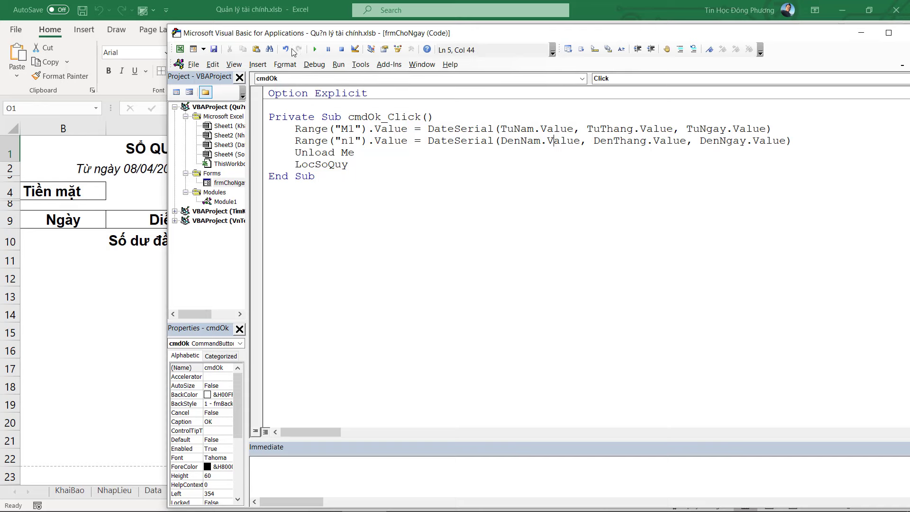
pyautogui.click(214, 49)
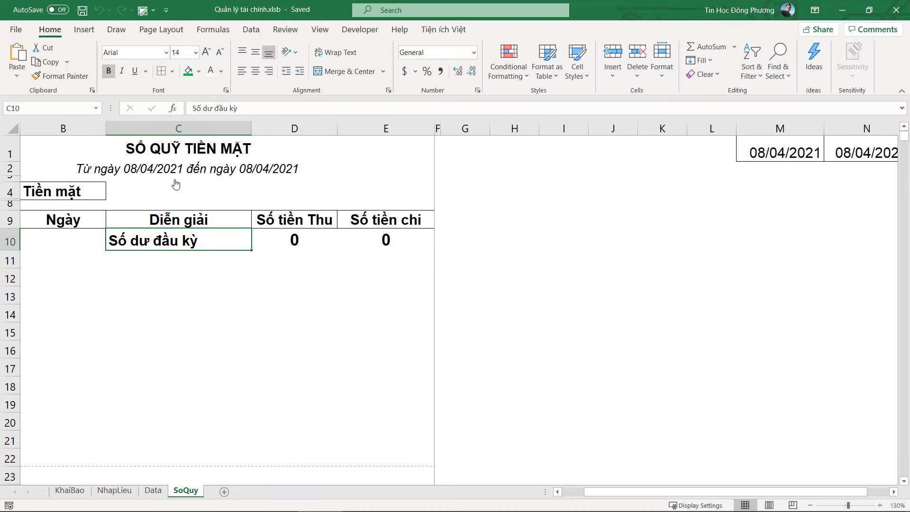
# Step: Set the start day to 8 in the date form and apply the 8–12 April 2021 range
pyautogui.click(391, 253)
pyautogui.moveTo(400, 315); pyautogui.dragTo(400, 288)
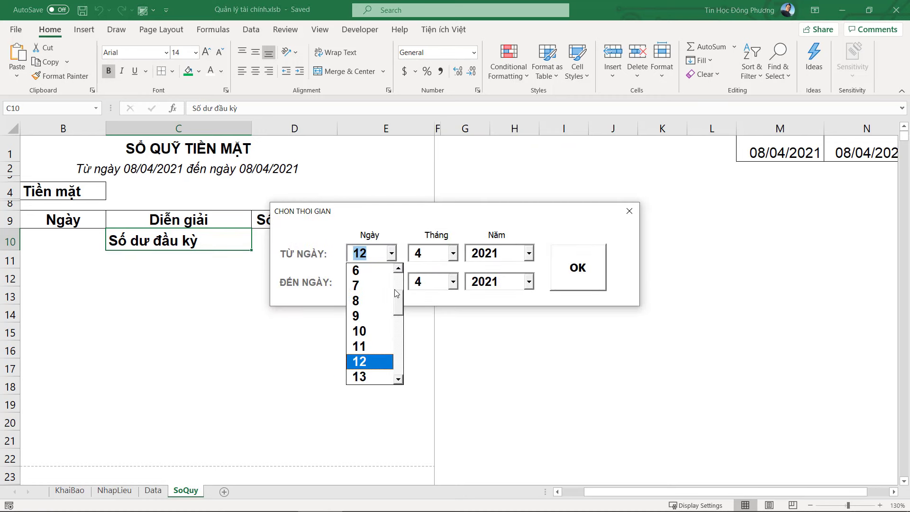
pyautogui.click(361, 331)
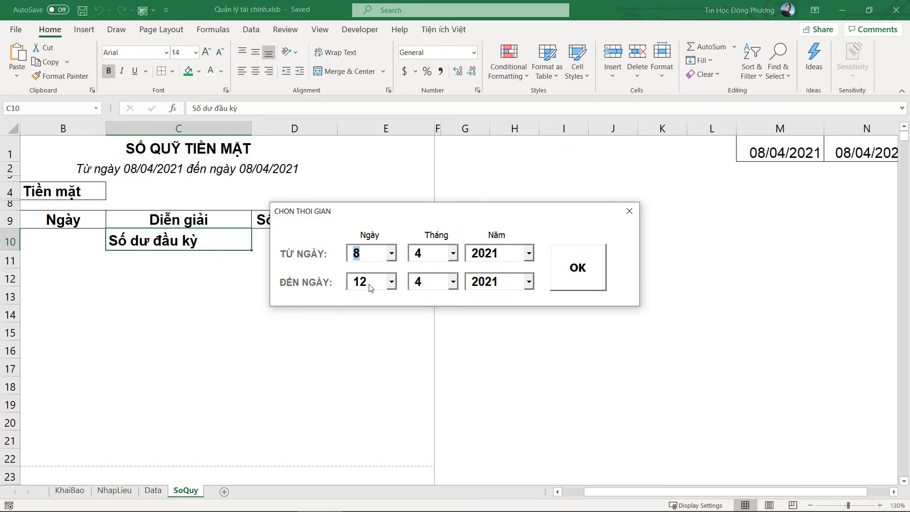
pyautogui.click(578, 268)
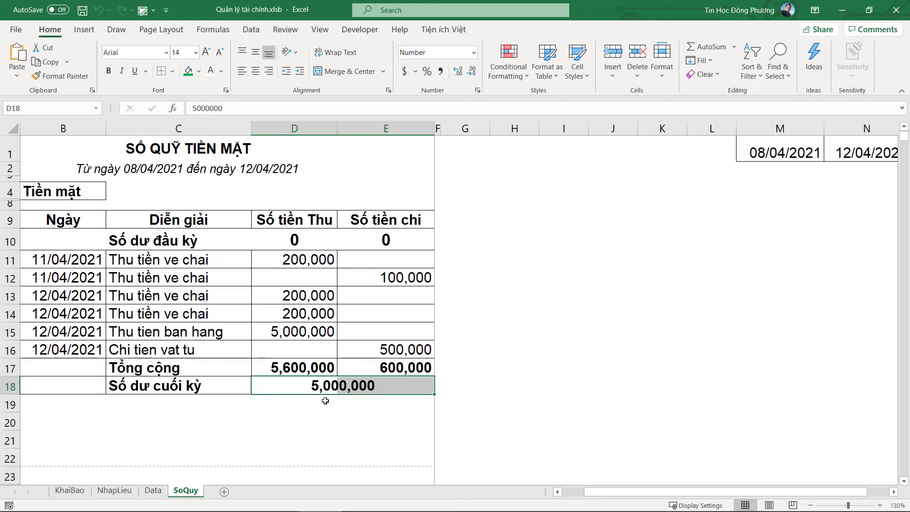
# Step: Check the receipts D11:D16 and payments E12:E16 against the D17 totals and closing balance
pyautogui.click(325, 401)
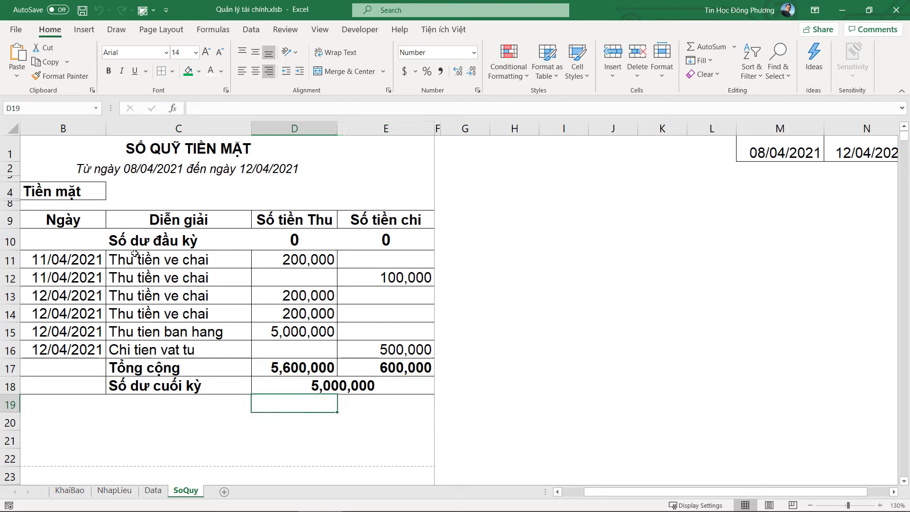
pyautogui.moveTo(50, 258); pyautogui.dragTo(356, 280)
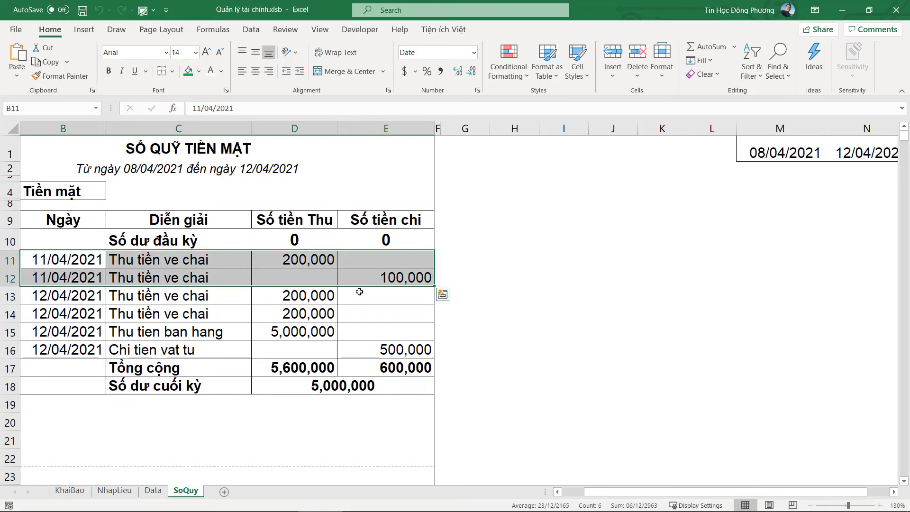
pyautogui.click(361, 316)
pyautogui.click(384, 263)
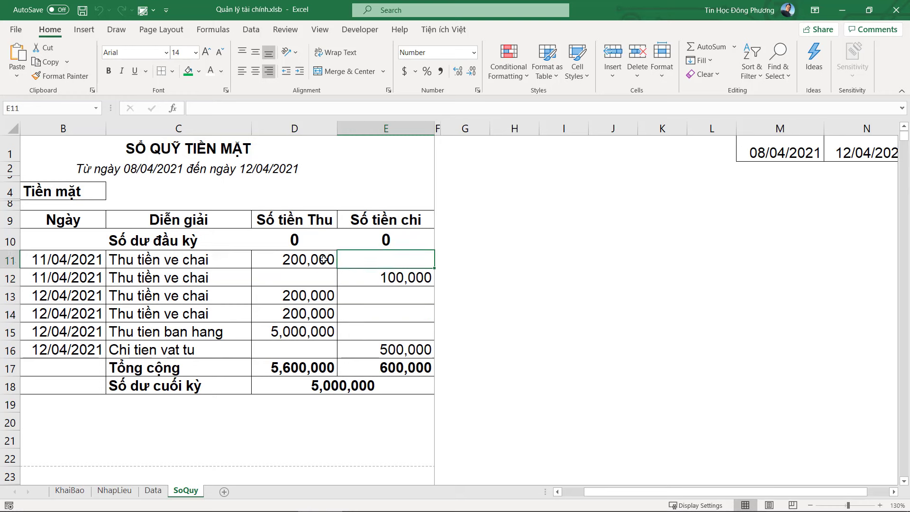
pyautogui.moveTo(309, 256); pyautogui.dragTo(308, 350)
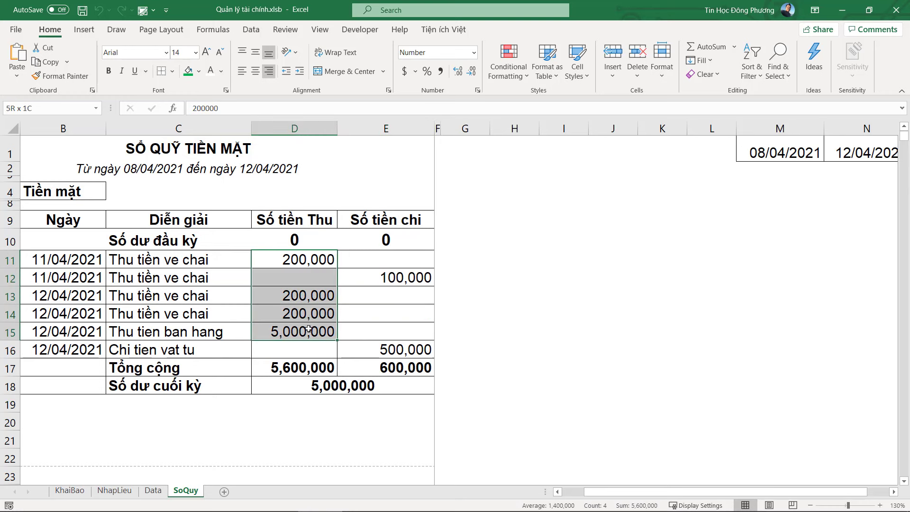
pyautogui.click(309, 368)
pyautogui.moveTo(389, 284); pyautogui.dragTo(400, 351)
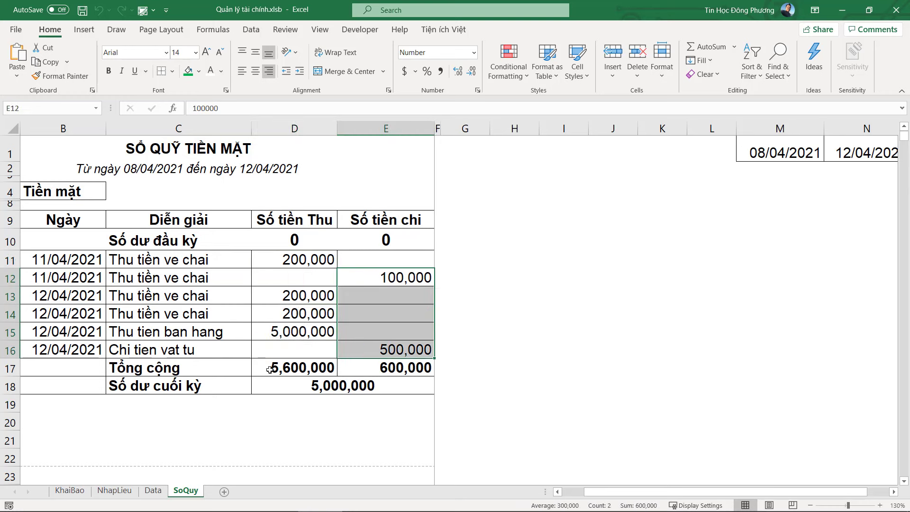
pyautogui.click(315, 368)
pyautogui.click(360, 381)
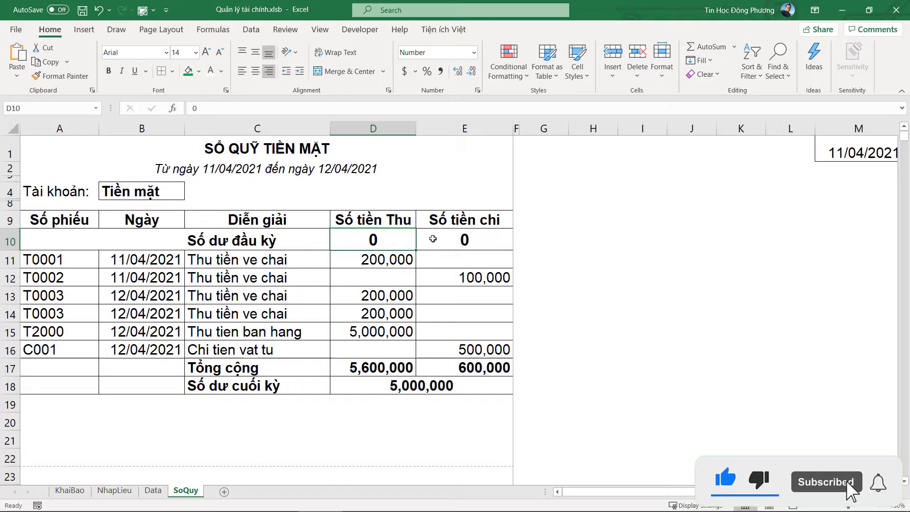
# Step: Merge and center the opening-balance cells D10:E10
pyautogui.moveTo(370, 239); pyautogui.dragTo(421, 243)
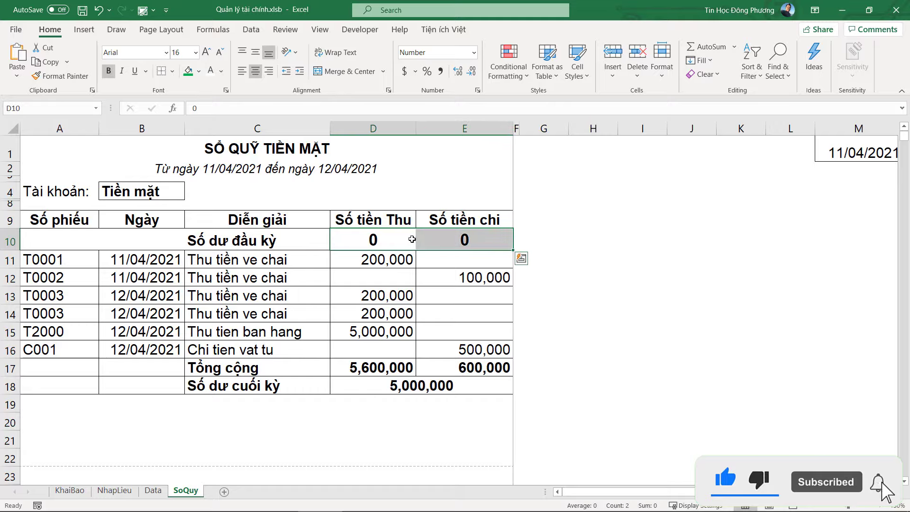
pyautogui.click(350, 71)
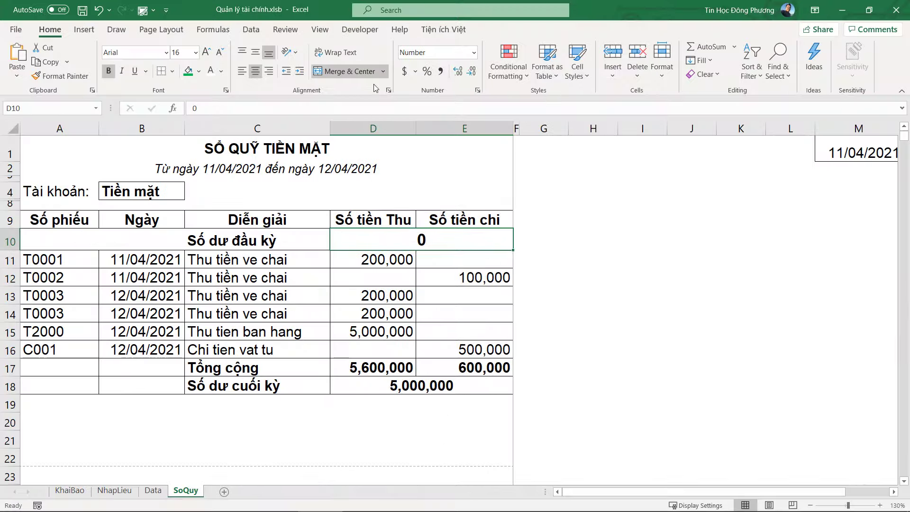
pyautogui.click(409, 331)
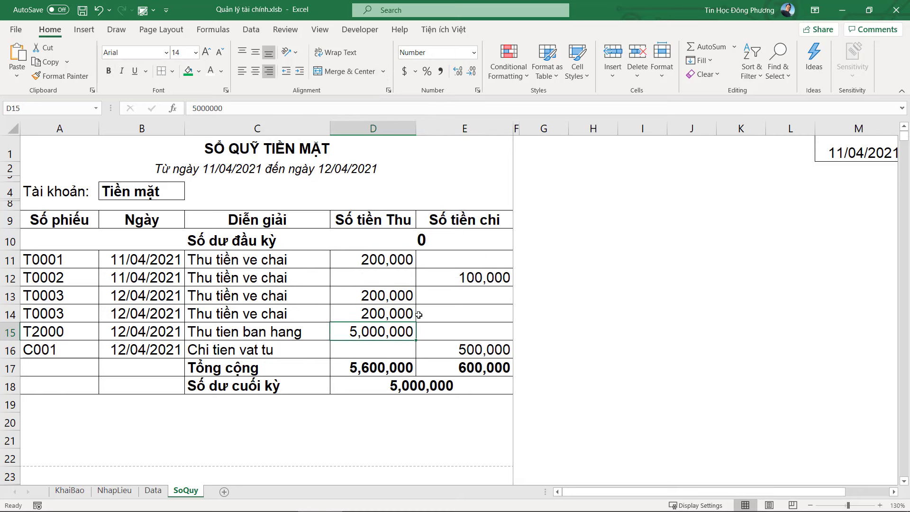
pyautogui.click(71, 490)
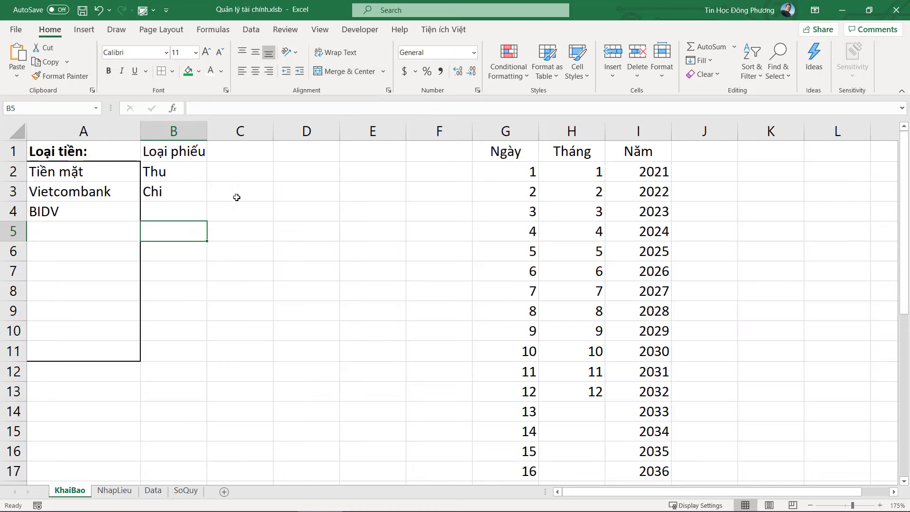
pyautogui.click(104, 492)
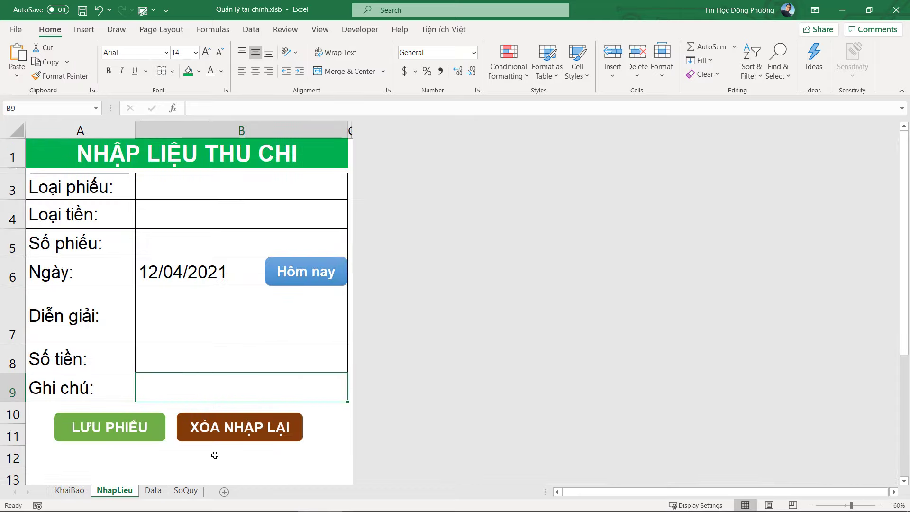
pyautogui.click(146, 494)
pyautogui.click(185, 490)
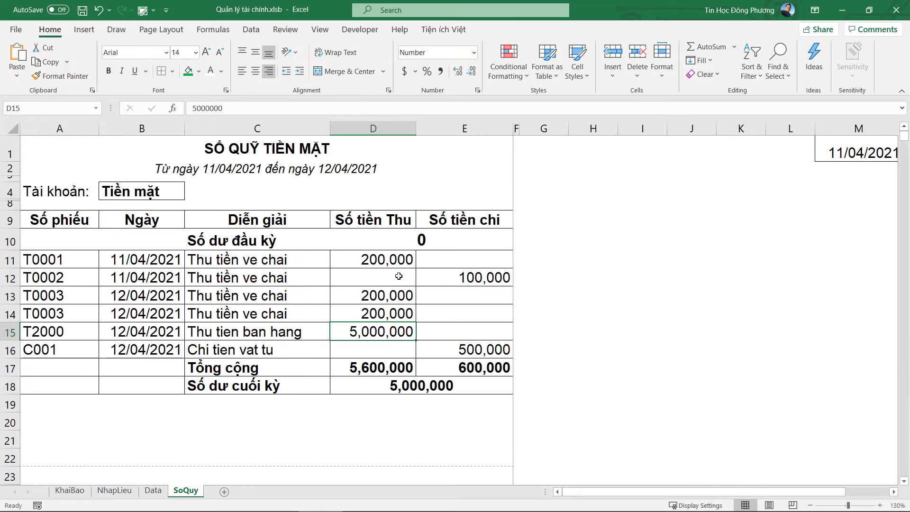
pyautogui.click(276, 140)
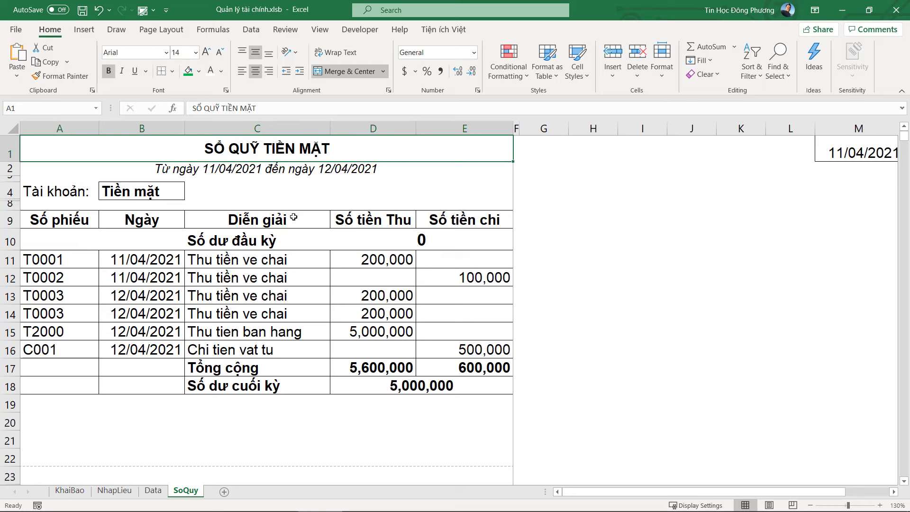
pyautogui.click(241, 316)
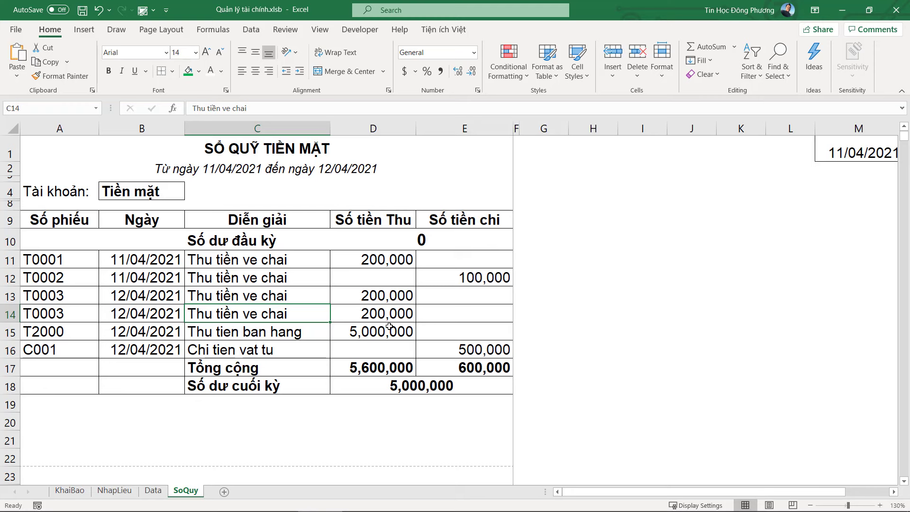
pyautogui.click(389, 326)
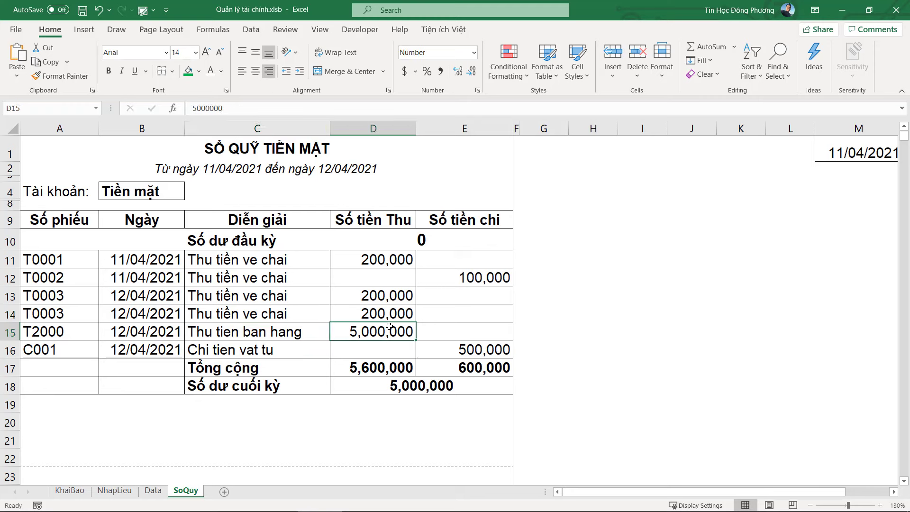